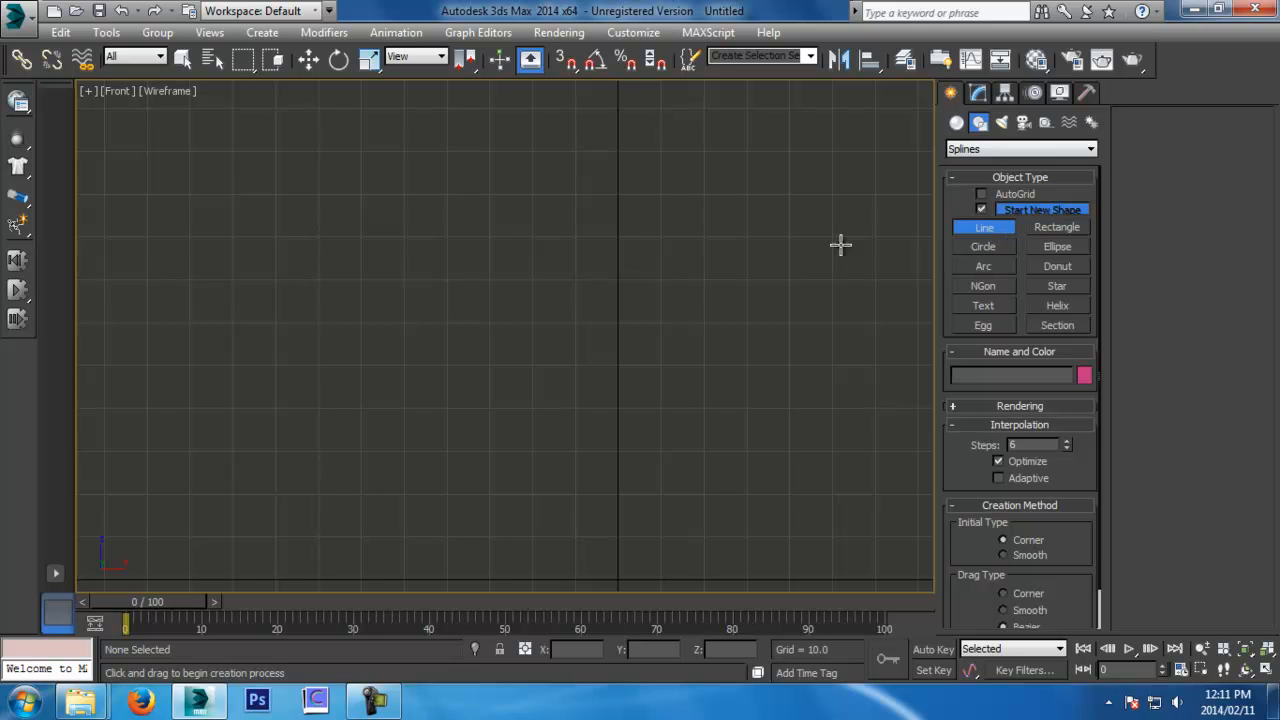
# In the Front view, start a line on the vertical axis and draw a straight horizontal segment outward for the can's recessed lid
pyautogui.moveTo(501, 197); pyautogui.dragTo(508, 270, button='middle')
pyautogui.scroll(2, 508, 265)
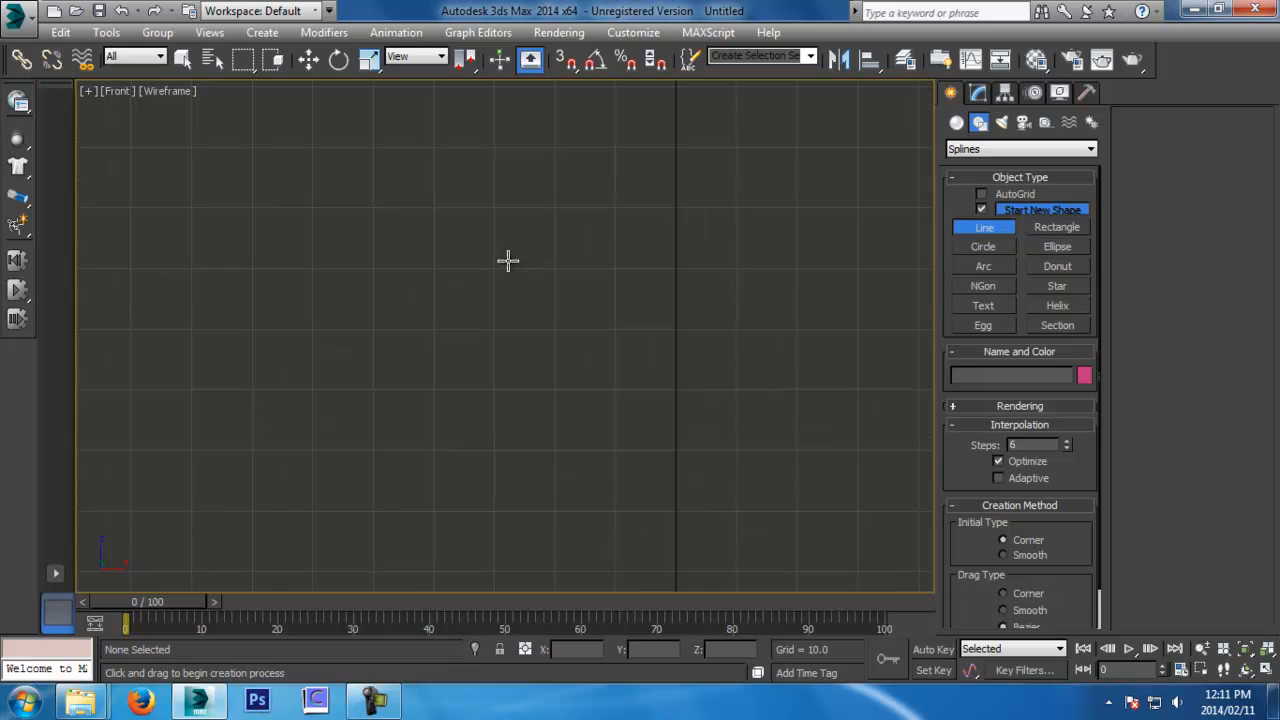
pyautogui.click(674, 237)
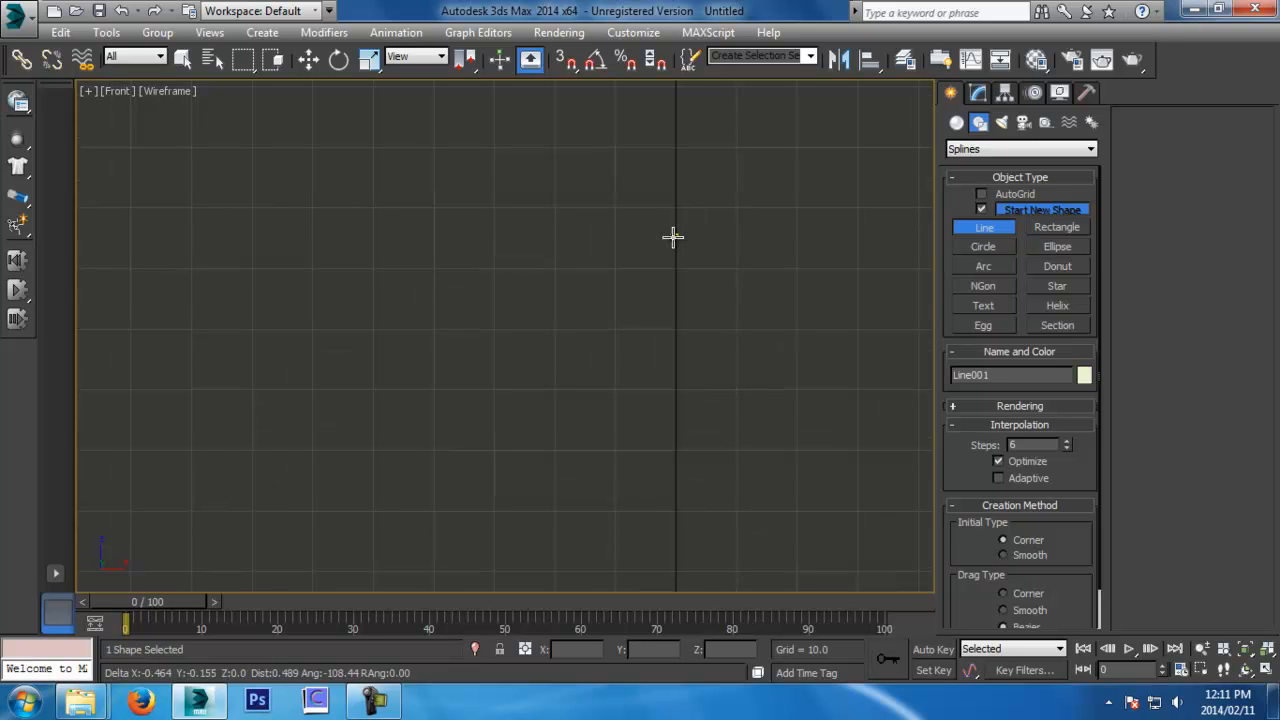
pyautogui.scroll(2, 520, 232)
pyautogui.click(520, 232)
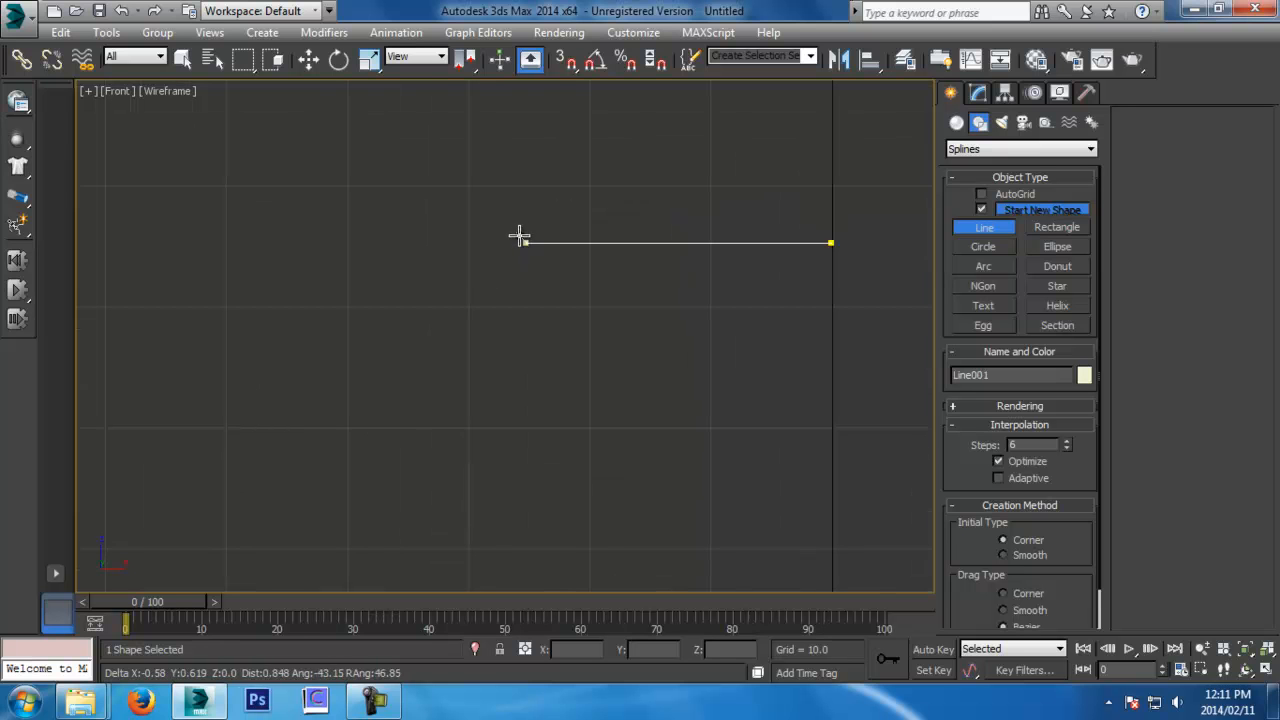
# Continue the profile with a curve rising from the lid's outer end into the inner rim wall and over the rounded lip
pyautogui.moveTo(517, 227)
pyautogui.mouseDown()
pyautogui.moveTo(503, 203)
pyautogui.moveTo(654, 191)
pyautogui.moveTo(285, 122)
pyautogui.moveTo(546, 303)
pyautogui.moveTo(500, 126)
pyautogui.moveTo(680, 374)
pyautogui.moveTo(652, 42)
pyautogui.moveTo(531, 240)
pyautogui.mouseUp()
pyautogui.rightClick(511, 200)
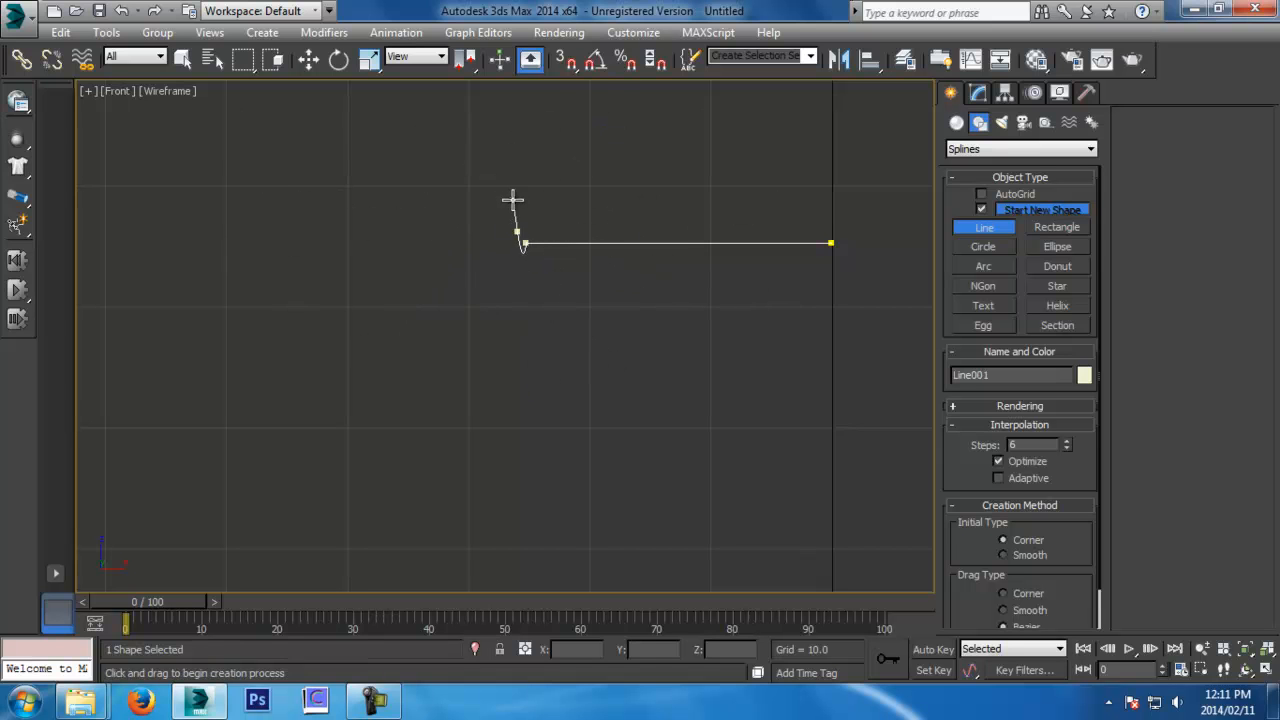
pyautogui.scroll(5, 517, 225)
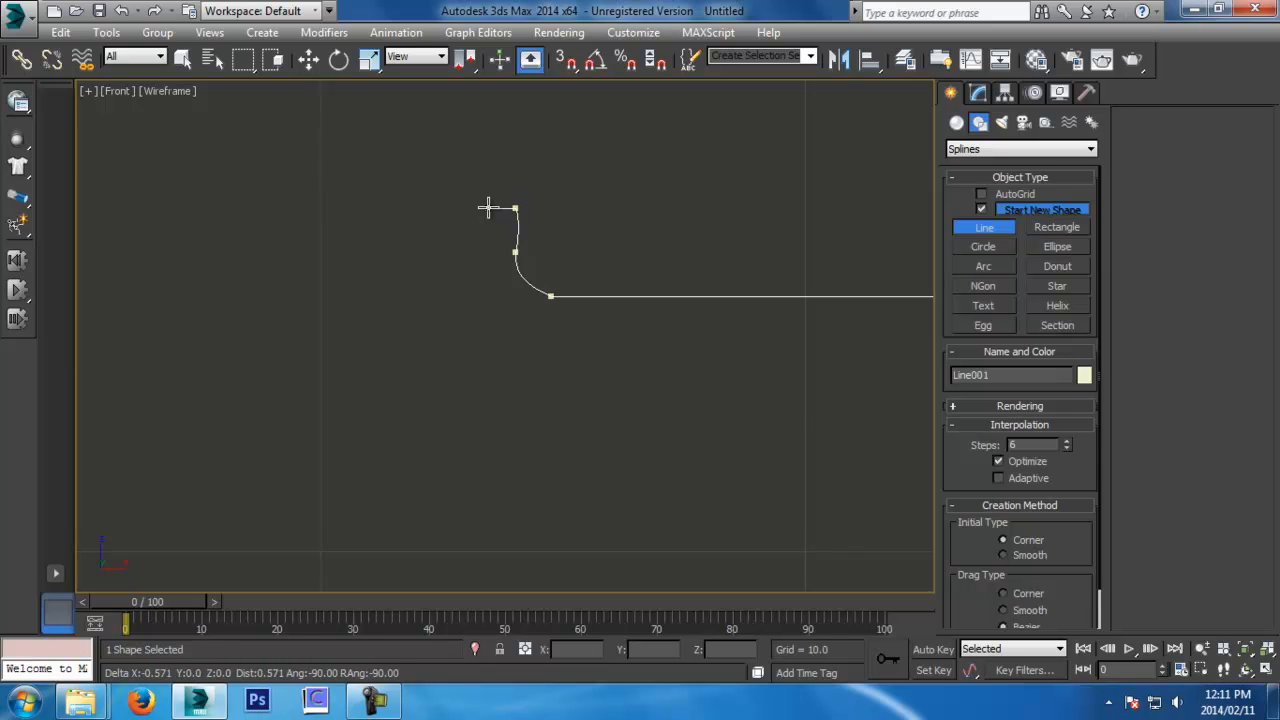
pyautogui.moveTo(487, 215); pyautogui.dragTo(487, 228)
pyautogui.scroll(-1, 487, 227)
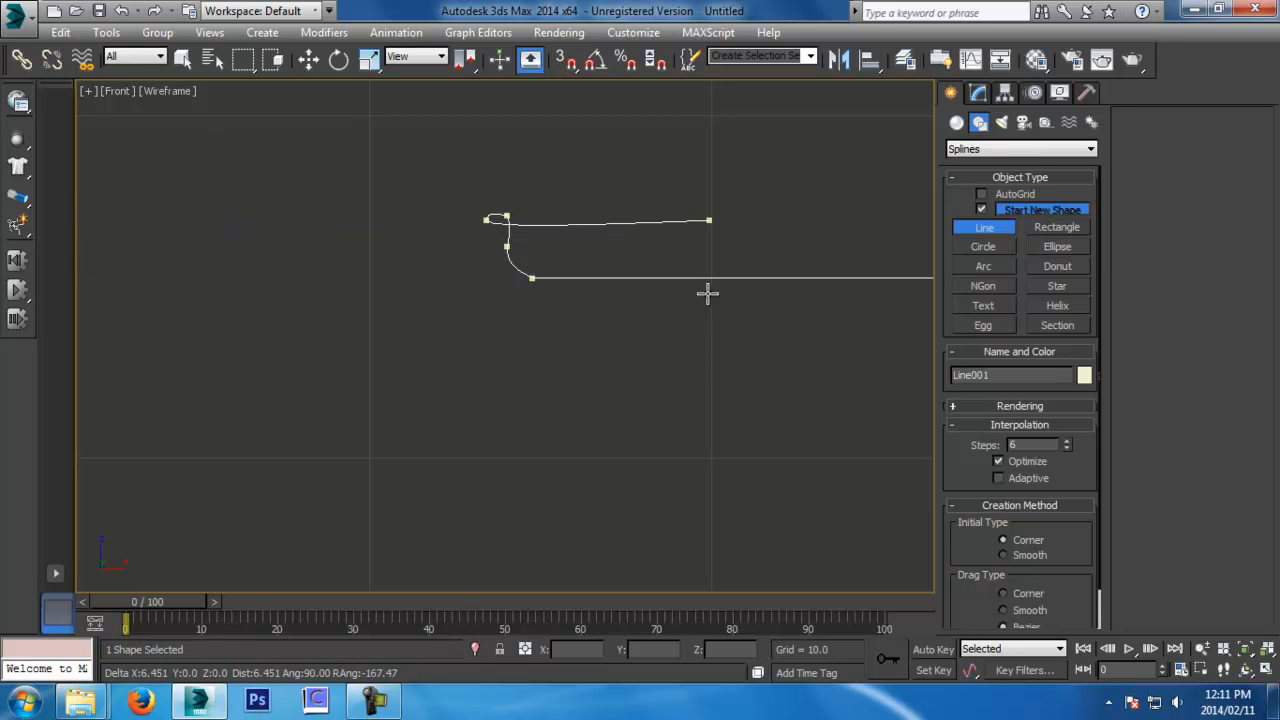
# Draw the rim's straight outer side downward, and continue with curved points through the neck to the can's shoulder
pyautogui.keyDown('shift'); pyautogui.click(473, 275); pyautogui.keyUp('shift')
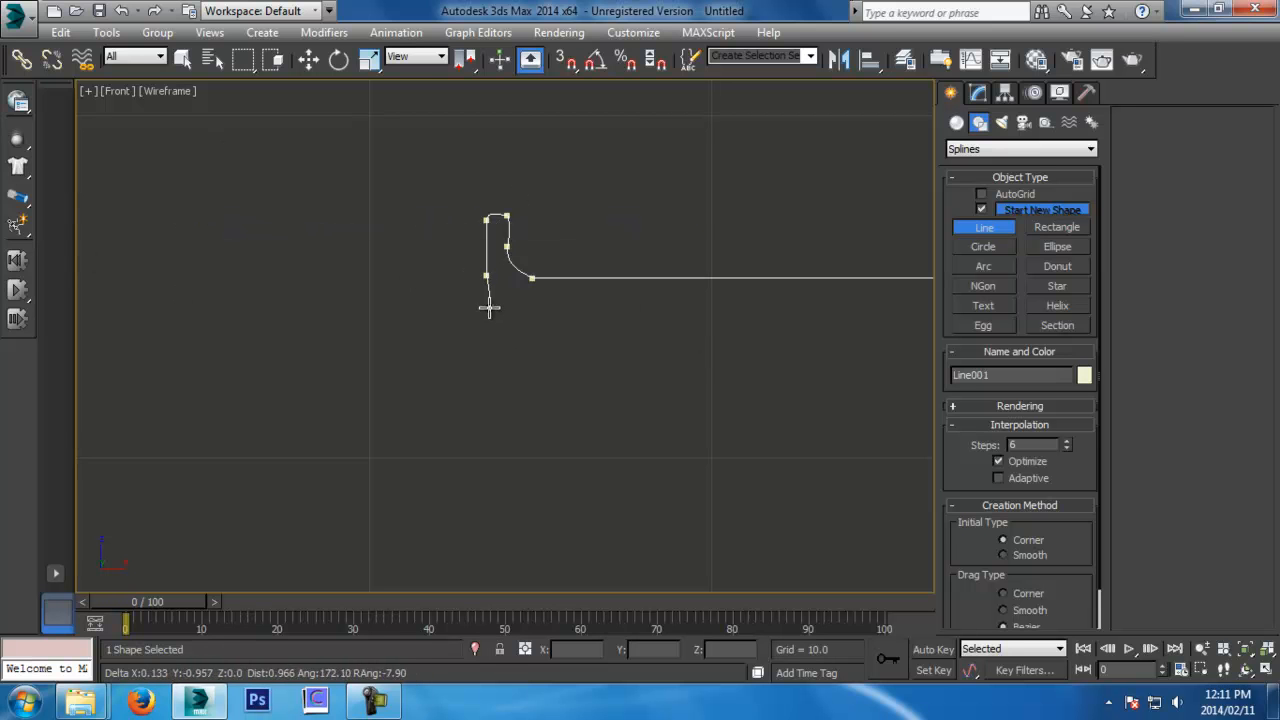
pyautogui.moveTo(519, 318); pyautogui.dragTo(537, 320)
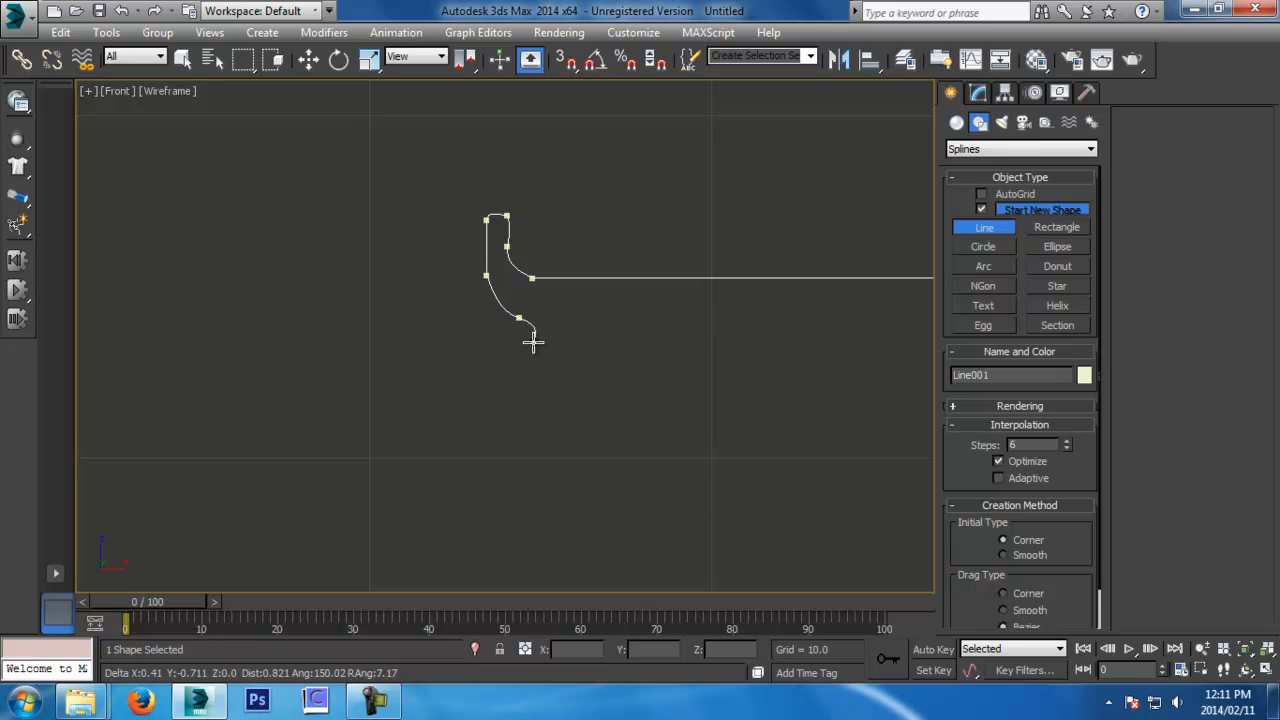
pyautogui.click(537, 358)
pyautogui.scroll(-3, 537, 359)
pyautogui.moveTo(552, 443); pyautogui.dragTo(579, 347, button='middle')
pyautogui.scroll(3, 579, 340)
pyautogui.moveTo(480, 333); pyautogui.dragTo(446, 356)
pyautogui.moveTo(422, 433); pyautogui.dragTo(426, 501)
# Draw the can's body wall as a straight vertical segment about 49 units long below the shoulder
pyautogui.scroll(-3, 418, 506)
pyautogui.moveTo(440, 523); pyautogui.dragTo(540, 165, button='middle')
pyautogui.scroll(-4, 540, 165)
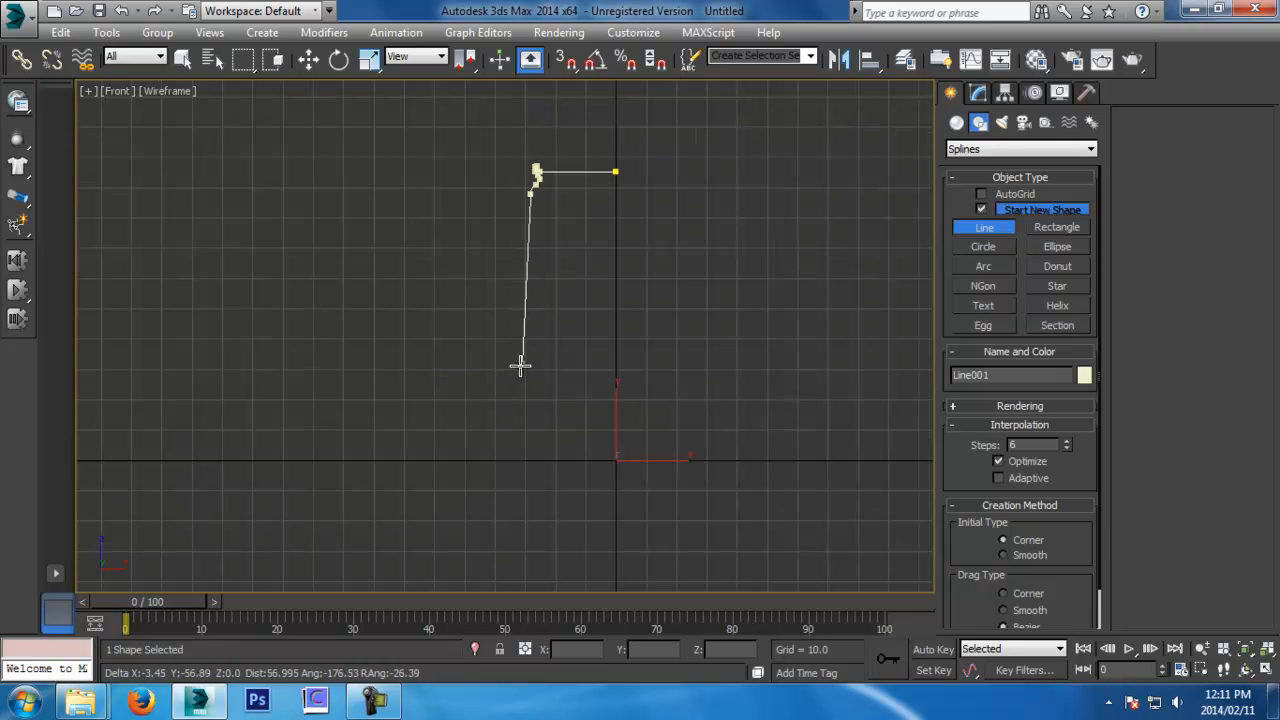
pyautogui.click(526, 338)
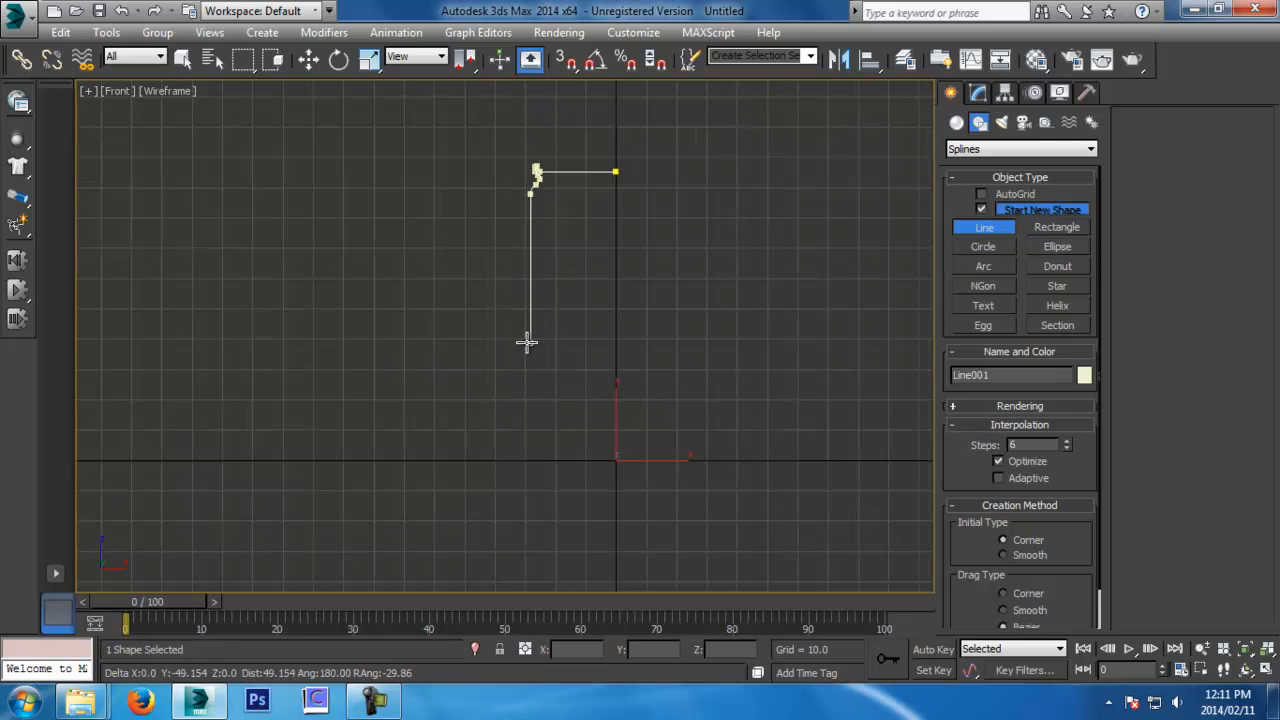
# Draw the curved foot and flat base back to the vertical axis, and finish the open profile line
pyautogui.scroll(4, 530, 360)
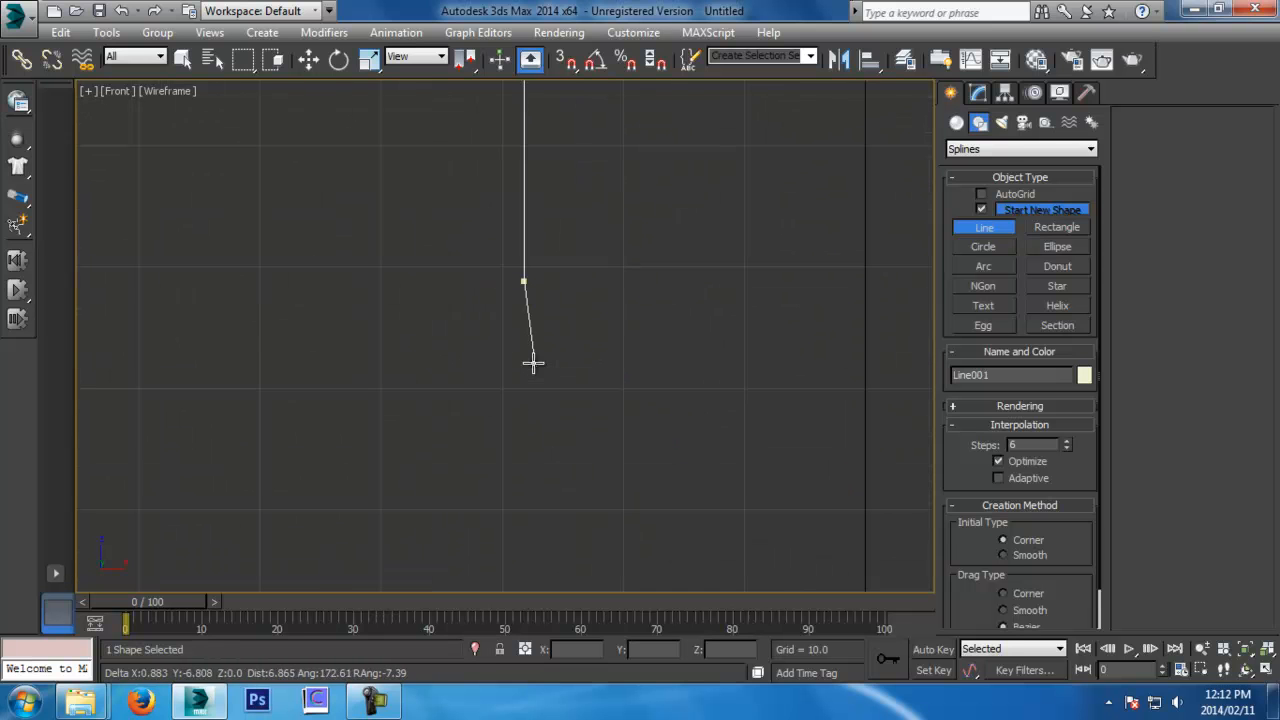
pyautogui.click(536, 300)
pyautogui.click(567, 333)
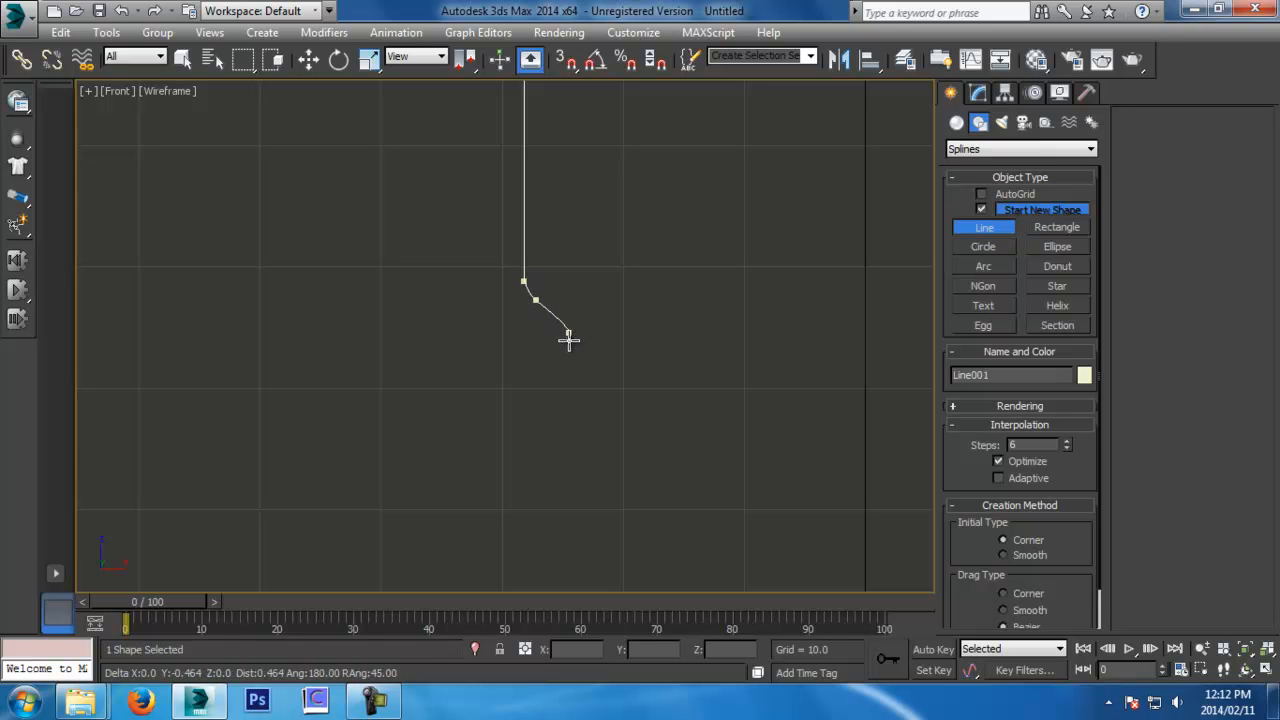
pyautogui.click(599, 346)
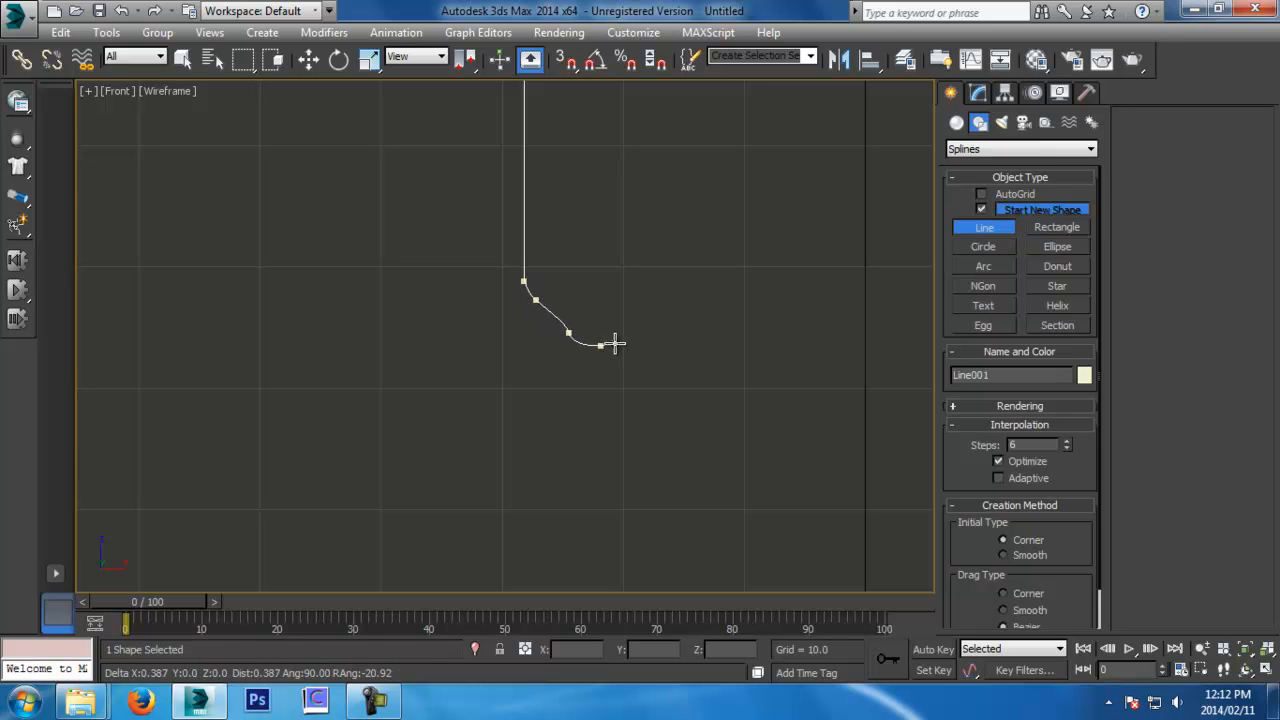
pyautogui.click(653, 319)
pyautogui.click(866, 319)
pyautogui.rightClick(866, 317)
pyautogui.moveTo(882, 270); pyautogui.dragTo(764, 371, button='middle')
pyautogui.scroll(-3, 762, 370)
pyautogui.rightClick(738, 350)
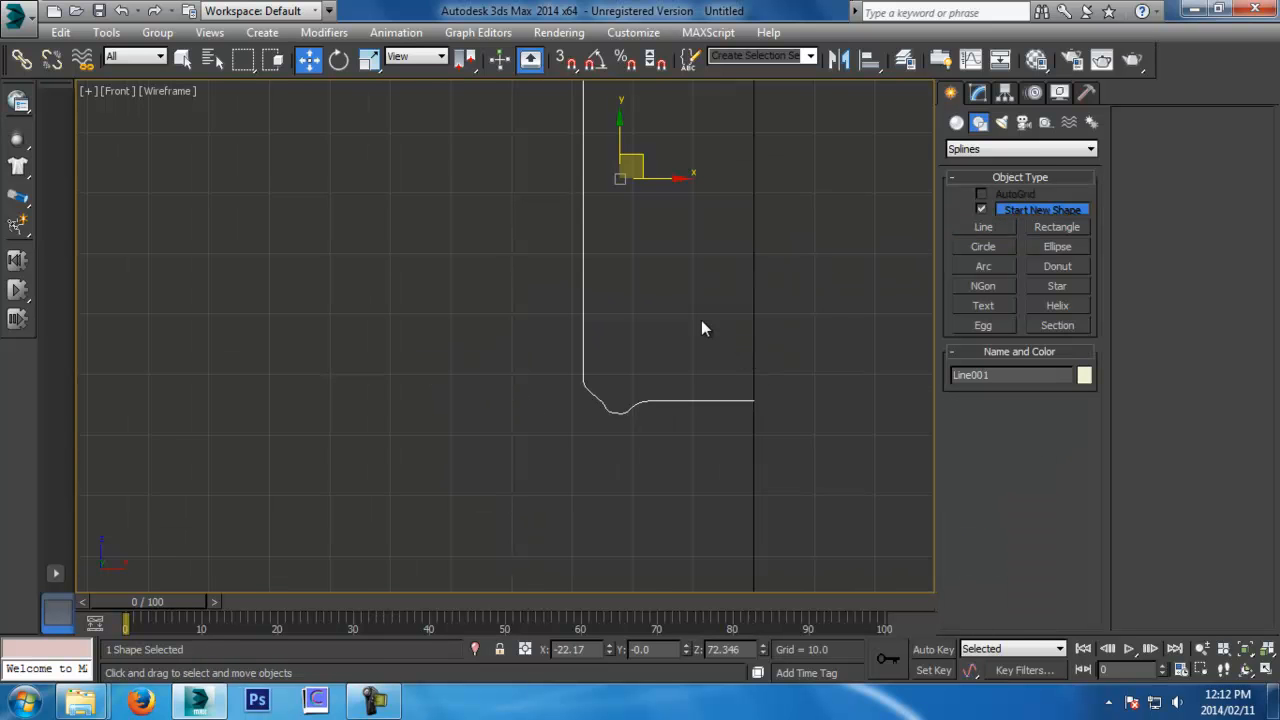
# Move the finished profile line straight down in the Front view so its base rests on the ground line
pyautogui.moveTo(684, 272); pyautogui.dragTo(629, 401, button='middle')
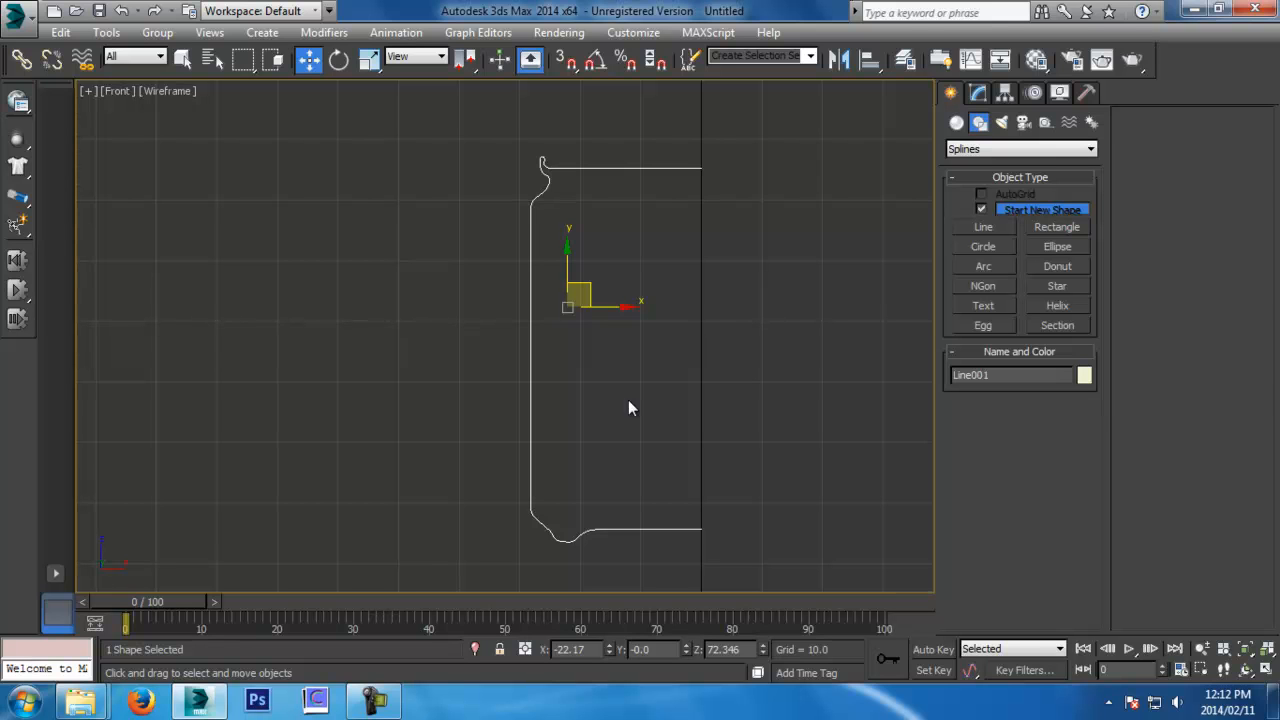
pyautogui.scroll(-3, 634, 425)
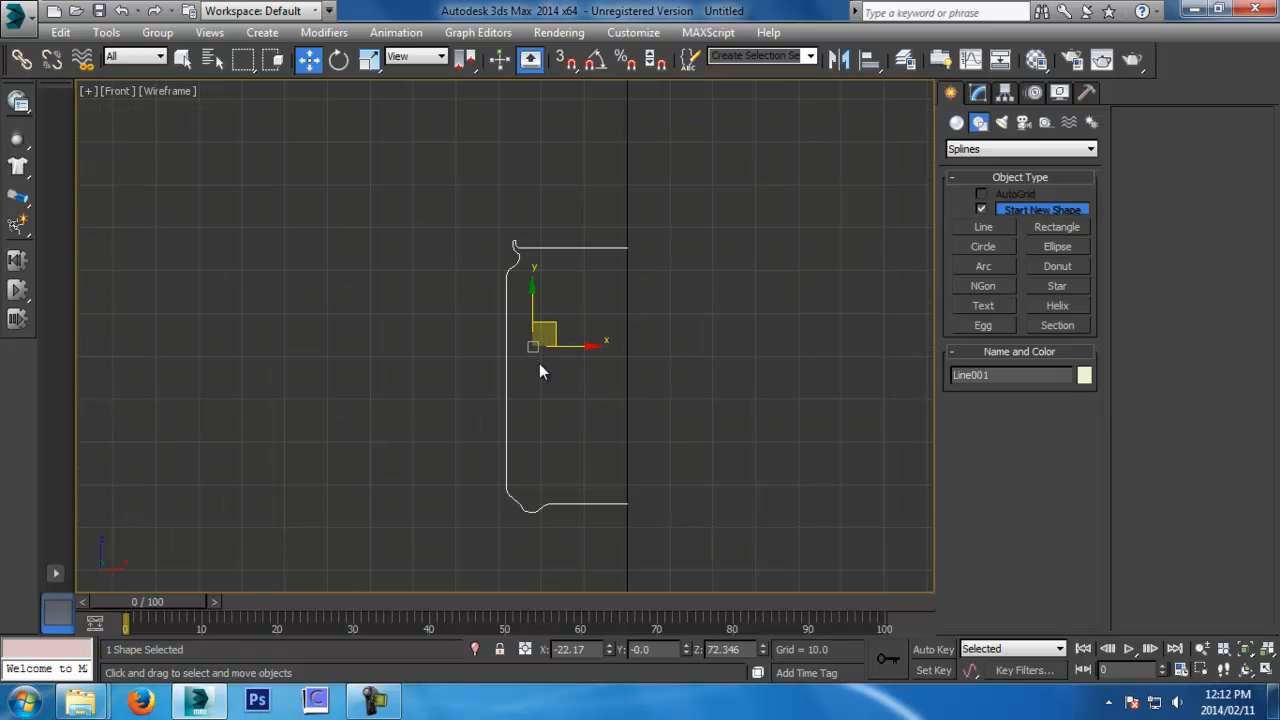
pyautogui.moveTo(532, 322); pyautogui.dragTo(532, 308, button='middle')
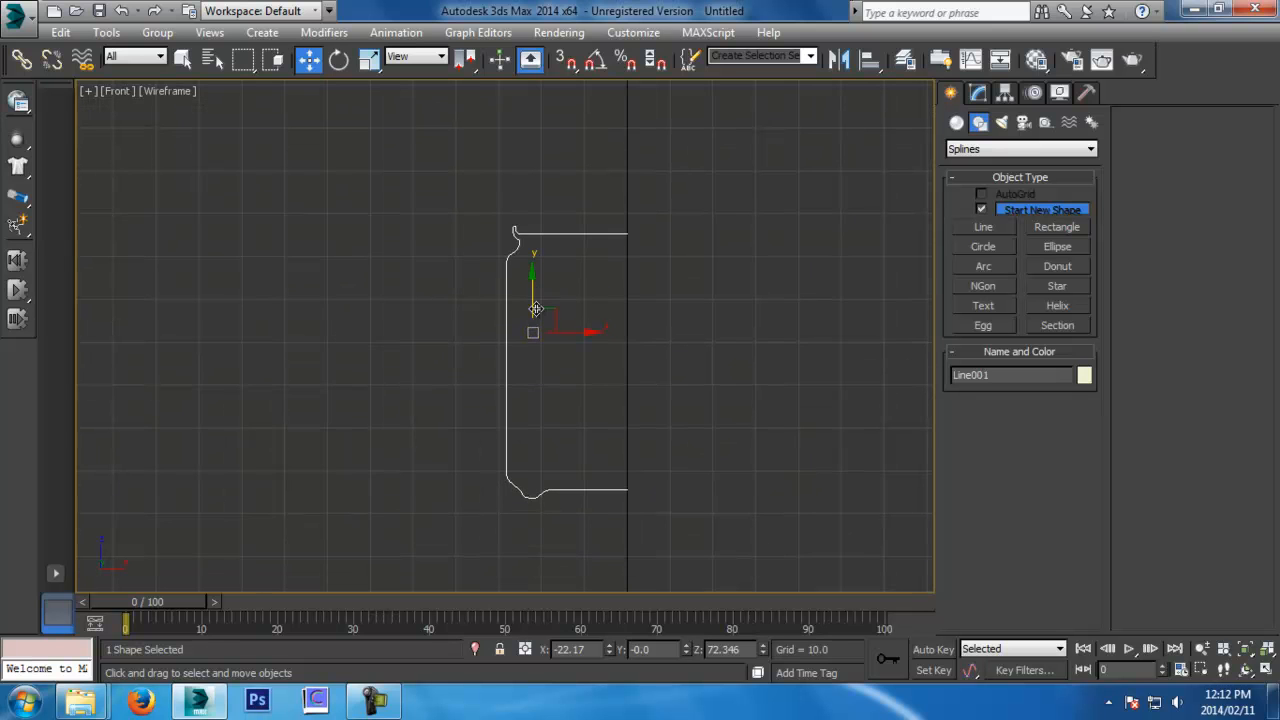
pyautogui.press('p')
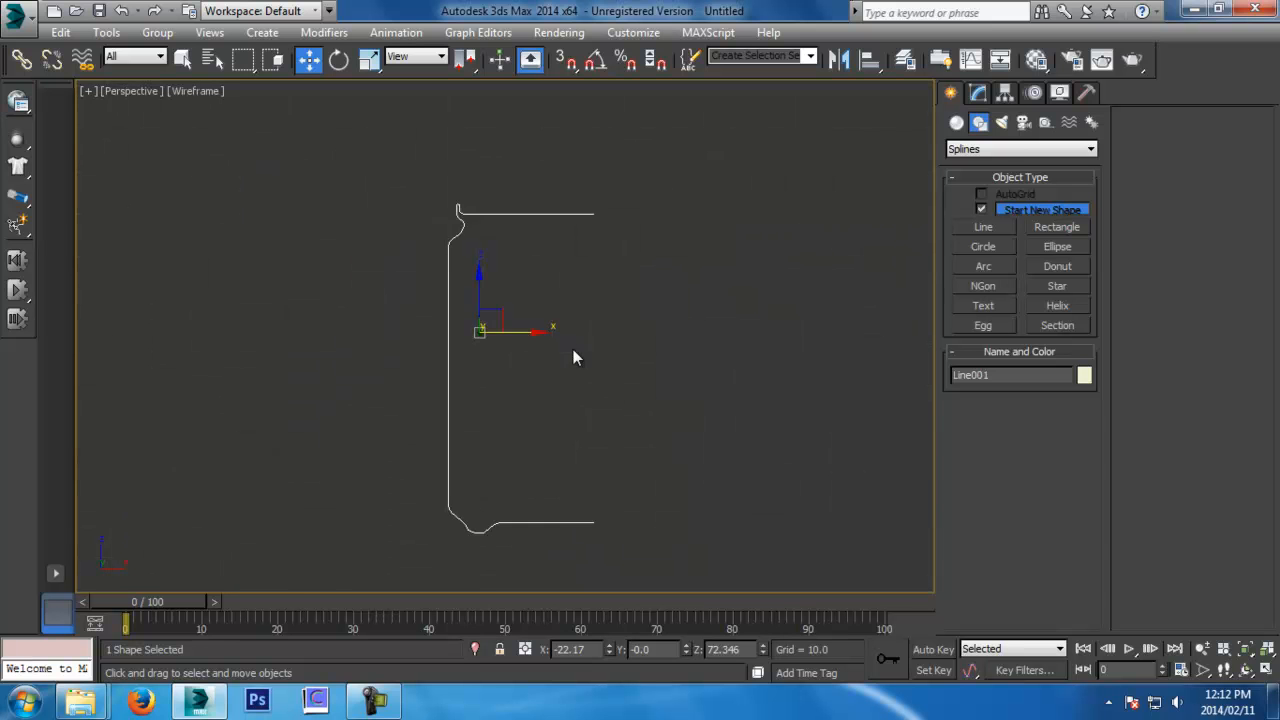
pyautogui.keyDown('alt'); pyautogui.moveTo(591, 432); pyautogui.dragTo(597, 474, button='middle'); pyautogui.keyUp('alt')
pyautogui.press('f')
pyautogui.scroll(-3, 620, 417)
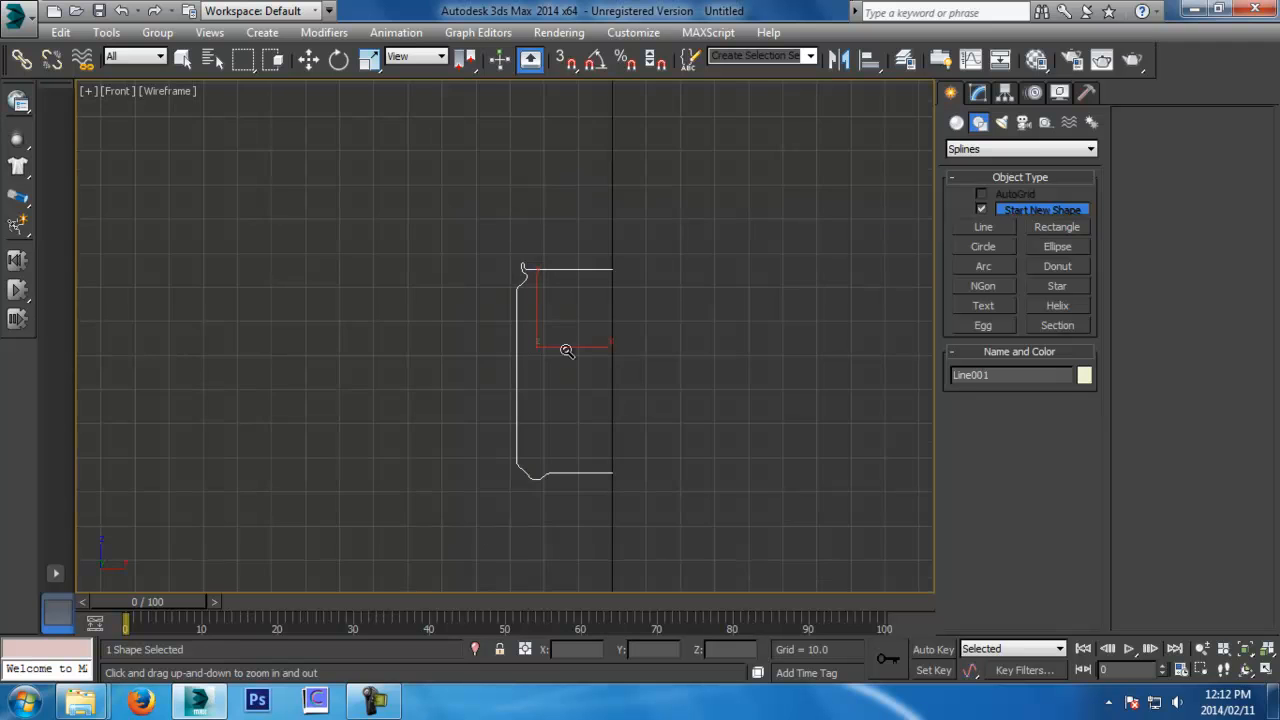
pyautogui.press('w')
pyautogui.moveTo(531, 290); pyautogui.dragTo(531, 278, button='middle')
pyautogui.moveTo(536, 303); pyautogui.dragTo(536, 294)
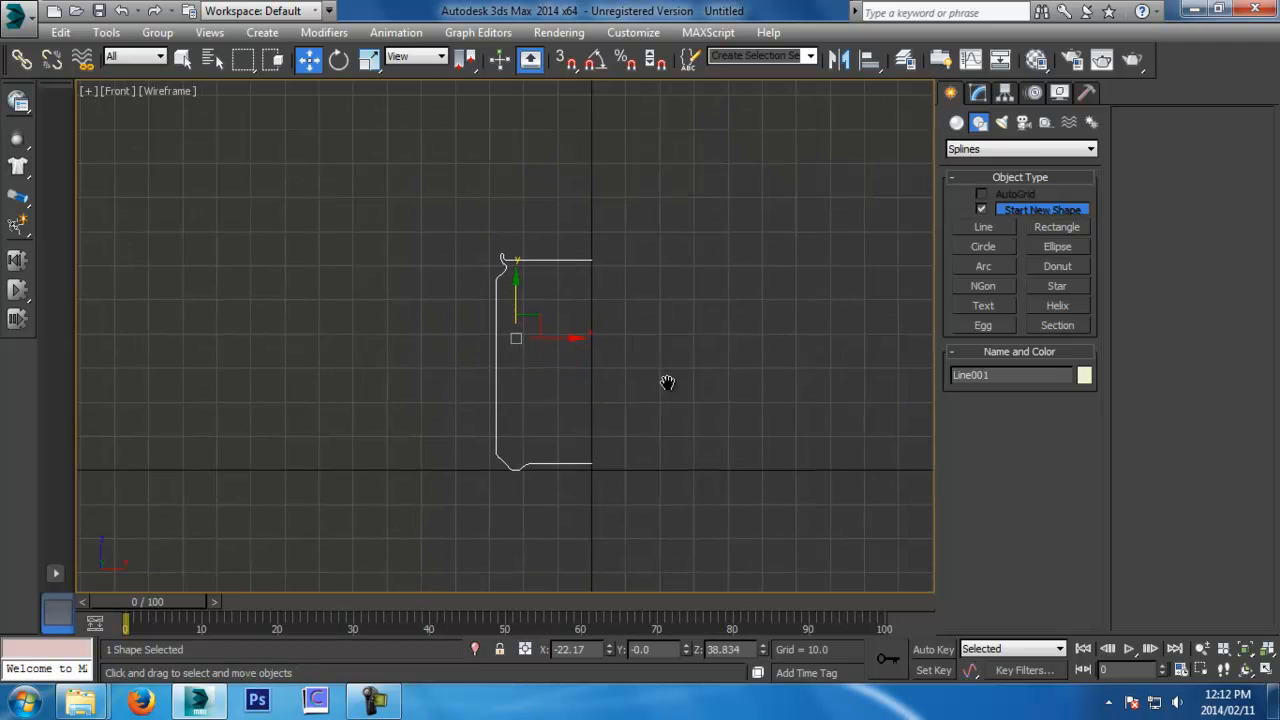
# Show the profile shaded in a Perspective view and apply a Lathe modifier to it
pyautogui.press('p')
pyautogui.keyDown('alt'); pyautogui.moveTo(647, 376); pyautogui.dragTo(692, 449, button='middle'); pyautogui.keyUp('alt')
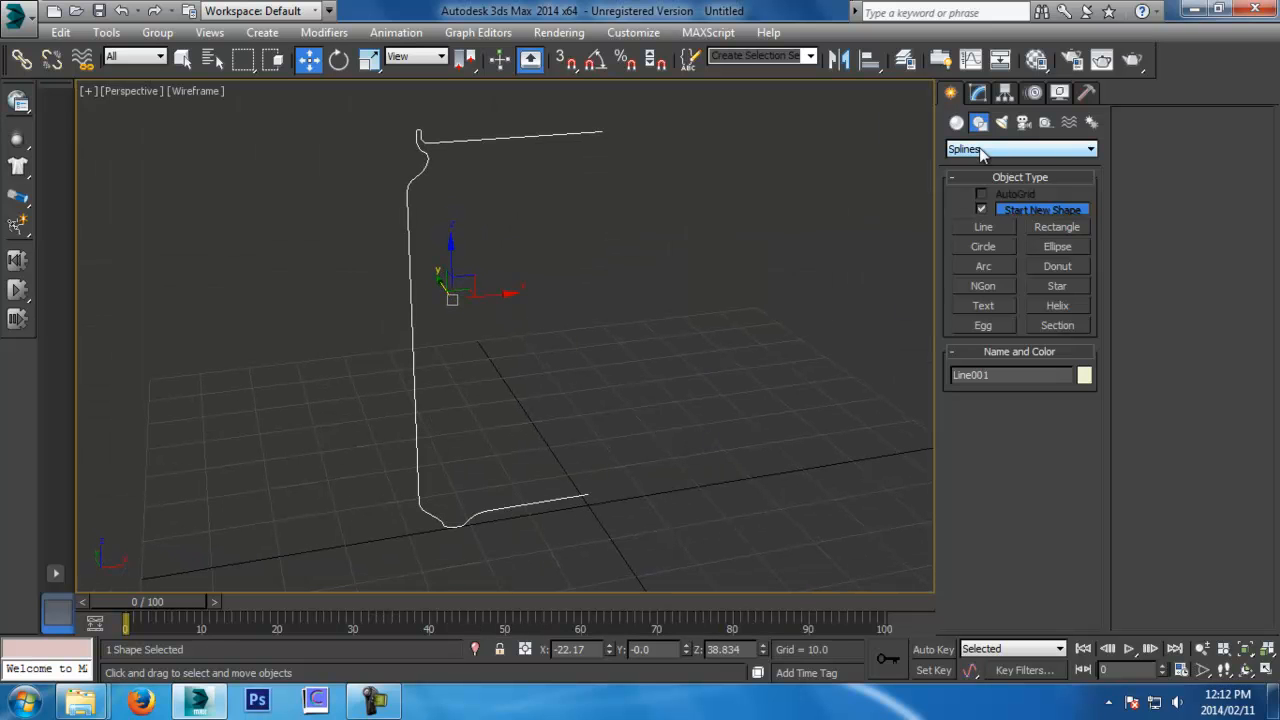
pyautogui.moveTo(523, 235); pyautogui.dragTo(560, 268, button='middle')
pyautogui.press('F3')
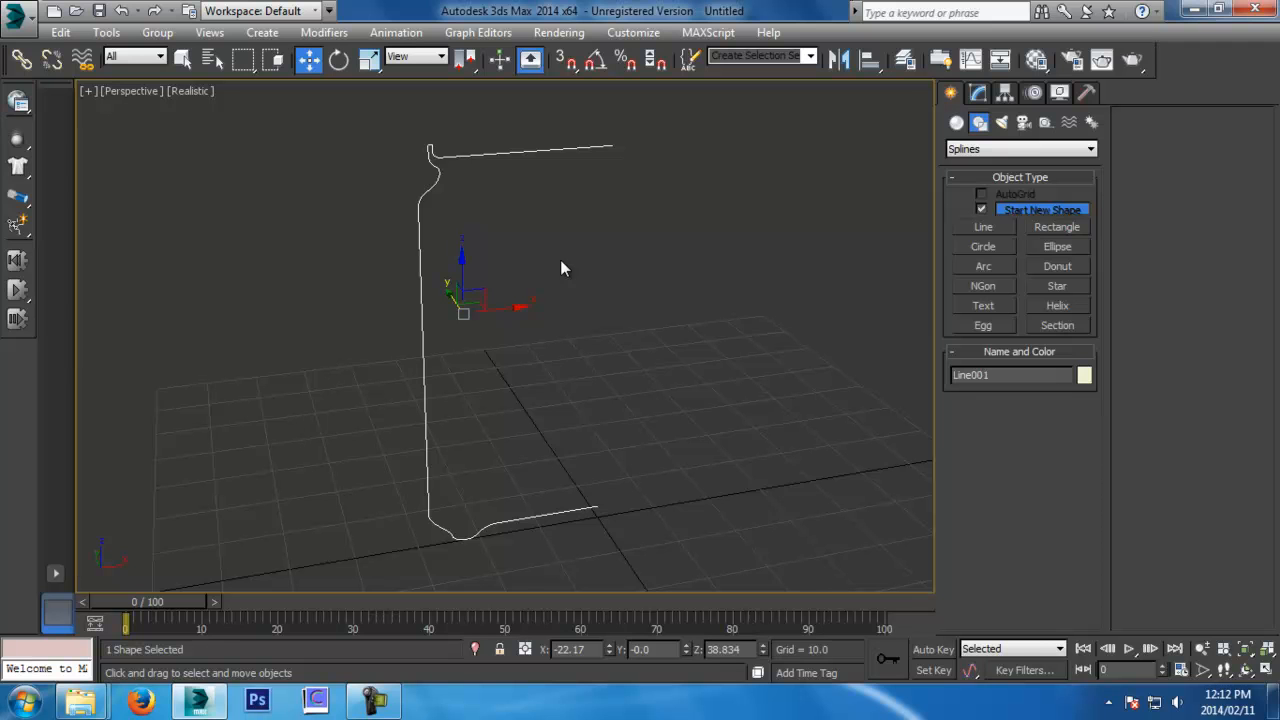
pyautogui.click(980, 92)
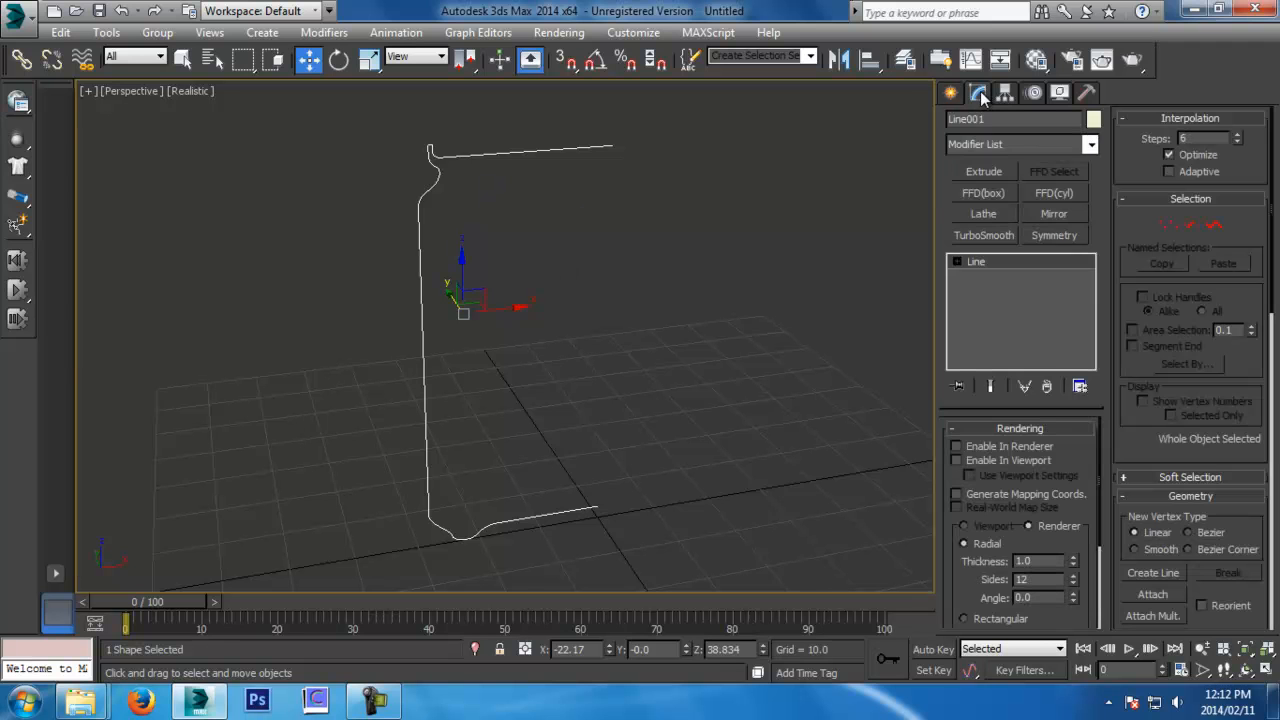
pyautogui.click(1021, 143)
pyautogui.press('l')
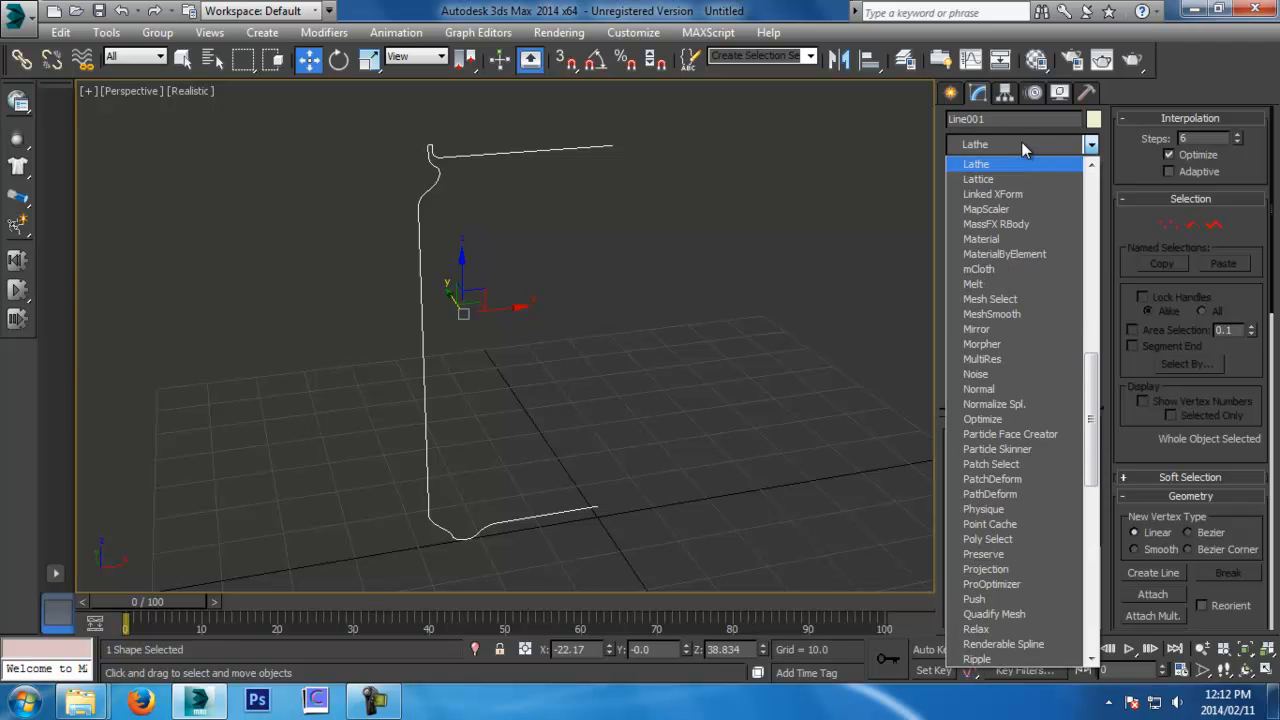
pyautogui.click(1054, 160)
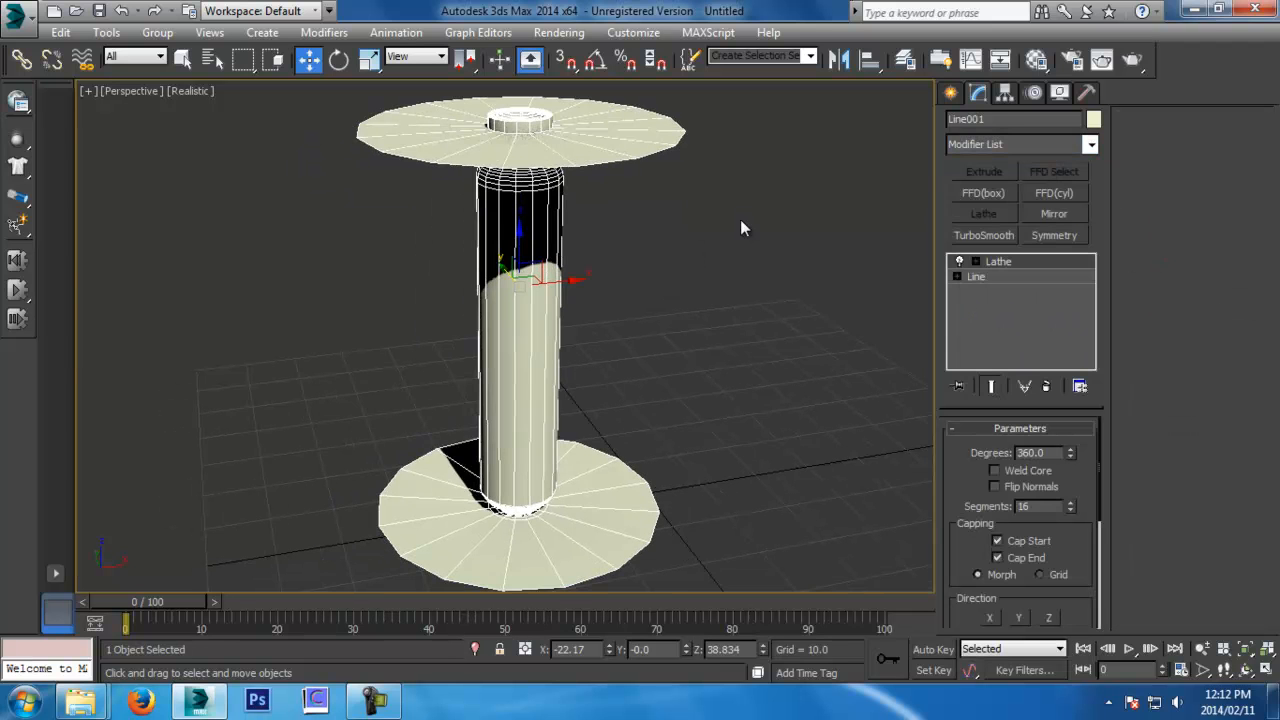
# Try the Lathe's X, Y and Z directions and return it to Y
pyautogui.scroll(-3, 705, 262)
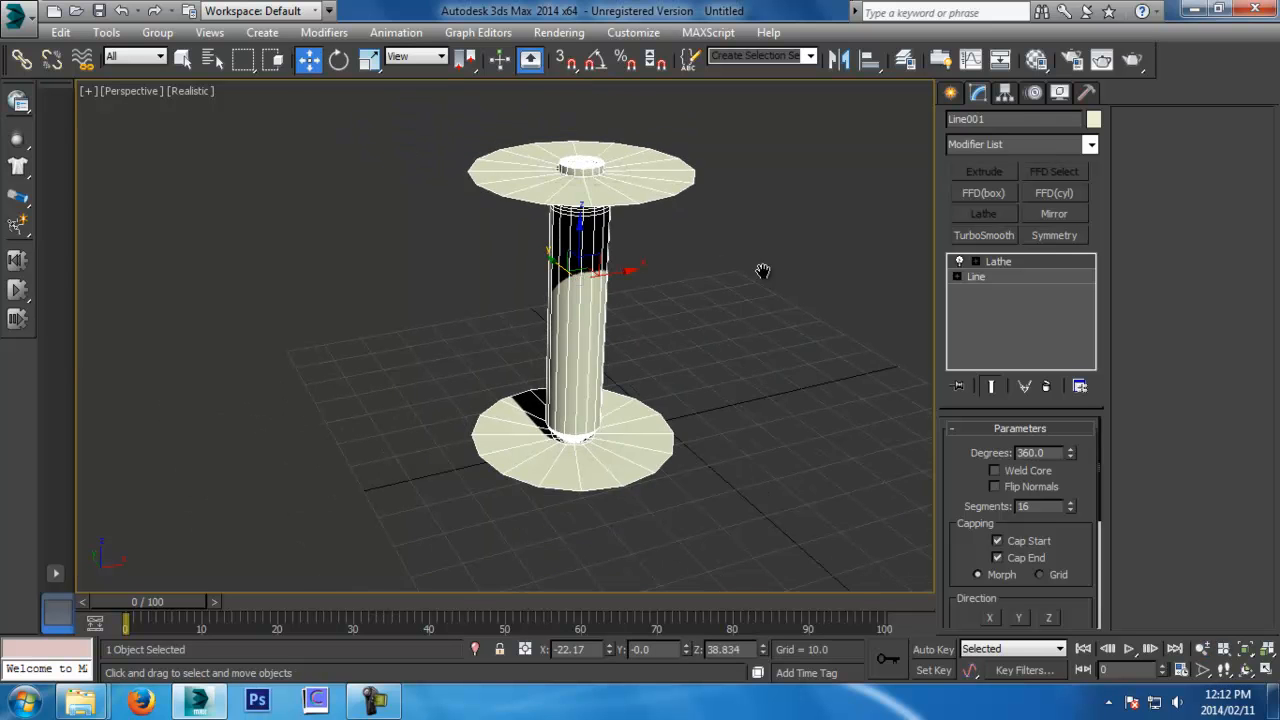
pyautogui.moveTo(763, 271); pyautogui.dragTo(749, 303, button='middle')
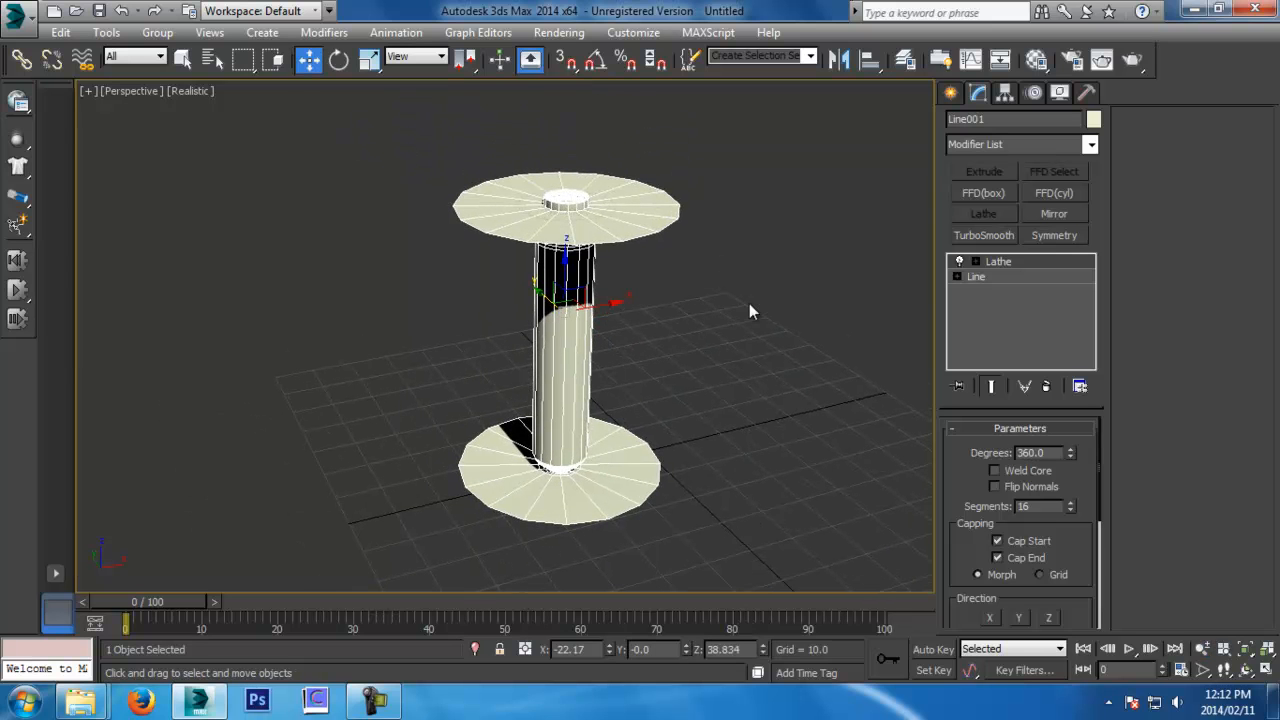
pyautogui.scroll(-3, 1000, 487)
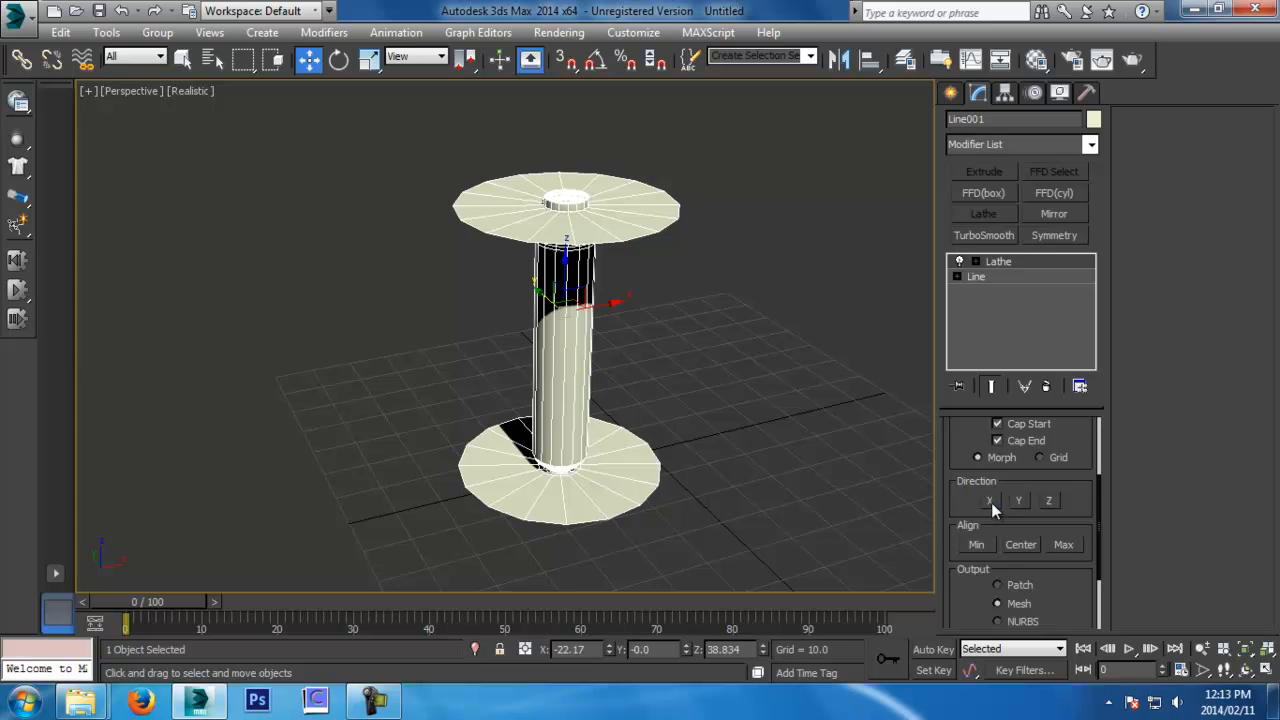
pyautogui.click(989, 501)
pyautogui.click(1024, 503)
pyautogui.click(1046, 504)
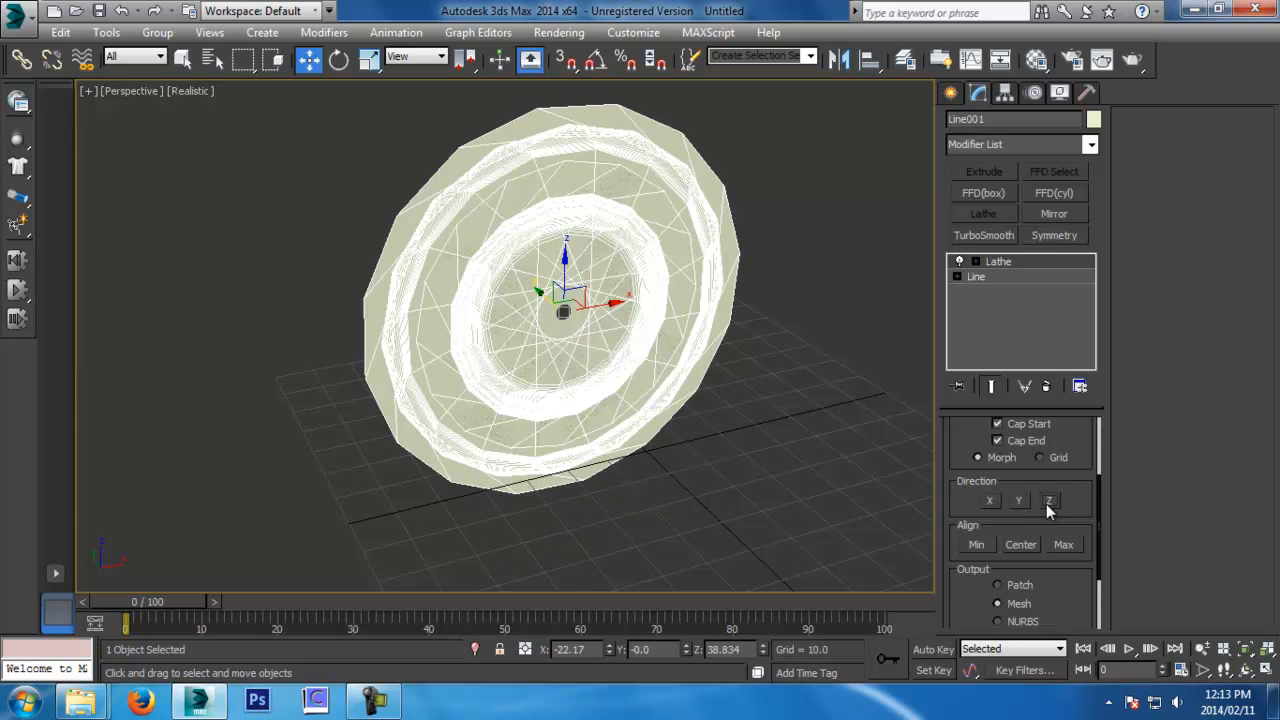
pyautogui.click(1016, 503)
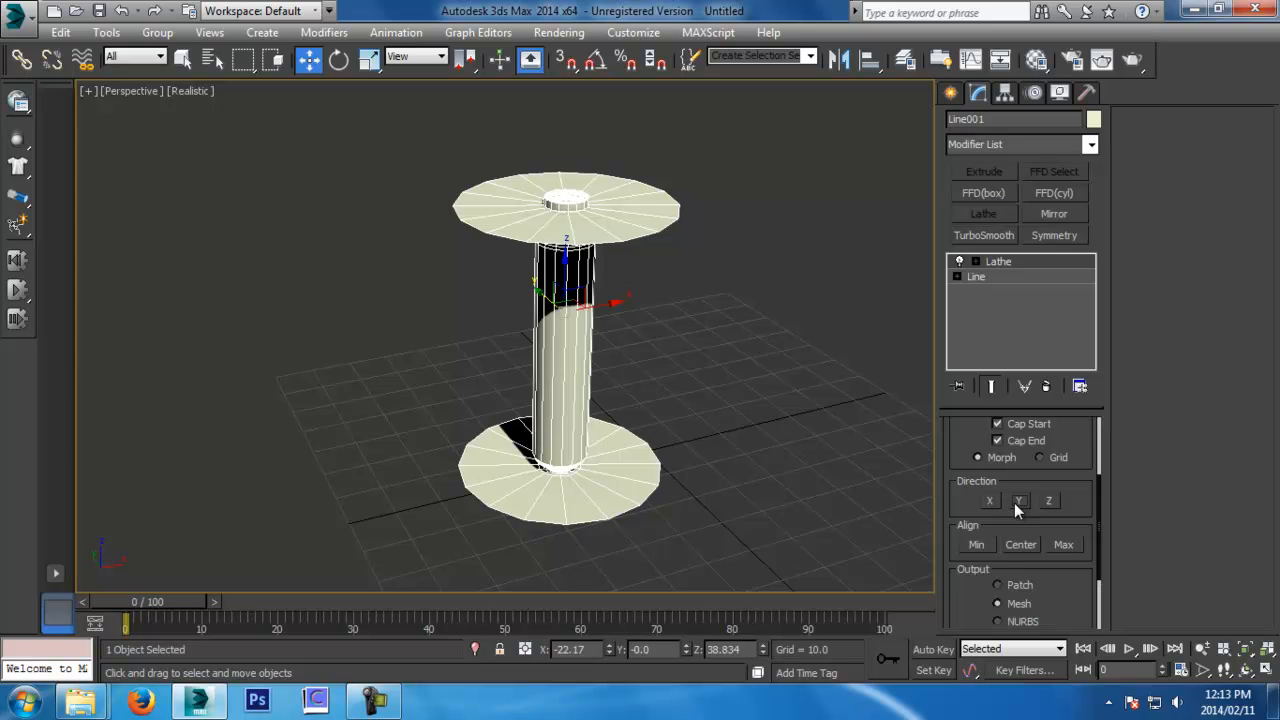
# Compare the Lathe's Min and Center alignments and set the alignment to Max
pyautogui.click(977, 546)
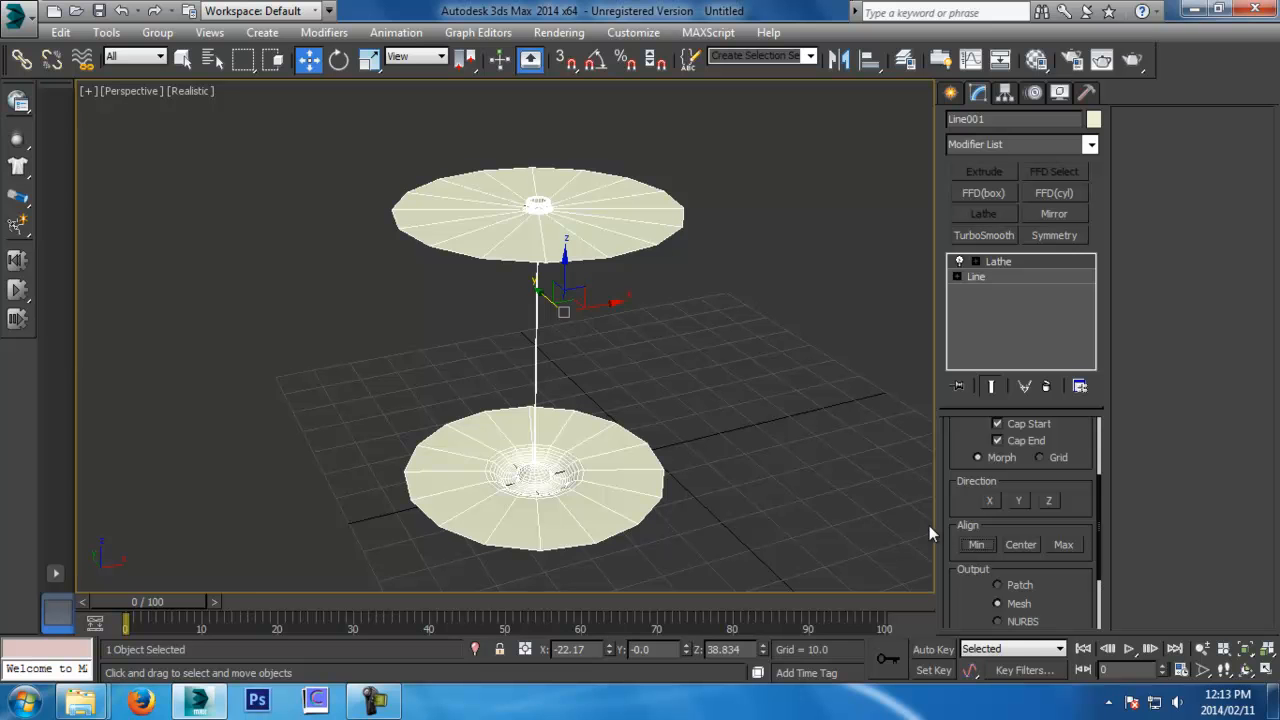
pyautogui.click(1033, 546)
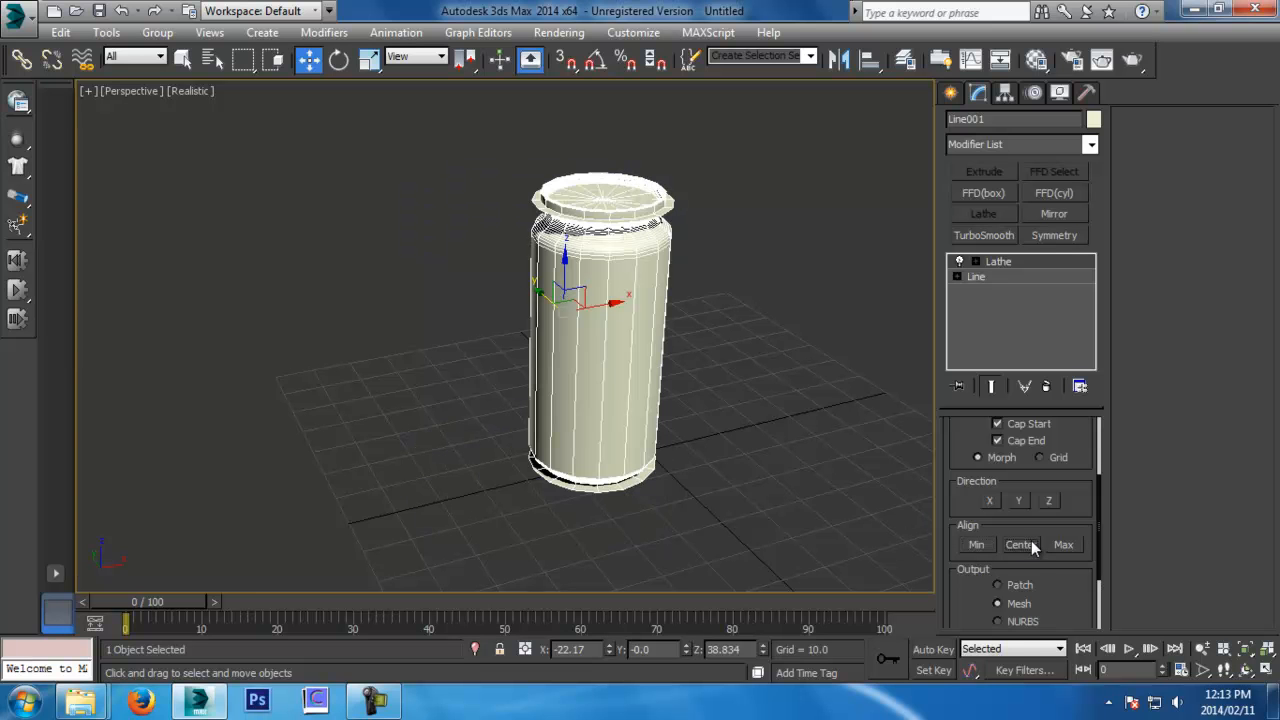
pyautogui.click(1061, 547)
# Examine the lathed can's shape and proportions in the Perspective and Front views
pyautogui.keyDown('alt'); pyautogui.moveTo(791, 444); pyautogui.dragTo(711, 400, button='middle'); pyautogui.keyUp('alt')
pyautogui.press('f')
pyautogui.scroll(-1, 680, 420)
pyautogui.scroll(-1, 680, 420)
pyautogui.scroll(1, 559, 363)
pyautogui.moveTo(559, 363); pyautogui.dragTo(722, 469, button='middle')
pyautogui.scroll(-1, 620, 391)
pyautogui.scroll(1, 621, 389)
pyautogui.press('p')
pyautogui.press('f')
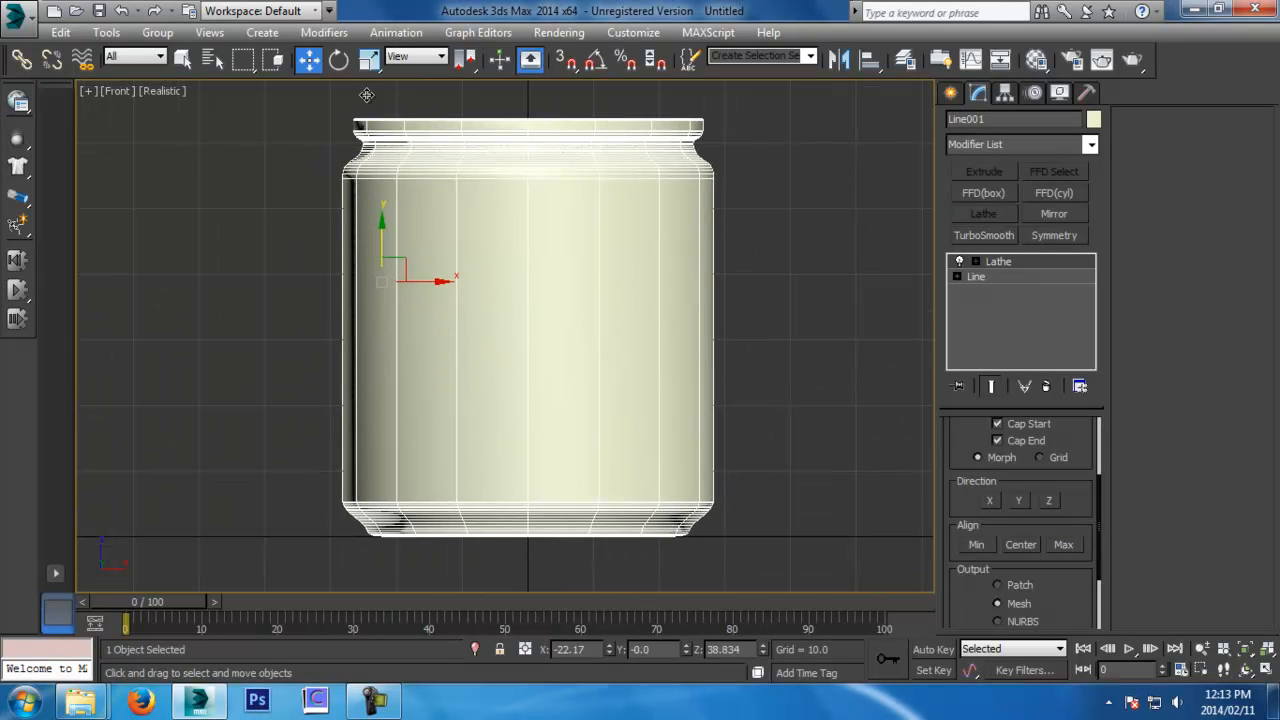
# Return to the can's base Line at vertex level and select the nine vertices forming its upper rim and shoulder
pyautogui.moveTo(464, 189); pyautogui.dragTo(486, 206, button='middle')
pyautogui.scroll(-2, 486, 206)
pyautogui.click(994, 274)
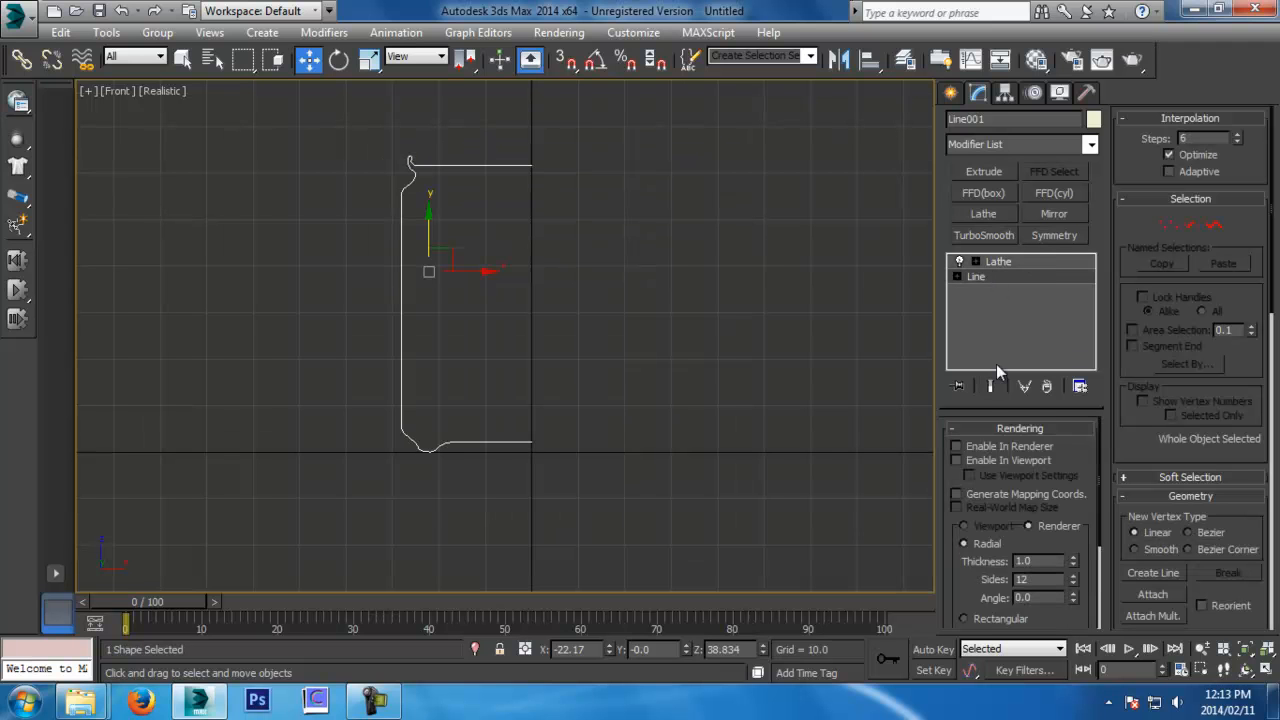
pyautogui.click(1168, 222)
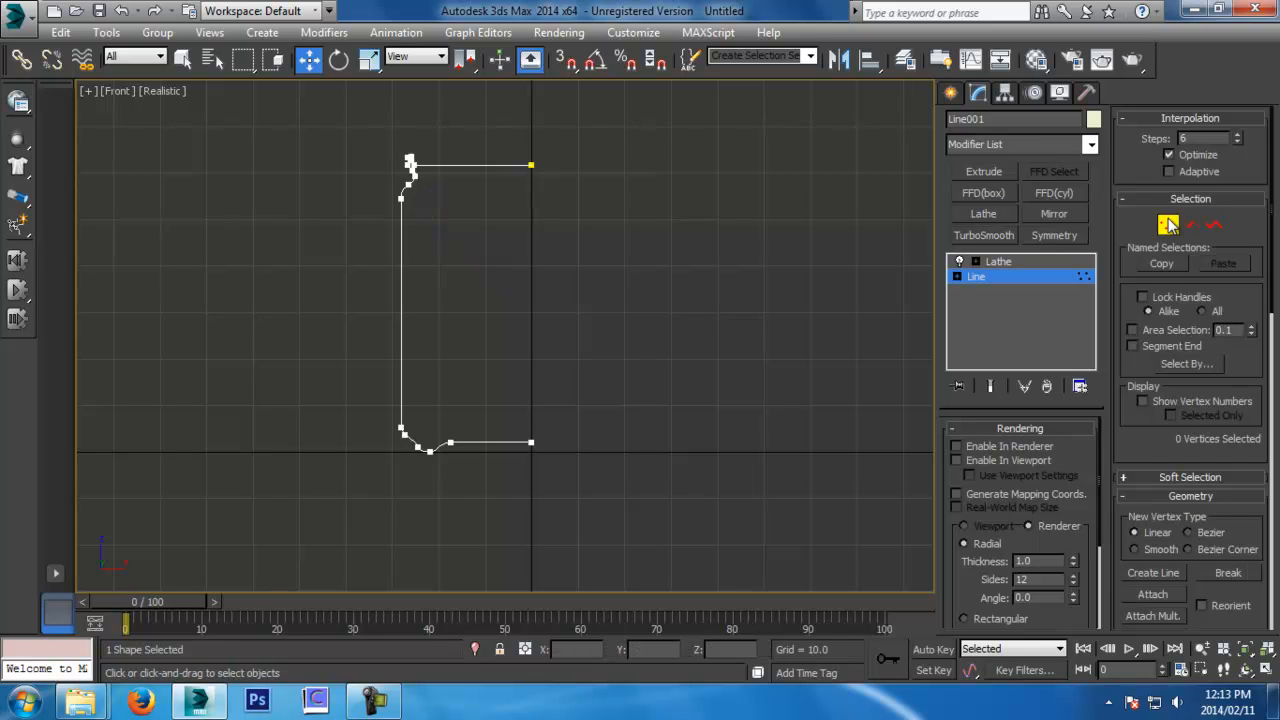
pyautogui.moveTo(286, 141); pyautogui.dragTo(476, 243)
pyautogui.scroll(5, 475, 248)
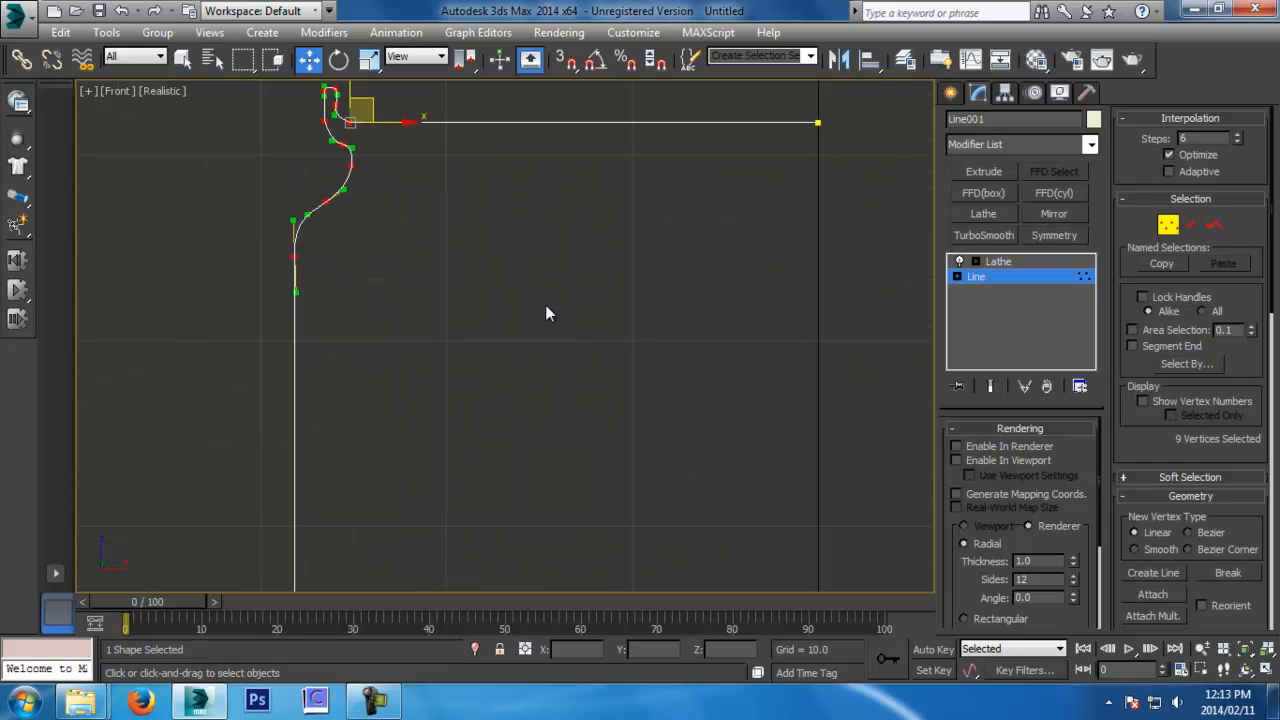
# Select the profile's upper horizontal segment at segment level, and the whole profile at spline level
pyautogui.click(1190, 224)
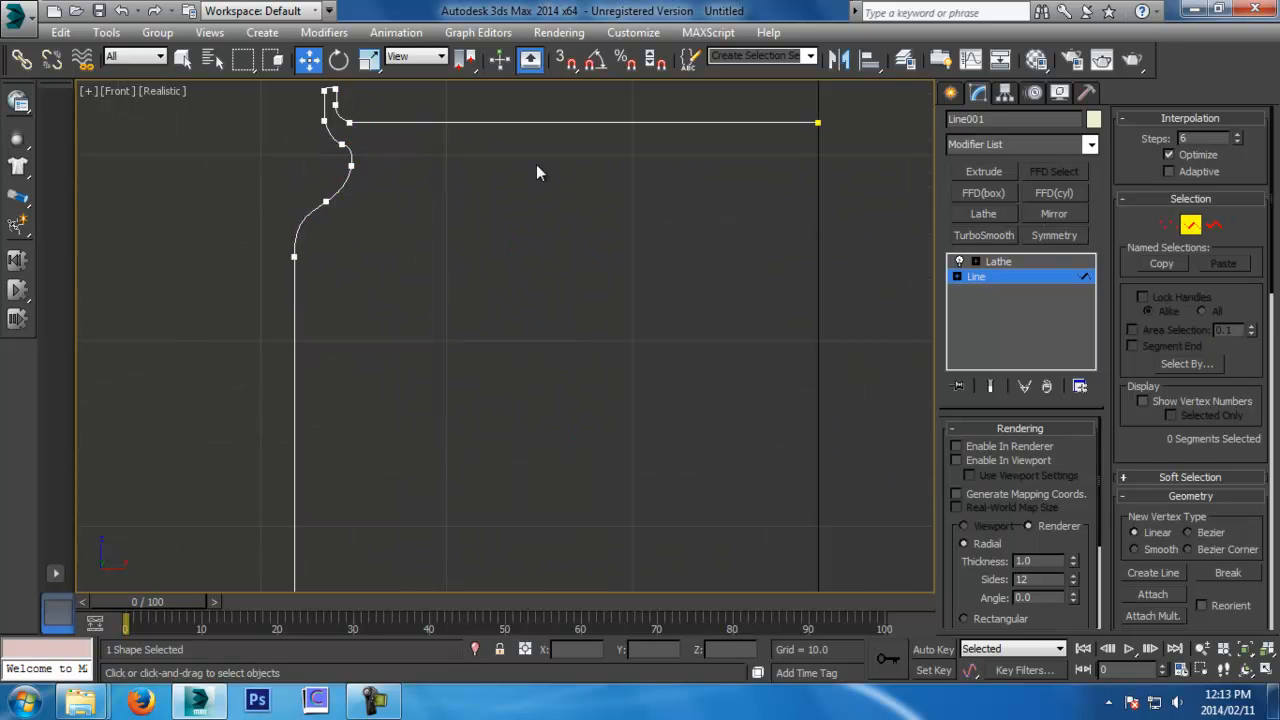
pyautogui.click(630, 122)
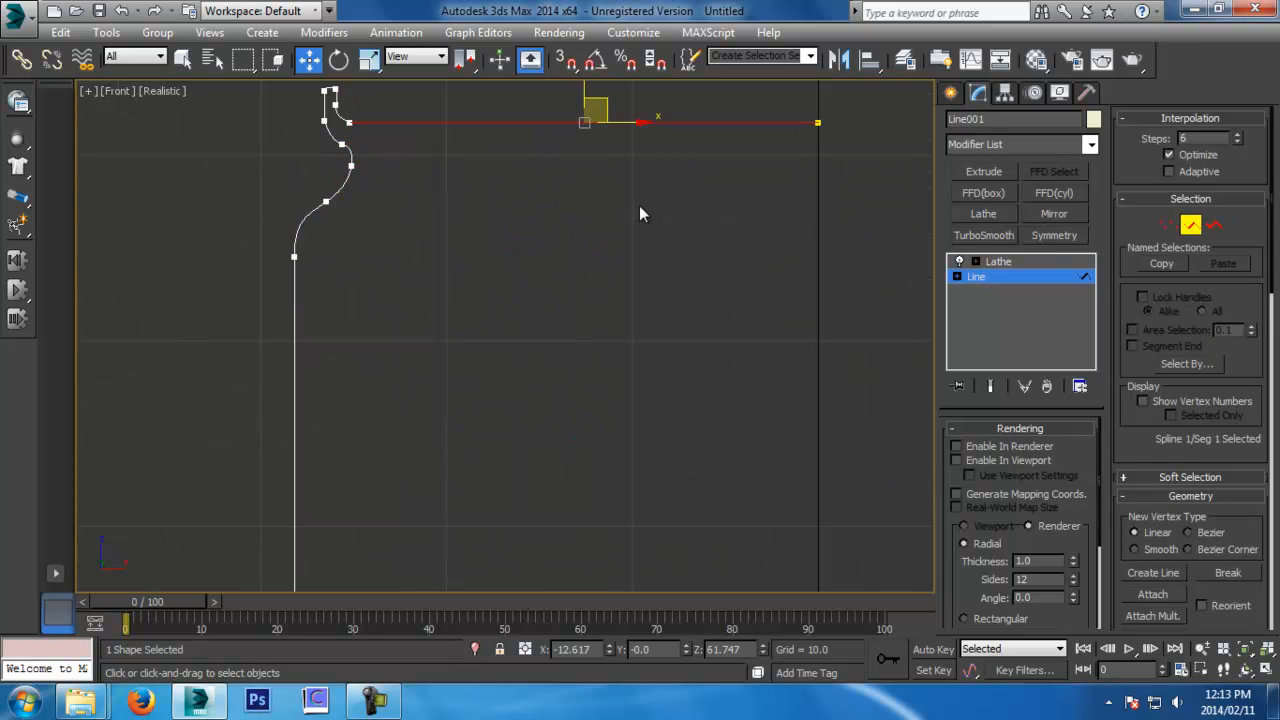
pyautogui.click(1214, 226)
pyautogui.click(631, 125)
pyautogui.scroll(-4, 639, 168)
pyautogui.moveTo(698, 468); pyautogui.dragTo(698, 398, button='middle')
pyautogui.moveTo(698, 331); pyautogui.dragTo(704, 337, button='middle')
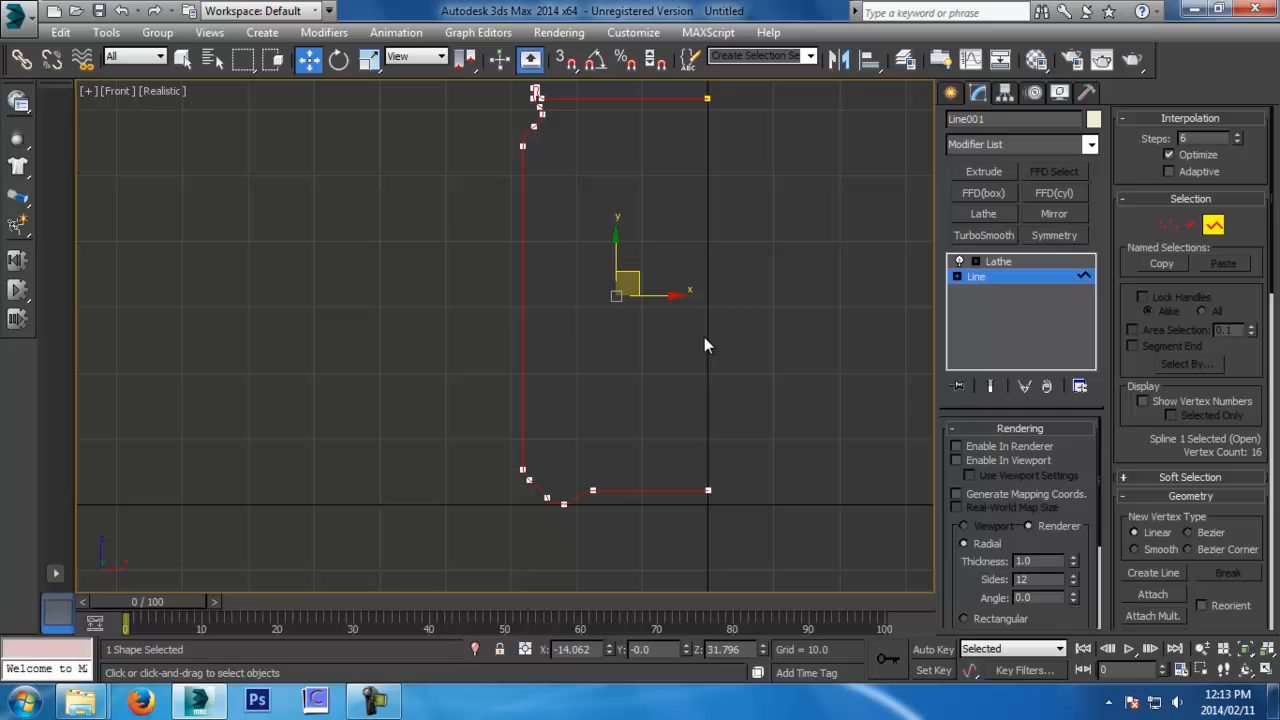
# Select all profile vertices except the two on the centre axis, move them inward along X, and show the lathed result
pyautogui.click(1166, 227)
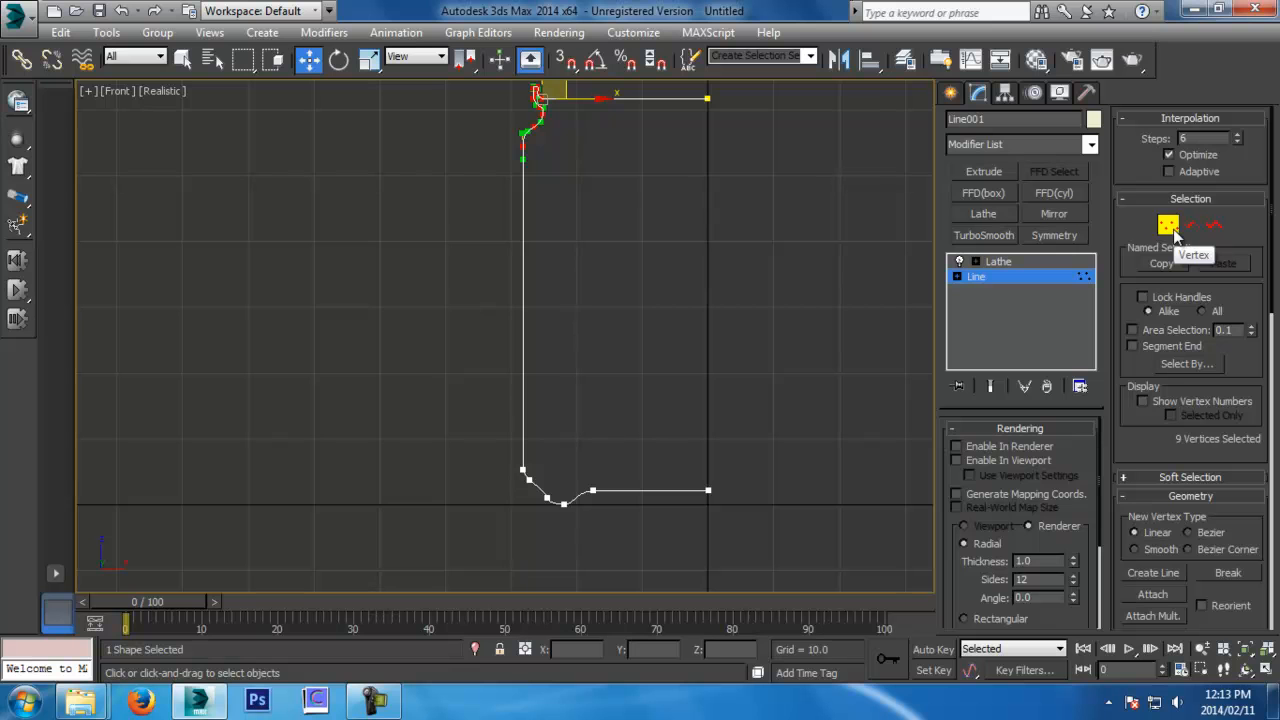
pyautogui.moveTo(641, 303); pyautogui.dragTo(633, 325, button='middle')
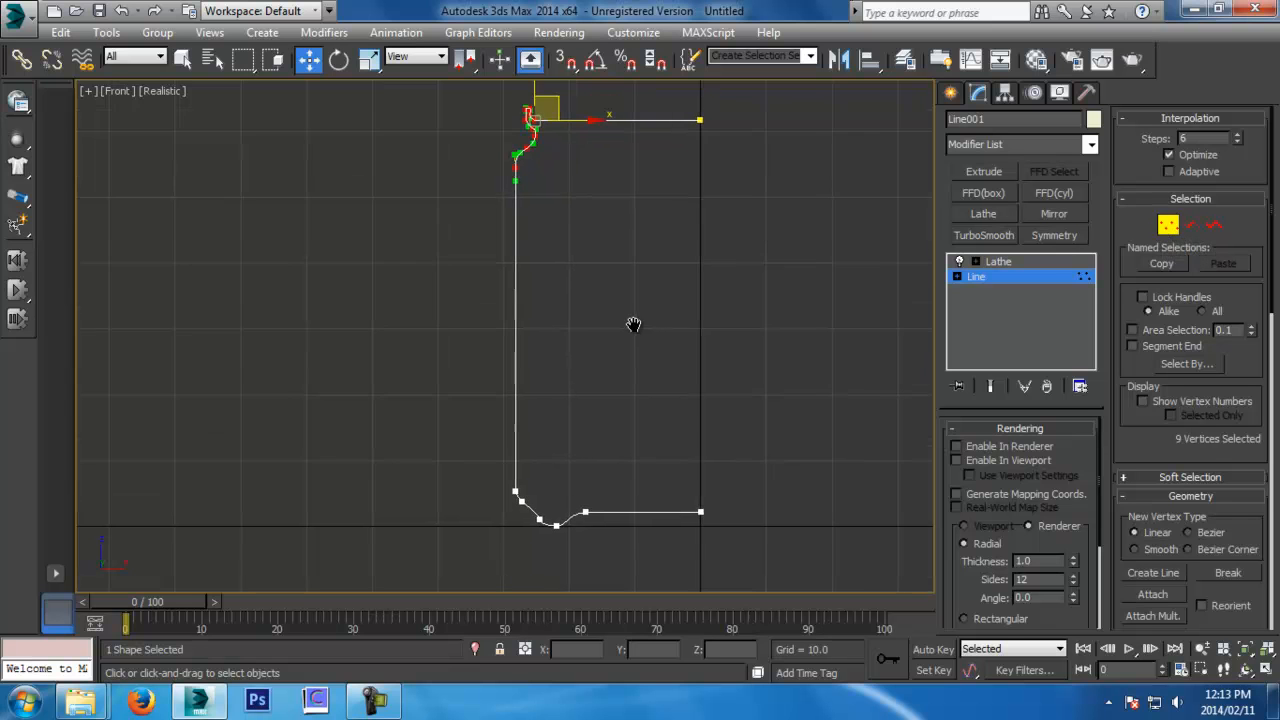
pyautogui.scroll(-2, 633, 325)
pyautogui.moveTo(428, 146); pyautogui.dragTo(656, 537)
pyautogui.scroll(4, 591, 168)
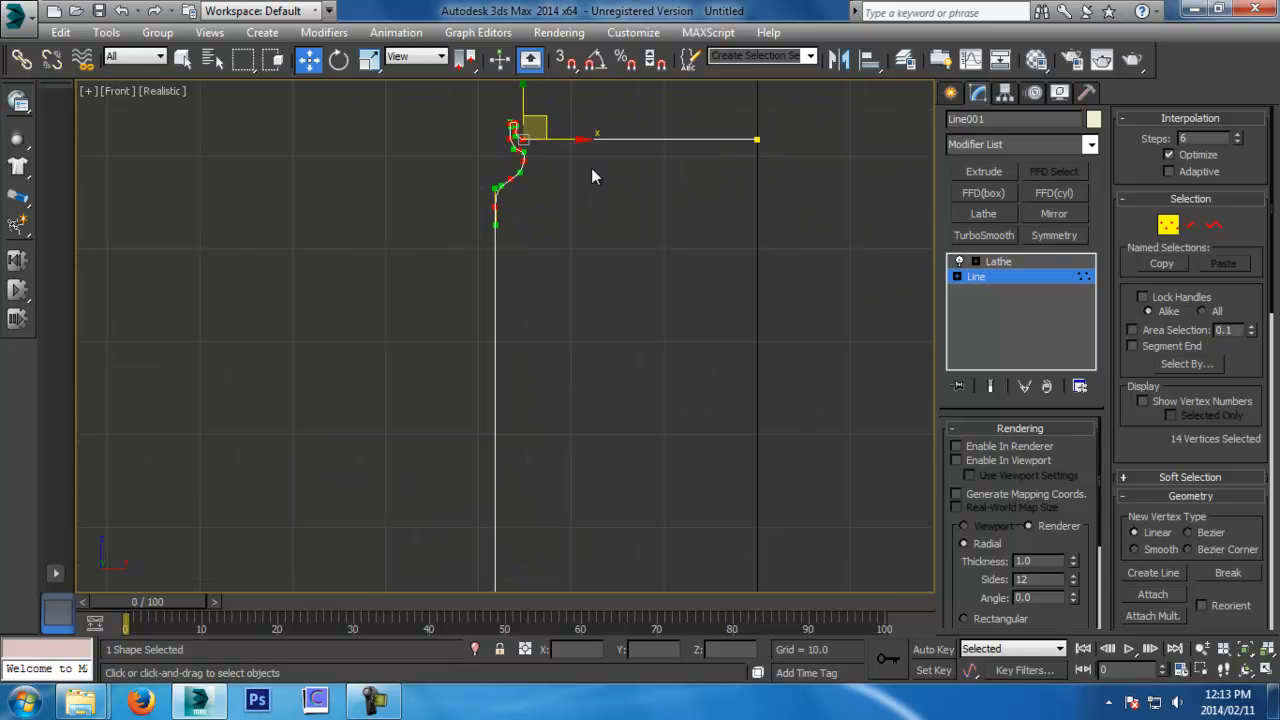
pyautogui.moveTo(583, 142); pyautogui.dragTo(644, 153)
pyautogui.click(990, 386)
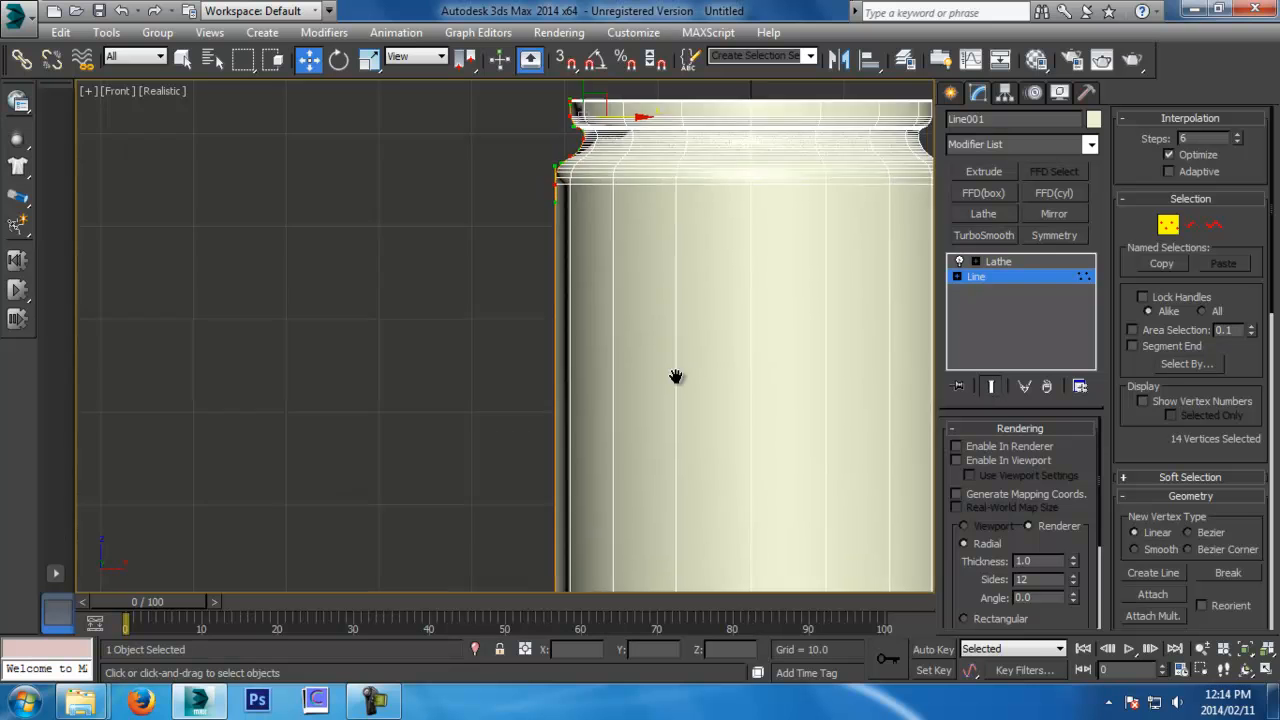
# In the Perspective view, move the selected vertices further inward along X to slim the can, and leave vertex editing
pyautogui.press('p')
pyautogui.press('z')
pyautogui.keyDown('alt'); pyautogui.moveTo(647, 308); pyautogui.dragTo(637, 382, button='middle'); pyautogui.keyUp('alt')
pyautogui.scroll(-2, 637, 382)
pyautogui.moveTo(484, 204); pyautogui.dragTo(506, 210)
pyautogui.keyDown('alt'); pyautogui.moveTo(577, 310); pyautogui.dragTo(509, 235, button='middle'); pyautogui.keyUp('alt')
pyautogui.moveTo(493, 202); pyautogui.dragTo(485, 206)
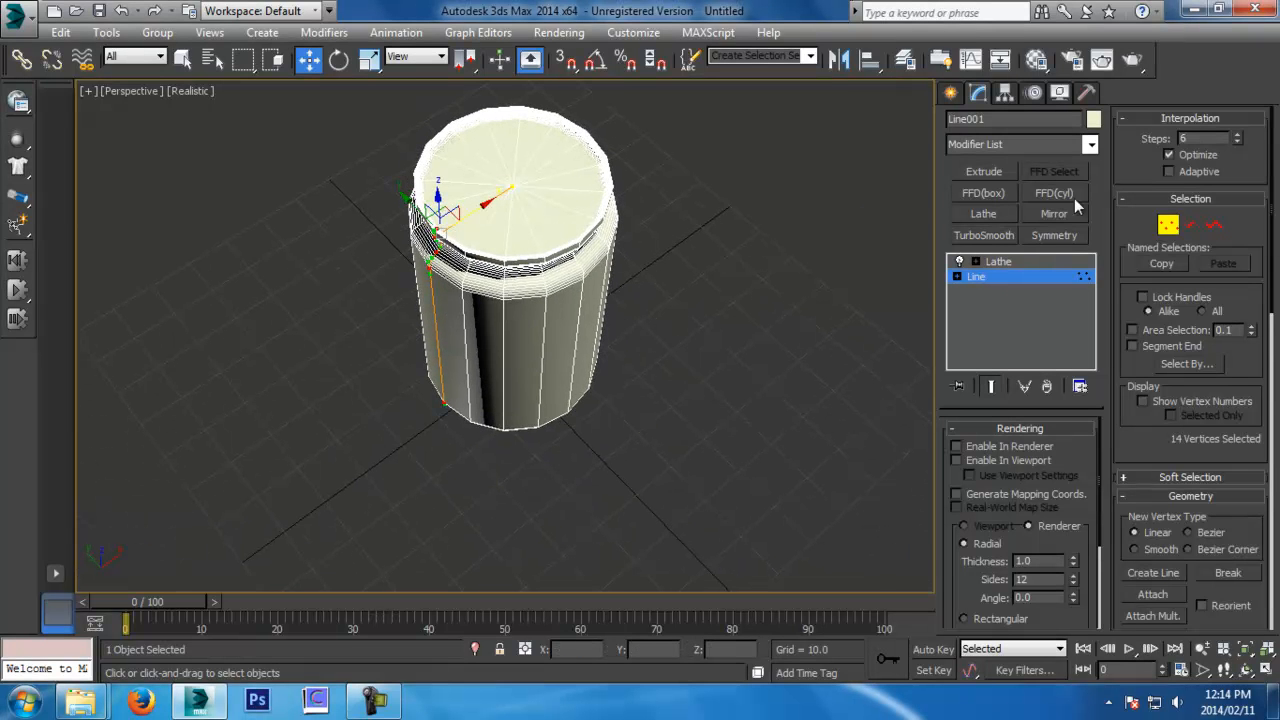
pyautogui.click(1164, 226)
# Enable Weld Core on the can's Lathe modifier, try 24 segments, and settle on 36 segments
pyautogui.keyDown('alt'); pyautogui.moveTo(690, 325); pyautogui.dragTo(677, 229, button='middle'); pyautogui.keyUp('alt')
pyautogui.hotkey('alt', 'z')
pyautogui.moveTo(657, 237); pyautogui.dragTo(646, 209)
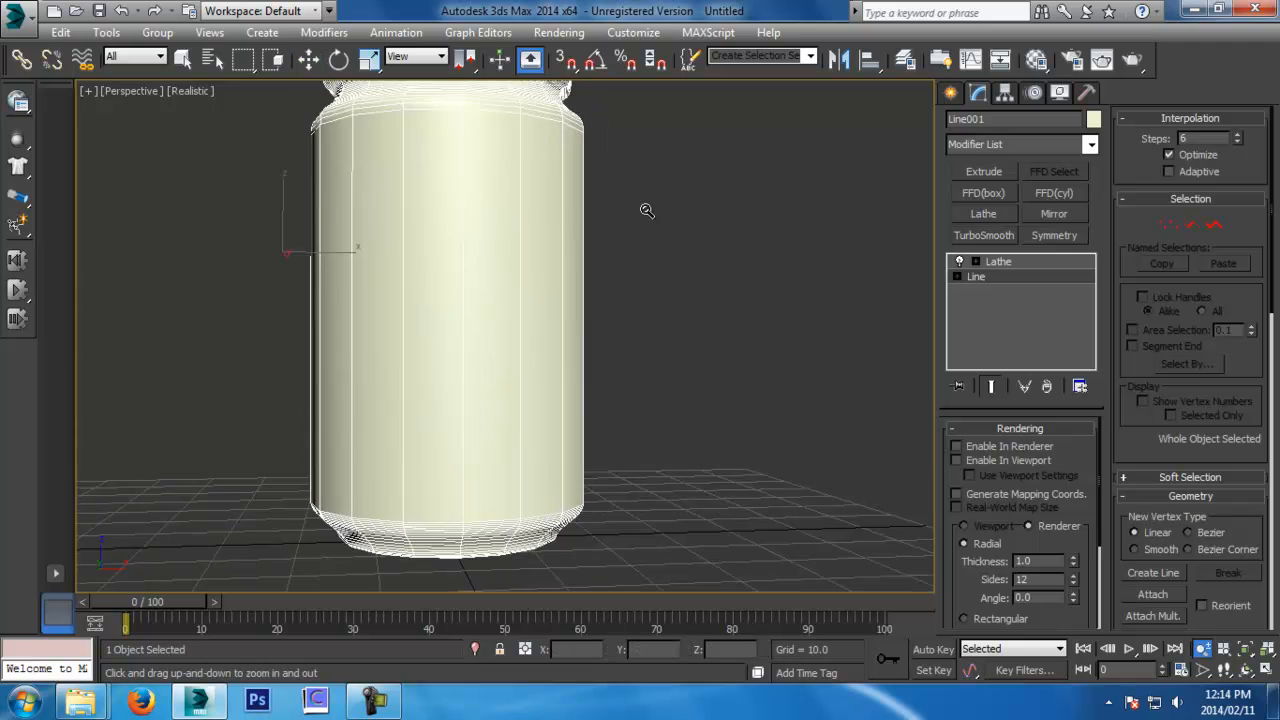
pyautogui.keyDown('alt'); pyautogui.moveTo(646, 209); pyautogui.dragTo(655, 337, button='middle'); pyautogui.keyUp('alt')
pyautogui.keyDown('alt'); pyautogui.moveTo(458, 321); pyautogui.dragTo(595, 370, button='middle'); pyautogui.keyUp('alt')
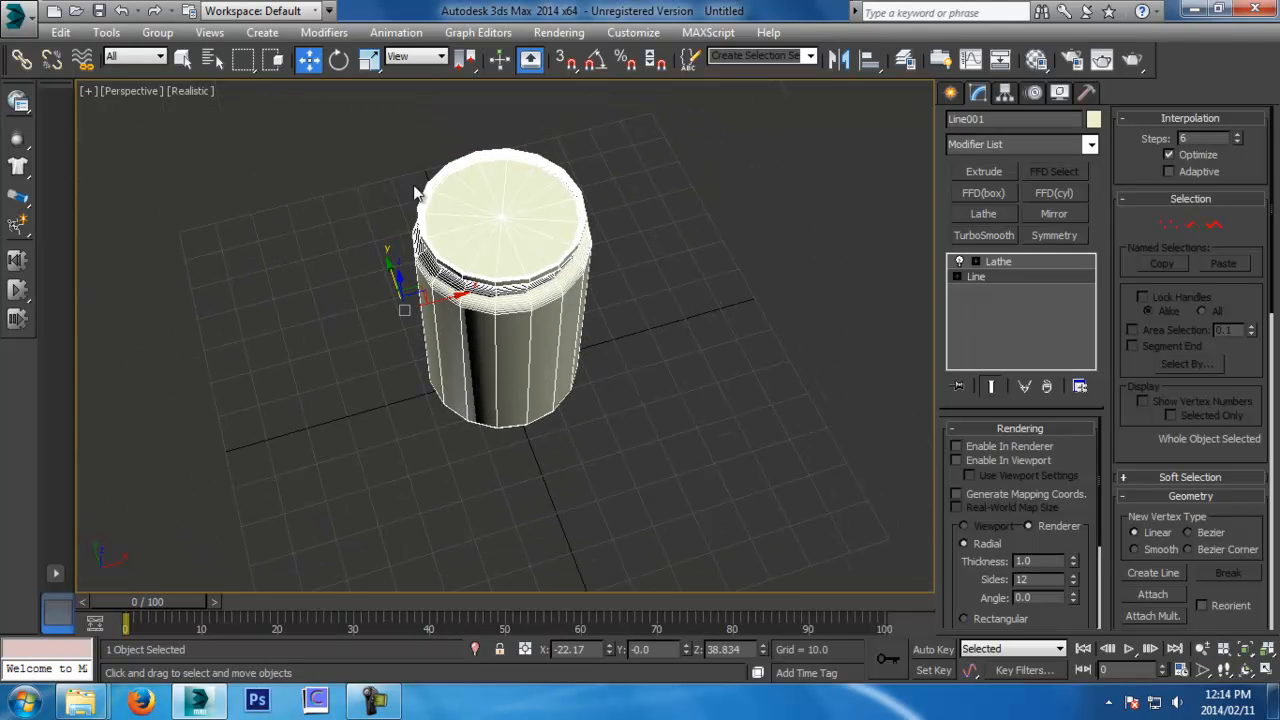
pyautogui.click(1027, 260)
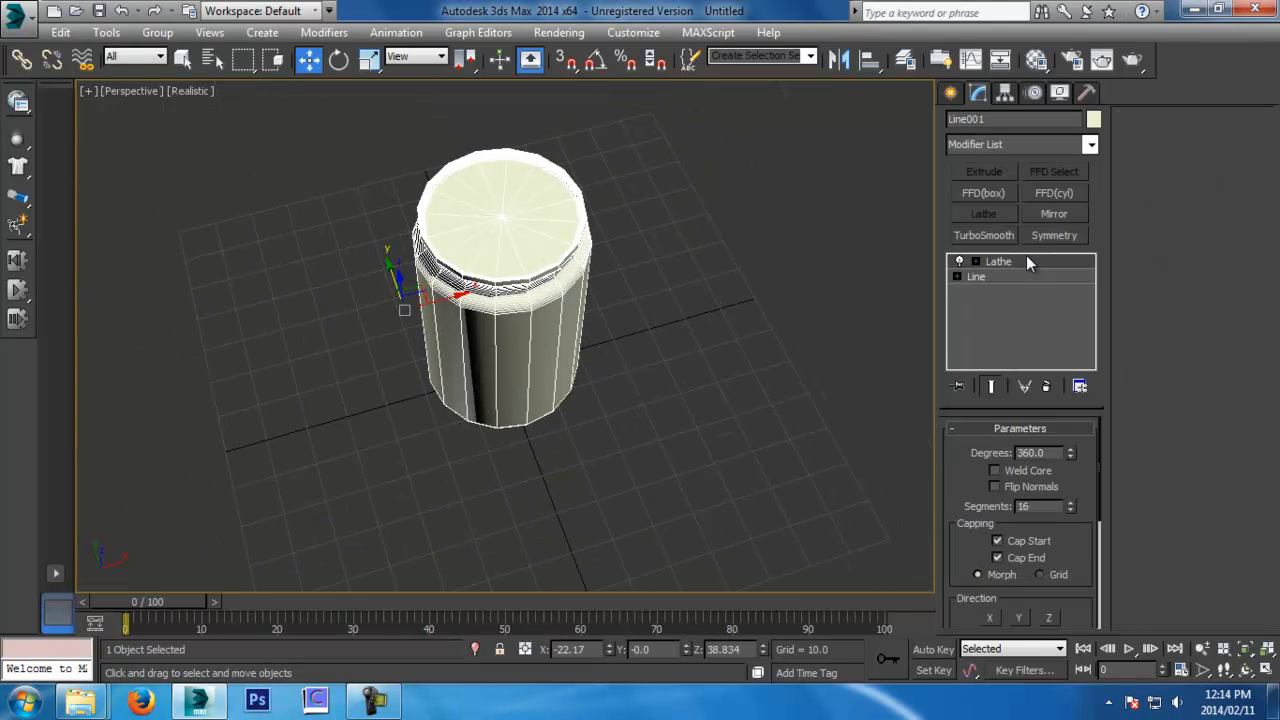
pyautogui.click(1028, 470)
pyautogui.doubleClick(1030, 506)
pyautogui.write('24')
pyautogui.press('Return')
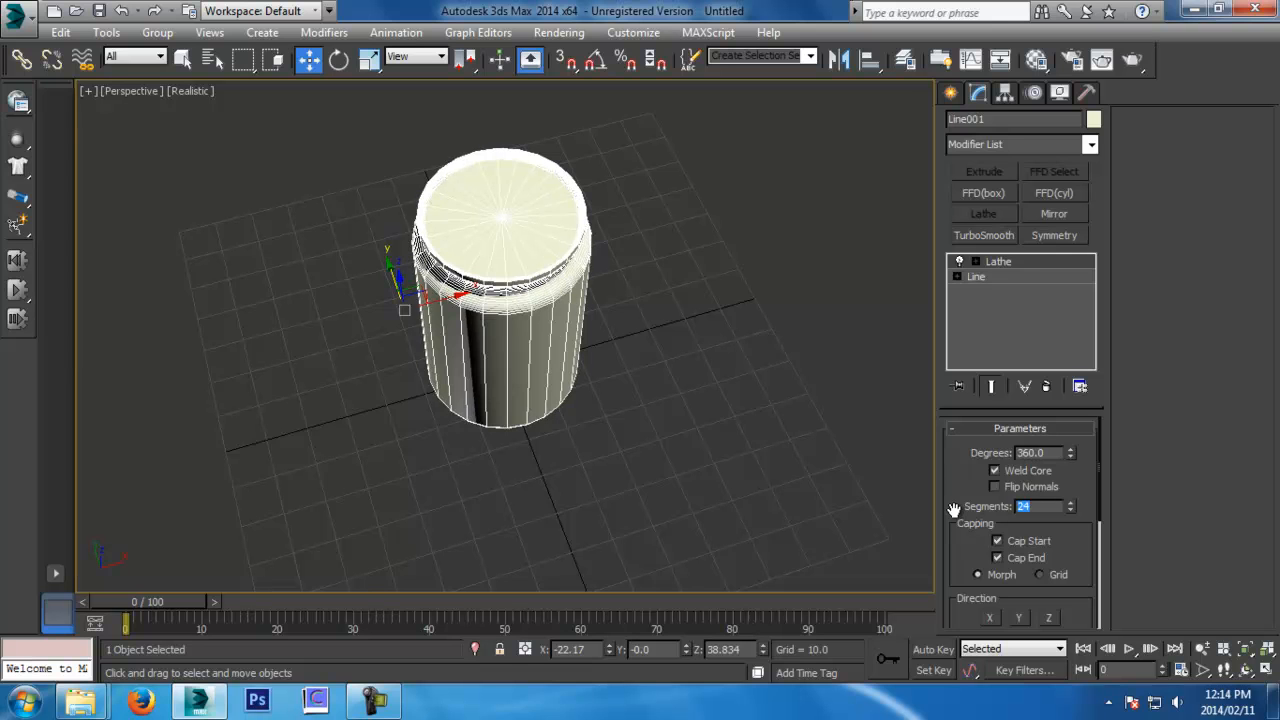
pyautogui.write('36')
pyautogui.press('Return')
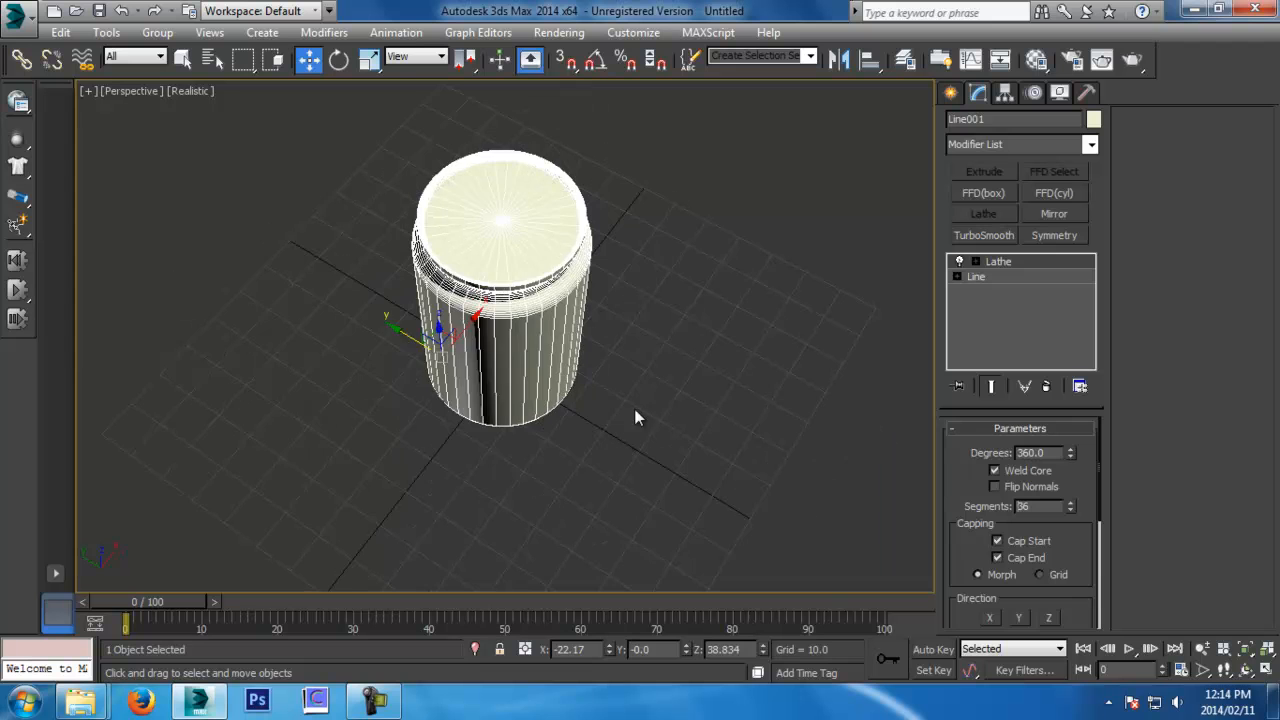
# Check the smoother can from the side and save the scene as Splines_01
pyautogui.click(622, 362)
pyautogui.keyDown('alt'); pyautogui.moveTo(620, 358); pyautogui.dragTo(508, 300, button='middle'); pyautogui.keyUp('alt')
pyautogui.click(508, 300)
pyautogui.keyDown('alt'); pyautogui.moveTo(620, 314); pyautogui.dragTo(591, 361, button='middle'); pyautogui.keyUp('alt')
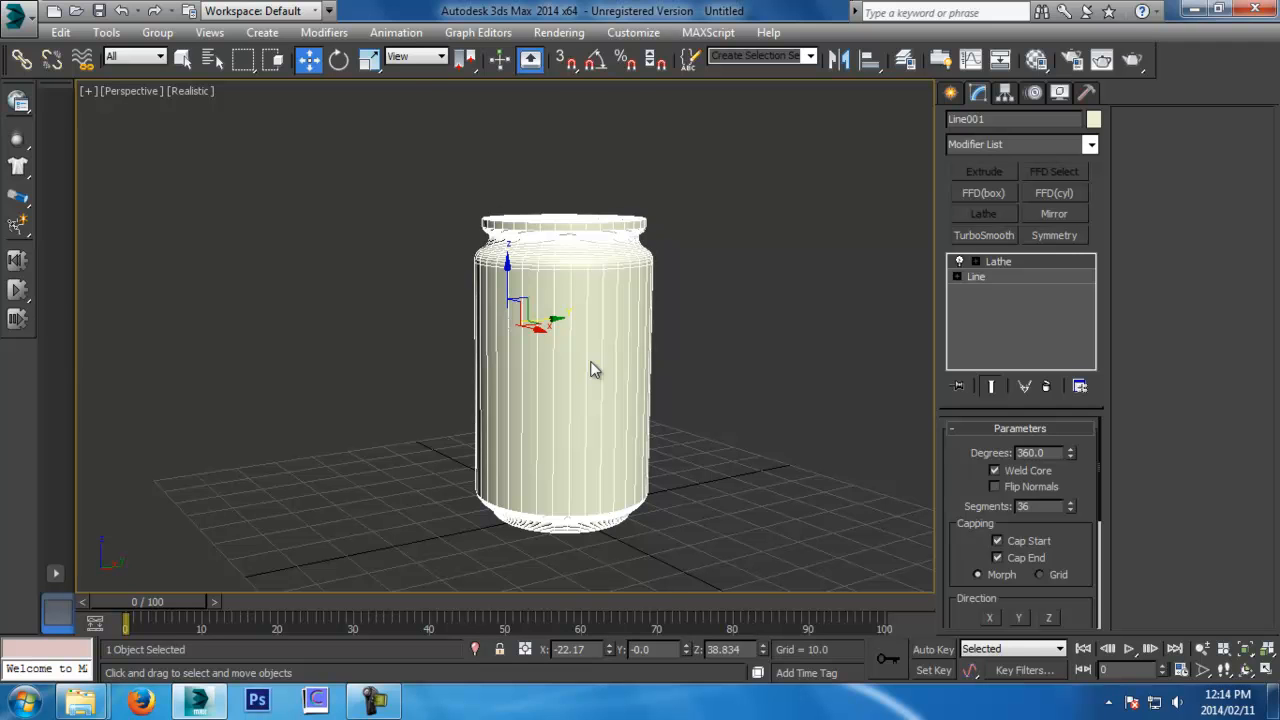
pyautogui.hotkey('ctrl', 's')
pyautogui.write('Splines_01')
pyautogui.press('Return')
# Switch to the Front view, turn off the can's Lathe modifier, and deselect the profile
pyautogui.press('f')
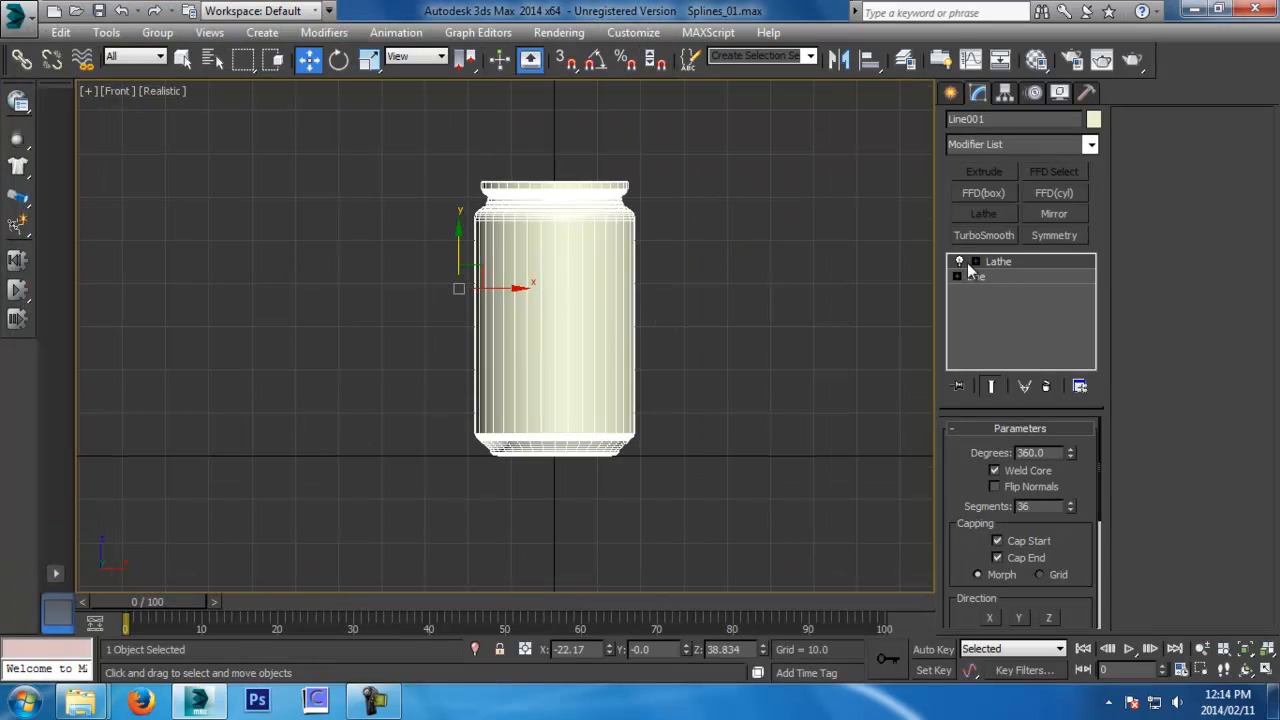
pyautogui.click(960, 261)
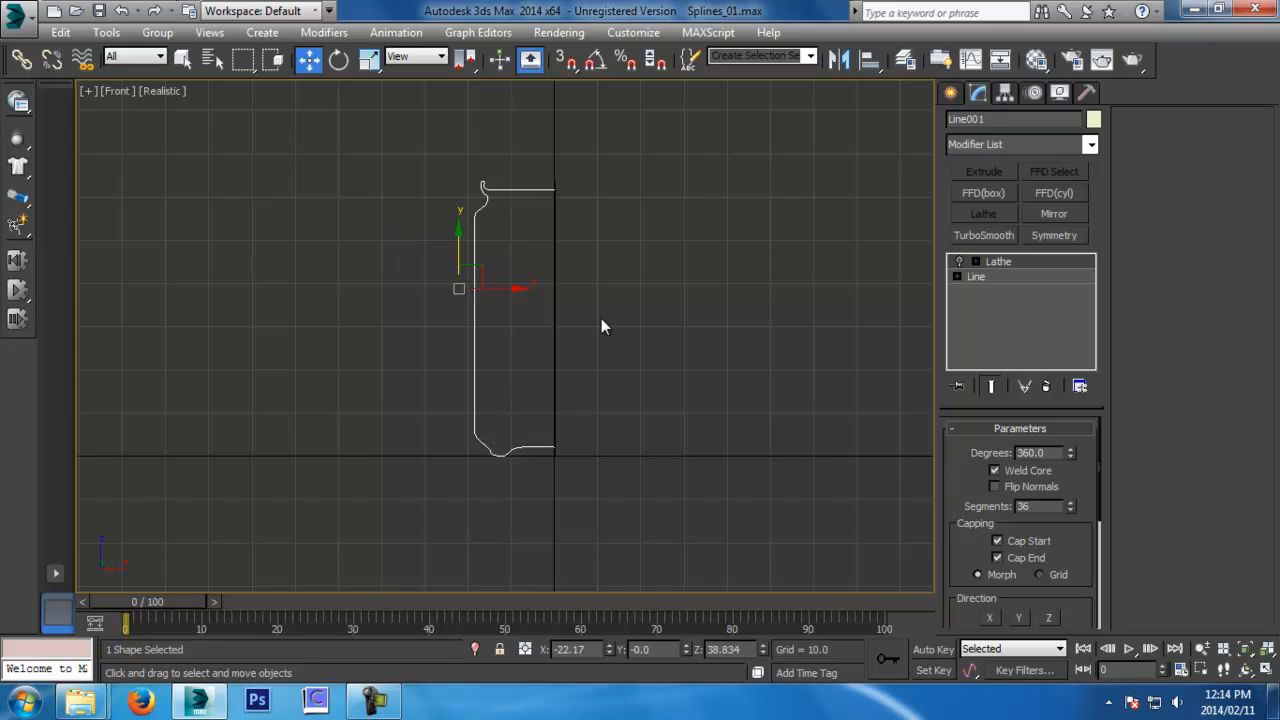
pyautogui.click(603, 322)
# Draw a Line half profile of a thick-walled cup beside the can, with inner floor, rounded rim and curved outer base, and open it for modifying
pyautogui.click(951, 93)
pyautogui.click(990, 228)
pyautogui.click(781, 423)
pyautogui.click(684, 423)
pyautogui.click(683, 205)
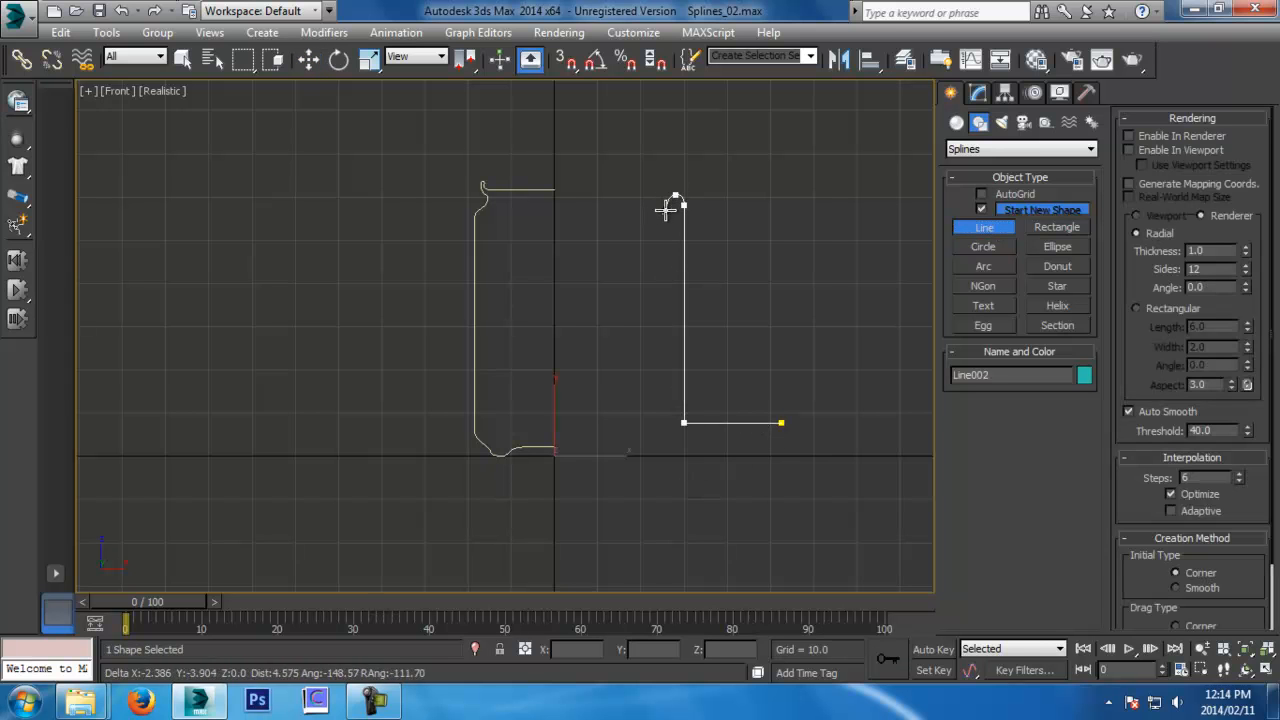
pyautogui.click(666, 205)
pyautogui.click(665, 420)
pyautogui.click(677, 447)
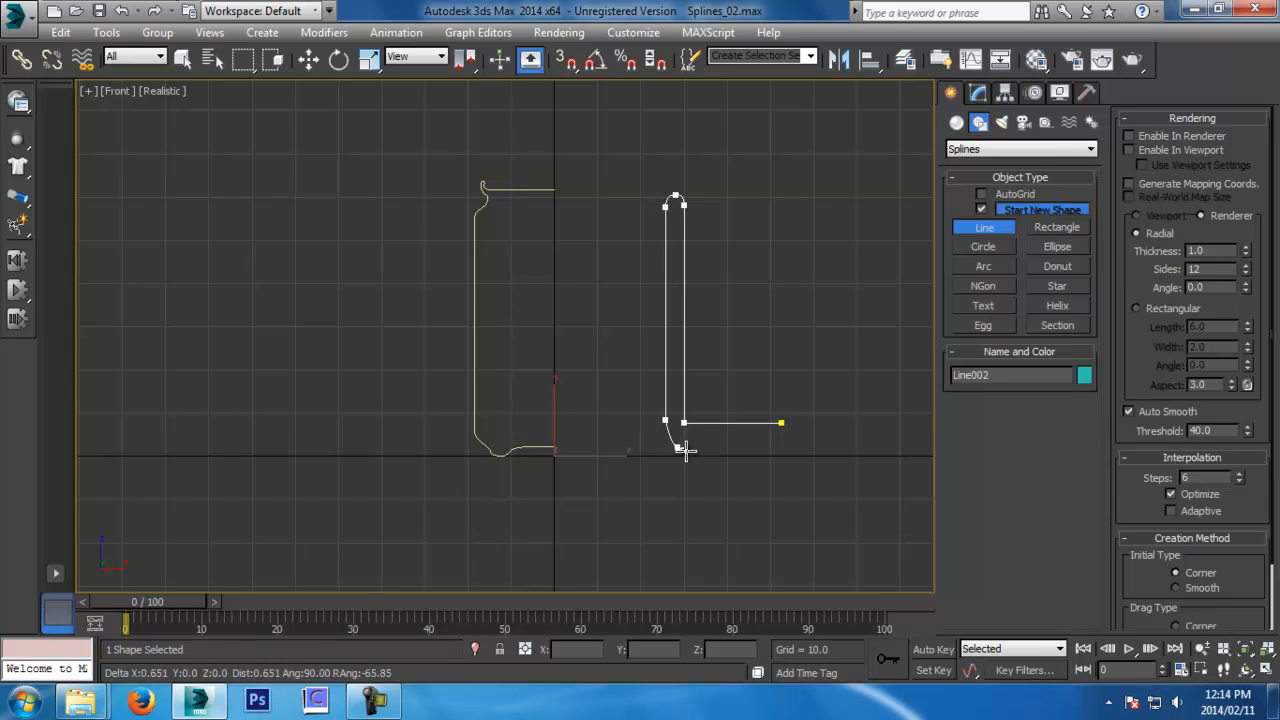
pyautogui.click(786, 457)
pyautogui.rightClick(812, 445)
pyautogui.moveTo(814, 443); pyautogui.dragTo(727, 416, button='middle')
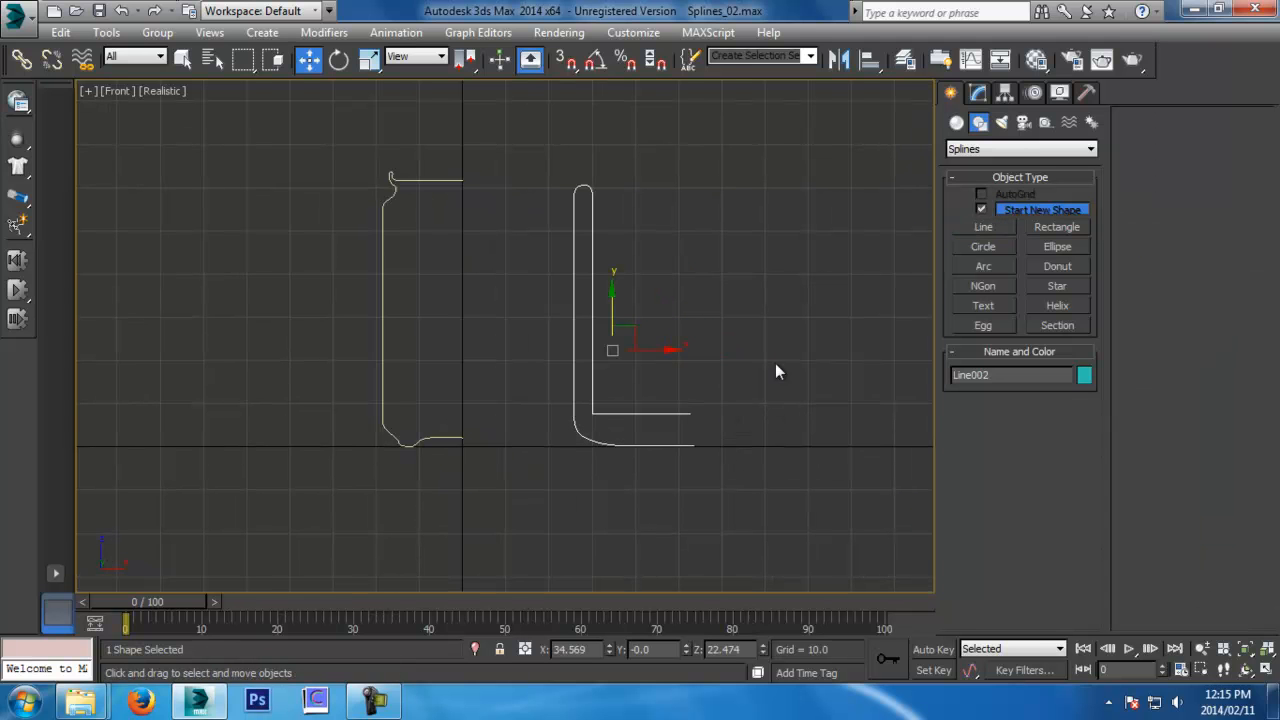
pyautogui.click(979, 92)
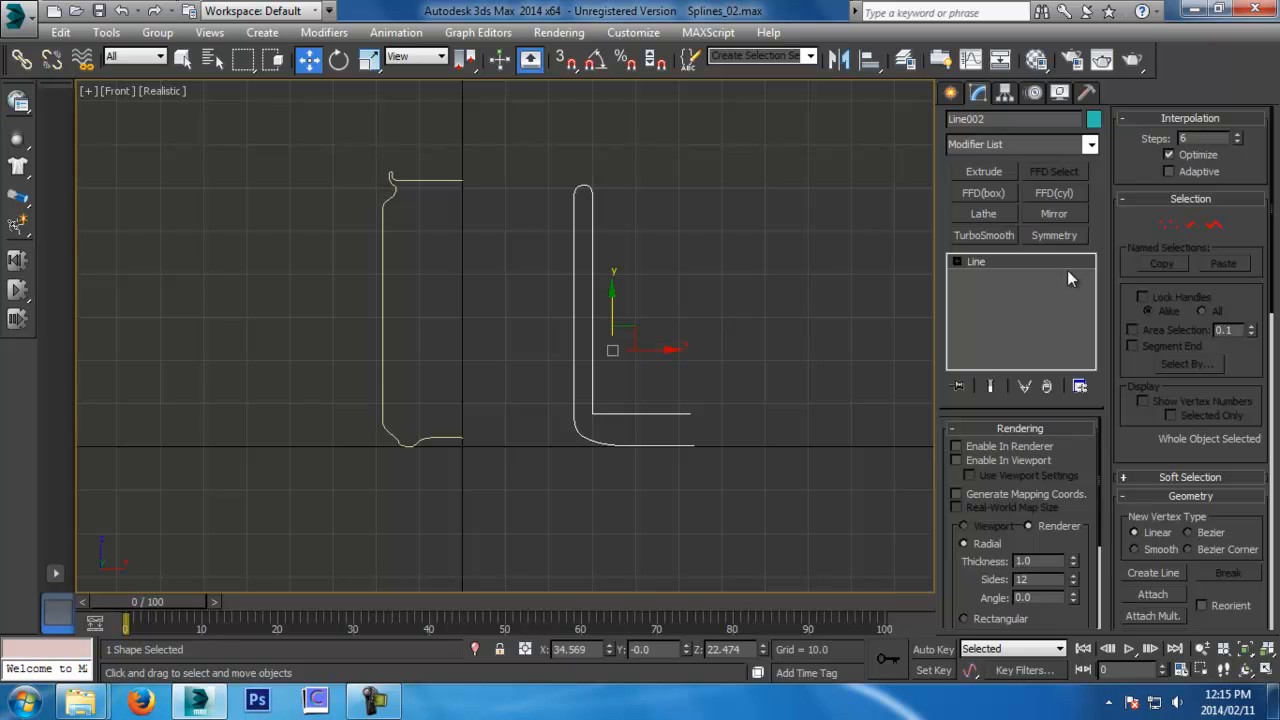
# Hide the modifier shortcut buttons and show them again
pyautogui.click(1080, 390)
pyautogui.click(1110, 51)
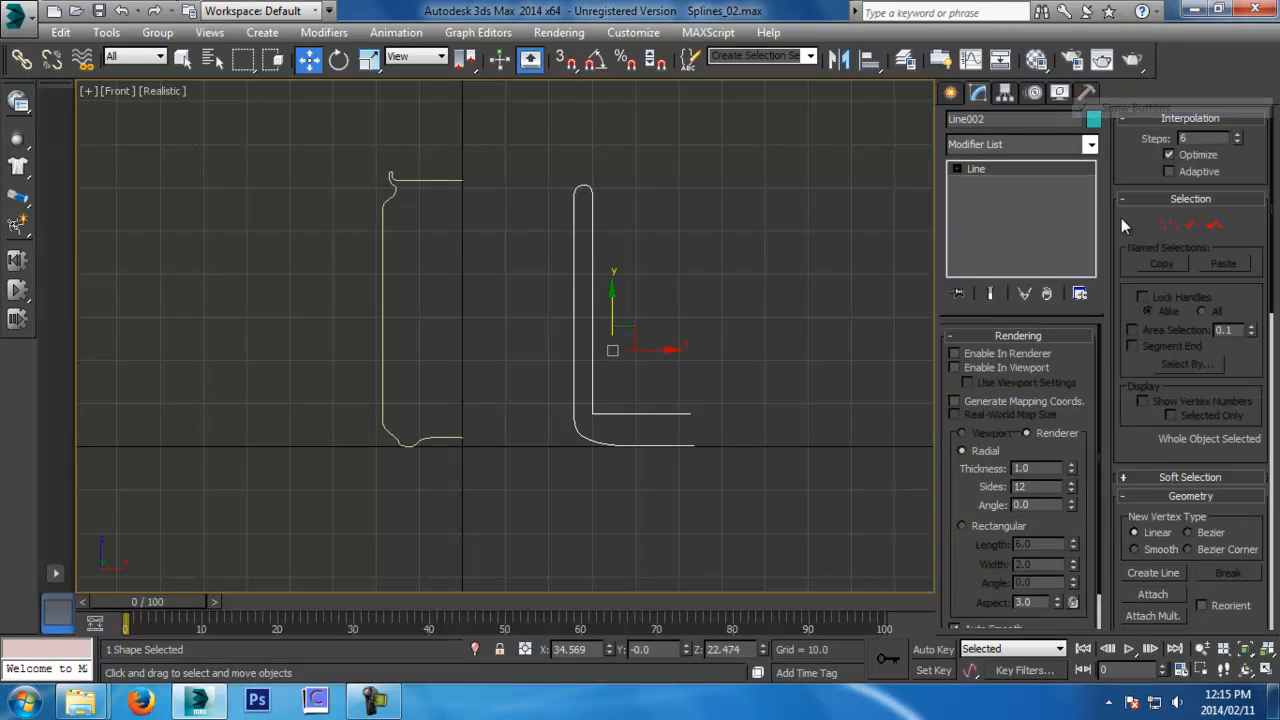
pyautogui.click(1078, 293)
pyautogui.click(1092, 344)
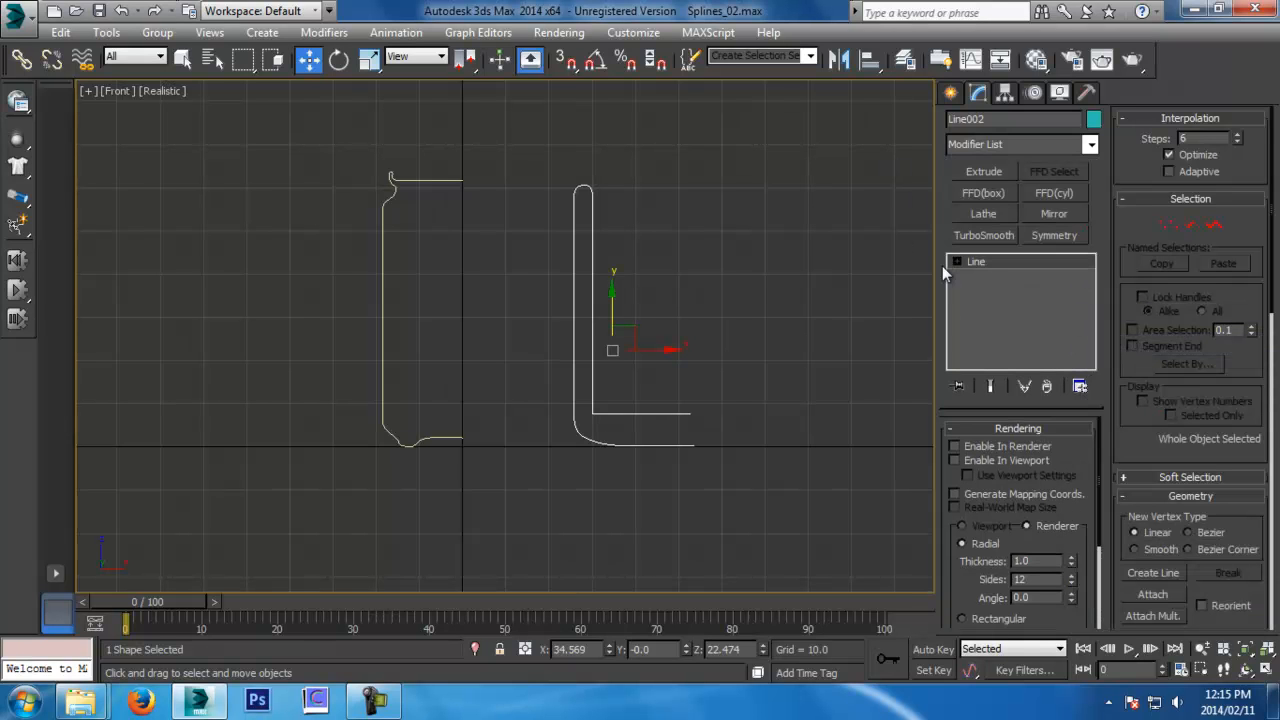
# In the modifier set configuration, replace the FFD(box) button with Bevel, restore FFD(box), and accept the set
pyautogui.click(1080, 386)
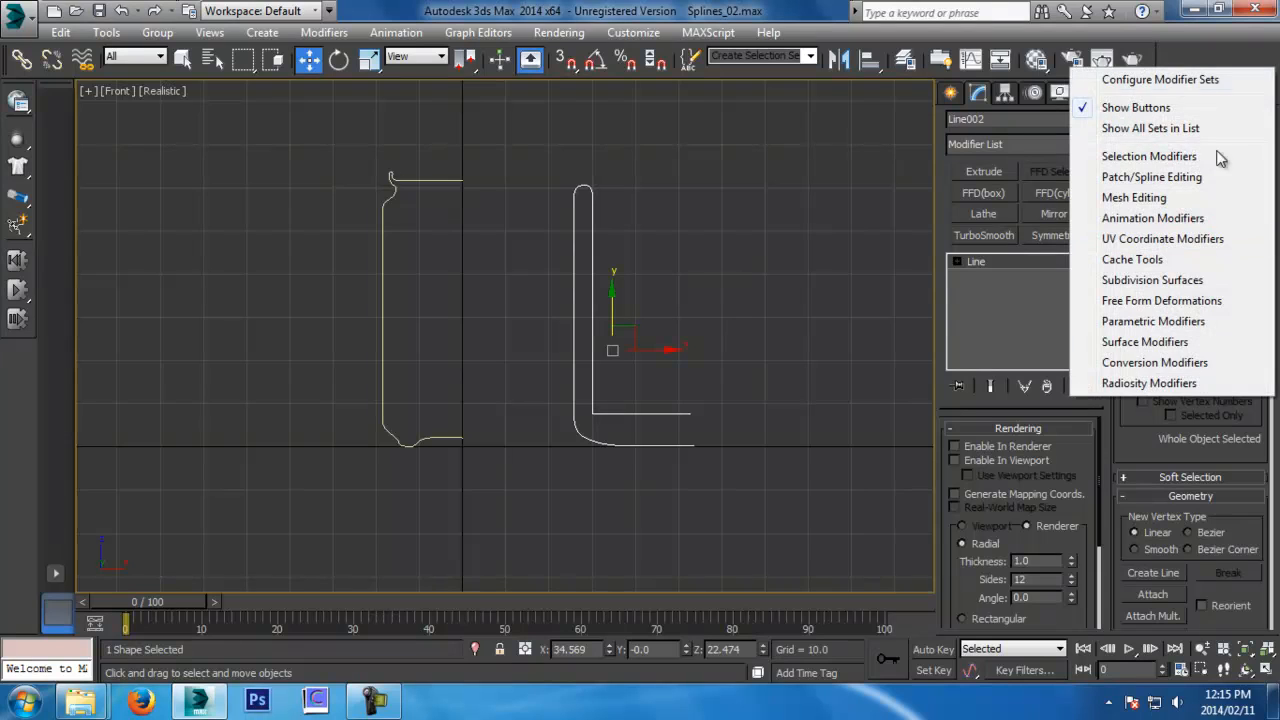
pyautogui.click(1160, 80)
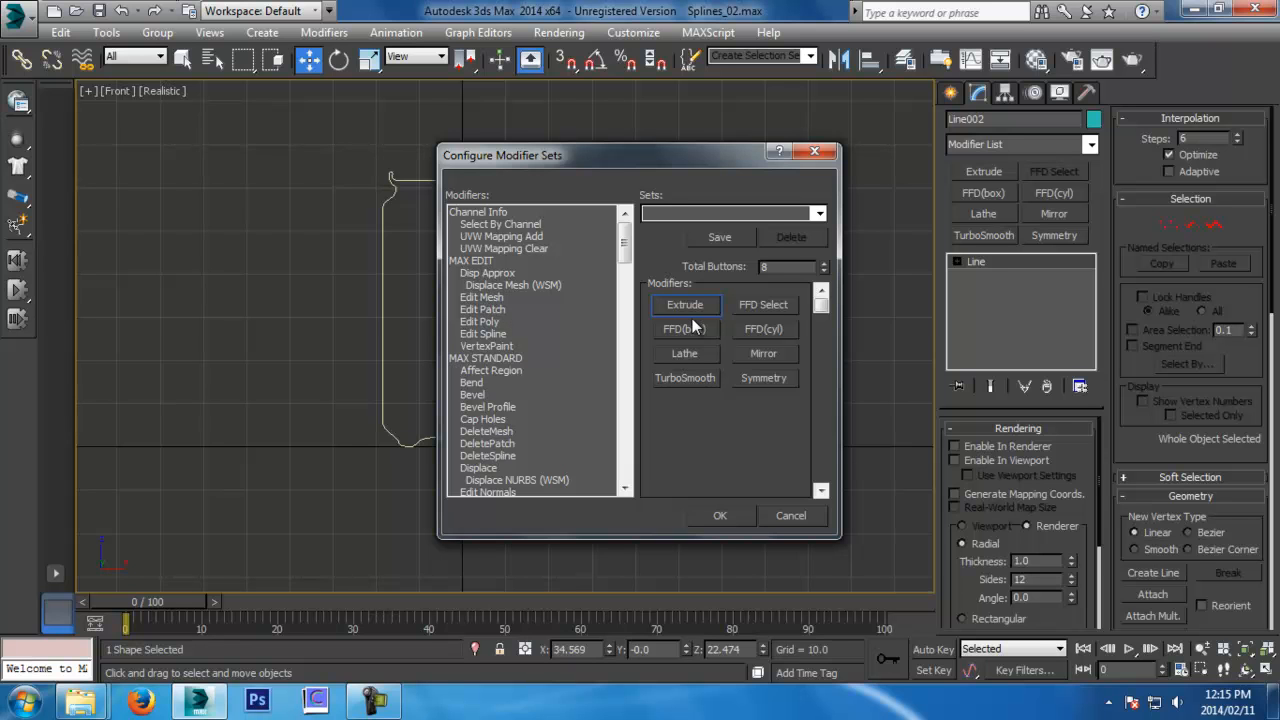
pyautogui.moveTo(482, 394); pyautogui.dragTo(761, 311)
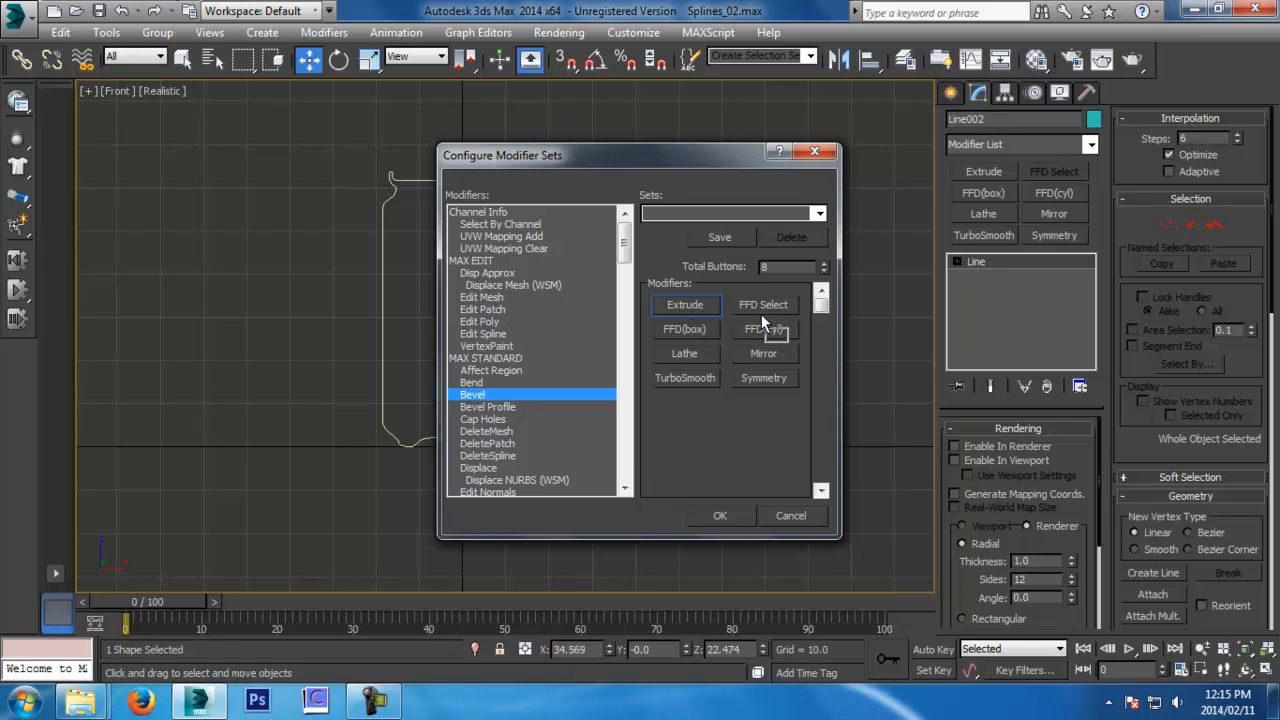
pyautogui.moveTo(680, 335); pyautogui.dragTo(680, 332)
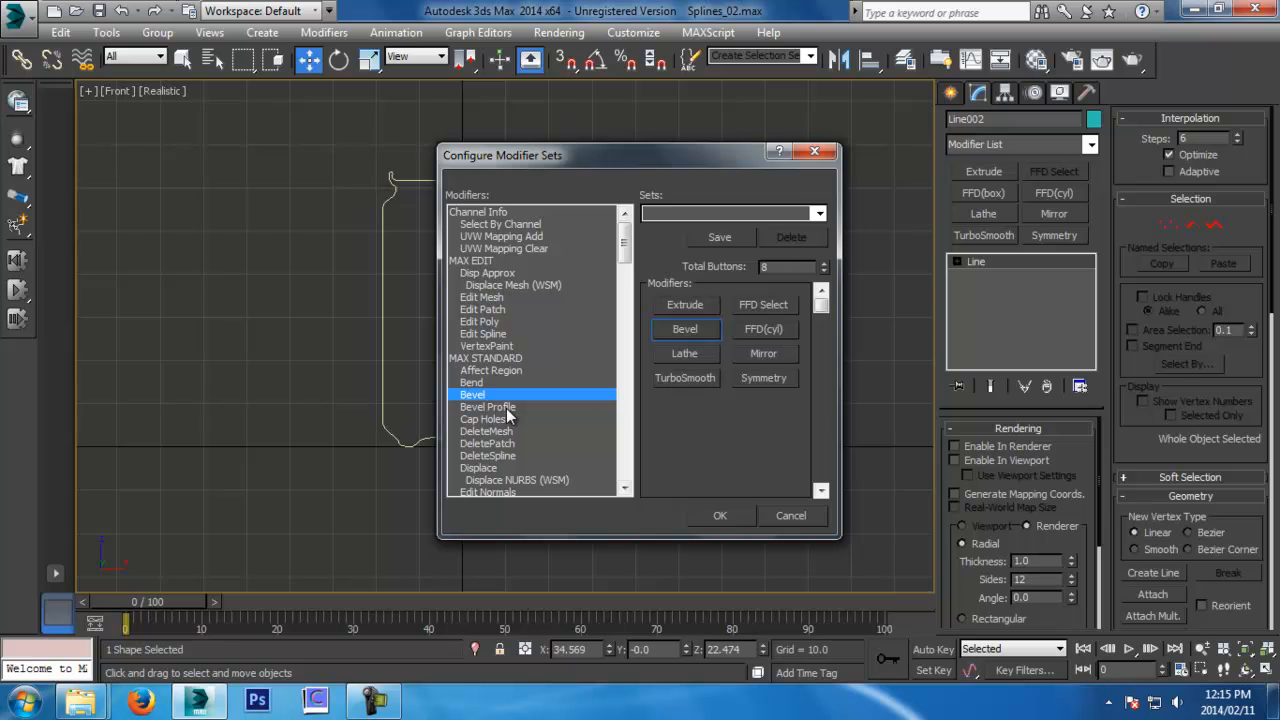
pyautogui.moveTo(624, 245); pyautogui.dragTo(609, 288)
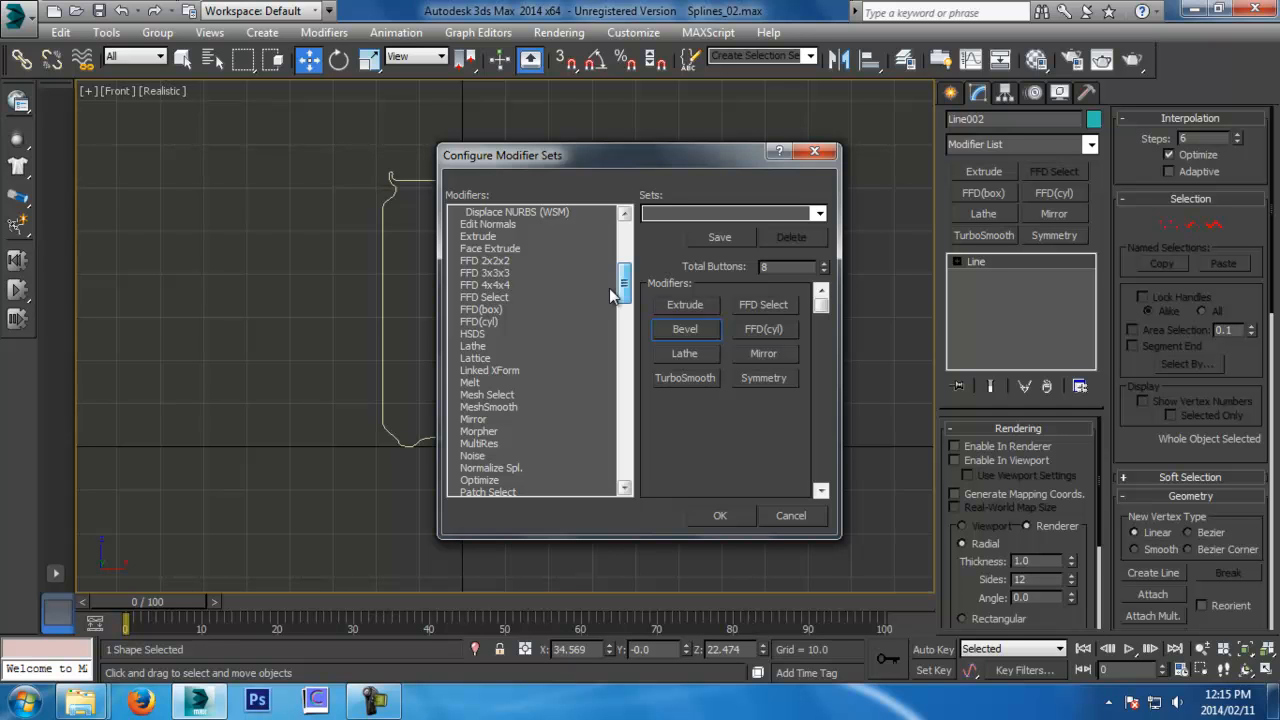
pyautogui.moveTo(483, 310); pyautogui.dragTo(708, 338)
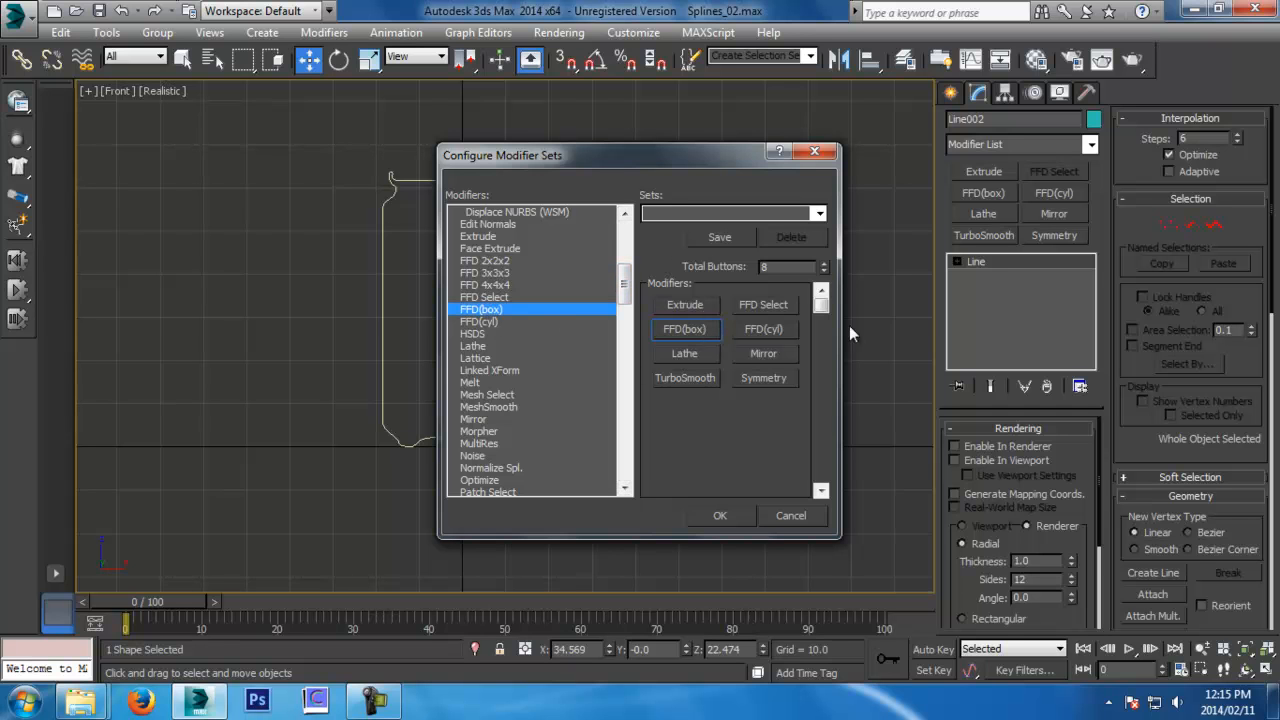
pyautogui.click(722, 515)
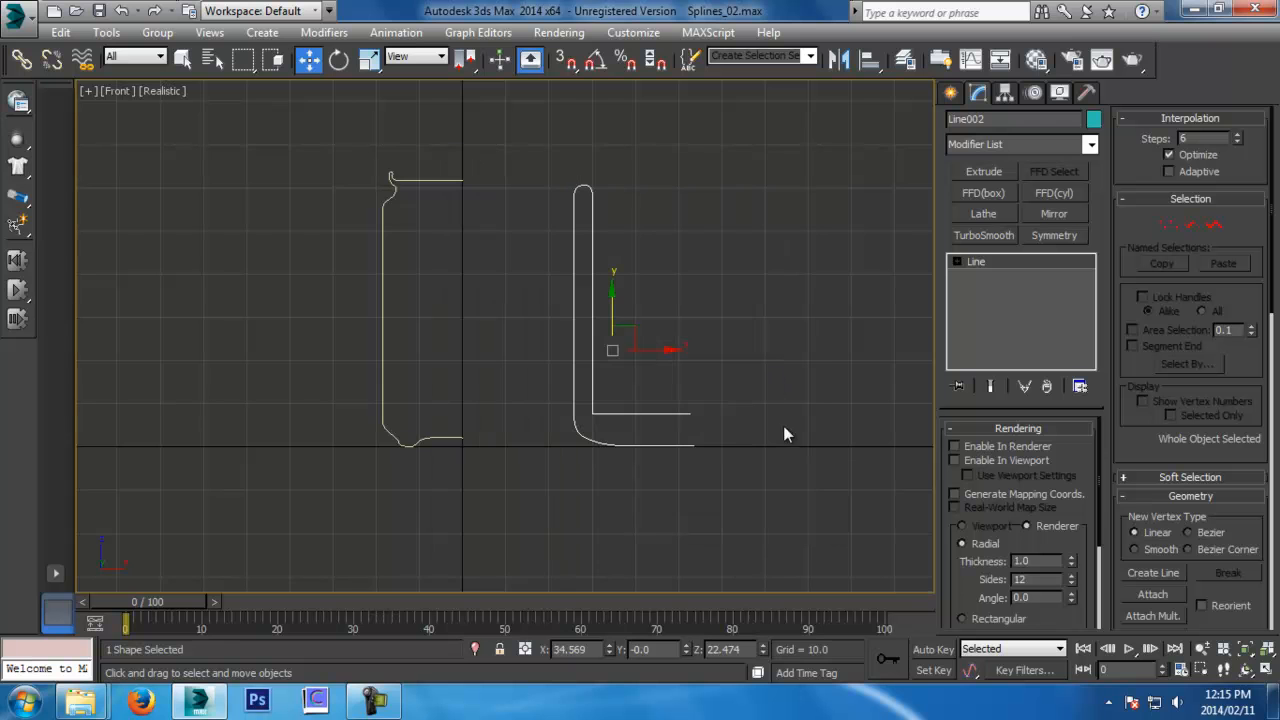
# Apply a Lathe modifier to the cup profile and show it in the Perspective view
pyautogui.click(985, 214)
pyautogui.press('p')
pyautogui.scroll(-3, 763, 394)
pyautogui.keyDown('alt'); pyautogui.moveTo(763, 394); pyautogui.dragTo(690, 405, button='middle'); pyautogui.keyUp('alt')
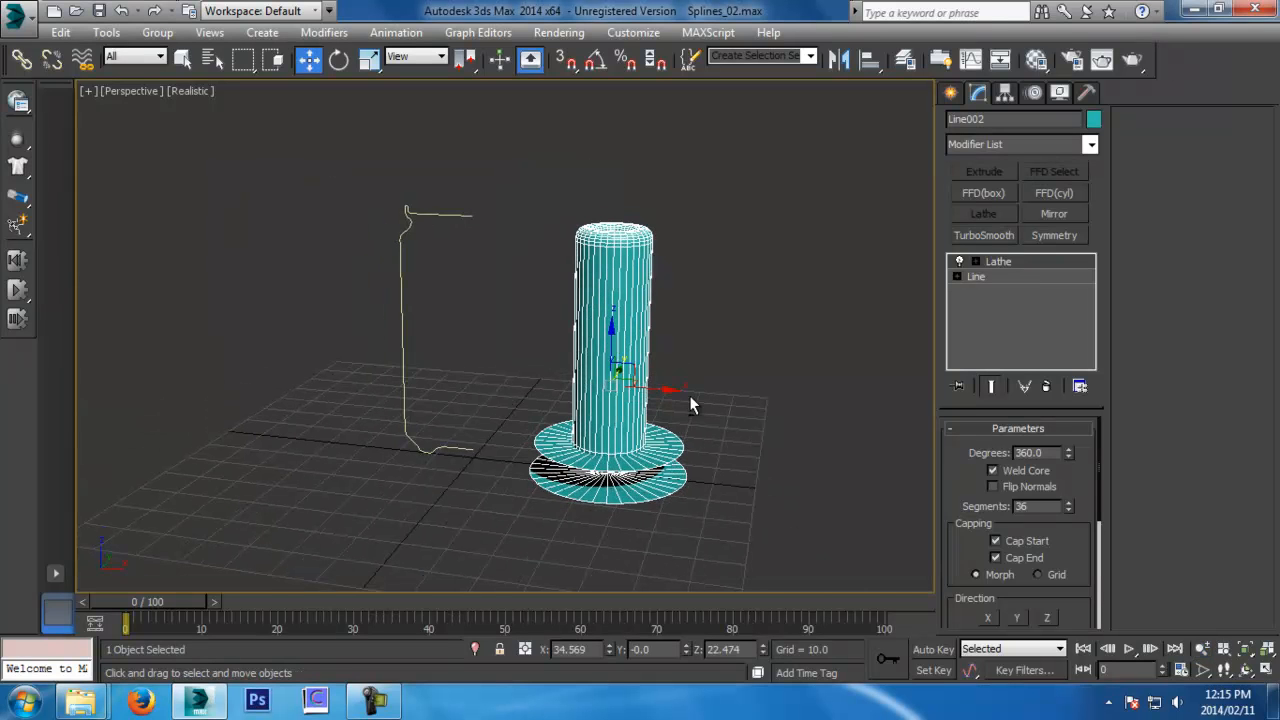
# Set the cup's Lathe alignment to Max and view the cup from above
pyautogui.moveTo(1068, 597); pyautogui.dragTo(1057, 439)
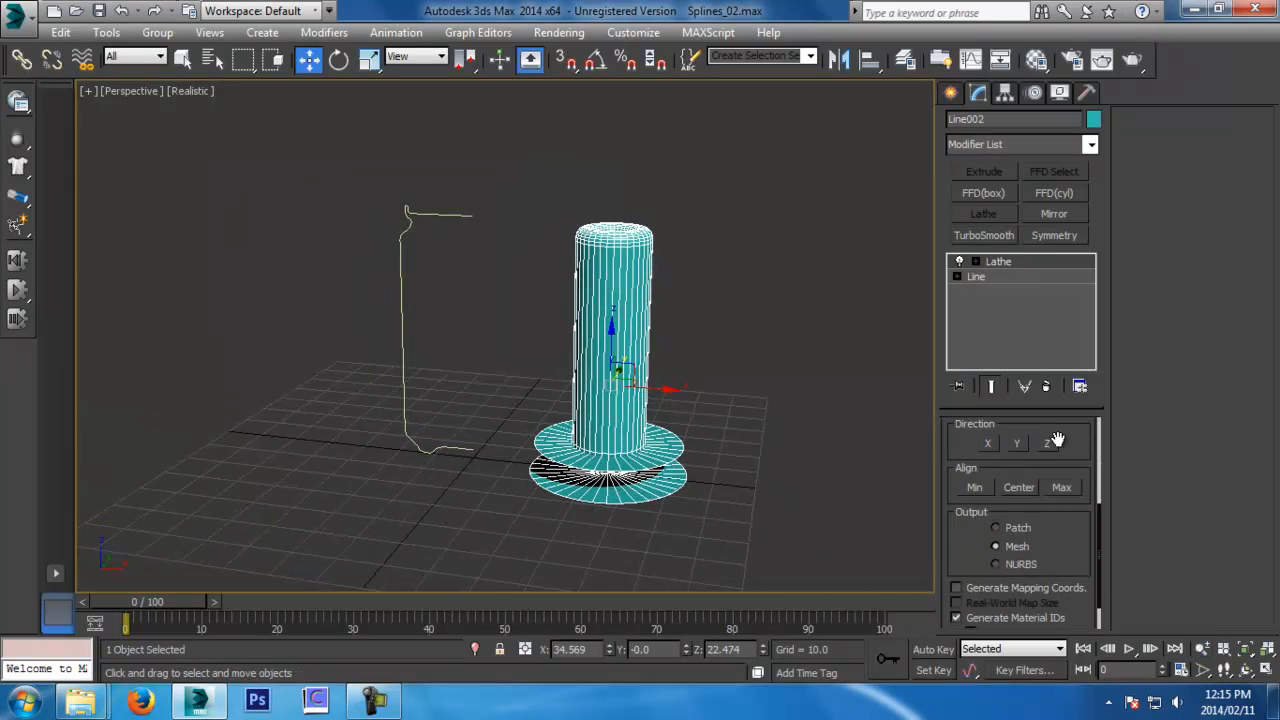
pyautogui.click(1061, 487)
pyautogui.moveTo(722, 360)
pyautogui.keyDown('alt'); pyautogui.mouseDown(button='middle')
pyautogui.moveTo(690, 520)
pyautogui.moveTo(722, 359)
pyautogui.mouseUp(button='middle'); pyautogui.keyUp('alt')
pyautogui.scroll(-3, 722, 359)
pyautogui.moveTo(737, 409)
pyautogui.keyDown('alt'); pyautogui.mouseDown(button='middle')
pyautogui.moveTo(842, 393)
pyautogui.moveTo(751, 398)
pyautogui.mouseUp(button='middle'); pyautogui.keyUp('alt')
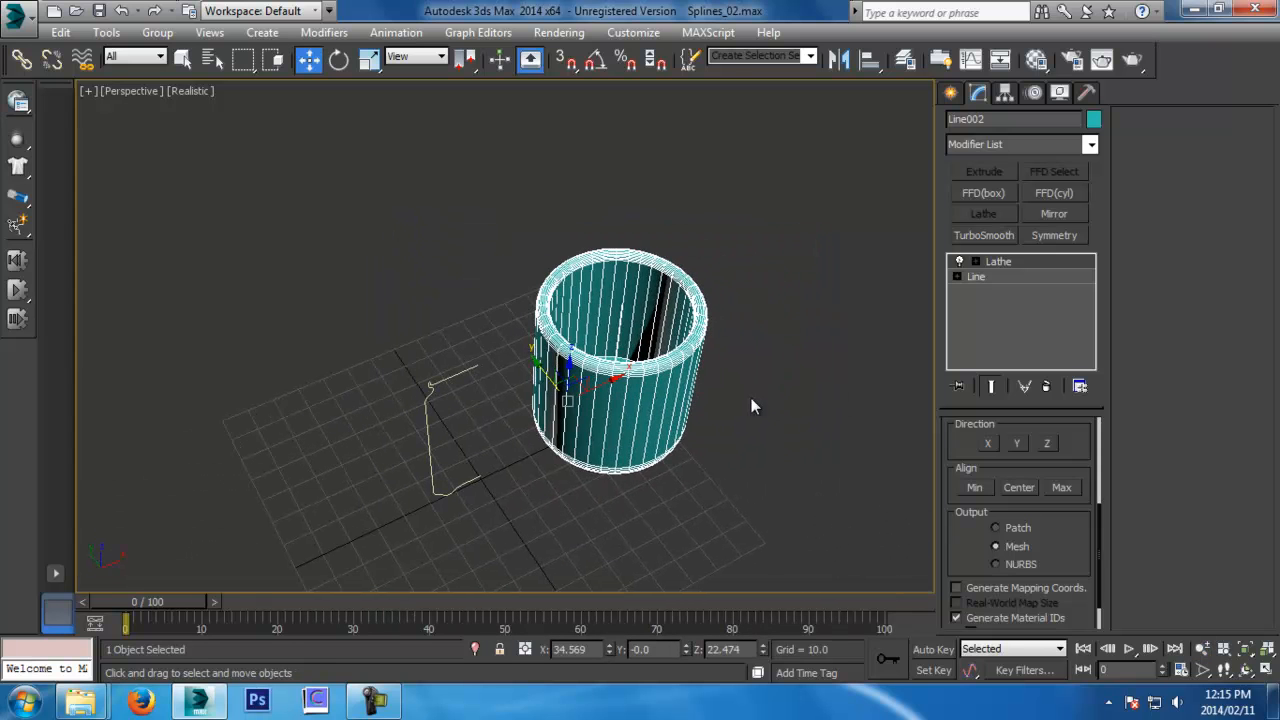
# Select the can's half-profile line and turn its Lathe modifier back on
pyautogui.click(750, 387)
pyautogui.click(662, 363)
pyautogui.keyDown('alt'); pyautogui.moveTo(661, 364); pyautogui.dragTo(477, 389, button='middle'); pyautogui.keyUp('alt')
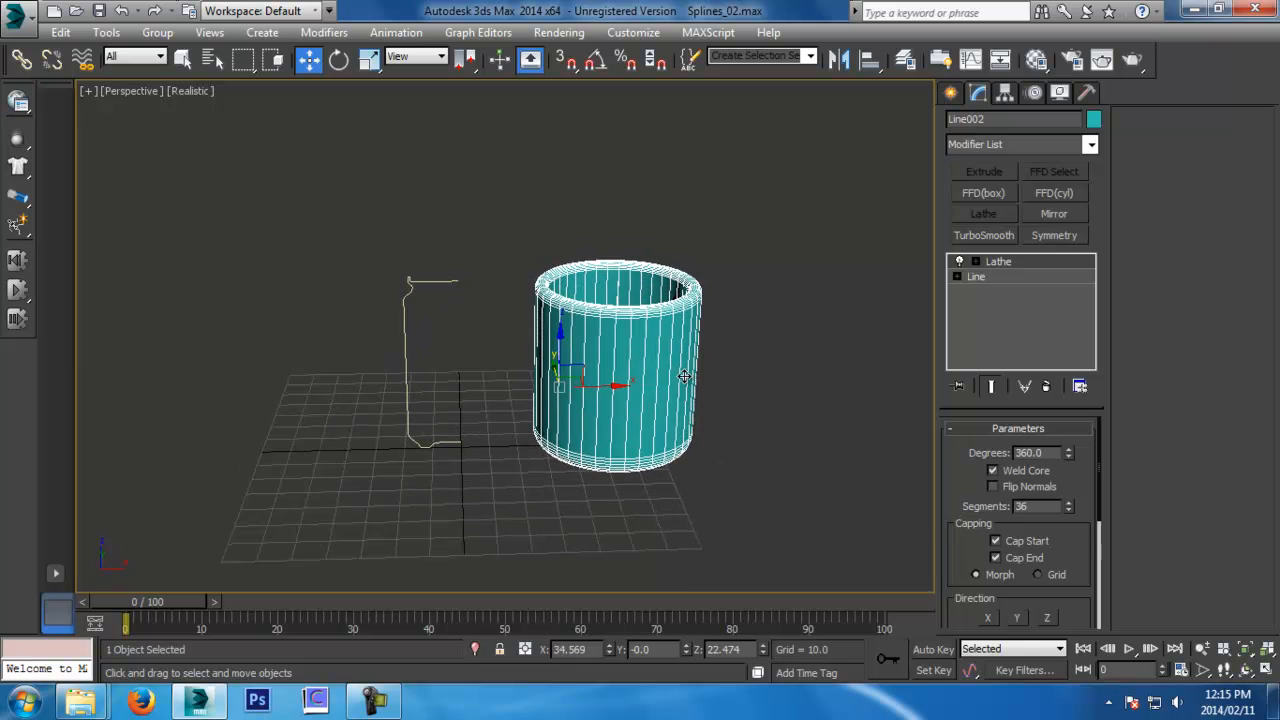
pyautogui.click(407, 373)
pyautogui.click(960, 262)
pyautogui.keyDown('alt'); pyautogui.moveTo(530, 380); pyautogui.dragTo(545, 434, button='middle'); pyautogui.keyUp('alt')
pyautogui.scroll(-2, 563, 443)
# Select the can and the cup together, move both along X off the grid, and deselect them
pyautogui.click(563, 443)
pyautogui.keyDown('ctrl'); pyautogui.click(508, 407); pyautogui.keyUp('ctrl')
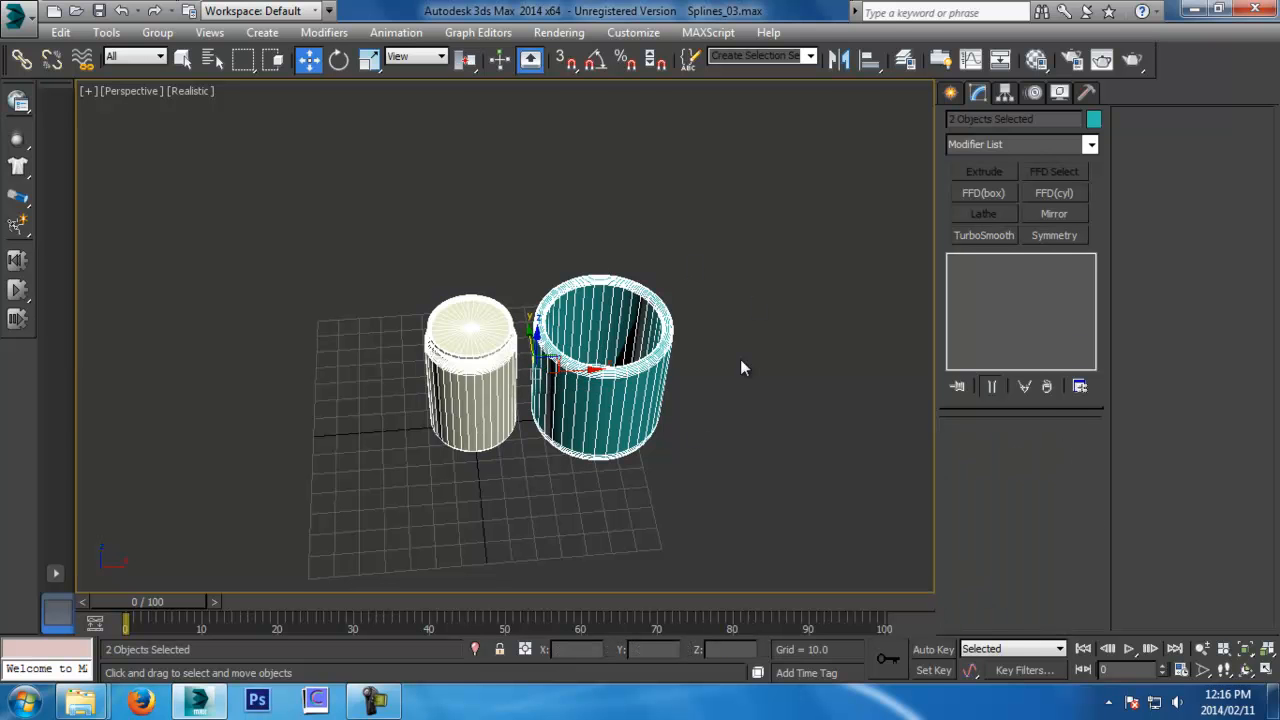
pyautogui.moveTo(537, 375); pyautogui.dragTo(592, 378, button='middle')
pyautogui.moveTo(592, 378); pyautogui.dragTo(205, 405)
pyautogui.click(570, 287)
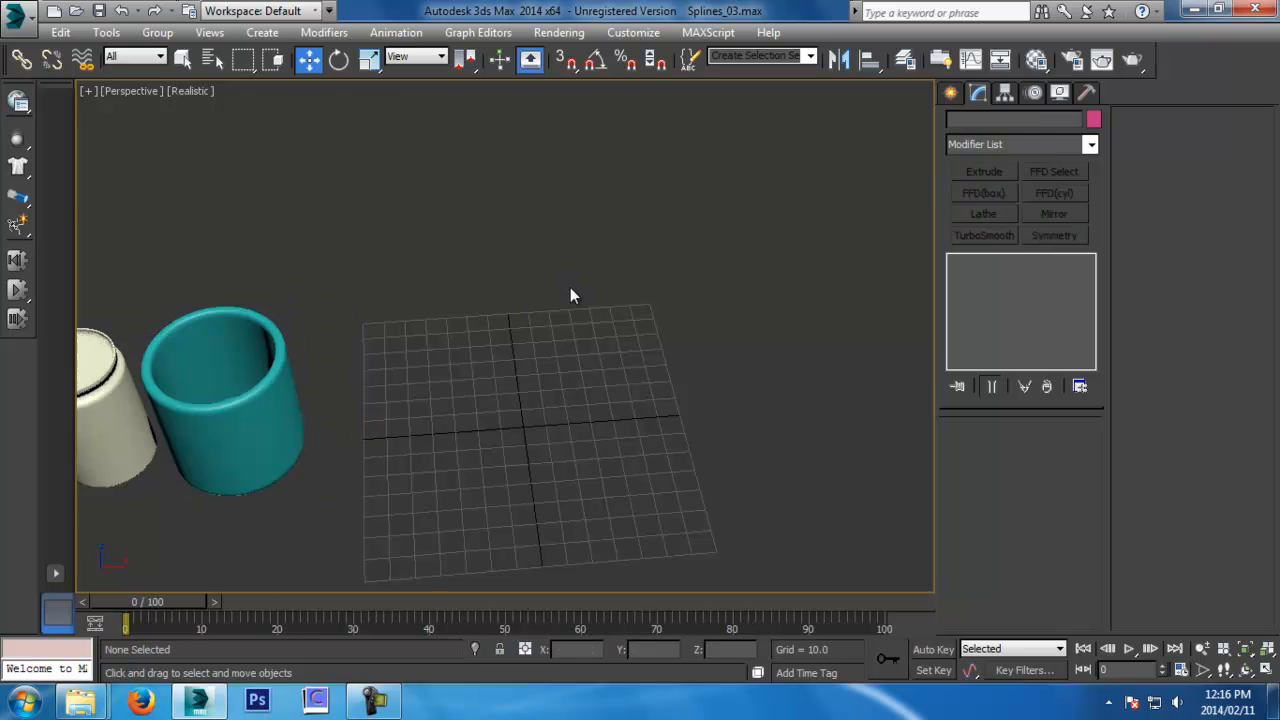
# In the Top wireframe view, draw a rectangle about 101.8 long and 97.1 wide around the grid's centre
pyautogui.press('t')
pyautogui.scroll(-4, 563, 366)
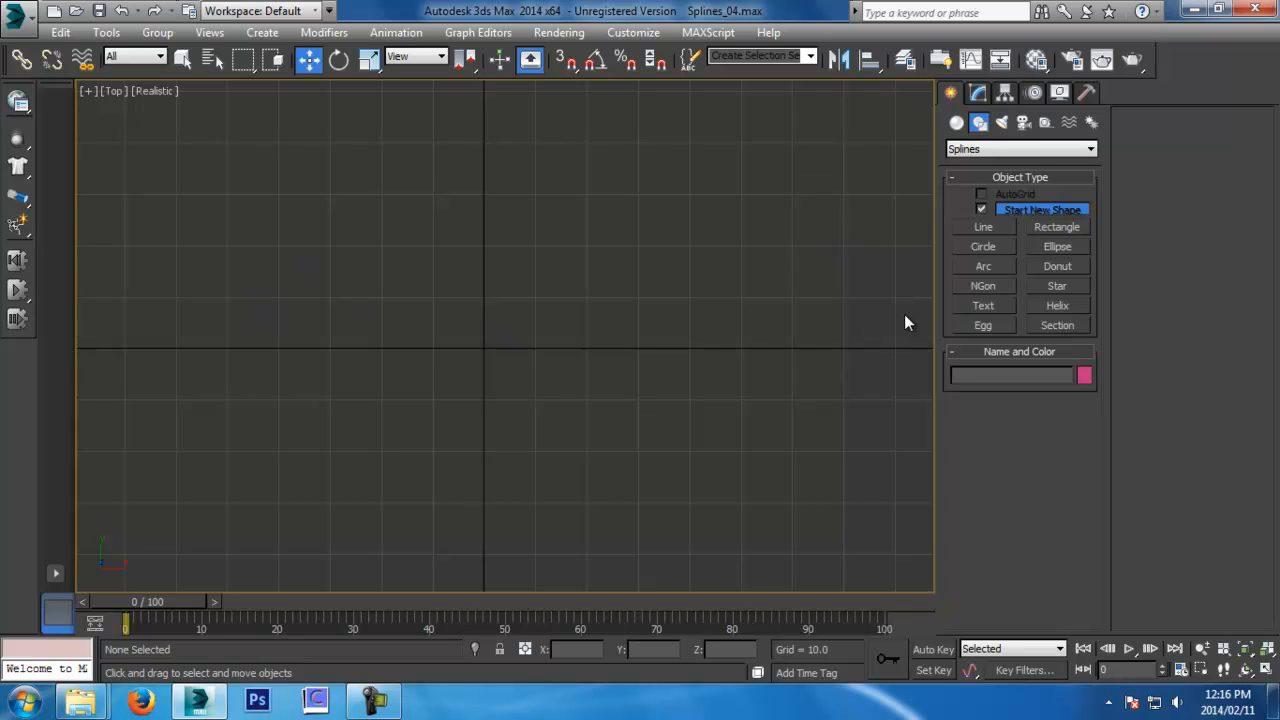
pyautogui.click(983, 227)
pyautogui.scroll(-2, 334, 437)
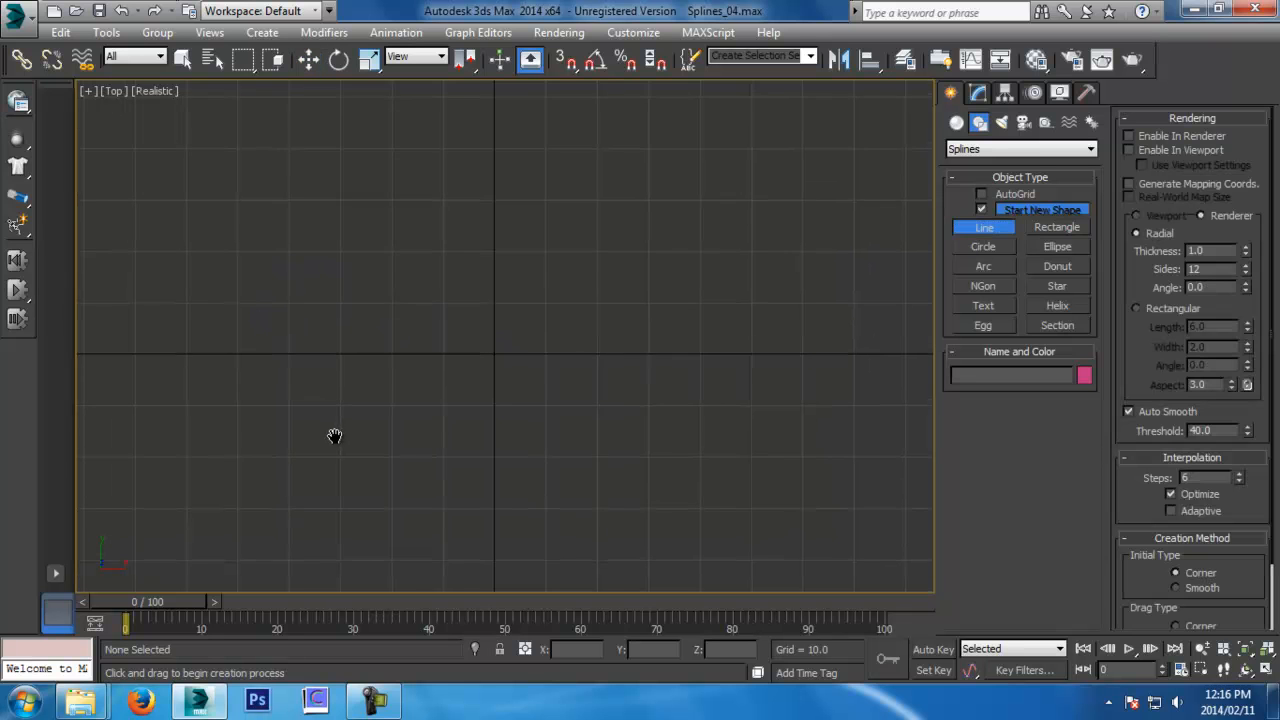
pyautogui.click(1057, 227)
pyautogui.scroll(-3, 509, 389)
pyautogui.press('F3')
pyautogui.moveTo(343, 216); pyautogui.dragTo(594, 474)
pyautogui.scroll(3, 586, 440)
pyautogui.scroll(3, 523, 306)
pyautogui.moveTo(523, 306); pyautogui.dragTo(596, 508, button='middle')
pyautogui.scroll(-2, 595, 509)
pyautogui.rightClick(594, 508)
# Round the rectangle's corners with a corner radius of about 31.3 and deselect it
pyautogui.click(980, 93)
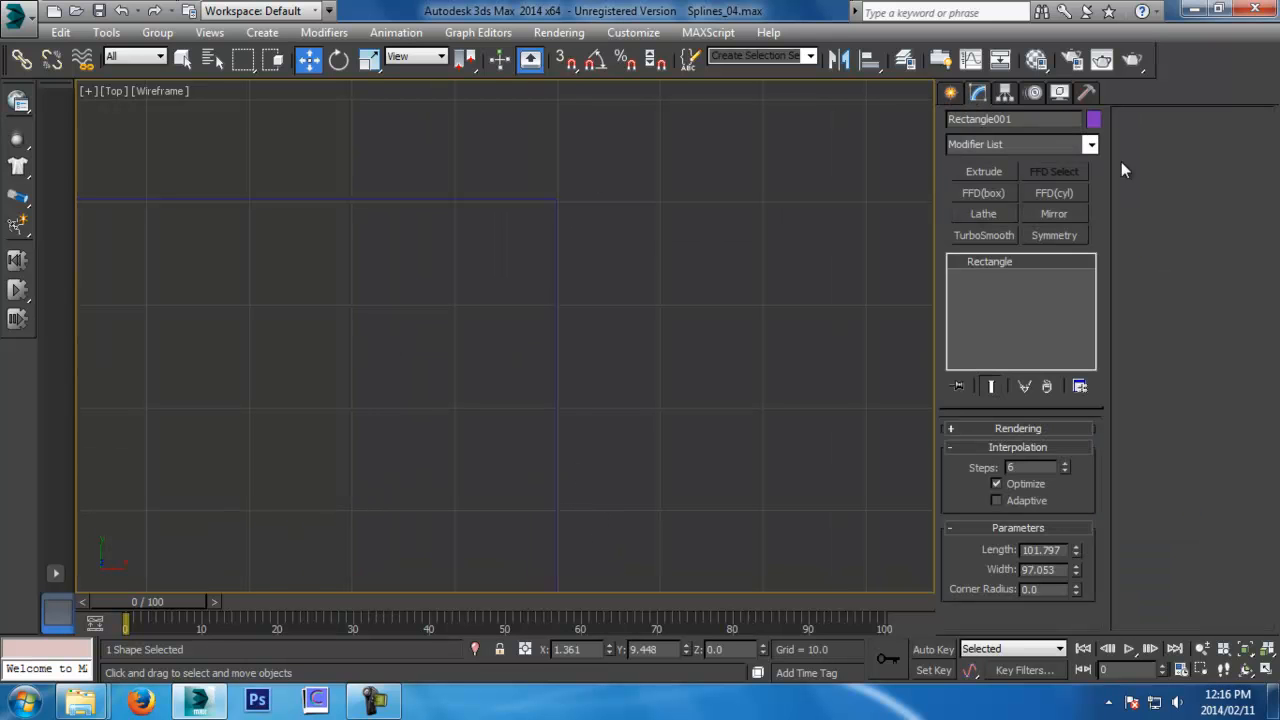
pyautogui.moveTo(1079, 593); pyautogui.dragTo(977, 162)
pyautogui.moveTo(505, 240); pyautogui.dragTo(689, 211, button='middle')
pyautogui.scroll(-6, 689, 211)
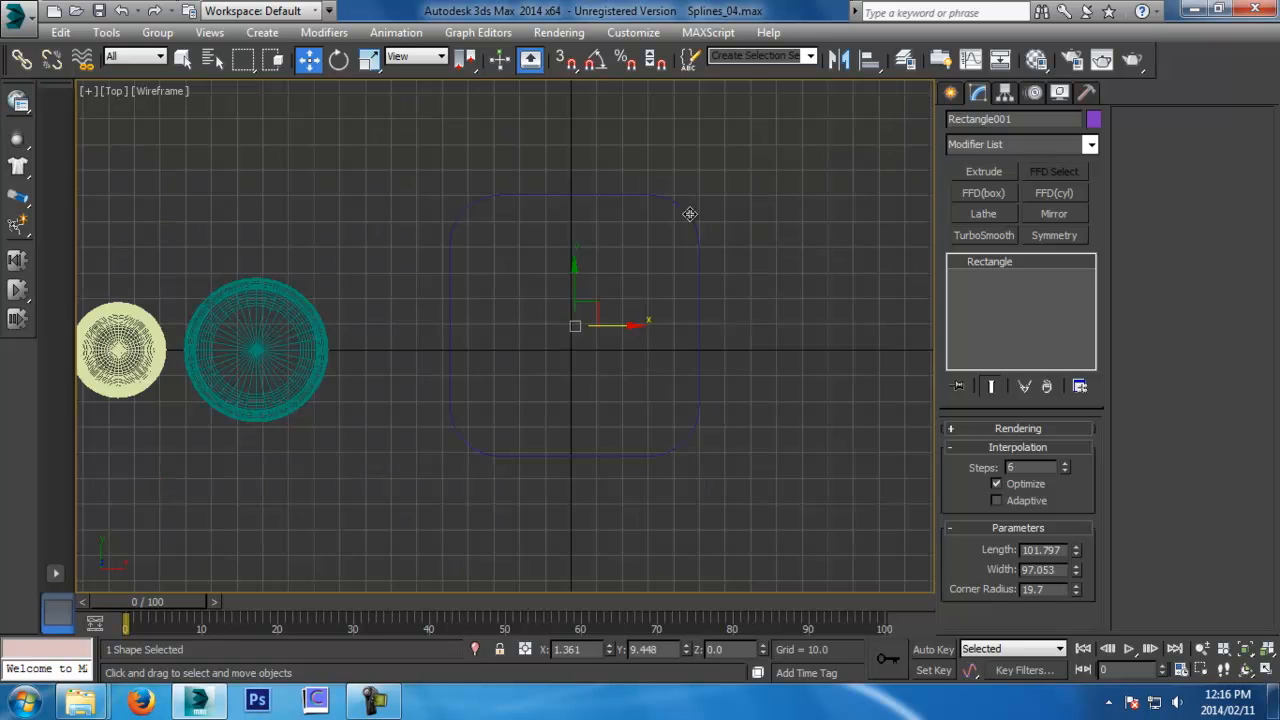
pyautogui.moveTo(1077, 591); pyautogui.dragTo(1077, 537)
pyautogui.scroll(3, 514, 546)
pyautogui.scroll(3, 352, 428)
pyautogui.moveTo(833, 386); pyautogui.dragTo(614, 531, button='middle')
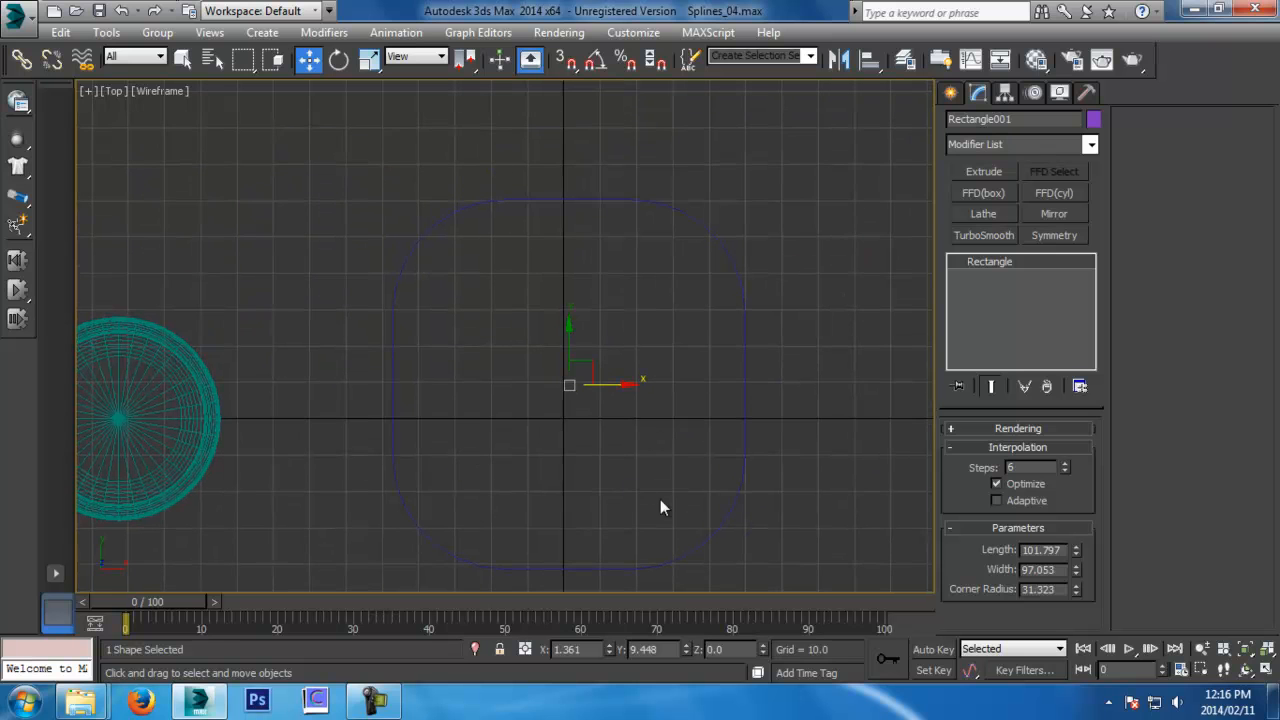
pyautogui.click(807, 225)
# Draw a circle inside the upper-left corner area of the rounded rectangle
pyautogui.click(950, 92)
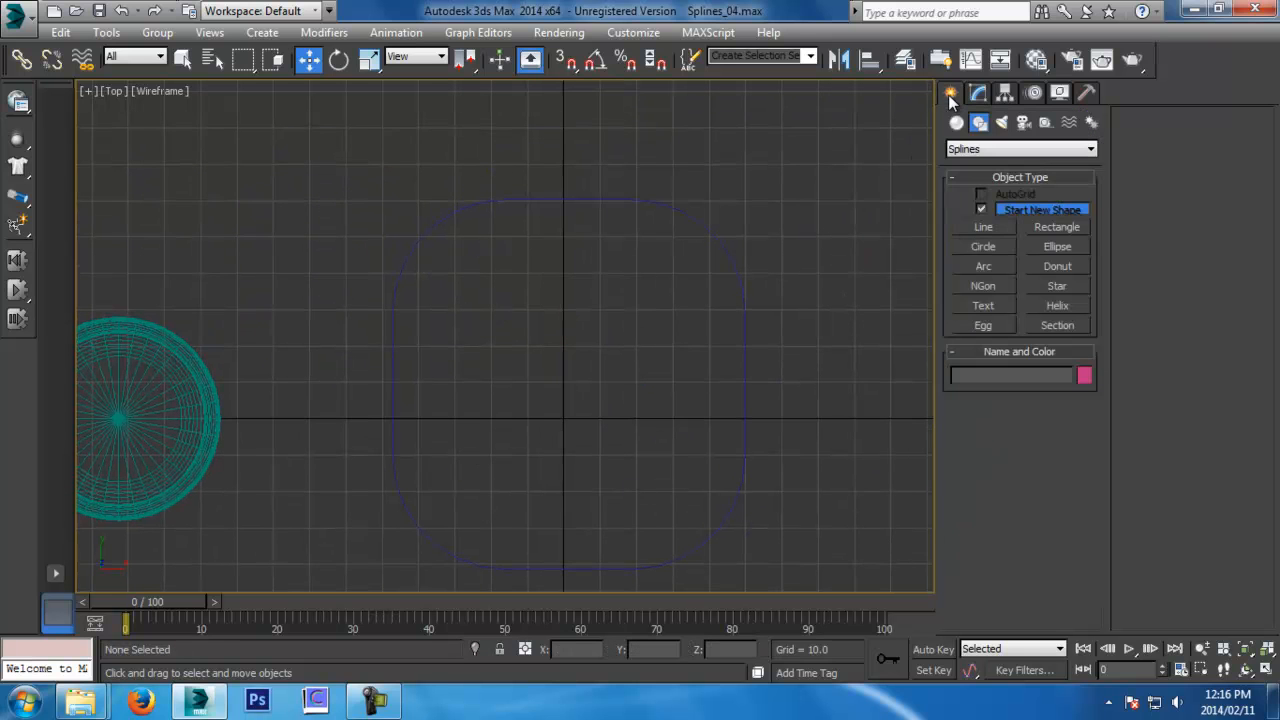
pyautogui.click(984, 247)
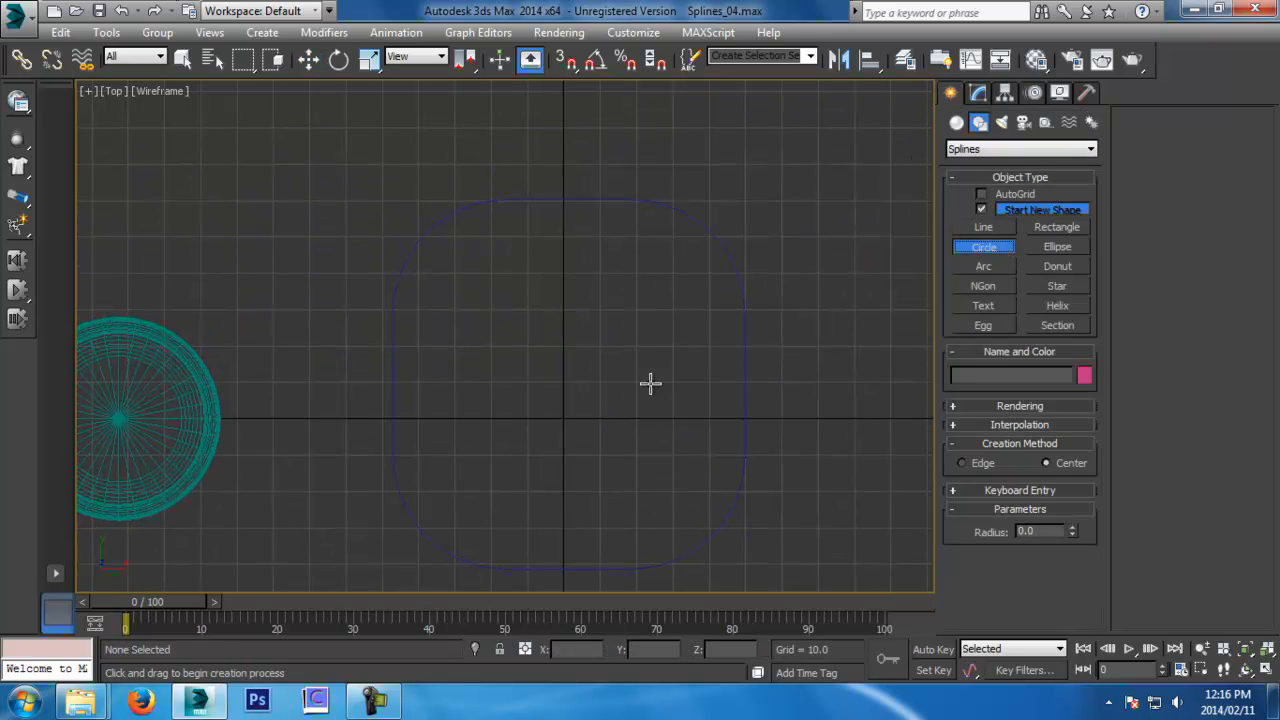
pyautogui.moveTo(489, 292); pyautogui.dragTo(498, 267, button='middle')
pyautogui.moveTo(498, 276); pyautogui.dragTo(524, 268)
pyautogui.rightClick(519, 274)
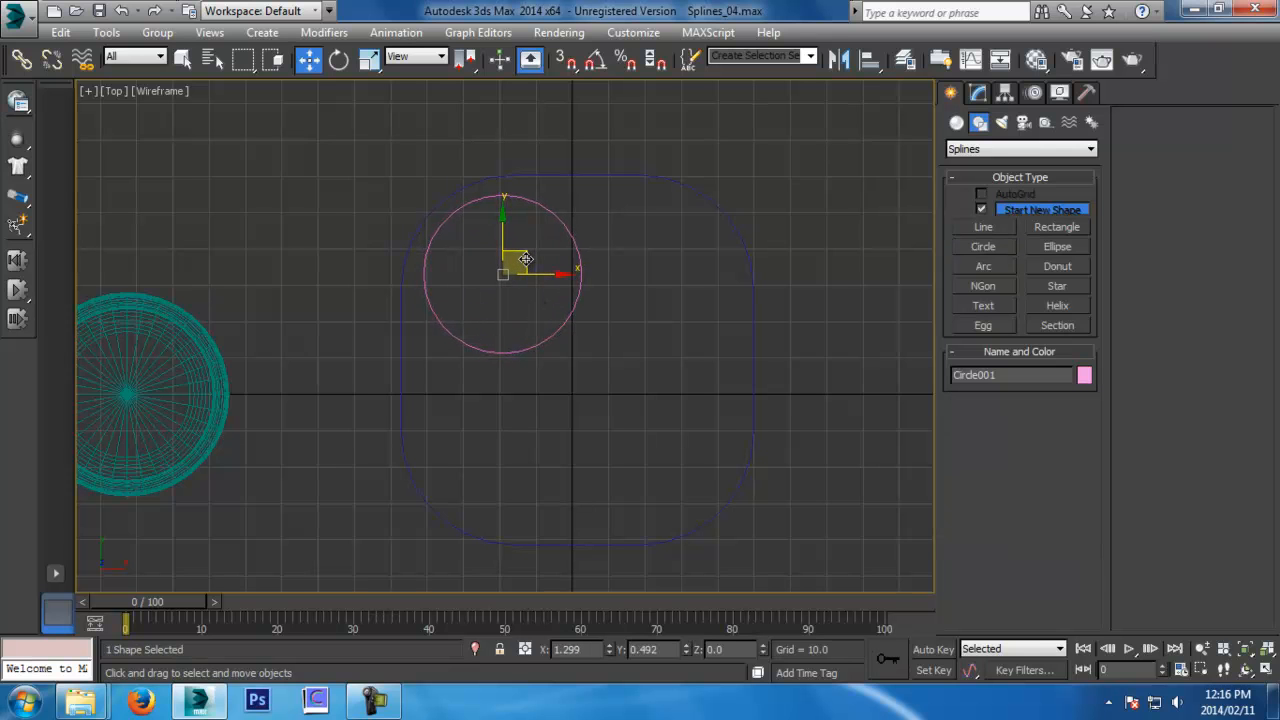
# Create a text spline reading MAX and reduce its size to fit inside the rounded rectangle
pyautogui.click(985, 306)
pyautogui.click(603, 488)
pyautogui.moveTo(1220, 255); pyautogui.dragTo(1100, 270)
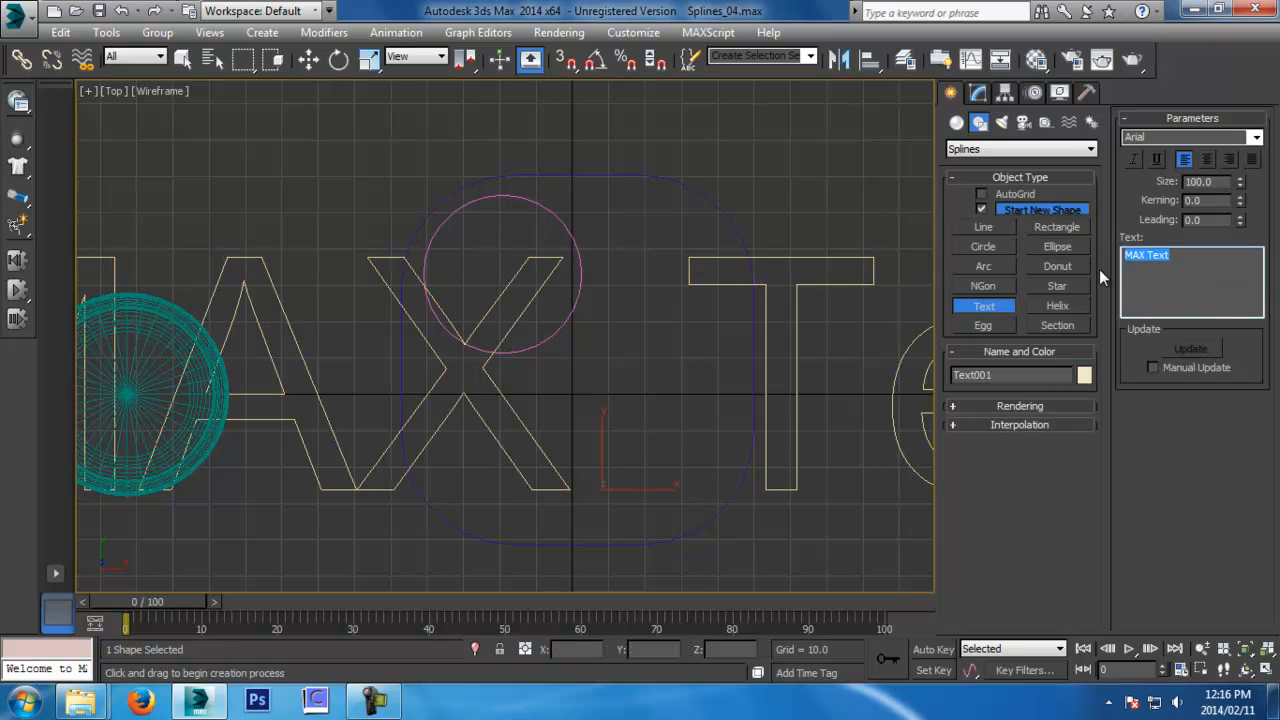
pyautogui.write('MAX')
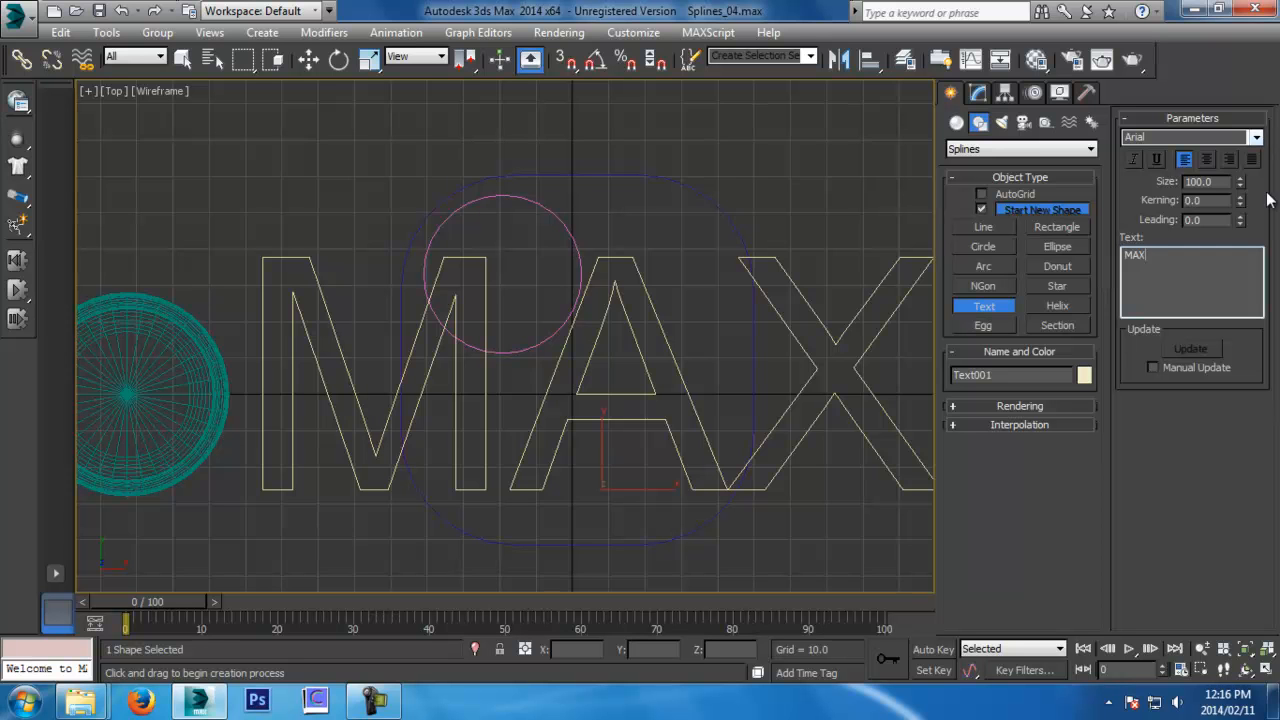
pyautogui.moveTo(1239, 182); pyautogui.dragTo(1248, 246)
# Move the MAX text into the rounded rectangle's lower-right area and show the shapes in the Realistic Perspective view
pyautogui.press('w')
pyautogui.moveTo(623, 483); pyautogui.dragTo(648, 467)
pyautogui.moveTo(744, 481); pyautogui.dragTo(729, 481, button='middle')
pyautogui.press('p')
pyautogui.press('z')
pyautogui.keyDown('alt'); pyautogui.moveTo(659, 529); pyautogui.dragTo(703, 389, button='middle'); pyautogui.keyUp('alt')
pyautogui.scroll(-4, 703, 389)
pyautogui.moveTo(600, 408)
pyautogui.mouseDown(button='middle')
pyautogui.moveTo(660, 417)
pyautogui.moveTo(710, 403)
pyautogui.mouseUp(button='middle')
pyautogui.press('F3')
pyautogui.moveTo(655, 372); pyautogui.dragTo(620, 430, button='middle')
pyautogui.click(786, 306)
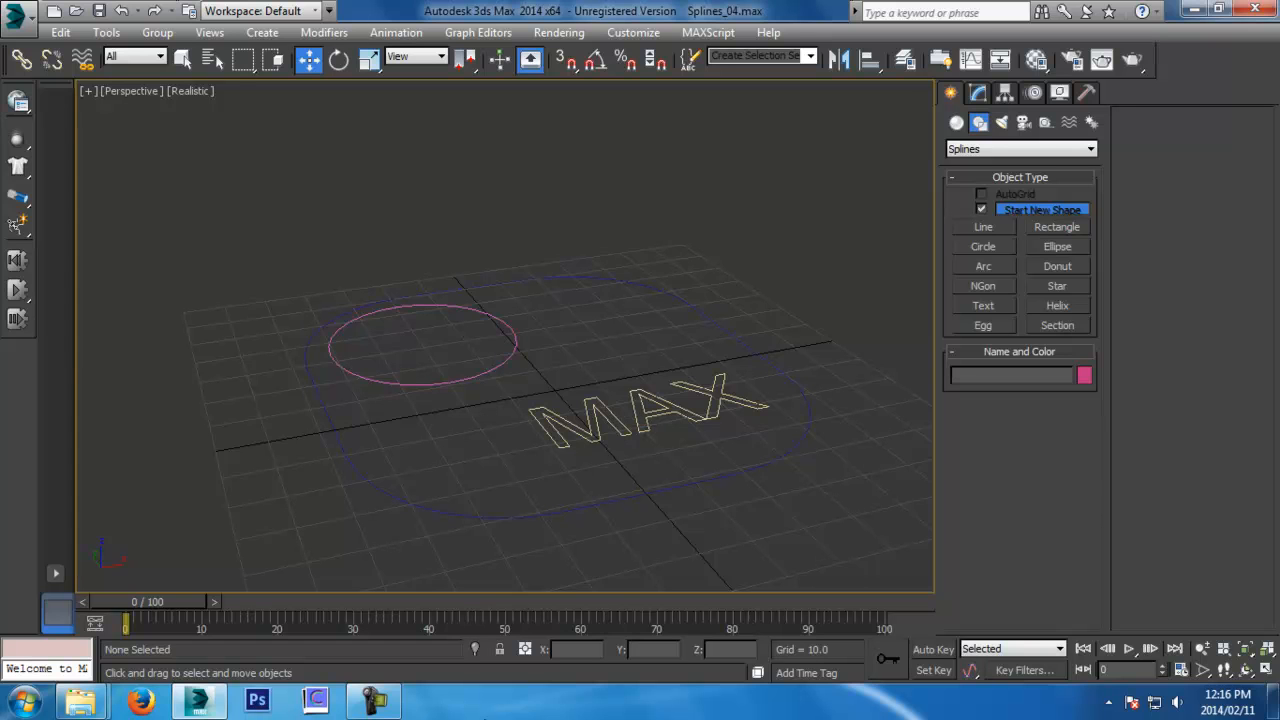
# Convert the rounded rectangle to an Editable Spline
pyautogui.click(679, 486)
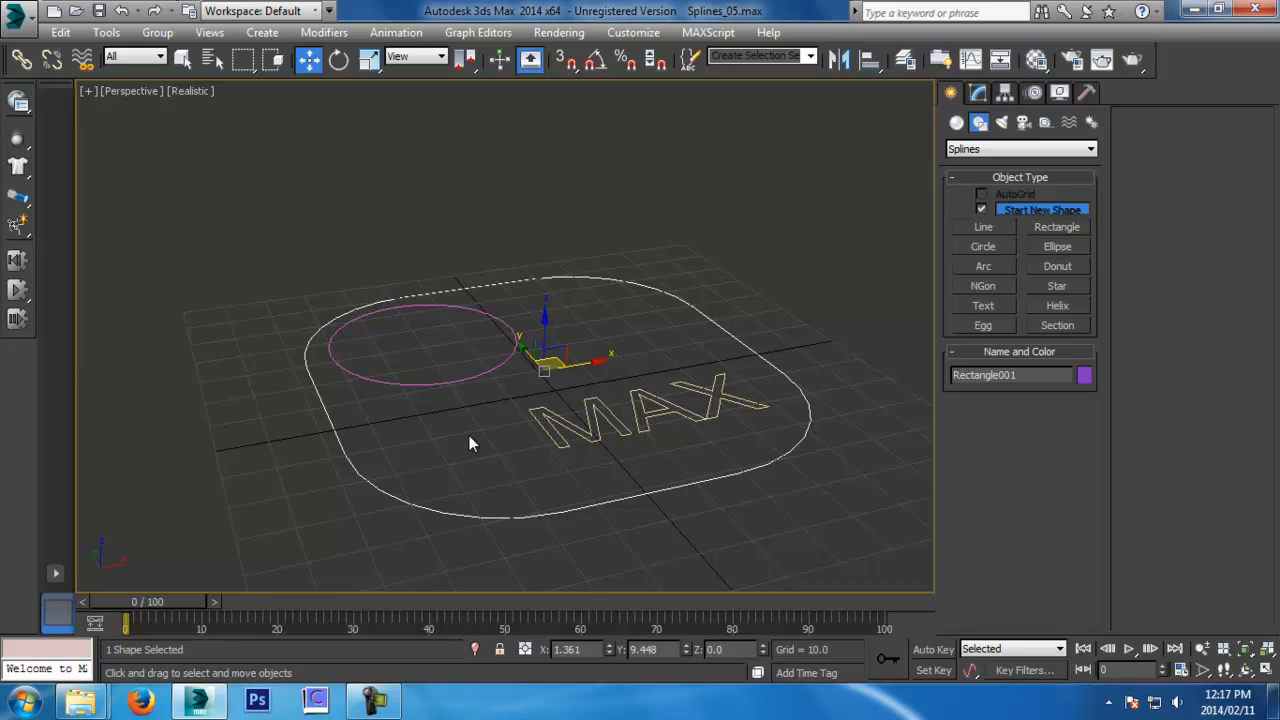
pyautogui.rightClick(432, 365)
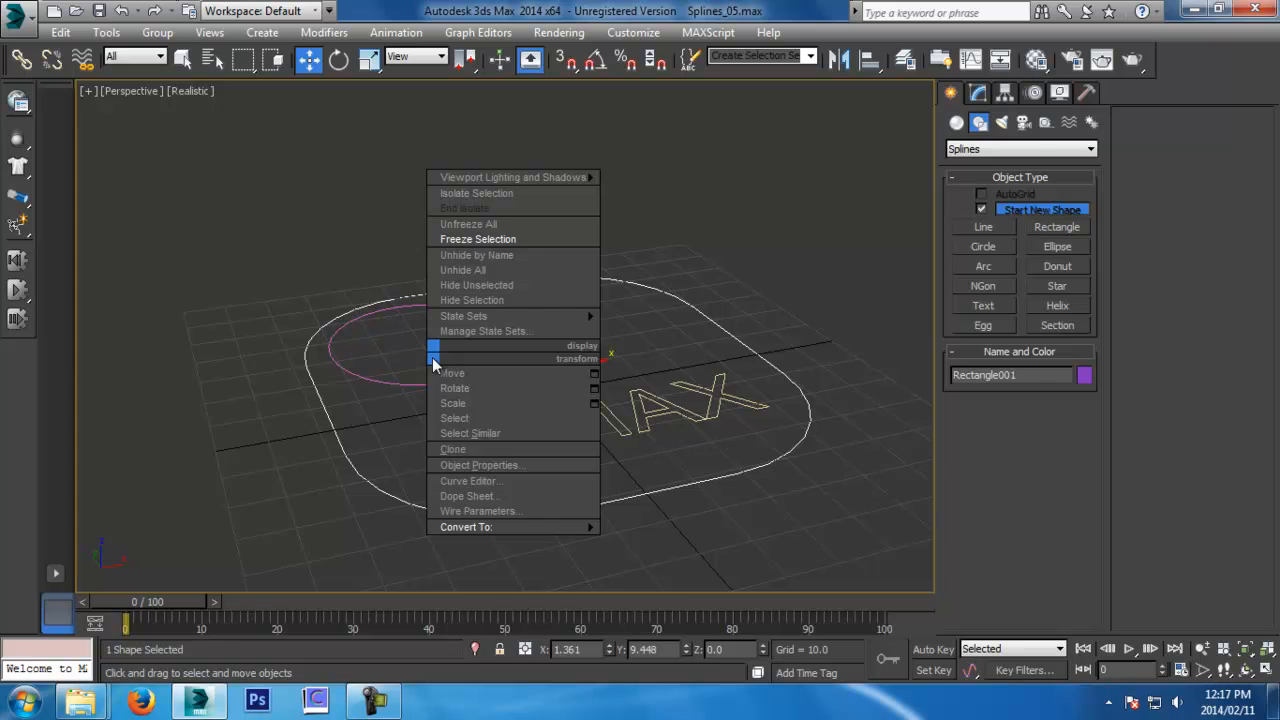
pyautogui.moveTo(528, 527)
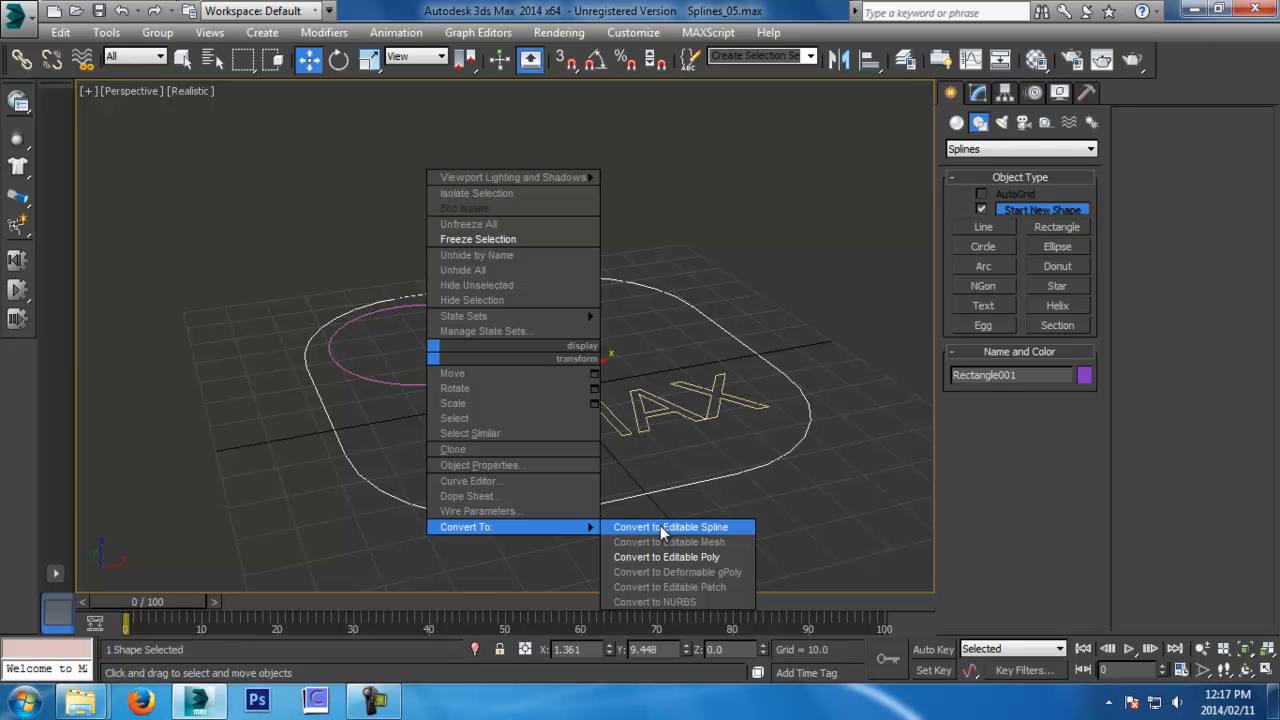
pyautogui.click(662, 527)
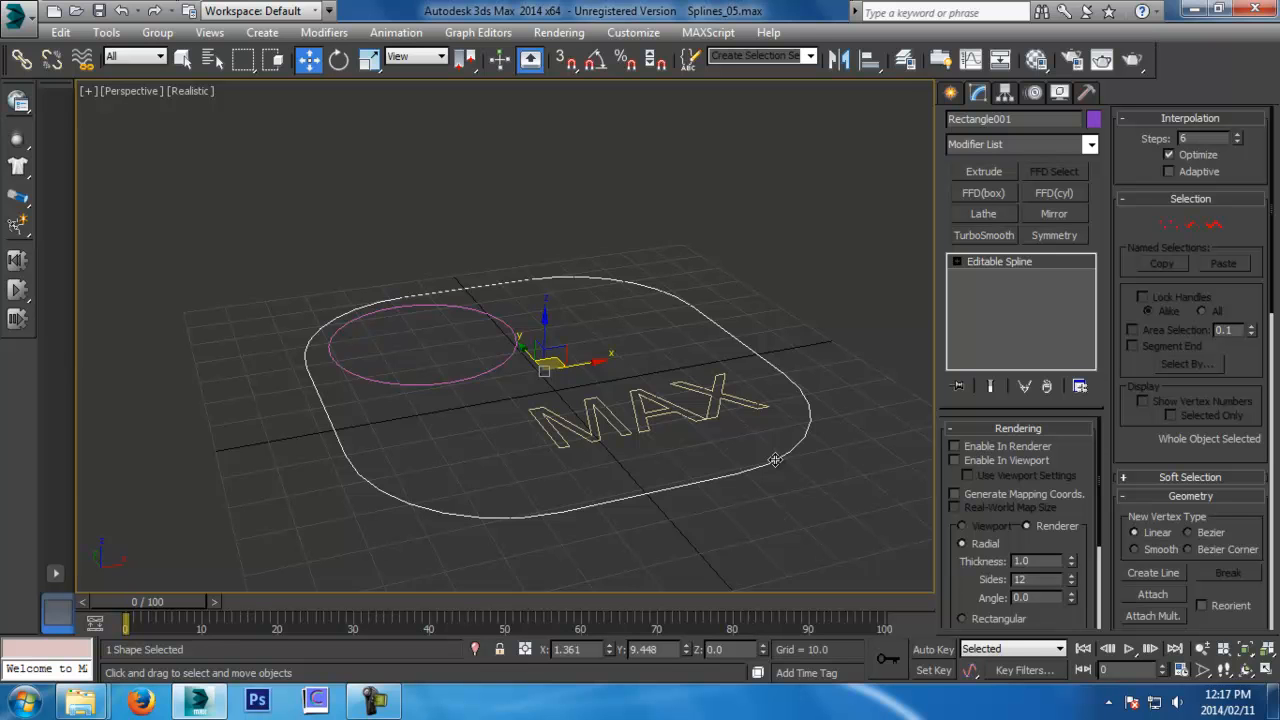
# Set the rounded rectangle's interpolation steps to 12
pyautogui.click(969, 428)
pyautogui.click(968, 449)
pyautogui.click(968, 449)
pyautogui.moveTo(1063, 472); pyautogui.dragTo(1048, 561)
pyautogui.keyDown('alt'); pyautogui.moveTo(727, 373); pyautogui.dragTo(706, 500, button='middle'); pyautogui.keyUp('alt')
pyautogui.click(1066, 464)
pyautogui.click(1066, 464)
pyautogui.click(1066, 464)
pyautogui.click(1066, 464)
pyautogui.click(1066, 464)
pyautogui.doubleClick(1028, 468)
pyautogui.write('12')
pyautogui.press('Return')
pyautogui.keyDown('alt'); pyautogui.moveTo(800, 578); pyautogui.dragTo(616, 441, button='middle'); pyautogui.keyUp('alt')
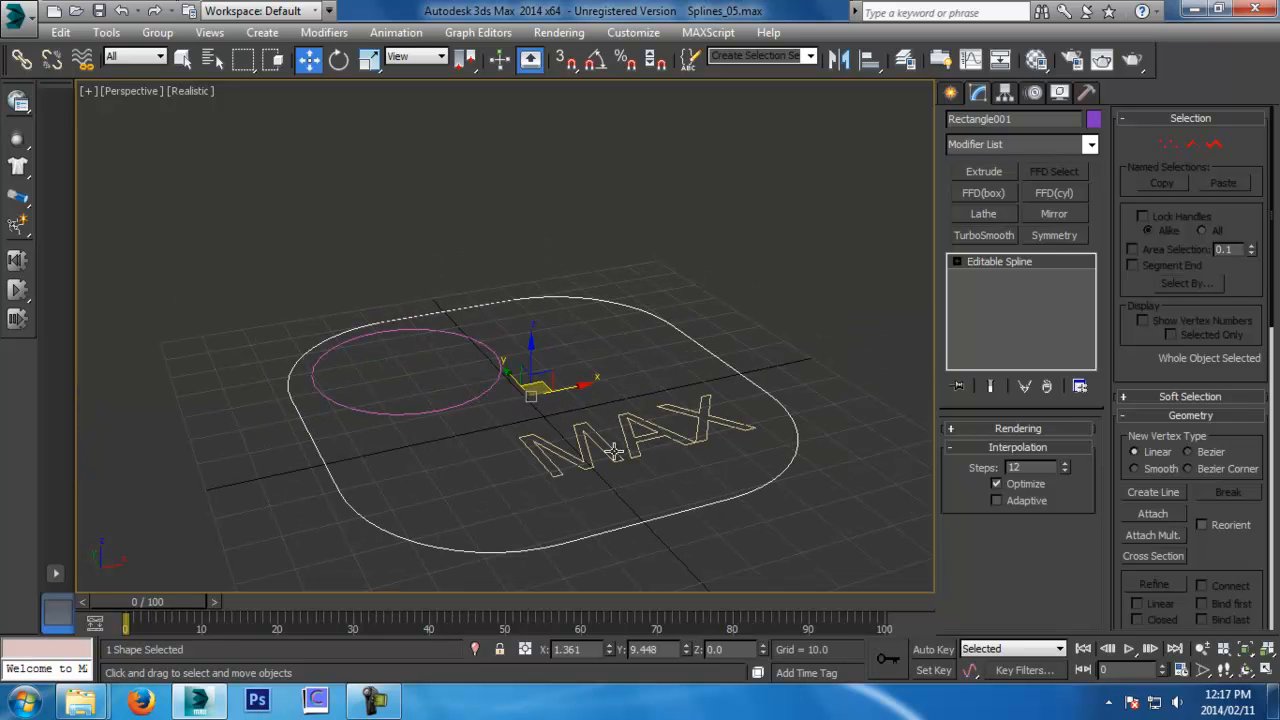
# Examine the rounded rectangle's sub-objects by selecting a vertex and then the straight segment on its near edge
pyautogui.click(1168, 144)
pyautogui.moveTo(647, 463); pyautogui.dragTo(630, 420, button='middle')
pyautogui.click(709, 445)
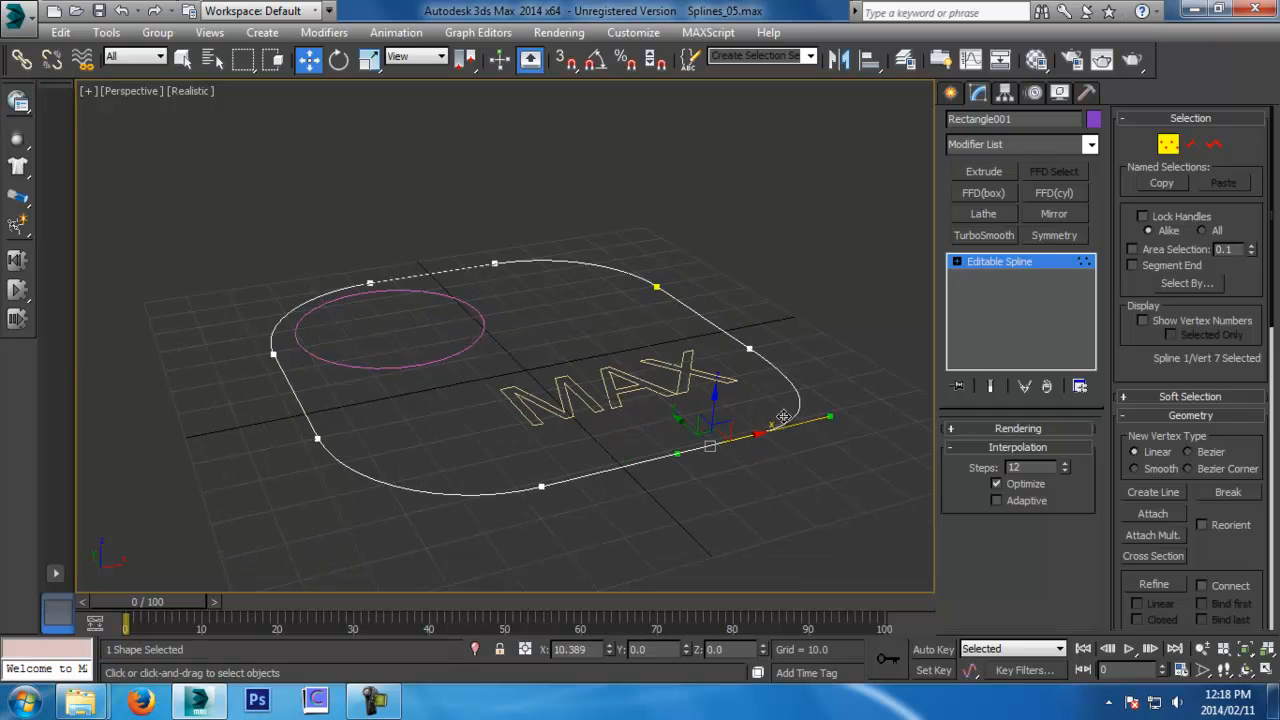
pyautogui.click(1190, 144)
pyautogui.click(663, 456)
pyautogui.keyDown('alt'); pyautogui.moveTo(663, 456); pyautogui.dragTo(618, 441, button='middle'); pyautogui.keyUp('alt')
pyautogui.moveTo(618, 441); pyautogui.dragTo(542, 428)
pyautogui.rightClick(542, 428)
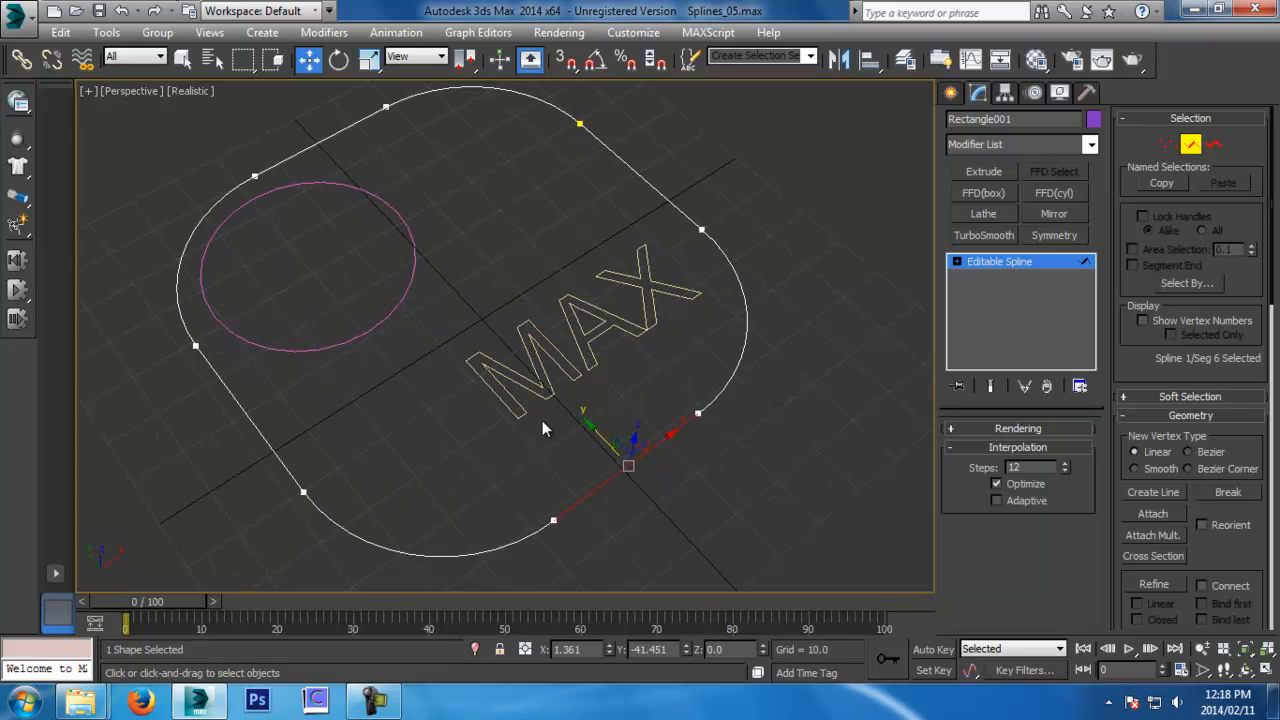
# Select the rounded rectangle's entire spline, then a single vertex, and return to the whole-object level
pyautogui.press('3')
pyautogui.click(713, 399)
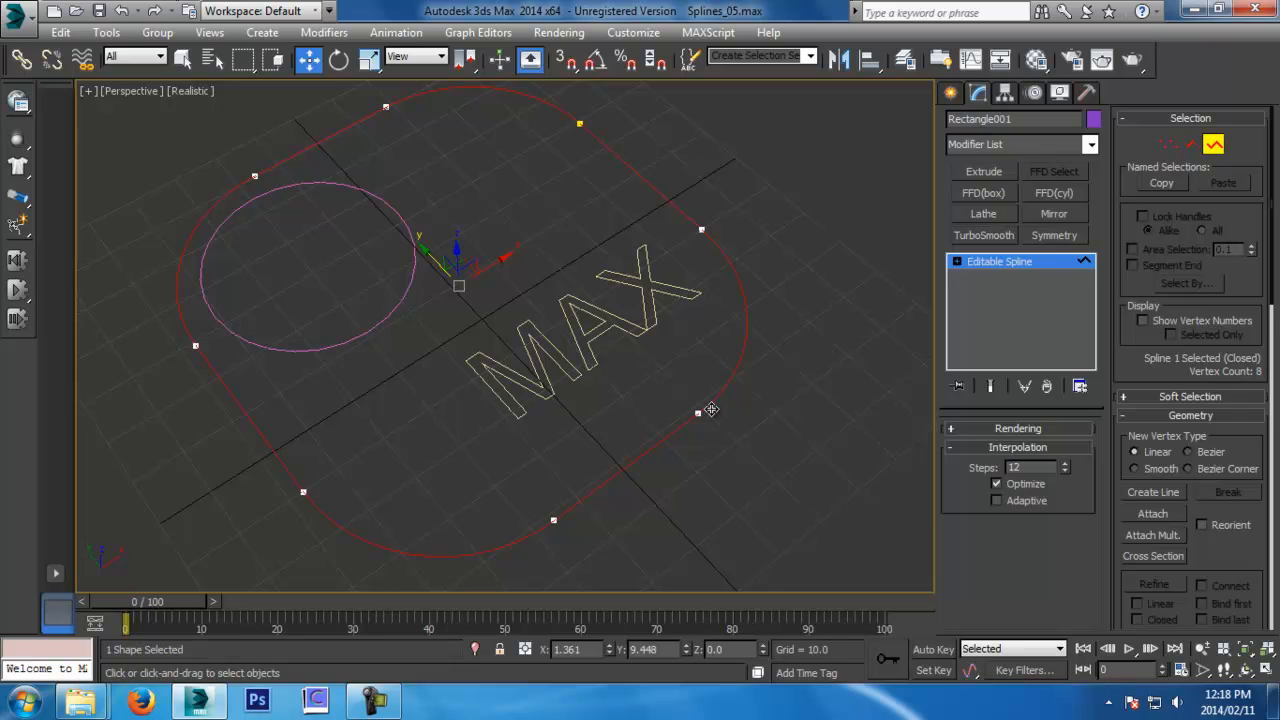
pyautogui.press('1')
pyautogui.click(699, 413)
pyautogui.press('1')
pyautogui.press('1')
pyautogui.press('1')
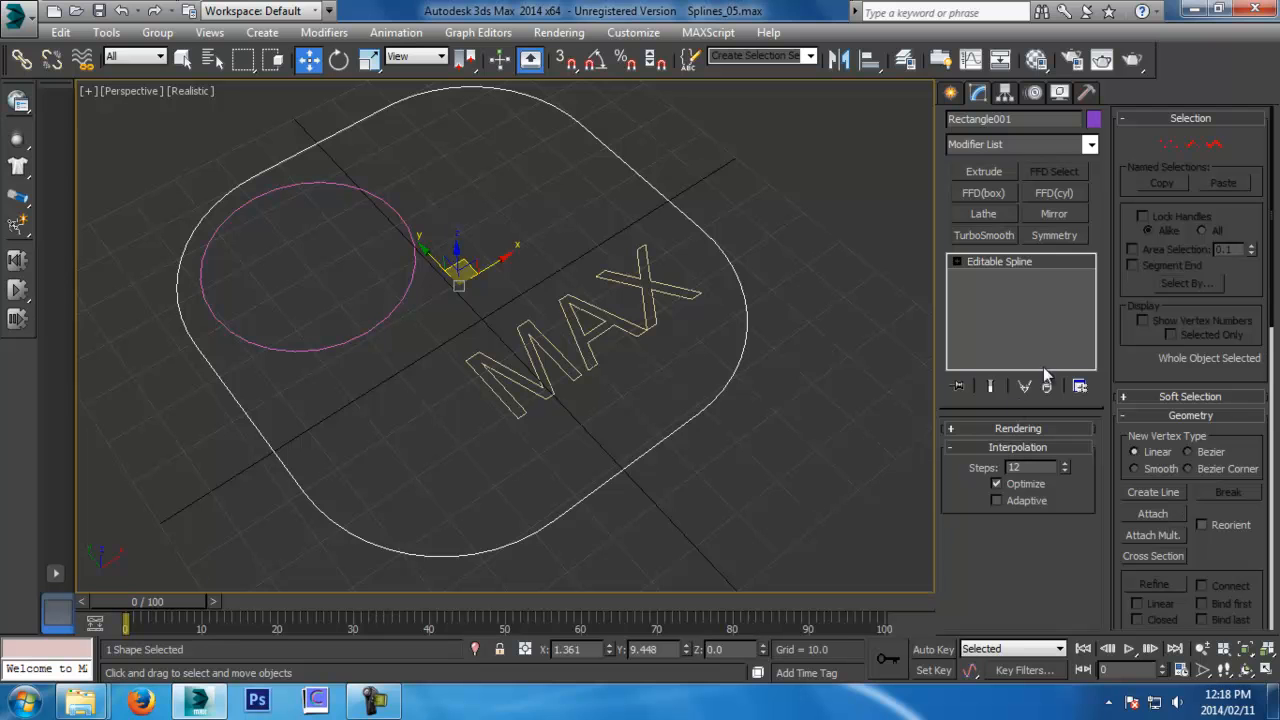
# Attach the MAX text and the circle to the rounded rectangle spline
pyautogui.click(1126, 120)
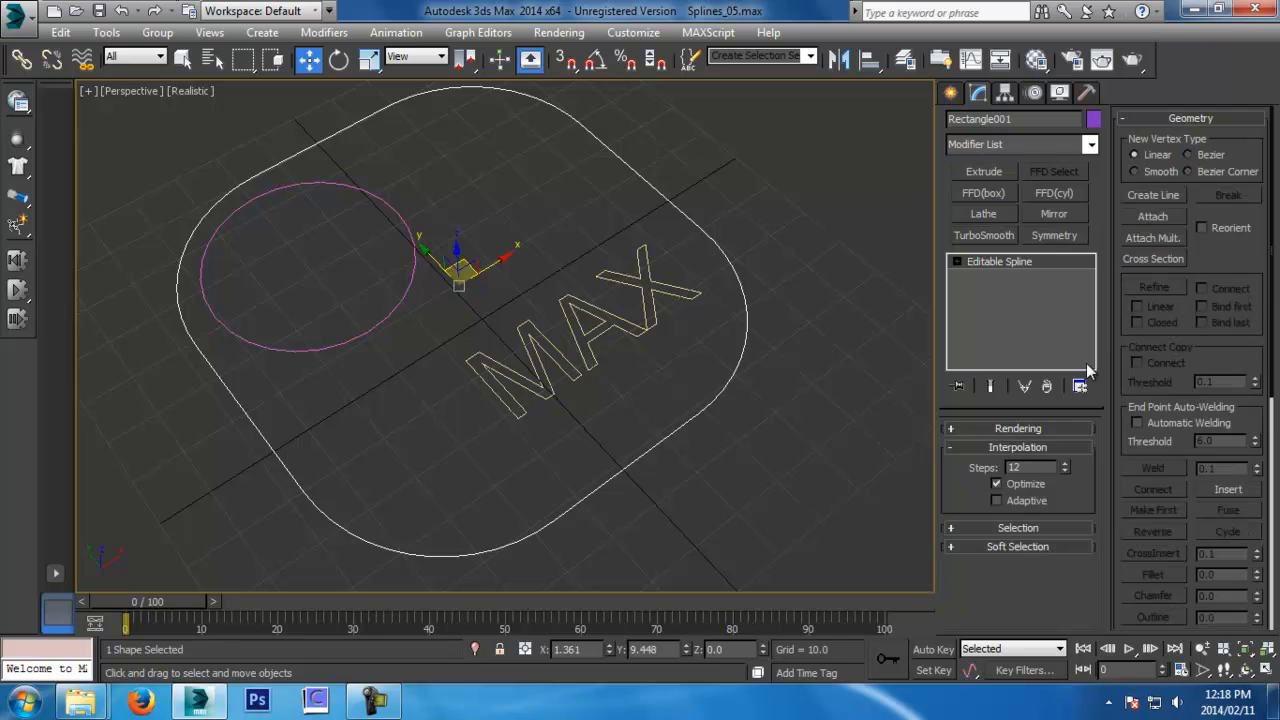
pyautogui.click(962, 443)
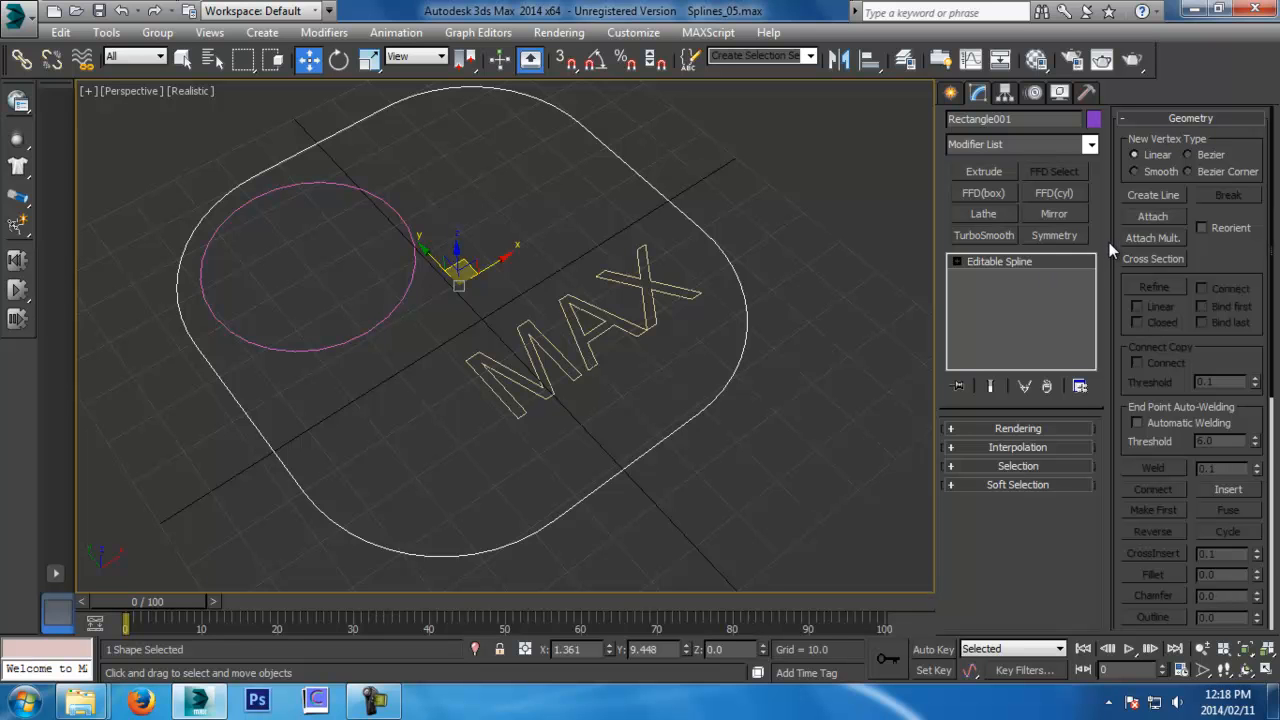
pyautogui.click(1145, 220)
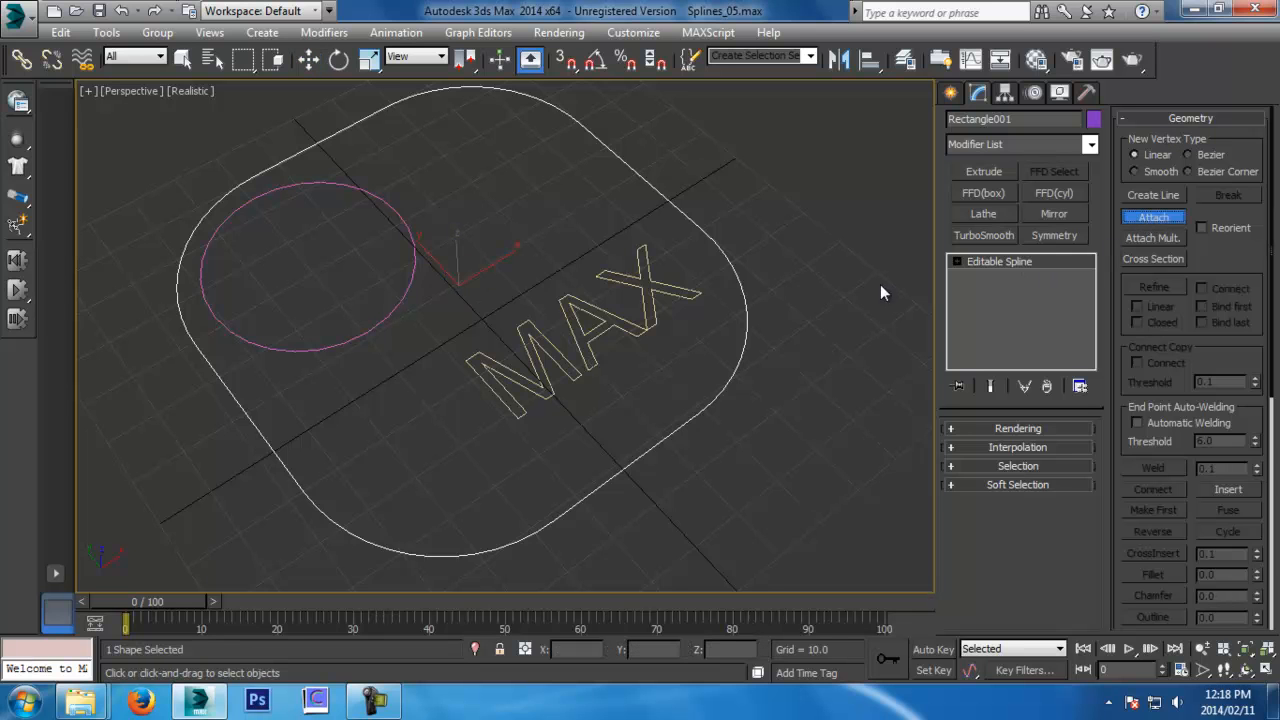
pyautogui.click(648, 281)
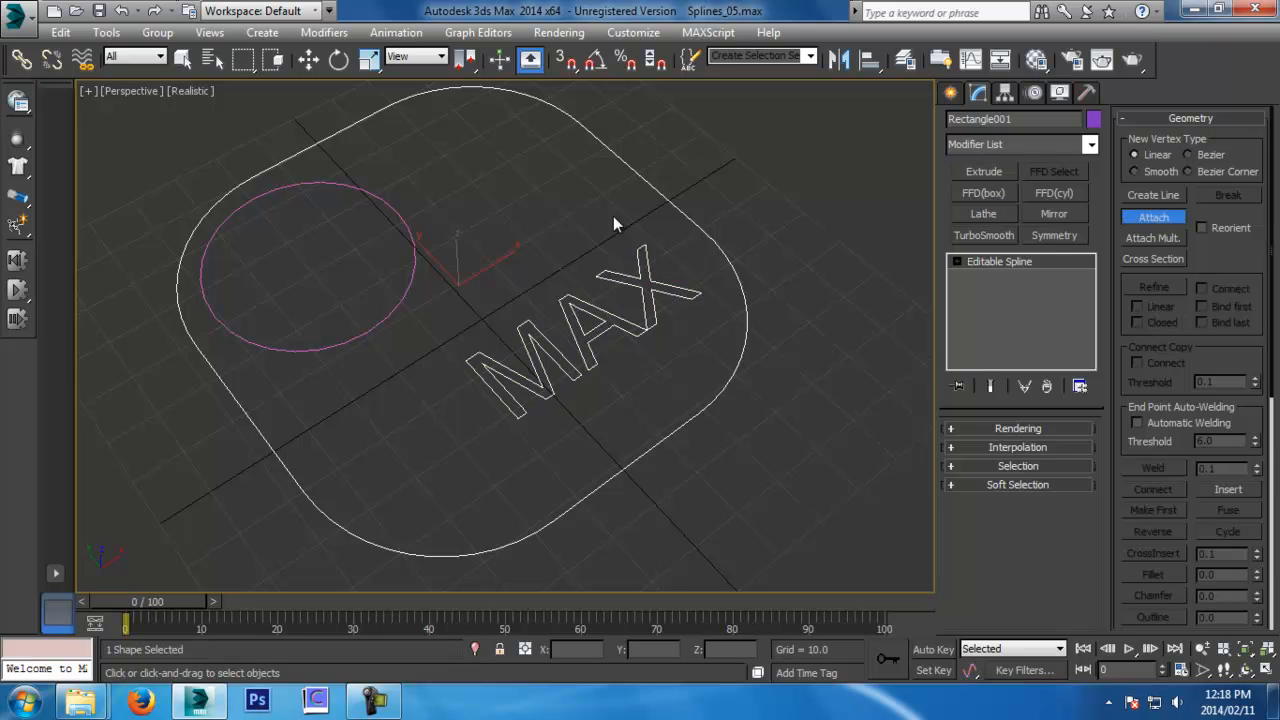
pyautogui.click(410, 220)
pyautogui.moveTo(545, 217); pyautogui.dragTo(584, 246, button='middle')
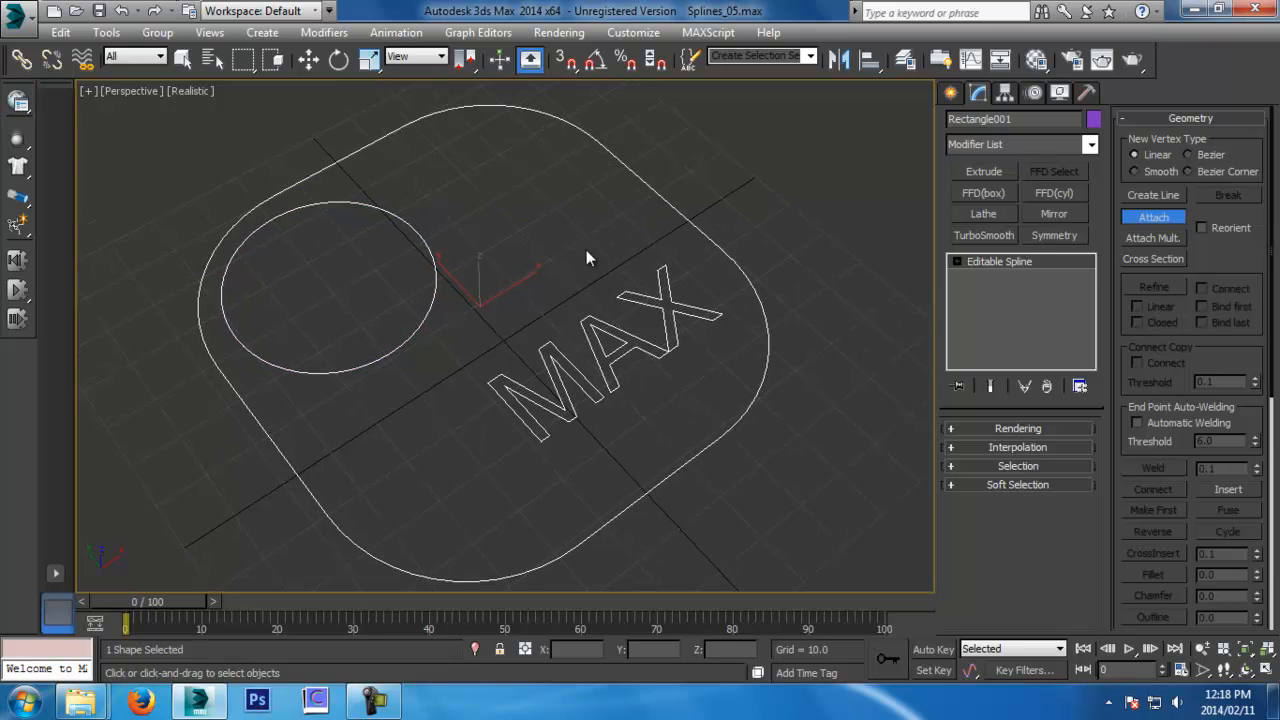
pyautogui.keyDown('alt'); pyautogui.moveTo(600, 296); pyautogui.dragTo(607, 265, button='middle'); pyautogui.keyUp('alt')
pyautogui.press('w')
# Reselect the combined spline and apply an Extrude modifier to it
pyautogui.click(704, 281)
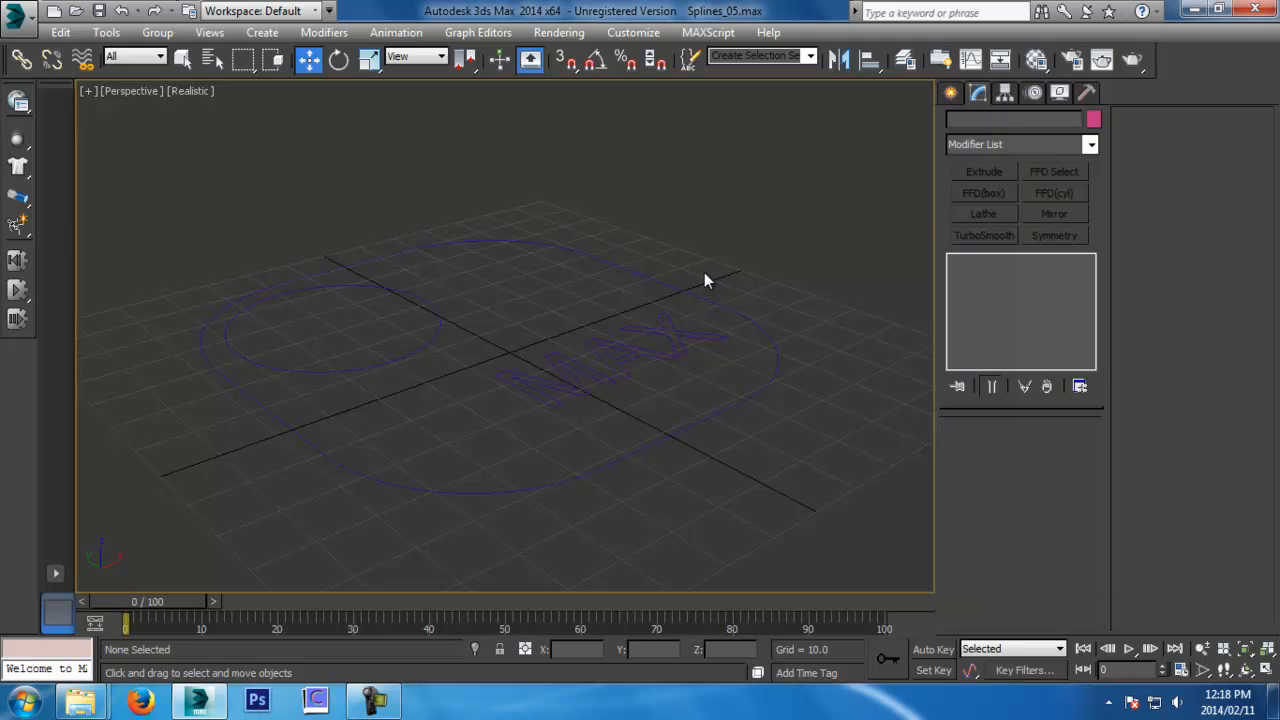
pyautogui.click(697, 333)
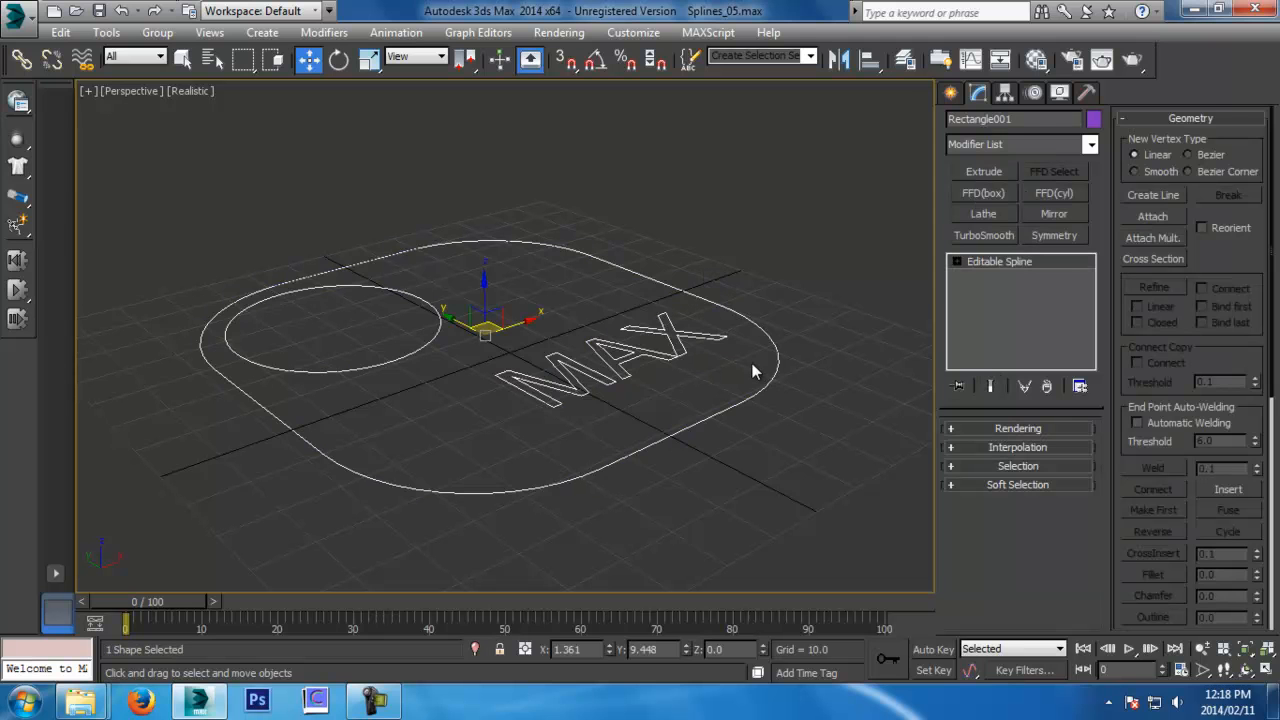
pyautogui.click(1076, 146)
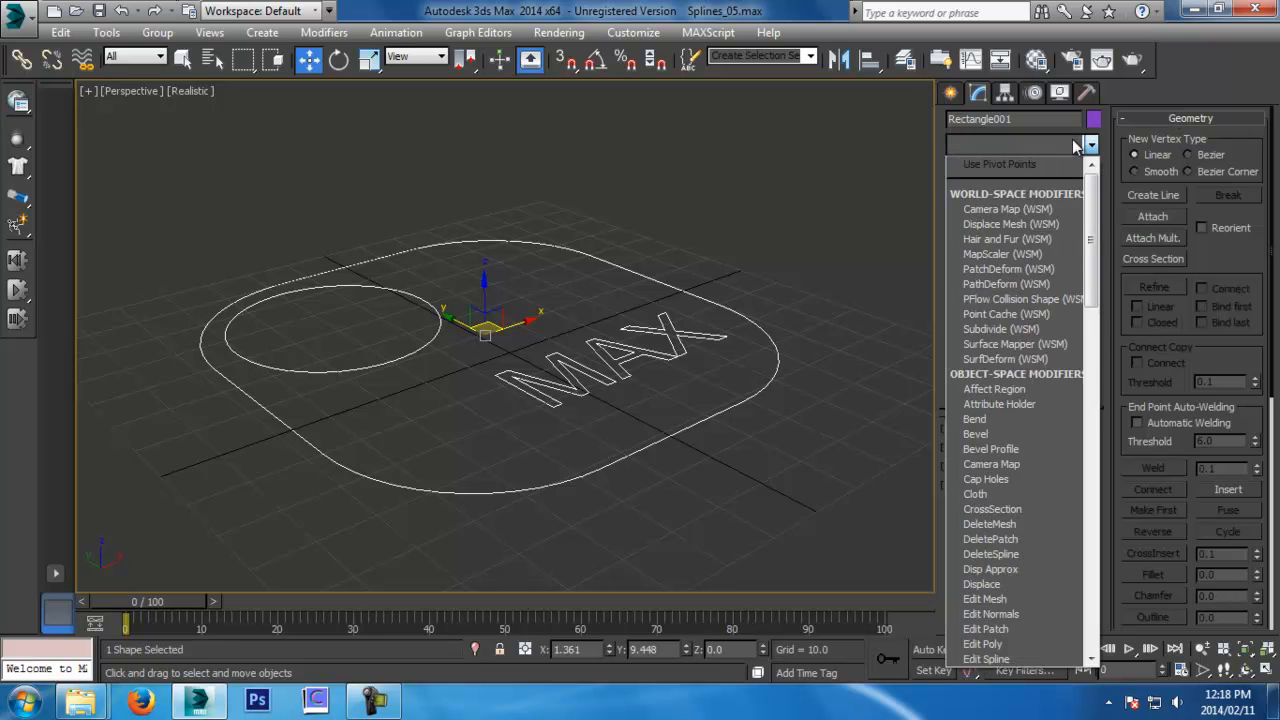
pyautogui.write('ex')
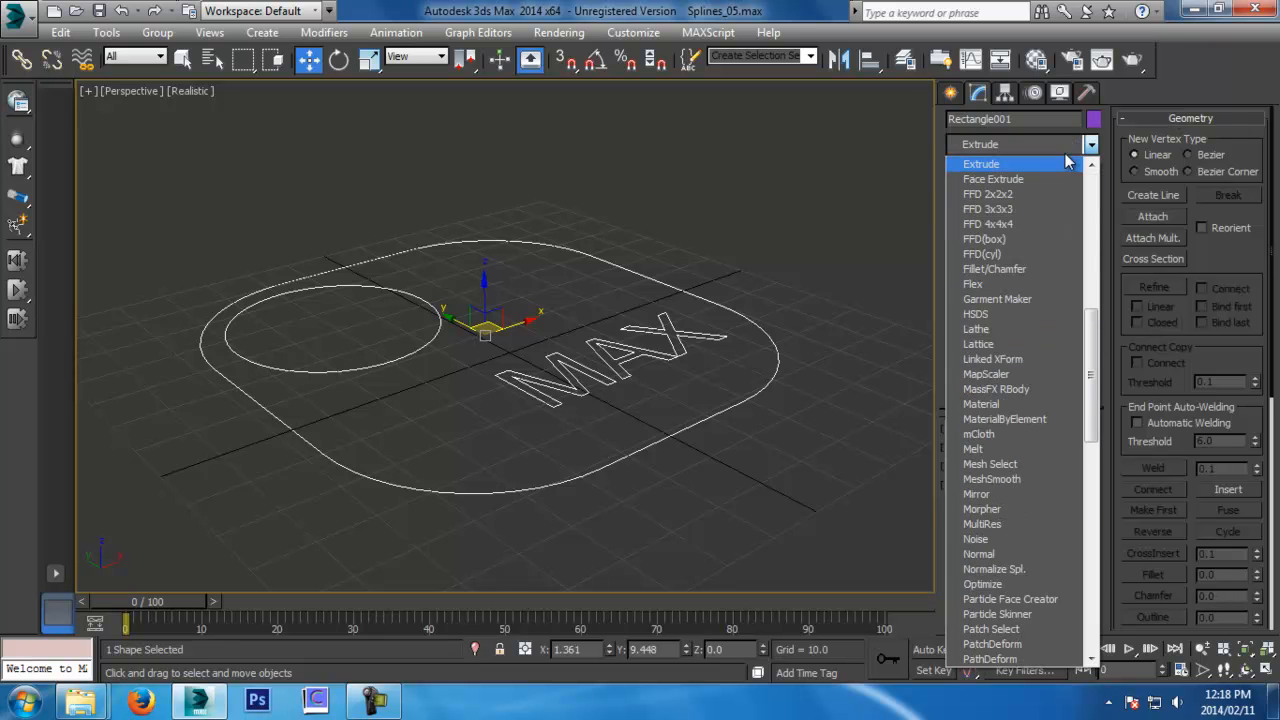
pyautogui.click(1060, 163)
pyautogui.moveTo(681, 443); pyautogui.dragTo(780, 340, button='middle')
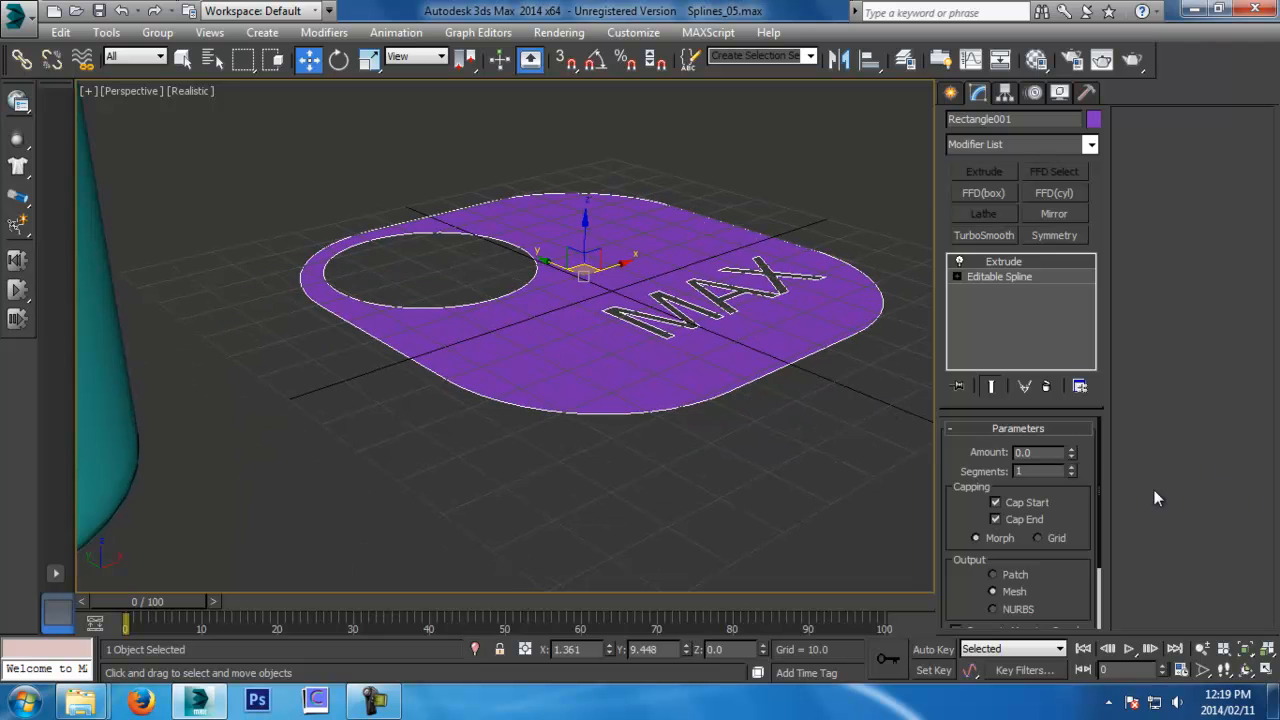
# Set the Extrude amount to 3.0 and view the plate from above
pyautogui.moveTo(1072, 458); pyautogui.dragTo(1071, 453)
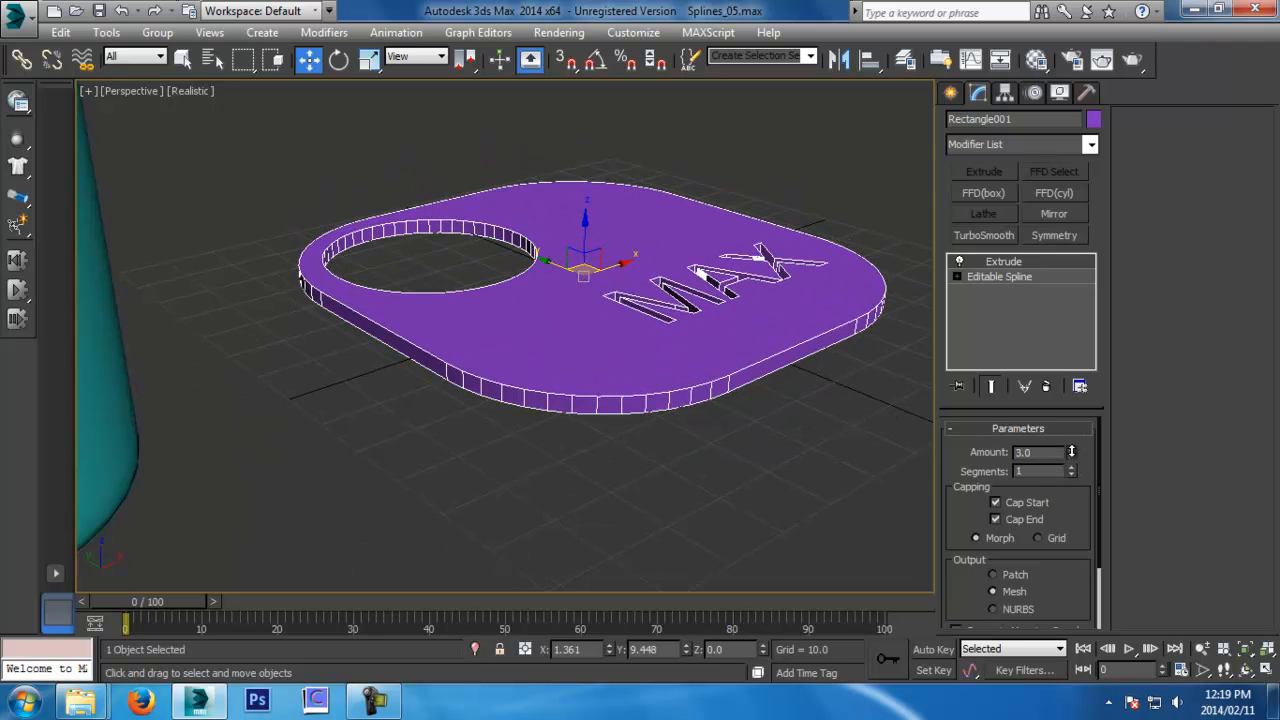
pyautogui.keyDown('alt'); pyautogui.moveTo(786, 397); pyautogui.dragTo(588, 418, button='middle'); pyautogui.keyUp('alt')
pyautogui.scroll(-4, 680, 429)
pyautogui.keyDown('alt'); pyautogui.moveTo(680, 429); pyautogui.dragTo(797, 442, button='middle'); pyautogui.keyUp('alt')
pyautogui.scroll(-1, 797, 442)
pyautogui.press('w')
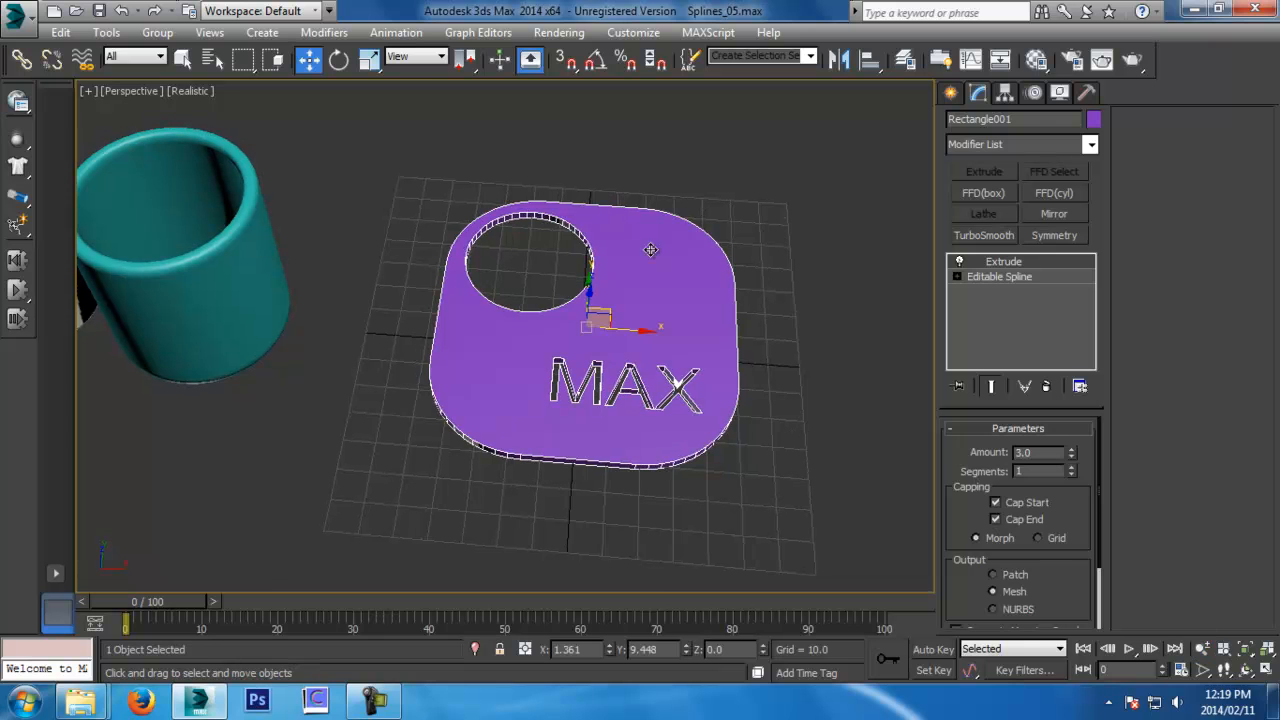
# Move the MAX plate in the top view to about X -87.5, Y 92.6, and save the scene
pyautogui.click(773, 322)
pyautogui.press('t')
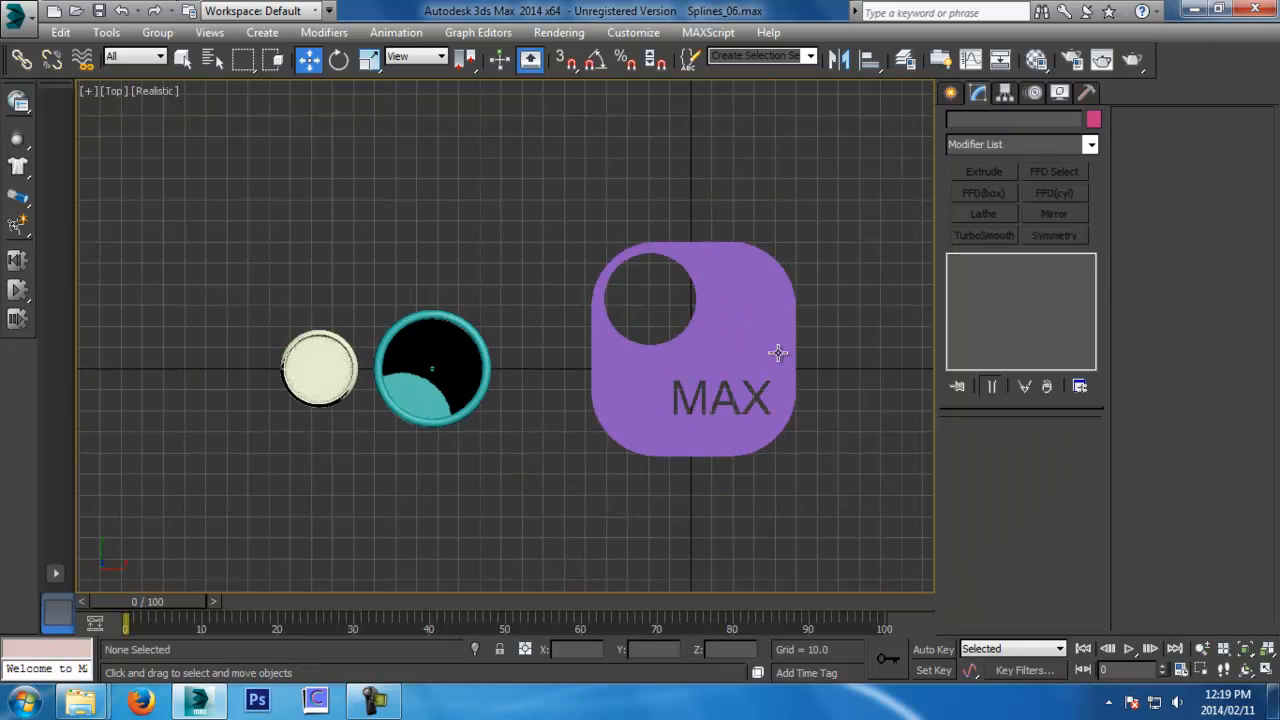
pyautogui.click(707, 357)
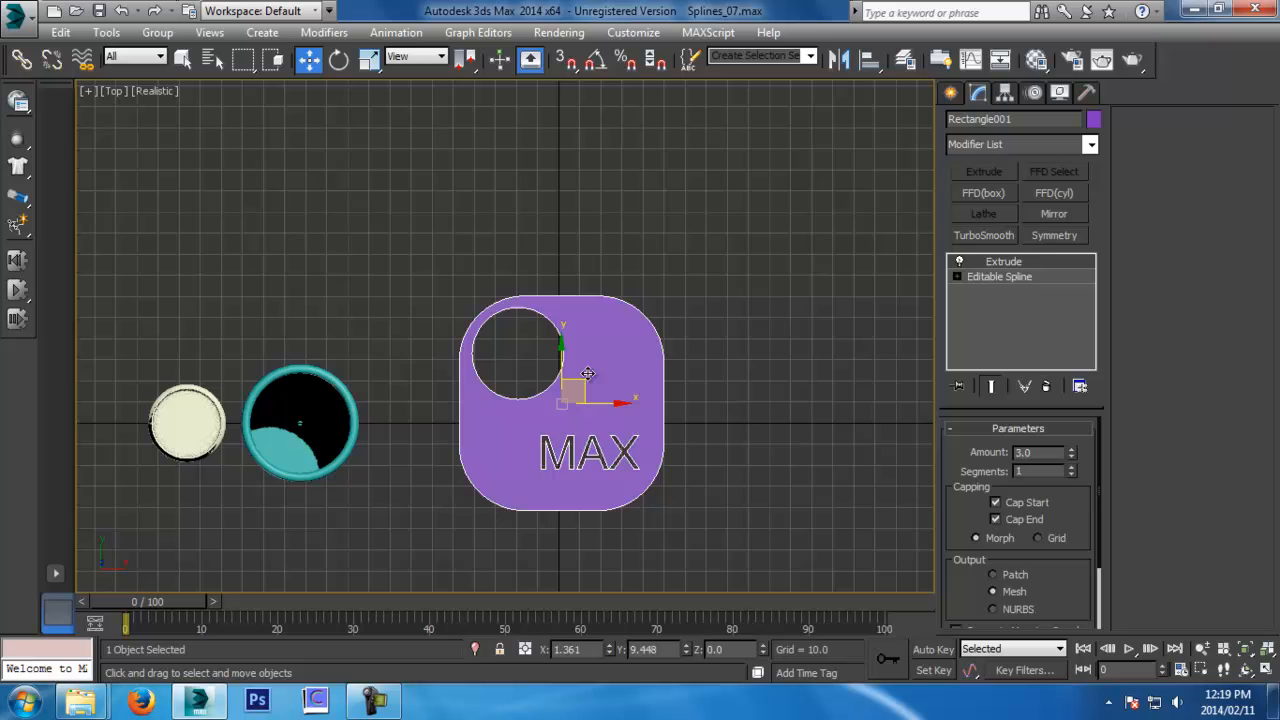
pyautogui.moveTo(586, 369); pyautogui.dragTo(398, 206)
pyautogui.moveTo(398, 206); pyautogui.dragTo(422, 250, button='middle')
pyautogui.moveTo(490, 327); pyautogui.dragTo(448, 303, button='middle')
pyautogui.hotkey('ctrl', 's')
# Shift the MAX plate farther from the origin to about X -107.4, Y 123.6, and save the scene again
pyautogui.click(685, 306)
pyautogui.click(459, 267)
pyautogui.moveTo(621, 349); pyautogui.dragTo(739, 237, button='middle')
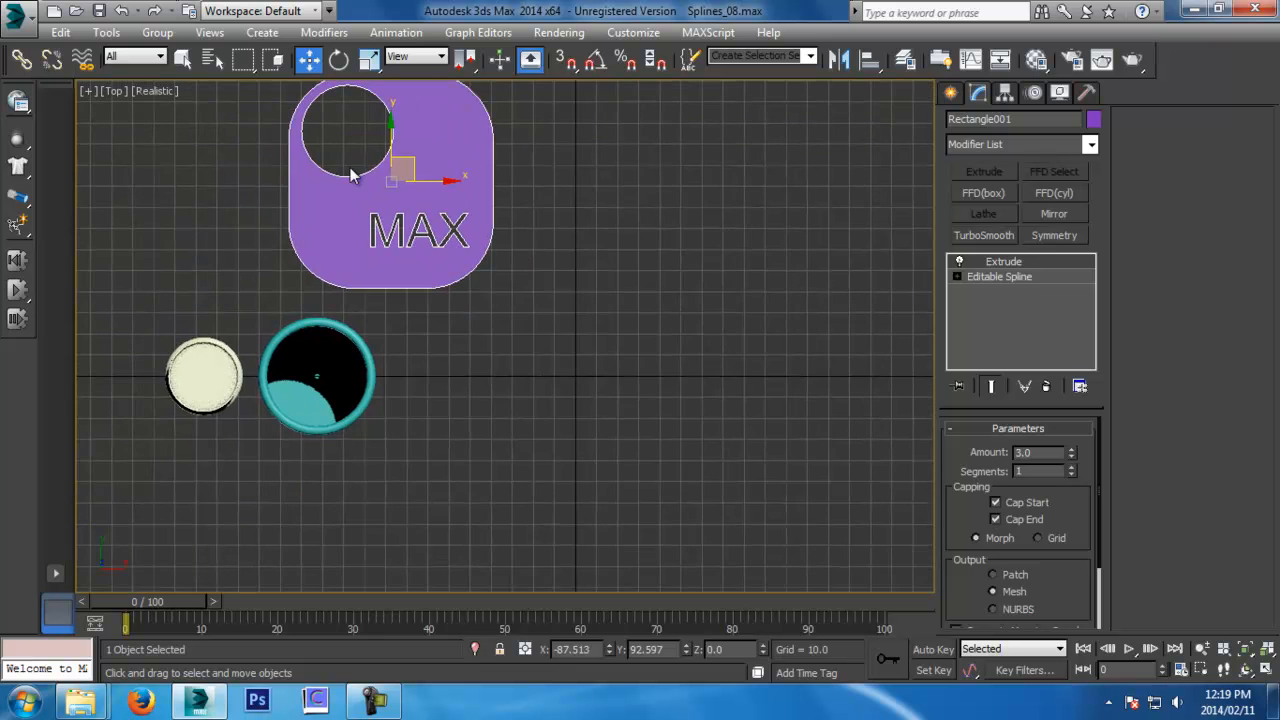
pyautogui.moveTo(335, 175); pyautogui.dragTo(322, 252, button='middle')
pyautogui.moveTo(342, 258); pyautogui.dragTo(300, 193)
pyautogui.hotkey('ctrl', 's')
# Draw a rectangle spline about 109.3 long and 110.2 wide beside the cup, and round its corners with a radius of 29.62
pyautogui.click(950, 93)
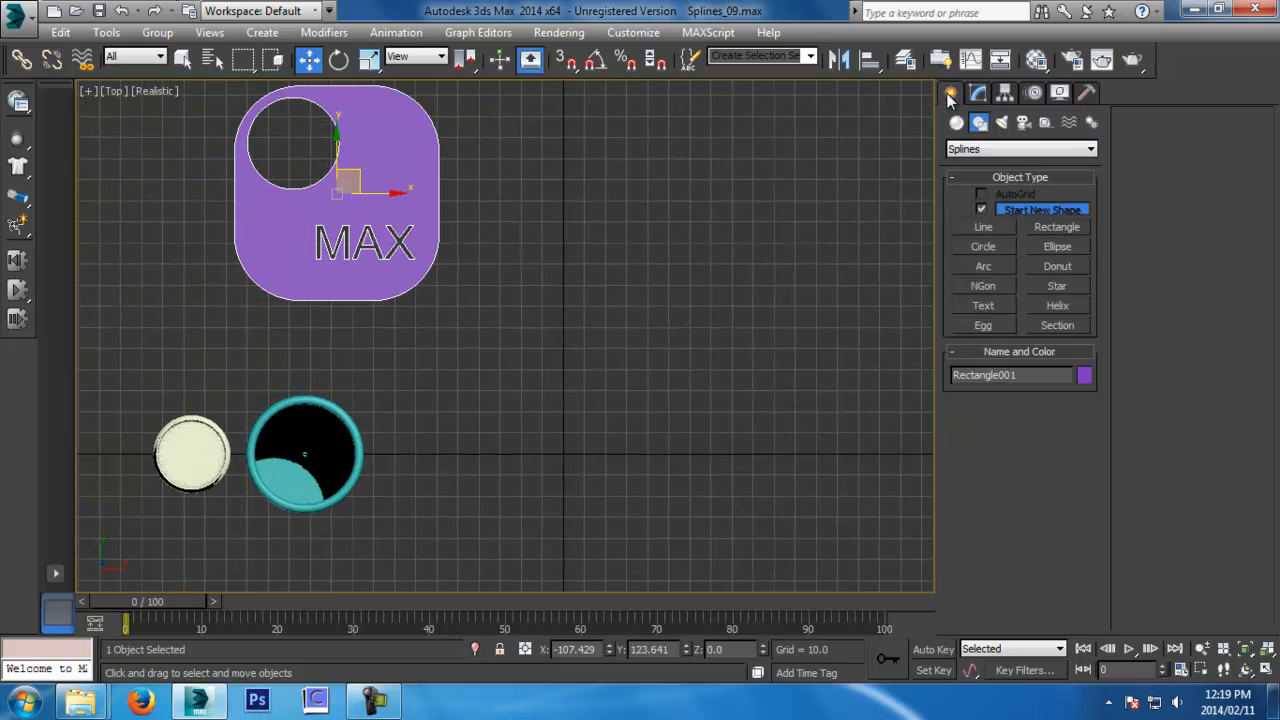
pyautogui.click(956, 122)
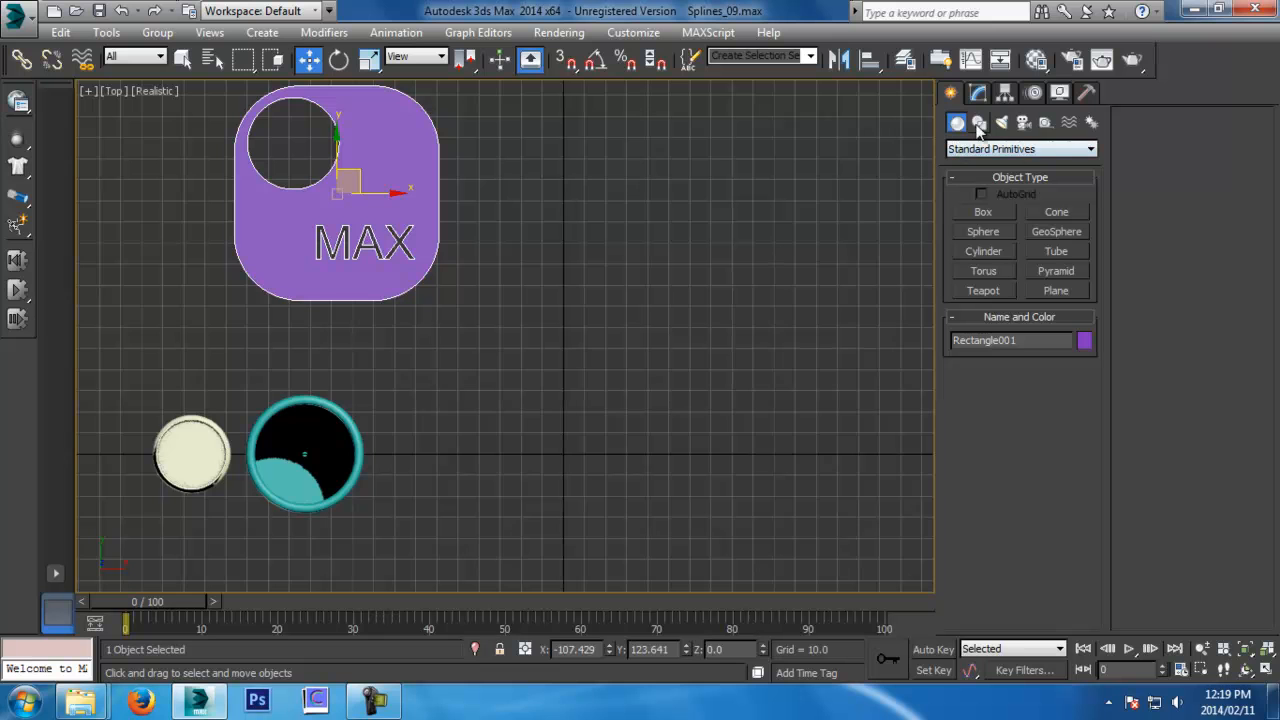
pyautogui.click(978, 122)
pyautogui.click(1057, 227)
pyautogui.moveTo(361, 314); pyautogui.dragTo(374, 289, button='middle')
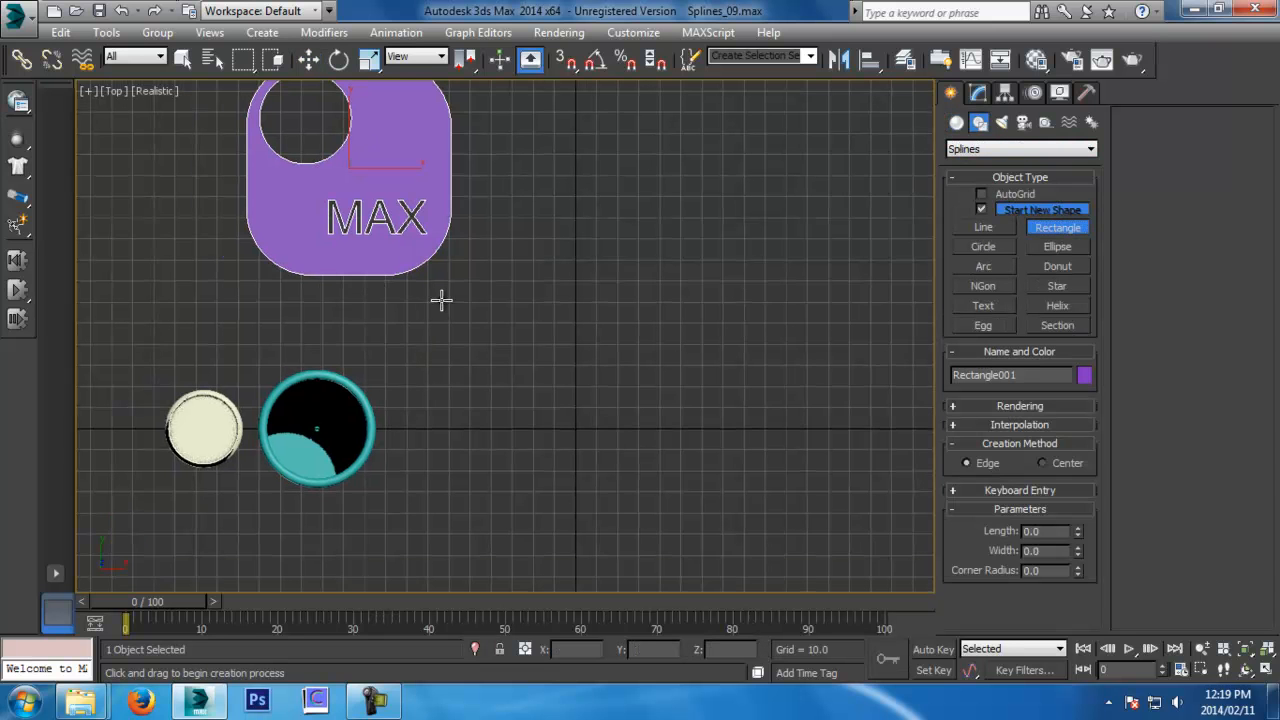
pyautogui.moveTo(448, 303); pyautogui.dragTo(680, 533)
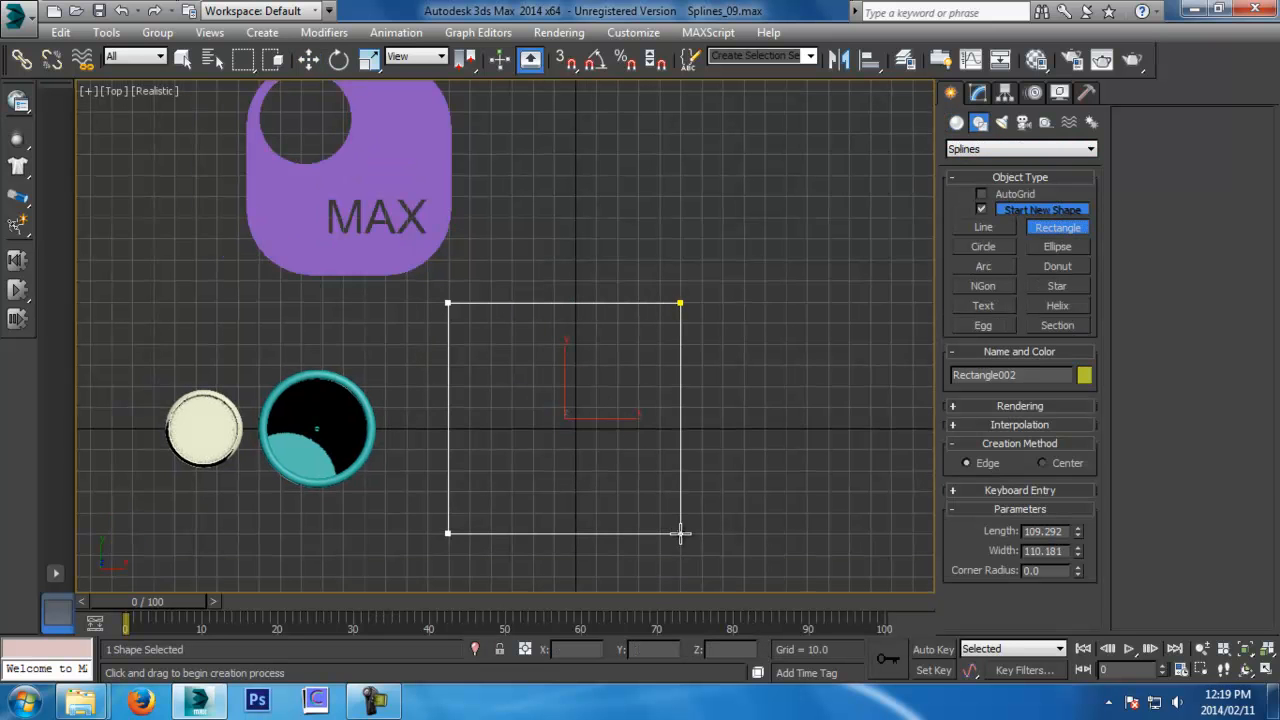
pyautogui.press('w')
pyautogui.click(980, 92)
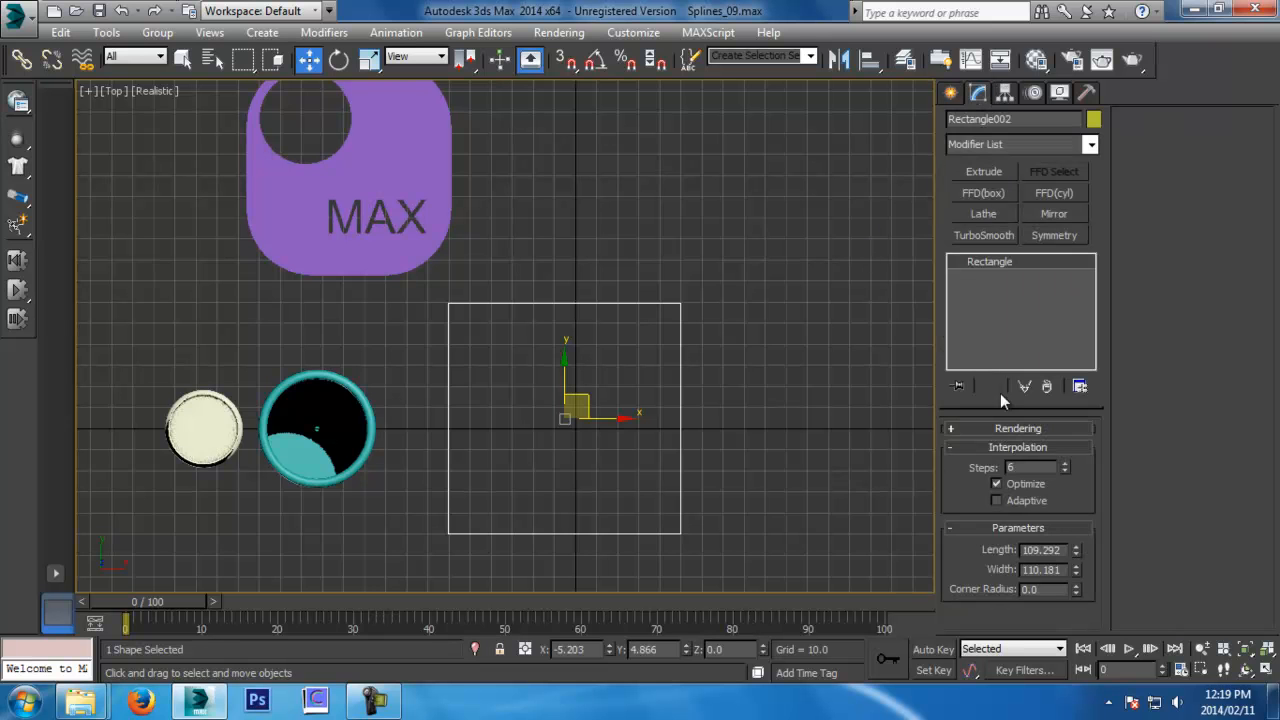
pyautogui.moveTo(1076, 589); pyautogui.dragTo(1076, 540)
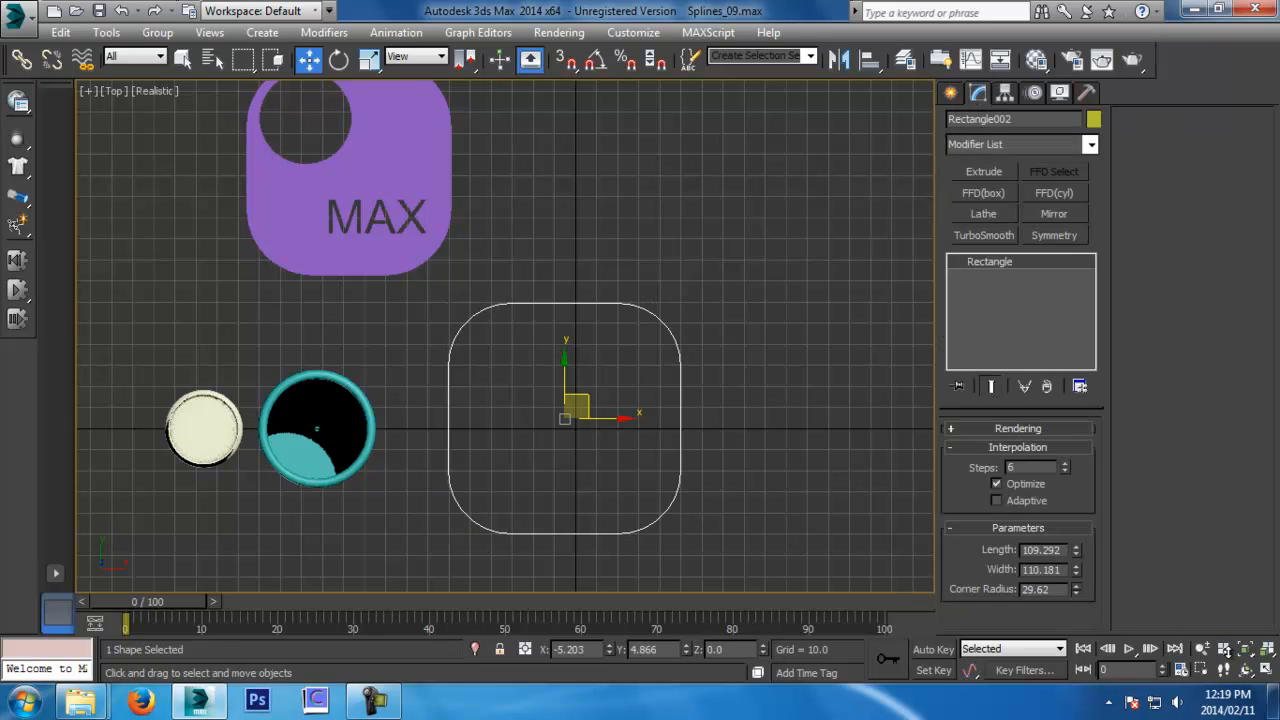
# Centre the rounded rectangle on the world origin at X 0, Y 0 in the perspective view
pyautogui.moveTo(716, 365); pyautogui.dragTo(700, 377, button='middle')
pyautogui.press('p')
pyautogui.press('z')
pyautogui.keyDown('alt'); pyautogui.moveTo(657, 421); pyautogui.dragTo(594, 263, button='middle'); pyautogui.keyUp('alt')
pyautogui.scroll(-4, 596, 275)
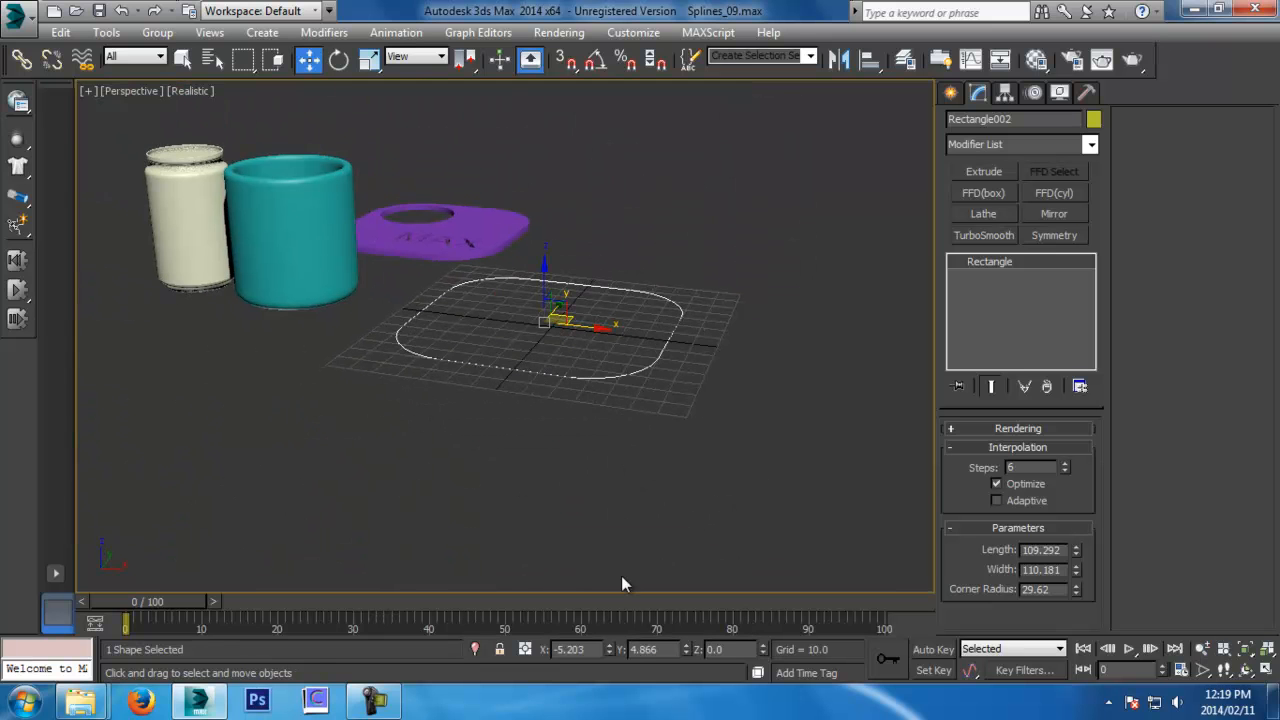
pyautogui.rightClick(609, 651)
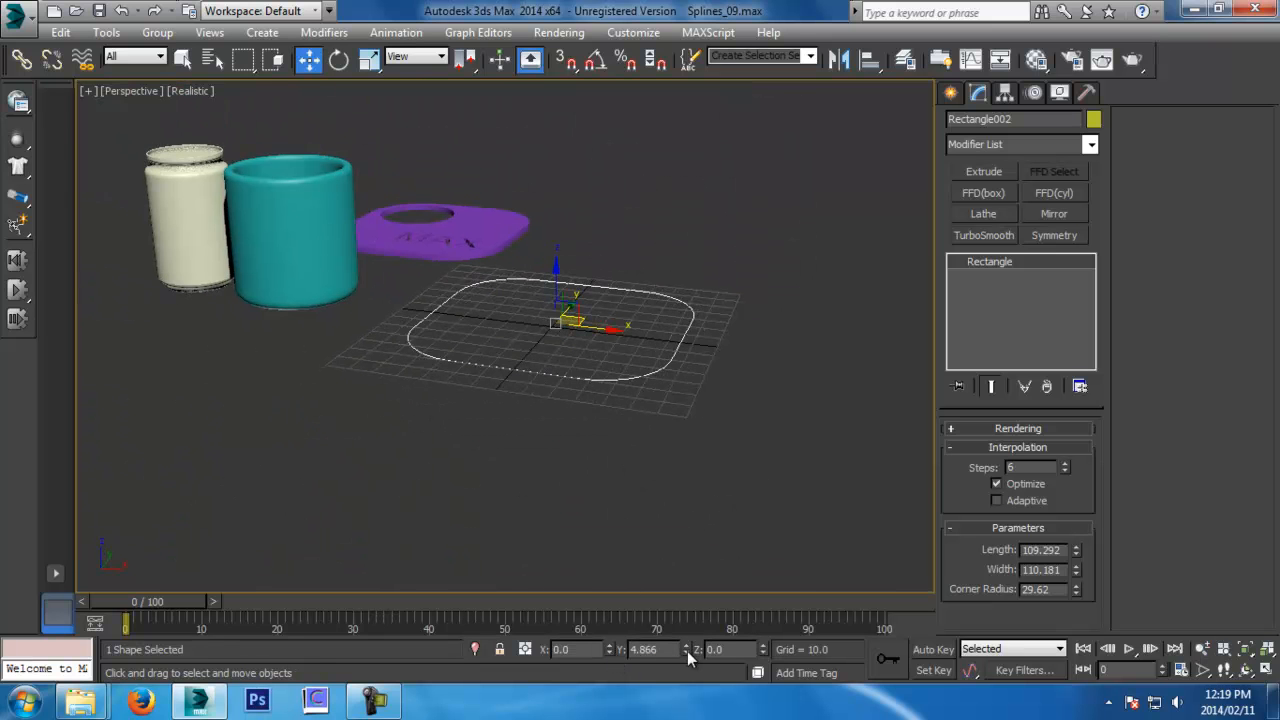
pyautogui.rightClick(686, 651)
pyautogui.keyDown('alt'); pyautogui.moveTo(649, 292); pyautogui.dragTo(777, 355, button='middle'); pyautogui.keyUp('alt')
# Extrude the rounded rectangle by an amount of 47.5 to form a solid block
pyautogui.click(984, 172)
pyautogui.keyDown('alt'); pyautogui.moveTo(744, 333); pyautogui.dragTo(760, 420, button='middle'); pyautogui.keyUp('alt')
pyautogui.moveTo(1073, 452); pyautogui.dragTo(1060, 362)
pyautogui.keyDown('alt'); pyautogui.moveTo(766, 366); pyautogui.dragTo(693, 485, button='middle'); pyautogui.keyUp('alt')
pyautogui.keyDown('alt'); pyautogui.moveTo(671, 366); pyautogui.dragTo(660, 298, button='middle'); pyautogui.keyUp('alt')
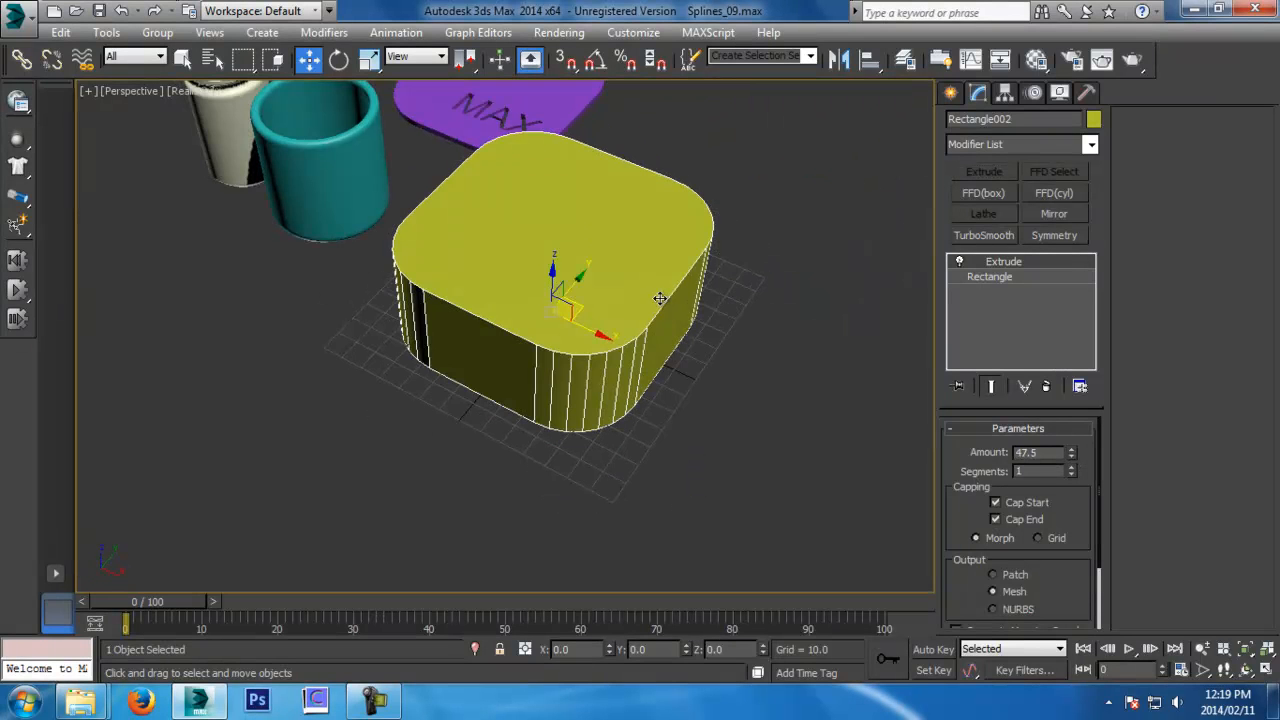
# Convert the extruded block to an Editable Poly
pyautogui.rightClick(660, 298)
pyautogui.click(598, 344)
pyautogui.rightClick(648, 352)
pyautogui.rightClick(695, 386)
pyautogui.moveTo(757, 516)
pyautogui.click(880, 531)
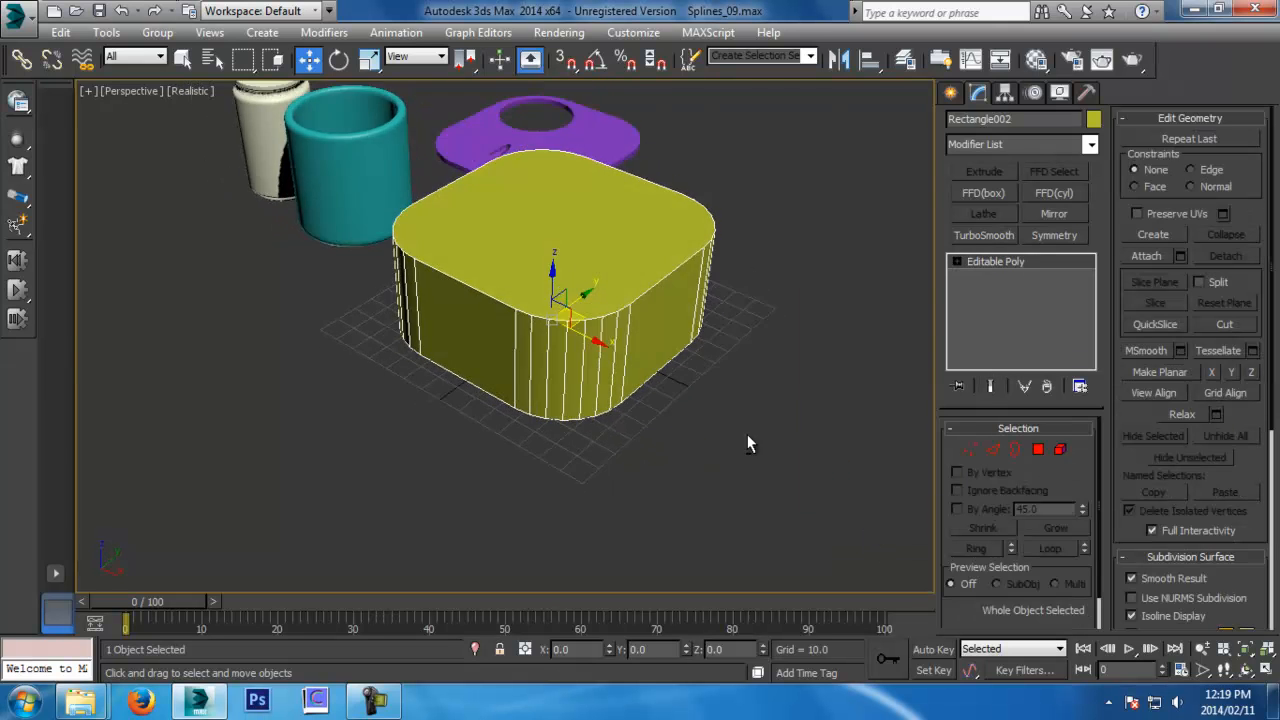
# Try raising one top vertex on the block's rounded corner, undo the move, and select another top vertex
pyautogui.scroll(2, 747, 444)
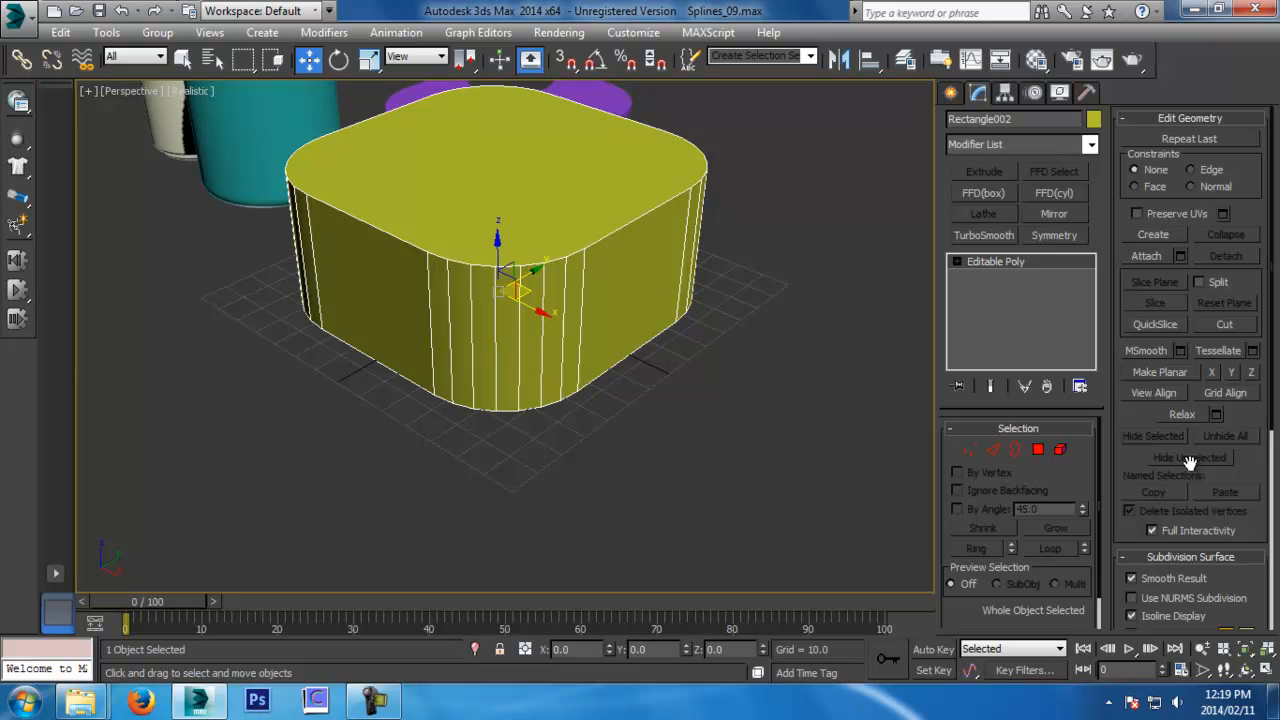
pyautogui.click(970, 450)
pyautogui.moveTo(627, 285); pyautogui.dragTo(627, 304, button='middle')
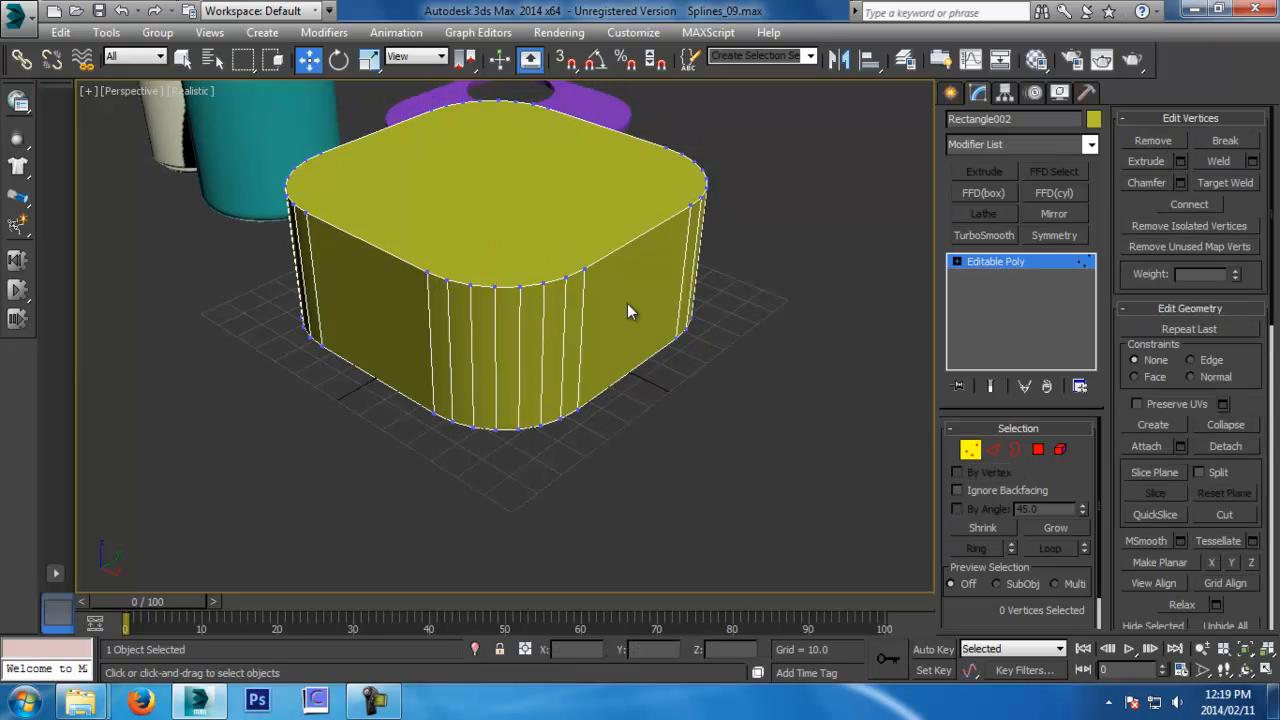
pyautogui.click(544, 285)
pyautogui.moveTo(545, 257); pyautogui.dragTo(544, 194)
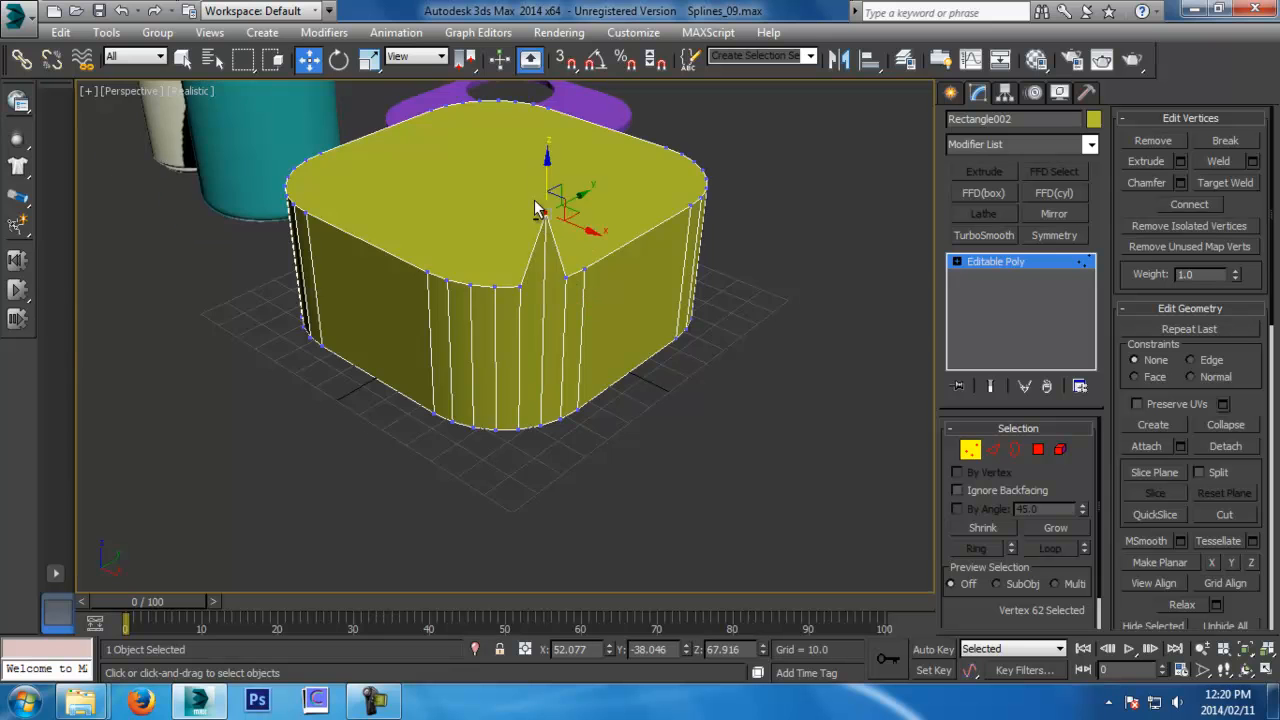
pyautogui.keyDown('alt'); pyautogui.moveTo(535, 202); pyautogui.dragTo(672, 206, button='middle'); pyautogui.keyUp('alt')
pyautogui.hotkey('ctrl', 'z')
pyautogui.click(456, 317)
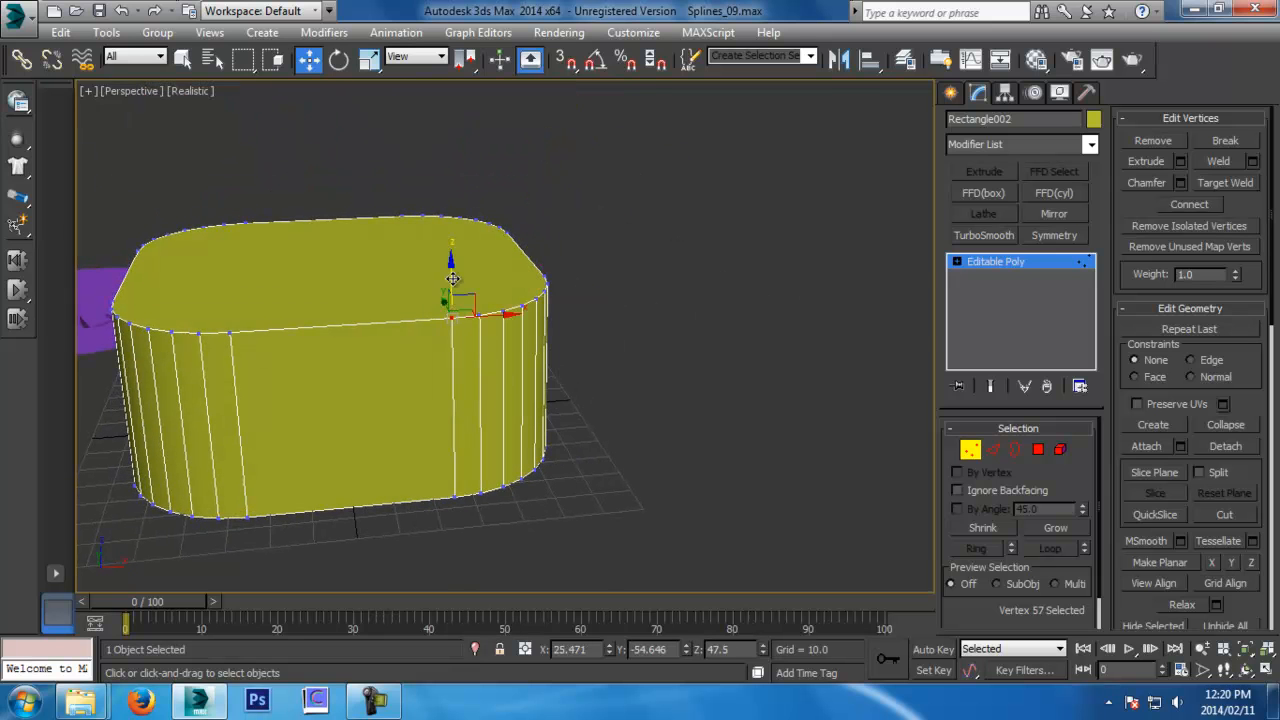
# Try moving the long top front edge of the block at edge level, and undo the move
pyautogui.click(993, 452)
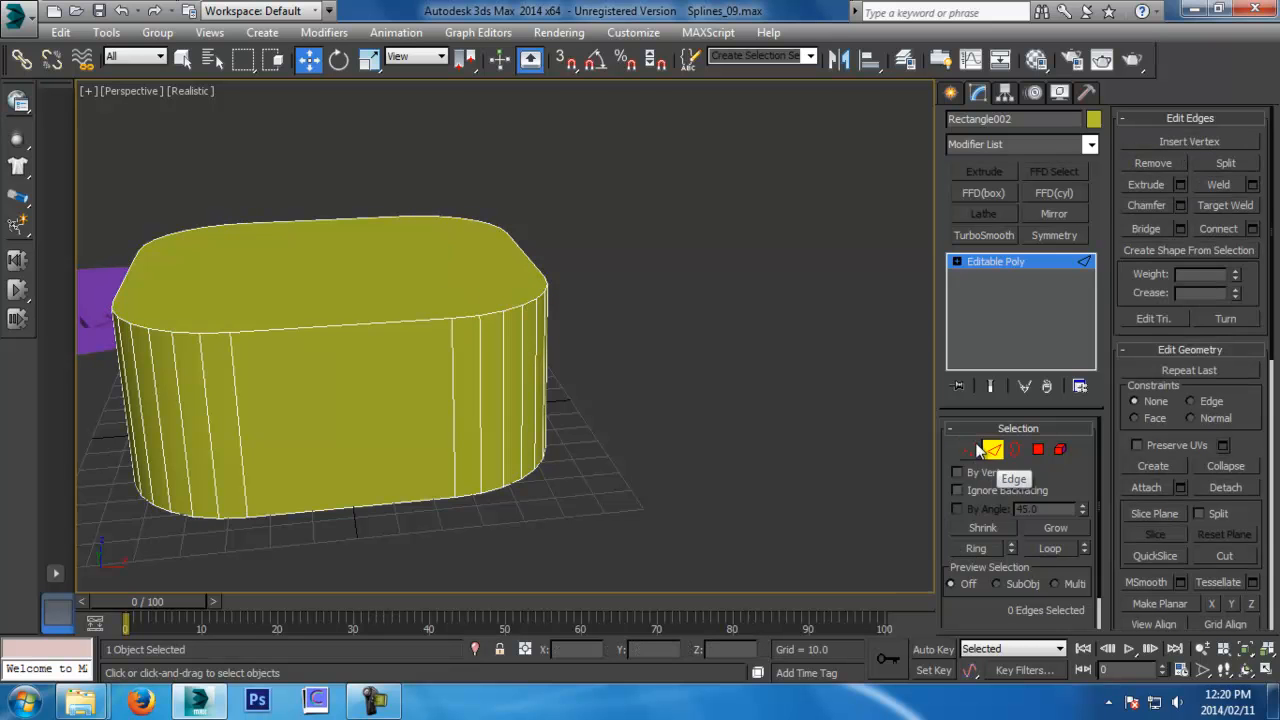
pyautogui.click(995, 456)
pyautogui.click(996, 452)
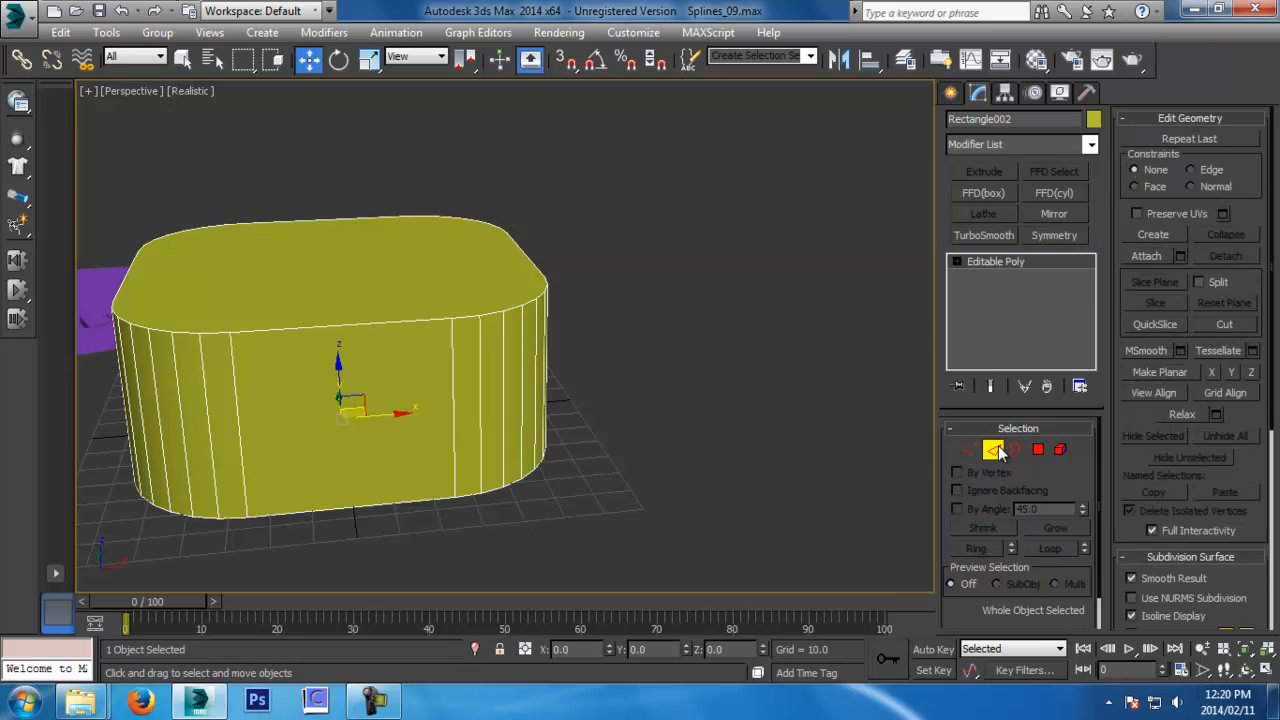
pyautogui.click(408, 324)
pyautogui.moveTo(408, 324); pyautogui.dragTo(574, 438)
pyautogui.keyDown('alt'); pyautogui.moveTo(574, 438); pyautogui.dragTo(462, 447, button='middle'); pyautogui.keyUp('alt')
pyautogui.keyDown('alt'); pyautogui.moveTo(462, 438); pyautogui.dragTo(545, 434); pyautogui.keyUp('alt')
pyautogui.hotkey('ctrl', 'z')
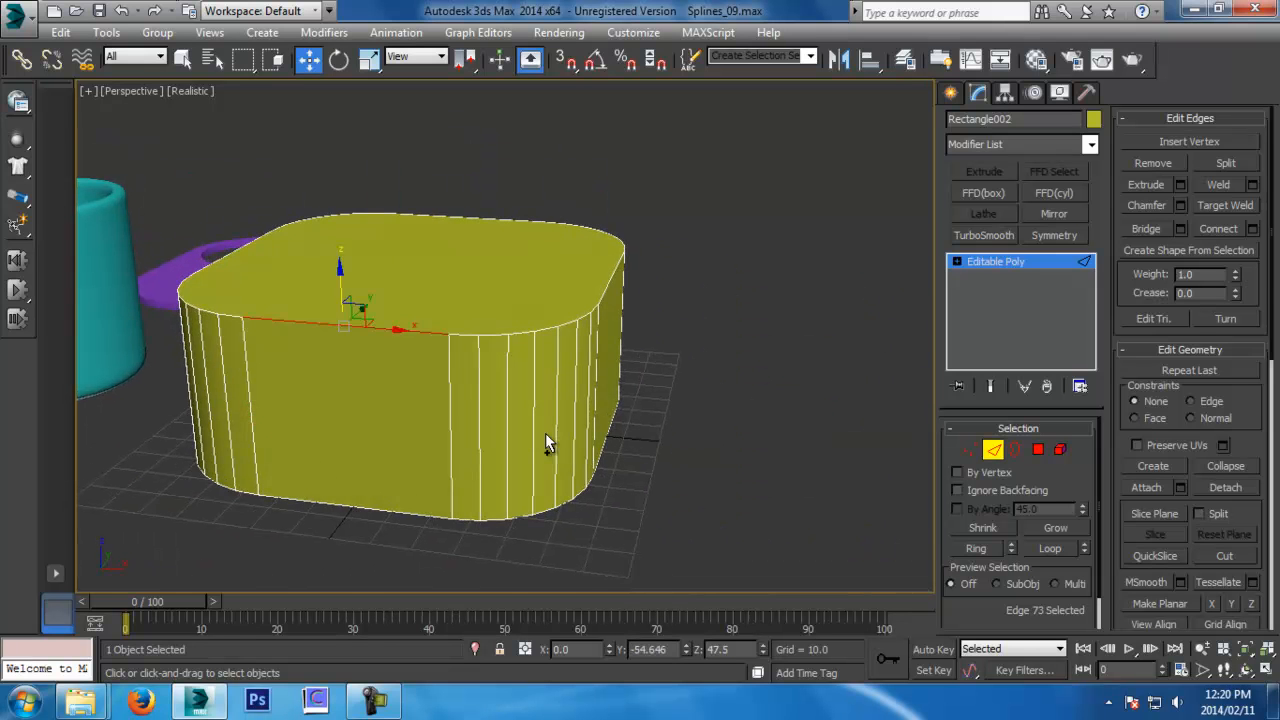
# Select the block's top face, a side face and a narrow corner face in turn at polygon level
pyautogui.click(1033, 450)
pyautogui.click(536, 254)
pyautogui.keyDown('alt'); pyautogui.moveTo(601, 314); pyautogui.dragTo(509, 338, button='middle'); pyautogui.keyUp('alt')
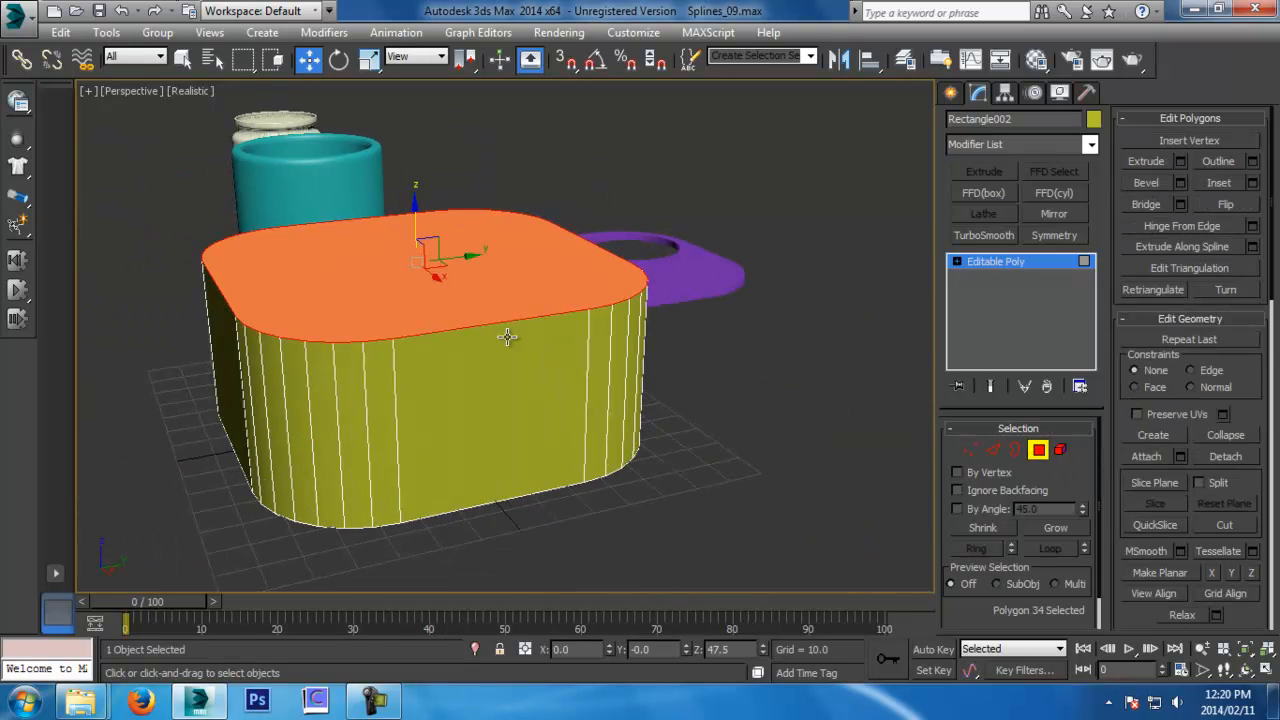
pyautogui.click(530, 407)
pyautogui.scroll(1, 549, 421)
pyautogui.keyDown('alt'); pyautogui.moveTo(530, 407); pyautogui.dragTo(773, 248, button='middle'); pyautogui.keyUp('alt')
pyautogui.click(688, 304)
pyautogui.click(642, 312)
pyautogui.moveTo(657, 243); pyautogui.dragTo(627, 306, button='middle')
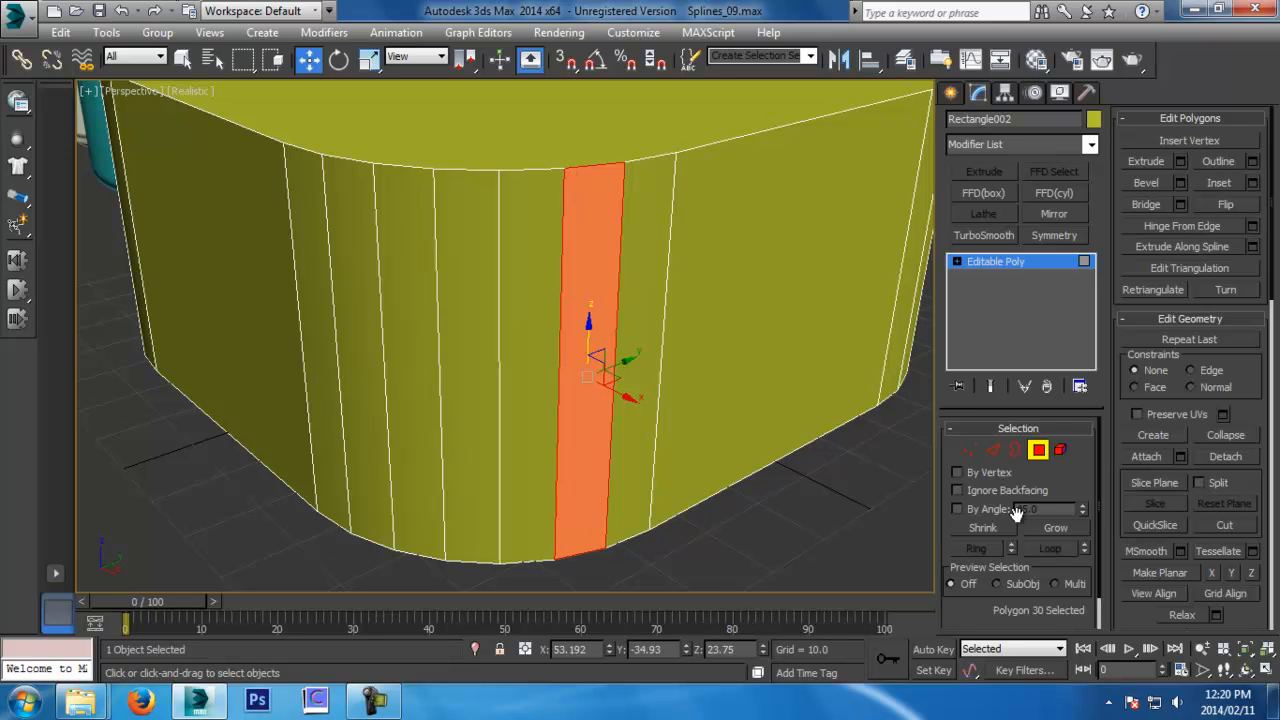
# Connect the diagonally opposite top and bottom vertices of a narrow corner polygon with an edge
pyautogui.click(970, 450)
pyautogui.click(563, 168)
pyautogui.keyDown('ctrl'); pyautogui.click(605, 548); pyautogui.keyUp('ctrl')
pyautogui.click(1189, 204)
pyautogui.keyDown('alt'); pyautogui.moveTo(680, 300); pyautogui.dragTo(616, 289, button='middle'); pyautogui.keyUp('alt')
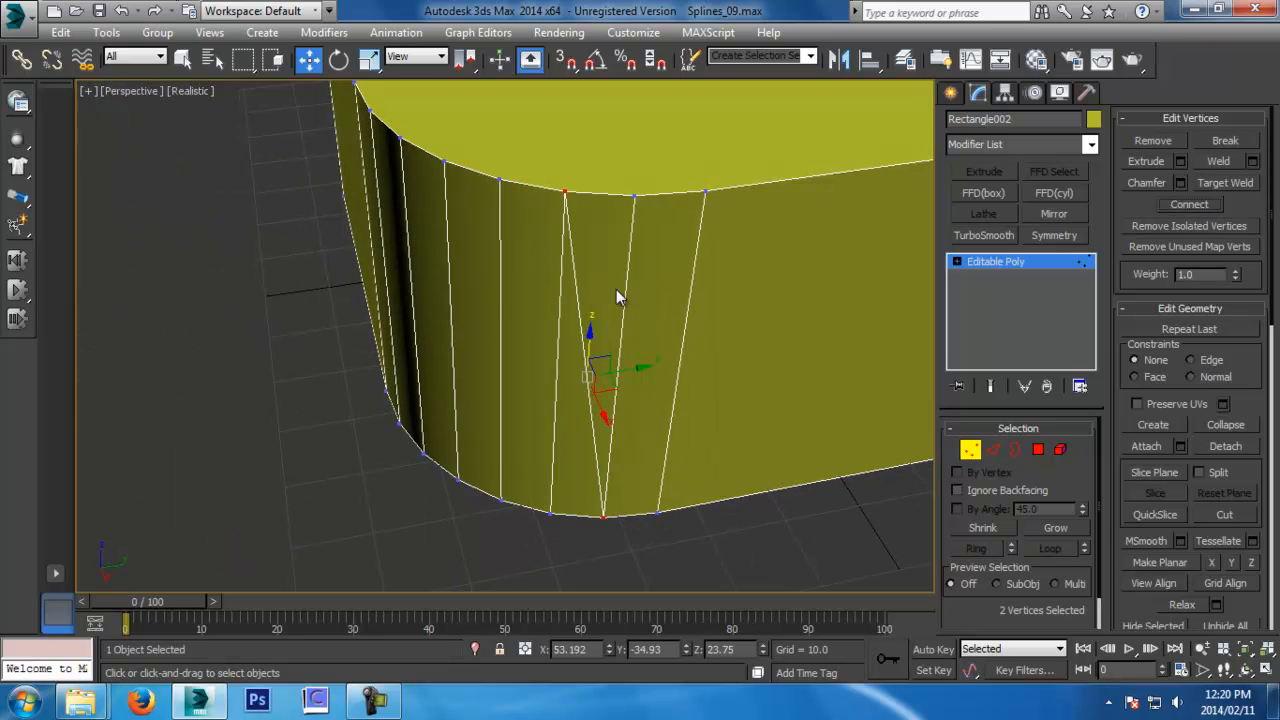
pyautogui.keyDown('alt'); pyautogui.moveTo(616, 289); pyautogui.dragTo(574, 324, button='middle'); pyautogui.keyUp('alt')
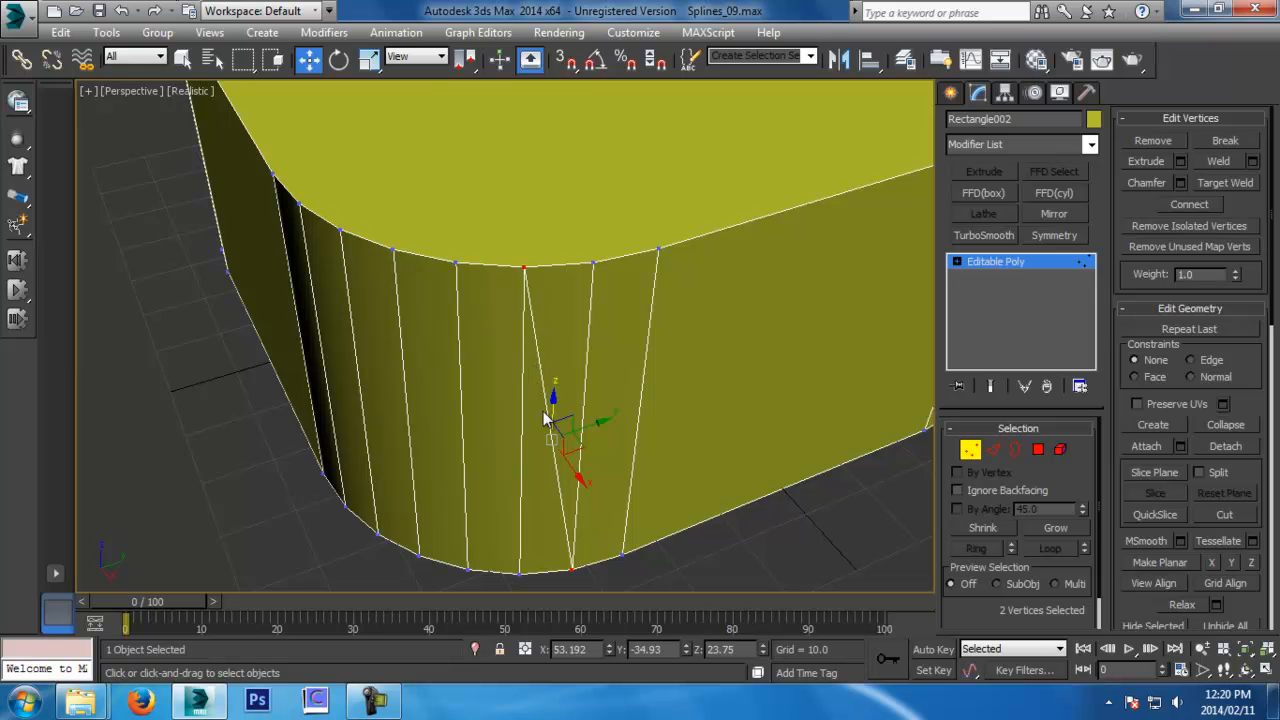
pyautogui.keyDown('alt'); pyautogui.moveTo(547, 418); pyautogui.dragTo(554, 366, button='middle'); pyautogui.keyUp('alt')
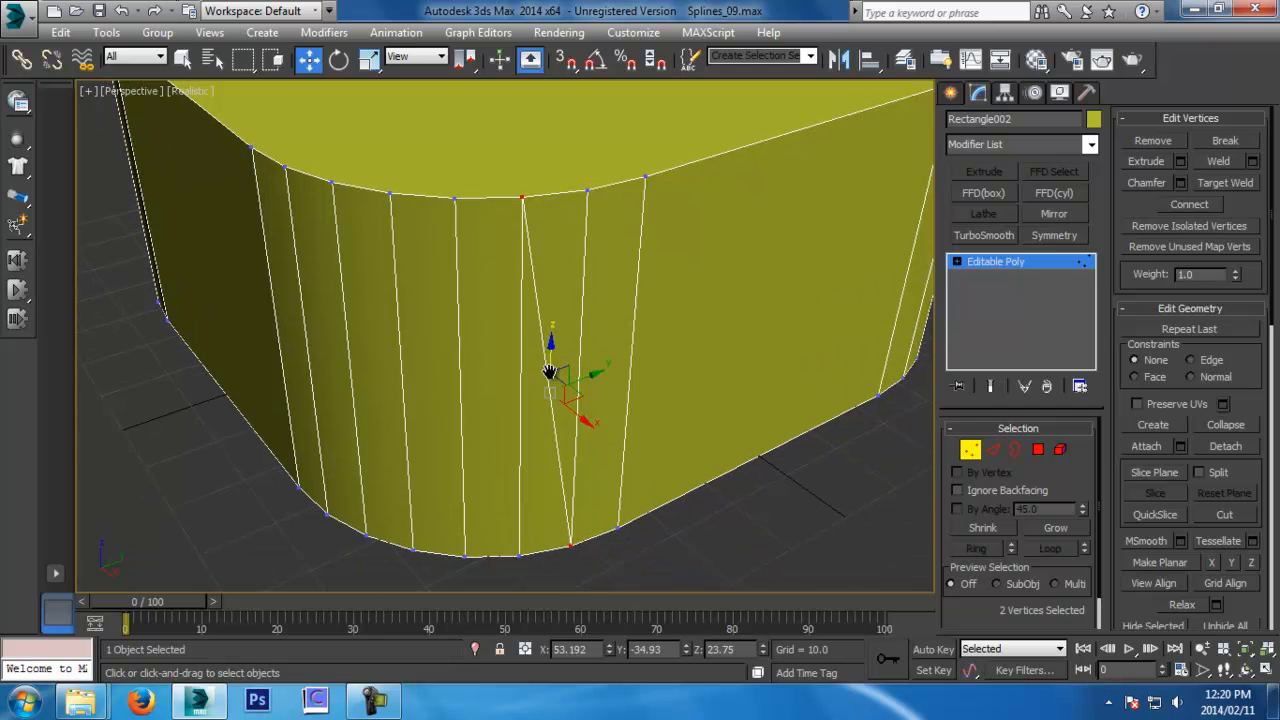
# Select the diagonal corner edge, try deleting it, and undo the recent edits to restore the block
pyautogui.click(992, 449)
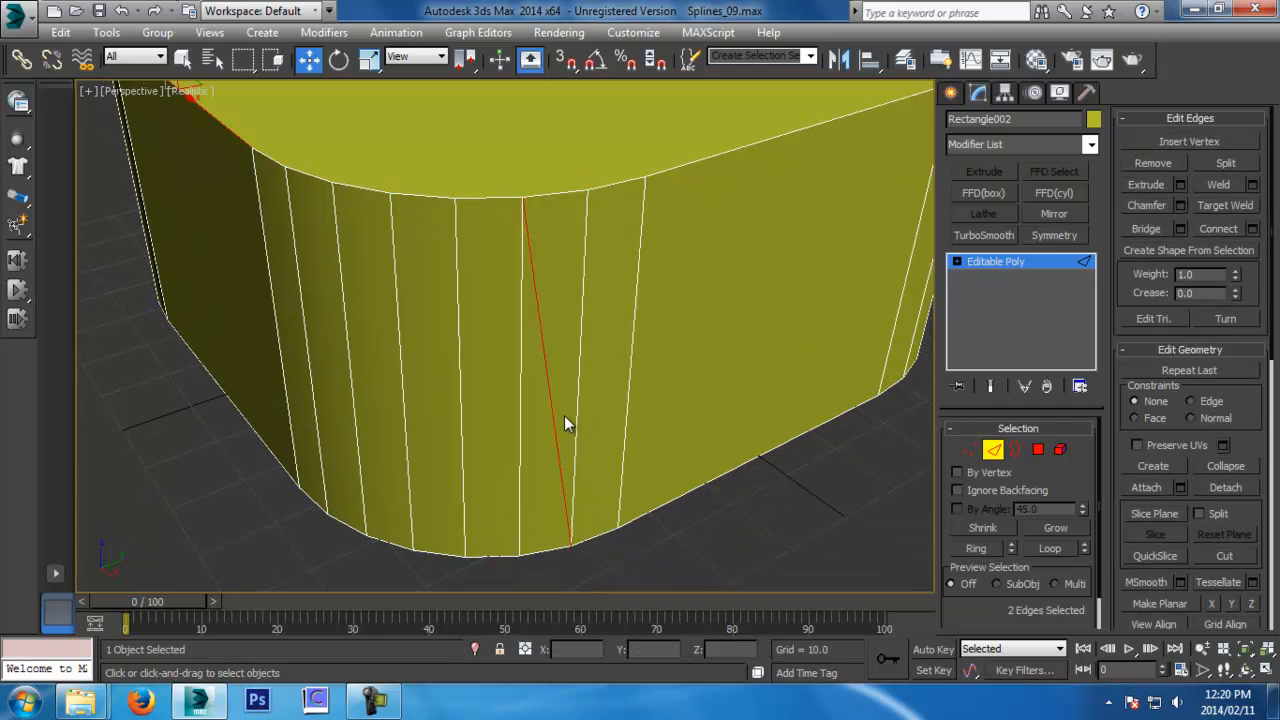
pyautogui.press('Delete')
pyautogui.hotkey('ctrl', 'z')
pyautogui.click(620, 339)
pyautogui.scroll(-5, 620, 339)
pyautogui.keyDown('alt'); pyautogui.moveTo(610, 395); pyautogui.dragTo(584, 333, button='middle'); pyautogui.keyUp('alt')
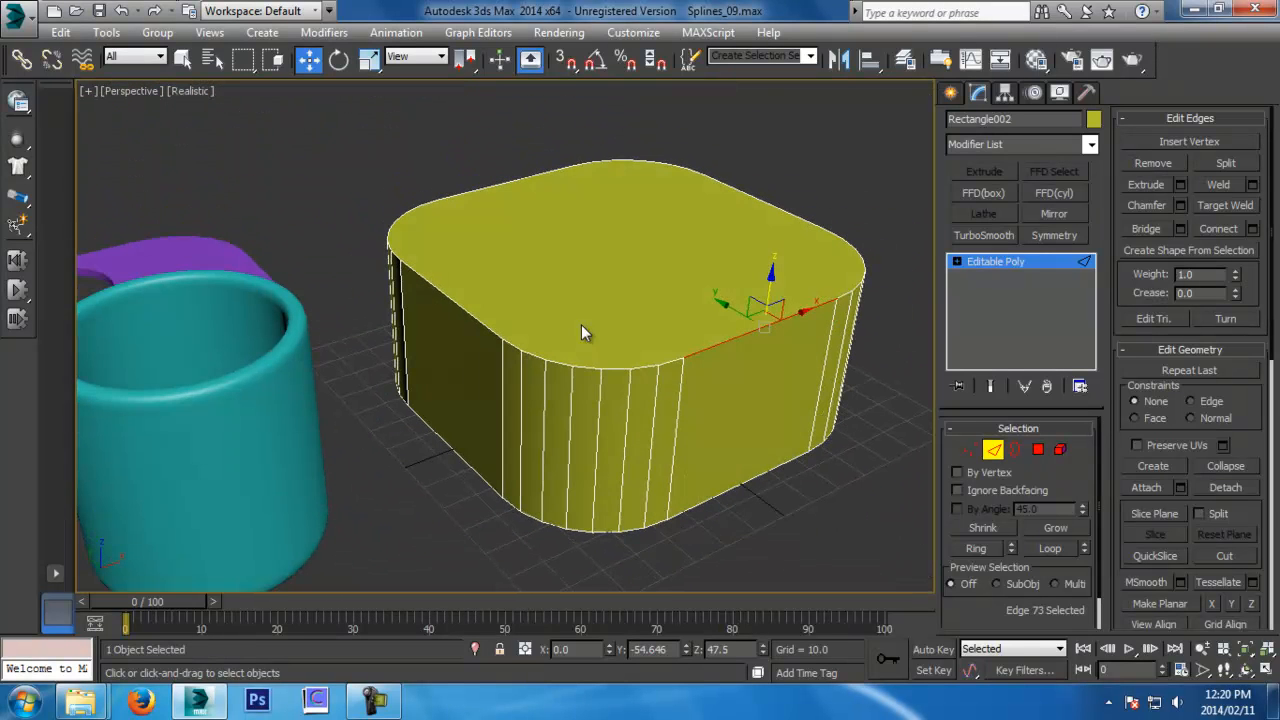
pyautogui.keyDown('alt'); pyautogui.moveTo(686, 417); pyautogui.dragTo(661, 436, button='middle'); pyautogui.keyUp('alt')
pyautogui.keyDown('alt'); pyautogui.moveTo(511, 284); pyautogui.dragTo(724, 315, button='middle'); pyautogui.keyUp('alt')
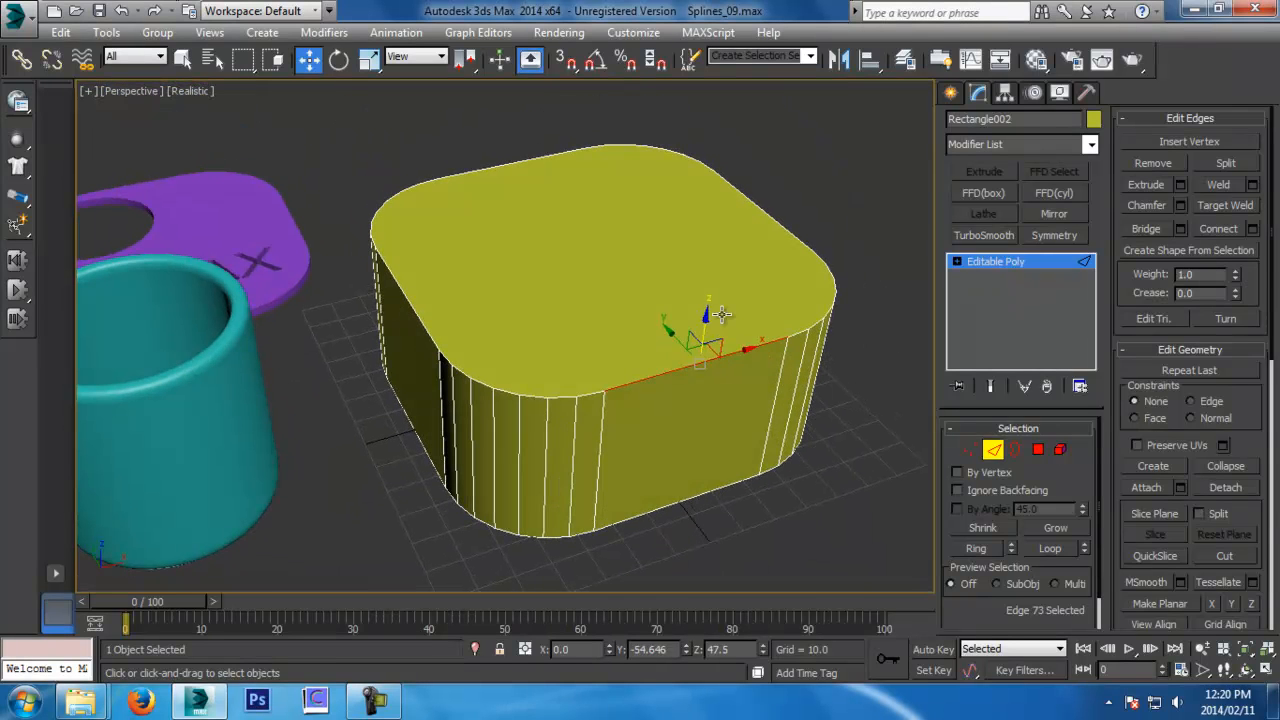
# Return the block to whole-object level and save the scene as Splines_10
pyautogui.click(996, 457)
pyautogui.moveTo(786, 441); pyautogui.dragTo(761, 453, button='middle')
pyautogui.click(835, 455)
pyautogui.click(675, 410)
pyautogui.hotkey('ctrl', 's')
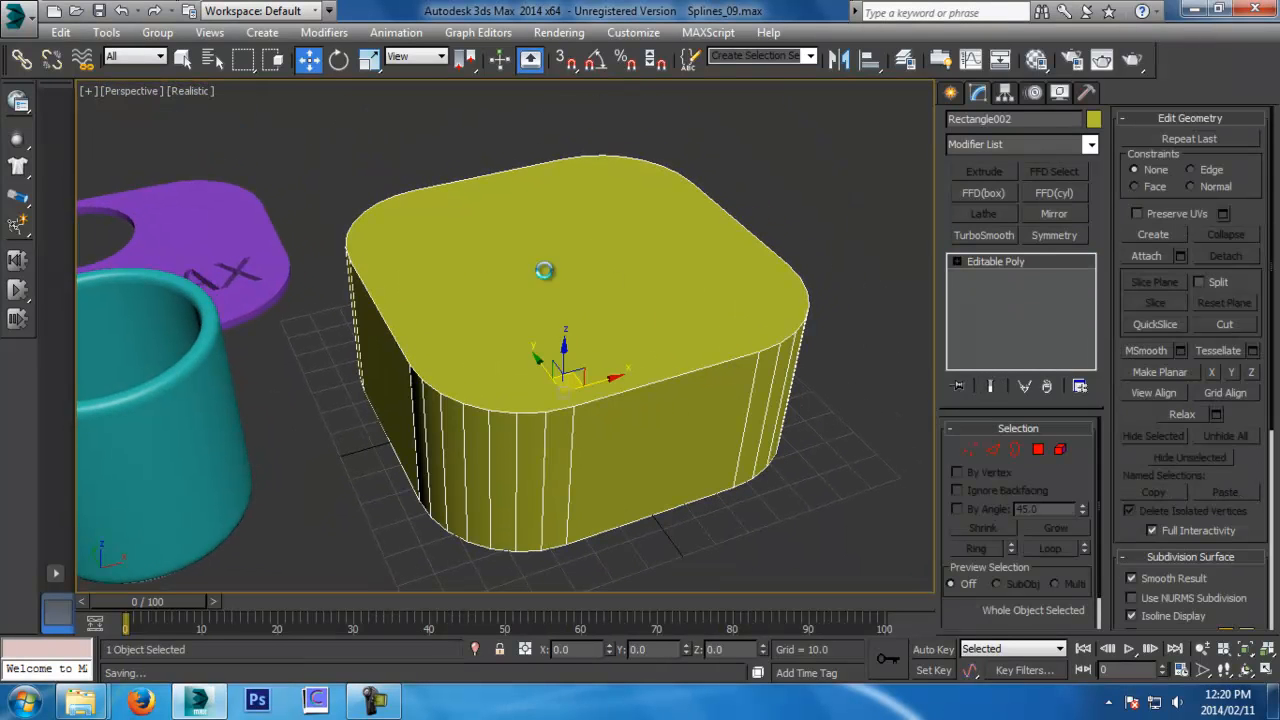
# Create a standard cylinder taller than the block at its centre, working in the top view
pyautogui.press('t')
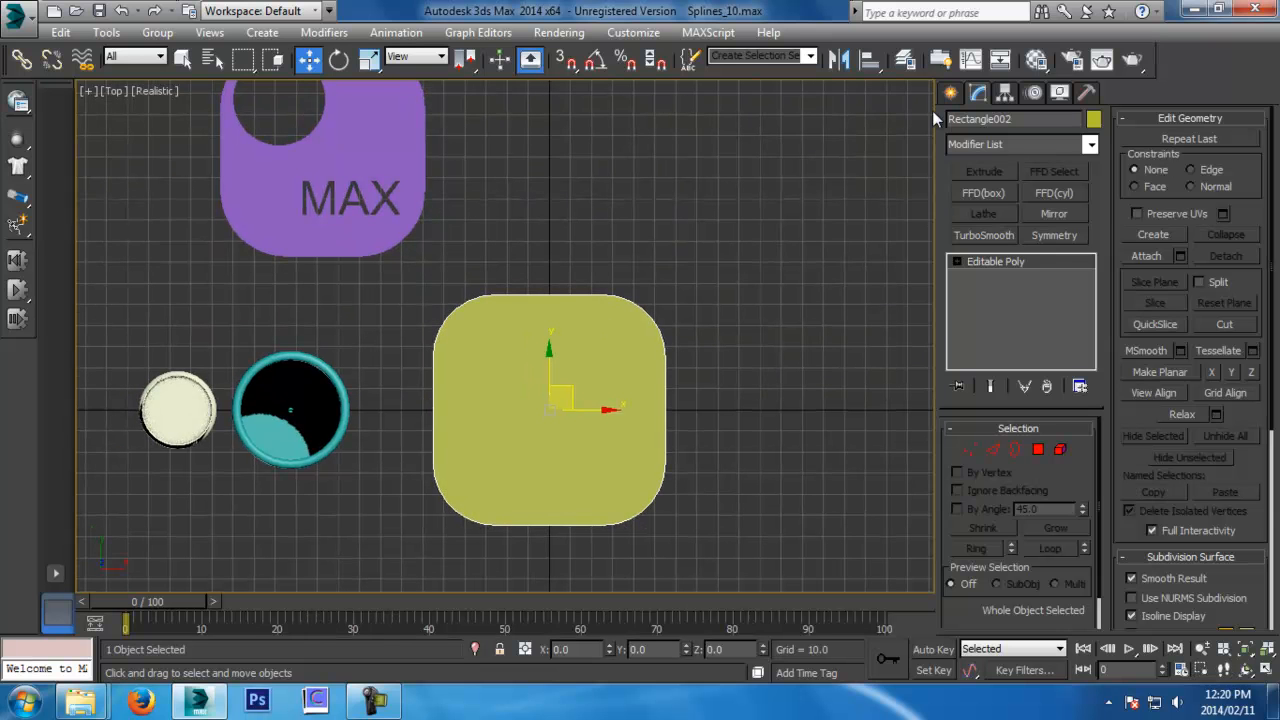
pyautogui.click(951, 93)
pyautogui.click(957, 122)
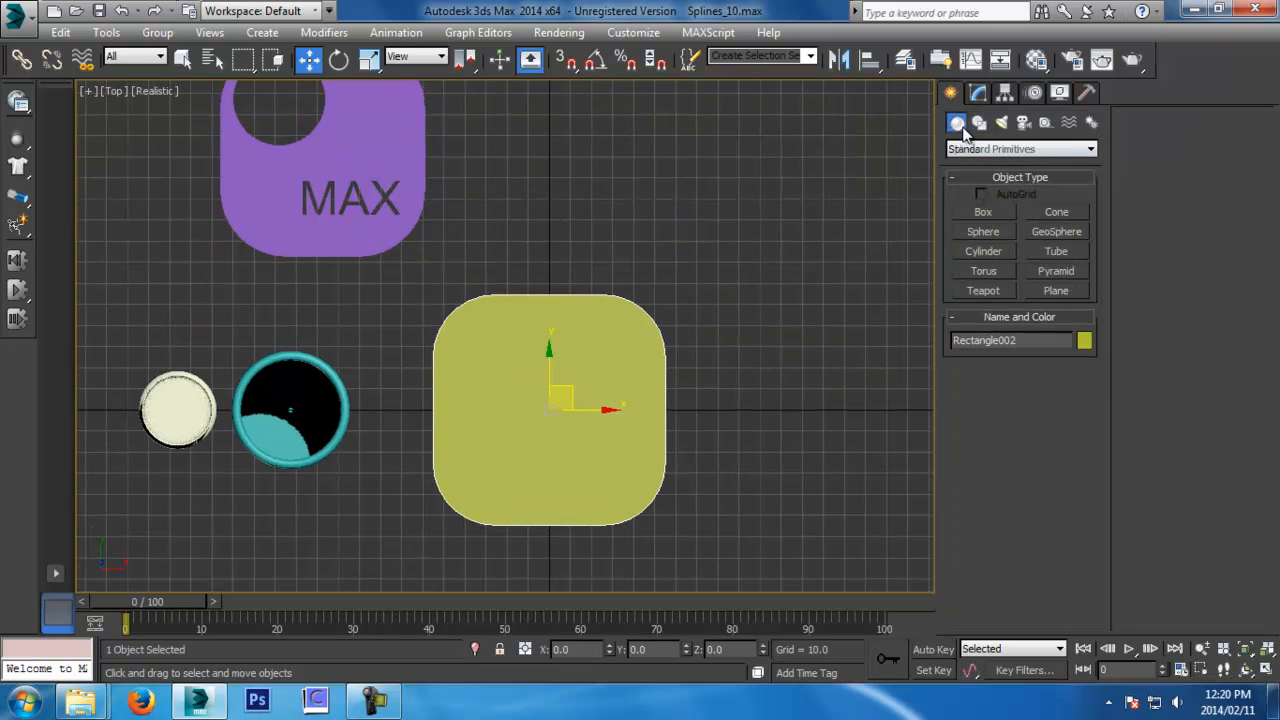
pyautogui.click(984, 251)
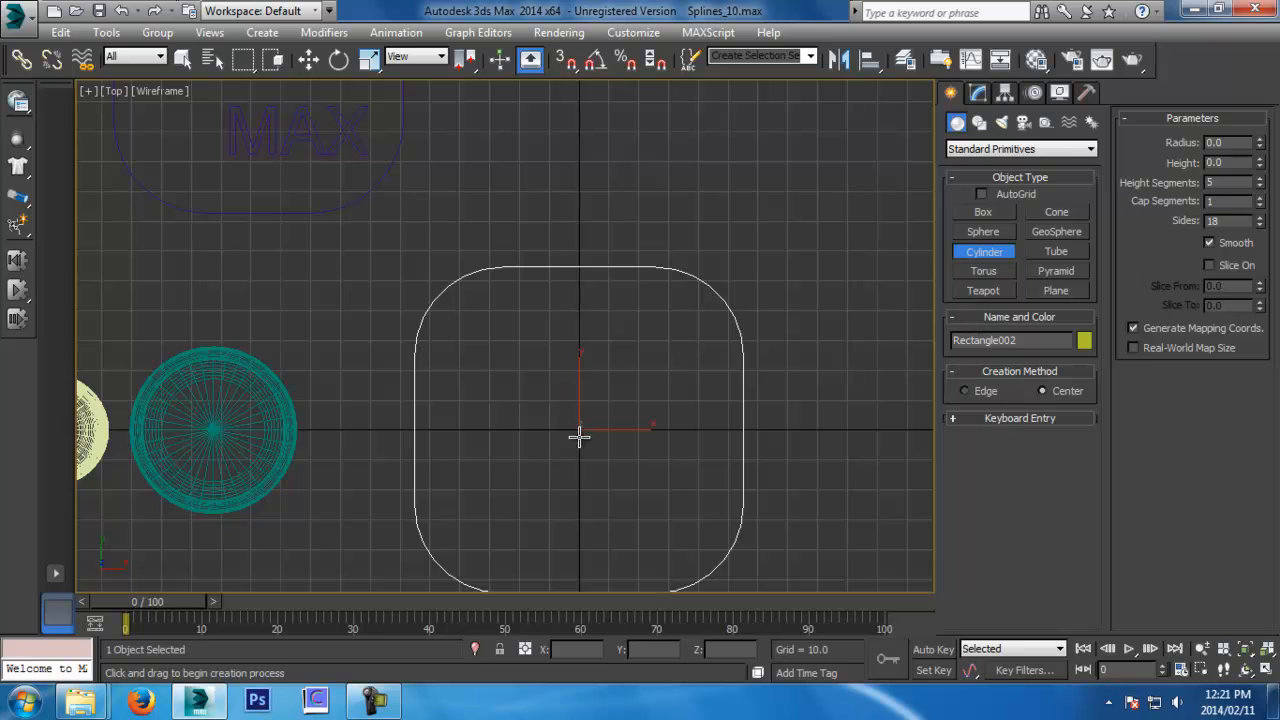
pyautogui.moveTo(579, 428); pyautogui.dragTo(634, 506)
pyautogui.click(640, 162)
pyautogui.rightClick(640, 162)
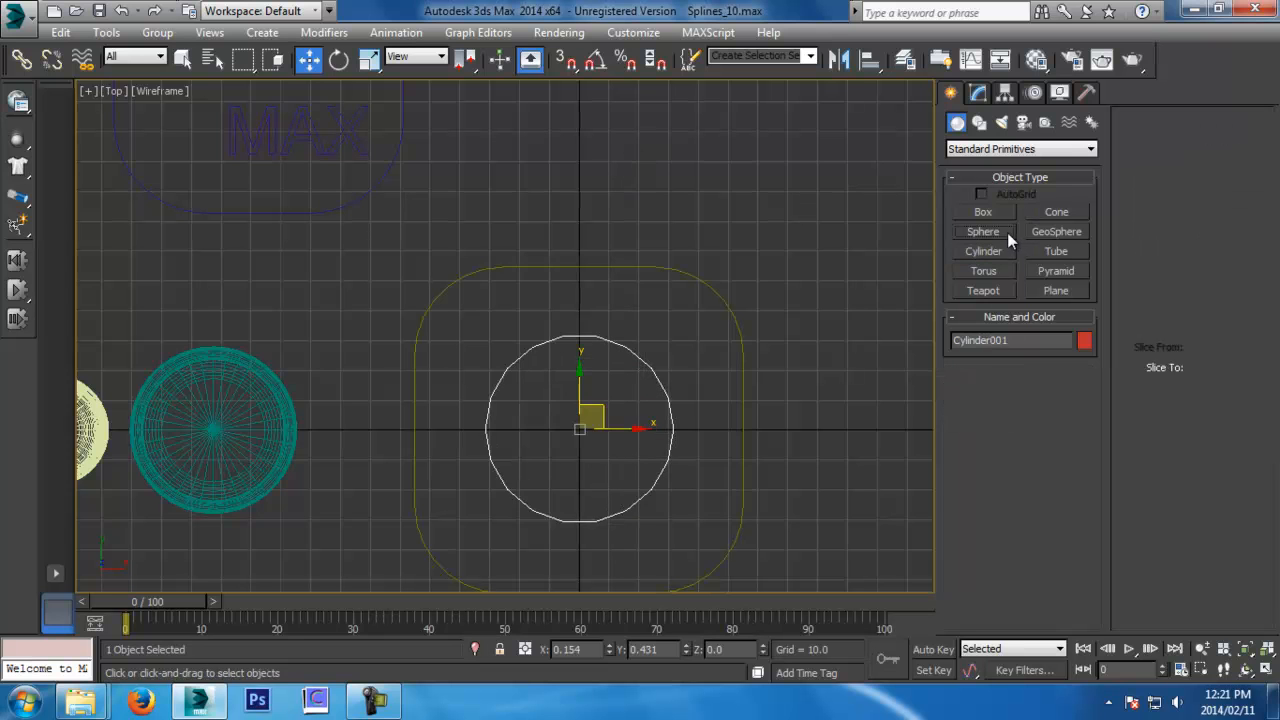
# Create a sphere with a radius of about 39.6 overlapping the block's far corner
pyautogui.click(1005, 231)
pyautogui.moveTo(705, 284); pyautogui.dragTo(812, 318)
pyautogui.press('p')
pyautogui.press('z')
pyautogui.scroll(-6, 760, 368)
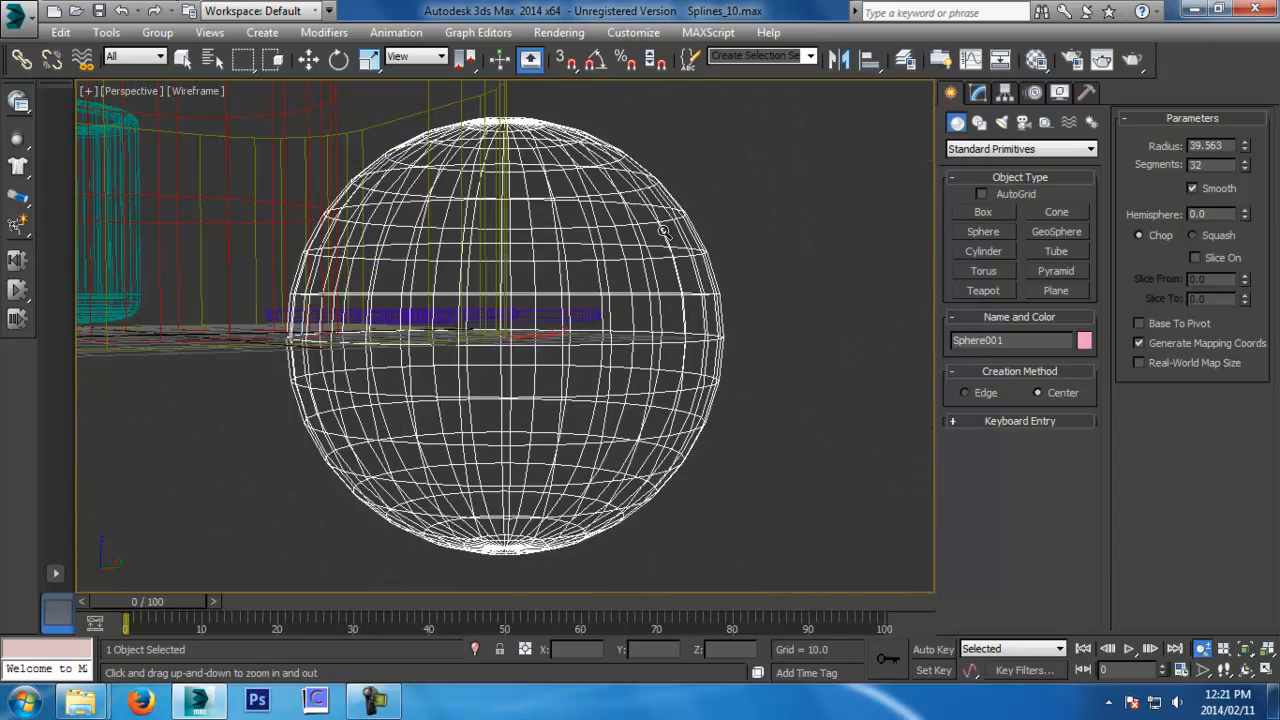
# Switch the perspective view to shaded display and raise the sphere to about Z 59.5
pyautogui.press('F3')
pyautogui.press('w')
pyautogui.moveTo(634, 367); pyautogui.dragTo(633, 232)
pyautogui.keyDown('alt'); pyautogui.moveTo(633, 232); pyautogui.dragTo(682, 284, button='middle'); pyautogui.keyUp('alt')
# Lower the red cylinder until it passes through the block's underside, and reselect the sphere
pyautogui.click(469, 286)
pyautogui.keyDown('alt'); pyautogui.moveTo(536, 360); pyautogui.dragTo(479, 404, button='middle'); pyautogui.keyUp('alt')
pyautogui.moveTo(479, 404); pyautogui.dragTo(479, 451)
pyautogui.keyDown('alt'); pyautogui.moveTo(479, 451); pyautogui.dragTo(530, 375, button='middle'); pyautogui.keyUp('alt')
pyautogui.moveTo(477, 449); pyautogui.dragTo(475, 463)
pyautogui.keyDown('alt'); pyautogui.moveTo(489, 432); pyautogui.dragTo(520, 460, button='middle'); pyautogui.keyUp('alt')
pyautogui.click(650, 350)
pyautogui.keyDown('alt'); pyautogui.moveTo(650, 350); pyautogui.dragTo(697, 390, button='middle'); pyautogui.keyUp('alt')
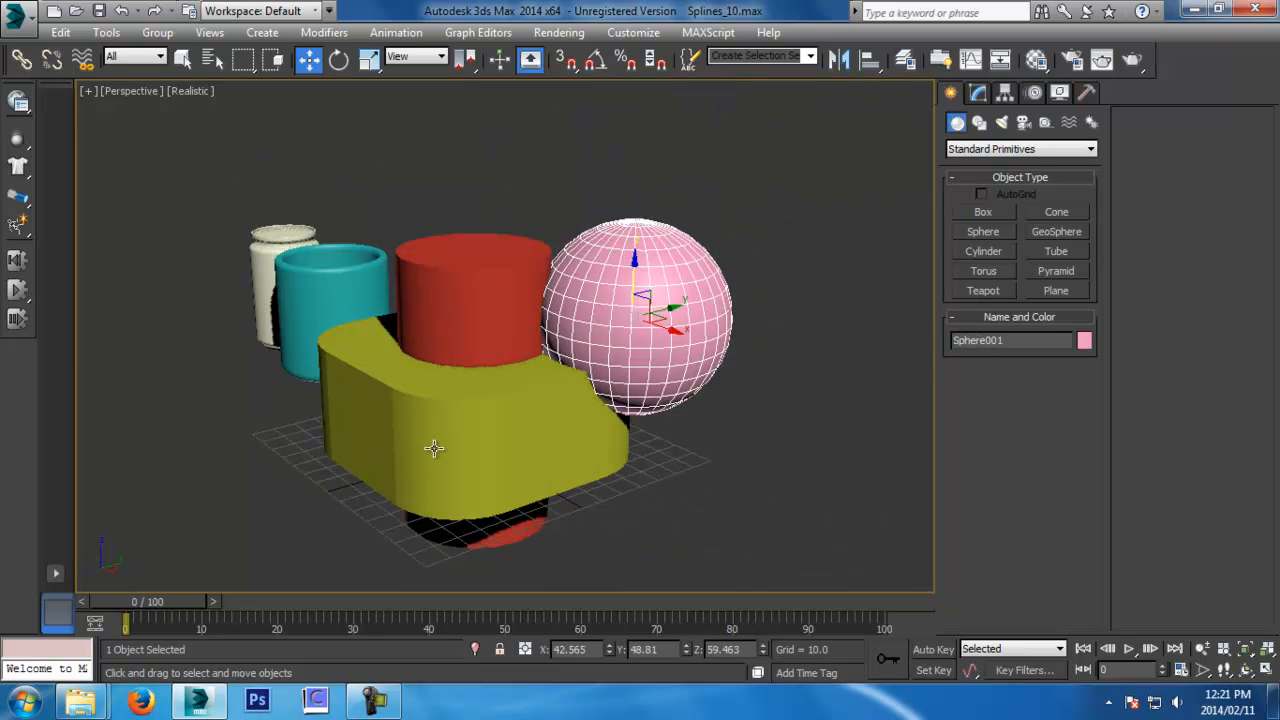
# Turn the yellow block into a ProBoolean compound object using the Subtraction operation
pyautogui.click(430, 443)
pyautogui.keyDown('alt'); pyautogui.moveTo(430, 443); pyautogui.dragTo(529, 470, button='middle'); pyautogui.keyUp('alt')
pyautogui.click(978, 92)
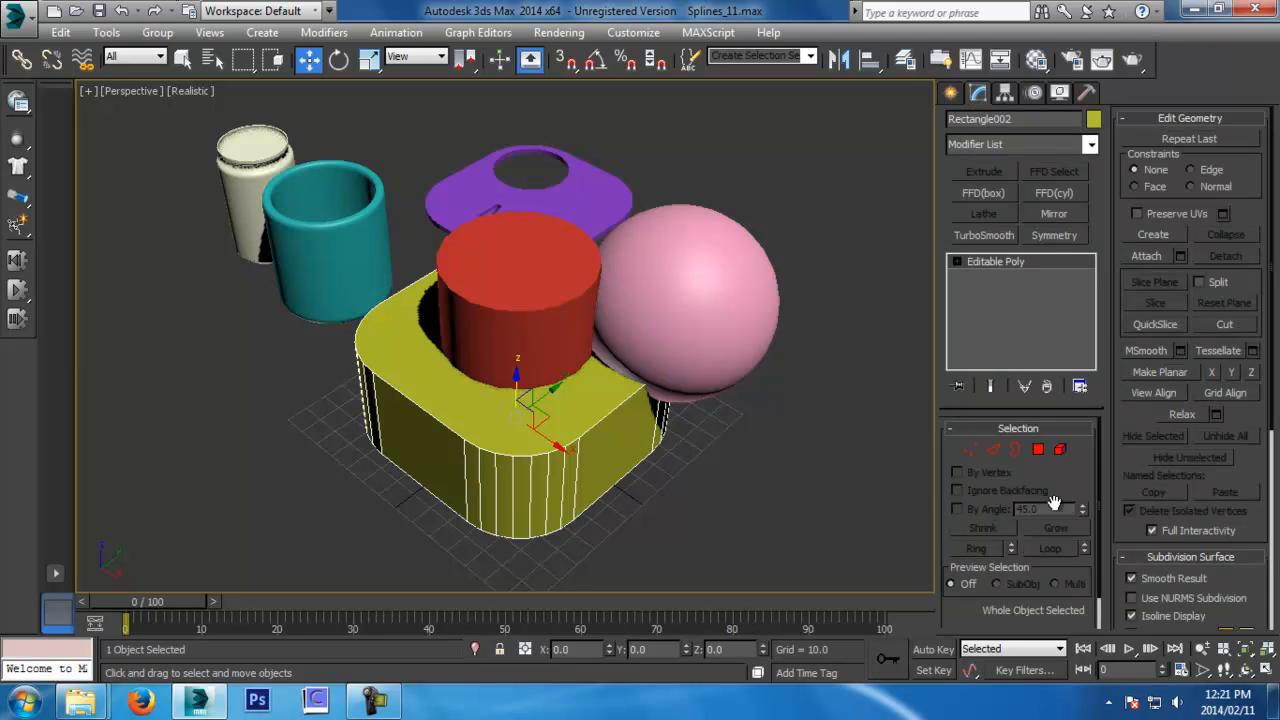
pyautogui.moveTo(1031, 620); pyautogui.dragTo(1019, 584)
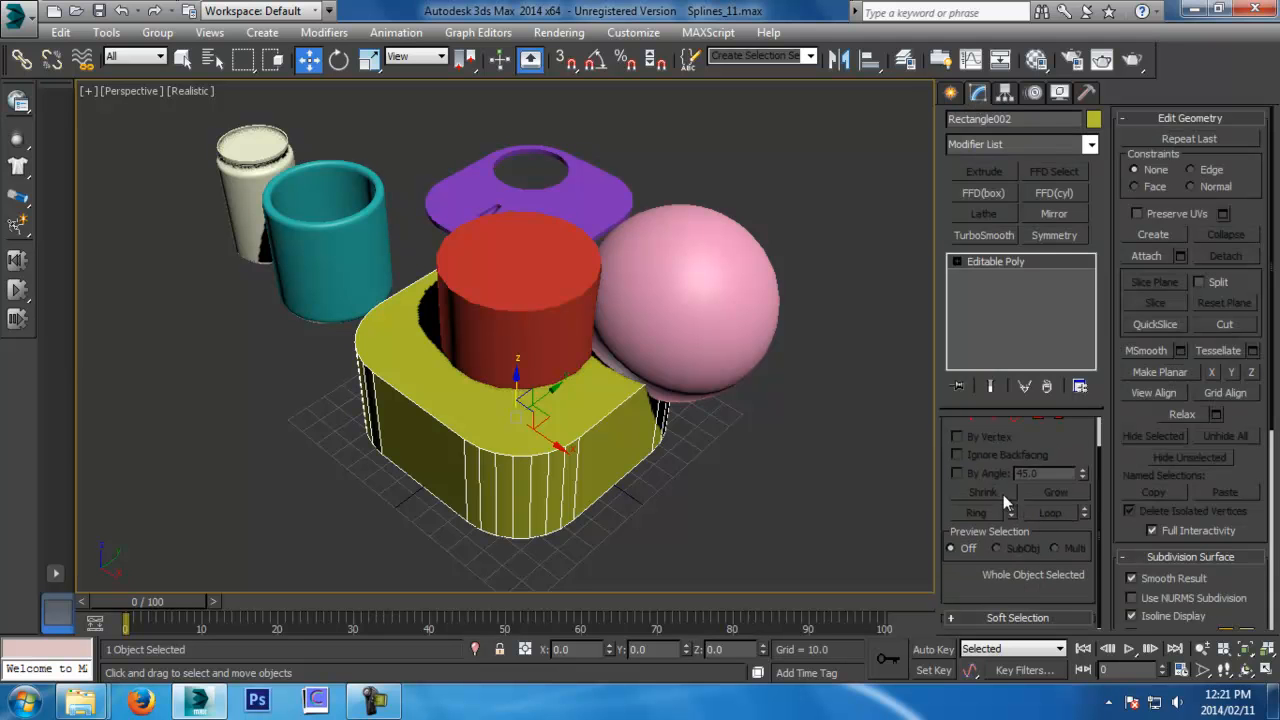
pyautogui.moveTo(1042, 450); pyautogui.dragTo(1043, 488)
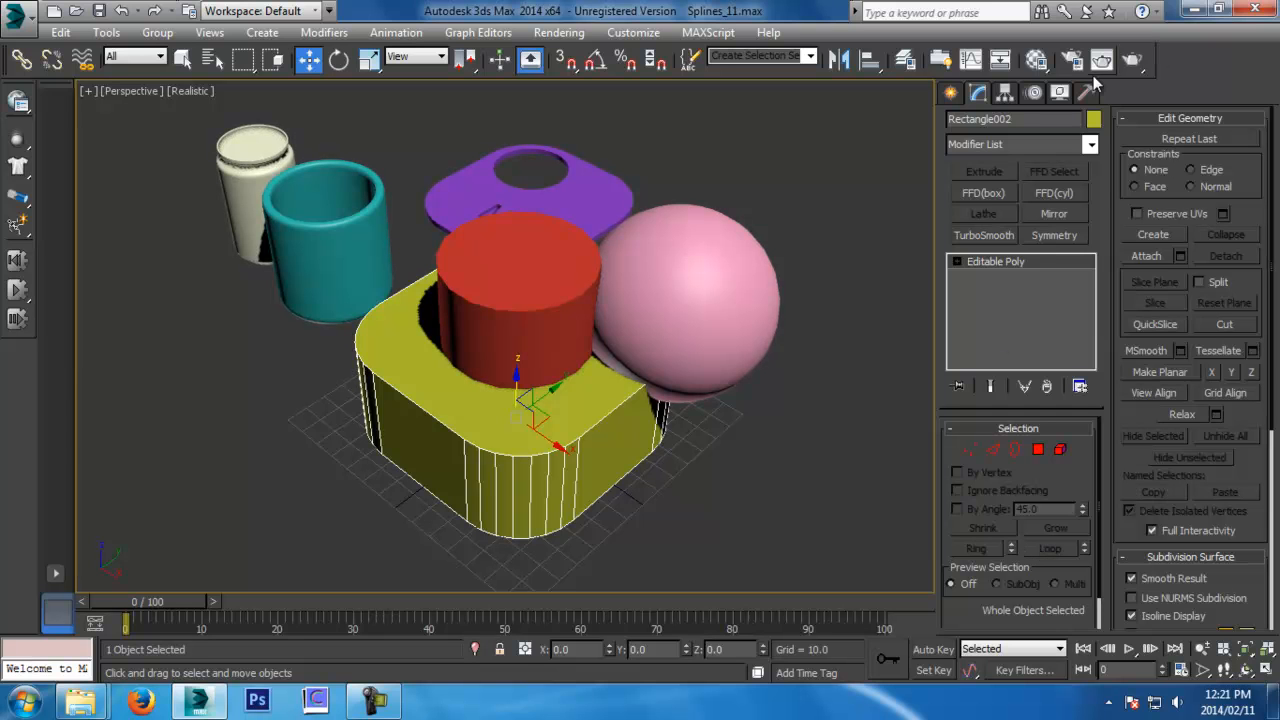
pyautogui.click(949, 93)
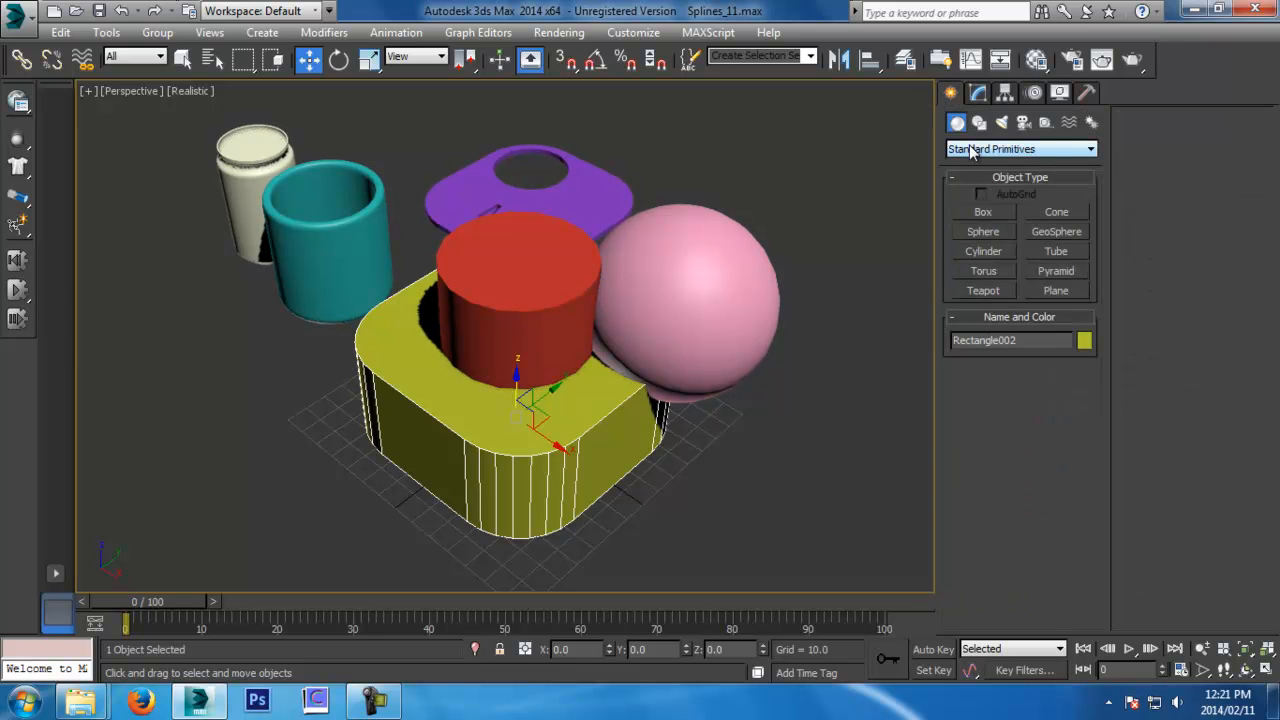
pyautogui.click(970, 150)
pyautogui.click(990, 177)
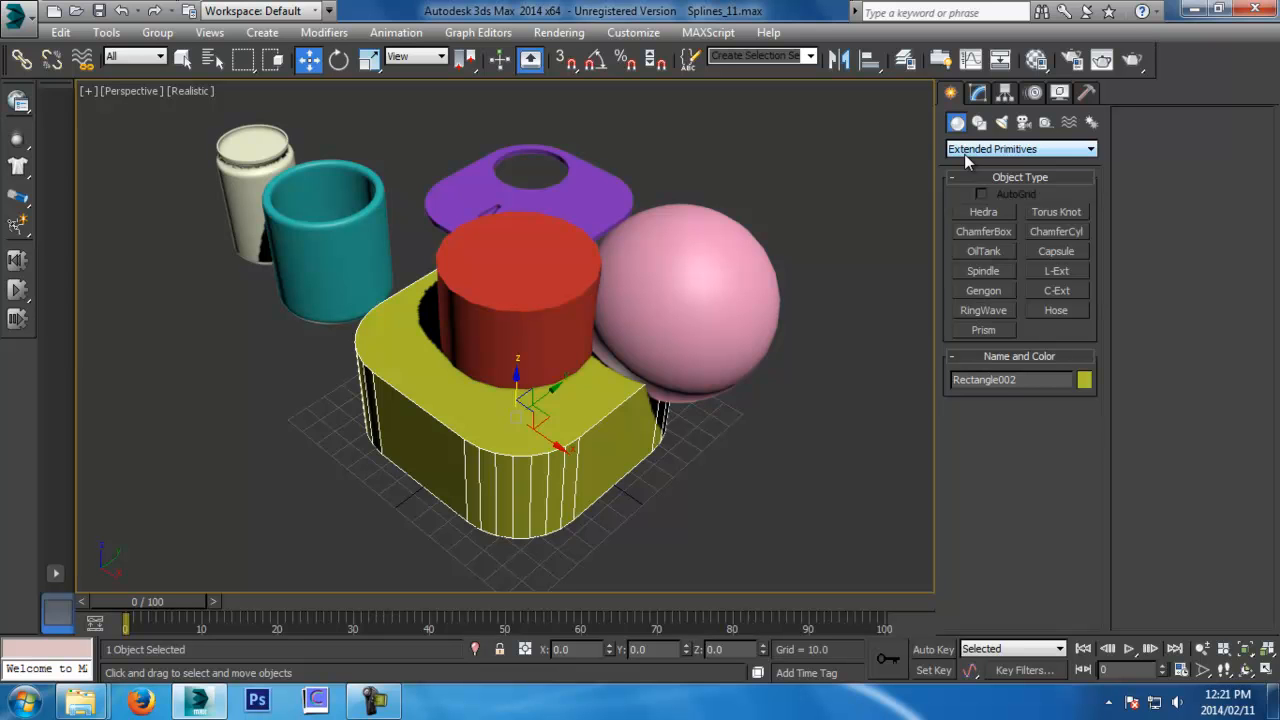
pyautogui.scroll(-1, 966, 158)
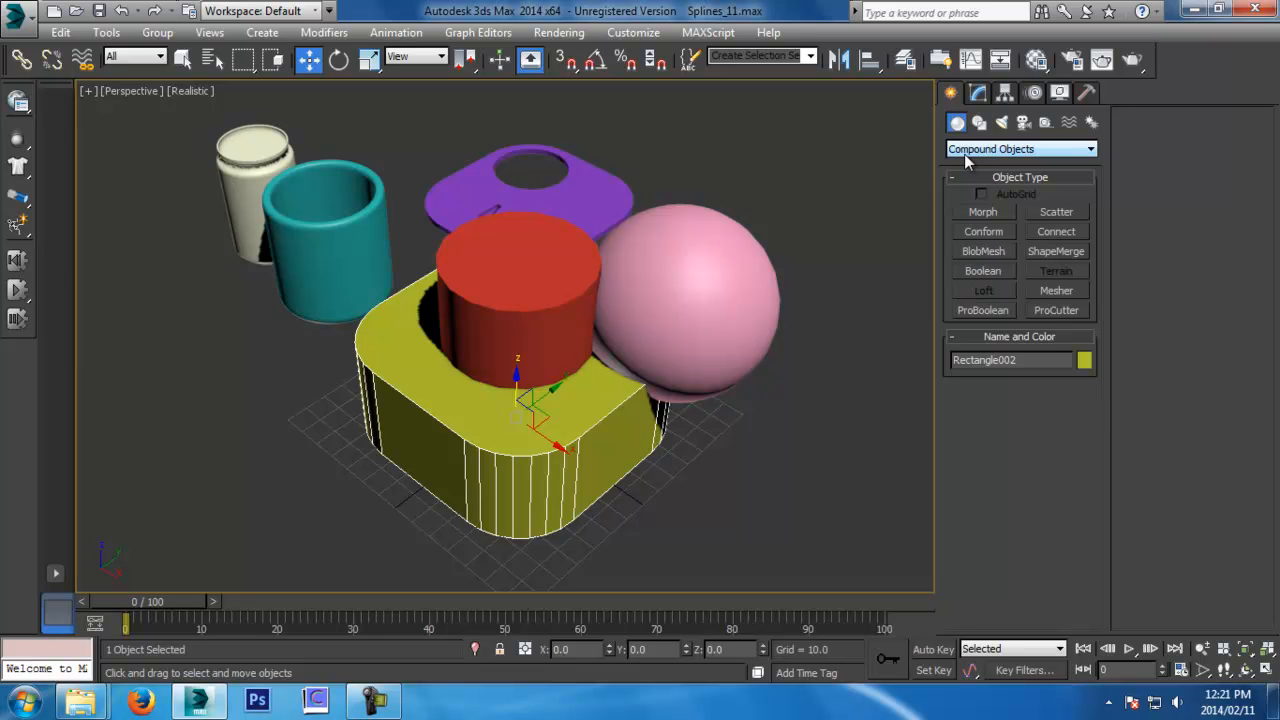
pyautogui.keyDown('alt'); pyautogui.moveTo(752, 281); pyautogui.dragTo(770, 312, button='middle'); pyautogui.keyUp('alt')
pyautogui.click(746, 271)
pyautogui.click(557, 395)
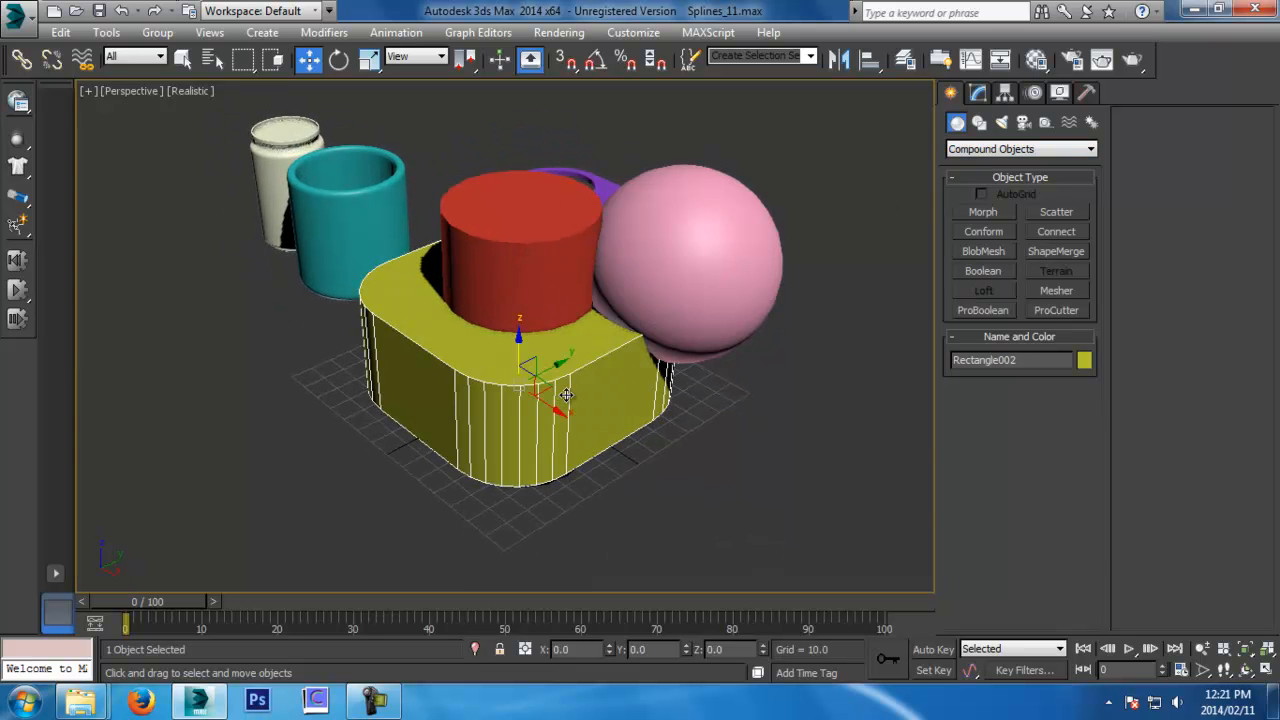
pyautogui.click(972, 312)
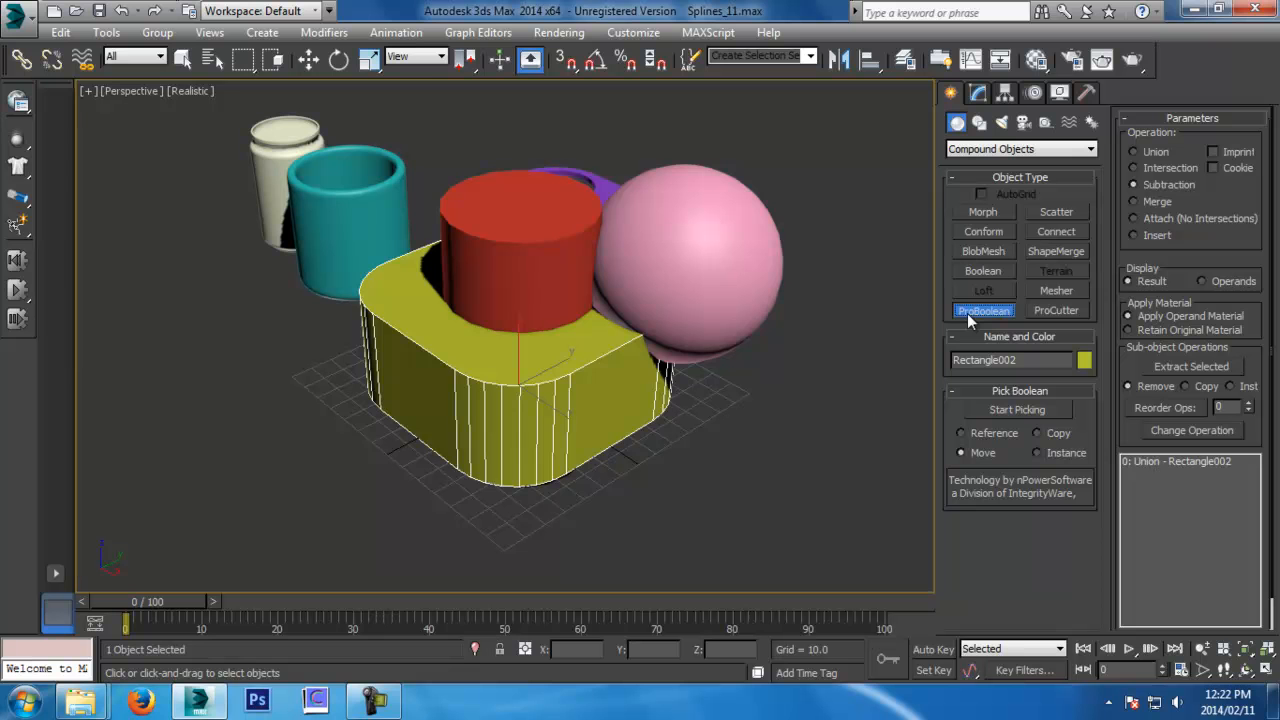
# Pick the red cylinder and the pink sphere as the operands to subtract from the yellow block, and end picking
pyautogui.click(1006, 410)
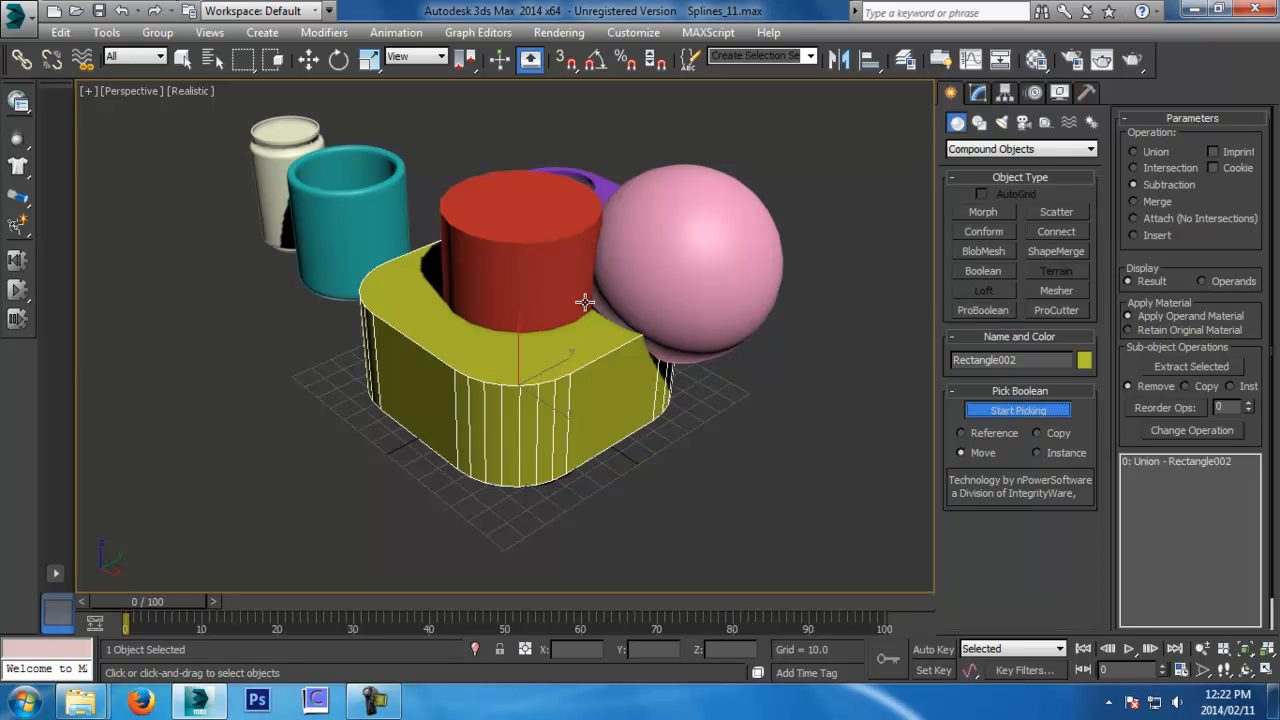
pyautogui.click(587, 298)
pyautogui.keyDown('alt'); pyautogui.moveTo(571, 286); pyautogui.dragTo(679, 260, button='middle'); pyautogui.keyUp('alt')
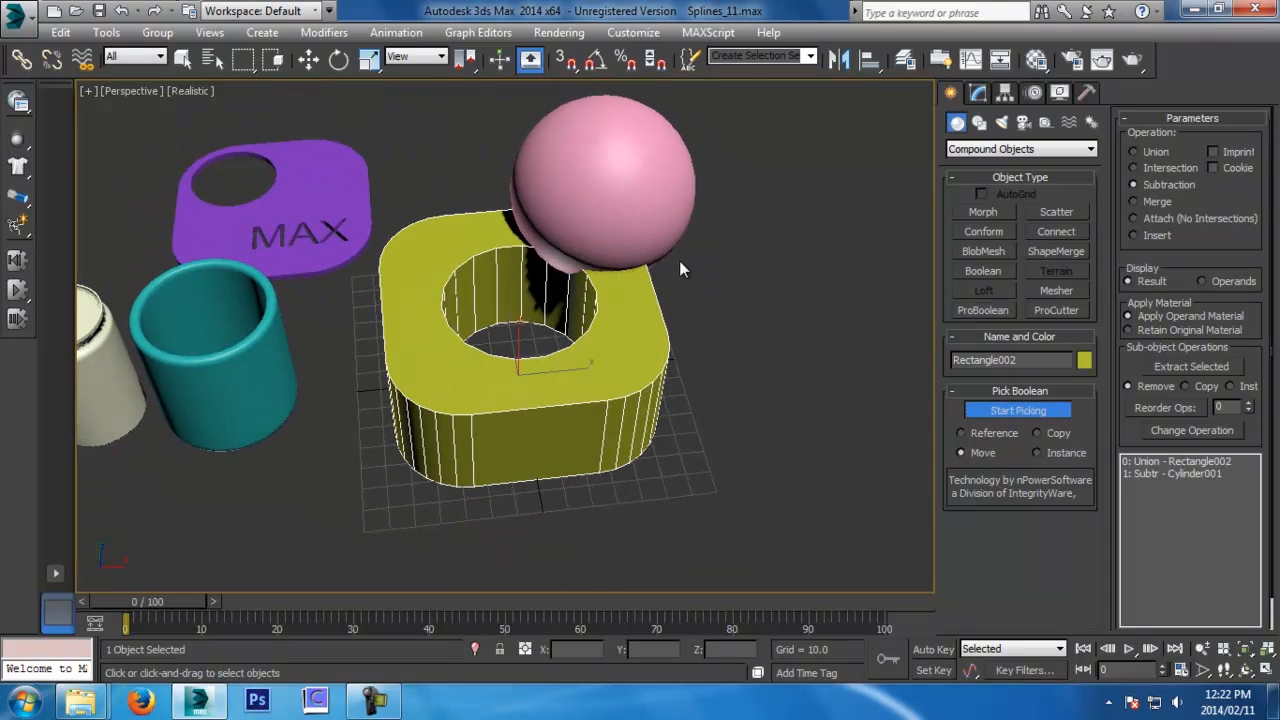
pyautogui.click(636, 177)
pyautogui.keyDown('alt'); pyautogui.moveTo(694, 319); pyautogui.dragTo(415, 290, button='middle'); pyautogui.keyUp('alt')
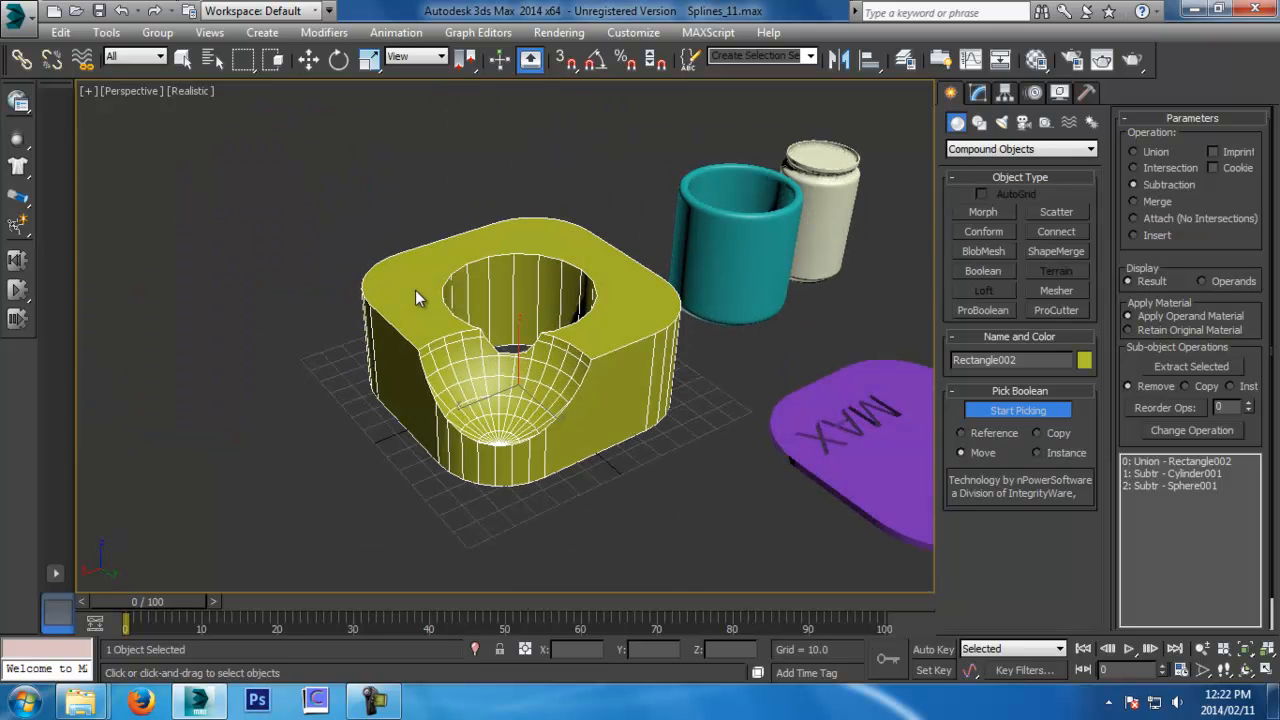
pyautogui.click(1033, 408)
# Create a small standard sphere with a radius of about 4.8 on the block's upper rim, working in the top view
pyautogui.press('t')
pyautogui.moveTo(494, 380); pyautogui.dragTo(534, 321, button='middle')
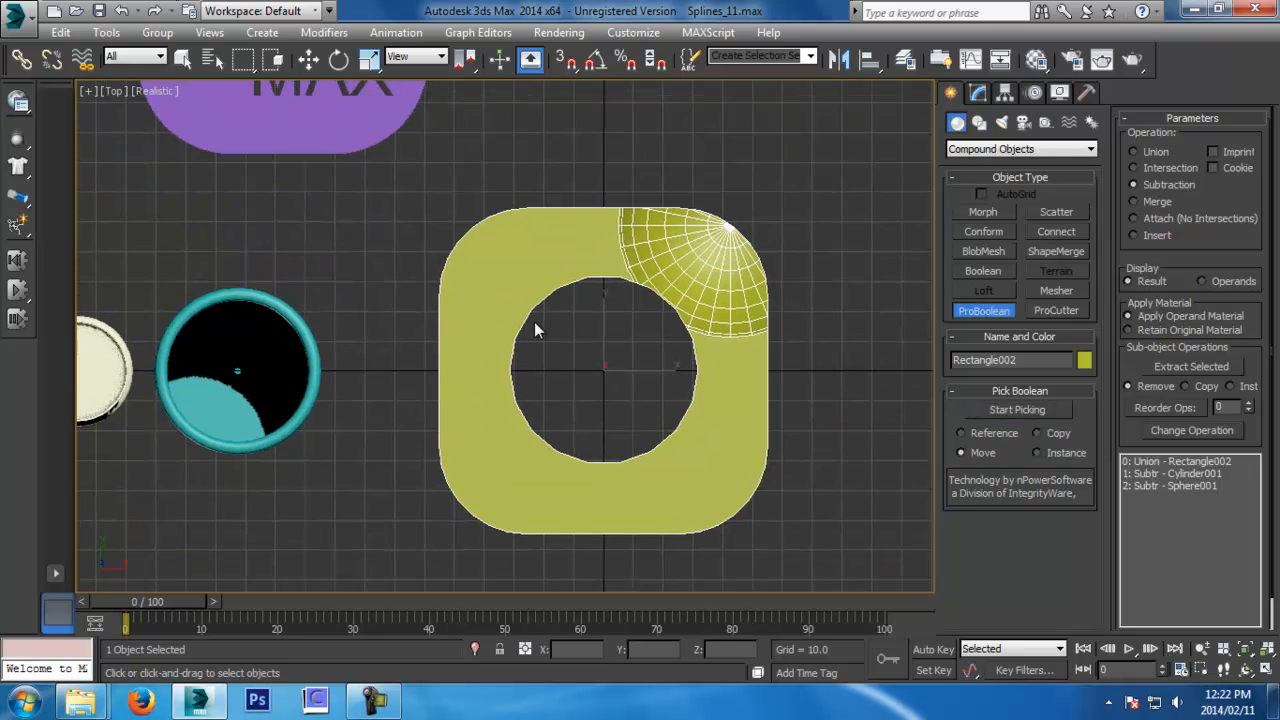
pyautogui.scroll(-2, 534, 321)
pyautogui.press('w')
pyautogui.click(784, 198)
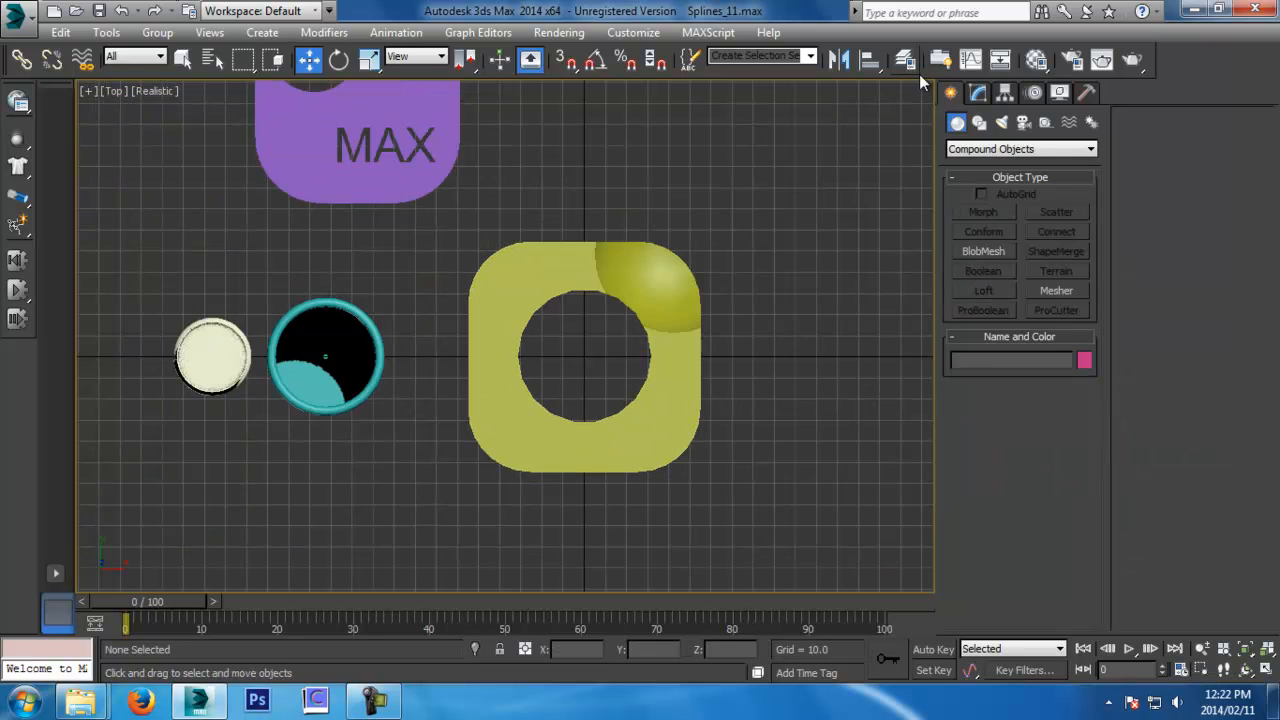
pyautogui.click(975, 150)
pyautogui.click(978, 166)
pyautogui.click(982, 231)
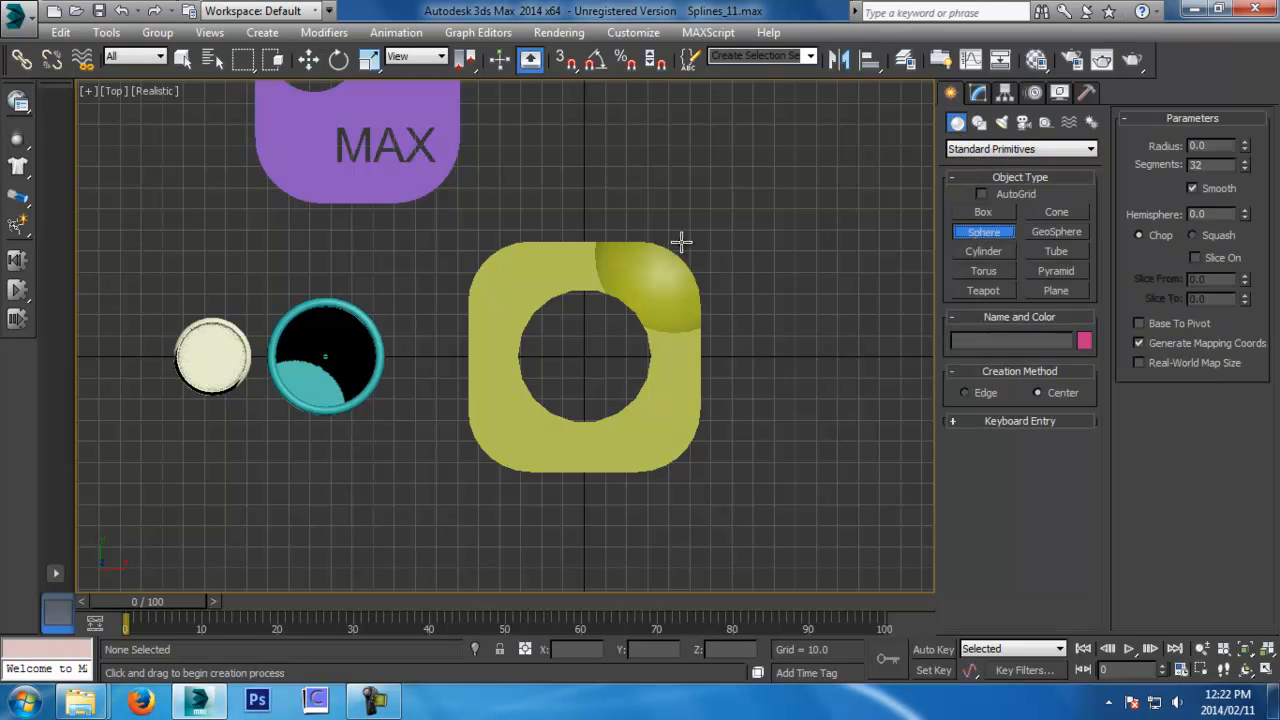
pyautogui.scroll(5, 487, 267)
pyautogui.moveTo(741, 260); pyautogui.dragTo(755, 276)
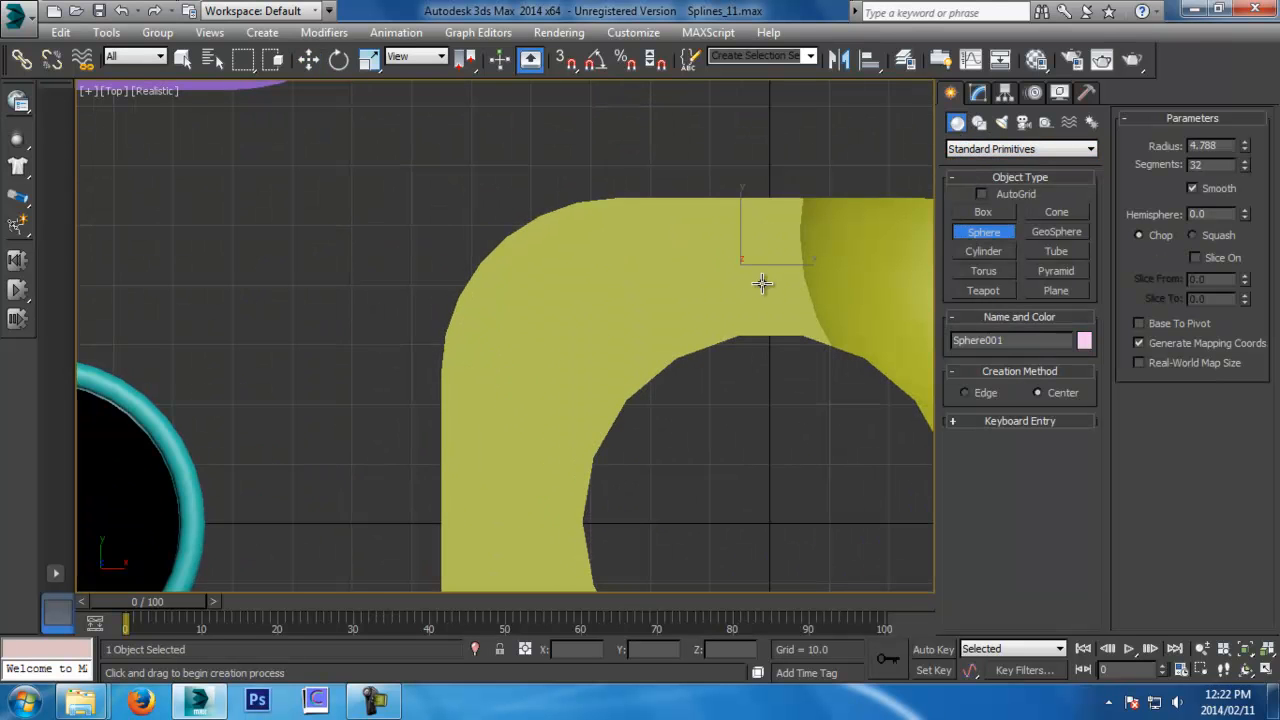
# Raise the small sphere to about Z 47 in the front view so it straddles the block's top surface
pyautogui.press('f')
pyautogui.scroll(3, 427, 540)
pyautogui.moveTo(427, 548); pyautogui.dragTo(646, 451, button='middle')
pyautogui.press('w')
pyautogui.moveTo(627, 256); pyautogui.dragTo(612, 526, button='middle')
pyautogui.moveTo(608, 522); pyautogui.dragTo(609, 156)
pyautogui.press('t')
pyautogui.scroll(-5, 650, 240)
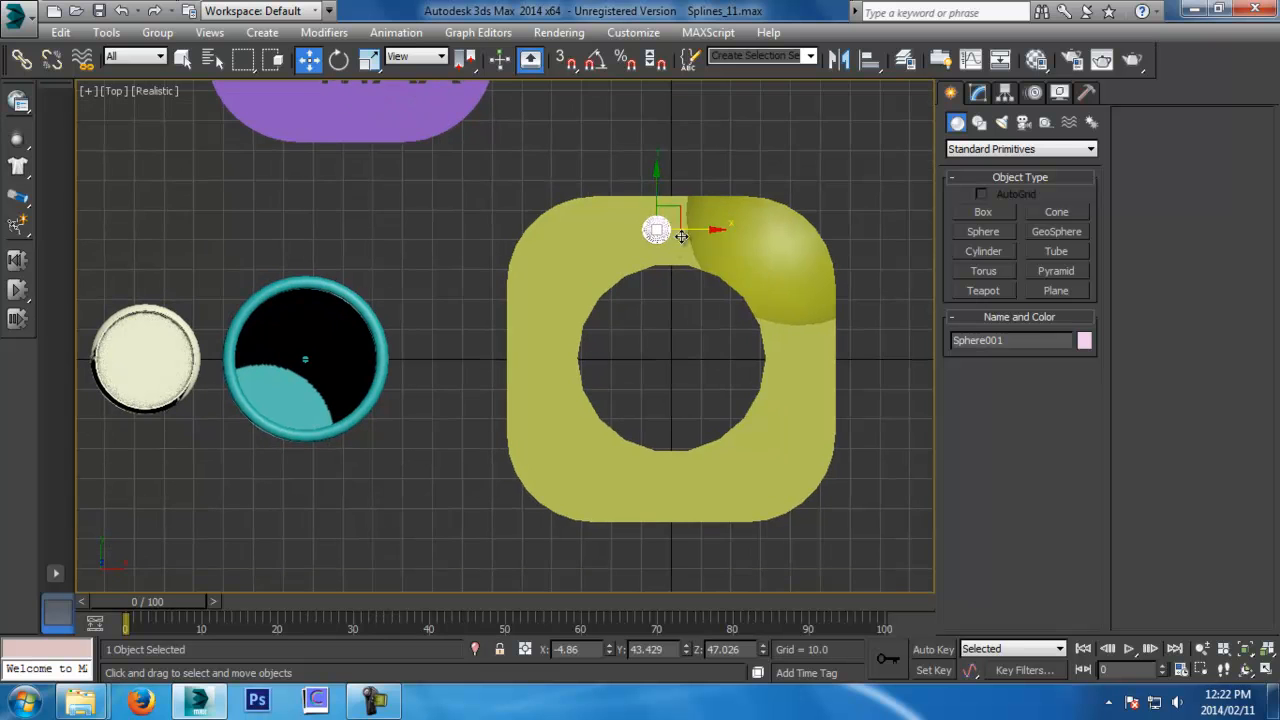
# Clone the small sphere six times, spacing the copies around the block's central hole
pyautogui.moveTo(681, 236)
pyautogui.keyDown('shift'); pyautogui.mouseDown()
pyautogui.moveTo(621, 238)
pyautogui.moveTo(540, 302)
pyautogui.moveTo(574, 392)
pyautogui.moveTo(654, 476)
pyautogui.moveTo(759, 463)
pyautogui.moveTo(840, 370)
pyautogui.moveTo(819, 367)
pyautogui.mouseUp(); pyautogui.keyUp('shift')
pyautogui.click(641, 429)
pyautogui.click(655, 428)
pyautogui.click(648, 432)
pyautogui.click(643, 430)
pyautogui.click(643, 428)
pyautogui.click(641, 428)
# Reselect the yellow block in the perspective view and resume picking operands for its ProBoolean subtraction
pyautogui.press('p')
pyautogui.press('z')
pyautogui.keyDown('alt'); pyautogui.moveTo(628, 437); pyautogui.dragTo(648, 341, button='middle'); pyautogui.keyUp('alt')
pyautogui.keyDown('ctrl'); pyautogui.keyDown('alt'); pyautogui.moveTo(648, 341); pyautogui.dragTo(717, 534, button='middle'); pyautogui.keyUp('alt'); pyautogui.keyUp('ctrl')
pyautogui.keyDown('ctrl'); pyautogui.keyDown('alt'); pyautogui.moveTo(697, 364); pyautogui.dragTo(675, 513, button='middle'); pyautogui.keyUp('alt'); pyautogui.keyUp('ctrl')
pyautogui.press('w')
pyautogui.click(595, 416)
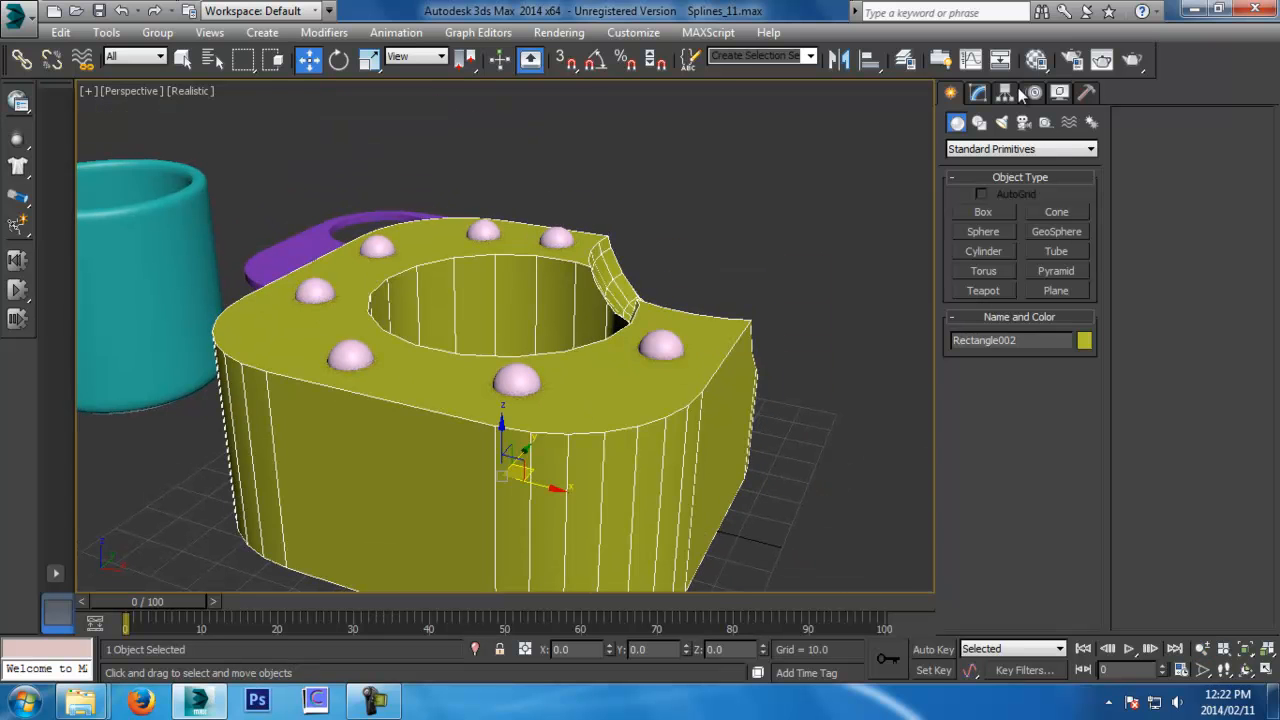
pyautogui.click(978, 93)
pyautogui.click(1016, 447)
# Subtract all seven small spheres from the block's top face
pyautogui.click(660, 345)
pyautogui.click(516, 379)
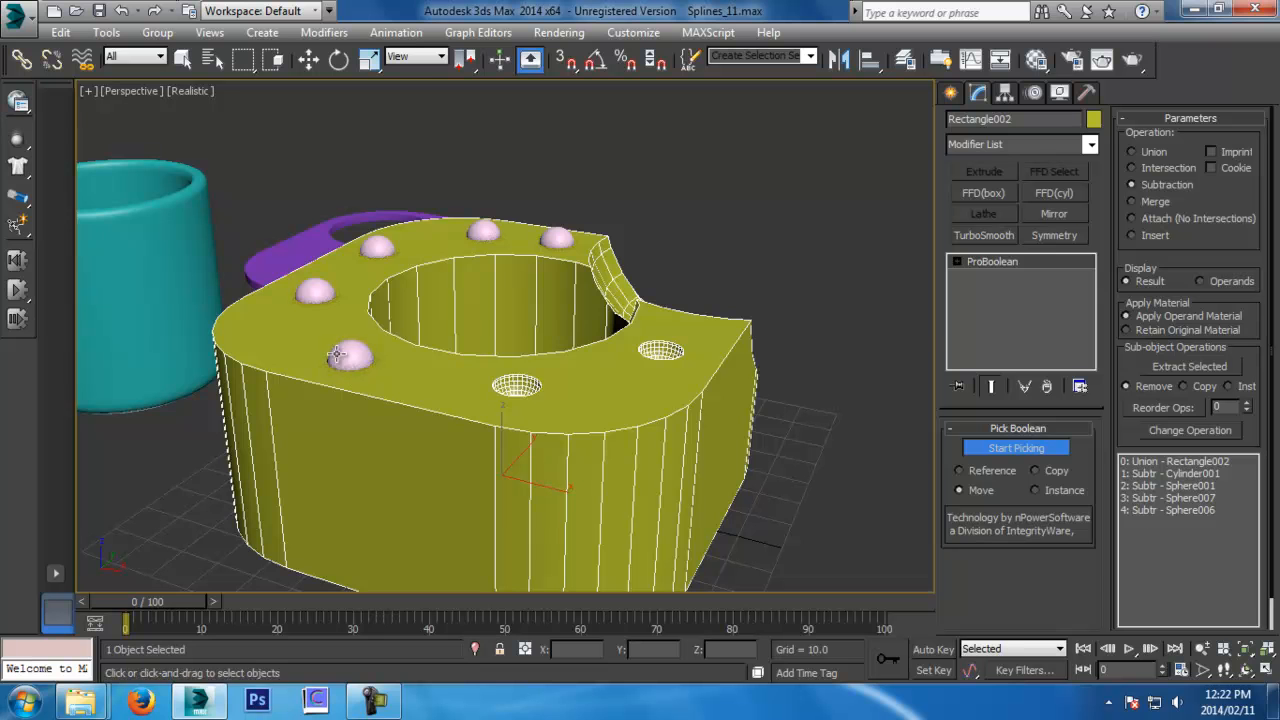
pyautogui.click(350, 366)
pyautogui.click(315, 291)
pyautogui.click(377, 247)
pyautogui.click(484, 233)
pyautogui.click(557, 239)
# Examine the block's dimples, central hole and cut corner from several sides, with and without the edge display
pyautogui.keyDown('alt'); pyautogui.moveTo(578, 254); pyautogui.dragTo(857, 320, button='middle'); pyautogui.keyUp('alt')
pyautogui.press('F4')
pyautogui.press('w')
pyautogui.click(812, 349)
pyautogui.press('F4')
pyautogui.keyDown('alt'); pyautogui.moveTo(790, 360); pyautogui.dragTo(777, 443, button='middle'); pyautogui.keyUp('alt')
pyautogui.scroll(-3, 685, 396)
# Move the yellow block to about X 49.4, Y 139.2 in the top view, beside the MAX plate
pyautogui.click(712, 375)
pyautogui.press('t')
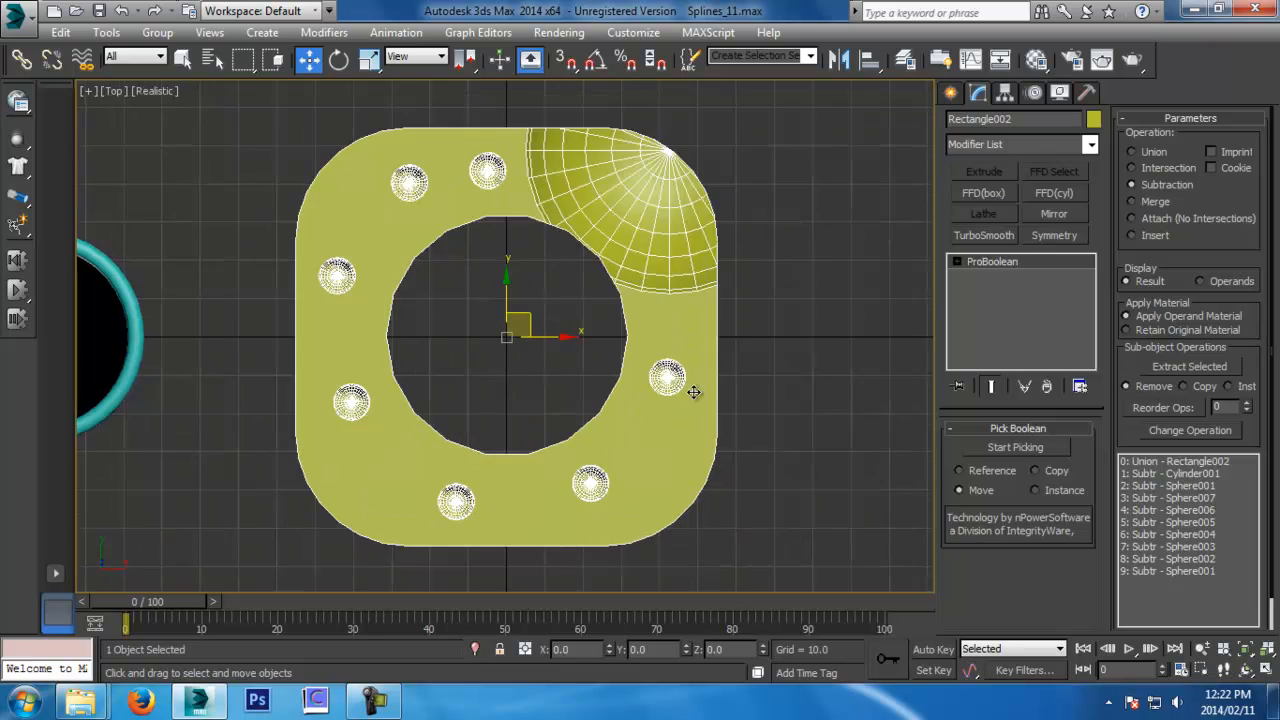
pyautogui.scroll(-3, 605, 370)
pyautogui.moveTo(610, 370); pyautogui.dragTo(618, 435, button='middle')
pyautogui.moveTo(620, 428); pyautogui.dragTo(754, 160)
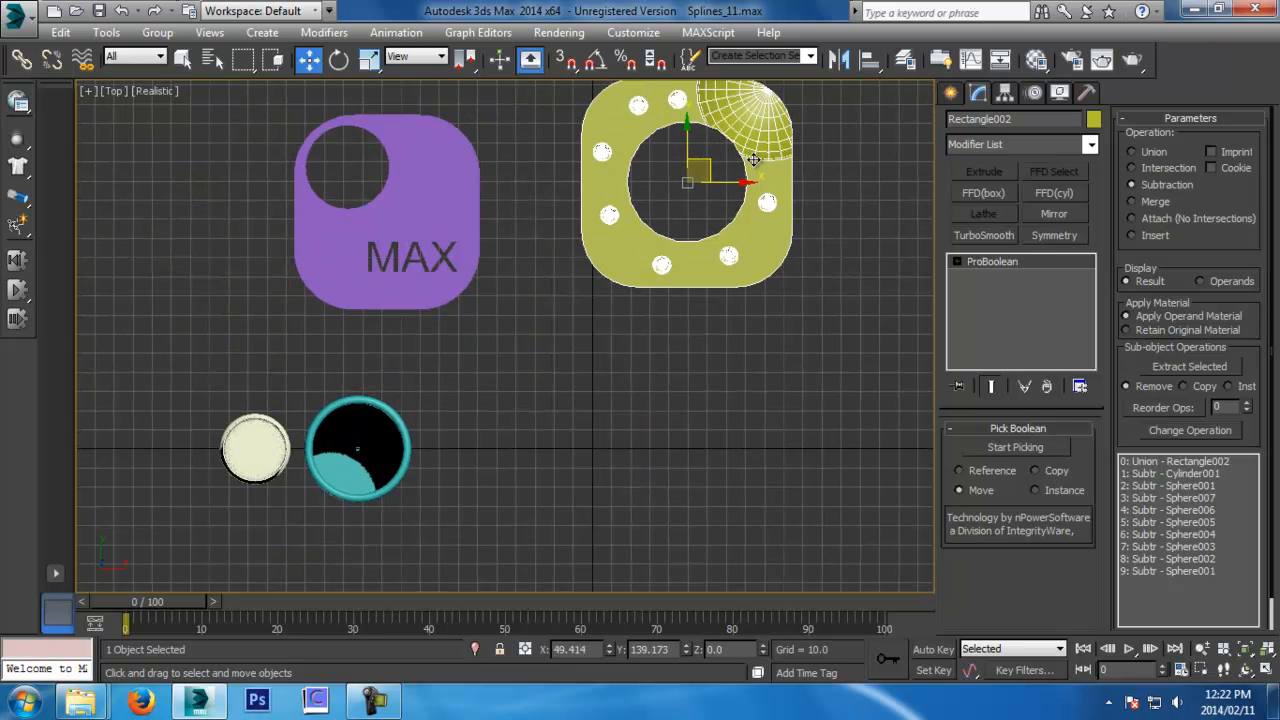
# Review the compound object types and inspect the cut block in perspective, leaving nothing selected in the top view
pyautogui.click(952, 92)
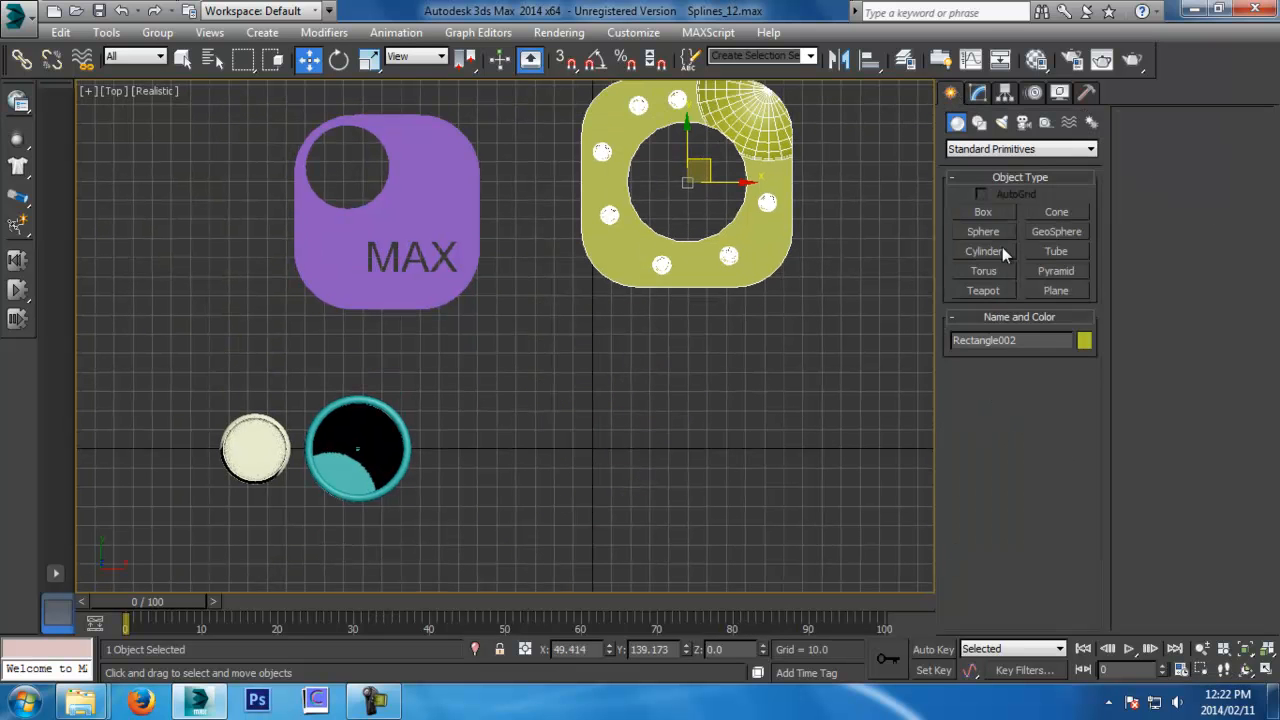
pyautogui.click(980, 151)
pyautogui.click(980, 189)
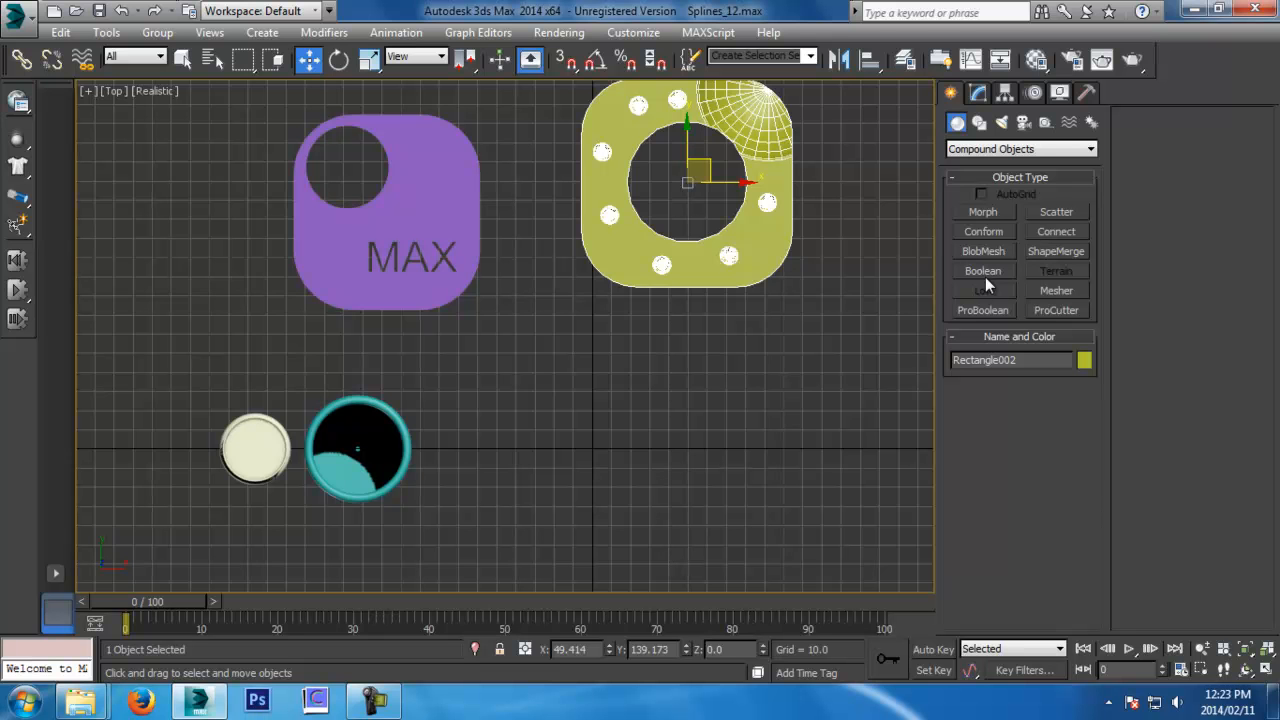
pyautogui.moveTo(608, 271); pyautogui.dragTo(602, 274, button='middle')
pyautogui.press('p')
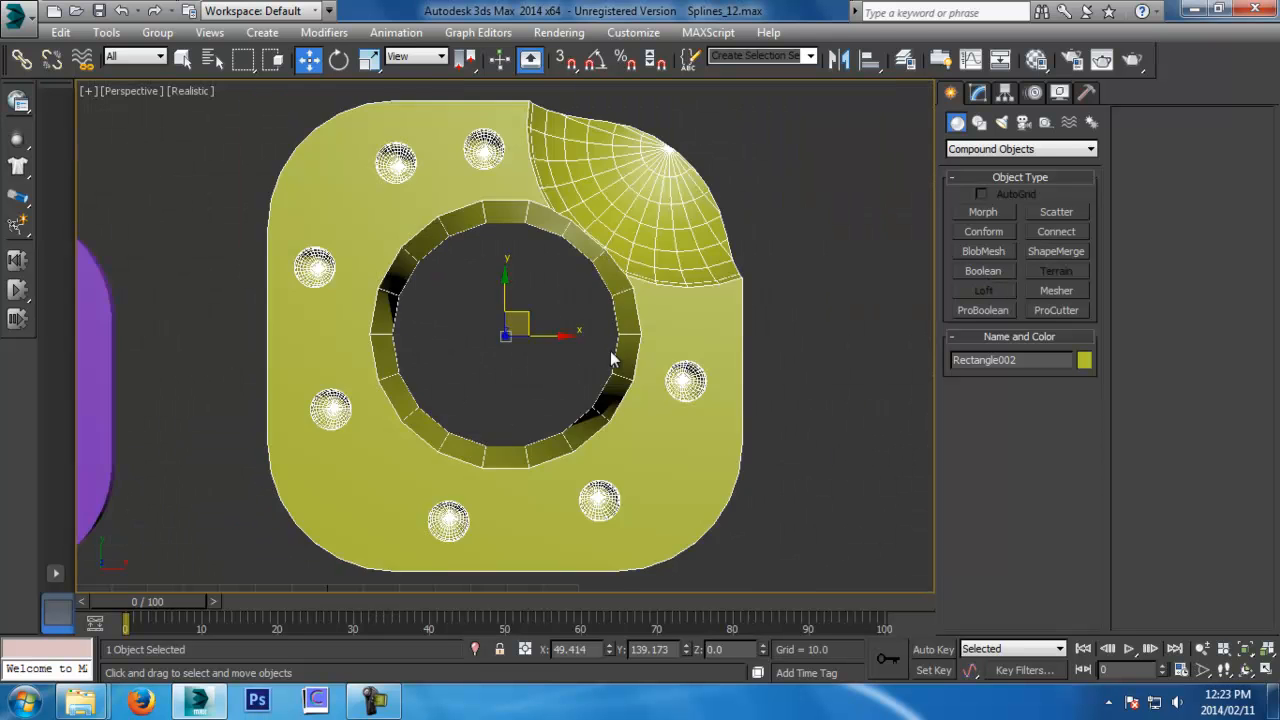
pyautogui.keyDown('alt'); pyautogui.moveTo(614, 355); pyautogui.dragTo(824, 240, button='middle'); pyautogui.keyUp('alt')
pyautogui.click(824, 240)
pyautogui.press('t')
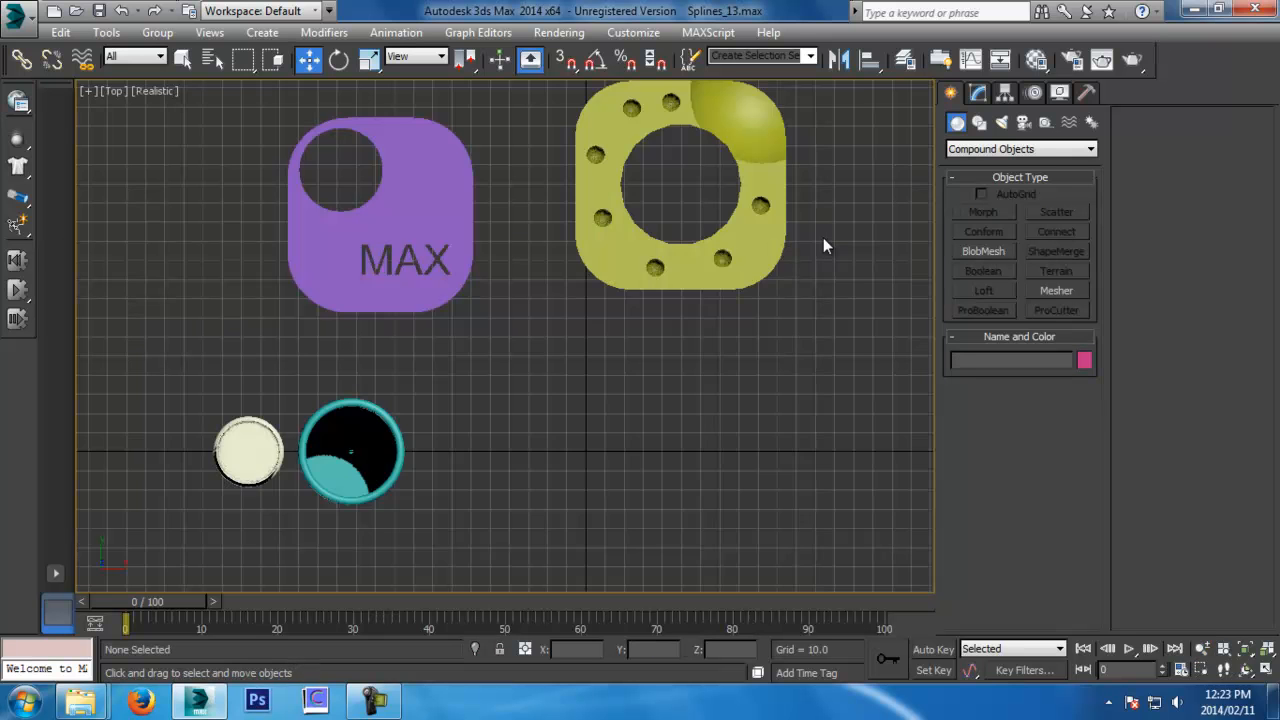
pyautogui.click(978, 93)
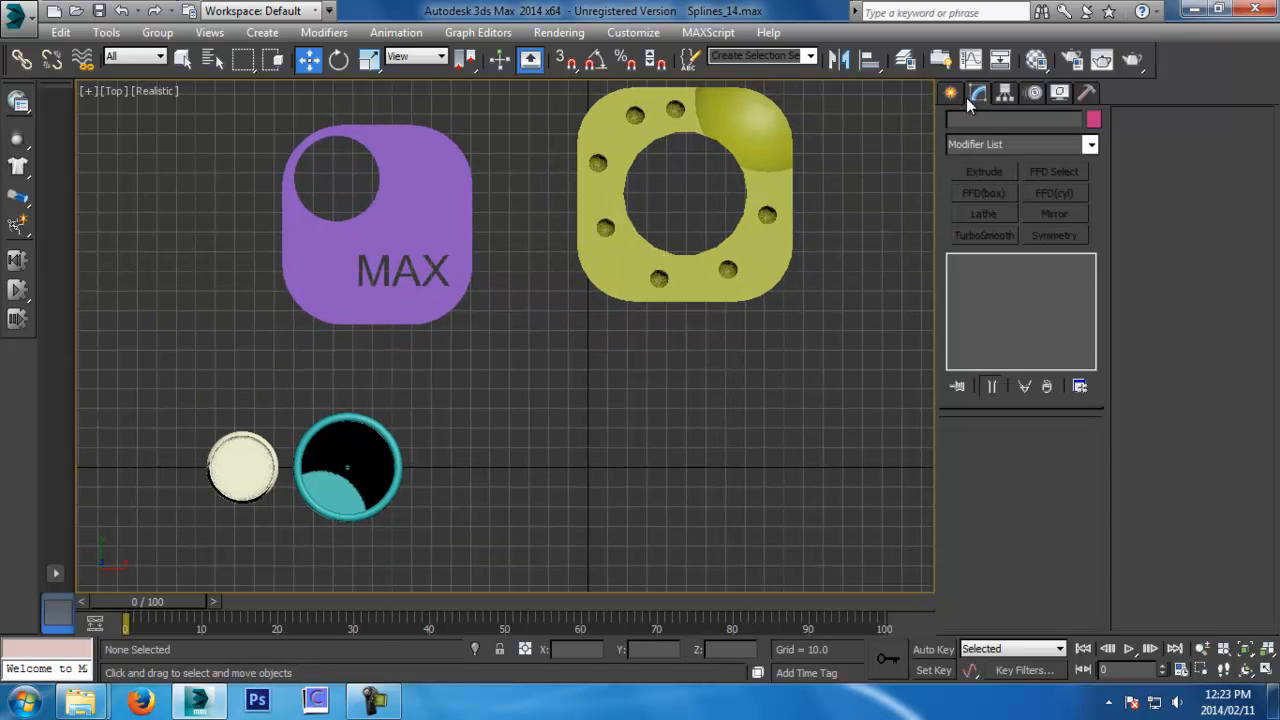
# Draw a rectangle spline about 144.3 long and 107.5 wide in the empty area below the yellow block
pyautogui.click(951, 92)
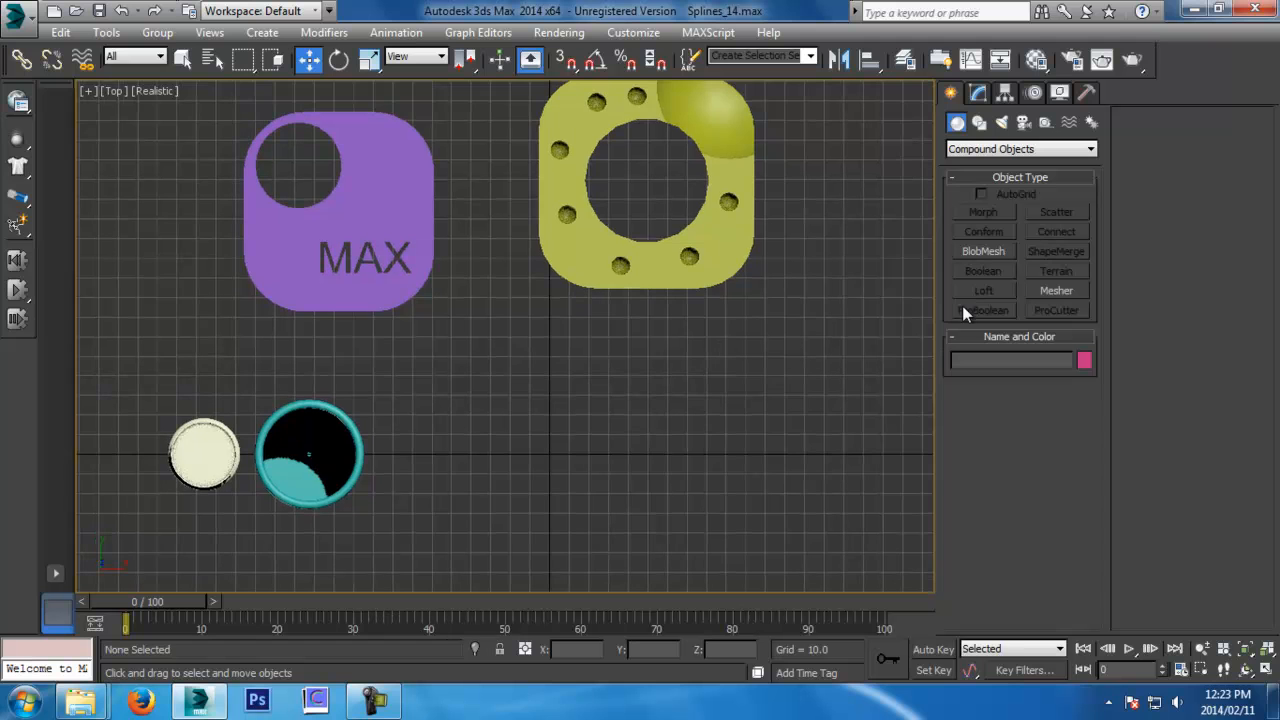
pyautogui.click(979, 122)
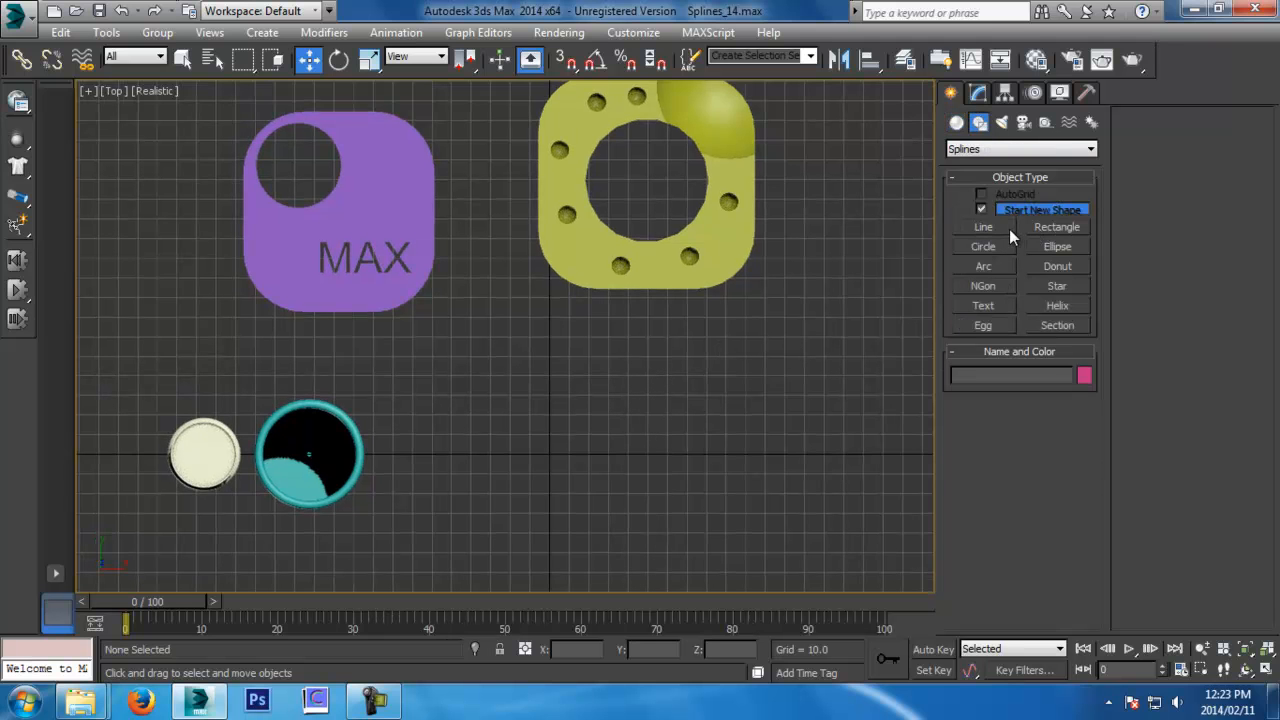
pyautogui.click(1057, 227)
pyautogui.moveTo(461, 295); pyautogui.dragTo(665, 578)
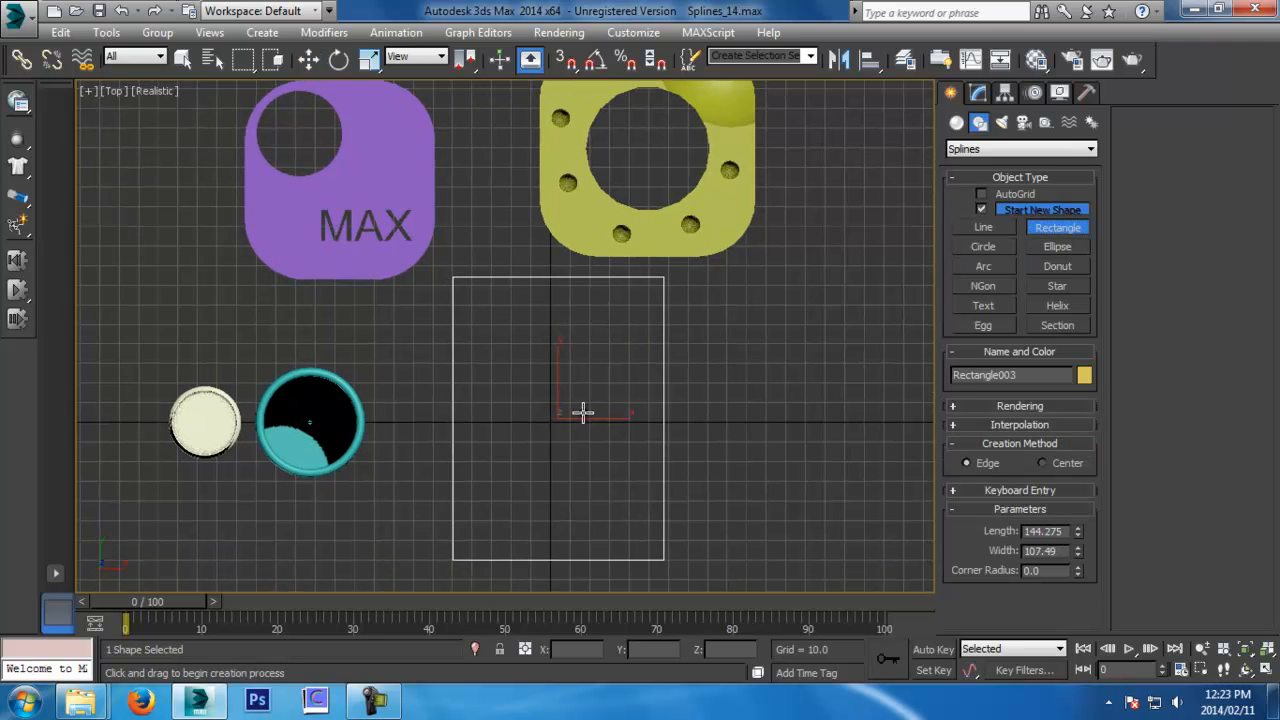
# Draw a small rectangle about 13.6 by 21 inside the large one and give it a corner radius of about 1.79
pyautogui.scroll(5, 575, 425)
pyautogui.moveTo(382, 405); pyautogui.dragTo(465, 459)
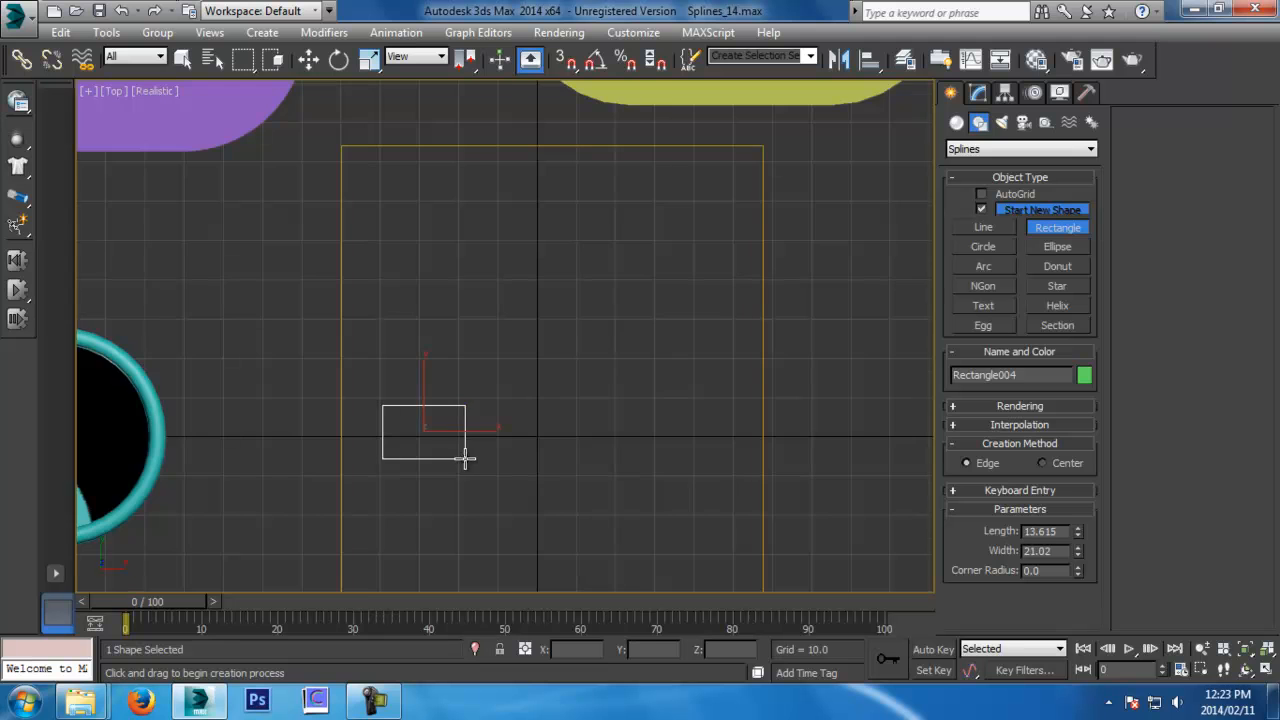
pyautogui.scroll(2, 464, 458)
pyautogui.moveTo(576, 390); pyautogui.dragTo(617, 371, button='middle')
pyautogui.rightClick(617, 371)
pyautogui.click(979, 94)
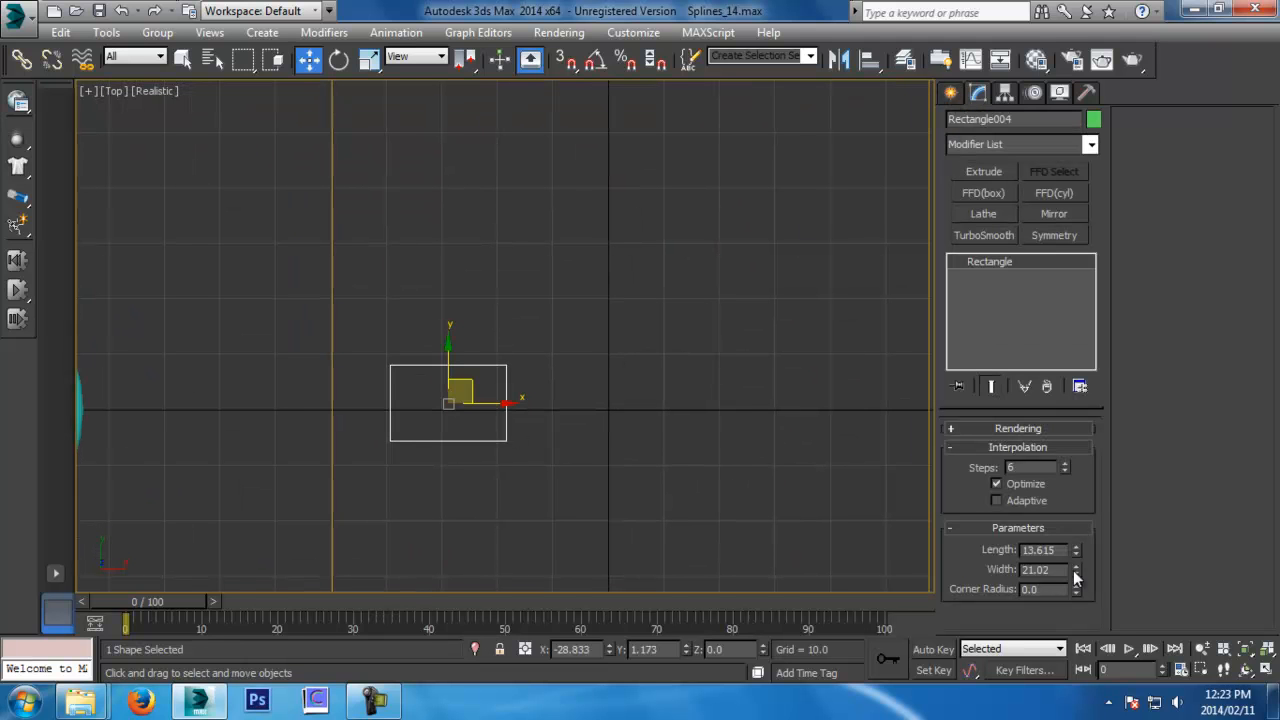
# Clone the small rounded rectangle along X as two instances, making a row of three
pyautogui.moveTo(620, 420); pyautogui.dragTo(491, 417, button='middle')
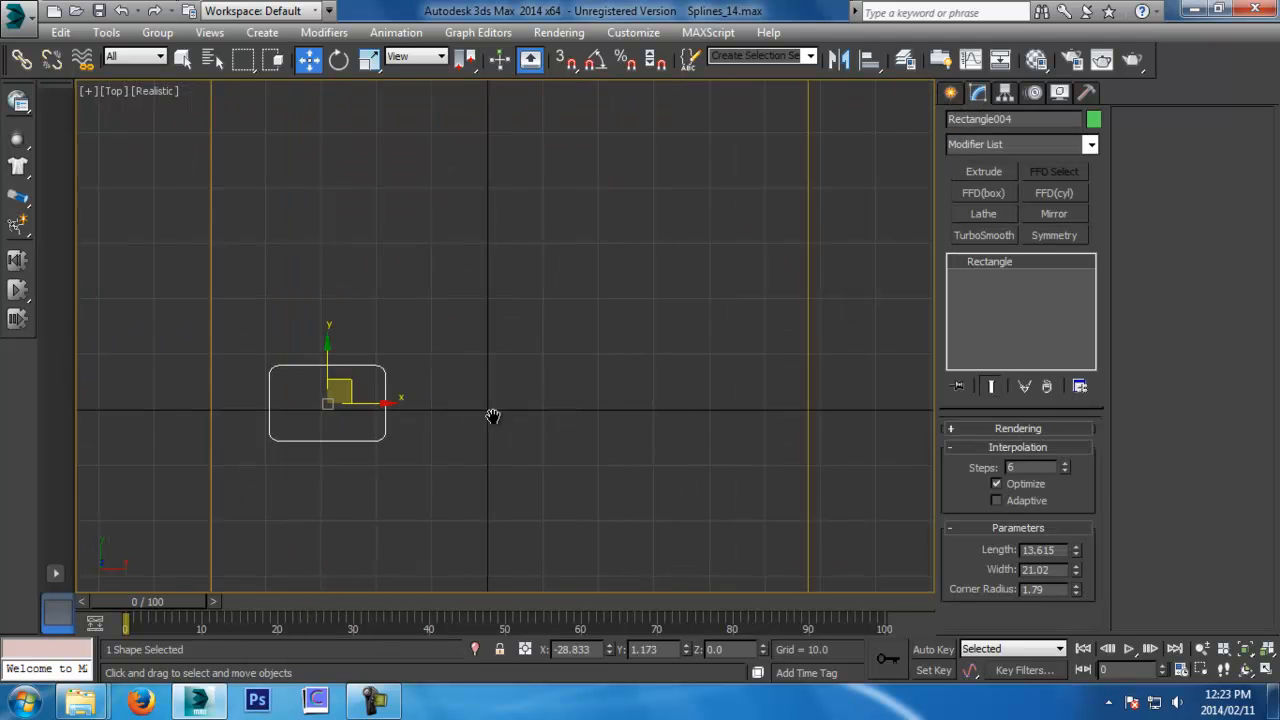
pyautogui.scroll(-3, 477, 414)
pyautogui.keyDown('shift'); pyautogui.moveTo(468, 410); pyautogui.dragTo(543, 413); pyautogui.keyUp('shift')
pyautogui.click(687, 356)
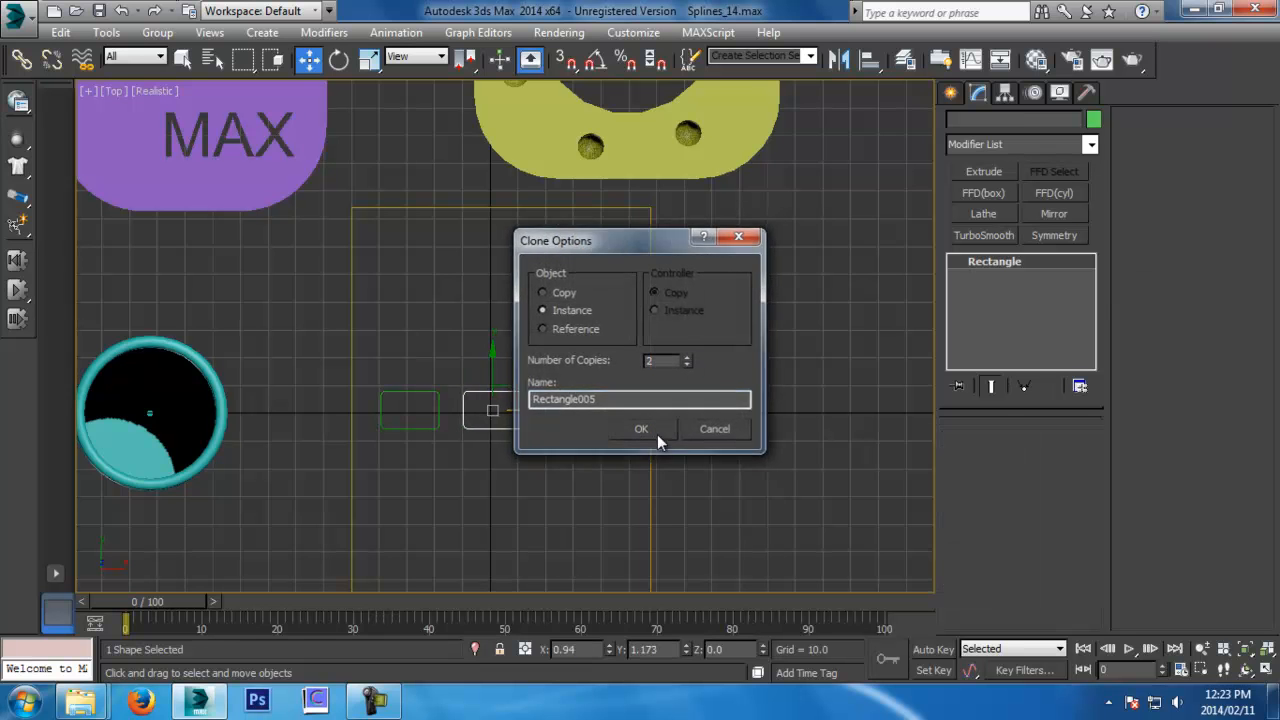
pyautogui.click(657, 434)
# Select all three small rectangles and clone the row downward twice as instances to form a three-by-three grid
pyautogui.moveTo(528, 425); pyautogui.dragTo(536, 421, button='middle')
pyautogui.keyDown('ctrl'); pyautogui.click(432, 421); pyautogui.keyUp('ctrl')
pyautogui.moveTo(519, 404); pyautogui.dragTo(523, 295, button='middle')
pyautogui.keyDown('shift'); pyautogui.moveTo(508, 240); pyautogui.dragTo(507, 302); pyautogui.keyUp('shift')
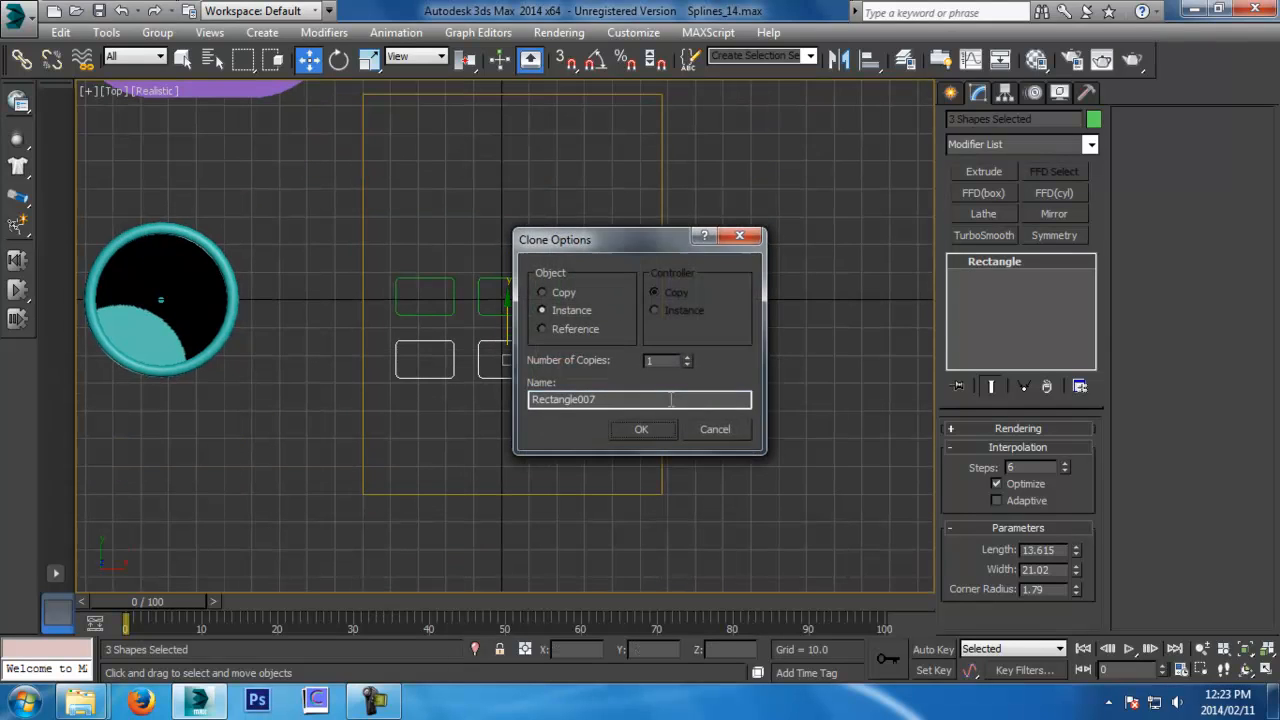
pyautogui.click(648, 435)
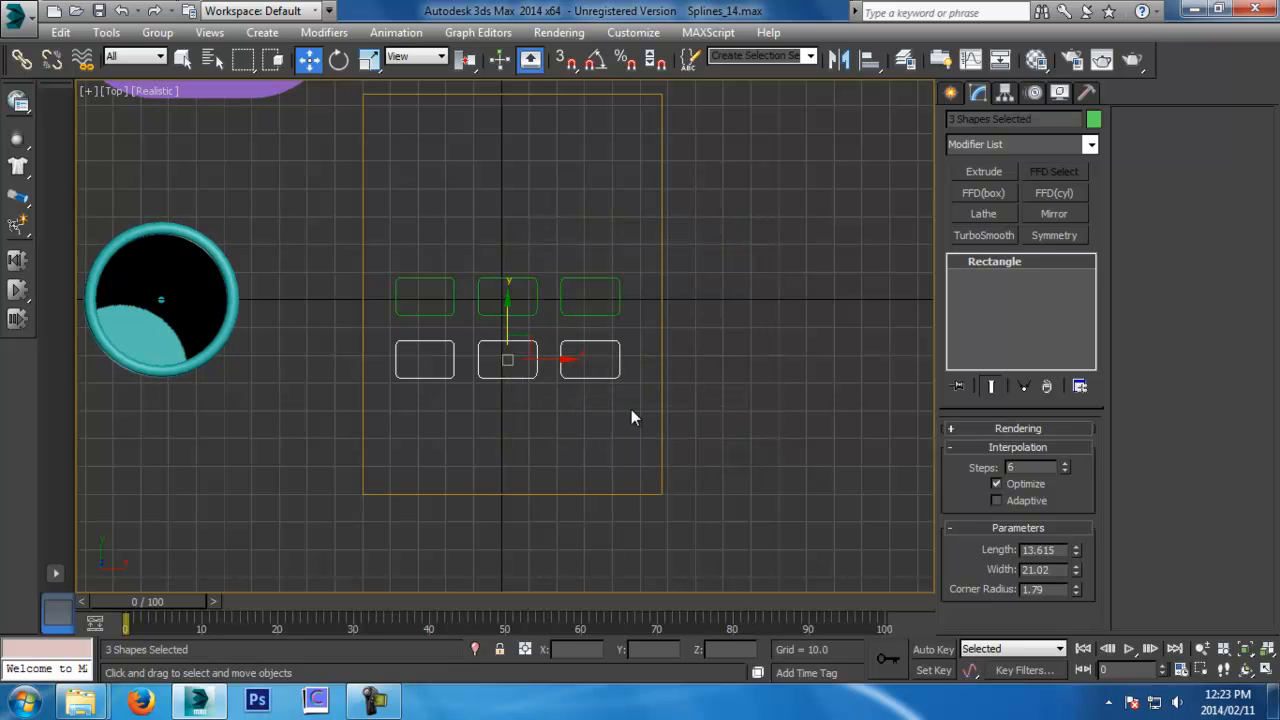
pyautogui.keyDown('shift'); pyautogui.moveTo(507, 325); pyautogui.dragTo(503, 396); pyautogui.keyUp('shift')
pyautogui.click(628, 431)
pyautogui.scroll(5, 619, 439)
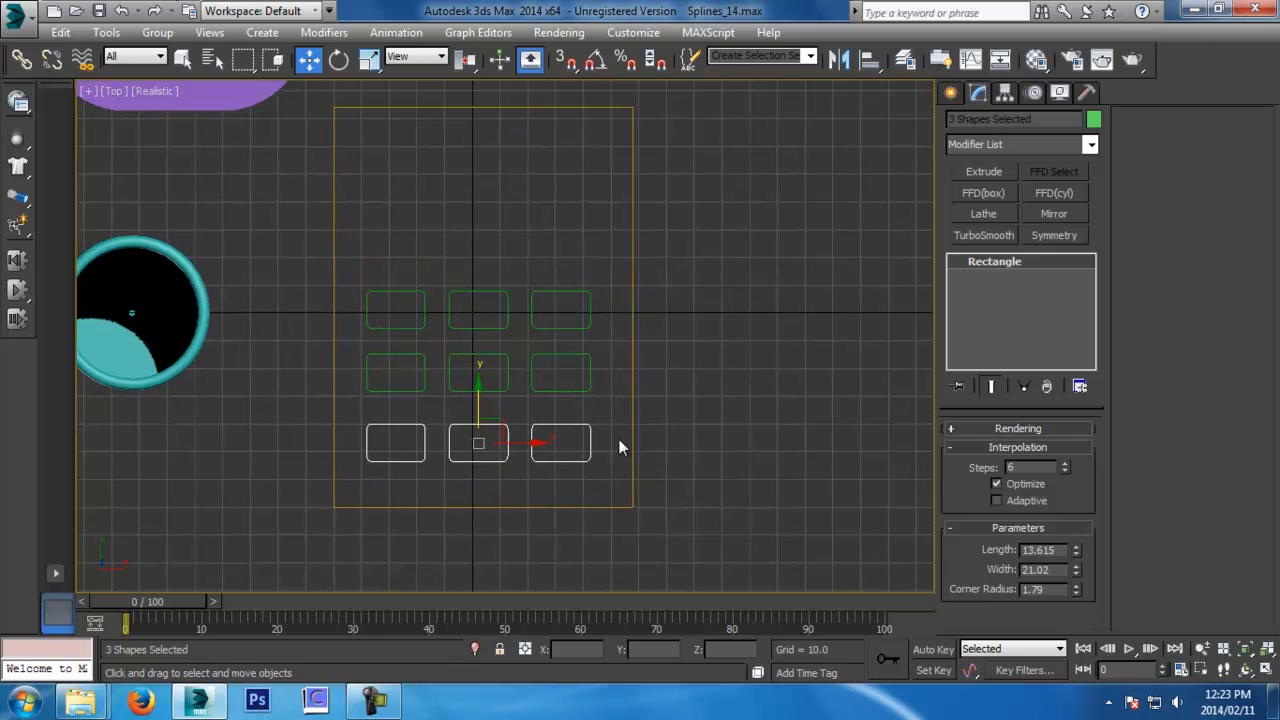
# Clone all nine small rounded rectangles in place as independent copies and hide the selected set
pyautogui.scroll(-4, 600, 374)
pyautogui.moveTo(603, 254); pyautogui.dragTo(305, 510)
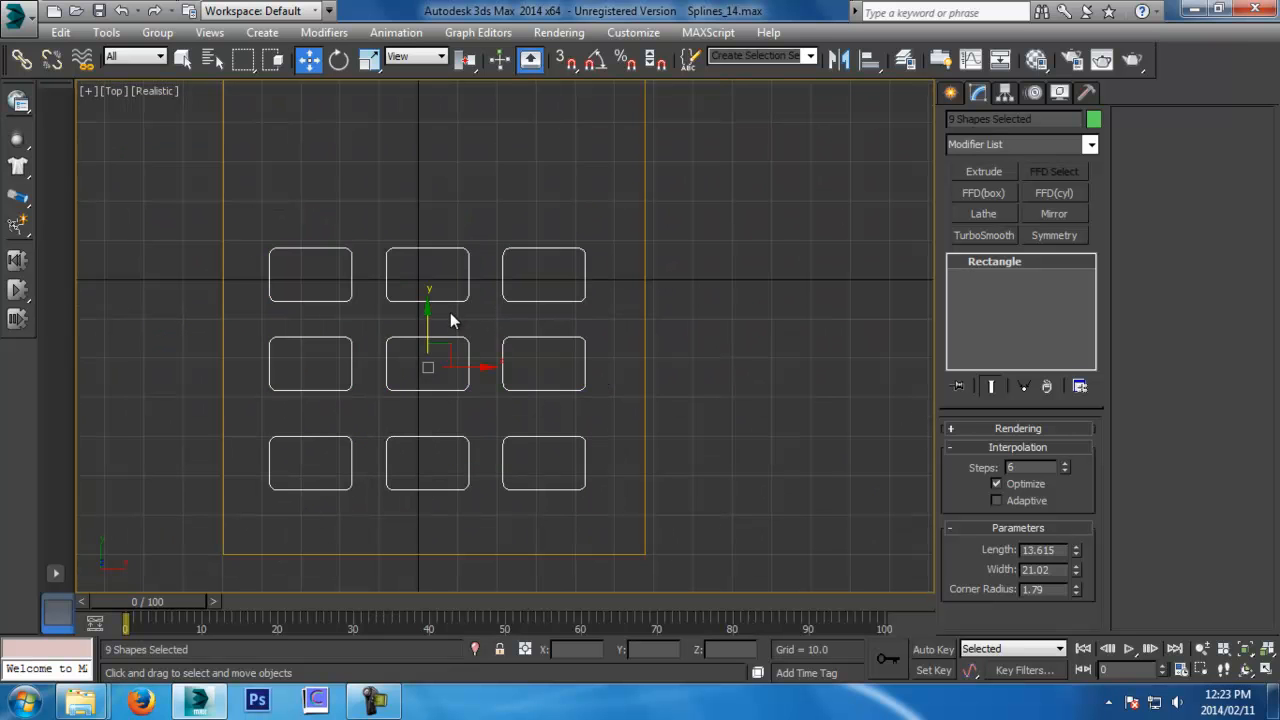
pyautogui.hotkey('ctrl', 'v')
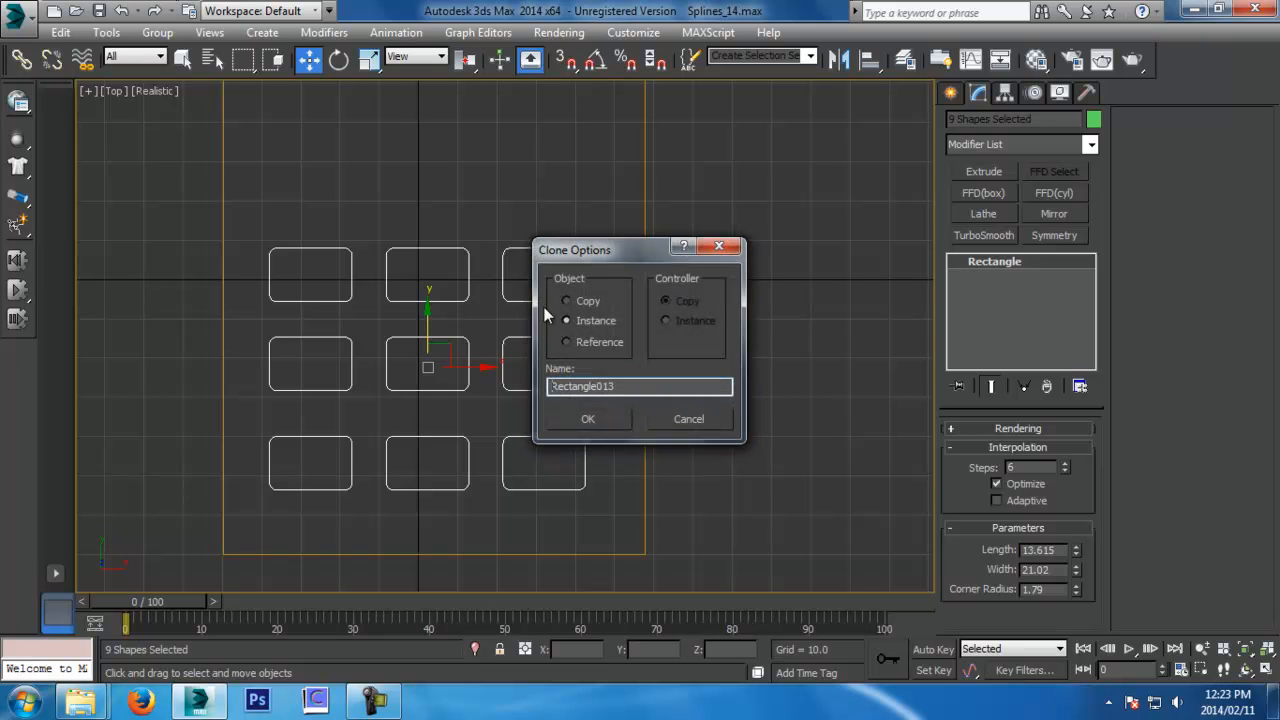
pyautogui.click(577, 301)
pyautogui.click(613, 421)
pyautogui.rightClick(600, 396)
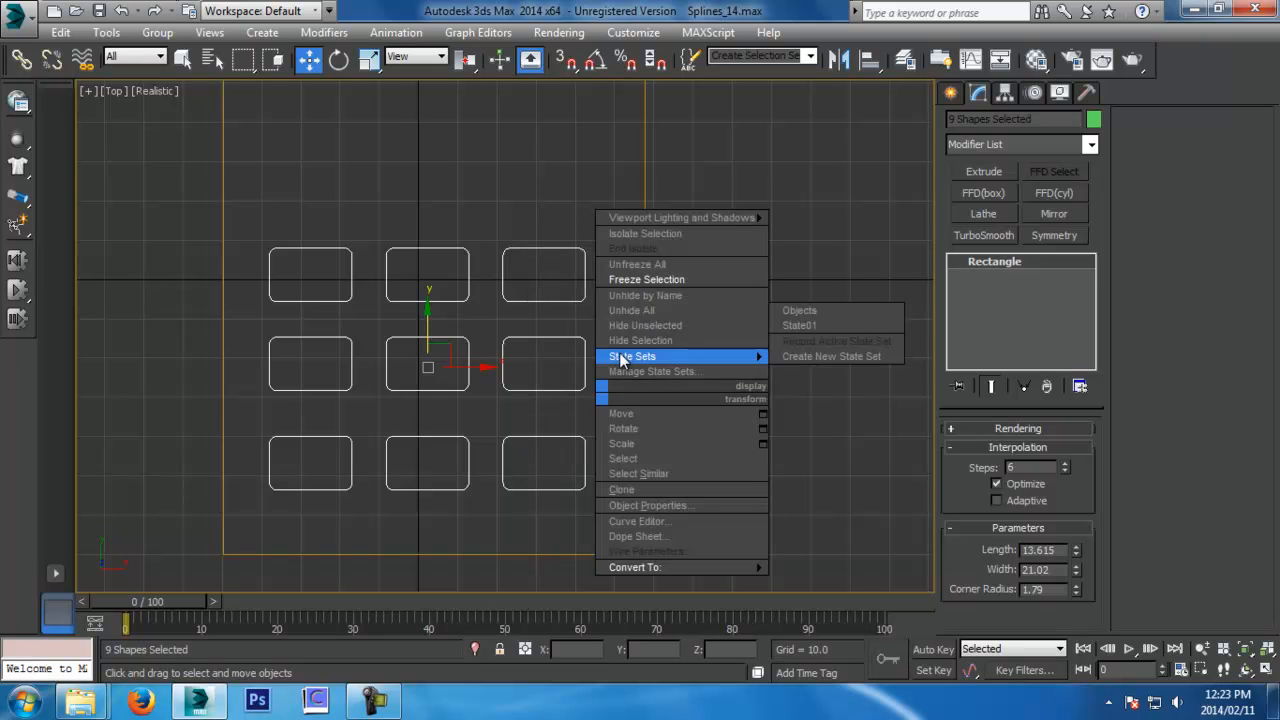
pyautogui.click(628, 343)
# Select the large outer rectangle in the perspective view and convert it to an Editable Spline
pyautogui.click(645, 363)
pyautogui.press('p')
pyautogui.press('z')
pyautogui.keyDown('alt'); pyautogui.moveTo(677, 451); pyautogui.dragTo(588, 350, button='middle'); pyautogui.keyUp('alt')
pyautogui.scroll(-2, 564, 334)
pyautogui.keyDown('alt'); pyautogui.moveTo(613, 405); pyautogui.dragTo(579, 397, button='middle'); pyautogui.keyUp('alt')
pyautogui.rightClick(578, 357)
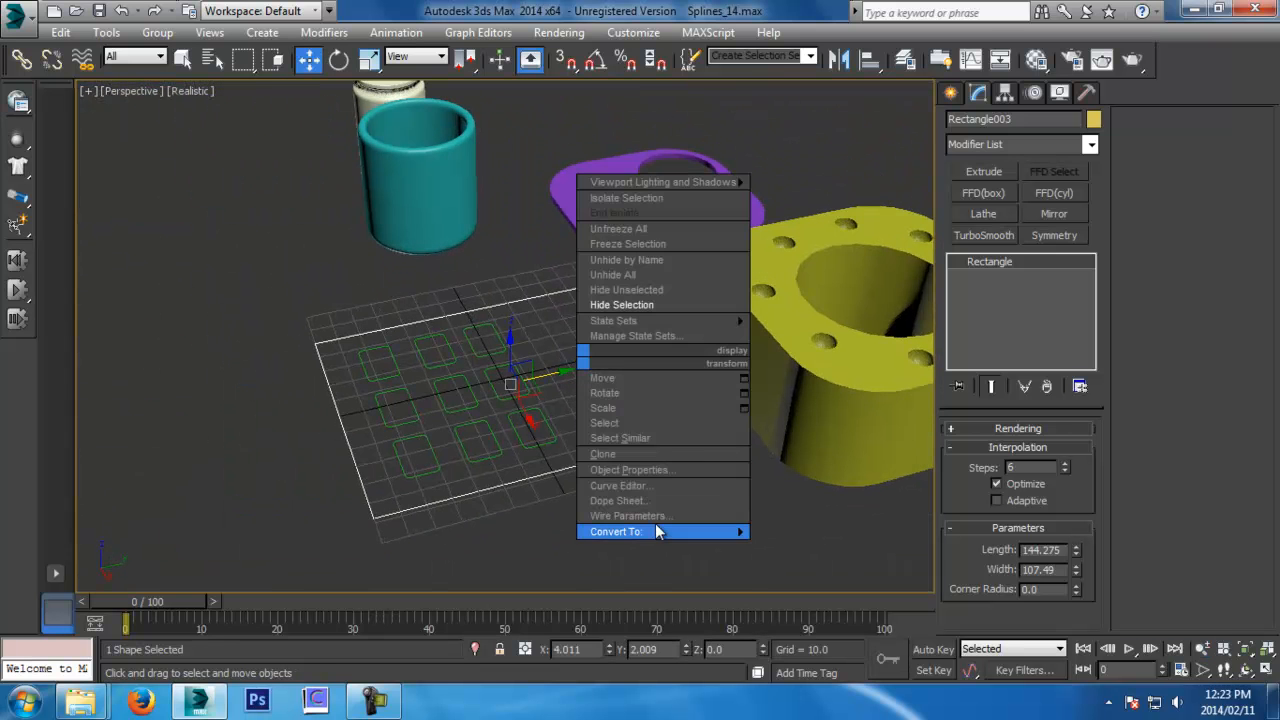
pyautogui.moveTo(656, 531)
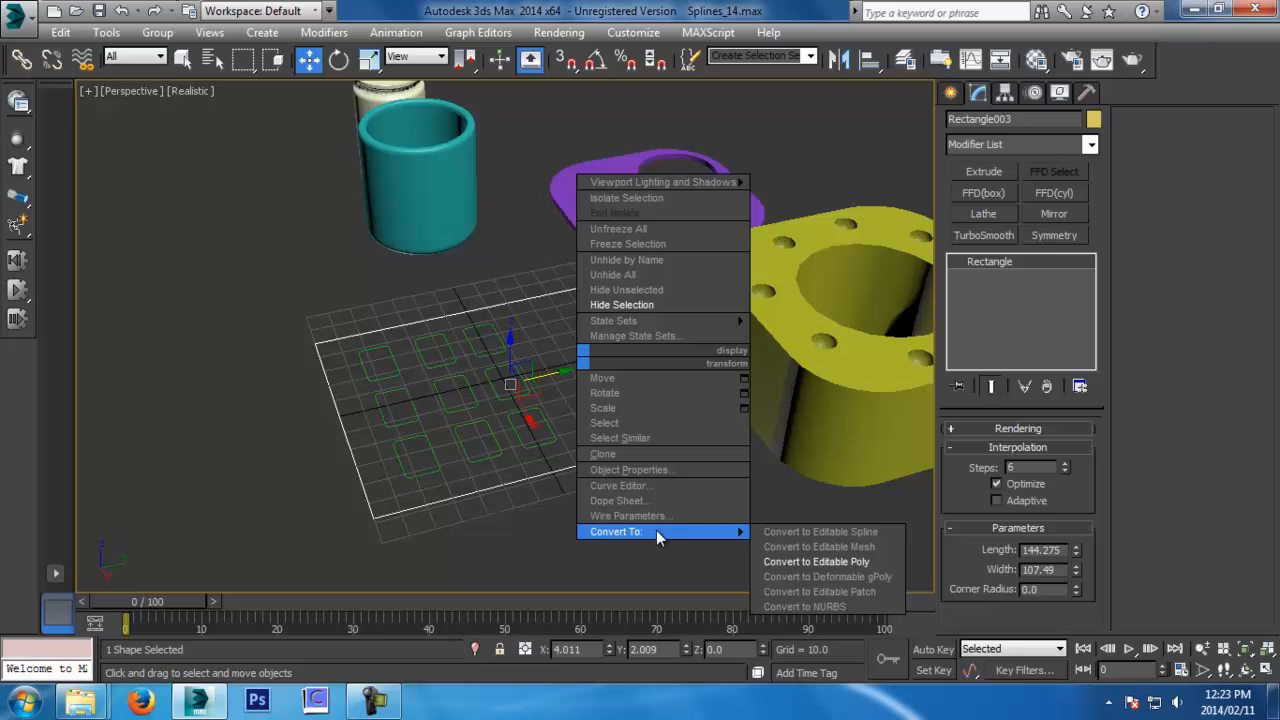
pyautogui.click(834, 537)
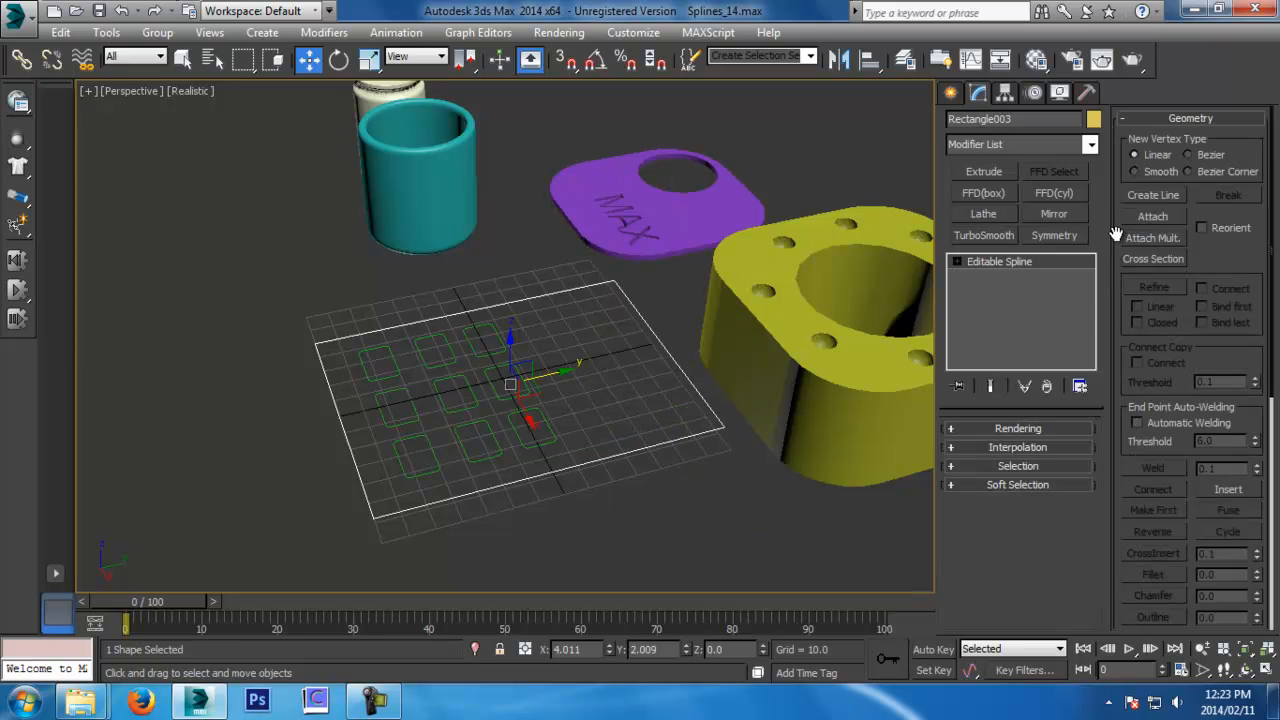
# Attach the nine visible small rounded rectangles to the large rectangle's spline
pyautogui.click(1152, 217)
pyautogui.click(539, 443)
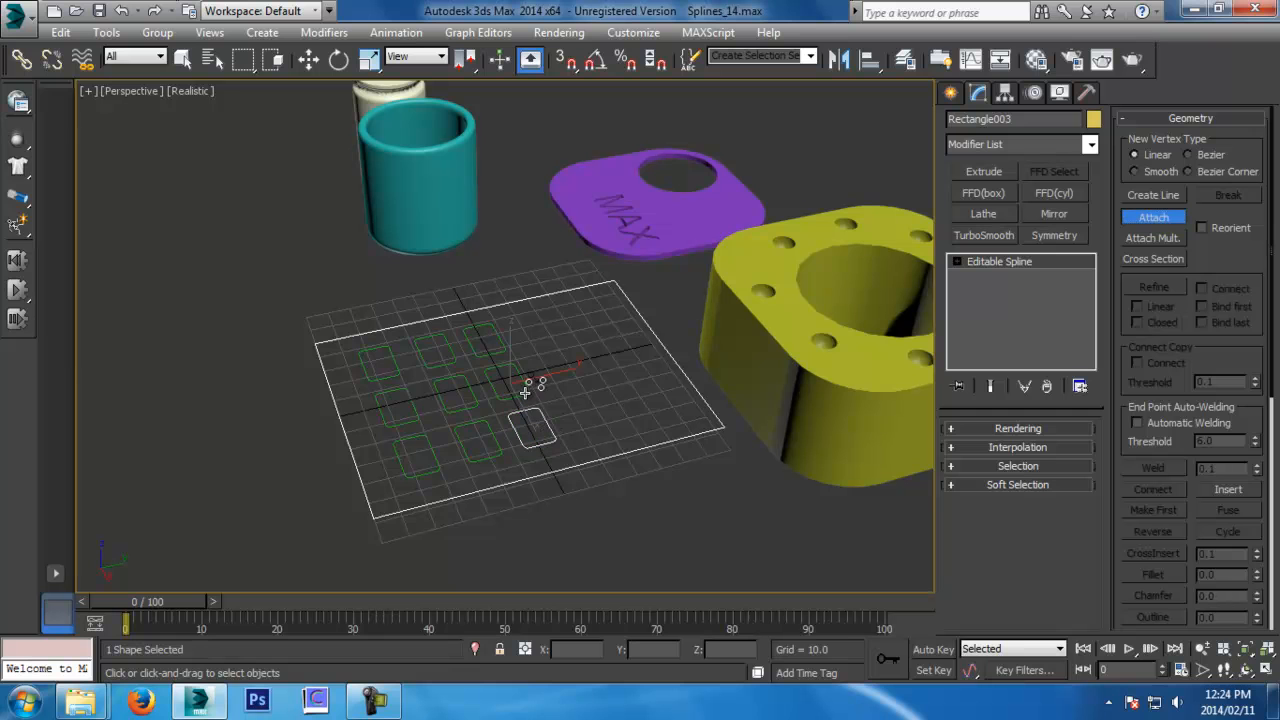
pyautogui.click(486, 352)
pyautogui.click(447, 363)
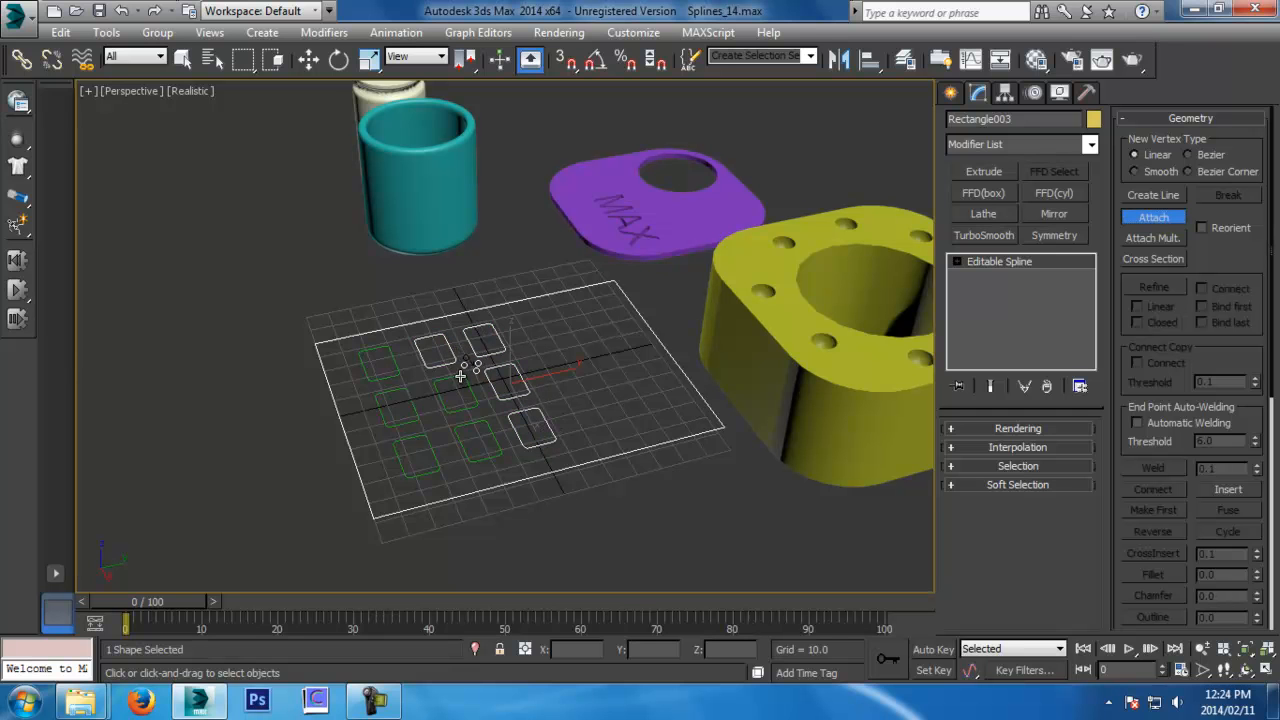
pyautogui.click(484, 427)
pyautogui.click(424, 446)
pyautogui.click(414, 422)
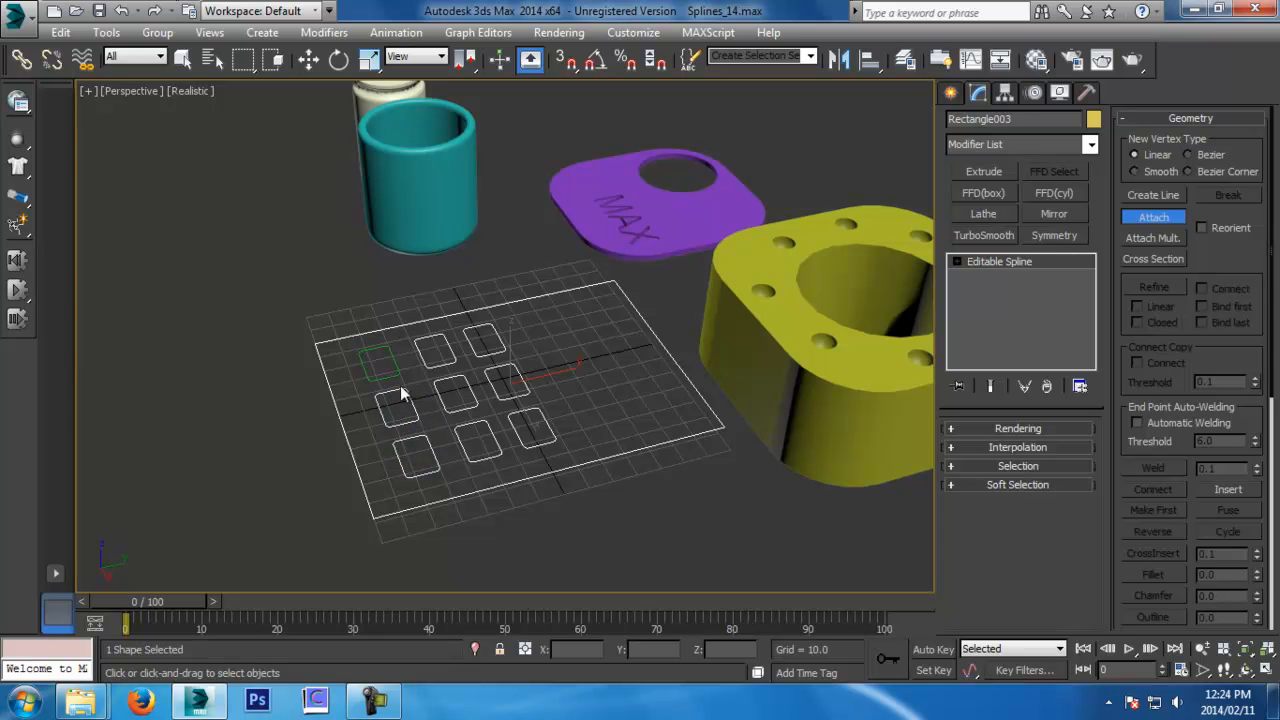
pyautogui.keyDown('alt'); pyautogui.moveTo(392, 402); pyautogui.dragTo(698, 413, button='middle'); pyautogui.keyUp('alt')
pyautogui.press('w')
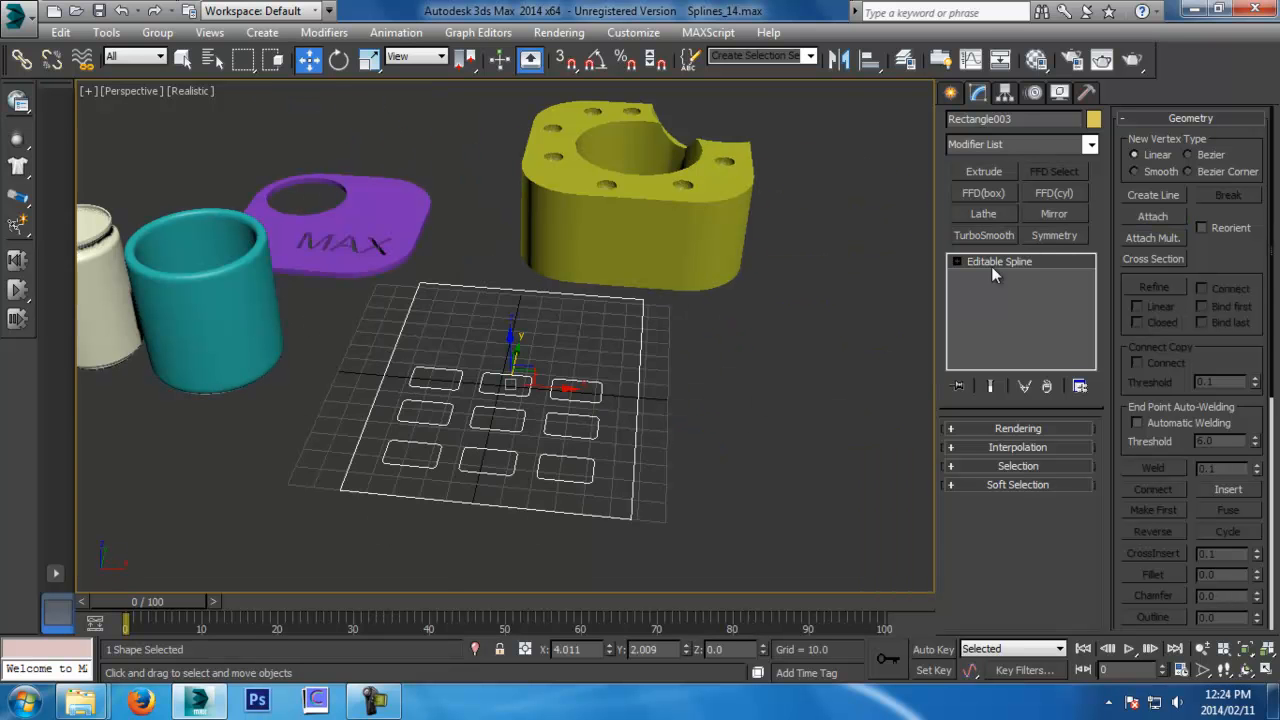
# Extrude the combined panel spline by an amount of 4.0
pyautogui.click(981, 170)
pyautogui.keyDown('alt'); pyautogui.moveTo(666, 366); pyautogui.dragTo(1043, 404, button='middle'); pyautogui.keyUp('alt')
pyautogui.moveTo(1073, 456); pyautogui.dragTo(1062, 531)
pyautogui.keyDown('alt'); pyautogui.moveTo(532, 378); pyautogui.dragTo(571, 477, button='middle'); pyautogui.keyUp('alt')
# Unhide the copied rectangles, switch to a wireframe top view, and hide the extruded panel
pyautogui.rightClick(683, 401)
pyautogui.click(726, 329)
pyautogui.press('F3')
pyautogui.moveTo(691, 389); pyautogui.dragTo(692, 368, button='middle')
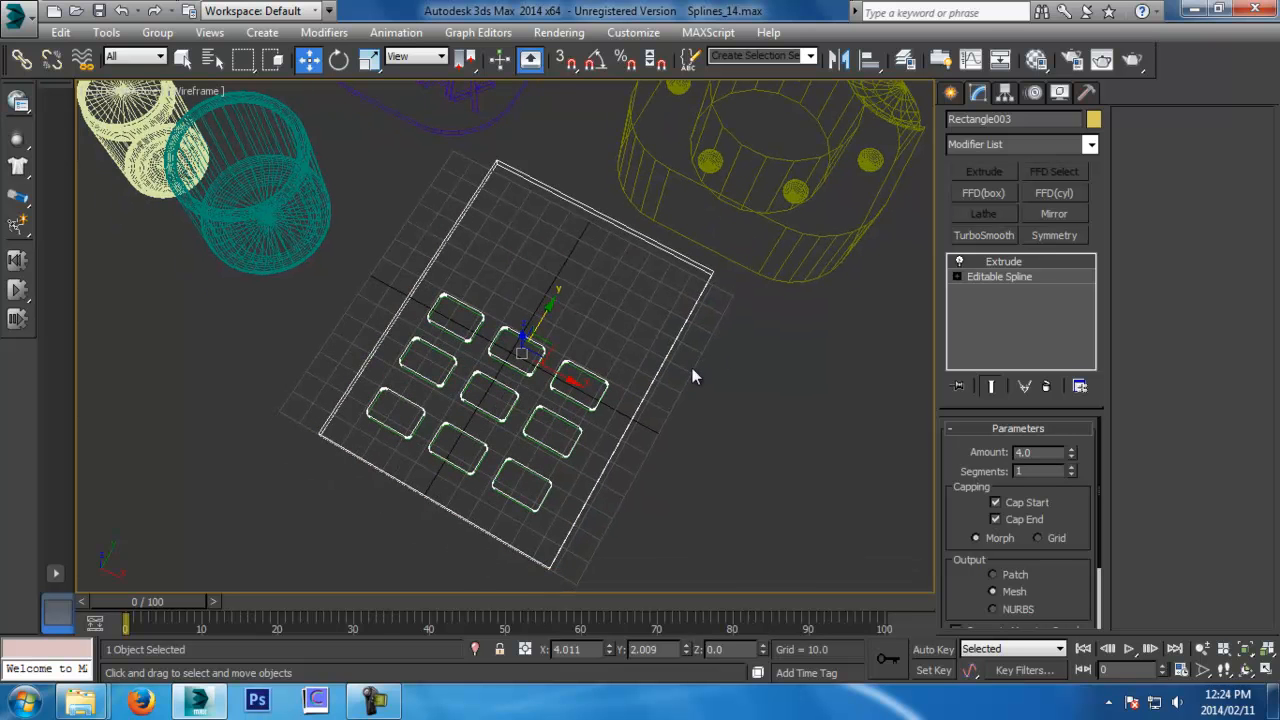
pyautogui.press('t')
pyautogui.rightClick(700, 340)
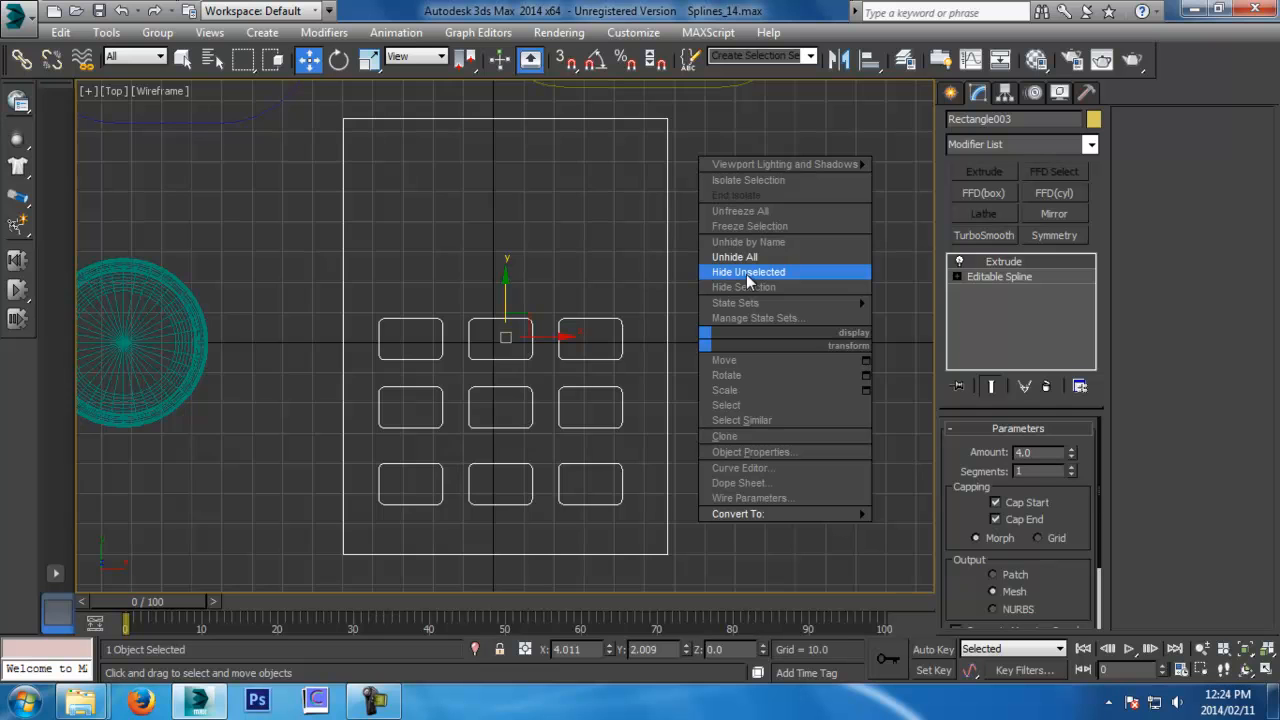
pyautogui.rightClick(664, 355)
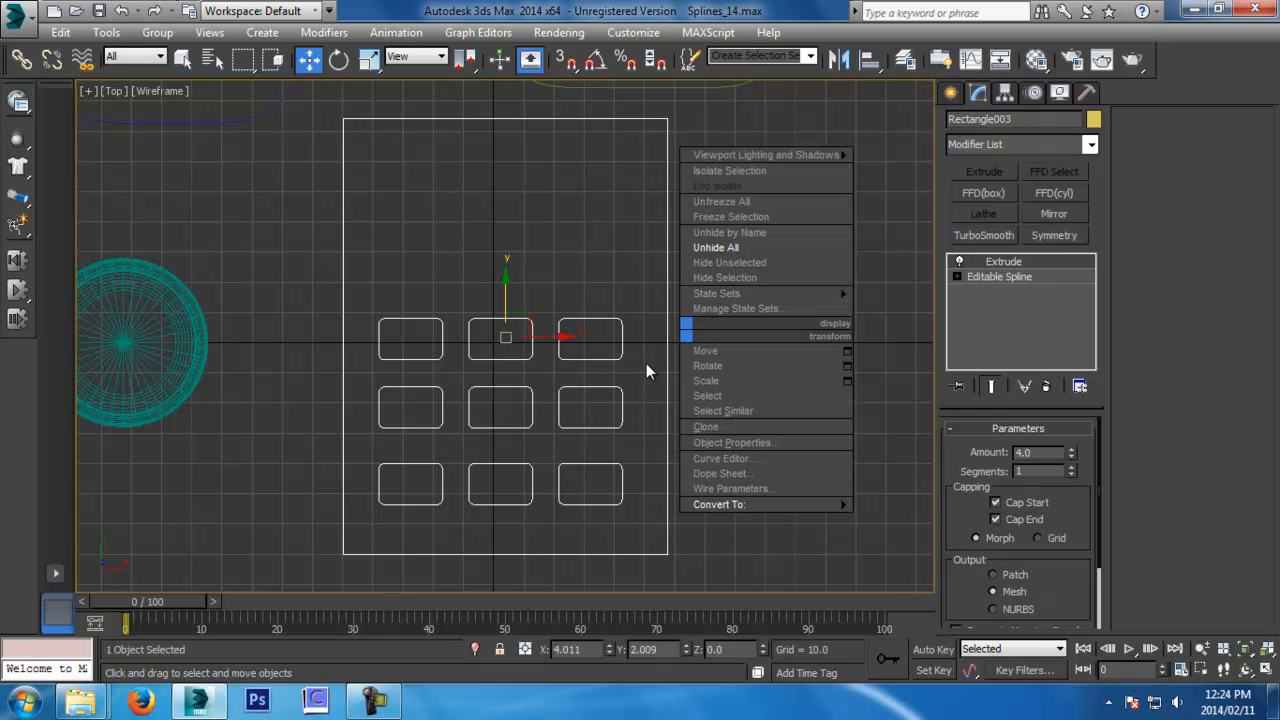
pyautogui.click(740, 278)
# Delete eight of the nine copied rectangles, keeping only the last one in the upper row on the +X side
pyautogui.scroll(3, 640, 328)
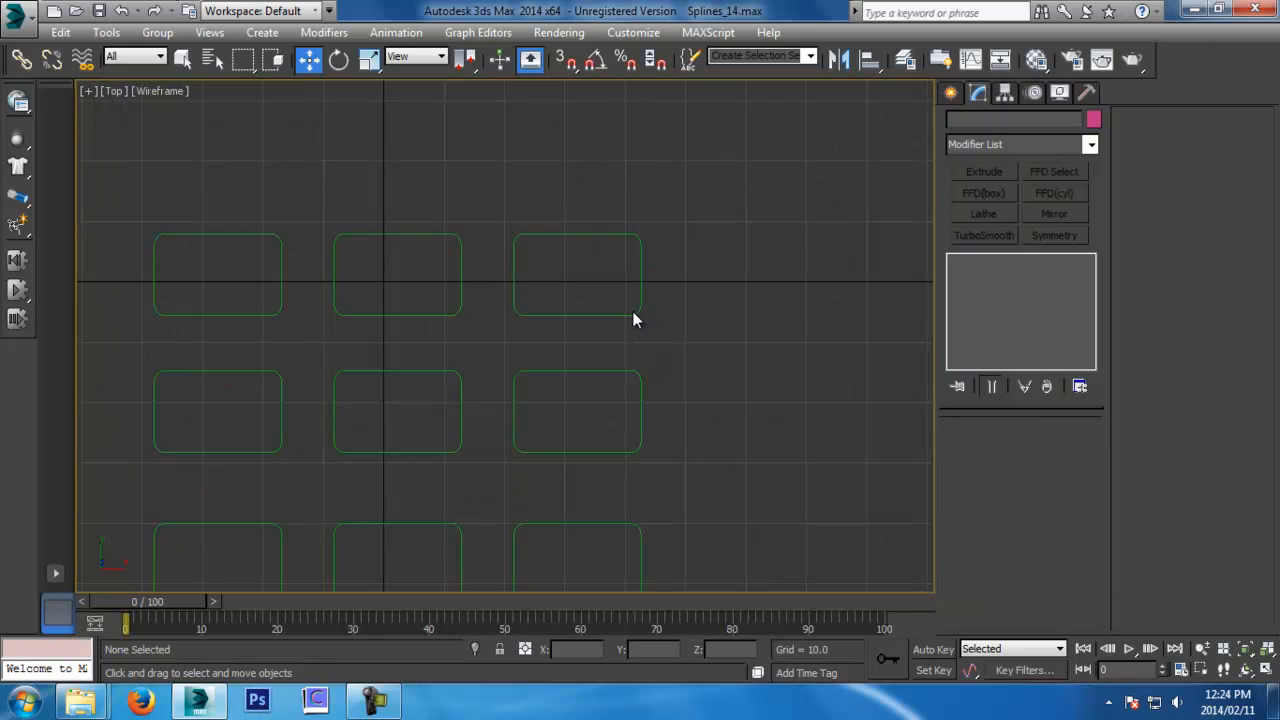
pyautogui.click(634, 316)
pyautogui.scroll(-3, 680, 294)
pyautogui.moveTo(497, 511); pyautogui.dragTo(544, 548)
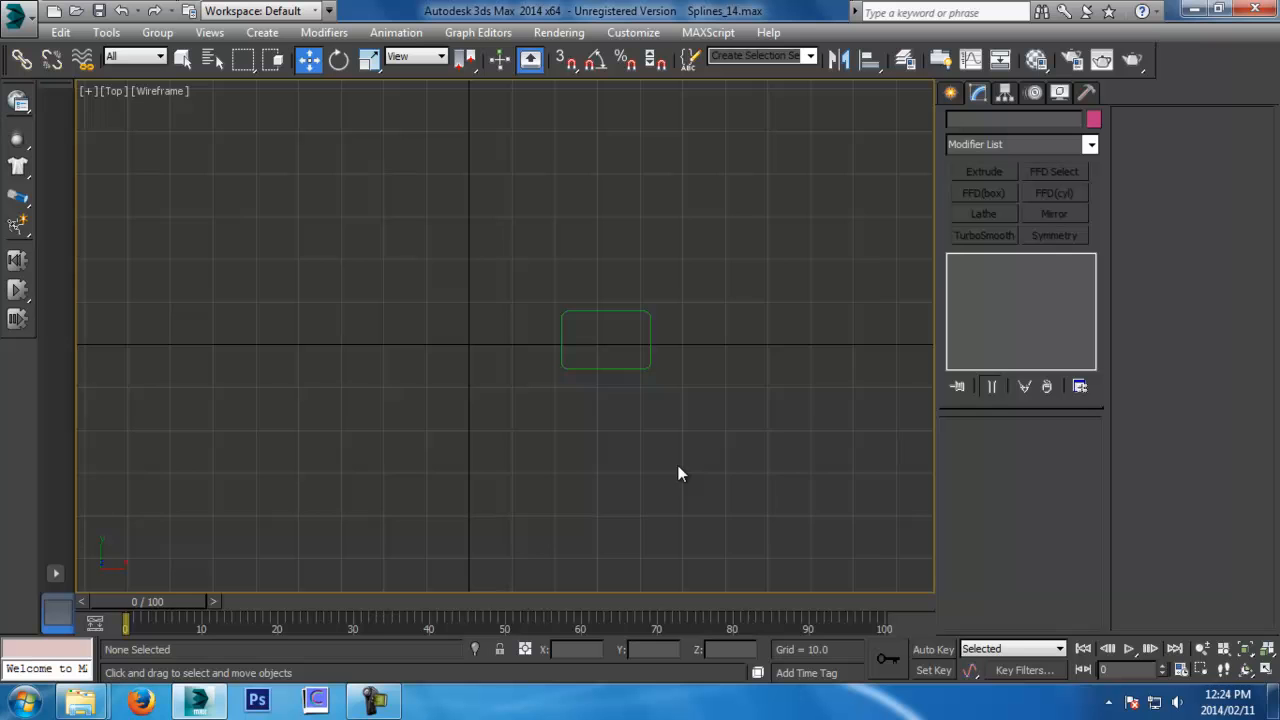
# Select the remaining small rectangle and unhide all the other objects
pyautogui.rightClick(700, 410)
pyautogui.click(727, 405)
pyautogui.click(639, 371)
pyautogui.rightClick(637, 358)
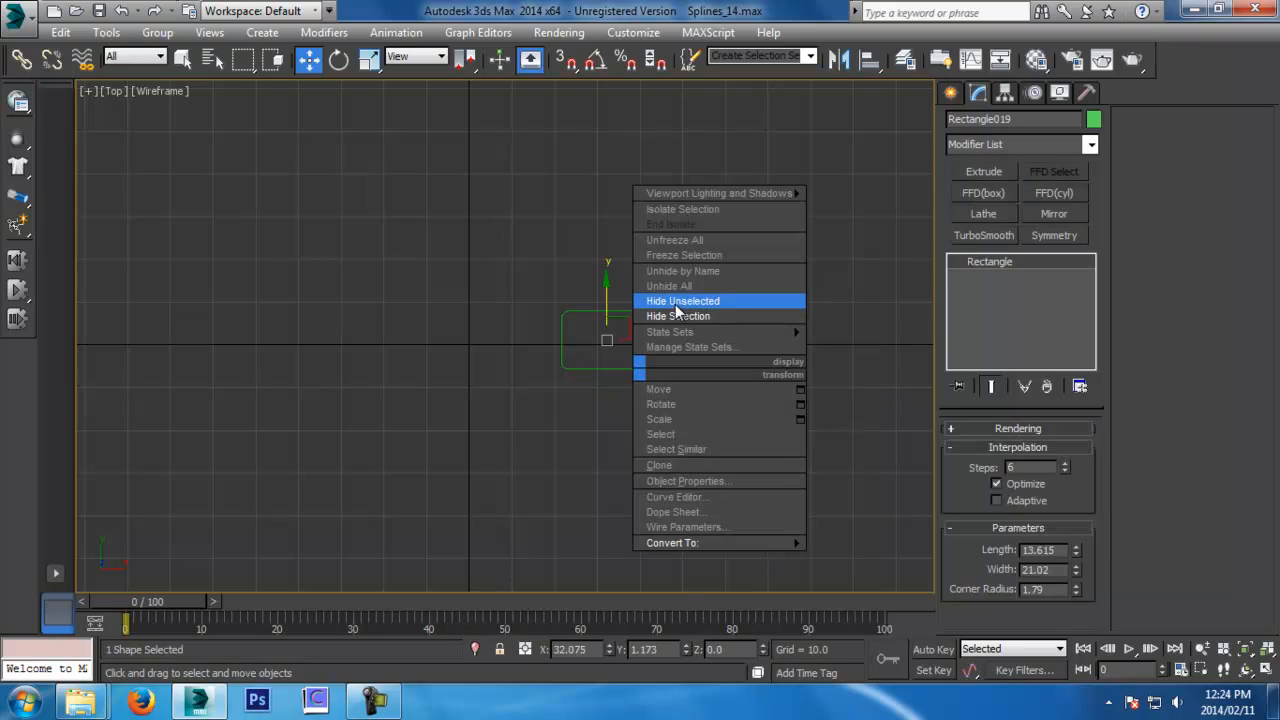
pyautogui.click(676, 318)
pyautogui.rightClick(636, 352)
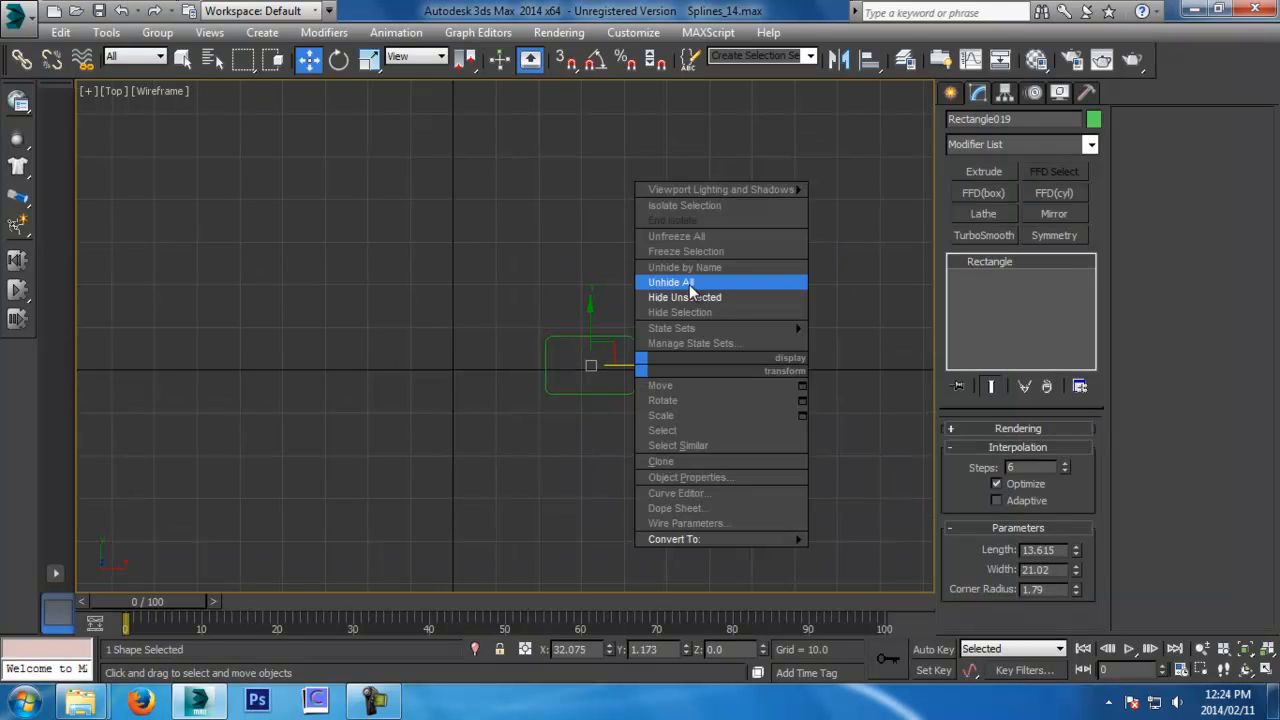
pyautogui.click(686, 281)
# Convert the remaining small rounded rectangle to an Editable Spline
pyautogui.moveTo(595, 314); pyautogui.dragTo(635, 428, button='middle')
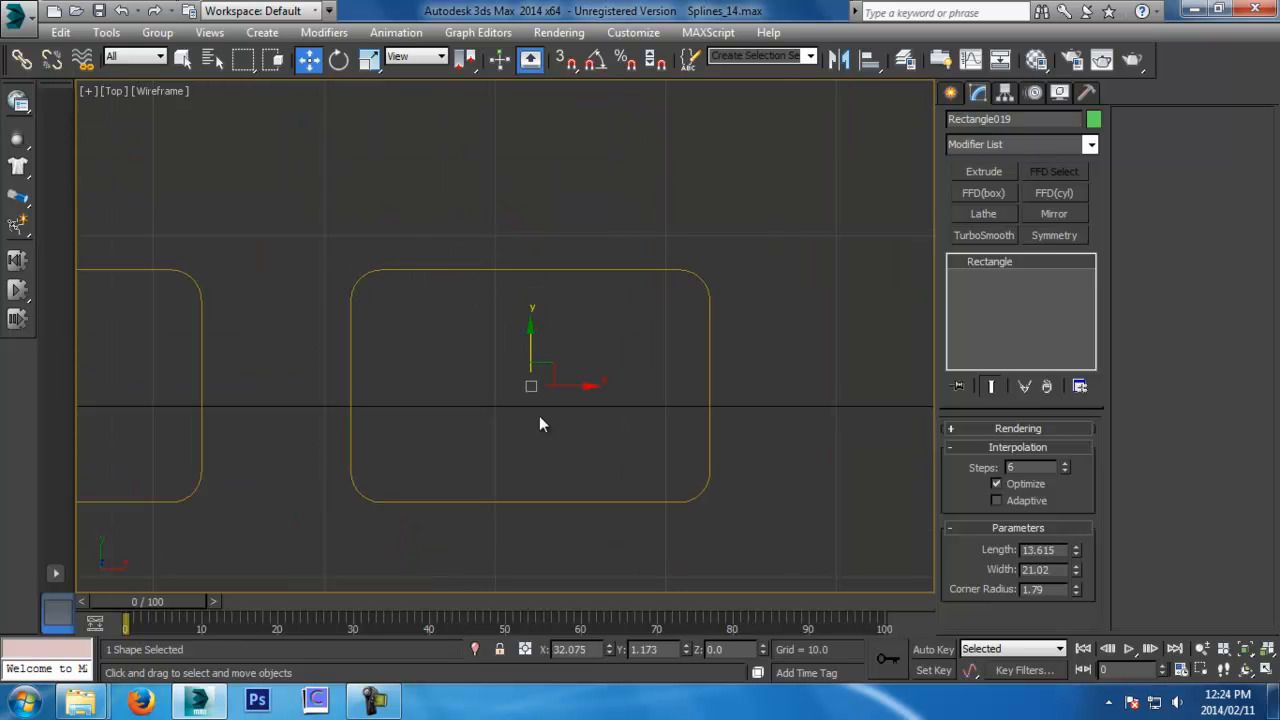
pyautogui.moveTo(539, 424); pyautogui.dragTo(552, 391, button='middle')
pyautogui.rightClick(557, 340)
pyautogui.moveTo(620, 508)
pyautogui.click(800, 511)
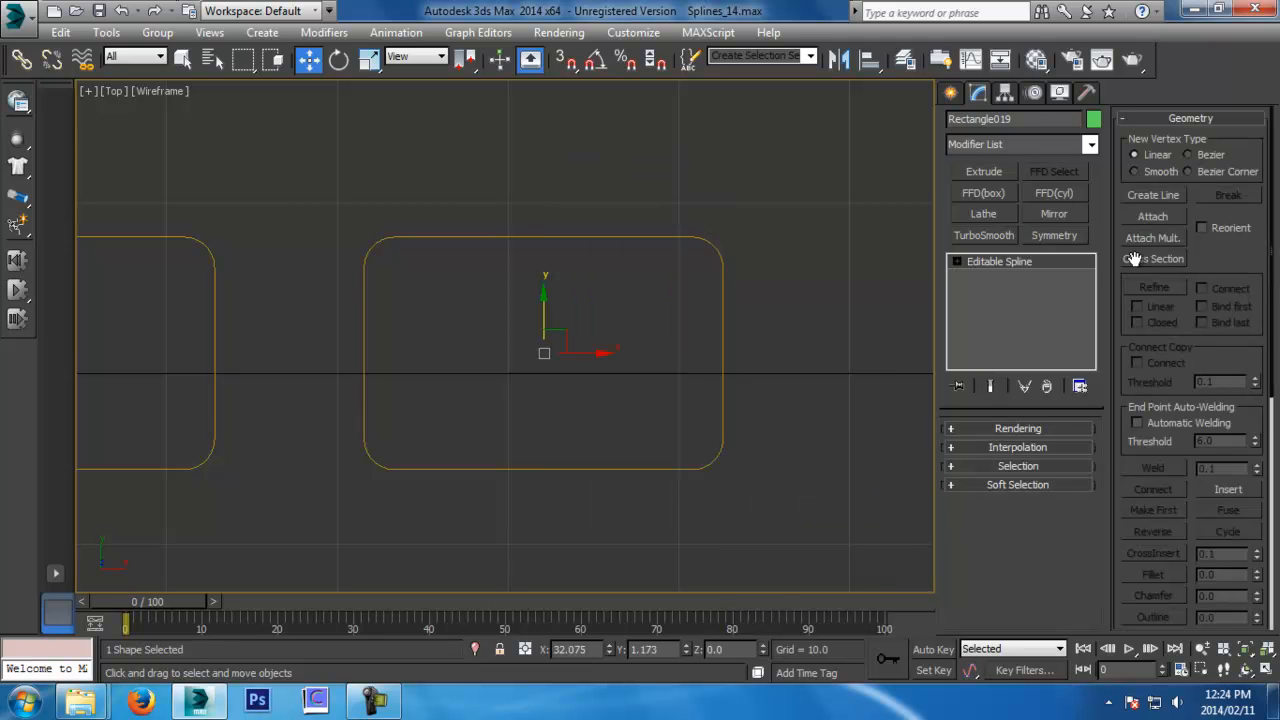
# Select the small rectangle's four upper vertices and move them down slightly, inside the panel hole's outline
pyautogui.click(1030, 466)
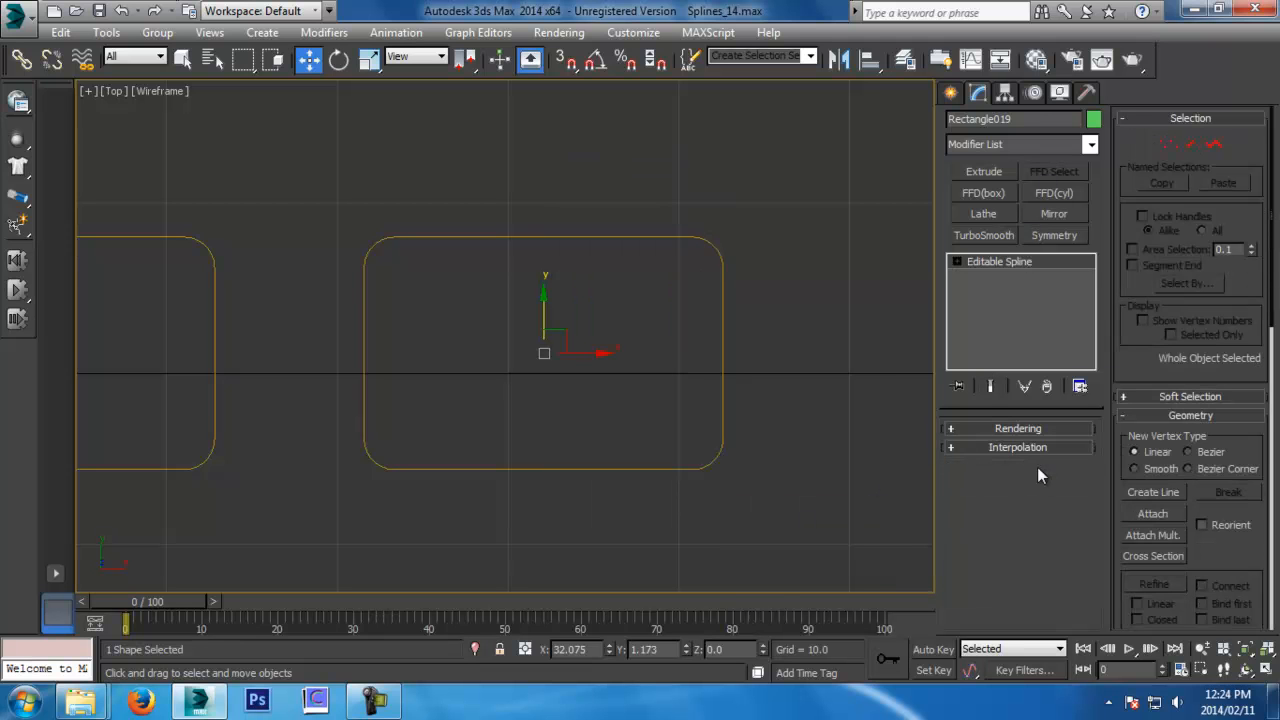
pyautogui.click(1166, 145)
pyautogui.moveTo(361, 221); pyautogui.dragTo(884, 352)
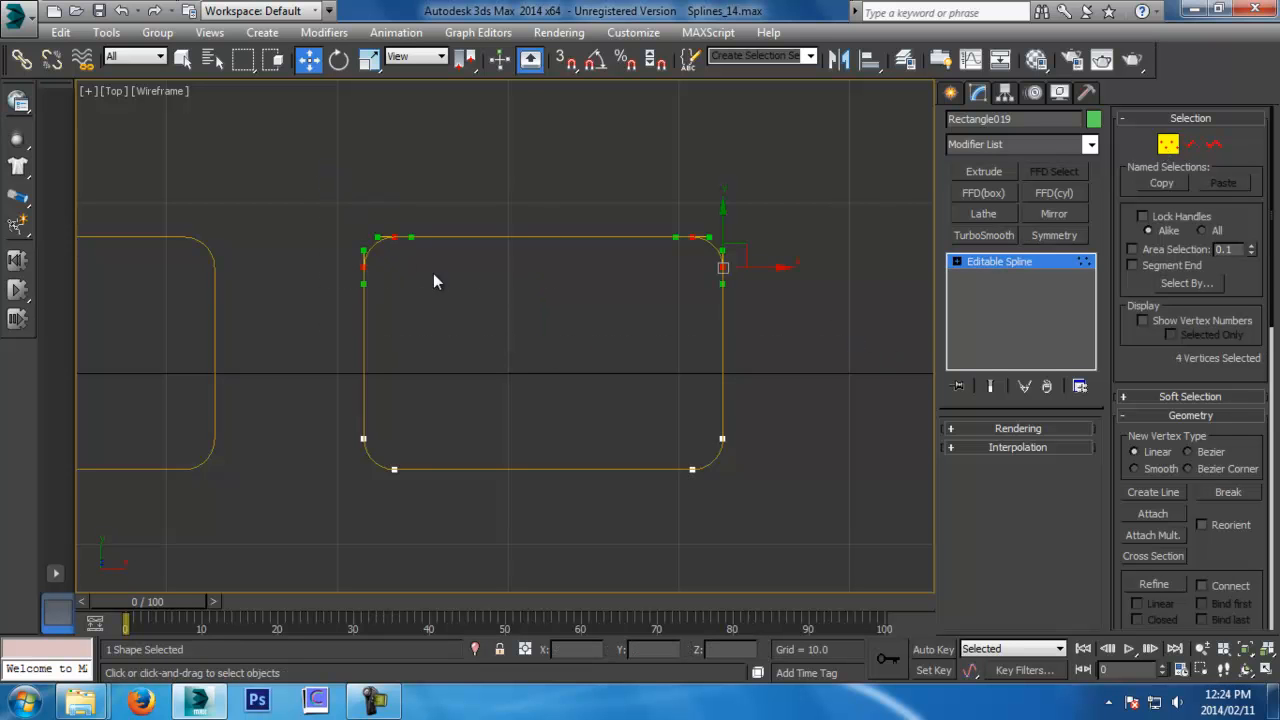
pyautogui.moveTo(294, 159); pyautogui.dragTo(1008, 438)
pyautogui.hotkey('ctrl', 'z')
pyautogui.moveTo(286, 133); pyautogui.dragTo(628, 604)
pyautogui.moveTo(203, 167); pyautogui.dragTo(825, 405)
pyautogui.scroll(5, 700, 405)
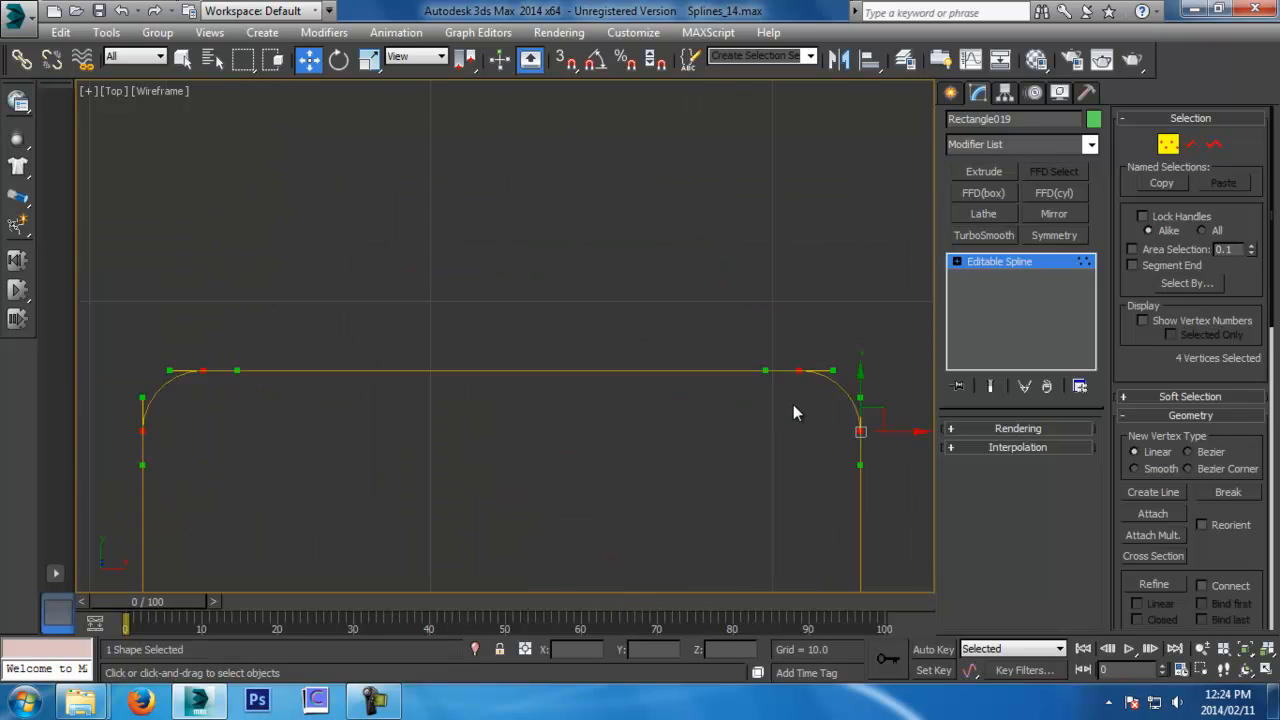
pyautogui.moveTo(804, 361); pyautogui.dragTo(797, 369)
# Select the small rectangle's four left-side vertices and move them slightly inward along X, leaving a narrow gap to the hole
pyautogui.moveTo(147, 393); pyautogui.dragTo(387, 235, button='middle')
pyautogui.moveTo(790, 329); pyautogui.dragTo(770, 241, button='middle')
pyautogui.scroll(-2, 768, 241)
pyautogui.moveTo(368, 102); pyautogui.dragTo(657, 634)
pyautogui.moveTo(538, 497); pyautogui.dragTo(564, 435, button='middle')
pyautogui.scroll(2, 564, 435)
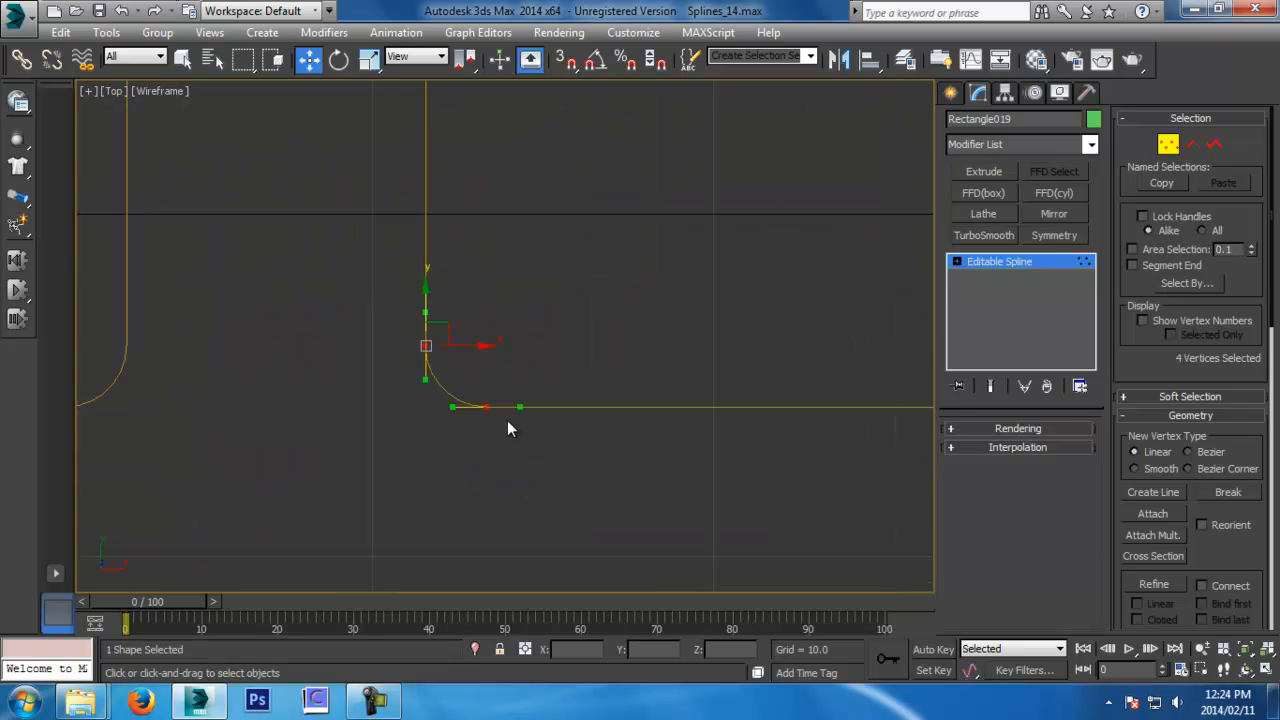
pyautogui.moveTo(472, 346); pyautogui.dragTo(477, 346)
pyautogui.moveTo(477, 346); pyautogui.dragTo(400, 448, button='middle')
# Select the small rectangle's four lower vertices and move them up slightly to clear the hole's lower edge
pyautogui.scroll(-2, 491, 545)
pyautogui.moveTo(534, 499); pyautogui.dragTo(900, 545)
pyautogui.moveTo(735, 518); pyautogui.dragTo(500, 375, button='middle')
pyautogui.scroll(2, 530, 349)
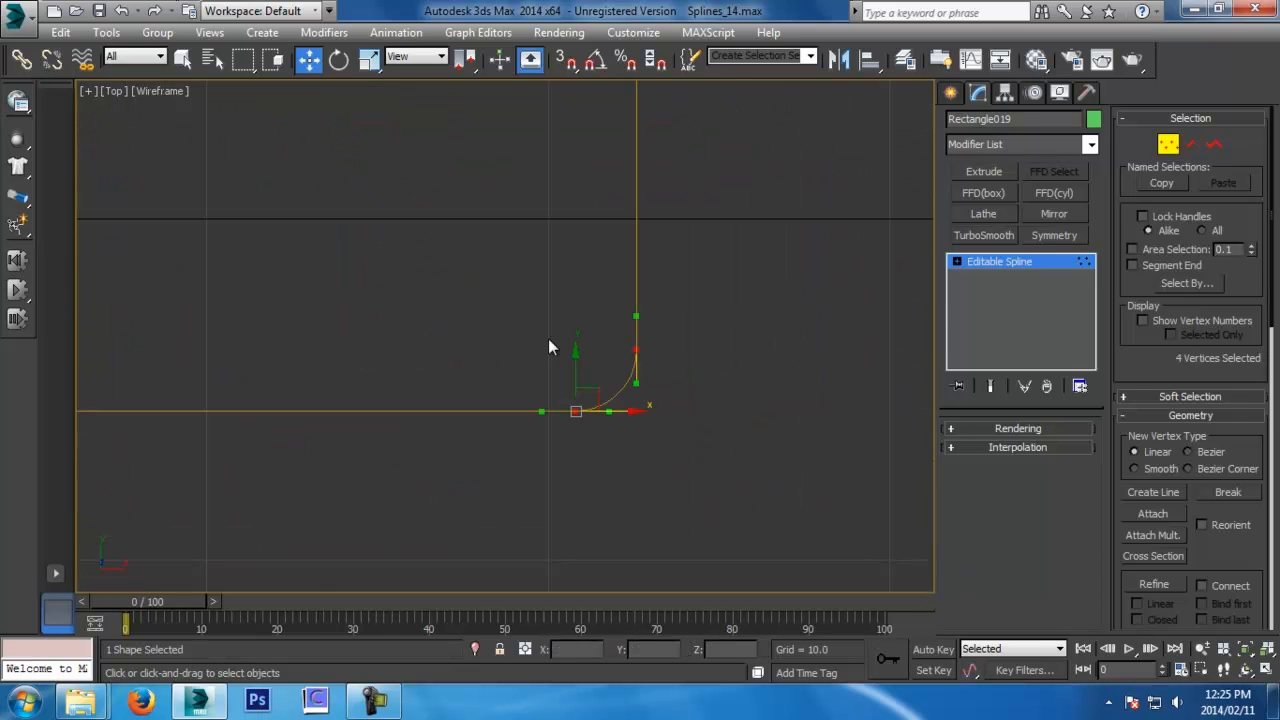
pyautogui.moveTo(573, 348); pyautogui.dragTo(570, 341)
pyautogui.scroll(-2, 570, 341)
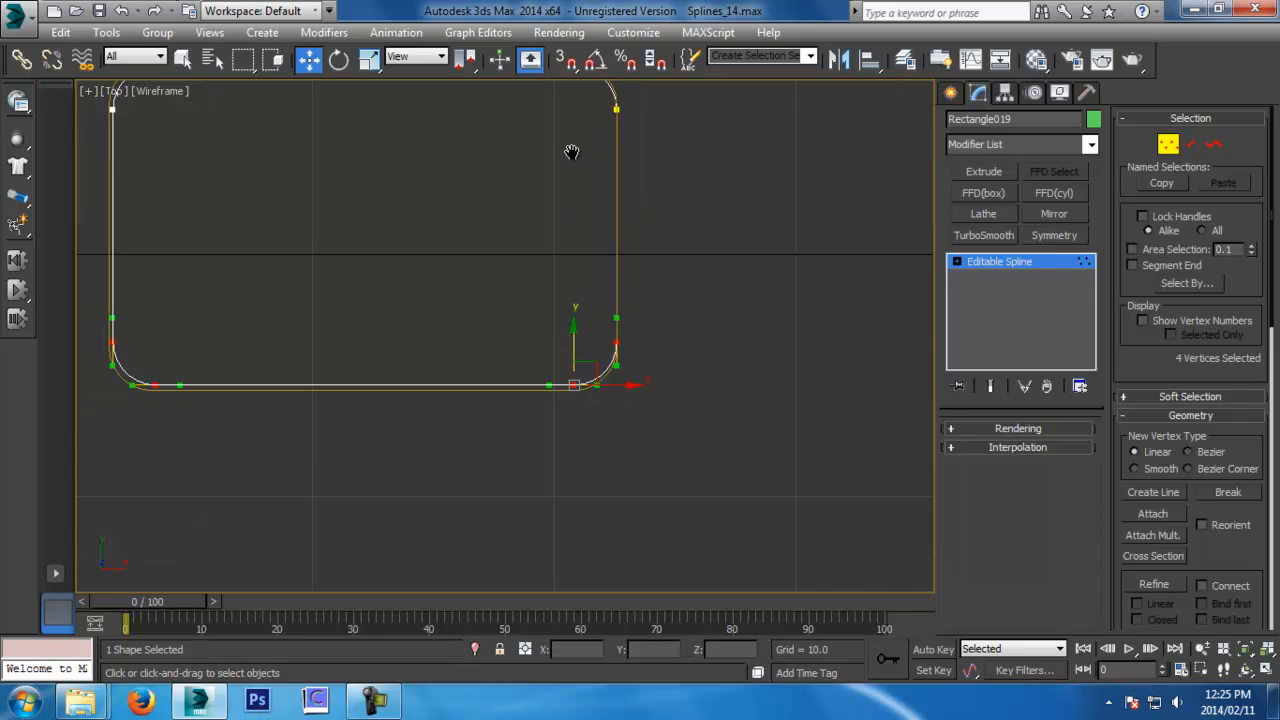
# Move the small rectangle's four right-side vertices slightly inward along X and leave vertex editing
pyautogui.moveTo(571, 152); pyautogui.dragTo(587, 310, button='middle')
pyautogui.moveTo(807, 623); pyautogui.dragTo(807, 623)
pyautogui.moveTo(641, 413); pyautogui.dragTo(615, 346, button='middle')
pyautogui.scroll(2, 621, 454)
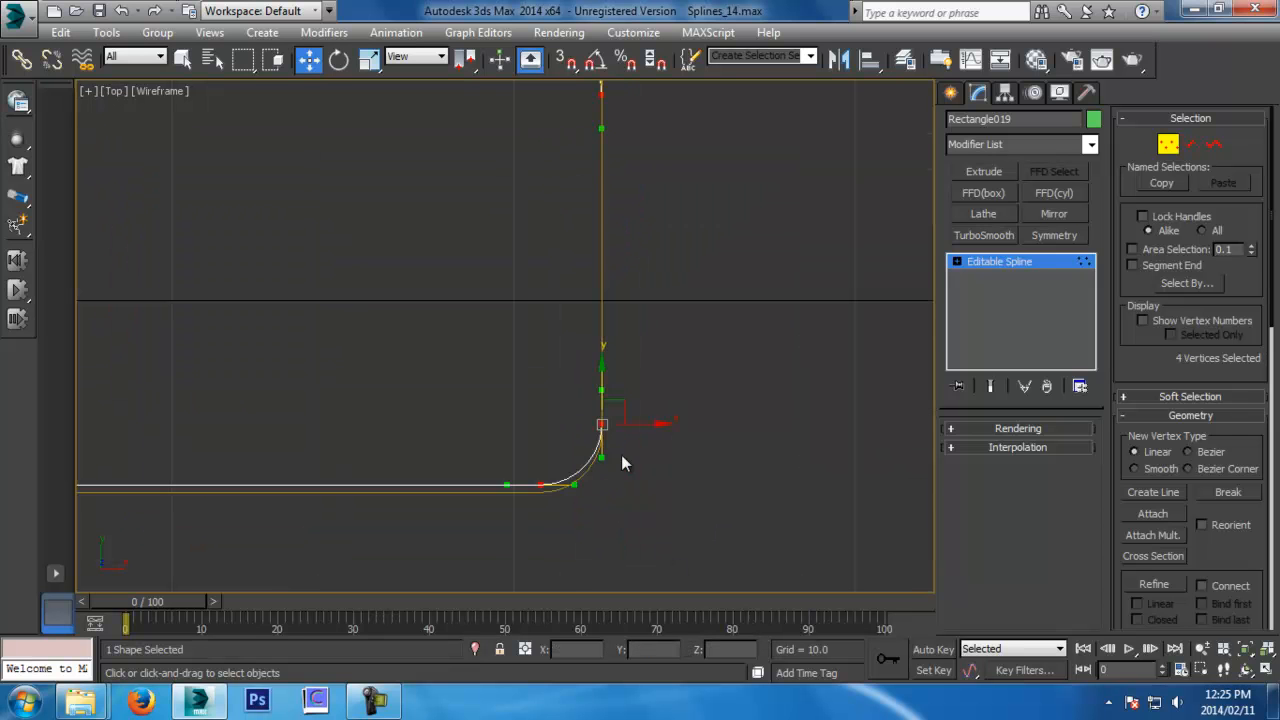
pyautogui.moveTo(638, 424); pyautogui.dragTo(630, 424)
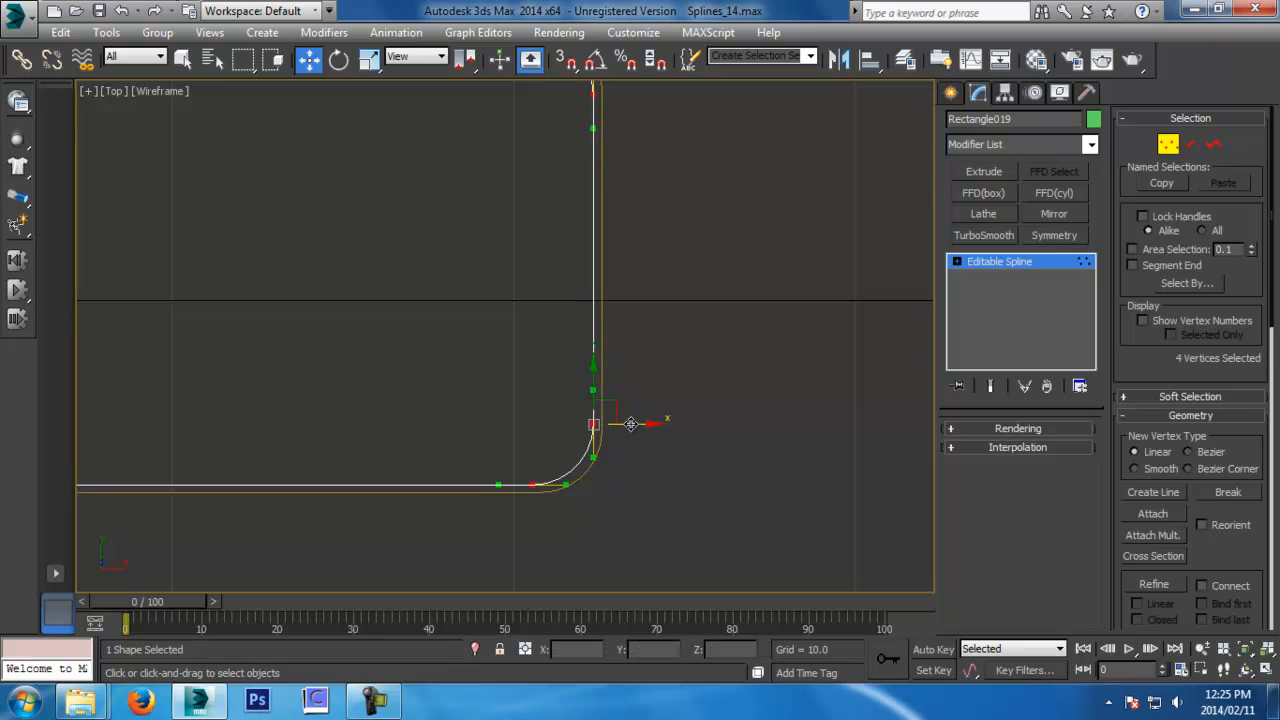
pyautogui.scroll(-2, 629, 424)
pyautogui.moveTo(624, 286); pyautogui.dragTo(671, 386, button='middle')
pyautogui.click(1173, 151)
# Extrude the inset small rectangle by 4.0 in the perspective view to form a button
pyautogui.moveTo(531, 367); pyautogui.dragTo(531, 331, button='middle')
pyautogui.moveTo(392, 402); pyautogui.dragTo(448, 398, button='middle')
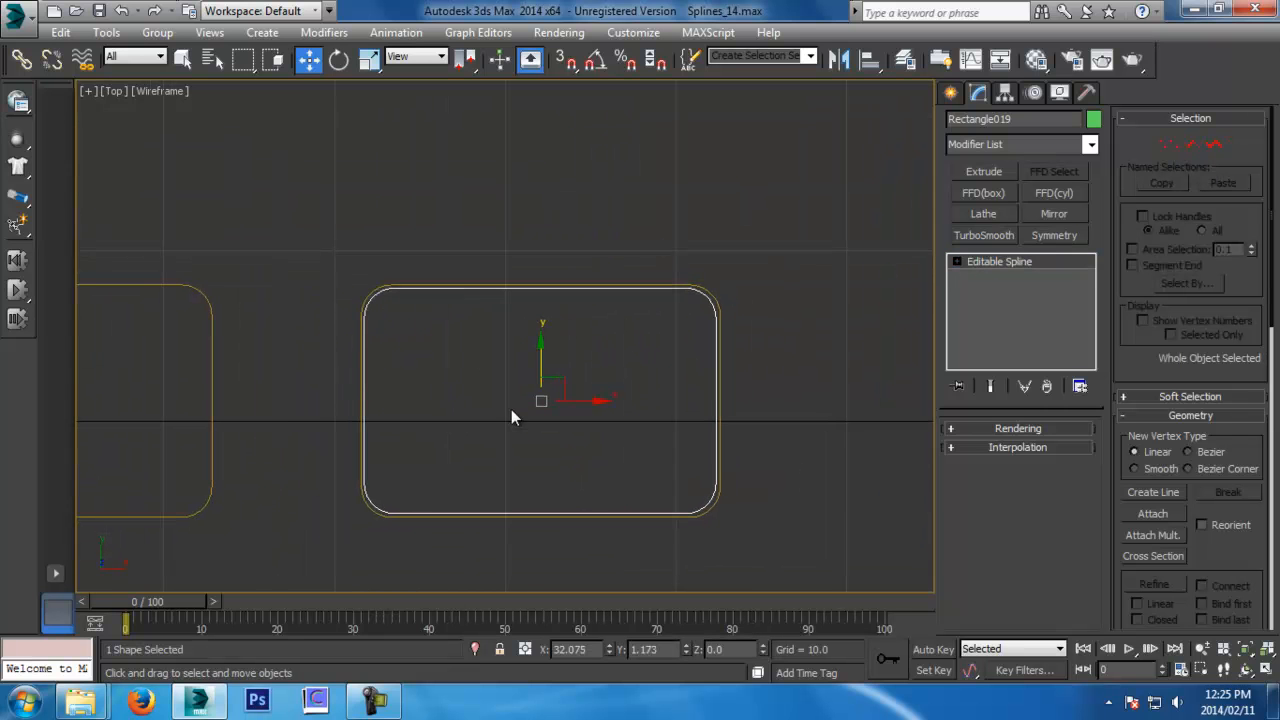
pyautogui.moveTo(532, 424); pyautogui.dragTo(466, 329, button='middle')
pyautogui.press('p')
pyautogui.moveTo(603, 371); pyautogui.dragTo(604, 397, button='middle')
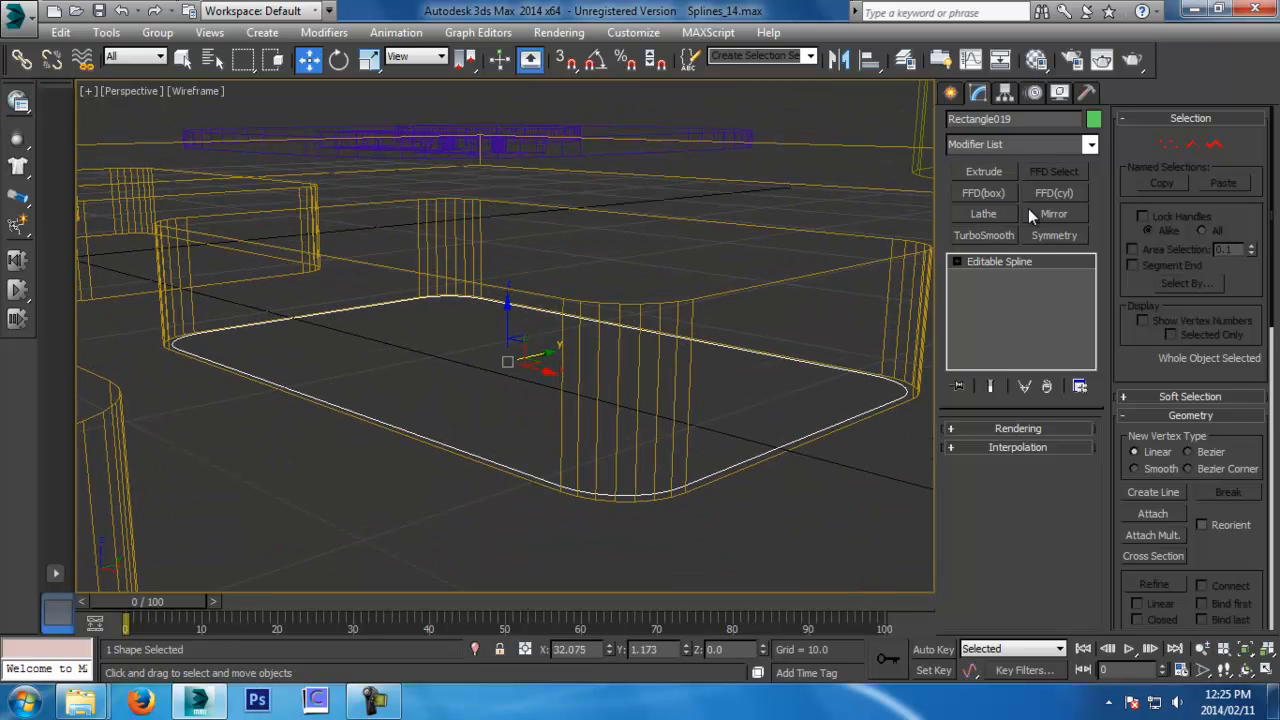
pyautogui.click(1000, 170)
# Raise the button to about Z 1.27 so it protrudes from the shaded panel, and save the scene as Splines_15.max
pyautogui.moveTo(440, 329); pyautogui.dragTo(440, 354, button='middle')
pyautogui.scroll(-3, 440, 354)
pyautogui.moveTo(482, 337); pyautogui.dragTo(482, 308)
pyautogui.press('F3')
pyautogui.moveTo(452, 312)
pyautogui.keyDown('alt'); pyautogui.mouseDown(button='middle')
pyautogui.moveTo(591, 361)
pyautogui.moveTo(636, 351)
pyautogui.mouseUp(button='middle'); pyautogui.keyUp('alt')
pyautogui.moveTo(402, 399)
pyautogui.keyDown('alt'); pyautogui.mouseDown(button='middle')
pyautogui.moveTo(525, 394)
pyautogui.moveTo(193, 374)
pyautogui.mouseUp(button='middle'); pyautogui.keyUp('alt')
pyautogui.moveTo(538, 405); pyautogui.dragTo(450, 414, button='middle')
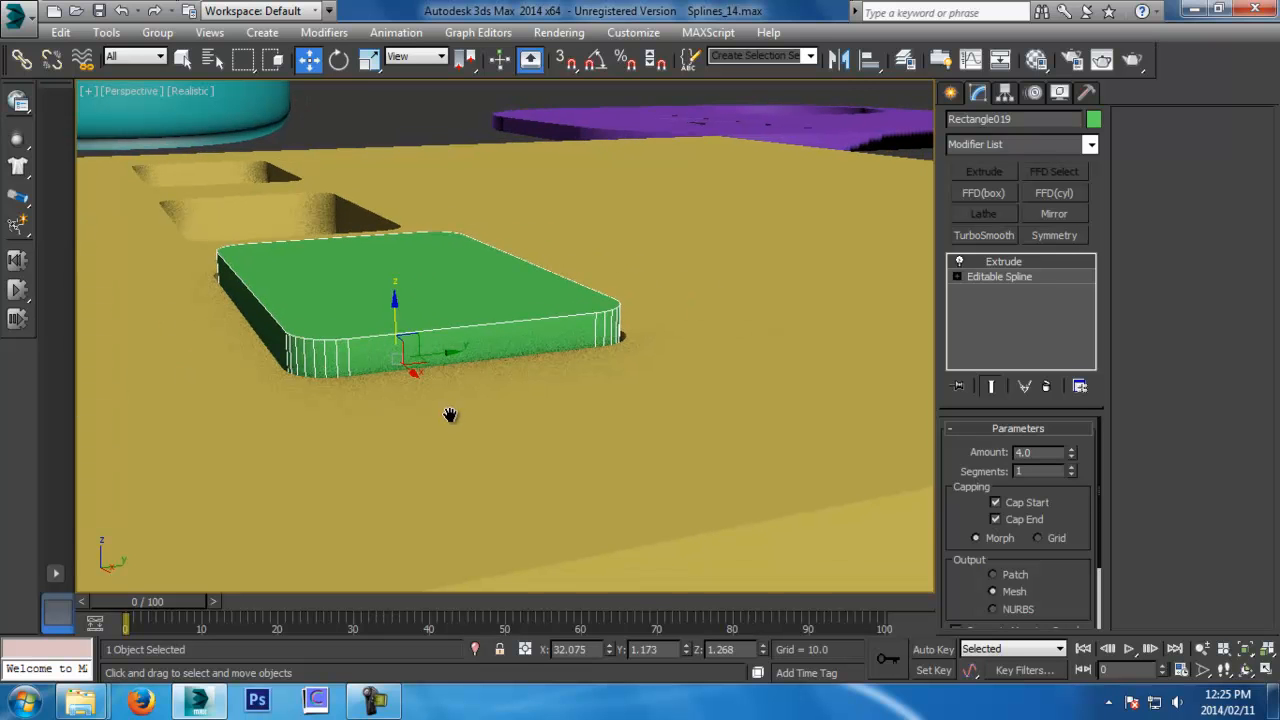
pyautogui.hotkey('ctrl', 's')
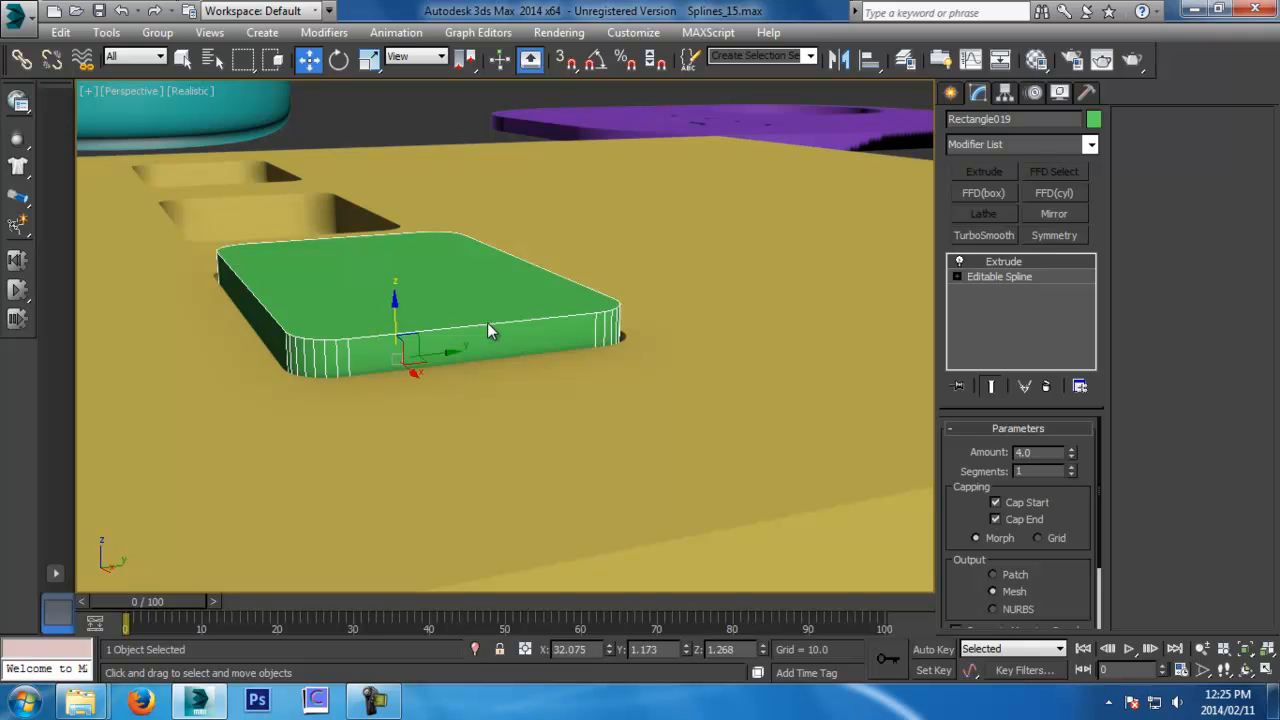
# Convert the extruded green button to an Editable Poly
pyautogui.keyDown('alt'); pyautogui.moveTo(481, 358); pyautogui.dragTo(505, 297, button='middle'); pyautogui.keyUp('alt')
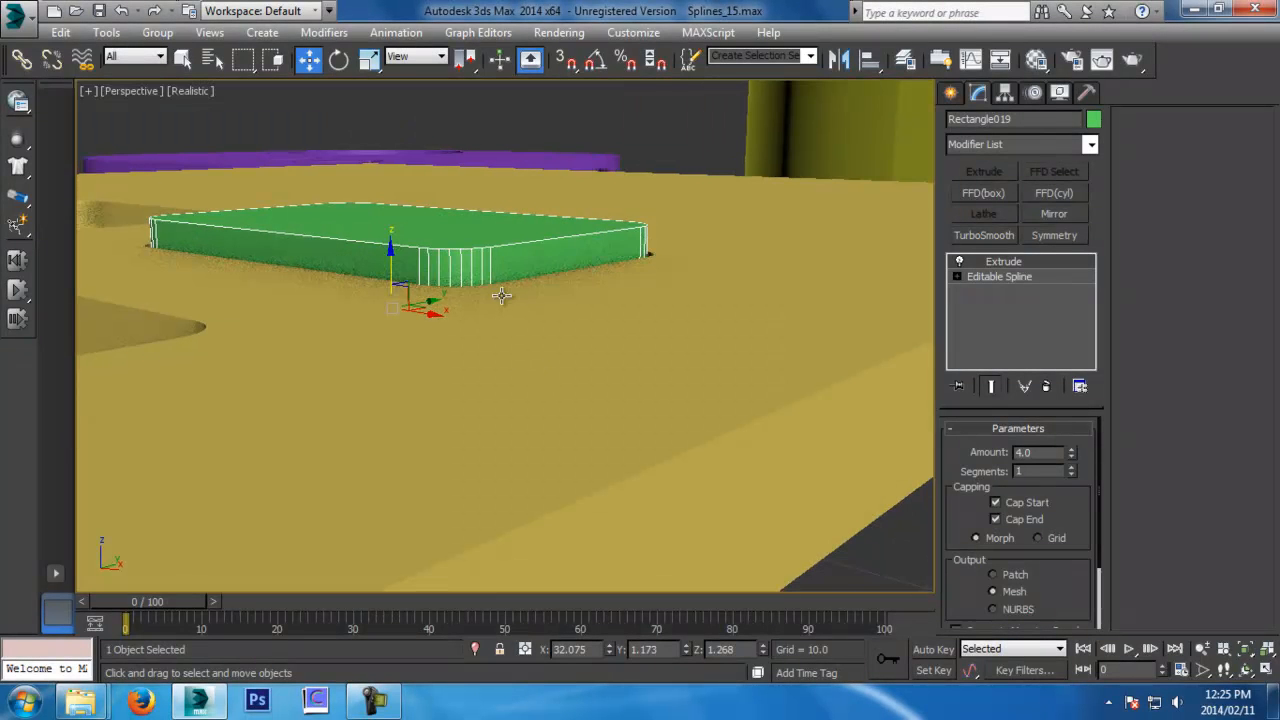
pyautogui.rightClick(485, 228)
pyautogui.moveTo(555, 402)
pyautogui.click(685, 416)
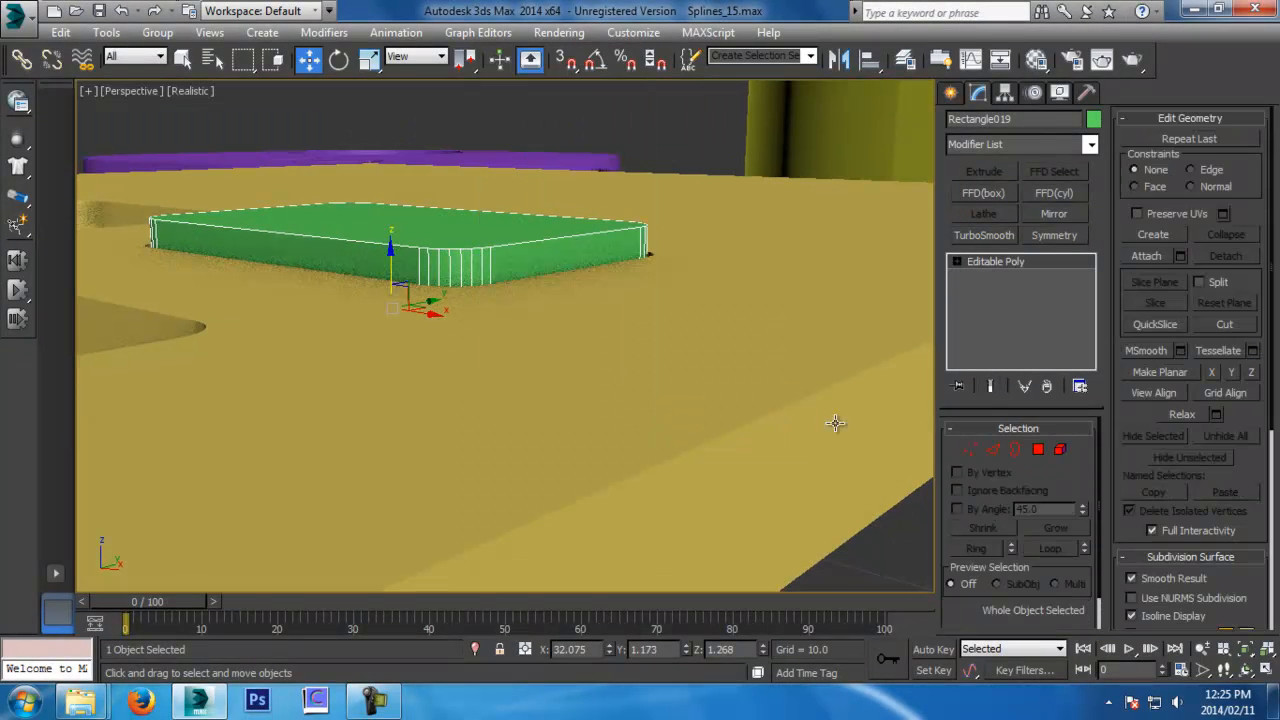
# Select the complete top and bottom edge loops of the green button in edge mode
pyautogui.click(988, 450)
pyautogui.keyDown('alt'); pyautogui.moveTo(397, 240); pyautogui.dragTo(371, 291, button='middle'); pyautogui.keyUp('alt')
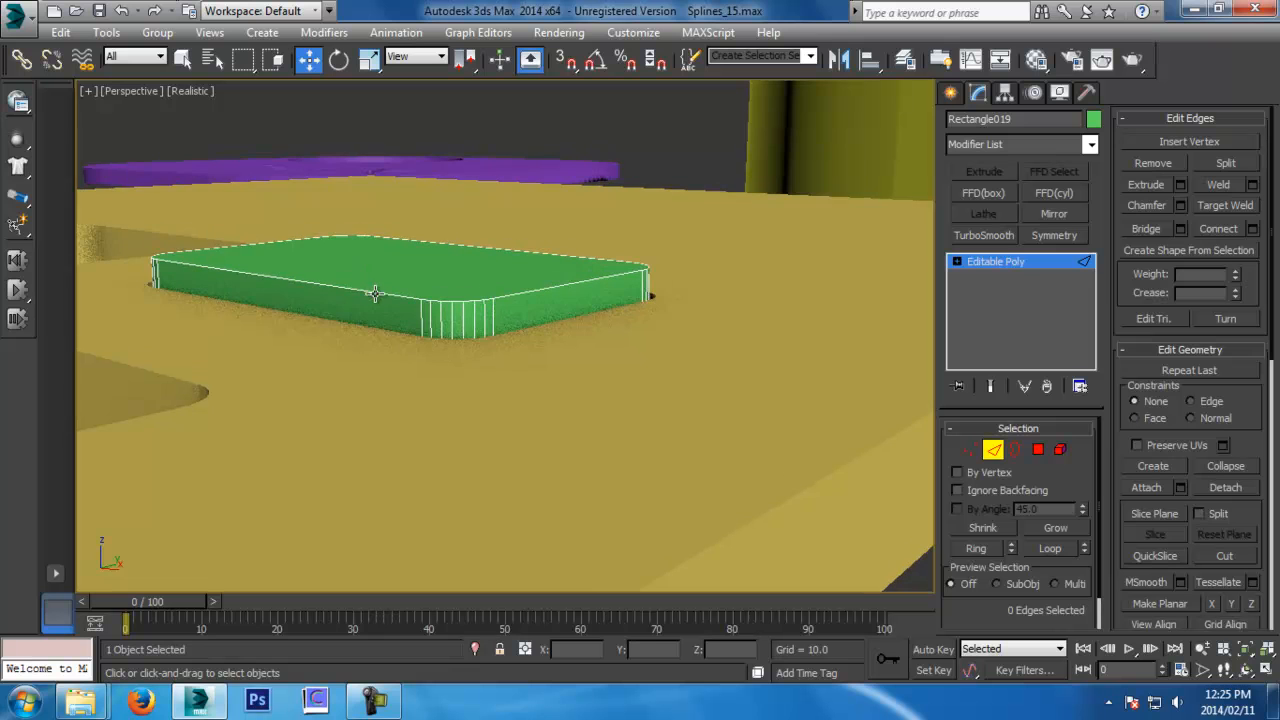
pyautogui.click(375, 293)
pyautogui.keyDown('alt'); pyautogui.moveTo(544, 304); pyautogui.dragTo(510, 324, button='middle'); pyautogui.keyUp('alt')
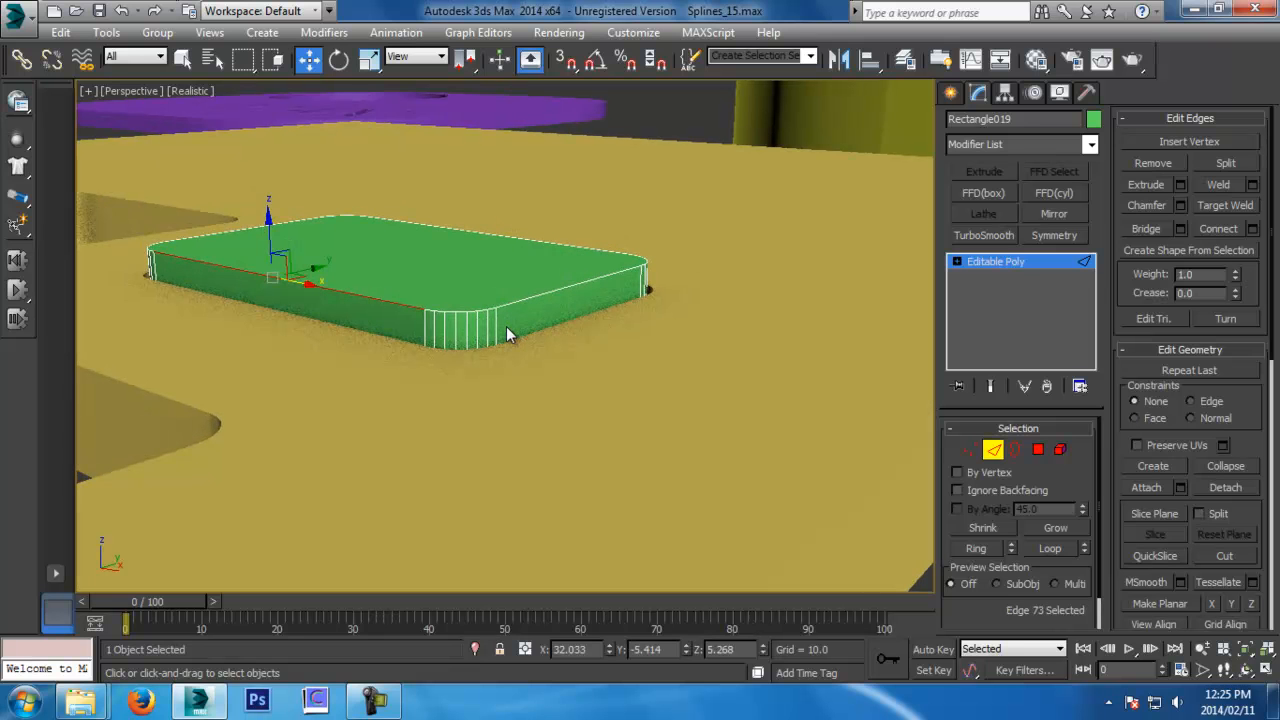
pyautogui.hotkey('alt', 'l')
pyautogui.press('f')
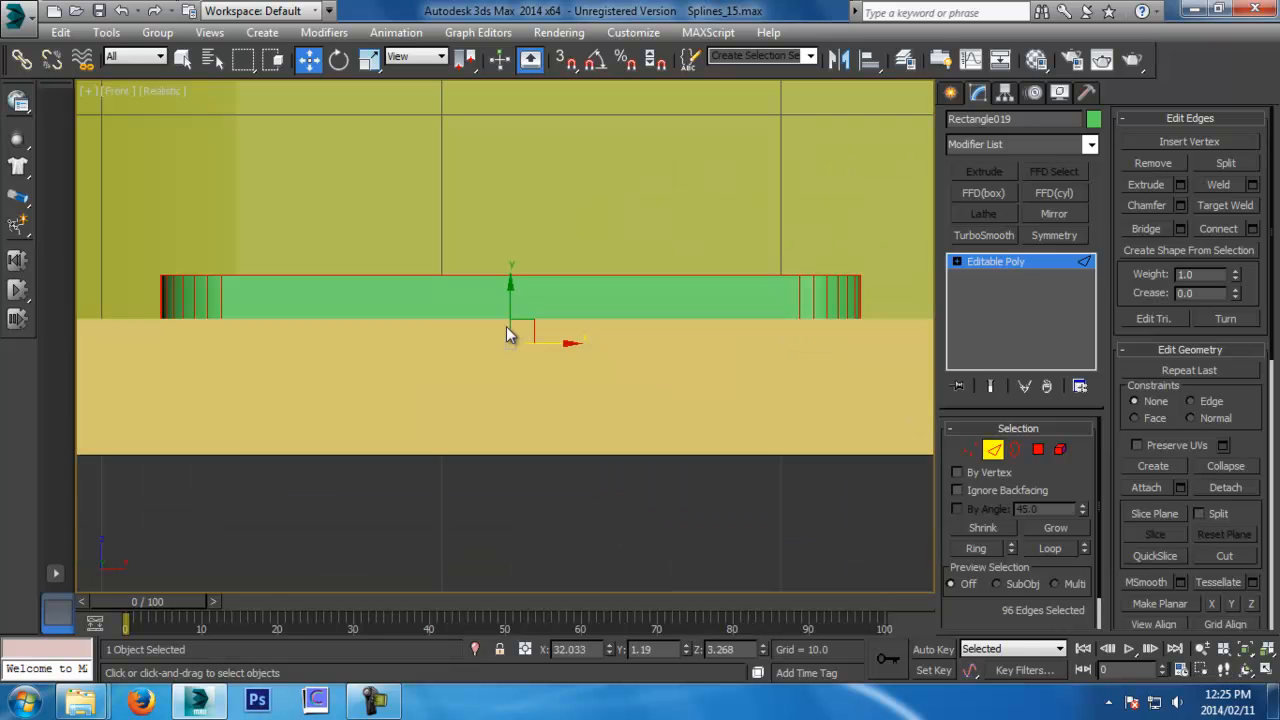
pyautogui.press('F3')
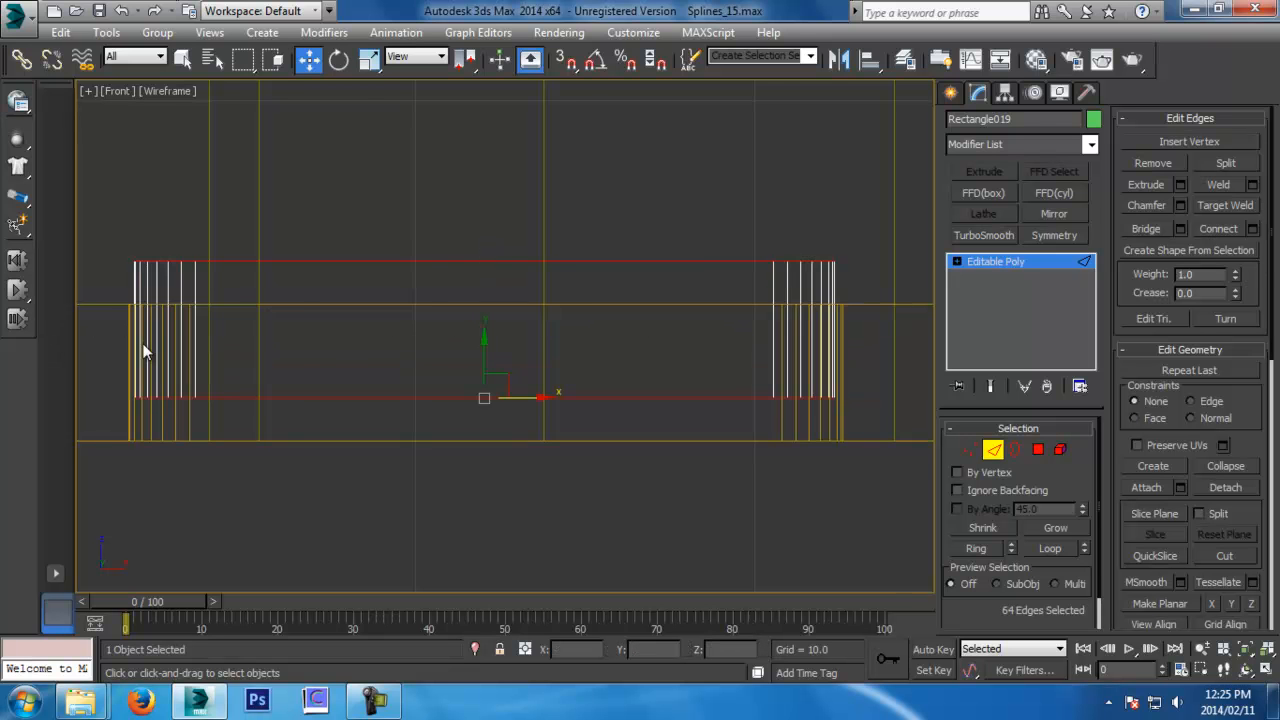
# Chamfer the button's top and bottom edge loops with one segment, reducing the amount from the default to a narrow bevel
pyautogui.press('p')
pyautogui.press('F3')
pyautogui.press('z')
pyautogui.keyDown('alt'); pyautogui.moveTo(533, 447); pyautogui.dragTo(625, 422, button='middle'); pyautogui.keyUp('alt')
pyautogui.hotkey('alt', 'z')
pyautogui.moveTo(625, 422); pyautogui.dragTo(622, 369)
pyautogui.press('F3')
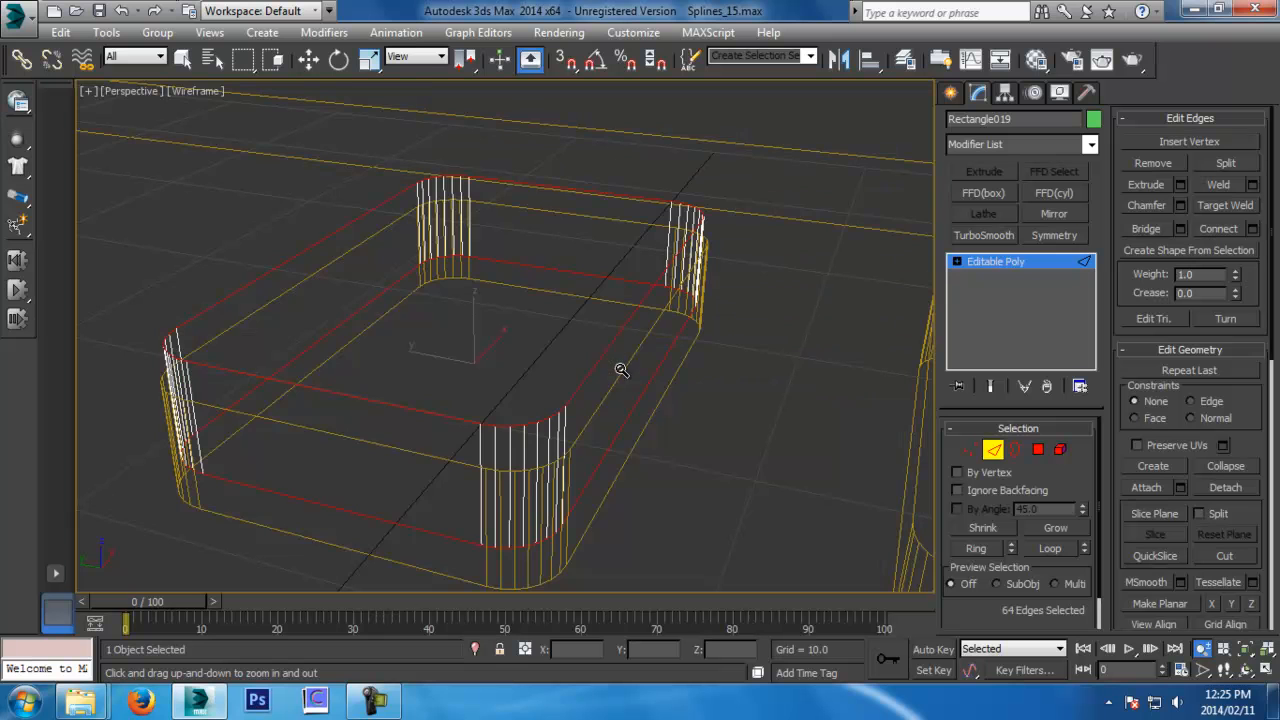
pyautogui.press('F3')
pyautogui.moveTo(640, 475); pyautogui.dragTo(682, 438)
pyautogui.keyDown('alt'); pyautogui.moveTo(682, 438); pyautogui.dragTo(695, 403, button='middle'); pyautogui.keyUp('alt')
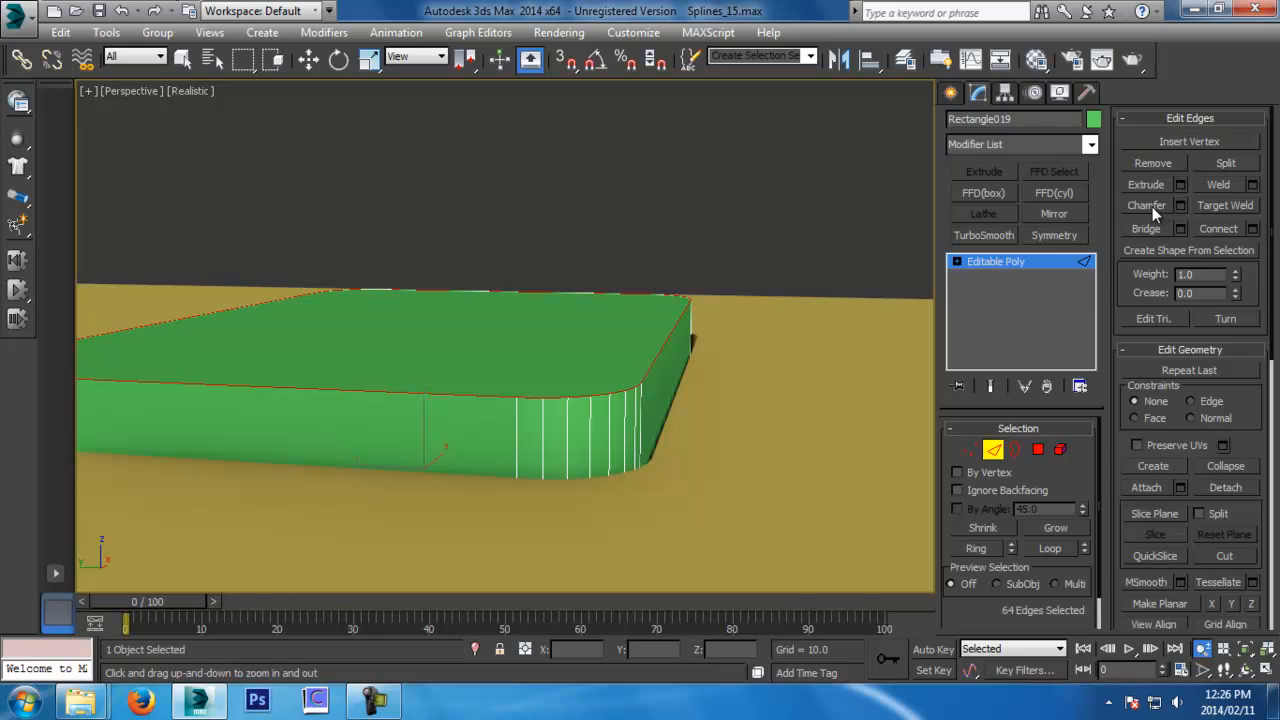
pyautogui.click(1179, 205)
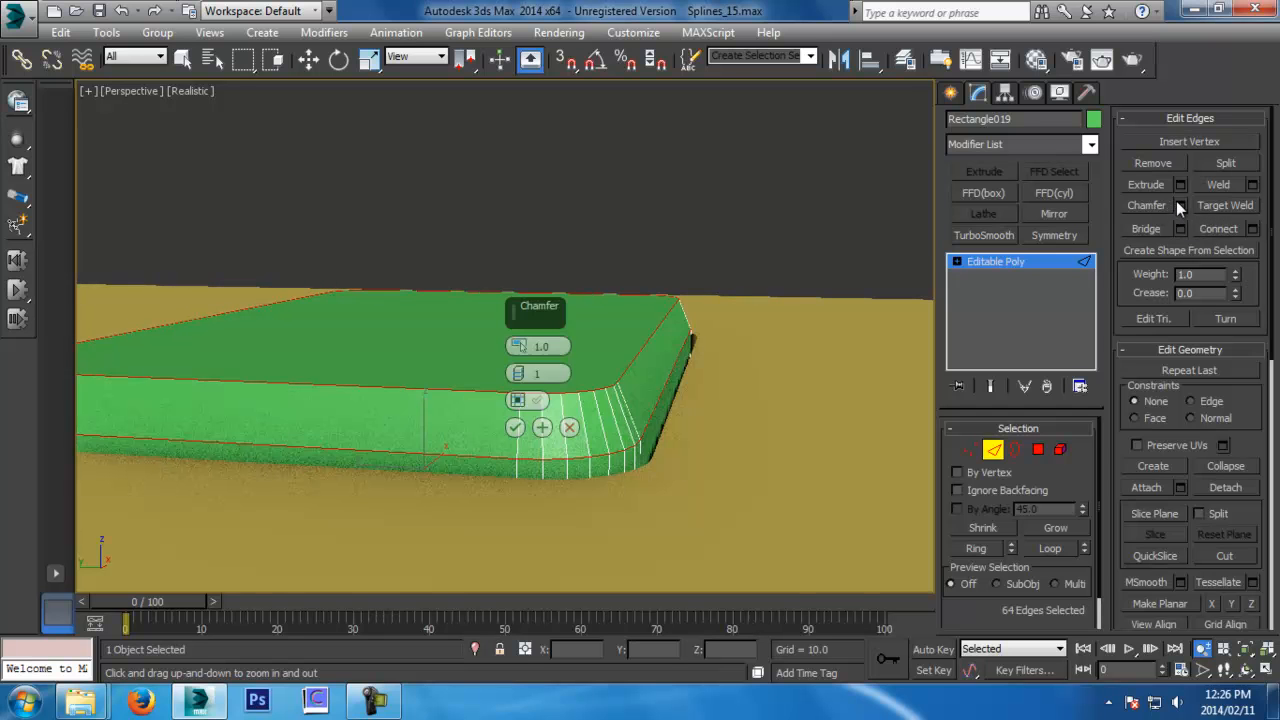
pyautogui.moveTo(516, 346); pyautogui.dragTo(520, 346)
pyautogui.click(514, 427)
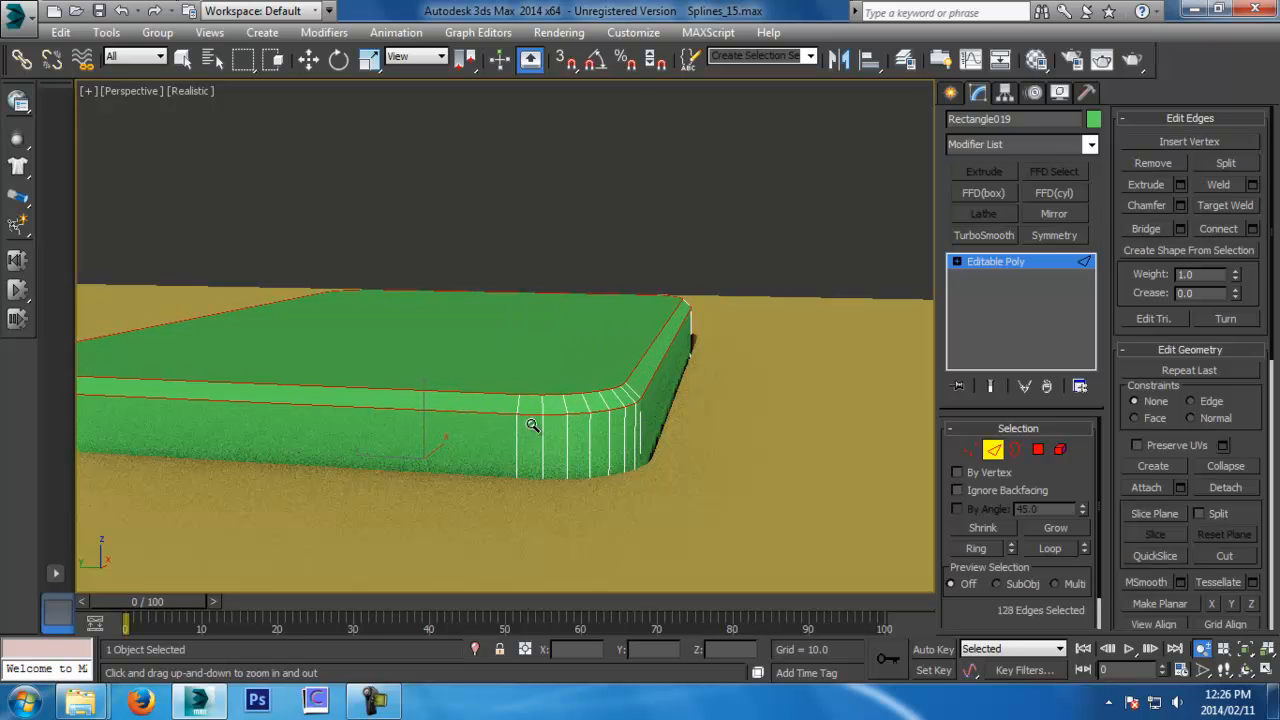
# Delete the ring of bevel polygons around the button's top face, leaving a gap between the face and the side walls
pyautogui.click(1039, 455)
pyautogui.click(637, 381)
pyautogui.keyDown('shift'); pyautogui.click(631, 398); pyautogui.keyUp('shift')
pyautogui.keyDown('alt'); pyautogui.moveTo(656, 406); pyautogui.dragTo(918, 418, button='middle'); pyautogui.keyUp('alt')
pyautogui.press('Delete')
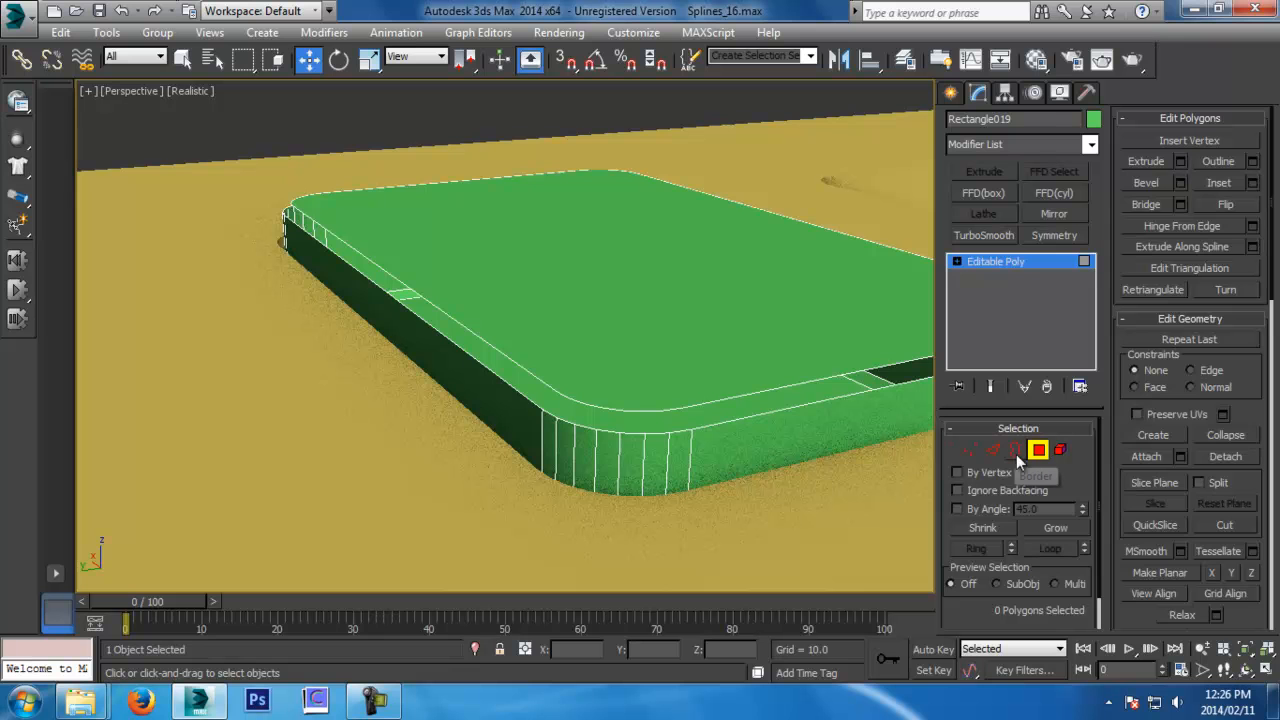
# Select the open border around the button's detached top face
pyautogui.click(968, 450)
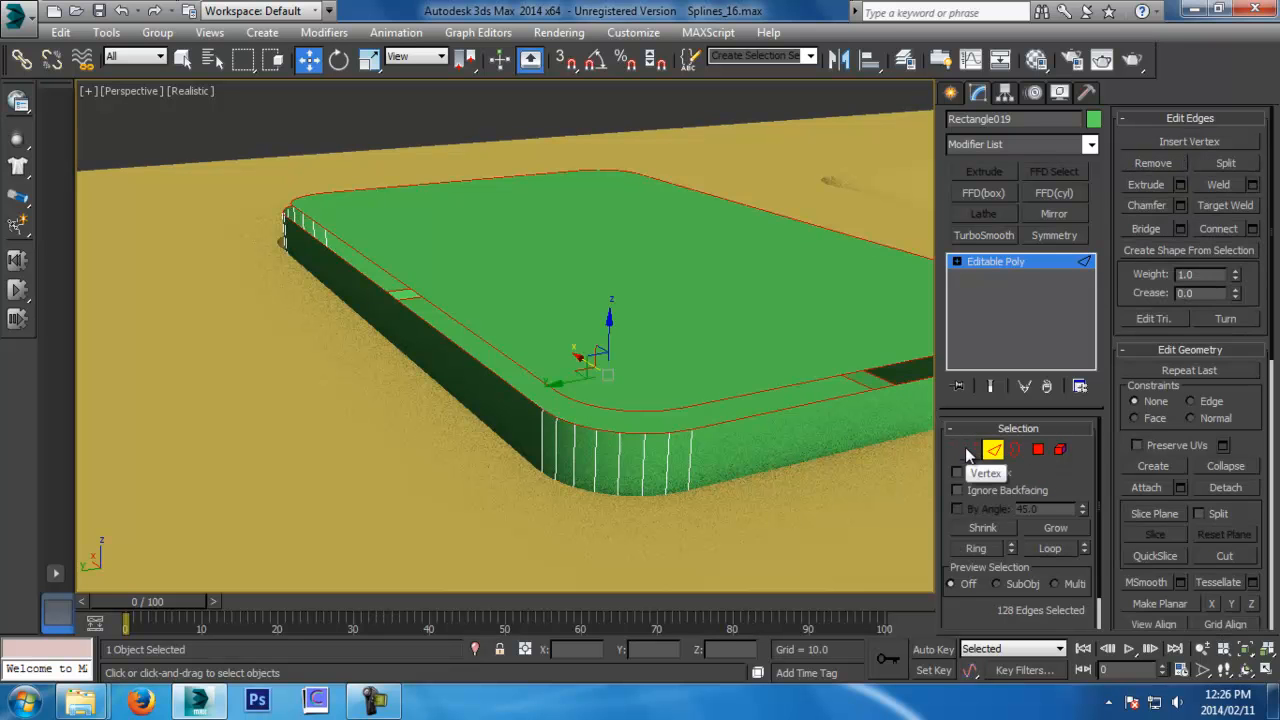
pyautogui.press('2')
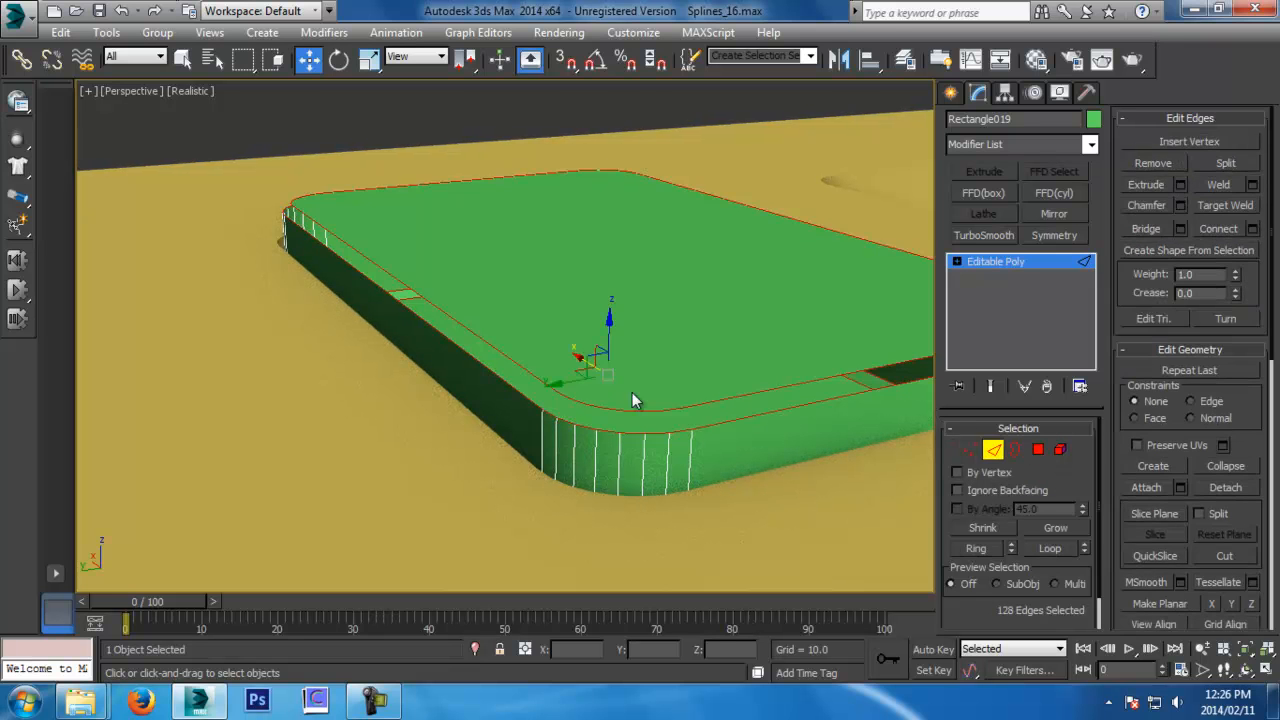
pyautogui.click(1013, 452)
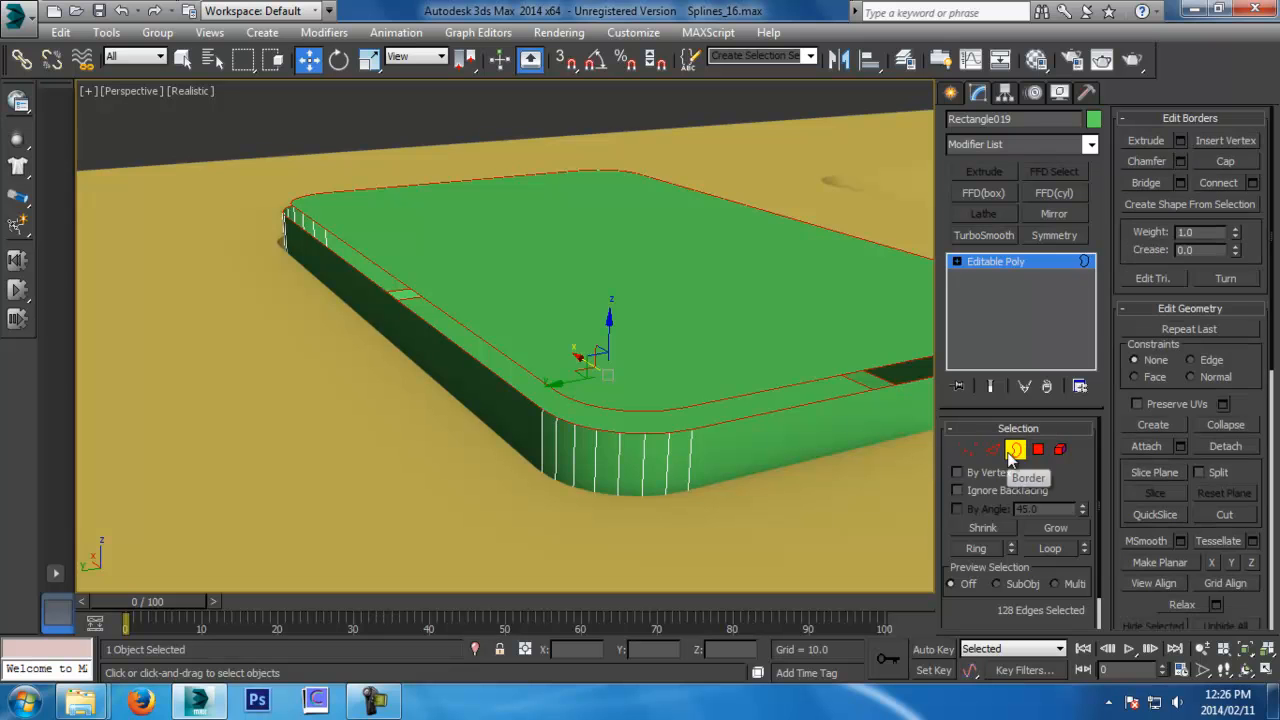
pyautogui.click(800, 382)
pyautogui.keyDown('alt'); pyautogui.moveTo(789, 423); pyautogui.dragTo(739, 426, button='middle'); pyautogui.keyUp('alt')
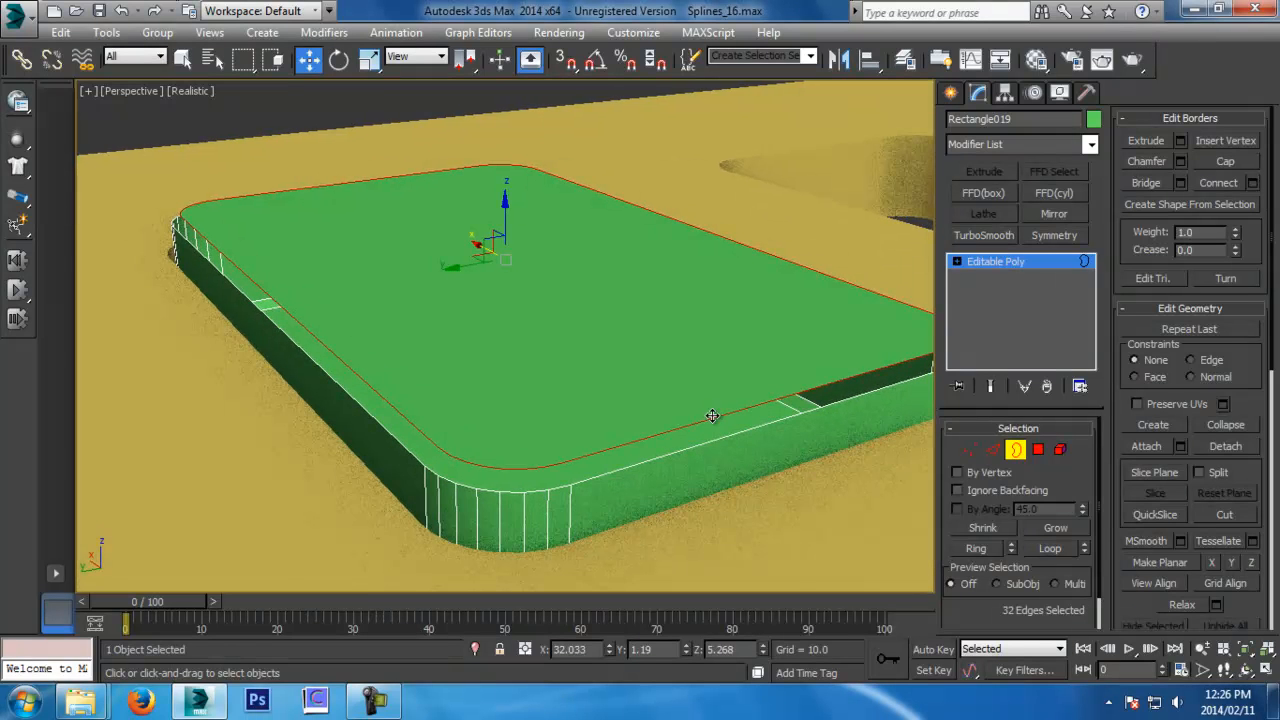
pyautogui.keyDown('alt'); pyautogui.moveTo(715, 418); pyautogui.dragTo(730, 425, button='middle'); pyautogui.keyUp('alt')
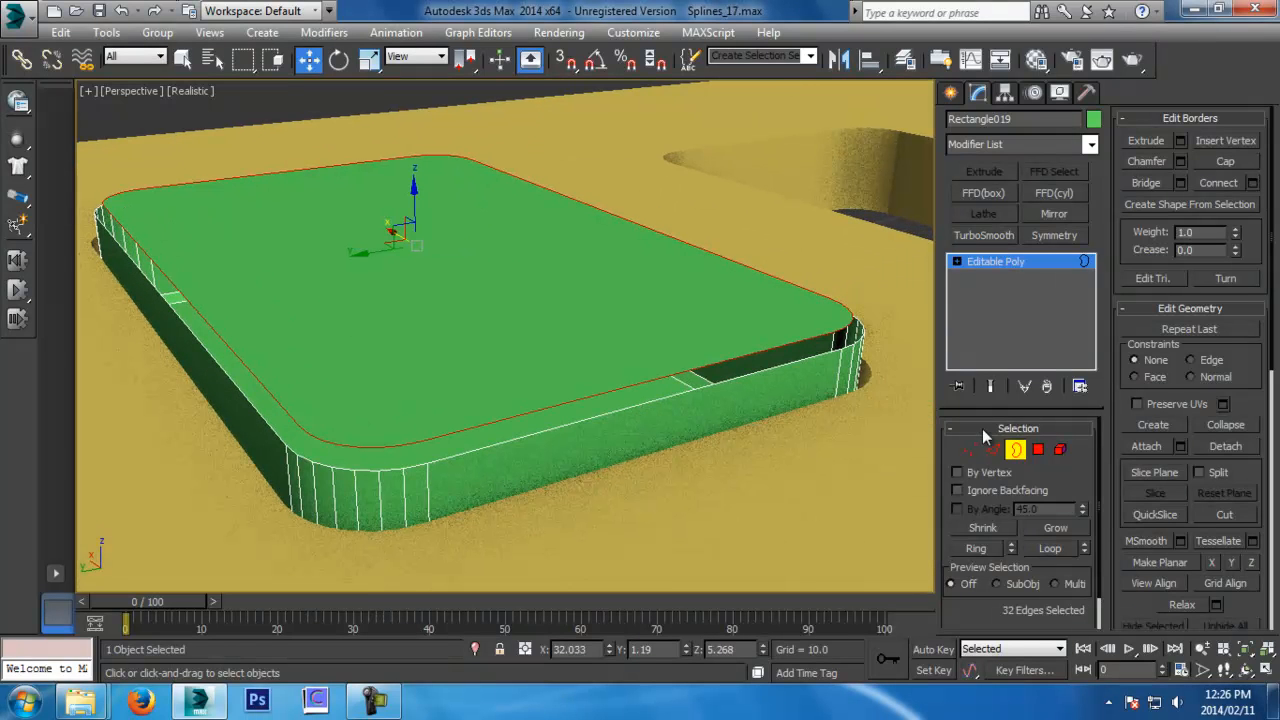
# Bridge the two long edges facing each other across the gap on one side, and undo the bridge
pyautogui.press('2')
pyautogui.keyDown('alt'); pyautogui.moveTo(590, 440); pyautogui.dragTo(603, 353, button='middle'); pyautogui.keyUp('alt')
pyautogui.click(529, 413)
pyautogui.keyDown('ctrl'); pyautogui.click(631, 434); pyautogui.keyUp('ctrl')
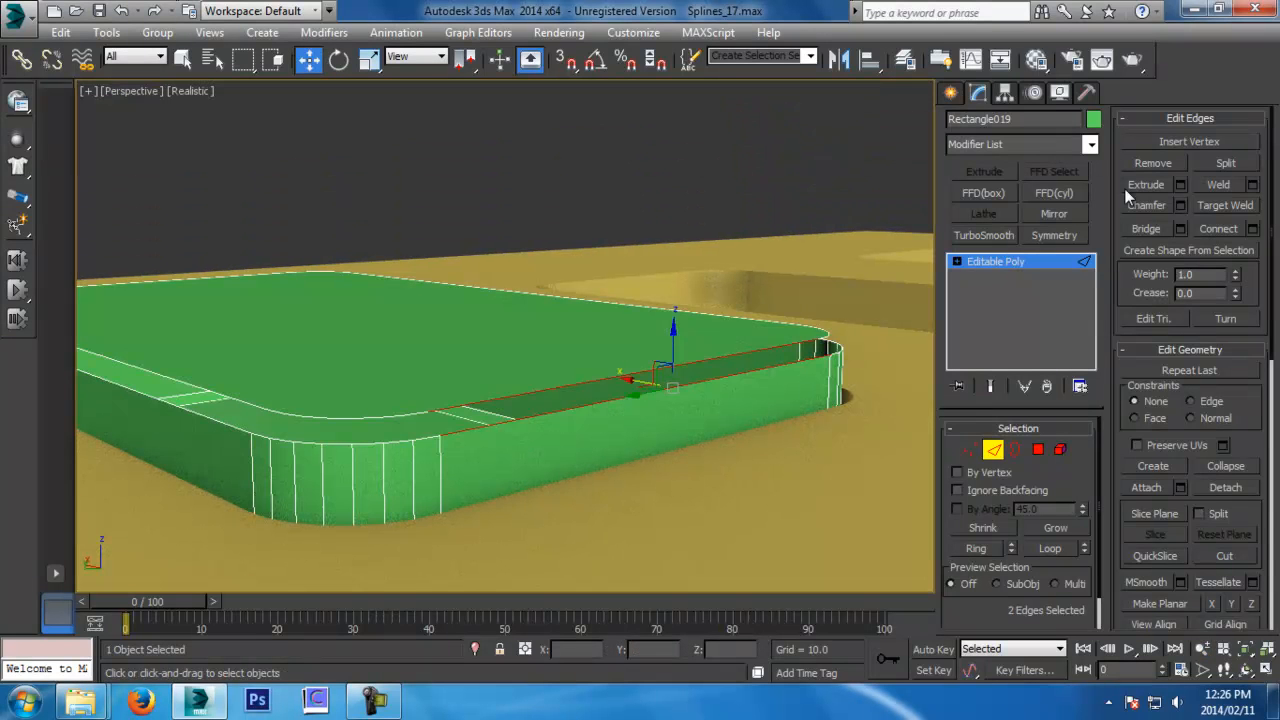
pyautogui.click(1146, 230)
pyautogui.moveTo(485, 344)
pyautogui.keyDown('alt'); pyautogui.mouseDown(button='middle')
pyautogui.moveTo(586, 323)
pyautogui.moveTo(564, 341)
pyautogui.moveTo(470, 355)
pyautogui.mouseUp(button='middle'); pyautogui.keyUp('alt')
pyautogui.hotkey('ctrl', 'z')
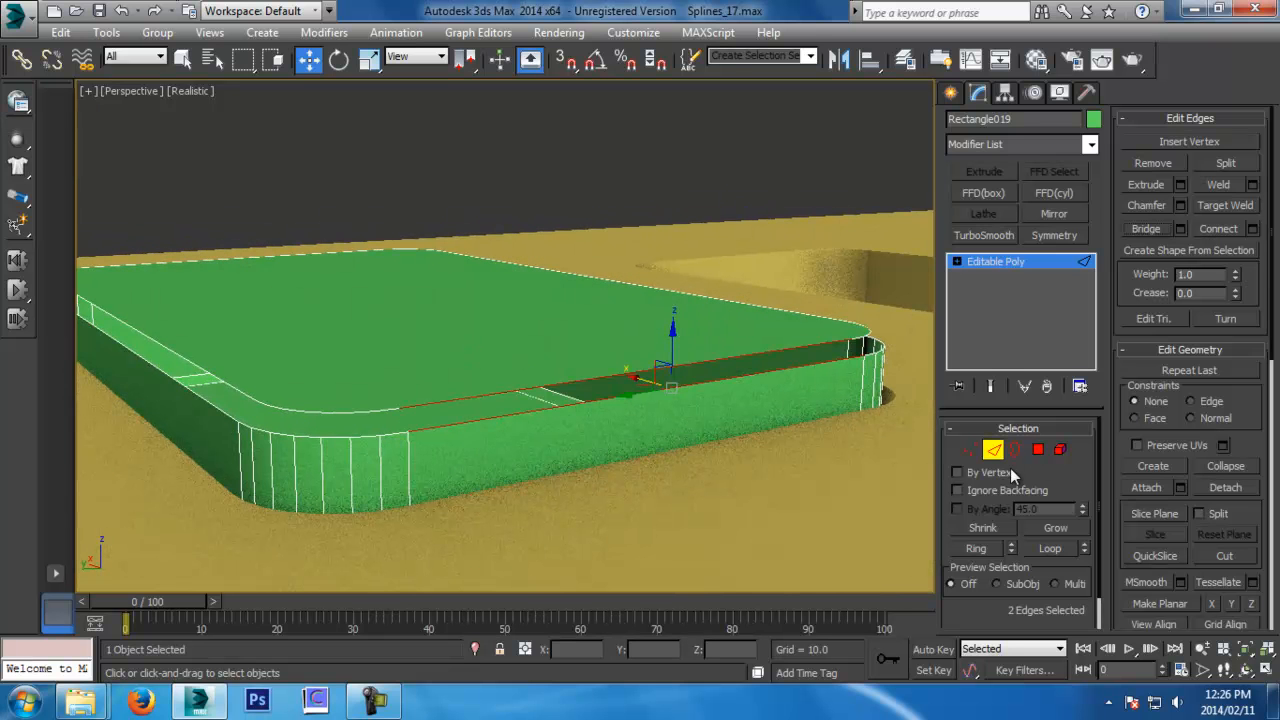
# Bridge the open borders of the top face and the side walls to rebuild the bevel all around
pyautogui.click(1012, 451)
pyautogui.click(822, 357)
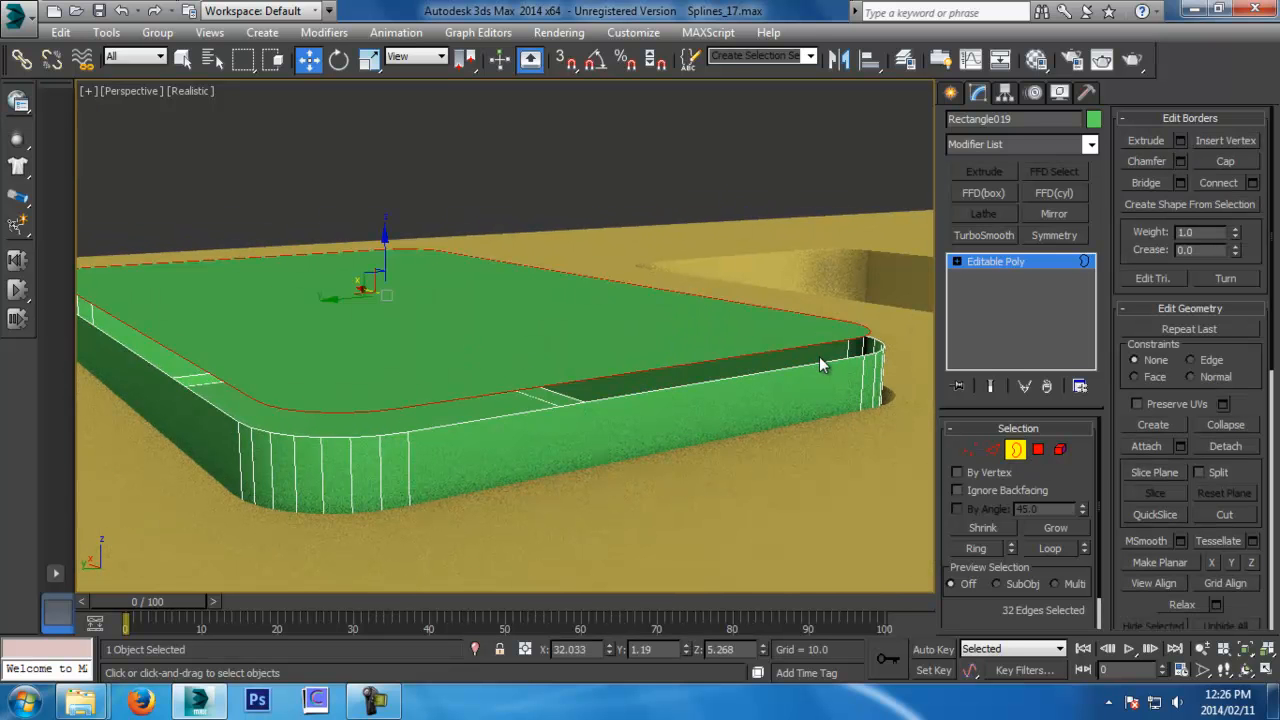
pyautogui.click(1146, 183)
pyautogui.keyDown('alt'); pyautogui.moveTo(620, 405); pyautogui.dragTo(736, 401, button='middle'); pyautogui.keyUp('alt')
pyautogui.scroll(-4, 736, 401)
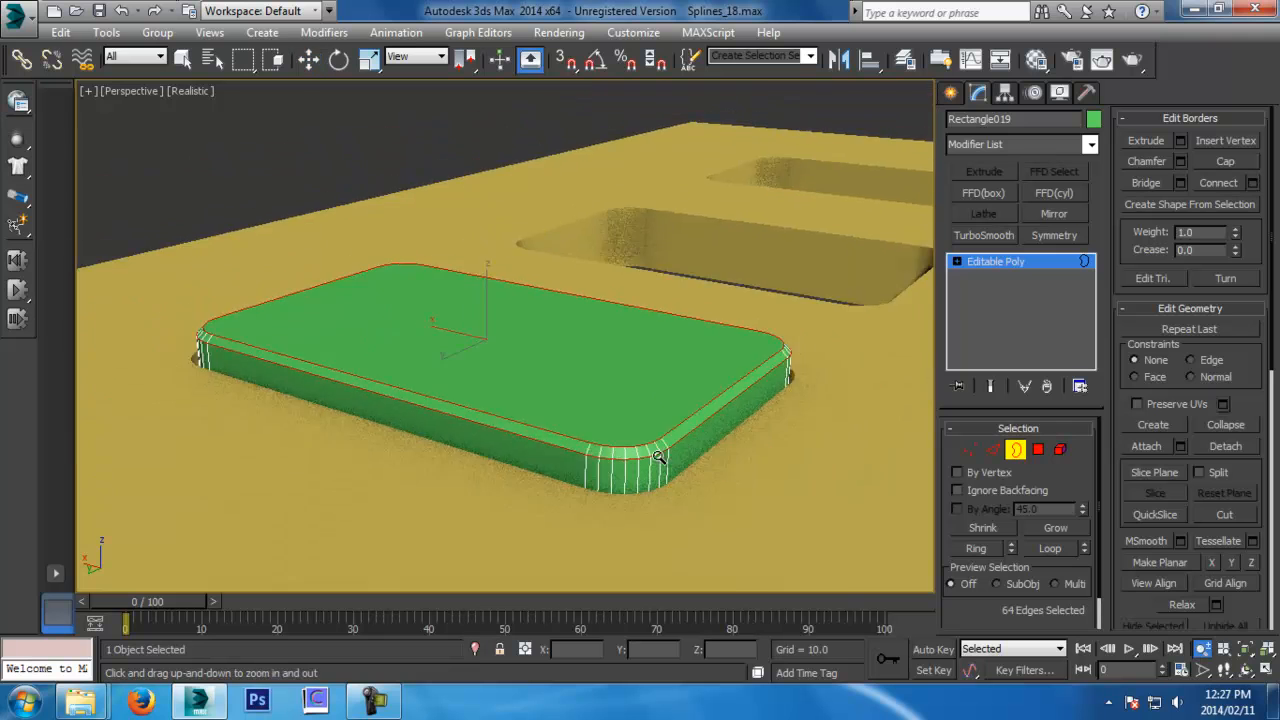
# Delete the button's large top polygon to open its interior
pyautogui.keyDown('alt'); pyautogui.moveTo(660, 455); pyautogui.dragTo(618, 492, button='middle'); pyautogui.keyUp('alt')
pyautogui.click(1038, 450)
pyautogui.click(586, 446)
pyautogui.press('Delete')
pyautogui.keyDown('alt'); pyautogui.moveTo(586, 446); pyautogui.dragTo(668, 366, button='middle'); pyautogui.keyUp('alt')
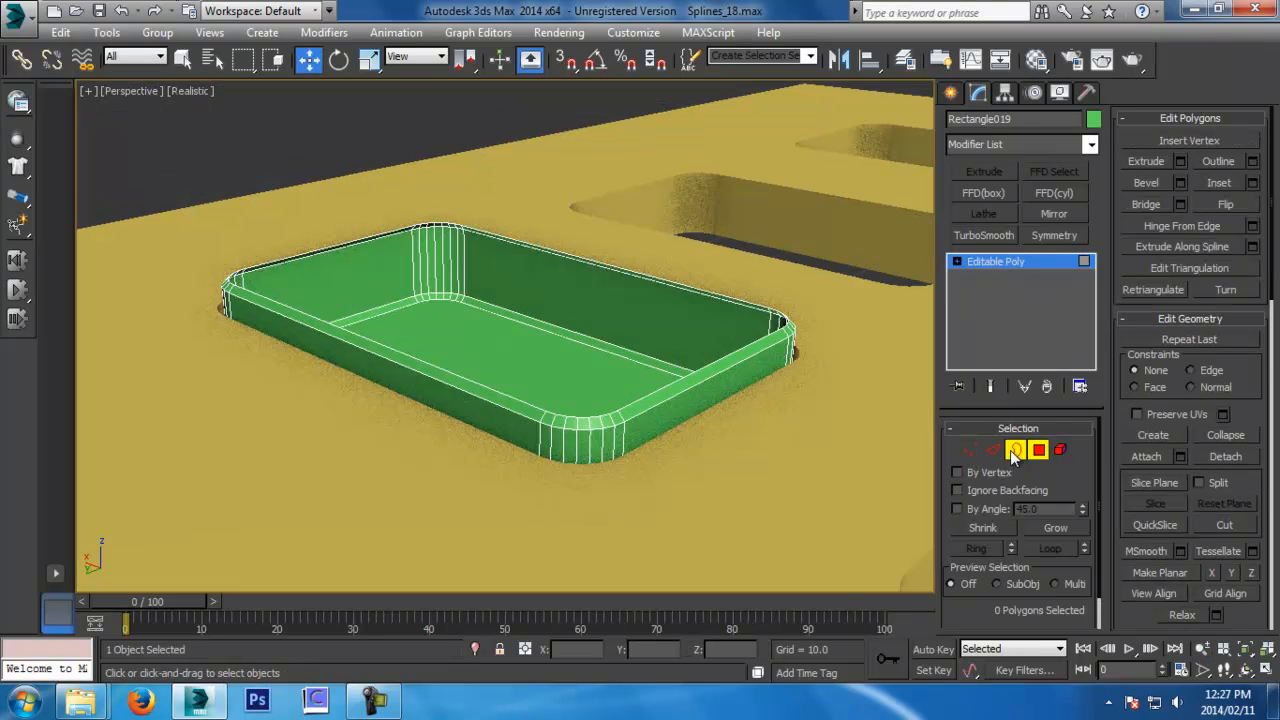
# Cap the open top border of the button, and undo the cap
pyautogui.click(1014, 452)
pyautogui.click(760, 334)
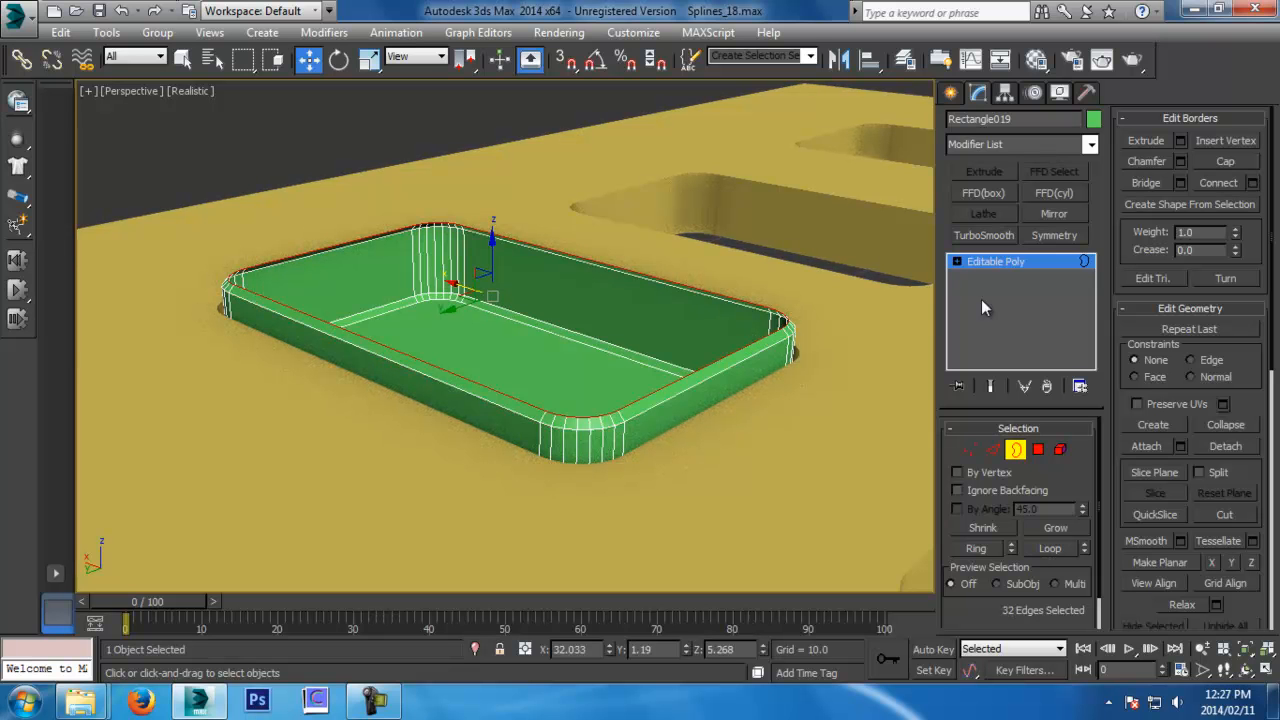
pyautogui.click(1225, 161)
pyautogui.keyDown('alt'); pyautogui.moveTo(500, 340); pyautogui.dragTo(444, 345, button='middle'); pyautogui.keyUp('alt')
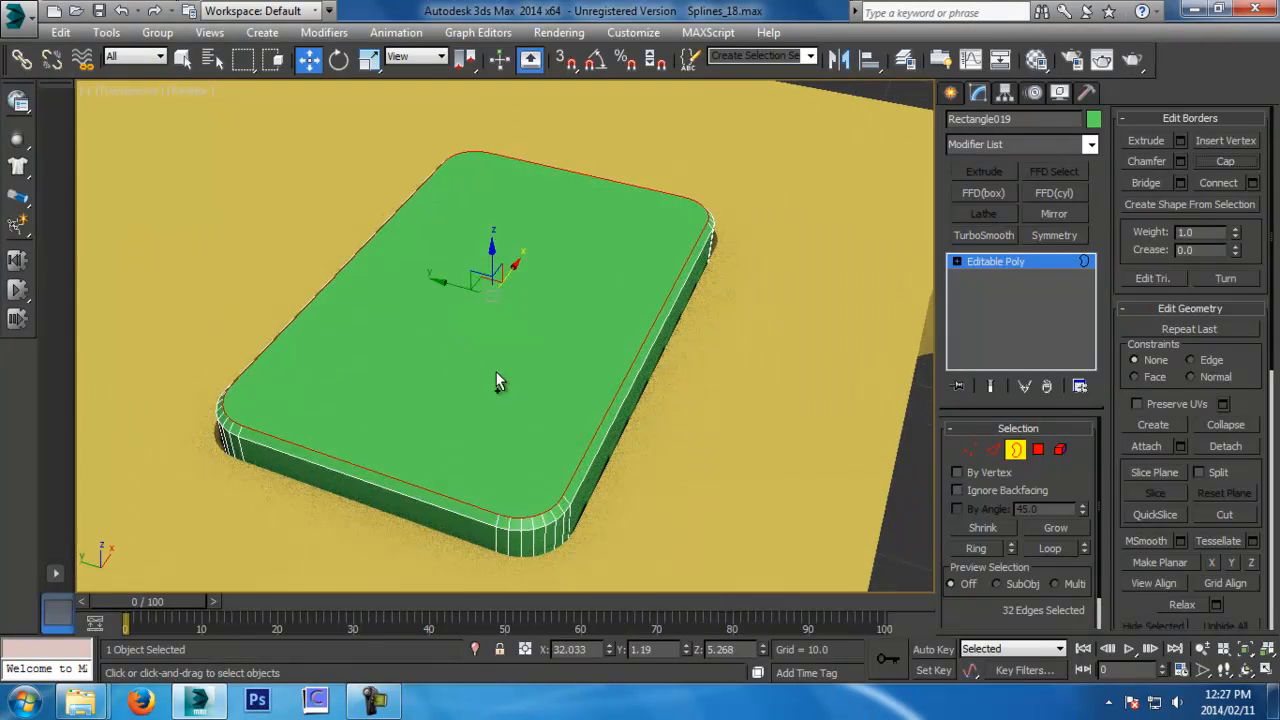
pyautogui.hotkey('ctrl', 'z')
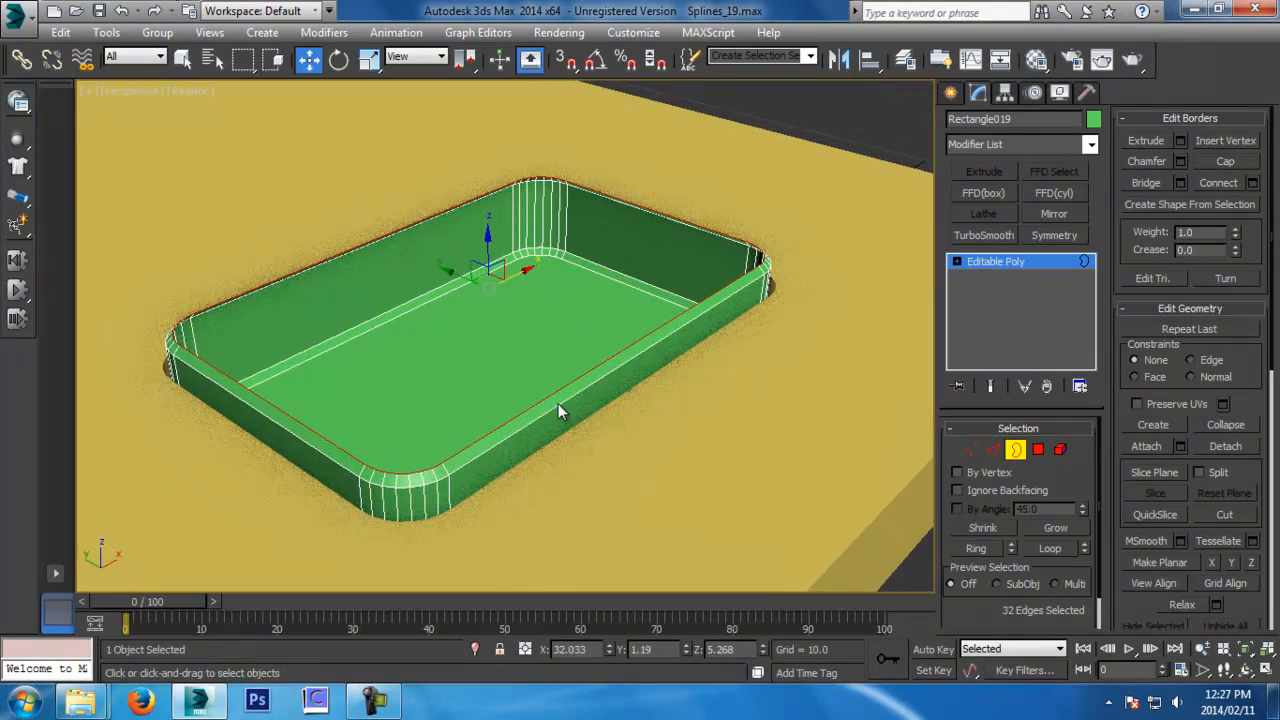
pyautogui.keyDown('alt'); pyautogui.moveTo(558, 403); pyautogui.dragTo(611, 400, button='middle'); pyautogui.keyUp('alt')
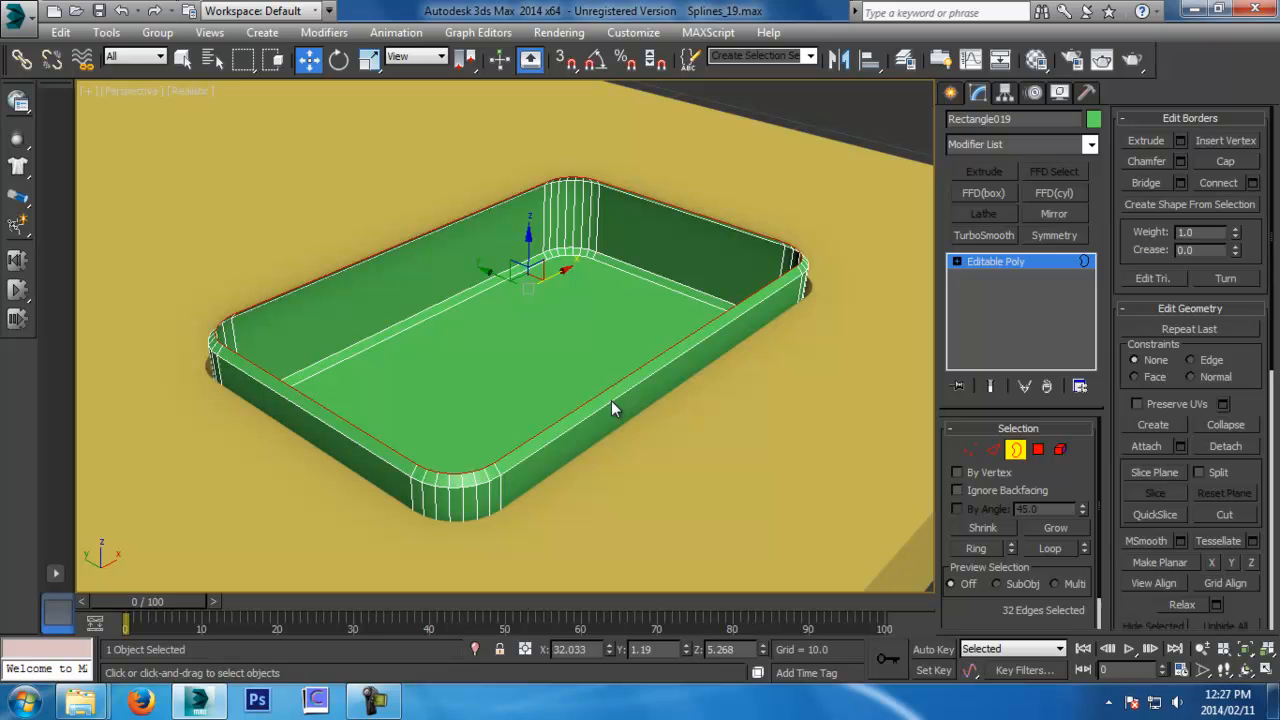
pyautogui.click(1015, 449)
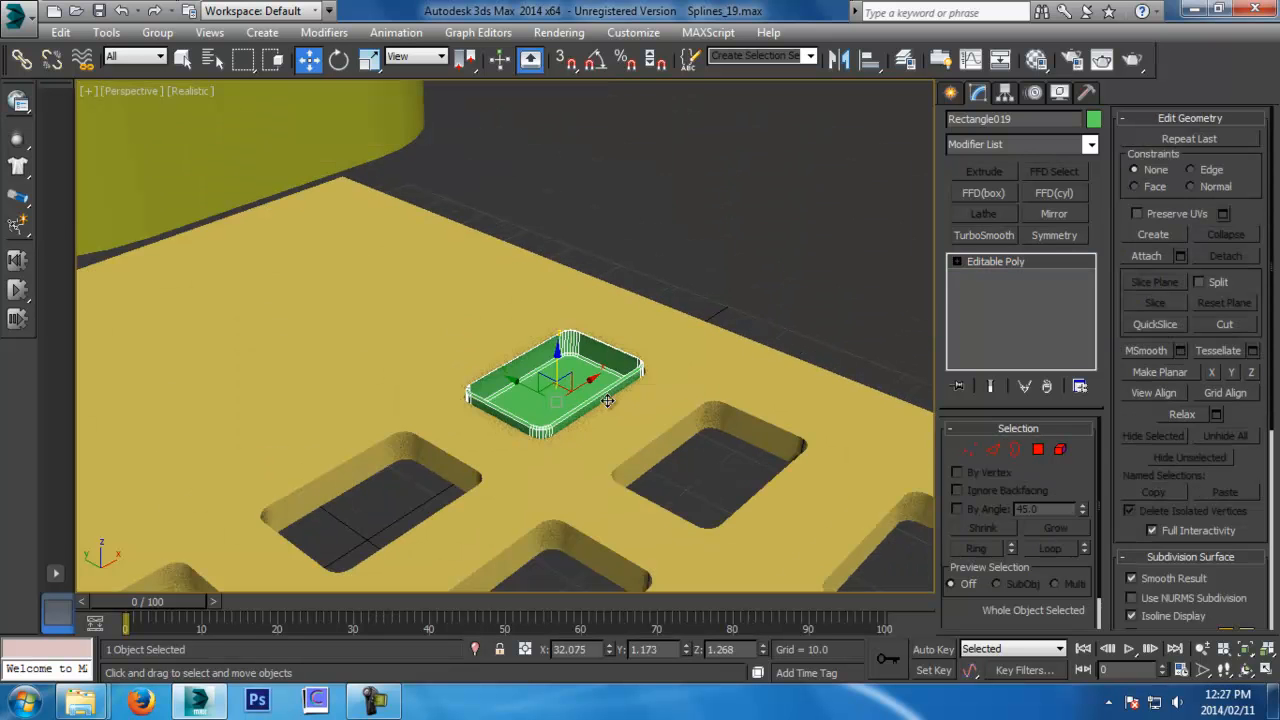
pyautogui.keyDown('shift'); pyautogui.moveTo(612, 368); pyautogui.dragTo(512, 432); pyautogui.keyUp('shift')
pyautogui.click(703, 430)
pyautogui.moveTo(622, 436)
pyautogui.mouseDown(button='middle')
pyautogui.moveTo(636, 387)
pyautogui.moveTo(564, 339)
pyautogui.moveTo(580, 364)
pyautogui.mouseUp(button='middle')
pyautogui.scroll(4, 634, 386)
pyautogui.scroll(3, 580, 364)
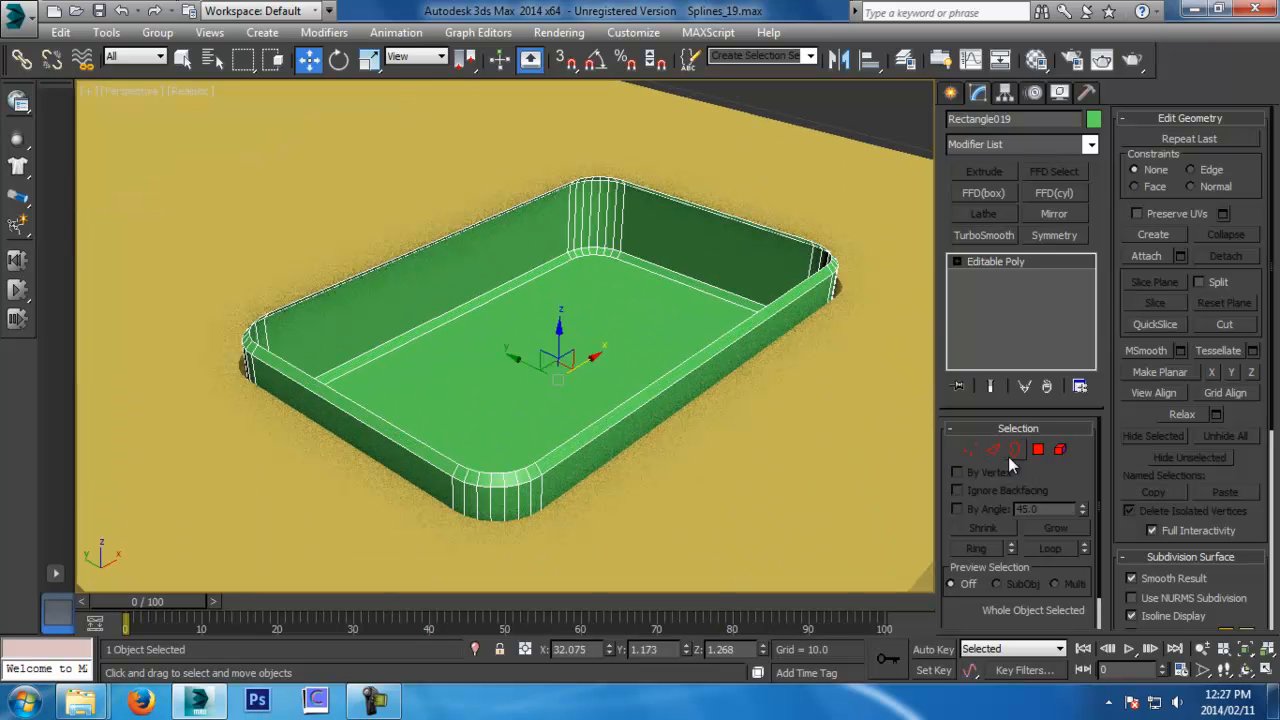
# Extend the button's open top border inward by scaling a copy of it in the top view, forming a wide flat rim
pyautogui.click(1013, 452)
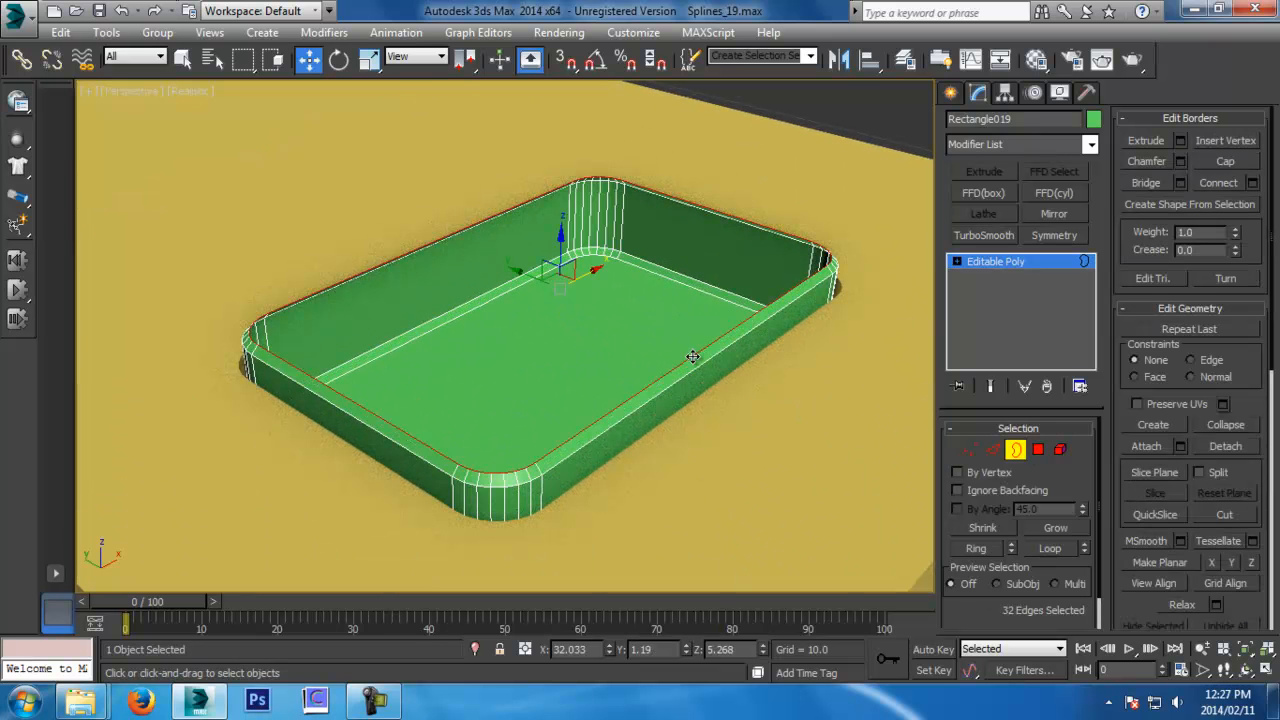
pyautogui.press('t')
pyautogui.press('r')
pyautogui.moveTo(558, 421); pyautogui.dragTo(560, 374, button='middle')
pyautogui.scroll(2, 560, 374)
pyautogui.keyDown('shift'); pyautogui.moveTo(514, 371); pyautogui.dragTo(504, 416); pyautogui.keyUp('shift')
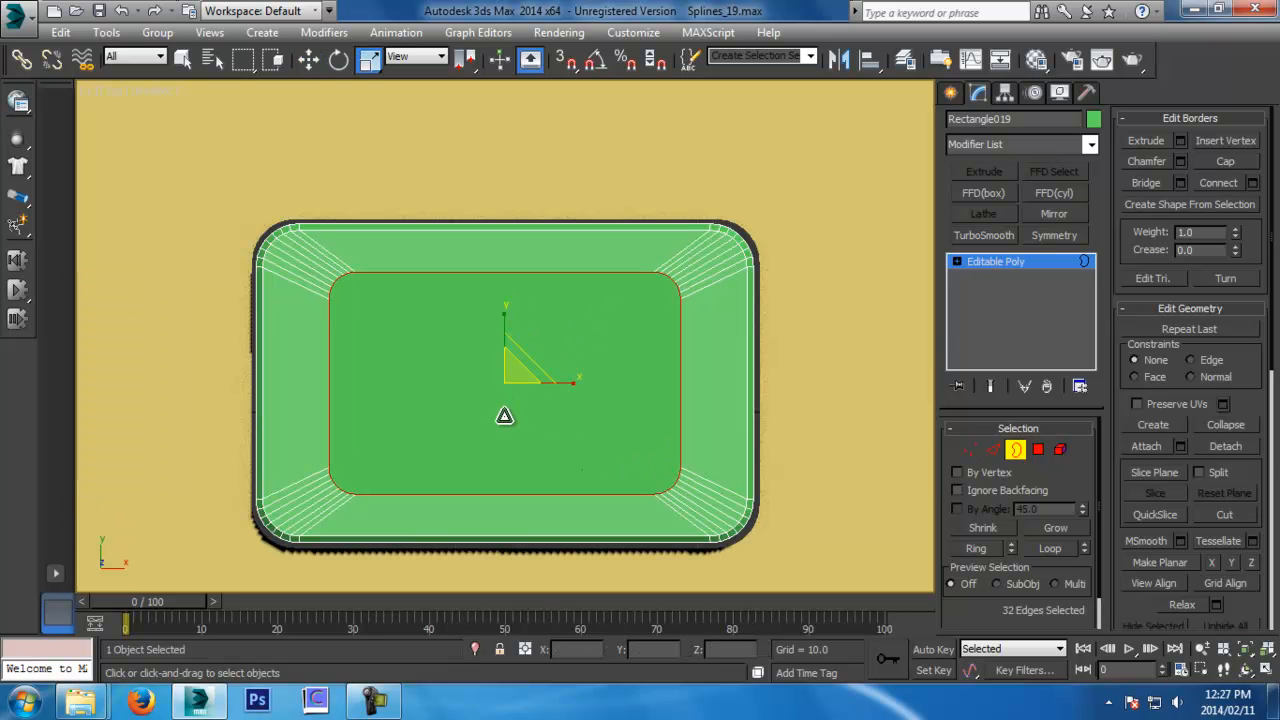
pyautogui.press('p')
pyautogui.keyDown('alt'); pyautogui.moveTo(504, 416); pyautogui.dragTo(682, 276, button='middle'); pyautogui.keyUp('alt')
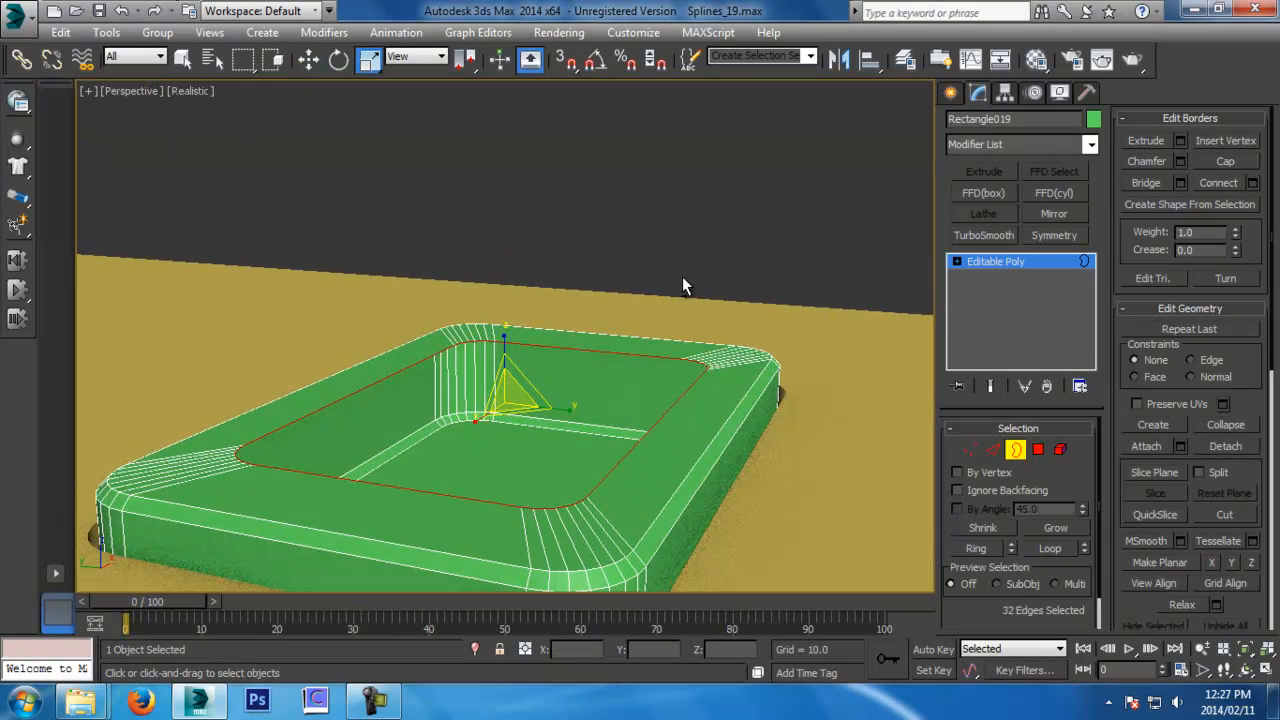
# Extend the border upward, inset it again, and raise it to about Z 7.47 to build stepped tiers
pyautogui.press('w')
pyautogui.keyDown('shift'); pyautogui.moveTo(505, 353); pyautogui.dragTo(505, 323); pyautogui.keyUp('shift')
pyautogui.keyDown('alt'); pyautogui.moveTo(556, 323); pyautogui.dragTo(558, 360, button='middle'); pyautogui.keyUp('alt')
pyautogui.press('r')
pyautogui.keyDown('shift'); pyautogui.moveTo(512, 368); pyautogui.dragTo(528, 432); pyautogui.keyUp('shift')
pyautogui.press('w')
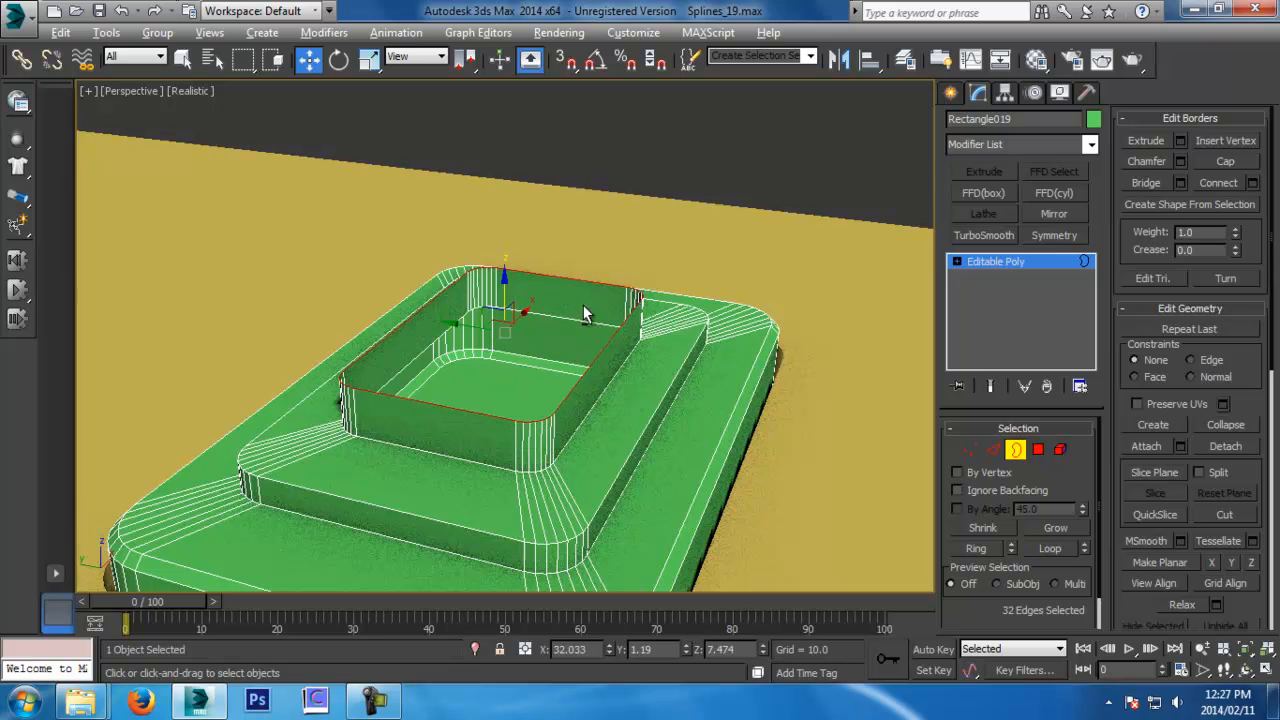
# Inset one more ring on the uppermost tier and cap the remaining opening
pyautogui.keyDown('alt'); pyautogui.moveTo(505, 322); pyautogui.dragTo(522, 394, button='middle'); pyautogui.keyUp('alt')
pyautogui.press('r')
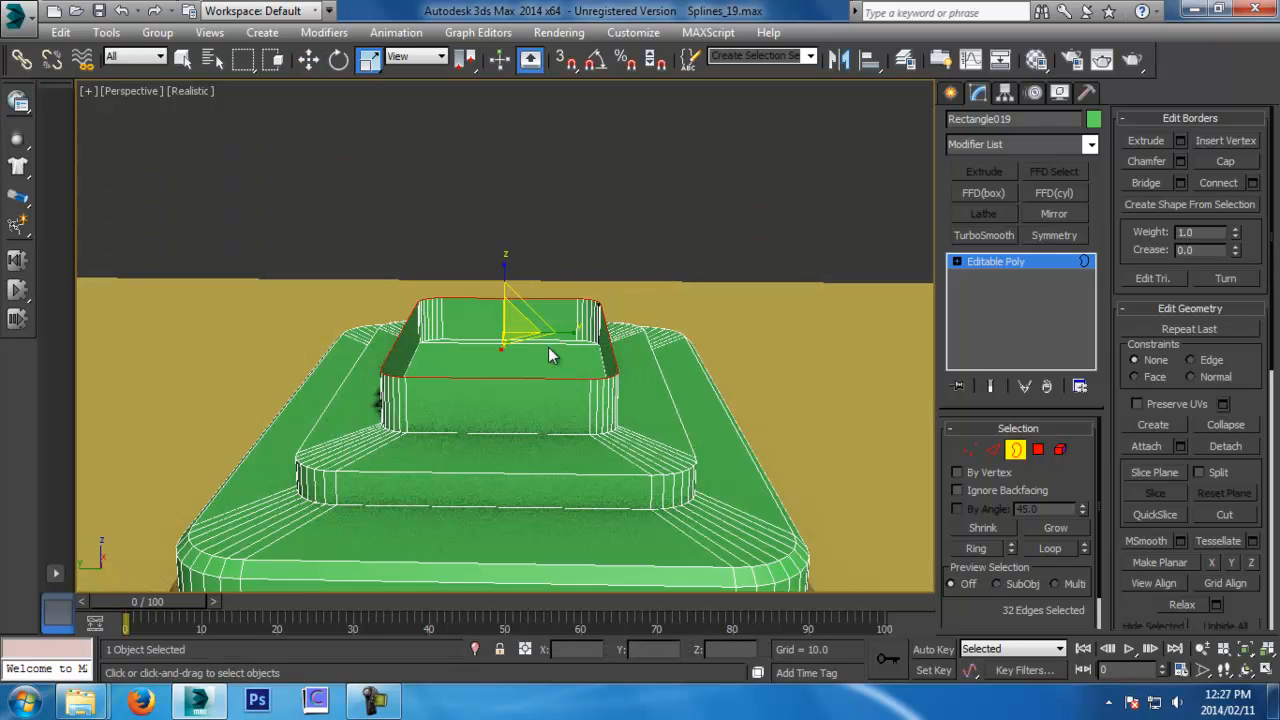
pyautogui.keyDown('alt'); pyautogui.moveTo(560, 366); pyautogui.dragTo(508, 490, button='middle'); pyautogui.keyUp('alt')
pyautogui.press('w')
pyautogui.click(1238, 168)
pyautogui.keyDown('alt'); pyautogui.moveTo(572, 400); pyautogui.dragTo(612, 268, button='middle'); pyautogui.keyUp('alt')
pyautogui.keyDown('ctrl'); pyautogui.keyDown('alt'); pyautogui.moveTo(612, 268); pyautogui.dragTo(608, 400, button='middle'); pyautogui.keyUp('alt'); pyautogui.keyUp('ctrl')
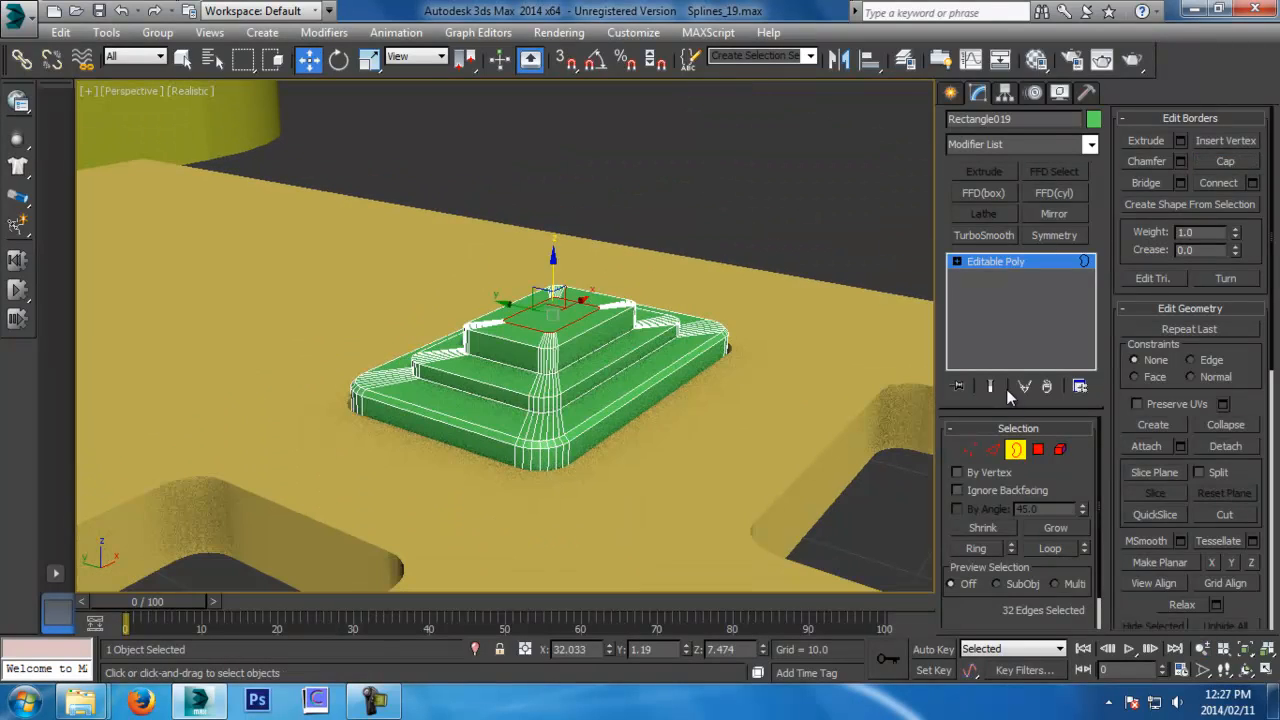
# Leave border editing and clone the stepped button as an instance into the adjacent hole at about X 2.37
pyautogui.click(1015, 450)
pyautogui.click(797, 203)
pyautogui.keyDown('alt'); pyautogui.moveTo(797, 203); pyautogui.dragTo(643, 309, button='middle'); pyautogui.keyUp('alt')
pyautogui.click(643, 309)
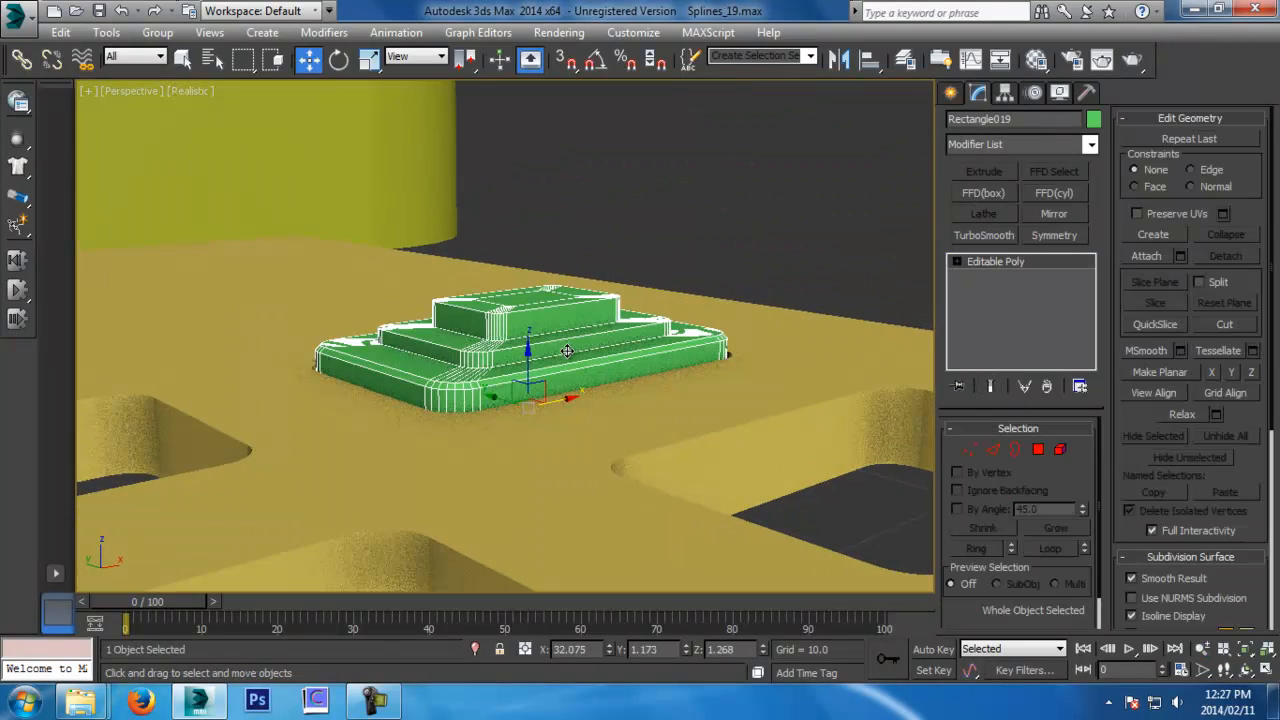
pyautogui.keyDown('alt'); pyautogui.moveTo(643, 309); pyautogui.dragTo(460, 422, button='middle'); pyautogui.keyUp('alt')
pyautogui.press('t')
pyautogui.scroll(2, 460, 420)
pyautogui.scroll(-5, 460, 420)
pyautogui.moveTo(452, 405); pyautogui.dragTo(739, 410, button='middle')
pyautogui.scroll(3, 601, 401)
pyautogui.keyDown('shift'); pyautogui.moveTo(826, 381); pyautogui.dragTo(359, 390); pyautogui.keyUp('shift')
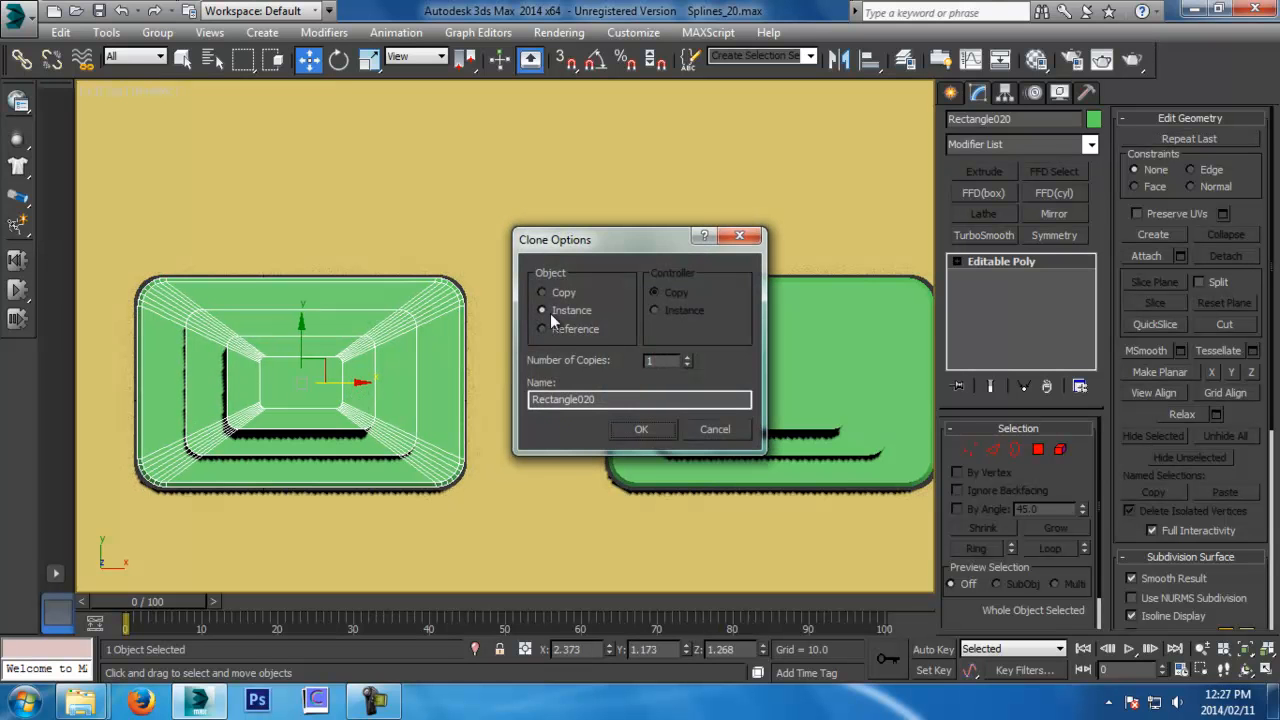
pyautogui.click(645, 429)
# Clone the button as an instance into the row's remaining hole and align it at about X -27.42 in wireframe
pyautogui.scroll(-3, 620, 427)
pyautogui.press('F3')
pyautogui.moveTo(634, 429); pyautogui.dragTo(590, 388, button='middle')
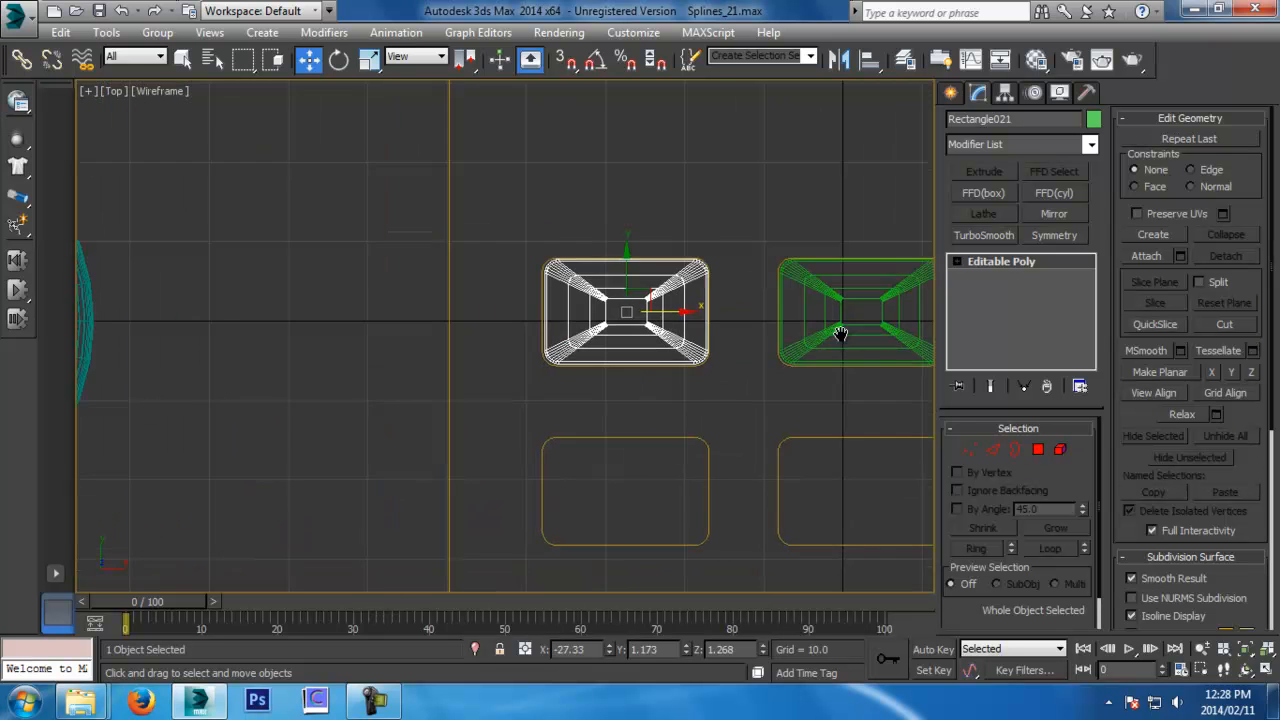
pyautogui.scroll(5, 757, 337)
pyautogui.moveTo(757, 337); pyautogui.dragTo(900, 435, button='middle')
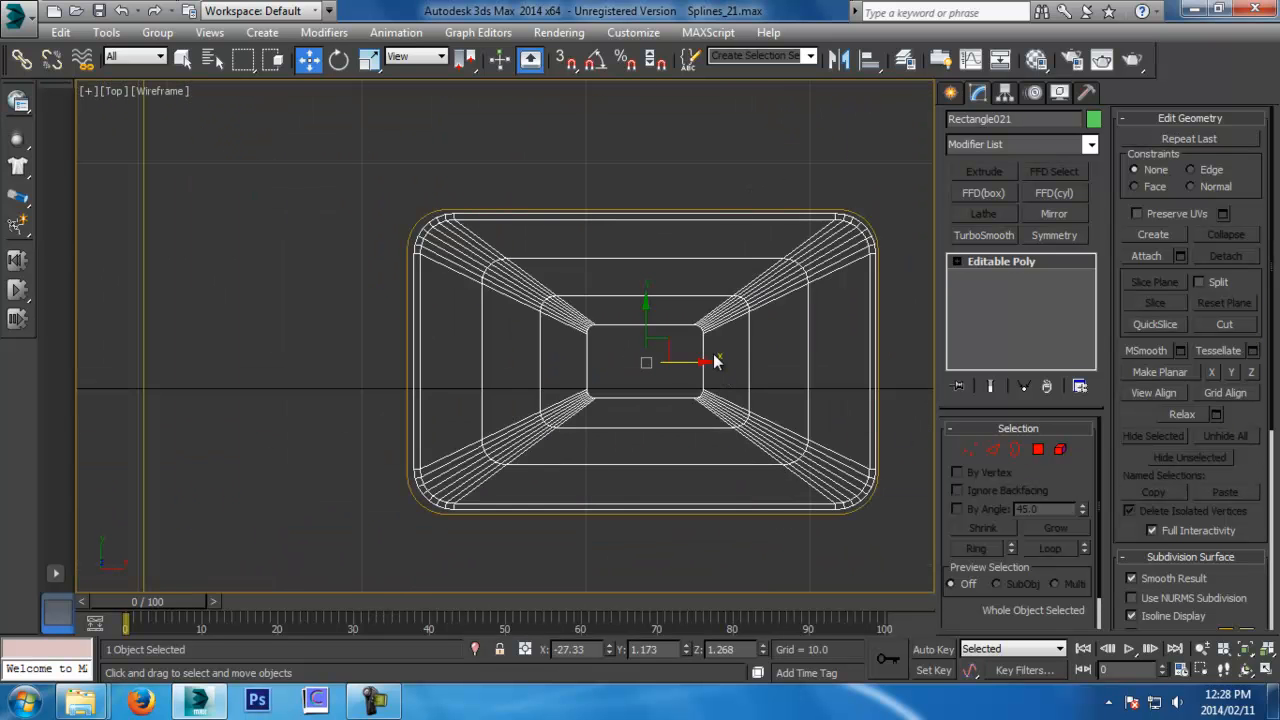
pyautogui.scroll(-2, 771, 351)
pyautogui.moveTo(900, 362); pyautogui.dragTo(424, 366, button='middle')
pyautogui.scroll(2, 497, 366)
pyautogui.moveTo(560, 340); pyautogui.dragTo(303, 342, button='middle')
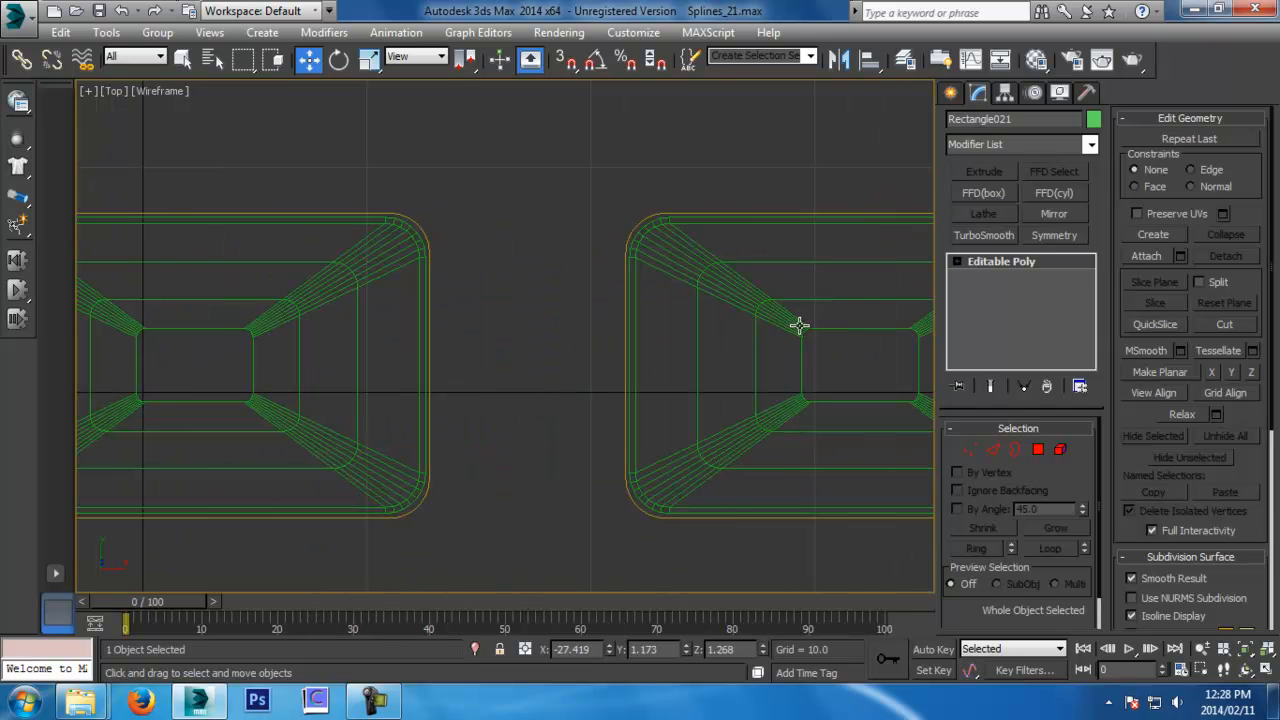
# Try moving corner vertices of the button at X 32.075 to test the instance link, undo the moves and leave vertex editing
pyautogui.click(801, 317)
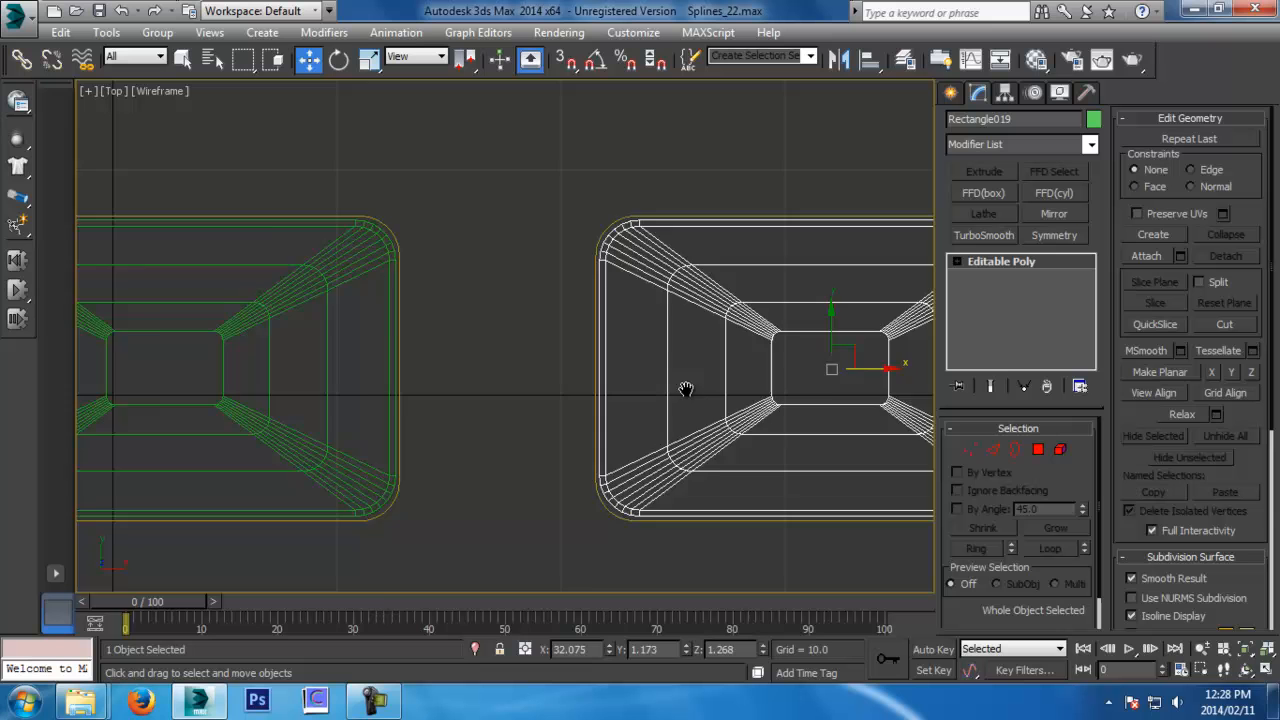
pyautogui.scroll(-2, 686, 386)
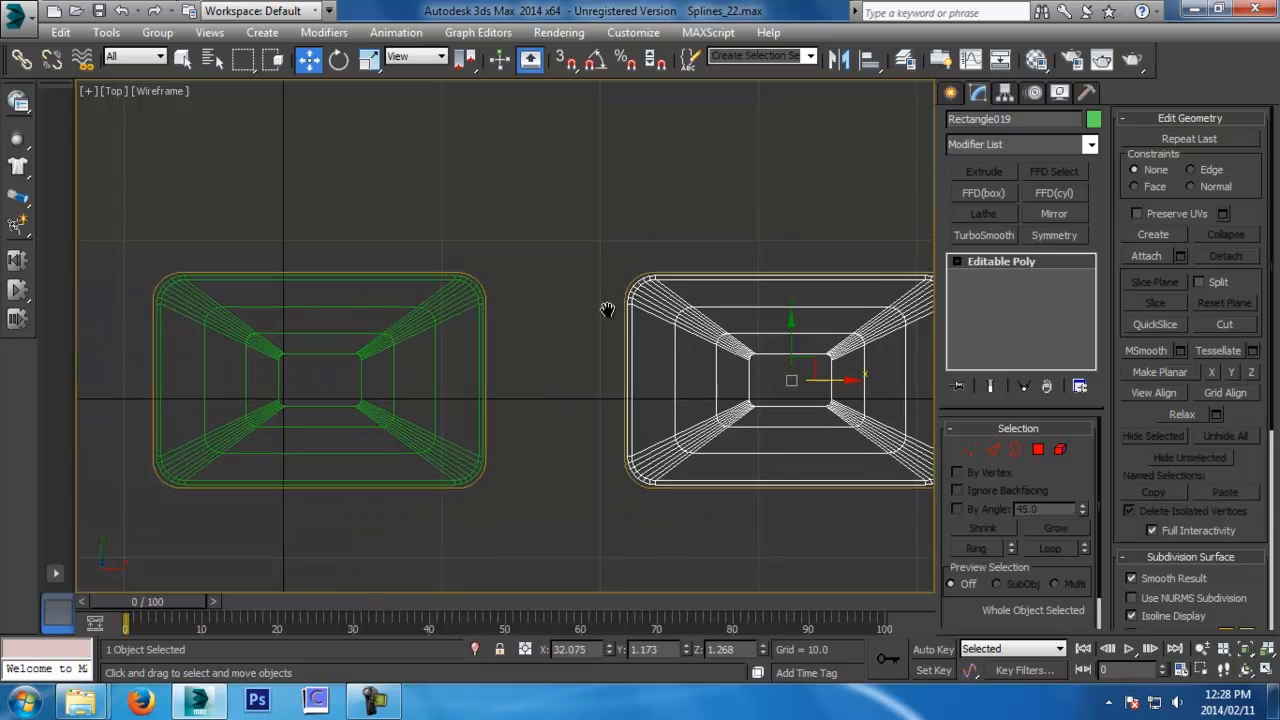
pyautogui.moveTo(606, 309); pyautogui.dragTo(690, 312, button='middle')
pyautogui.click(976, 449)
pyautogui.moveTo(682, 304); pyautogui.dragTo(692, 302)
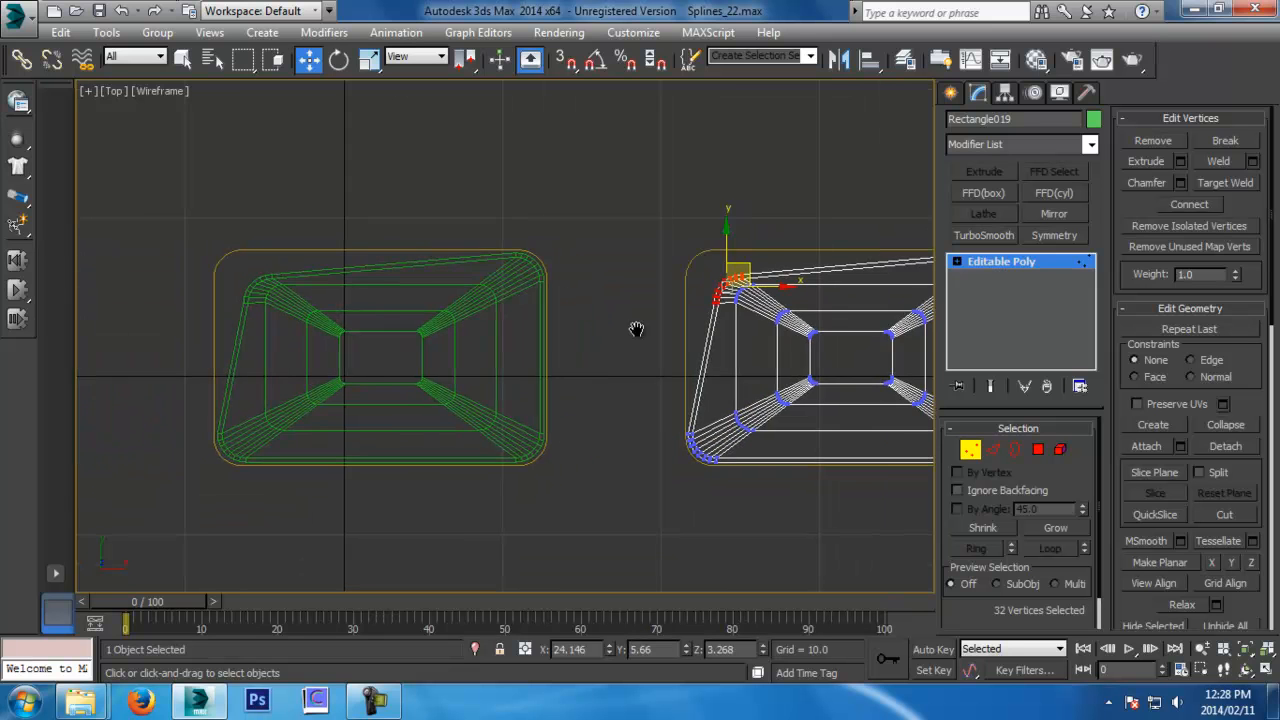
pyautogui.moveTo(638, 495); pyautogui.dragTo(638, 494)
pyautogui.moveTo(603, 427); pyautogui.dragTo(643, 398)
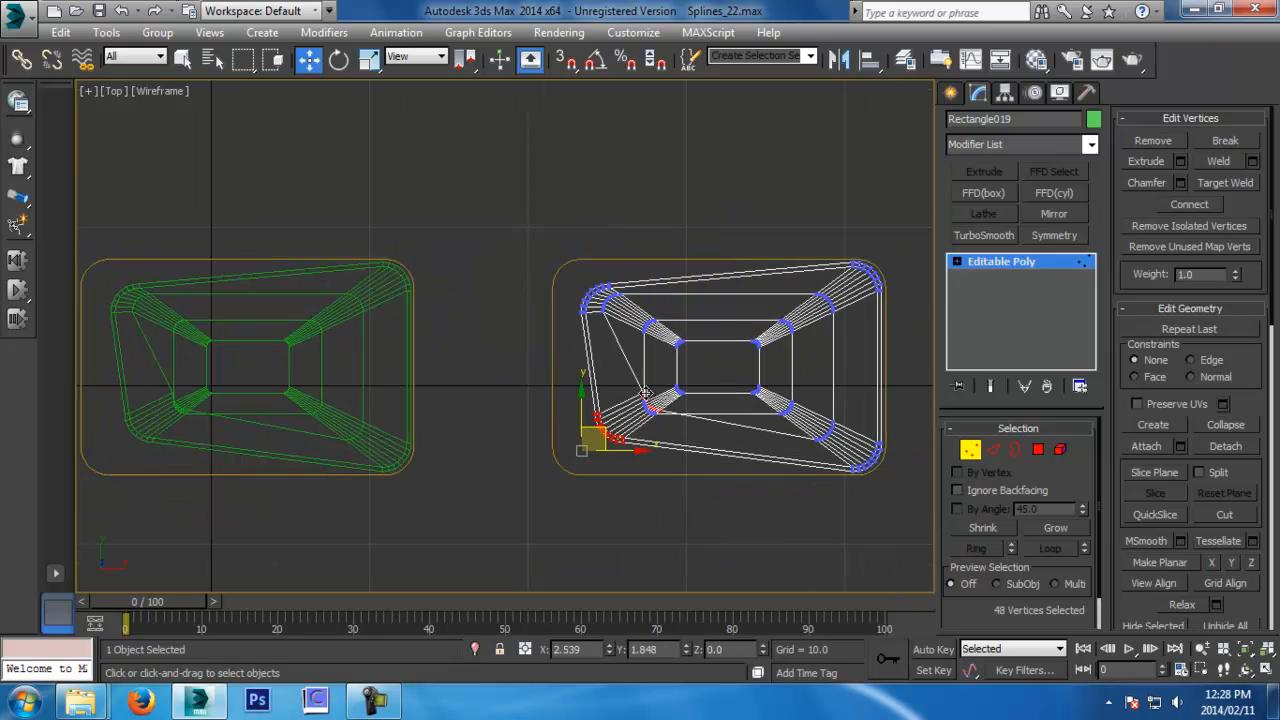
pyautogui.moveTo(685, 353); pyautogui.dragTo(689, 367, button='middle')
pyautogui.hotkey('ctrl', 'z')
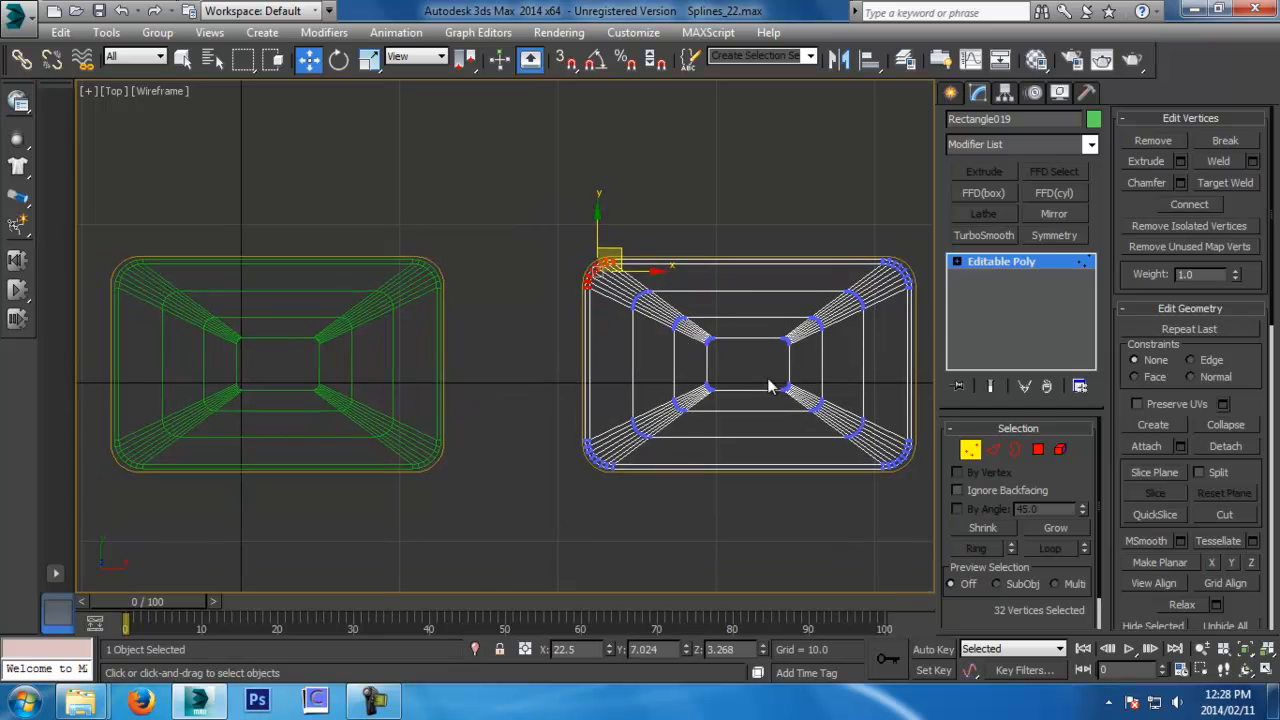
pyautogui.click(968, 449)
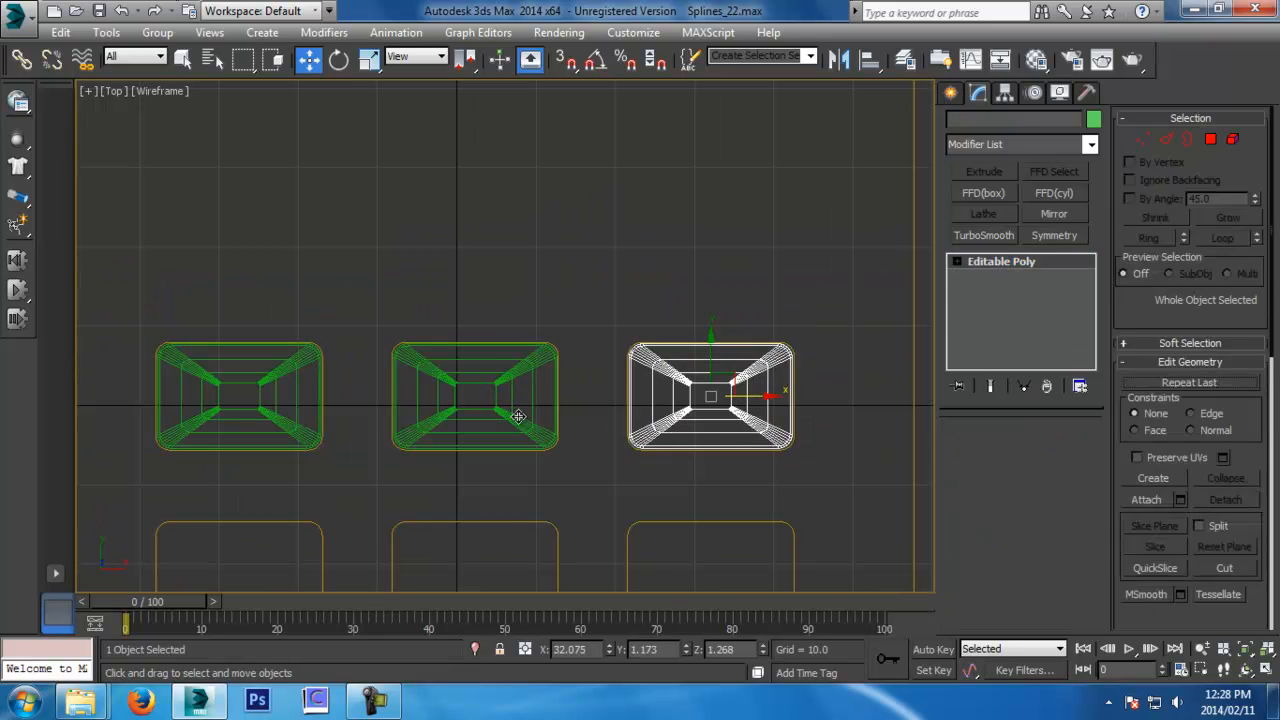
# Select all three buttons in the row and clone them as instances into the second row of holes
pyautogui.keyDown('ctrl'); pyautogui.click(267, 412); pyautogui.keyUp('ctrl')
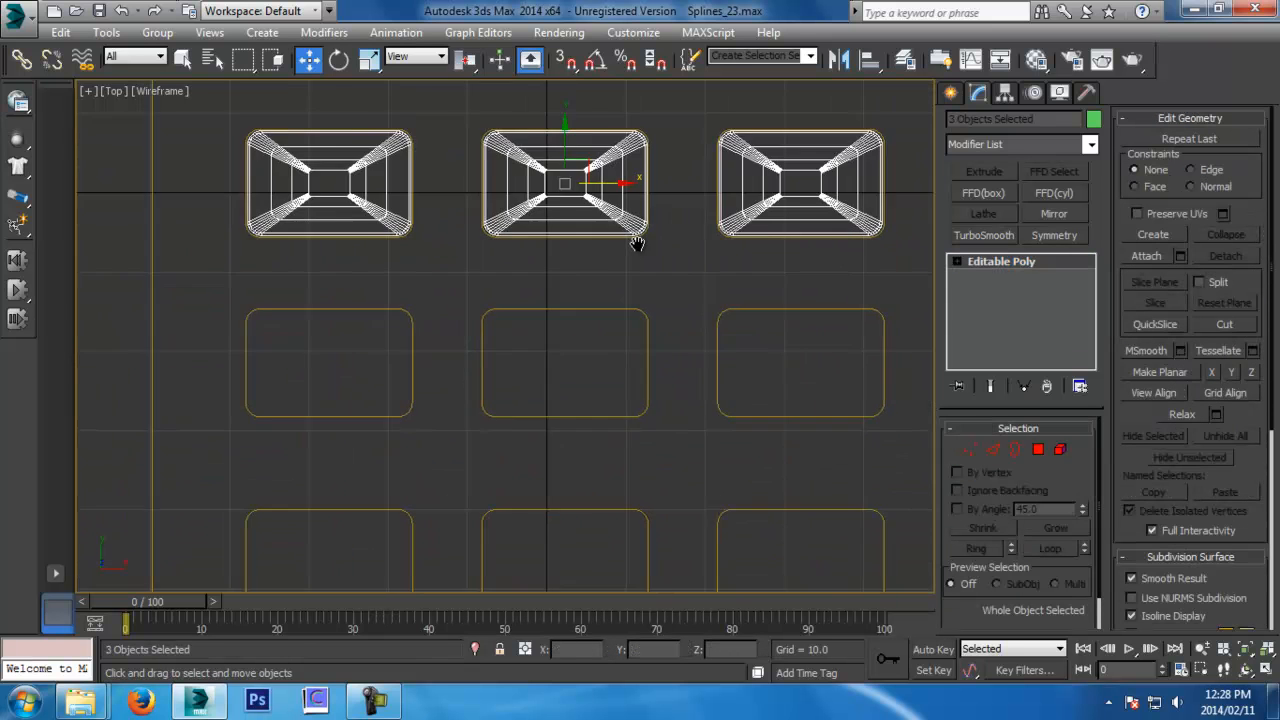
pyautogui.moveTo(634, 243); pyautogui.dragTo(677, 246, button='middle')
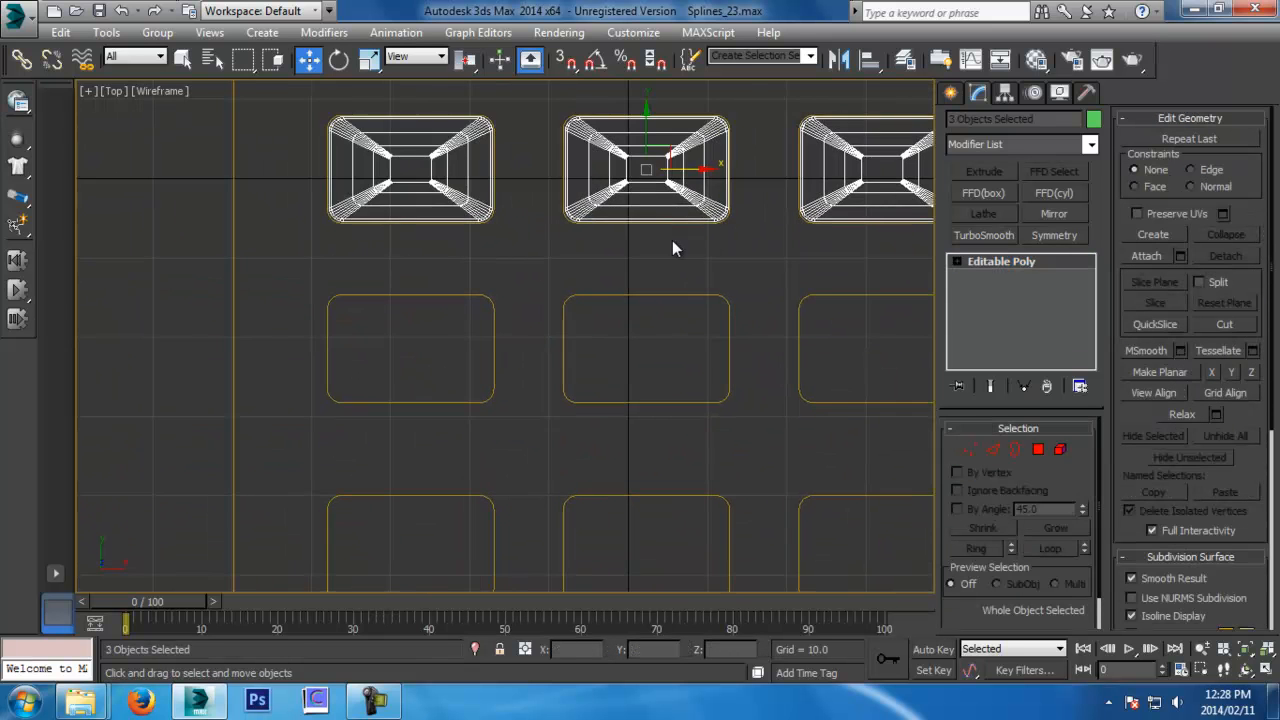
pyautogui.scroll(3, 675, 245)
pyautogui.keyDown('shift'); pyautogui.moveTo(626, 135); pyautogui.dragTo(624, 388); pyautogui.keyUp('shift')
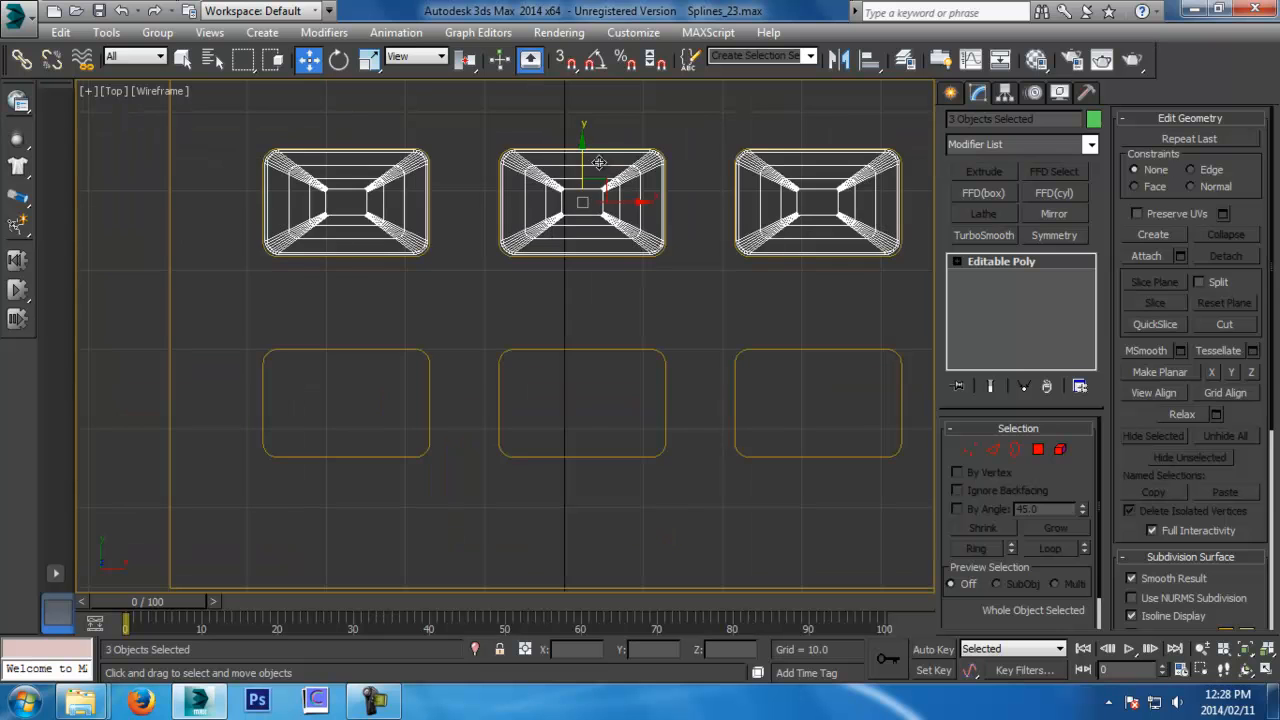
# Clone the button row as instances into the third row of holes and nudge it into alignment vertically
pyautogui.keyDown('shift'); pyautogui.moveTo(583, 151); pyautogui.dragTo(573, 355); pyautogui.keyUp('shift')
pyautogui.click(648, 428)
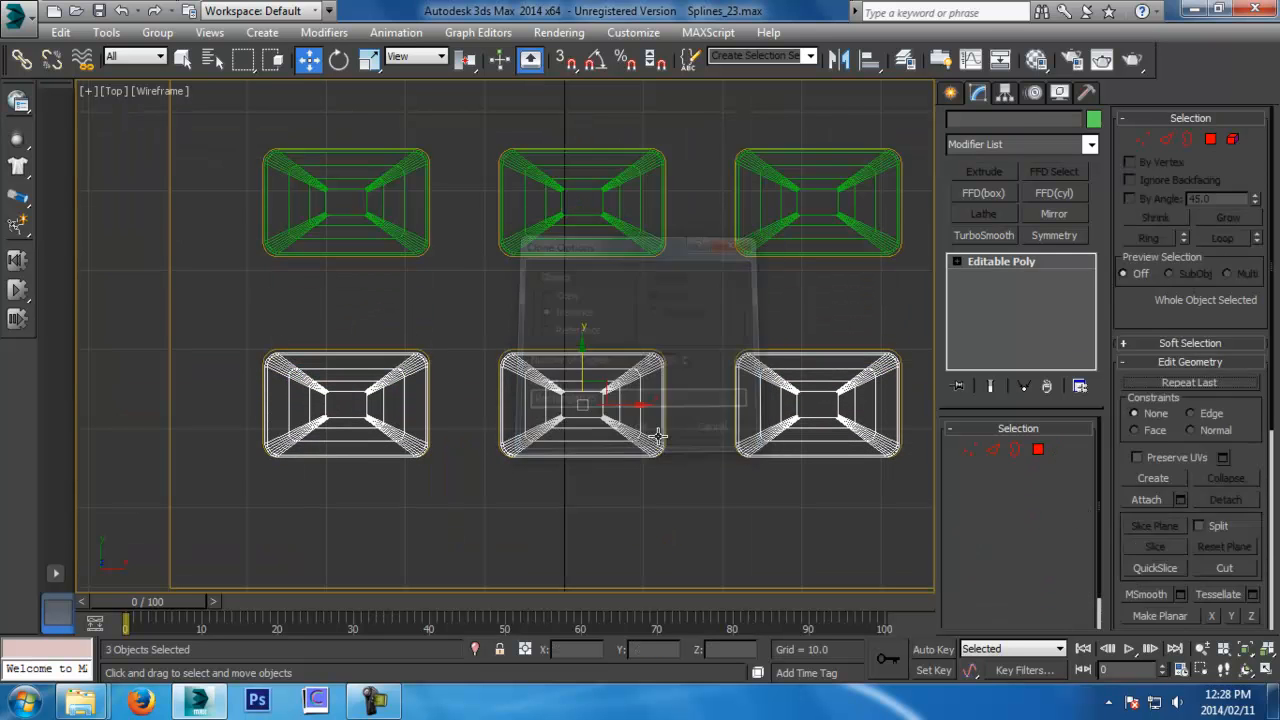
pyautogui.scroll(6, 655, 434)
pyautogui.scroll(-2, 447, 282)
pyautogui.moveTo(352, 292); pyautogui.dragTo(355, 287)
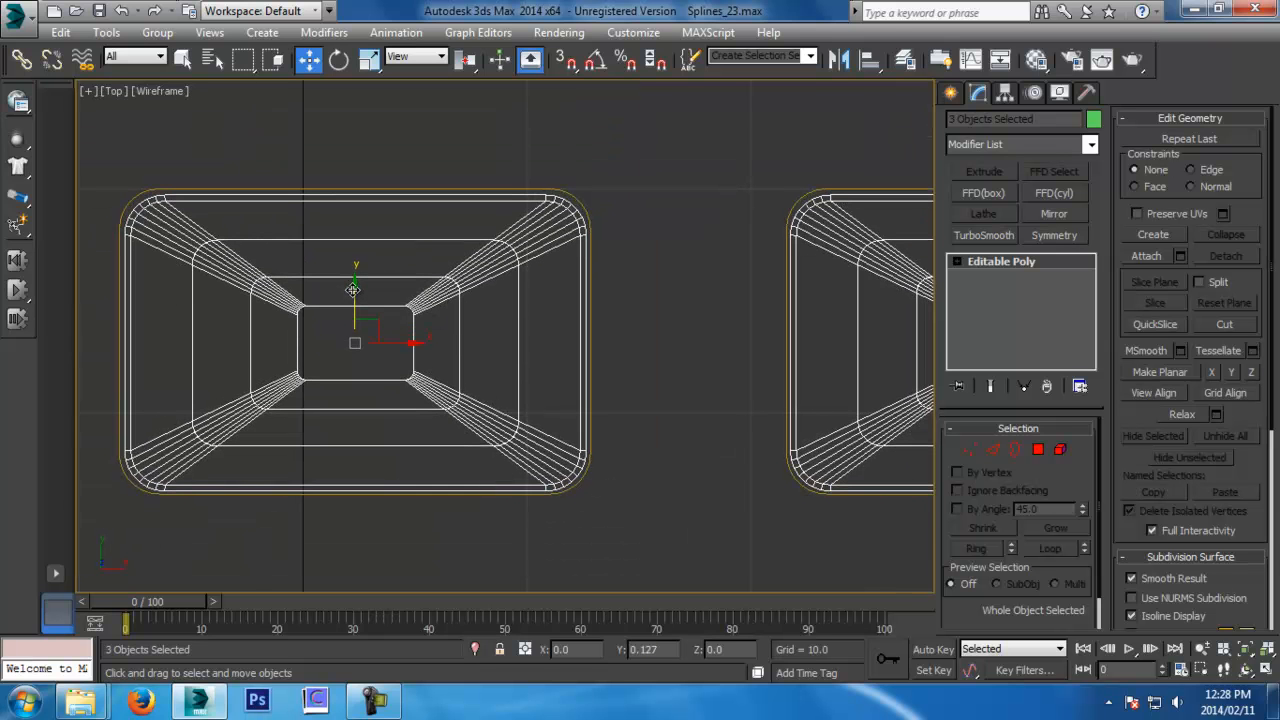
pyautogui.click(703, 289)
# Check the panel with its nine buttons in shaded perspective and save the scene incrementally up to Splines_28.max
pyautogui.press('p')
pyautogui.press('z')
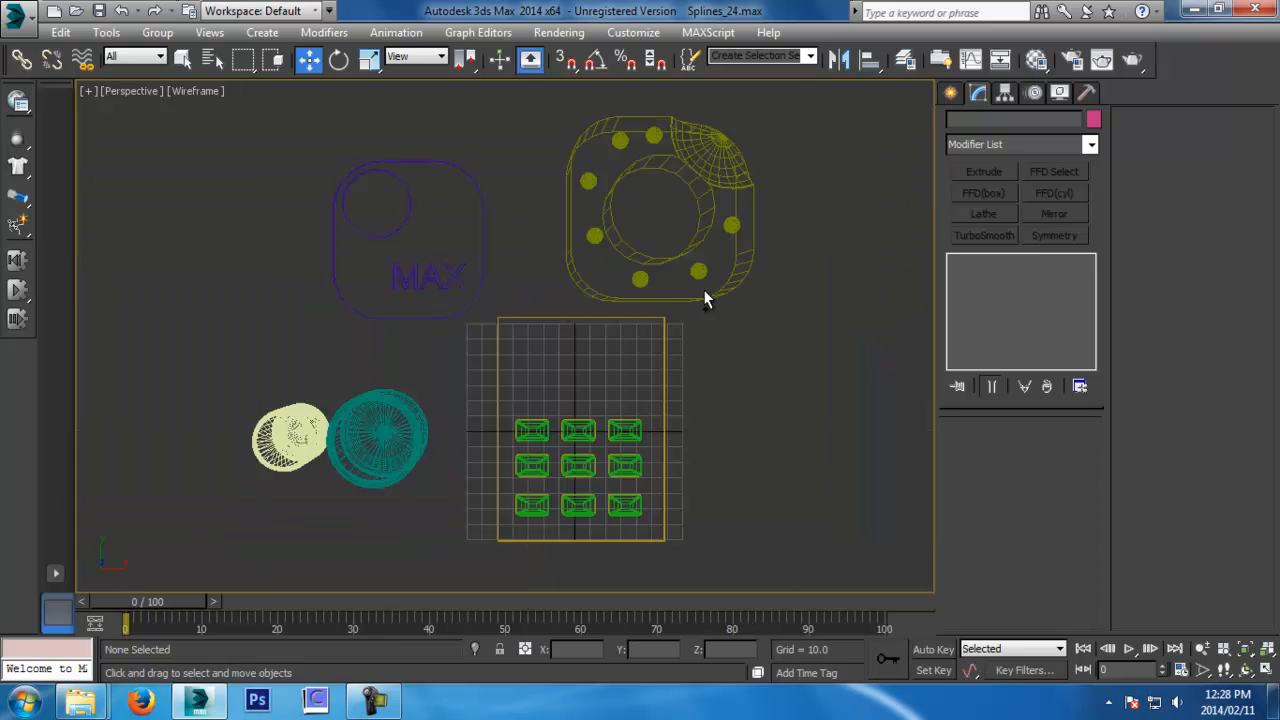
pyautogui.press('F3')
pyautogui.keyDown('alt'); pyautogui.moveTo(695, 358); pyautogui.dragTo(581, 211, button='middle'); pyautogui.keyUp('alt')
pyautogui.click(446, 428)
pyautogui.press('z')
pyautogui.keyDown('alt'); pyautogui.moveTo(446, 428); pyautogui.dragTo(577, 510, button='middle'); pyautogui.keyUp('alt')
pyautogui.hotkey('ctrl', 's')
pyautogui.moveTo(776, 475); pyautogui.dragTo(612, 458, button='middle')
pyautogui.click(614, 459)
pyautogui.moveTo(757, 454)
pyautogui.keyDown('alt'); pyautogui.mouseDown(button='middle')
pyautogui.moveTo(665, 479)
pyautogui.moveTo(634, 391)
pyautogui.moveTo(660, 340)
pyautogui.moveTo(691, 397)
pyautogui.moveTo(801, 416)
pyautogui.moveTo(900, 378)
pyautogui.moveTo(811, 425)
pyautogui.moveTo(804, 363)
pyautogui.moveTo(797, 385)
pyautogui.mouseUp(button='middle'); pyautogui.keyUp('alt')
pyautogui.hotkey('ctrl', 's')
pyautogui.press('F3')
pyautogui.press('F3')
pyautogui.hotkey('ctrl', 's')
pyautogui.keyDown('ctrl'); pyautogui.keyDown('alt'); pyautogui.moveTo(797, 385); pyautogui.dragTo(790, 420, button='middle'); pyautogui.keyUp('alt'); pyautogui.keyUp('ctrl')
pyautogui.press('w')
pyautogui.scroll(-1, 800, 415)
pyautogui.click(702, 408)
pyautogui.hotkey('ctrl', 's')
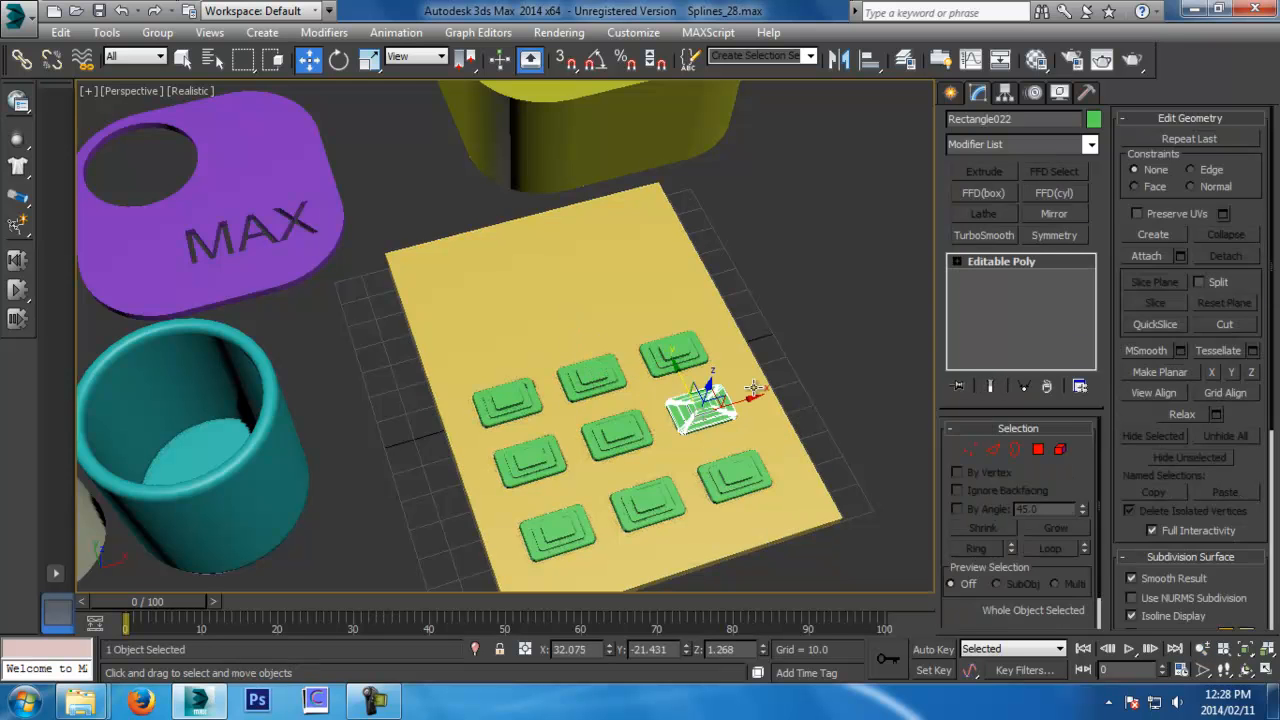
# Move the panel together with its nine buttons along X, away from the other models, to clear the scene's centre
pyautogui.scroll(-3, 718, 395)
pyautogui.moveTo(718, 395); pyautogui.dragTo(698, 411, button='middle')
pyautogui.moveTo(752, 374); pyautogui.dragTo(536, 528)
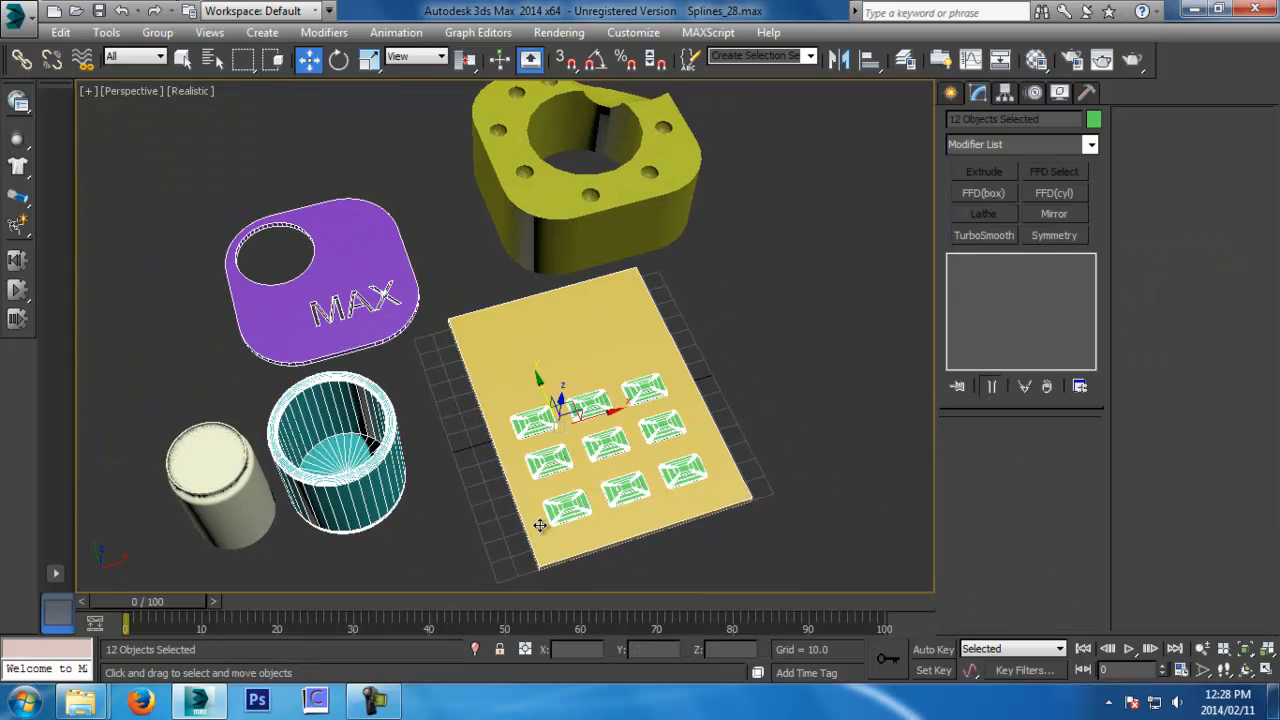
pyautogui.moveTo(630, 432); pyautogui.dragTo(669, 386)
pyautogui.click(770, 380)
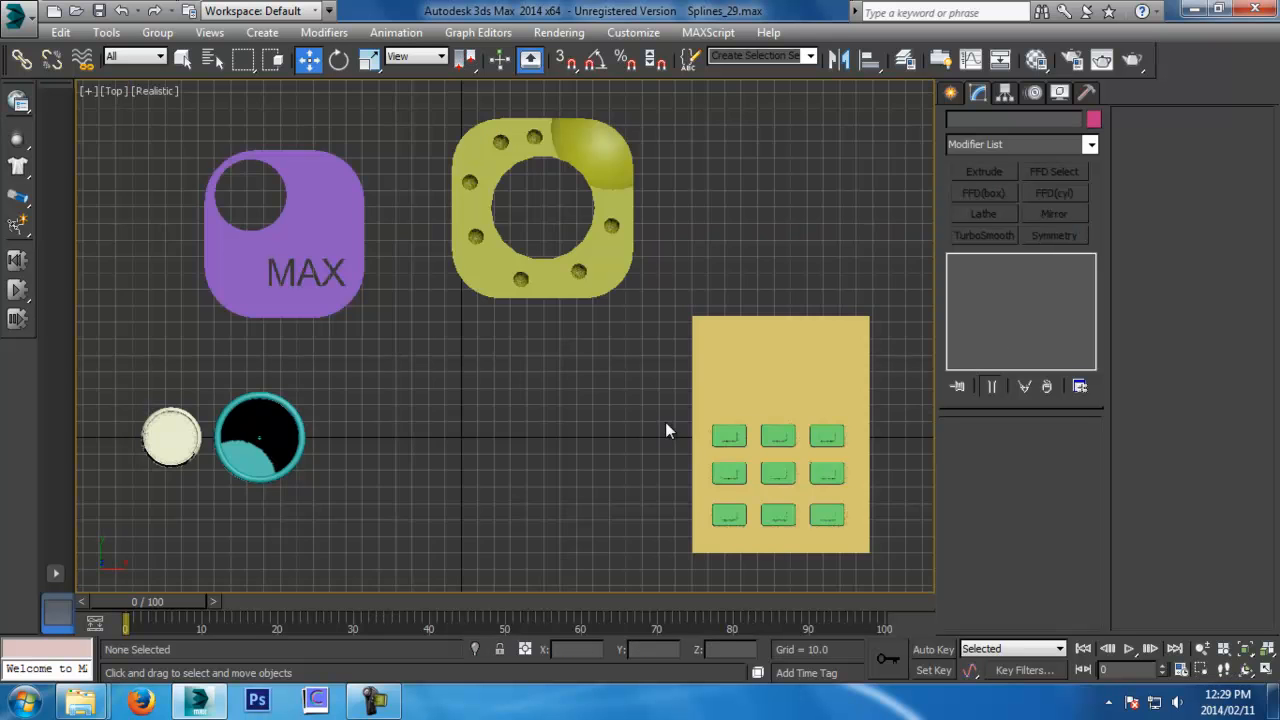
# Create a tall rectangular standard-primitive plane with 4 by 4 segments in the empty area of the top view
pyautogui.moveTo(660, 440); pyautogui.dragTo(680, 371, button='middle')
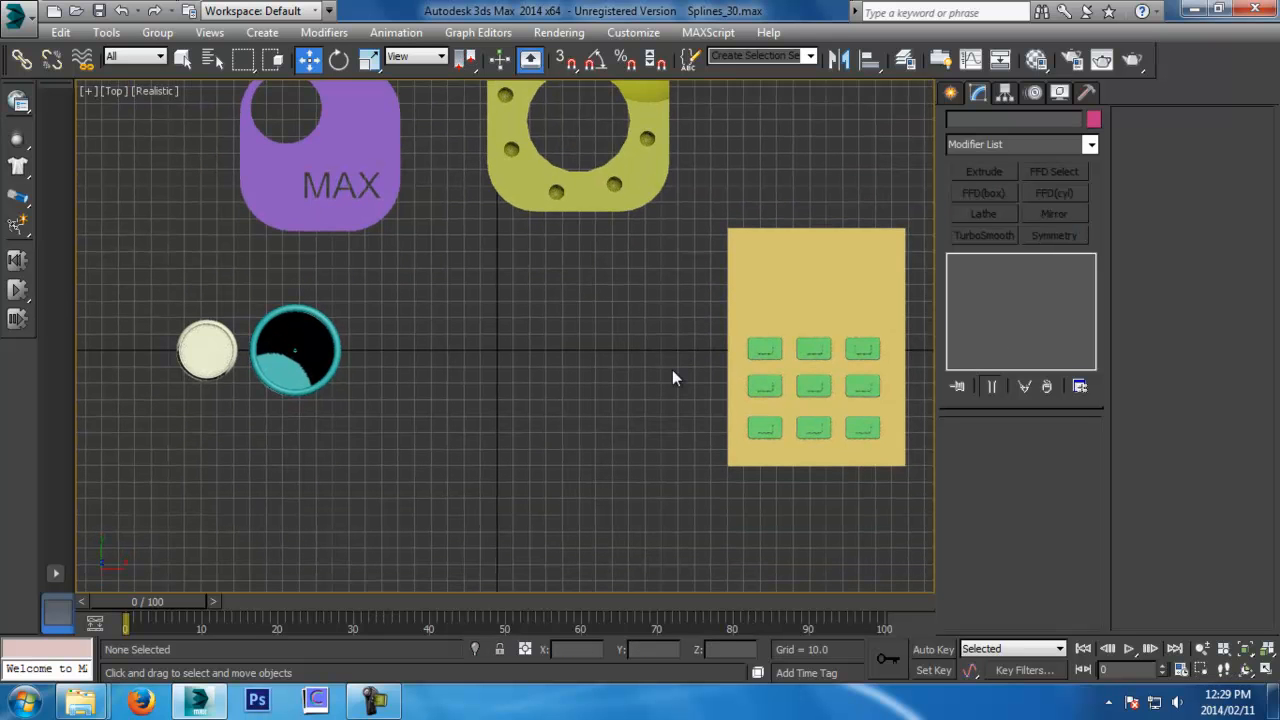
pyautogui.scroll(5, 586, 391)
pyautogui.scroll(-3, 606, 397)
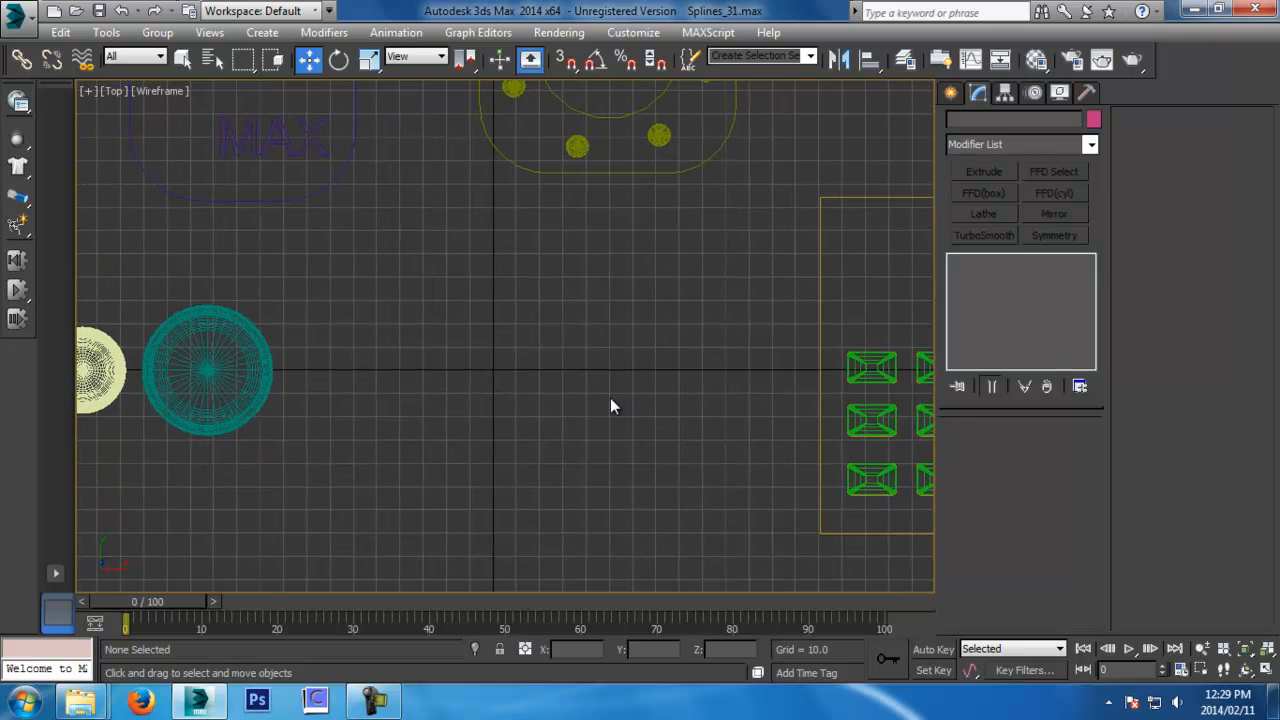
pyautogui.moveTo(610, 397); pyautogui.dragTo(554, 435, button='middle')
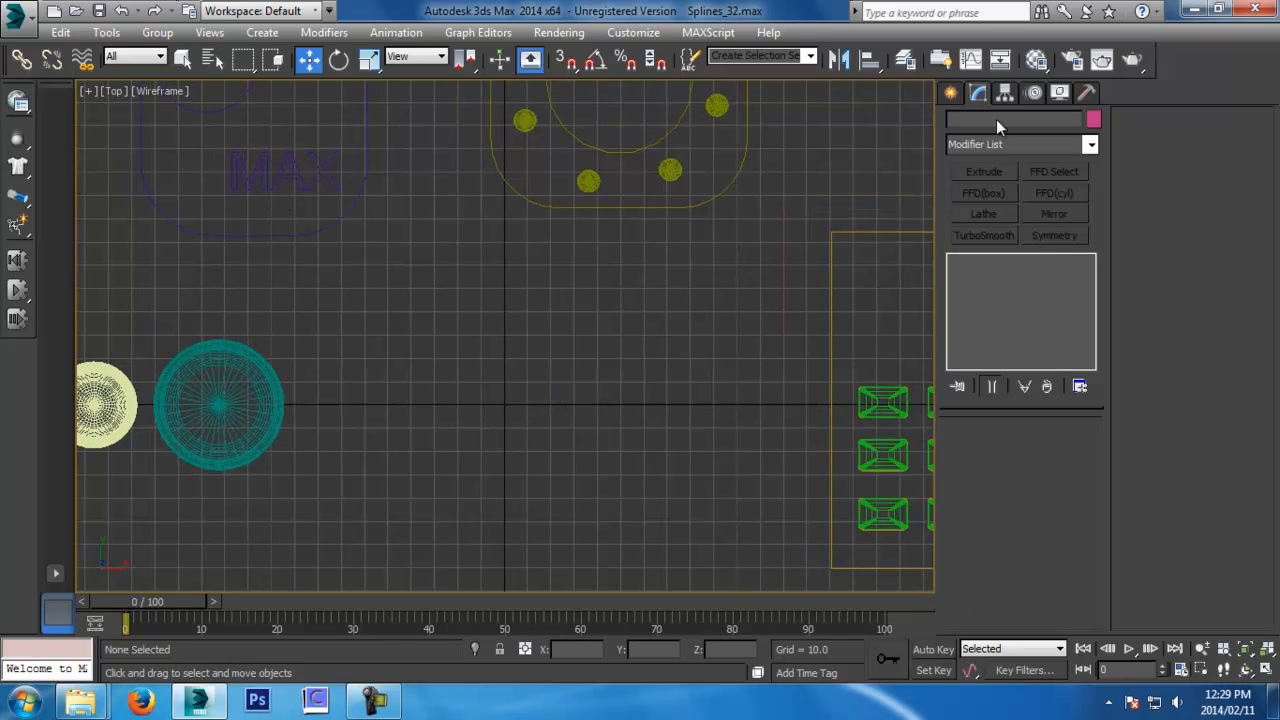
pyautogui.click(952, 92)
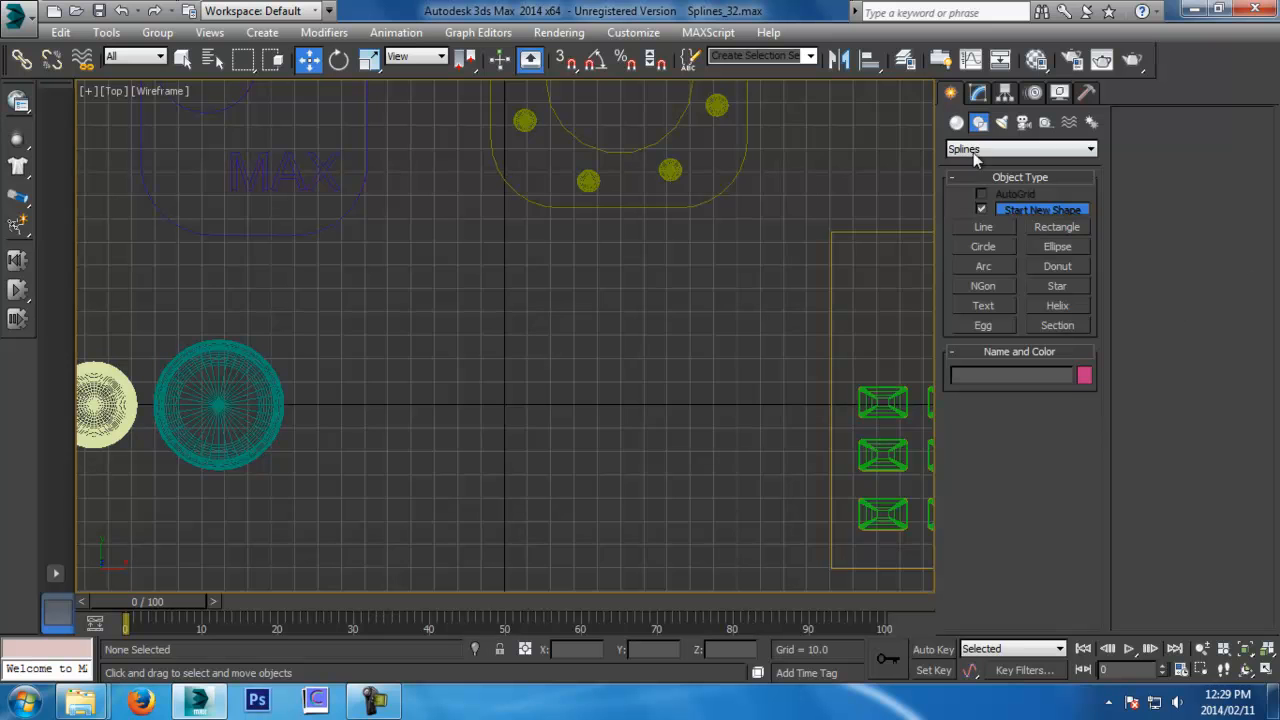
pyautogui.click(957, 122)
pyautogui.click(1020, 148)
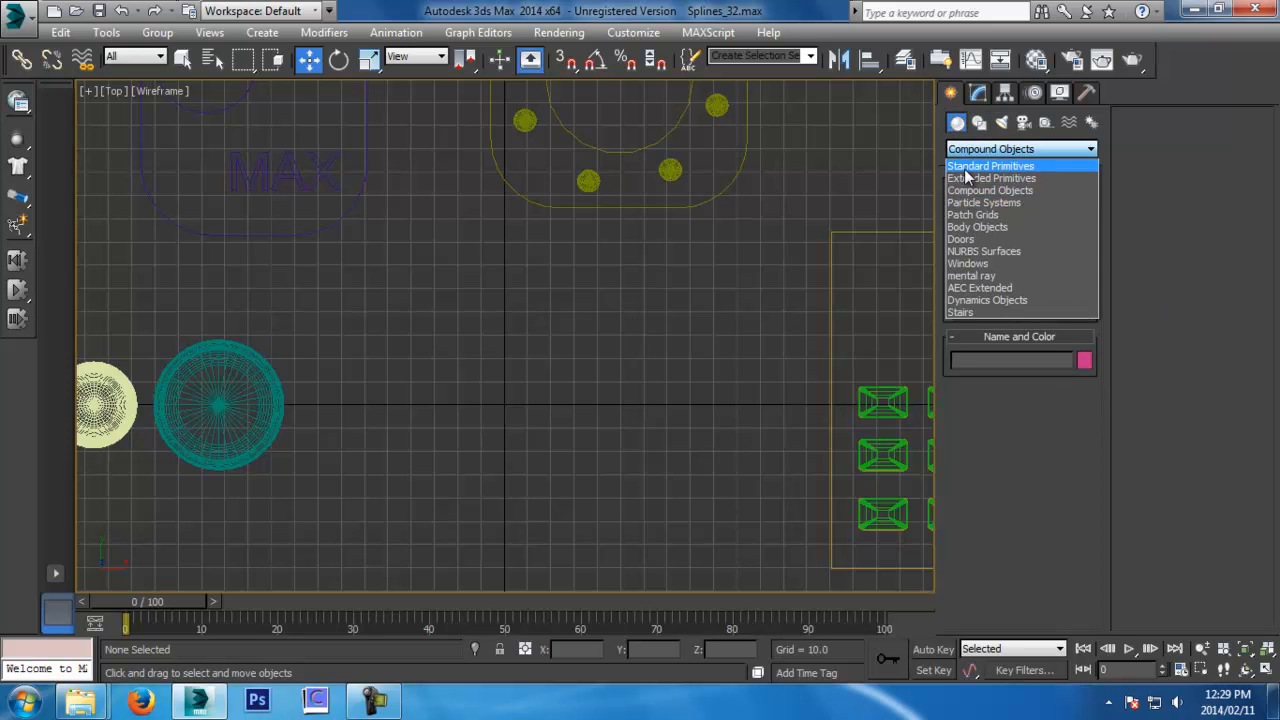
pyautogui.click(995, 163)
pyautogui.click(1058, 290)
pyautogui.moveTo(478, 487); pyautogui.dragTo(530, 407, button='middle')
pyautogui.moveTo(457, 156); pyautogui.dragTo(727, 578)
# Center the new plane on the origin by setting its X and Y positions to 0
pyautogui.press('w')
pyautogui.moveTo(643, 374); pyautogui.dragTo(618, 370)
pyautogui.rightClick(609, 650)
pyautogui.rightClick(686, 652)
pyautogui.moveTo(620, 427); pyautogui.dragTo(627, 450, button='middle')
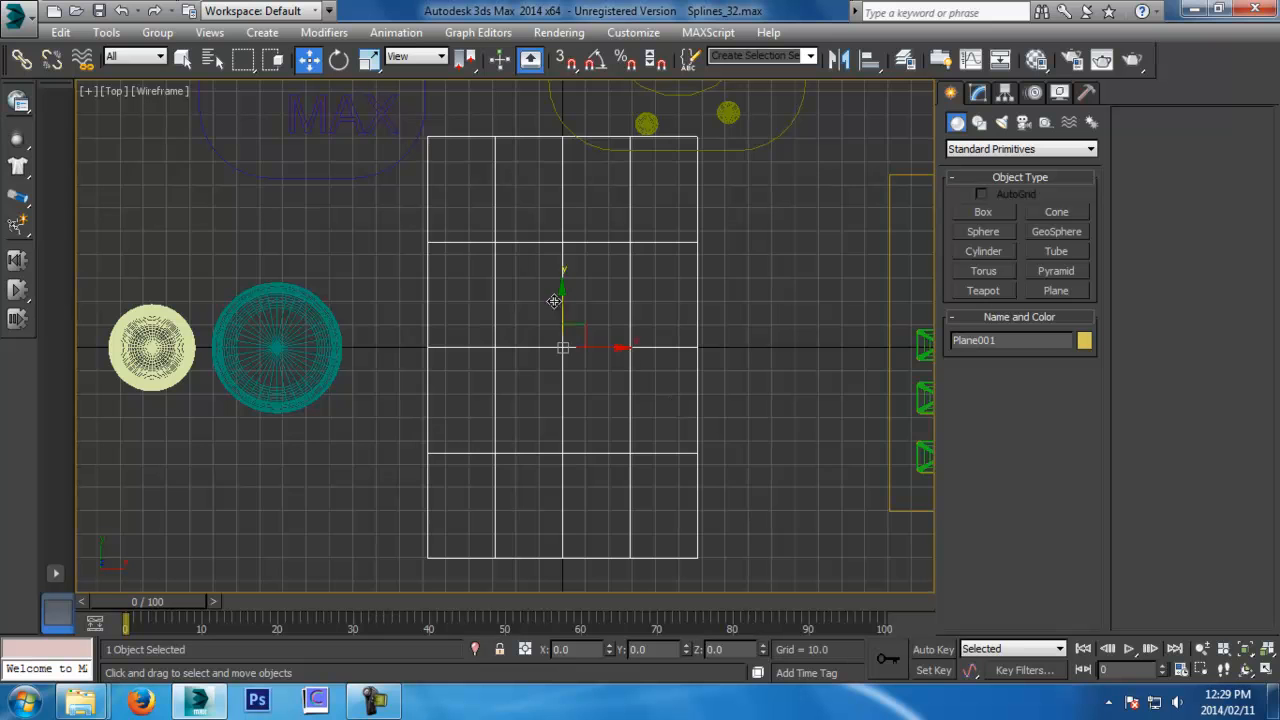
# Convert the plane to Editable Poly and delete the polygons on the positive-X half
pyautogui.rightClick(486, 292)
pyautogui.moveTo(549, 467)
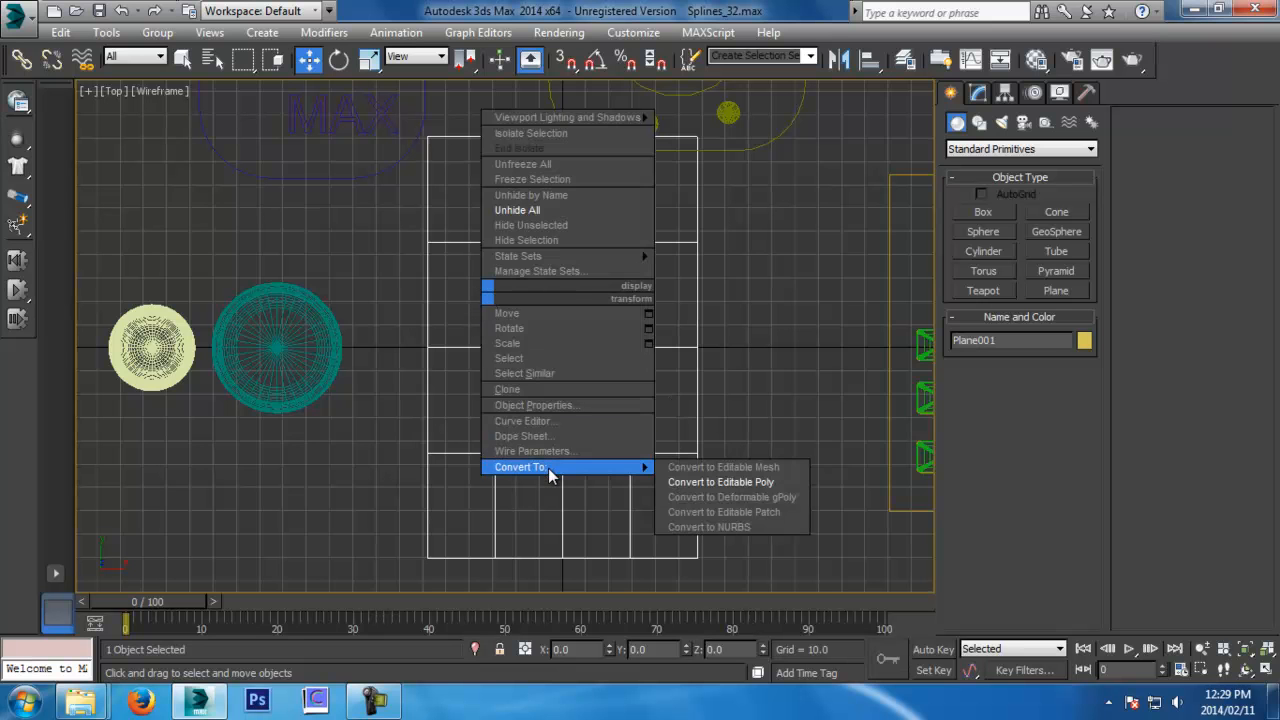
pyautogui.click(720, 482)
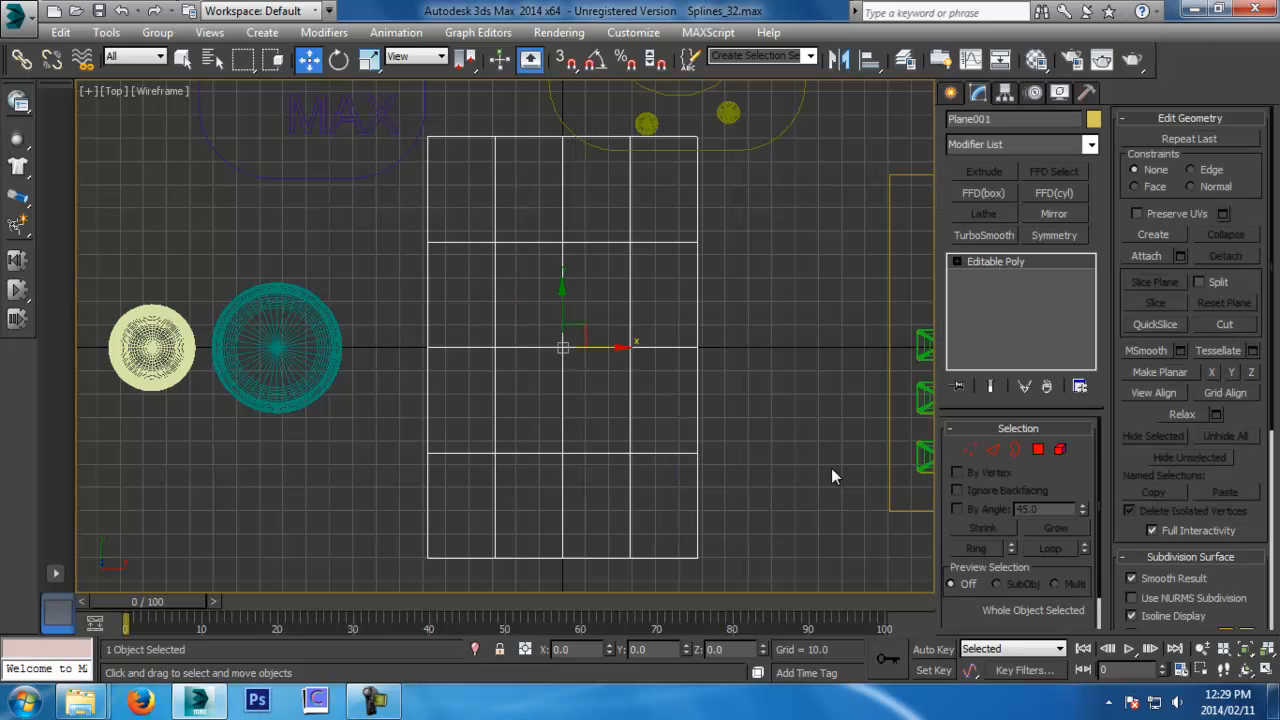
pyautogui.click(1039, 451)
pyautogui.moveTo(820, 151); pyautogui.dragTo(590, 575)
pyautogui.press('Delete')
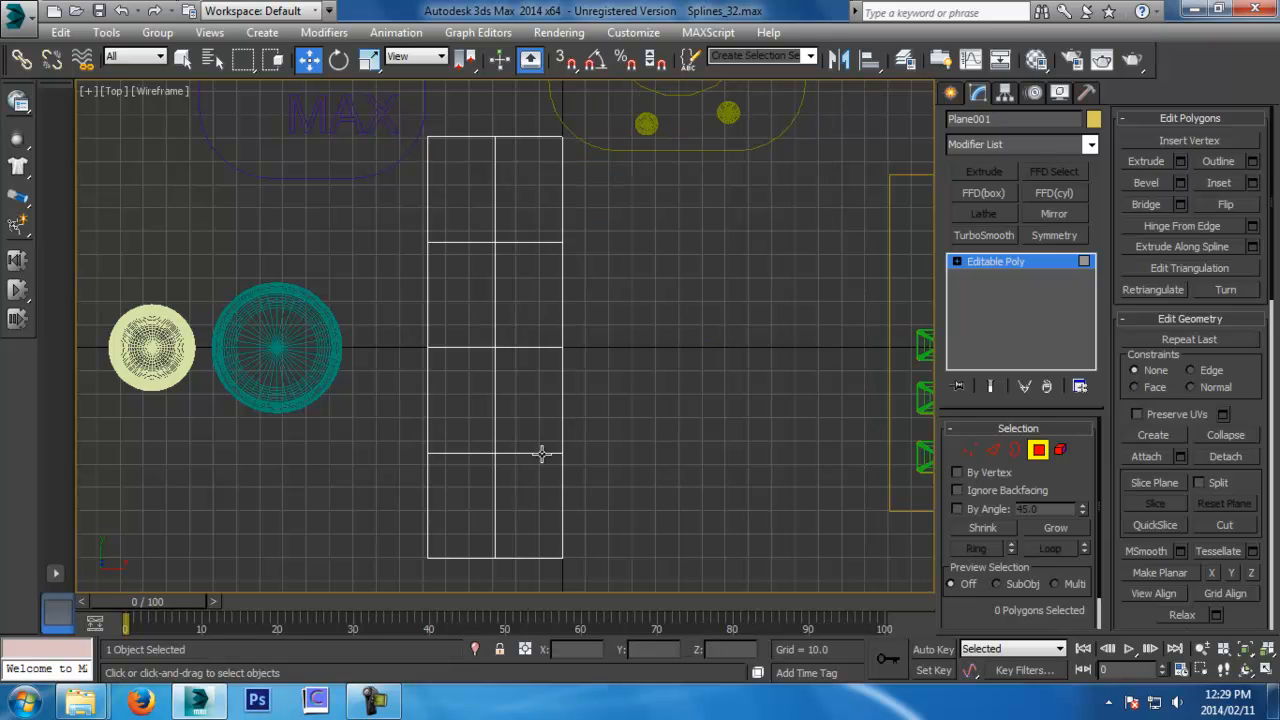
pyautogui.click(1039, 451)
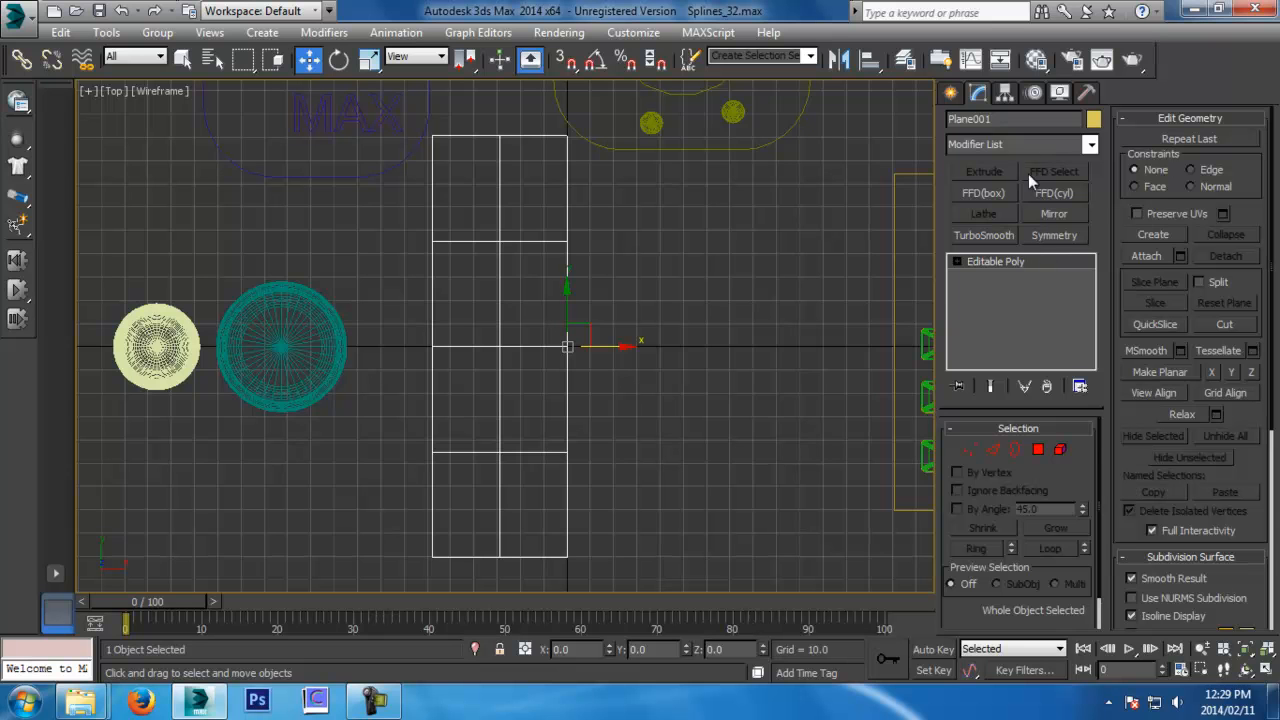
# Add a Symmetry modifier to the half plane, mirrored about X with Flip enabled
pyautogui.click(1025, 143)
pyautogui.write('sy')
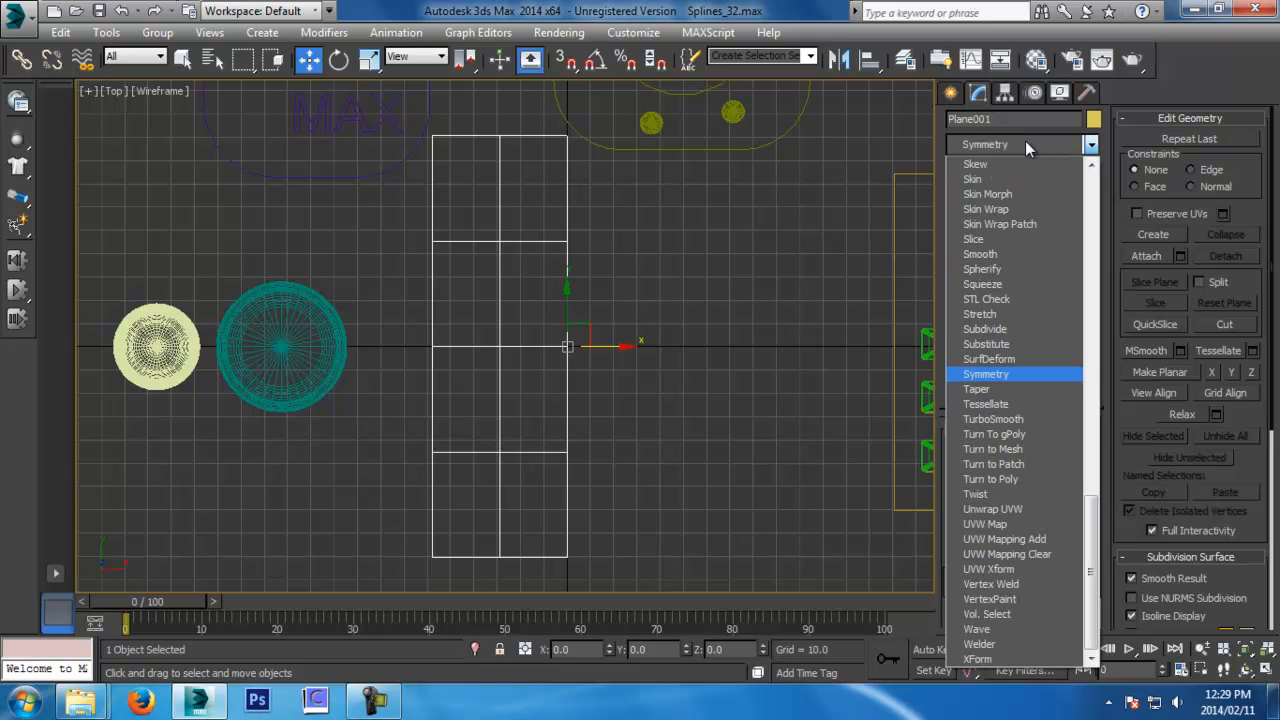
pyautogui.click(999, 375)
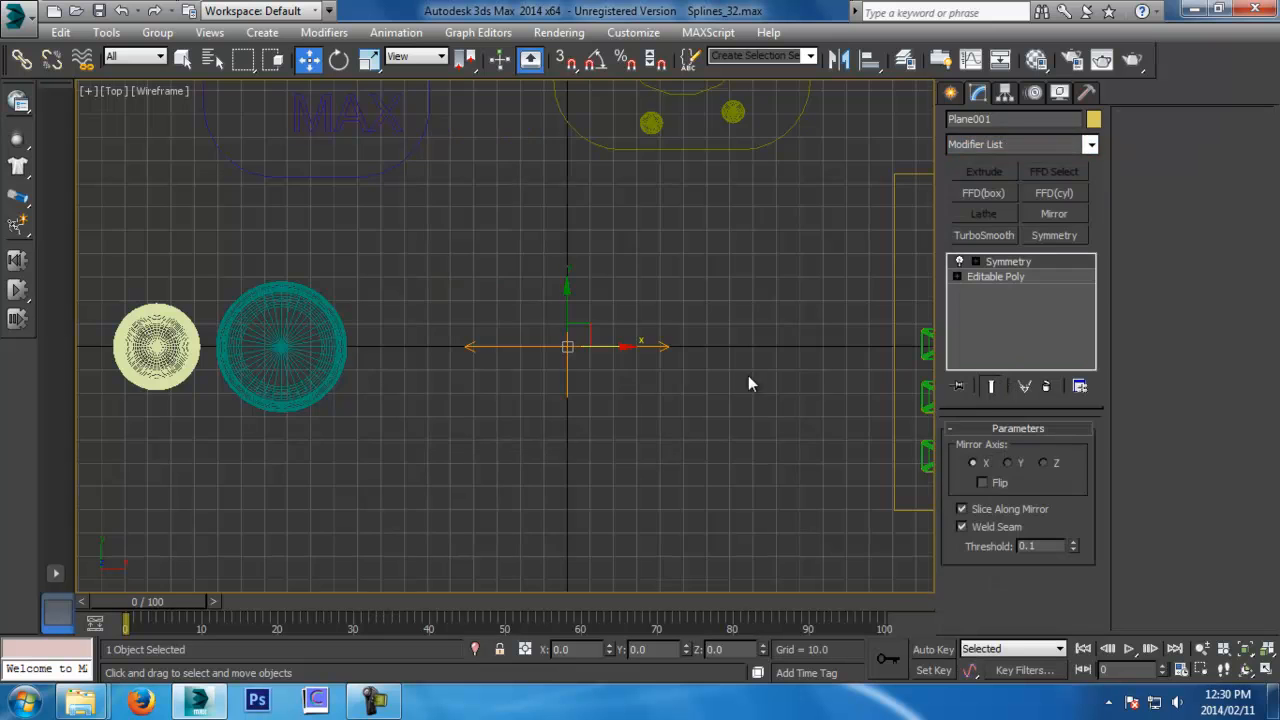
pyautogui.moveTo(748, 375); pyautogui.dragTo(774, 377, button='middle')
pyautogui.click(981, 482)
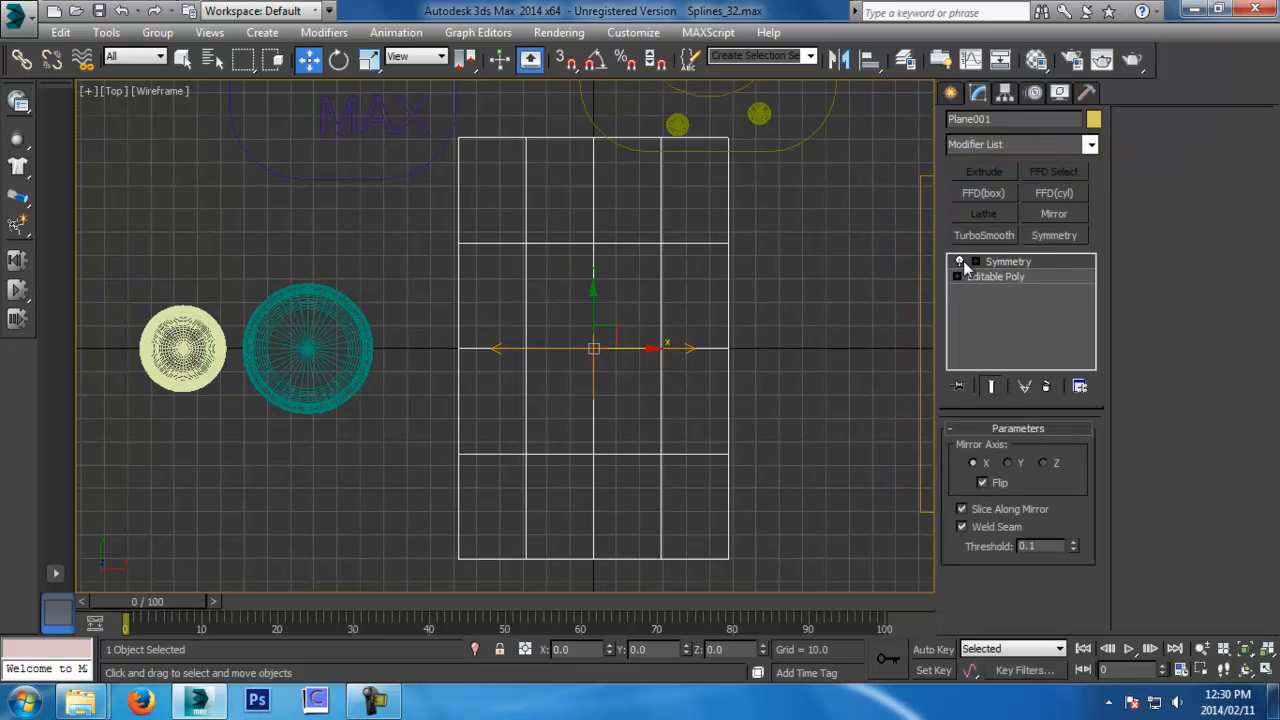
# Edit the base poly's vertices with the end result shown, raising the lower outer corner to about Y -73.5
pyautogui.click(990, 277)
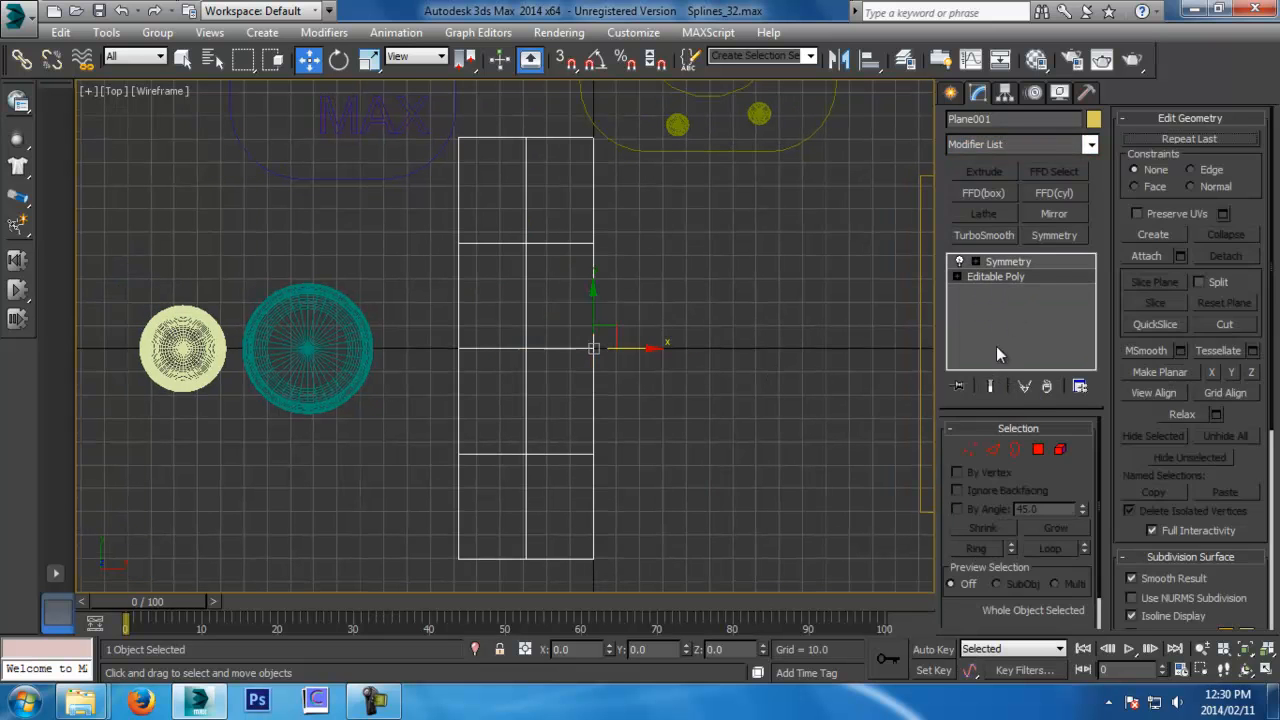
pyautogui.click(991, 386)
pyautogui.click(970, 450)
pyautogui.moveTo(497, 461); pyautogui.dragTo(515, 429, button='middle')
pyautogui.moveTo(448, 462); pyautogui.dragTo(489, 541)
pyautogui.moveTo(477, 491); pyautogui.dragTo(477, 452)
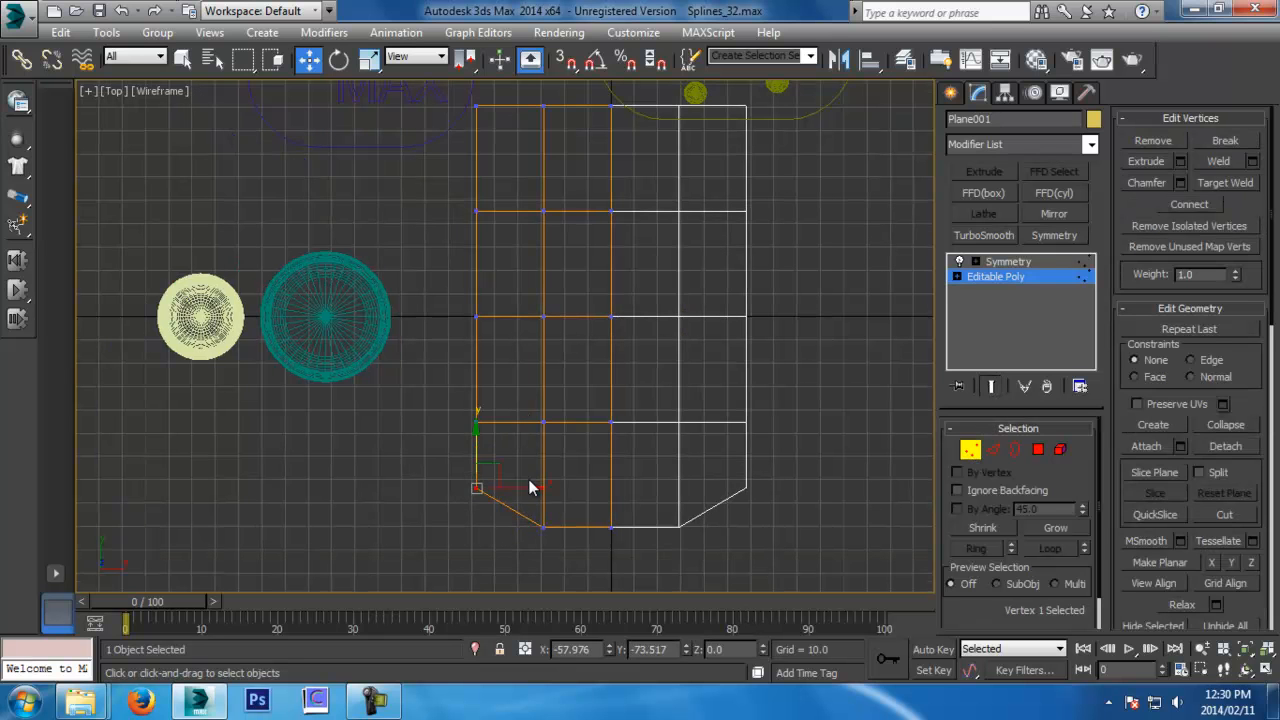
# Shift the lower vertices of the half plane toward the mirror axis to narrow the outline's lower end
pyautogui.moveTo(445, 410); pyautogui.dragTo(590, 550)
pyautogui.moveTo(560, 465); pyautogui.dragTo(577, 465)
pyautogui.moveTo(454, 293); pyautogui.dragTo(560, 323)
pyautogui.moveTo(577, 415); pyautogui.dragTo(471, 456)
pyautogui.moveTo(574, 426); pyautogui.dragTo(570, 425)
pyautogui.keyDown('ctrl'); pyautogui.moveTo(449, 471); pyautogui.dragTo(587, 556); pyautogui.keyUp('ctrl')
pyautogui.moveTo(573, 466); pyautogui.dragTo(582, 466)
# Reshape the upper end of the half plane, moving its second-column top vertex to about X -29, Y 77.17
pyautogui.moveTo(562, 340); pyautogui.dragTo(563, 451, button='middle')
pyautogui.moveTo(453, 477); pyautogui.dragTo(578, 533)
pyautogui.moveTo(551, 260); pyautogui.dragTo(555, 262)
pyautogui.moveTo(556, 217)
pyautogui.mouseDown()
pyautogui.moveTo(574, 217)
pyautogui.moveTo(547, 235)
pyautogui.mouseUp()
pyautogui.moveTo(668, 190); pyautogui.dragTo(548, 254)
pyautogui.moveTo(584, 176); pyautogui.dragTo(557, 236)
# Examine the reshaped symmetrical plane from the side, front and perspective views
pyautogui.moveTo(639, 428); pyautogui.dragTo(610, 513, button='middle')
pyautogui.press('p')
pyautogui.press('l')
pyautogui.press('z')
pyautogui.press('w')
pyautogui.press('p')
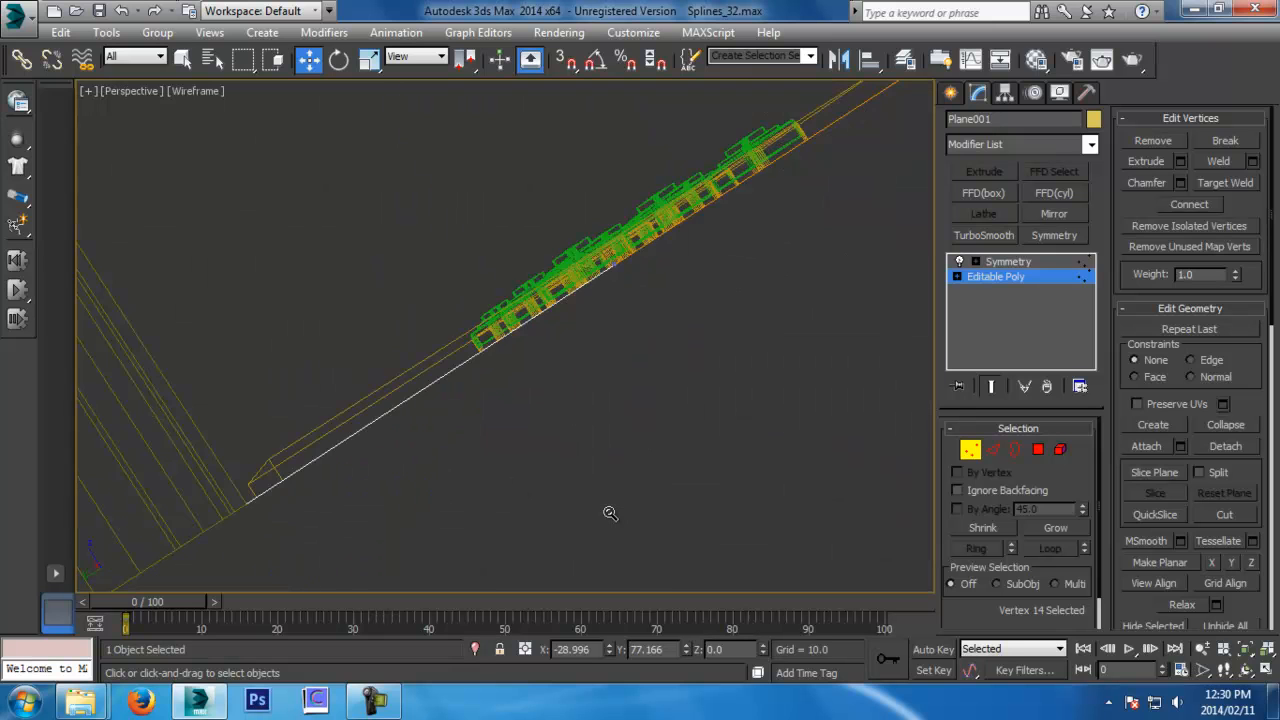
pyautogui.press('f')
pyautogui.press('z')
pyautogui.press('p')
pyautogui.keyDown('alt'); pyautogui.moveTo(563, 406); pyautogui.dragTo(255, 394, button='middle'); pyautogui.keyUp('alt')
pyautogui.scroll(-4, 538, 470)
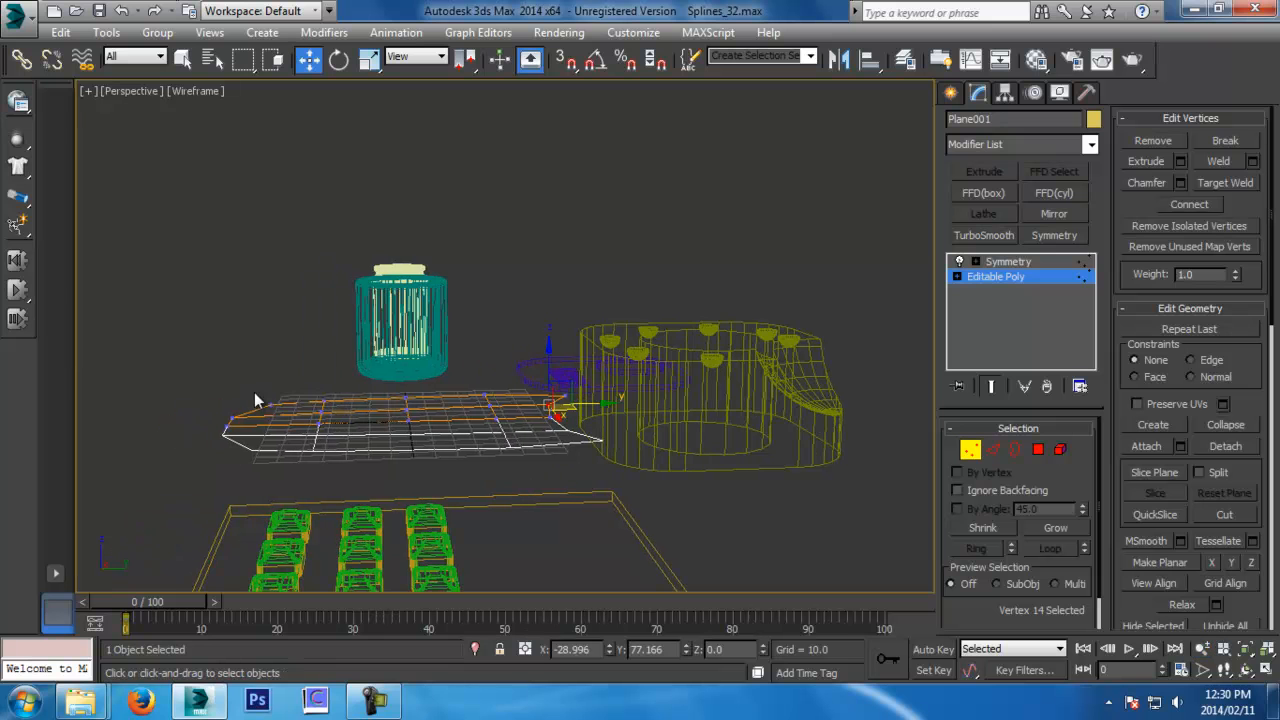
# Lift the half plane's vertices behind its lower end along Z, raising the nine toward the upper end further
pyautogui.moveTo(345, 405); pyautogui.dragTo(350, 408)
pyautogui.keyDown('alt'); pyautogui.moveTo(571, 449); pyautogui.dragTo(337, 394, button='middle'); pyautogui.keyUp('alt')
pyautogui.moveTo(267, 490); pyautogui.dragTo(270, 493)
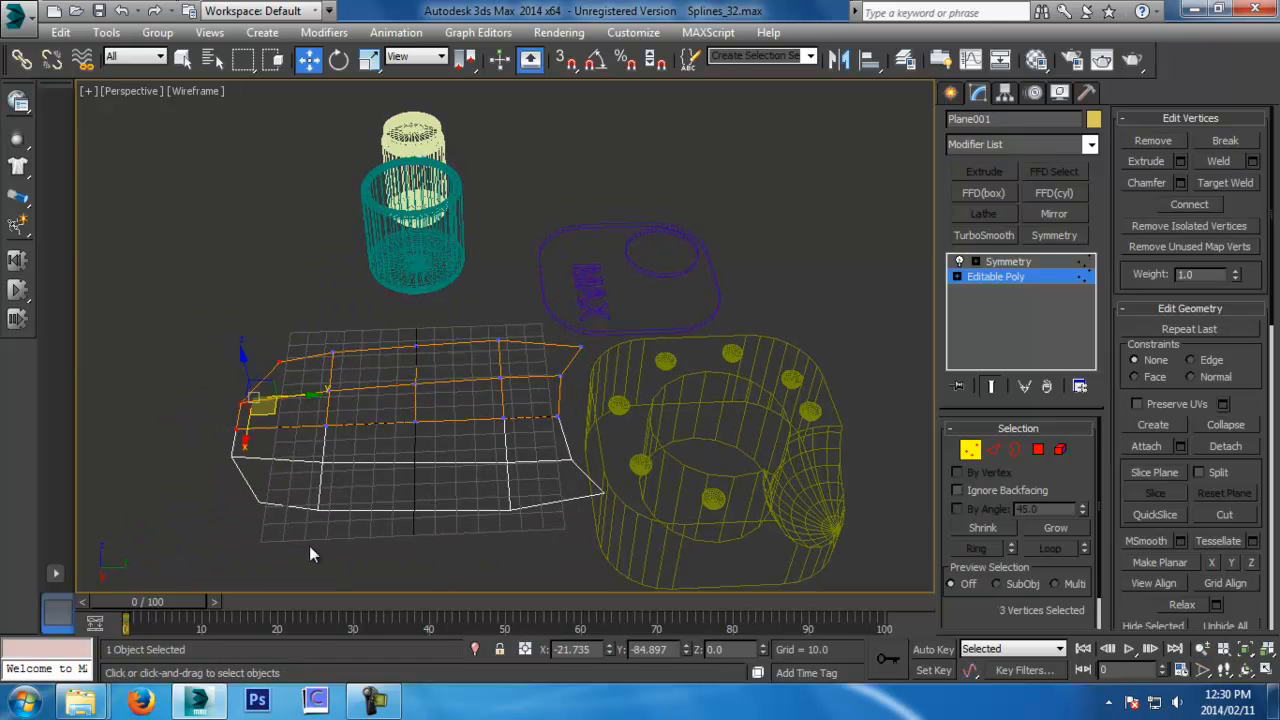
pyautogui.keyDown('alt'); pyautogui.moveTo(309, 545); pyautogui.dragTo(404, 525, button='middle'); pyautogui.keyUp('alt')
pyautogui.moveTo(446, 412); pyautogui.dragTo(447, 434)
pyautogui.keyDown('alt'); pyautogui.moveTo(447, 434); pyautogui.dragTo(295, 319, button='middle'); pyautogui.keyUp('alt')
pyautogui.keyDown('alt'); pyautogui.moveTo(280, 306); pyautogui.dragTo(361, 432); pyautogui.keyUp('alt')
pyautogui.keyDown('alt'); pyautogui.moveTo(371, 411); pyautogui.dragTo(470, 333, button='middle'); pyautogui.keyUp('alt')
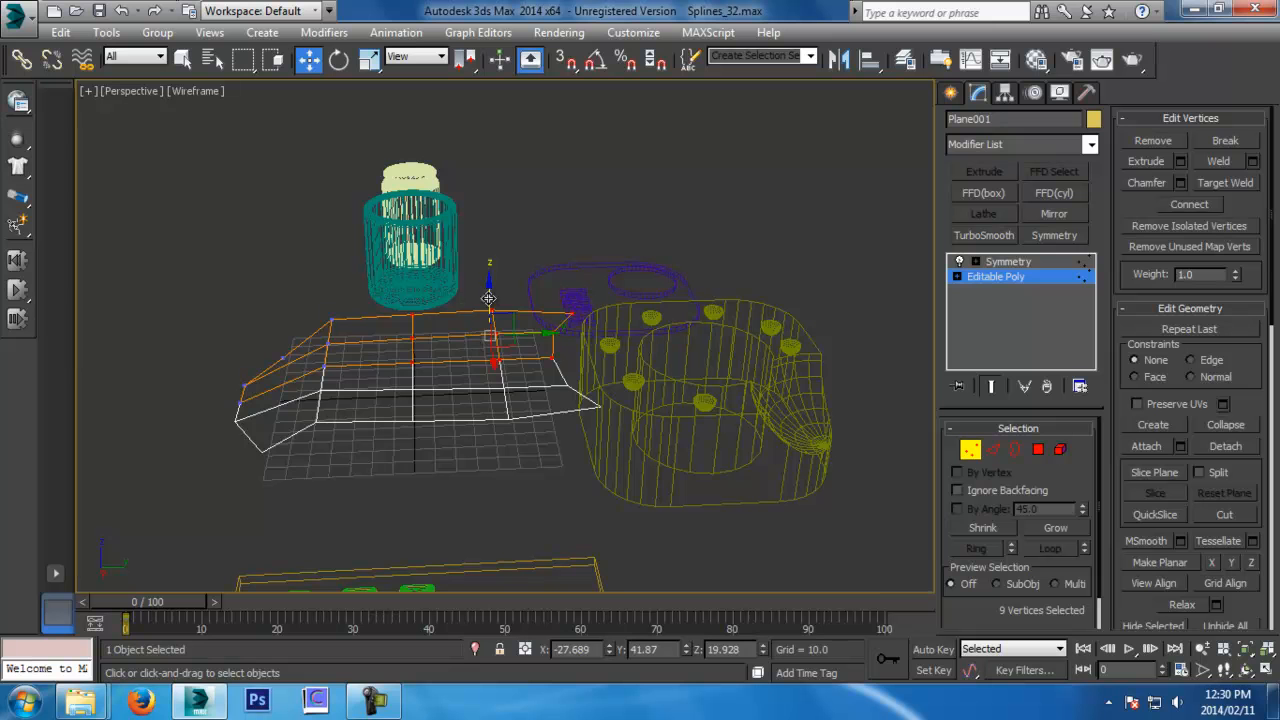
pyautogui.moveTo(488, 298); pyautogui.dragTo(488, 275)
# Raise the six vertices in the two rows nearest the upper end along Z to continue the arch
pyautogui.keyDown('alt'); pyautogui.moveTo(367, 262); pyautogui.dragTo(460, 472); pyautogui.keyUp('alt')
pyautogui.keyDown('alt'); pyautogui.moveTo(460, 472); pyautogui.dragTo(526, 259, button='middle'); pyautogui.keyUp('alt')
pyautogui.moveTo(527, 273); pyautogui.dragTo(527, 260)
pyautogui.keyDown('alt'); pyautogui.moveTo(528, 265); pyautogui.dragTo(670, 291, button='middle'); pyautogui.keyUp('alt')
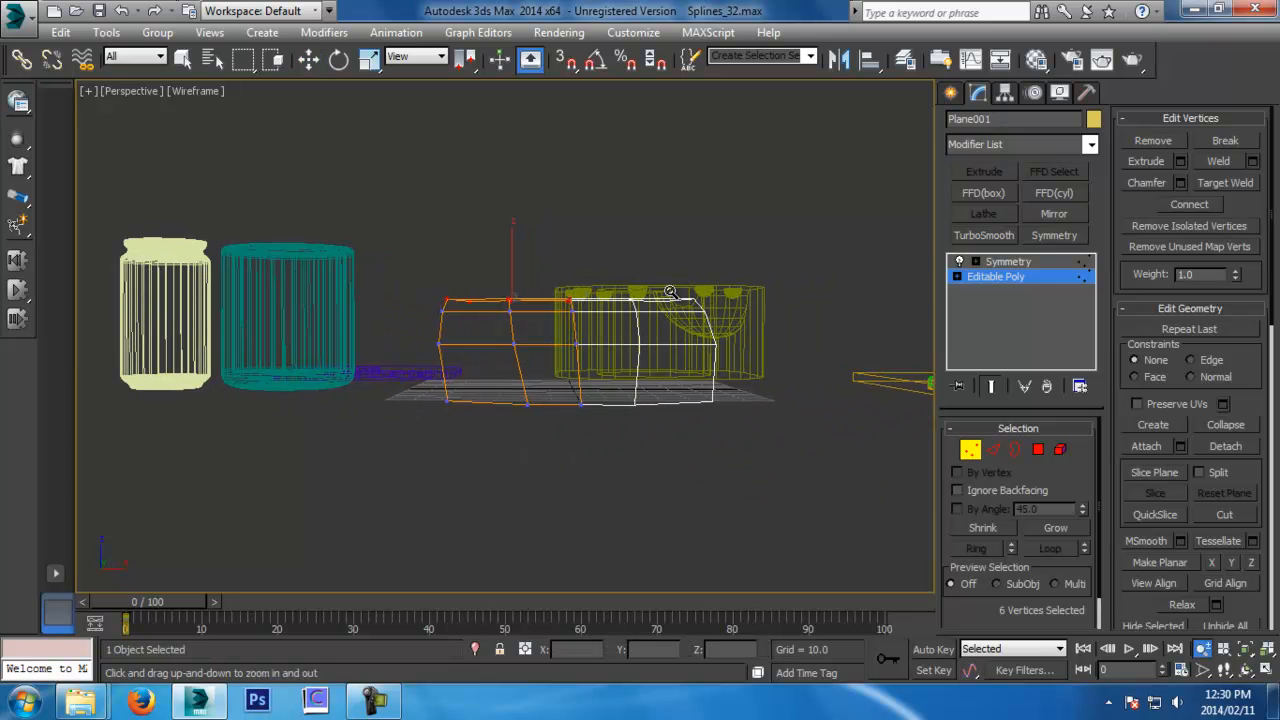
# Lower the outer-edge vertices of the raised half and lift its vertices along the mirror seam to round the cross-section
pyautogui.moveTo(416, 263); pyautogui.dragTo(498, 473)
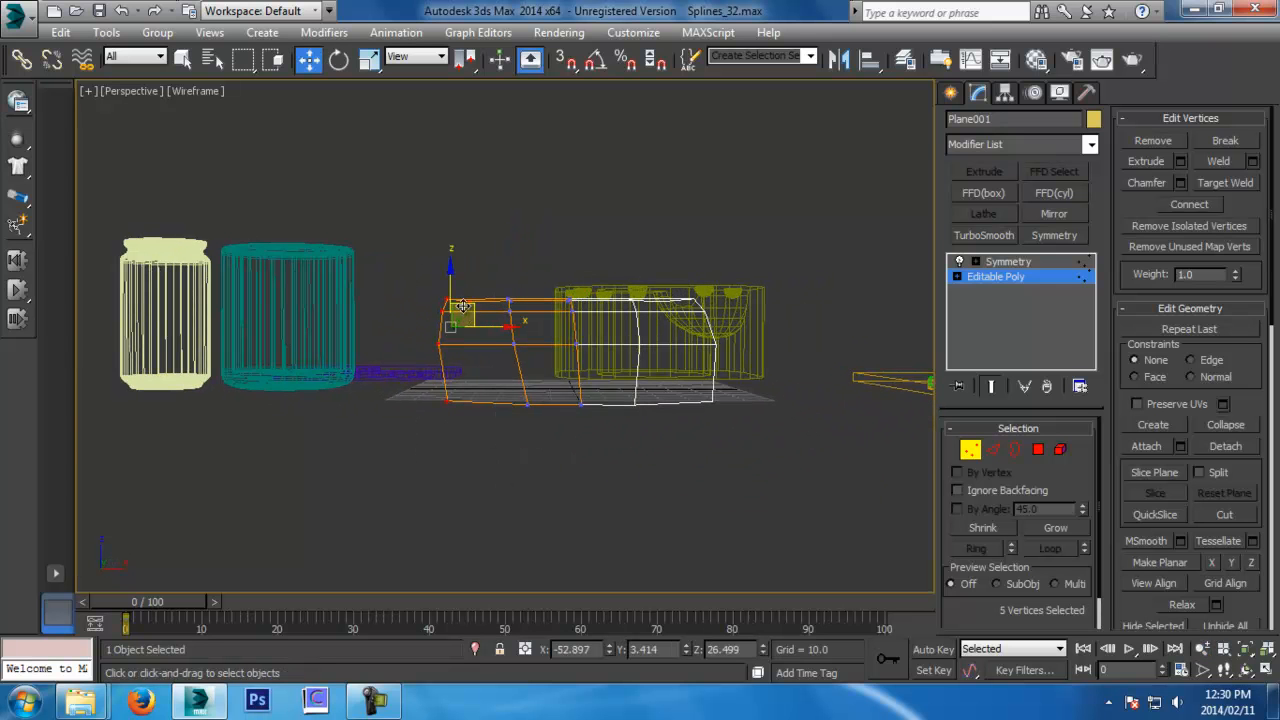
pyautogui.moveTo(452, 287); pyautogui.dragTo(452, 301)
pyautogui.keyDown('alt'); pyautogui.moveTo(371, 357); pyautogui.dragTo(610, 445); pyautogui.keyUp('alt')
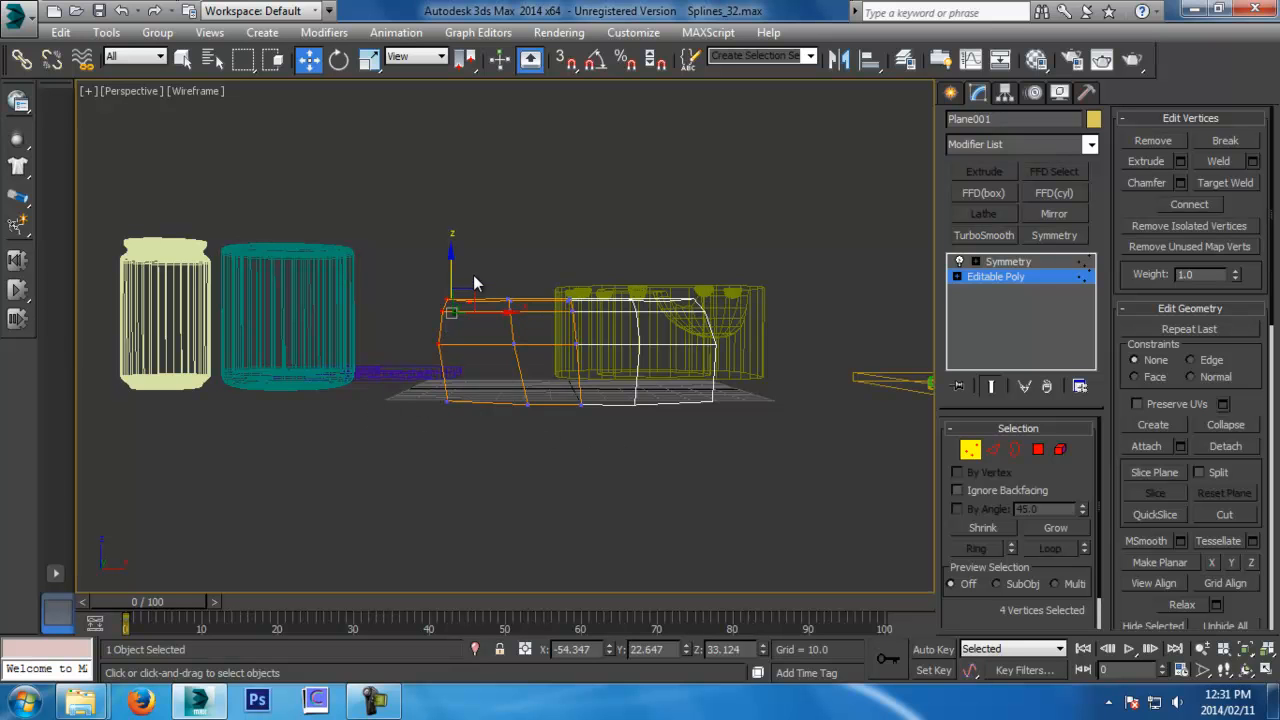
pyautogui.moveTo(482, 446); pyautogui.dragTo(471, 390)
pyautogui.keyDown('alt'); pyautogui.moveTo(471, 376); pyautogui.dragTo(496, 390, button='middle'); pyautogui.keyUp('alt')
pyautogui.moveTo(454, 277); pyautogui.dragTo(455, 295)
pyautogui.keyDown('alt'); pyautogui.moveTo(583, 388); pyautogui.dragTo(543, 326, button='middle'); pyautogui.keyUp('alt')
pyautogui.moveTo(611, 351); pyautogui.dragTo(611, 352)
pyautogui.moveTo(571, 281); pyautogui.dragTo(571, 274)
# Leave vertex editing, show the arched plane shaded, save the scene and return to the Symmetry modifier
pyautogui.keyDown('alt'); pyautogui.moveTo(551, 282); pyautogui.dragTo(712, 382, button='middle'); pyautogui.keyUp('alt')
pyautogui.click(972, 449)
pyautogui.moveTo(685, 428)
pyautogui.keyDown('alt'); pyautogui.mouseDown(button='middle')
pyautogui.moveTo(546, 397)
pyautogui.moveTo(540, 364)
pyautogui.mouseUp(button='middle'); pyautogui.keyUp('alt')
pyautogui.press('F3')
pyautogui.hotkey('ctrl', 's')
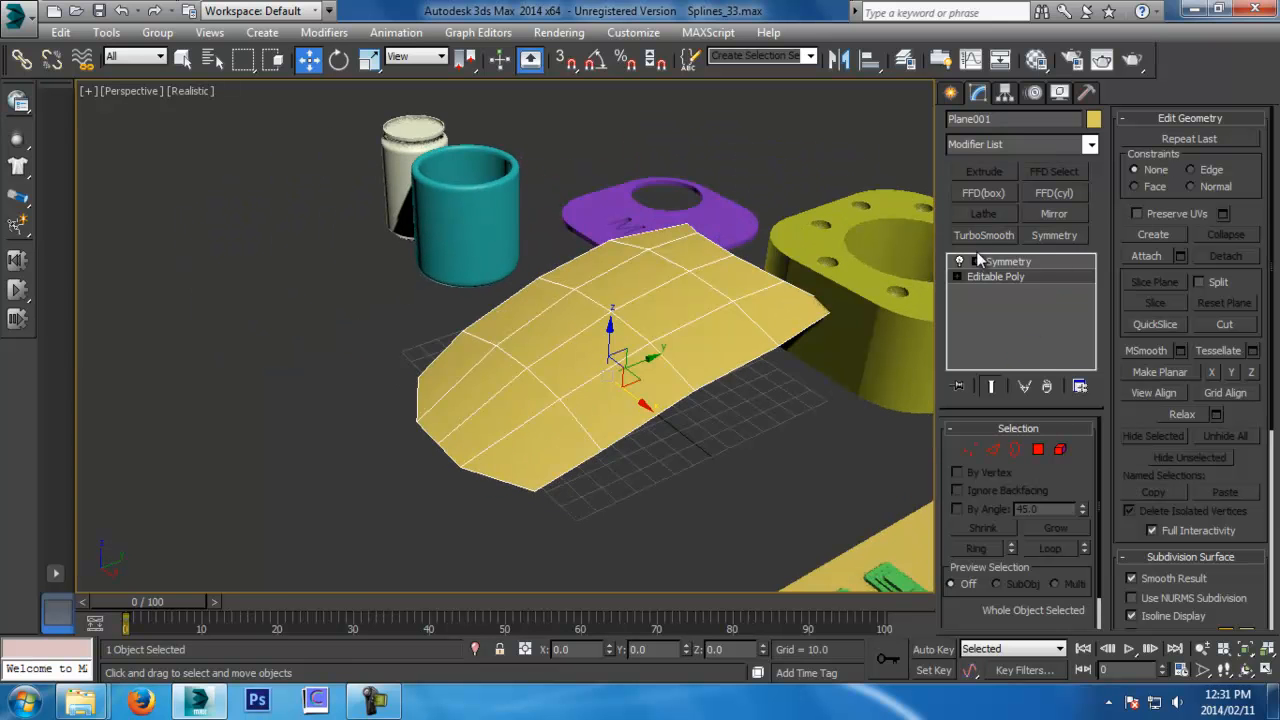
pyautogui.click(1010, 262)
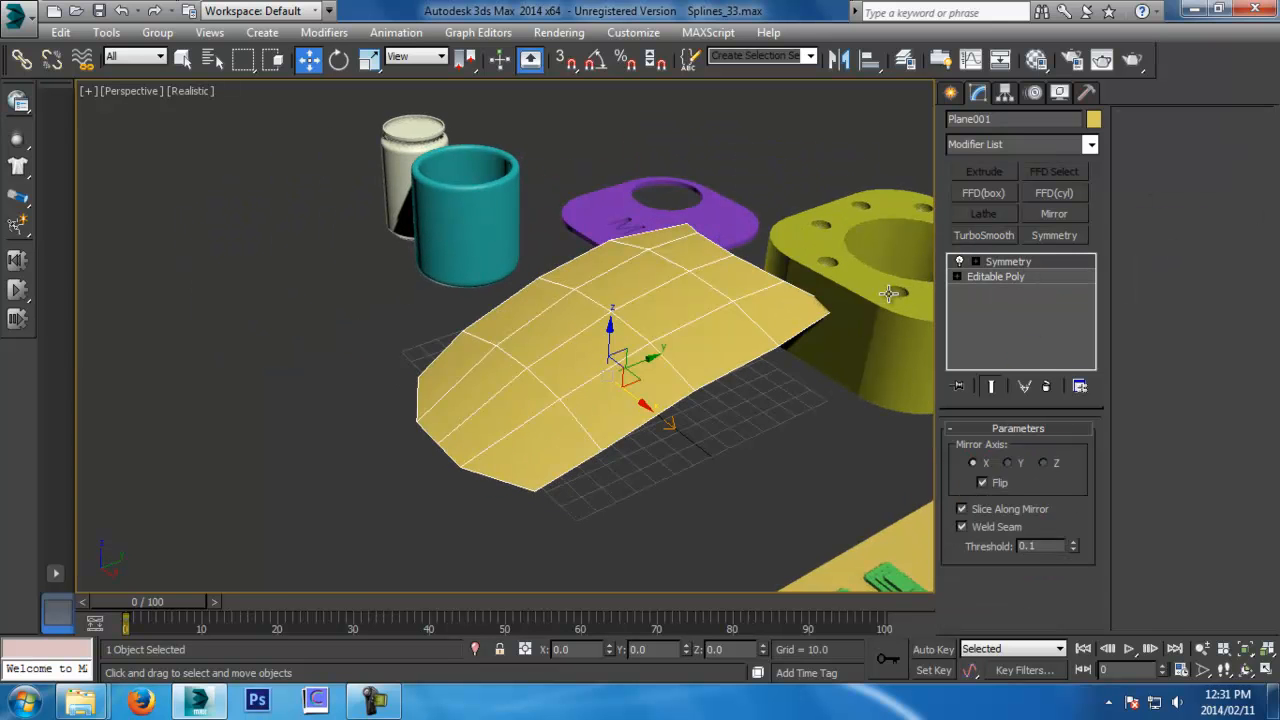
pyautogui.moveTo(676, 445); pyautogui.dragTo(666, 463, button='middle')
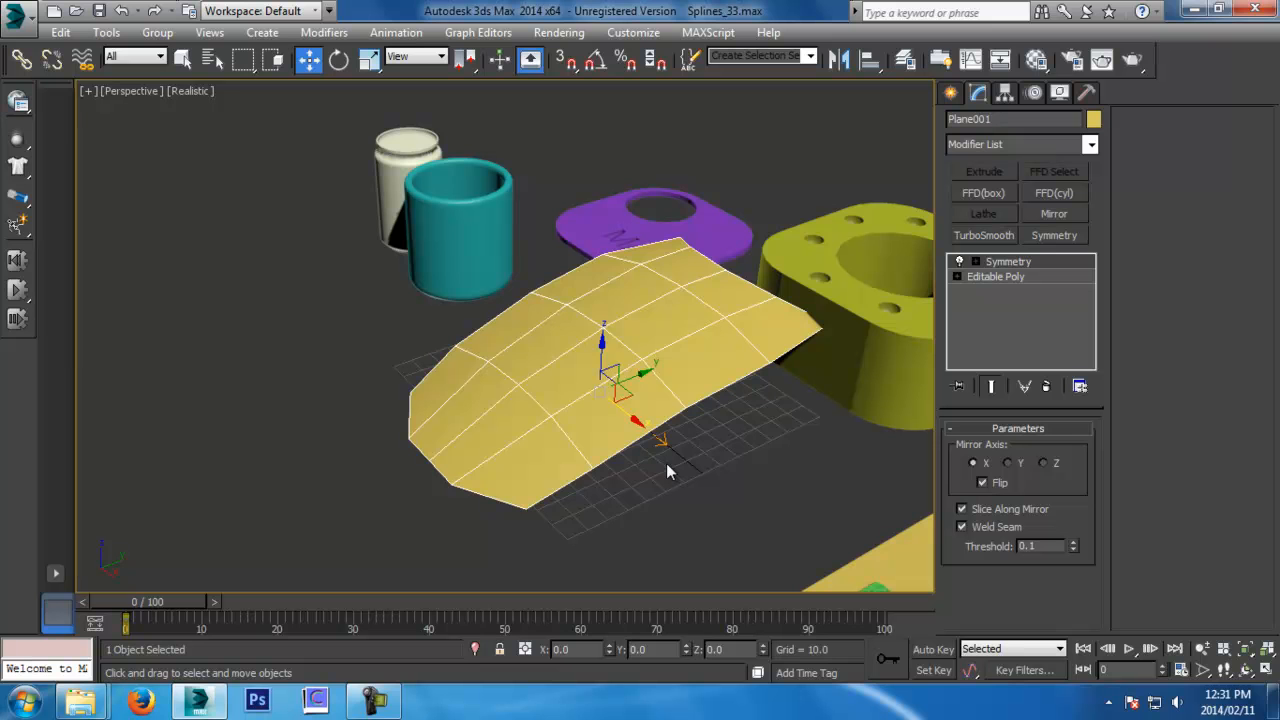
pyautogui.keyDown('alt'); pyautogui.moveTo(666, 463); pyautogui.dragTo(640, 443, button='middle'); pyautogui.keyUp('alt')
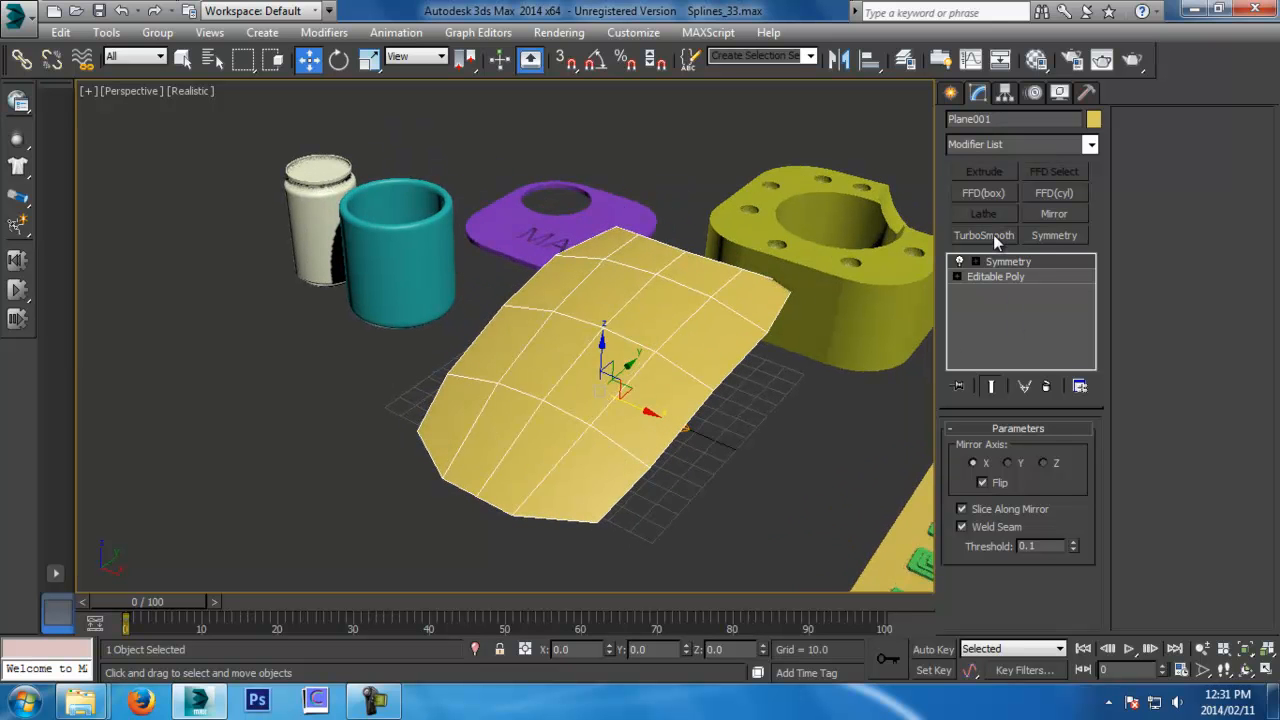
pyautogui.keyDown('alt'); pyautogui.moveTo(678, 344); pyautogui.dragTo(508, 414, button='middle'); pyautogui.keyUp('alt')
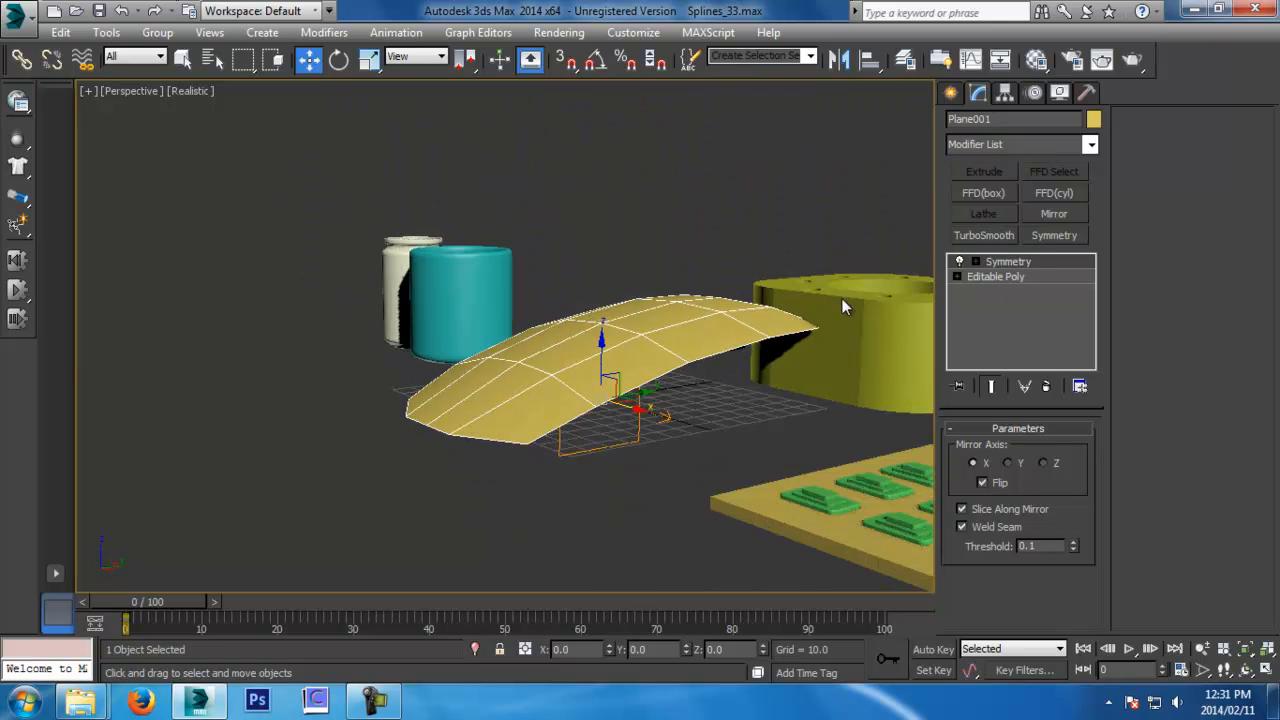
# Add a TurboSmooth modifier above Symmetry with 2 iterations
pyautogui.click(1001, 147)
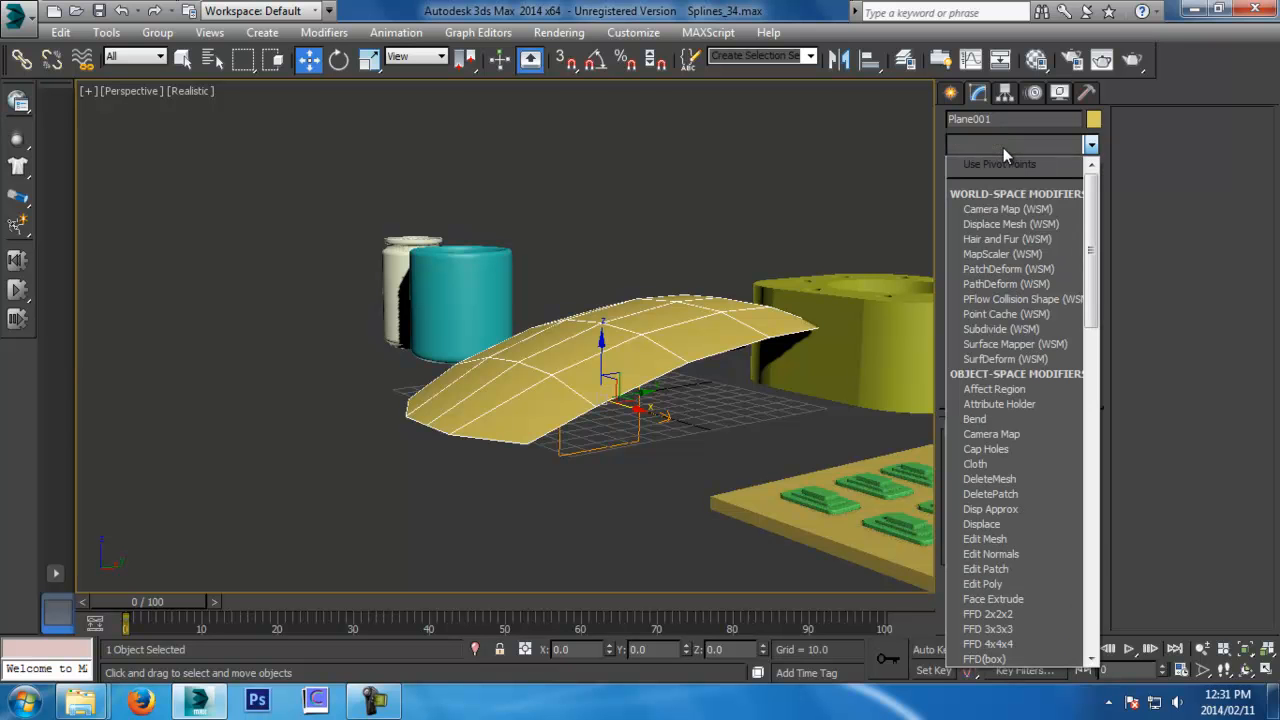
pyautogui.write('tu')
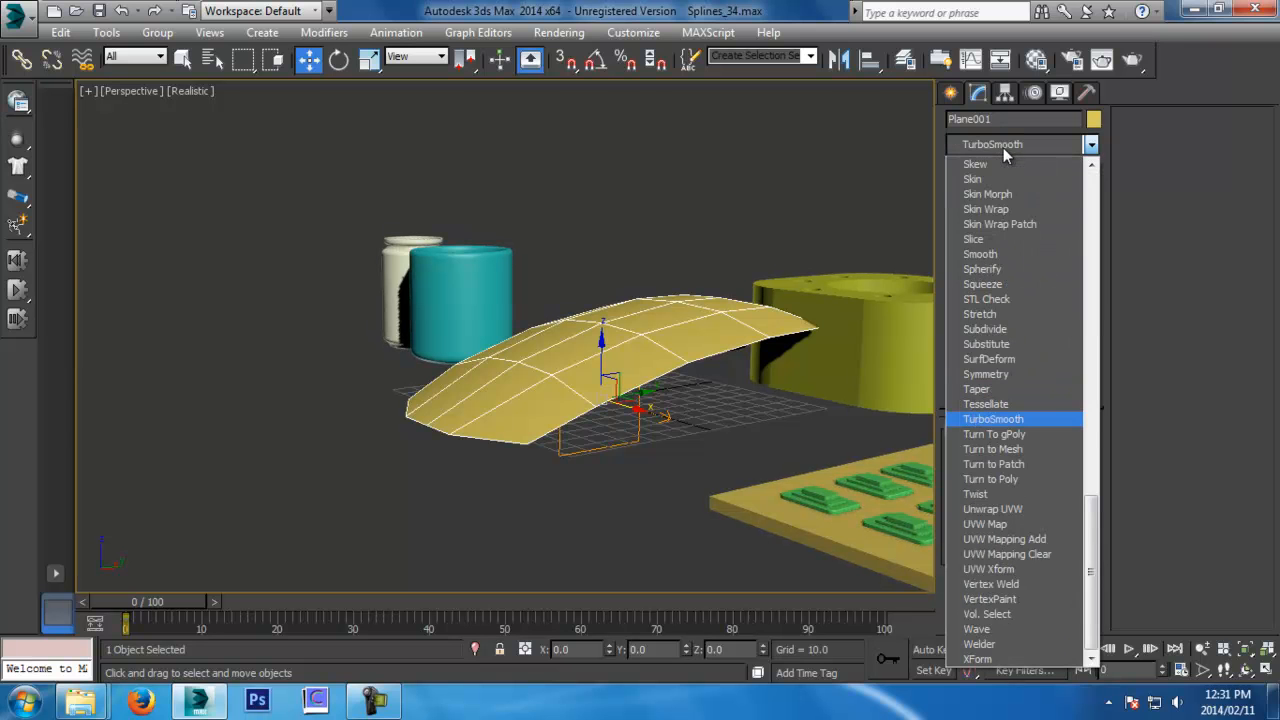
pyautogui.click(1030, 422)
pyautogui.click(1079, 456)
# Examine the smoothed arched plane from several angles, with and without its edges displayed
pyautogui.keyDown('alt'); pyautogui.moveTo(472, 446); pyautogui.dragTo(597, 493, button='middle'); pyautogui.keyUp('alt')
pyautogui.click(862, 516)
pyautogui.press('F4')
pyautogui.press('F4')
pyautogui.keyDown('alt'); pyautogui.moveTo(784, 490); pyautogui.dragTo(700, 420, button='middle'); pyautogui.keyUp('alt')
pyautogui.click(659, 377)
pyautogui.hotkey('alt', 'z')
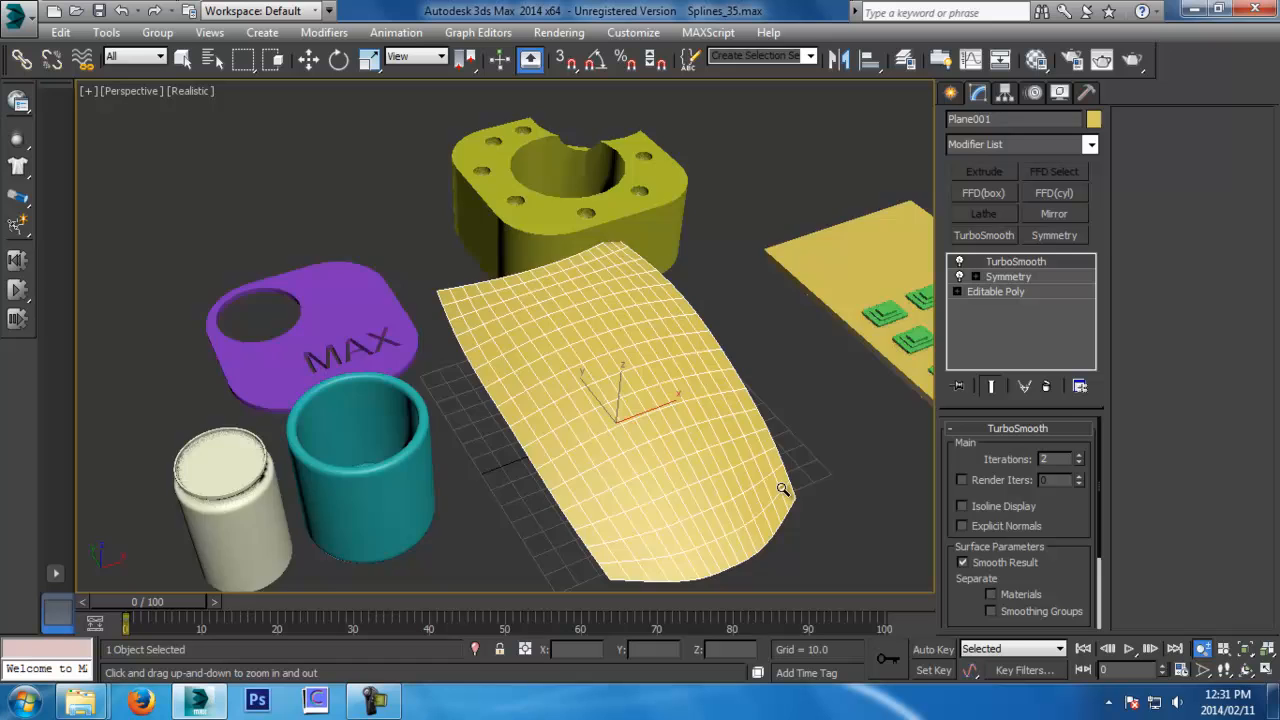
pyautogui.keyDown('alt'); pyautogui.moveTo(783, 489); pyautogui.dragTo(752, 426, button='middle'); pyautogui.keyUp('alt')
pyautogui.press('w')
pyautogui.keyDown('alt'); pyautogui.moveTo(673, 407); pyautogui.dragTo(728, 393, button='middle'); pyautogui.keyUp('alt')
pyautogui.click(728, 393)
pyautogui.click(673, 325)
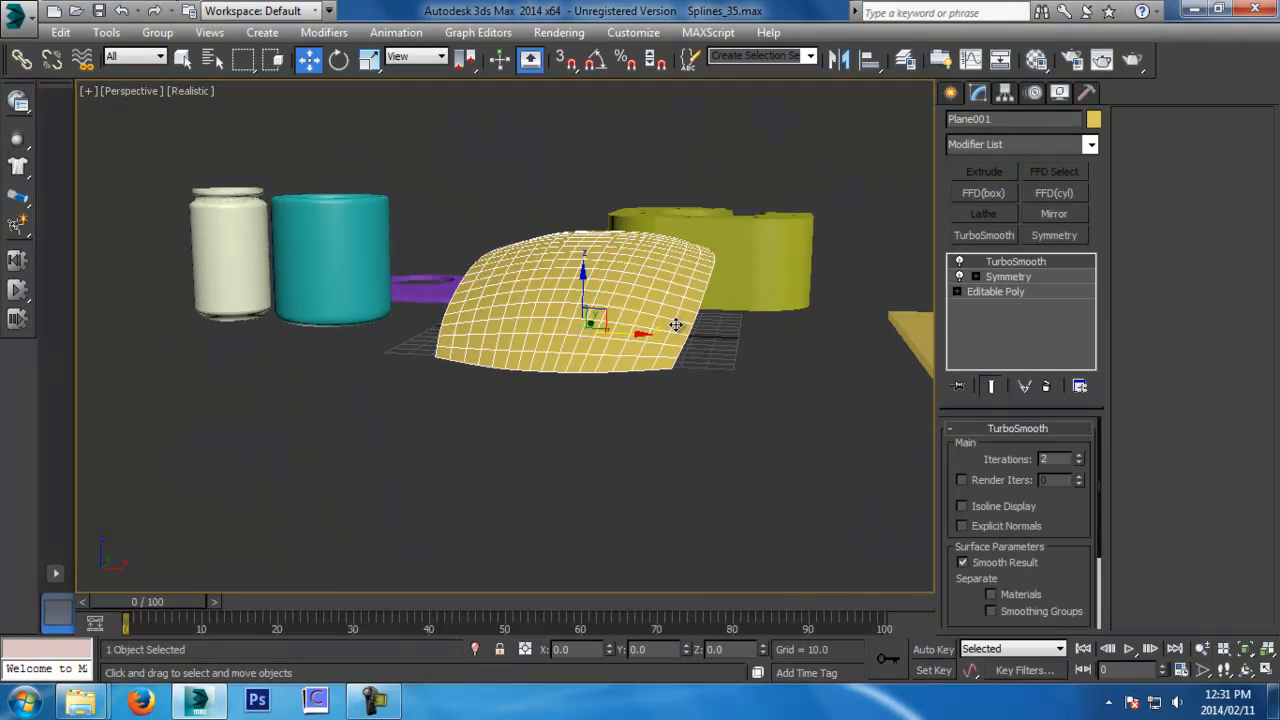
# Compare the base half with the mirrored, smoothed result by switching TurboSmooth and Symmetry off and on again
pyautogui.click(958, 262)
pyautogui.click(959, 277)
pyautogui.keyDown('alt'); pyautogui.moveTo(570, 390); pyautogui.dragTo(617, 423, button='middle'); pyautogui.keyUp('alt')
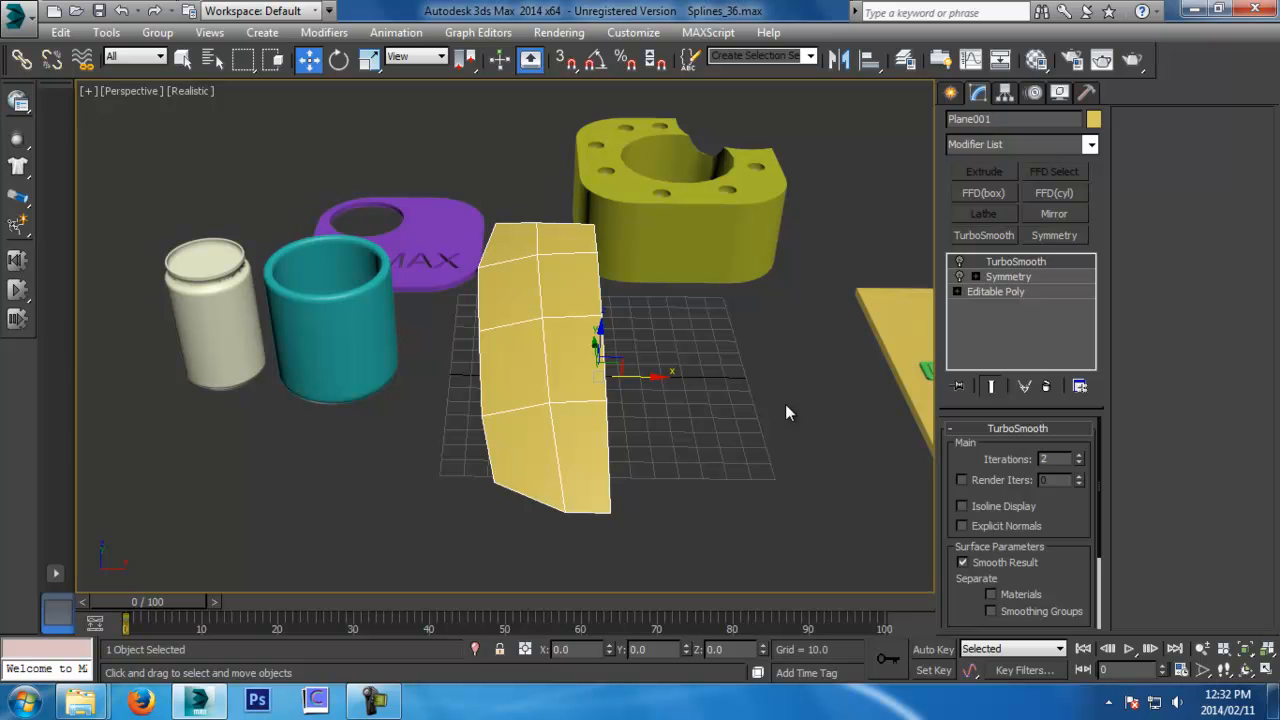
pyautogui.click(959, 276)
pyautogui.click(959, 261)
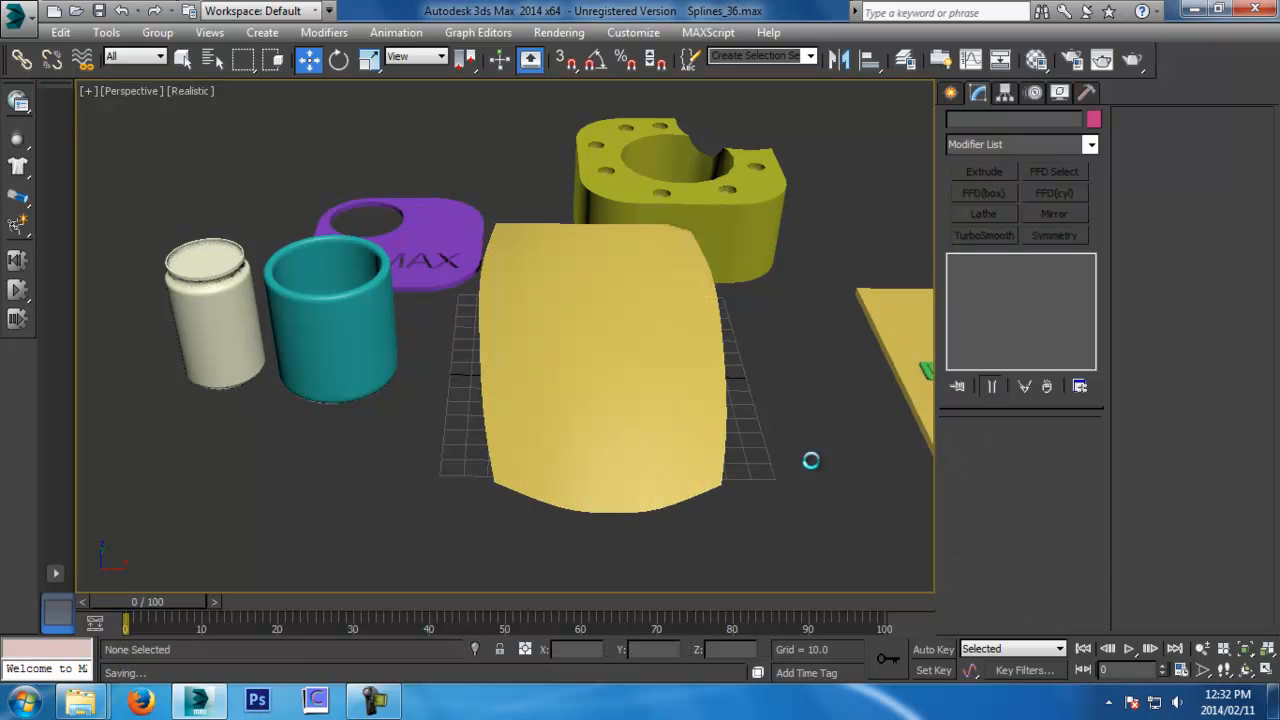
pyautogui.keyDown('alt'); pyautogui.moveTo(809, 457); pyautogui.dragTo(680, 420, button='middle'); pyautogui.keyUp('alt')
# Move the smoothed plane in the top view to about X -117.5, Y -122.9, clear of the other objects
pyautogui.click(597, 367)
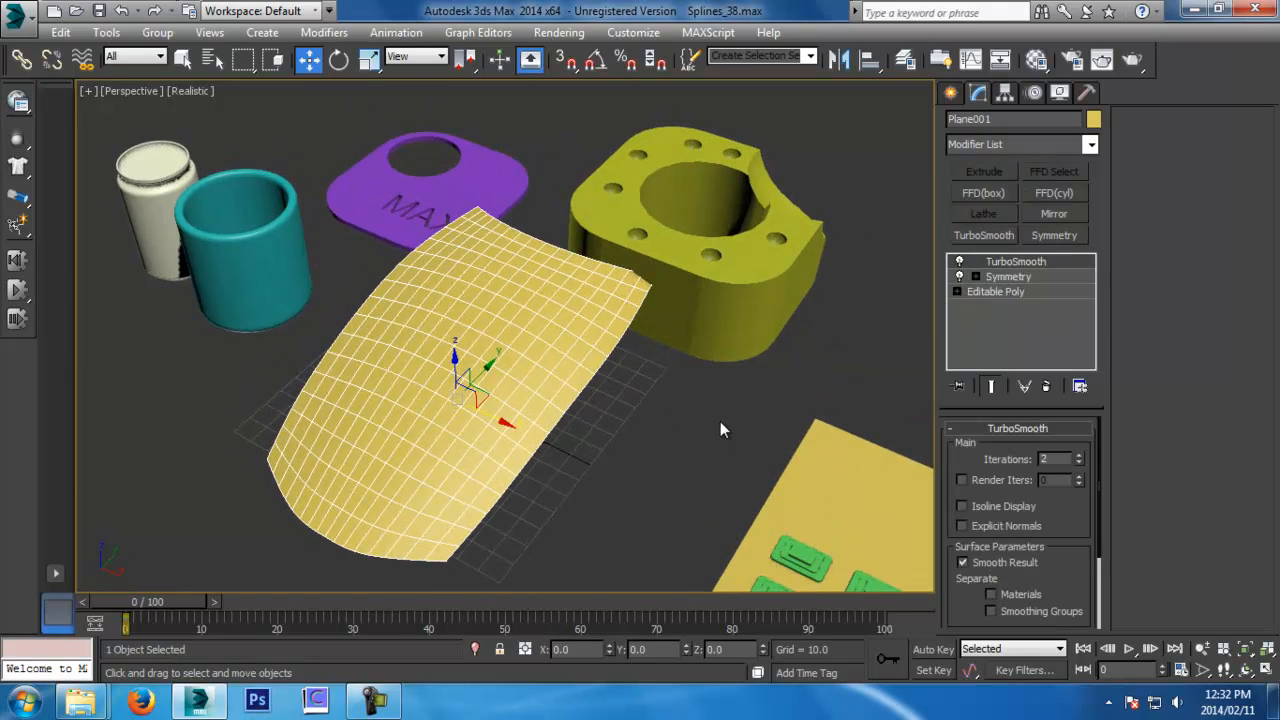
pyautogui.press('t')
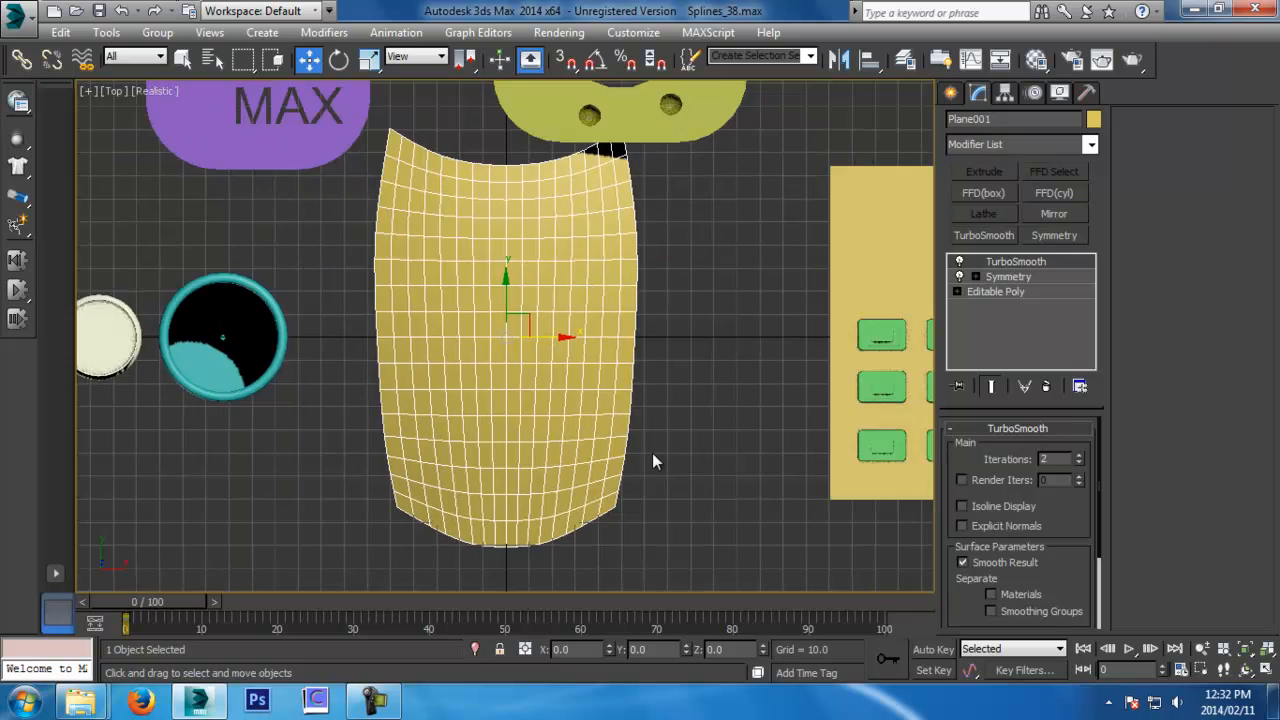
pyautogui.click(573, 418)
pyautogui.click(510, 372)
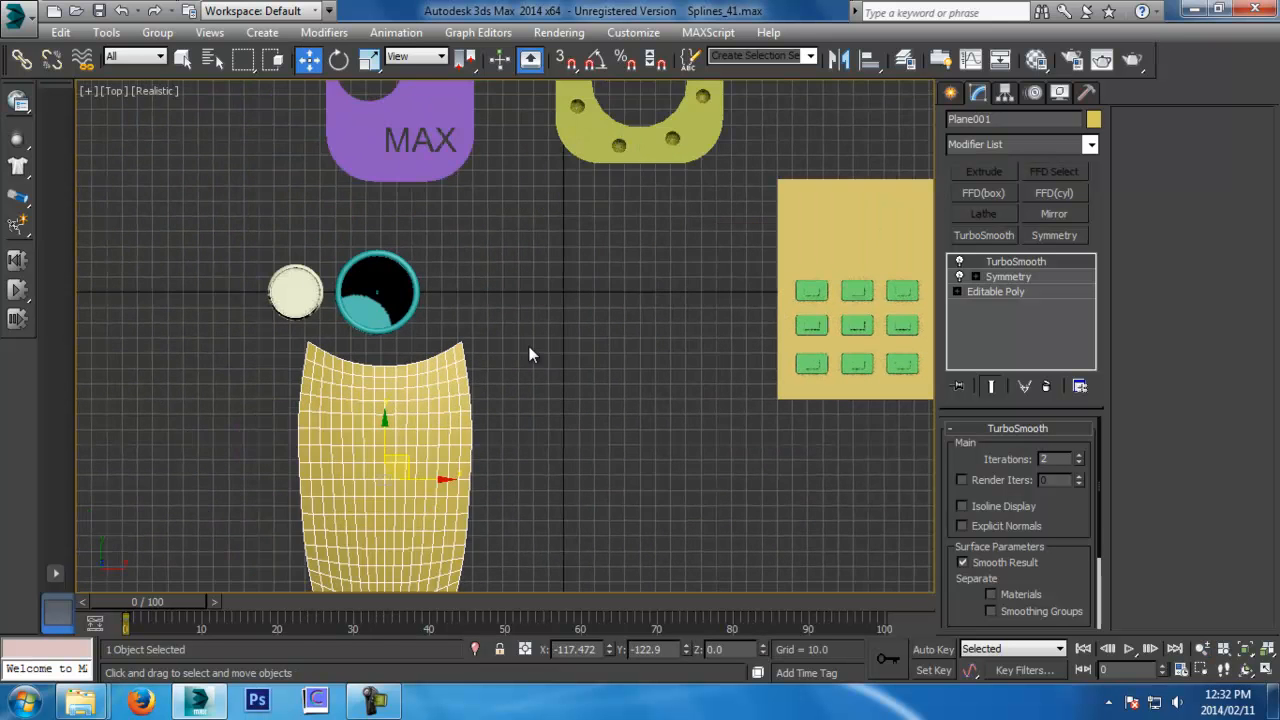
pyautogui.click(529, 346)
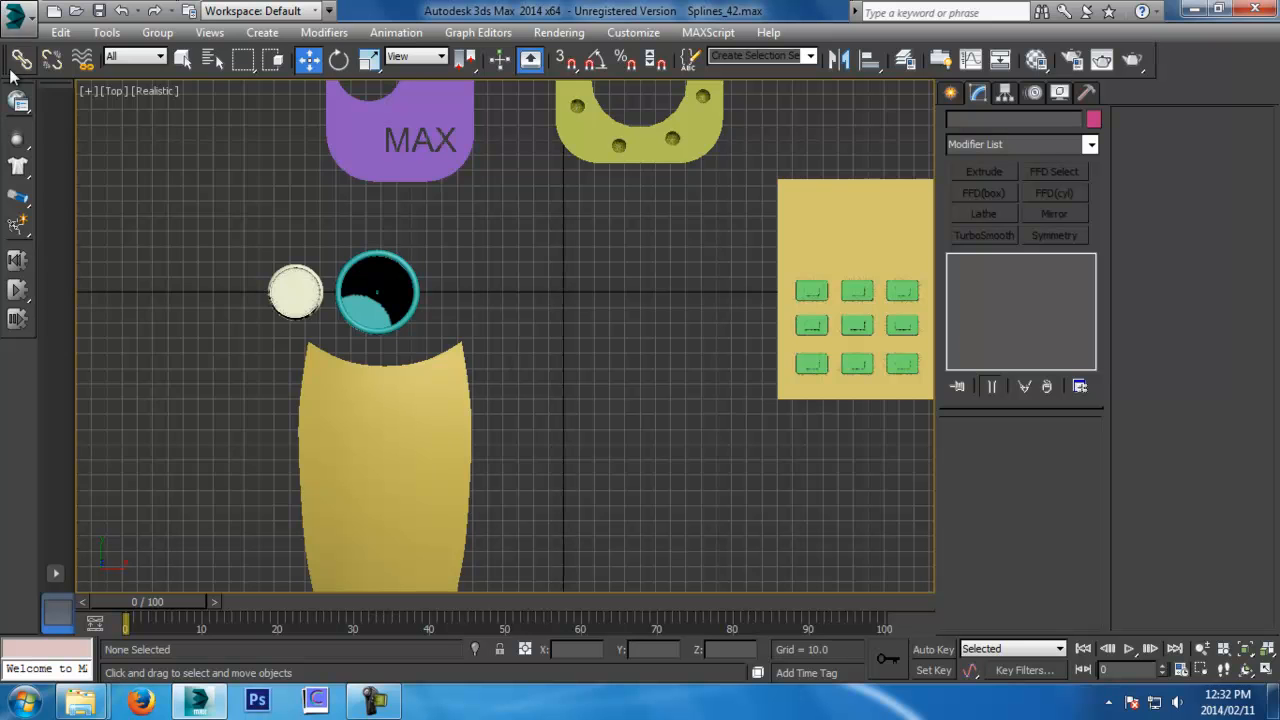
# Reset 3ds Max to an empty scene and make the top viewport active
pyautogui.click(17, 16)
pyautogui.click(45, 103)
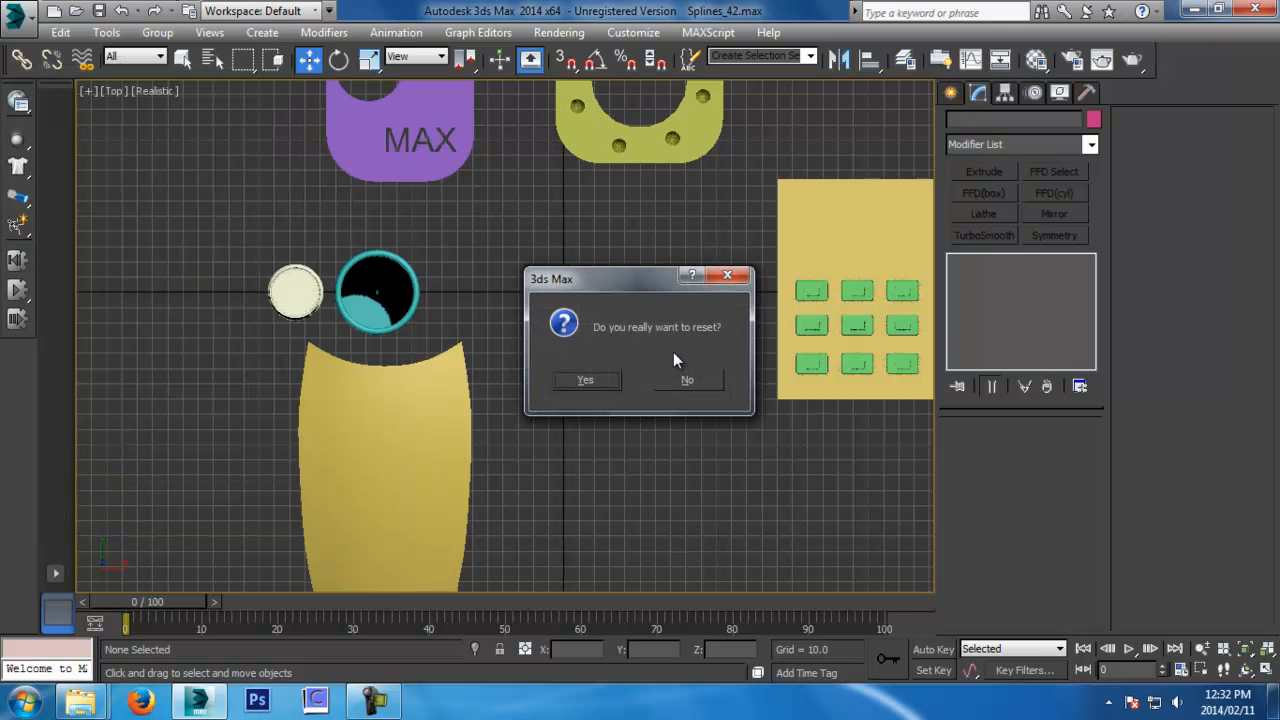
pyautogui.click(607, 380)
pyautogui.click(371, 304)
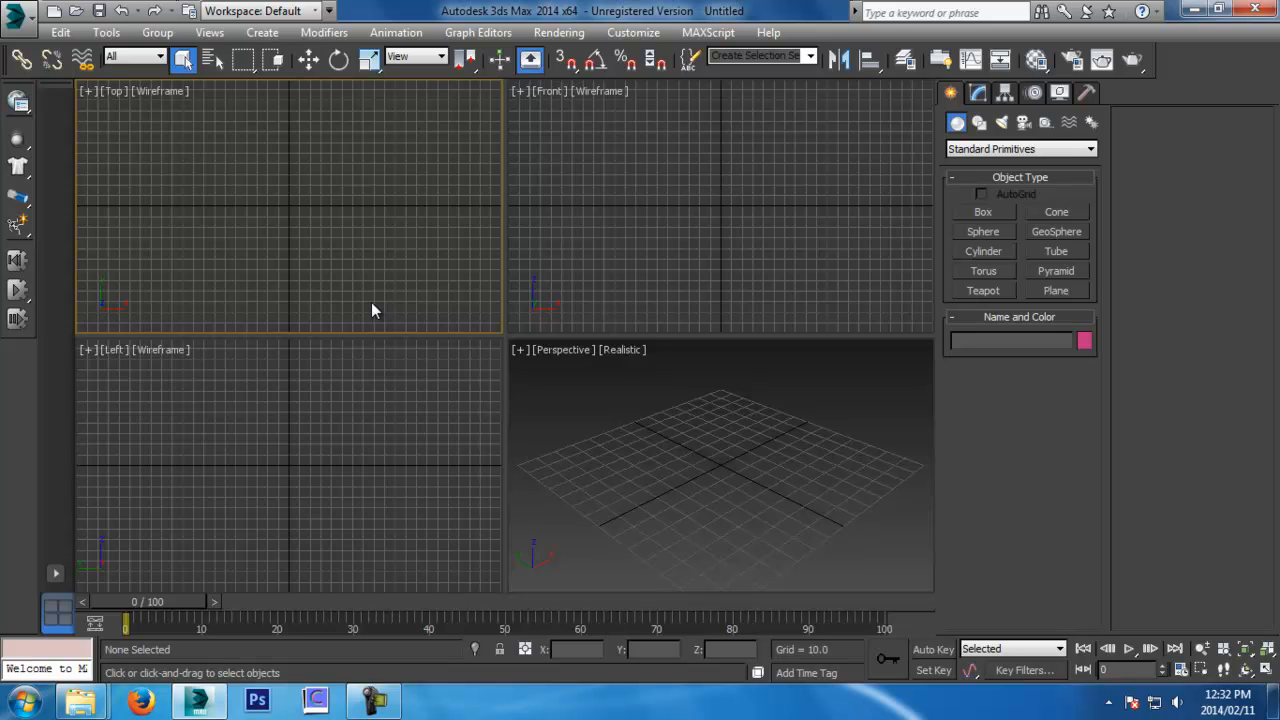
# Switch to Windows Explorer and open the Watch folder within Module_01's REFS folder on the Data drive
pyautogui.press('super+e')
pyautogui.doubleClick(786, 214)
pyautogui.doubleClick(510, 192)
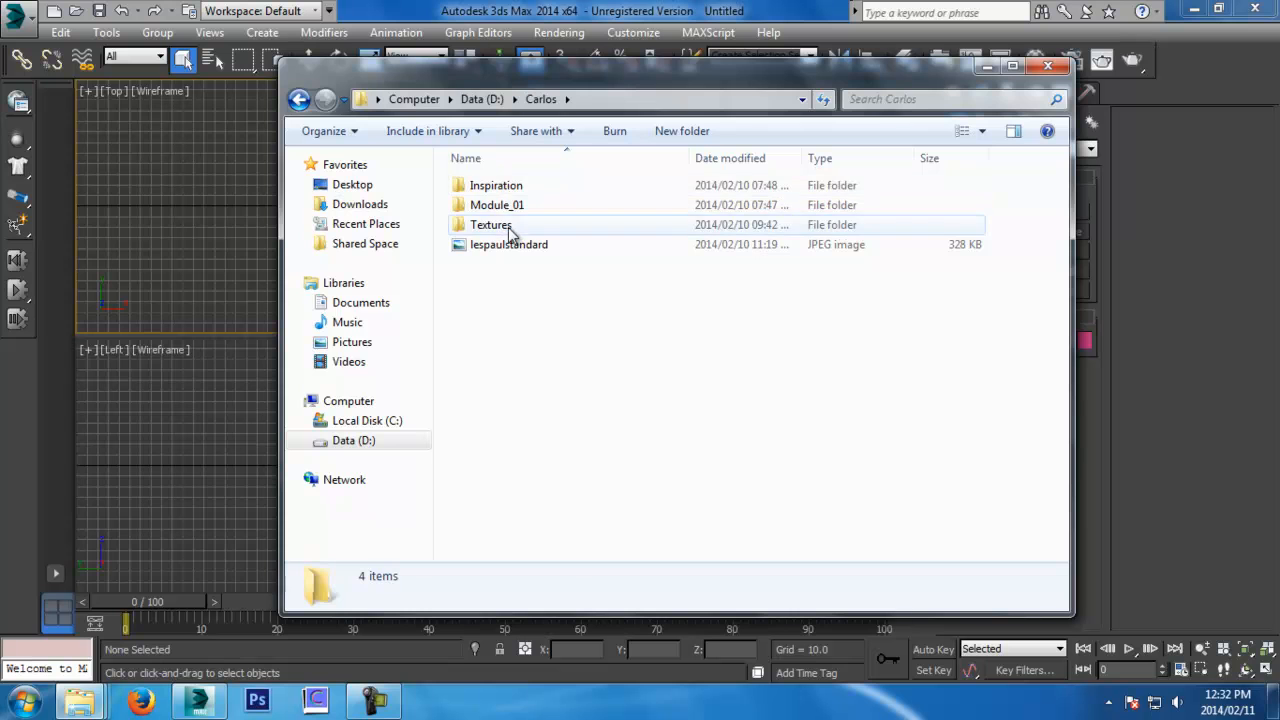
pyautogui.doubleClick(510, 204)
pyautogui.doubleClick(505, 186)
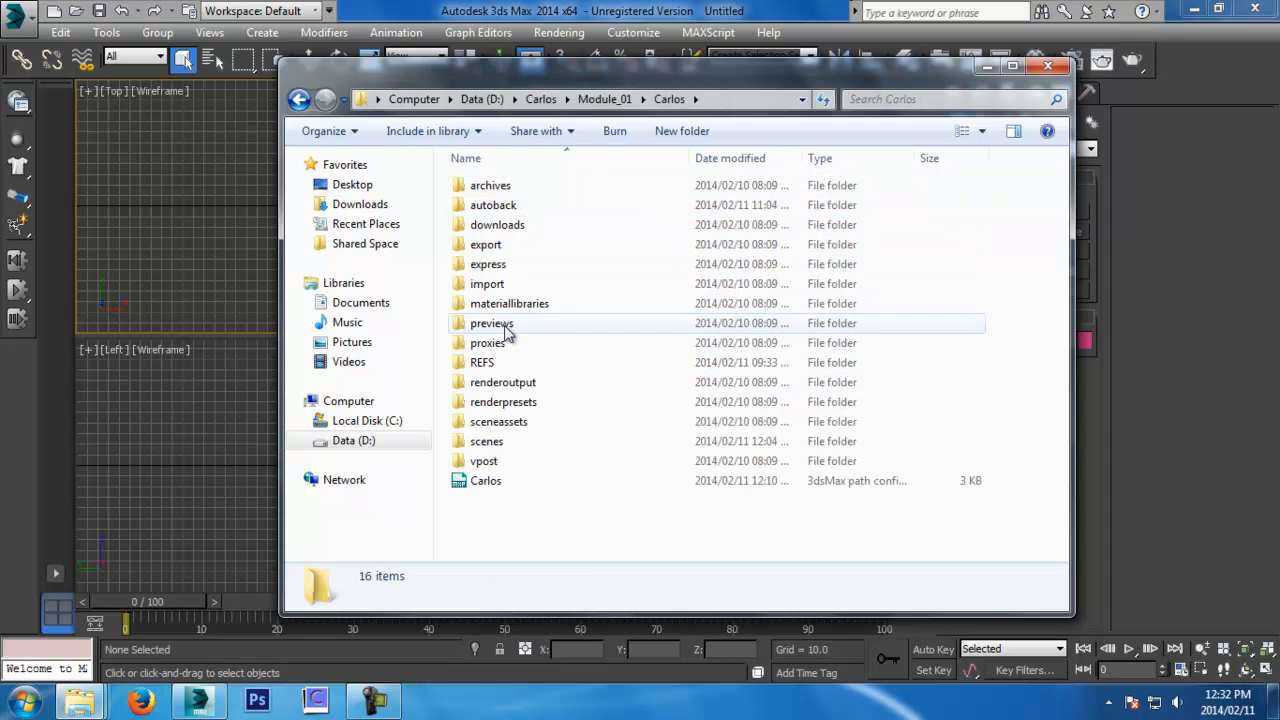
pyautogui.doubleClick(503, 367)
pyautogui.doubleClick(600, 210)
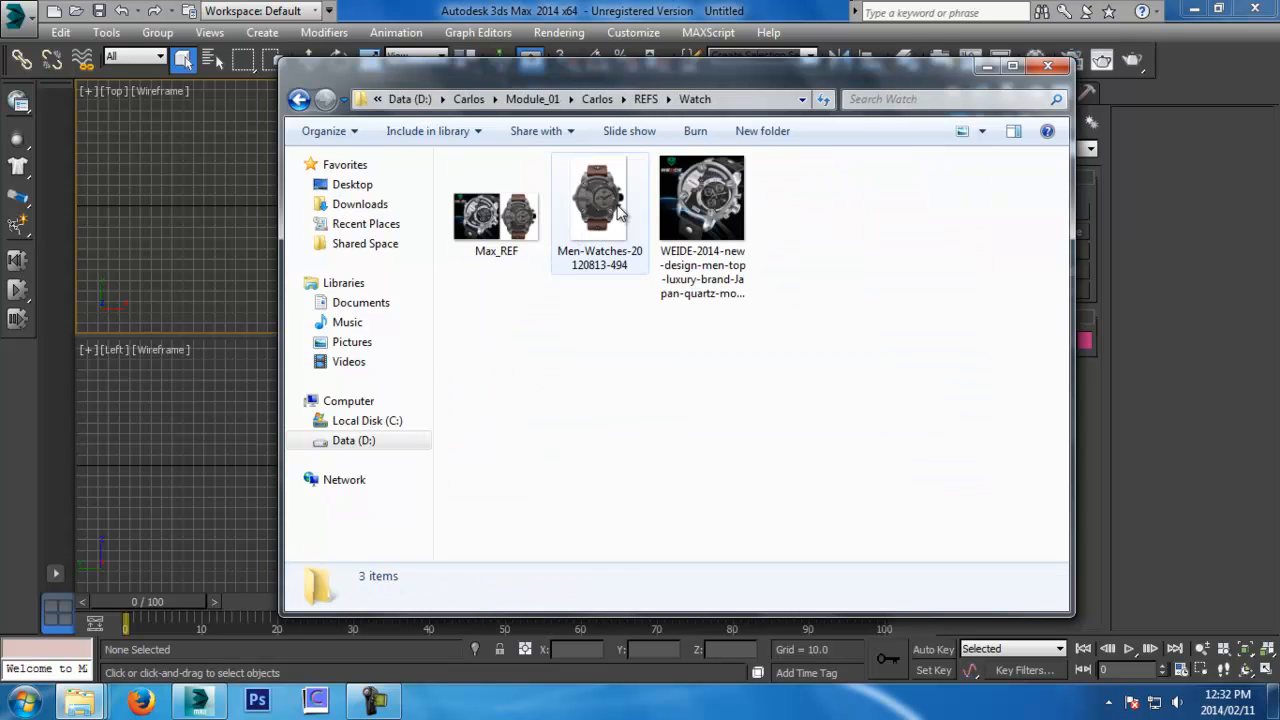
pyautogui.doubleClick(617, 205)
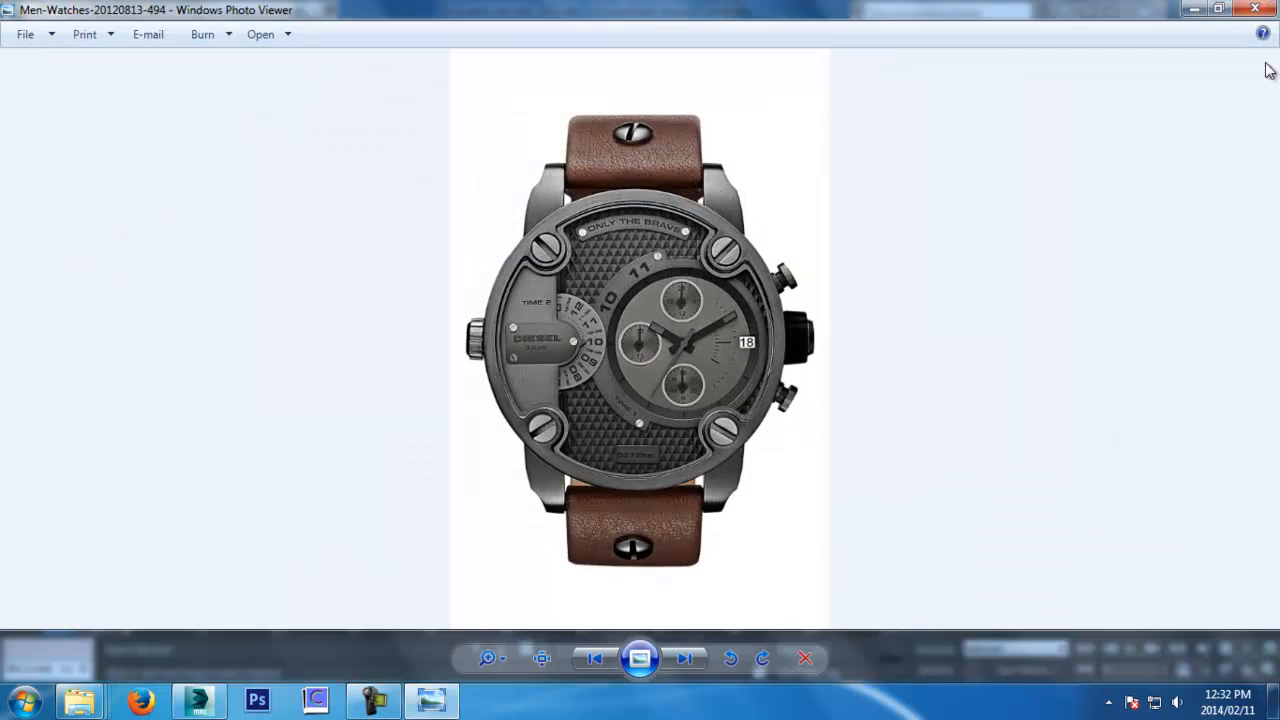
pyautogui.click(1255, 9)
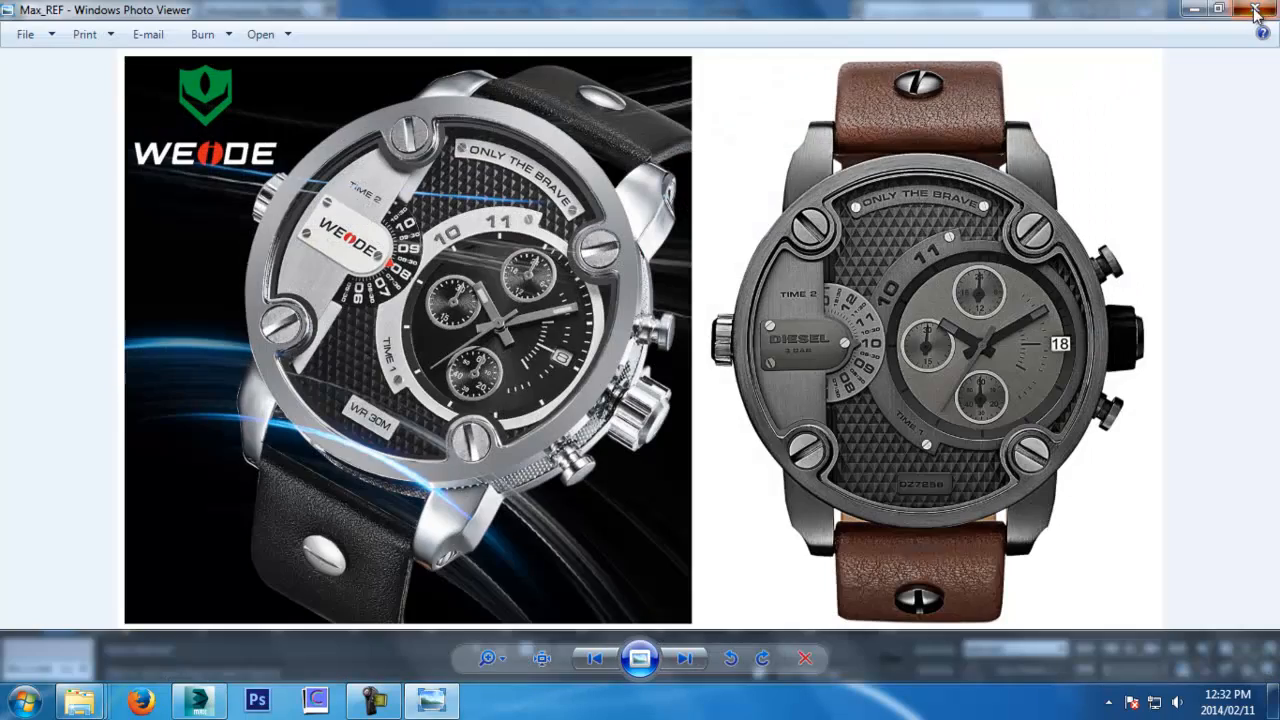
pyautogui.click(1255, 9)
# Open the Turntable reference folder and view the FOR_MAX image
pyautogui.click(298, 99)
pyautogui.doubleClick(521, 193)
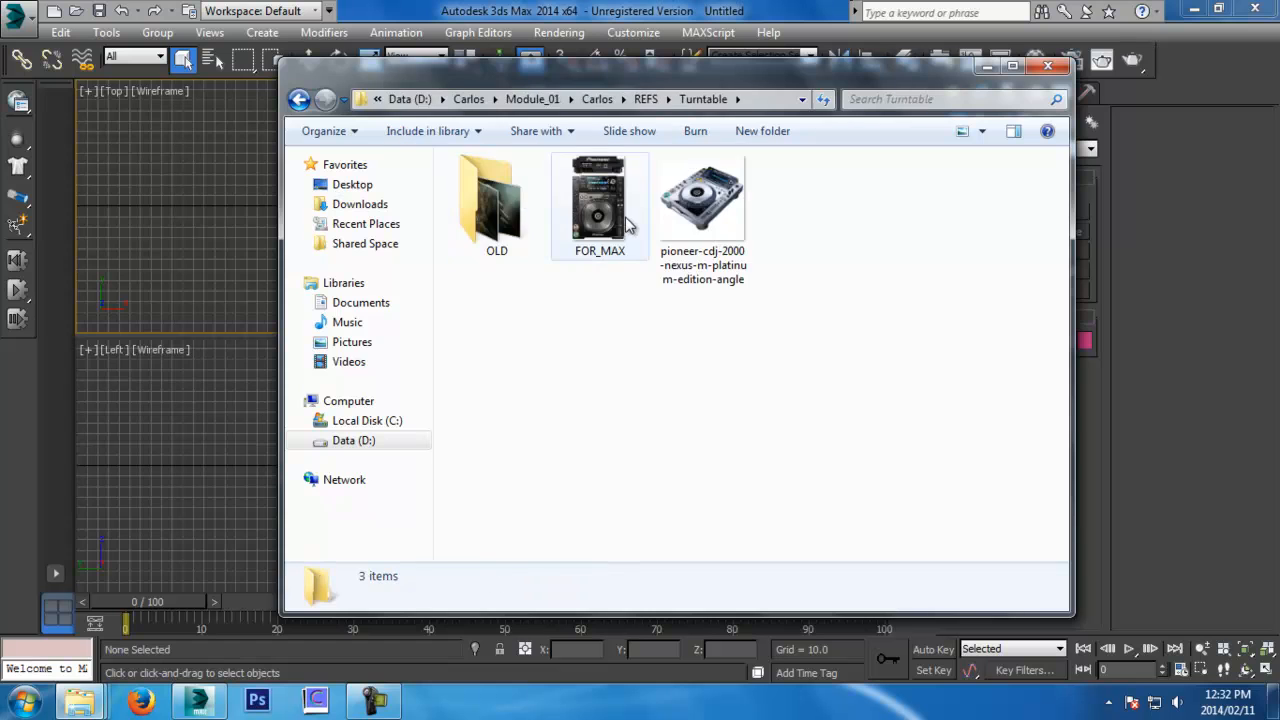
pyautogui.doubleClick(592, 214)
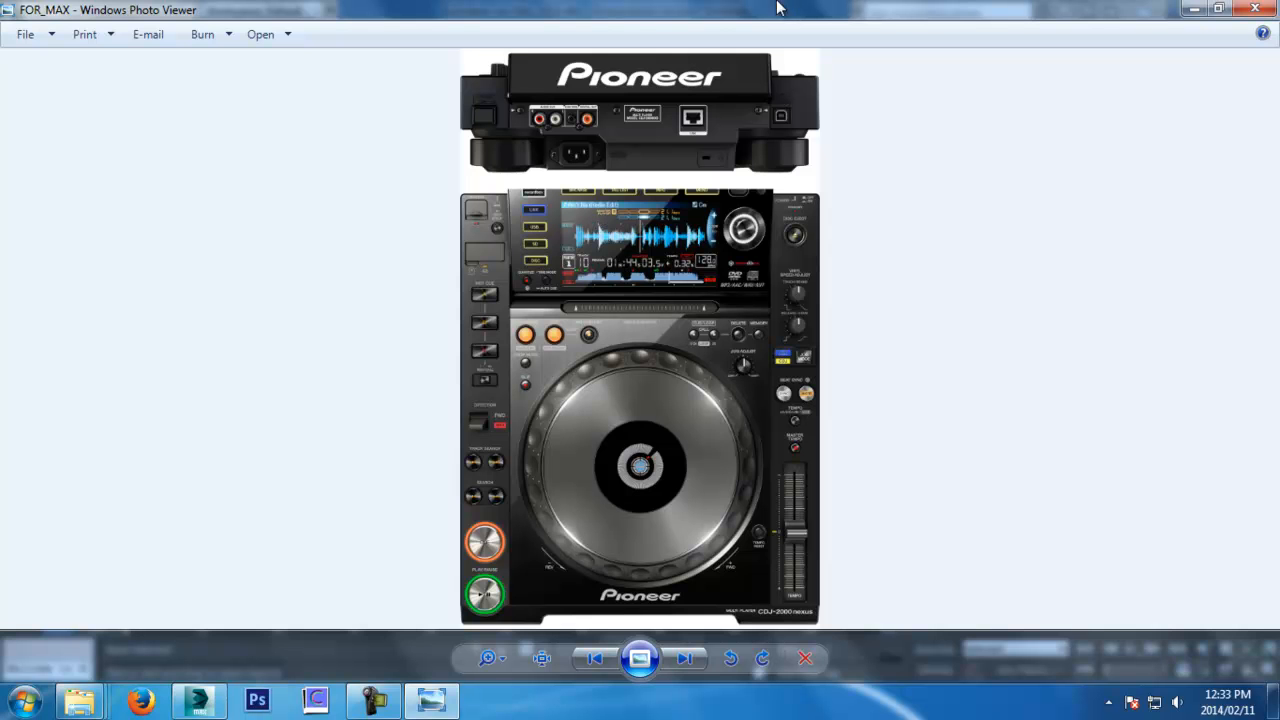
pyautogui.click(1255, 8)
# Place the folder window beside the viewports, check the FOR_MAX image's pixel dimensions and return to the top viewport in 3ds Max
pyautogui.moveTo(770, 72); pyautogui.dragTo(1112, 117)
pyautogui.click(940, 375)
pyautogui.click(935, 250)
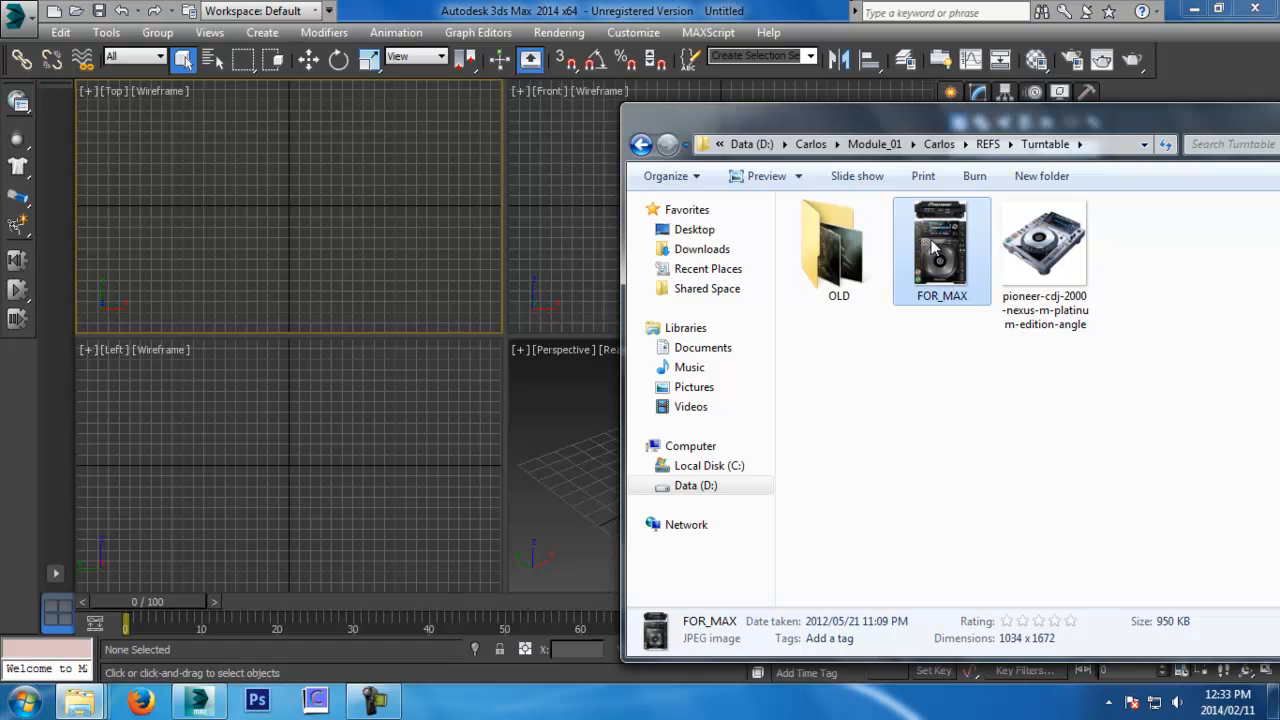
pyautogui.click(388, 232)
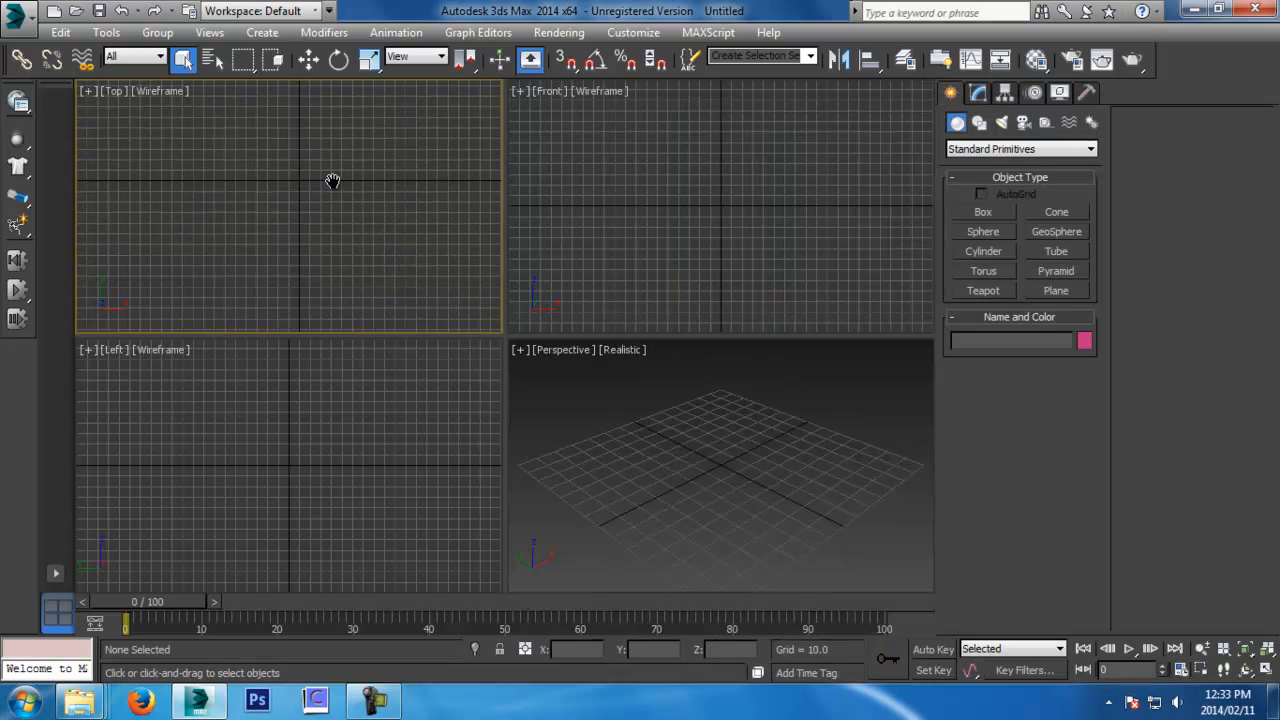
# Maximize the Top viewport and view the FOR_MAX turntable reference image in Windows Photo Viewer
pyautogui.hotkey('alt', 'w')
pyautogui.moveTo(348, 278); pyautogui.dragTo(352, 300, button='middle')
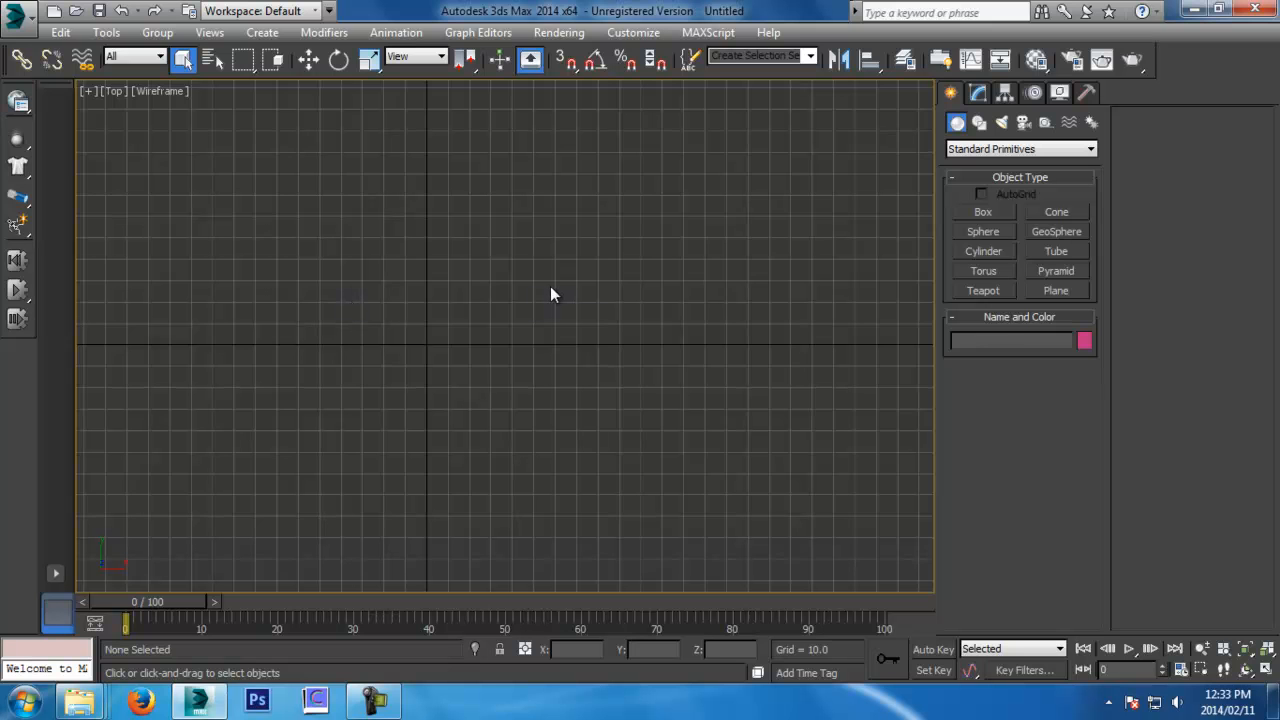
pyautogui.hotkey('alt', 'Tab')
pyautogui.doubleClick(935, 265)
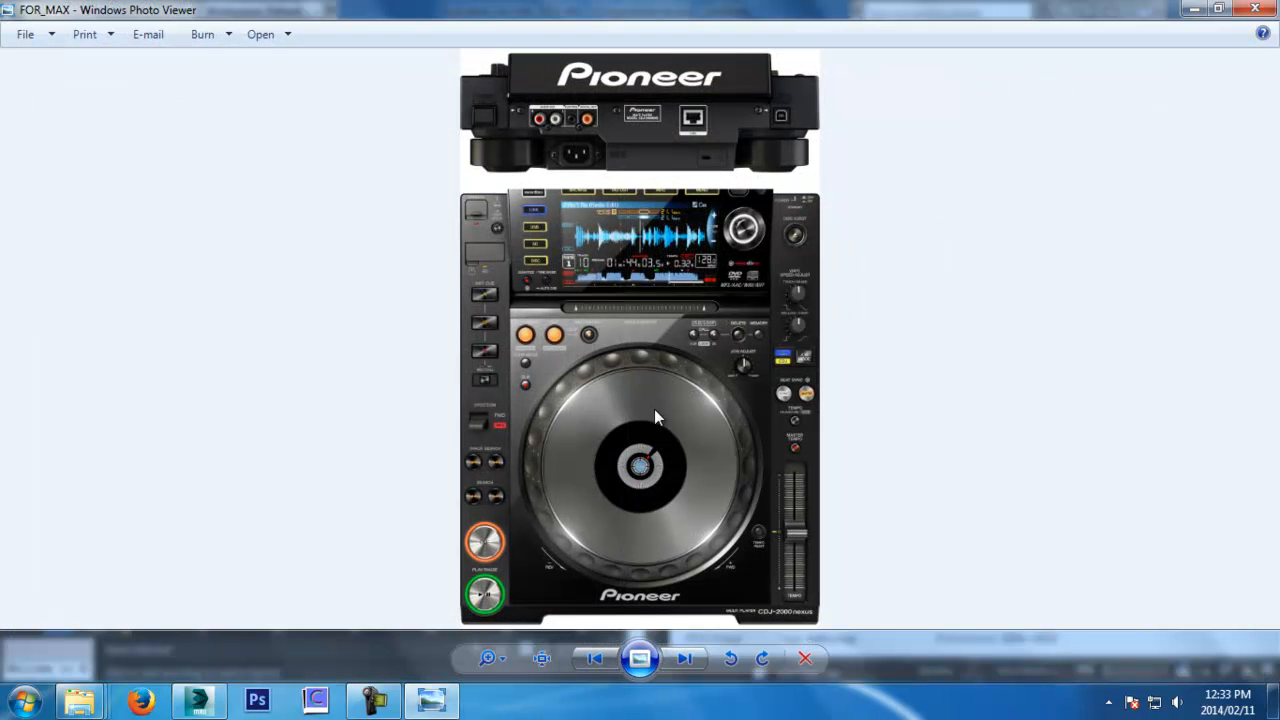
pyautogui.click(1250, 10)
pyautogui.click(788, 70)
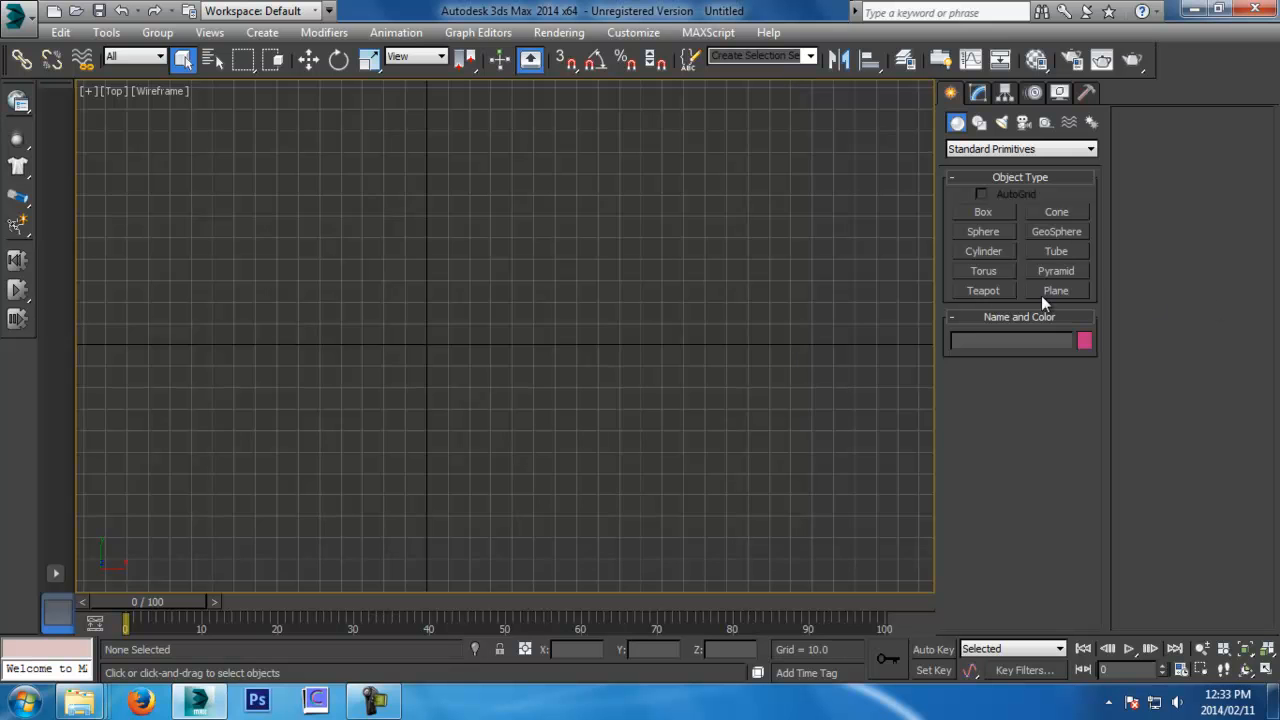
# Draw a plane about 218 by 213 units in the Top viewport, with one length segment and one width segment
pyautogui.click(1082, 291)
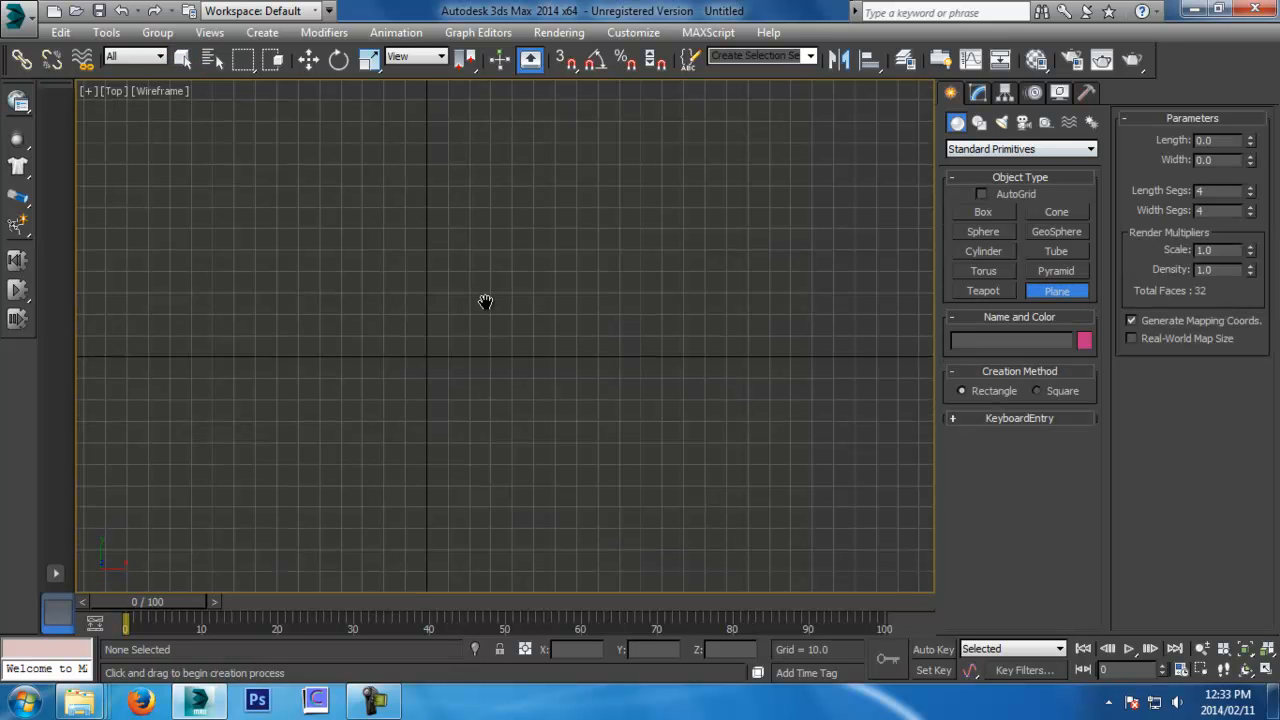
pyautogui.moveTo(288, 131); pyautogui.dragTo(744, 599)
pyautogui.press('w')
pyautogui.moveTo(614, 454); pyautogui.dragTo(620, 374, button='middle')
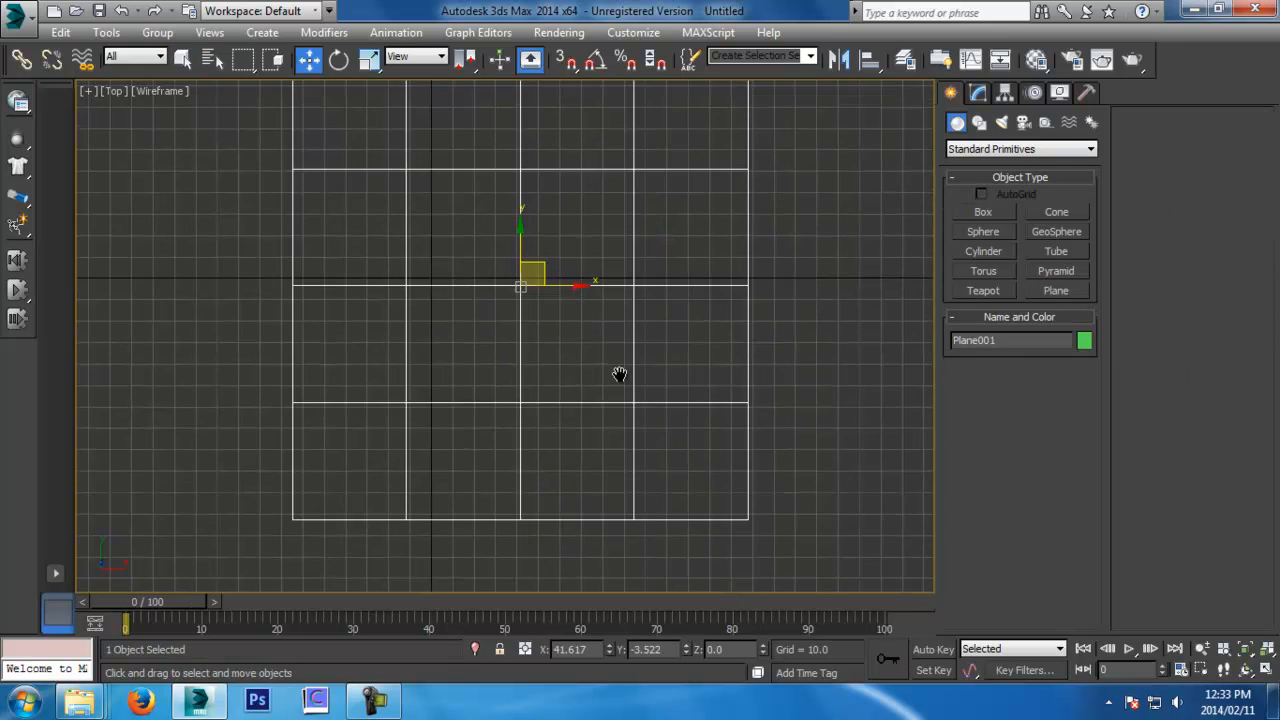
pyautogui.scroll(-2, 619, 375)
pyautogui.click(978, 95)
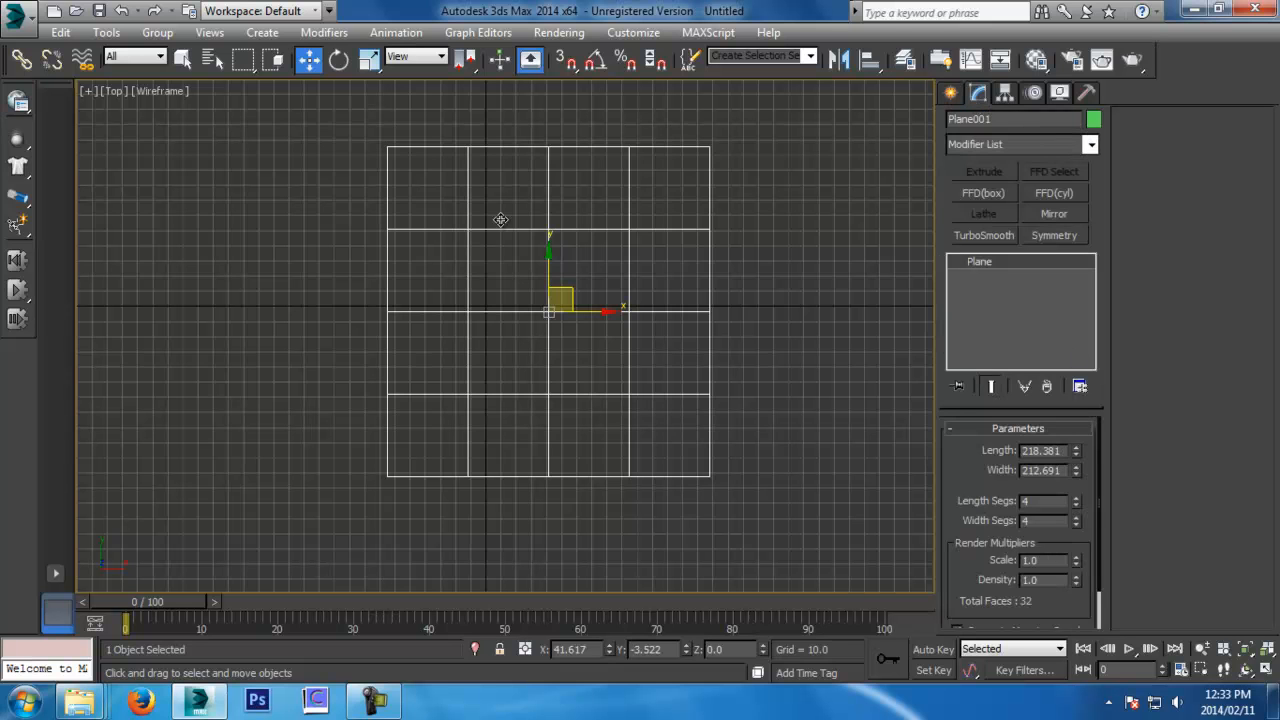
pyautogui.rightClick(1077, 501)
pyautogui.rightClick(1077, 520)
# Set the plane's width to 1034 and length to 1672 to match the pixel dimensions of the FOR_MAX image
pyautogui.hotkey('alt', 'Tab')
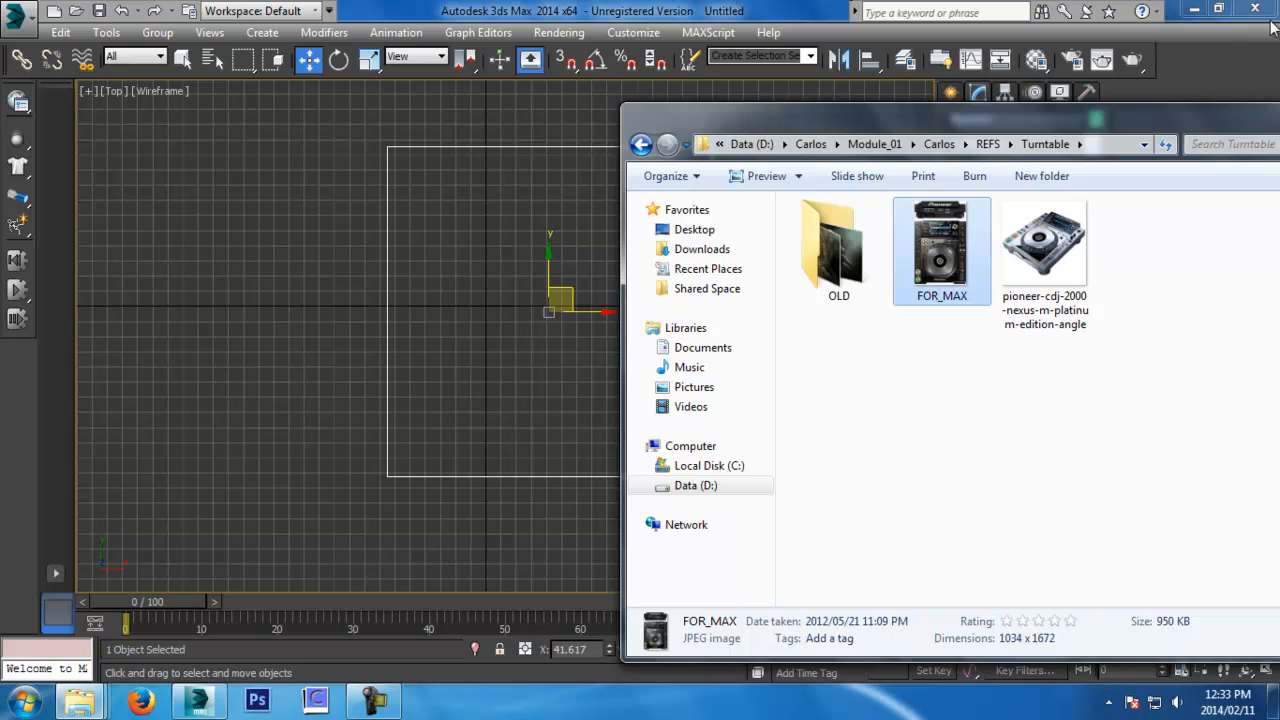
pyautogui.click(1236, 118)
pyautogui.doubleClick(1045, 470)
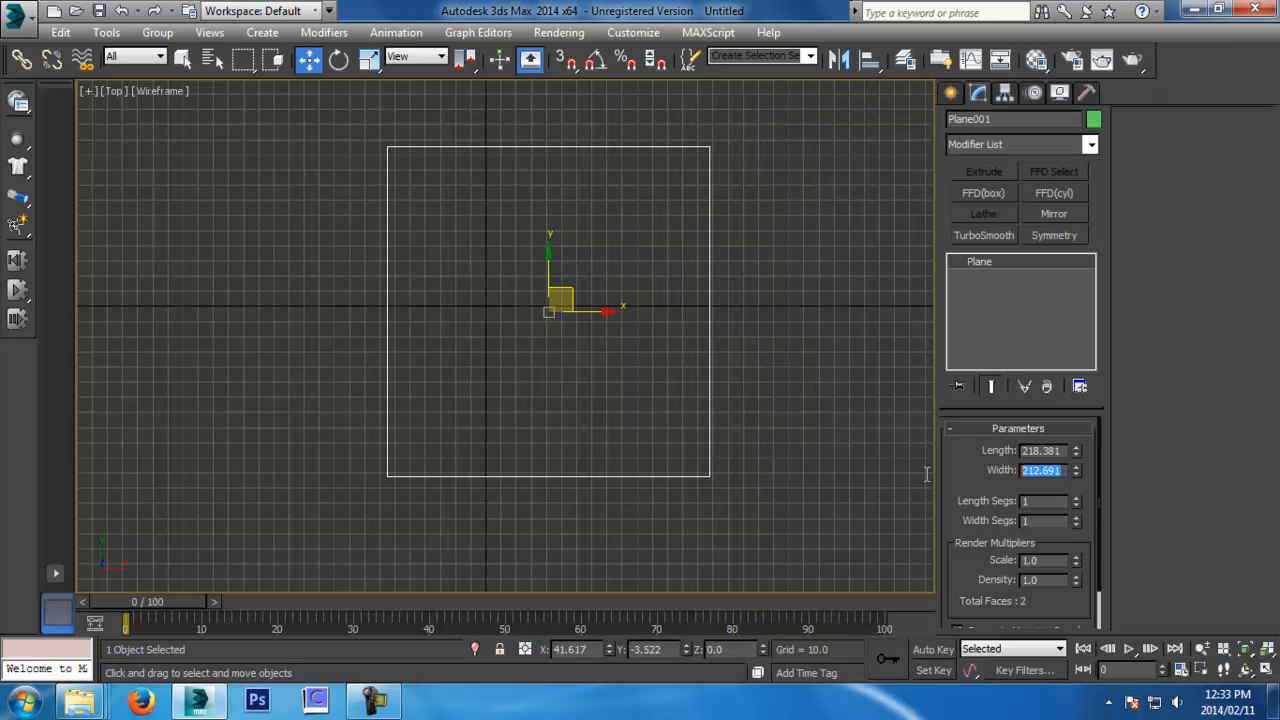
pyautogui.write('1034')
pyautogui.press('Return')
pyautogui.hotkey('alt', 'Tab')
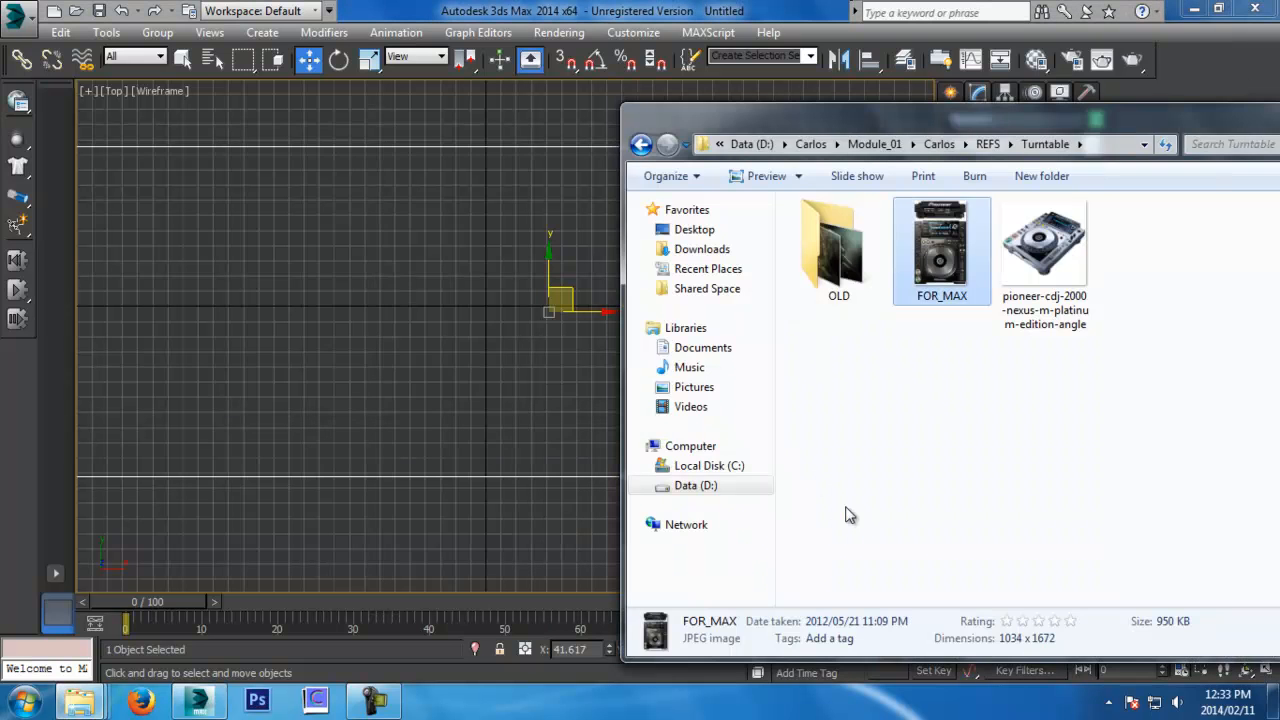
pyautogui.click(1257, 70)
pyautogui.write('1672')
pyautogui.press('Return')
pyautogui.moveTo(461, 493); pyautogui.dragTo(441, 506, button='middle')
pyautogui.scroll(-5, 513, 496)
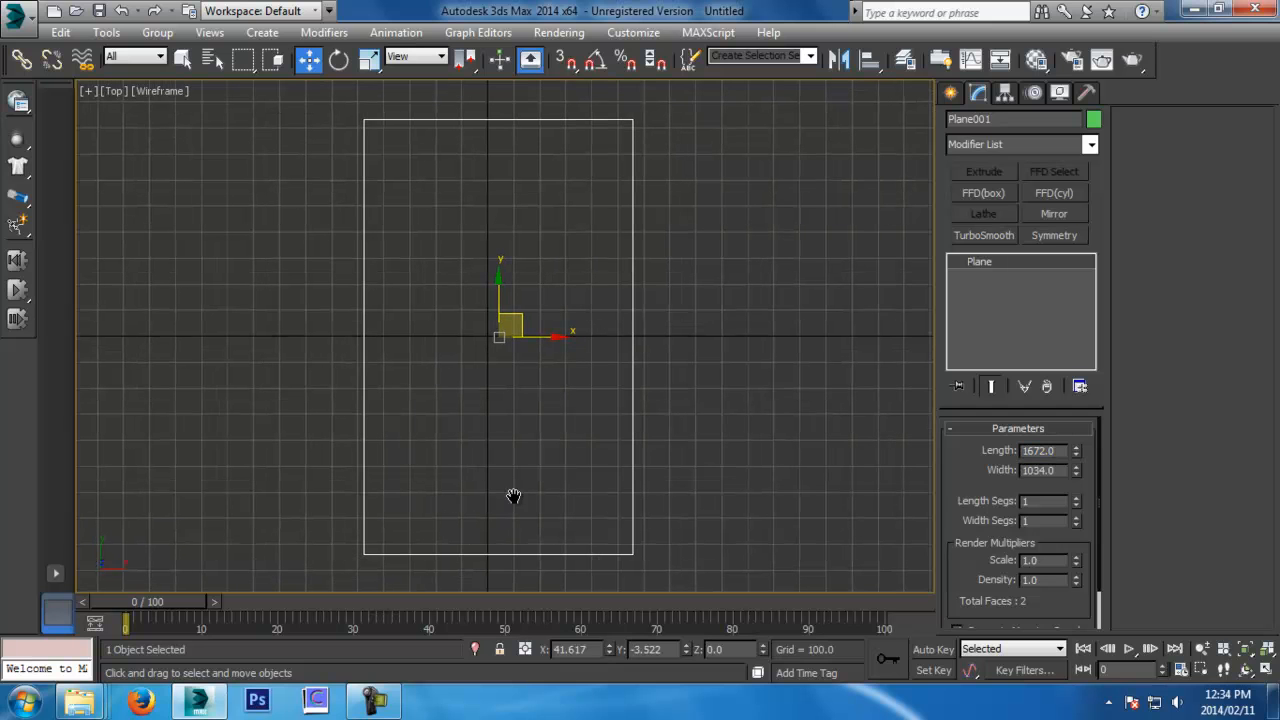
# Center the plane at X 0 and Y 0, and display it shaded in an angled Perspective view
pyautogui.rightClick(613, 648)
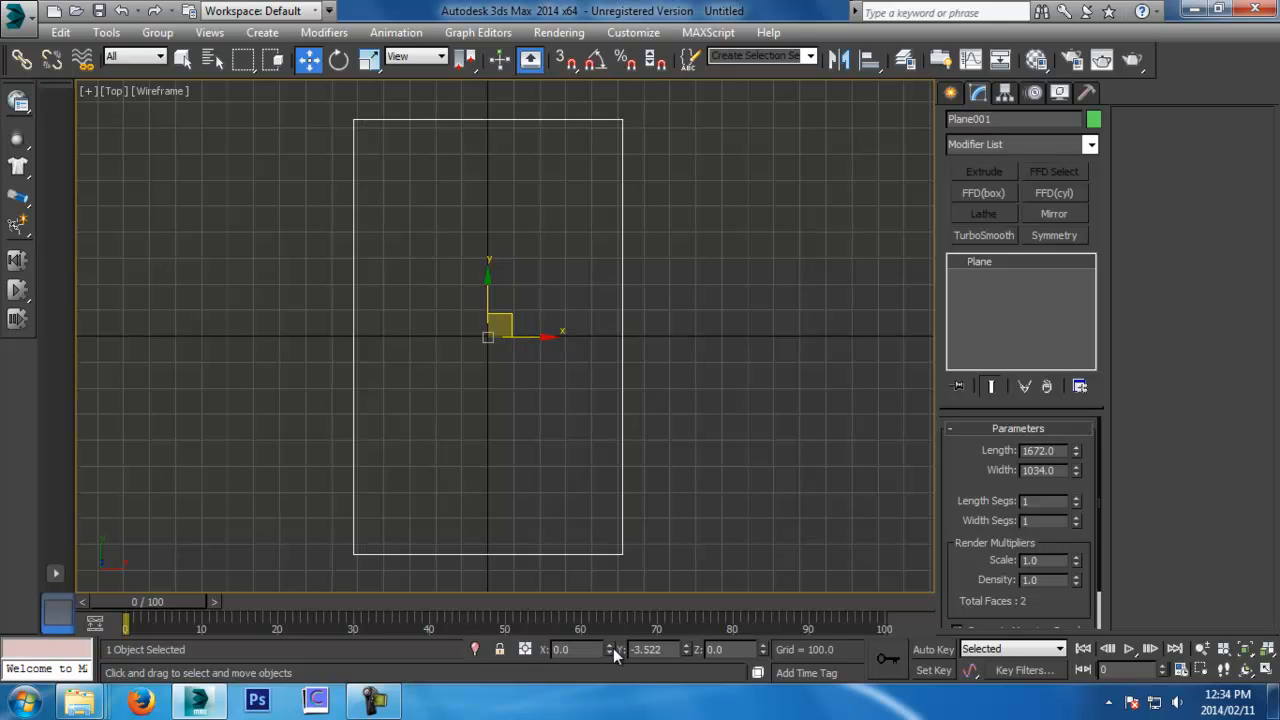
pyautogui.rightClick(685, 649)
pyautogui.moveTo(642, 443); pyautogui.dragTo(641, 456, button='middle')
pyautogui.press('F3')
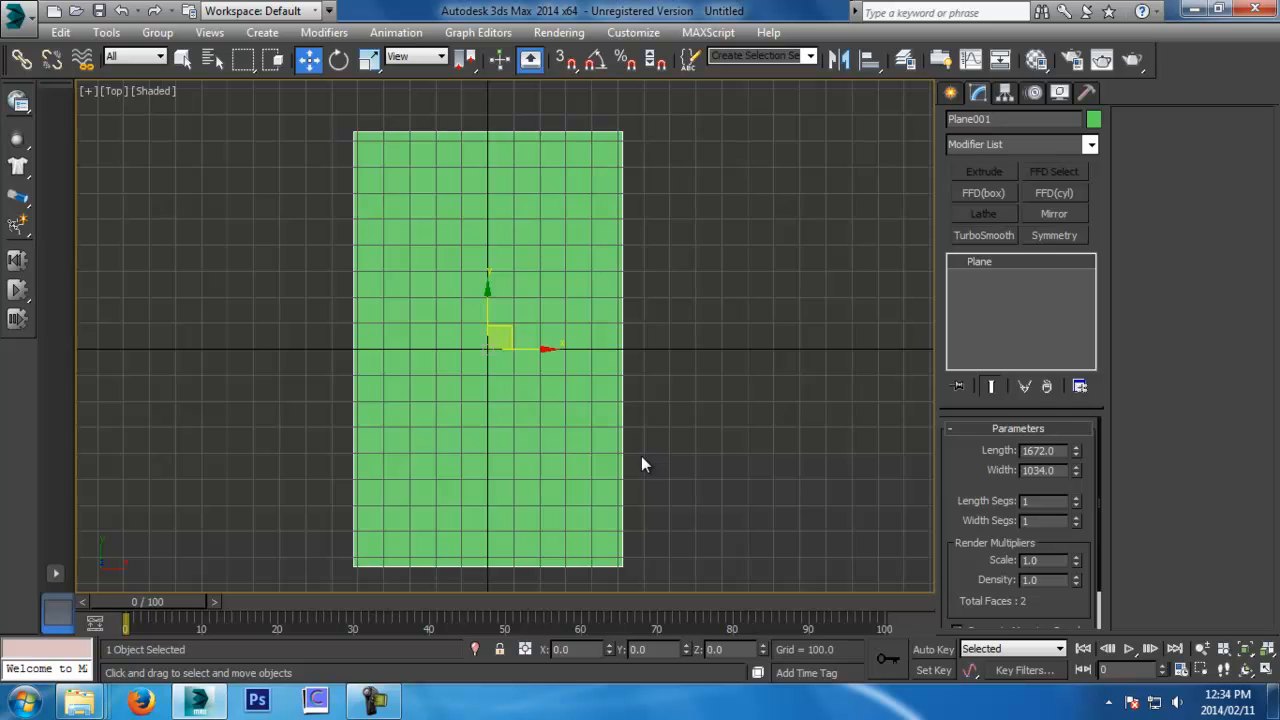
pyautogui.press('p')
pyautogui.moveTo(640, 523)
pyautogui.keyDown('alt'); pyautogui.mouseDown(button='middle')
pyautogui.moveTo(698, 405)
pyautogui.moveTo(696, 458)
pyautogui.mouseUp(button='middle'); pyautogui.keyUp('alt')
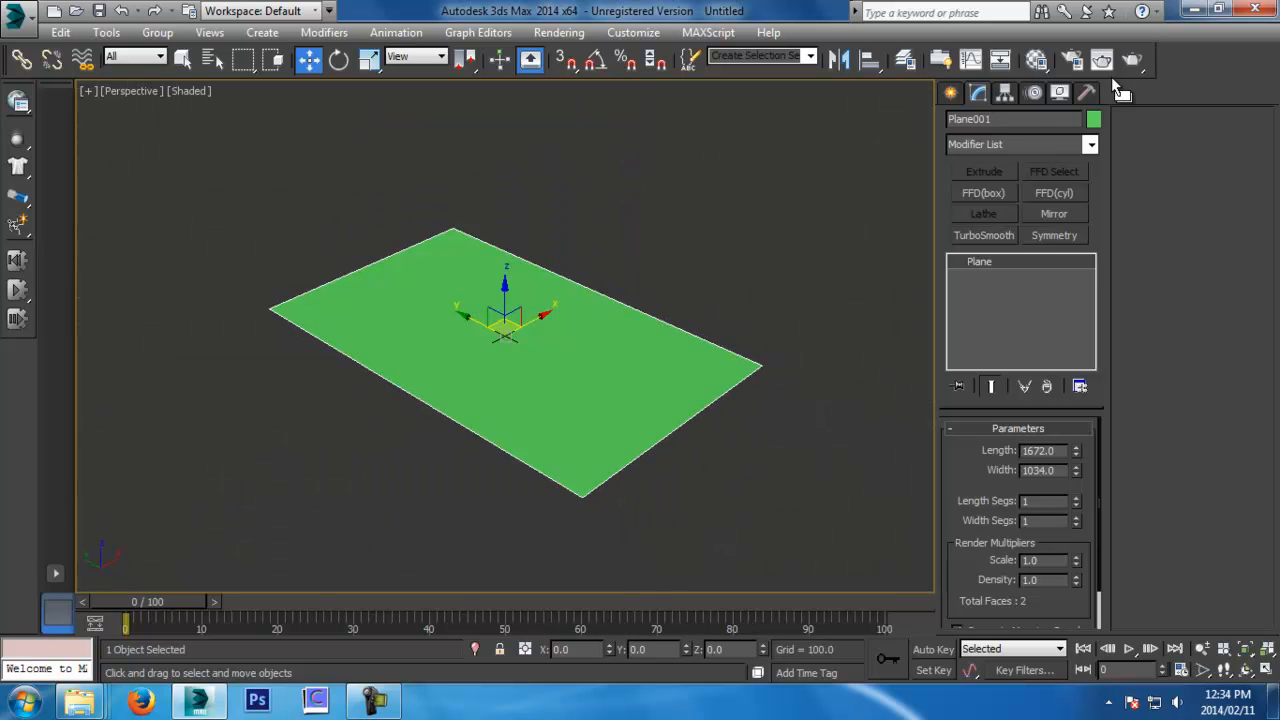
# Rename the plane as REF_Plane
pyautogui.click(980, 120)
pyautogui.write('REF_Plane')
pyautogui.moveTo(680, 358); pyautogui.dragTo(621, 317, button='middle')
pyautogui.hotkey('ctrl', 's')
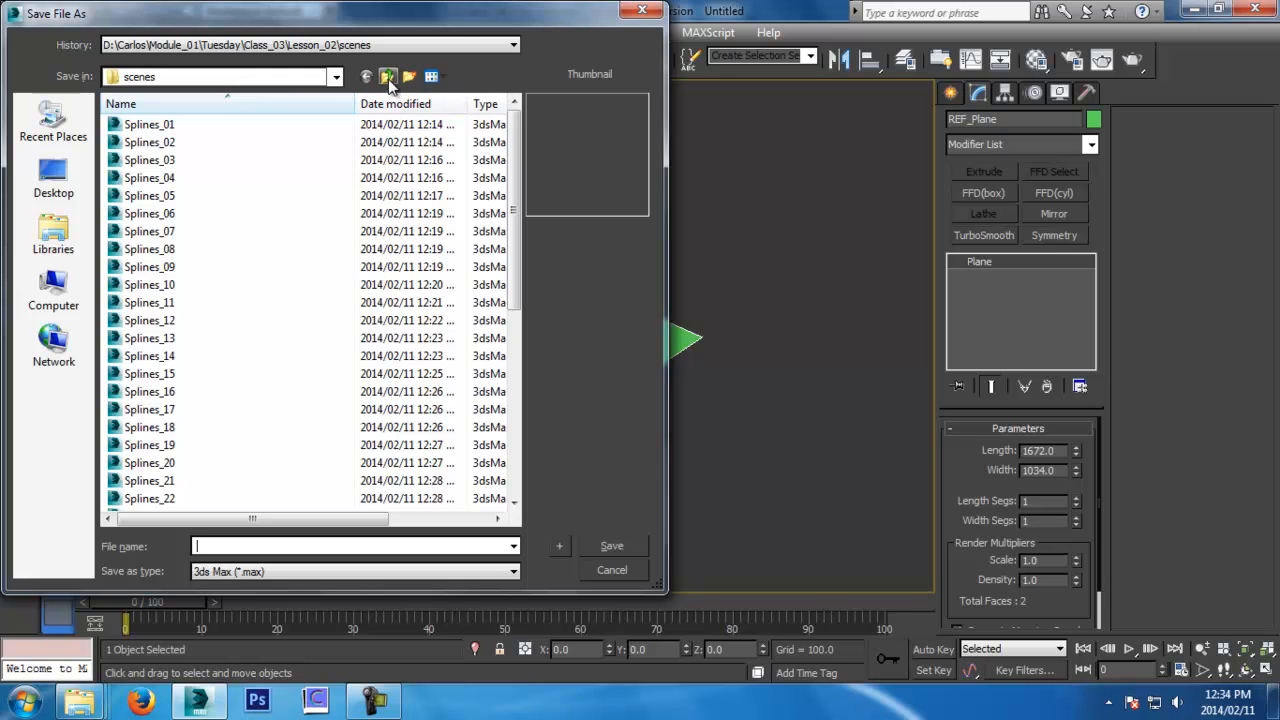
pyautogui.scroll(-7, 491, 171)
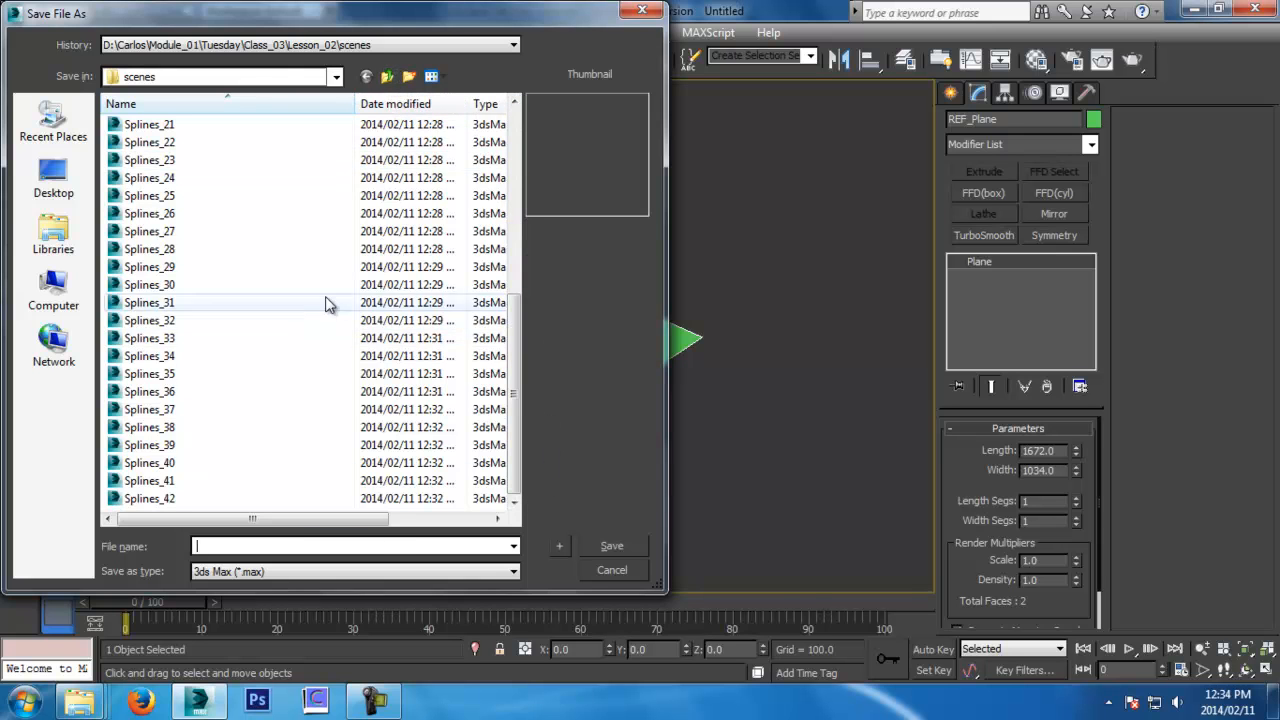
pyautogui.click(285, 77)
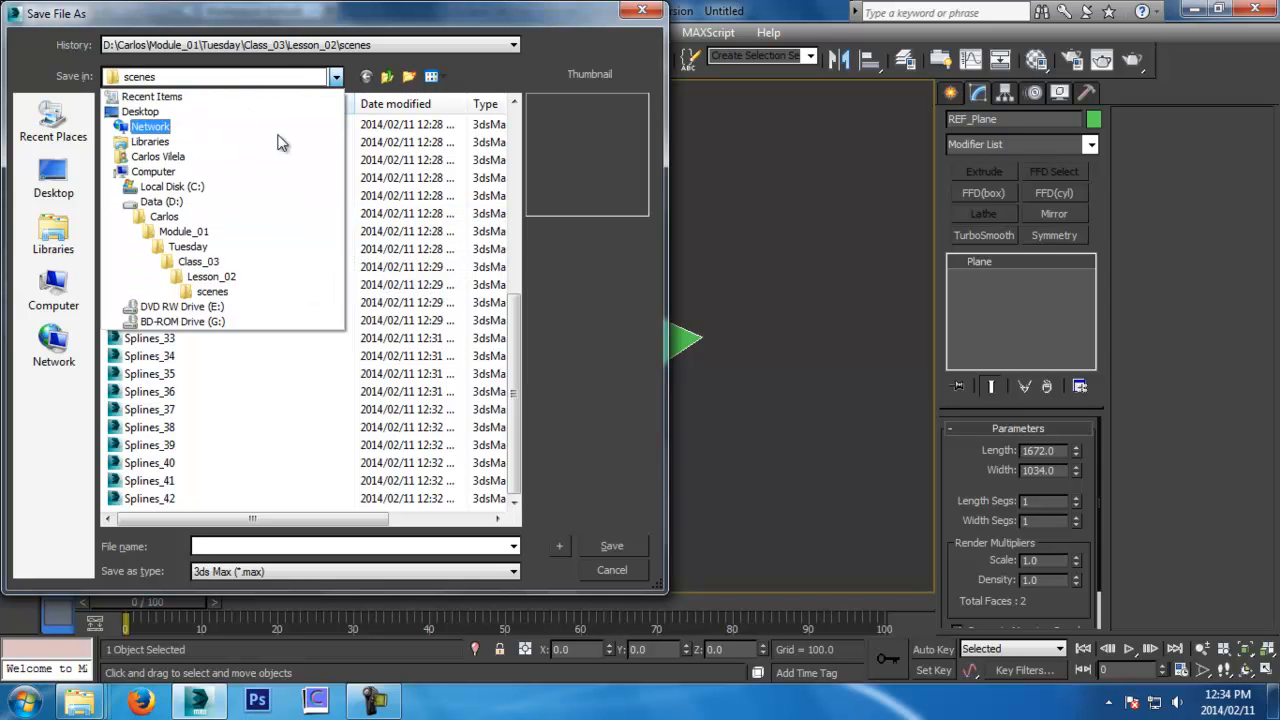
pyautogui.click(548, 62)
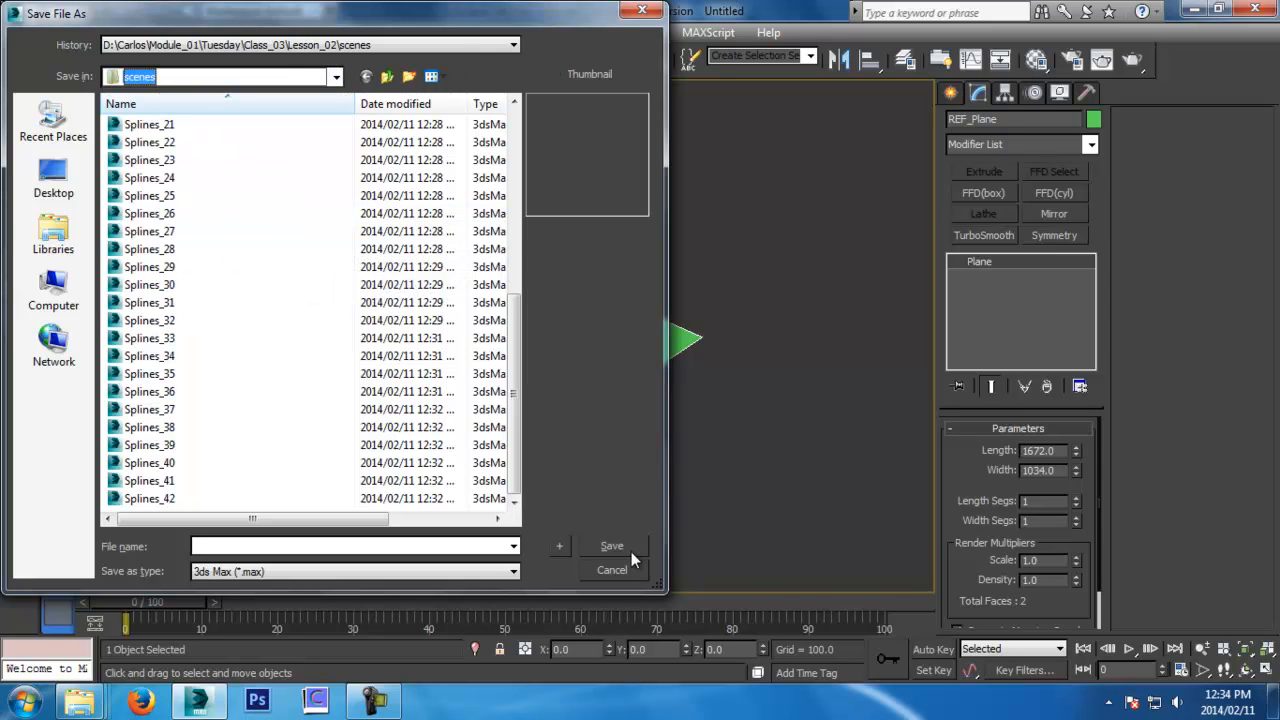
pyautogui.scroll(7, 189, 131)
pyautogui.click(612, 569)
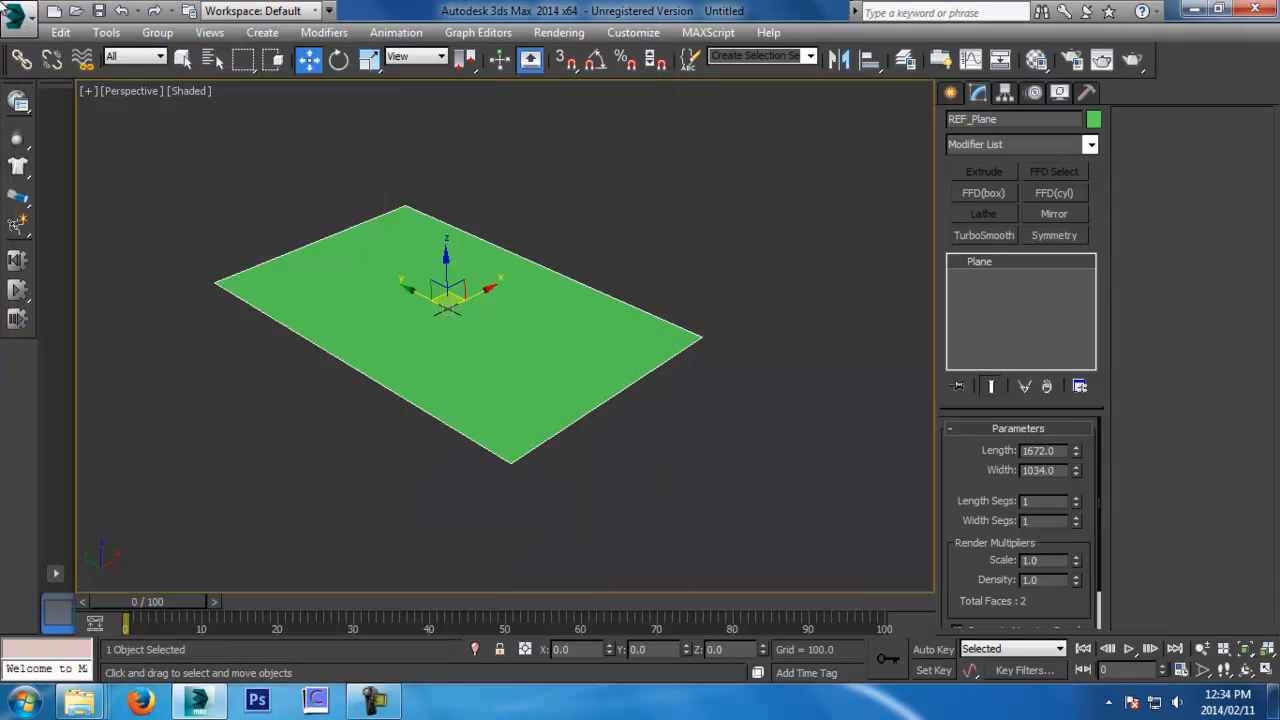
# Set the project folder to the artist's own named folder inside Module_01 on the Data (D:) drive
pyautogui.click(15, 14)
pyautogui.moveTo(109, 443)
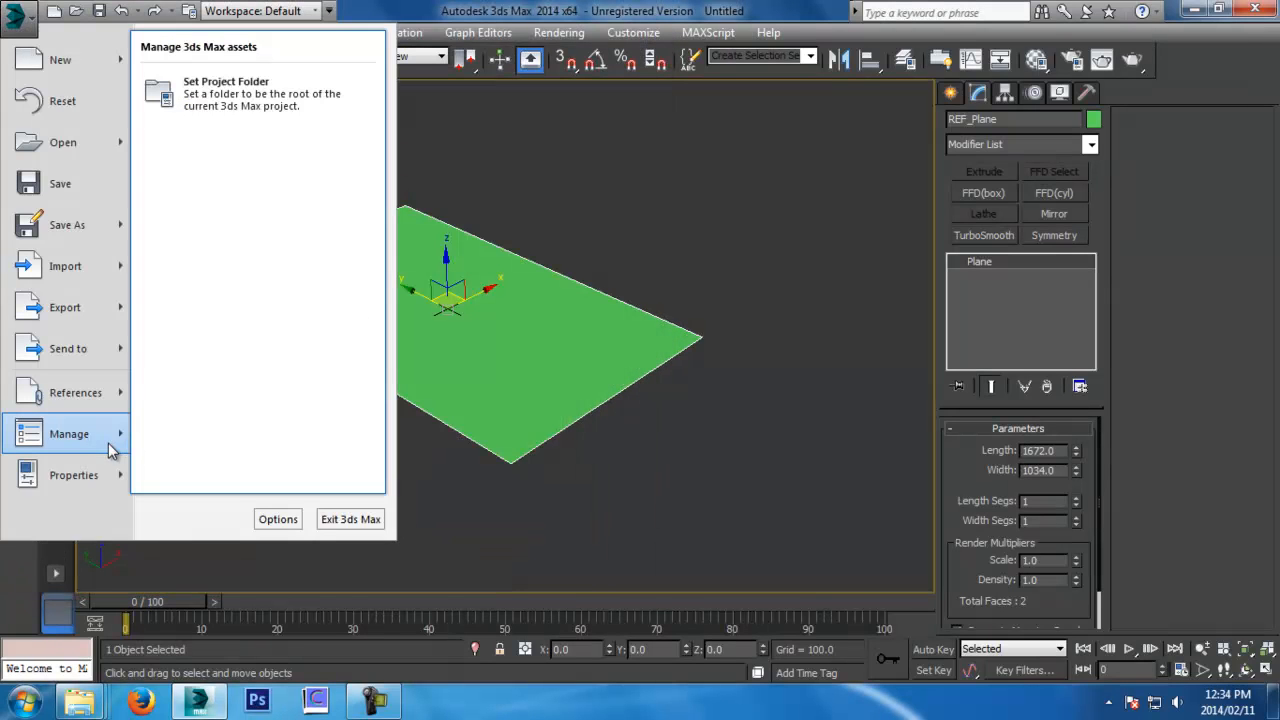
pyautogui.click(312, 112)
pyautogui.moveTo(766, 346); pyautogui.dragTo(765, 336)
pyautogui.click(587, 300)
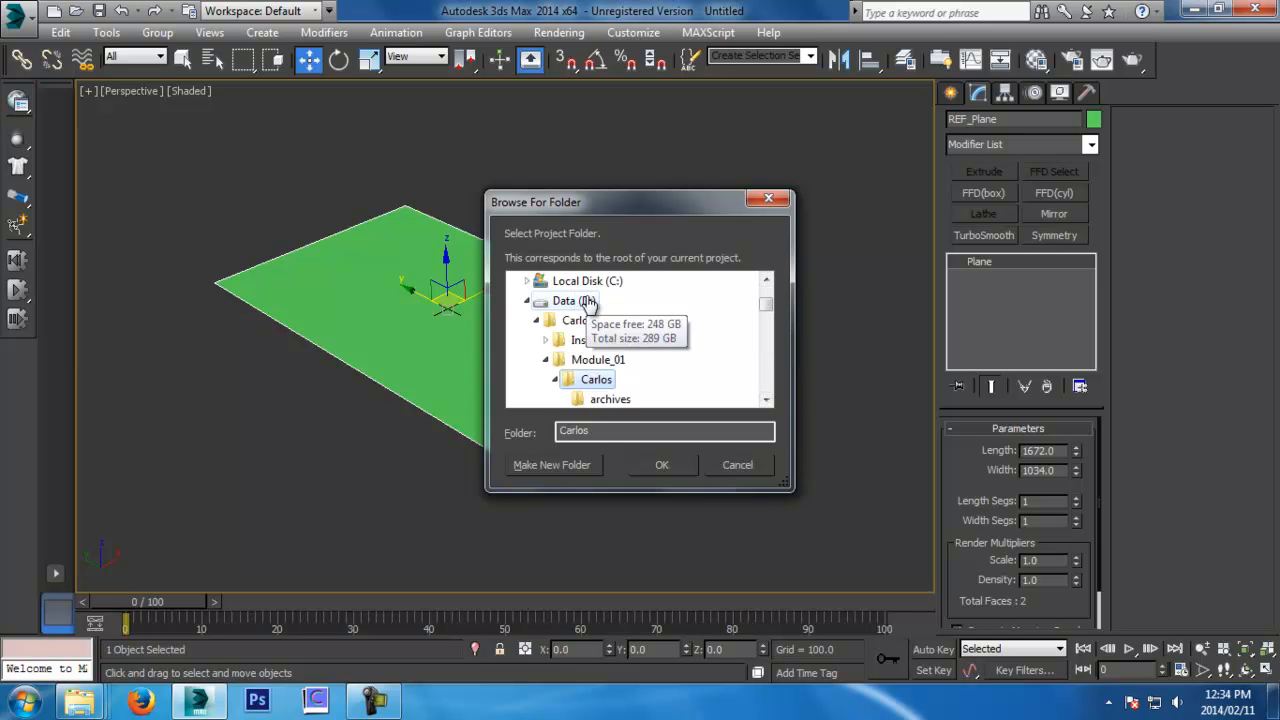
pyautogui.scroll(-1, 620, 378)
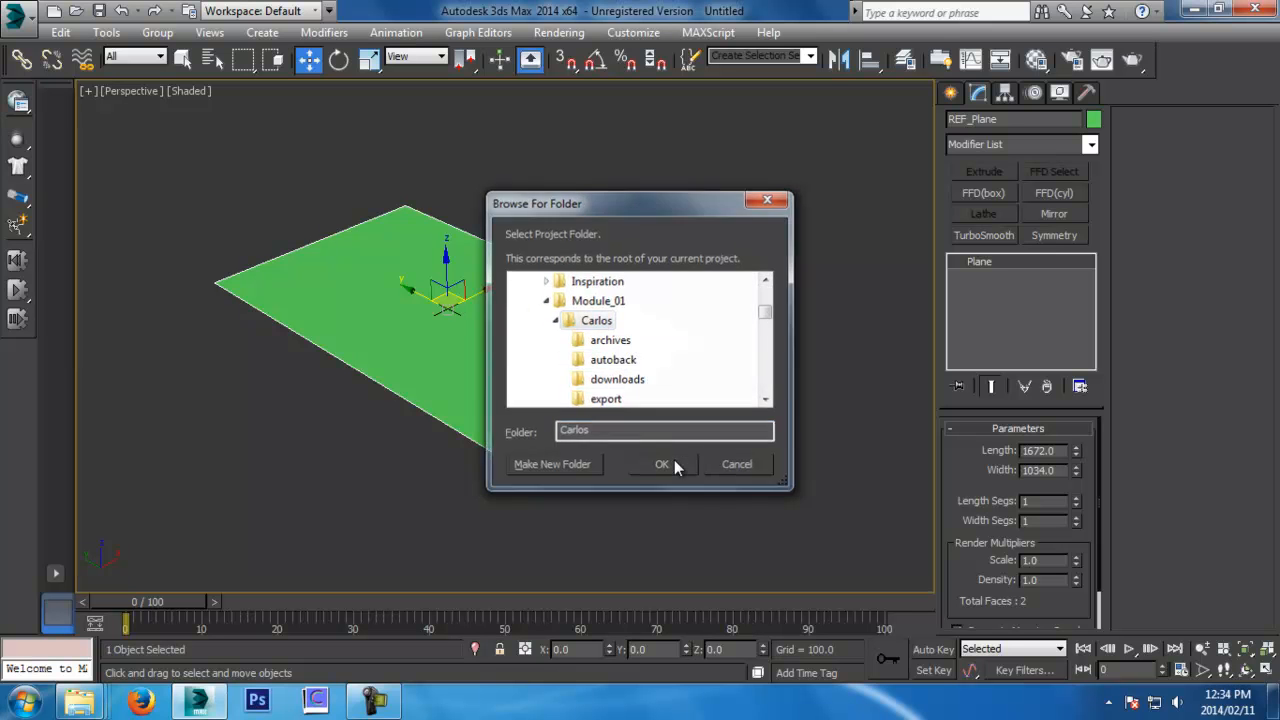
pyautogui.click(674, 464)
# Save the scene as Pioneer_CDJ2000_Class_03_01 in the project's scenes folder
pyautogui.hotkey('ctrl', 's')
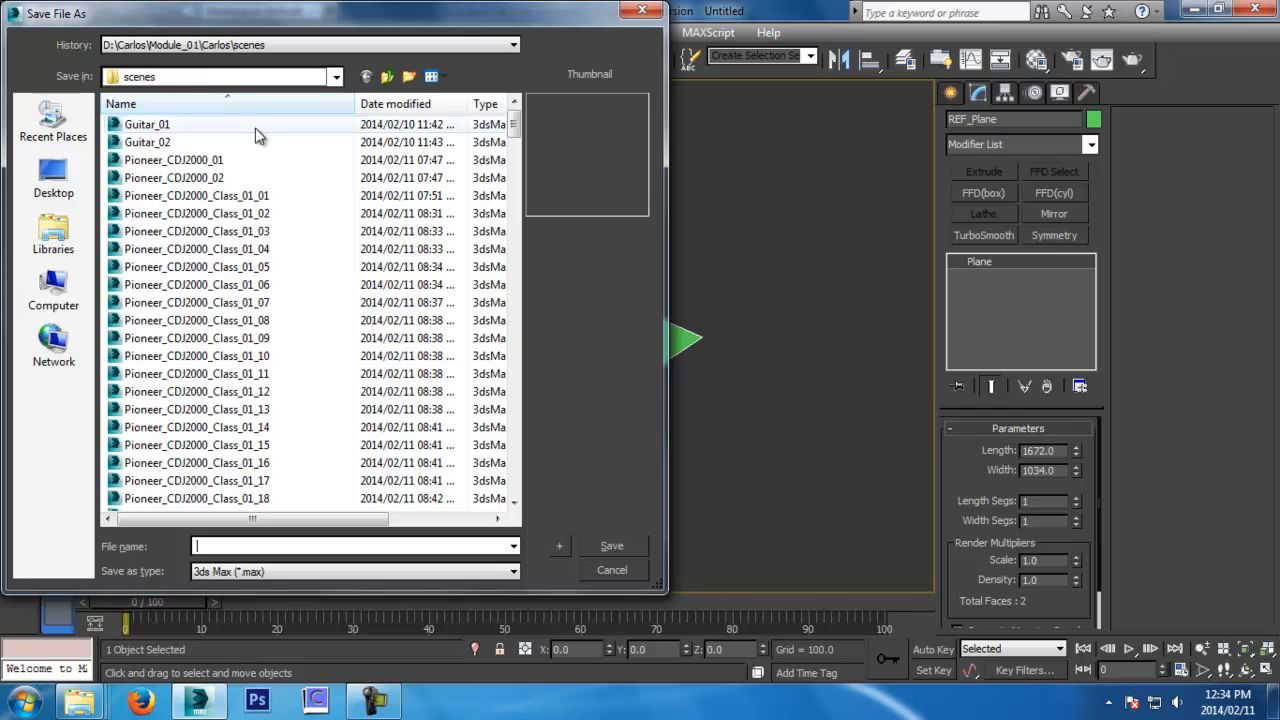
pyautogui.click(283, 177)
pyautogui.click(320, 547)
pyautogui.click(320, 547)
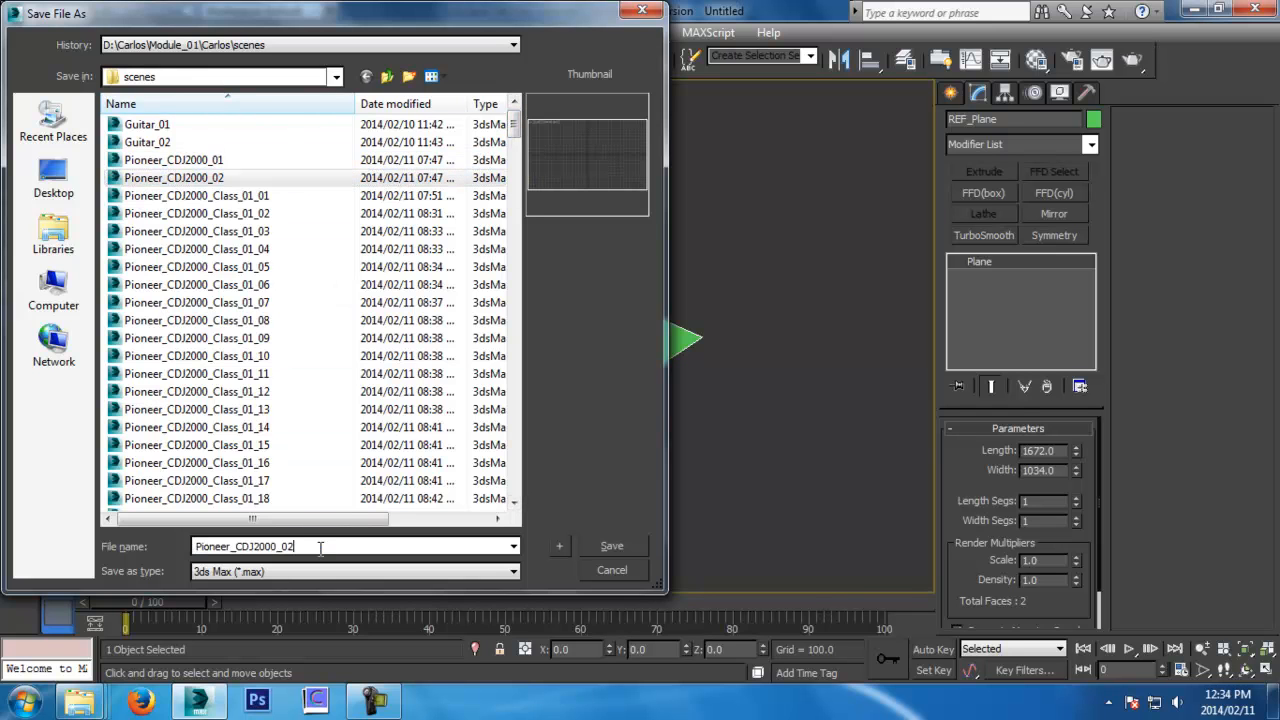
pyautogui.press('BackSpace')
pyautogui.press('BackSpace')
pyautogui.write('Class')
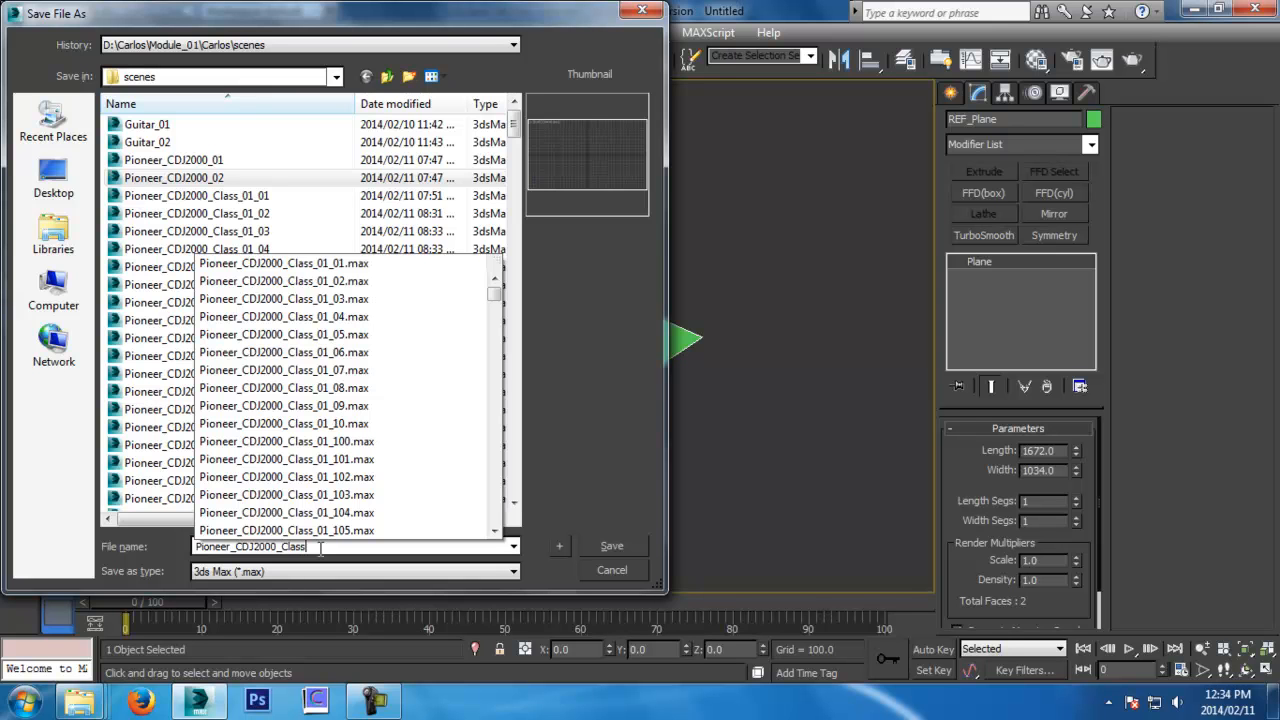
pyautogui.write('_03_01')
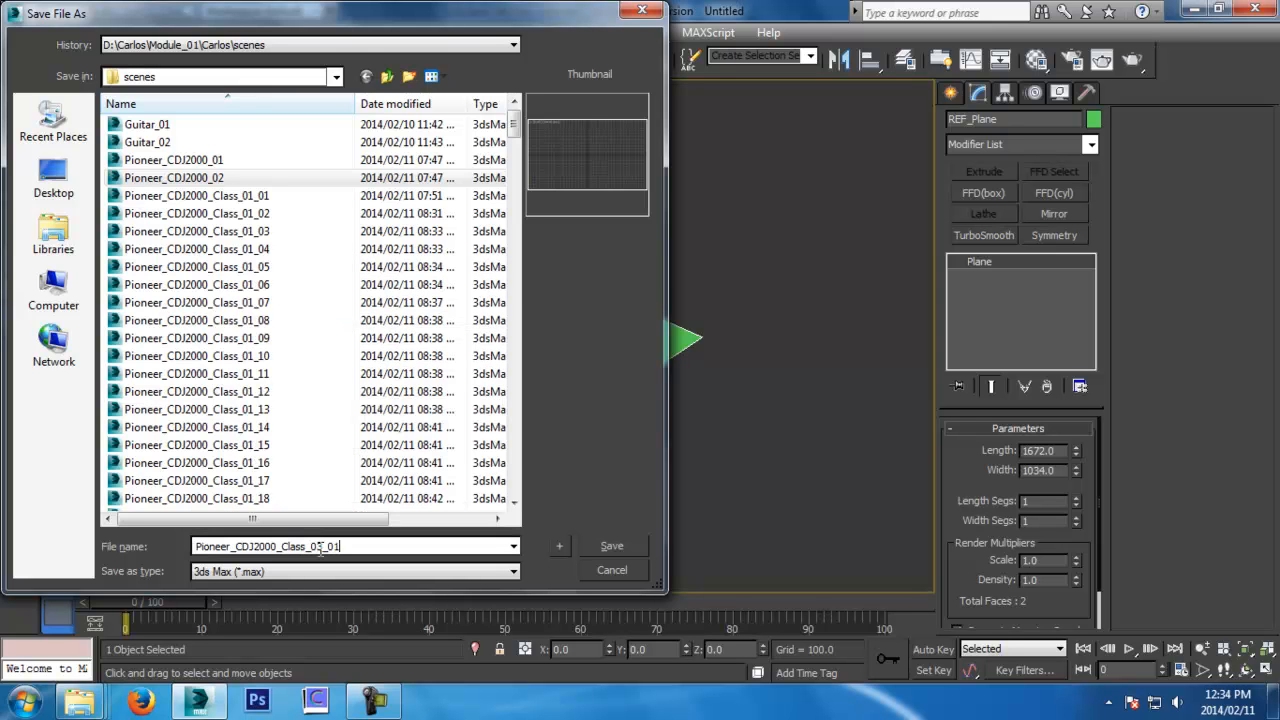
pyautogui.press('Return')
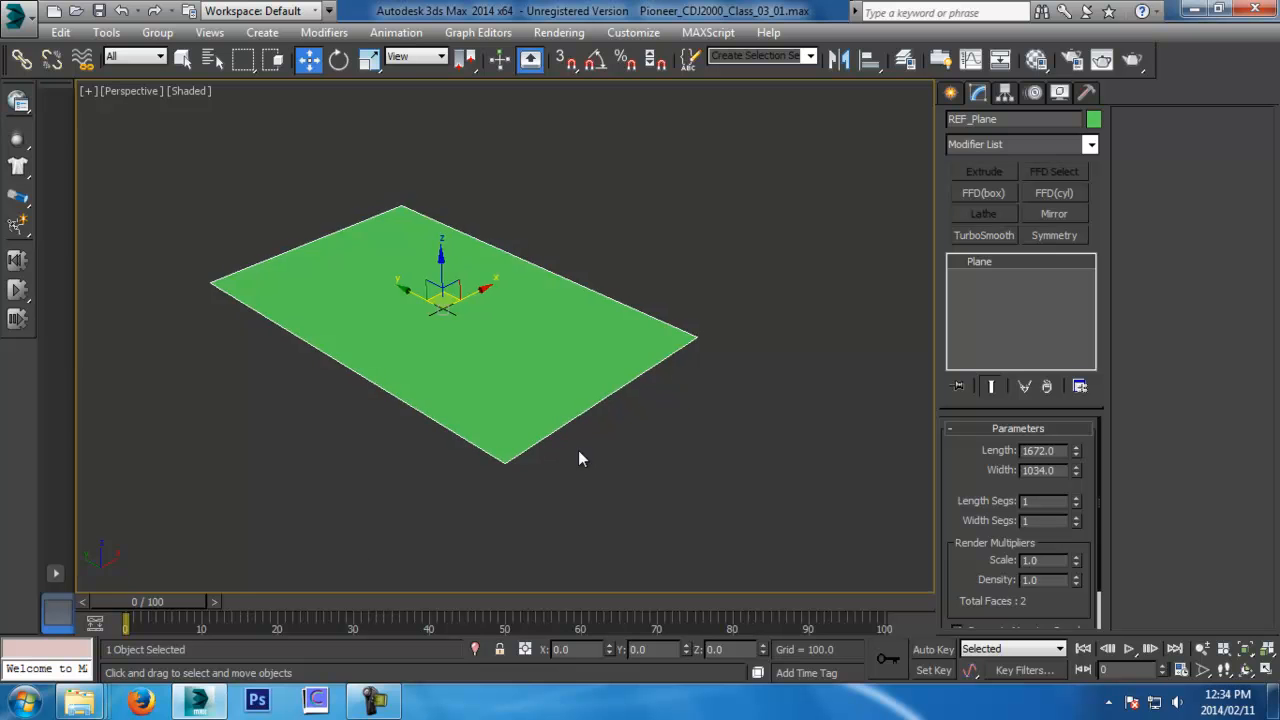
# Apply the FOR_MAX image from the Turntable references folder to the REF_Plane surface
pyautogui.scroll(5, 697, 391)
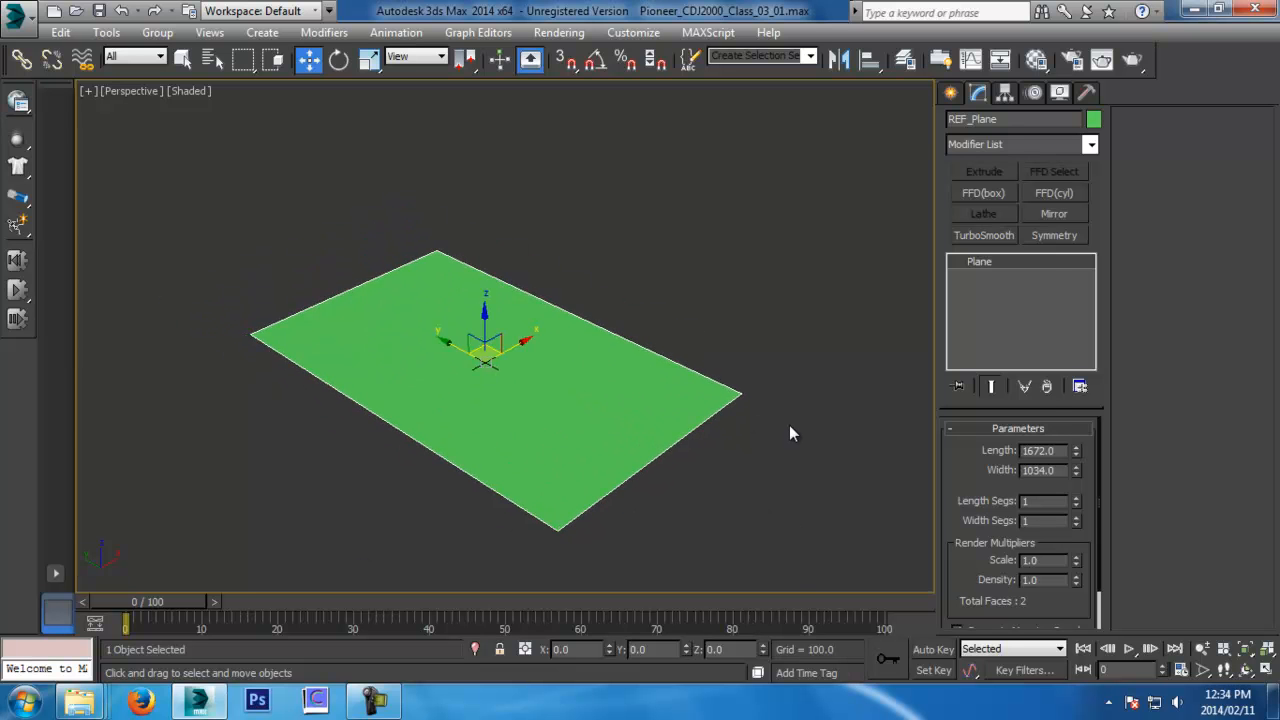
pyautogui.hotkey('alt', 'Tab')
pyautogui.moveTo(940, 245); pyautogui.dragTo(544, 441)
pyautogui.keyDown('alt'); pyautogui.moveTo(526, 445); pyautogui.dragTo(460, 458, button='middle'); pyautogui.keyUp('alt')
# Drop the FOR_MAX image onto empty viewport space and apply it as viewport background and environment map
pyautogui.hotkey('alt', 'Tab')
pyautogui.moveTo(936, 228); pyautogui.dragTo(492, 172)
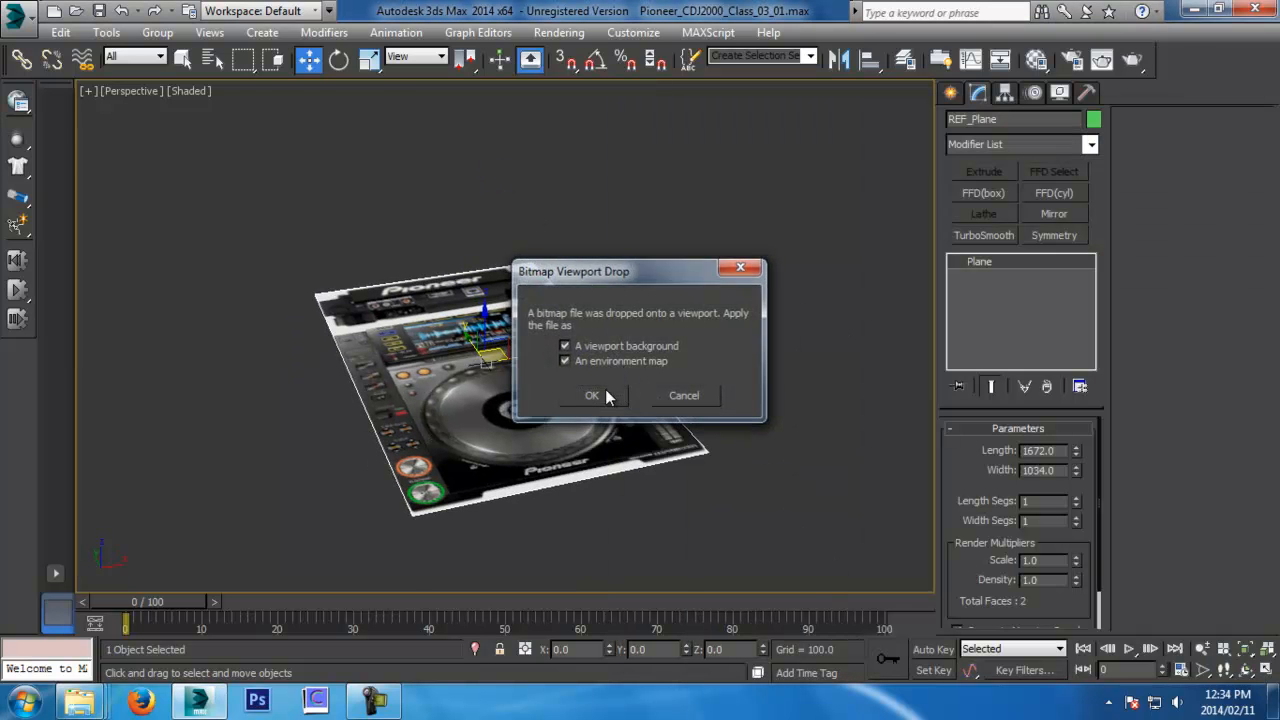
pyautogui.click(605, 389)
pyautogui.keyDown('alt'); pyautogui.moveTo(600, 179); pyautogui.dragTo(840, 398, button='middle'); pyautogui.keyUp('alt')
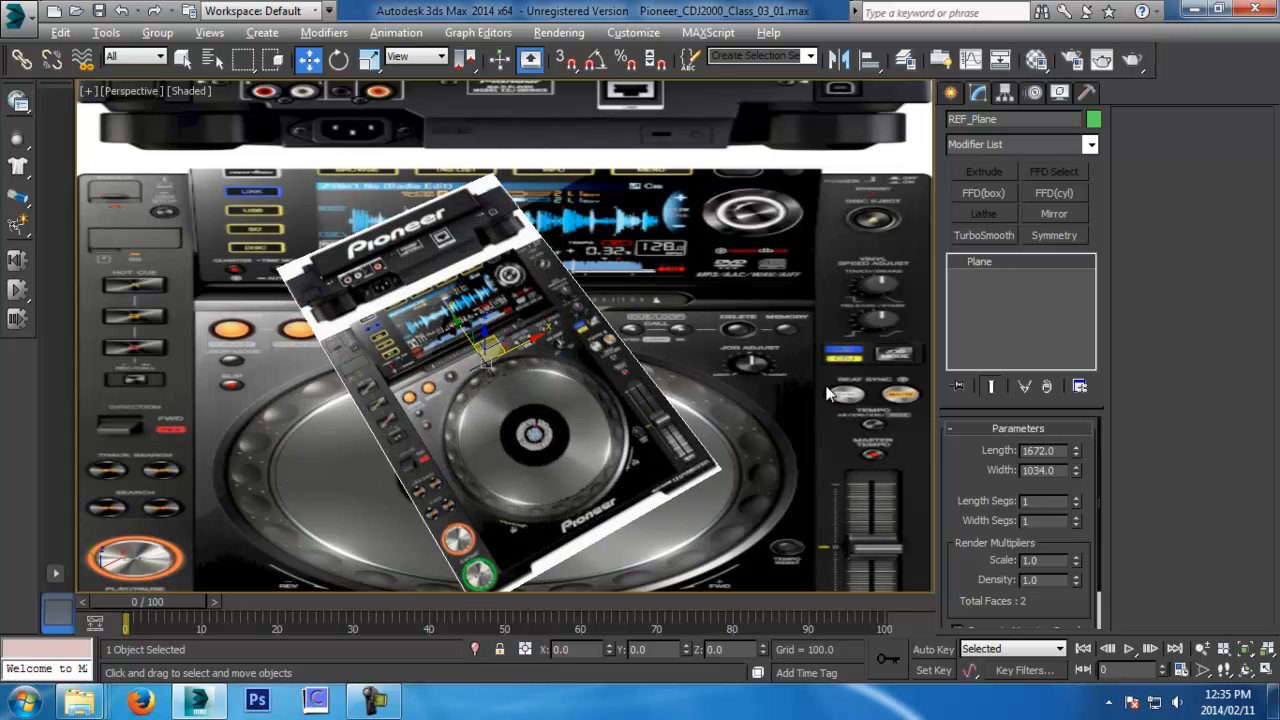
# Replace the image background of the viewport with the customized user interface gradient colors
pyautogui.hotkey('alt', 'b')
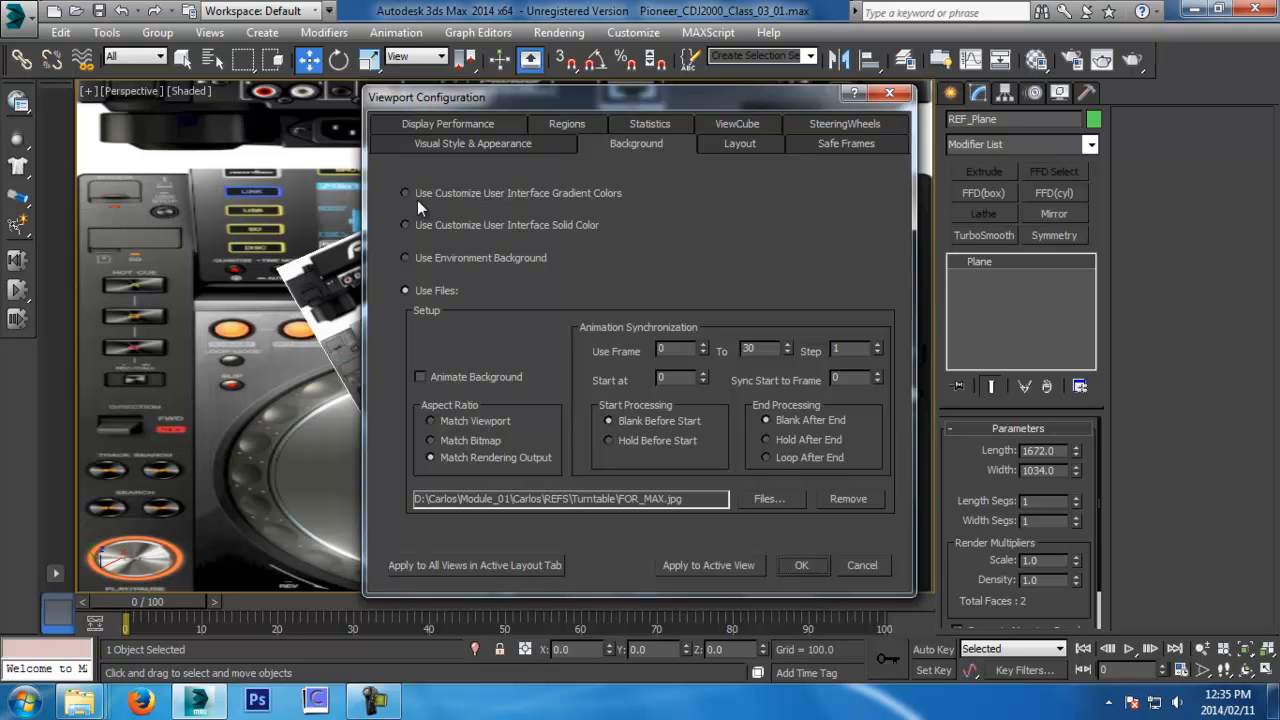
pyautogui.click(469, 196)
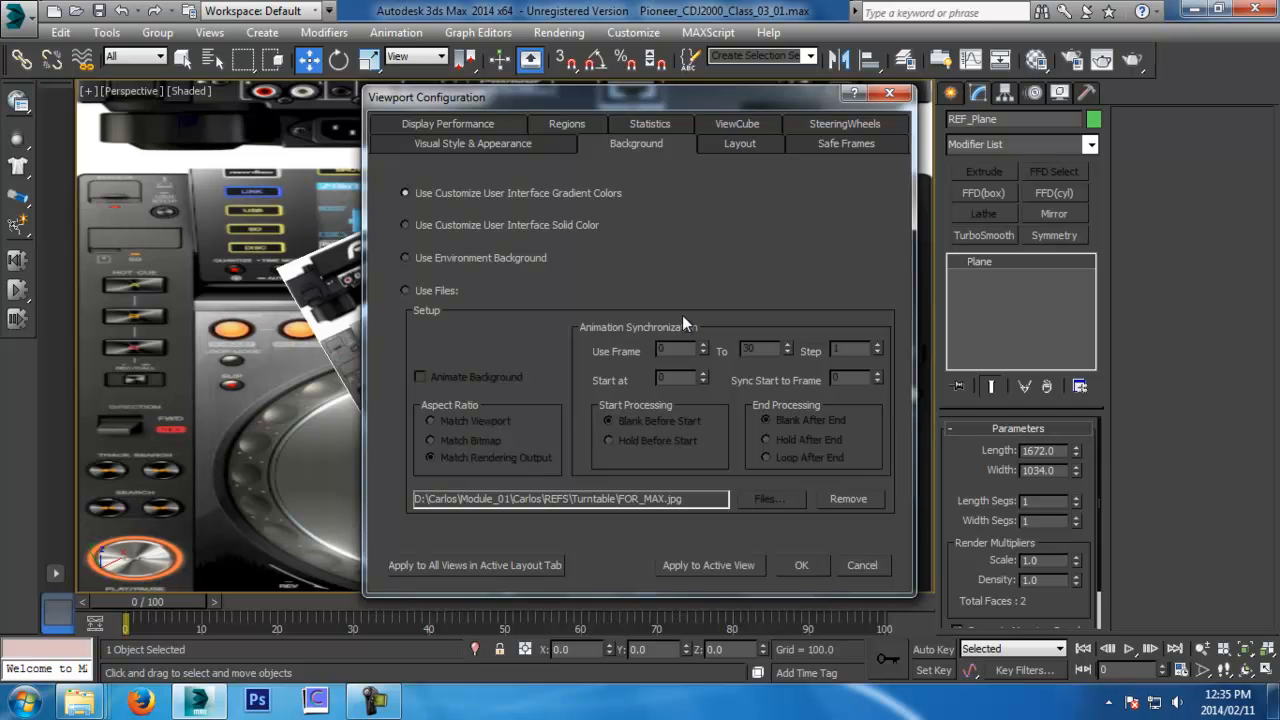
pyautogui.click(783, 565)
pyautogui.keyDown('alt'); pyautogui.moveTo(681, 463); pyautogui.dragTo(660, 395, button='middle'); pyautogui.keyUp('alt')
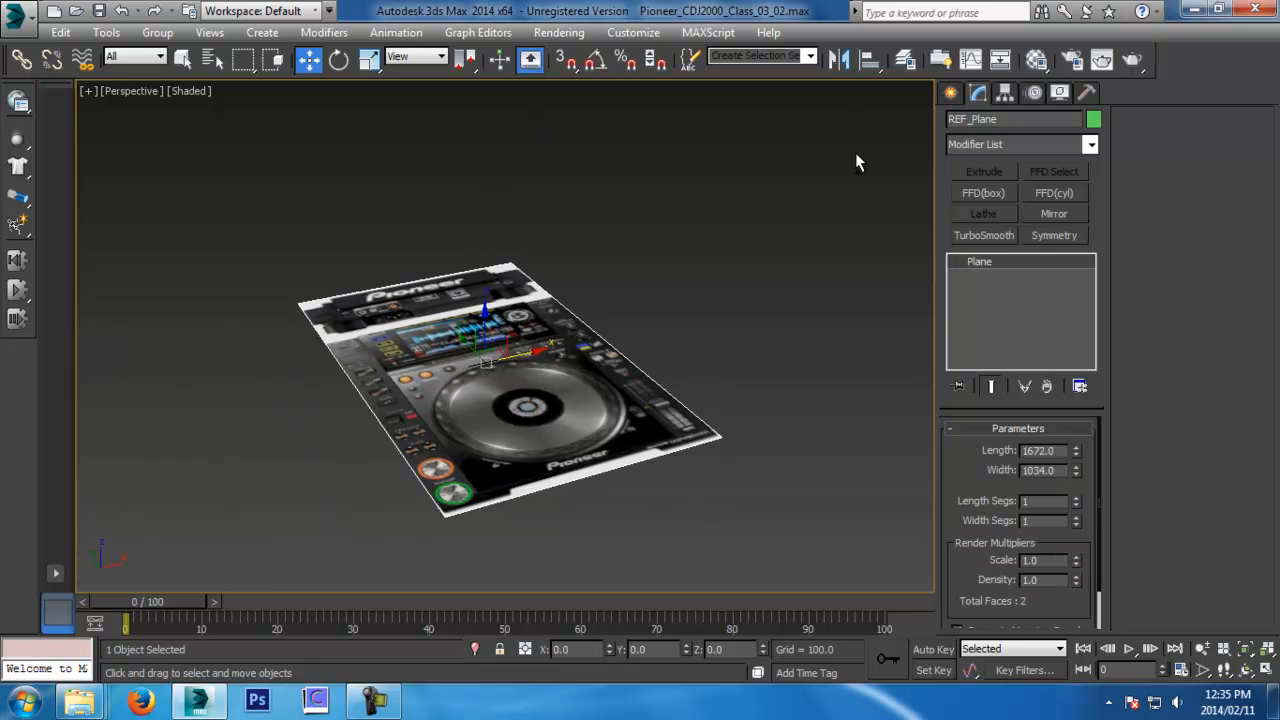
# Try freezing the textured reference plane, and select it again once it is unfrozen
pyautogui.rightClick(550, 328)
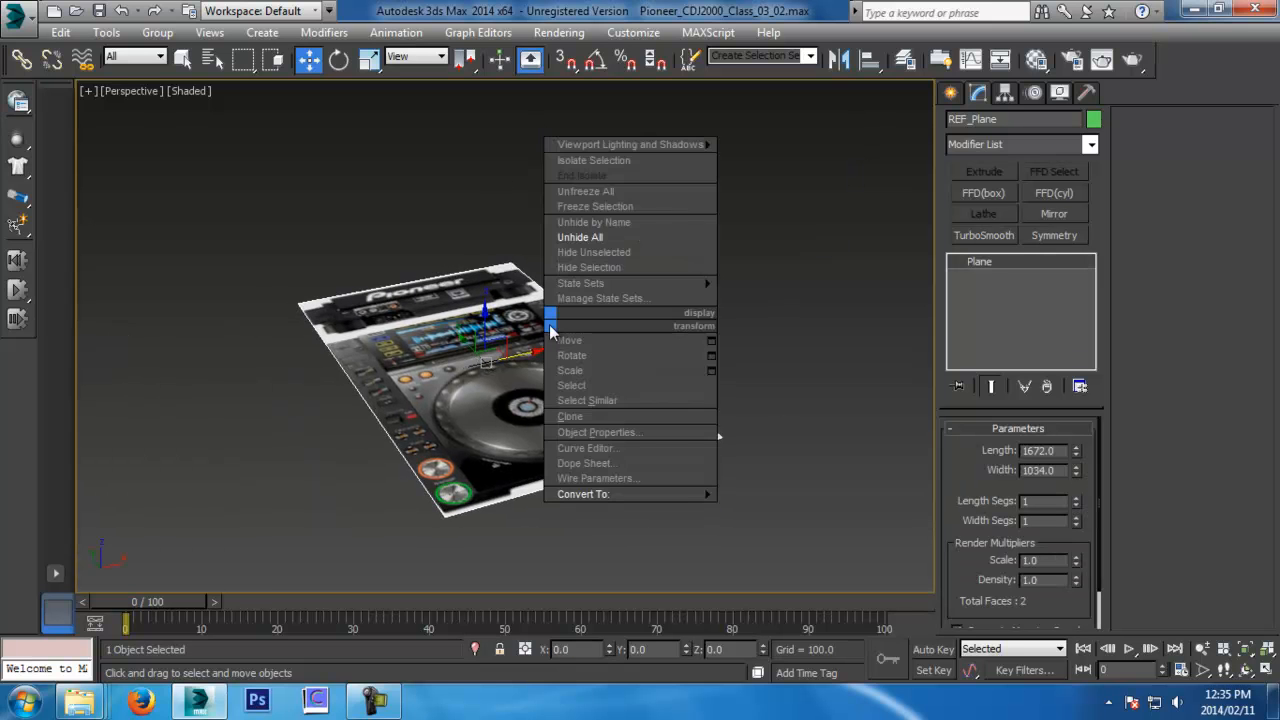
pyautogui.click(598, 208)
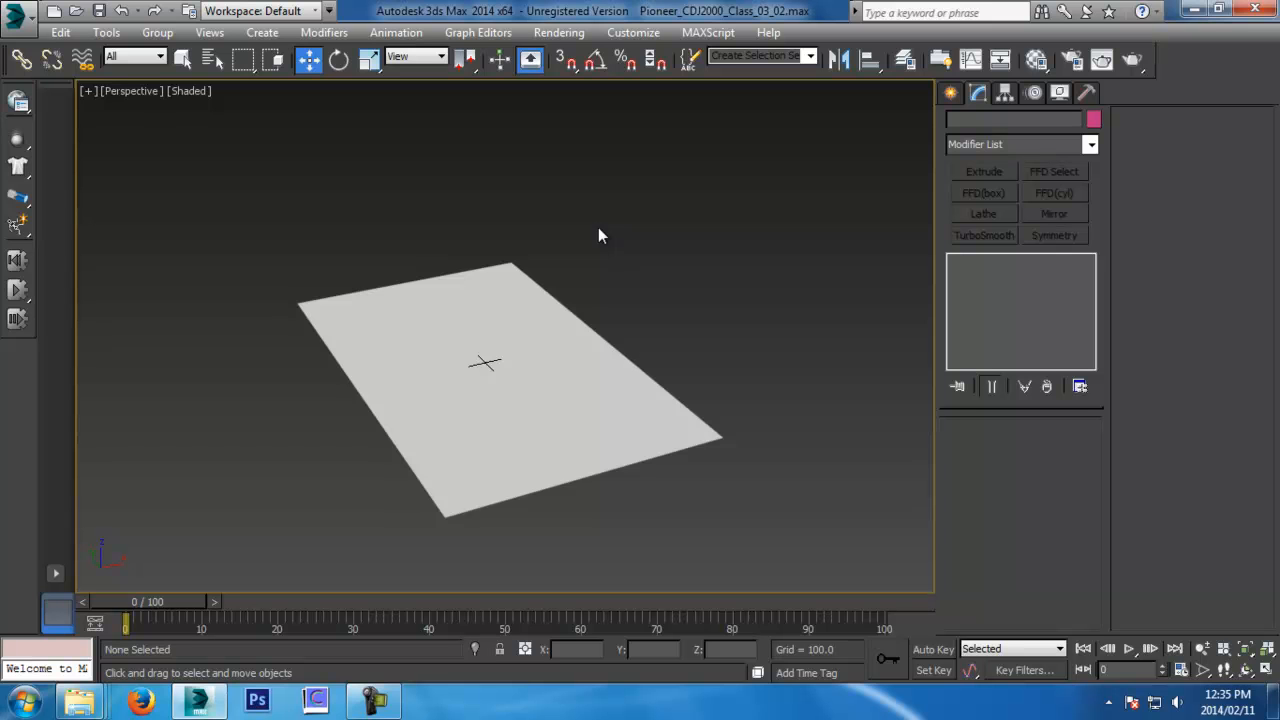
pyautogui.click(523, 386)
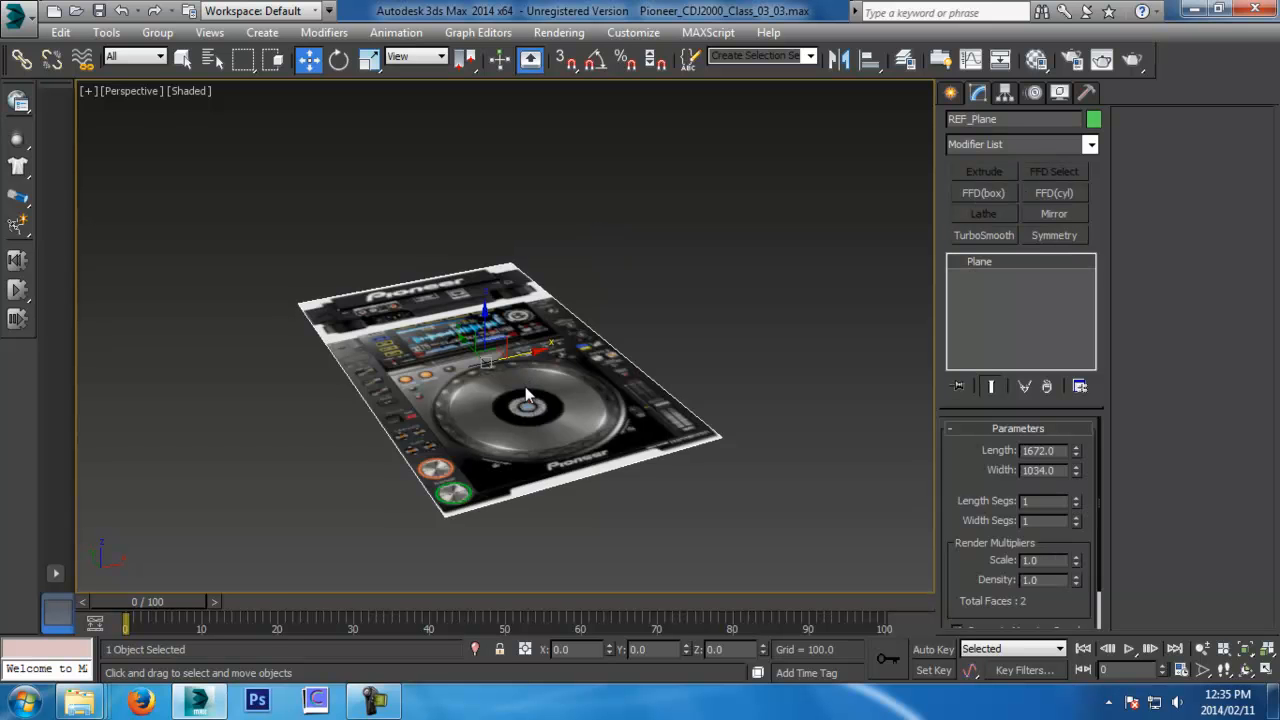
# Turn off Show Frozen in Gray in the object properties of REF_Plane
pyautogui.rightClick(526, 385)
pyautogui.rightClick(483, 392)
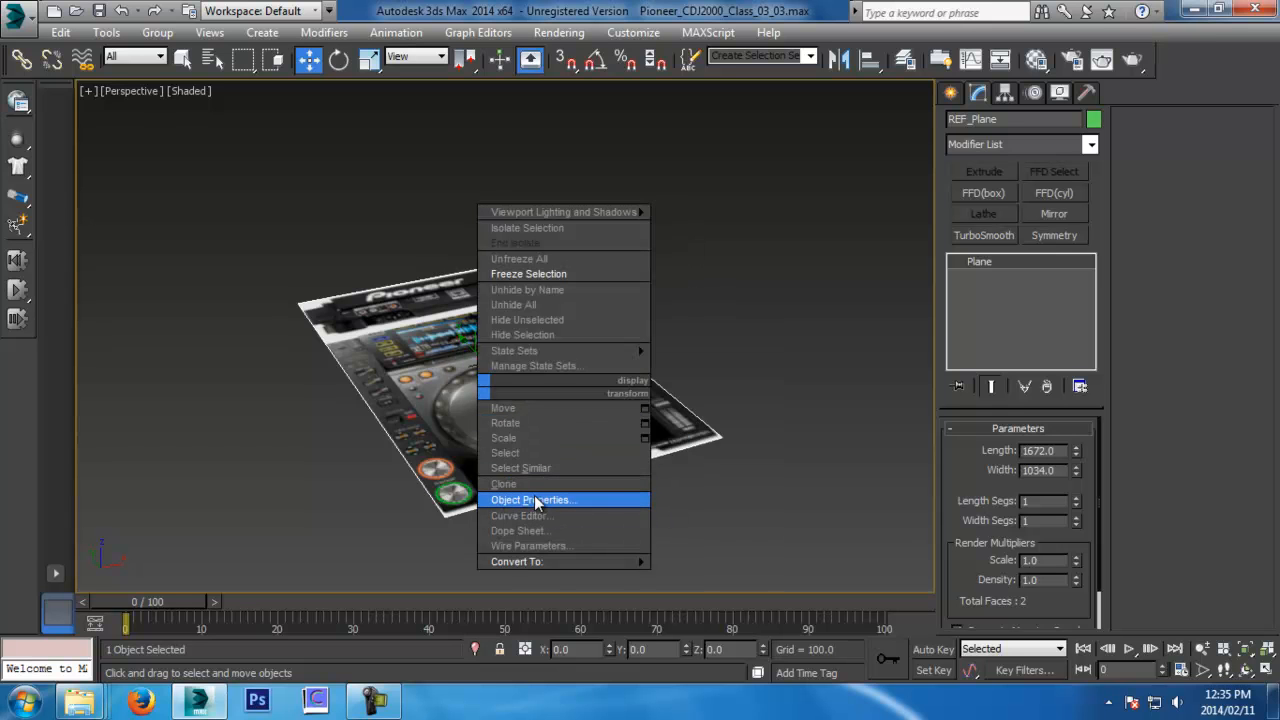
pyautogui.rightClick(514, 358)
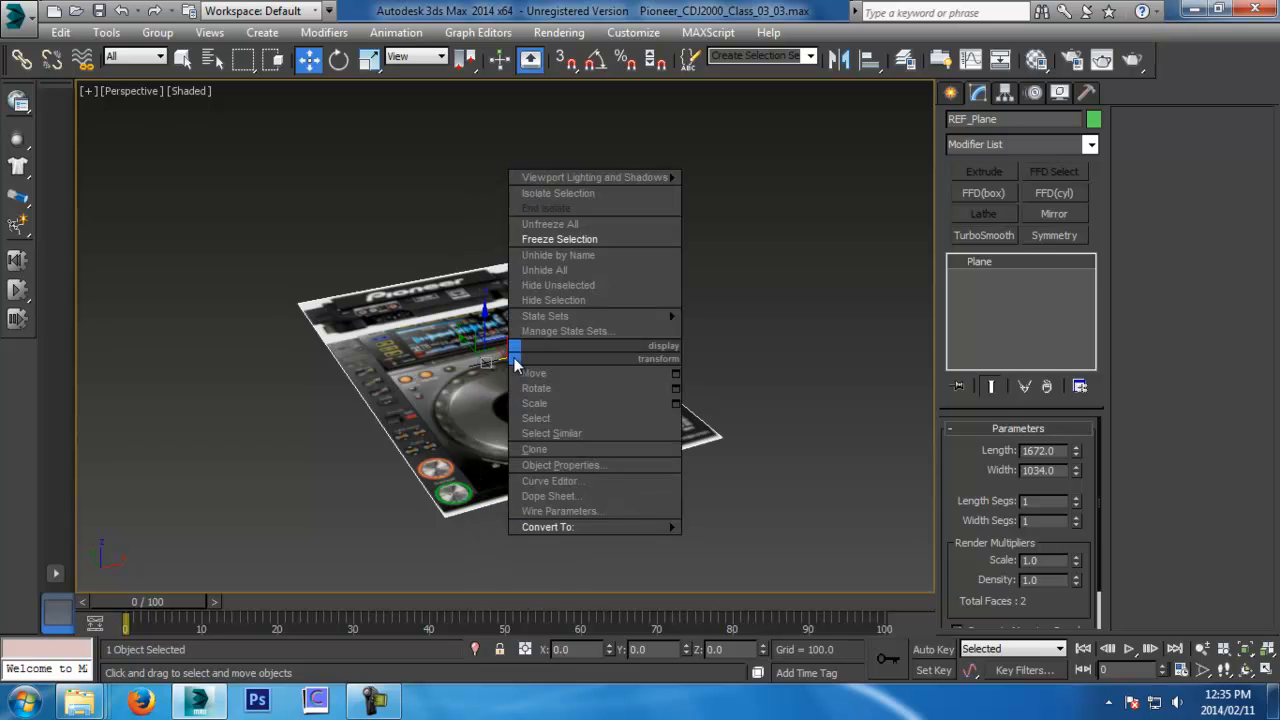
pyautogui.click(571, 466)
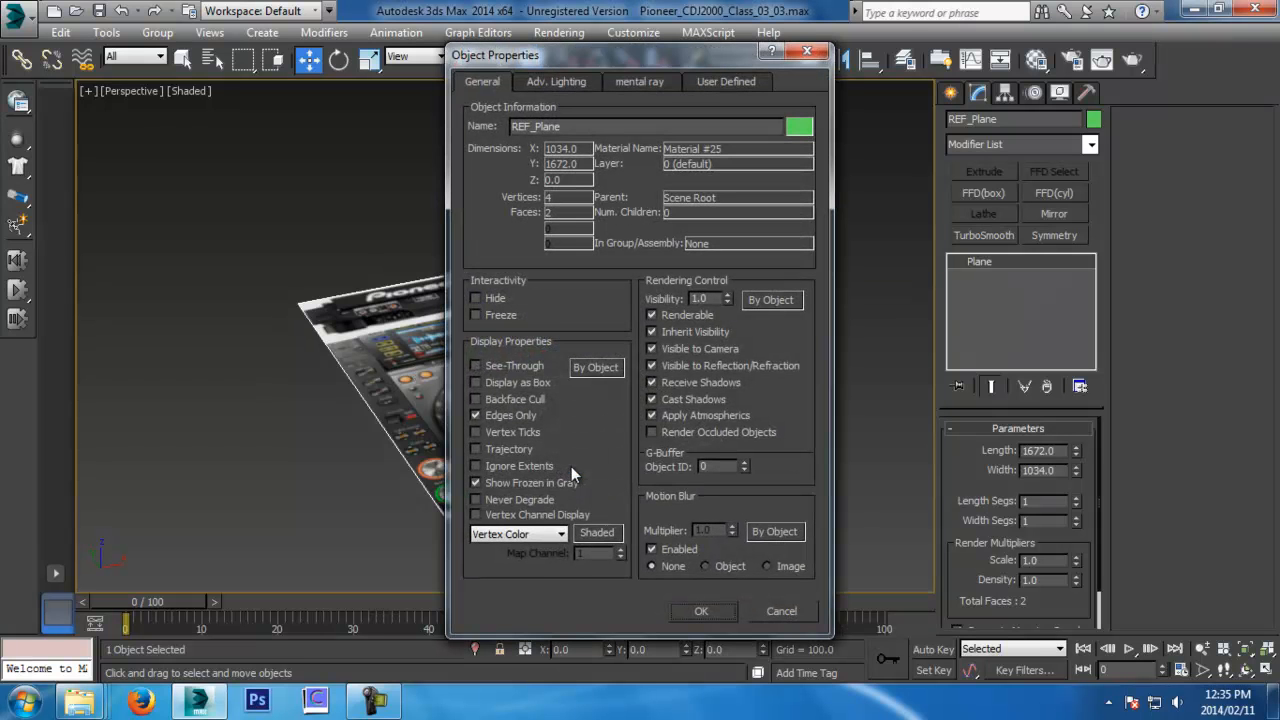
pyautogui.click(478, 483)
pyautogui.click(701, 611)
# Try freezing the reference plane with gray display disabled, and select it again once it is unfrozen
pyautogui.rightClick(642, 494)
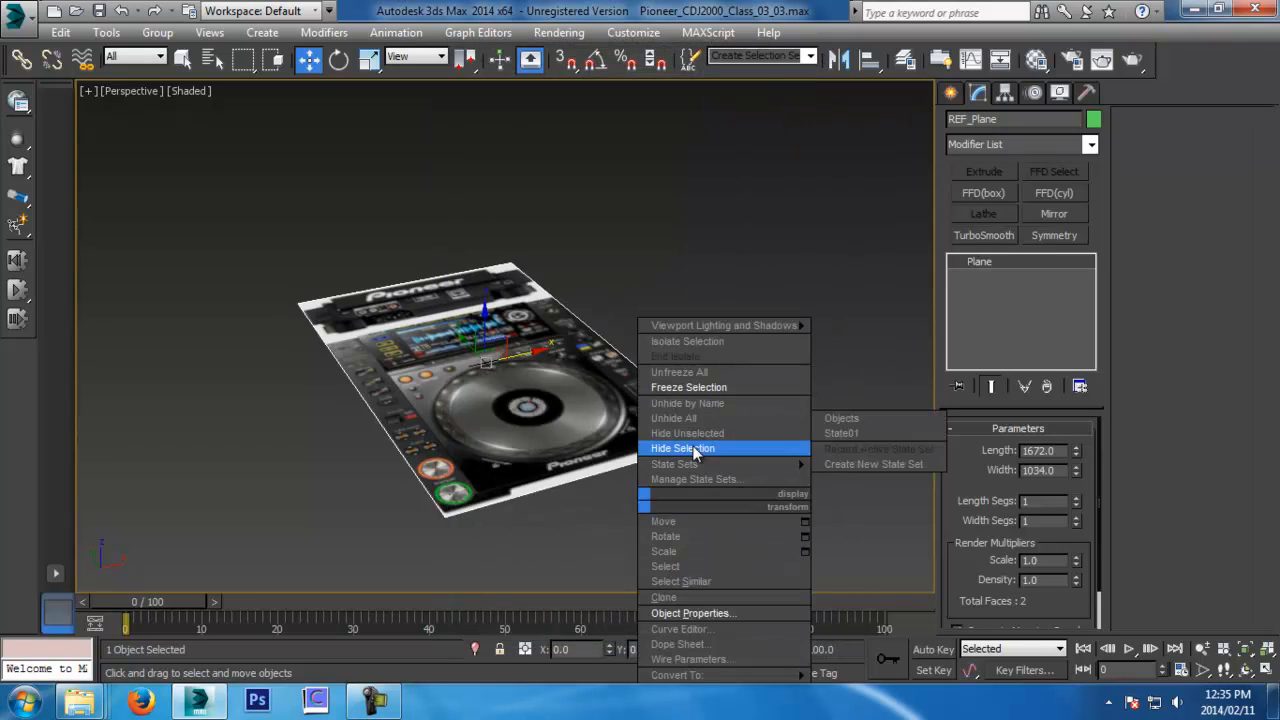
pyautogui.click(682, 389)
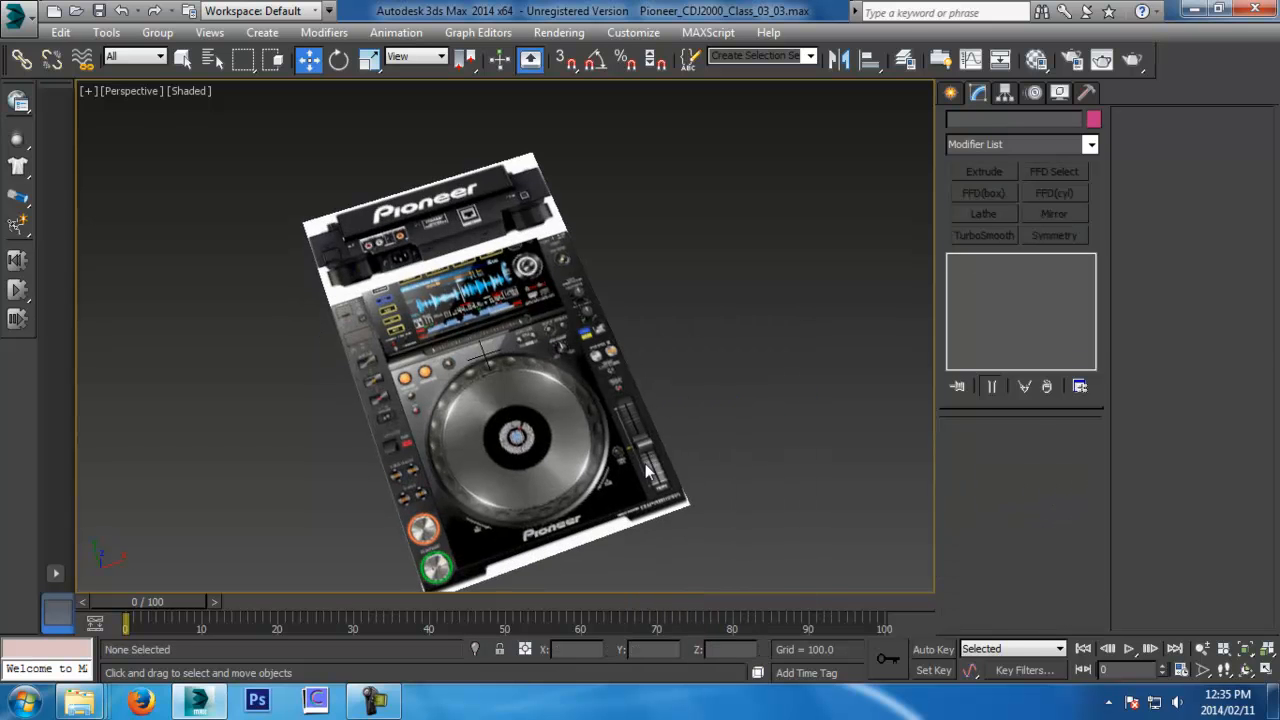
pyautogui.click(370, 203)
# Save the scene as Pioneer_CDJ2000_Class_03_04.max and show the selected plane in the Top view with the grid hidden
pyautogui.press('t')
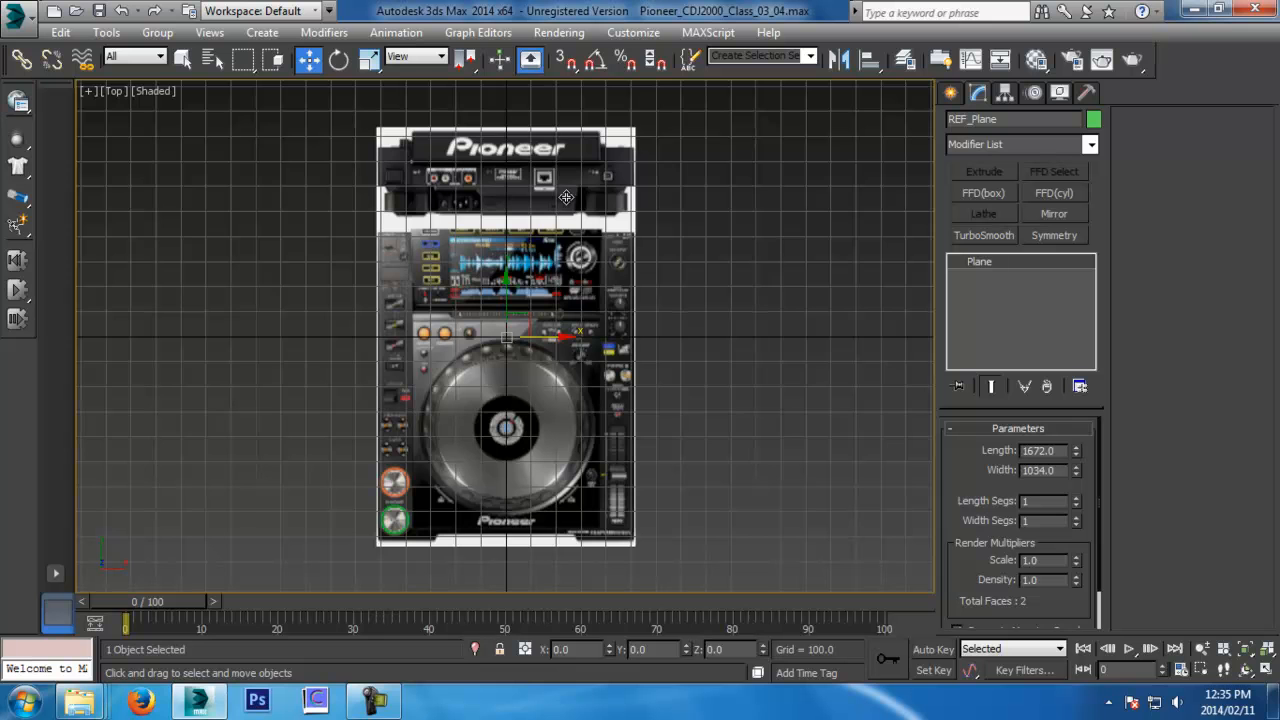
pyautogui.moveTo(575, 216); pyautogui.dragTo(599, 286, button='middle')
pyautogui.scroll(4, 600, 286)
pyautogui.moveTo(425, 301); pyautogui.dragTo(567, 294, button='middle')
pyautogui.scroll(-2, 567, 294)
pyautogui.press('g')
pyautogui.moveTo(635, 369); pyautogui.dragTo(650, 299, button='middle')
pyautogui.click(801, 325)
pyautogui.click(691, 312)
pyautogui.scroll(-4, 650, 299)
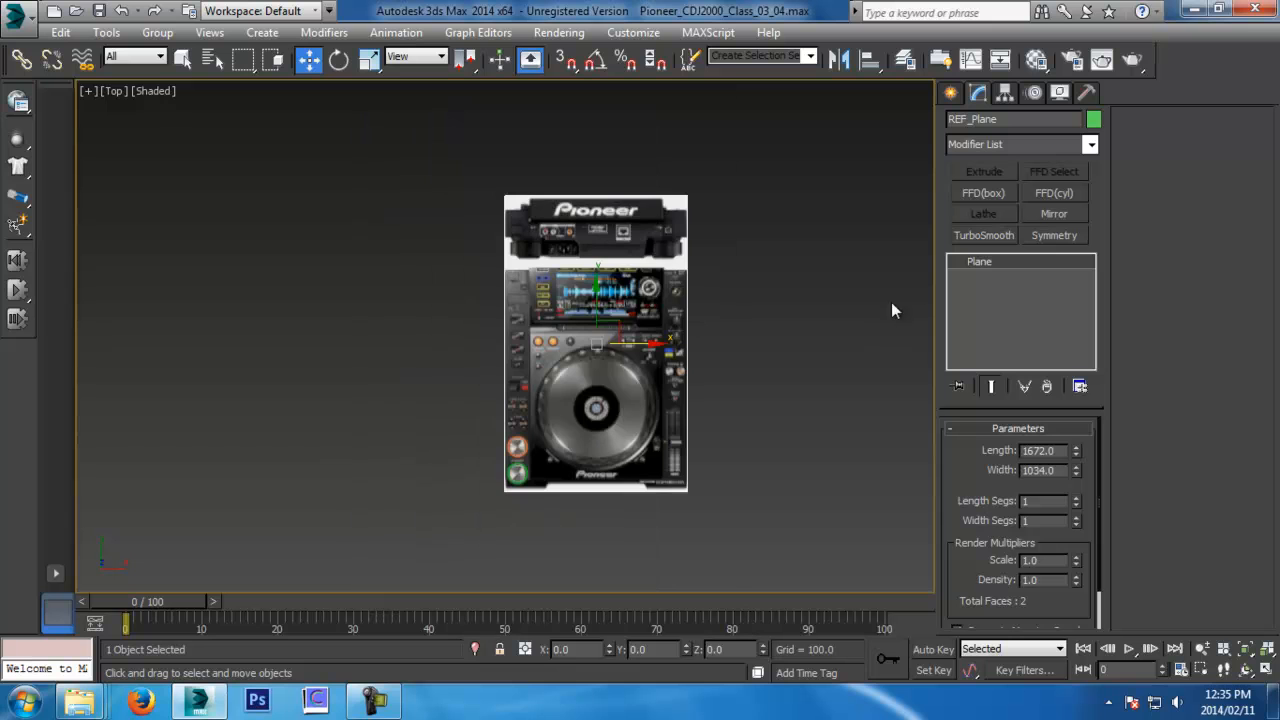
# Convert REF_Plane to an Editable Poly
pyautogui.rightClick(612, 298)
pyautogui.moveTo(740, 460)
pyautogui.click(886, 462)
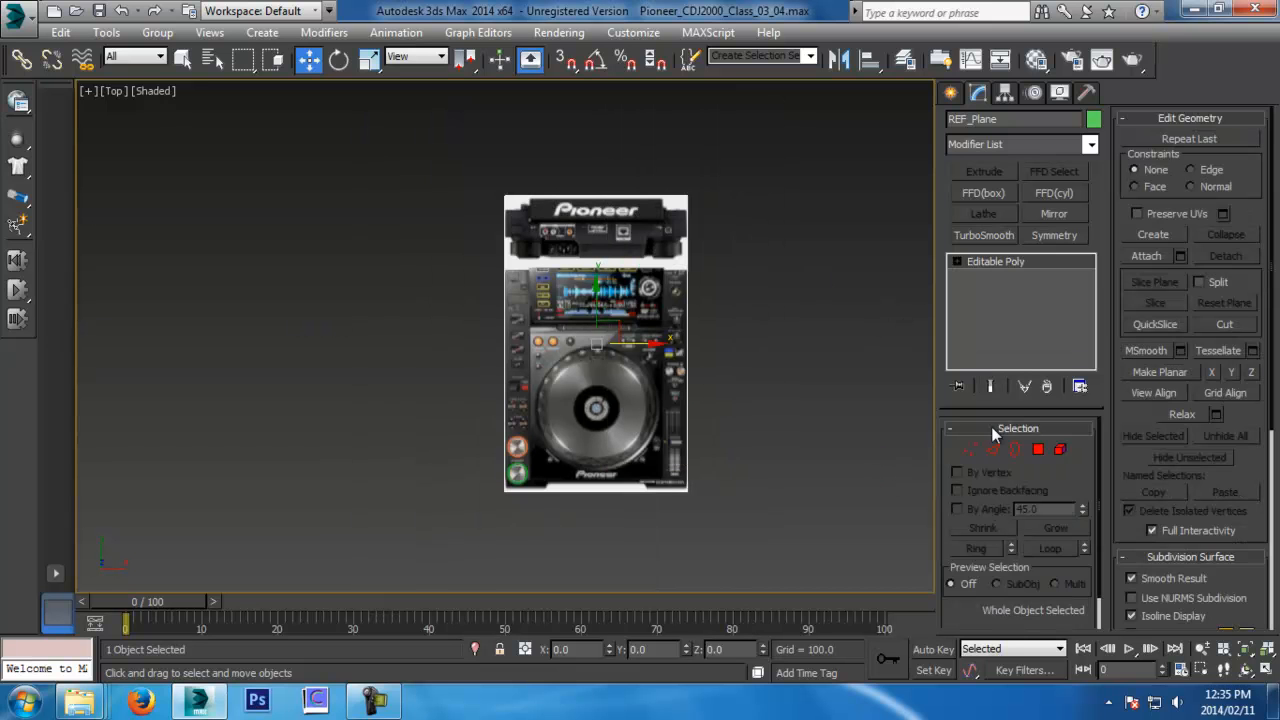
# Select the plane's two long side edges and connect them with one horizontal edge across the middle
pyautogui.click(993, 451)
pyautogui.moveTo(808, 314); pyautogui.dragTo(114, 346)
pyautogui.moveTo(451, 310); pyautogui.dragTo(431, 316, button='middle')
pyautogui.click(743, 347)
pyautogui.moveTo(424, 358); pyautogui.dragTo(1034, 380)
pyautogui.moveTo(854, 351); pyautogui.dragTo(52, 383)
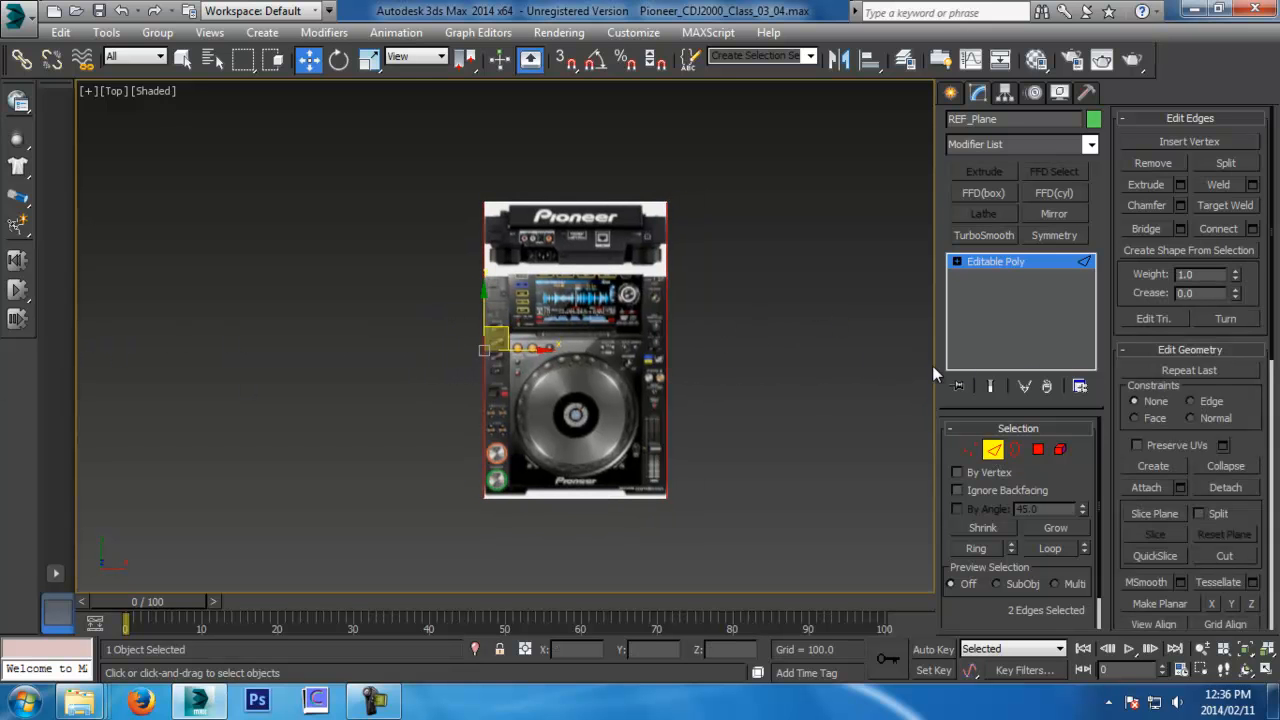
pyautogui.click(1218, 228)
# Try moving the connecting edge up without preserving UVs, and undo the moves
pyautogui.moveTo(720, 292); pyautogui.dragTo(685, 290, button='middle')
pyautogui.moveTo(546, 317); pyautogui.dragTo(531, 185)
pyautogui.hotkey('ctrl', 'z')
pyautogui.moveTo(544, 321); pyautogui.dragTo(544, 253)
pyautogui.hotkey('ctrl', 'z')
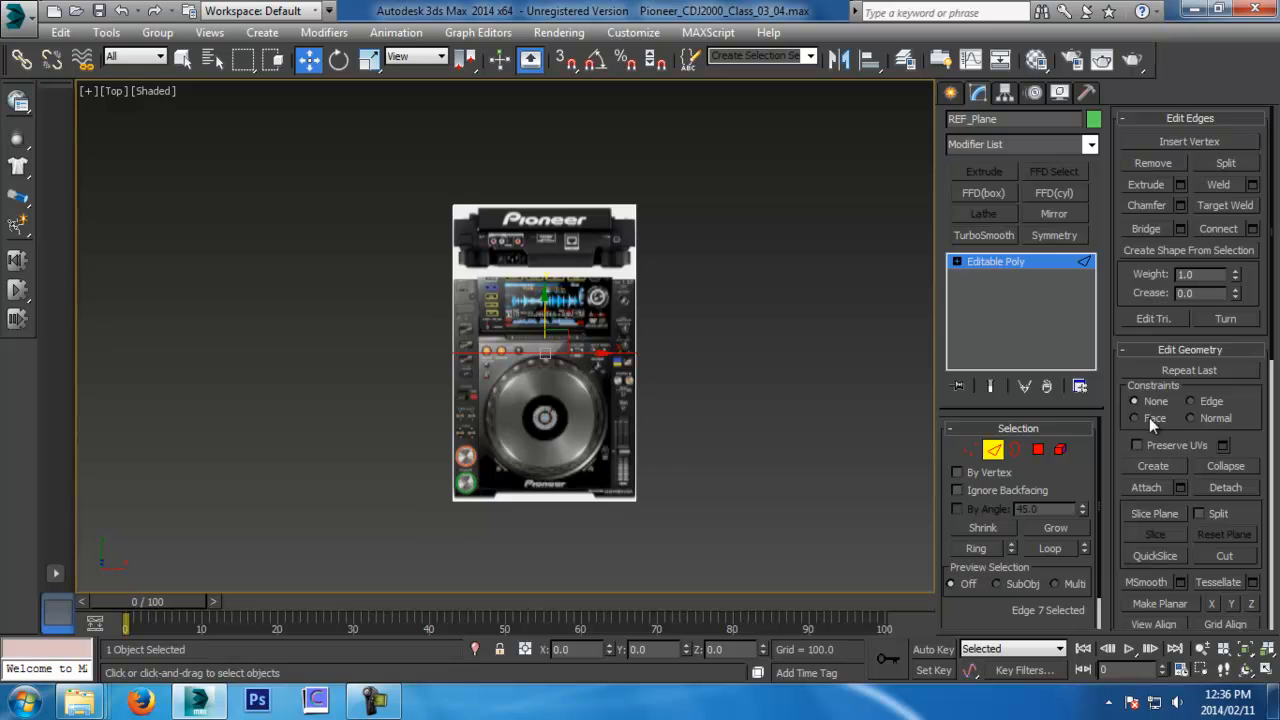
# Enable Preserve UVs and move the connecting edge up into the white gap between the back and top images, at about Y 451
pyautogui.click(1168, 446)
pyautogui.moveTo(544, 308); pyautogui.dragTo(540, 255)
pyautogui.scroll(4, 540, 262)
pyautogui.moveTo(564, 386); pyautogui.dragTo(569, 290)
pyautogui.scroll(-3, 569, 290)
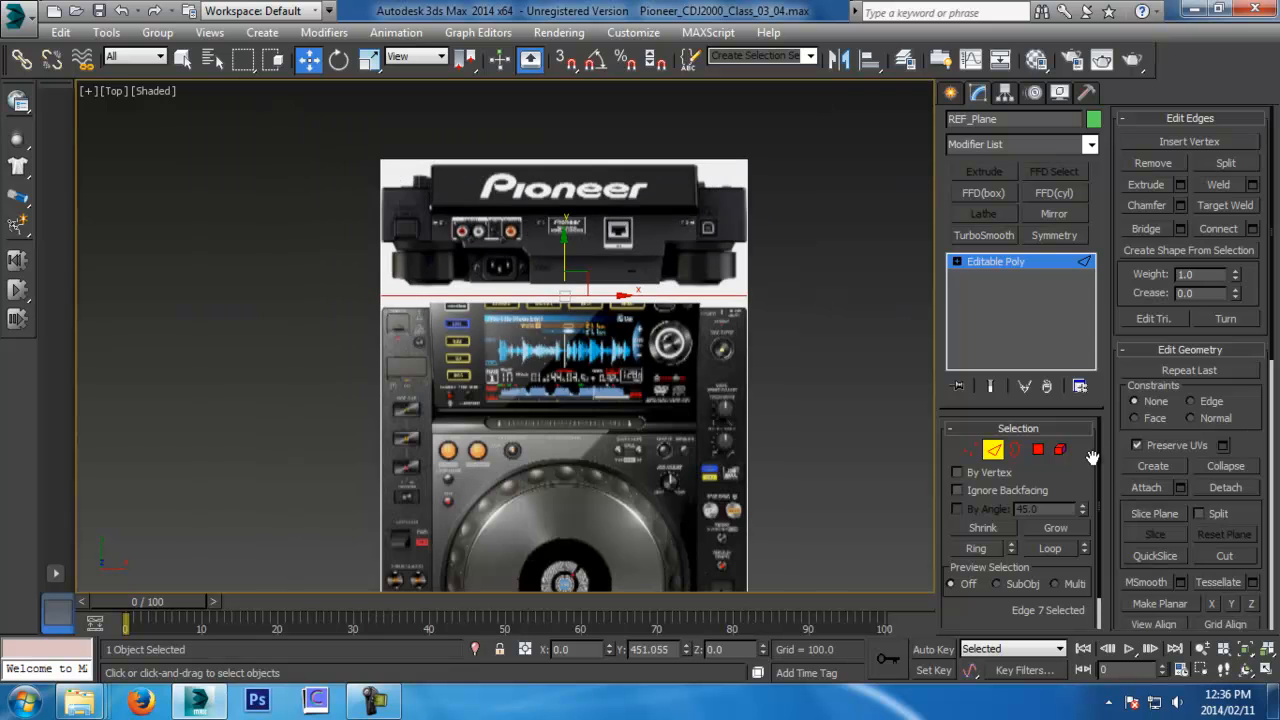
# Rename the plane REF_Plane_TOP and clone it as a copy named REF_Plane_BACK
pyautogui.click(993, 449)
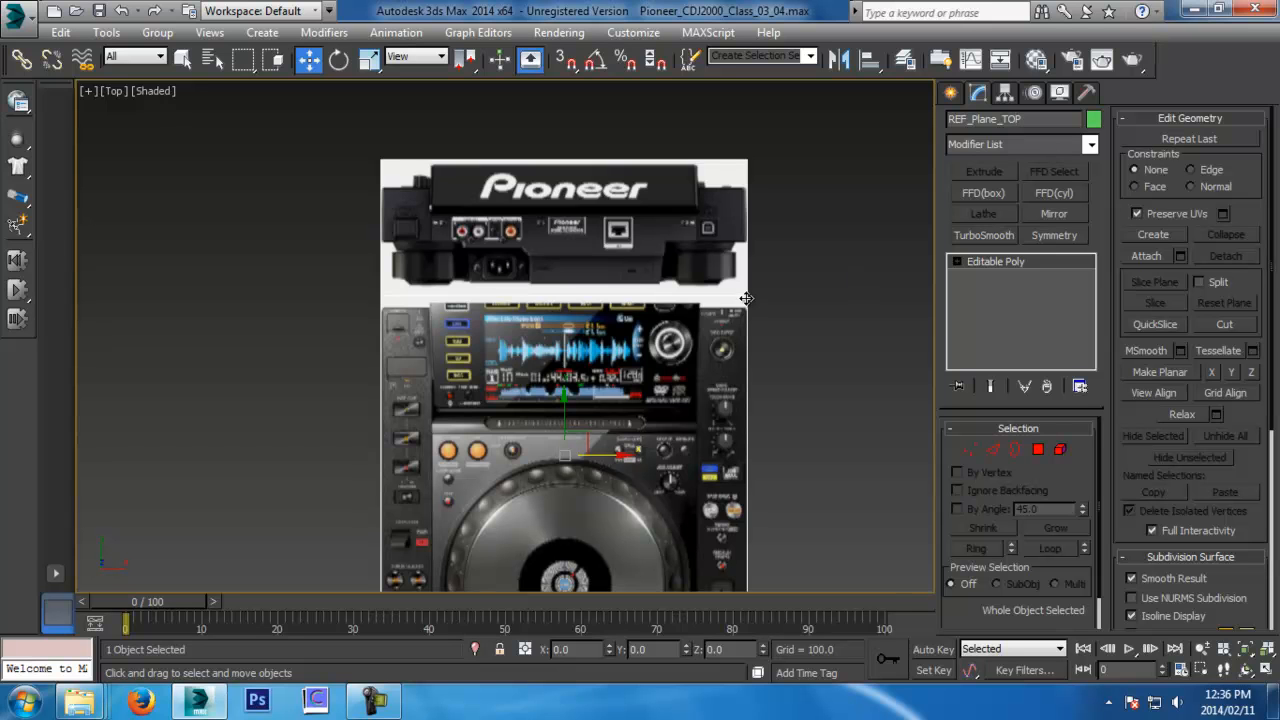
pyautogui.hotkey('ctrl', 'v')
pyautogui.click(588, 301)
pyautogui.click(663, 386)
pyautogui.press('BackSpace')
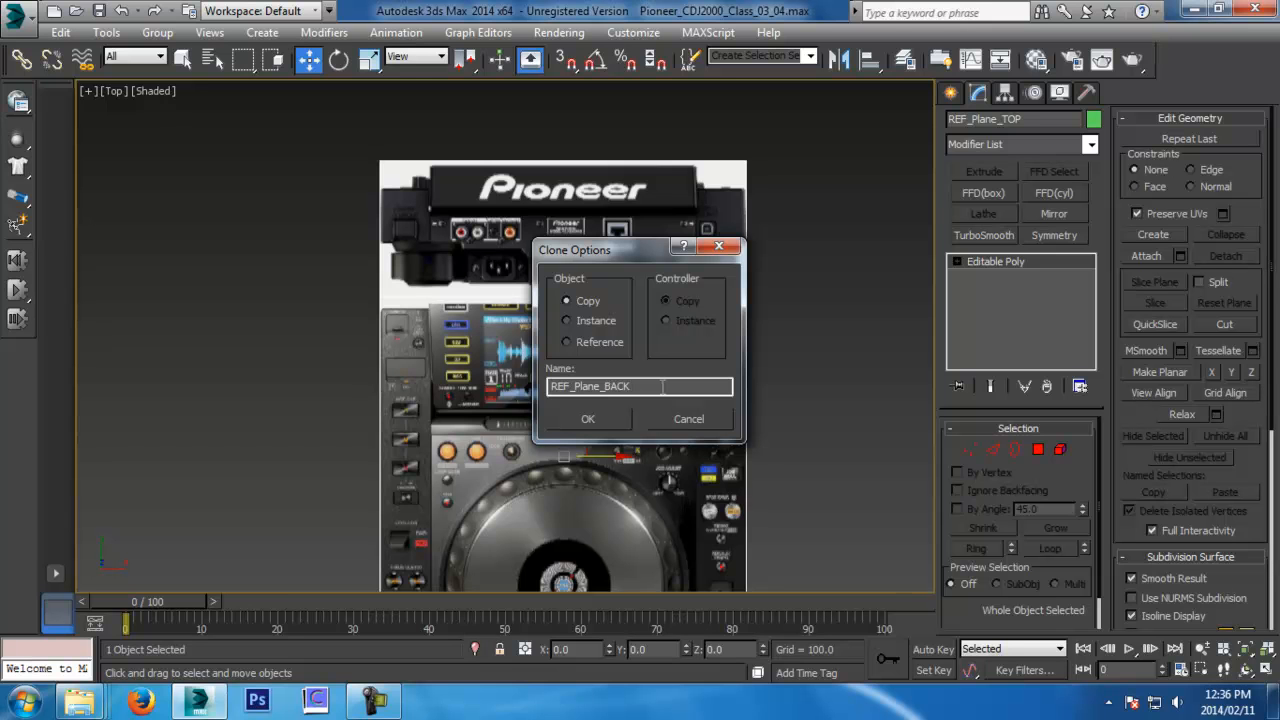
pyautogui.press('Return')
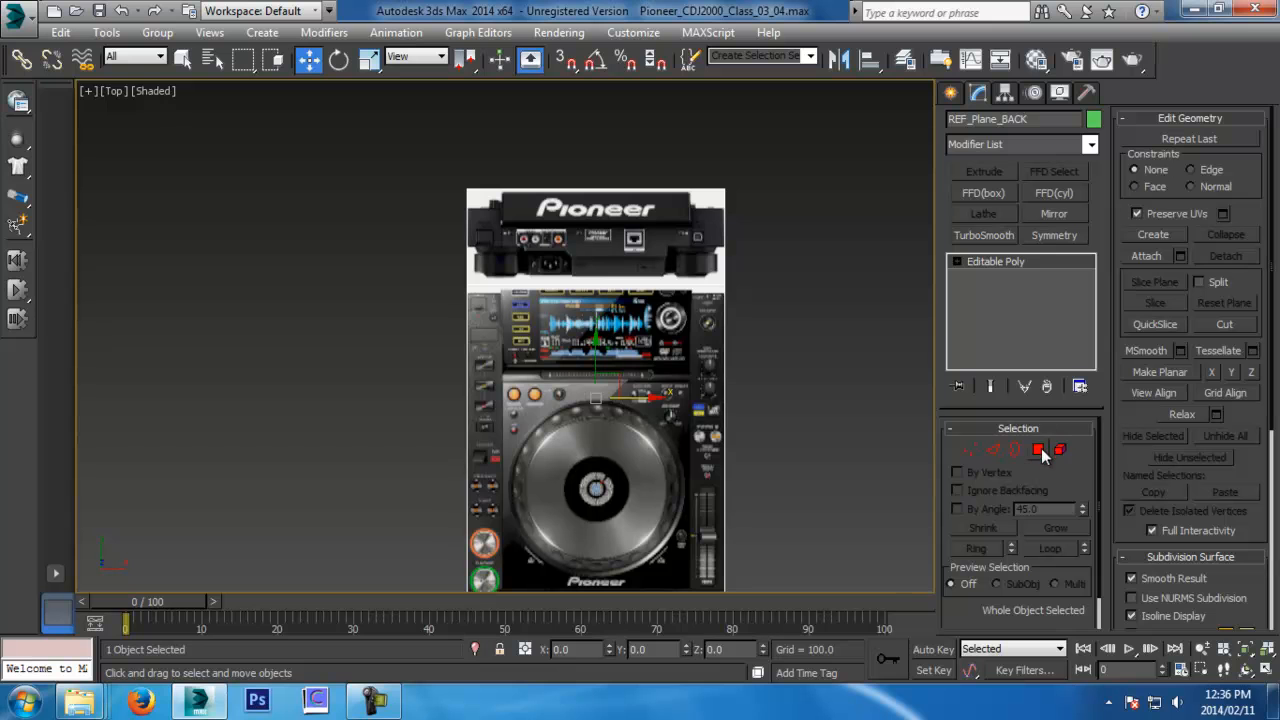
# Delete the large polygon showing the turntable's top view from REF_Plane_BACK
pyautogui.click(1040, 452)
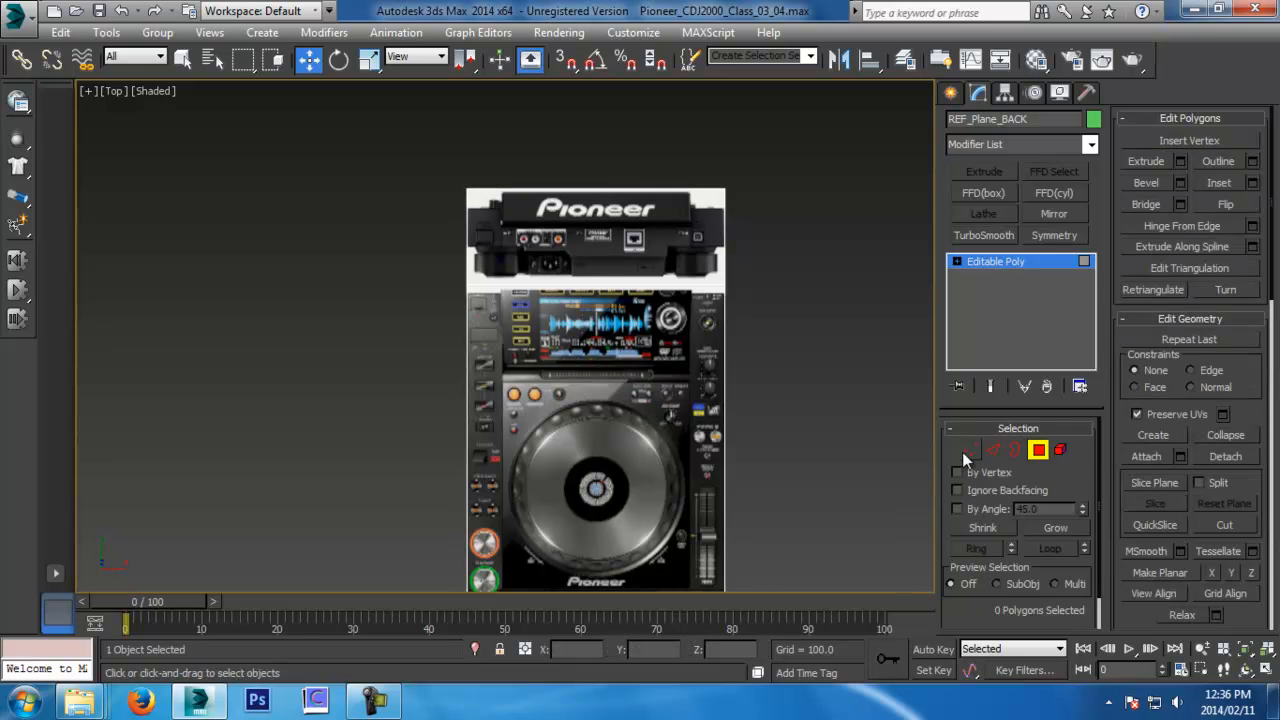
pyautogui.click(643, 454)
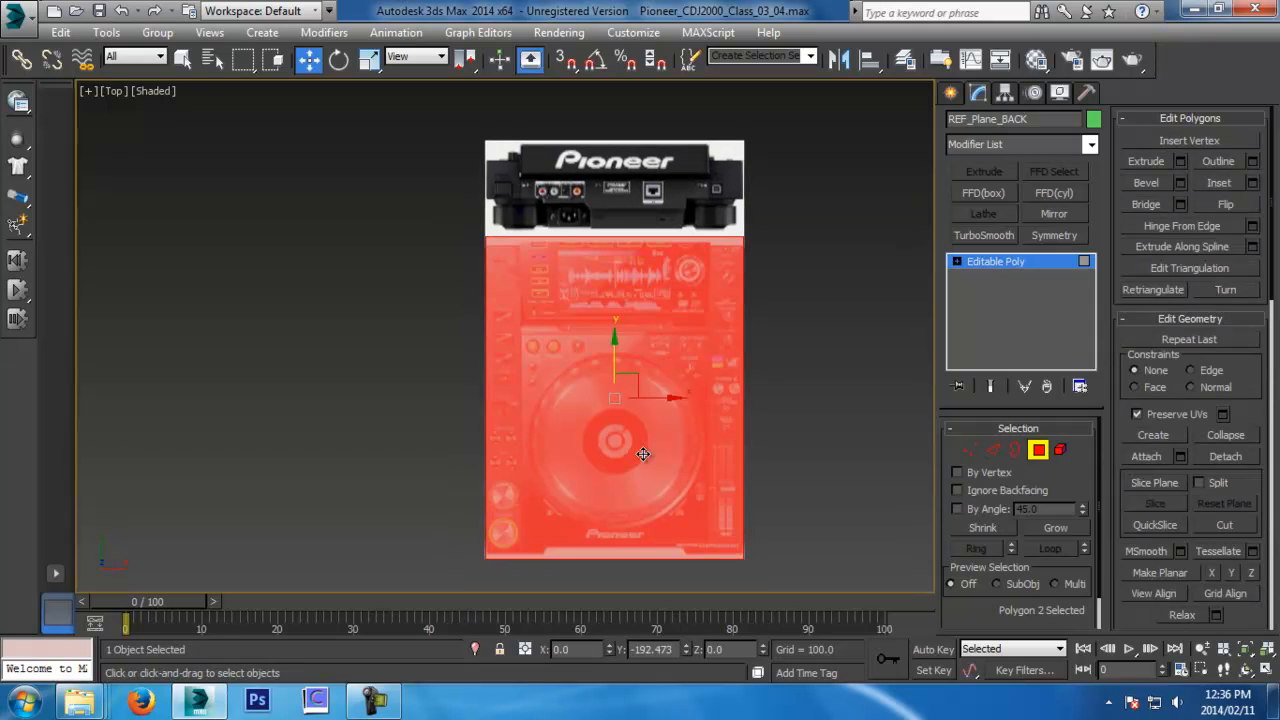
pyautogui.press('Delete')
pyautogui.click(1040, 450)
# Delete the polygon showing the turntable's back view from REF_Plane_TOP
pyautogui.click(731, 426)
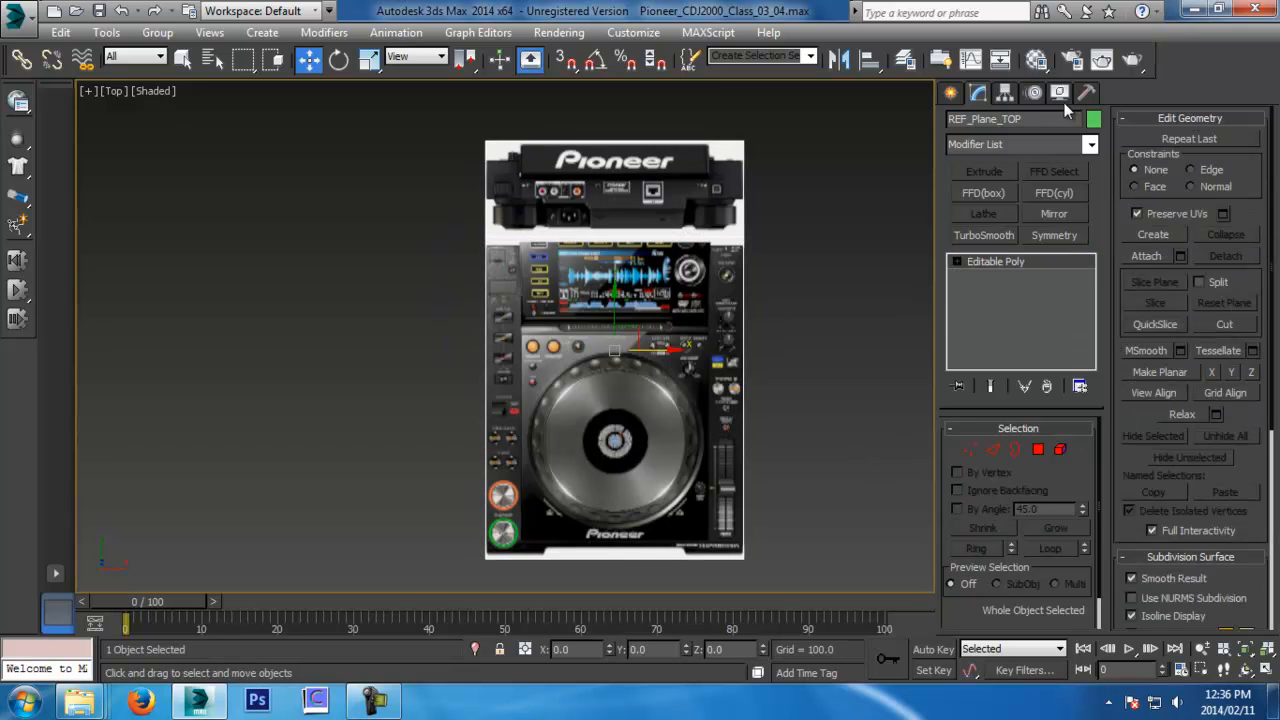
pyautogui.click(1039, 450)
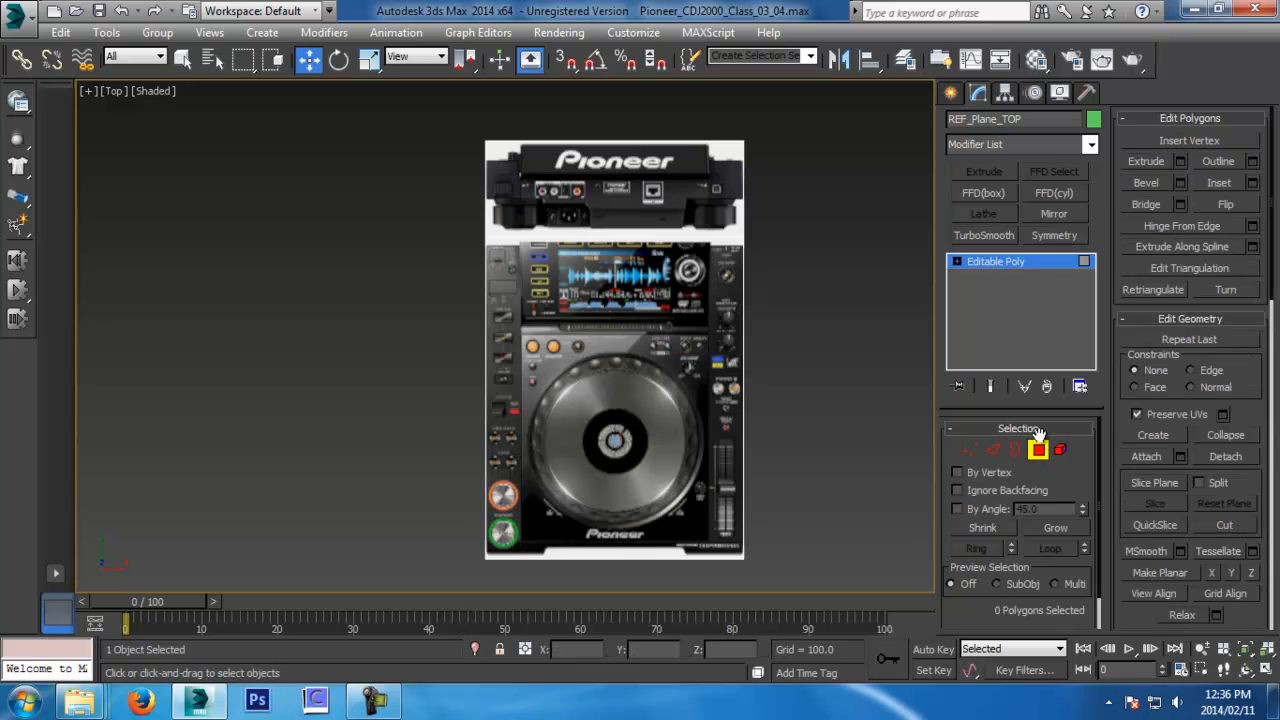
pyautogui.moveTo(723, 327); pyautogui.dragTo(724, 365, button='middle')
pyautogui.click(696, 262)
pyautogui.press('Delete')
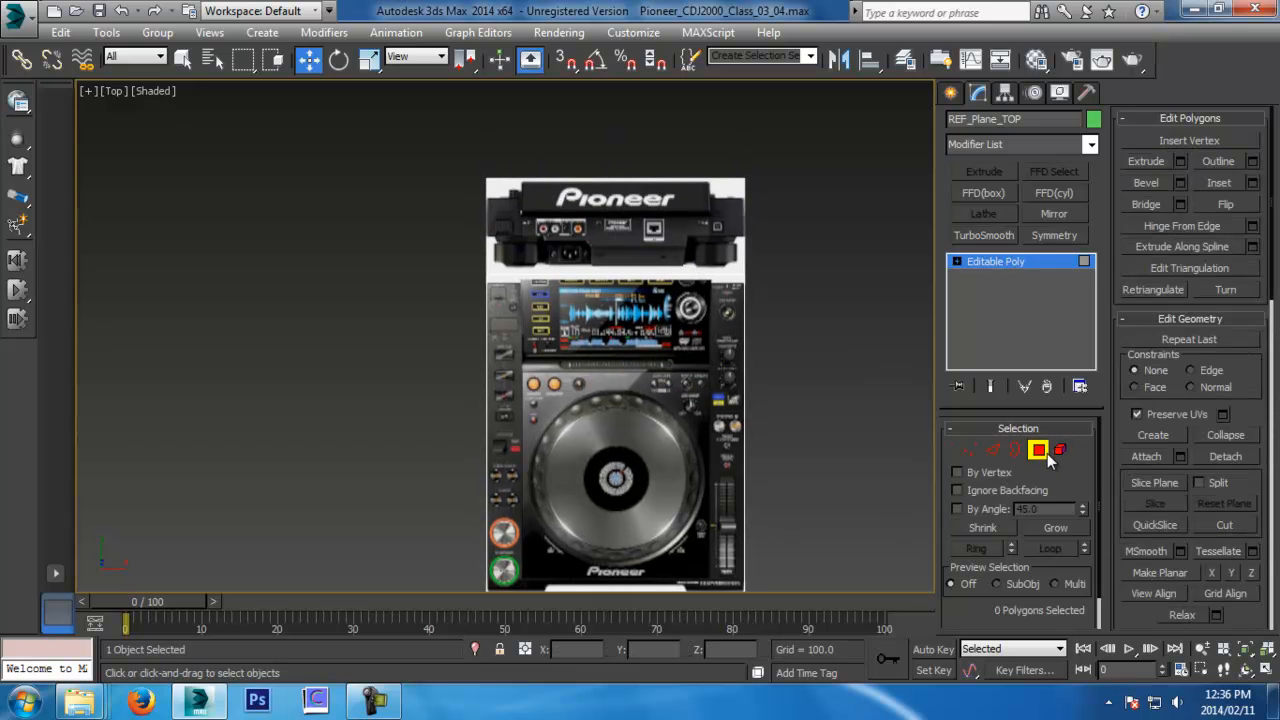
pyautogui.click(1040, 450)
# Check the separated planes in wireframe, select both and save the scene as Pioneer_CDJ2000_Class_03_05.max
pyautogui.click(722, 243)
pyautogui.press('F3')
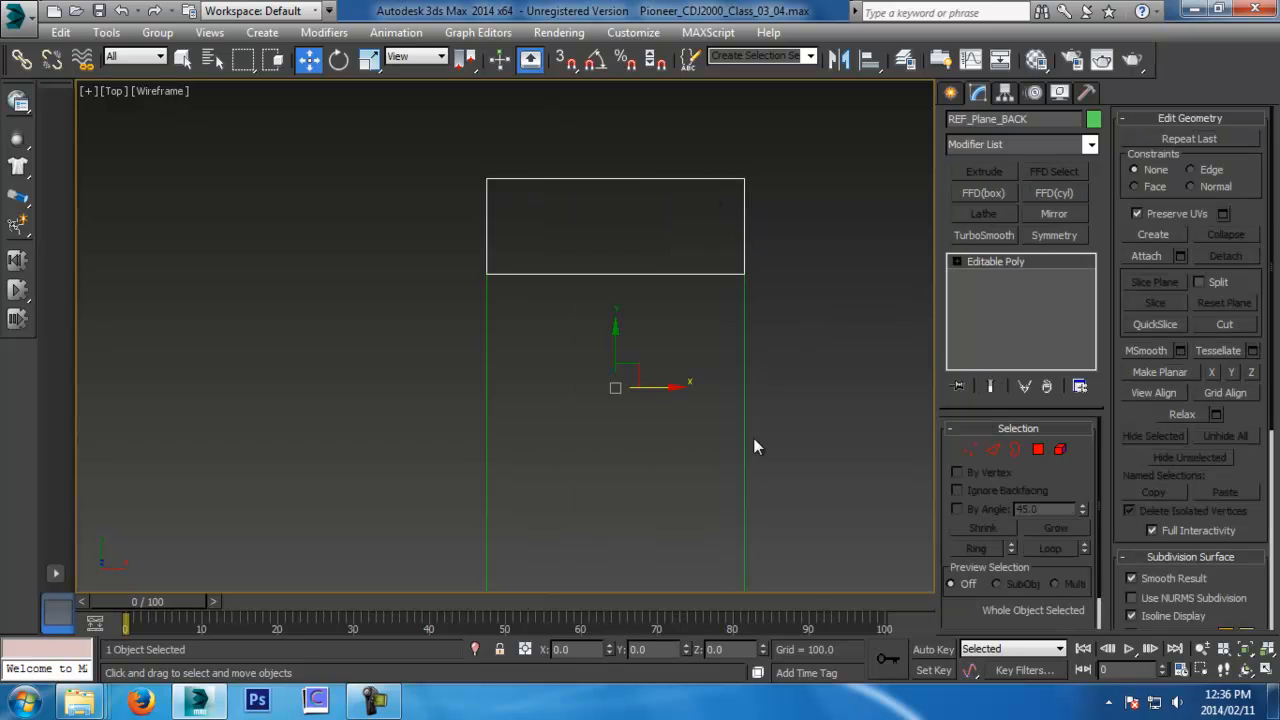
pyautogui.click(640, 366)
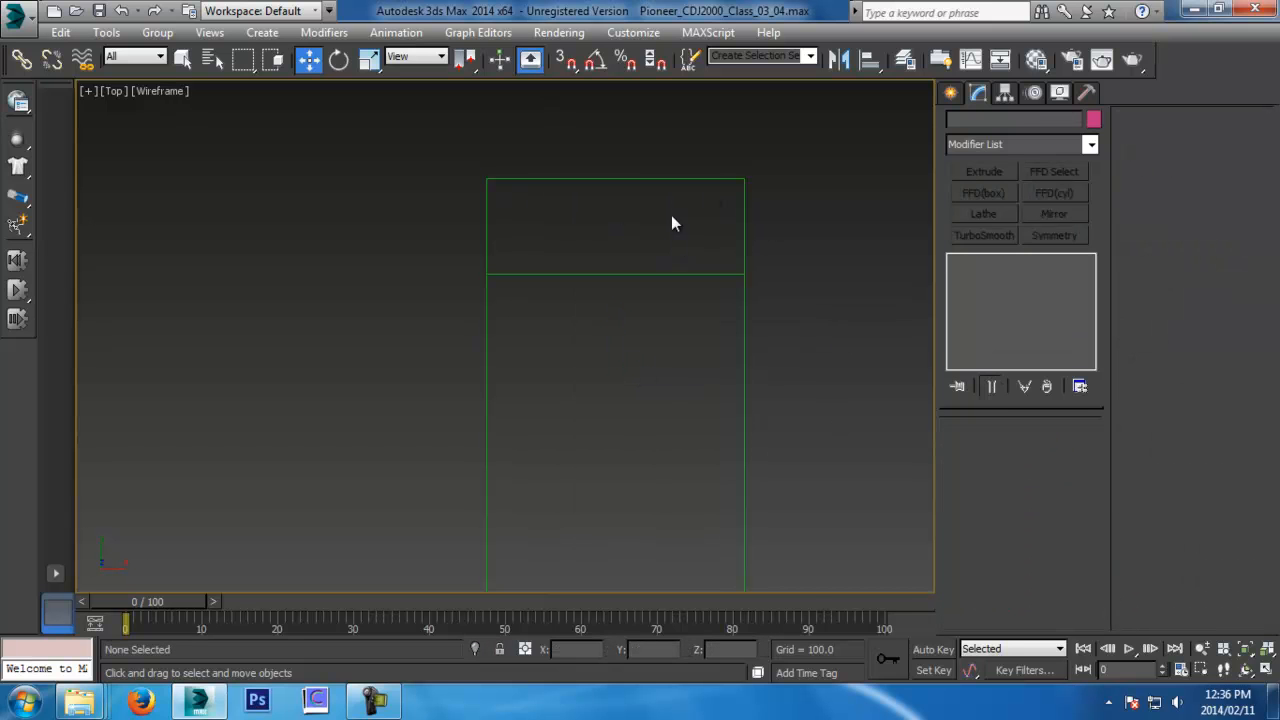
pyautogui.click(742, 215)
pyautogui.moveTo(635, 369)
pyautogui.mouseDown()
pyautogui.moveTo(703, 266)
pyautogui.moveTo(592, 381)
pyautogui.moveTo(641, 360)
pyautogui.mouseUp()
pyautogui.rightClick(592, 381)
pyautogui.hotkey('ctrl', 's')
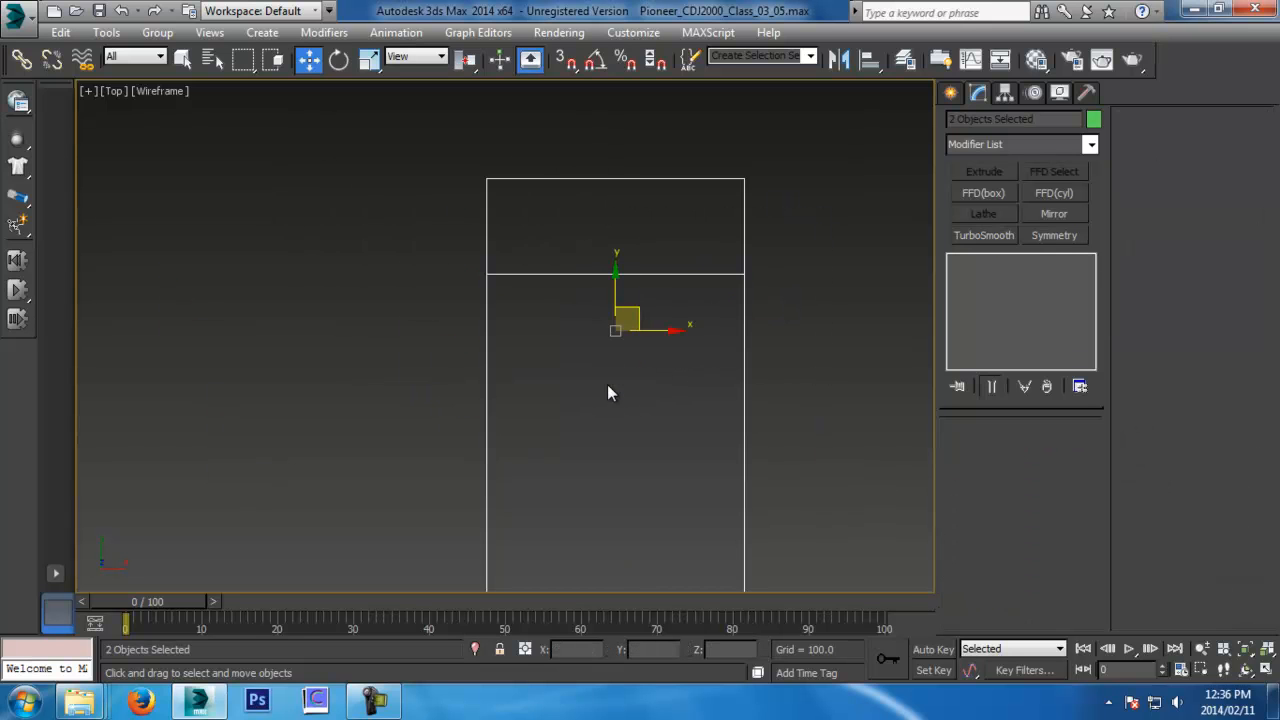
# Center the pivots of both selected planes to their objects
pyautogui.click(1005, 93)
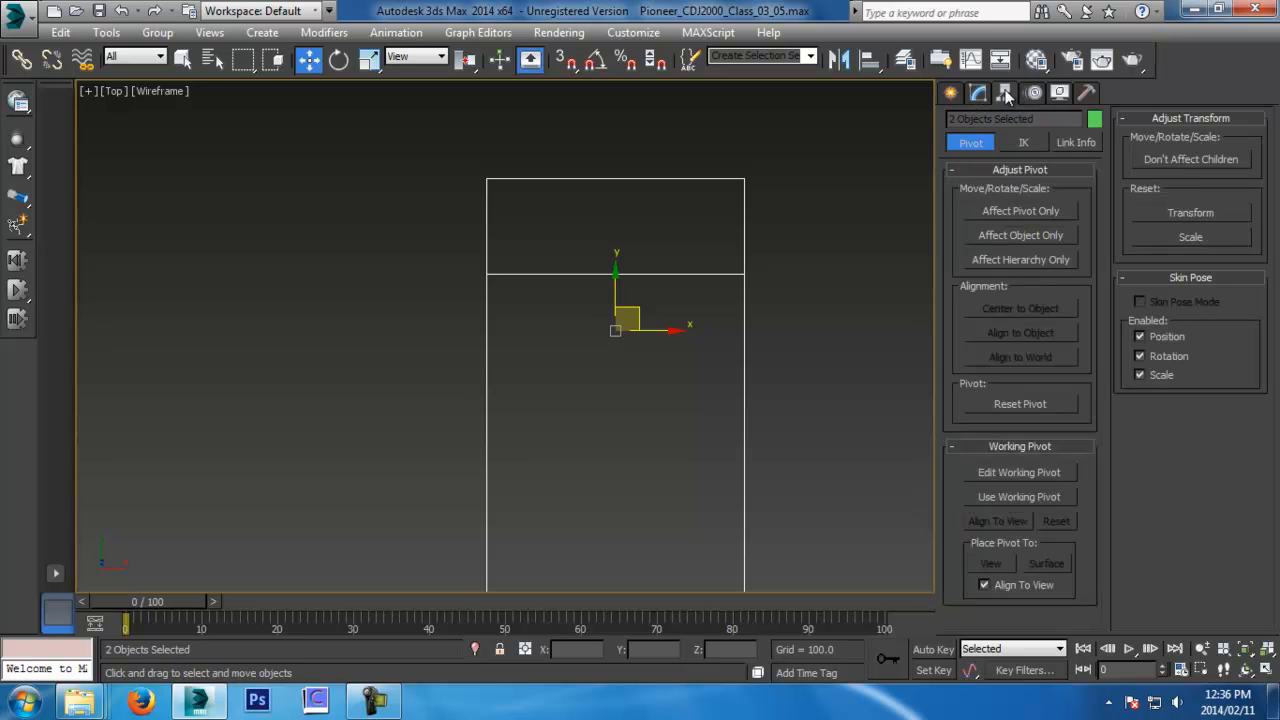
pyautogui.click(1046, 214)
pyautogui.click(1037, 306)
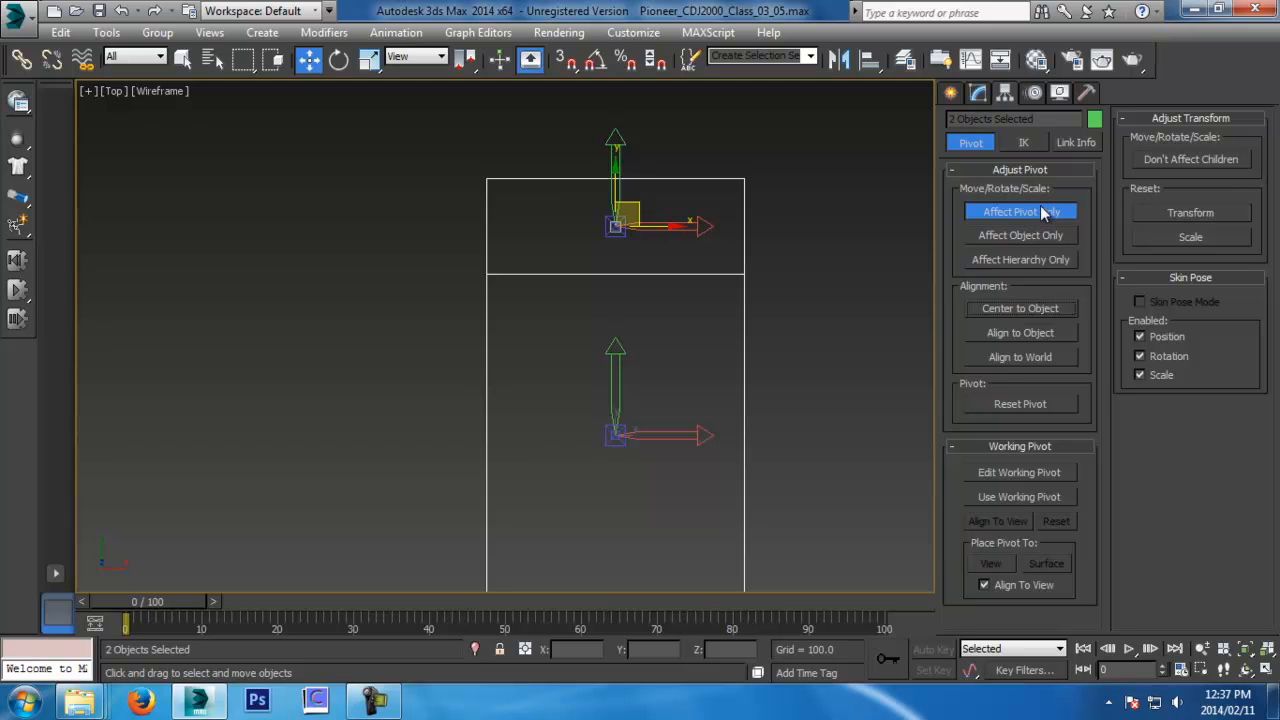
pyautogui.click(1042, 211)
# Select REF_Plane_BACK, show it shaded in an angled Perspective view and activate the Rotate tool
pyautogui.click(726, 263)
pyautogui.click(743, 254)
pyautogui.press('p')
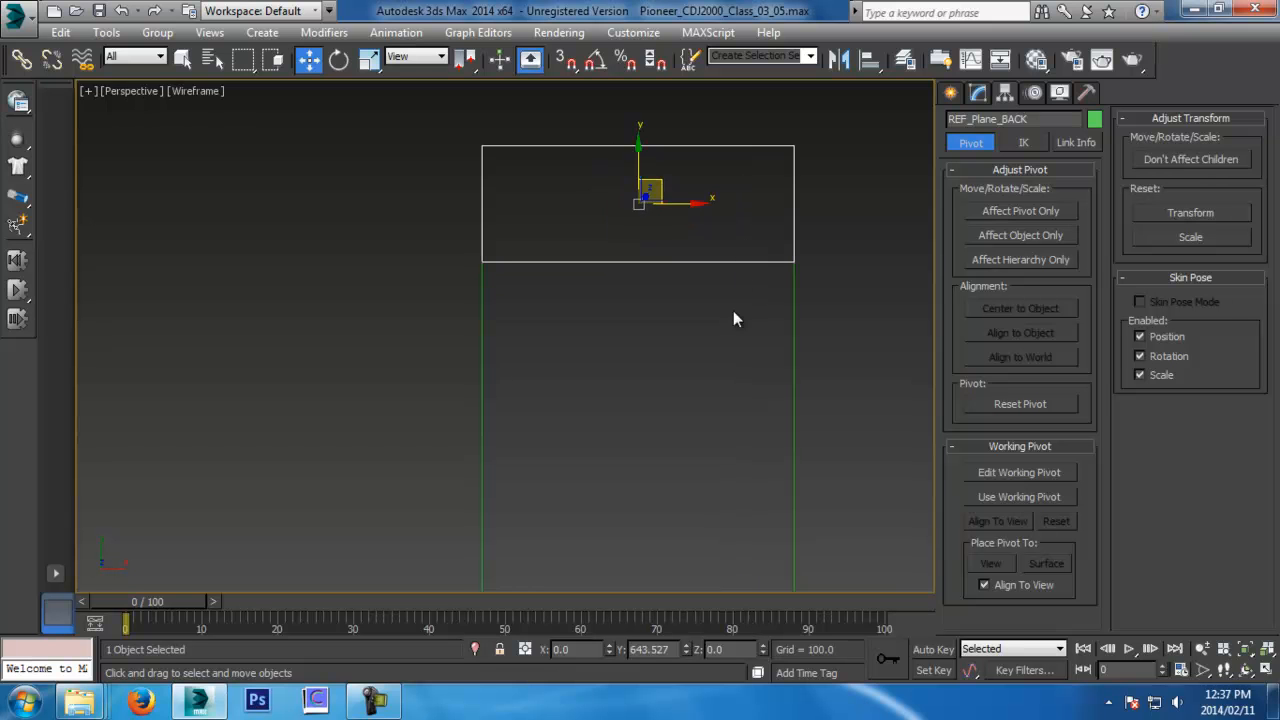
pyautogui.press('F3')
pyautogui.moveTo(735, 328)
pyautogui.keyDown('alt'); pyautogui.mouseDown(button='middle')
pyautogui.moveTo(720, 220)
pyautogui.moveTo(706, 257)
pyautogui.mouseUp(button='middle'); pyautogui.keyUp('alt')
pyautogui.press('e')
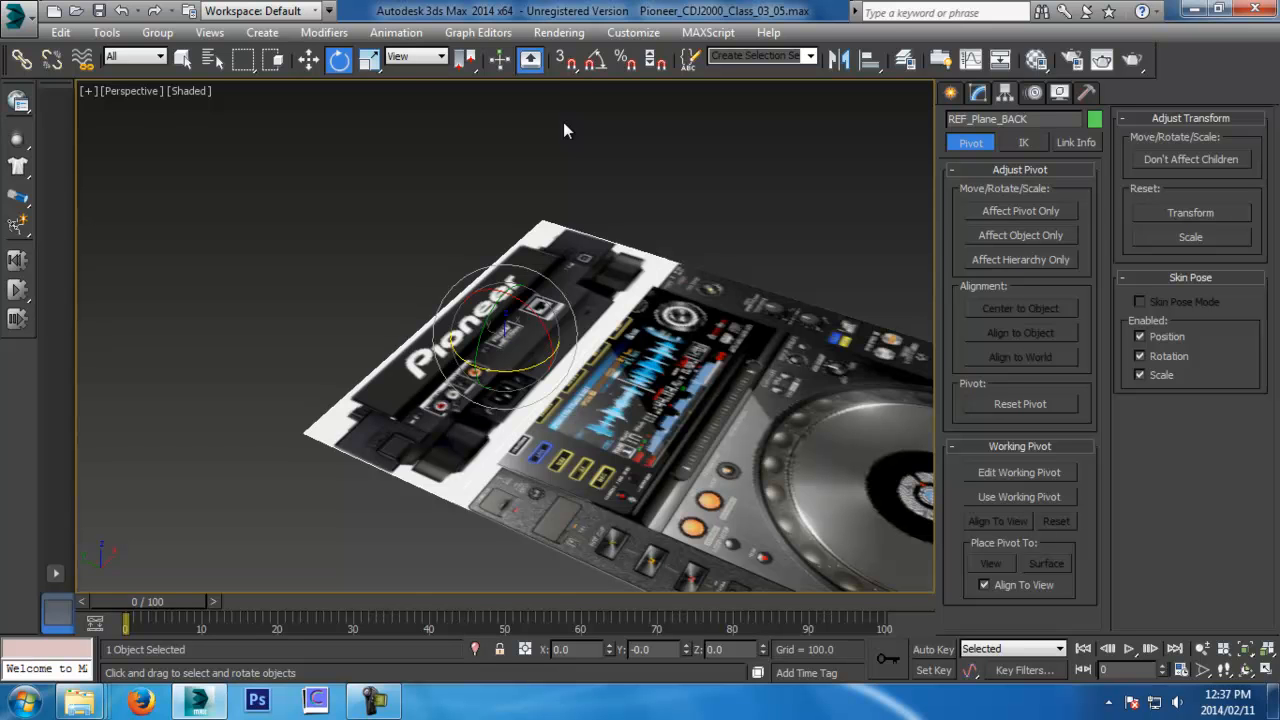
# Turn on 3D snapping and examine the Vertex option in the Grid and Snap Settings
pyautogui.click(566, 60)
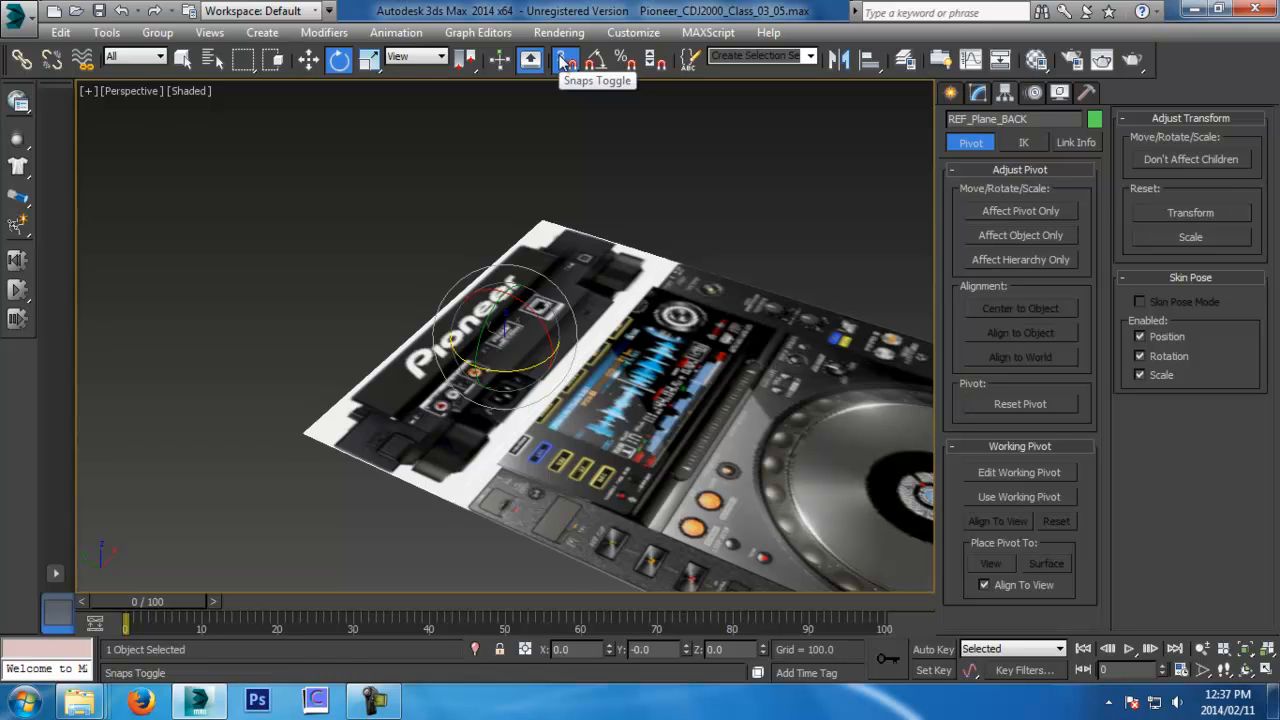
pyautogui.rightClick(566, 60)
pyautogui.click(760, 213)
pyautogui.rightClick(566, 60)
pyautogui.click(760, 222)
pyautogui.rightClick(566, 60)
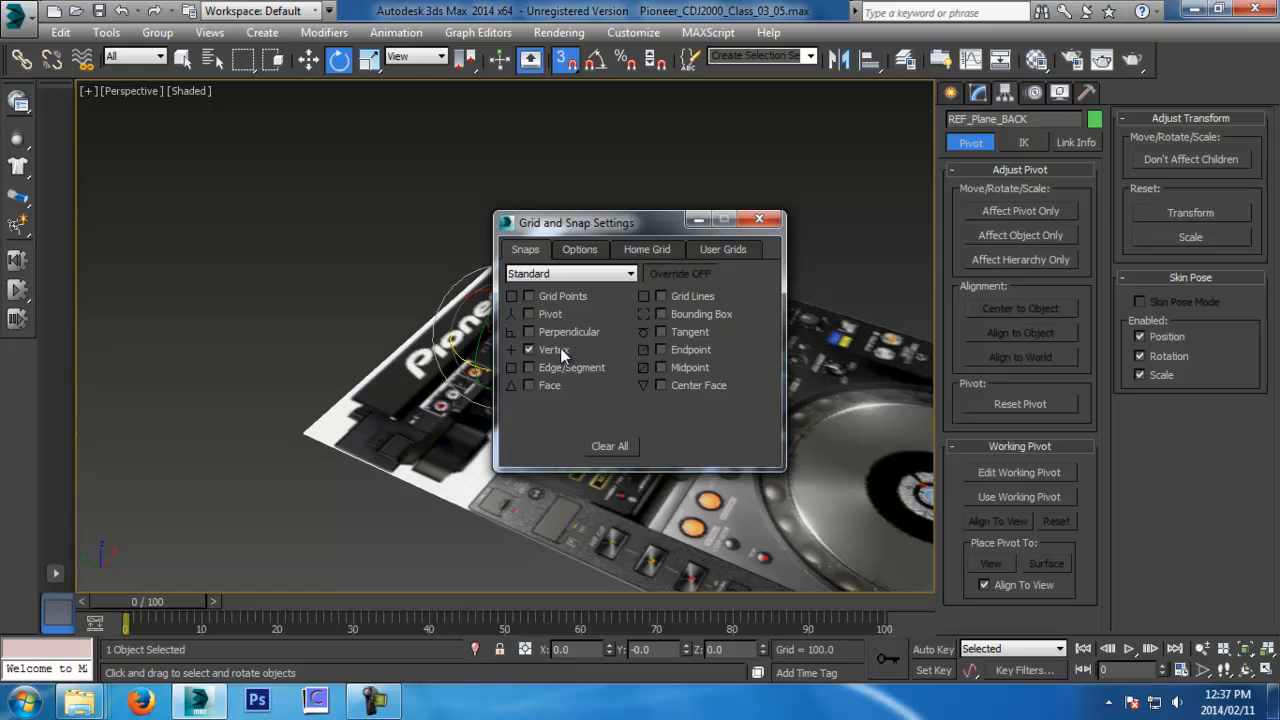
pyautogui.click(759, 219)
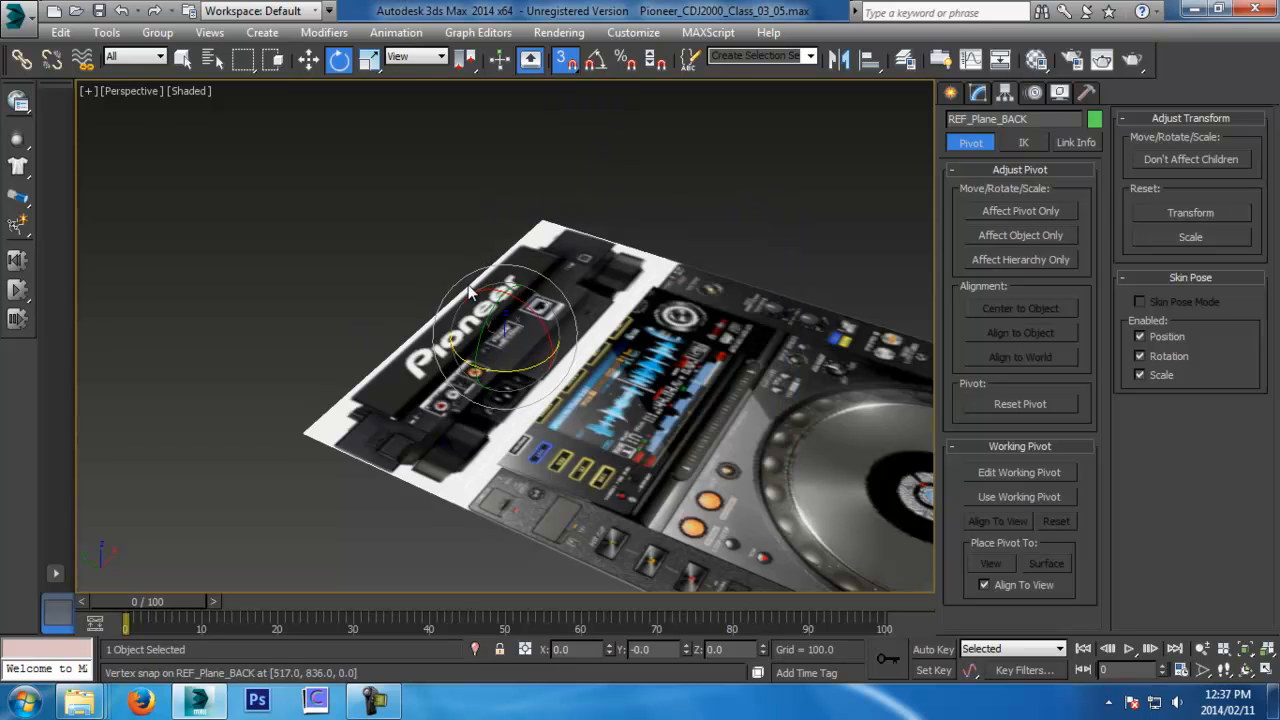
# Turn on angle snapping, turn off 3D snapping and review the snap angle in the snap options
pyautogui.click(605, 68)
pyautogui.click(558, 61)
pyautogui.moveTo(607, 407); pyautogui.dragTo(620, 420, button='middle')
pyautogui.rightClick(608, 59)
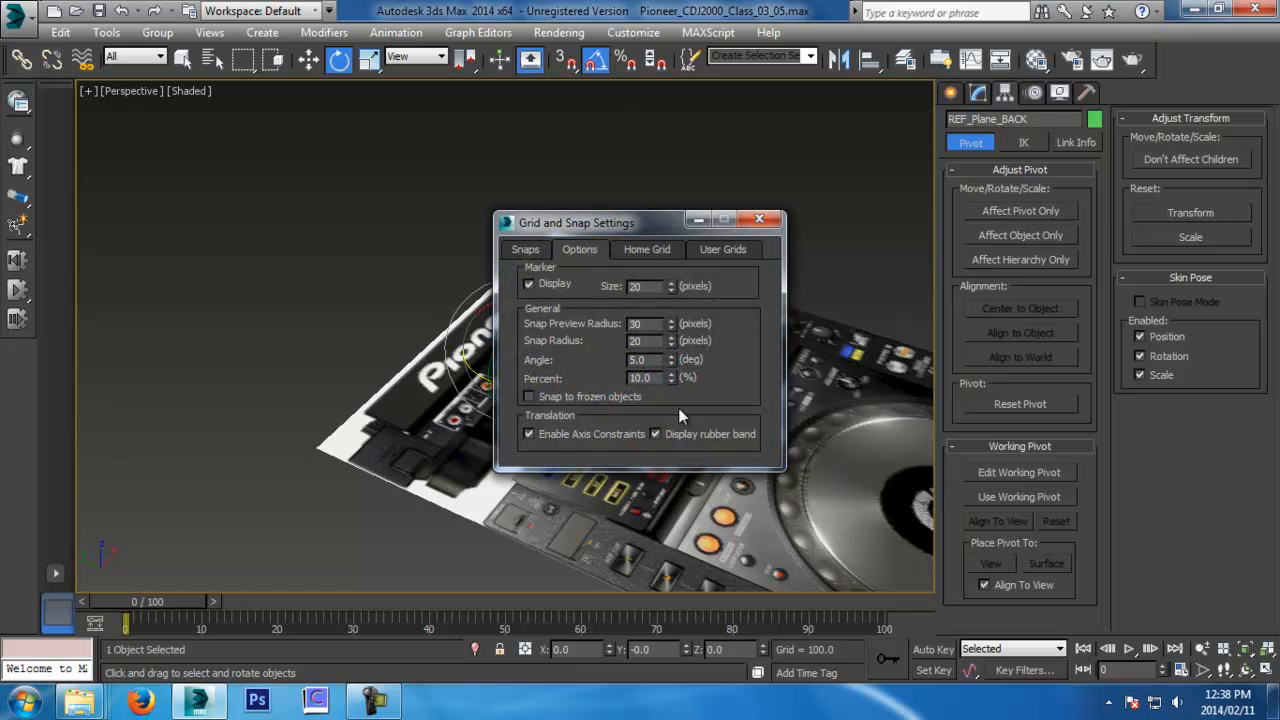
pyautogui.click(759, 219)
# Rotate REF_Plane_BACK 90 degrees about the X axis so it stands upright
pyautogui.moveTo(515, 338); pyautogui.dragTo(590, 378)
pyautogui.hotkey('ctrl', 'z')
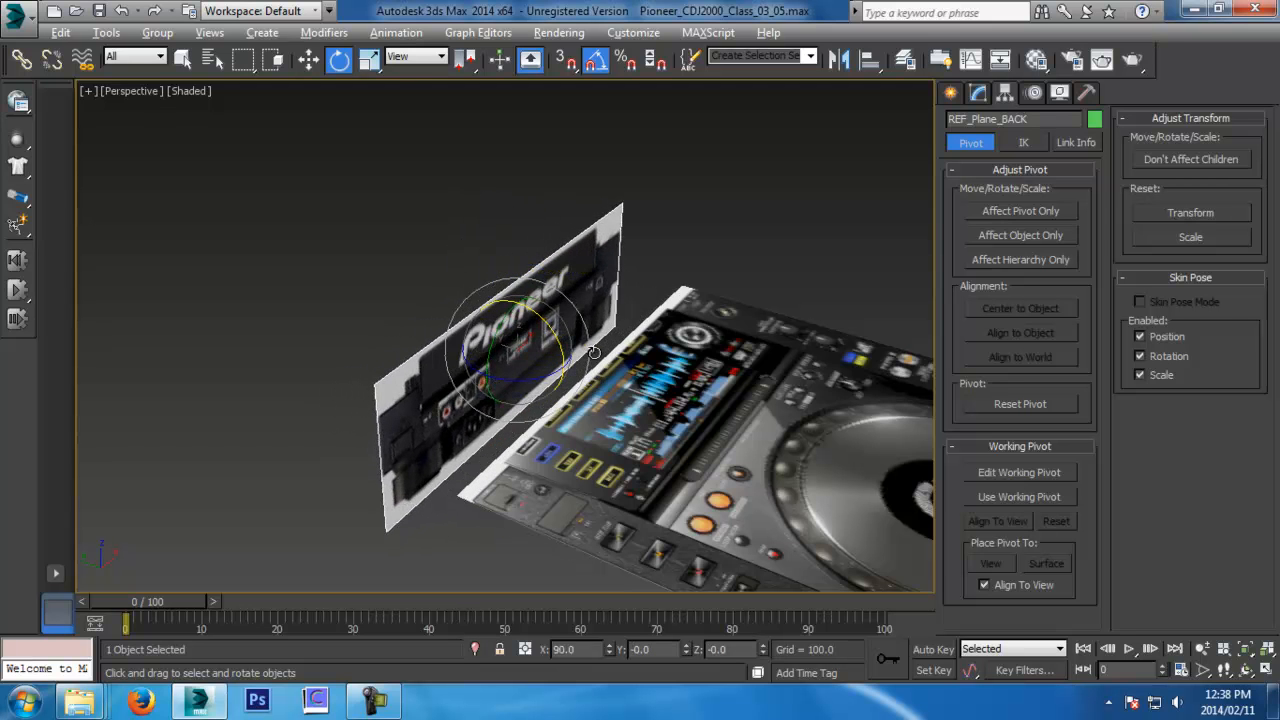
pyautogui.keyDown('alt'); pyautogui.moveTo(590, 378); pyautogui.dragTo(614, 326, button='middle'); pyautogui.keyUp('alt')
# Raise the upright REF_Plane_BACK along Z to about 127.8
pyautogui.press('f')
pyautogui.hotkey('alt', 'z')
pyautogui.moveTo(611, 326); pyautogui.dragTo(613, 357)
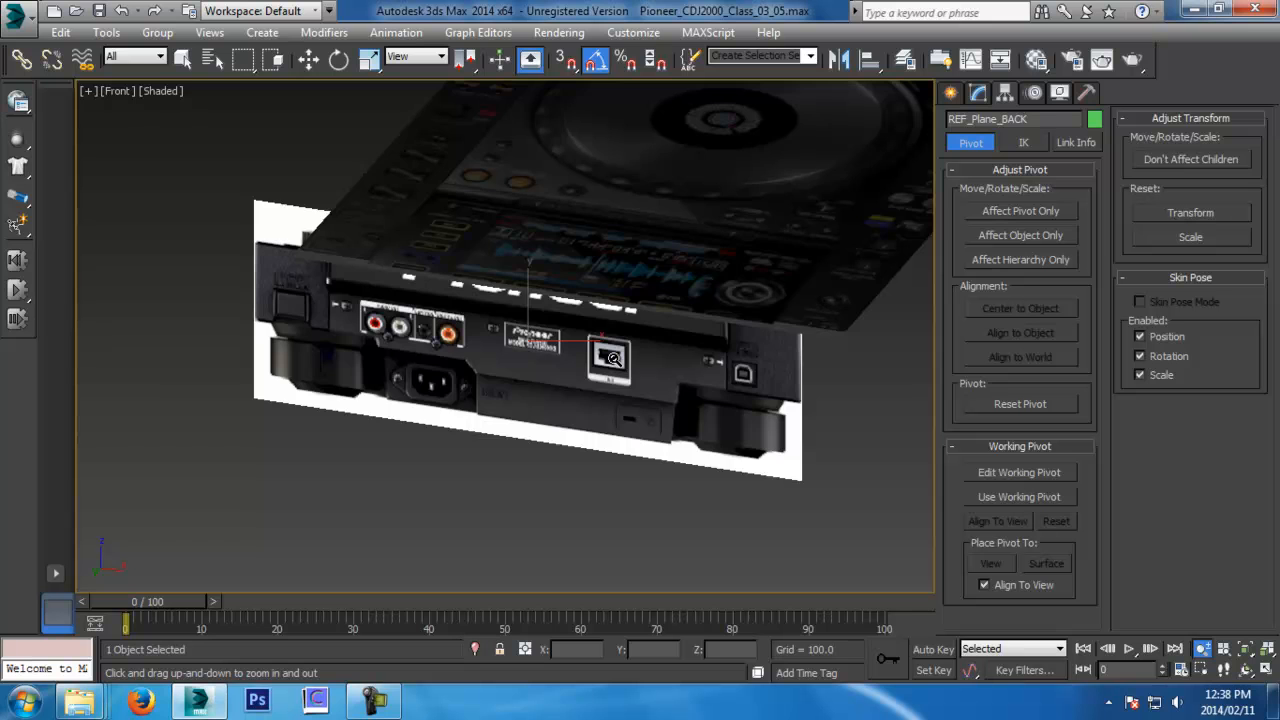
pyautogui.press('l')
pyautogui.press('w')
pyautogui.press('p')
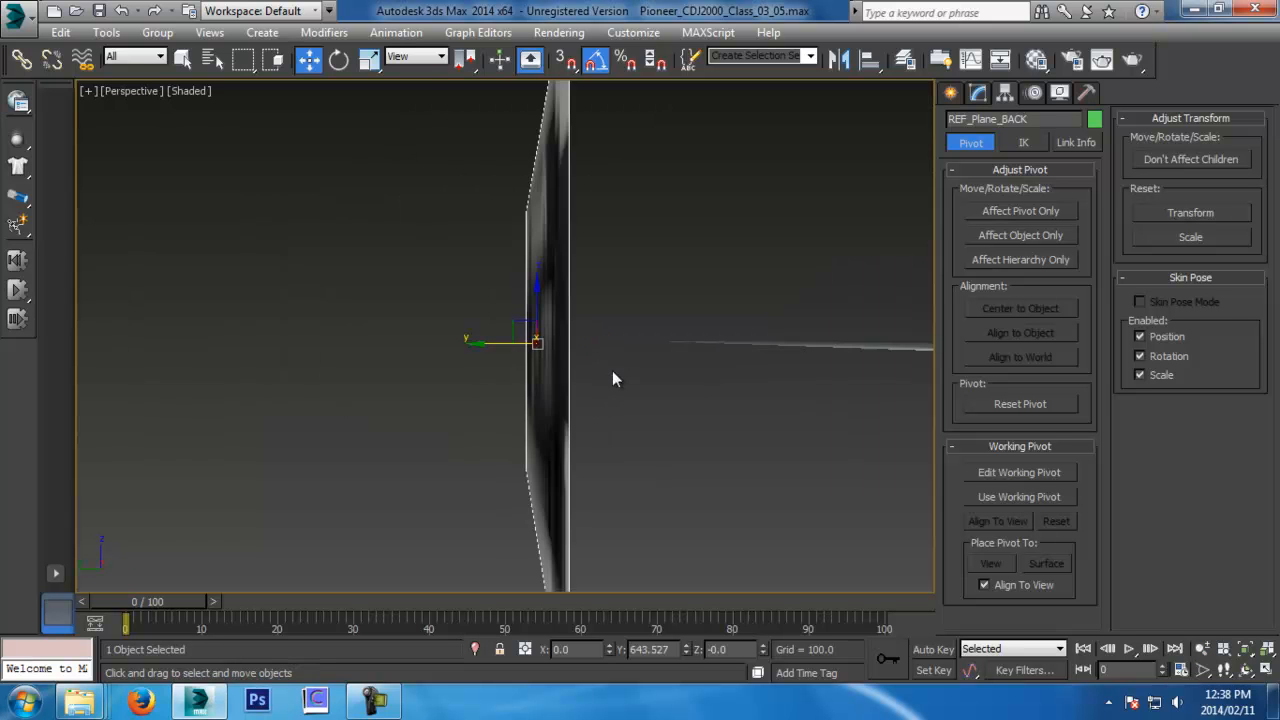
pyautogui.press('z')
pyautogui.moveTo(527, 323); pyautogui.dragTo(528, 269)
pyautogui.keyDown('alt'); pyautogui.moveTo(537, 288); pyautogui.dragTo(610, 371, button='middle'); pyautogui.keyUp('alt')
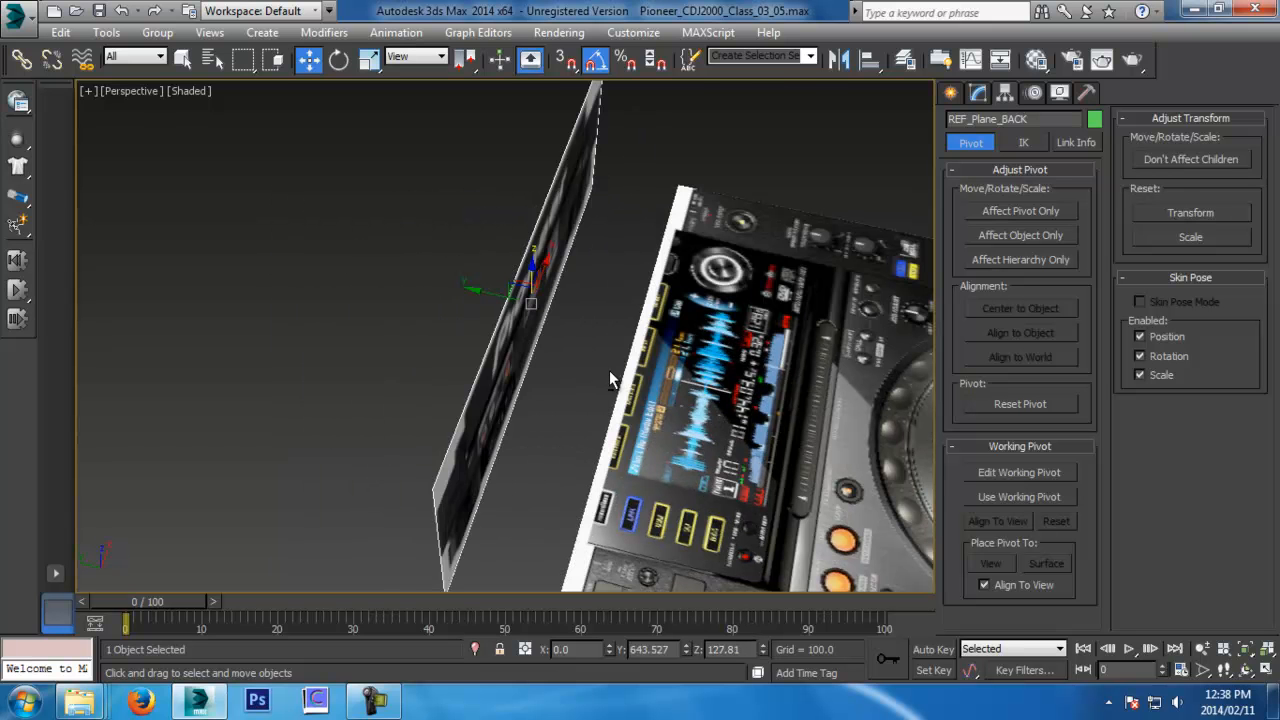
# Move REF_Plane_BACK along Y up to the rear edge of REF_Plane_TOP
pyautogui.moveTo(484, 294); pyautogui.dragTo(575, 348)
pyautogui.keyDown('alt'); pyautogui.moveTo(575, 348); pyautogui.dragTo(550, 329, button='middle'); pyautogui.keyUp('alt')
pyautogui.scroll(-6, 550, 329)
# Select both reference planes, save the scene as Pioneer_CDJ2000_Class_03_06.max and freeze the planes
pyautogui.hotkey('ctrl', 'a')
pyautogui.keyDown('alt'); pyautogui.moveTo(650, 443); pyautogui.dragTo(735, 414, button='middle'); pyautogui.keyUp('alt')
pyautogui.rightClick(706, 373)
pyautogui.click(755, 253)
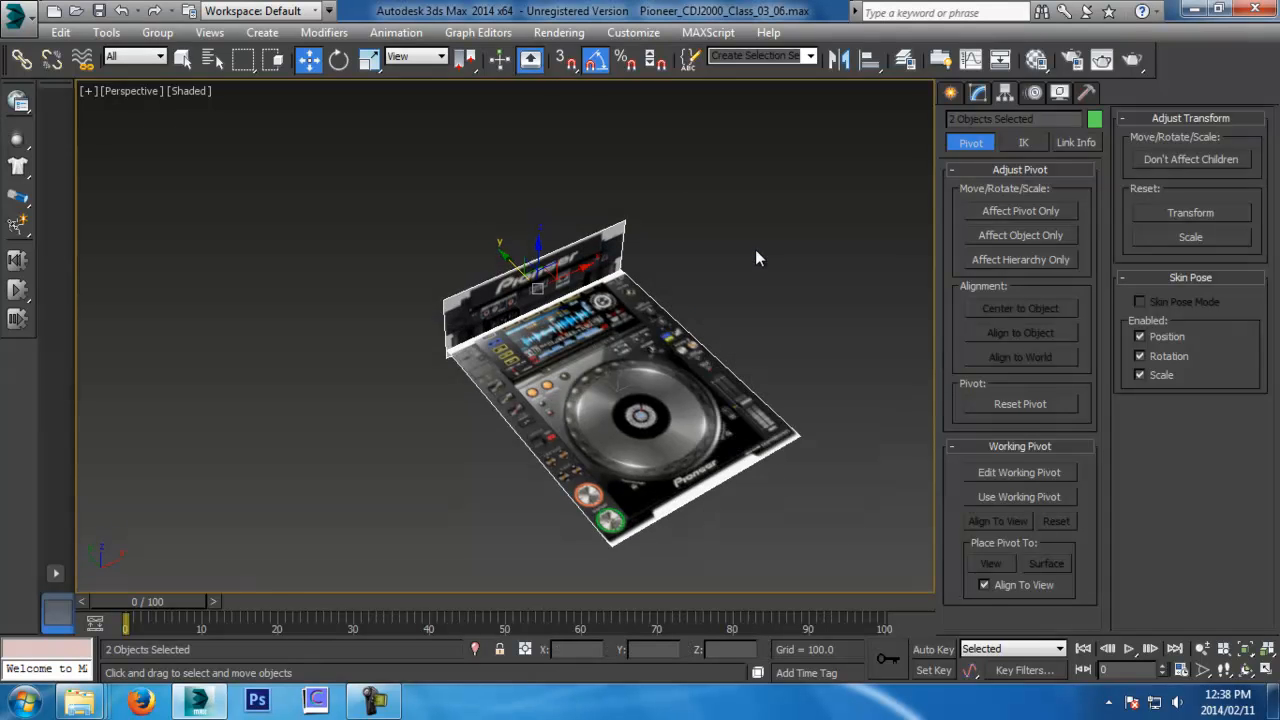
# Freeze both selected reference planes, test in the perspective view that they cannot be selected, and save the scene
pyautogui.rightClick(716, 370)
pyautogui.click(736, 278)
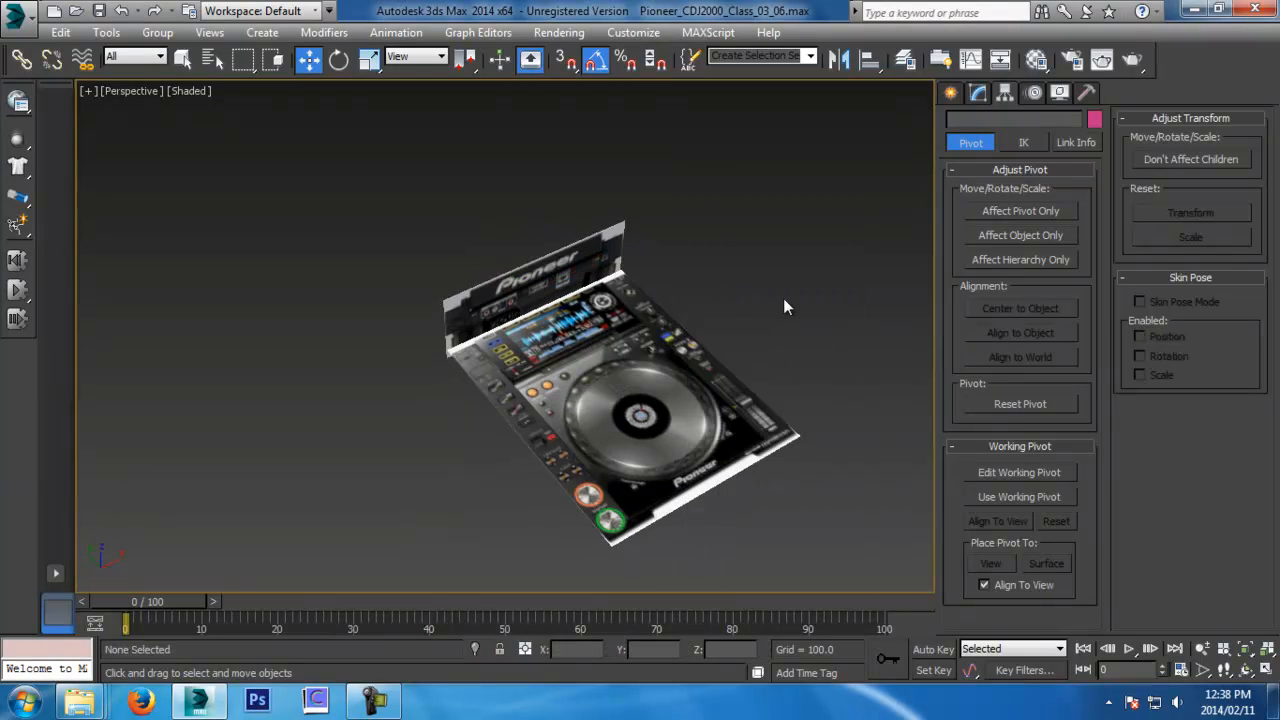
pyautogui.keyDown('alt'); pyautogui.moveTo(783, 298); pyautogui.dragTo(588, 327, button='middle'); pyautogui.keyUp('alt')
pyautogui.moveTo(584, 321); pyautogui.dragTo(217, 553)
pyautogui.moveTo(380, 410); pyautogui.dragTo(803, 446)
pyautogui.hotkey('ctrl', 's')
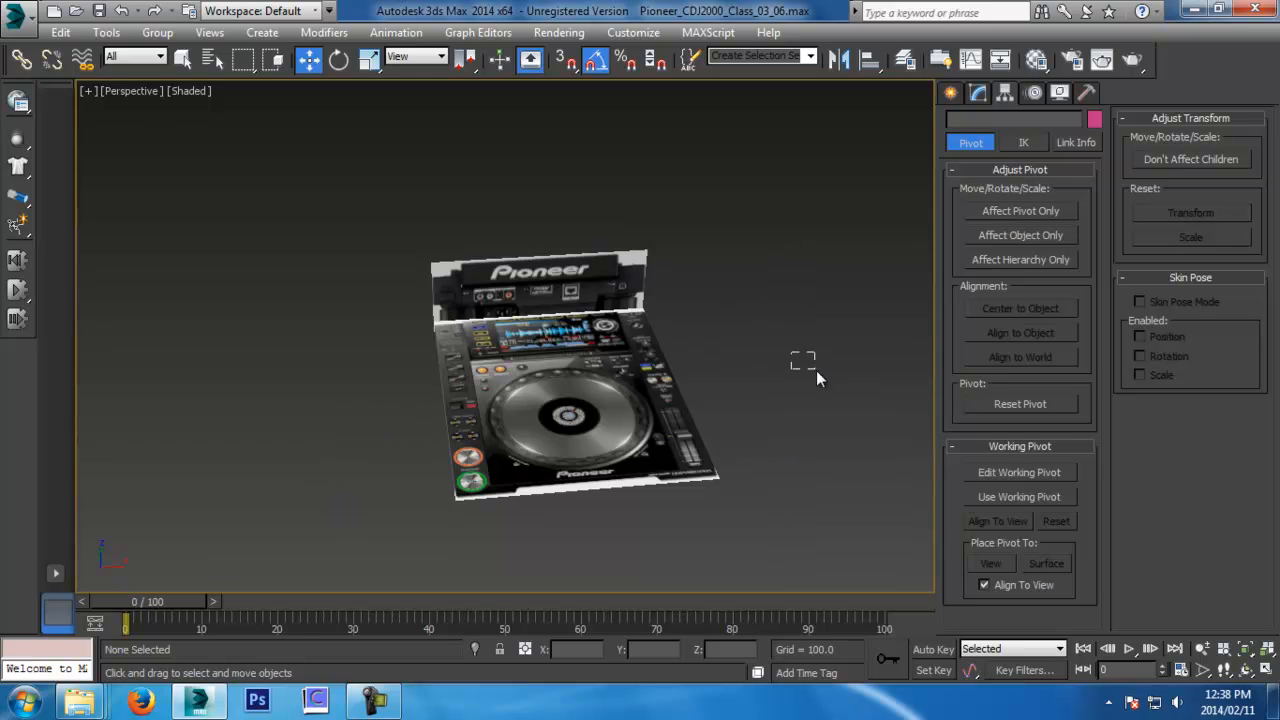
# Switch to the Top view, frame the deck's display section and save the scene incrementally up to Pioneer_CDJ2000_Class_03_09.max
pyautogui.press('t')
pyautogui.press('z')
pyautogui.hotkey('ctrl', 's')
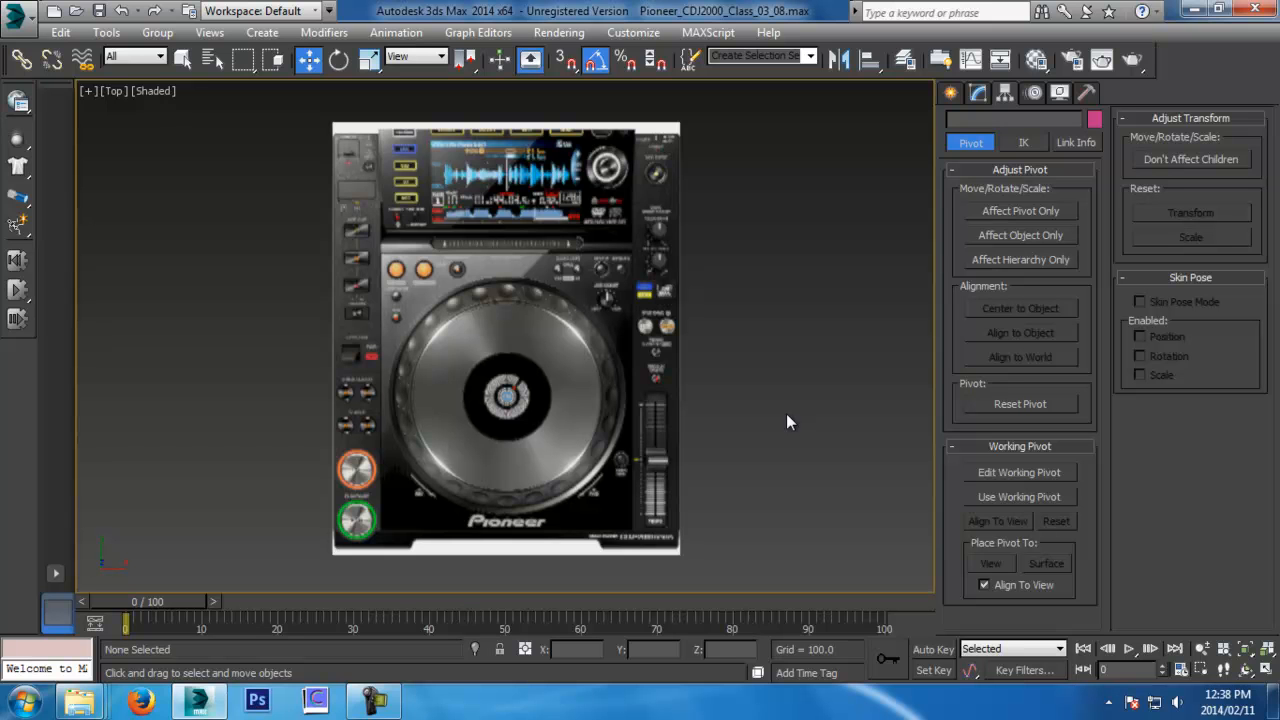
pyautogui.moveTo(588, 256); pyautogui.dragTo(675, 492, button='middle')
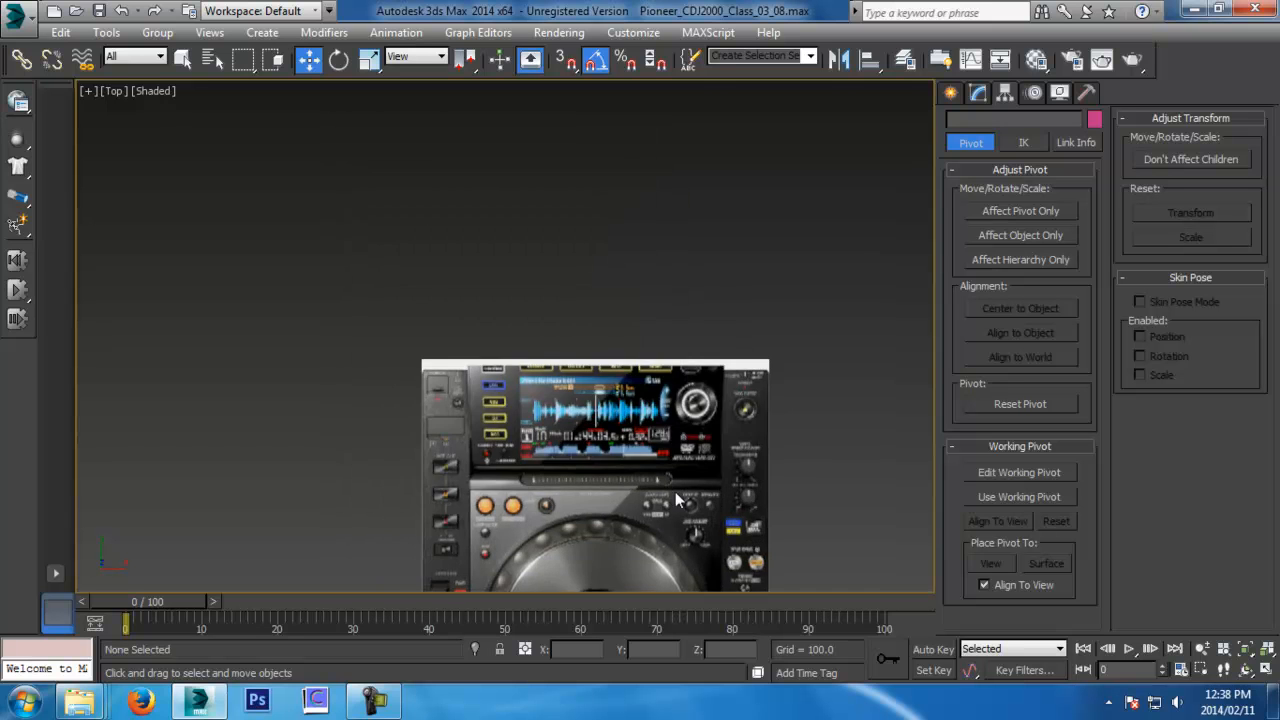
pyautogui.scroll(5, 672, 488)
pyautogui.moveTo(508, 322); pyautogui.dragTo(632, 394, button='middle')
pyautogui.scroll(-2, 340, 330)
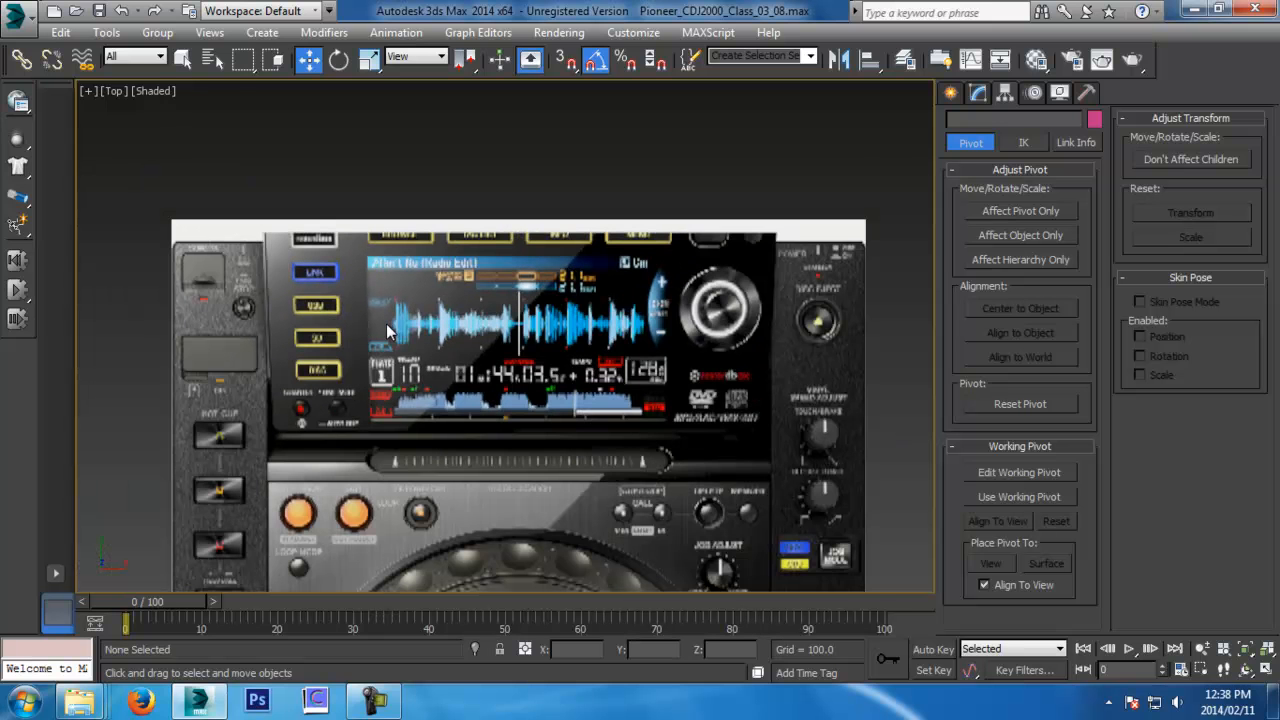
pyautogui.hotkey('ctrl', 's')
# Compare the deck's display section on the top reference plane with the FOR_MAX image in Windows Photo Viewer
pyautogui.click(949, 93)
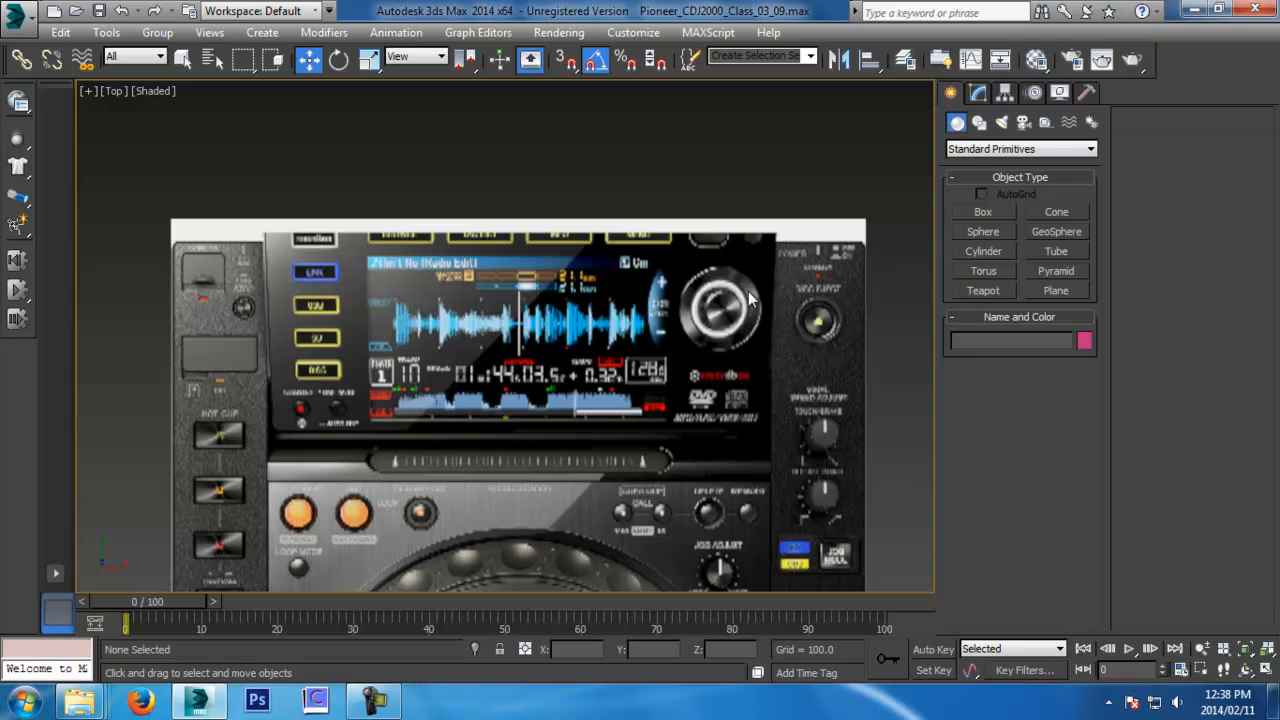
pyautogui.moveTo(668, 266); pyautogui.dragTo(676, 274, button='middle')
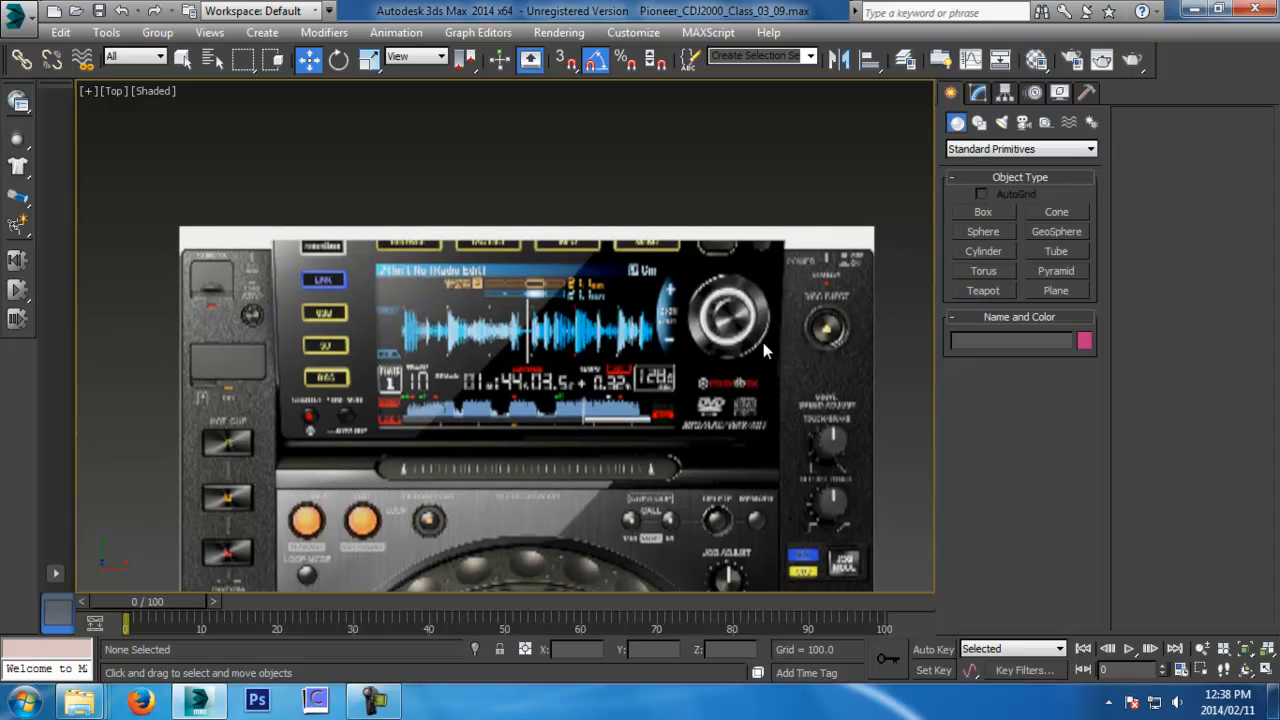
pyautogui.moveTo(773, 317); pyautogui.dragTo(766, 306, button='middle')
pyautogui.scroll(-5, 745, 300)
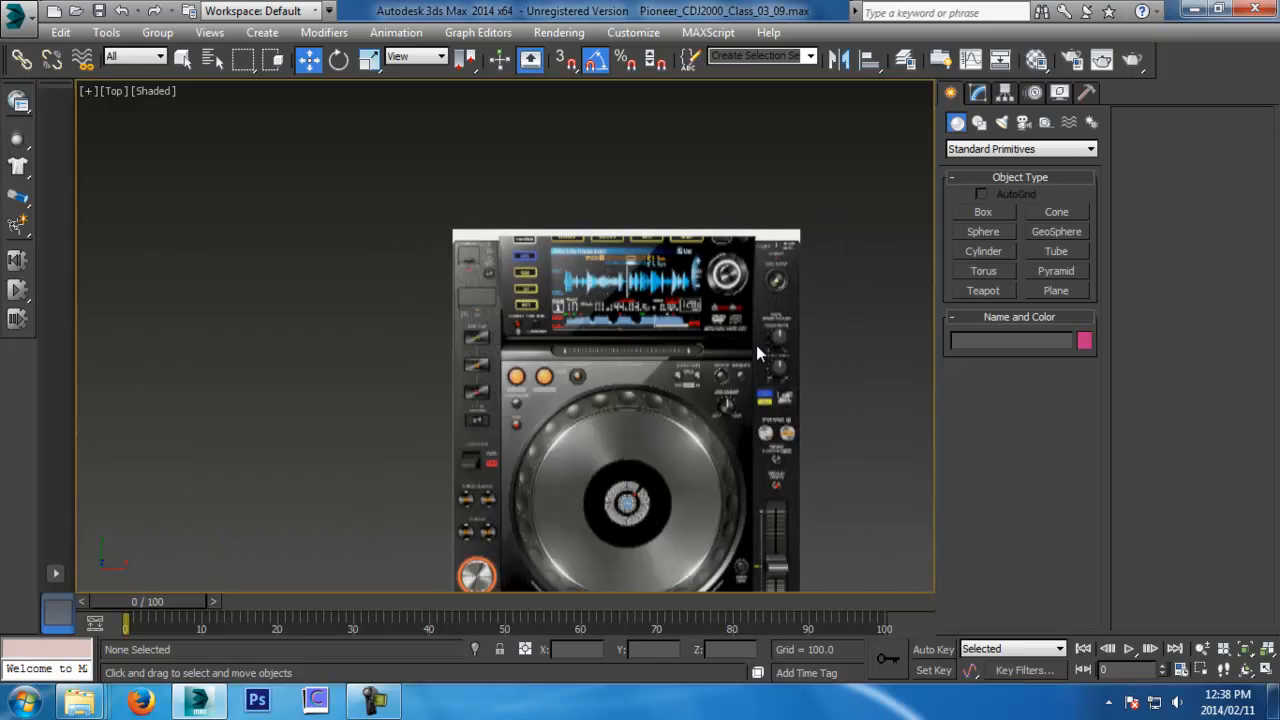
pyautogui.hotkey('alt', 'Tab')
pyautogui.doubleClick(908, 263)
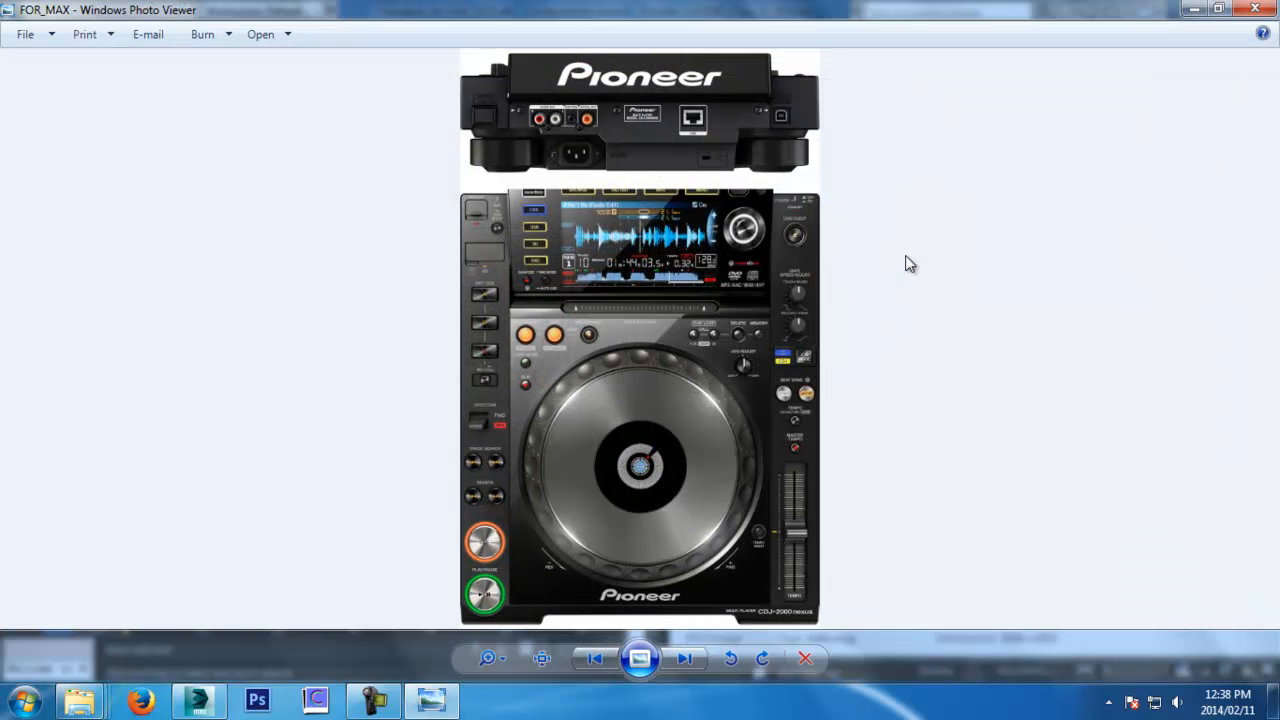
pyautogui.click(1253, 8)
pyautogui.click(660, 11)
pyautogui.moveTo(646, 190); pyautogui.dragTo(624, 264, button='middle')
pyautogui.scroll(8, 607, 314)
pyautogui.moveTo(400, 315); pyautogui.dragTo(427, 255, button='middle')
pyautogui.scroll(-5, 427, 255)
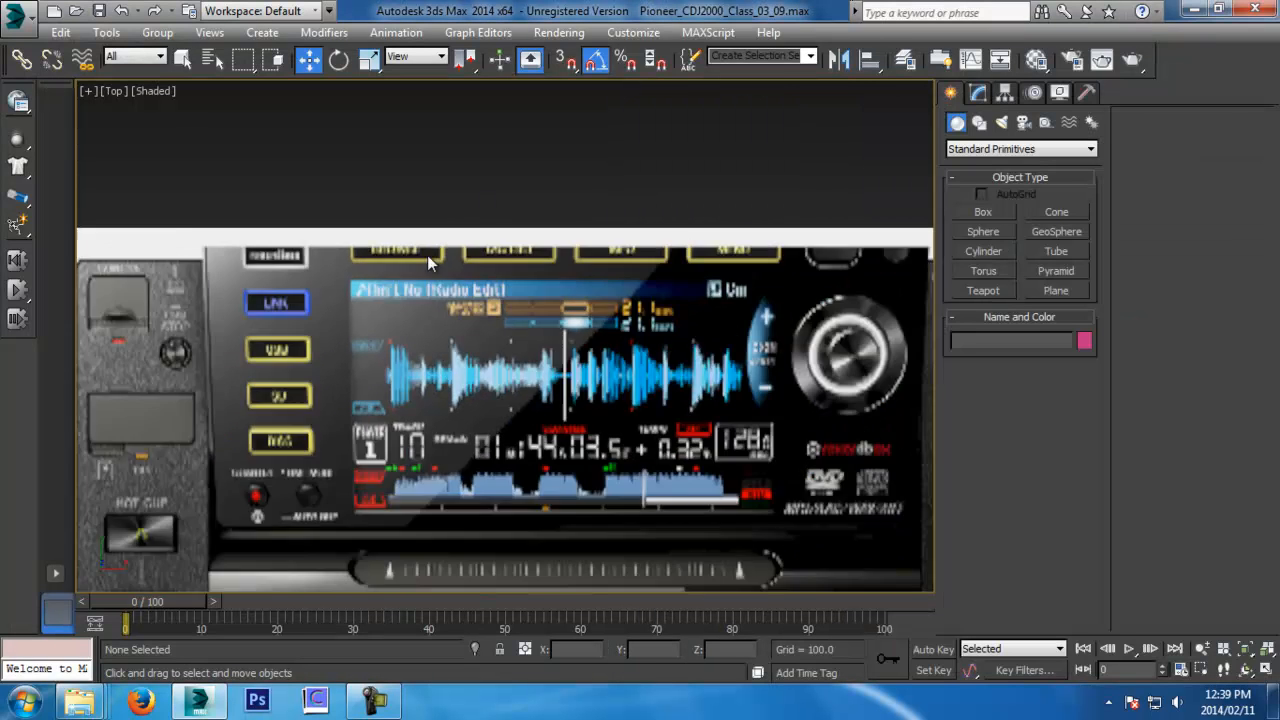
pyautogui.moveTo(583, 353); pyautogui.dragTo(578, 340, button='middle')
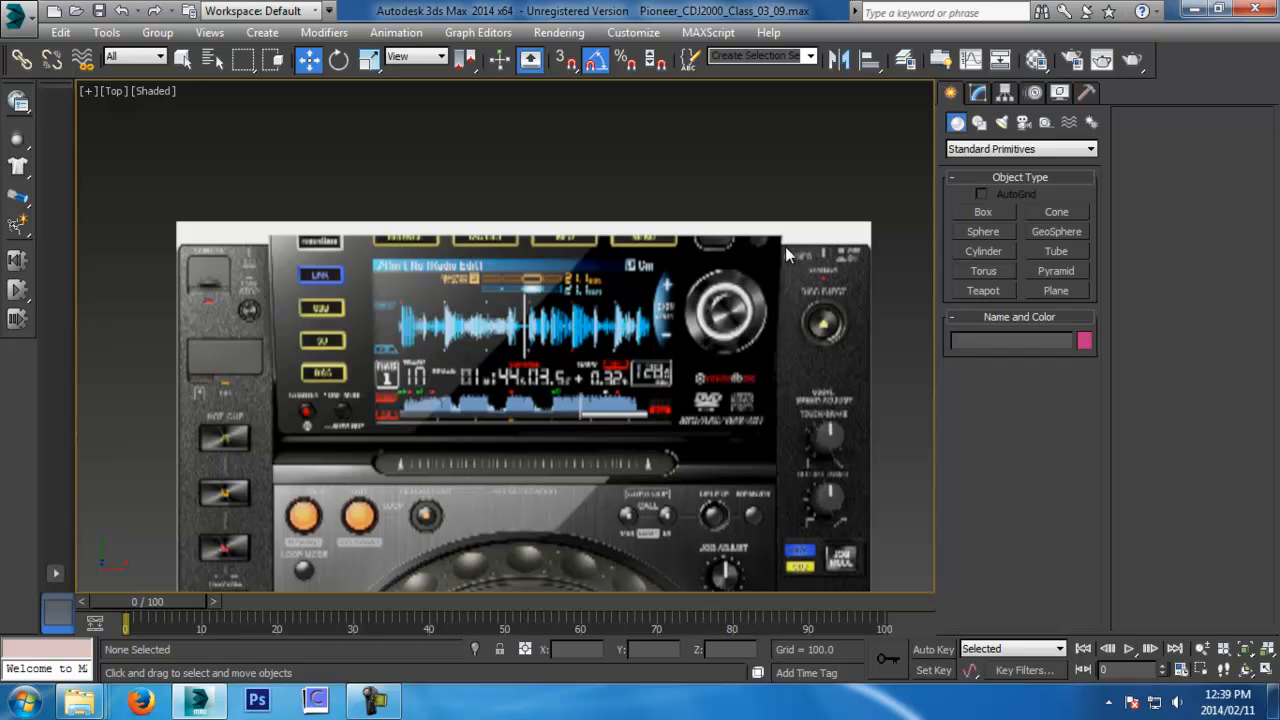
# Draw a rectangle spline around the display section, about 312.6 long and 760.6 wide
pyautogui.click(979, 122)
pyautogui.click(1057, 227)
pyautogui.moveTo(385, 229); pyautogui.dragTo(391, 209, button='middle')
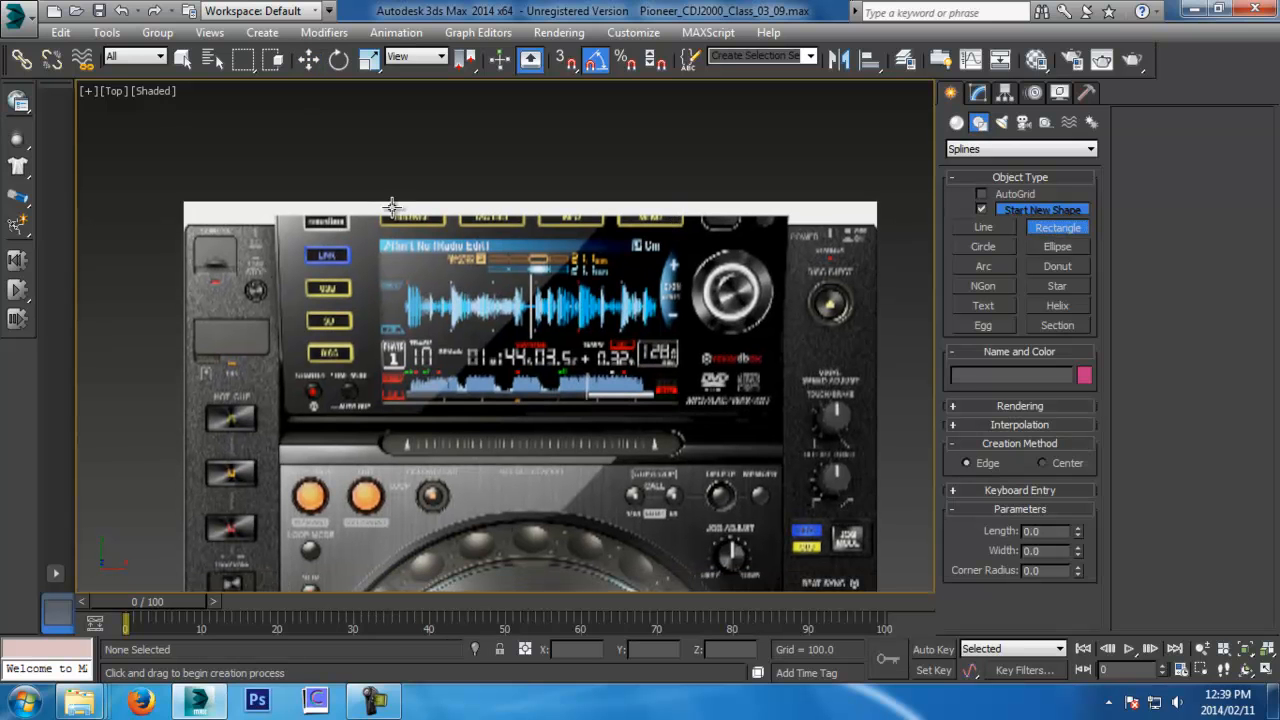
pyautogui.moveTo(276, 204); pyautogui.dragTo(787, 414)
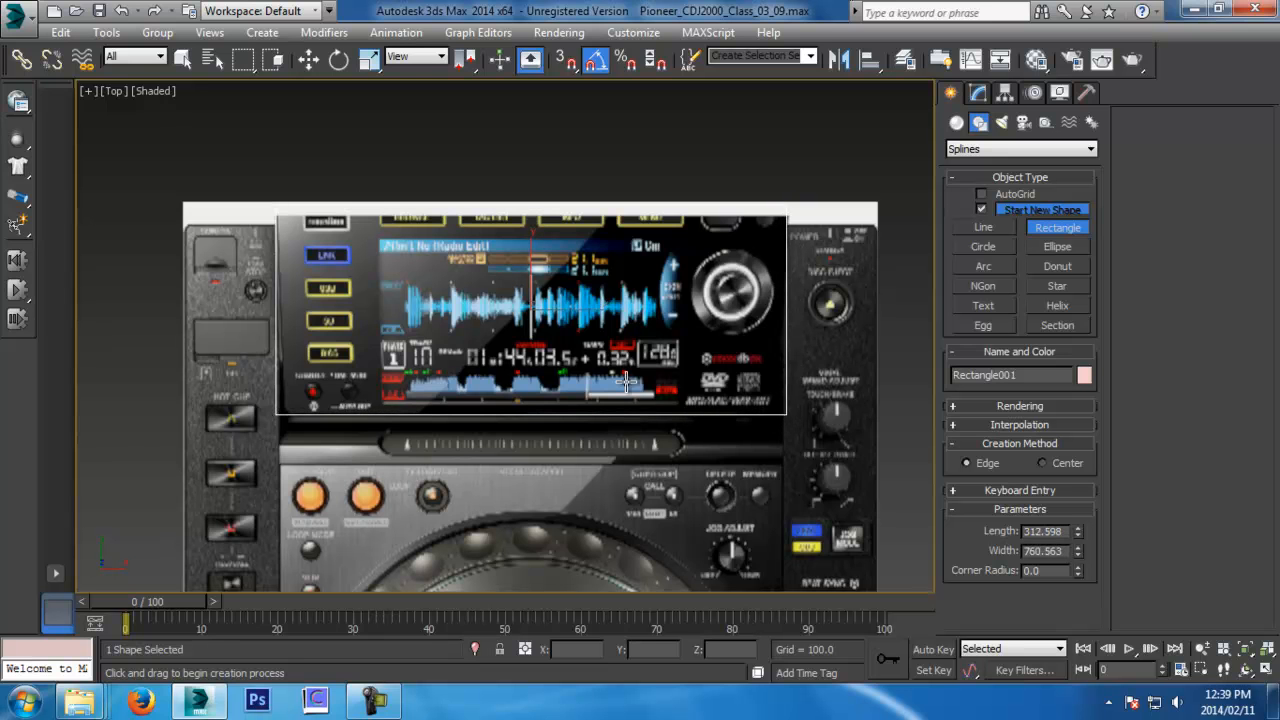
# Round the display rectangle's corners with a corner radius of 13.47
pyautogui.scroll(5, 406, 389)
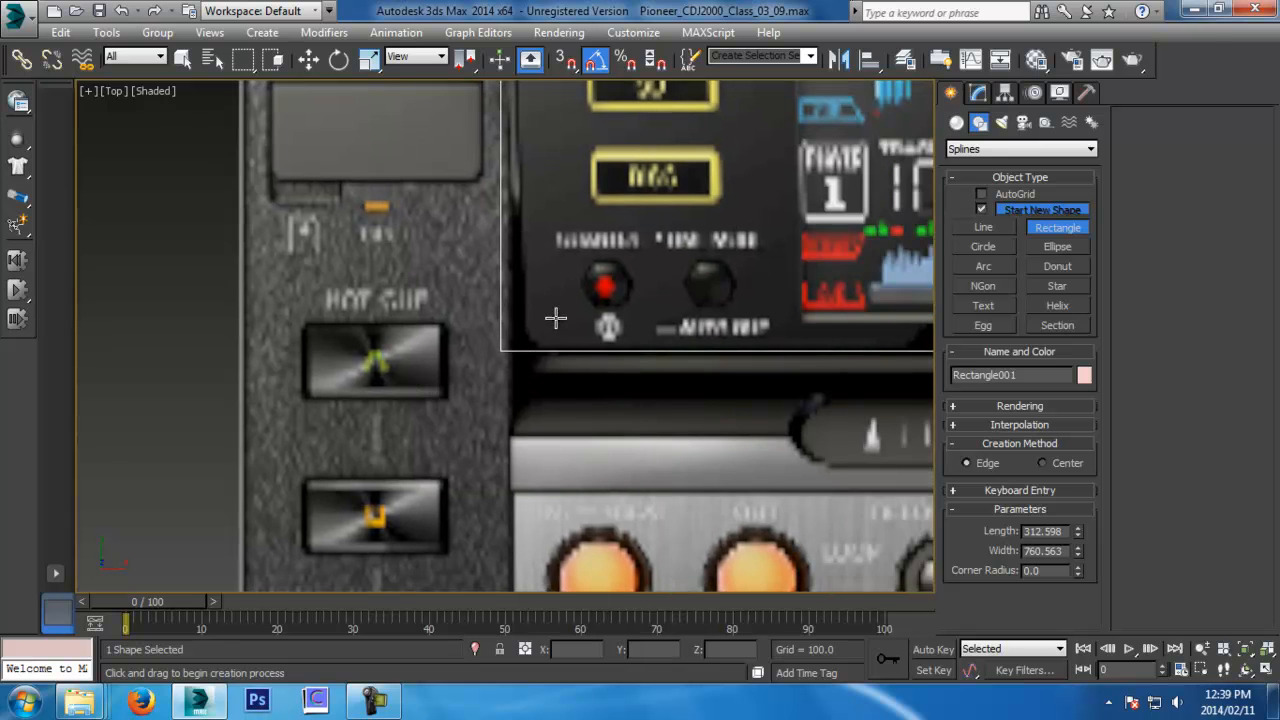
pyautogui.scroll(-3, 554, 317)
pyautogui.click(978, 92)
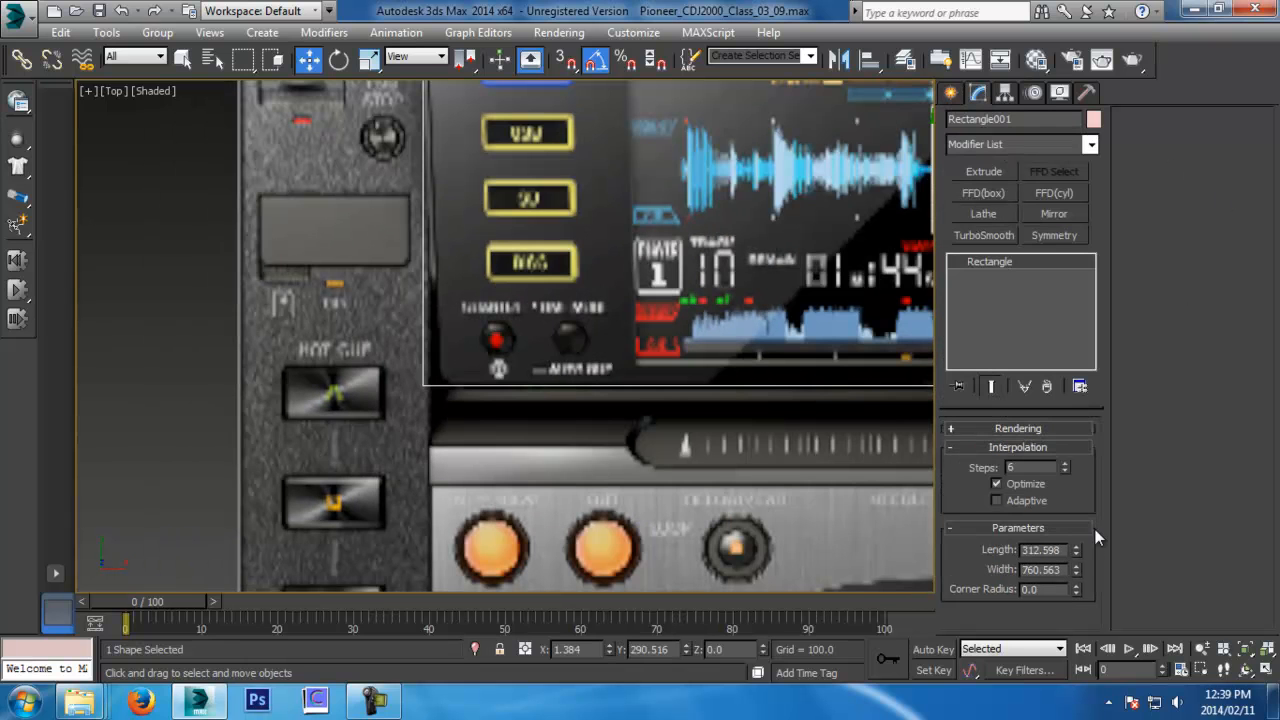
pyautogui.moveTo(1079, 590); pyautogui.dragTo(1027, 218)
pyautogui.moveTo(964, 584); pyautogui.dragTo(921, 33)
pyautogui.moveTo(677, 295); pyautogui.dragTo(436, 454, button='middle')
pyautogui.scroll(-2, 406, 519)
pyautogui.moveTo(324, 388); pyautogui.dragTo(331, 409, button='middle')
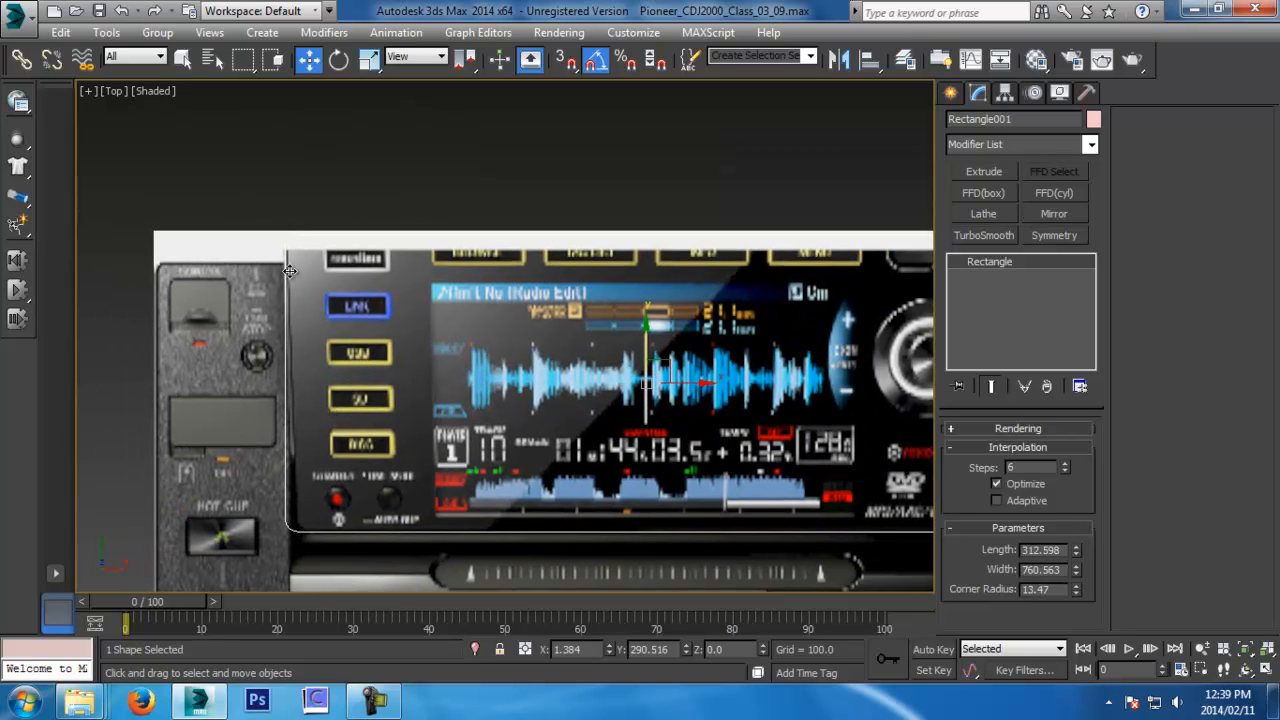
# Set the display rectangle's length to 325.102 and move it up along Y to about 293.6
pyautogui.moveTo(553, 431); pyautogui.dragTo(436, 468, button='middle')
pyautogui.scroll(-2, 544, 465)
pyautogui.moveTo(550, 467); pyautogui.dragTo(590, 467, button='middle')
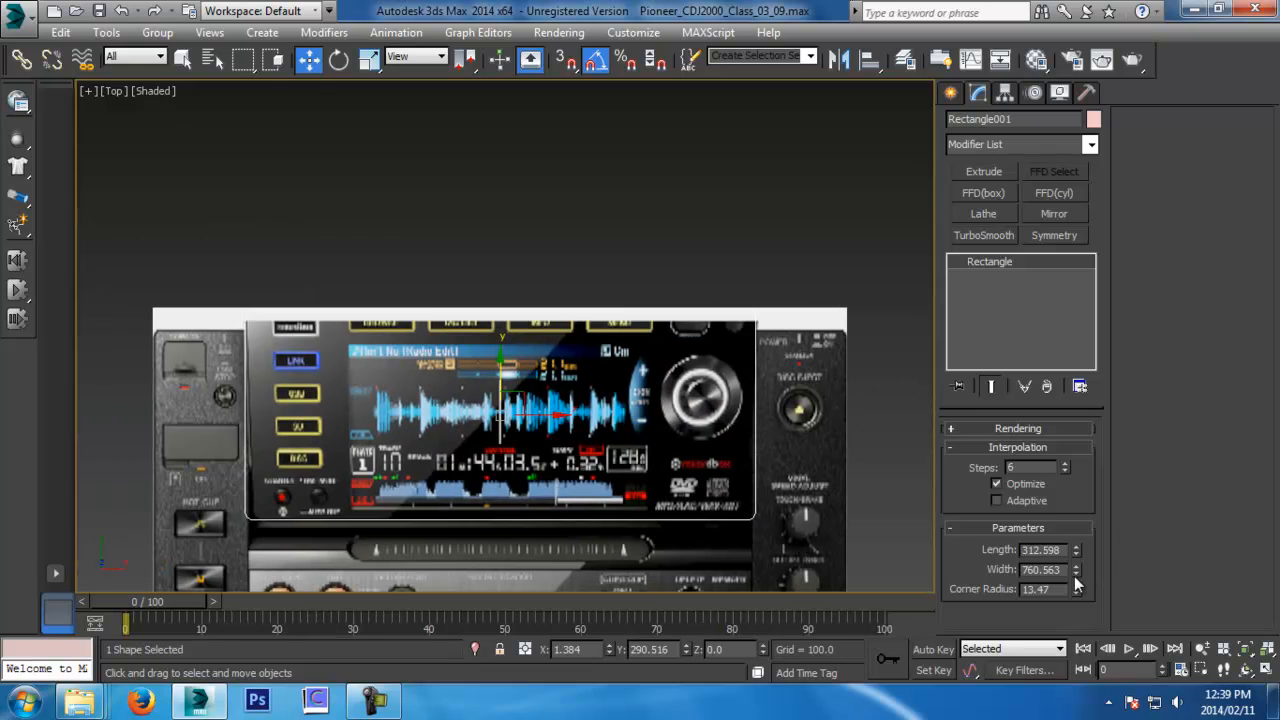
pyautogui.moveTo(1077, 549); pyautogui.dragTo(1077, 549)
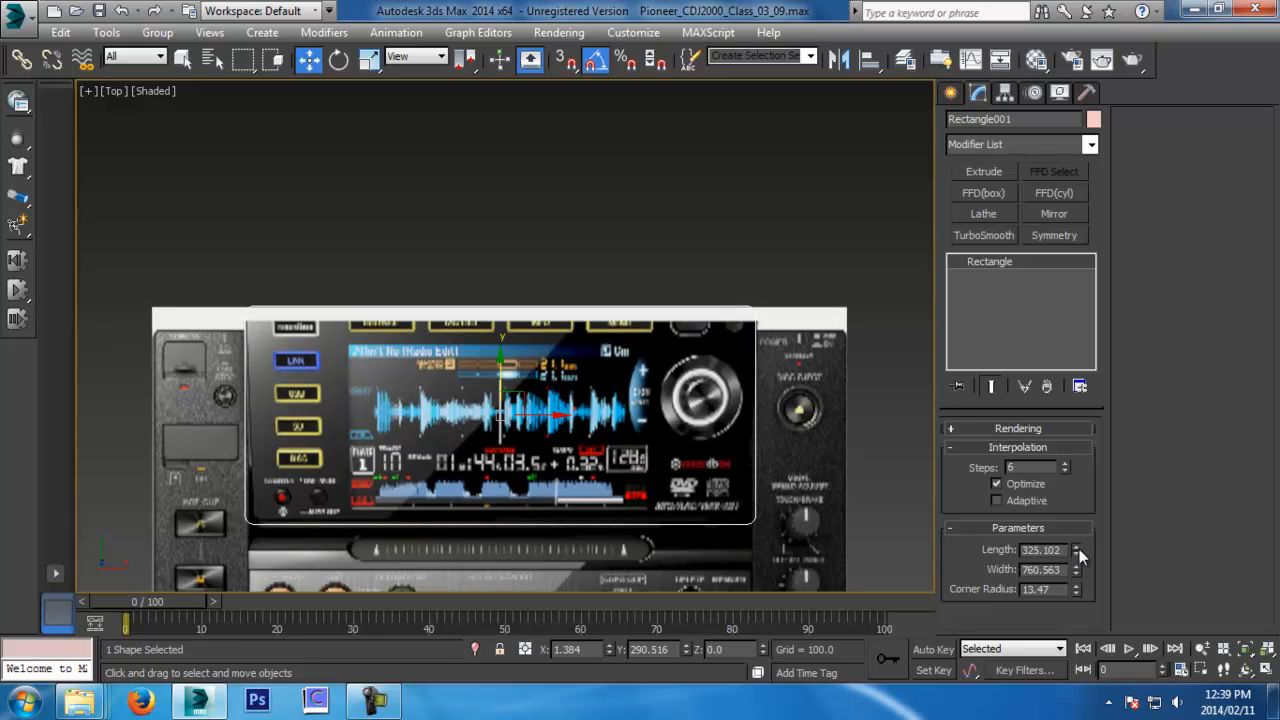
pyautogui.moveTo(500, 387); pyautogui.dragTo(500, 383)
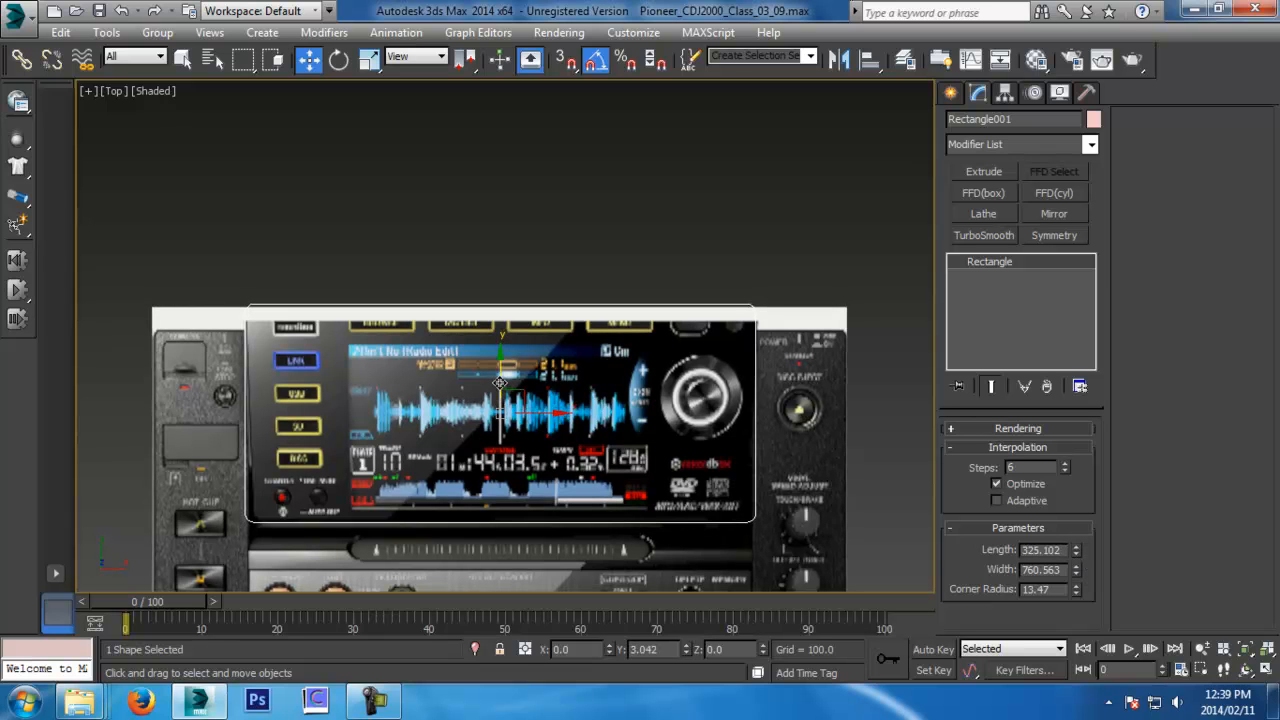
# Examine how the display rectangle's edges and rounded corners fit the display section on the reference image
pyautogui.moveTo(351, 378); pyautogui.dragTo(386, 362, button='middle')
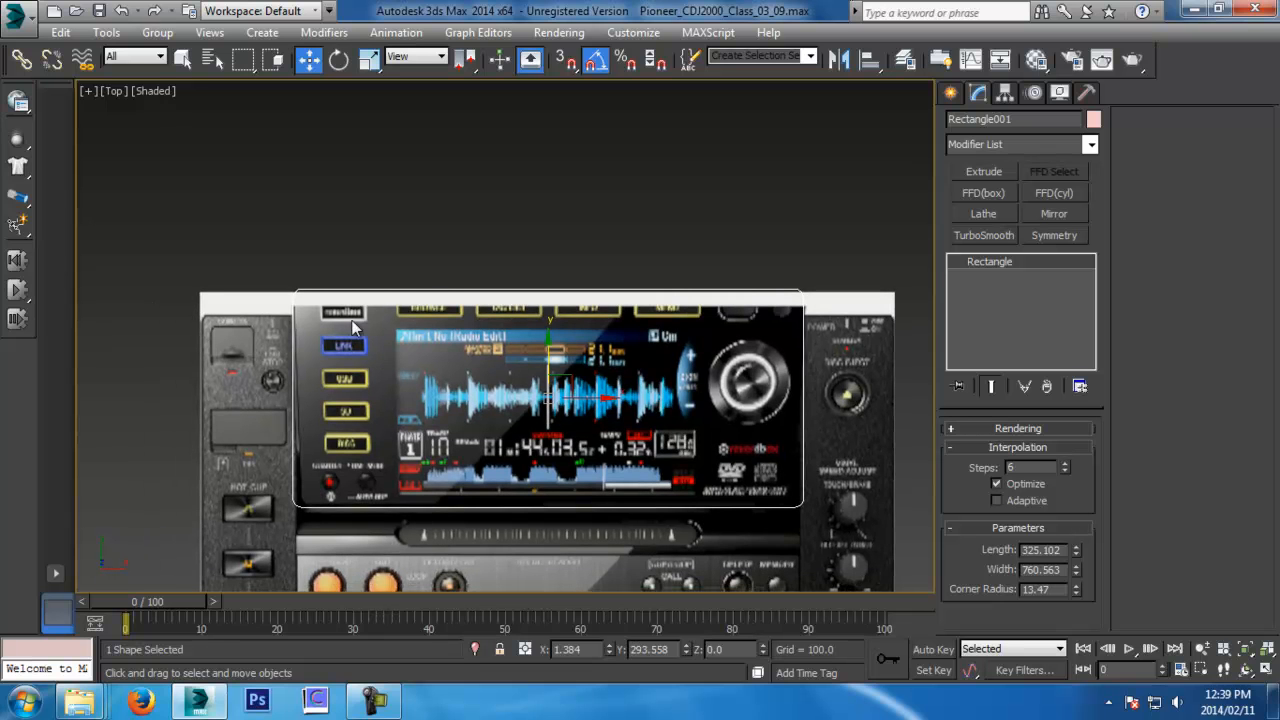
pyautogui.scroll(3, 386, 362)
pyautogui.moveTo(424, 474); pyautogui.dragTo(413, 368, button='middle')
pyautogui.moveTo(487, 538); pyautogui.dragTo(608, 527, button='middle')
pyautogui.scroll(2, 607, 527)
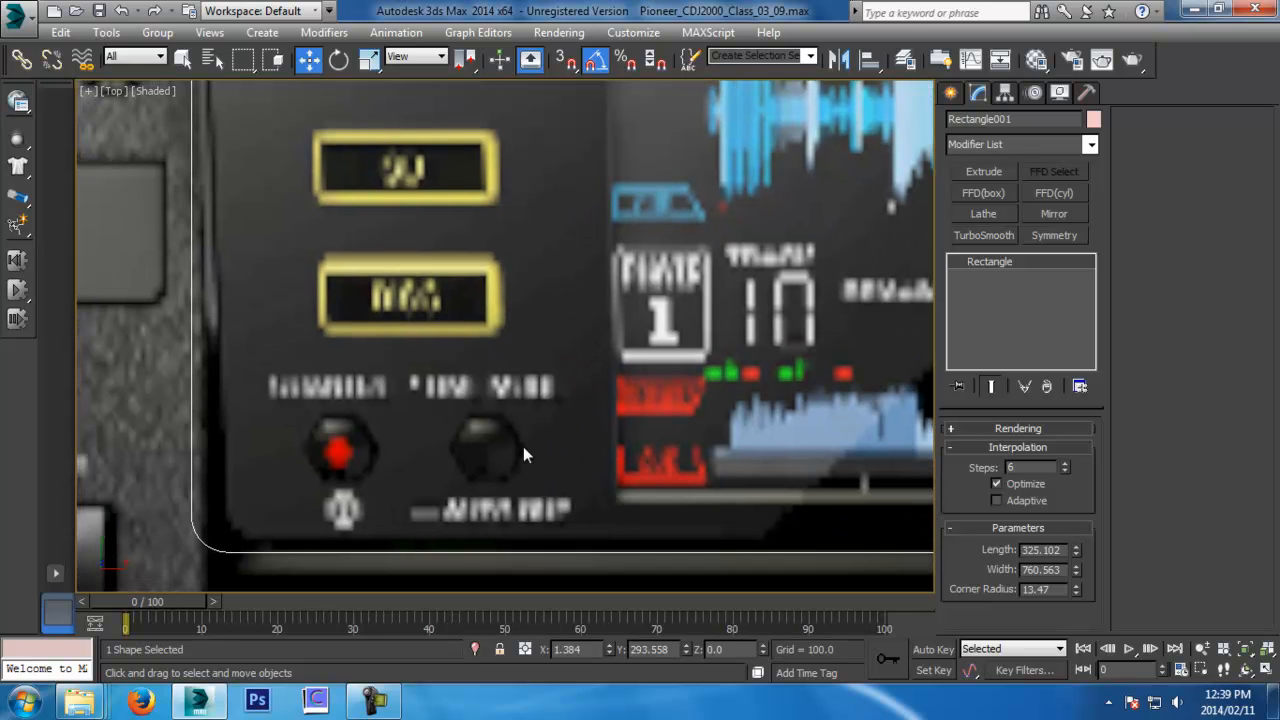
pyautogui.scroll(-2, 356, 470)
pyautogui.moveTo(722, 485); pyautogui.dragTo(421, 484, button='middle')
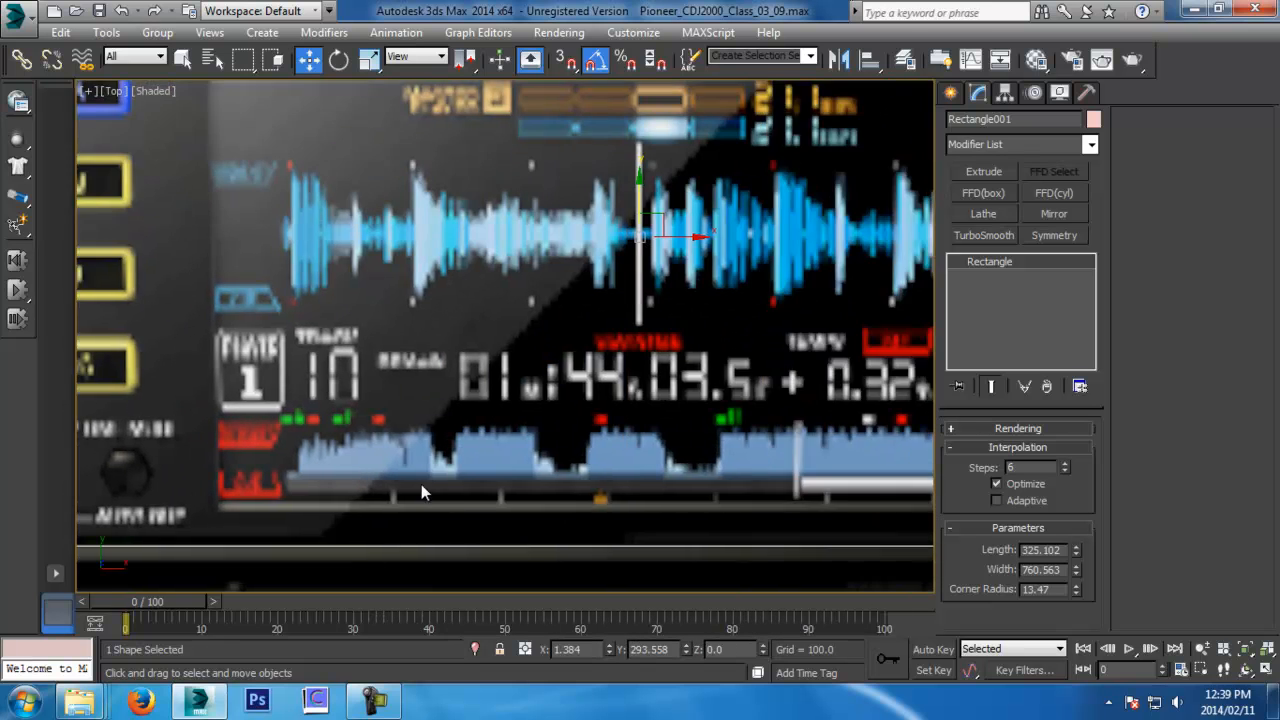
pyautogui.scroll(-2, 421, 484)
pyautogui.moveTo(580, 418); pyautogui.dragTo(350, 438, button='middle')
pyautogui.moveTo(565, 408); pyautogui.dragTo(645, 468, button='middle')
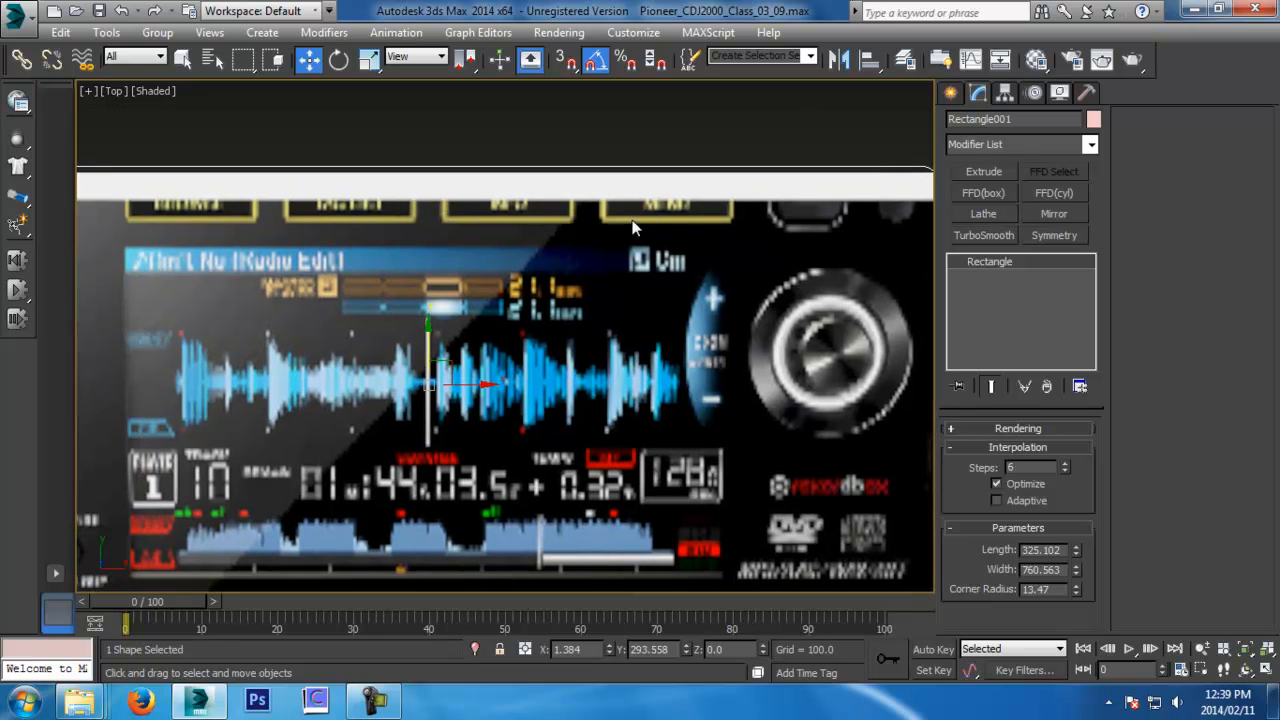
pyautogui.moveTo(632, 228); pyautogui.dragTo(611, 213, button='middle')
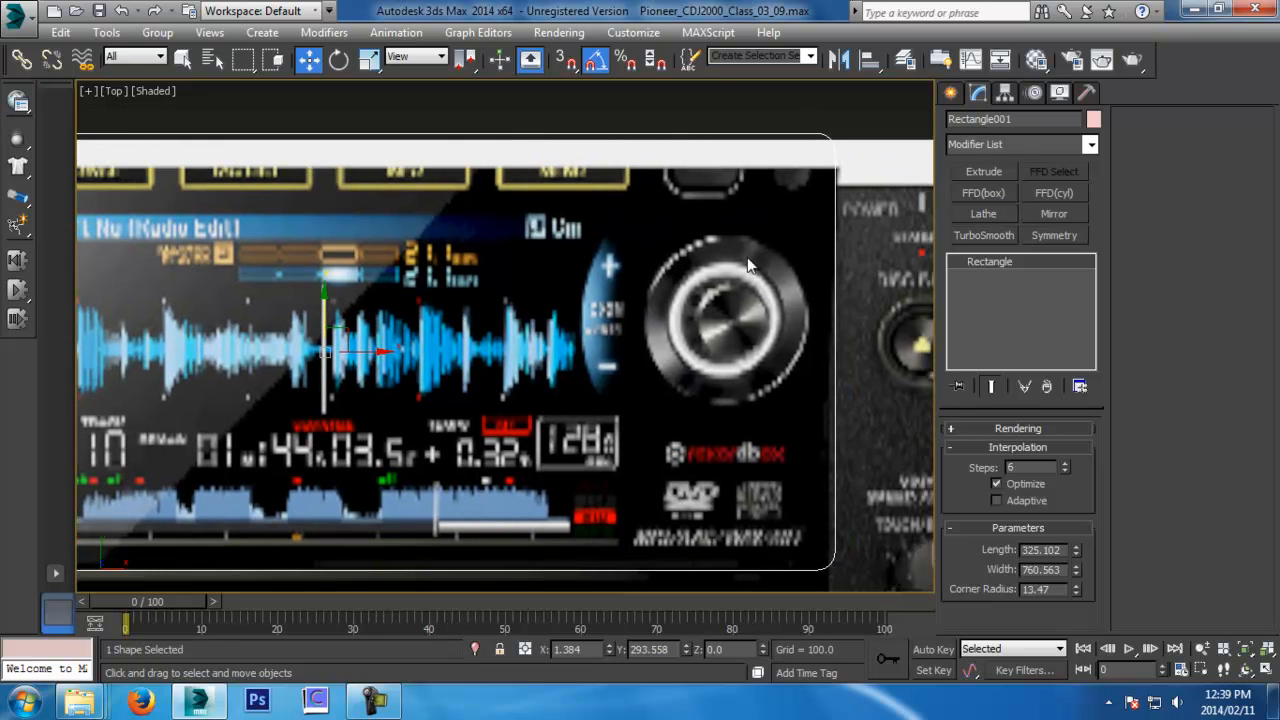
pyautogui.scroll(-3, 700, 318)
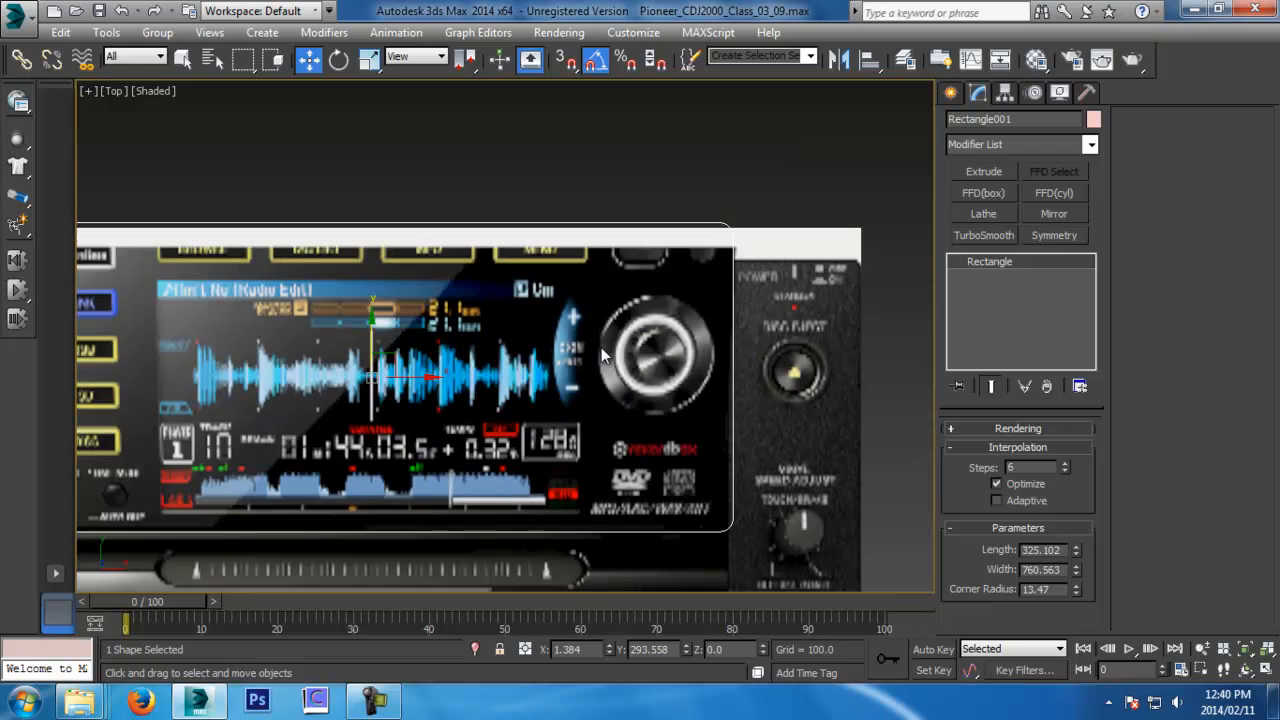
# Draw a rectangle spline around the topmost button above LINK, about 33.5 long and 70.1 wide
pyautogui.moveTo(572, 369); pyautogui.dragTo(1152, 353, button='middle')
pyautogui.scroll(4, 744, 273)
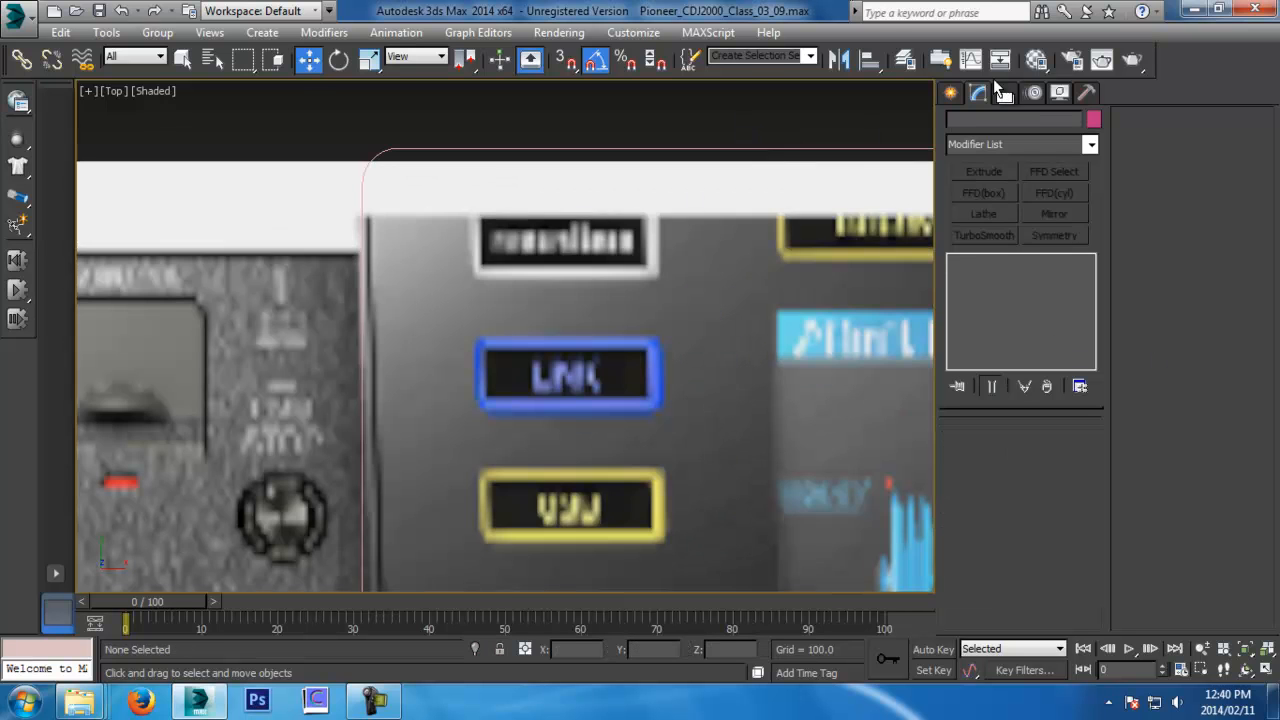
pyautogui.click(950, 92)
pyautogui.click(1056, 227)
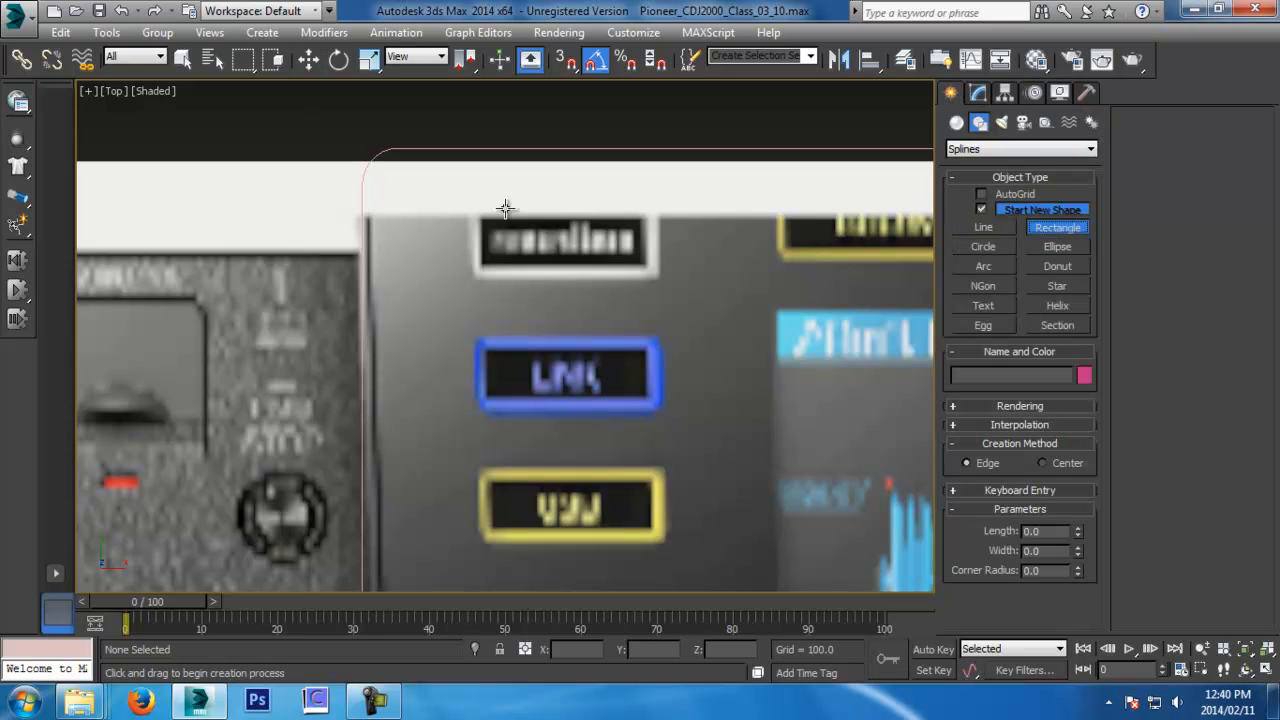
pyautogui.moveTo(470, 187); pyautogui.dragTo(659, 277)
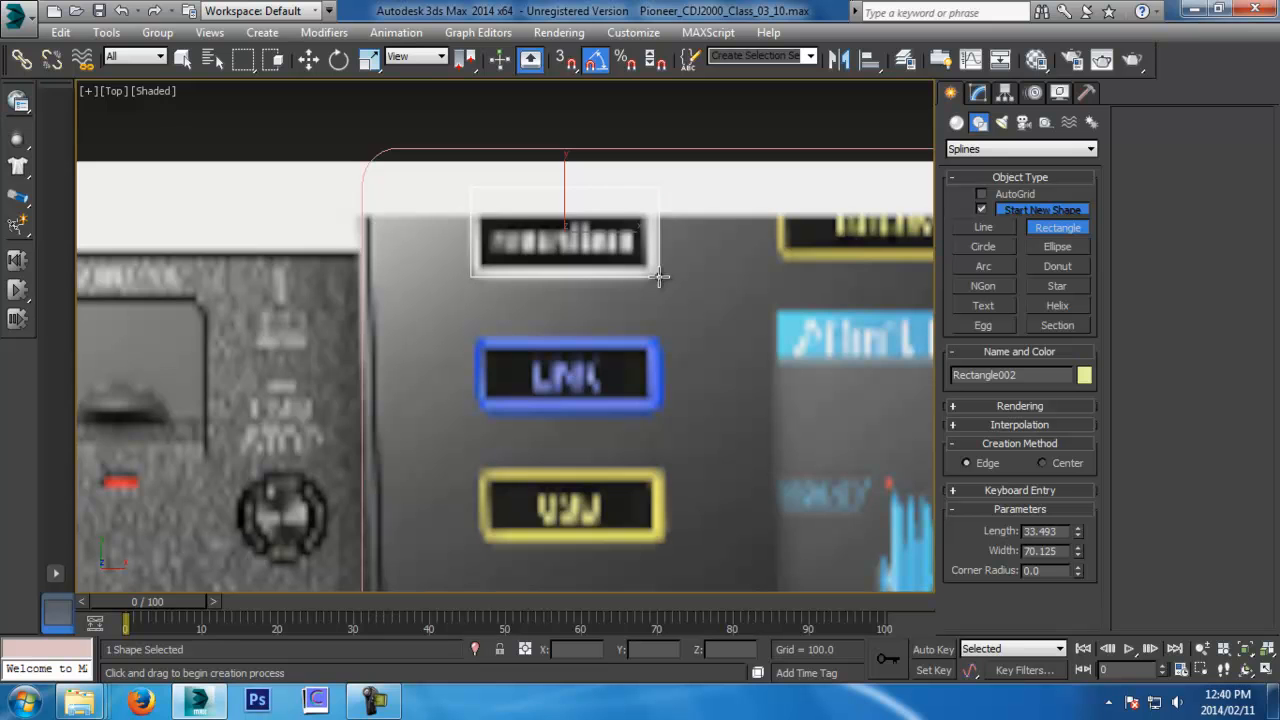
# Set the button rectangle's corner radius to 2.07
pyautogui.moveTo(757, 300); pyautogui.dragTo(714, 305, button='middle')
pyautogui.scroll(2, 628, 283)
pyautogui.press('w')
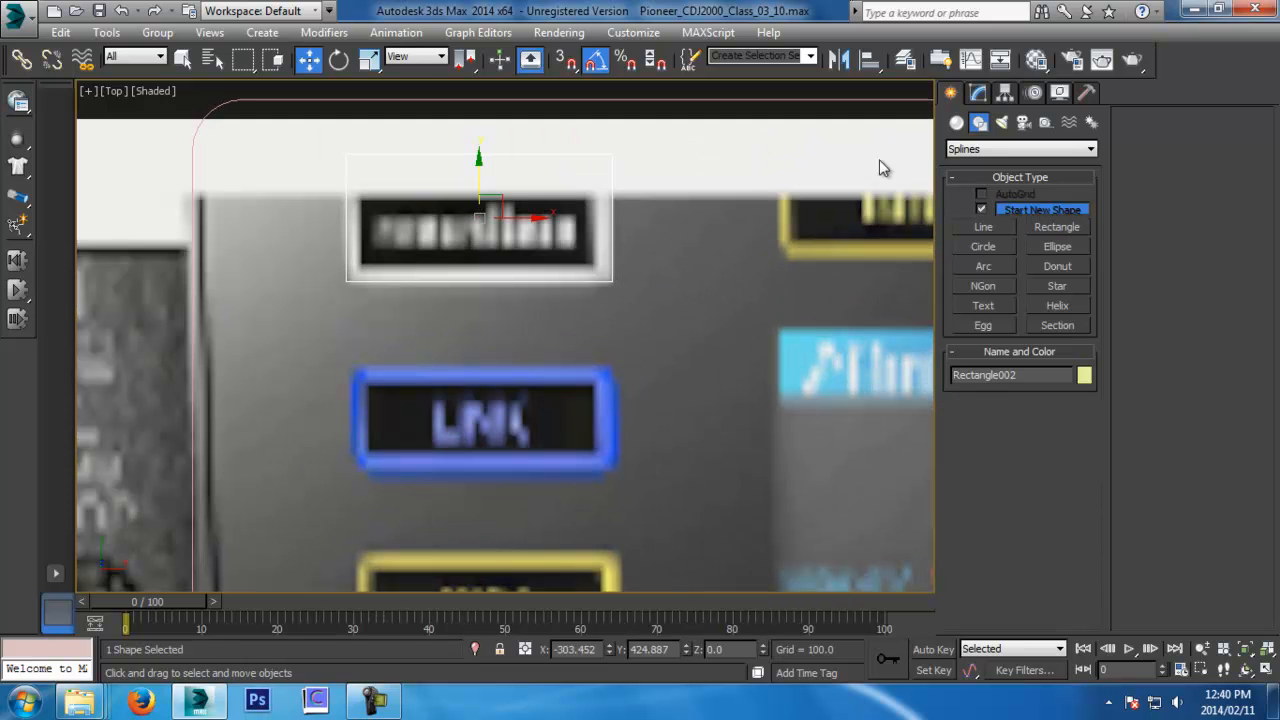
pyautogui.click(979, 94)
pyautogui.moveTo(1081, 578); pyautogui.dragTo(1058, 400)
pyautogui.scroll(-4, 470, 393)
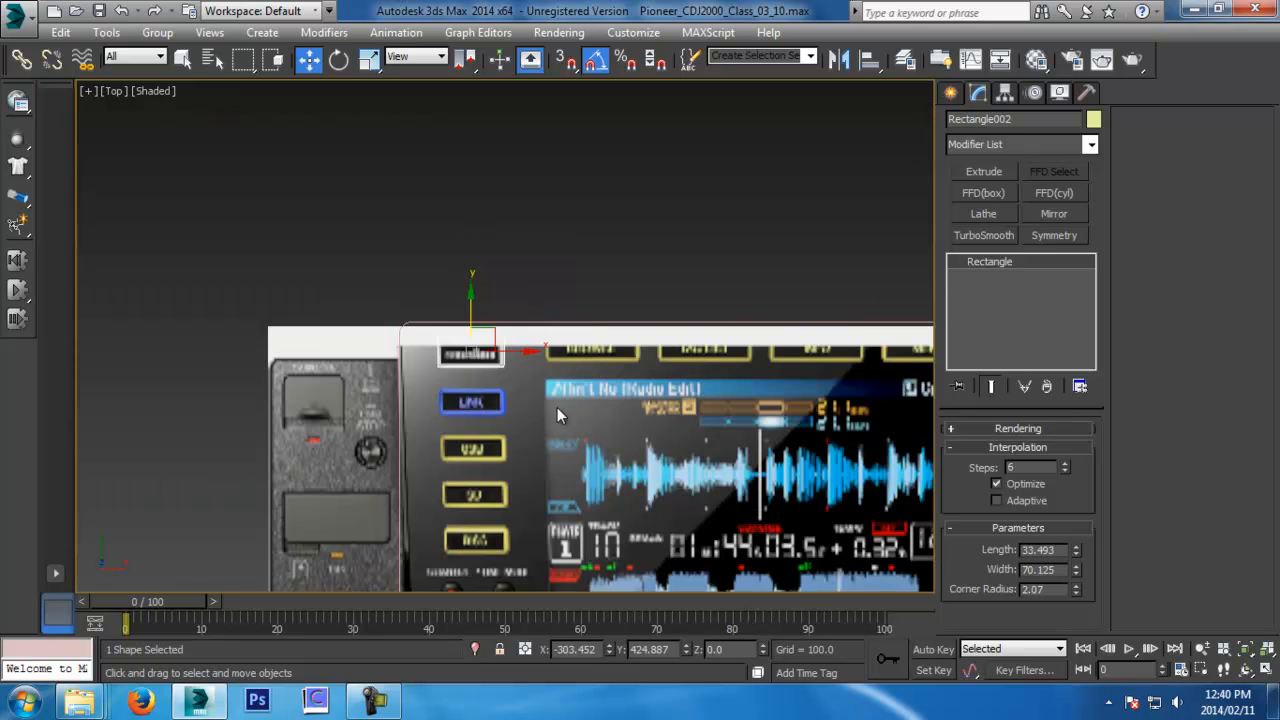
# Clone the button rectangle down along Y onto the LINK button as an independent copy
pyautogui.moveTo(557, 413); pyautogui.dragTo(596, 307, button='middle')
pyautogui.scroll(2, 593, 300)
pyautogui.click(487, 214)
pyautogui.moveTo(487, 214); pyautogui.dragTo(486, 259)
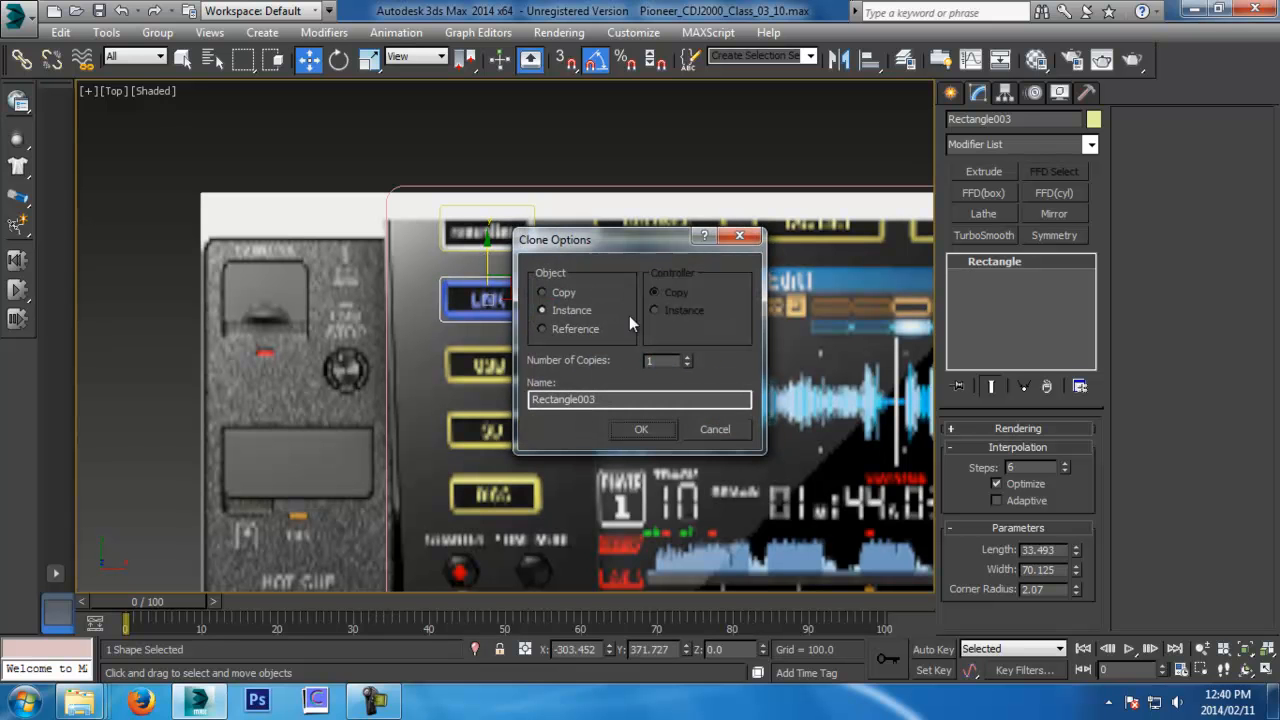
pyautogui.click(565, 292)
pyautogui.click(643, 430)
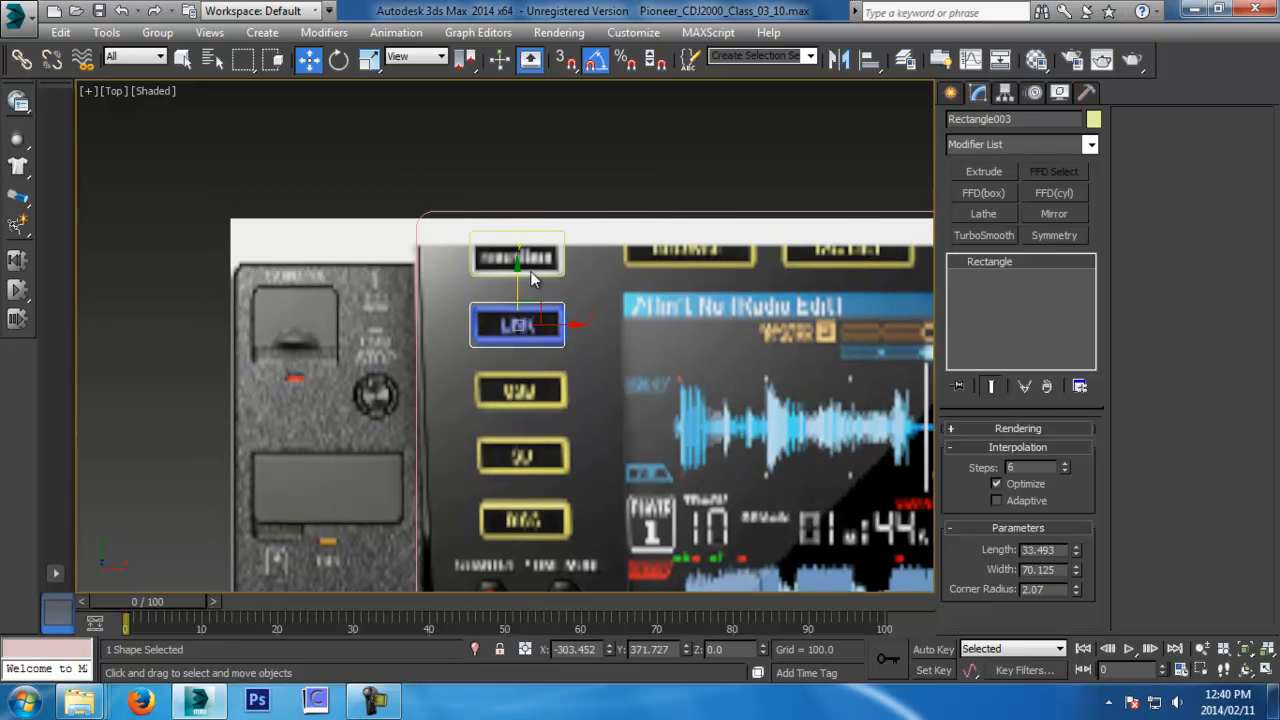
# Delete the original rectangle around the topmost button above LINK
pyautogui.scroll(5, 534, 304)
pyautogui.scroll(-5, 484, 335)
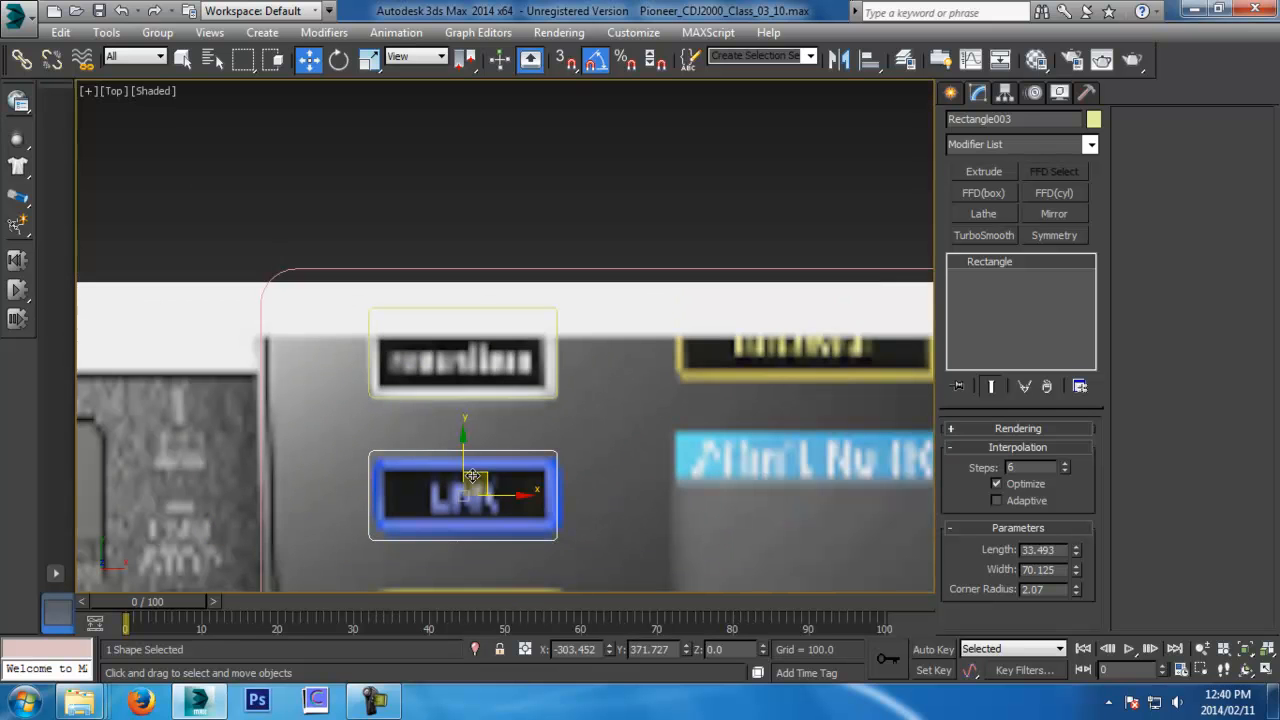
pyautogui.click(542, 400)
pyautogui.press('Delete')
# Set the length of the rectangle around the LINK button to 28.804
pyautogui.moveTo(517, 495); pyautogui.dragTo(552, 408, button='middle')
pyautogui.click(560, 364)
pyautogui.scroll(2, 557, 369)
pyautogui.moveTo(1077, 562); pyautogui.dragTo(1078, 572)
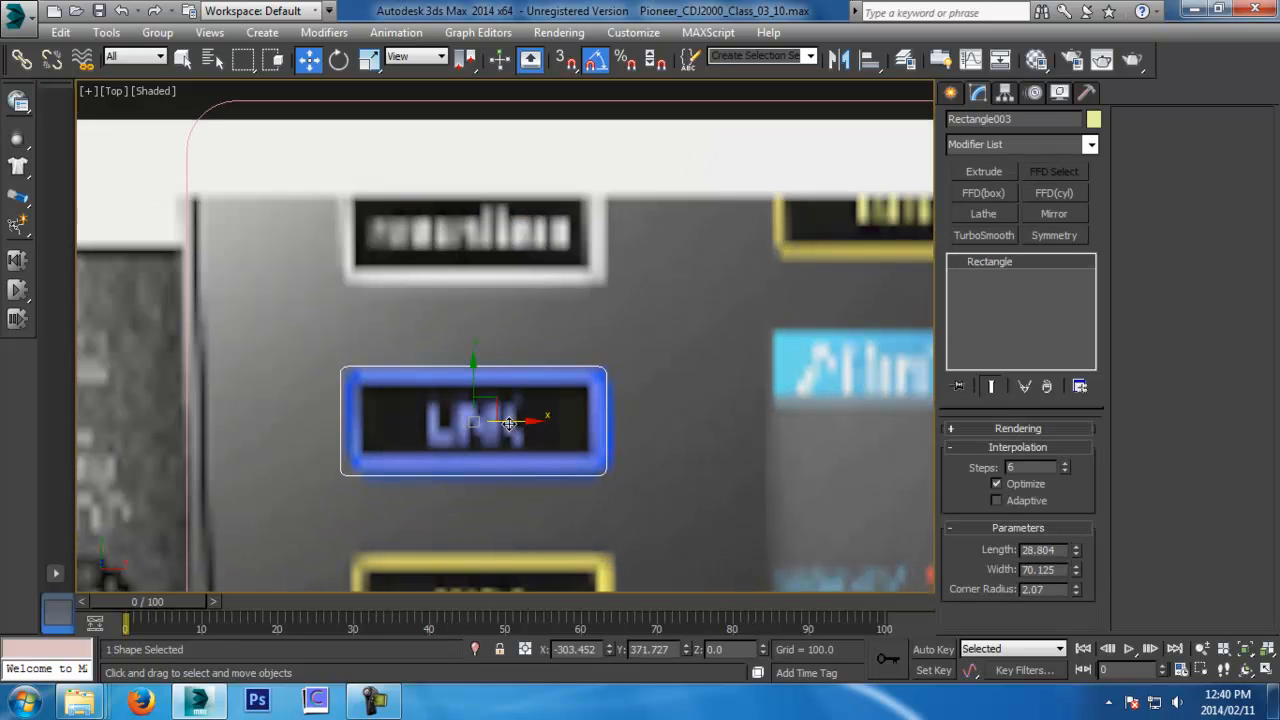
# Clone the LINK rectangle up along Y onto the topmost button as an instance
pyautogui.moveTo(509, 423)
pyautogui.keyDown('shift'); pyautogui.mouseDown()
pyautogui.moveTo(486, 409)
pyautogui.moveTo(484, 202)
pyautogui.mouseUp(); pyautogui.keyUp('shift')
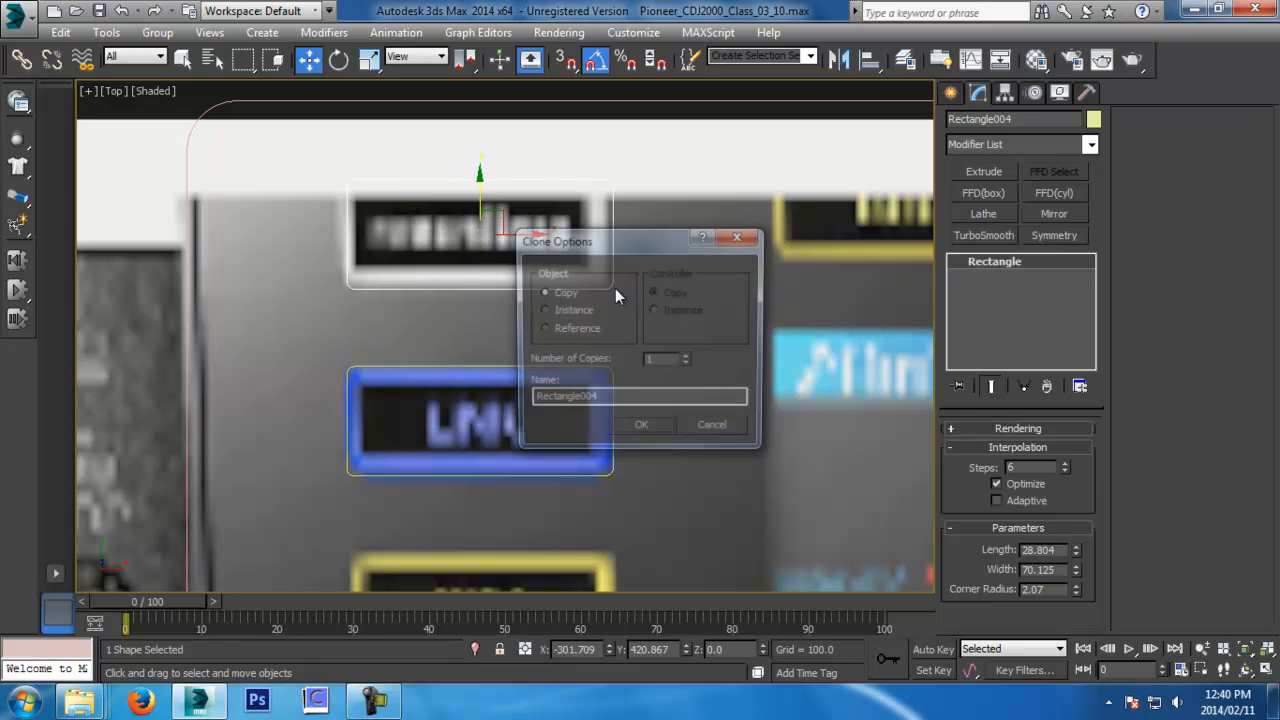
pyautogui.click(586, 311)
pyautogui.click(644, 430)
# Clone the LINK rectangle down along Y onto the USB button as an instance
pyautogui.moveTo(615, 443); pyautogui.dragTo(657, 349, button='middle')
pyautogui.click(650, 356)
pyautogui.moveTo(568, 303); pyautogui.dragTo(614, 233, button='middle')
pyautogui.keyDown('shift'); pyautogui.moveTo(568, 218); pyautogui.dragTo(569, 402); pyautogui.keyUp('shift')
pyautogui.click(642, 430)
# Clone the USB rectangle down along Y onto the SD and DISC buttons as instances
pyautogui.moveTo(661, 433); pyautogui.dragTo(646, 223, button='middle')
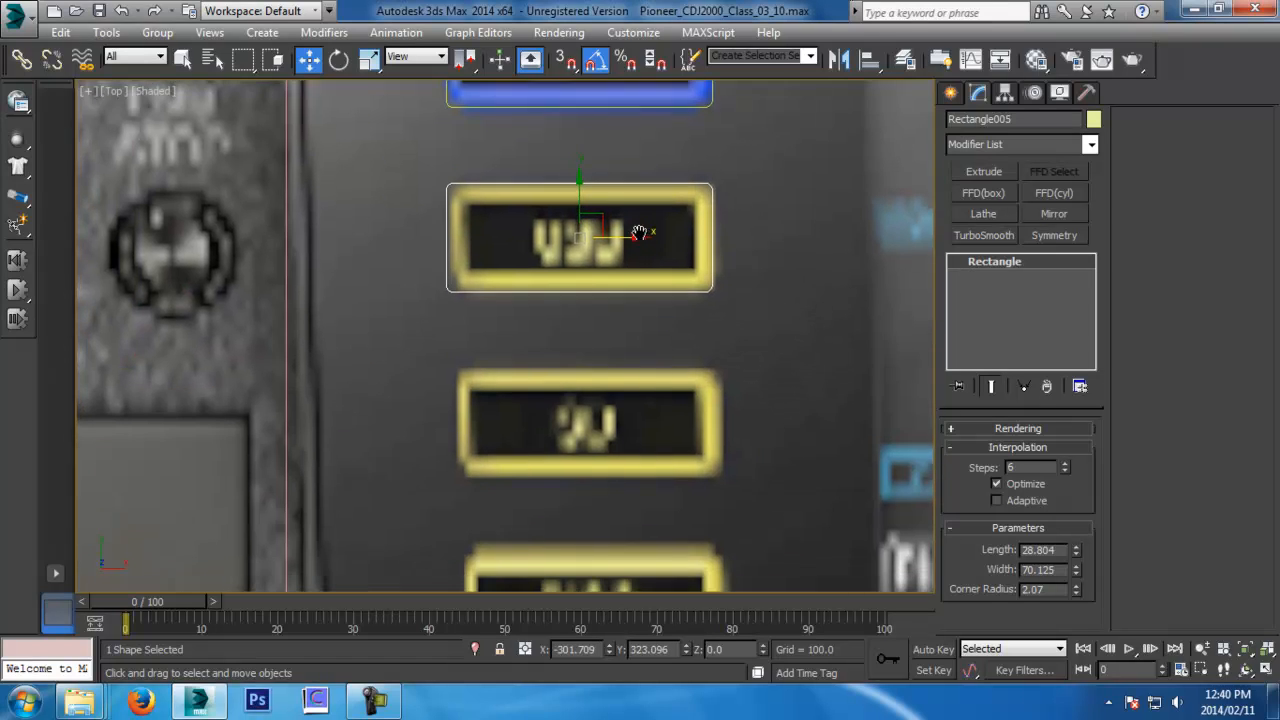
pyautogui.moveTo(597, 192); pyautogui.dragTo(597, 374)
pyautogui.click(640, 430)
pyautogui.moveTo(649, 452); pyautogui.dragTo(648, 283, button='middle')
pyautogui.scroll(-2, 648, 283)
pyautogui.keyDown('shift'); pyautogui.moveTo(593, 199); pyautogui.dragTo(611, 335); pyautogui.keyUp('shift')
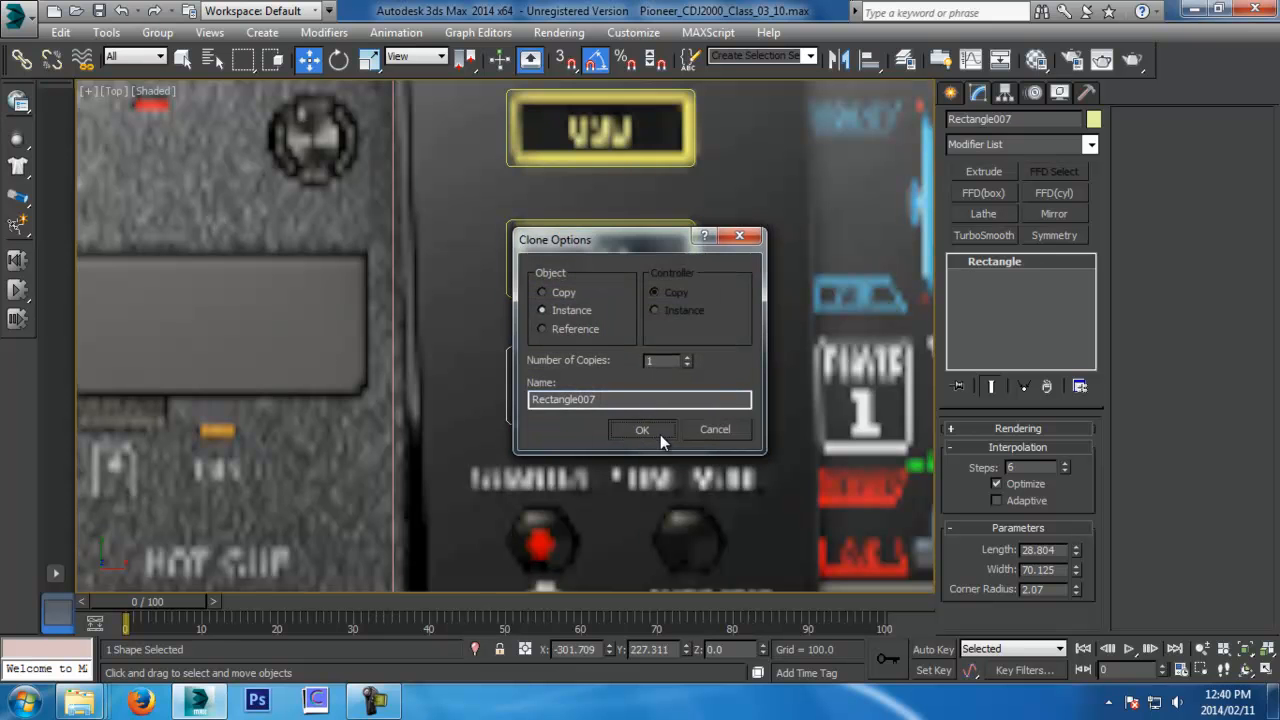
pyautogui.click(660, 434)
# Clone the topmost button's rectangle along X onto the BROWSE button as an independent copy
pyautogui.scroll(-4, 651, 443)
pyautogui.moveTo(593, 470); pyautogui.dragTo(590, 480, button='middle')
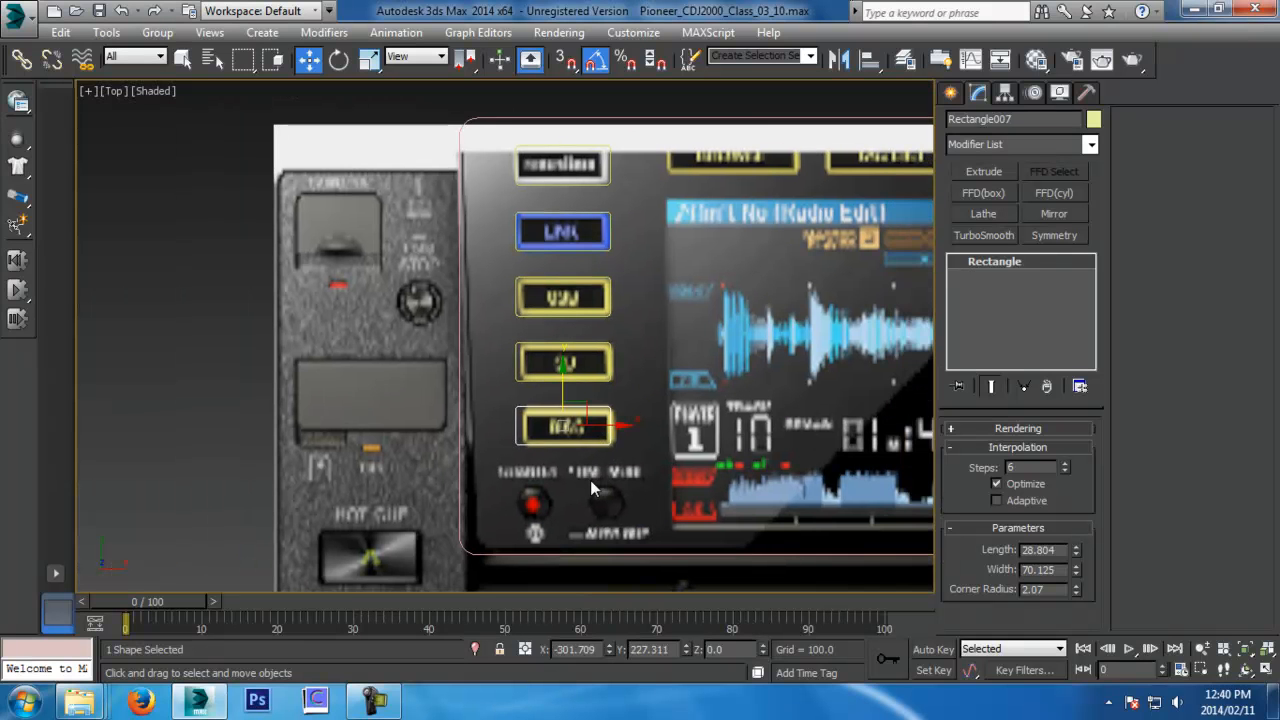
pyautogui.moveTo(598, 460); pyautogui.dragTo(710, 438, button='middle')
pyautogui.scroll(-2, 708, 438)
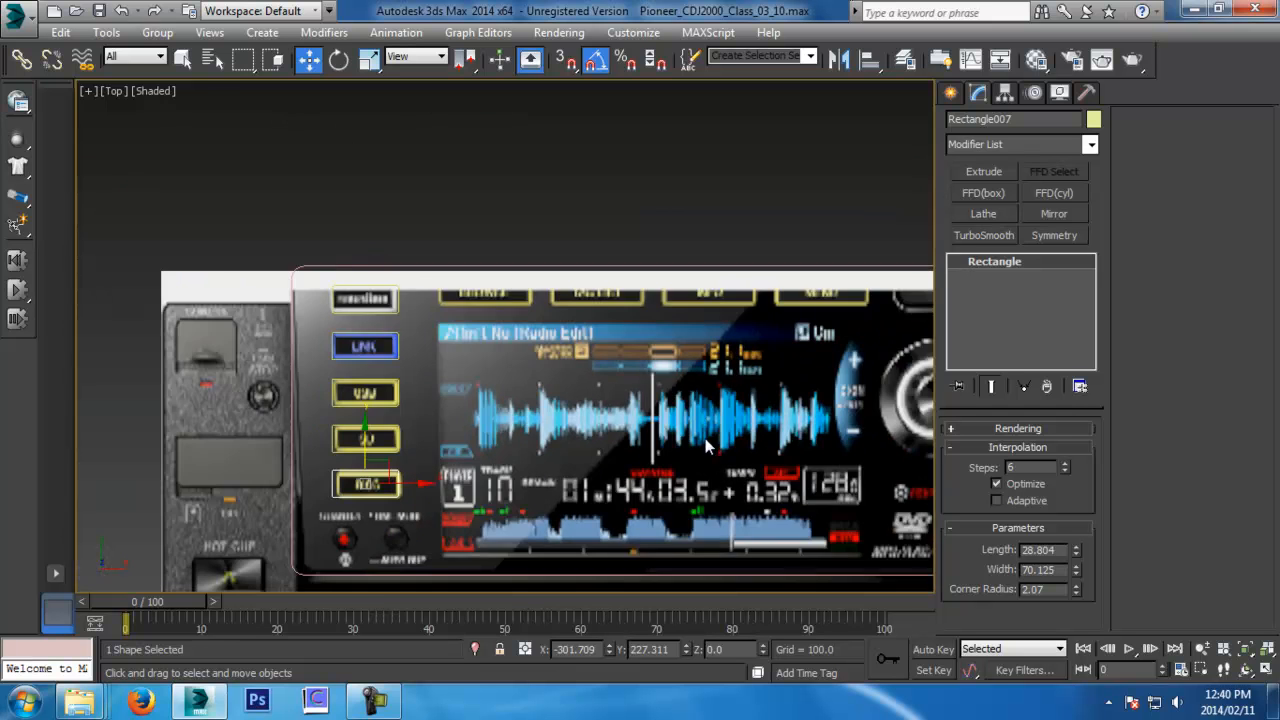
pyautogui.moveTo(521, 461); pyautogui.dragTo(584, 438, button='middle')
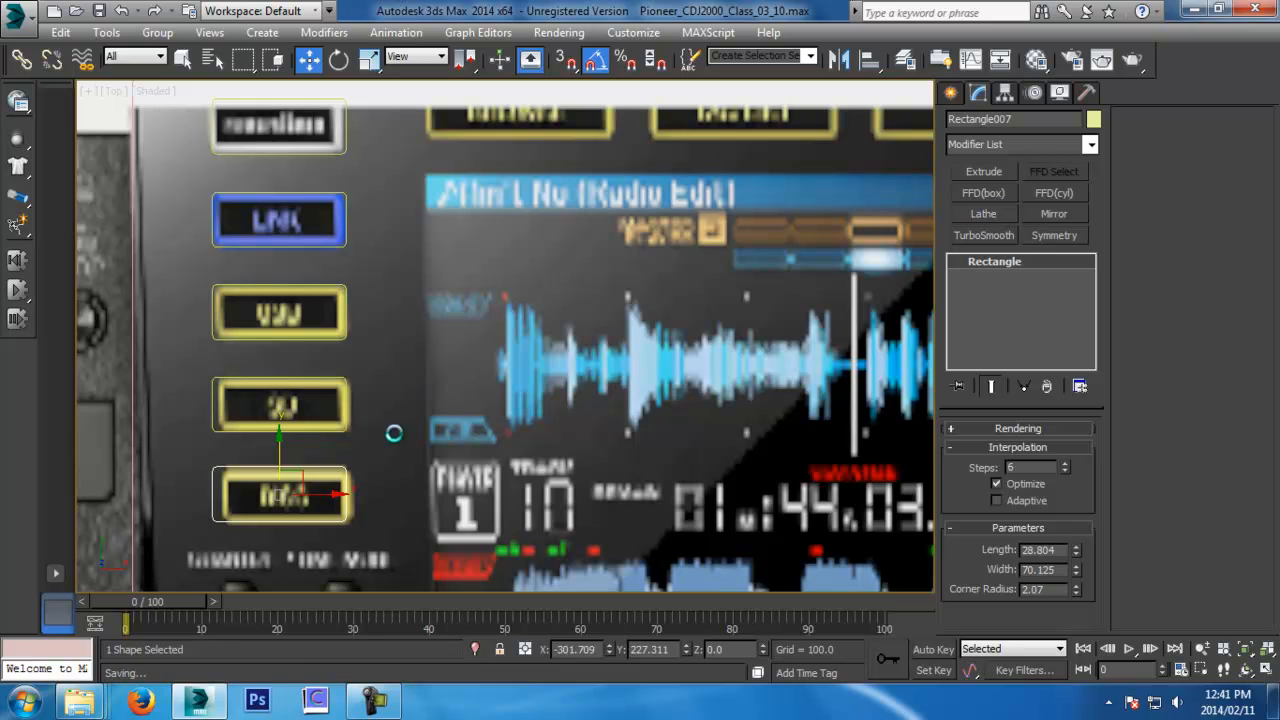
pyautogui.scroll(-3, 527, 427)
pyautogui.moveTo(503, 482); pyautogui.dragTo(491, 578, button='middle')
pyautogui.scroll(2, 466, 407)
pyautogui.moveTo(625, 294); pyautogui.dragTo(458, 497, button='middle')
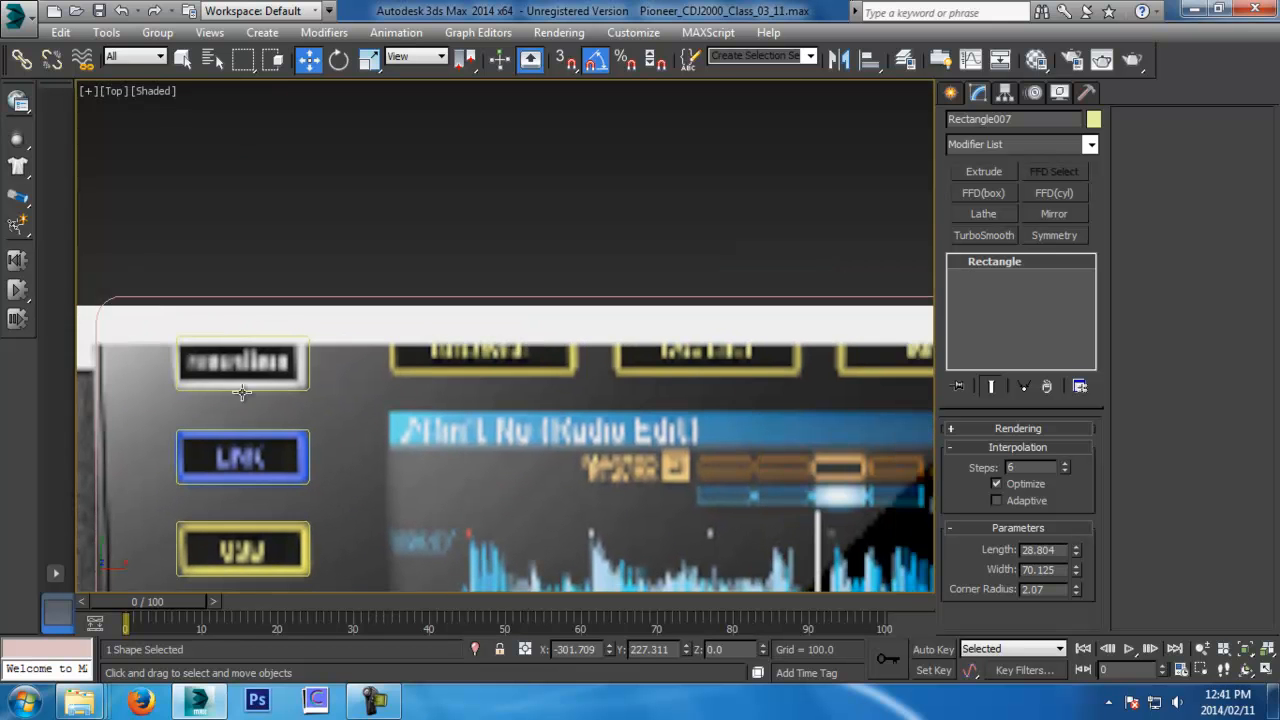
pyautogui.keyDown('shift'); pyautogui.moveTo(266, 344); pyautogui.dragTo(501, 329); pyautogui.keyUp('shift')
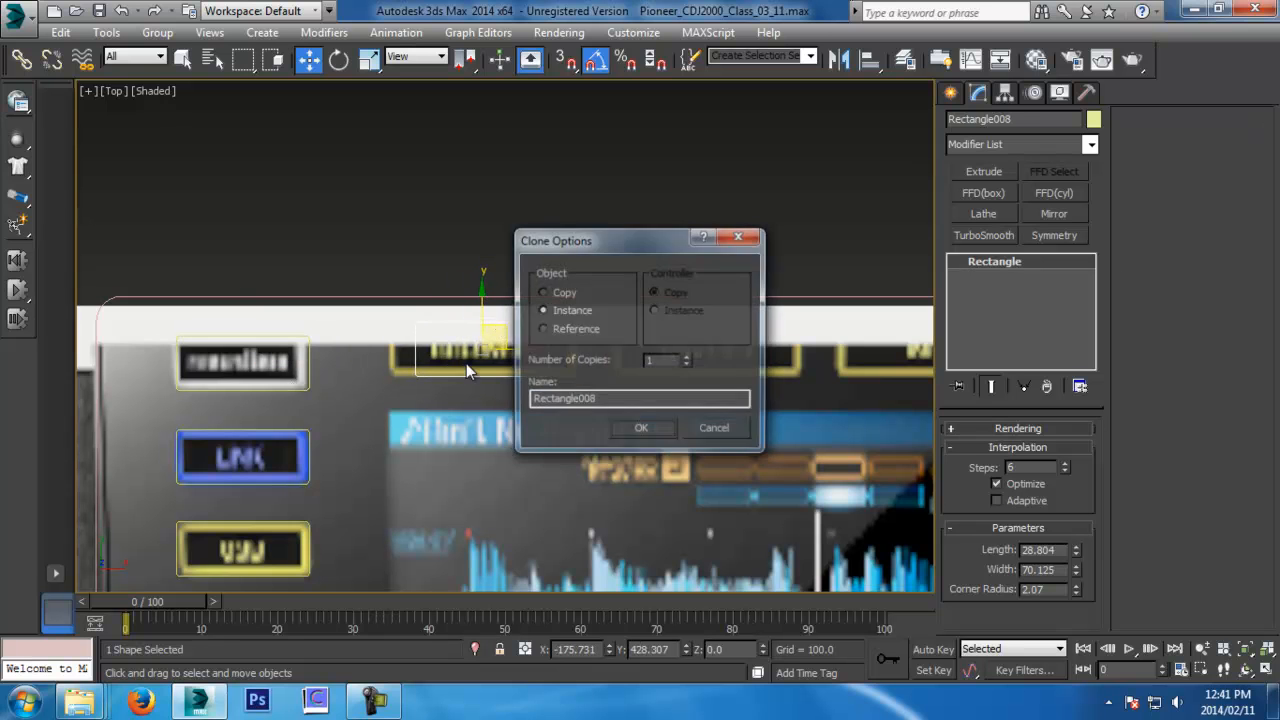
pyautogui.click(707, 434)
pyautogui.moveTo(231, 374)
pyautogui.keyDown('shift'); pyautogui.mouseDown()
pyautogui.moveTo(511, 374)
pyautogui.moveTo(479, 374)
pyautogui.mouseUp(); pyautogui.keyUp('shift')
pyautogui.click(619, 427)
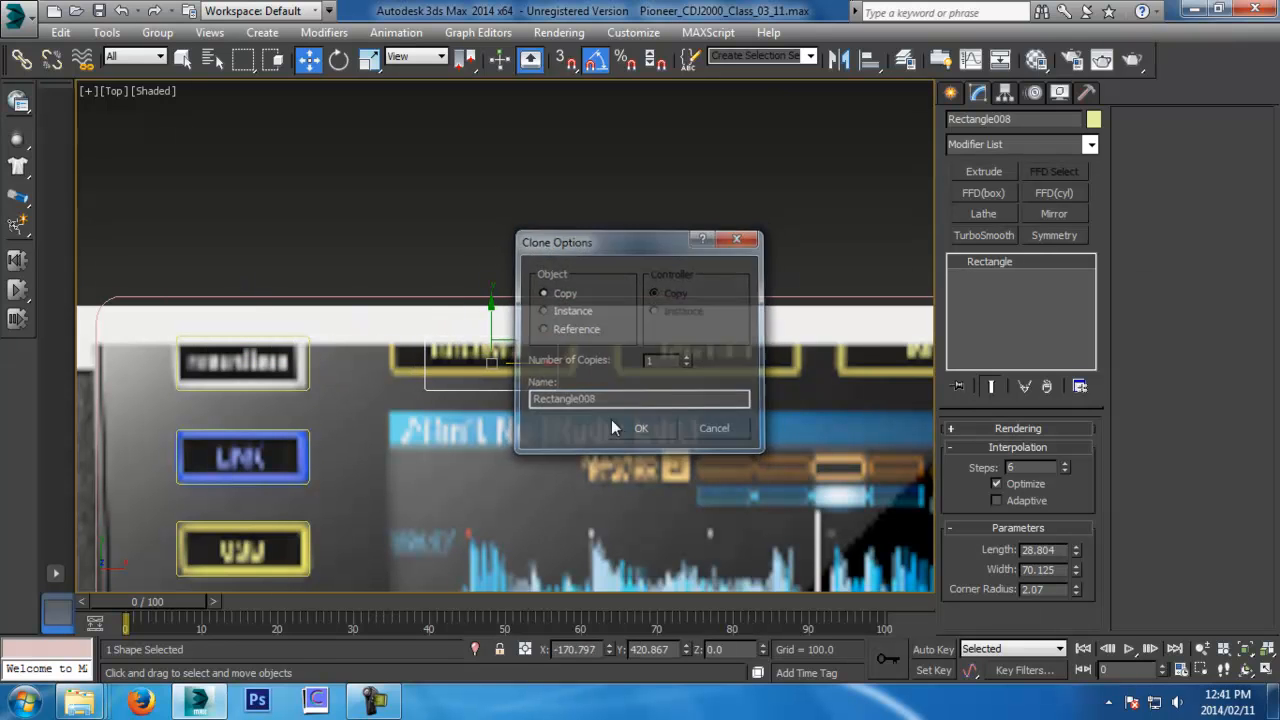
# Align the copied rectangle with the lower edge of the BROWSE button and set its width to 100.279
pyautogui.scroll(5, 493, 363)
pyautogui.moveTo(462, 325); pyautogui.dragTo(448, 297)
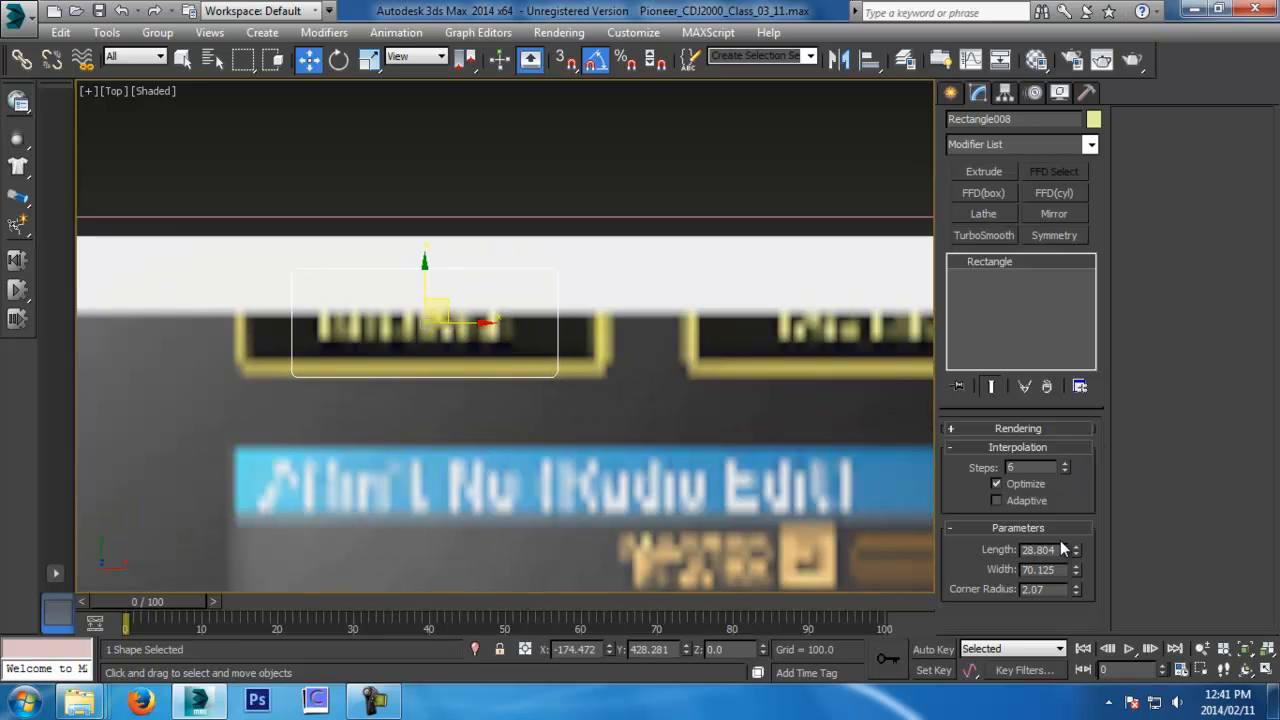
pyautogui.moveTo(568, 443); pyautogui.dragTo(568, 447, button='middle')
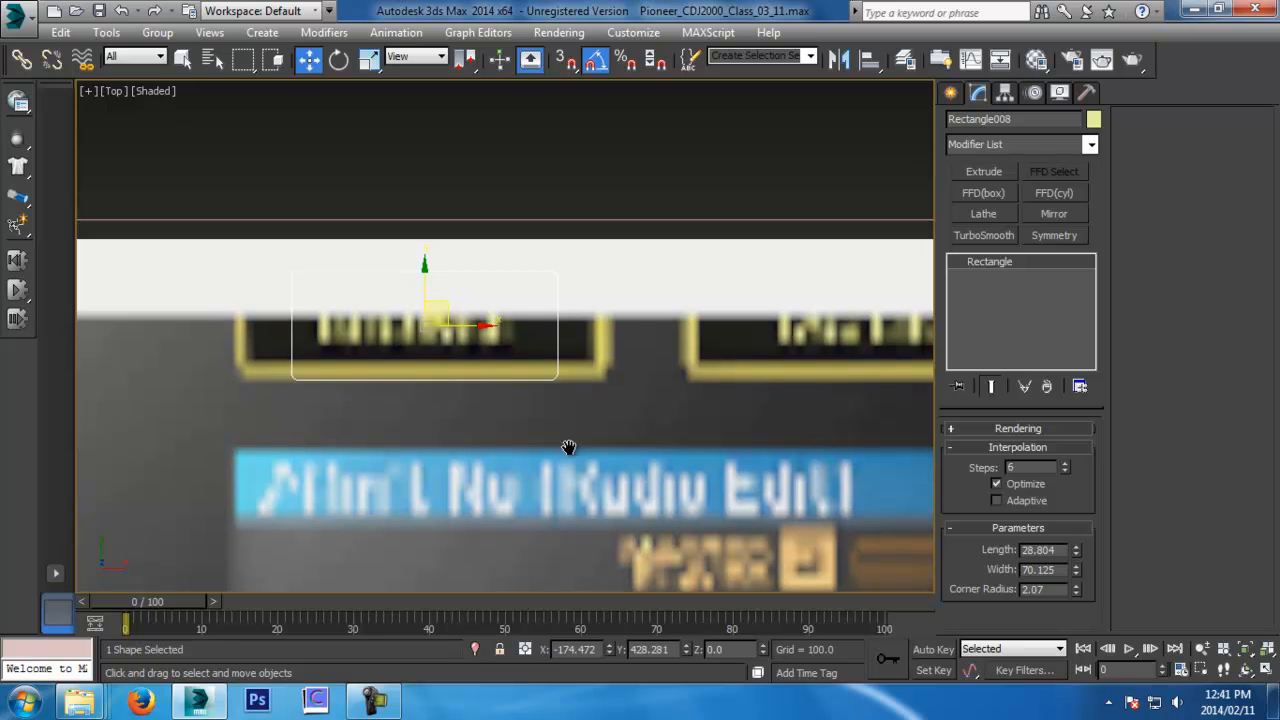
pyautogui.moveTo(1078, 570); pyautogui.dragTo(1076, 528)
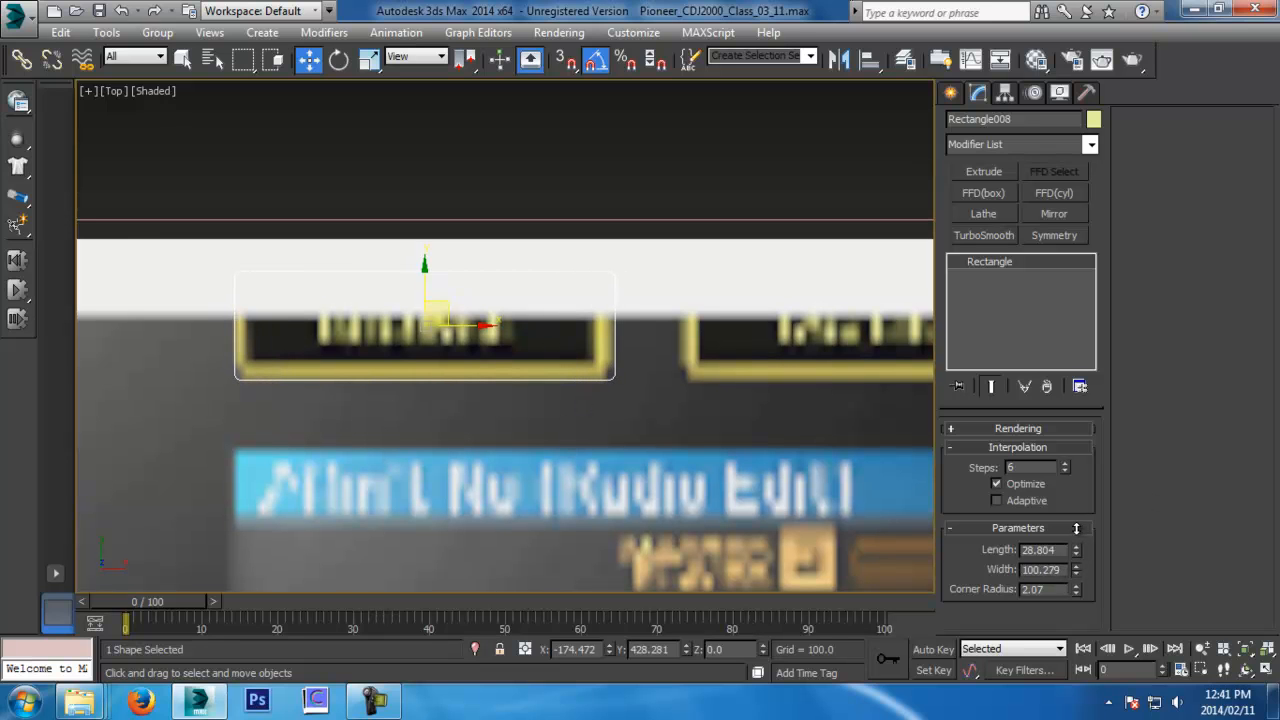
# Clone the BROWSE rectangle along X as three independent copies across the TAG LIST, INFO and MENU buttons
pyautogui.moveTo(641, 514); pyautogui.dragTo(557, 513, button='middle')
pyautogui.scroll(-5, 557, 513)
pyautogui.moveTo(747, 487); pyautogui.dragTo(360, 400, button='middle')
pyautogui.moveTo(431, 371); pyautogui.dragTo(556, 370, button='middle')
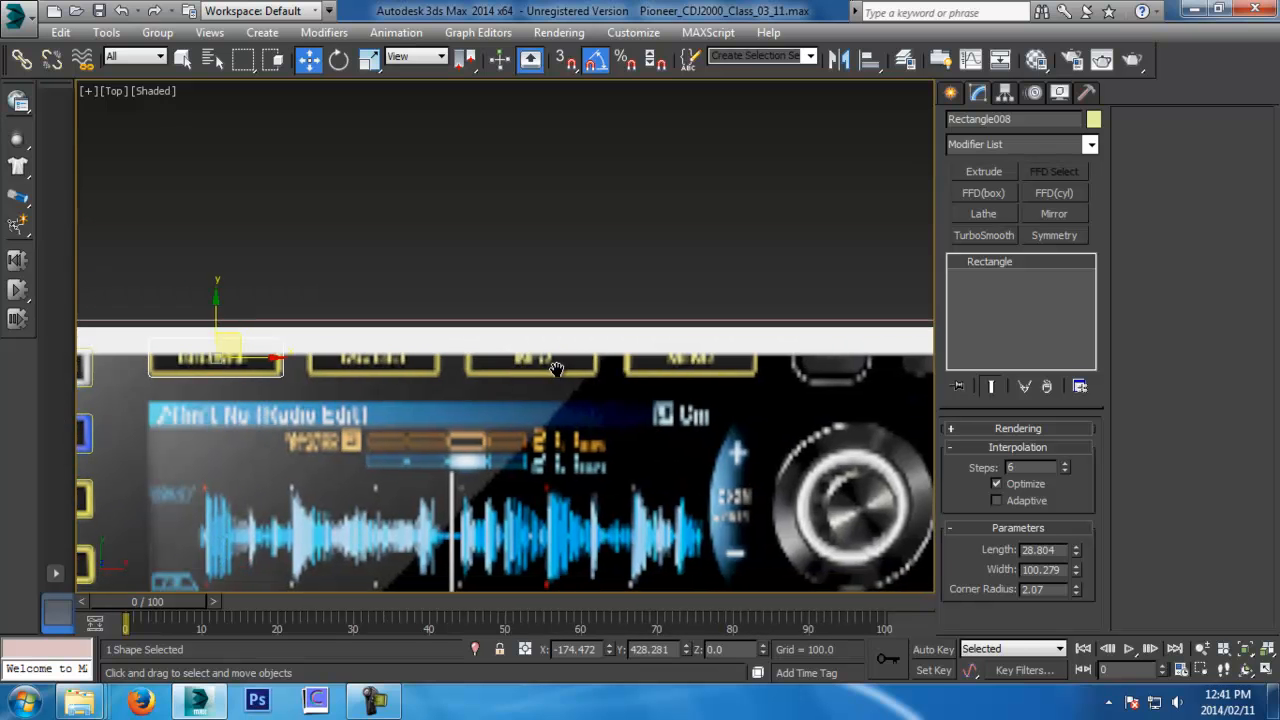
pyautogui.keyDown('shift'); pyautogui.moveTo(270, 356); pyautogui.dragTo(428, 348); pyautogui.keyUp('shift')
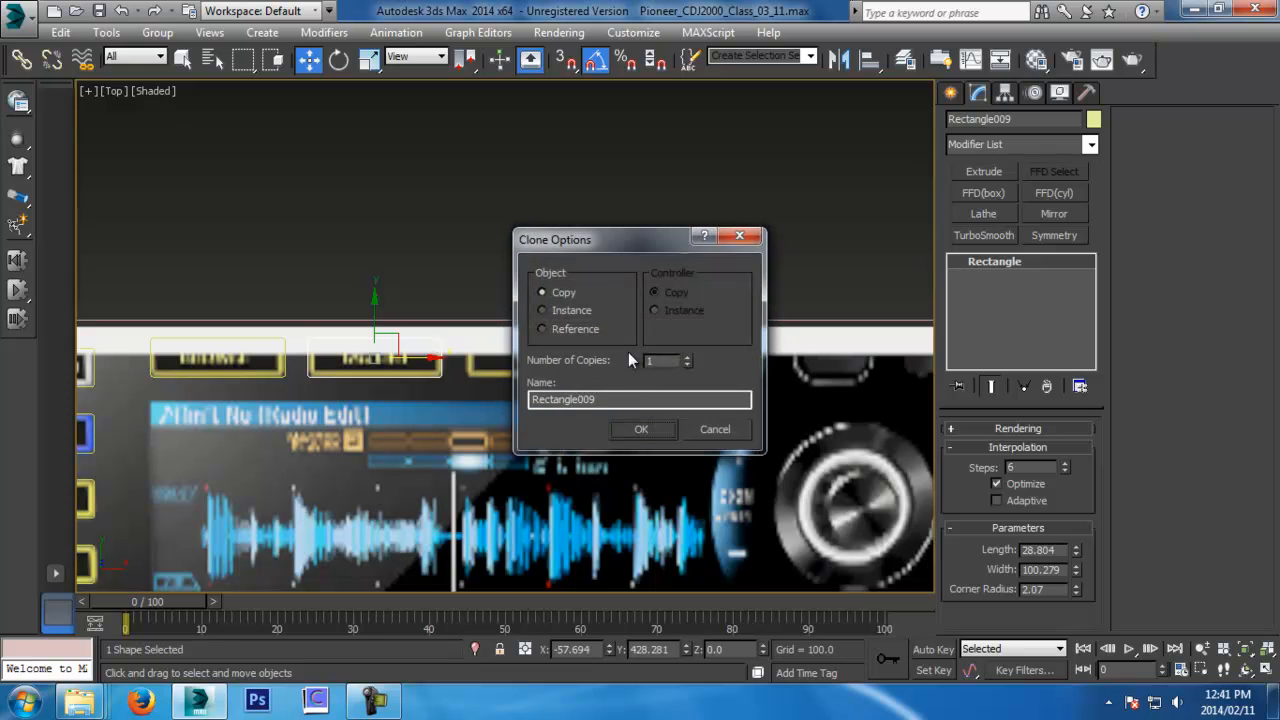
pyautogui.click(687, 357)
pyautogui.click(687, 357)
pyautogui.click(652, 430)
# Shift the MENU and INFO rectangles along X so they line up with their button outlines
pyautogui.scroll(4, 664, 406)
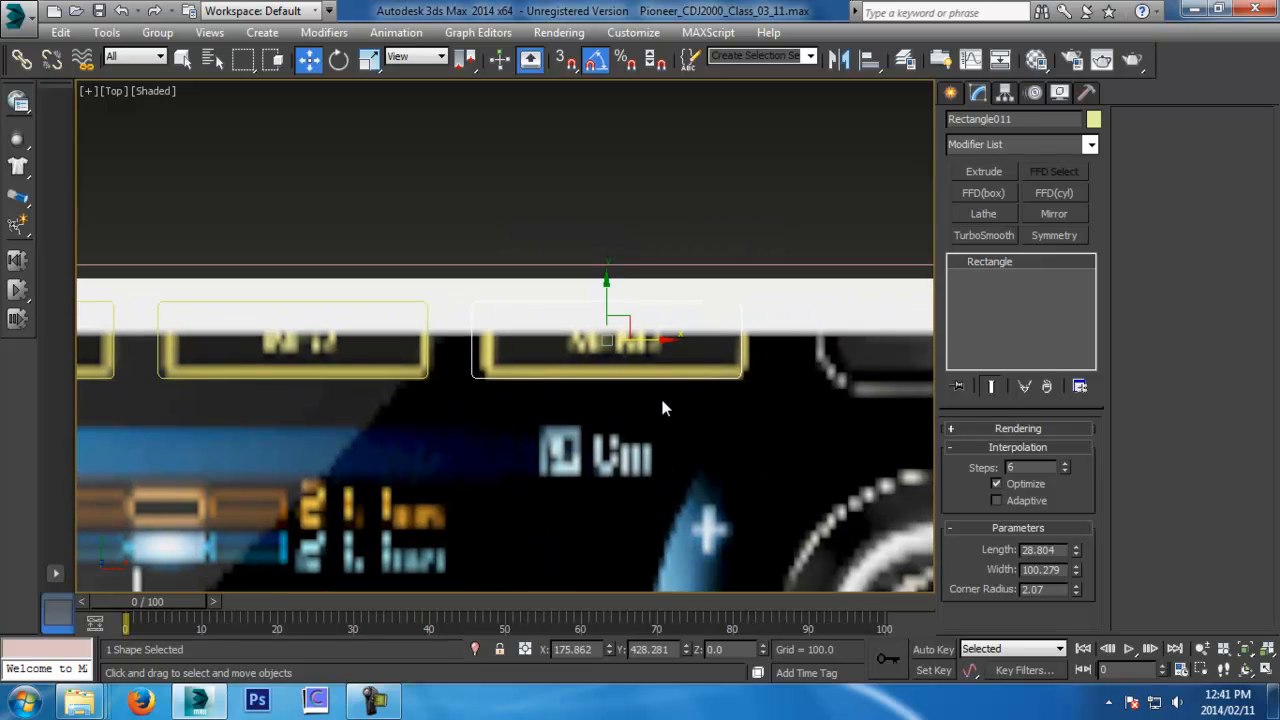
pyautogui.moveTo(457, 346); pyautogui.dragTo(517, 360, button='middle')
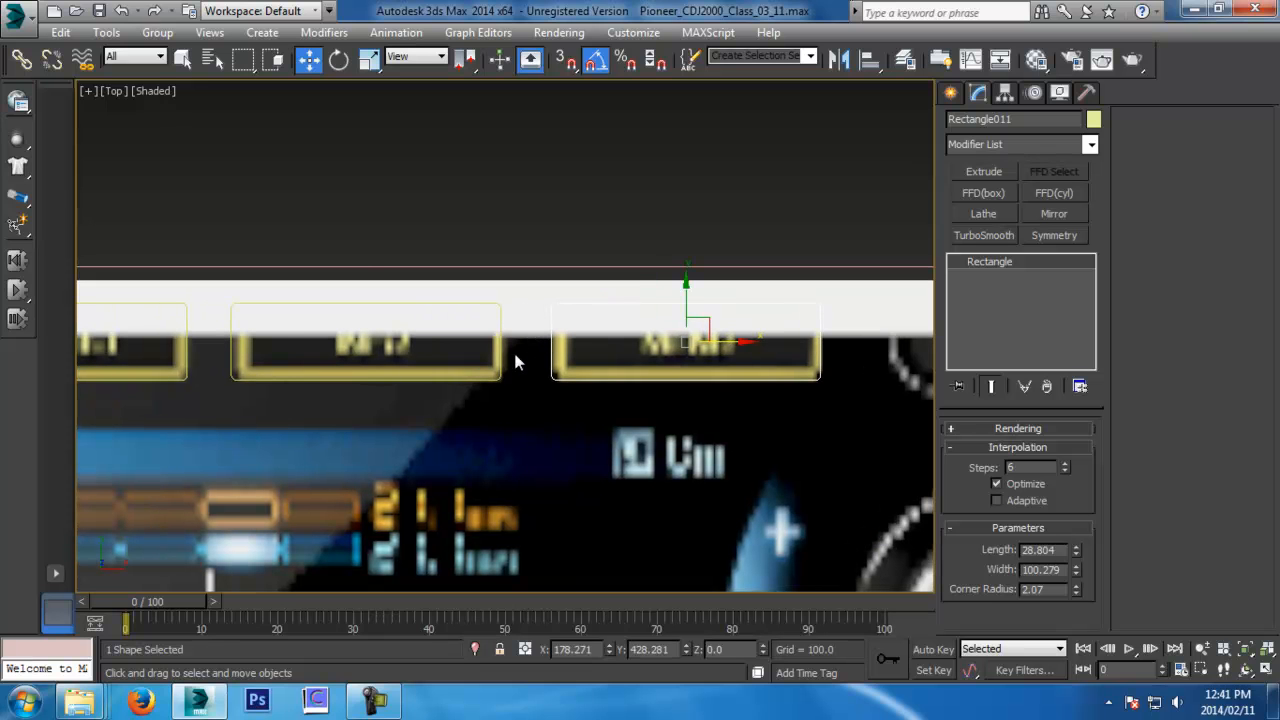
pyautogui.click(503, 359)
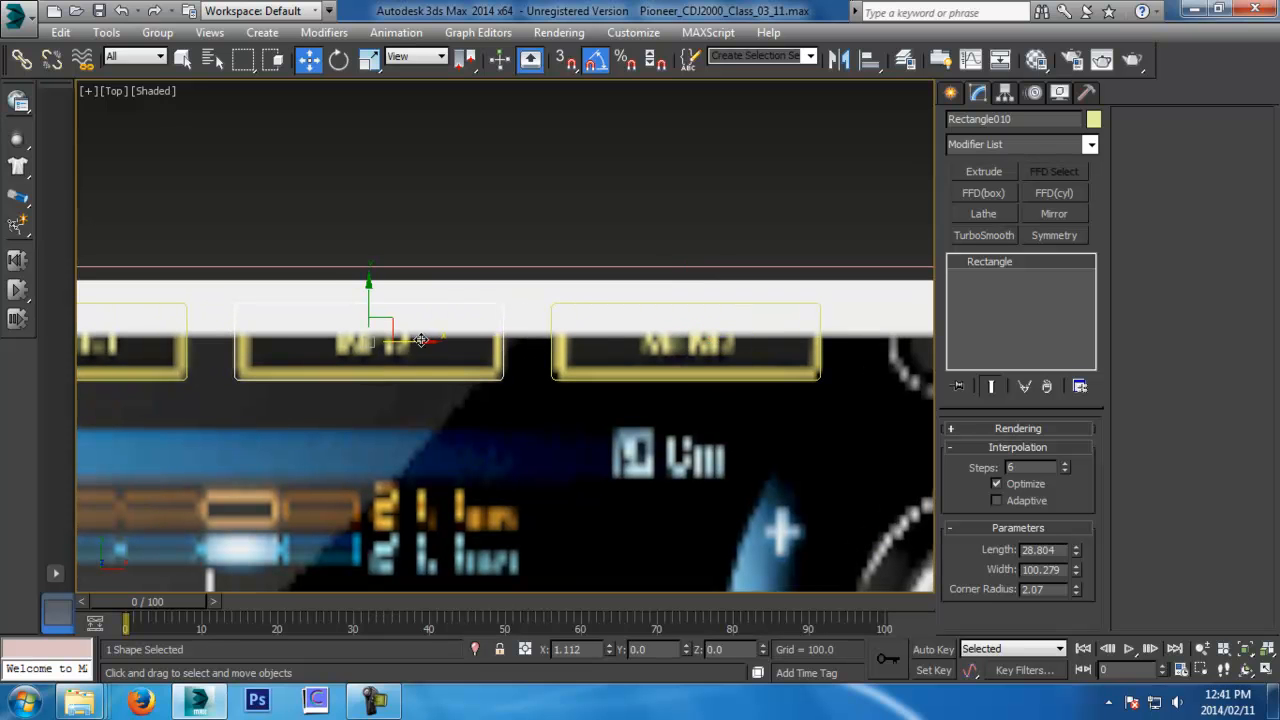
# Draw a rectangle spline about 28 by 55 over the rounded button beside MENU
pyautogui.scroll(-2, 530, 420)
pyautogui.moveTo(675, 475); pyautogui.dragTo(588, 419, button='middle')
pyautogui.scroll(-2, 573, 441)
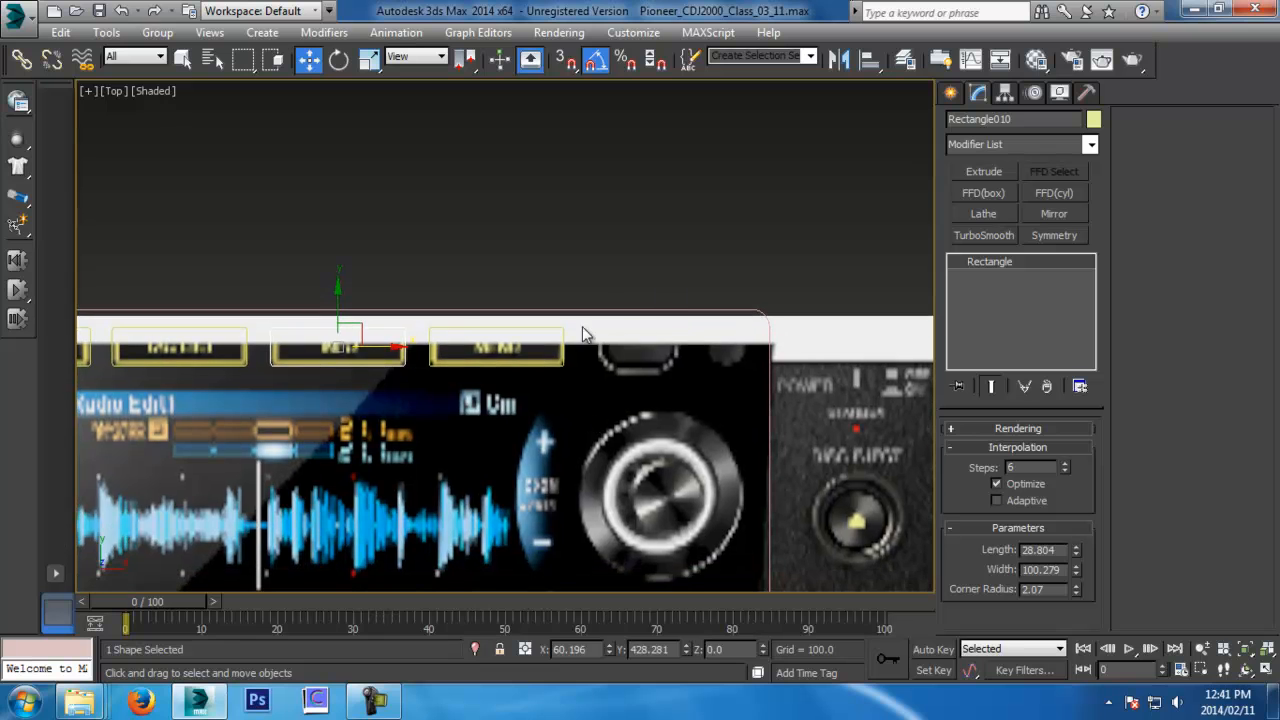
pyautogui.scroll(4, 609, 376)
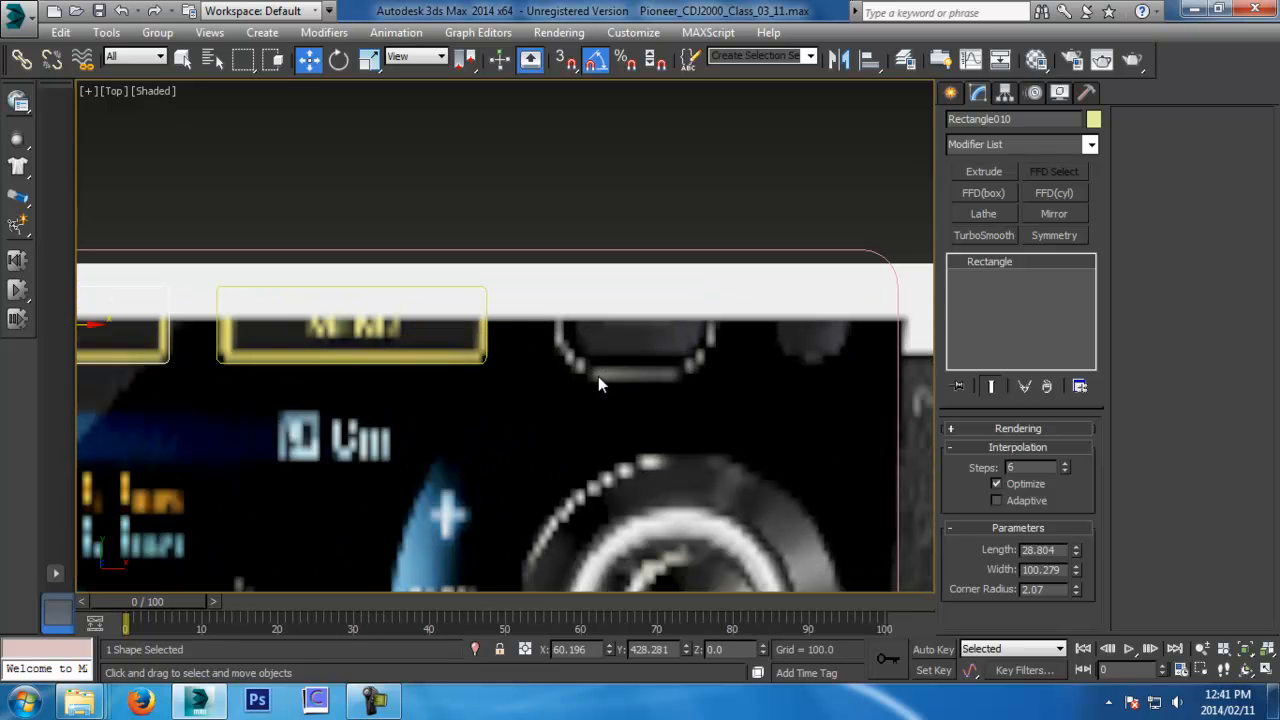
pyautogui.click(951, 94)
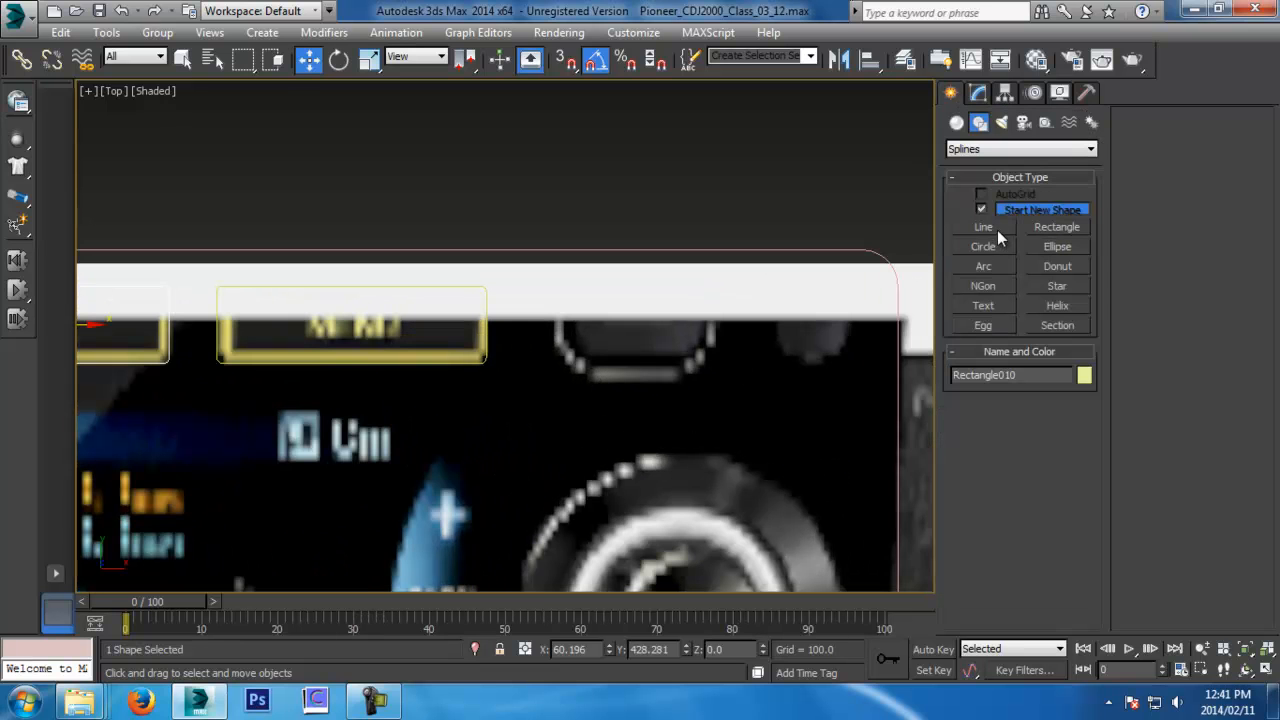
pyautogui.click(1057, 227)
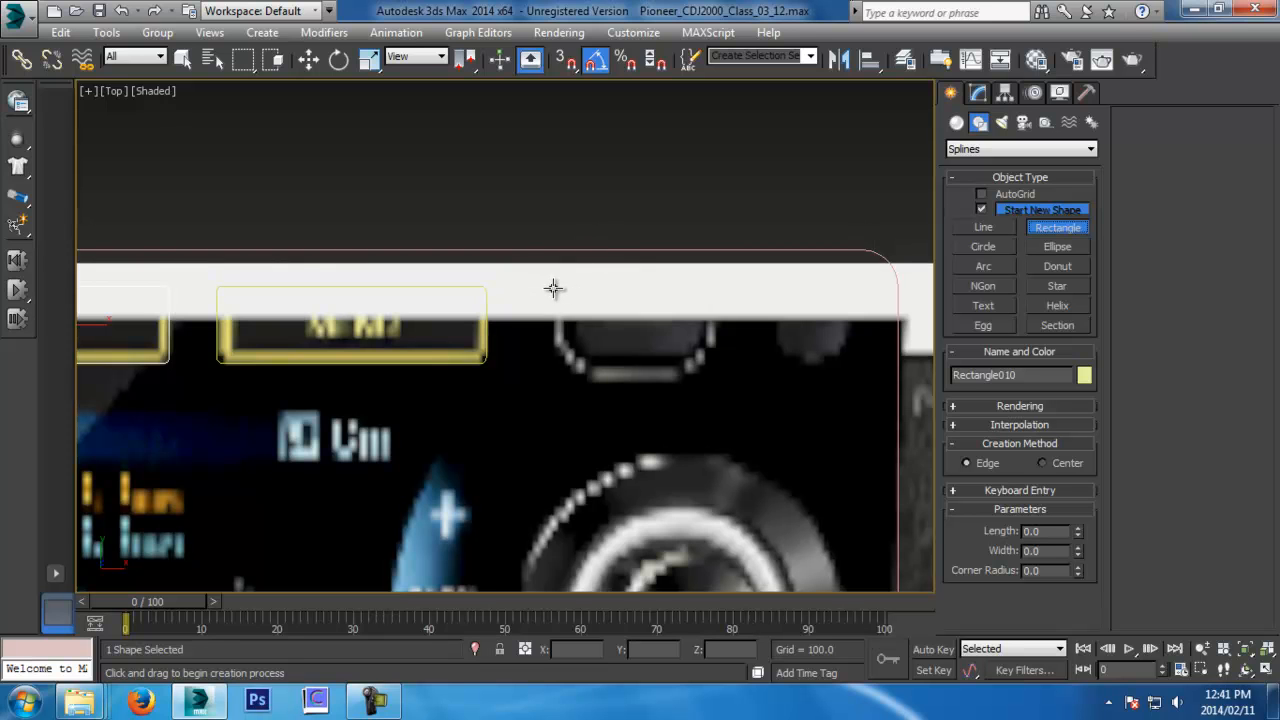
pyautogui.moveTo(557, 288); pyautogui.dragTo(705, 362)
# Set the new rectangle's corner radius to 11.83
pyautogui.click(977, 94)
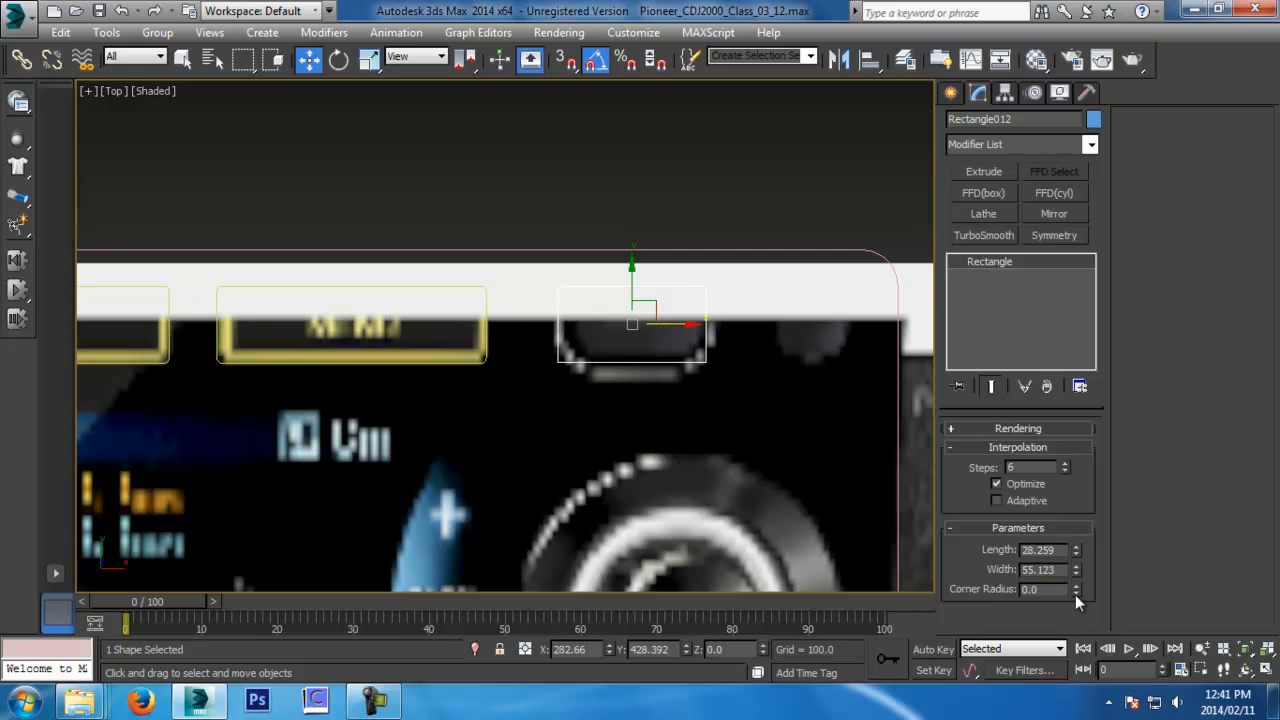
pyautogui.moveTo(1064, 468); pyautogui.dragTo(1175, 188)
pyautogui.moveTo(711, 369); pyautogui.dragTo(699, 427, button='middle')
pyautogui.scroll(-1, 698, 430)
pyautogui.scroll(1, 677, 400)
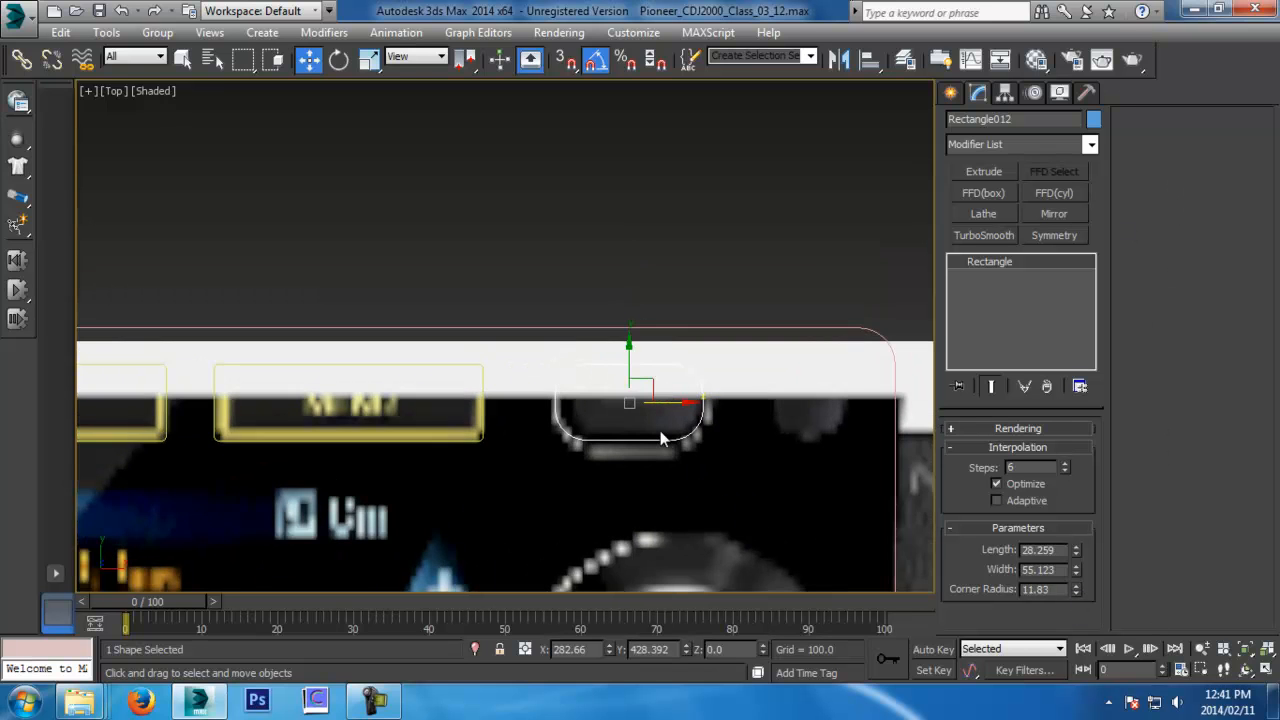
# Center the rounded rectangle on its button along X and set length 40.128, width 61.187 and corner radius 17.39
pyautogui.scroll(1, 672, 433)
pyautogui.moveTo(656, 398); pyautogui.dragTo(672, 403)
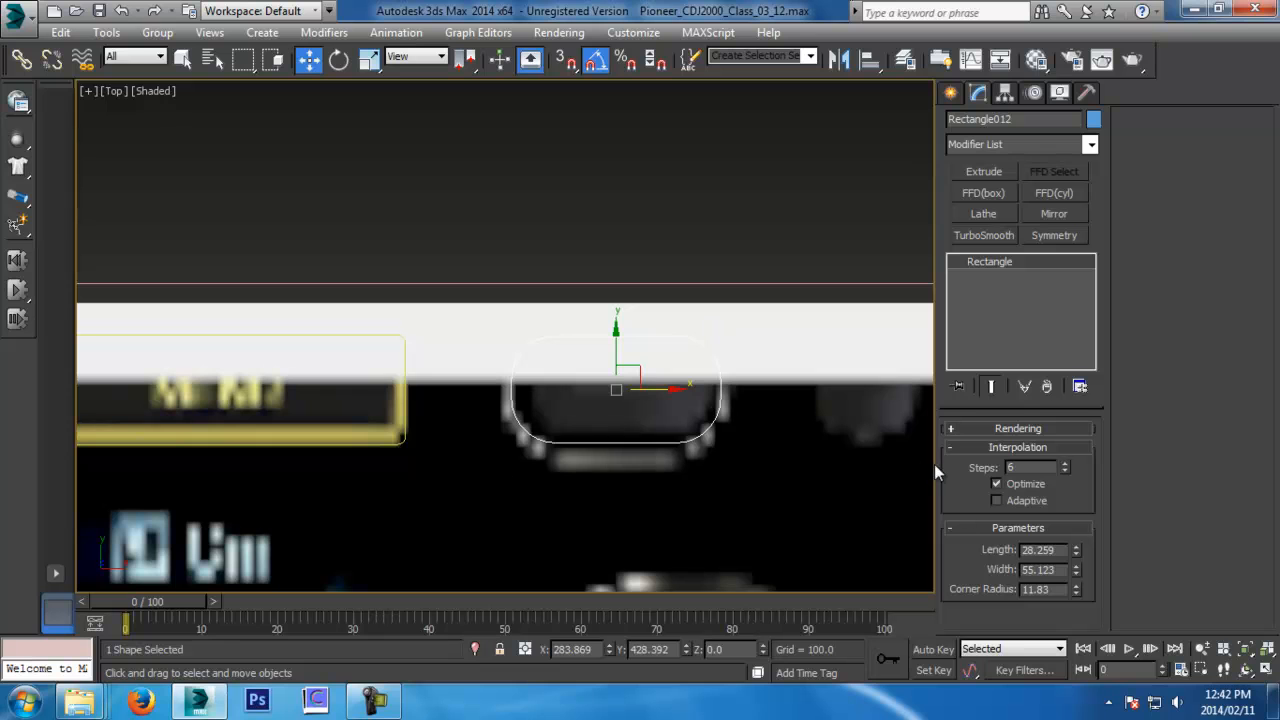
pyautogui.moveTo(1078, 554); pyautogui.dragTo(1078, 507)
pyautogui.moveTo(1080, 572)
pyautogui.mouseDown()
pyautogui.moveTo(1076, 553)
pyautogui.moveTo(1075, 574)
pyautogui.mouseUp()
# Draw a circle spline with a radius of about 12.8 around the round button with the red light
pyautogui.scroll(-5, 450, 448)
pyautogui.scroll(-2, 350, 488)
pyautogui.moveTo(364, 520); pyautogui.dragTo(750, 410, button='middle')
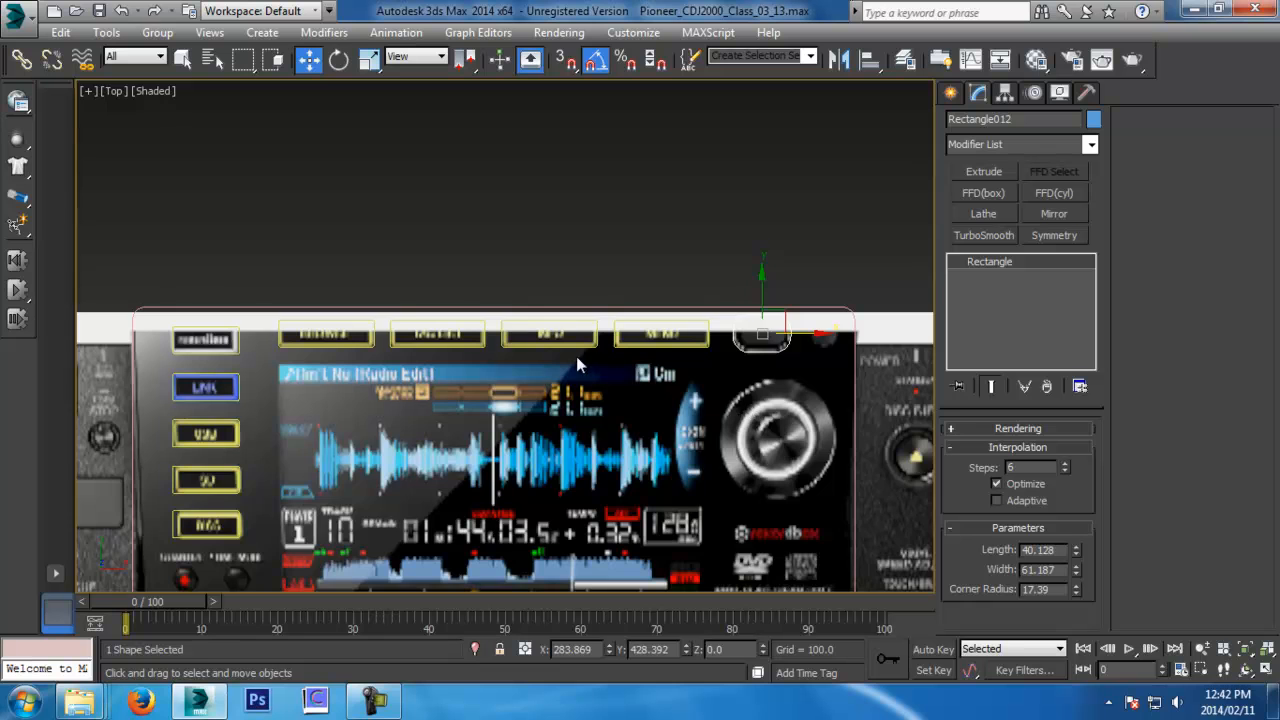
pyautogui.moveTo(431, 370); pyautogui.dragTo(591, 130, button='middle')
pyautogui.moveTo(351, 357); pyautogui.dragTo(508, 342, button='middle')
pyautogui.scroll(5, 508, 342)
pyautogui.click(503, 223)
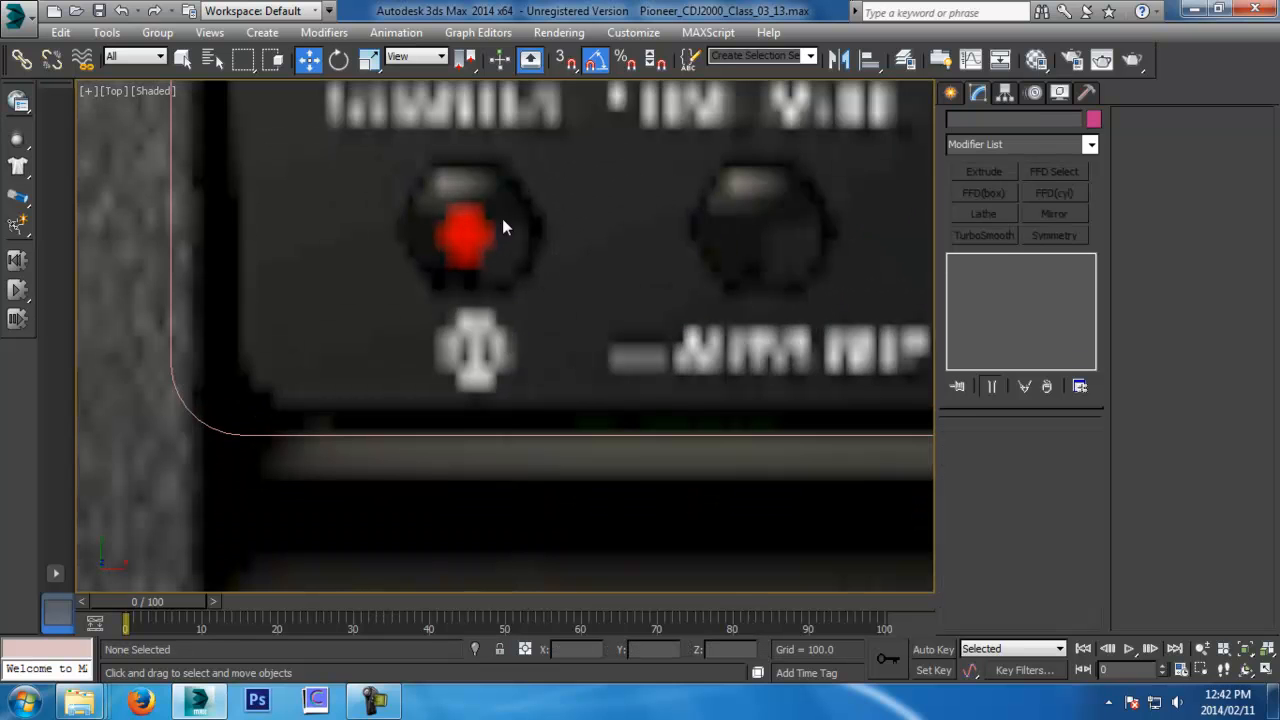
pyautogui.click(951, 93)
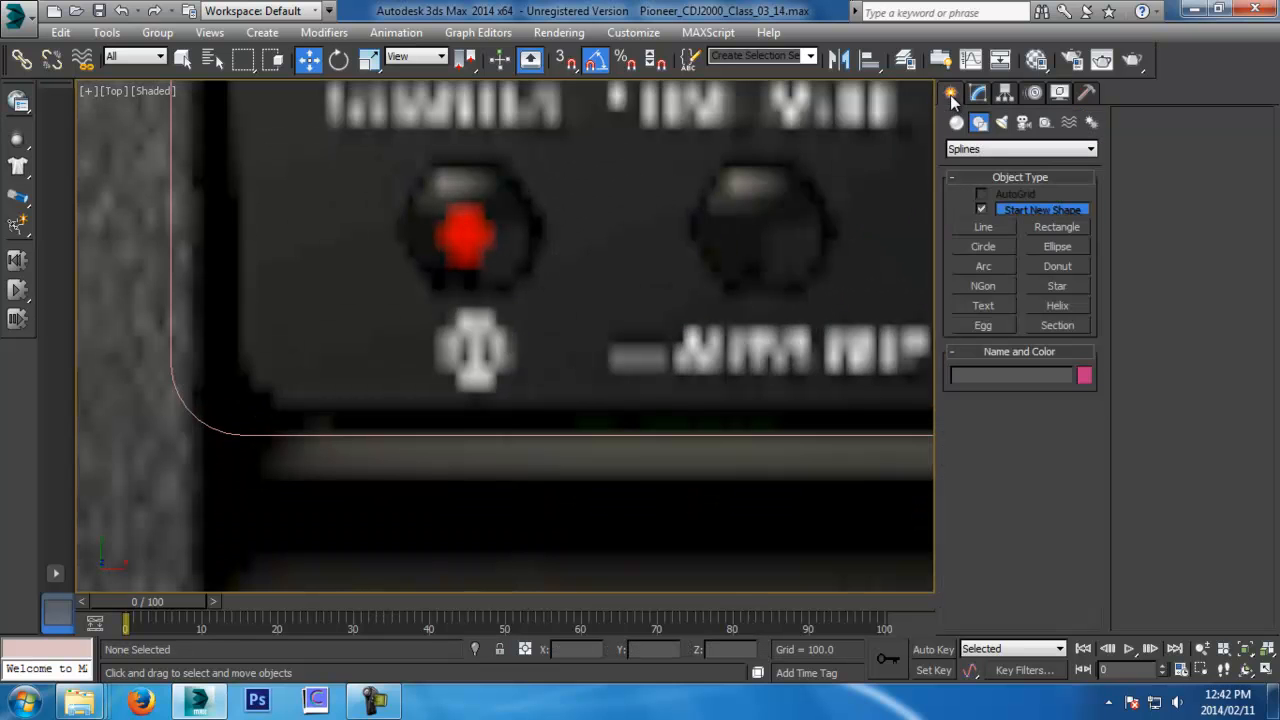
pyautogui.click(984, 246)
pyautogui.moveTo(465, 230); pyautogui.dragTo(508, 283)
pyautogui.press('w')
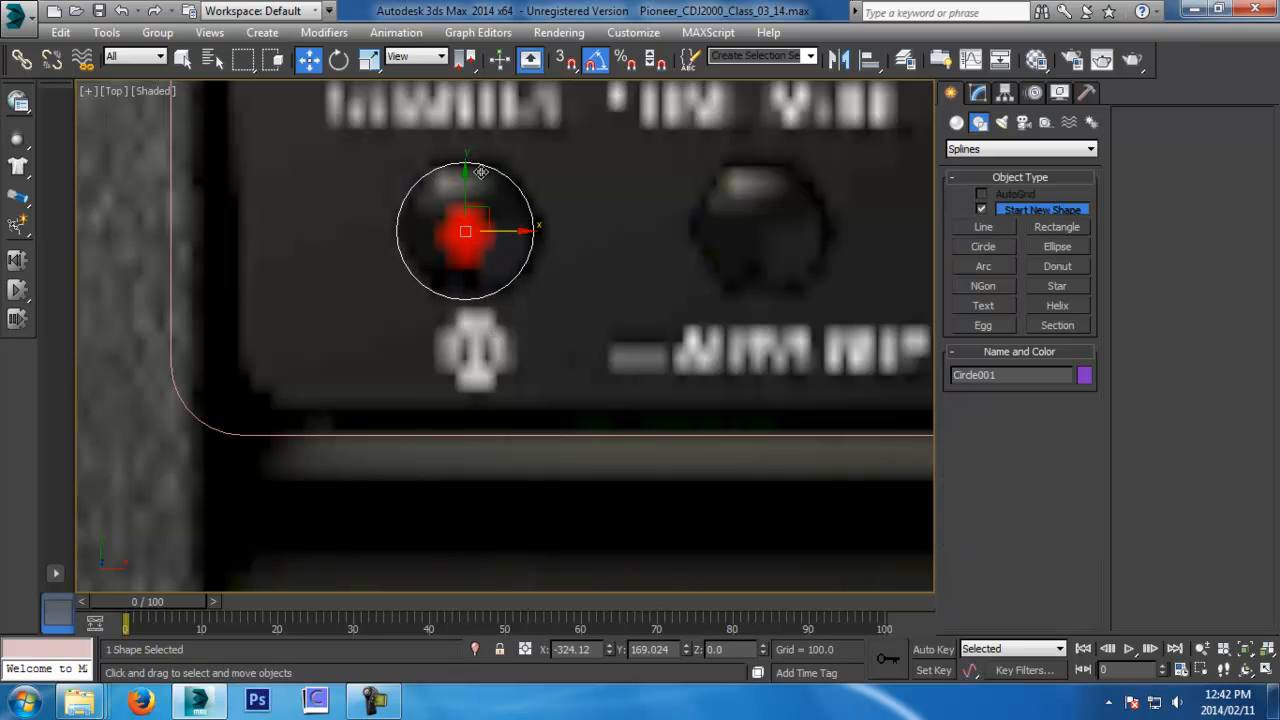
# Reduce the circle's interpolation steps to 1
pyautogui.click(978, 93)
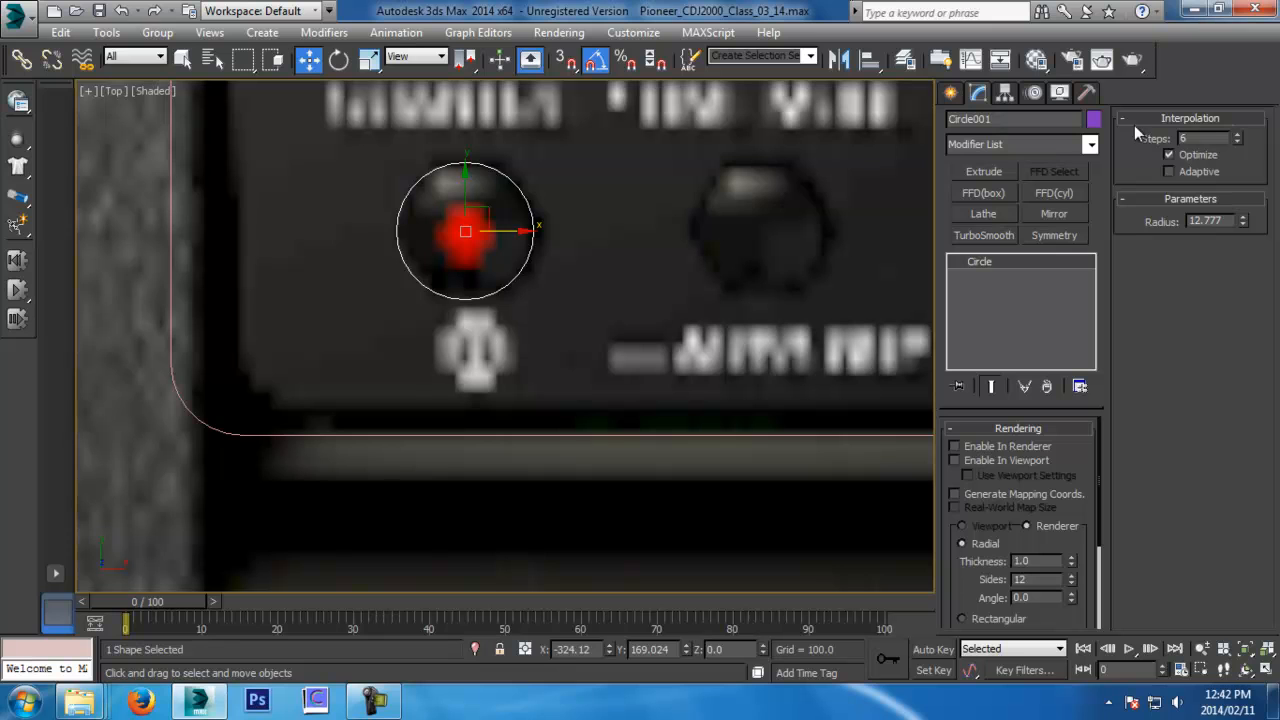
pyautogui.rightClick(1237, 140)
pyautogui.click(1238, 137)
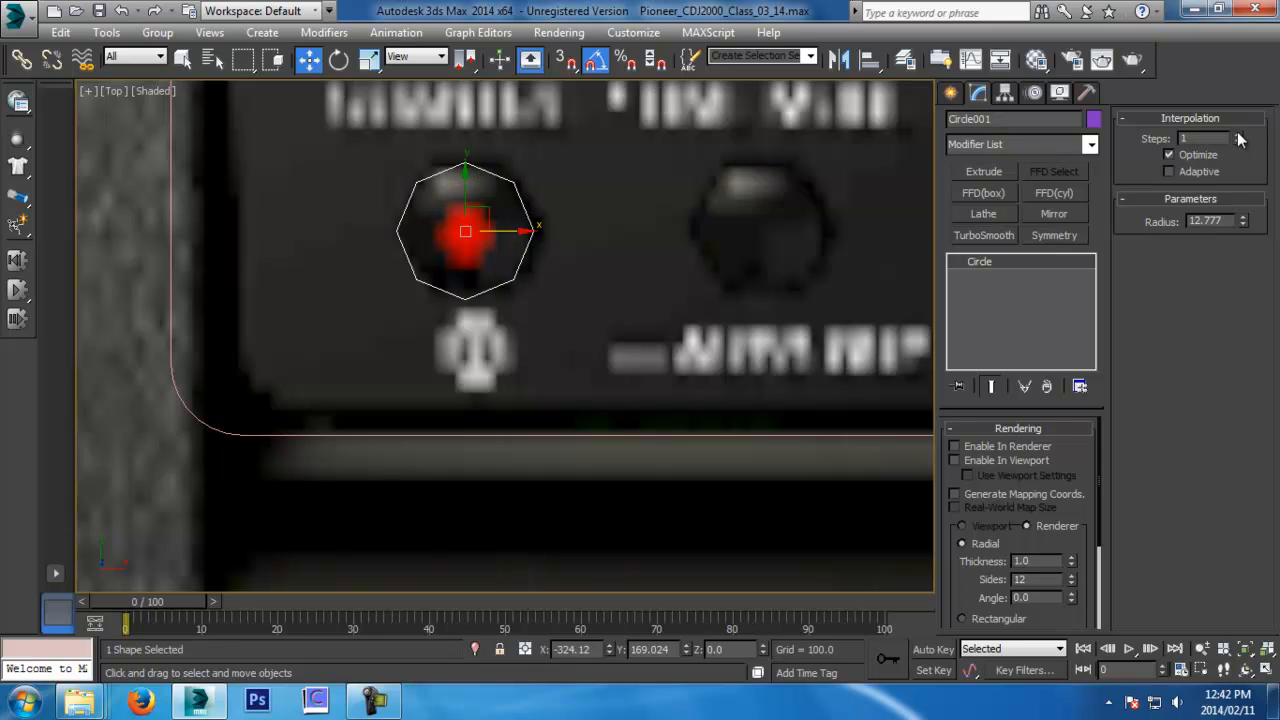
# Delete the circle around the button with the red light
pyautogui.moveTo(582, 182); pyautogui.dragTo(628, 265, button='middle')
pyautogui.scroll(2, 657, 267)
pyautogui.scroll(-1, 655, 270)
pyautogui.click(650, 274)
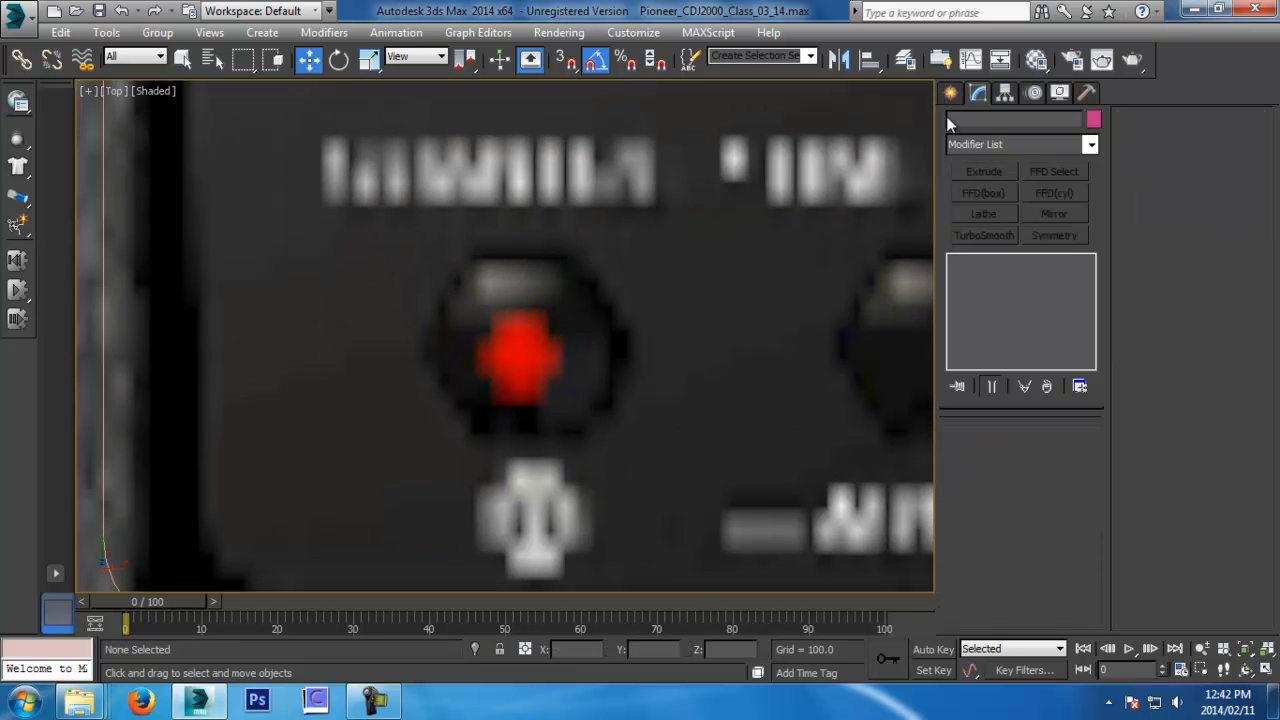
# Trace the round button with the red light using a closed six-sided line spline
pyautogui.click(949, 93)
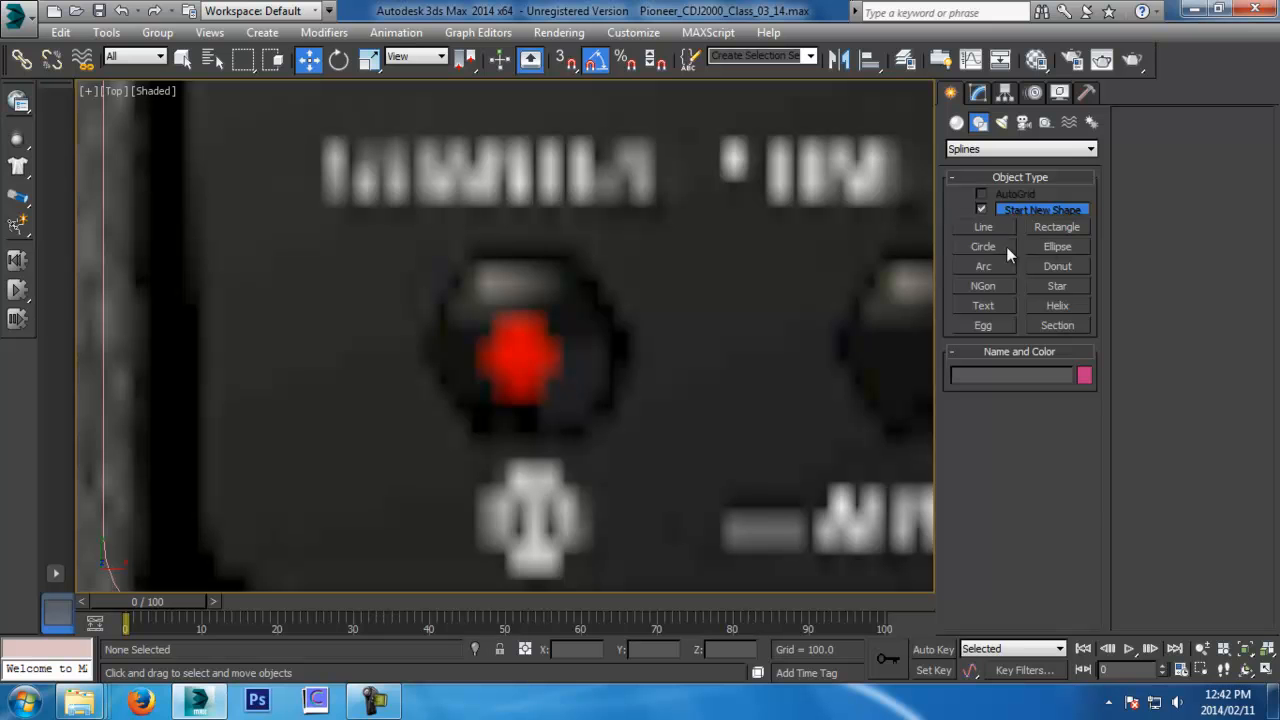
pyautogui.click(983, 227)
pyautogui.moveTo(557, 415); pyautogui.dragTo(583, 403, button='middle')
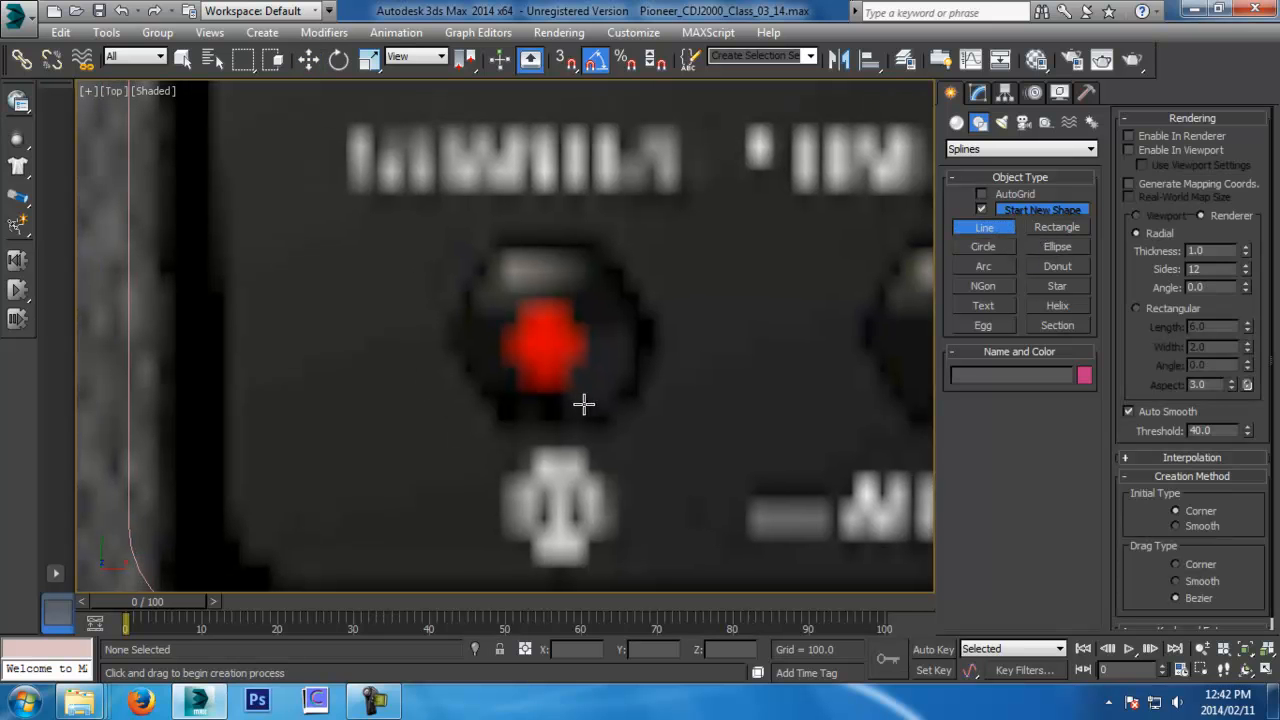
pyautogui.click(592, 245)
pyautogui.click(506, 245)
pyautogui.click(446, 326)
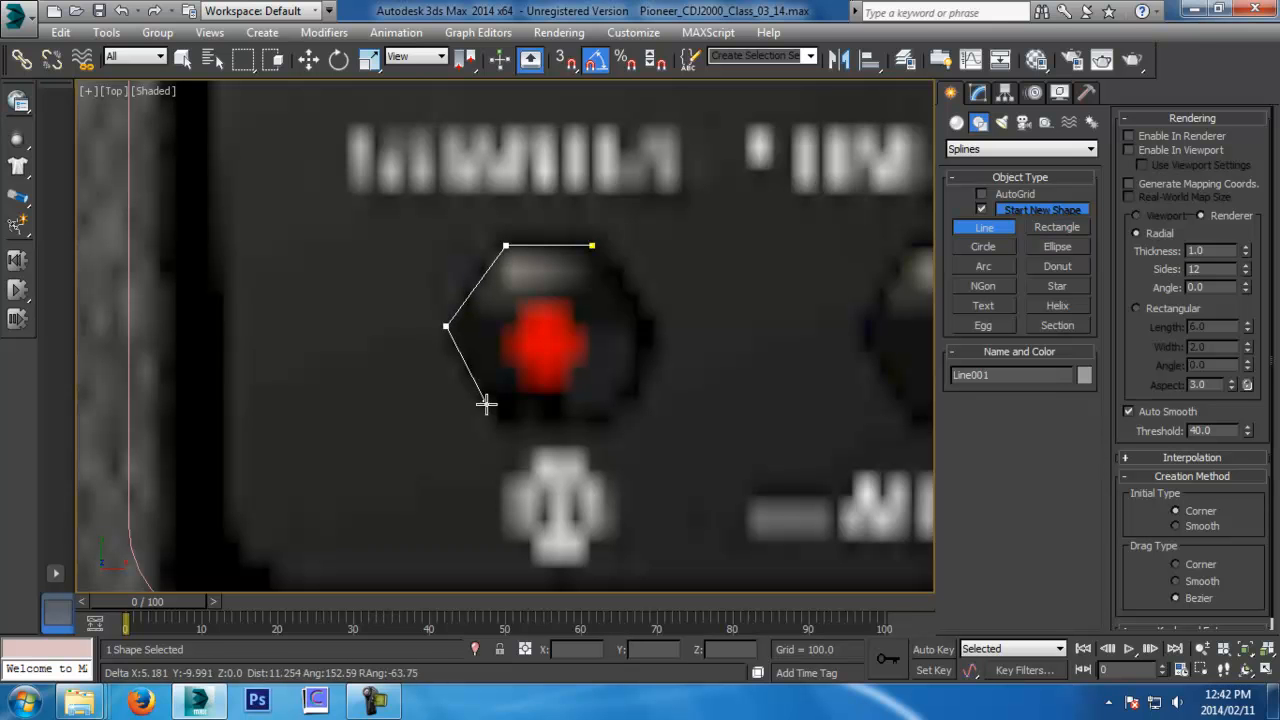
pyautogui.click(501, 421)
pyautogui.click(604, 420)
pyautogui.click(657, 339)
pyautogui.click(594, 245)
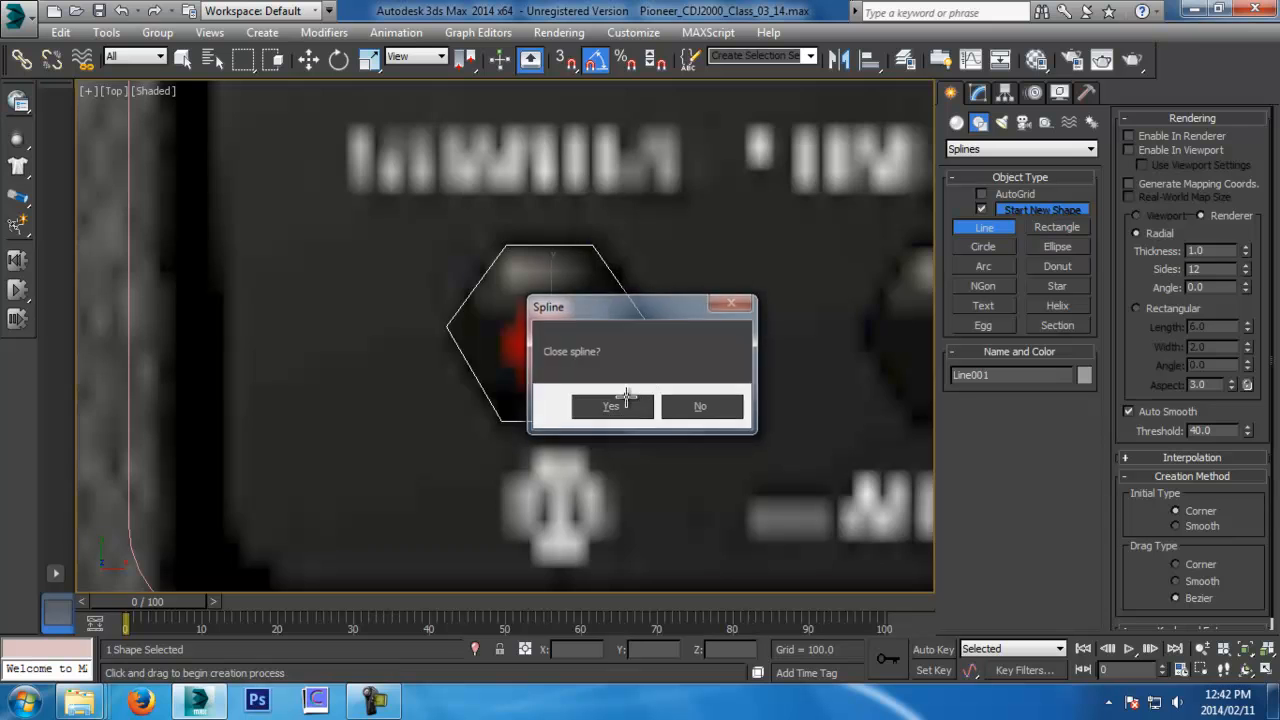
pyautogui.click(612, 402)
pyautogui.scroll(-5, 534, 409)
pyautogui.press('w')
# Move the hexagon's right-hand vertex up along Y to about 170.78 to line up with the opposite vertex
pyautogui.scroll(4, 505, 401)
pyautogui.moveTo(478, 358); pyautogui.dragTo(561, 363, button='middle')
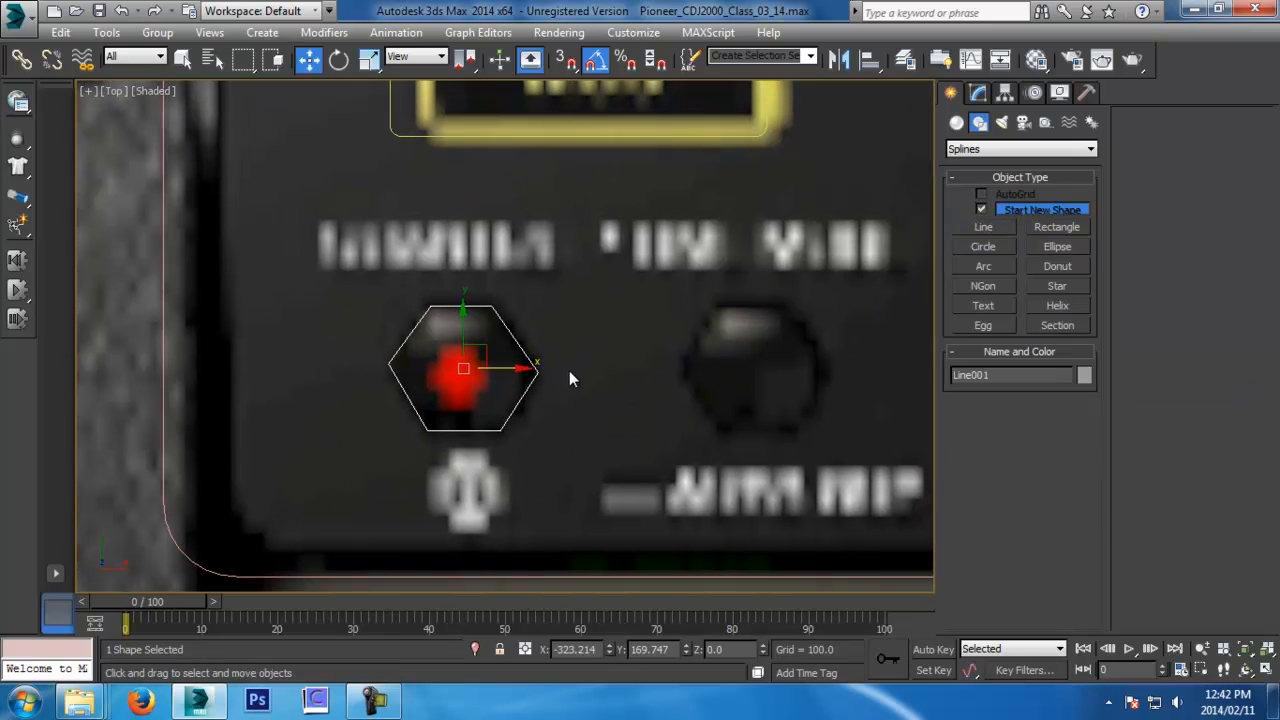
pyautogui.scroll(5, 527, 378)
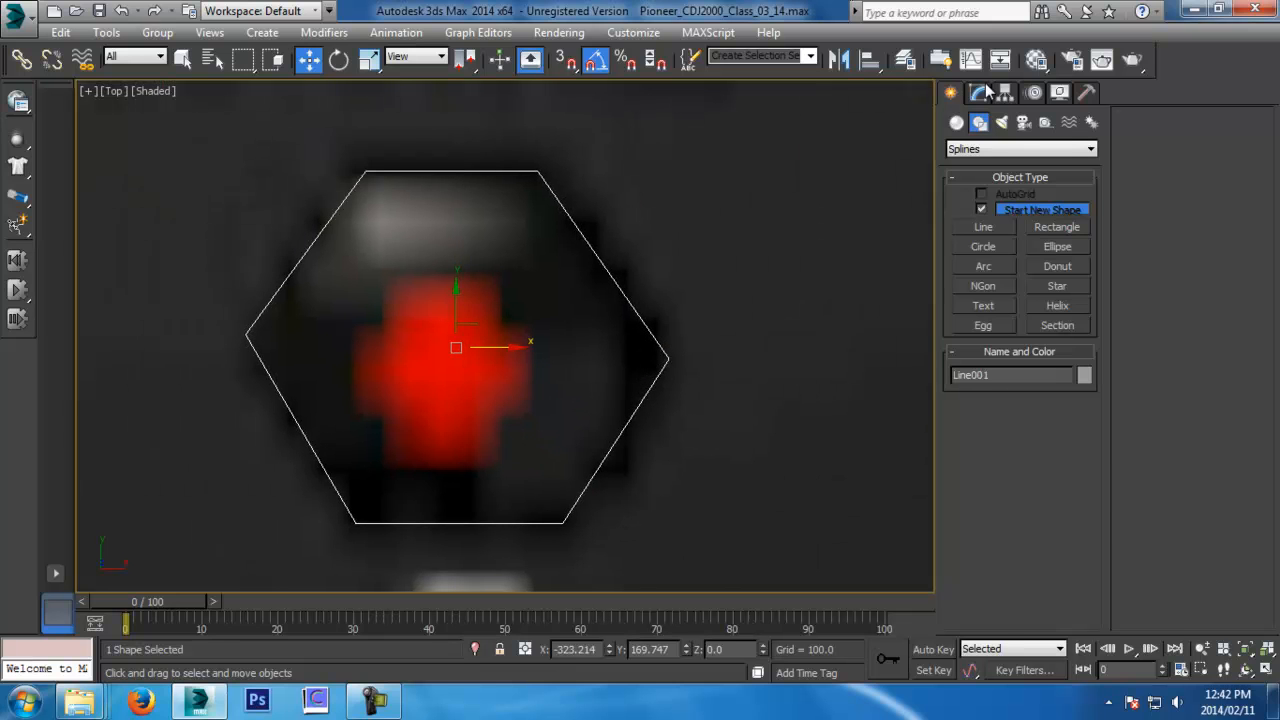
pyautogui.click(979, 92)
pyautogui.click(1168, 226)
pyautogui.moveTo(600, 306); pyautogui.dragTo(760, 405)
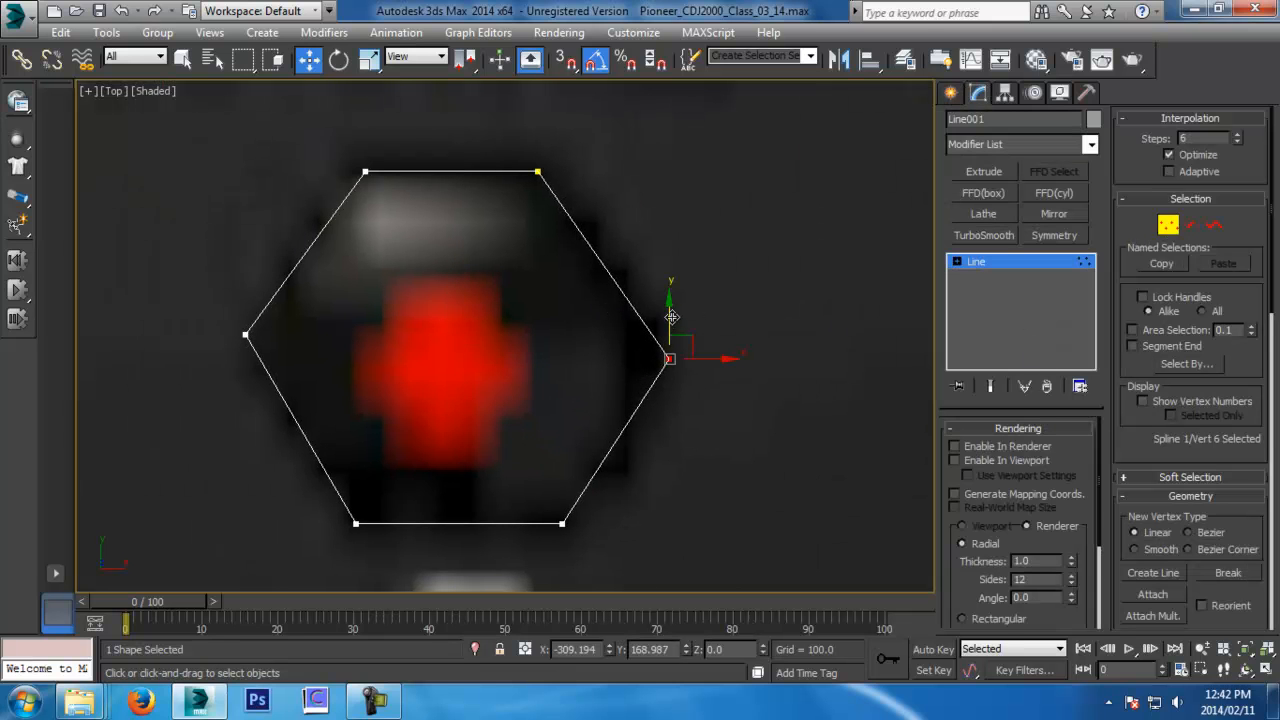
pyautogui.moveTo(672, 290); pyautogui.dragTo(672, 298)
pyautogui.scroll(-2, 672, 299)
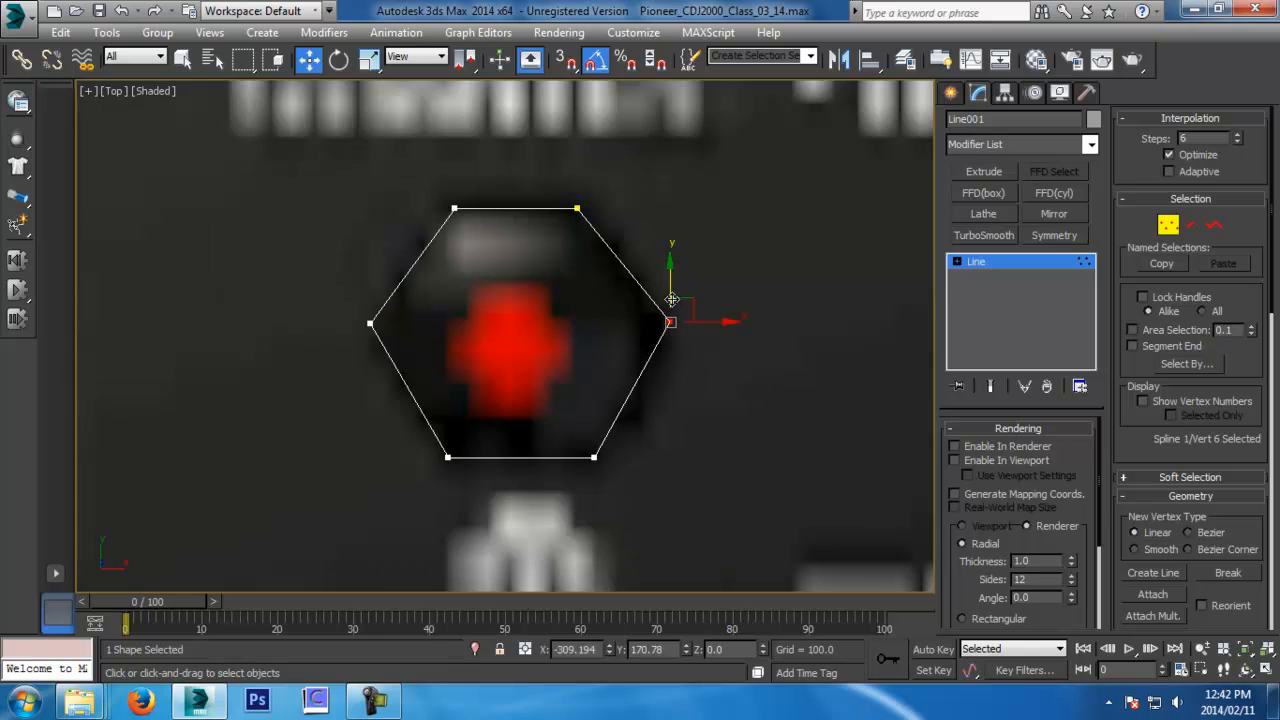
pyautogui.click(1048, 260)
# Clone the hexagon along X as an instance over the neighbouring dark round button
pyautogui.moveTo(657, 333); pyautogui.dragTo(443, 337, button='middle')
pyautogui.scroll(-2, 430, 340)
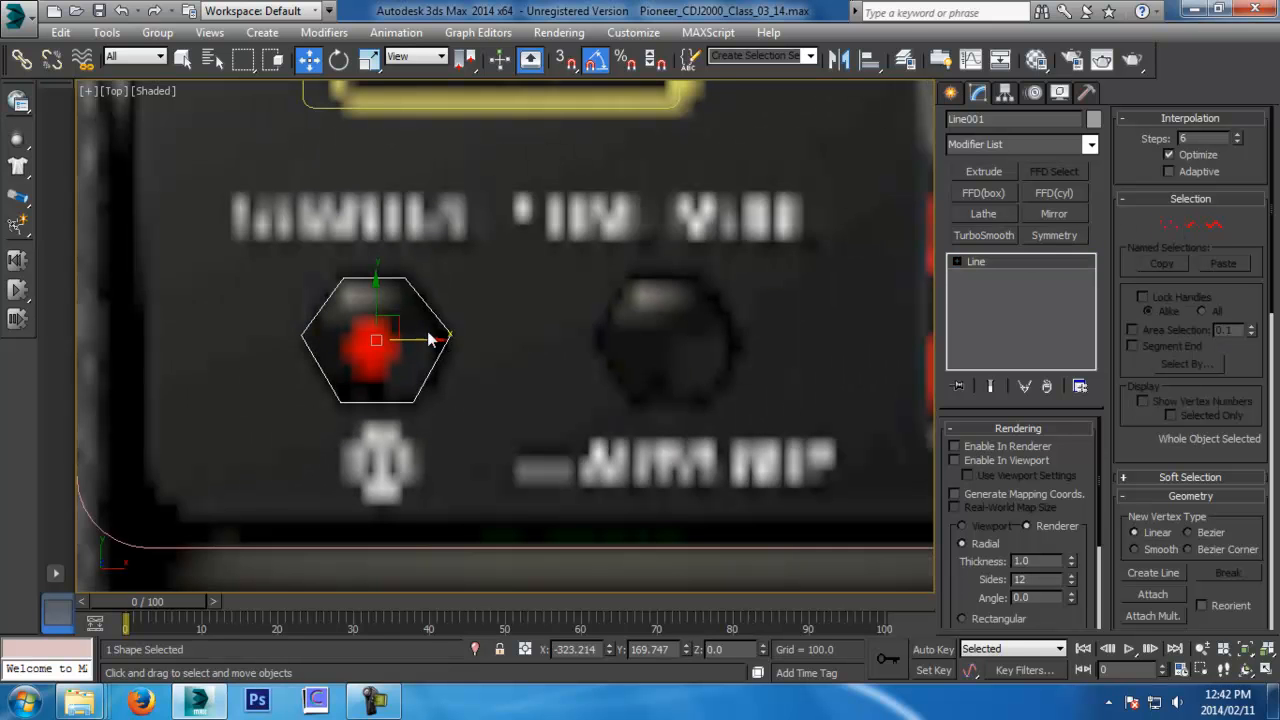
pyautogui.keyDown('shift'); pyautogui.moveTo(424, 343); pyautogui.dragTo(716, 343); pyautogui.keyUp('shift')
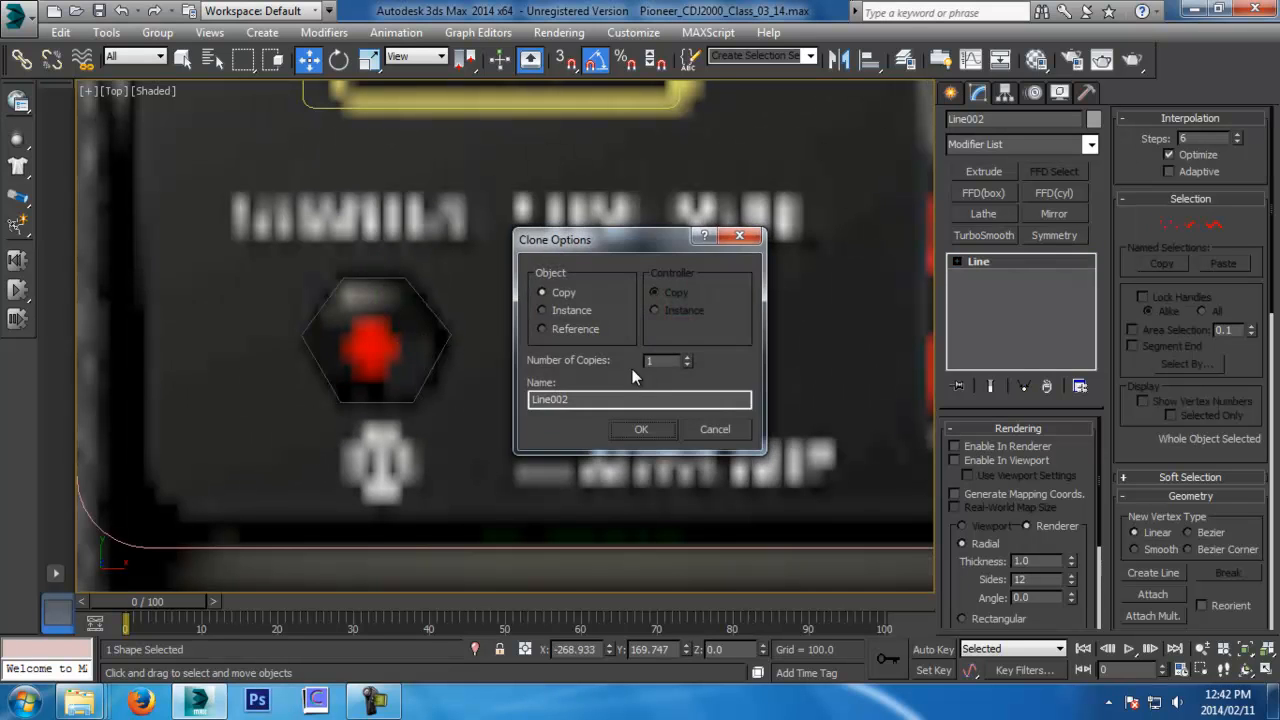
pyautogui.click(570, 311)
pyautogui.click(641, 429)
# Draw a circle spline with a radius of about 16.2 around the small round button at the display section's upper-right corner
pyautogui.scroll(-4, 667, 391)
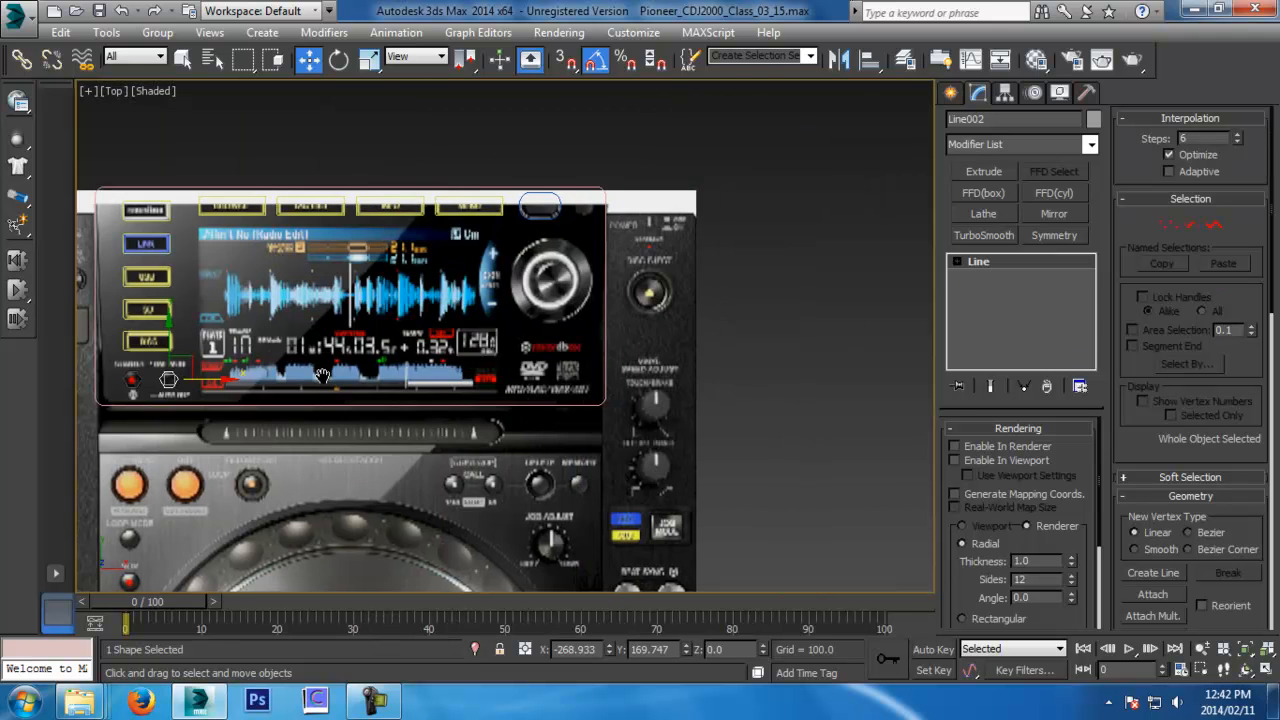
pyautogui.scroll(4, 456, 286)
pyautogui.moveTo(499, 234); pyautogui.dragTo(368, 388, button='middle')
pyautogui.scroll(5, 368, 388)
pyautogui.moveTo(651, 209); pyautogui.dragTo(463, 371, button='middle')
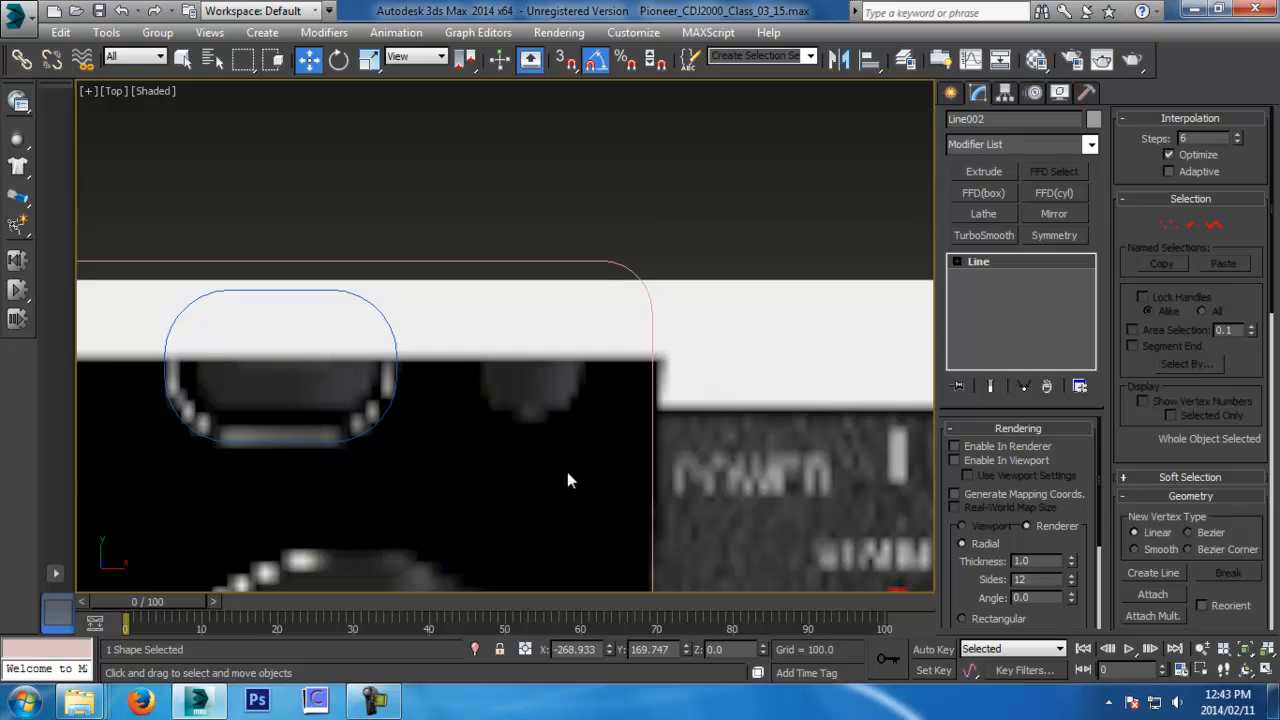
pyautogui.click(950, 93)
pyautogui.click(984, 246)
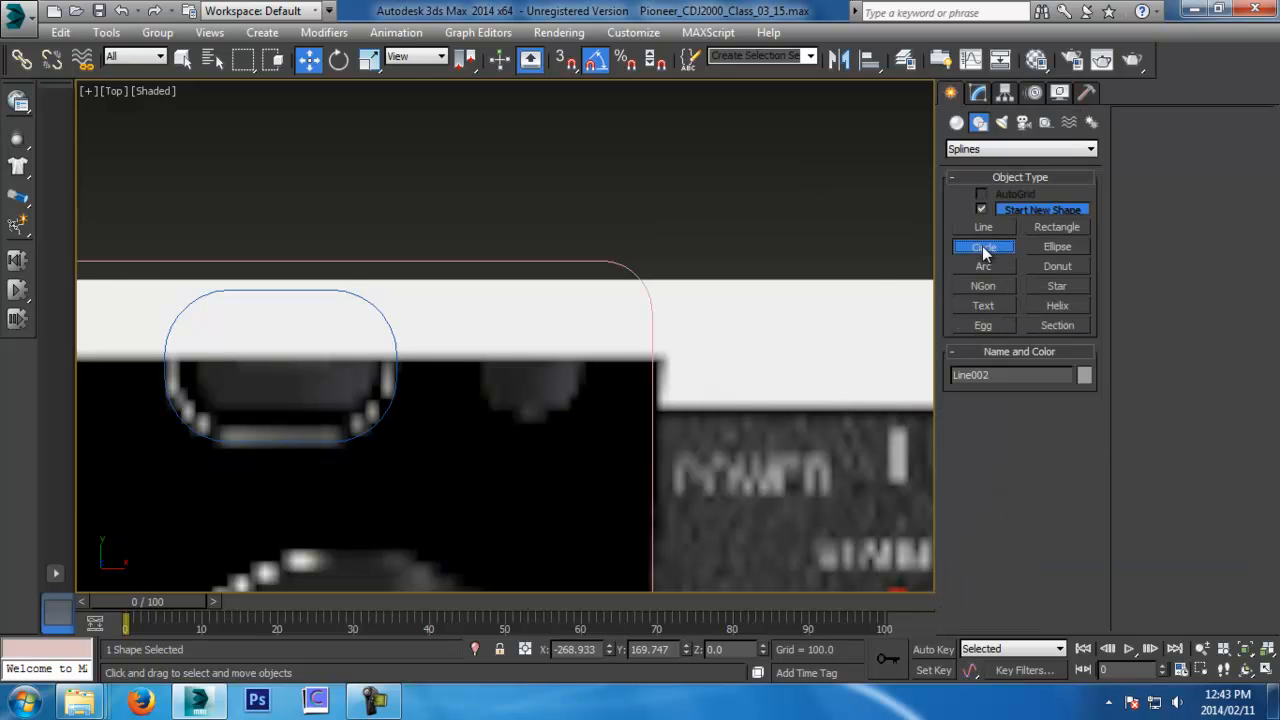
pyautogui.moveTo(531, 353); pyautogui.dragTo(571, 391)
pyautogui.rightClick(534, 329)
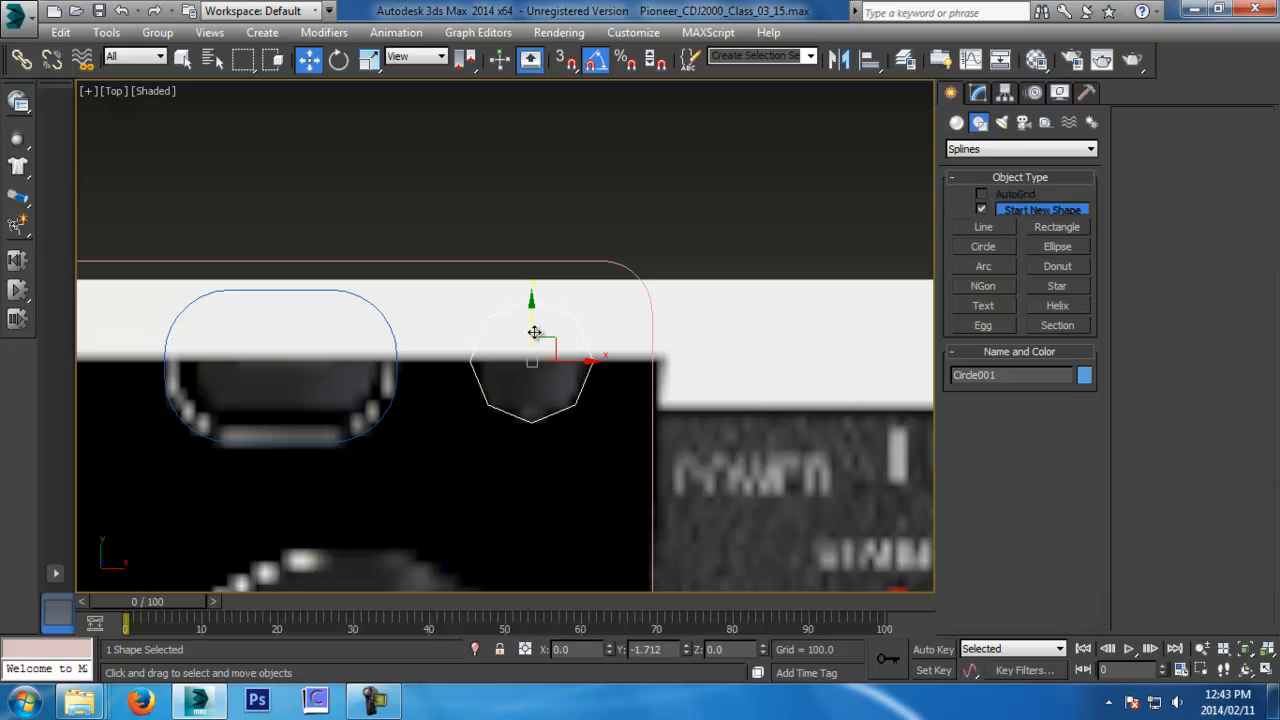
# Set the circle's interpolation steps to 6 and save the scene
pyautogui.click(978, 93)
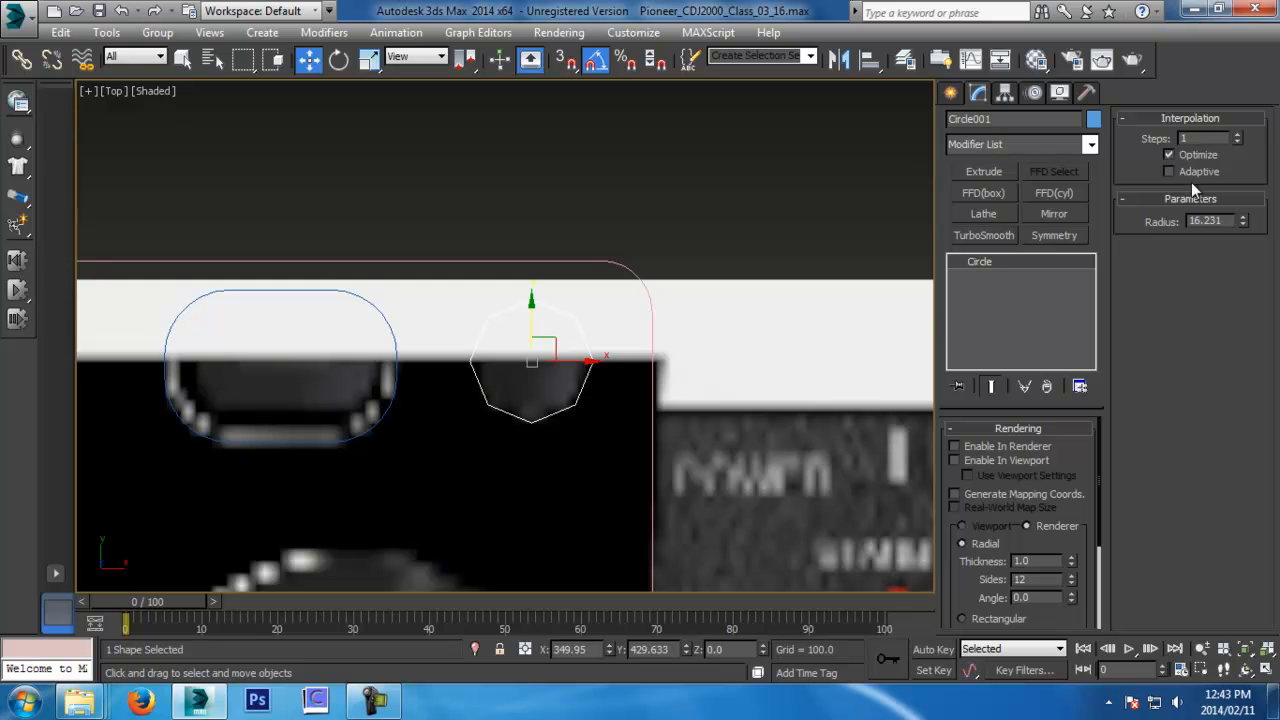
pyautogui.click(1238, 136)
pyautogui.click(1238, 136)
pyautogui.click(1238, 136)
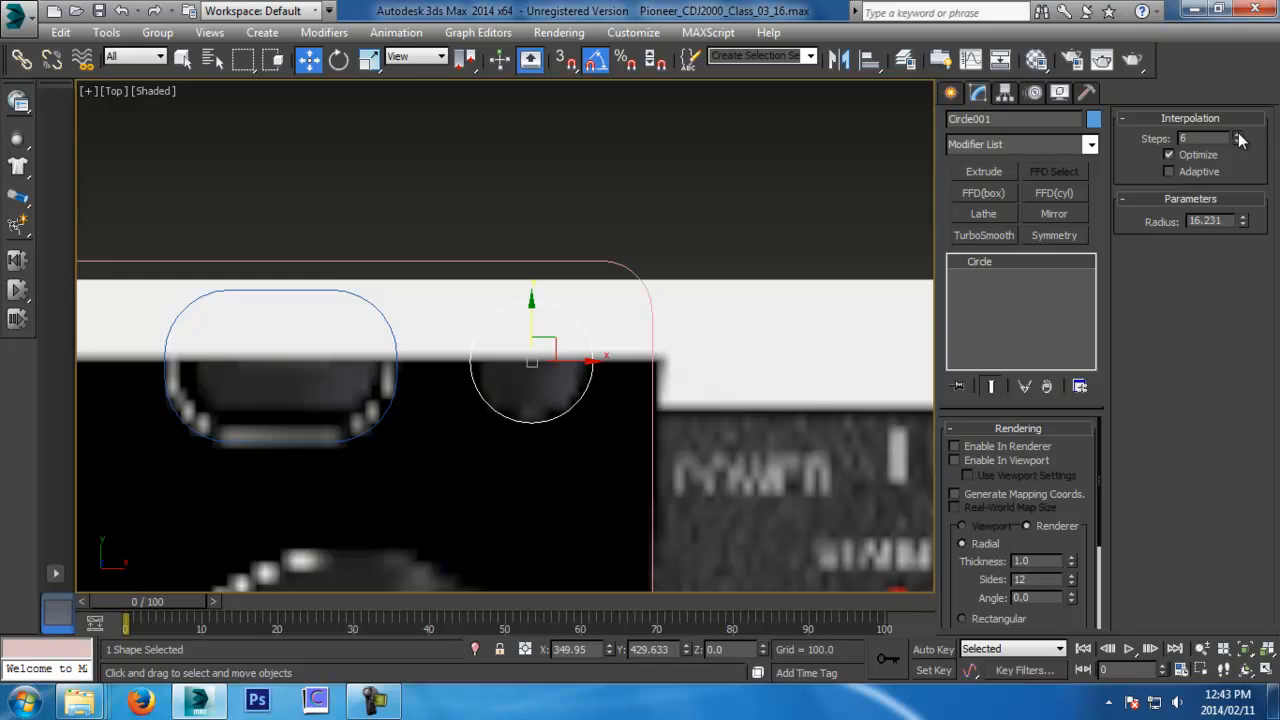
pyautogui.moveTo(546, 327); pyautogui.dragTo(635, 258, button='middle')
pyautogui.scroll(-6, 591, 271)
pyautogui.scroll(-2, 635, 258)
pyautogui.moveTo(504, 272); pyautogui.dragTo(648, 280, button='middle')
pyautogui.hotkey('ctrl', 's')
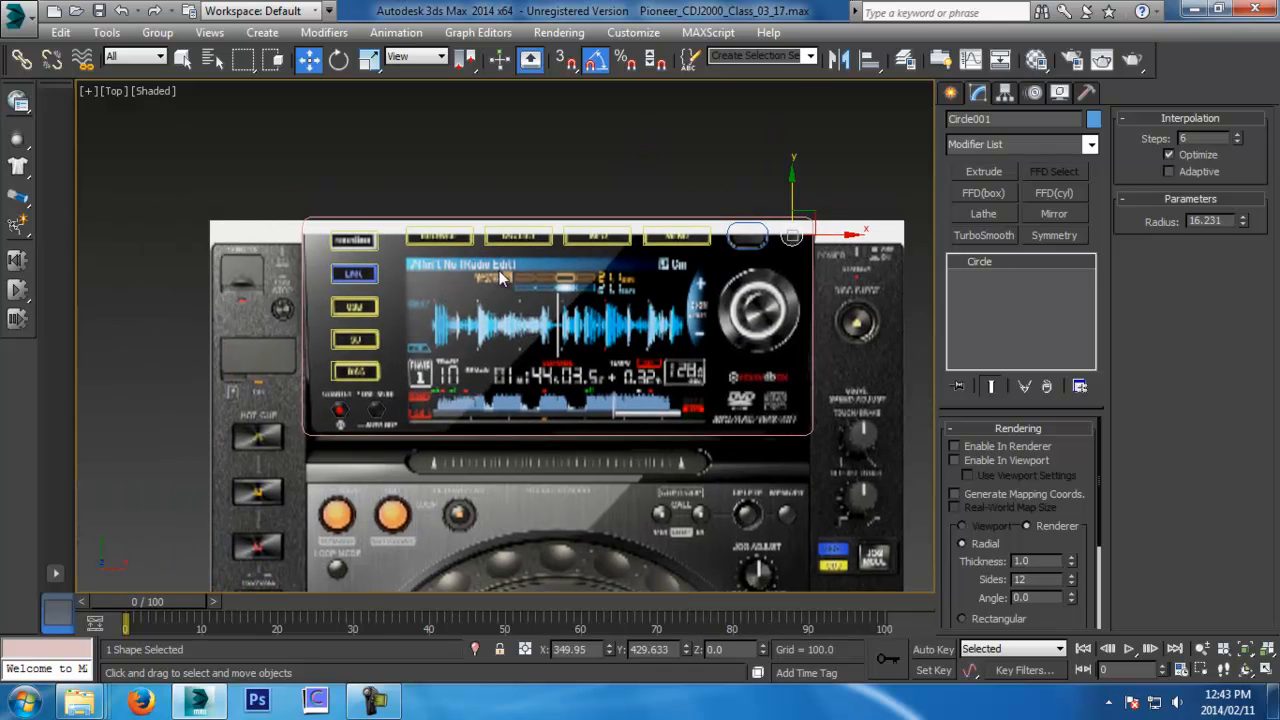
# Switch to a perspective view framed on the circle and save the scene again
pyautogui.press('p')
pyautogui.press('z')
pyautogui.keyDown('alt'); pyautogui.moveTo(494, 277); pyautogui.dragTo(571, 300, button='middle'); pyautogui.keyUp('alt')
pyautogui.hotkey('alt', 'z')
pyautogui.moveTo(573, 302); pyautogui.dragTo(648, 438)
pyautogui.hotkey('ctrl', 's')
# Save the scene as a new file named Pioneer_CDJ2000_Class_03_Option_A_01
pyautogui.click(18, 26)
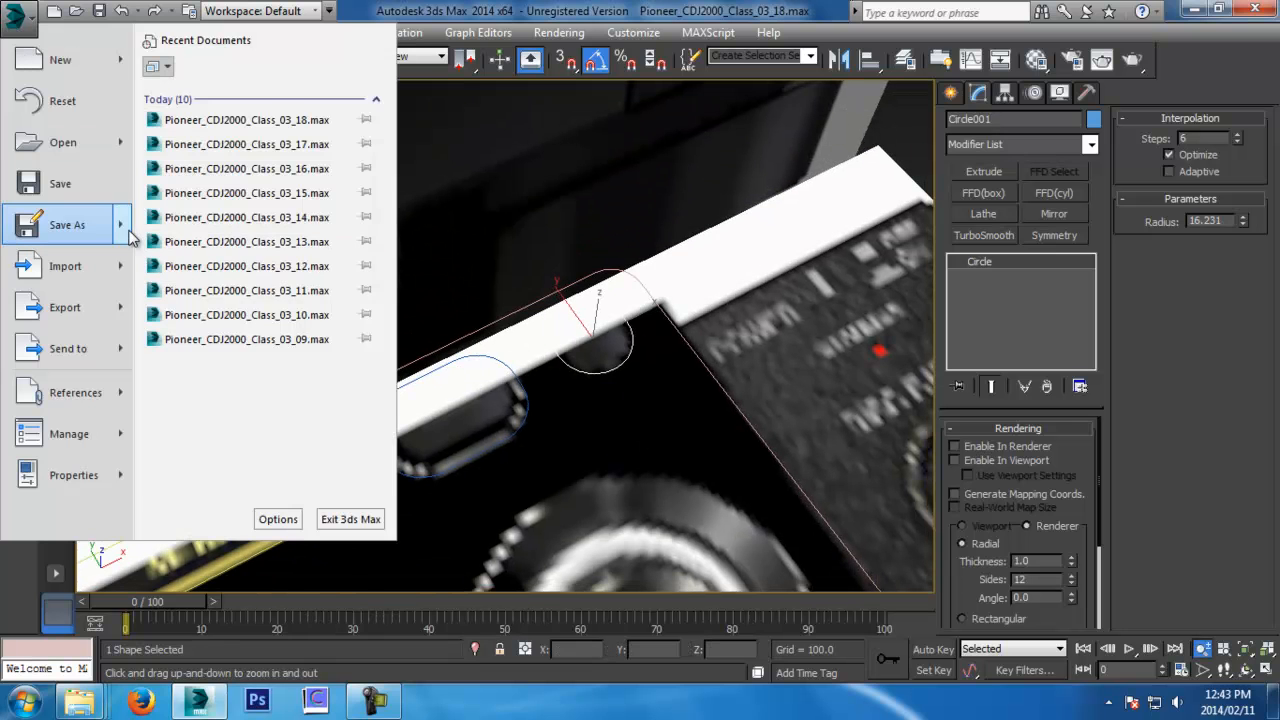
pyautogui.moveTo(129, 230)
pyautogui.click(192, 102)
pyautogui.click(357, 546)
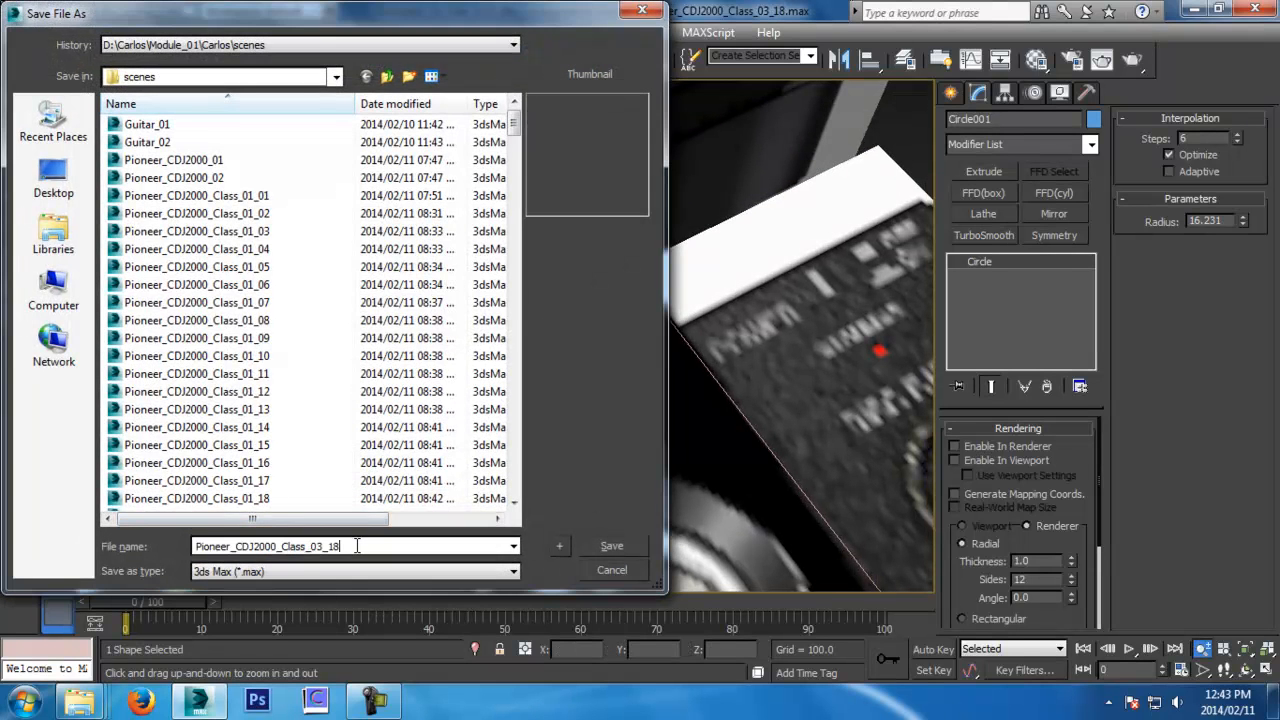
pyautogui.press('BackSpace')
pyautogui.press('BackSpace')
pyautogui.write('Option_A_01')
pyautogui.press('Return')
# Show the perspective view in wireframe and convert the display section's outer rectangle to an editable spline
pyautogui.scroll(-6, 534, 475)
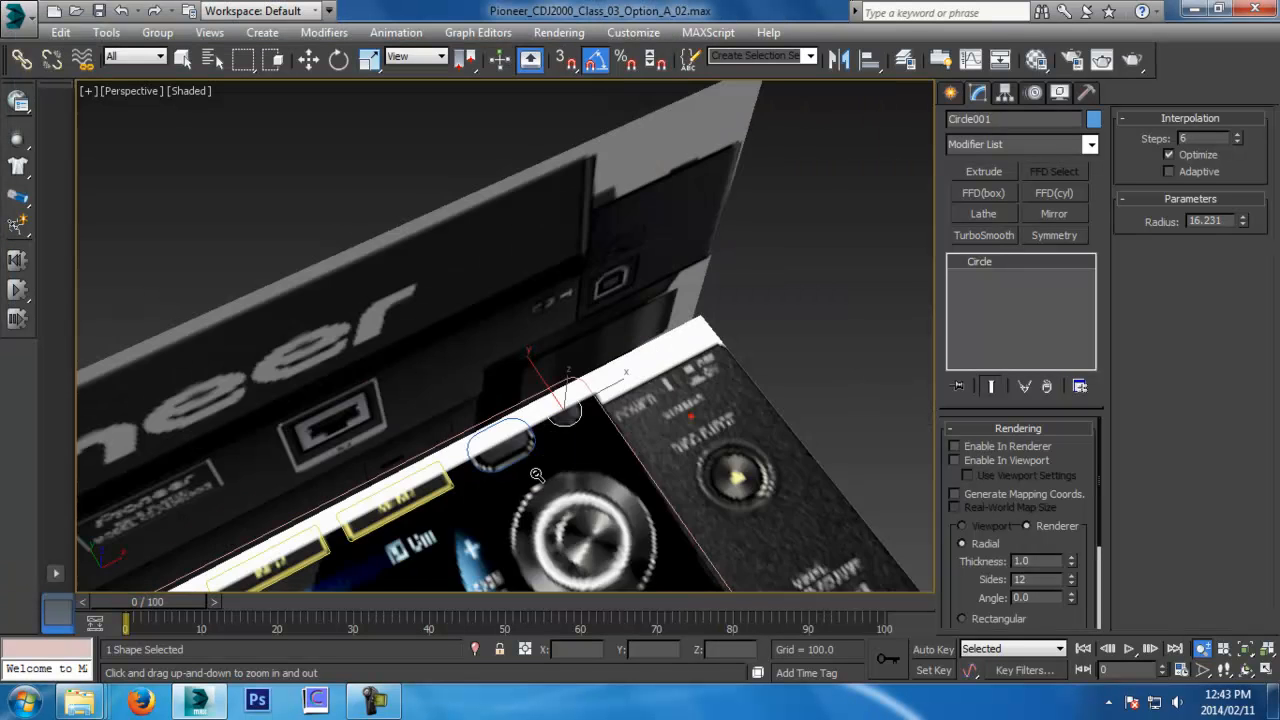
pyautogui.press('F3')
pyautogui.scroll(-3, 671, 418)
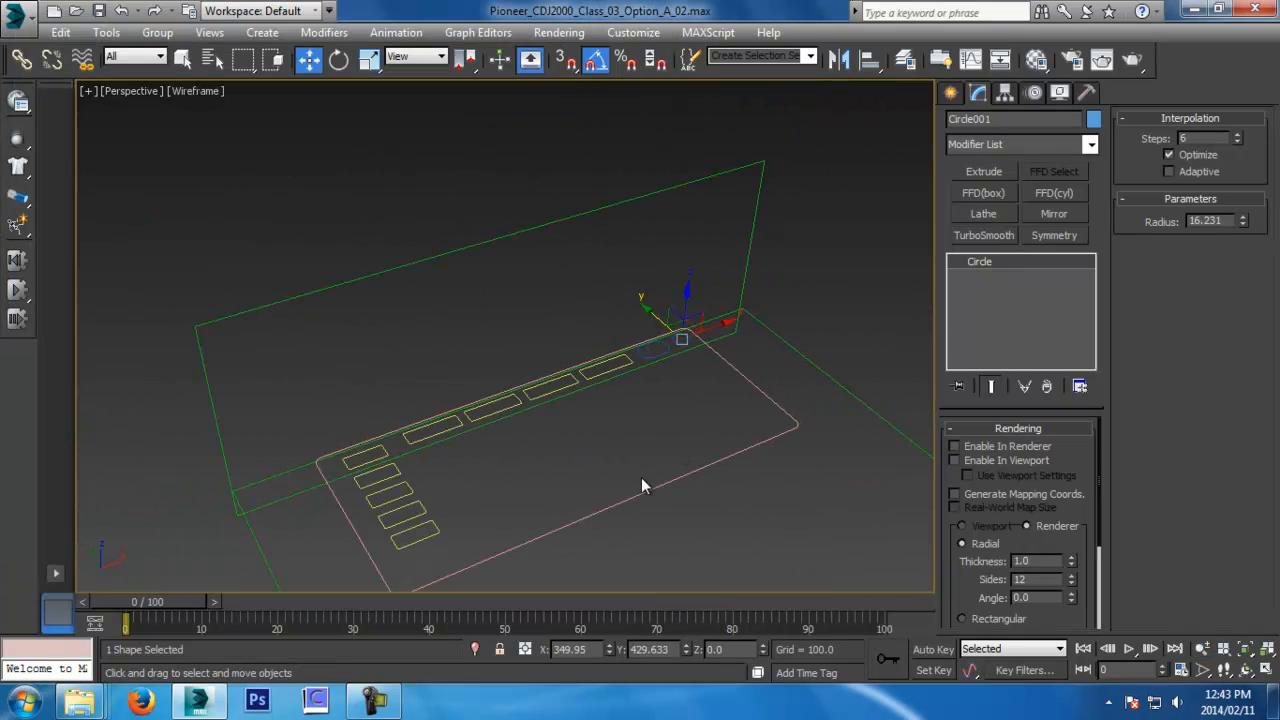
pyautogui.moveTo(641, 488); pyautogui.dragTo(676, 455, button='middle')
pyautogui.click(645, 471)
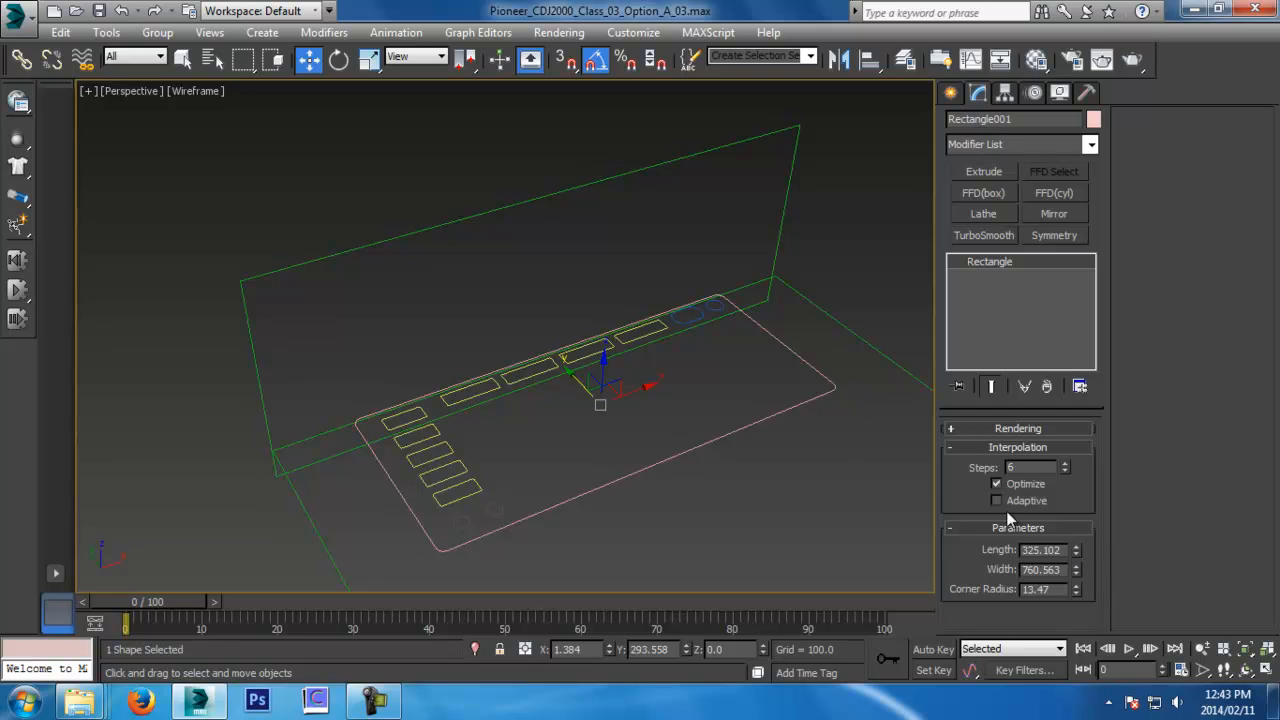
pyautogui.rightClick(656, 307)
pyautogui.moveTo(683, 470)
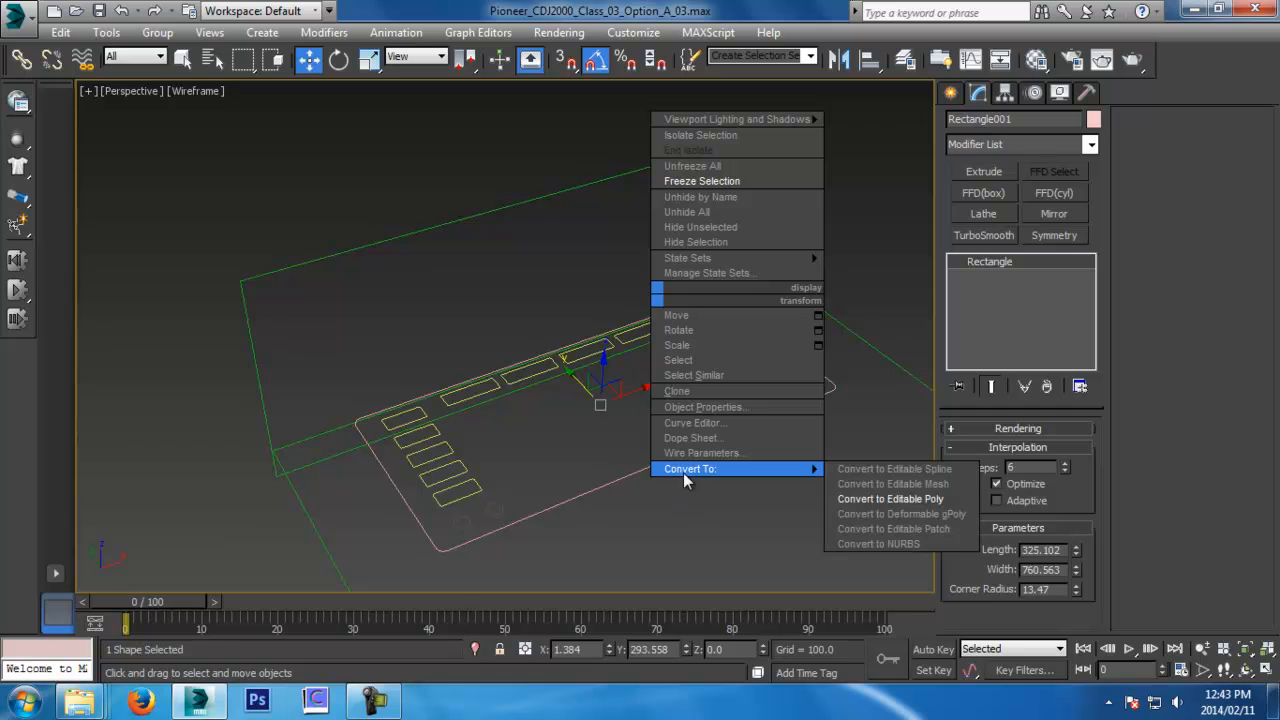
pyautogui.click(892, 469)
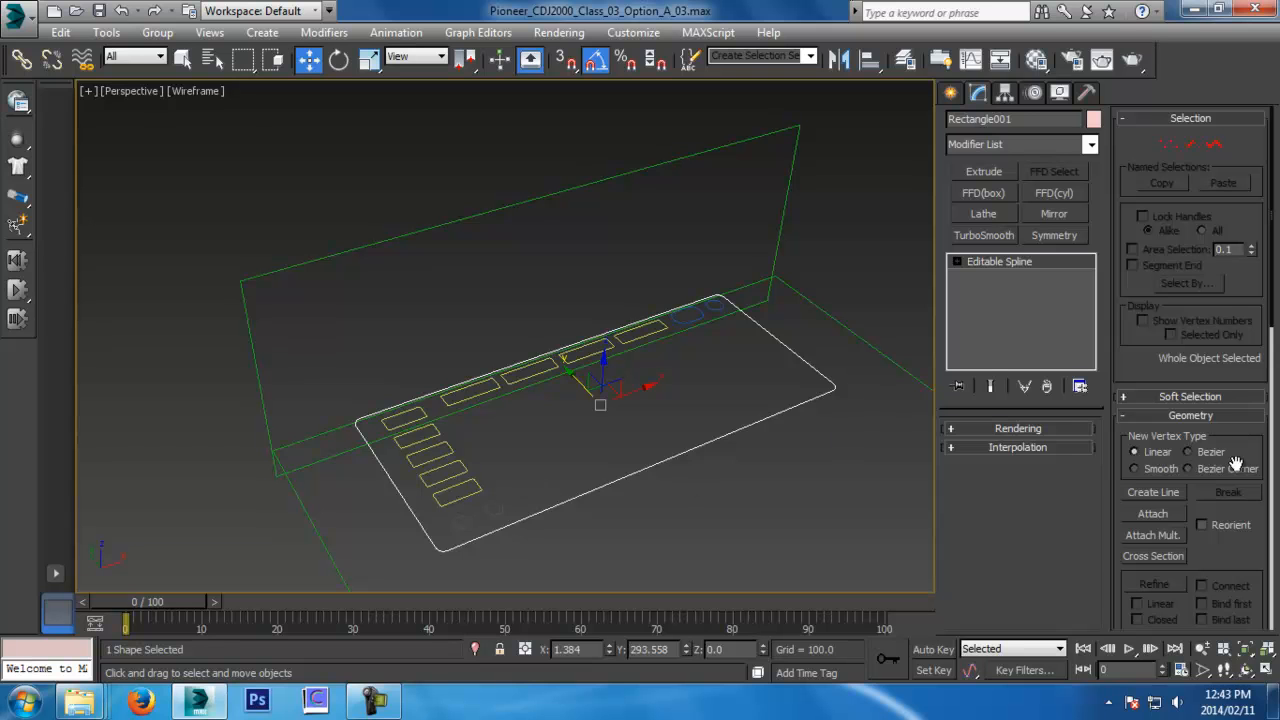
# Attach the button rectangles, circle and hexagons to the display section's outer spline
pyautogui.moveTo(1233, 556); pyautogui.dragTo(1235, 429)
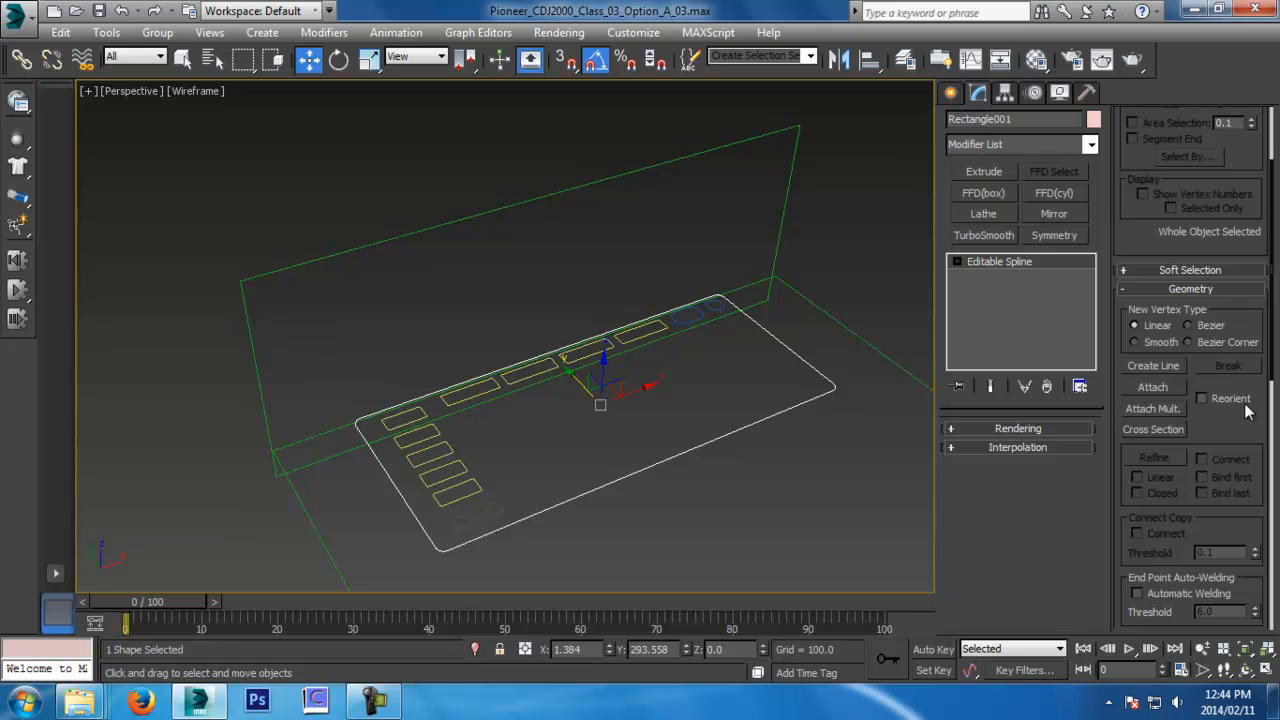
pyautogui.click(1170, 388)
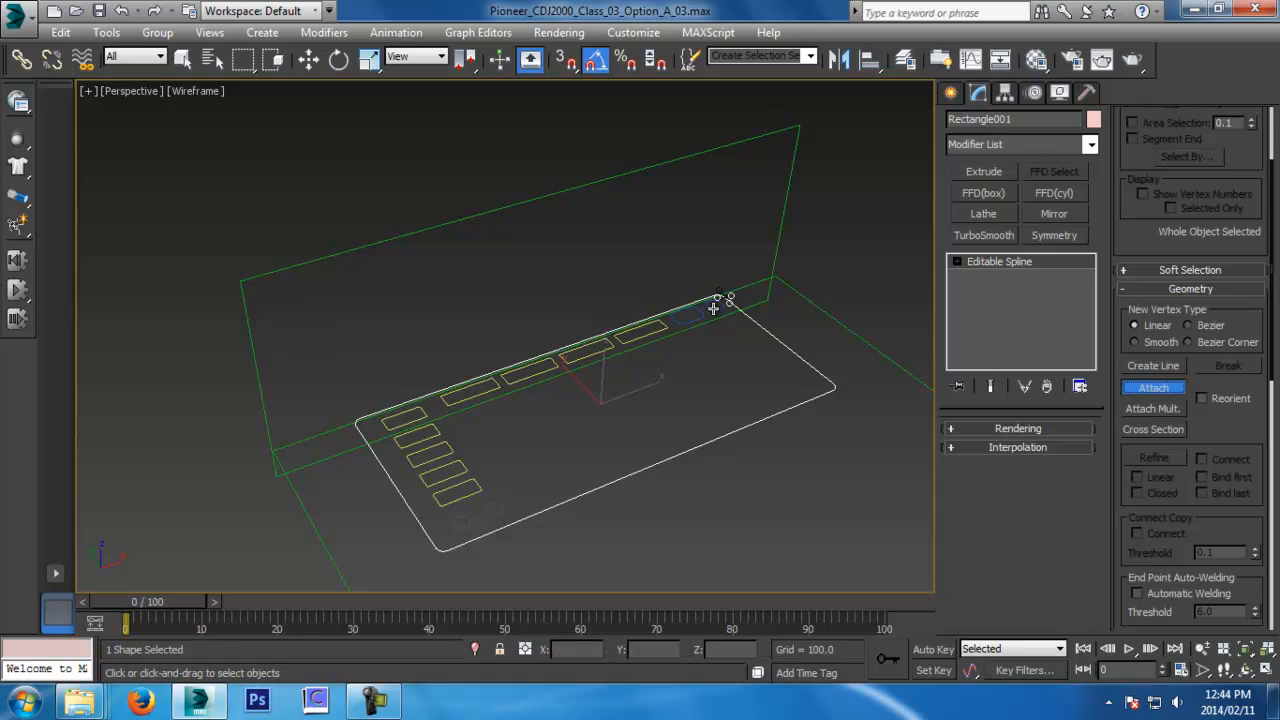
pyautogui.click(598, 349)
pyautogui.click(530, 371)
pyautogui.click(462, 400)
pyautogui.click(428, 418)
pyautogui.click(438, 434)
pyautogui.click(446, 455)
pyautogui.click(460, 477)
pyautogui.click(468, 495)
pyautogui.click(464, 520)
pyautogui.click(495, 518)
pyautogui.rightClick(625, 479)
# Return the perspective view to shaded display and save the scene
pyautogui.moveTo(596, 509); pyautogui.dragTo(641, 452, button='middle')
pyautogui.scroll(3, 626, 478)
pyautogui.scroll(3, 640, 451)
pyautogui.moveTo(342, 305); pyautogui.dragTo(688, 385, button='middle')
pyautogui.scroll(-3, 478, 352)
pyautogui.hotkey('alt', 'z')
pyautogui.scroll(-2, 688, 385)
pyautogui.moveTo(737, 346)
pyautogui.mouseDown(button='middle')
pyautogui.moveTo(684, 372)
pyautogui.moveTo(672, 290)
pyautogui.mouseUp(button='middle')
pyautogui.press('F3')
pyautogui.hotkey('ctrl', 's')
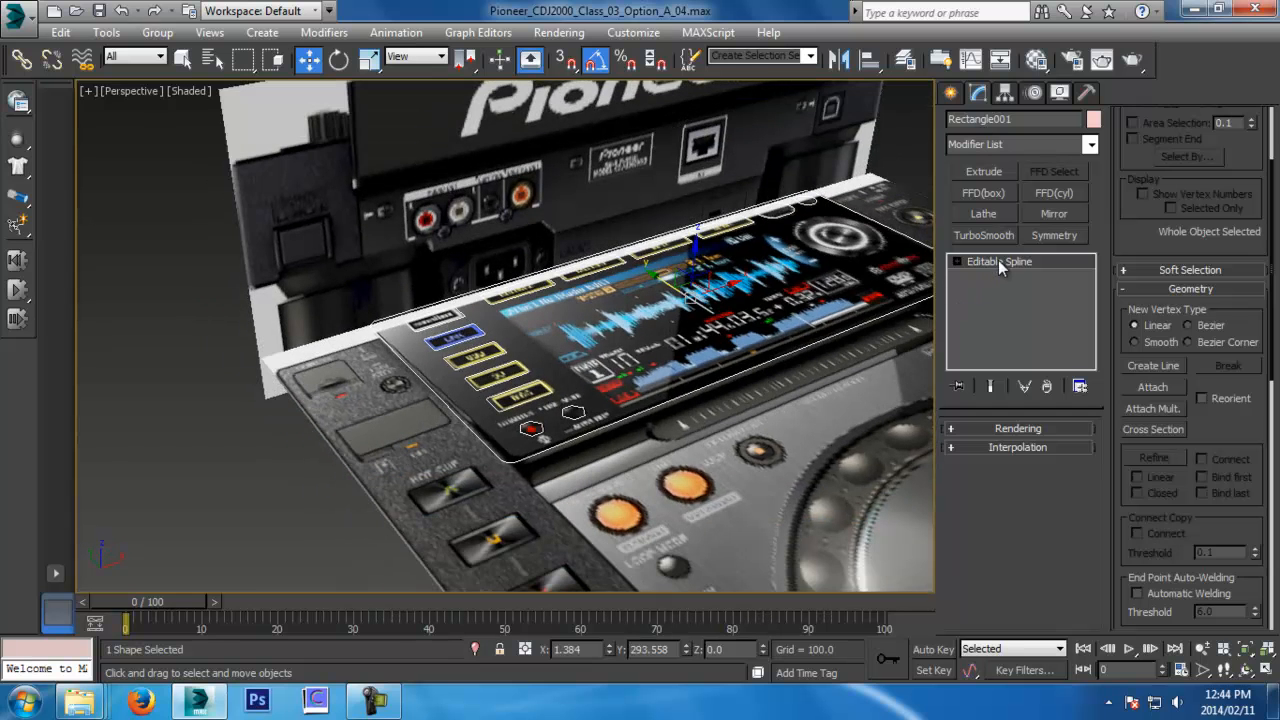
# Extrude the combined display spline by 8 to form a panel with button cutouts
pyautogui.click(995, 172)
pyautogui.keyDown('alt'); pyautogui.moveTo(751, 305); pyautogui.dragTo(738, 268, button='middle'); pyautogui.keyUp('alt')
pyautogui.scroll(4, 738, 268)
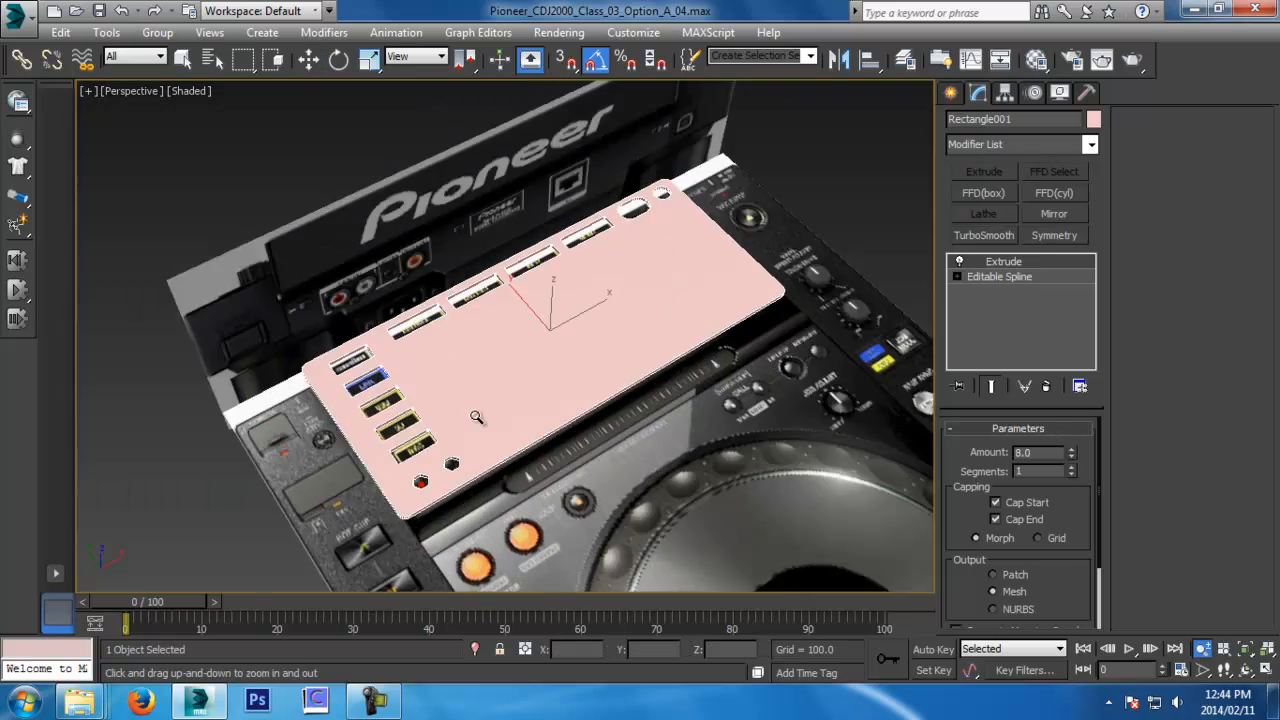
pyautogui.keyDown('alt'); pyautogui.moveTo(476, 417); pyautogui.dragTo(698, 370, button='middle'); pyautogui.keyUp('alt')
pyautogui.press('w')
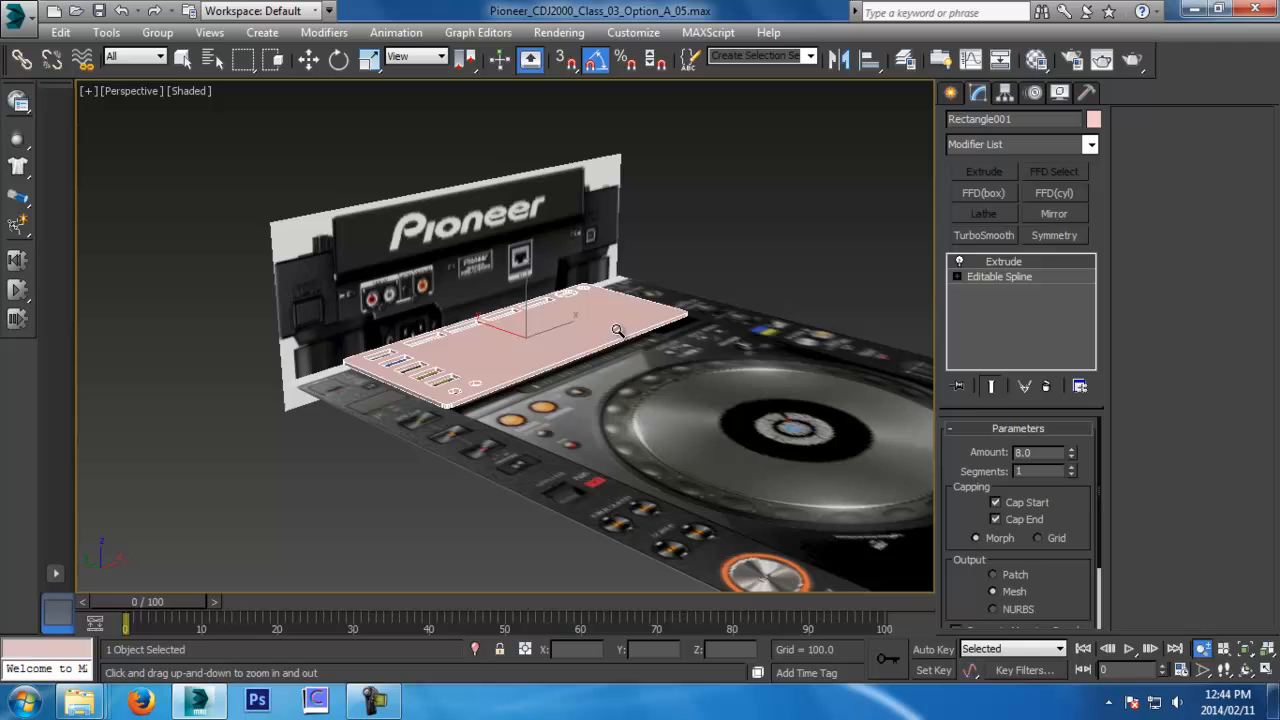
pyautogui.moveTo(583, 350); pyautogui.dragTo(583, 330)
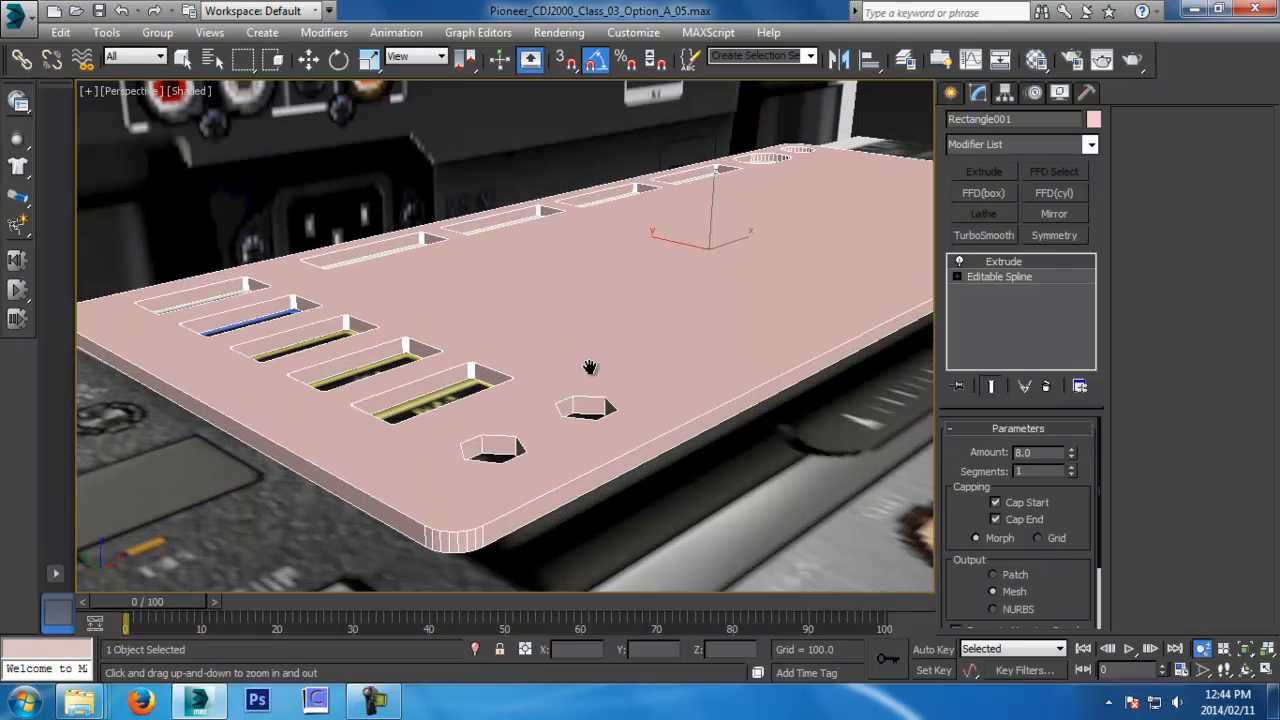
pyautogui.press('w')
pyautogui.scroll(-5, 870, 327)
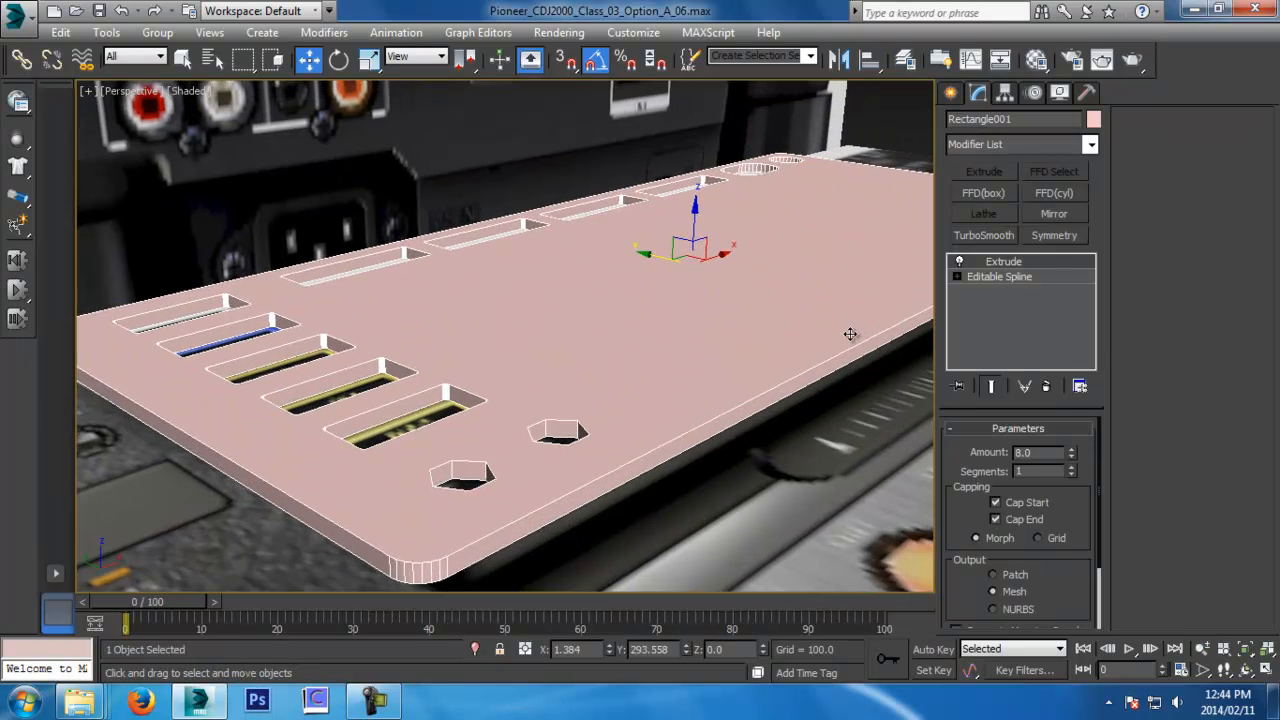
# Try a TurboSmooth modifier on the extruded panel and remove it again
pyautogui.click(984, 235)
pyautogui.keyDown('alt'); pyautogui.moveTo(860, 286); pyautogui.dragTo(663, 401, button='middle'); pyautogui.keyUp('alt')
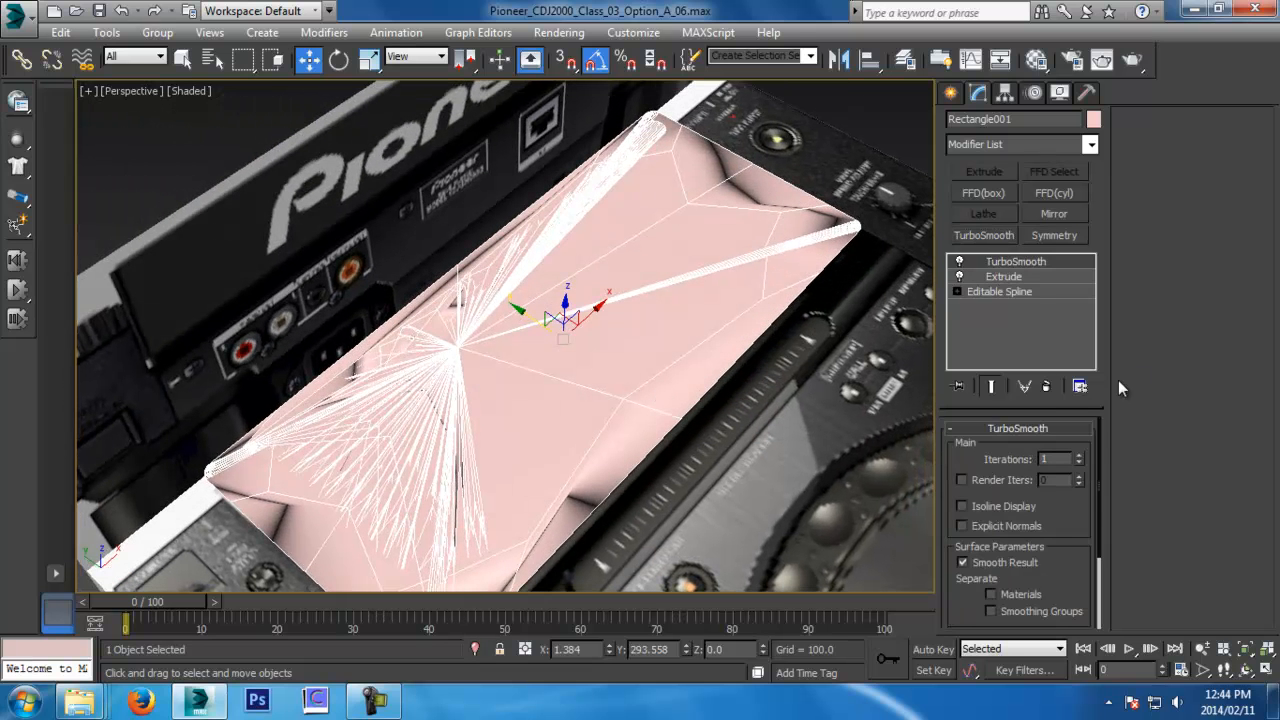
pyautogui.click(1046, 386)
# Save the scene with the extruded display panel
pyautogui.hotkey('ctrl', 's')
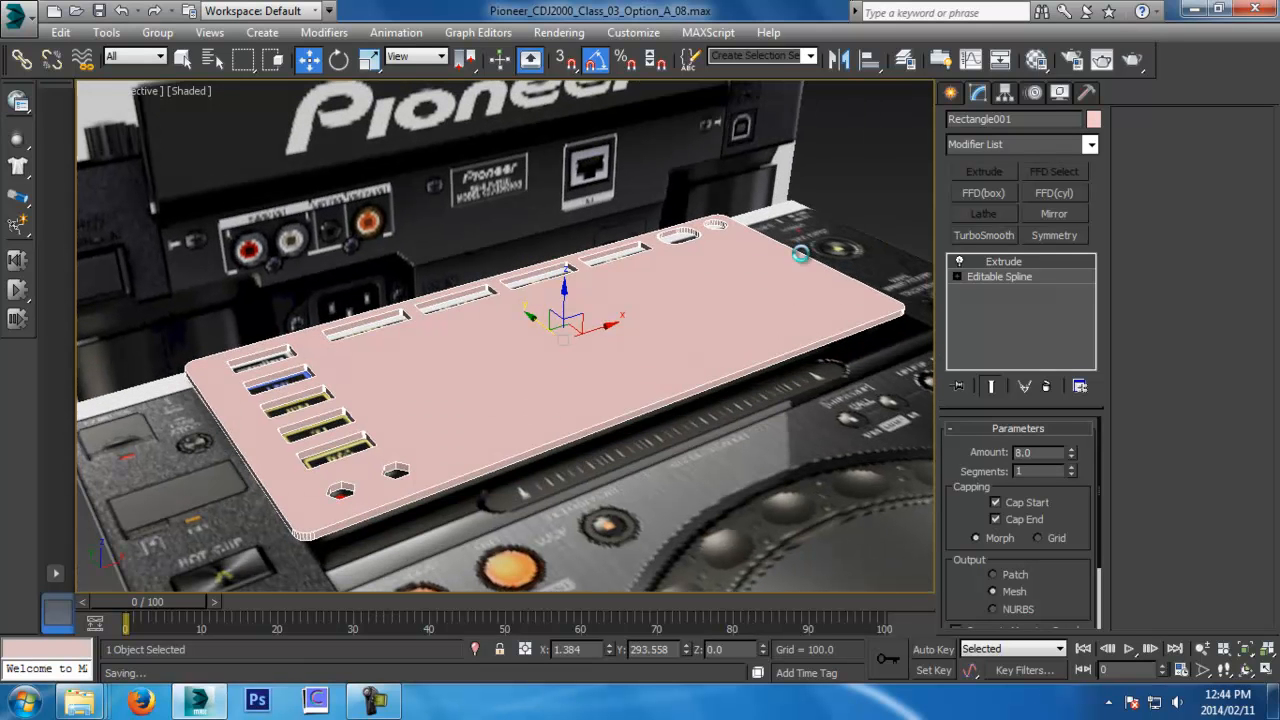
pyautogui.click(812, 222)
pyautogui.click(780, 253)
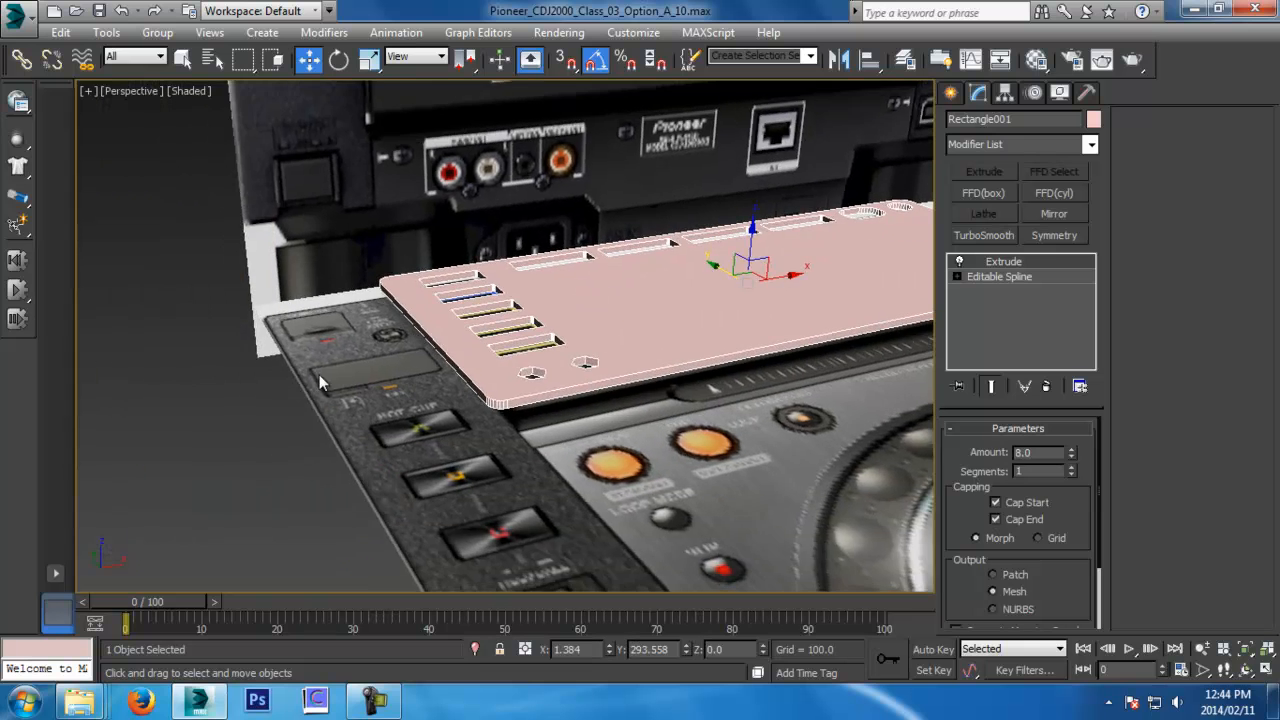
pyautogui.moveTo(320, 383); pyautogui.dragTo(521, 461, button='middle')
pyautogui.scroll(5, 546, 382)
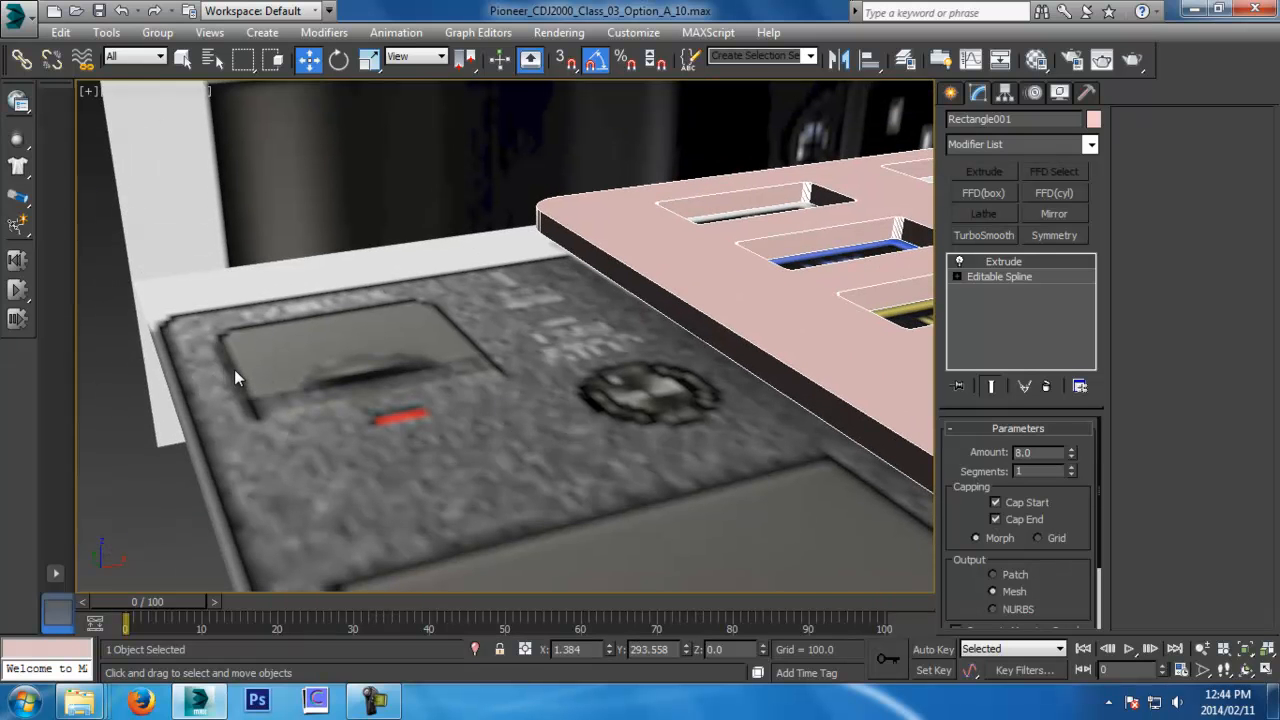
# Check the extruded panel's button cutouts up close and save the scene
pyautogui.scroll(-5, 287, 355)
pyautogui.scroll(4, 498, 265)
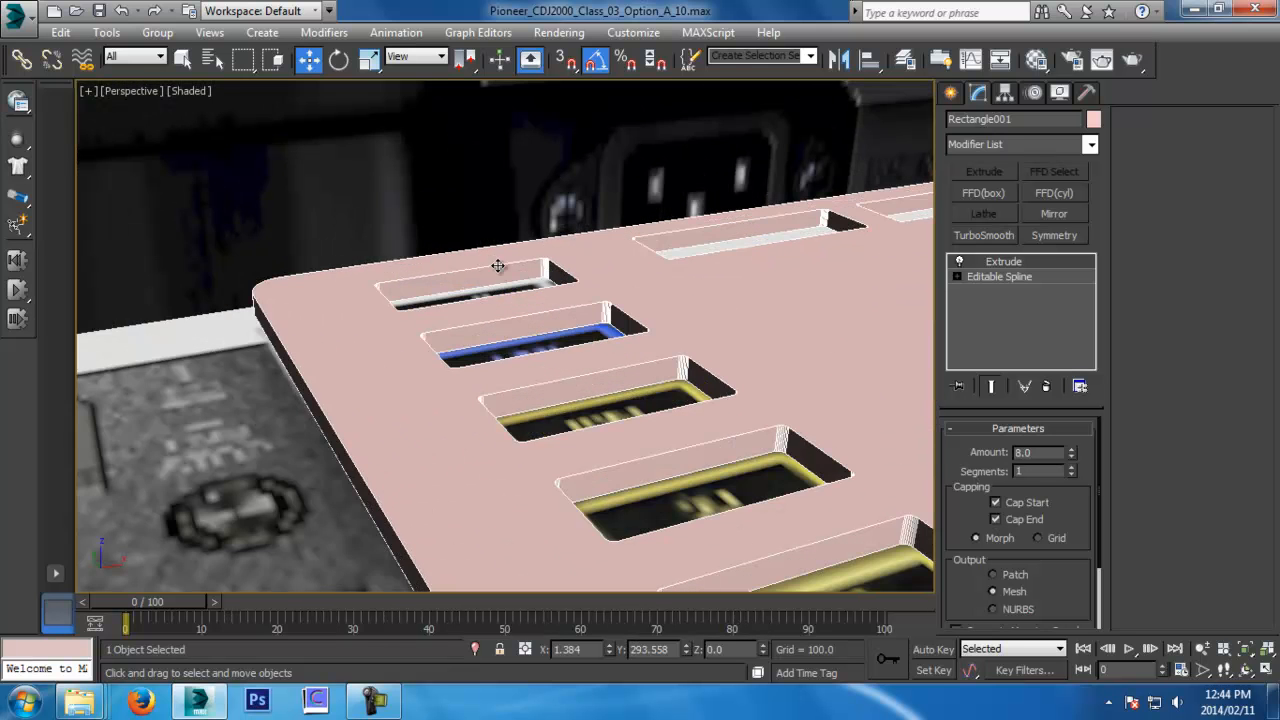
pyautogui.scroll(2, 498, 265)
pyautogui.moveTo(584, 274); pyautogui.dragTo(554, 291, button='middle')
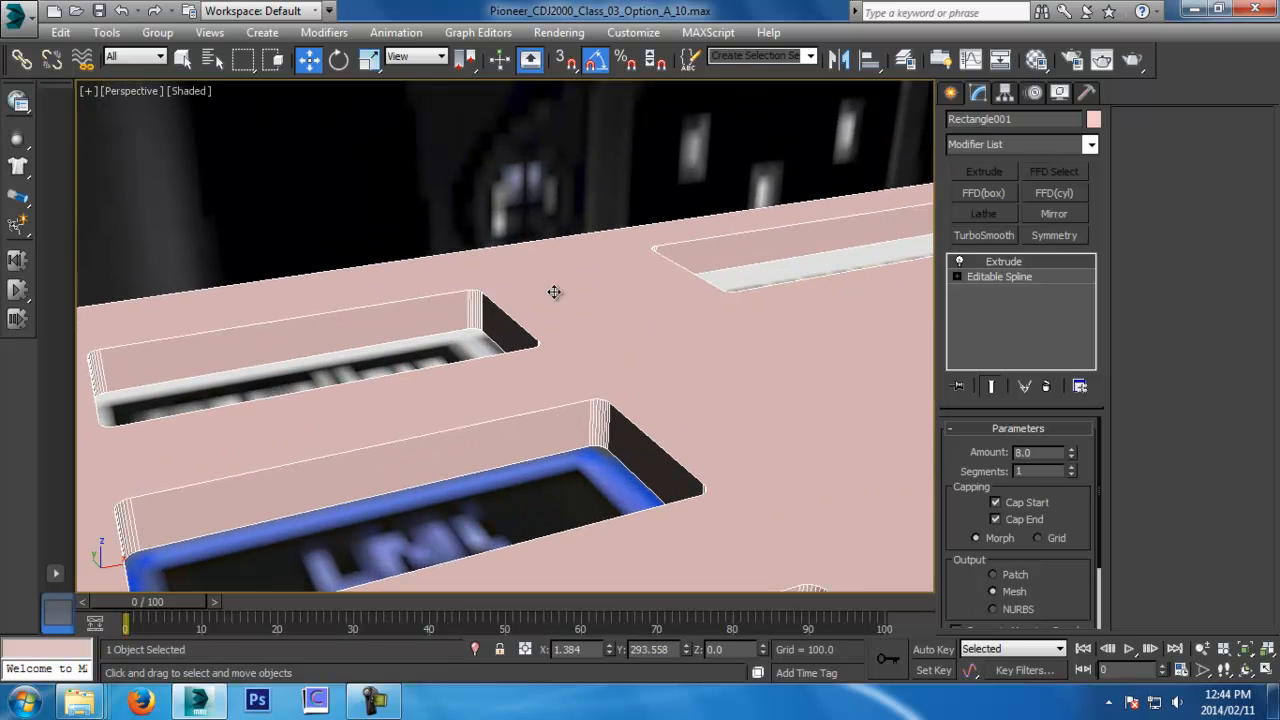
pyautogui.scroll(-10, 554, 291)
pyautogui.scroll(2, 554, 291)
pyautogui.hotkey('ctrl', 's')
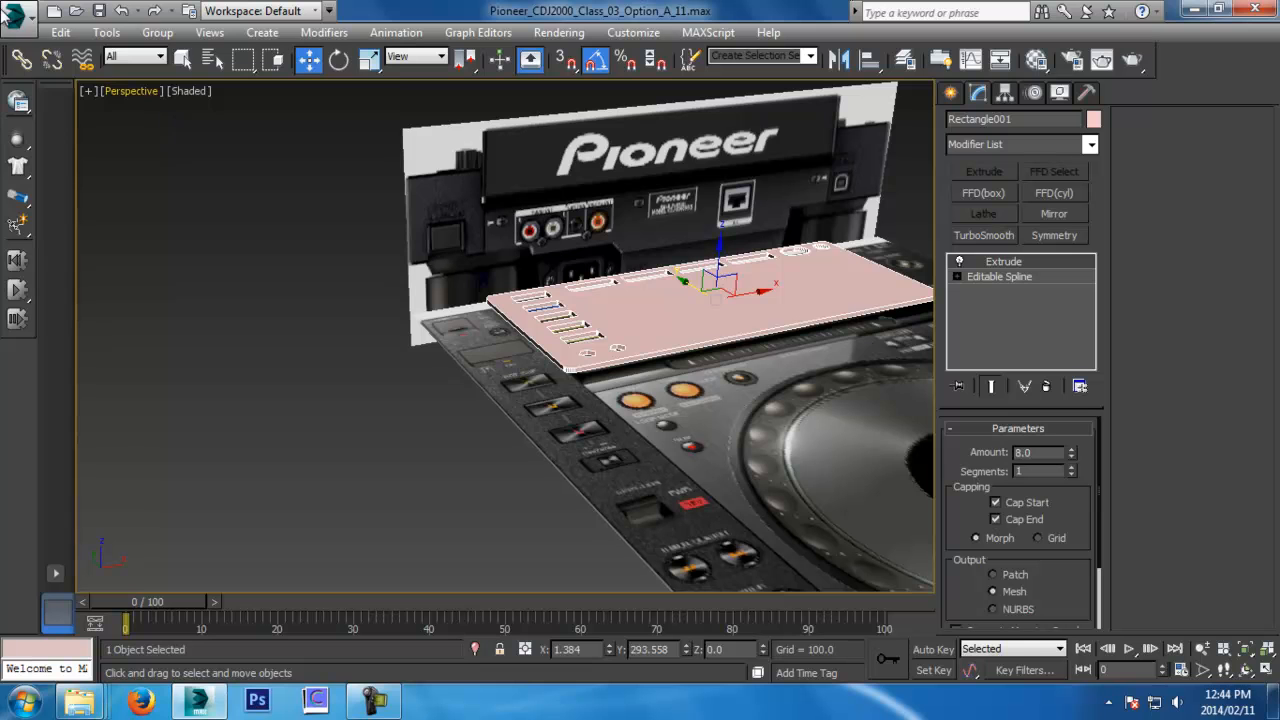
# Open the earlier scene Pioneer_CDJ2000_Class_03_18, which still holds the separate splines, and frame the whole model
pyautogui.click(14, 14)
pyautogui.click(50, 140)
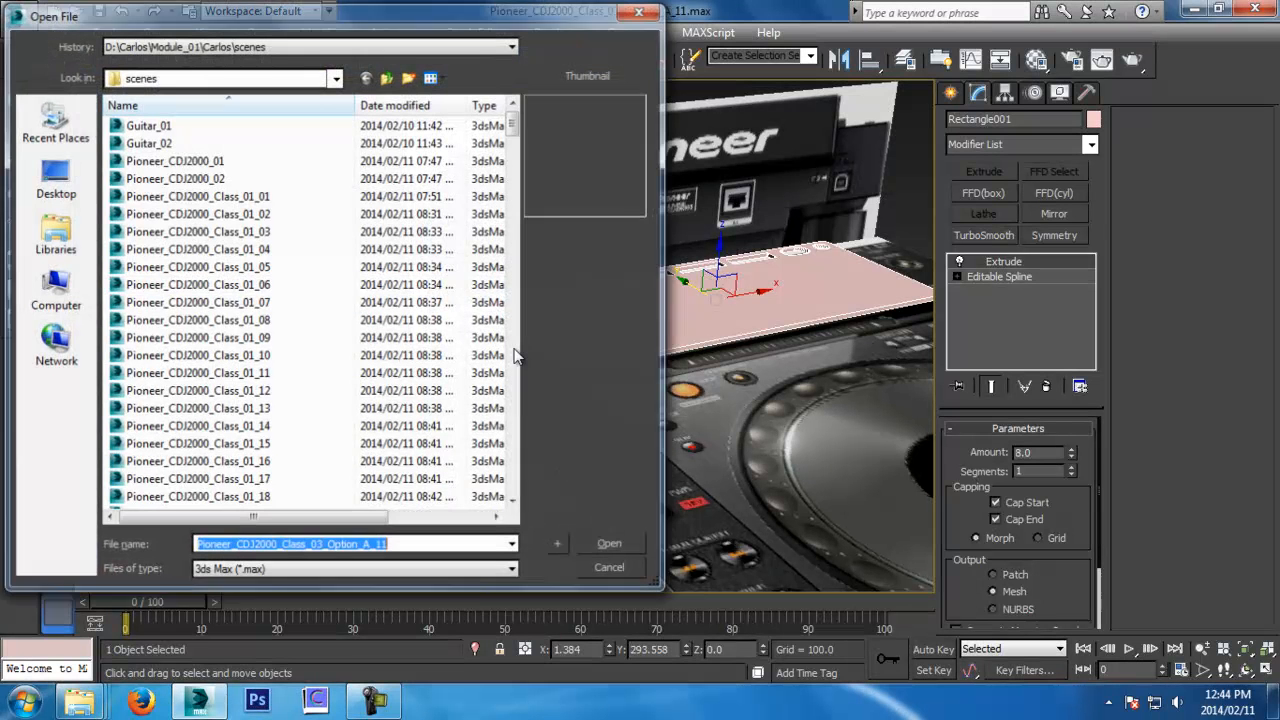
pyautogui.scroll(-3, 516, 140)
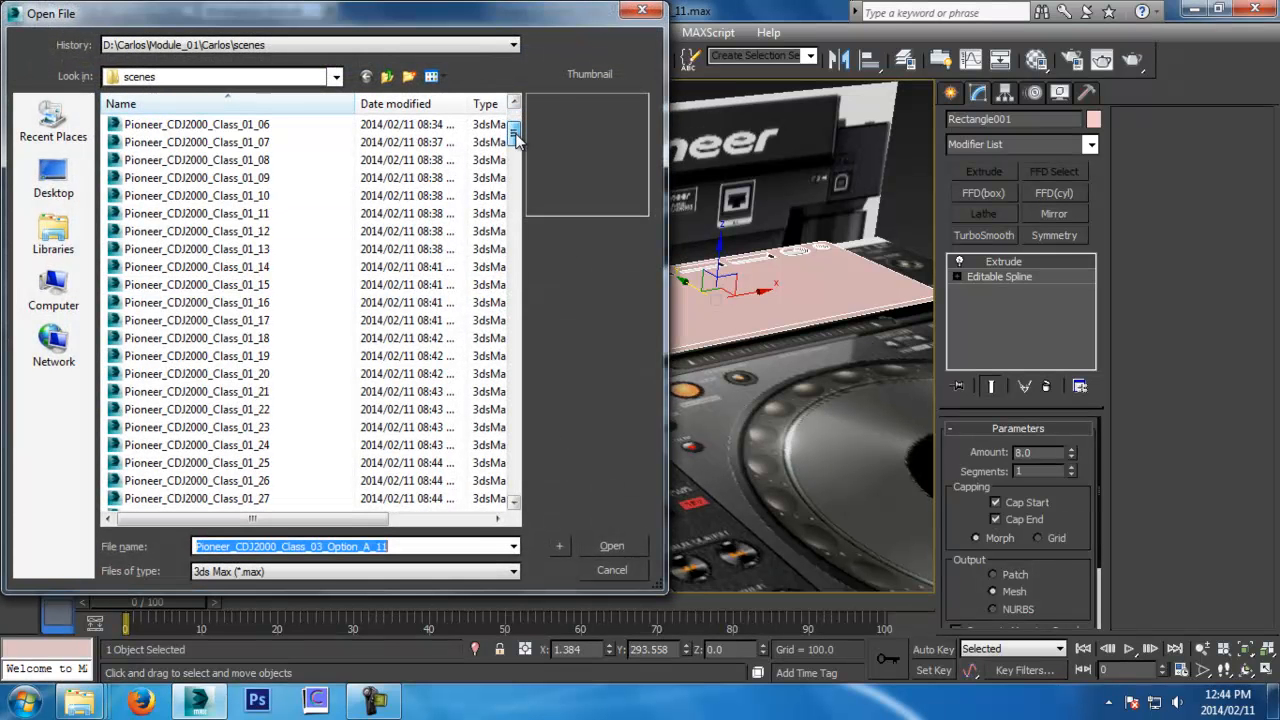
pyautogui.moveTo(516, 140); pyautogui.dragTo(520, 457)
pyautogui.doubleClick(262, 284)
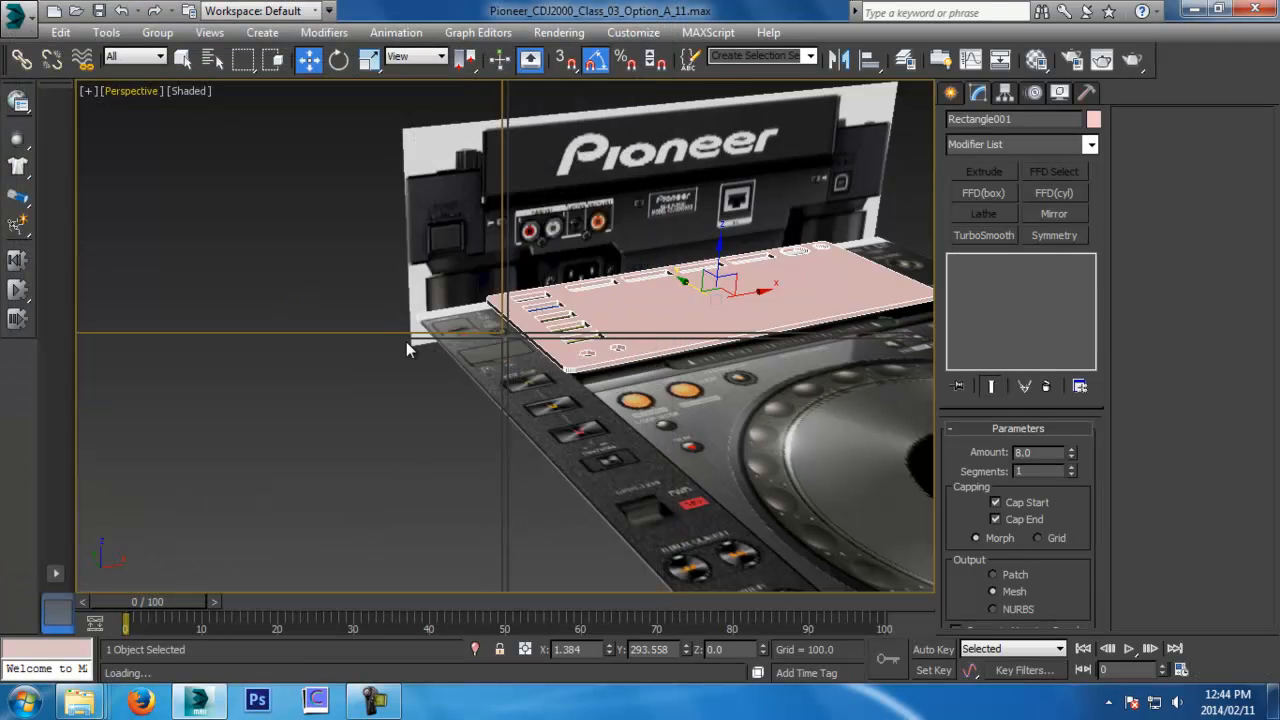
pyautogui.press('z')
pyautogui.keyDown('alt'); pyautogui.moveTo(605, 484); pyautogui.dragTo(525, 363, button='middle'); pyautogui.keyUp('alt')
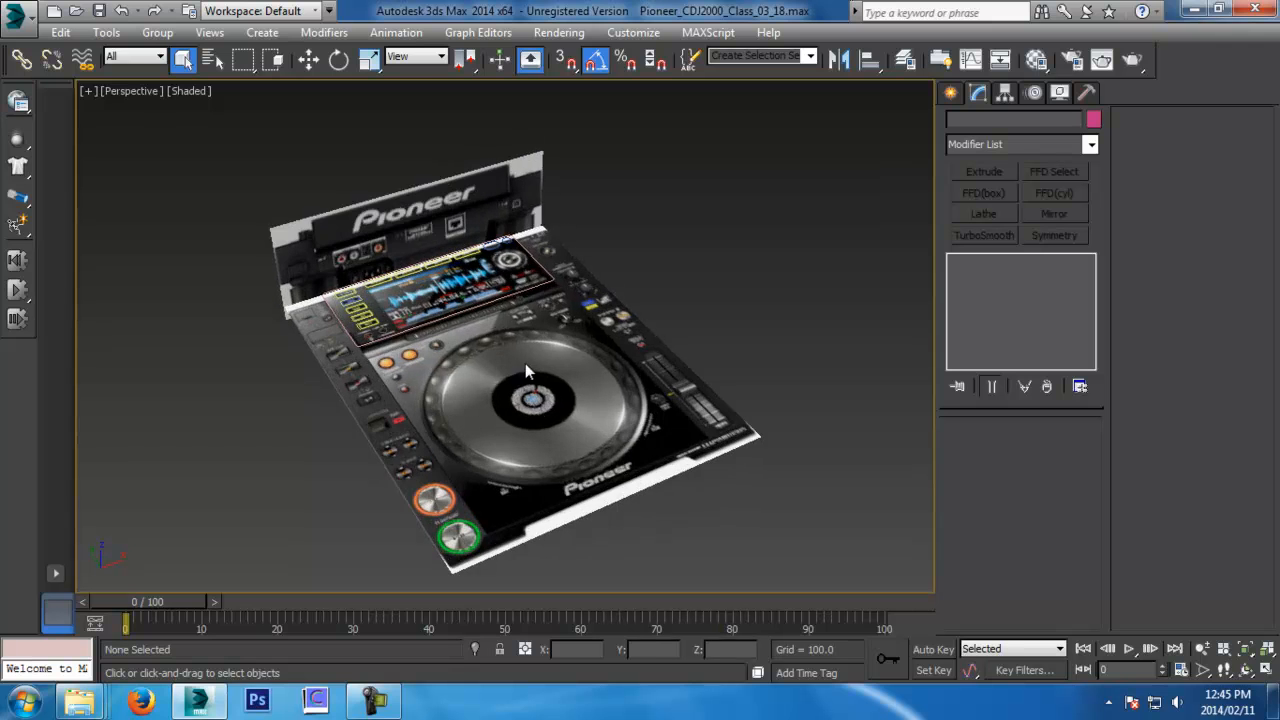
# In a wireframe top view, save the scene and set the display outline rectangle's interpolation steps to 0
pyautogui.press('w')
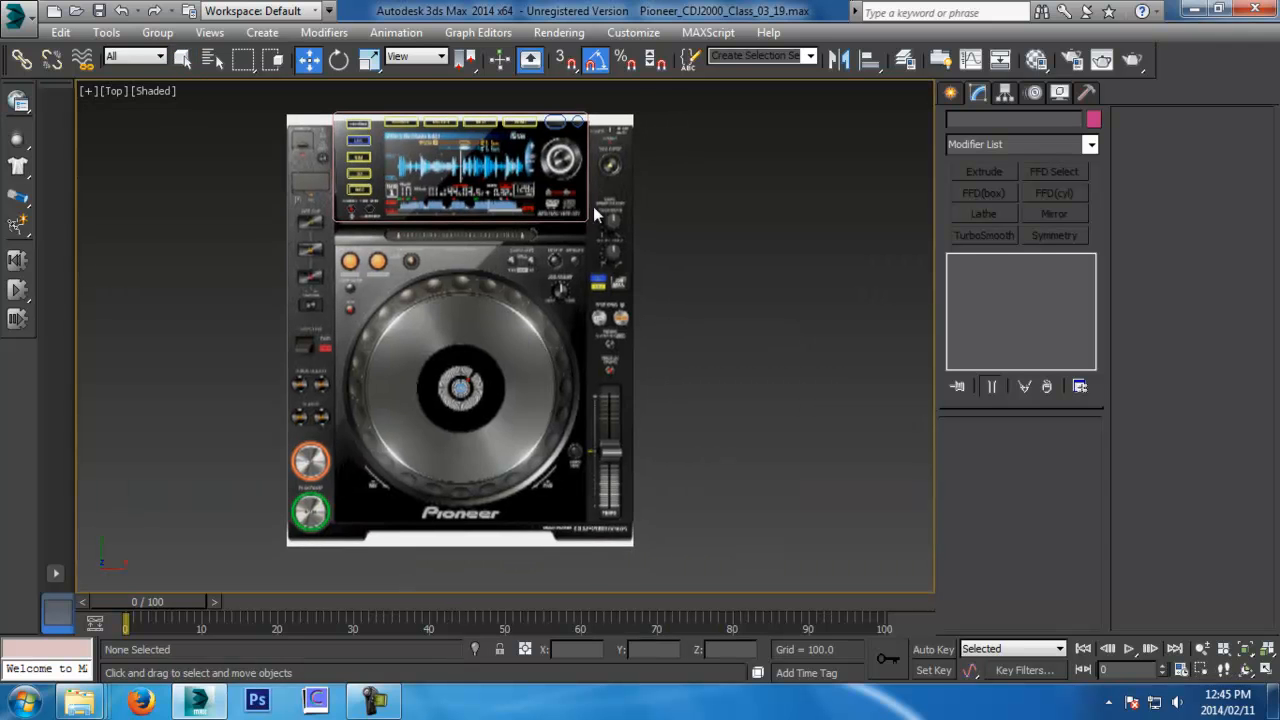
pyautogui.scroll(6, 517, 378)
pyautogui.moveTo(592, 220); pyautogui.dragTo(520, 428, button='middle')
pyautogui.press('F3')
pyautogui.scroll(2, 534, 371)
pyautogui.click(512, 362)
pyautogui.scroll(4, 571, 401)
pyautogui.hotkey('ctrl', 's')
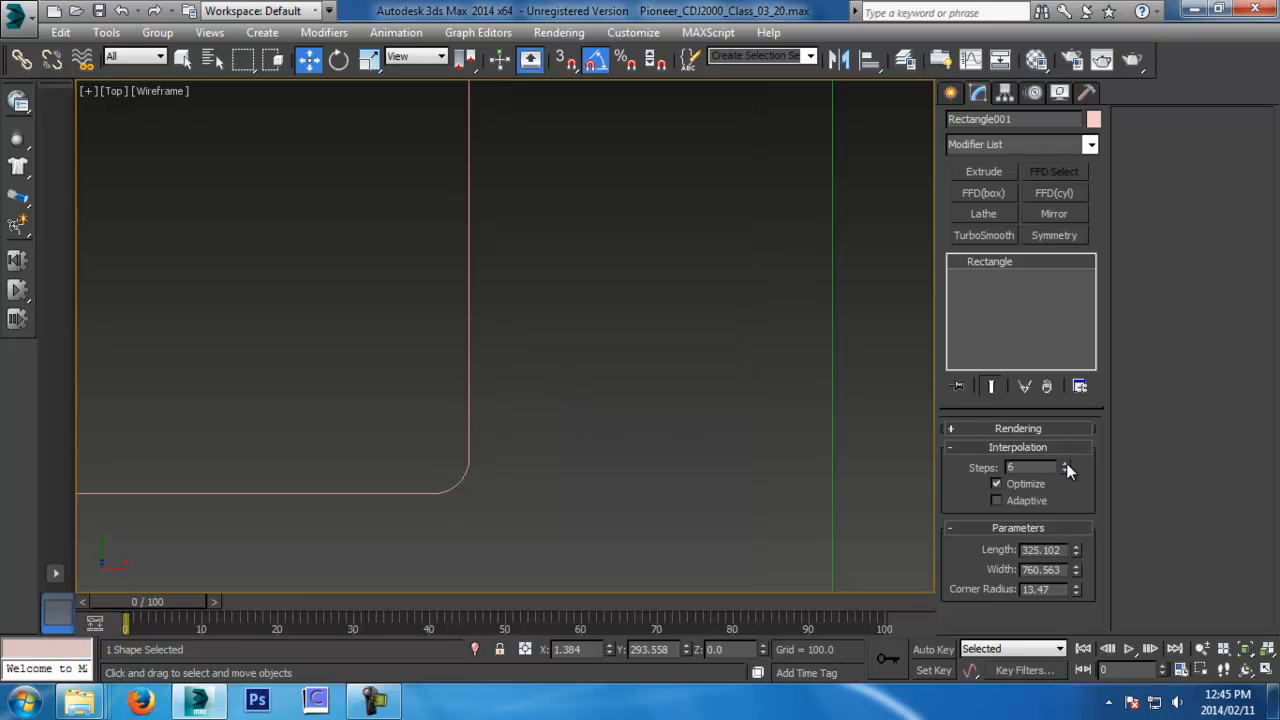
# Reduce the interpolation steps of the small circle and the rounded oblong button near the display outline's upper right corner
pyautogui.moveTo(483, 283); pyautogui.dragTo(492, 355, button='middle')
pyautogui.scroll(-5, 492, 355)
pyautogui.moveTo(504, 238); pyautogui.dragTo(529, 399, button='middle')
pyautogui.scroll(5, 529, 399)
pyautogui.moveTo(502, 313); pyautogui.dragTo(577, 374, button='middle')
pyautogui.scroll(2, 547, 355)
pyautogui.click(488, 333)
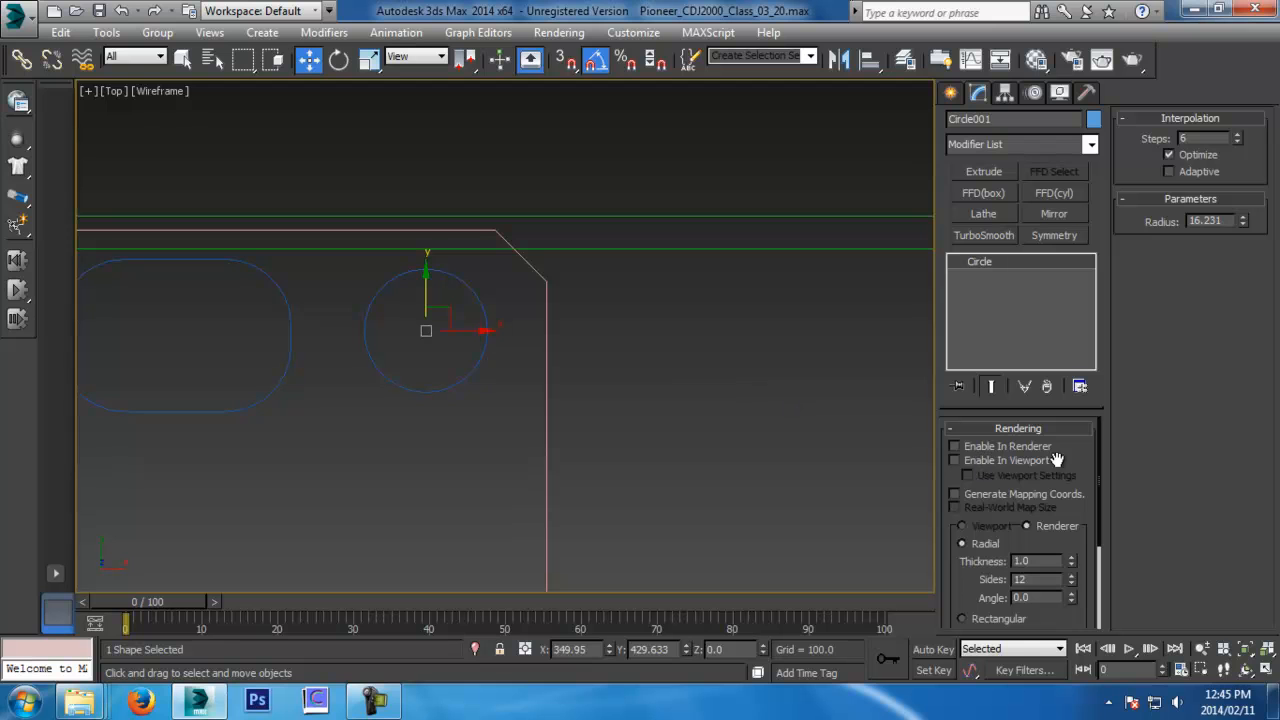
pyautogui.moveTo(614, 254); pyautogui.dragTo(1237, 229, button='middle')
pyautogui.click(857, 386)
pyautogui.moveTo(890, 335); pyautogui.dragTo(733, 335, button='middle')
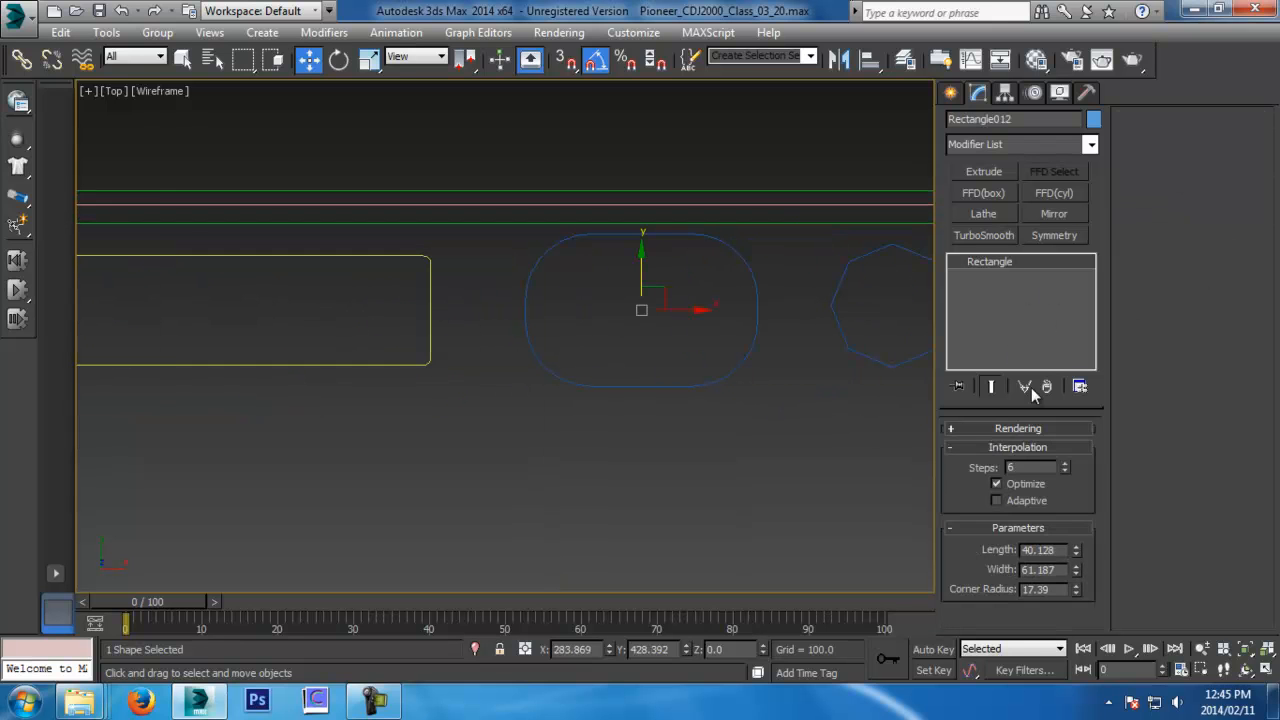
pyautogui.click(1064, 466)
# Set the interpolation steps of the rightmost yellow button rectangle in the upper row to 0
pyautogui.moveTo(449, 381); pyautogui.dragTo(593, 362, button='middle')
pyautogui.click(637, 356)
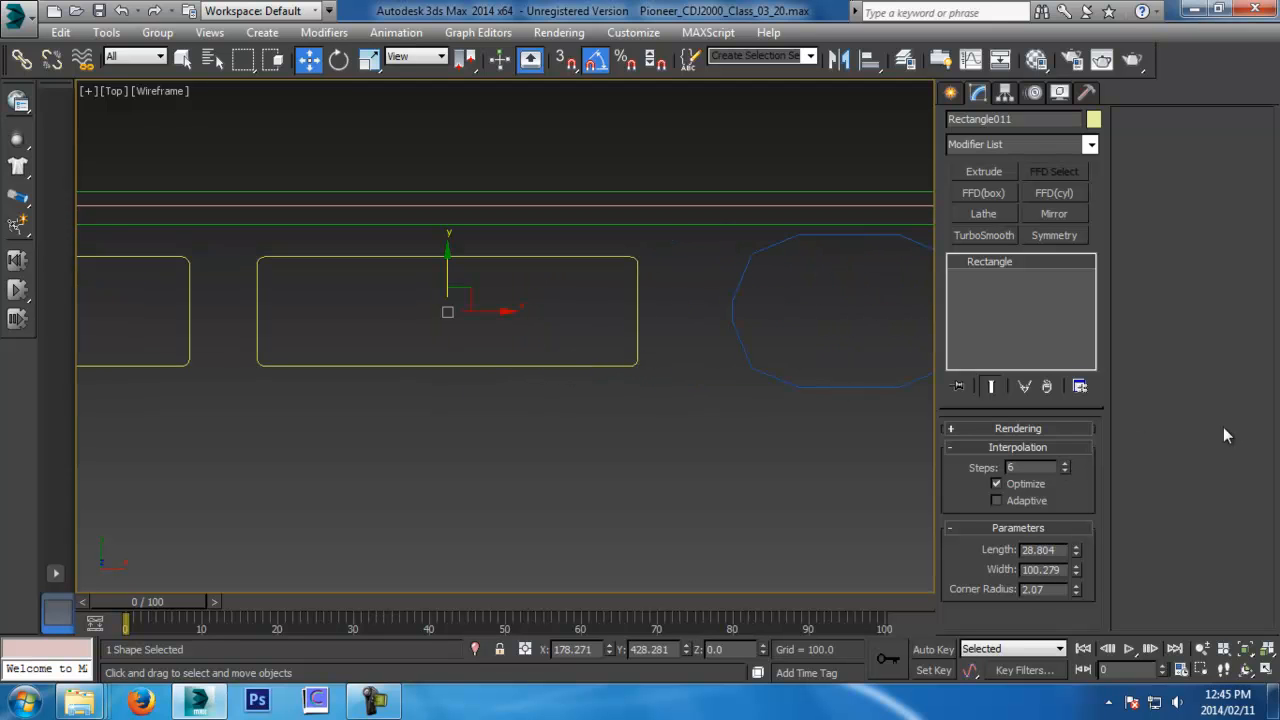
pyautogui.rightClick(1065, 473)
pyautogui.click(1066, 463)
pyautogui.click(1066, 471)
pyautogui.moveTo(241, 411); pyautogui.dragTo(456, 411, button='middle')
# Set the interpolation steps of the remaining three button rectangles in the upper row to 0
pyautogui.click(400, 365)
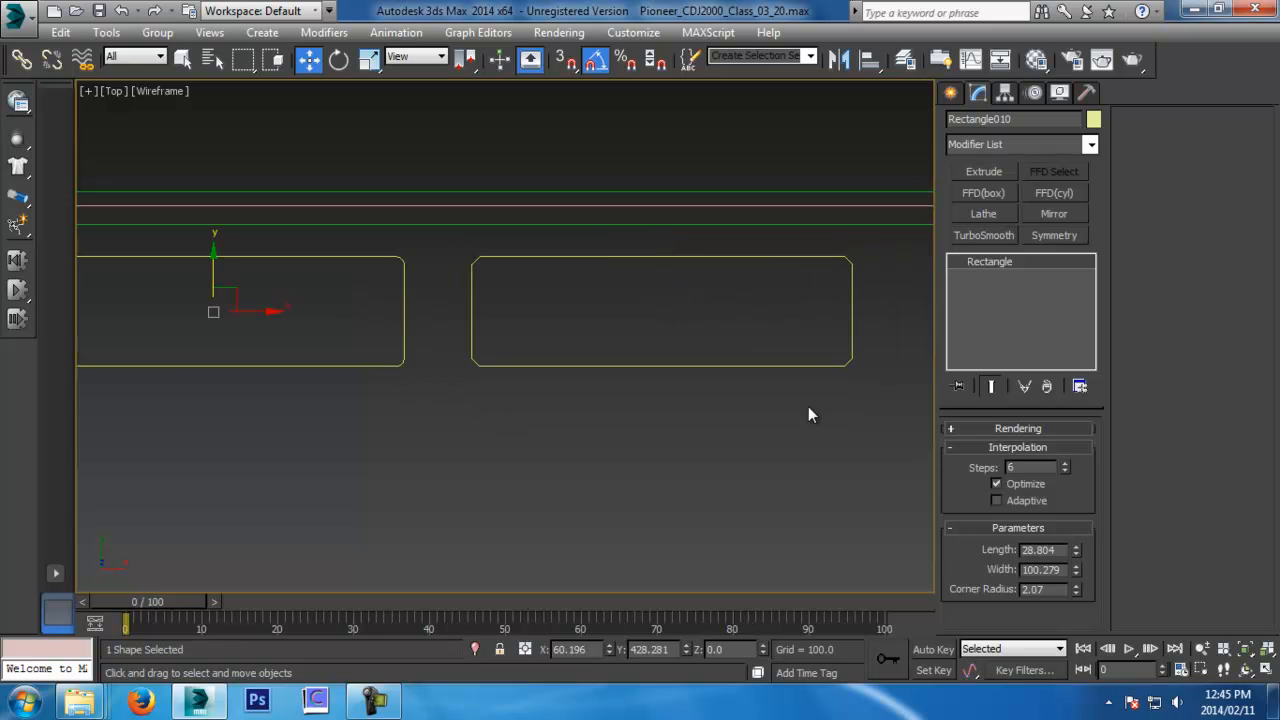
pyautogui.moveTo(177, 400); pyautogui.dragTo(1009, 394, button='middle')
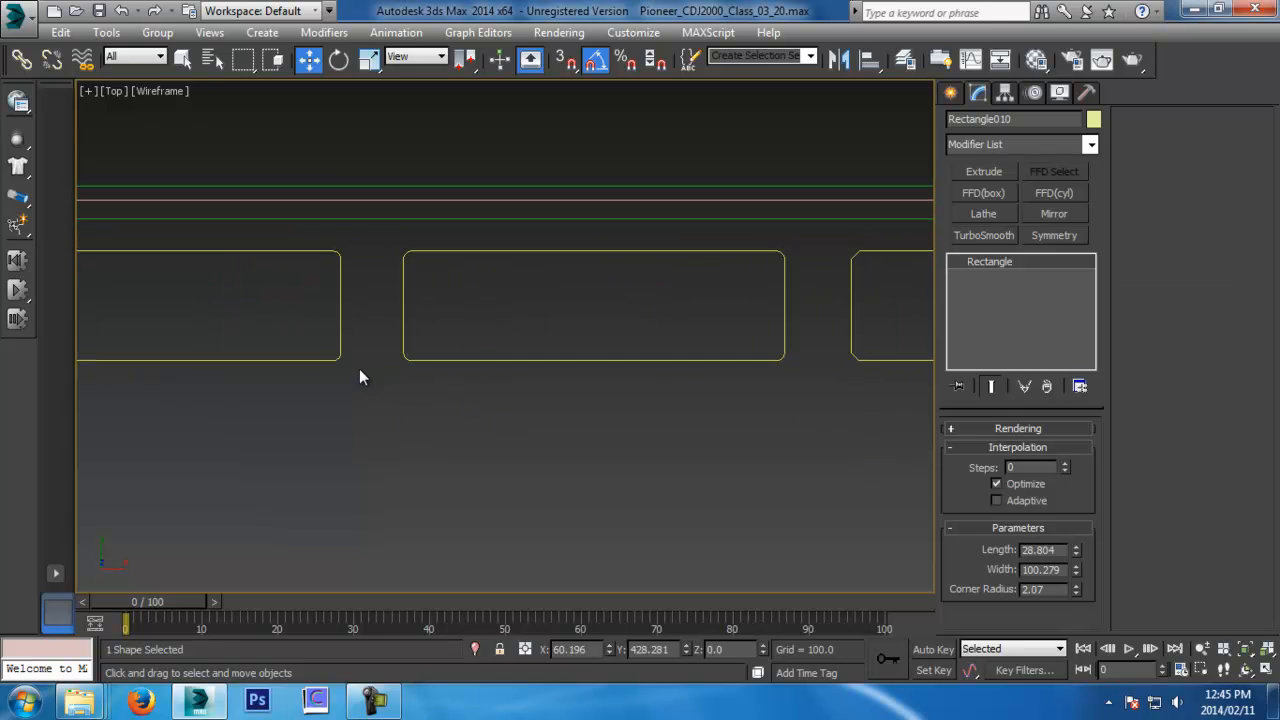
pyautogui.click(406, 358)
pyautogui.rightClick(1066, 466)
pyautogui.moveTo(453, 442); pyautogui.dragTo(613, 413, button='middle')
pyautogui.click(491, 331)
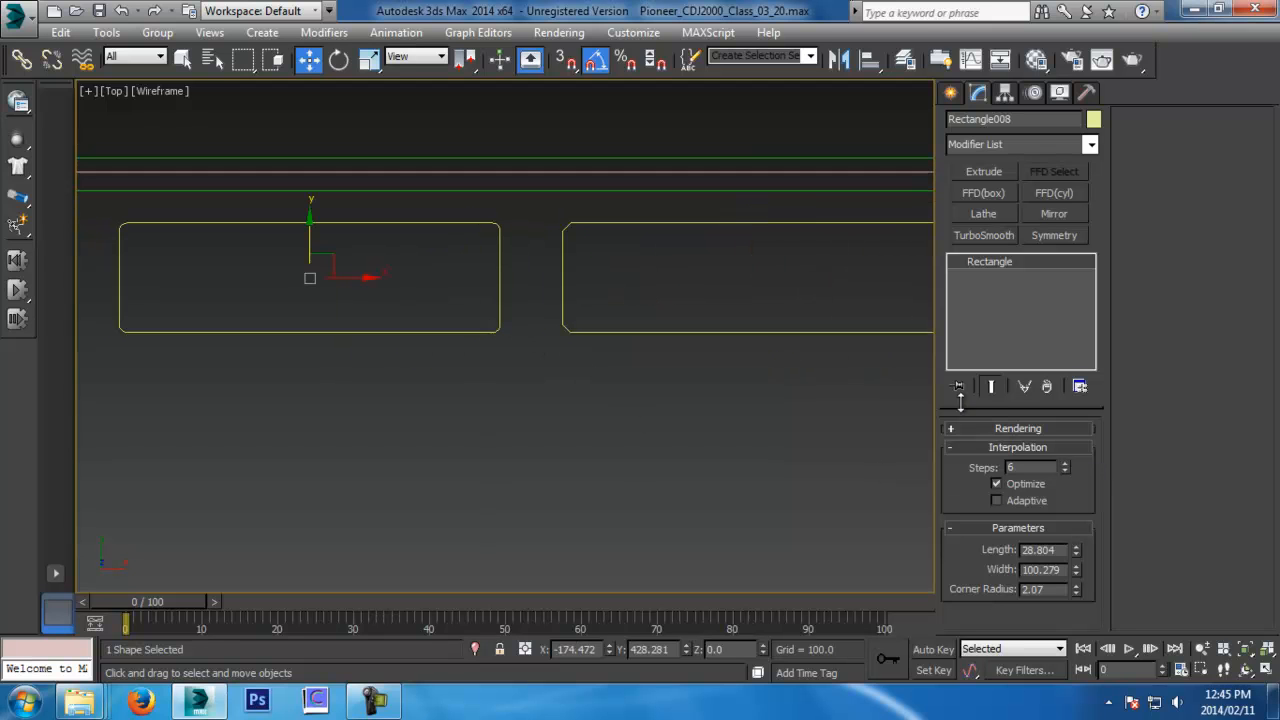
# Reduce the interpolation steps of the button rectangles in the left column and save the scene
pyautogui.moveTo(131, 338); pyautogui.dragTo(559, 343, button='middle')
pyautogui.click(390, 362)
pyautogui.moveTo(737, 480); pyautogui.dragTo(735, 375, button='middle')
pyautogui.scroll(-5, 517, 362)
pyautogui.moveTo(516, 428); pyautogui.dragTo(509, 256, button='middle')
pyautogui.scroll(5, 430, 435)
pyautogui.scroll(-6, 440, 412)
pyautogui.moveTo(576, 350); pyautogui.dragTo(421, 431, button='middle')
pyautogui.click(584, 378)
pyautogui.hotkey('ctrl', 's')
# Unfreeze all objects and, in perspective view, move the two reference image planes slightly down in Z below the splines
pyautogui.hotkey('ctrl', 'a')
pyautogui.rightClick(773, 370)
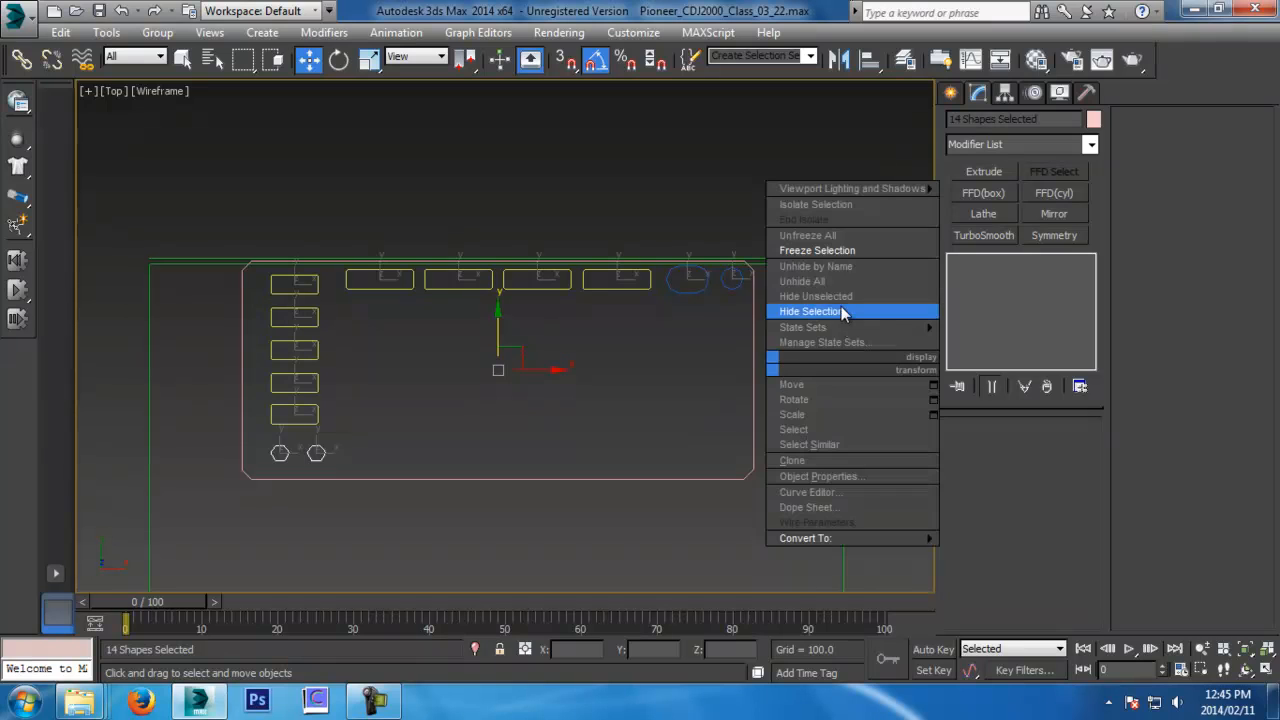
pyautogui.click(829, 237)
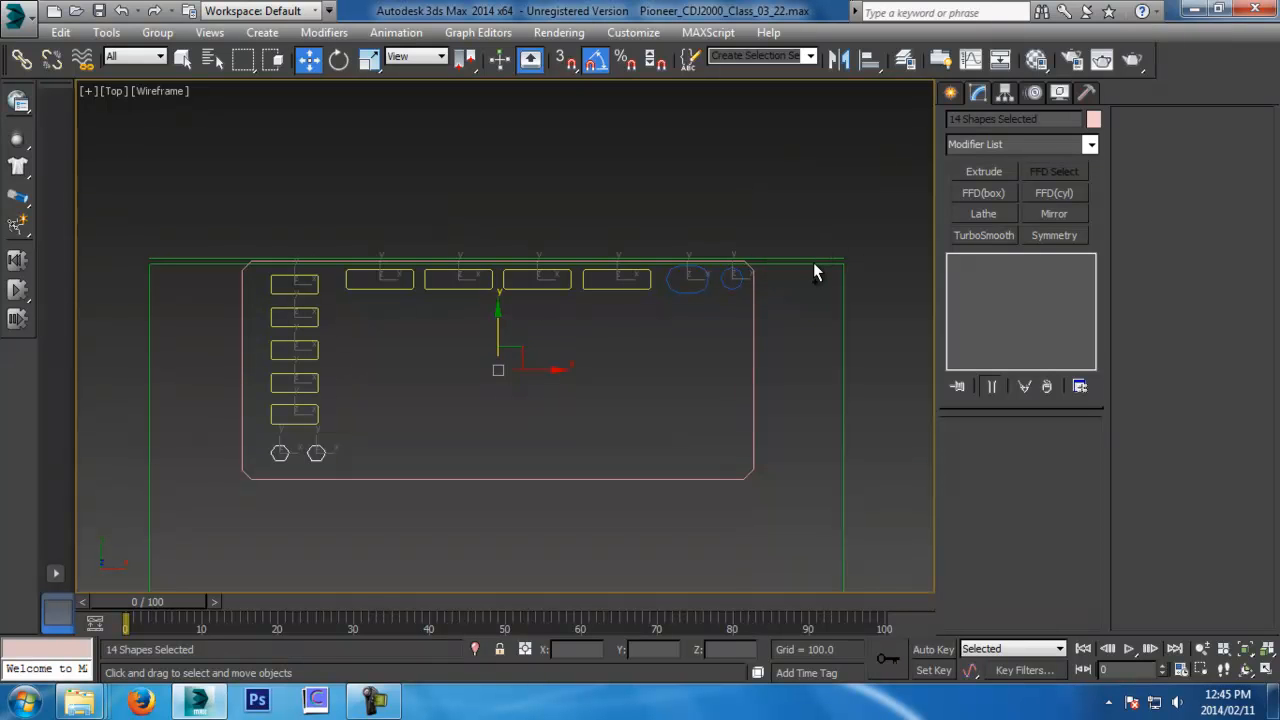
pyautogui.click(813, 262)
pyautogui.press('0')
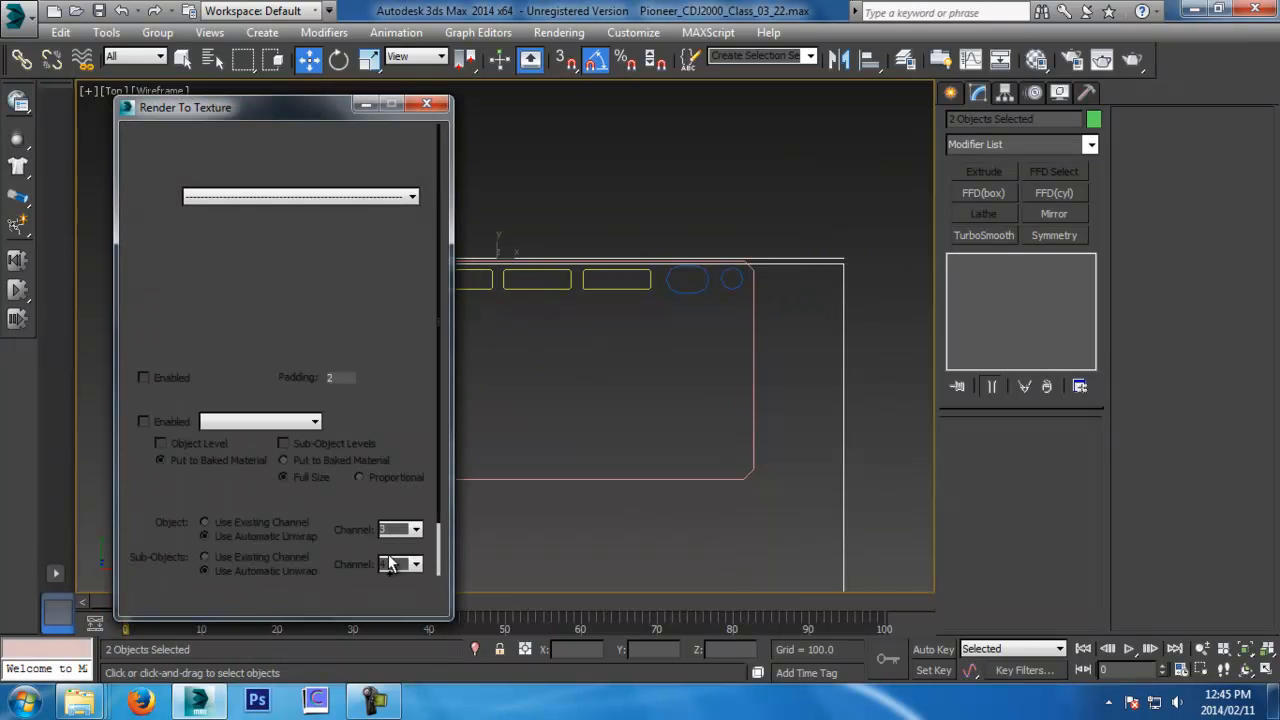
pyautogui.press('q')
pyautogui.press('p')
pyautogui.click(426, 107)
pyautogui.keyDown('alt'); pyautogui.moveTo(509, 212); pyautogui.dragTo(503, 168, button='middle'); pyautogui.keyUp('alt')
pyautogui.press('w')
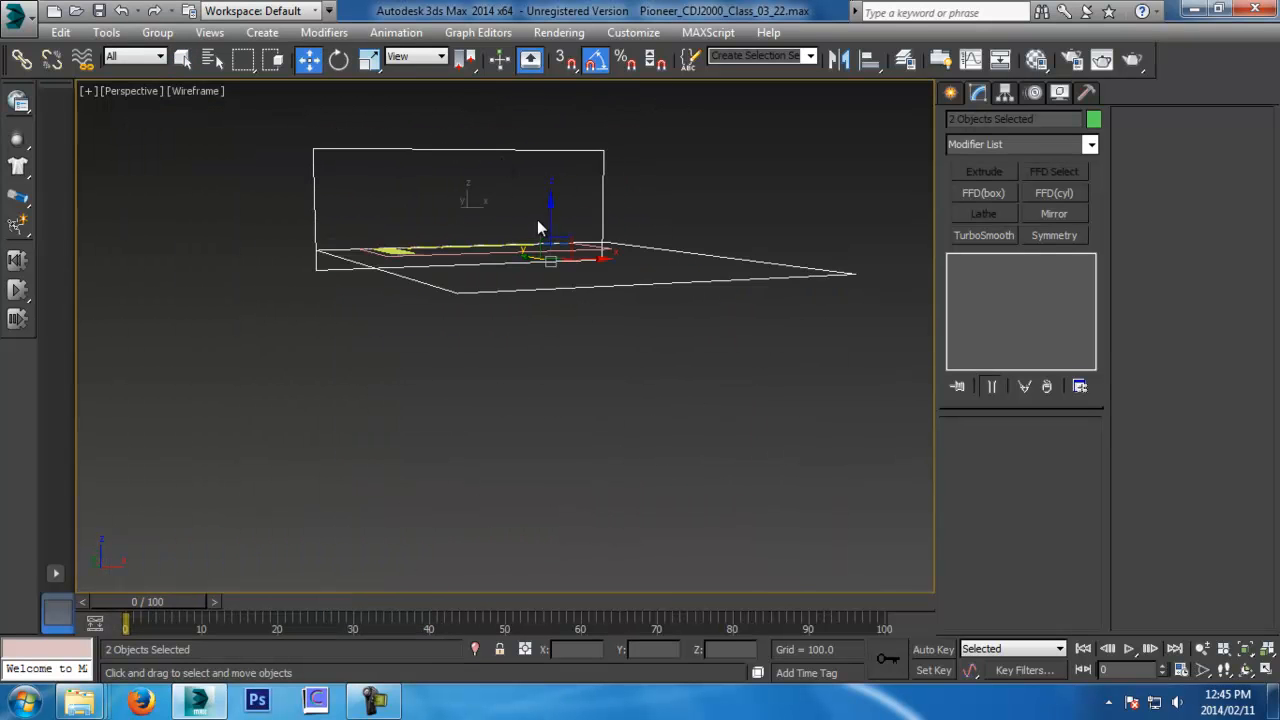
pyautogui.keyDown('alt'); pyautogui.moveTo(548, 217); pyautogui.dragTo(548, 222, button='middle'); pyautogui.keyUp('alt')
# Freeze the two reference image planes and return to a shaded top view of the display section
pyautogui.rightClick(548, 222)
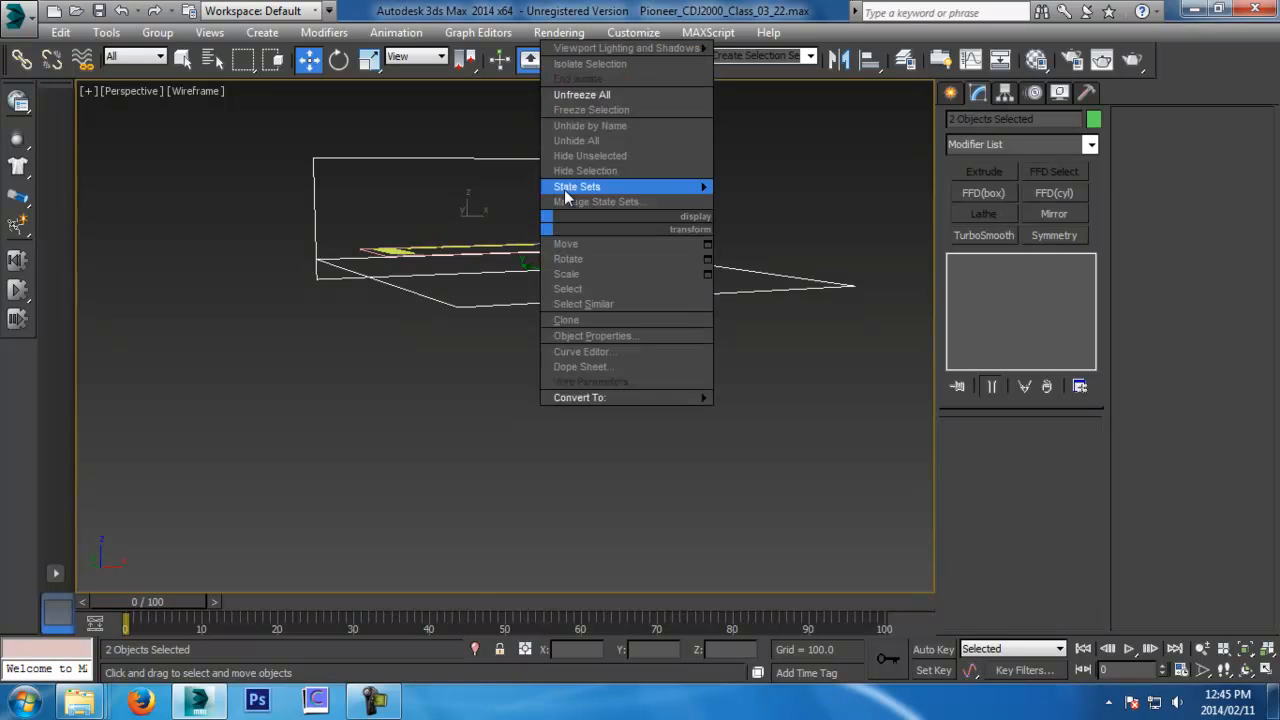
pyautogui.click(590, 110)
pyautogui.press('F3')
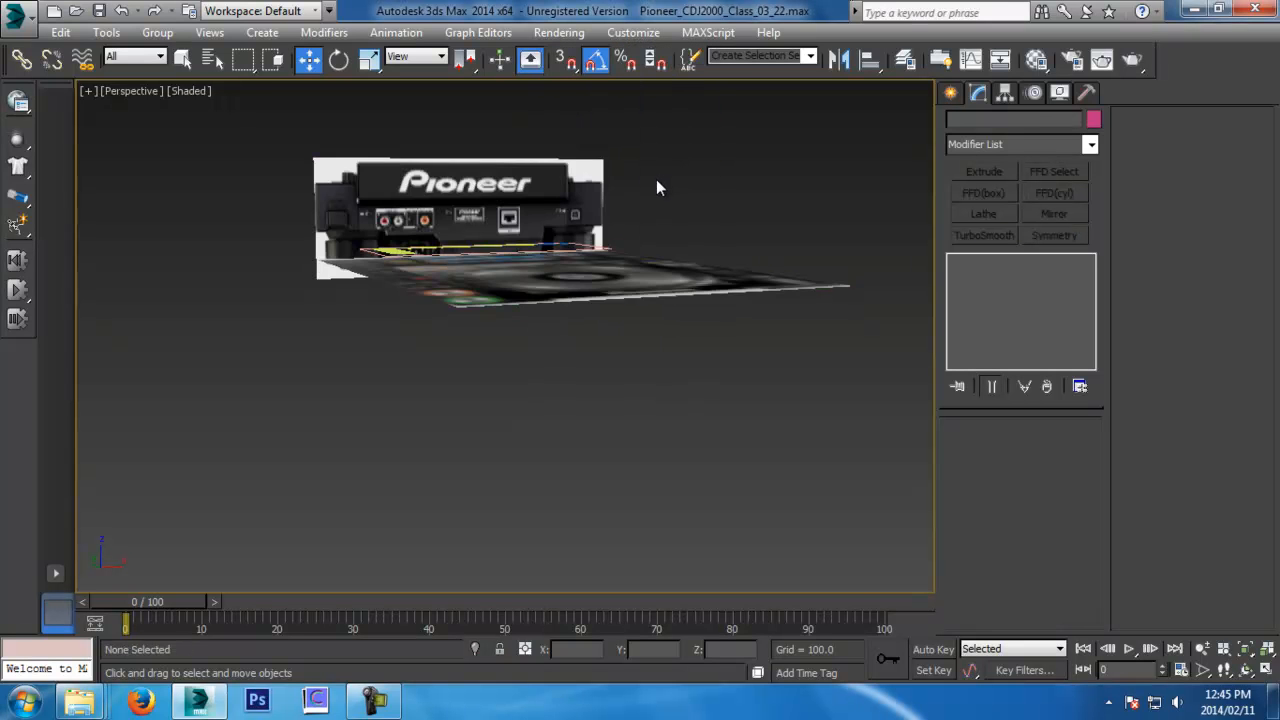
pyautogui.press('t')
pyautogui.press('z')
pyautogui.scroll(4, 511, 215)
pyautogui.moveTo(481, 153); pyautogui.dragTo(515, 280, button='middle')
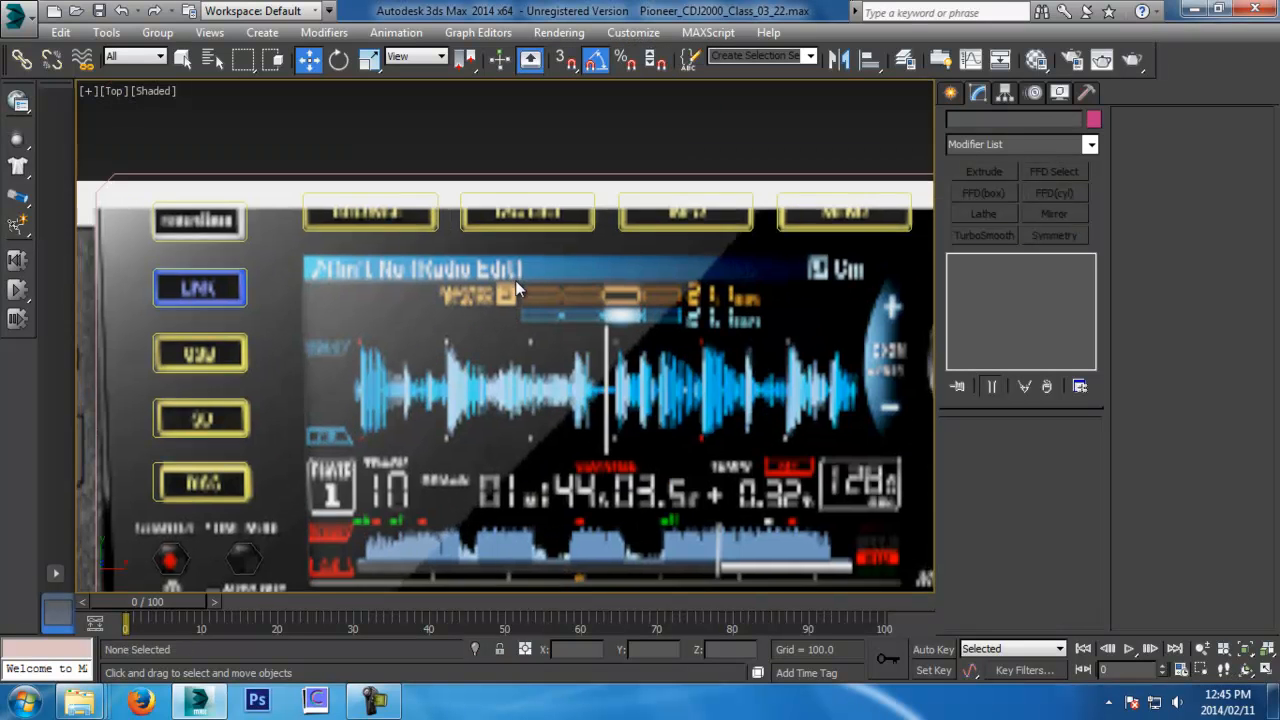
pyautogui.scroll(-2, 515, 280)
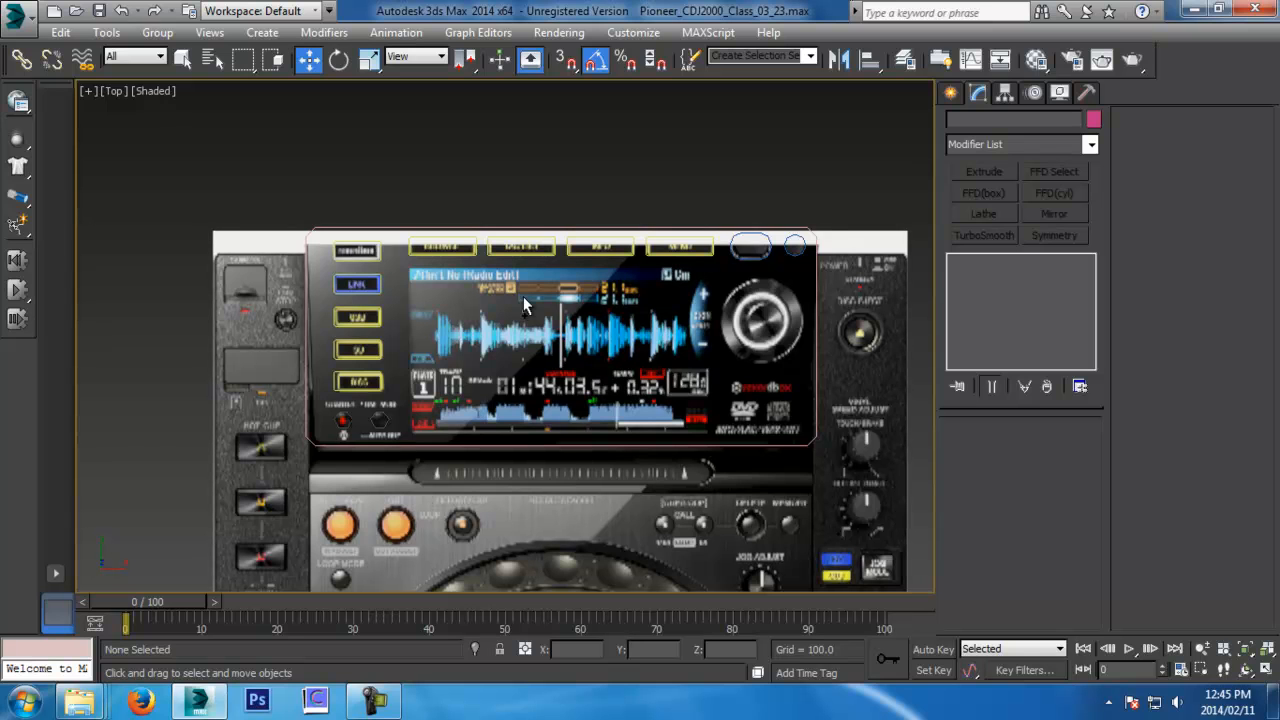
# Draw a Plane primitive with one length and one width segment over the display outline rectangle in wireframe
pyautogui.click(949, 93)
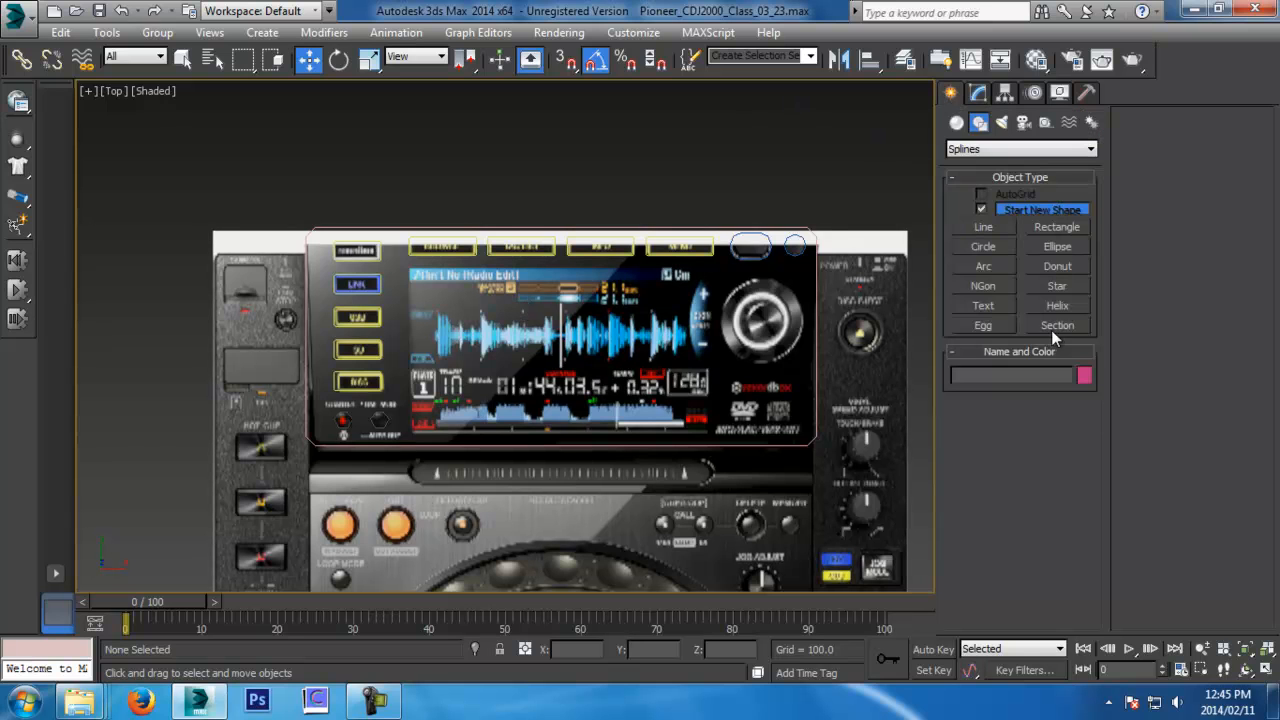
pyautogui.click(957, 122)
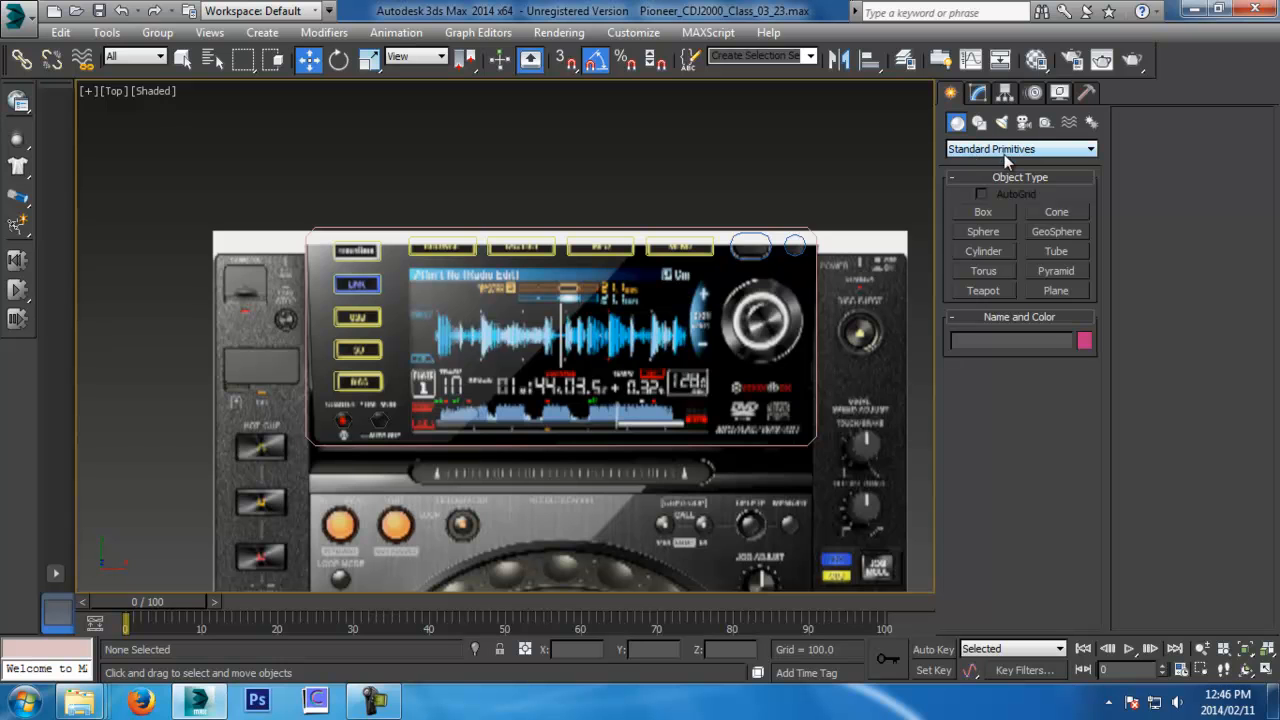
pyautogui.click(1061, 290)
pyautogui.scroll(2, 473, 329)
pyautogui.moveTo(469, 341); pyautogui.dragTo(376, 335, button='middle')
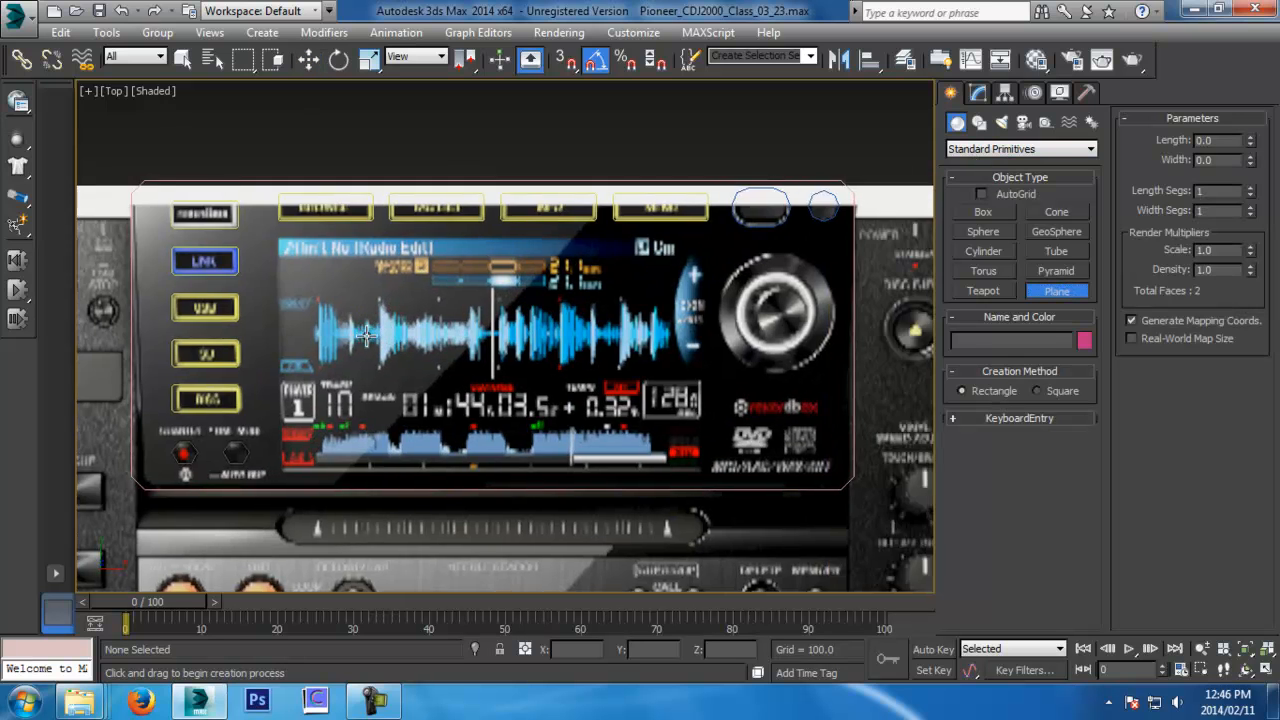
pyautogui.scroll(-2, 376, 333)
pyautogui.press('F3')
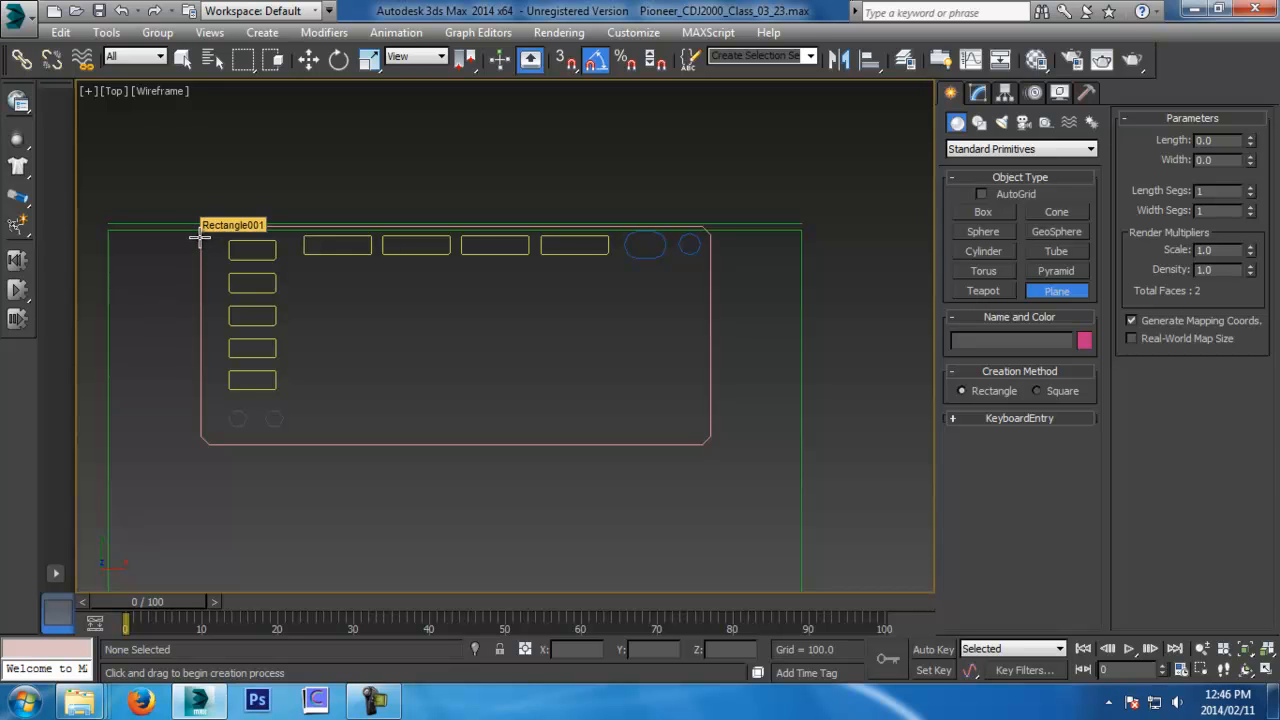
pyautogui.moveTo(197, 226); pyautogui.dragTo(711, 444)
# Convert the new plane over the display outline to an Editable Poly
pyautogui.scroll(4, 708, 428)
pyautogui.scroll(-4, 697, 385)
pyautogui.moveTo(688, 378); pyautogui.dragTo(698, 388, button='middle')
pyautogui.scroll(2, 700, 390)
pyautogui.press('w')
pyautogui.press('z')
pyautogui.rightClick(681, 226)
pyautogui.moveTo(760, 393)
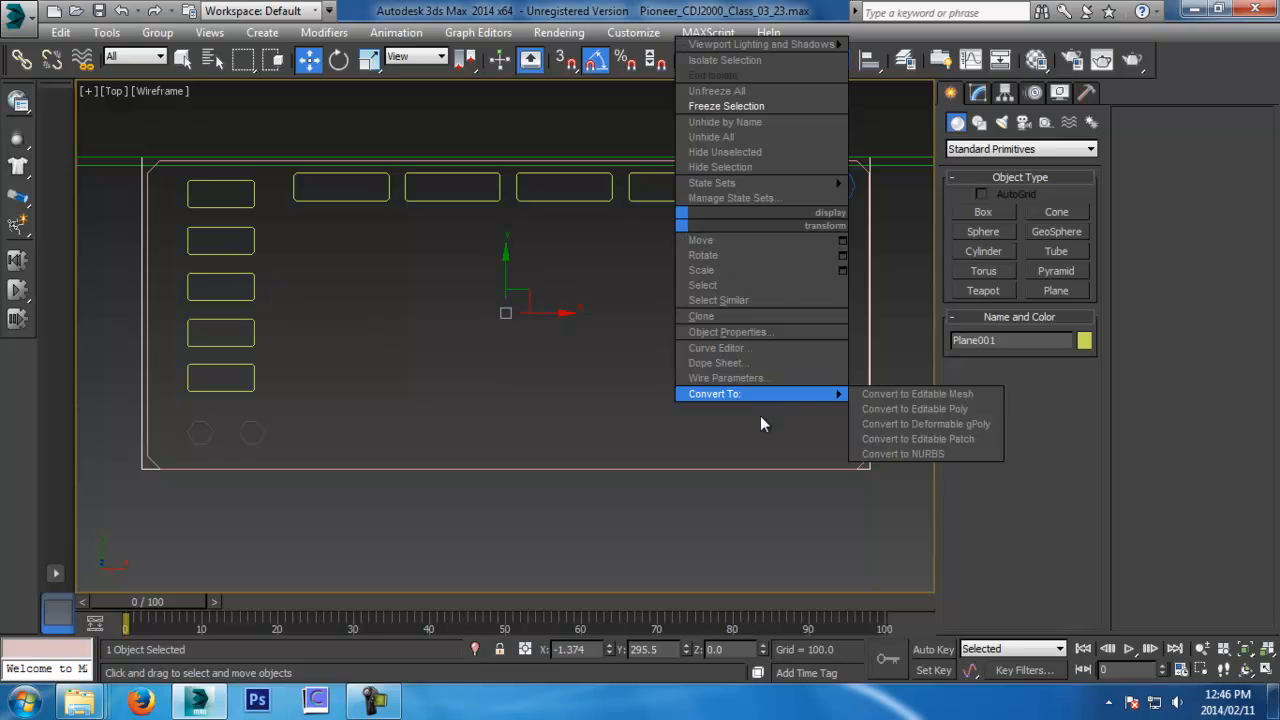
pyautogui.click(915, 408)
# Select the plane's left and right side edges and set up a Connect between them with 2 segments
pyautogui.click(993, 450)
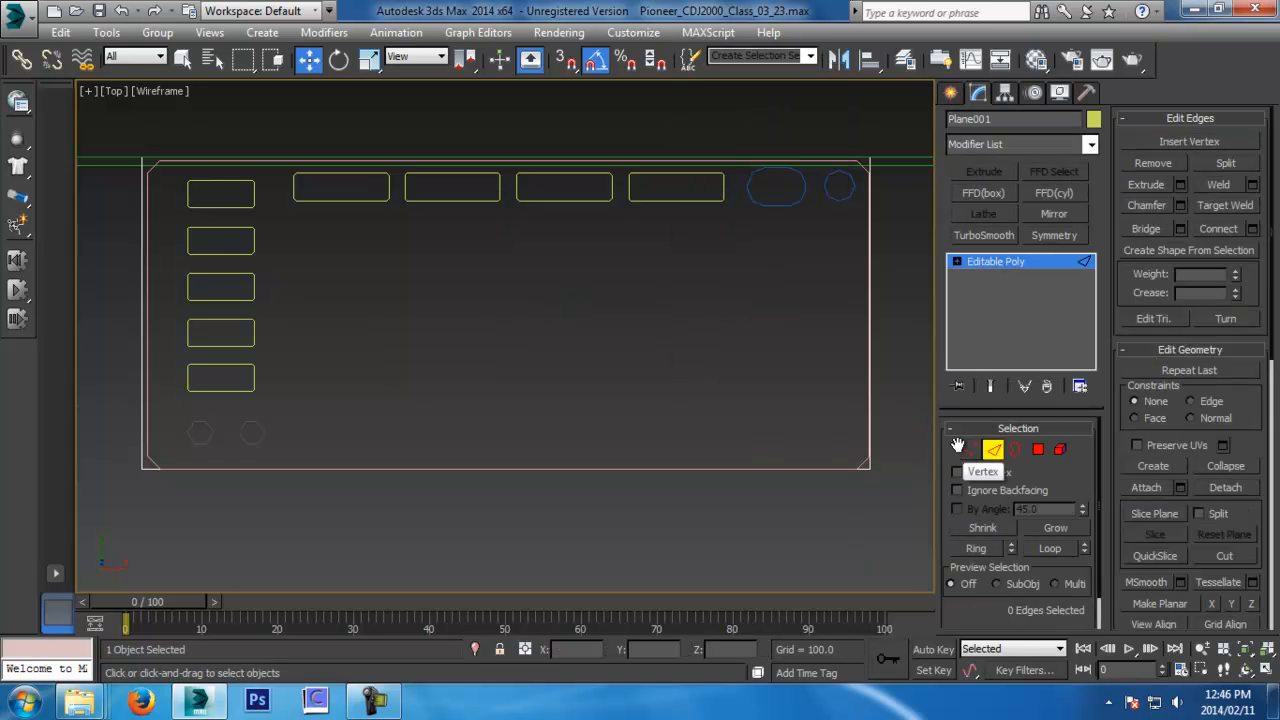
pyautogui.moveTo(846, 300); pyautogui.dragTo(277, 580, button='middle')
pyautogui.scroll(3, 278, 556)
pyautogui.scroll(3, 278, 556)
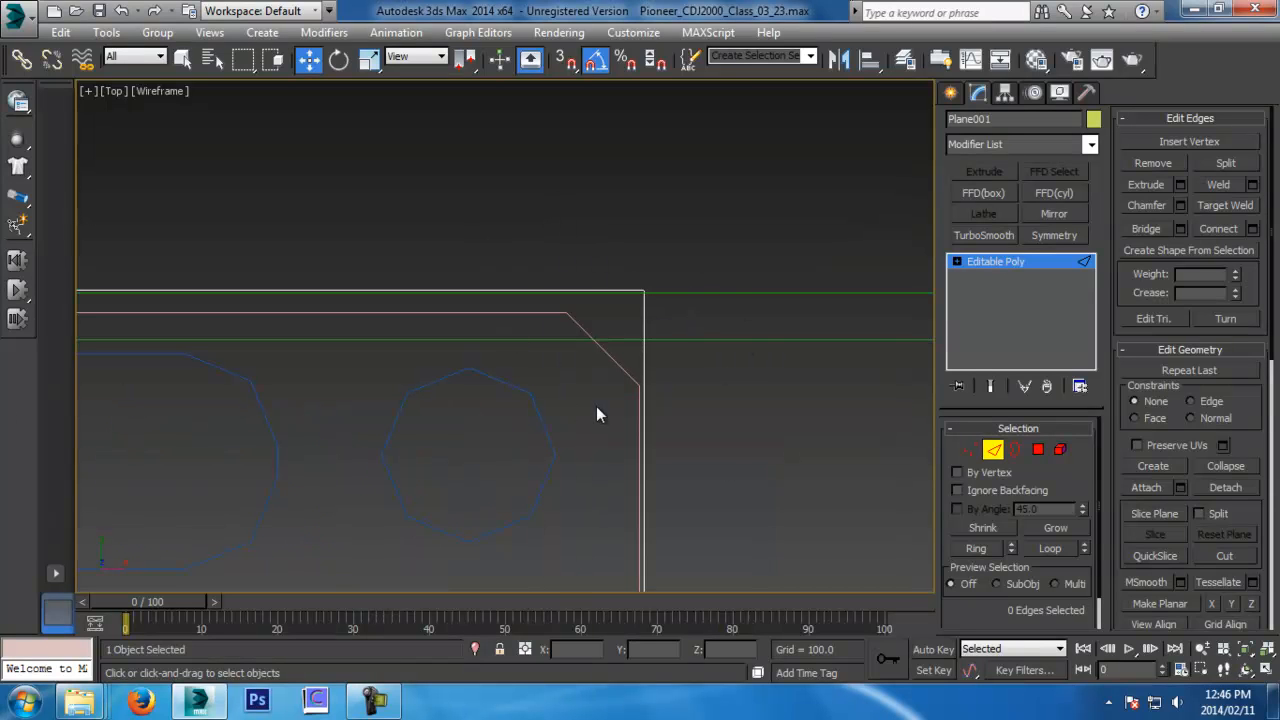
pyautogui.scroll(-6, 596, 412)
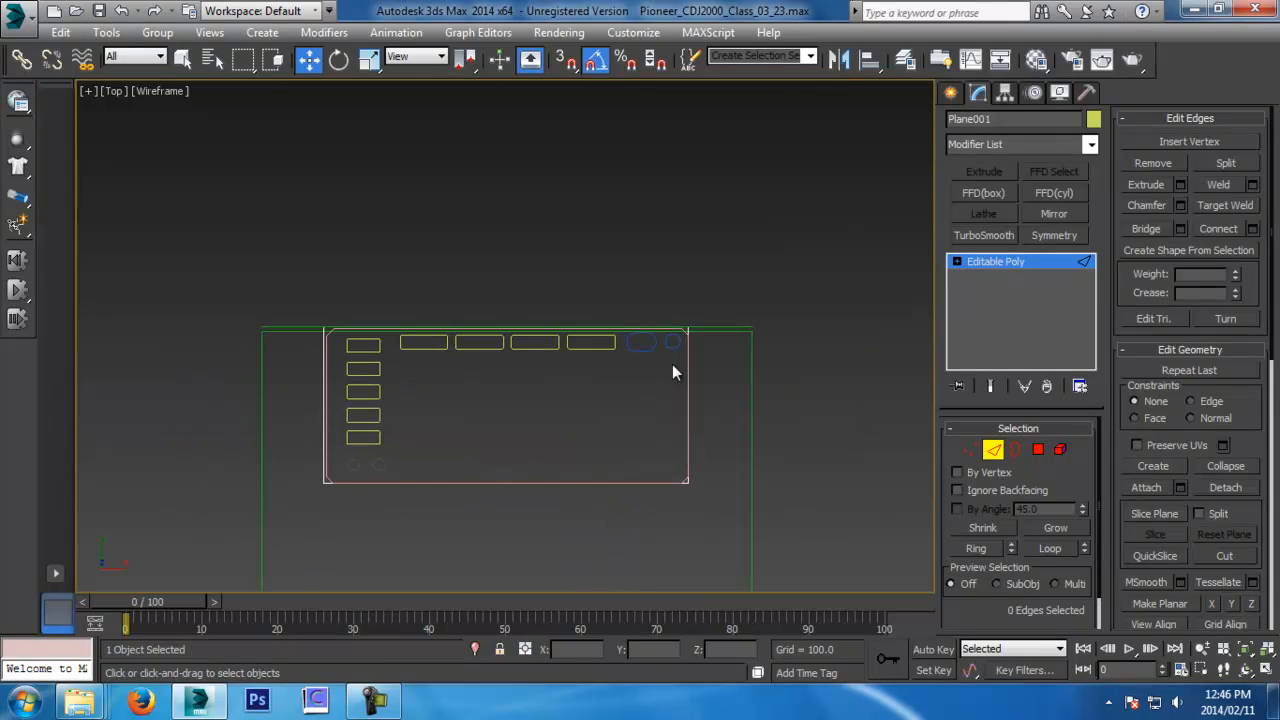
pyautogui.moveTo(214, 443); pyautogui.dragTo(214, 443)
pyautogui.scroll(3, 565, 435)
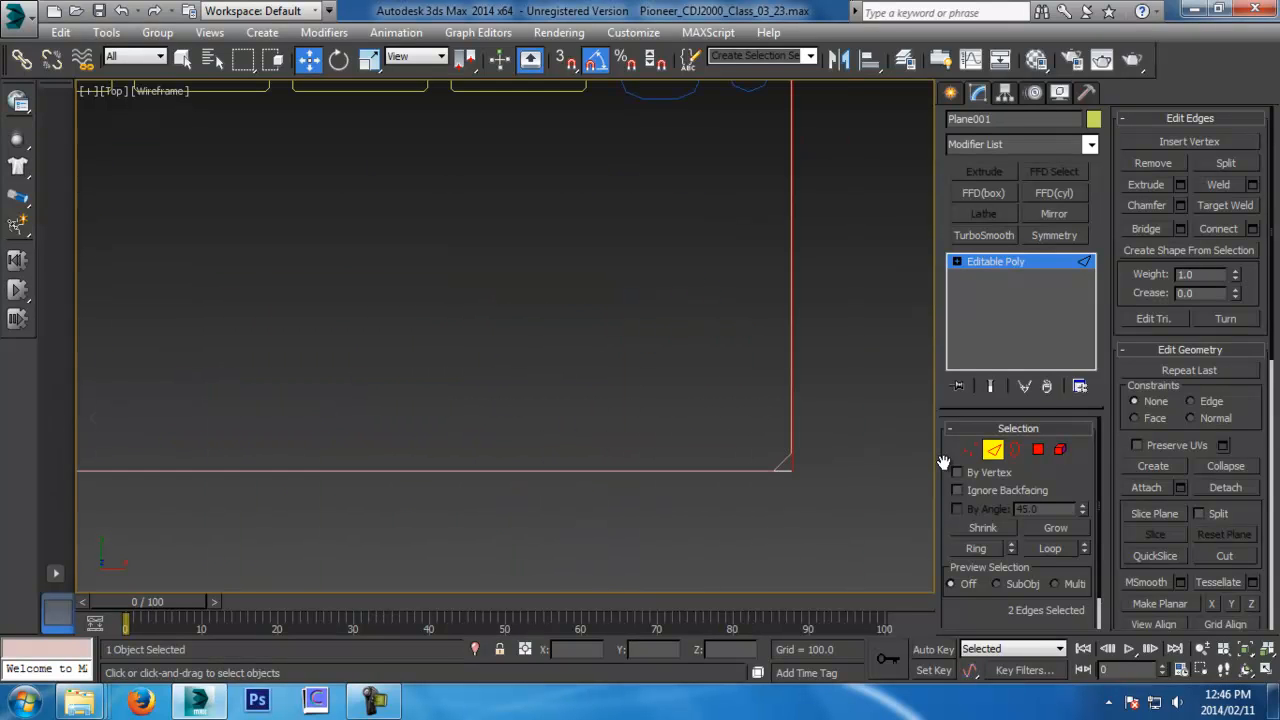
pyautogui.click(1254, 234)
pyautogui.moveTo(816, 250); pyautogui.dragTo(830, 462, button='middle')
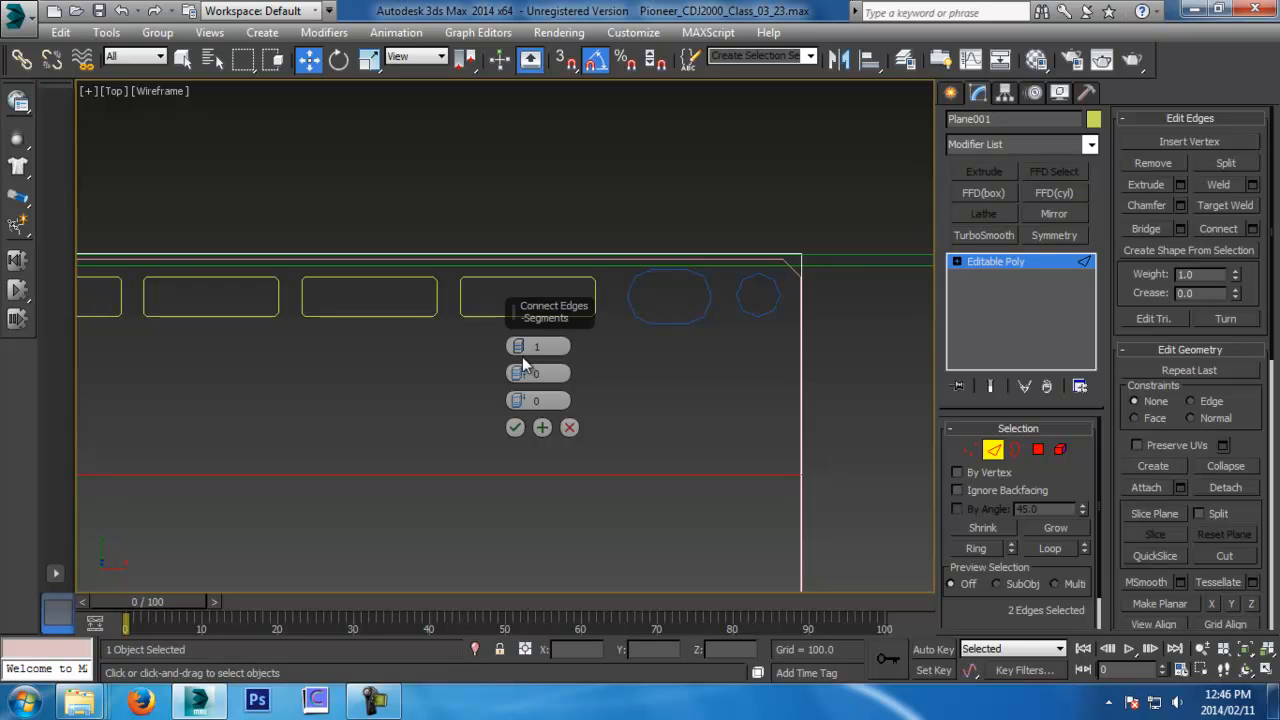
pyautogui.moveTo(519, 346); pyautogui.dragTo(522, 372)
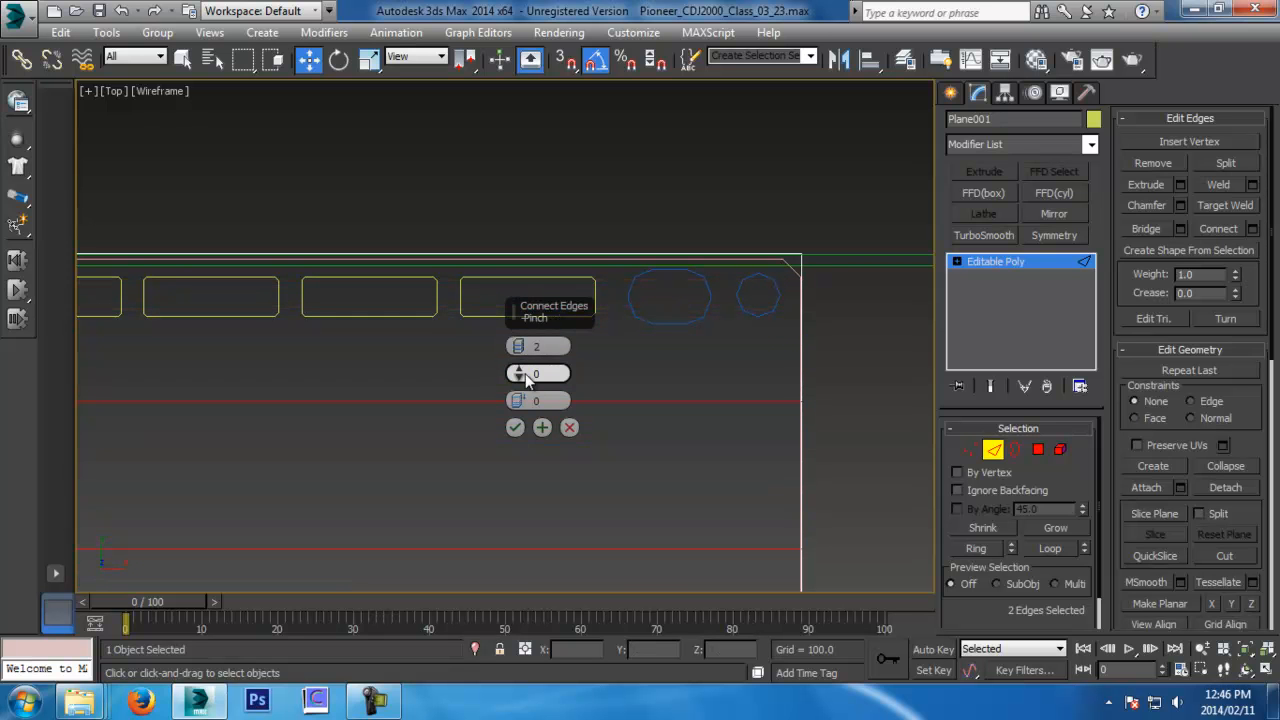
# Try out the pinch and slide values of the edge connection and reset them to 0
pyautogui.moveTo(525, 373); pyautogui.dragTo(543, 46)
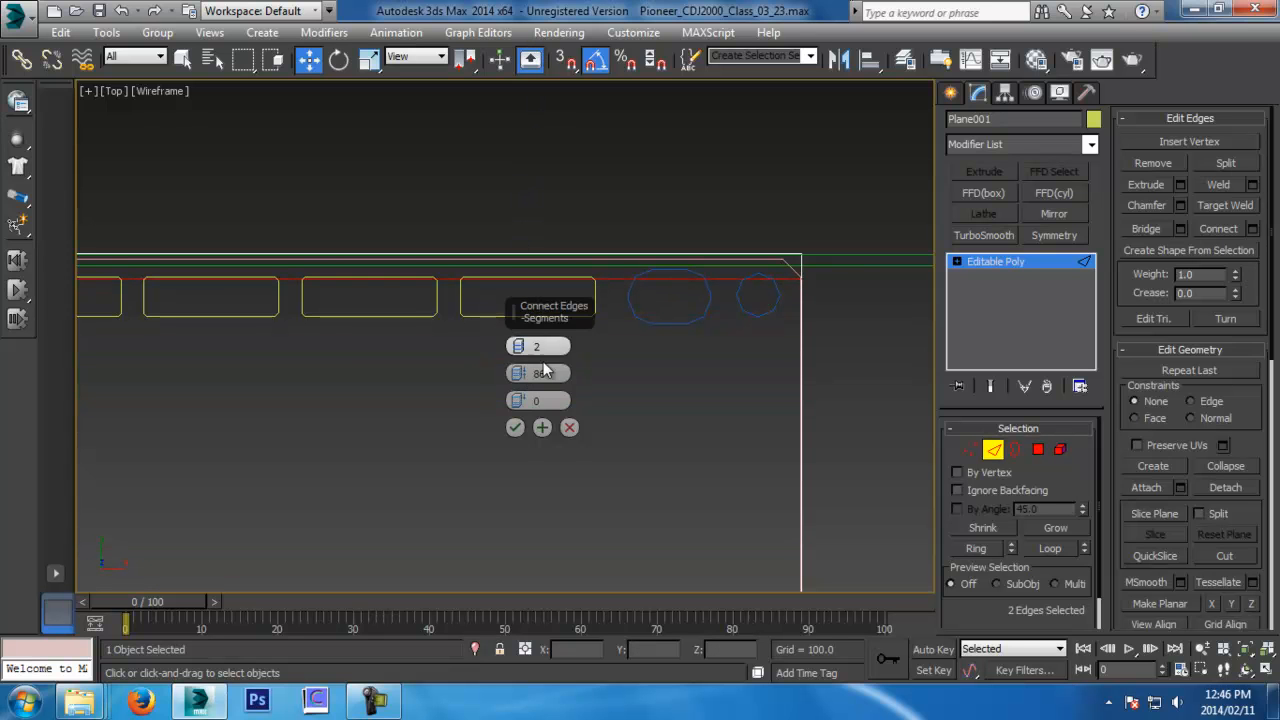
pyautogui.rightClick(520, 373)
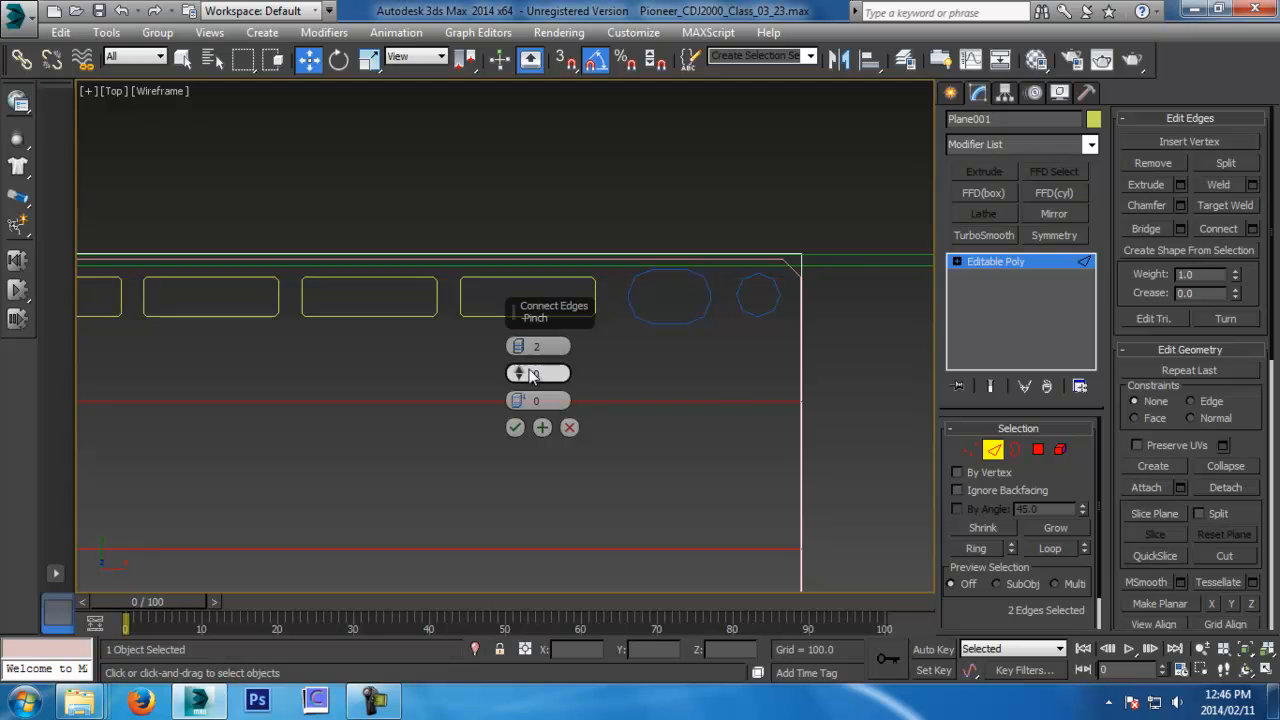
pyautogui.scroll(-3, 736, 276)
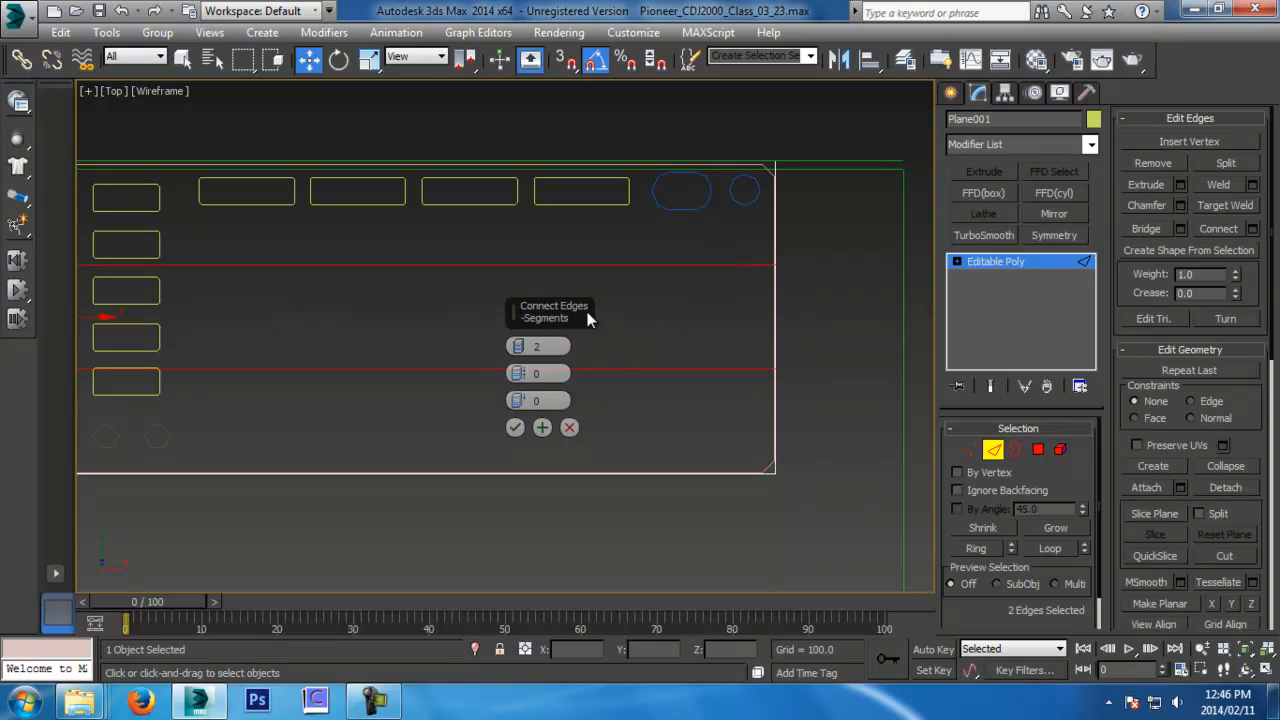
pyautogui.moveTo(518, 373); pyautogui.dragTo(519, 343)
pyautogui.moveTo(517, 402); pyautogui.dragTo(600, 337)
pyautogui.rightClick(518, 402)
# Set the connection's pinch to 89 and apply it to add the two horizontal edges across the plane
pyautogui.moveTo(519, 374); pyautogui.dragTo(540, 70)
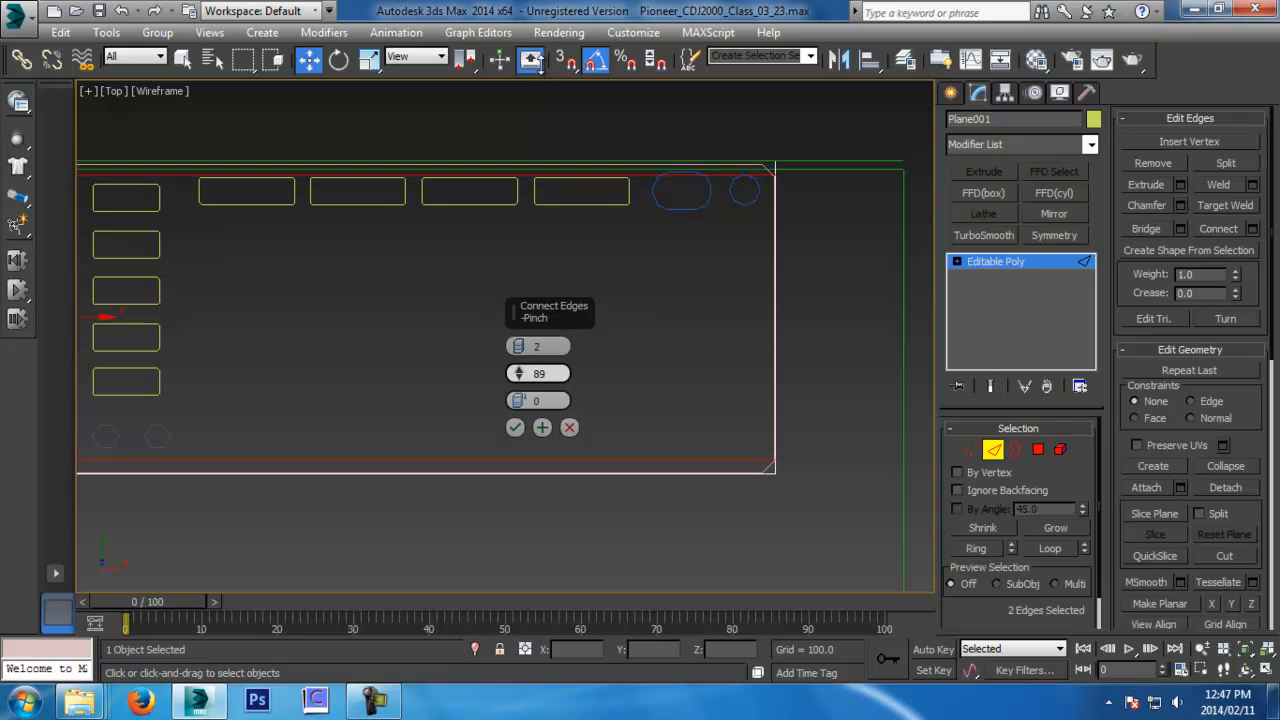
pyautogui.click(512, 426)
pyautogui.moveTo(732, 318); pyautogui.dragTo(581, 611, button='middle')
pyautogui.scroll(5, 581, 611)
pyautogui.scroll(-6, 646, 540)
pyautogui.moveTo(668, 508); pyautogui.dragTo(699, 300, button='middle')
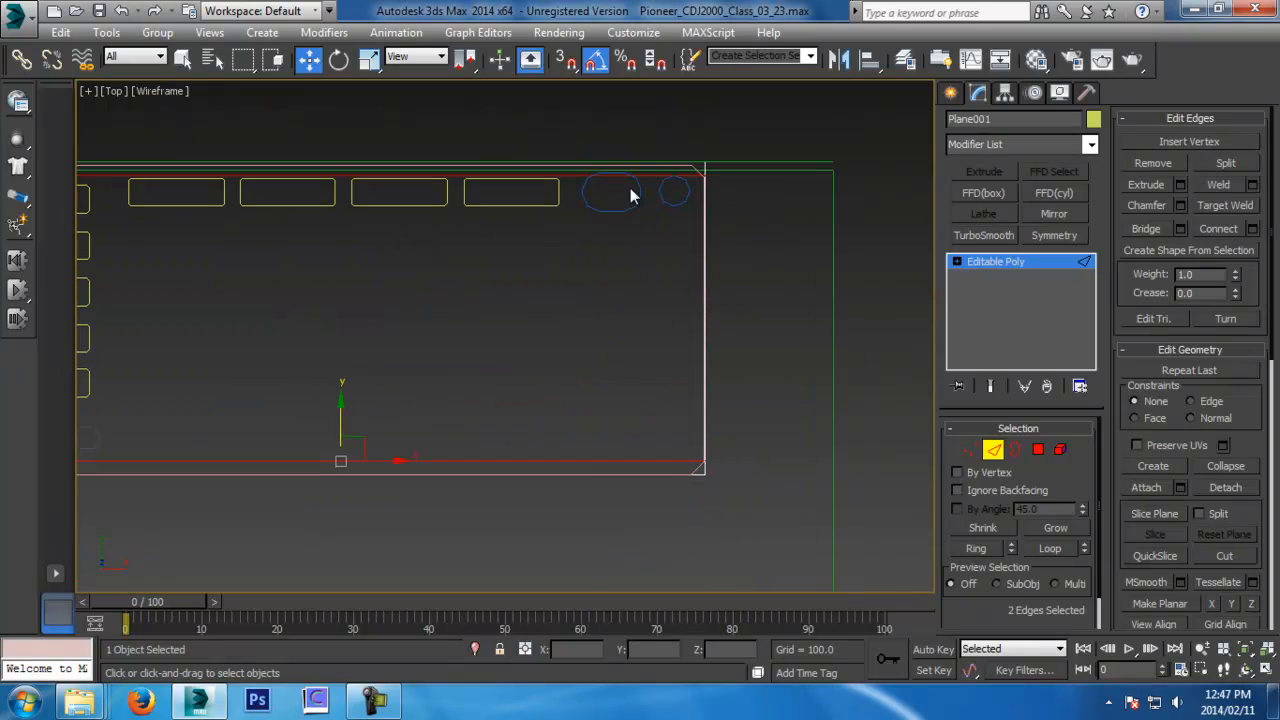
# Connect the plane's four horizontal edges with 2 vertical segments at a pinch of 96
pyautogui.moveTo(587, 428); pyautogui.dragTo(582, 562)
pyautogui.hotkey('ctrl', 's')
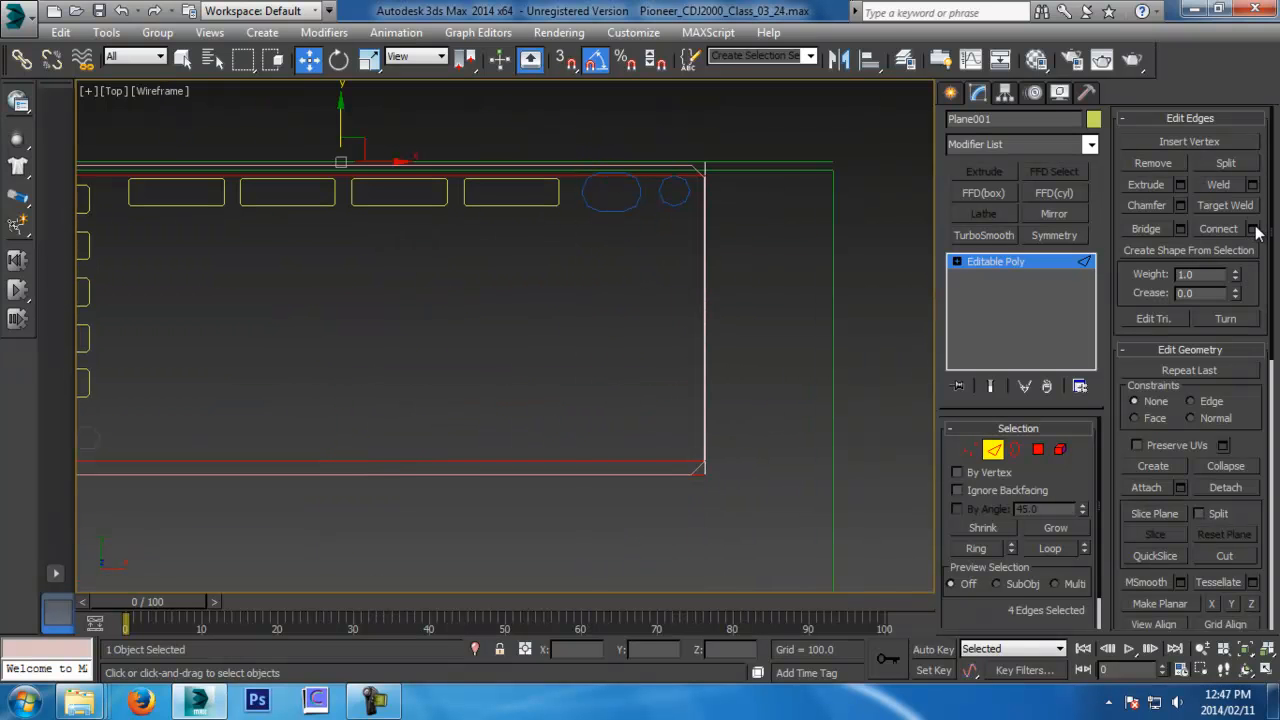
pyautogui.click(1253, 229)
pyautogui.moveTo(513, 375); pyautogui.dragTo(518, 350)
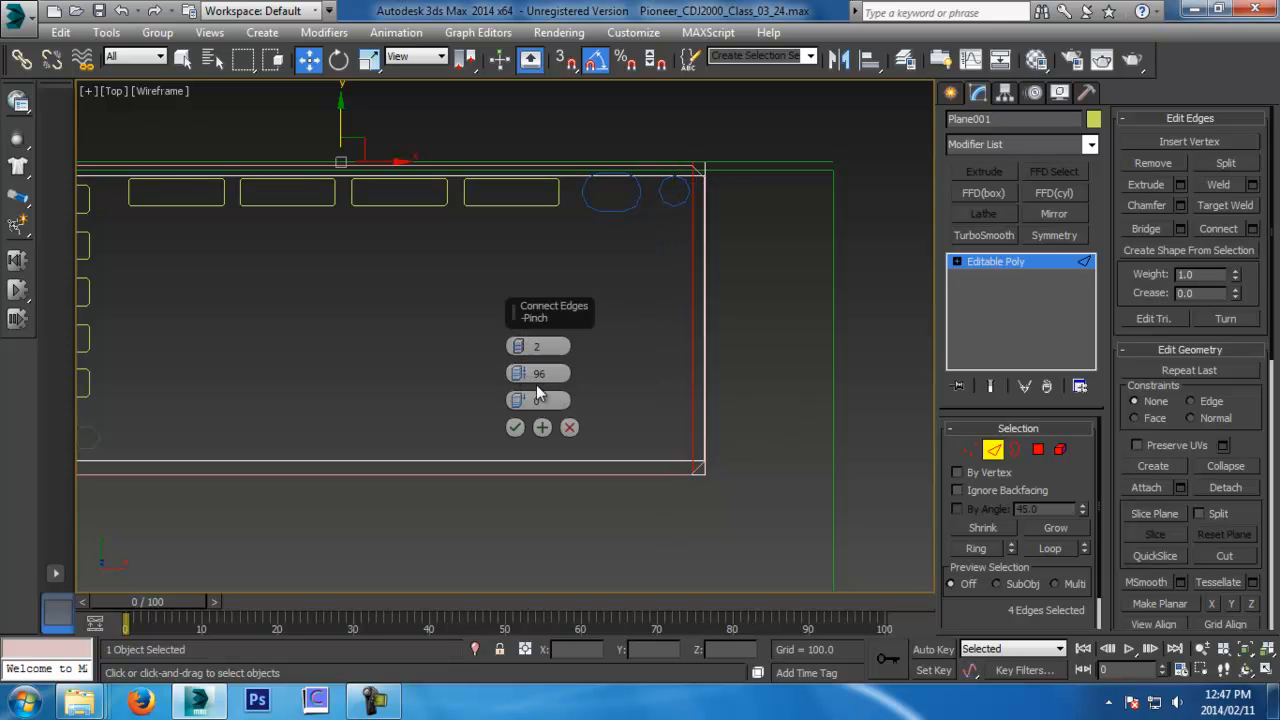
pyautogui.click(515, 428)
pyautogui.moveTo(653, 222); pyautogui.dragTo(586, 406, button='middle')
pyautogui.scroll(5, 587, 432)
pyautogui.moveTo(742, 175); pyautogui.dragTo(611, 479, button='middle')
pyautogui.scroll(3, 628, 472)
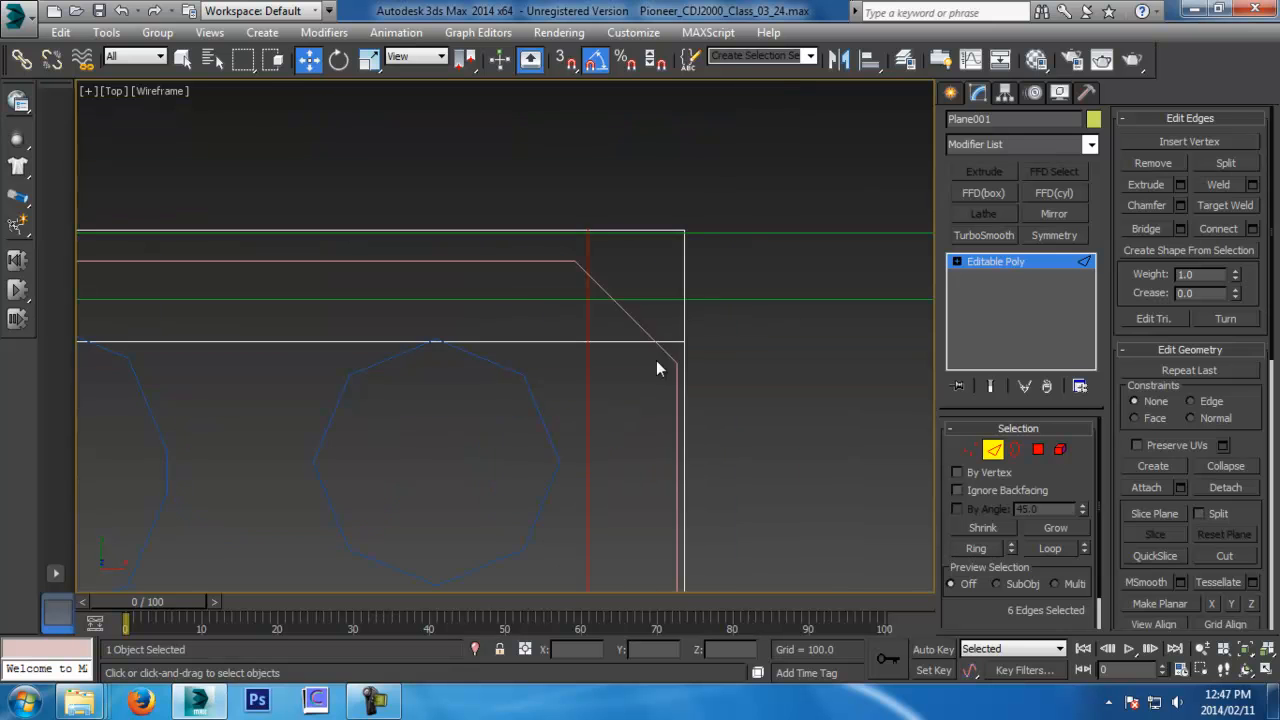
# Save the scene, select all the splines and the plane, and hide the unselected objects
pyautogui.click(1001, 451)
pyautogui.hotkey('ctrl', 's')
pyautogui.scroll(-3, 757, 392)
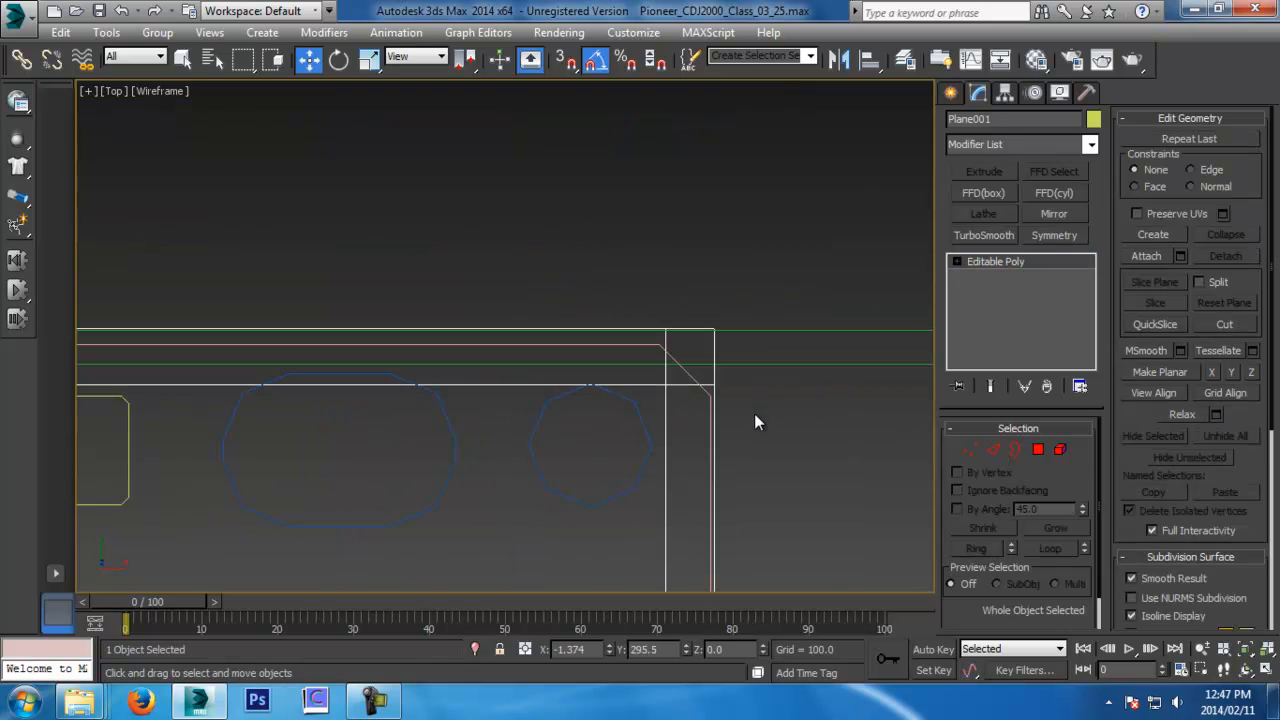
pyautogui.scroll(-1, 760, 413)
pyautogui.hotkey('ctrl', 'a')
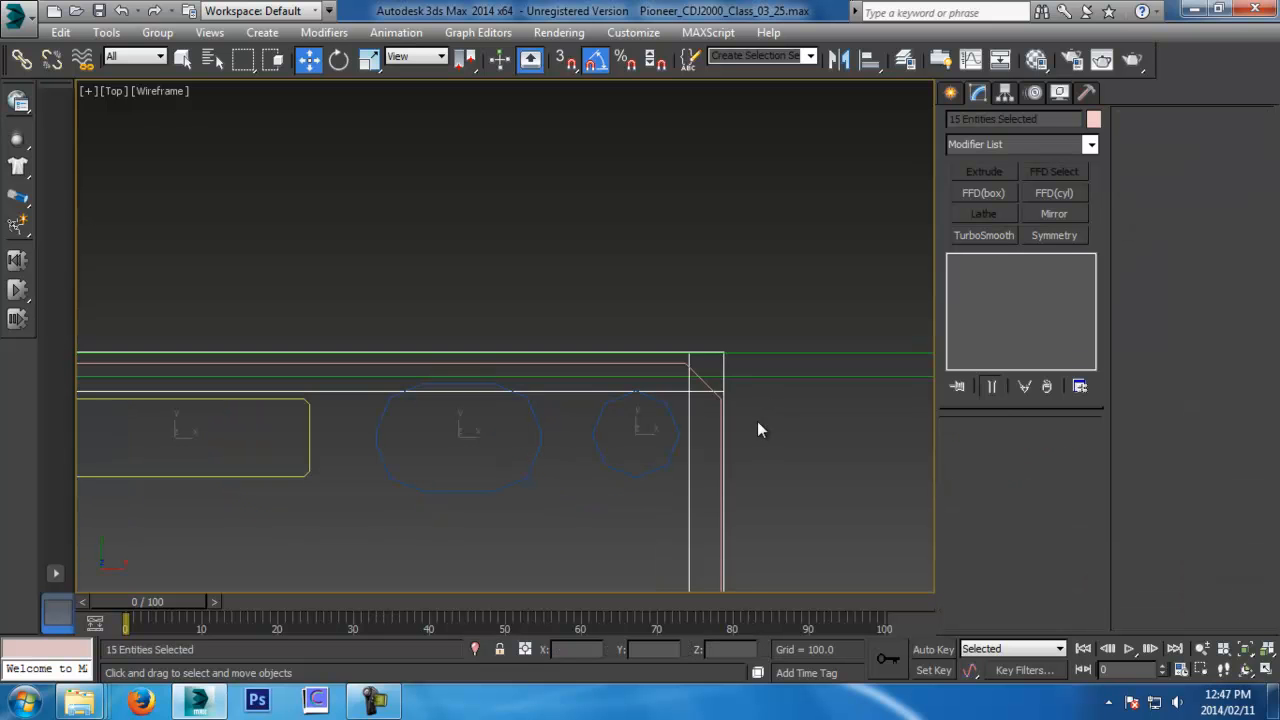
pyautogui.rightClick(757, 421)
pyautogui.click(808, 352)
pyautogui.click(763, 429)
pyautogui.scroll(3, 755, 415)
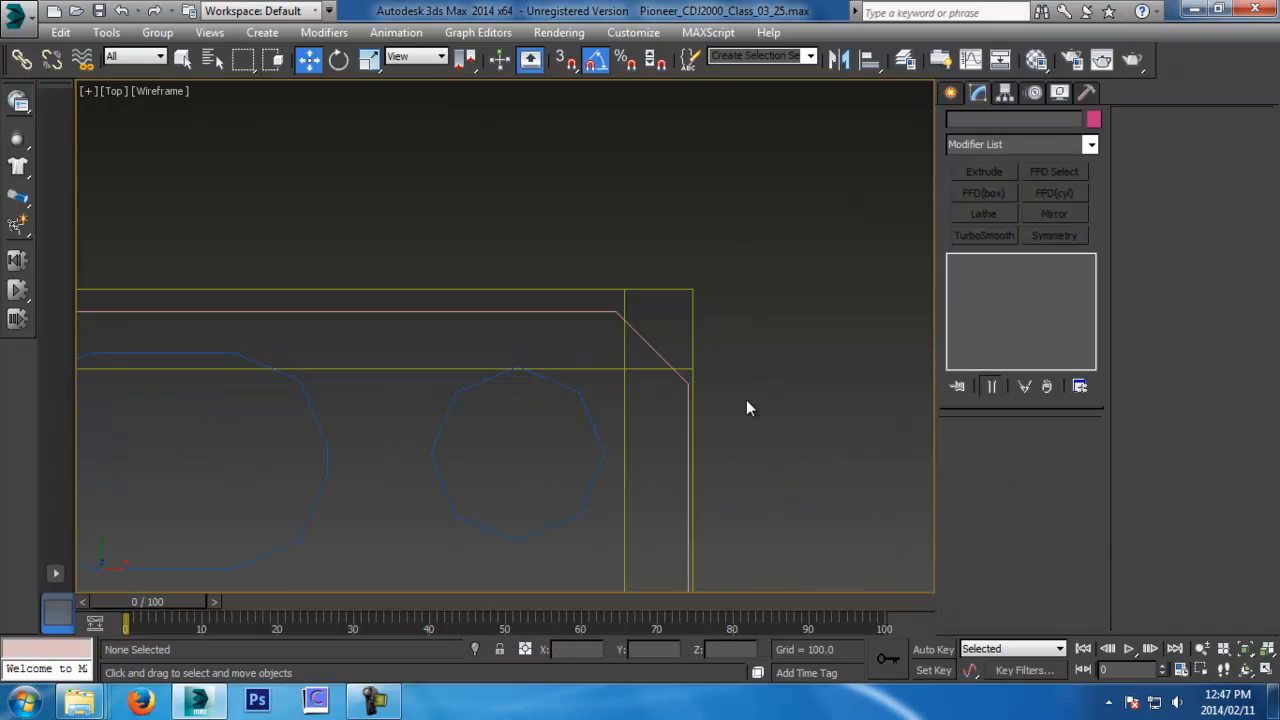
# Edit the plane at vertex level and turn on 3D snapping for vertex moves
pyautogui.click(691, 379)
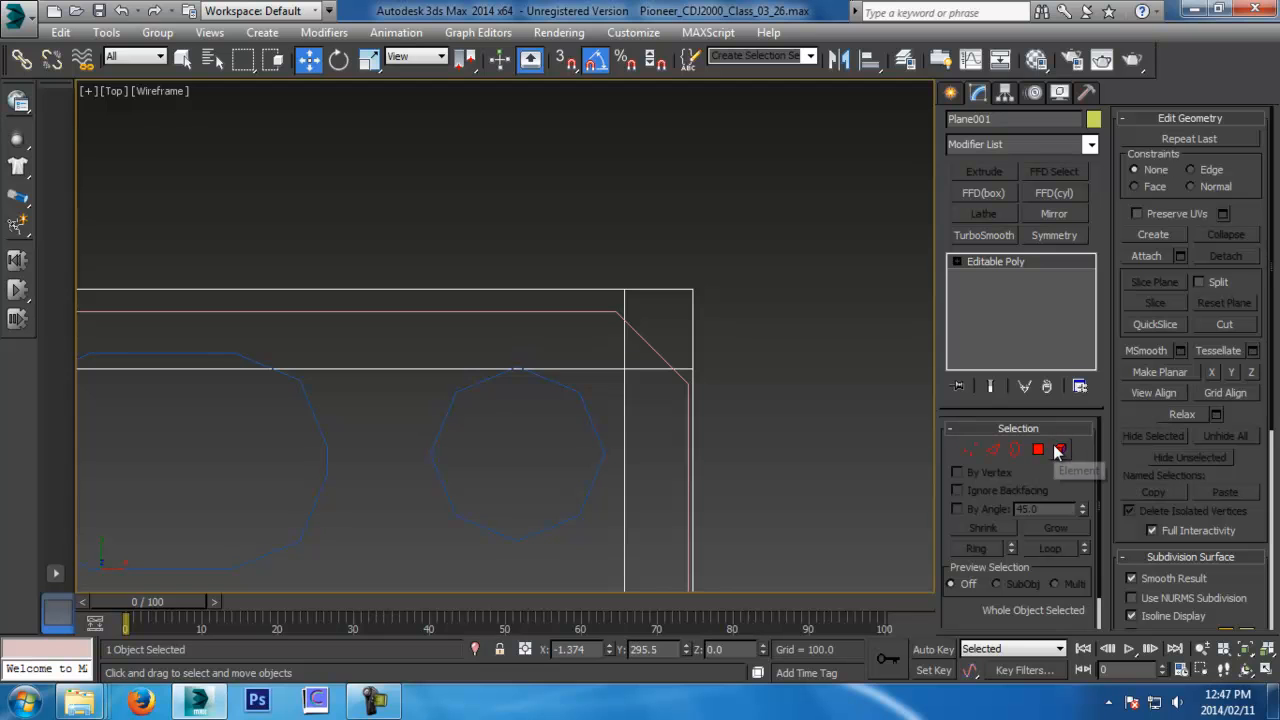
pyautogui.click(971, 451)
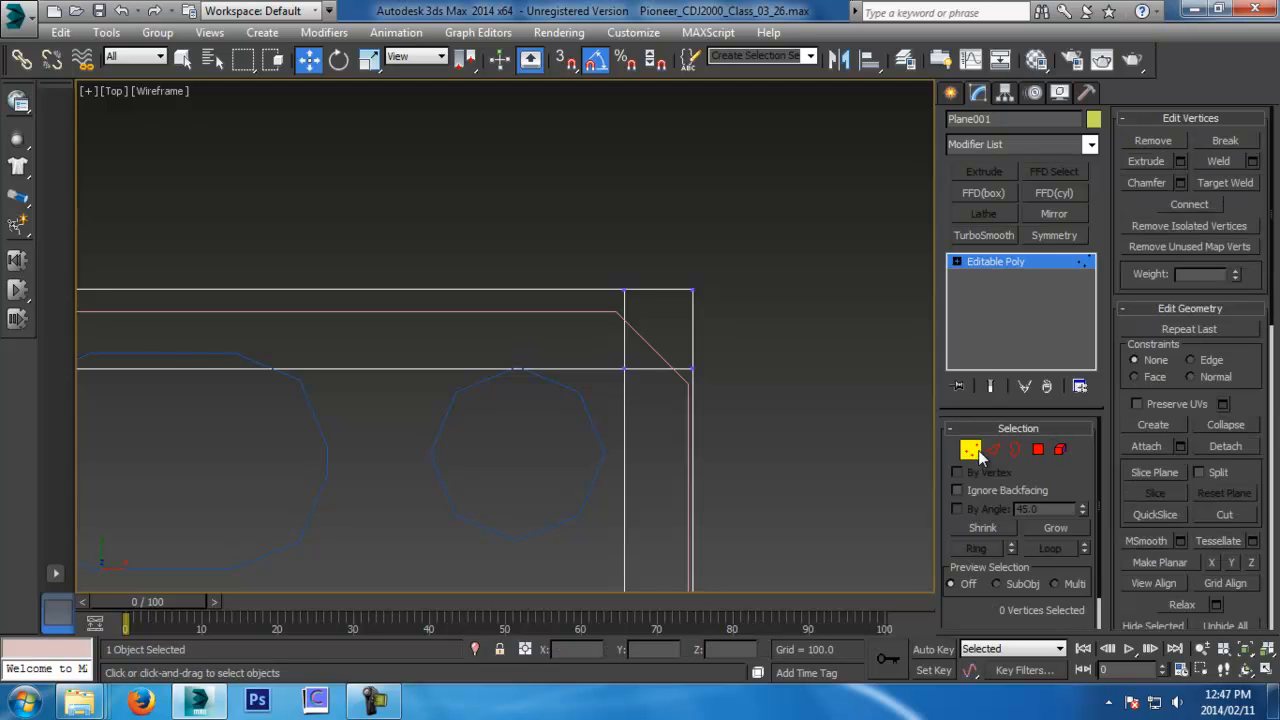
pyautogui.click(624, 290)
pyautogui.moveTo(627, 295); pyautogui.dragTo(741, 438)
pyautogui.hotkey('ctrl', 'z')
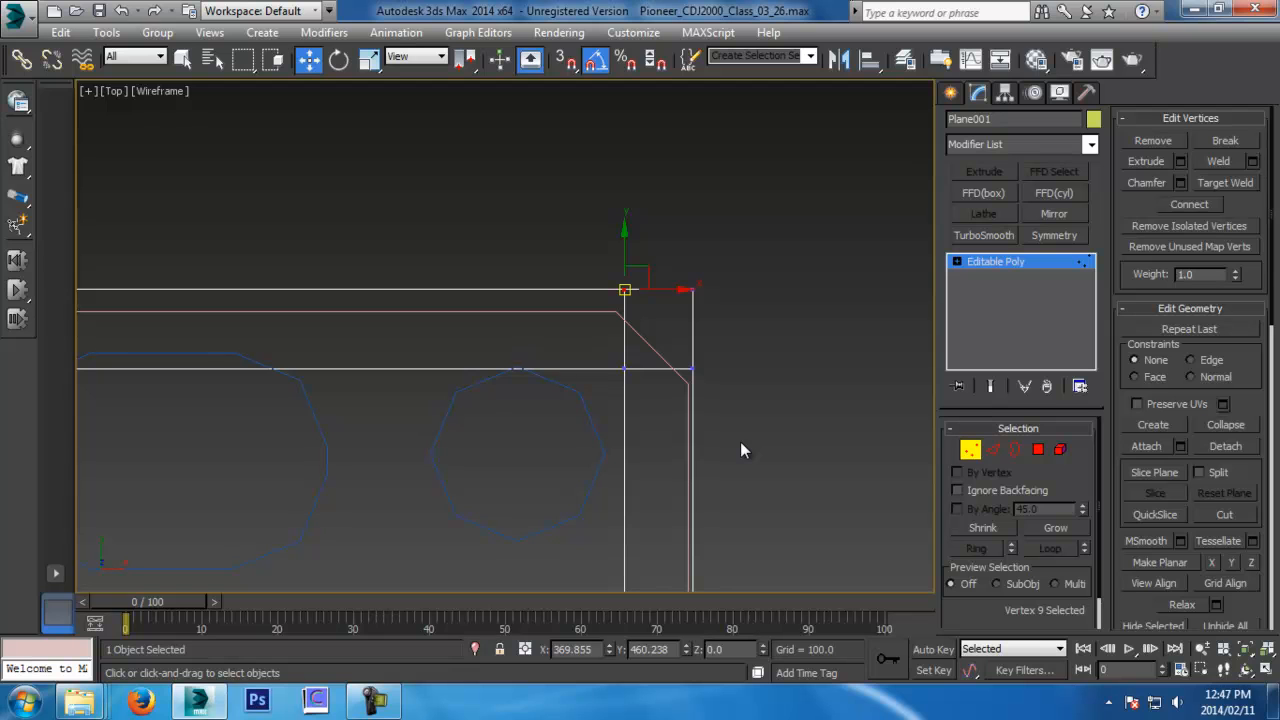
pyautogui.click(567, 62)
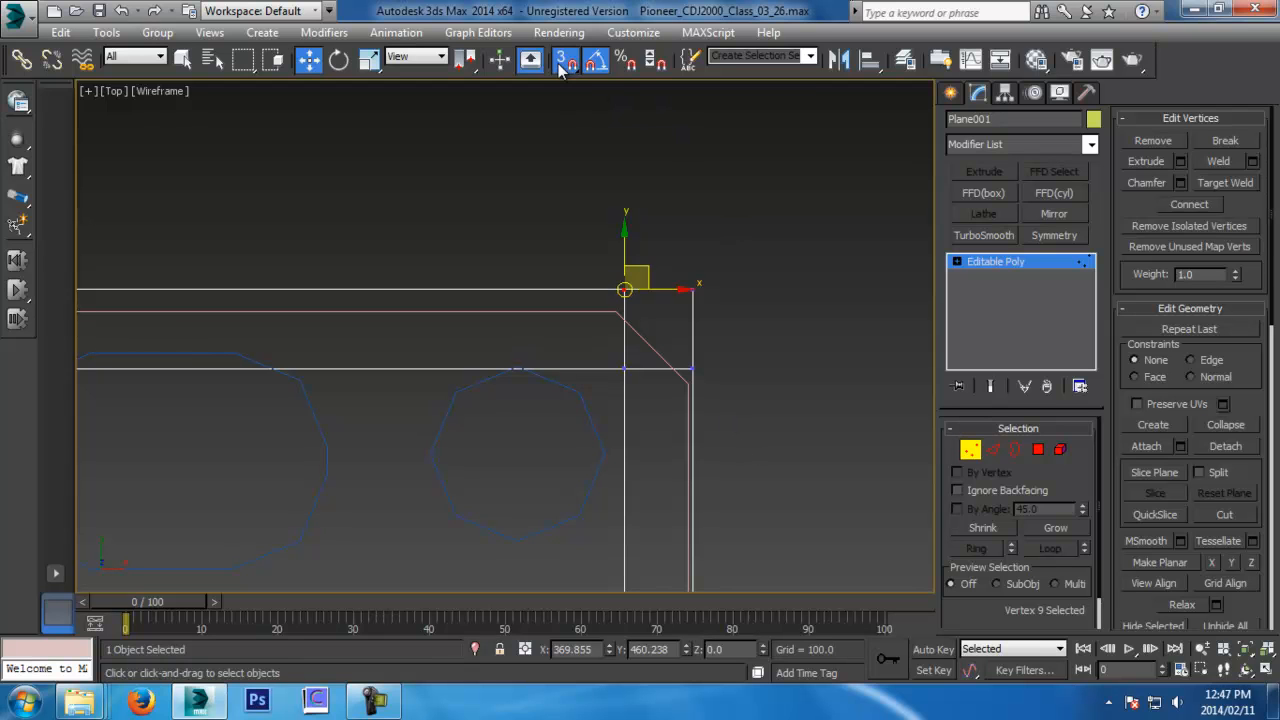
# Snap the two plane vertices beside the upper-right corner onto the ends of the outline's chamfer
pyautogui.moveTo(646, 333); pyautogui.dragTo(672, 263, button='middle')
pyautogui.moveTo(650, 220); pyautogui.dragTo(643, 242)
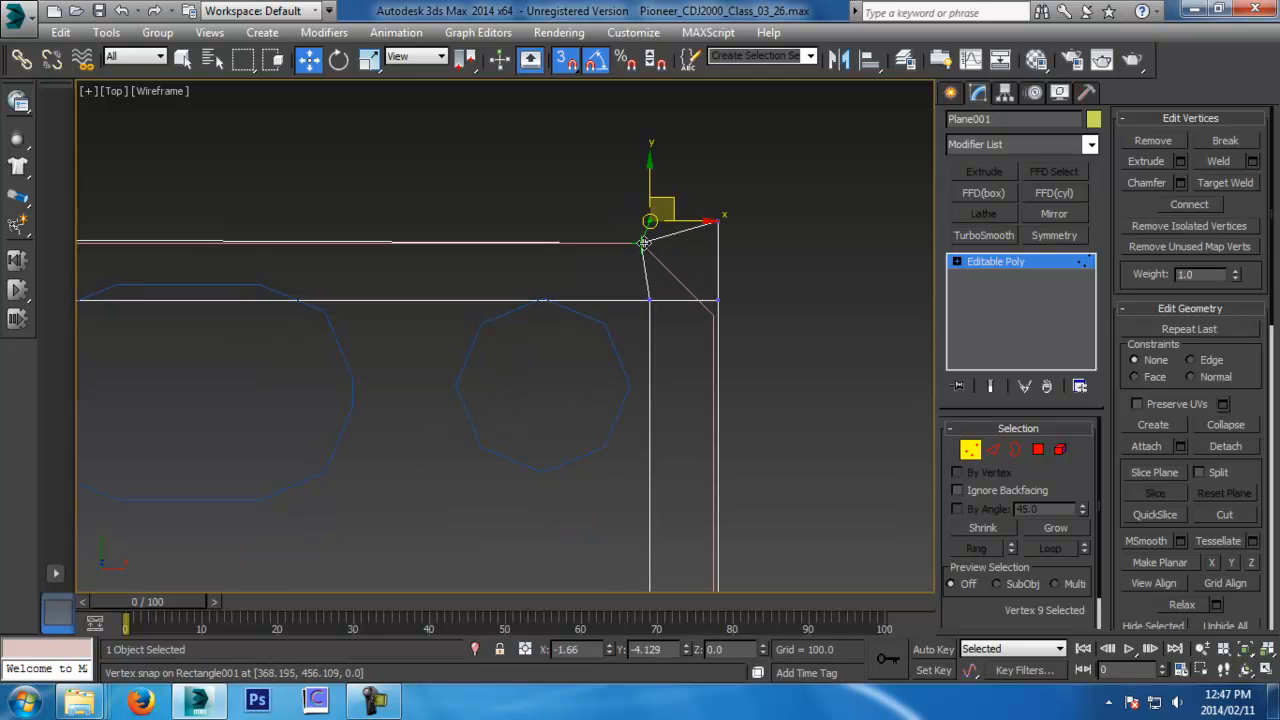
pyautogui.click(700, 245)
pyautogui.click(717, 300)
pyautogui.moveTo(718, 301); pyautogui.dragTo(720, 320)
pyautogui.moveTo(715, 317); pyautogui.dragTo(706, 331, button='middle')
pyautogui.moveTo(707, 314); pyautogui.dragTo(704, 330)
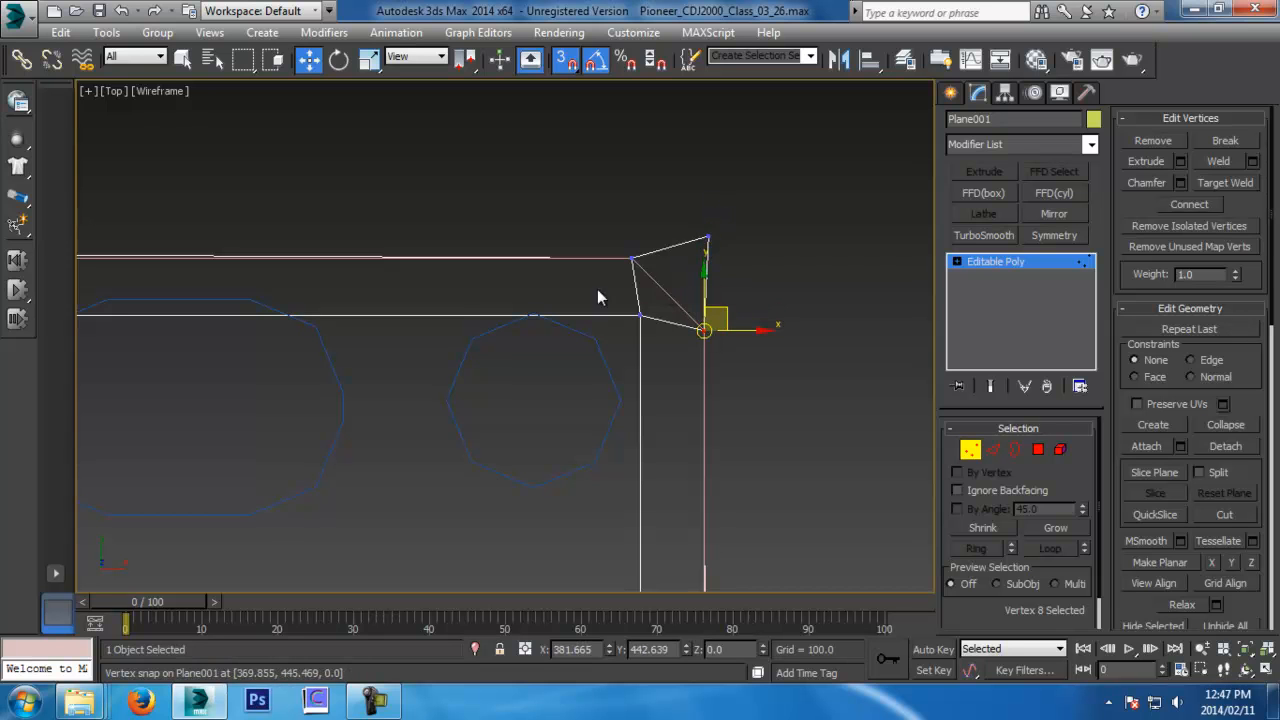
# Revert the corner vertex moves and remove the two inner vertical edge lines from the plane
pyautogui.scroll(-5, 590, 297)
pyautogui.moveTo(480, 300); pyautogui.dragTo(900, 294, button='middle')
pyautogui.scroll(6, 437, 298)
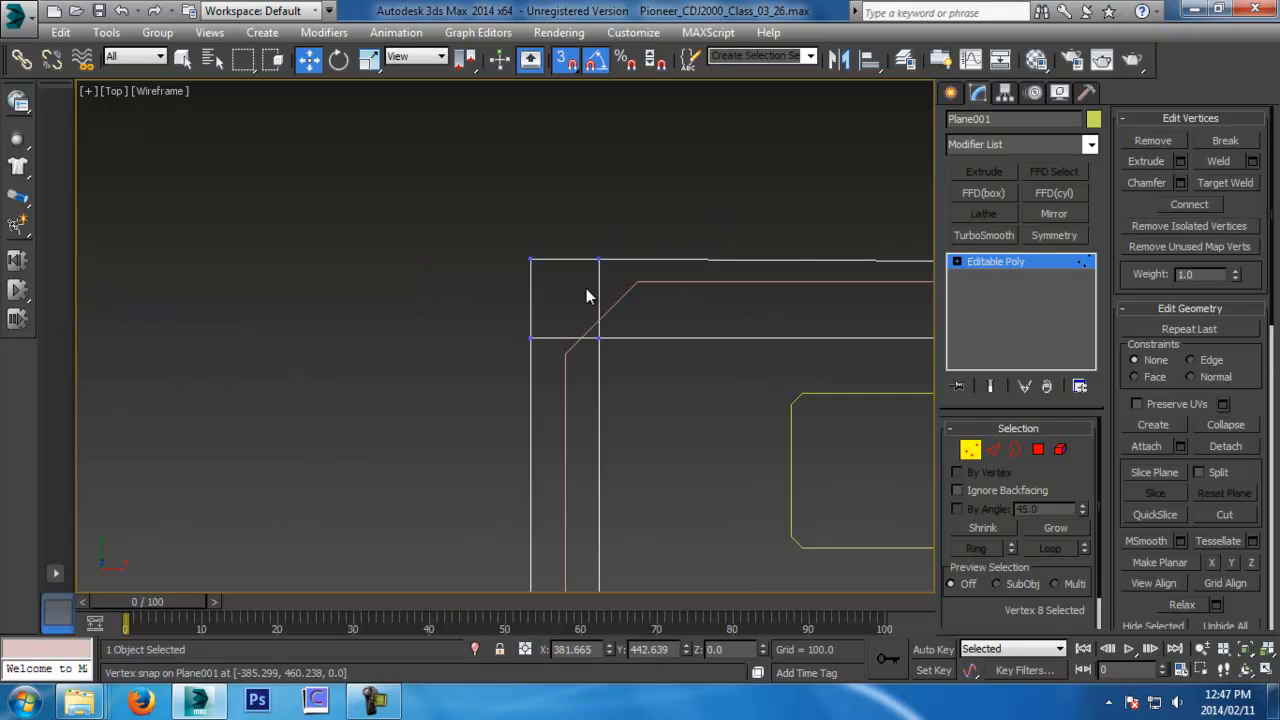
pyautogui.moveTo(609, 288); pyautogui.dragTo(560, 295, button='middle')
pyautogui.scroll(-3, 560, 295)
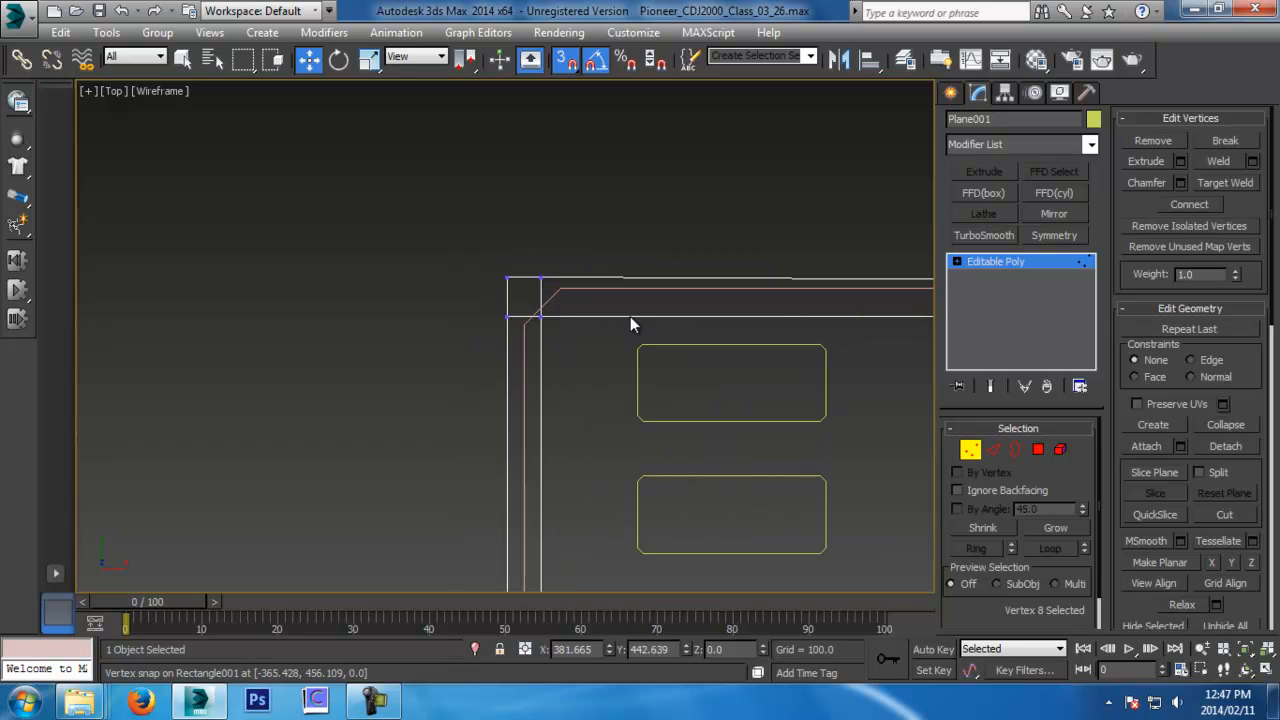
pyautogui.click(993, 450)
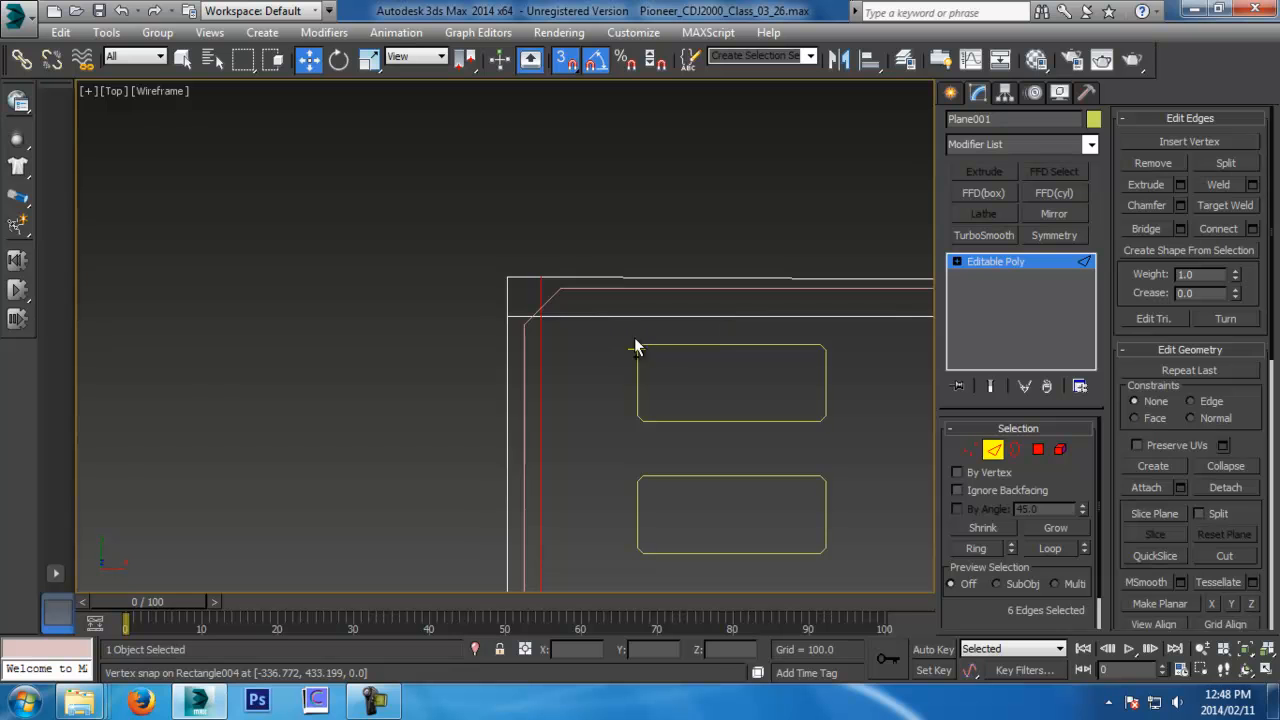
pyautogui.moveTo(745, 350); pyautogui.dragTo(400, 350, button='middle')
pyautogui.moveTo(827, 343); pyautogui.dragTo(321, 339, button='middle')
pyautogui.moveTo(900, 338); pyautogui.dragTo(574, 335, button='middle')
pyautogui.scroll(-5, 613, 344)
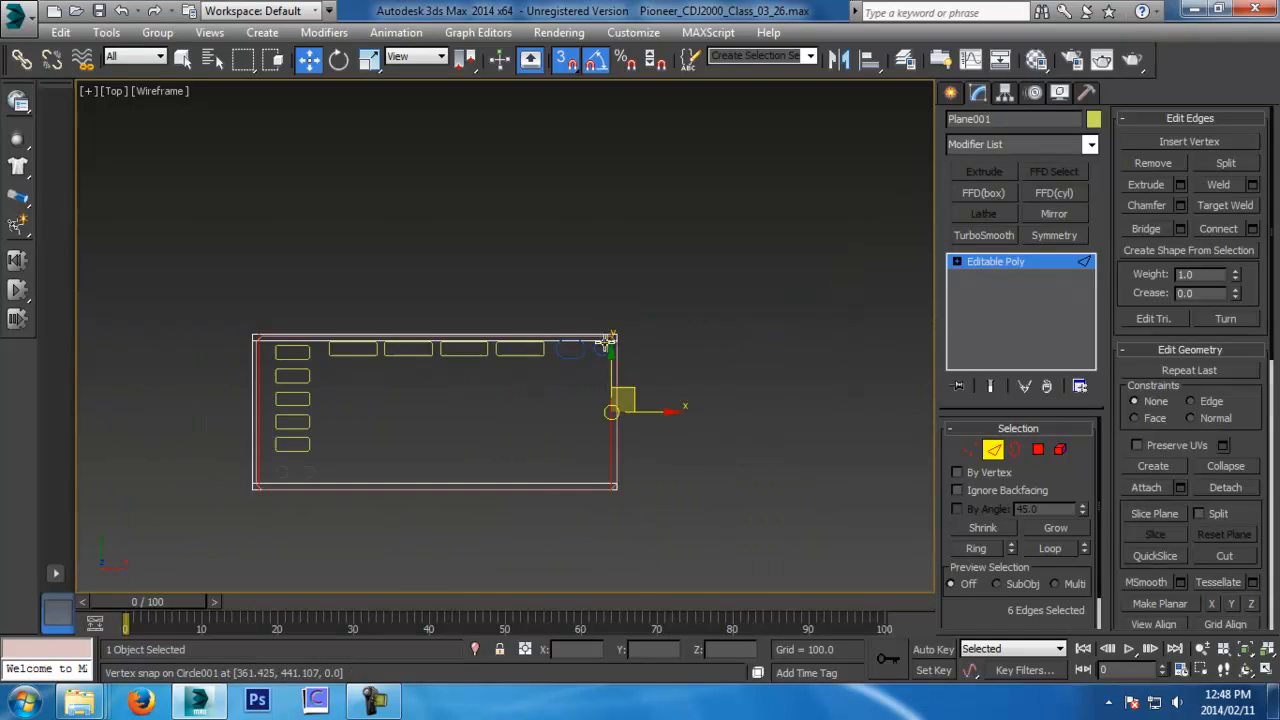
pyautogui.click(573, 332)
pyautogui.scroll(10, 711, 303)
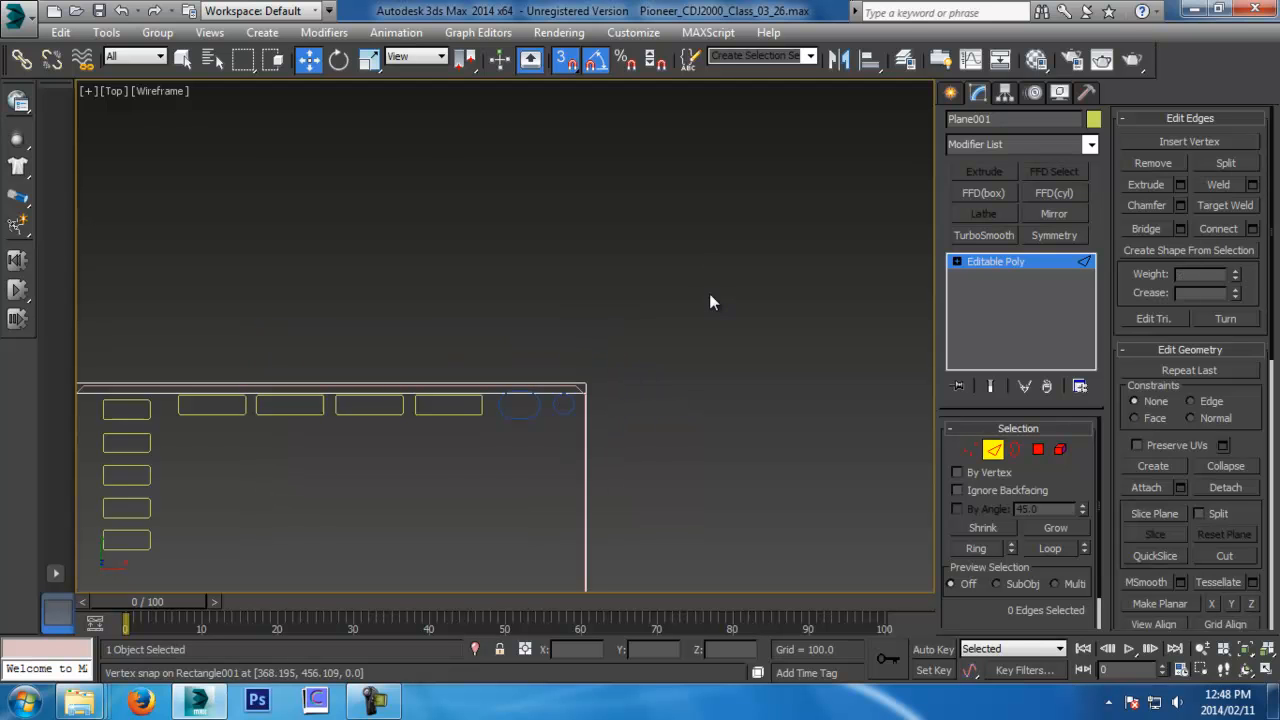
# Snap the plane's two upper-right vertices onto the chamfer points of the display outline
pyautogui.press('1')
pyautogui.scroll(-5, 679, 330)
pyautogui.scroll(3, 681, 393)
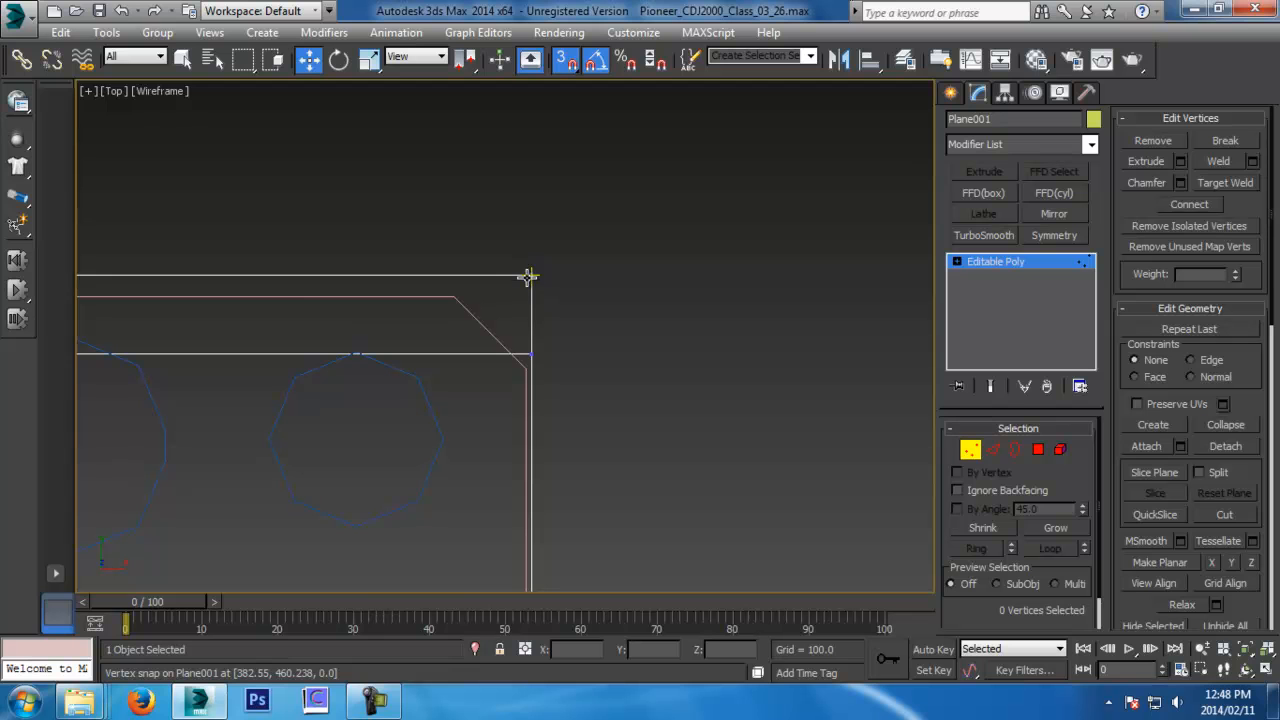
pyautogui.click(531, 275)
pyautogui.moveTo(532, 275); pyautogui.dragTo(526, 368)
pyautogui.scroll(-4, 528, 368)
# Snap the plane's two lower-right vertices onto the chamfer points of the display outline
pyautogui.moveTo(578, 400); pyautogui.dragTo(671, 636, button='middle')
pyautogui.moveTo(676, 395); pyautogui.dragTo(636, 638, button='middle')
pyautogui.click(613, 519)
pyautogui.scroll(5, 573, 389)
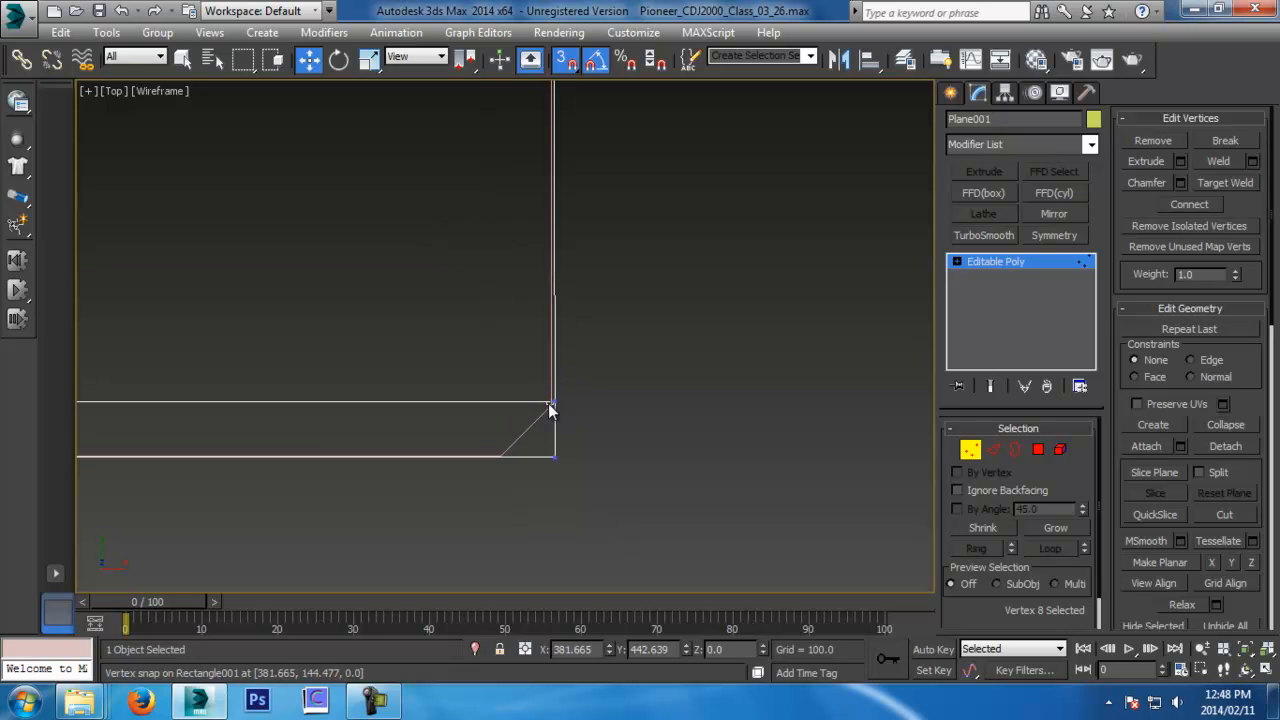
pyautogui.moveTo(556, 399); pyautogui.dragTo(541, 409)
pyautogui.moveTo(555, 458); pyautogui.dragTo(502, 457)
# Snap the plane's two lower-left vertices onto the chamfer points of the display outline
pyautogui.scroll(-7, 502, 455)
pyautogui.moveTo(420, 432); pyautogui.dragTo(960, 376, button='middle')
pyautogui.scroll(6, 709, 394)
pyautogui.moveTo(516, 402); pyautogui.dragTo(880, 395, button='middle')
pyautogui.click(449, 441)
pyautogui.moveTo(507, 445); pyautogui.dragTo(503, 442)
pyautogui.moveTo(449, 404); pyautogui.dragTo(466, 405)
# Snap the plane's two upper-left vertices onto the chamfer points of the display outline
pyautogui.moveTo(508, 212); pyautogui.dragTo(540, 400, button='middle')
pyautogui.click(480, 269)
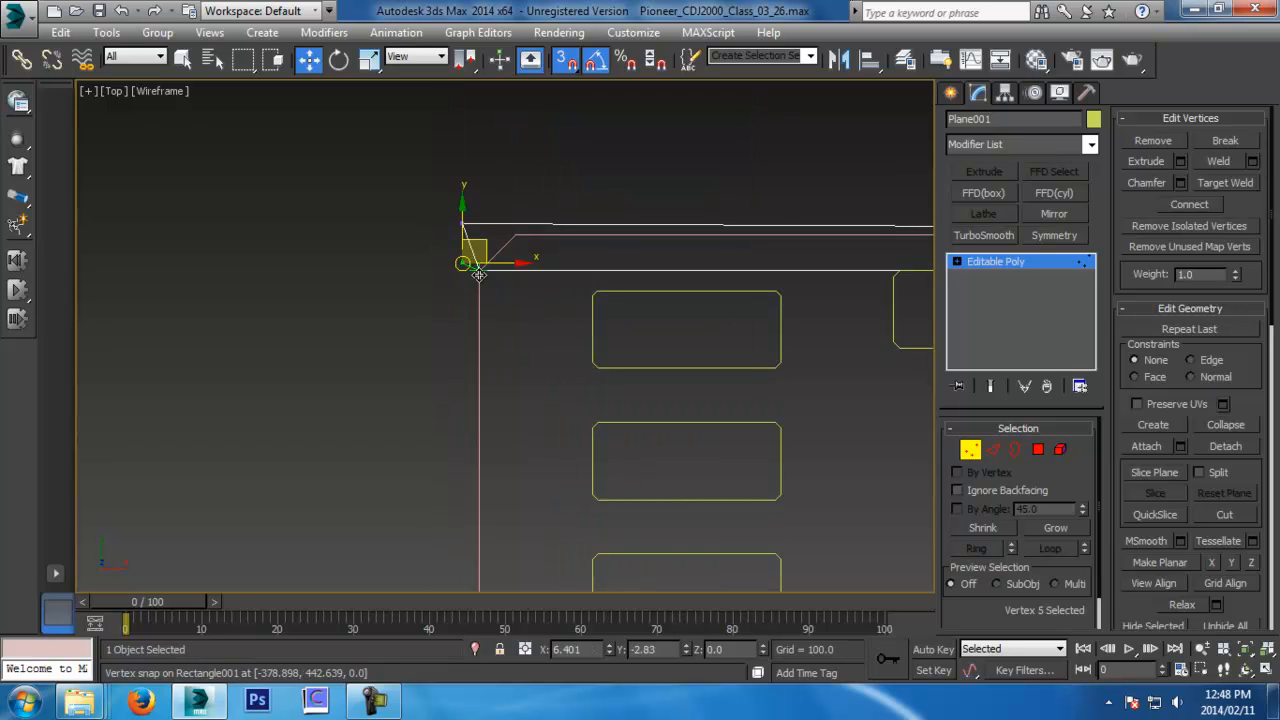
pyautogui.click(475, 222)
pyautogui.moveTo(463, 223); pyautogui.dragTo(514, 236)
pyautogui.scroll(-5, 513, 237)
pyautogui.scroll(6, 671, 364)
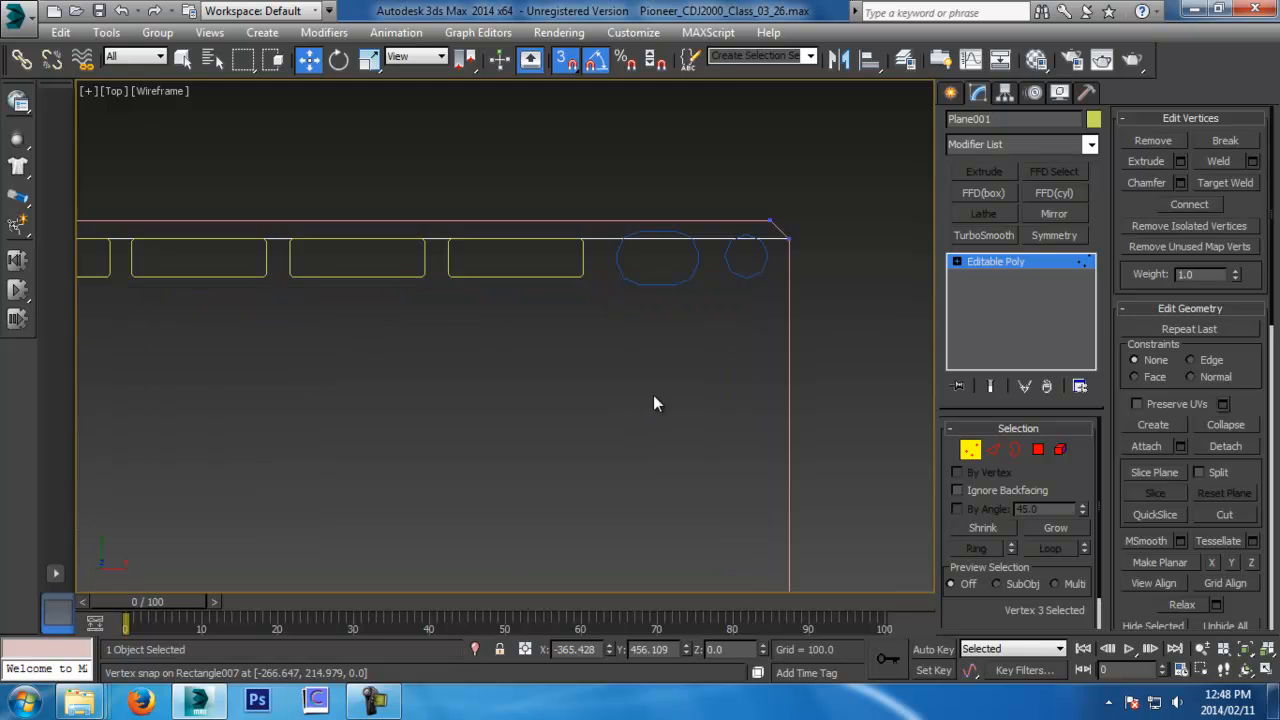
pyautogui.moveTo(574, 411); pyautogui.dragTo(925, 325, button='middle')
pyautogui.moveTo(394, 314); pyautogui.dragTo(688, 256, button='middle')
pyautogui.scroll(-2, 688, 256)
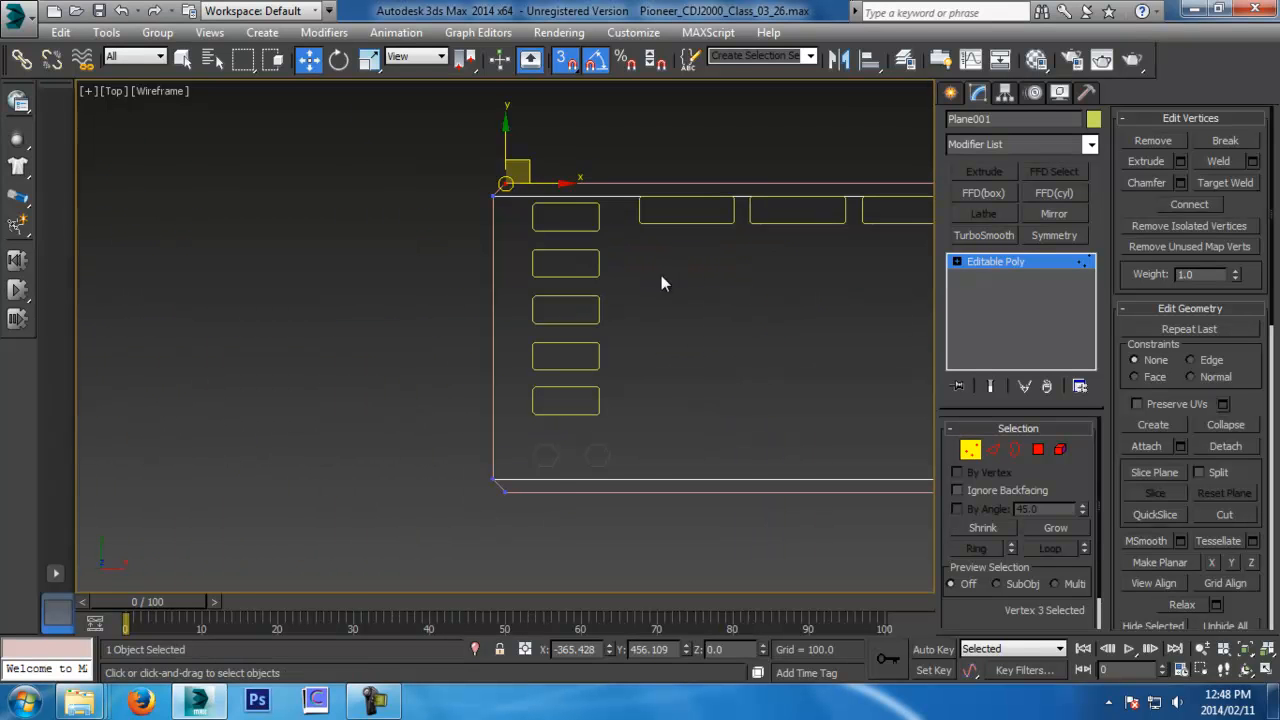
pyautogui.moveTo(666, 337); pyautogui.dragTo(550, 352, button='middle')
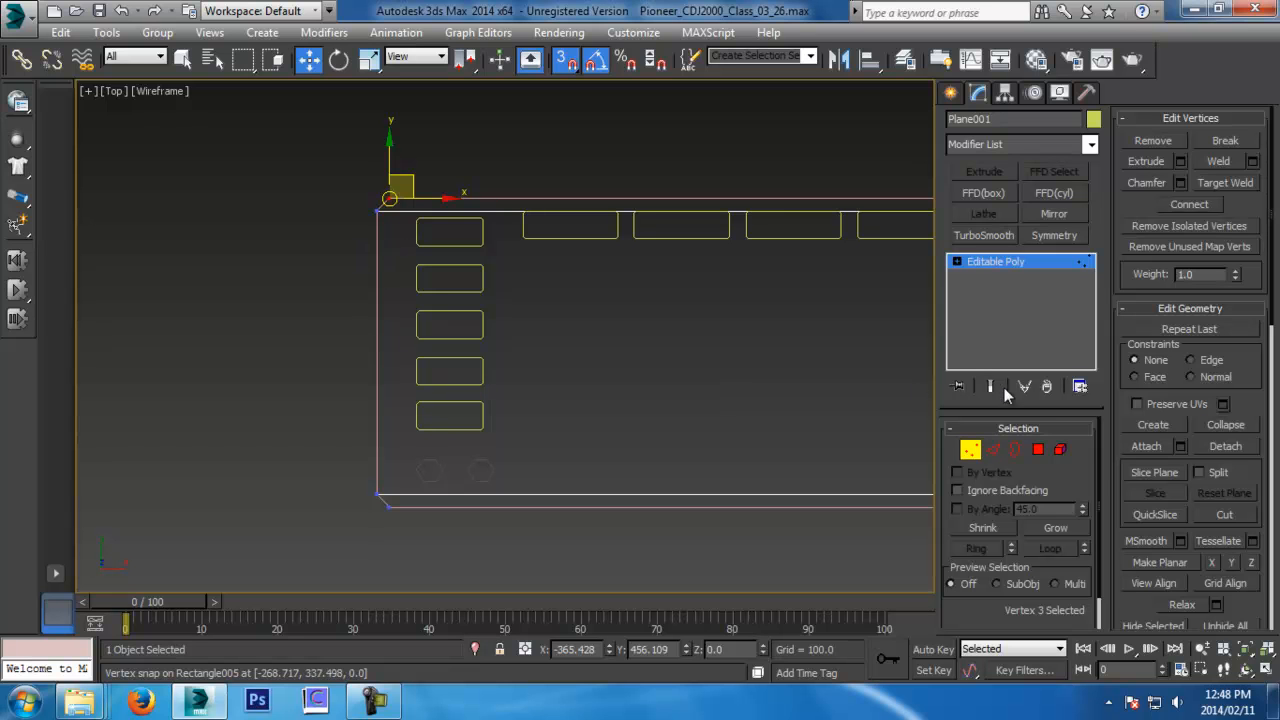
# Connect the plane's left and right side edges with a single horizontal edge, using 1 segment and pinch 0
pyautogui.click(992, 449)
pyautogui.scroll(-3, 585, 428)
pyautogui.moveTo(970, 412); pyautogui.dragTo(970, 412)
pyautogui.scroll(5, 488, 378)
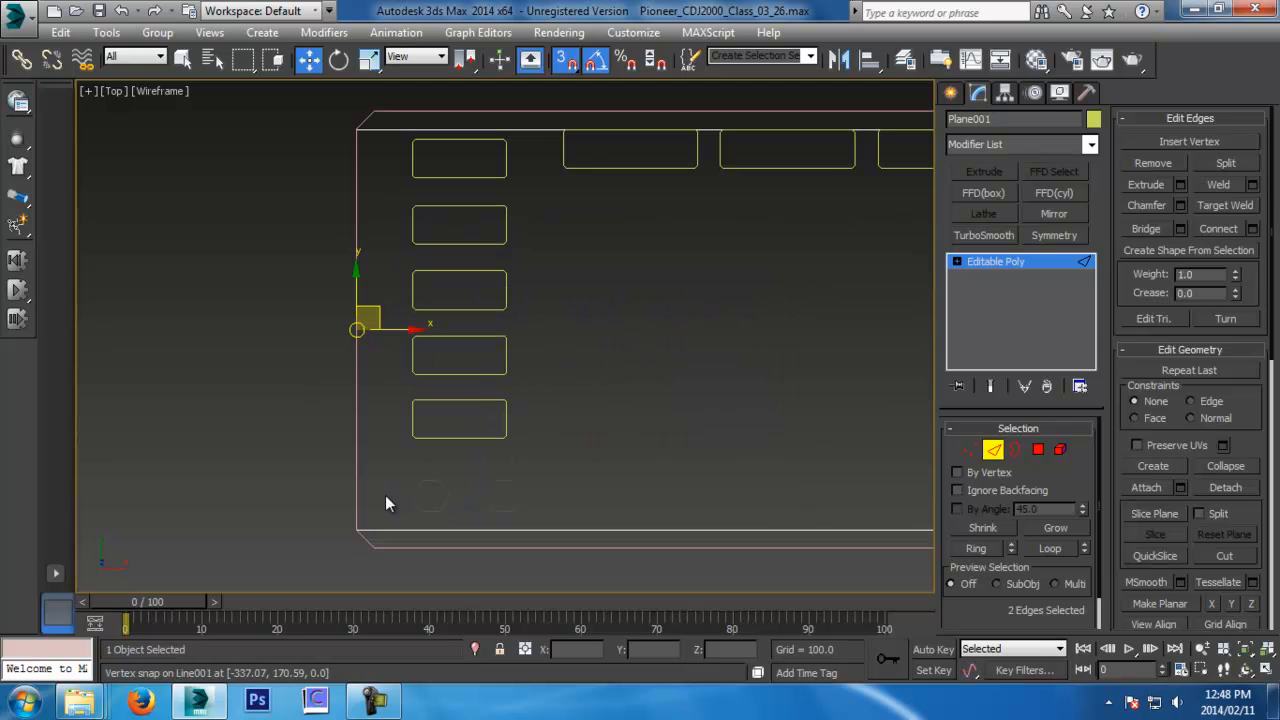
pyautogui.press('s')
pyautogui.moveTo(508, 274); pyautogui.dragTo(530, 185, button='middle')
pyautogui.scroll(3, 454, 406)
pyautogui.scroll(-1, 488, 425)
pyautogui.moveTo(518, 398); pyautogui.dragTo(506, 442, button='middle')
pyautogui.scroll(-3, 506, 442)
pyautogui.moveTo(633, 421); pyautogui.dragTo(625, 438, button='middle')
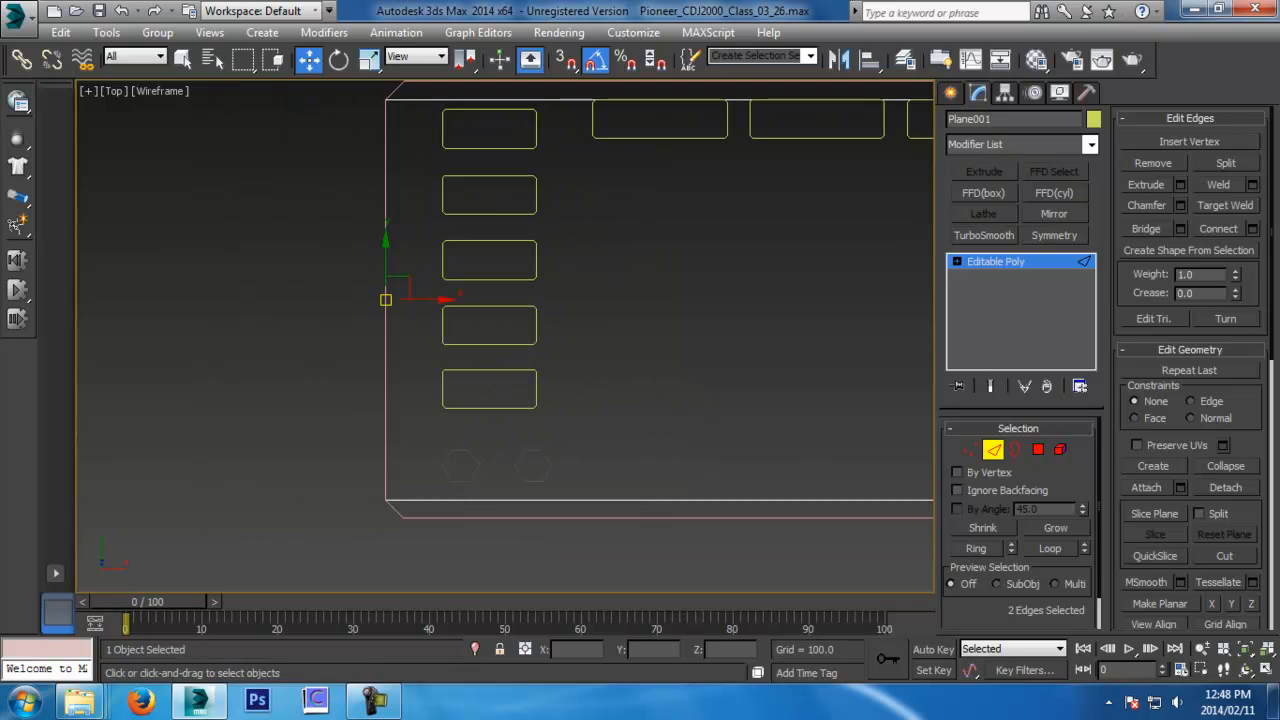
pyautogui.click(1252, 229)
pyautogui.moveTo(576, 320); pyautogui.dragTo(497, 351, button='middle')
pyautogui.rightClick(517, 348)
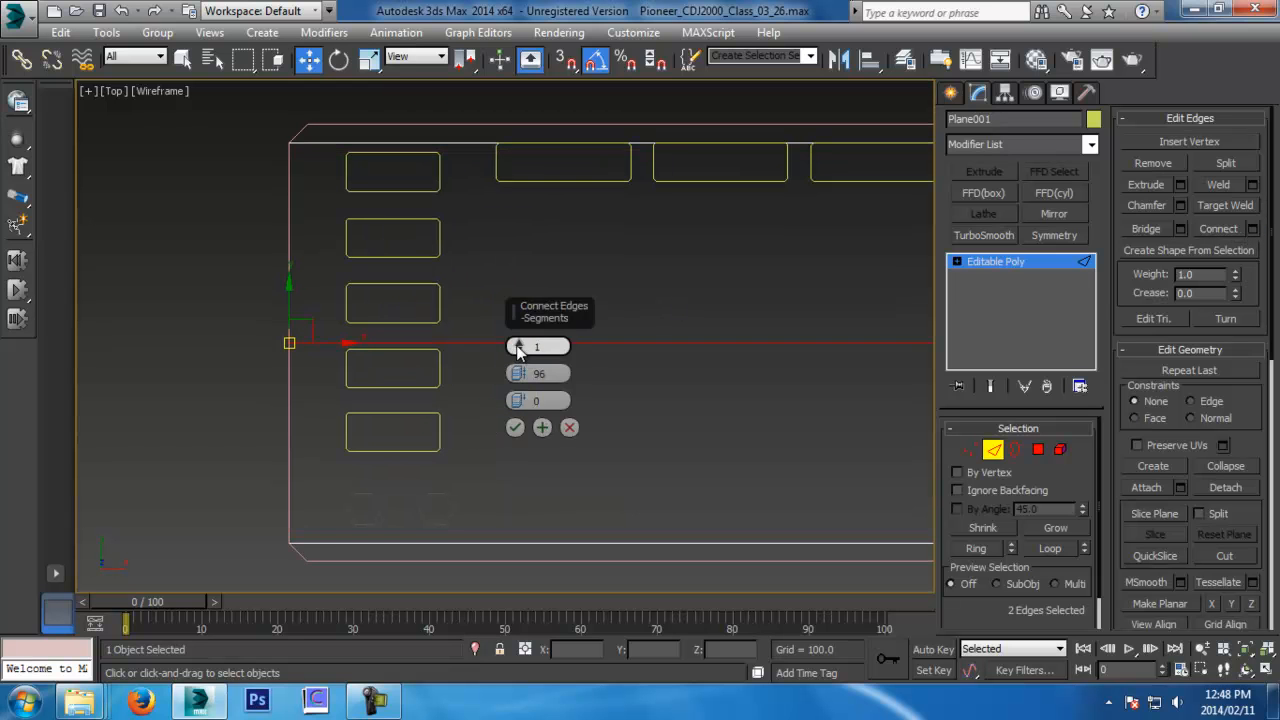
pyautogui.rightClick(518, 373)
pyautogui.click(515, 428)
# Move the new horizontal edge down through the centres of the two hexagon guides, at about Y 170.36
pyautogui.moveTo(517, 432); pyautogui.dragTo(766, 325, button='middle')
pyautogui.moveTo(785, 281); pyautogui.dragTo(785, 393)
pyautogui.scroll(4, 663, 237)
pyautogui.scroll(-4, 600, 320)
pyautogui.scroll(1, 593, 362)
pyautogui.moveTo(602, 349); pyautogui.dragTo(600, 413)
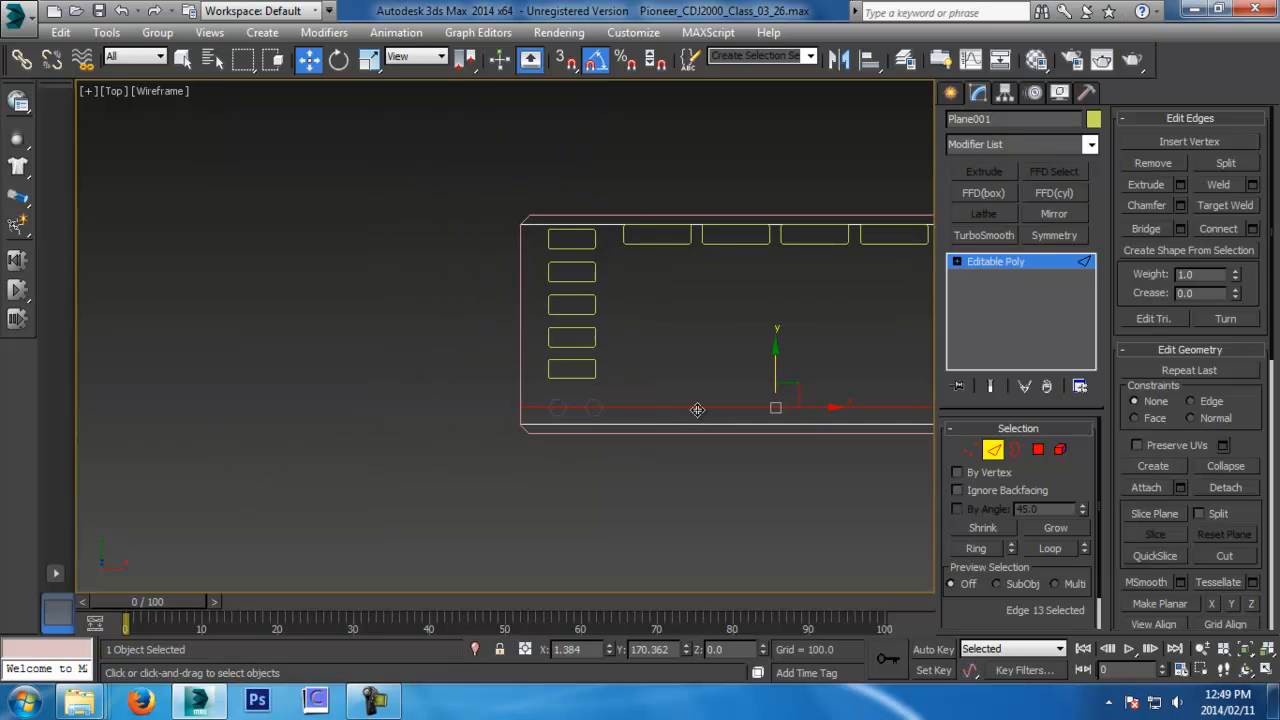
# Chamfer the horizontal edge by about 11.47 with an extra middle edge, matching the height of the hexagon guides
pyautogui.scroll(3, 671, 391)
pyautogui.moveTo(632, 398); pyautogui.dragTo(730, 403, button='middle')
pyautogui.scroll(2, 728, 410)
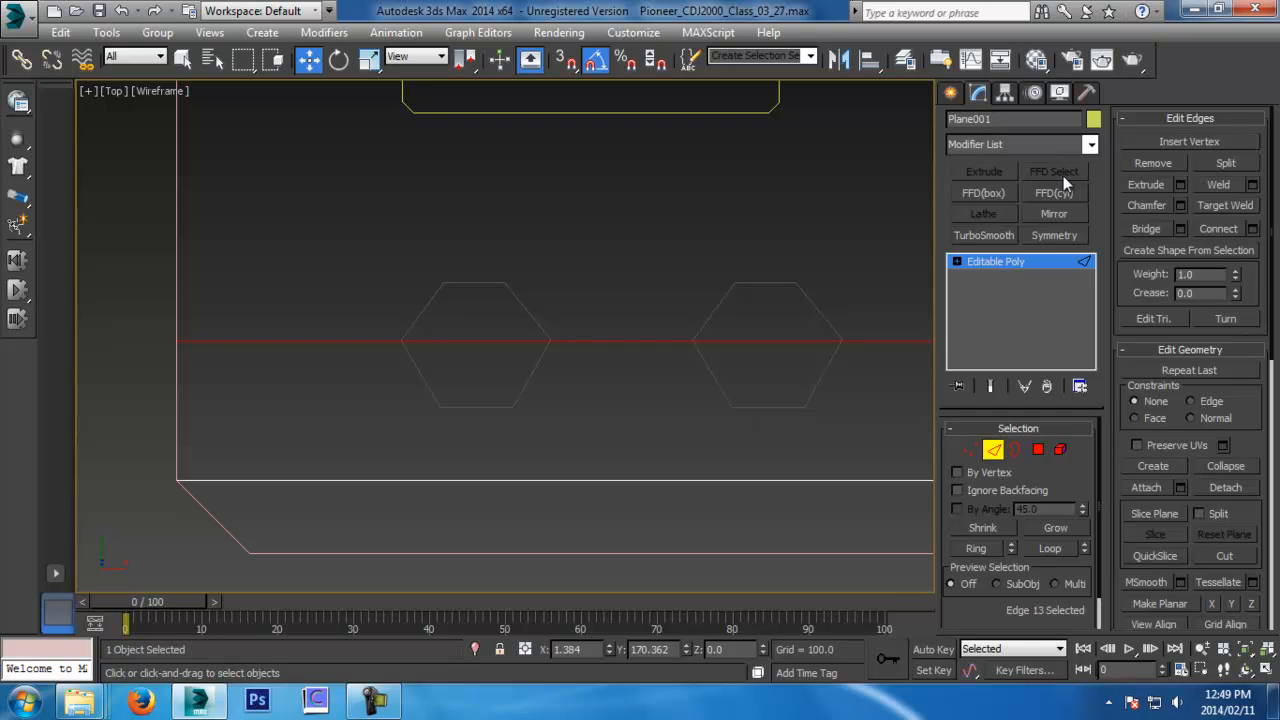
pyautogui.click(1180, 205)
pyautogui.moveTo(517, 346); pyautogui.dragTo(517, 293)
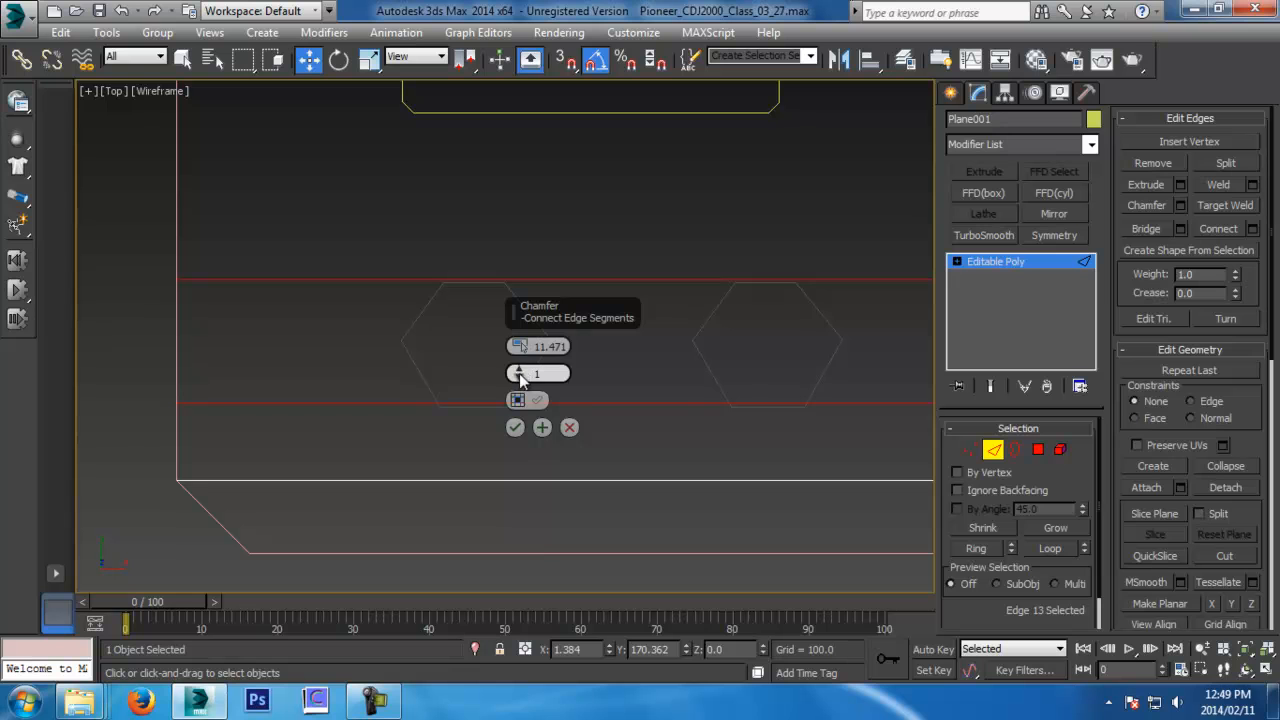
pyautogui.moveTo(520, 373)
pyautogui.mouseDown()
pyautogui.moveTo(514, 343)
pyautogui.moveTo(520, 375)
pyautogui.mouseUp()
pyautogui.click(515, 427)
pyautogui.scroll(-4, 496, 412)
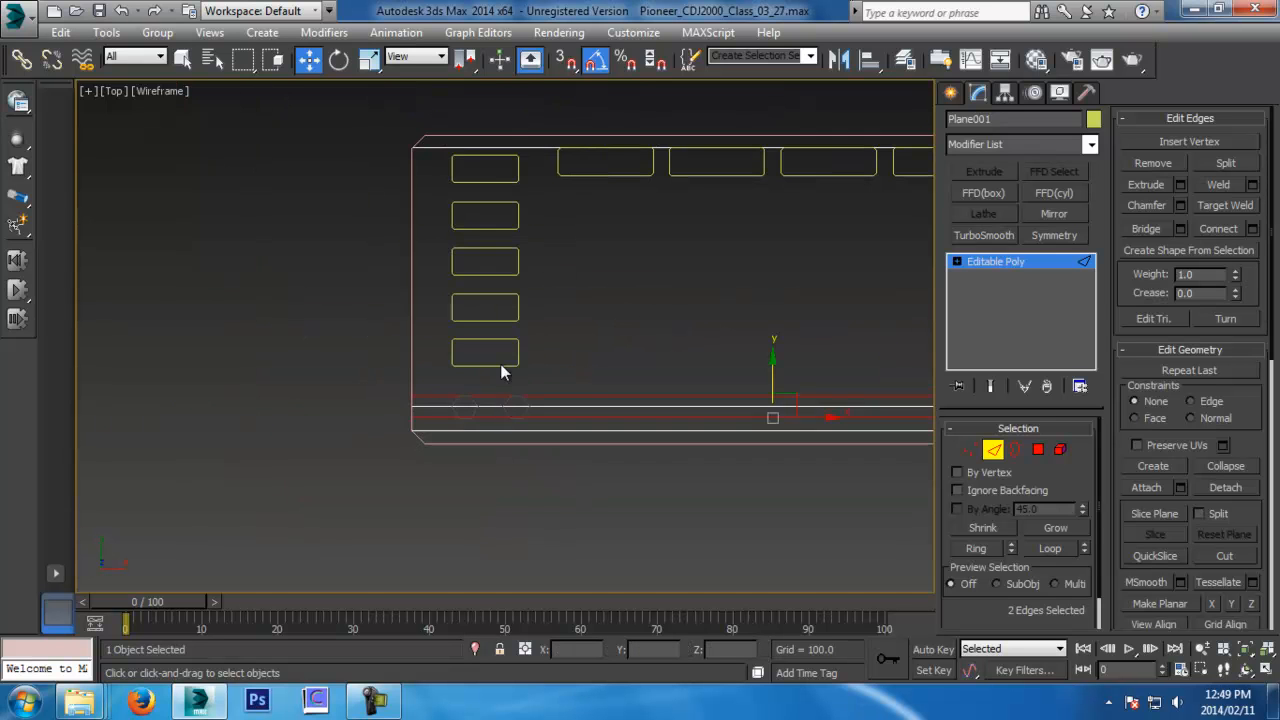
# Select all the plane's horizontal edges and connect them with one vertical edge line
pyautogui.moveTo(476, 149); pyautogui.dragTo(537, 237, button='middle')
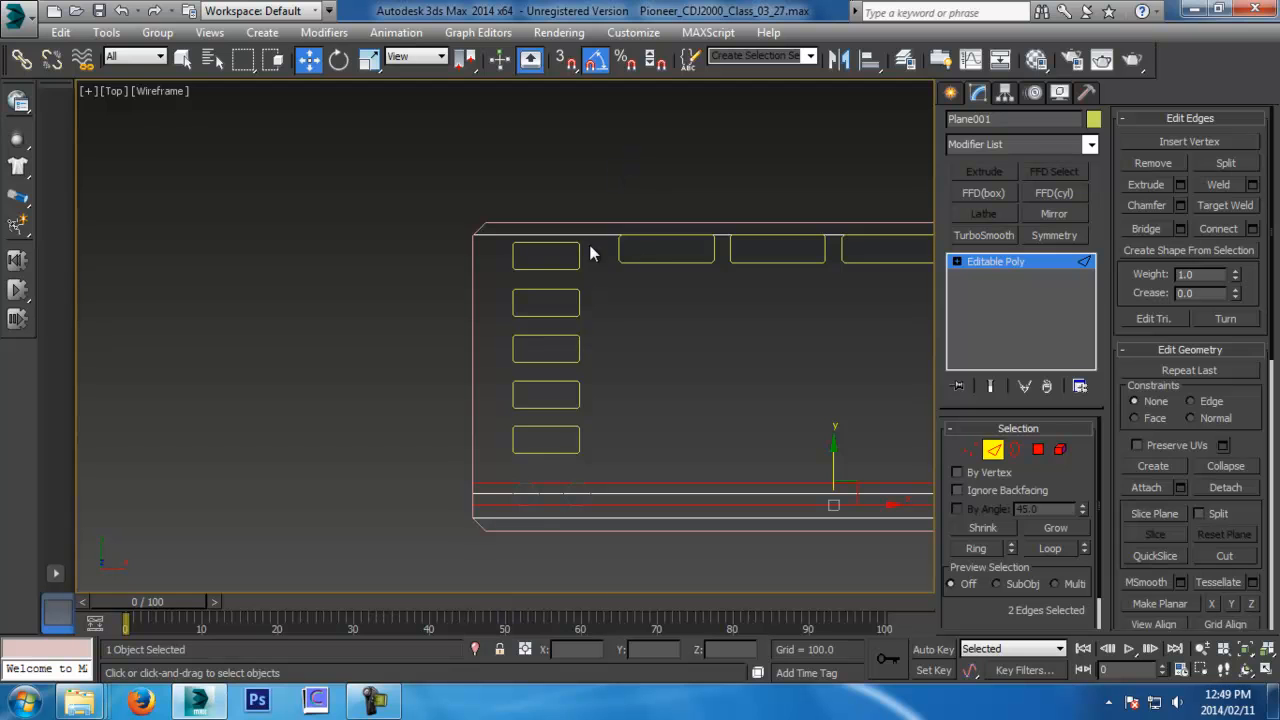
pyautogui.moveTo(597, 478); pyautogui.dragTo(614, 436, button='middle')
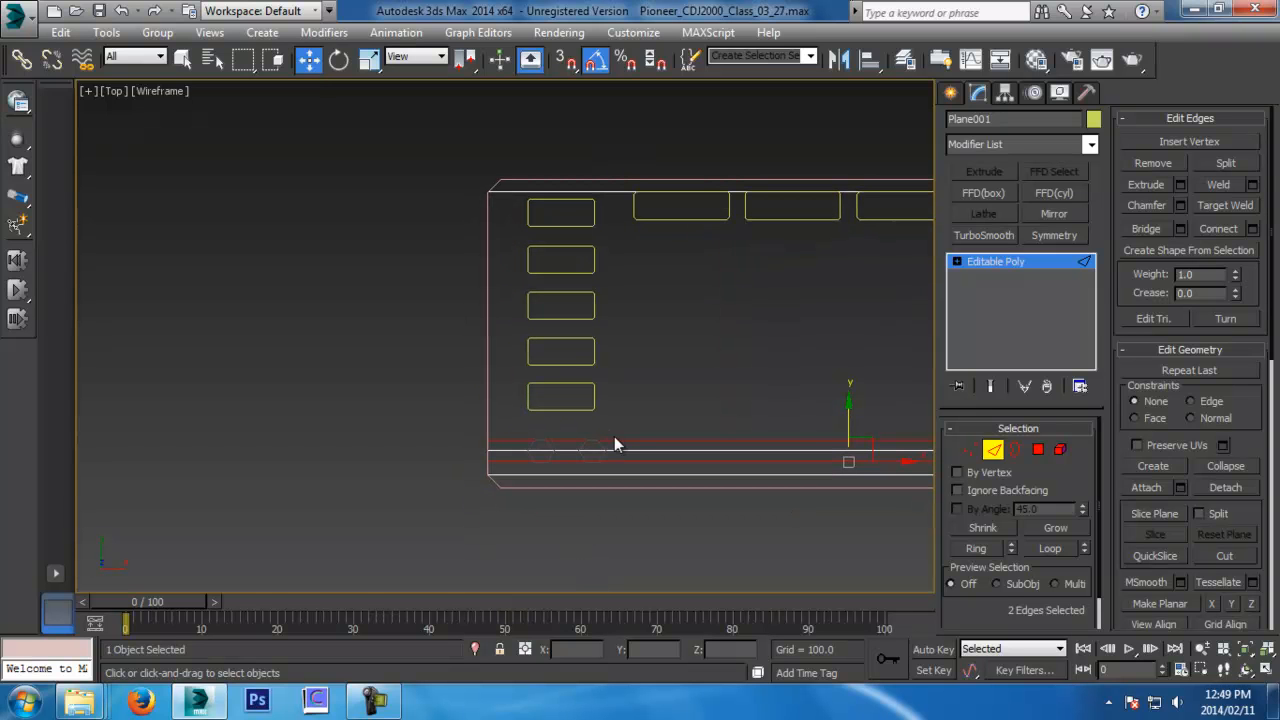
pyautogui.moveTo(628, 157); pyautogui.dragTo(748, 700)
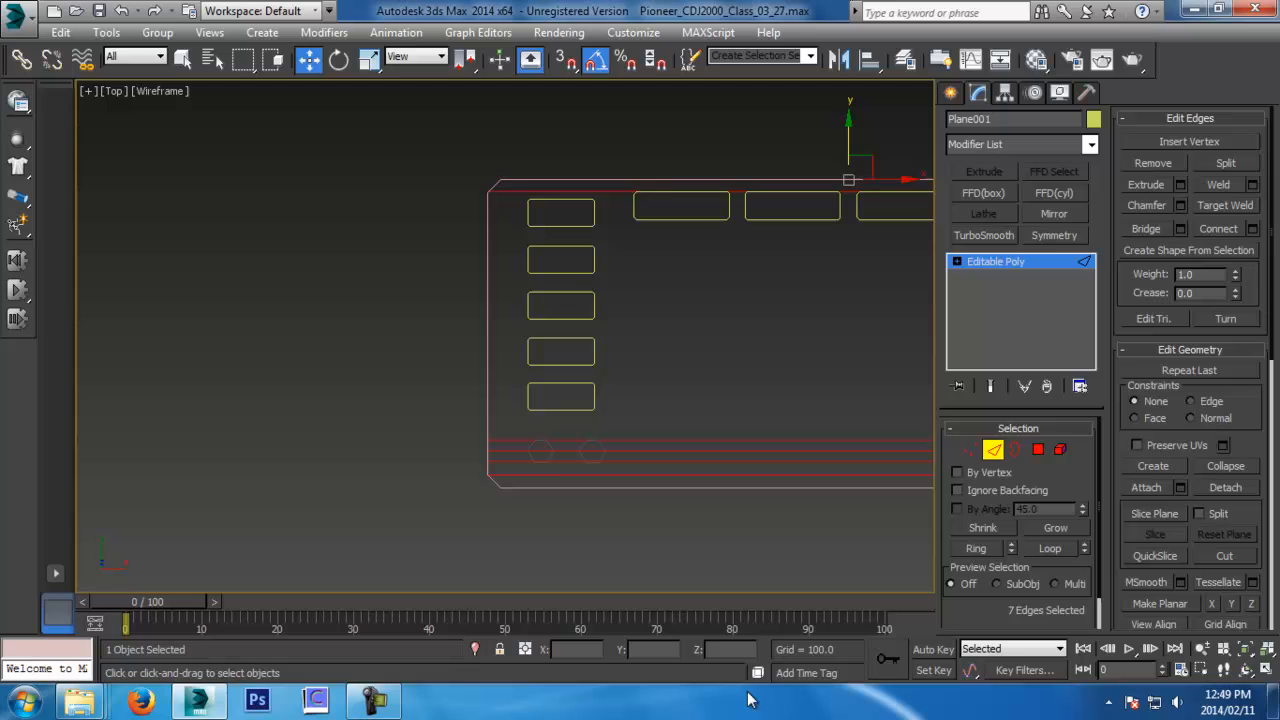
pyautogui.click(1252, 230)
pyautogui.click(515, 427)
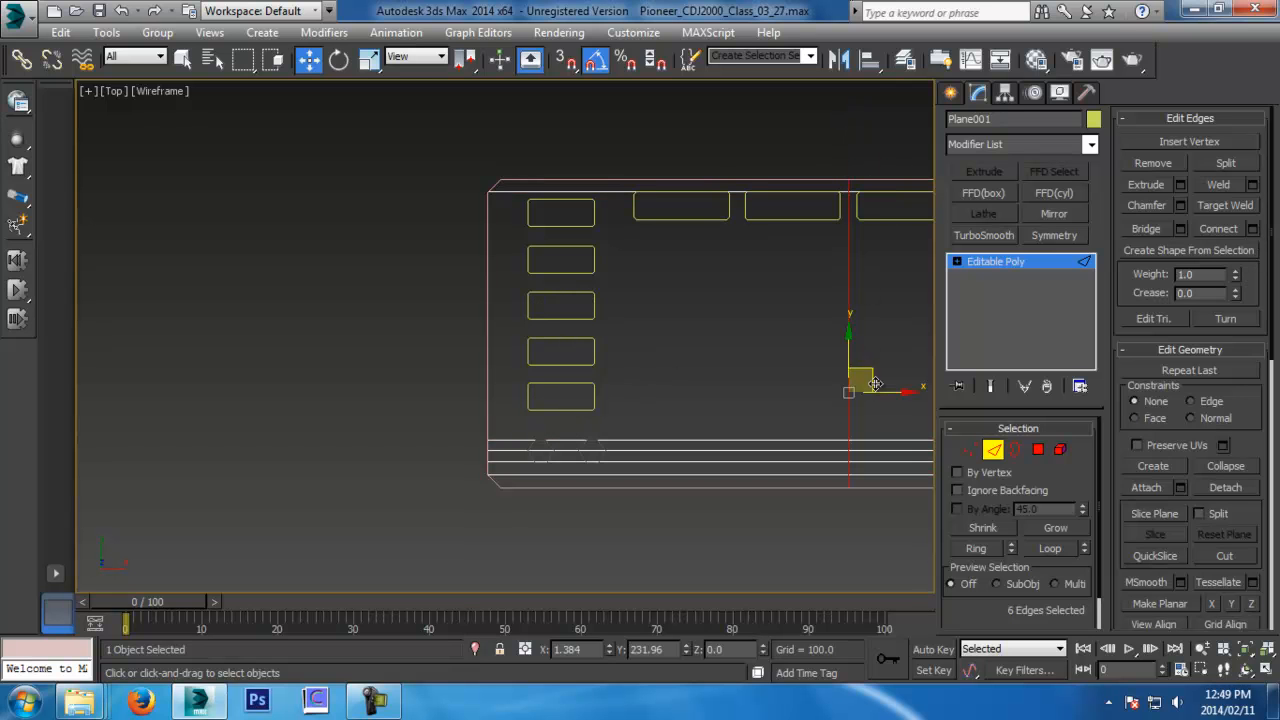
# Move the vertical edge line onto the right side of the left button column and save the scene
pyautogui.scroll(5, 626, 431)
pyautogui.moveTo(626, 431); pyautogui.dragTo(751, 406, button='middle')
pyautogui.scroll(3, 740, 370)
pyautogui.moveTo(745, 324); pyautogui.dragTo(649, 328)
pyautogui.scroll(-3, 617, 478)
pyautogui.moveTo(617, 478); pyautogui.dragTo(664, 363, button='middle')
pyautogui.scroll(-3, 690, 292)
pyautogui.hotkey('ctrl', 's')
# Connect the horizontal edges crossing the left button column with another vertical edge line
pyautogui.scroll(-3, 661, 265)
pyautogui.moveTo(637, 152); pyautogui.dragTo(659, 496)
pyautogui.click(1205, 228)
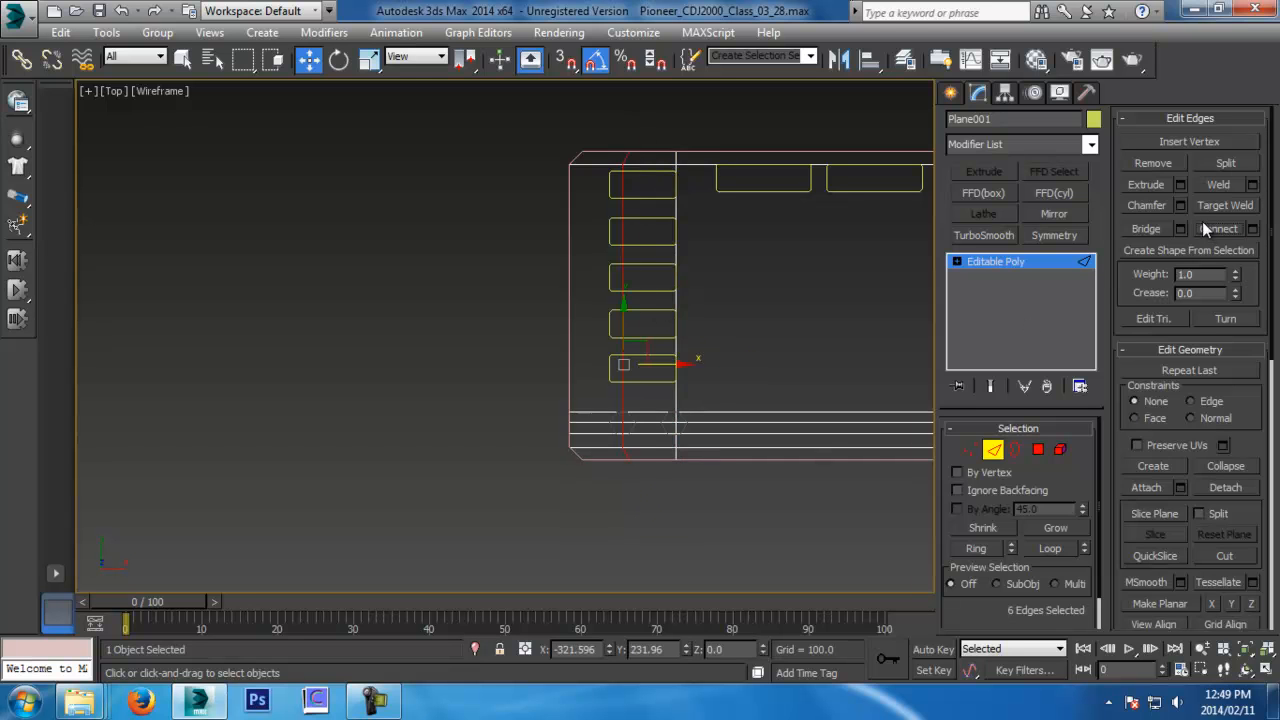
# Straighten the new vertical edge line by scaling it down along X until its slanted ends align
pyautogui.scroll(4, 690, 361)
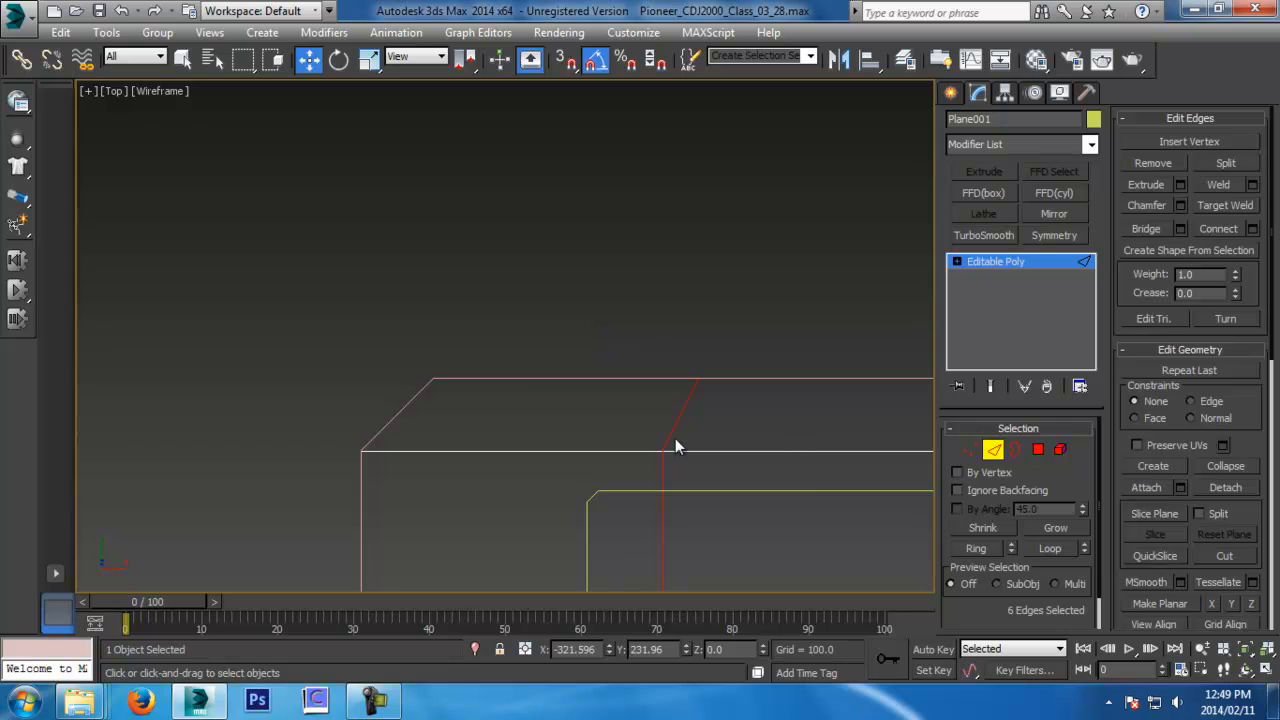
pyautogui.moveTo(566, 431); pyautogui.dragTo(594, 280, button='middle')
pyautogui.scroll(-3, 596, 330)
pyautogui.moveTo(692, 540); pyautogui.dragTo(700, 262, button='middle')
pyautogui.scroll(-1, 680, 275)
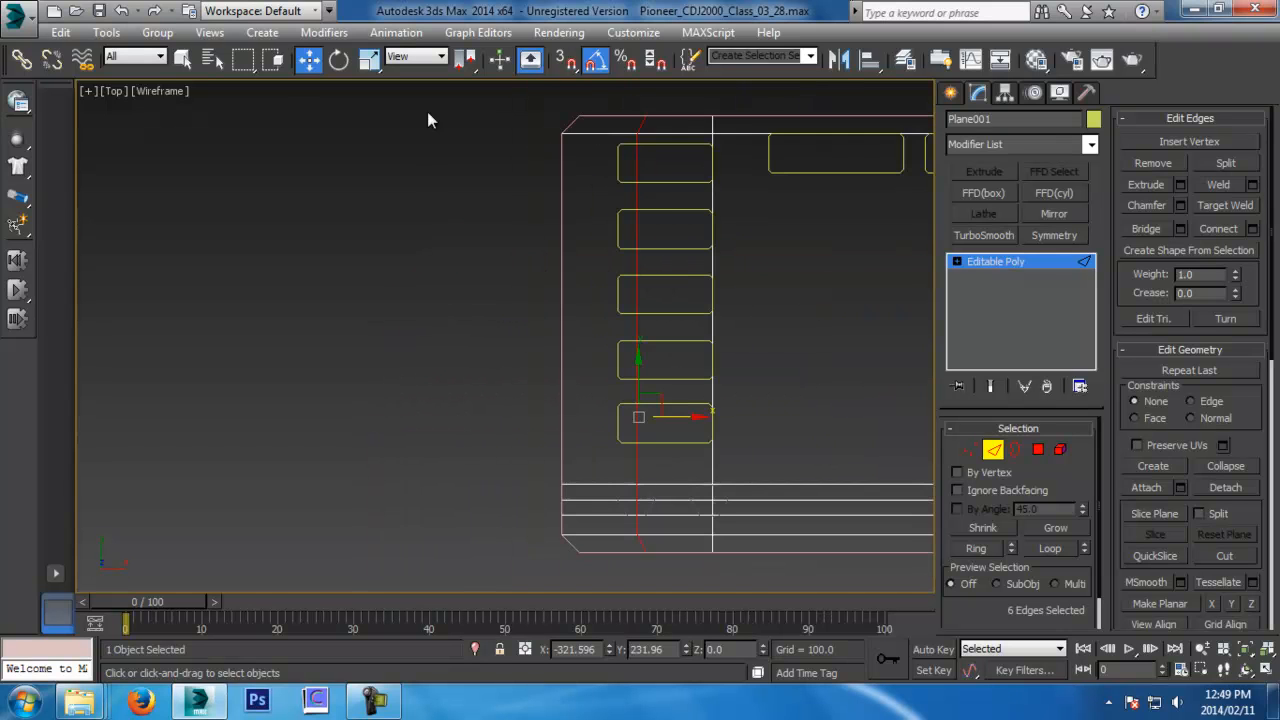
pyautogui.click(369, 58)
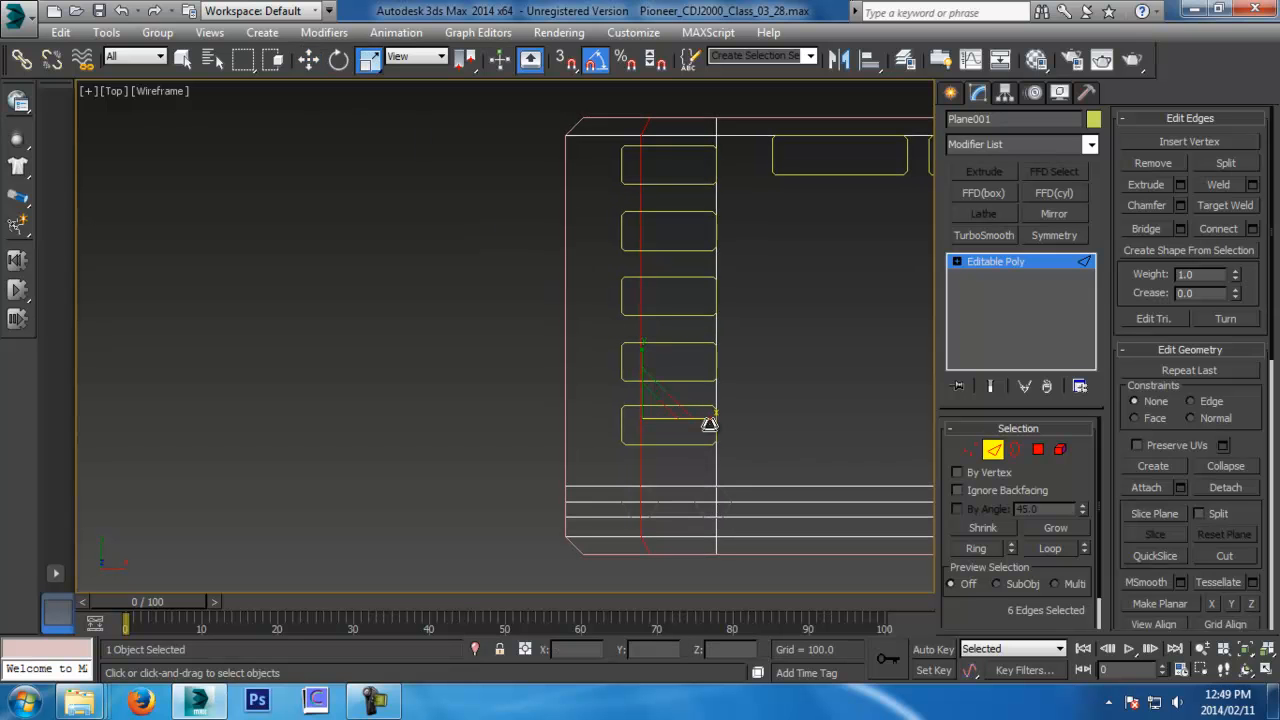
pyautogui.moveTo(785, 290); pyautogui.dragTo(783, 336, button='middle')
pyautogui.scroll(3, 668, 310)
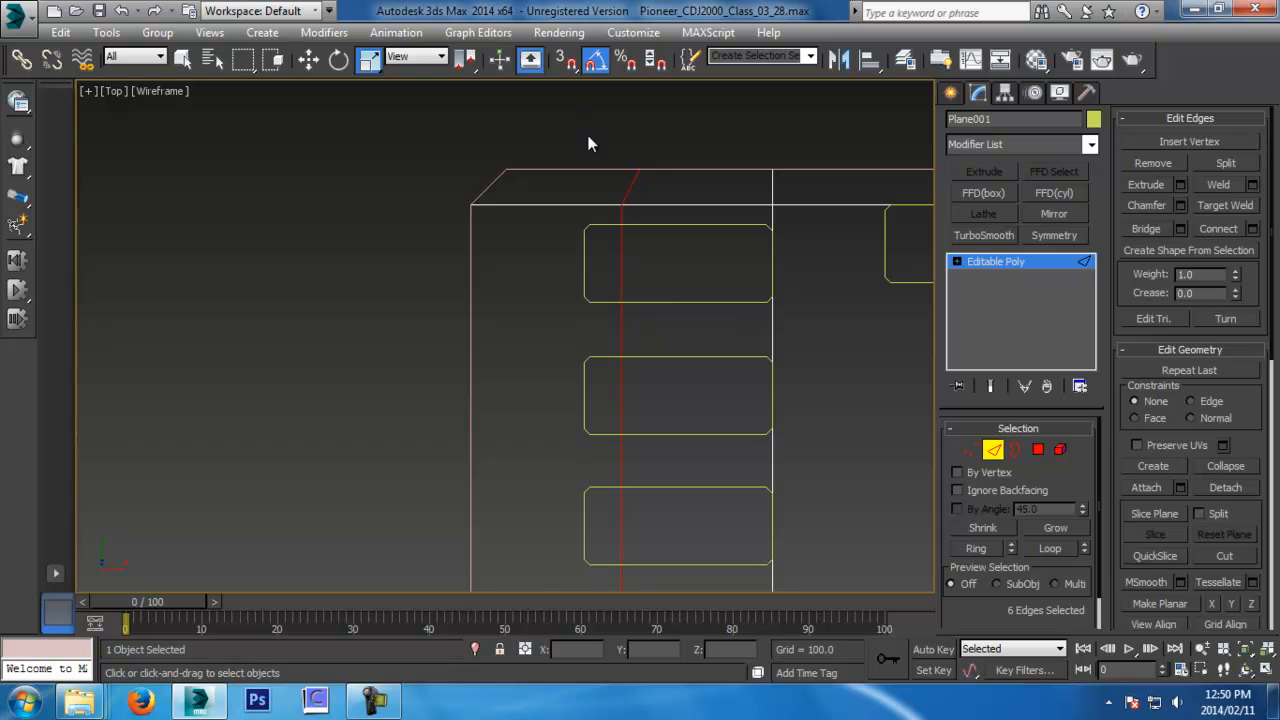
pyautogui.moveTo(620, 202); pyautogui.dragTo(1185, 223)
pyautogui.rightClick(1185, 223)
pyautogui.moveTo(620, 350); pyautogui.dragTo(677, 273, button='middle')
pyautogui.scroll(-2, 677, 273)
pyautogui.scroll(-2, 676, 273)
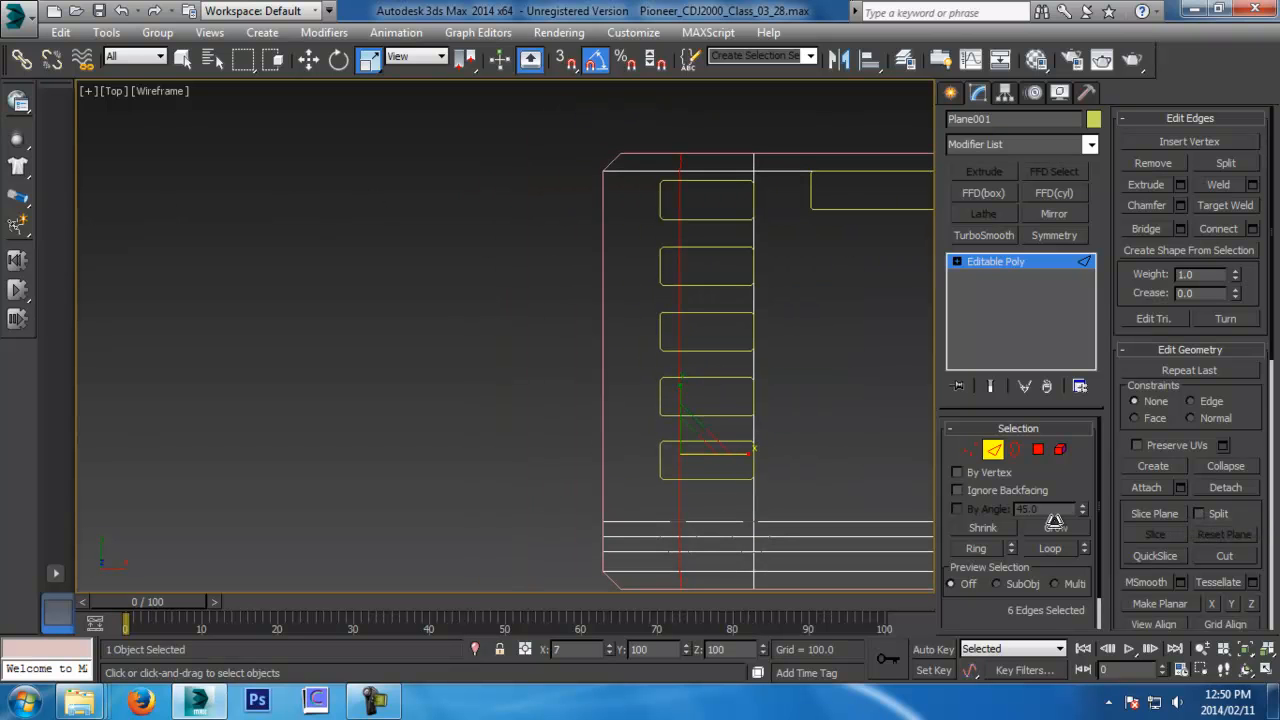
# Move the straightened vertical edge line onto the left side of the button column, at about X -336.44
pyautogui.moveTo(588, 446); pyautogui.dragTo(578, 398, button='middle')
pyautogui.scroll(5, 679, 462)
pyautogui.press('w')
pyautogui.moveTo(704, 305); pyautogui.dragTo(649, 305)
pyautogui.scroll(-4, 645, 315)
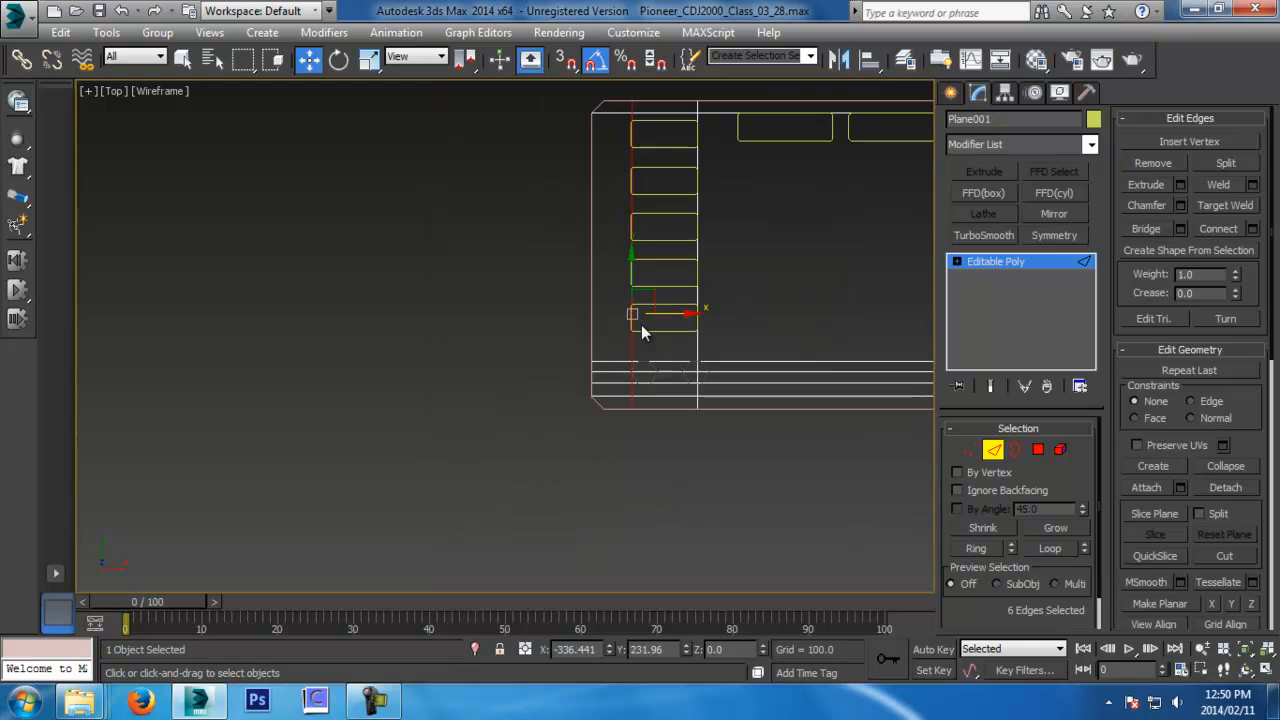
pyautogui.scroll(4, 651, 368)
pyautogui.moveTo(712, 348); pyautogui.dragTo(621, 454, button='middle')
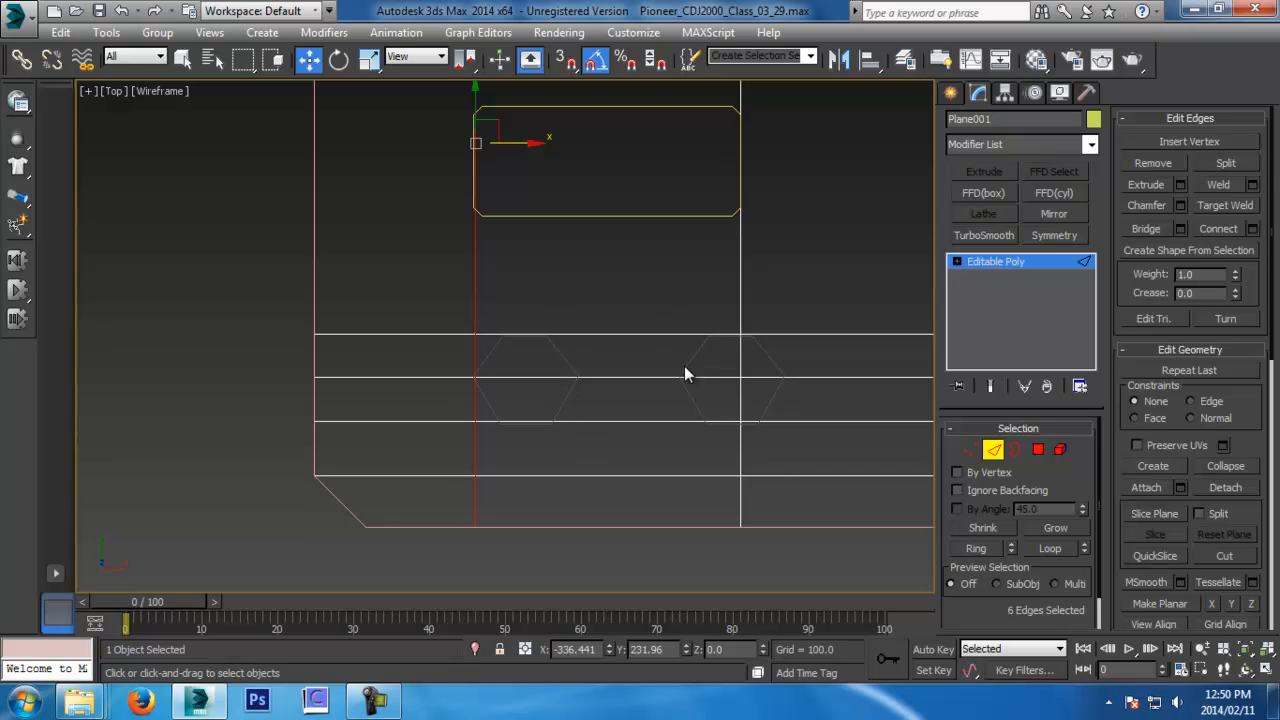
pyautogui.moveTo(487, 376); pyautogui.dragTo(530, 475, button='middle')
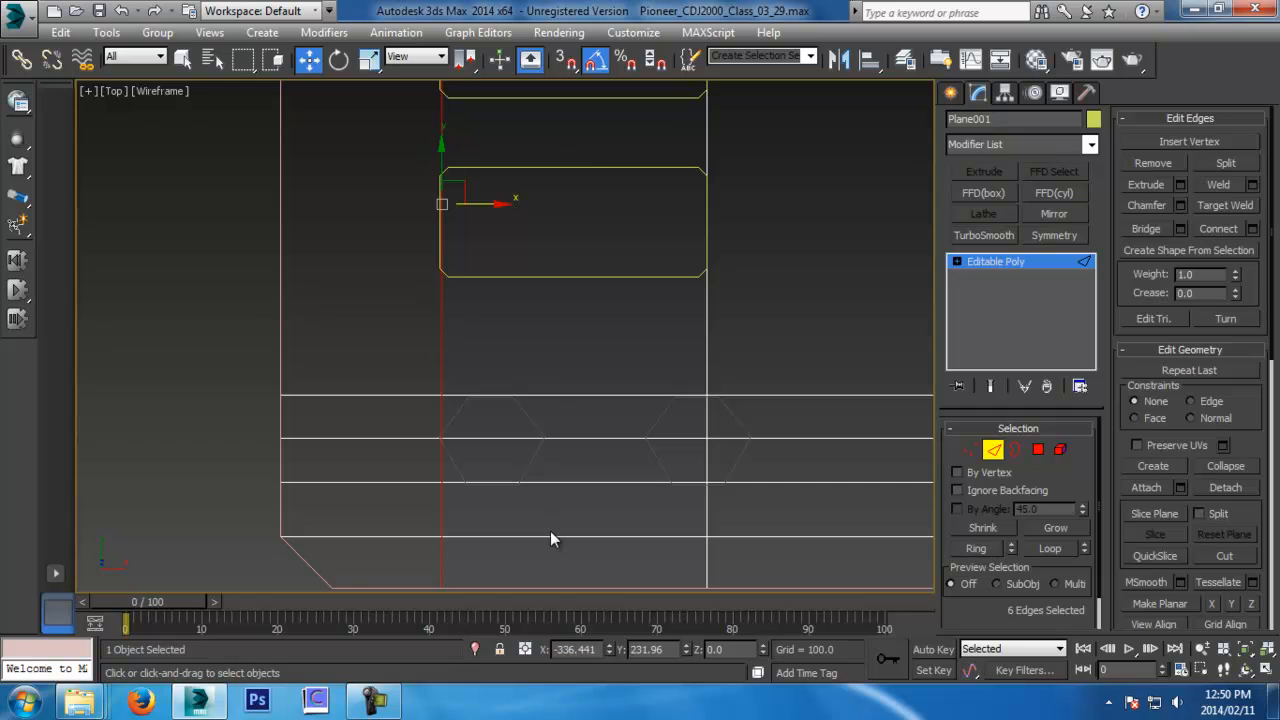
pyautogui.click(645, 484)
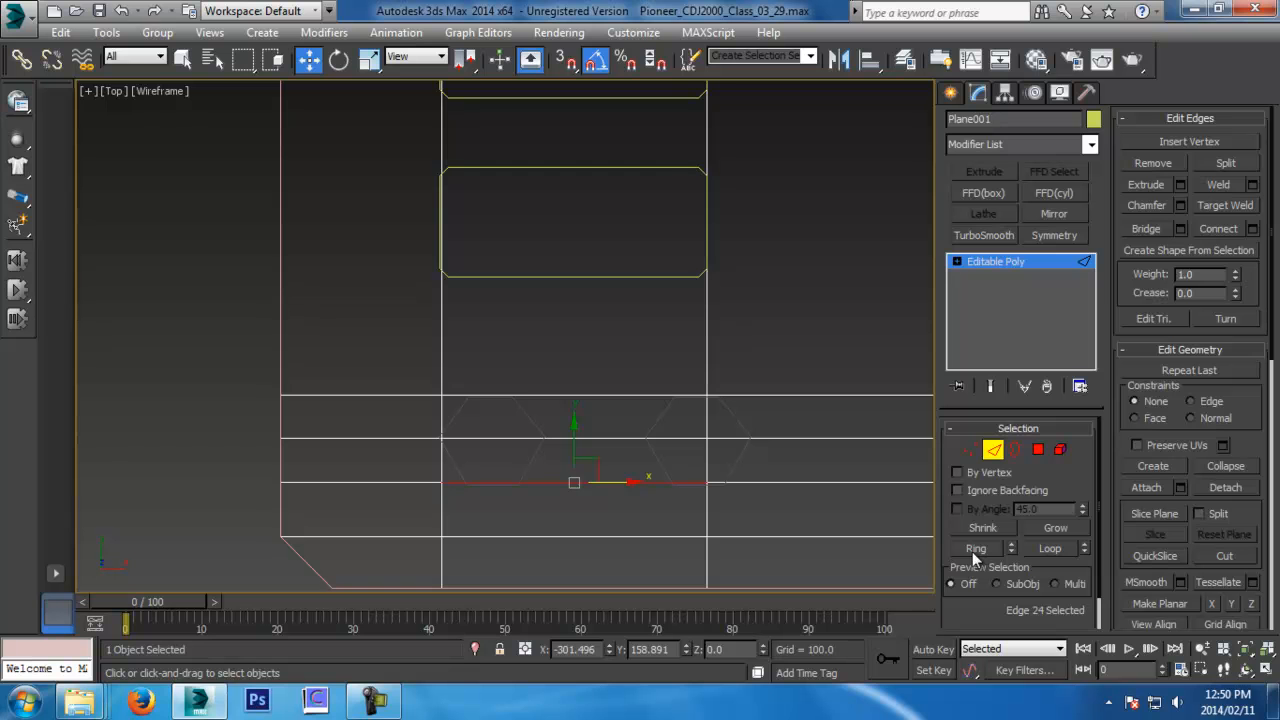
pyautogui.press('p')
pyautogui.keyDown('alt'); pyautogui.moveTo(748, 444); pyautogui.dragTo(708, 400, button='middle'); pyautogui.keyUp('alt')
pyautogui.scroll(-4, 708, 400)
pyautogui.scroll(-1, 708, 400)
pyautogui.click(646, 335)
pyautogui.click(628, 310)
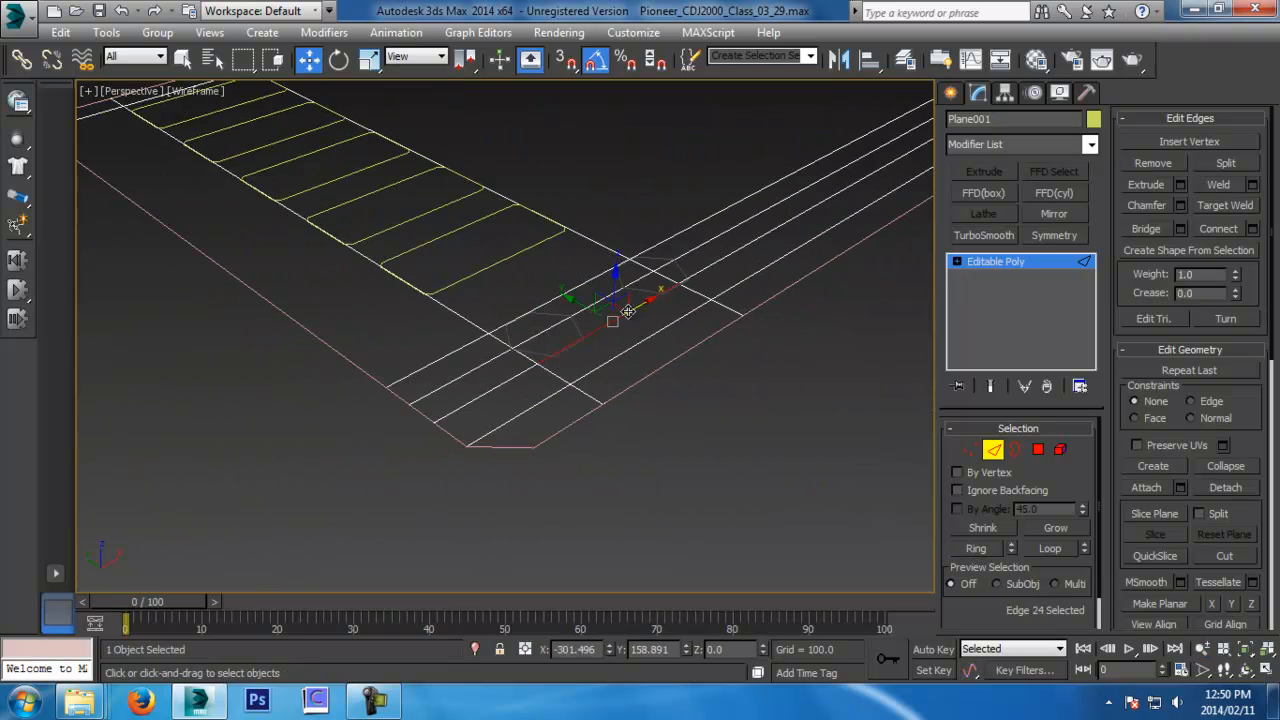
pyautogui.moveTo(628, 310); pyautogui.dragTo(595, 418, button='middle')
pyautogui.scroll(-4, 595, 418)
pyautogui.click(1046, 547)
pyautogui.moveTo(922, 186); pyautogui.dragTo(779, 251, button='middle')
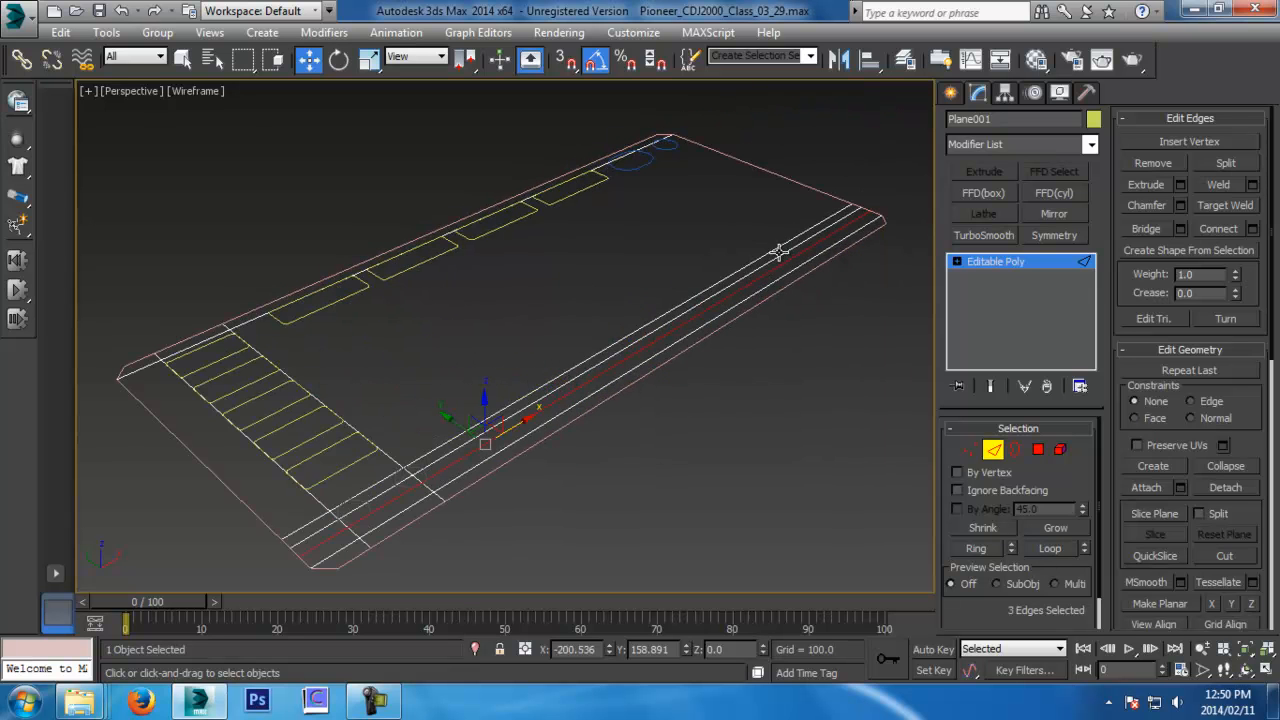
pyautogui.moveTo(464, 501); pyautogui.dragTo(583, 448, button='middle')
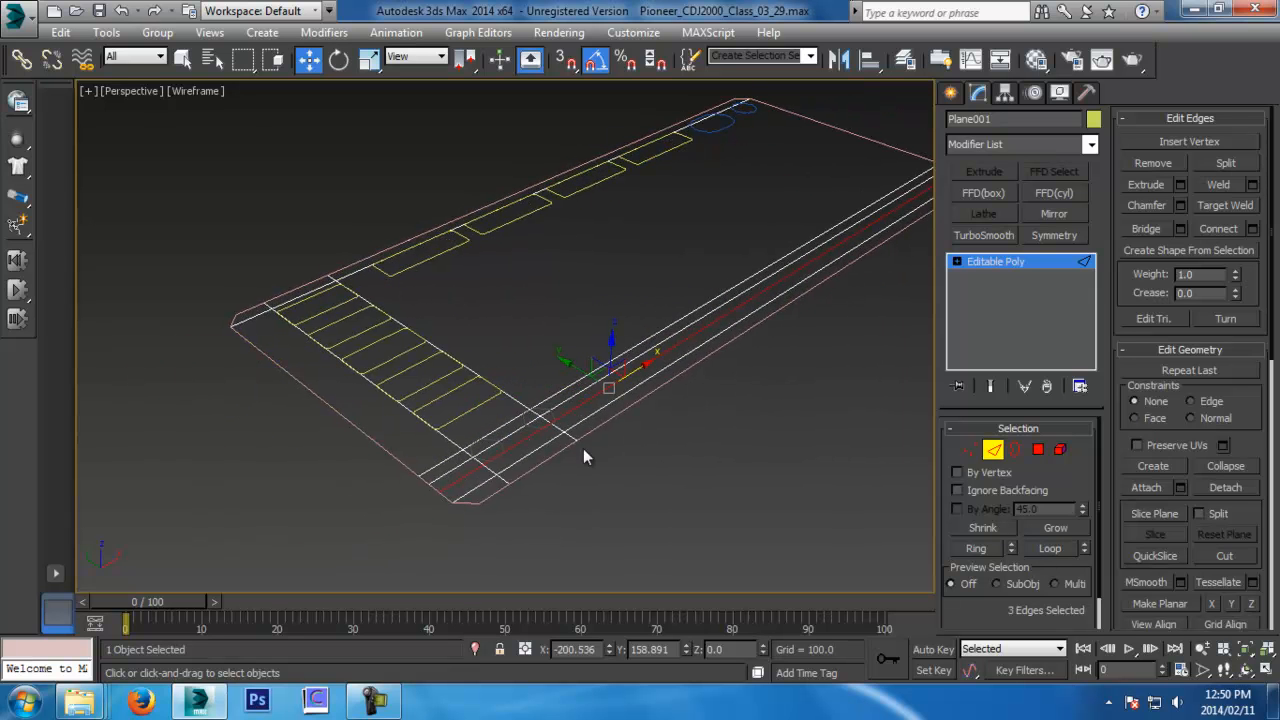
pyautogui.click(995, 549)
pyautogui.click(553, 498)
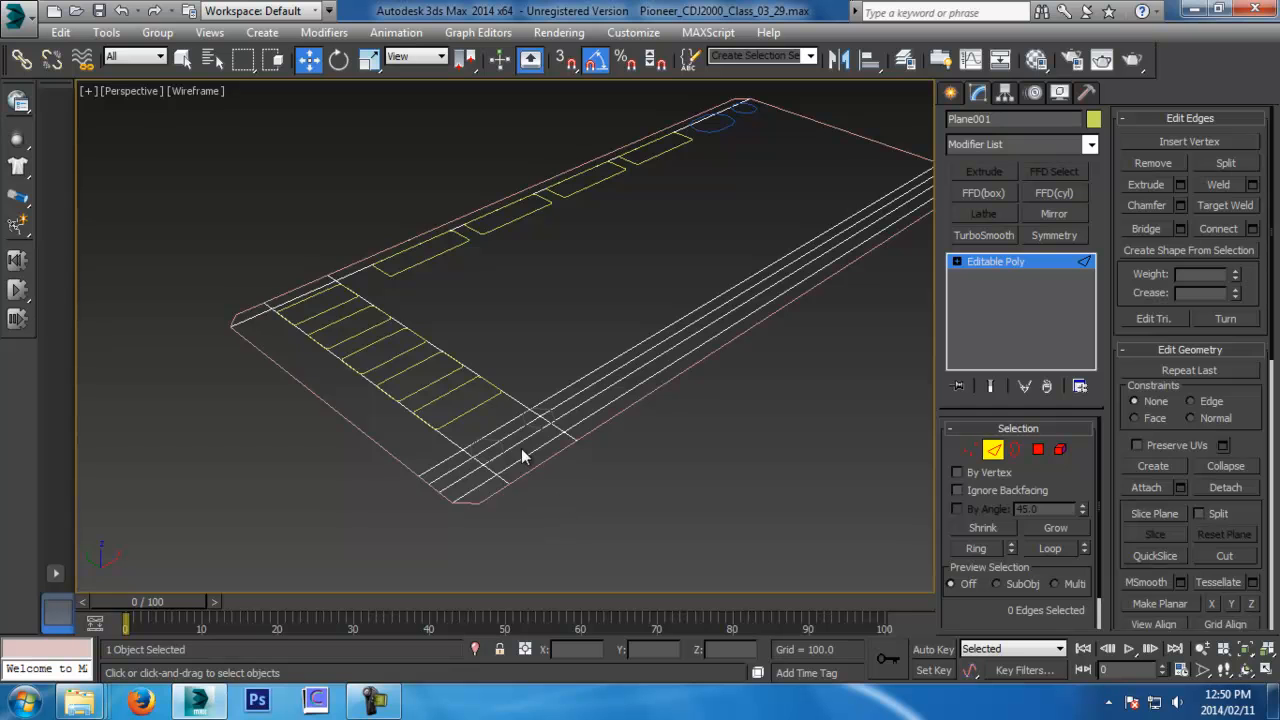
# Select the ring of edges between the button column's two vertical edge lines and connect it with 2 segments
pyautogui.click(525, 458)
pyautogui.click(975, 548)
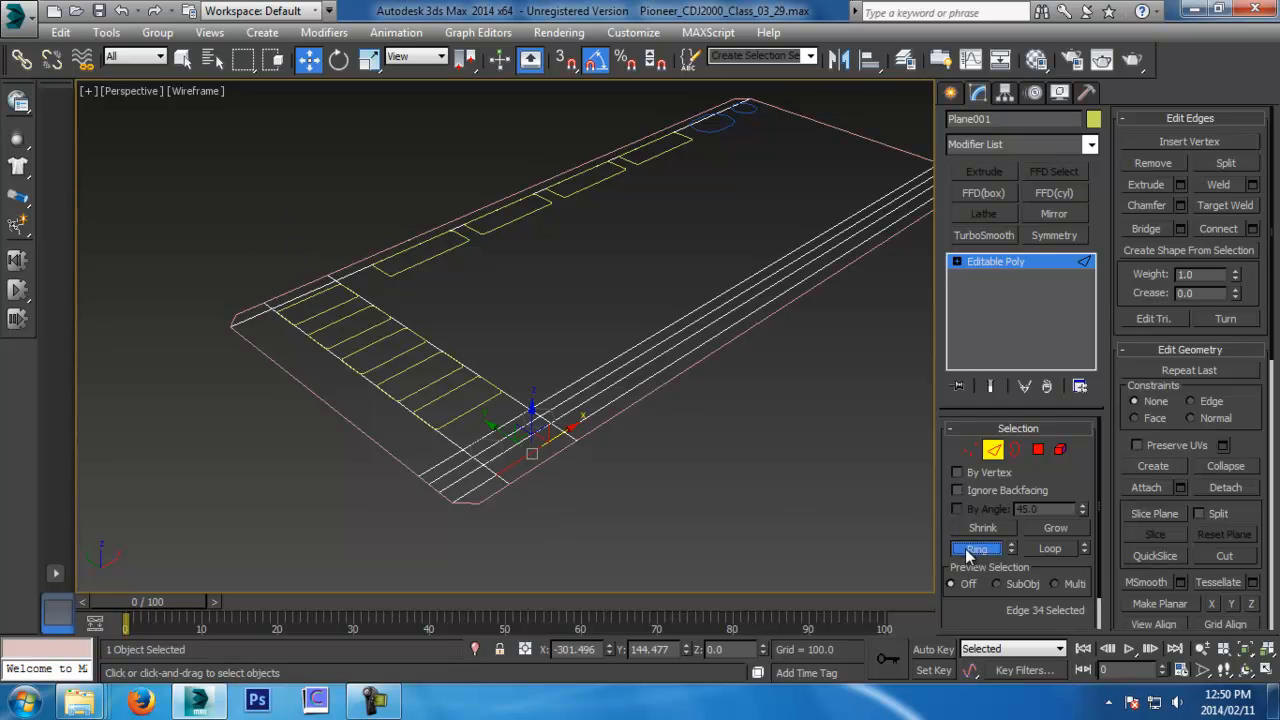
pyautogui.moveTo(600, 518); pyautogui.dragTo(740, 468, button='middle')
pyautogui.click(682, 402)
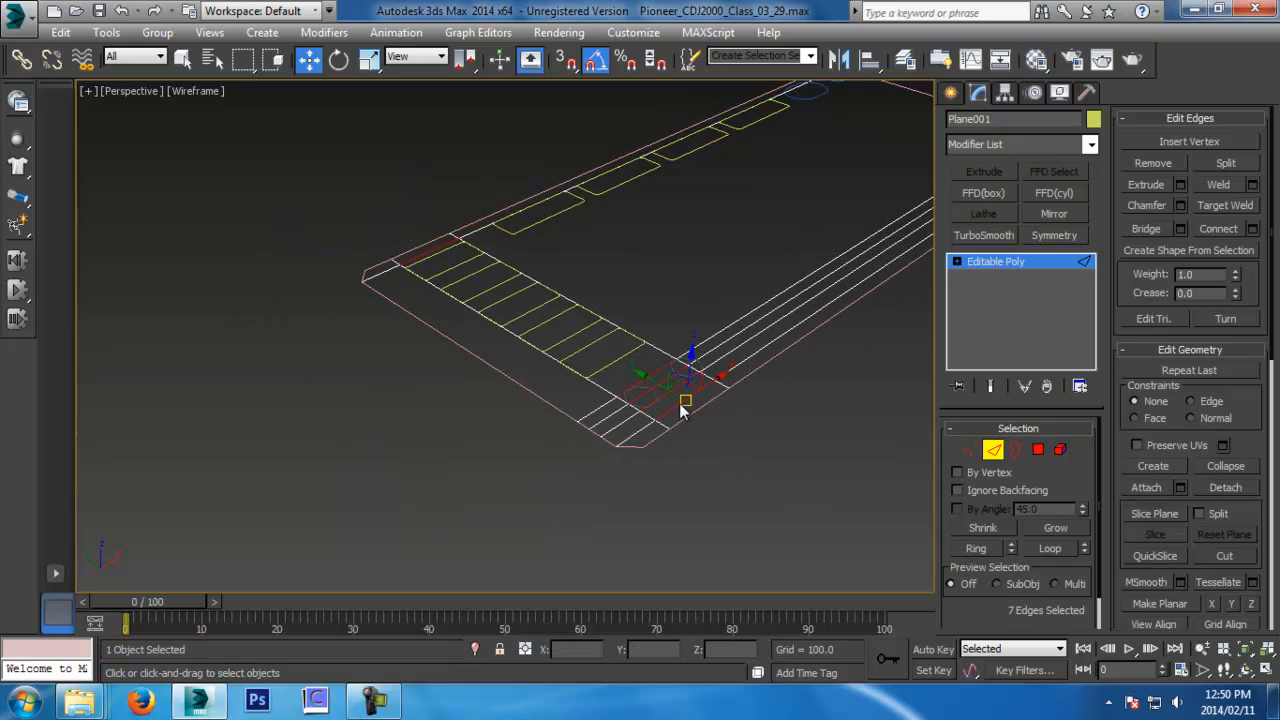
pyautogui.click(1251, 229)
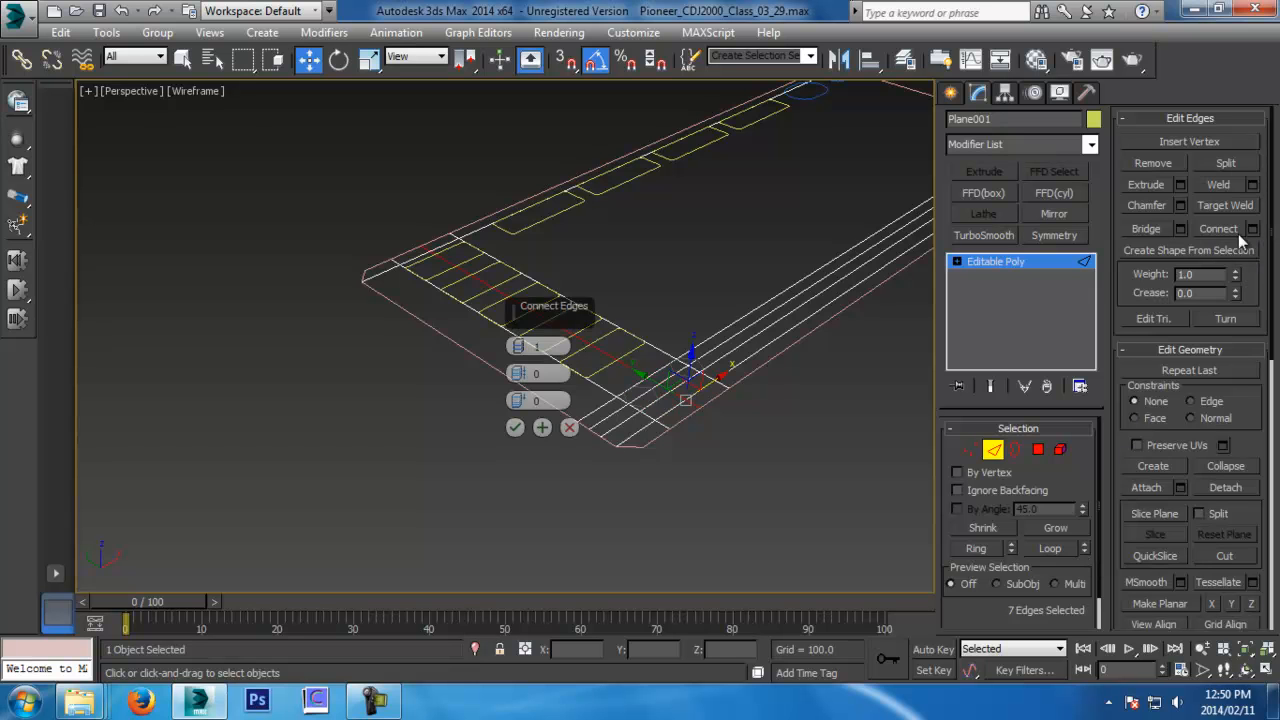
pyautogui.scroll(5, 540, 328)
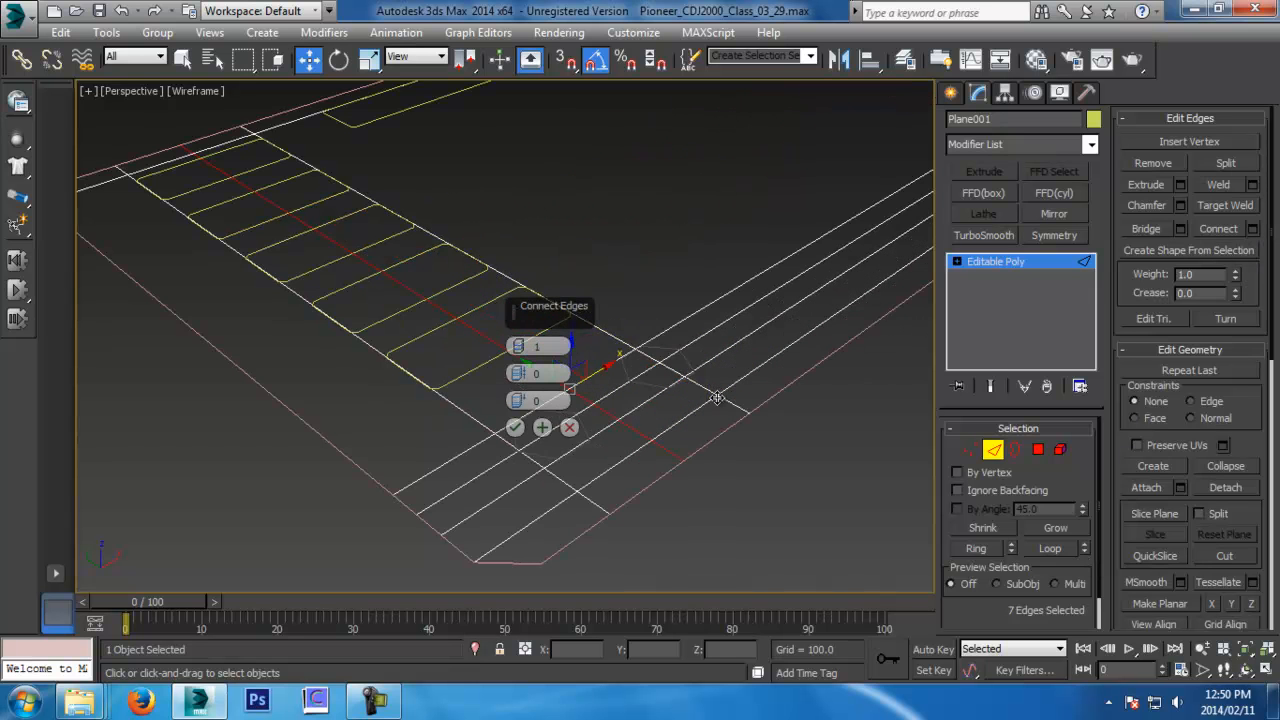
pyautogui.click(519, 342)
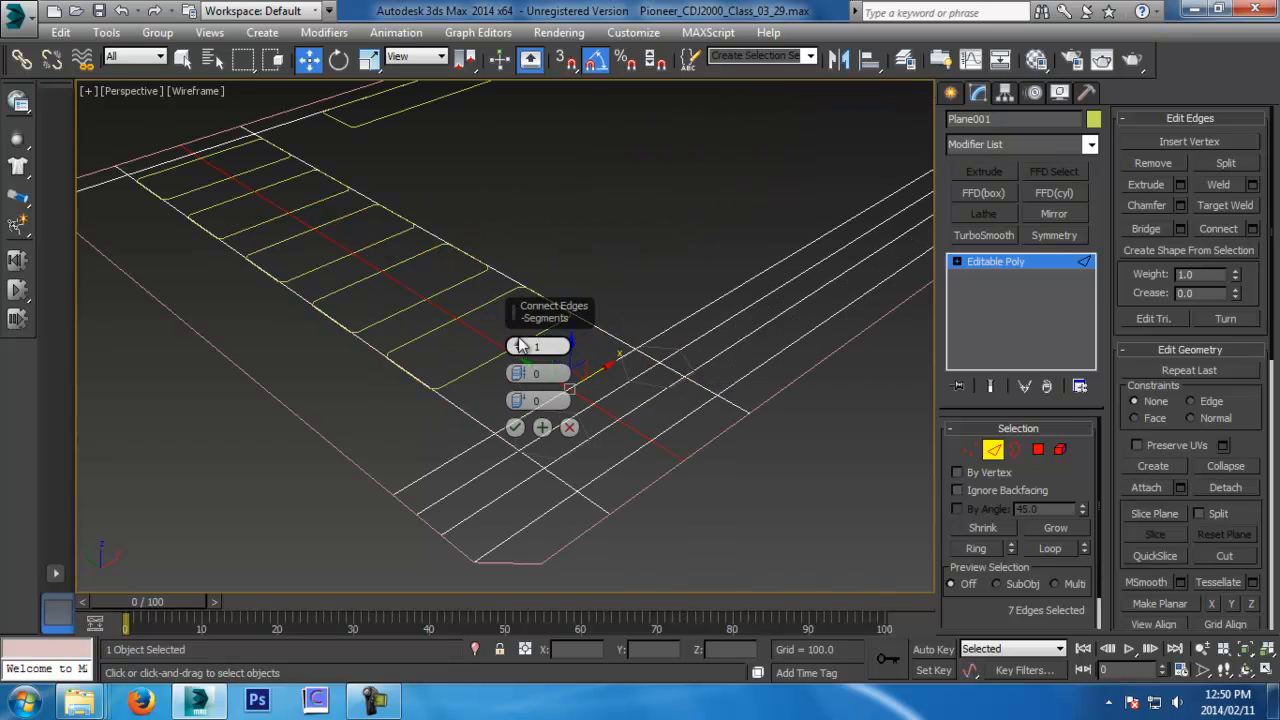
pyautogui.click(517, 428)
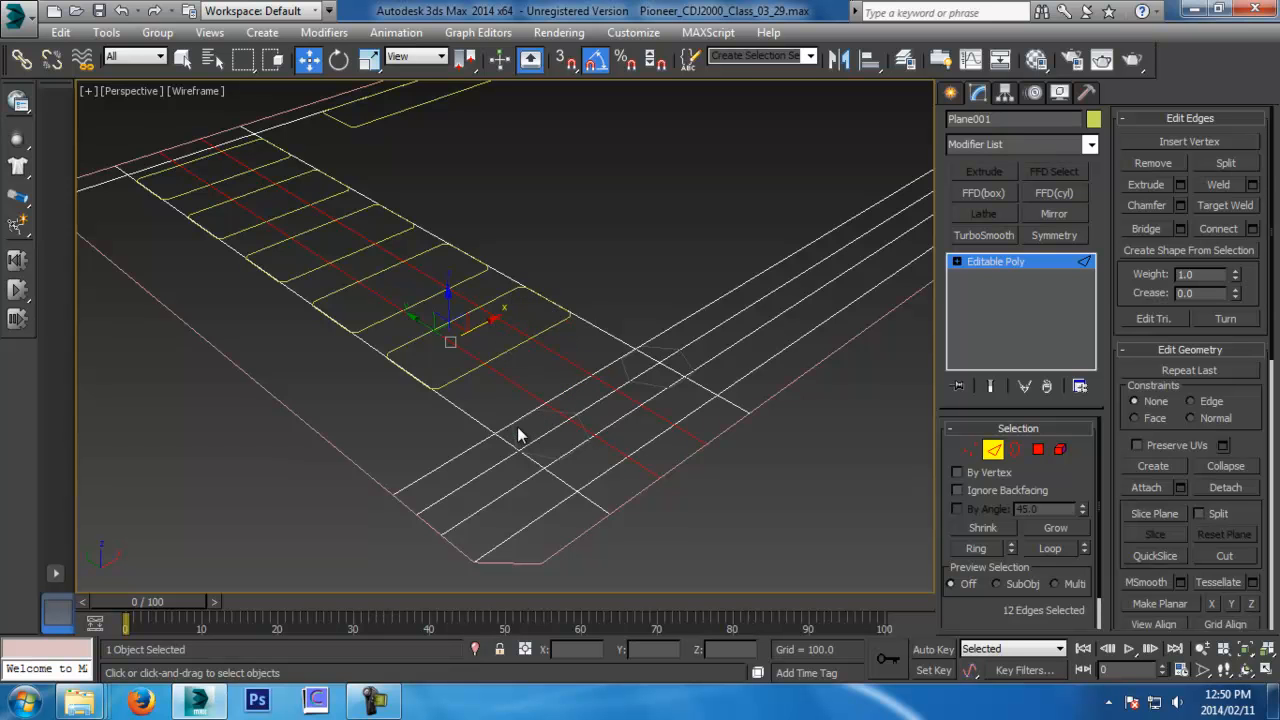
# In the top view, snap the plane's vertex beside the left hexagon guide onto the hexagon's left corner
pyautogui.press('t')
pyautogui.scroll(5, 560, 380)
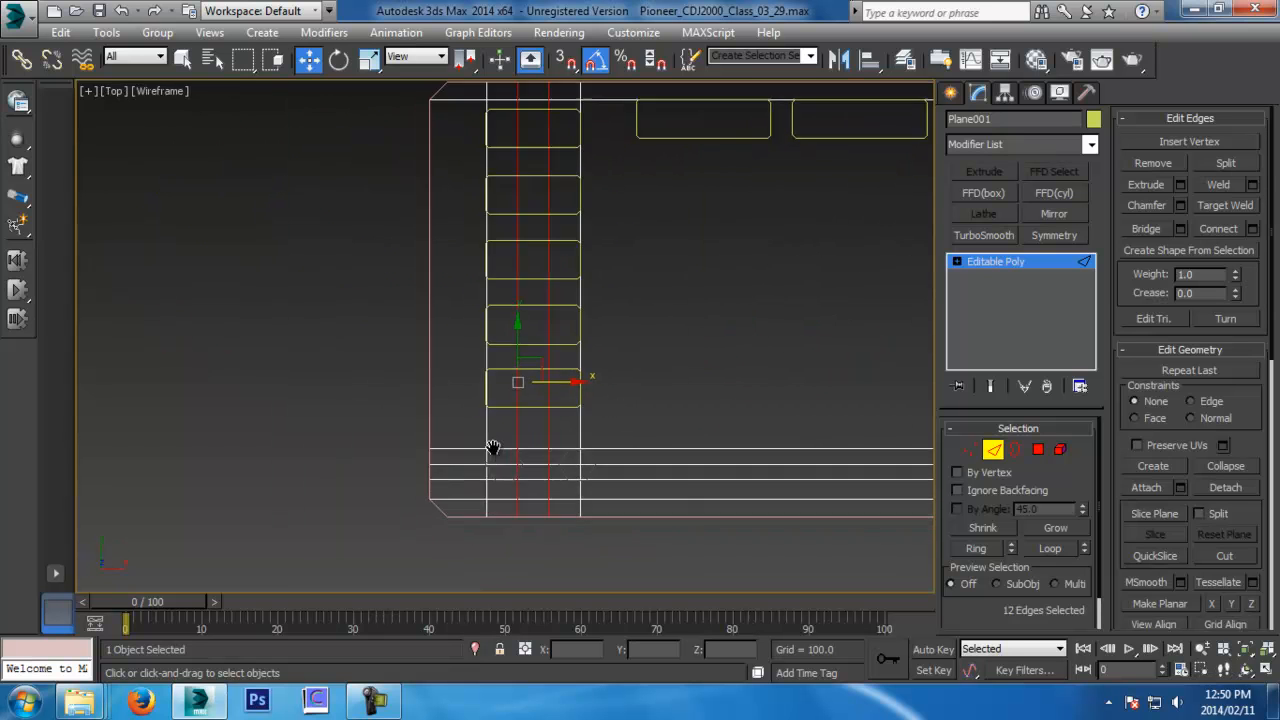
pyautogui.scroll(3, 560, 357)
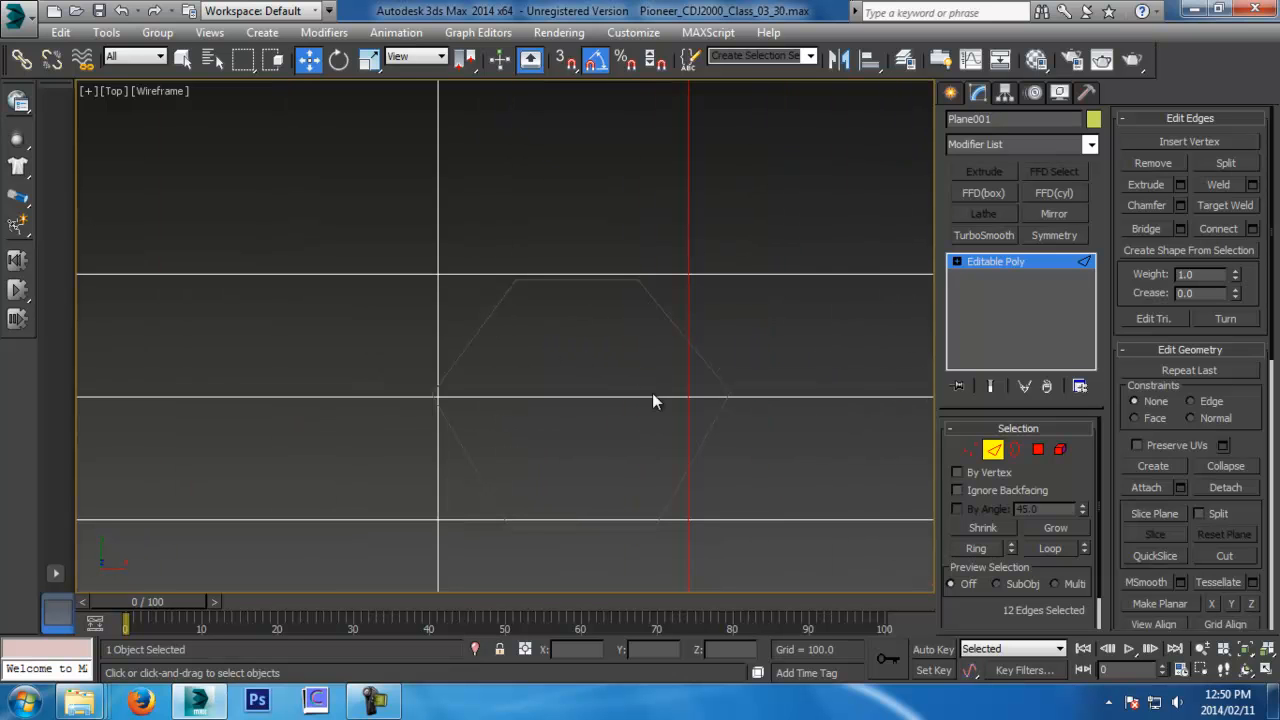
pyautogui.click(970, 449)
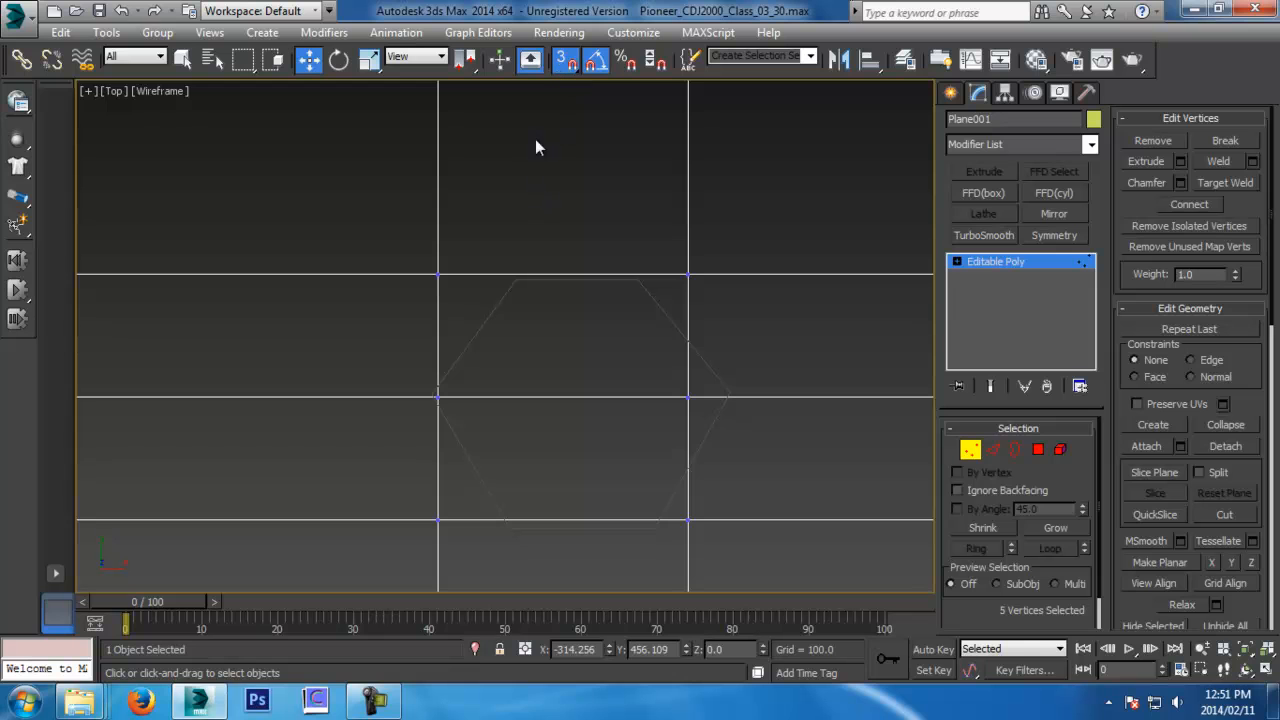
pyautogui.click(472, 230)
pyautogui.moveTo(440, 398); pyautogui.dragTo(432, 397)
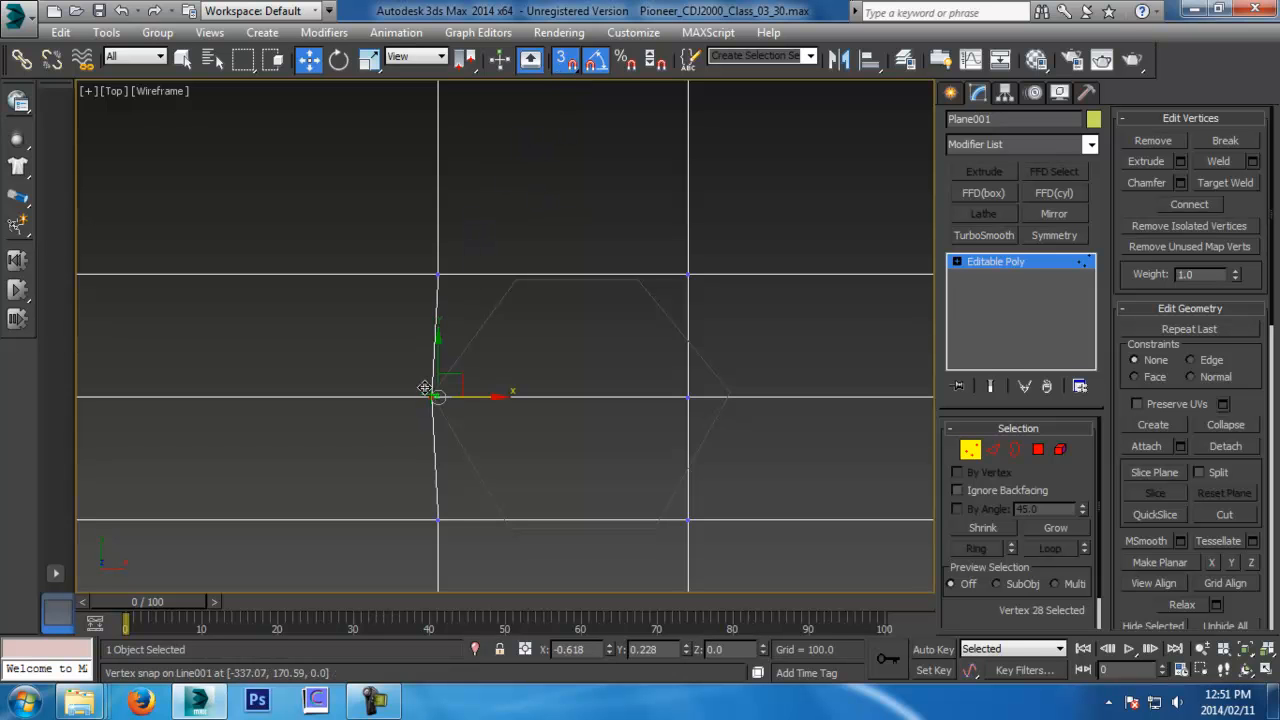
# Snap the plane's five remaining vertices around the left hexagon guide onto its upper, right and lower corners
pyautogui.moveTo(437, 276); pyautogui.dragTo(566, 296)
pyautogui.click(700, 289)
pyautogui.moveTo(688, 274); pyautogui.dragTo(638, 280)
pyautogui.moveTo(688, 399); pyautogui.dragTo(738, 398)
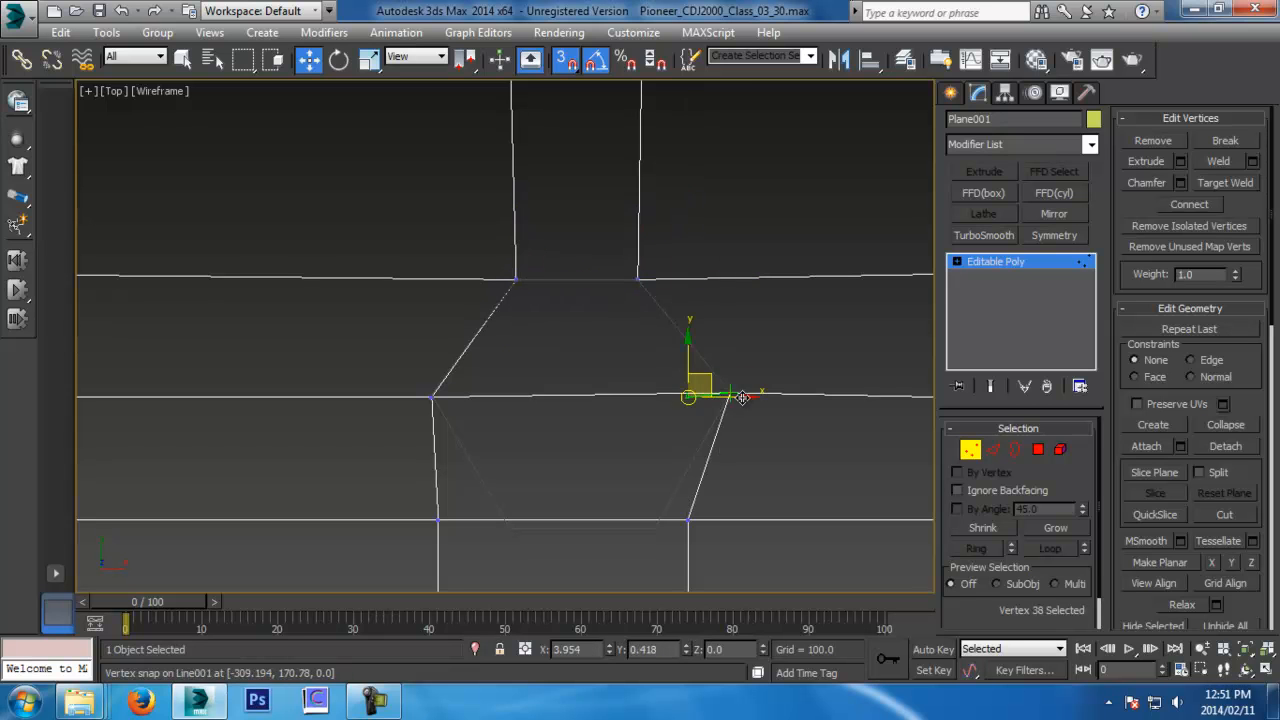
pyautogui.moveTo(696, 524); pyautogui.dragTo(689, 409, button='middle')
pyautogui.click(686, 410)
pyautogui.moveTo(686, 410); pyautogui.dragTo(650, 413)
pyautogui.moveTo(432, 404); pyautogui.dragTo(500, 417)
# Snap the six plane vertices around the right hexagon guide onto that hexagon's corners
pyautogui.scroll(-3, 789, 335)
pyautogui.moveTo(884, 332); pyautogui.dragTo(540, 359, button='middle')
pyautogui.scroll(3, 595, 335)
pyautogui.moveTo(491, 317); pyautogui.dragTo(556, 315)
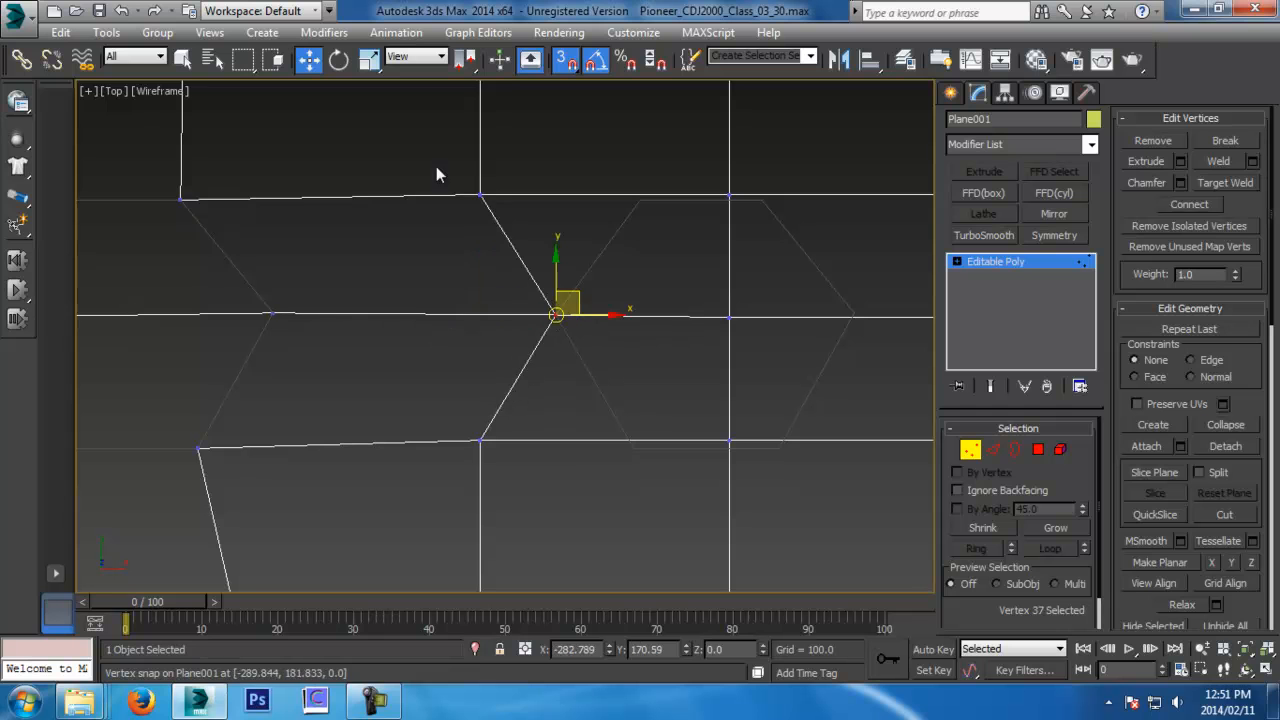
pyautogui.click(480, 195)
pyautogui.moveTo(480, 195); pyautogui.dragTo(640, 199)
pyautogui.click(733, 225)
pyautogui.moveTo(729, 196); pyautogui.dragTo(763, 229)
pyautogui.moveTo(763, 231); pyautogui.dragTo(640, 232, button='middle')
pyautogui.moveTo(637, 201); pyautogui.dragTo(727, 315)
pyautogui.click(606, 441)
pyautogui.moveTo(606, 441); pyautogui.dragTo(652, 450)
pyautogui.moveTo(357, 443); pyautogui.dragTo(509, 449)
# Turn snapping off and move the two vertex pairs below the right hexagon along X until they line up with its lower corners
pyautogui.scroll(-3, 508, 445)
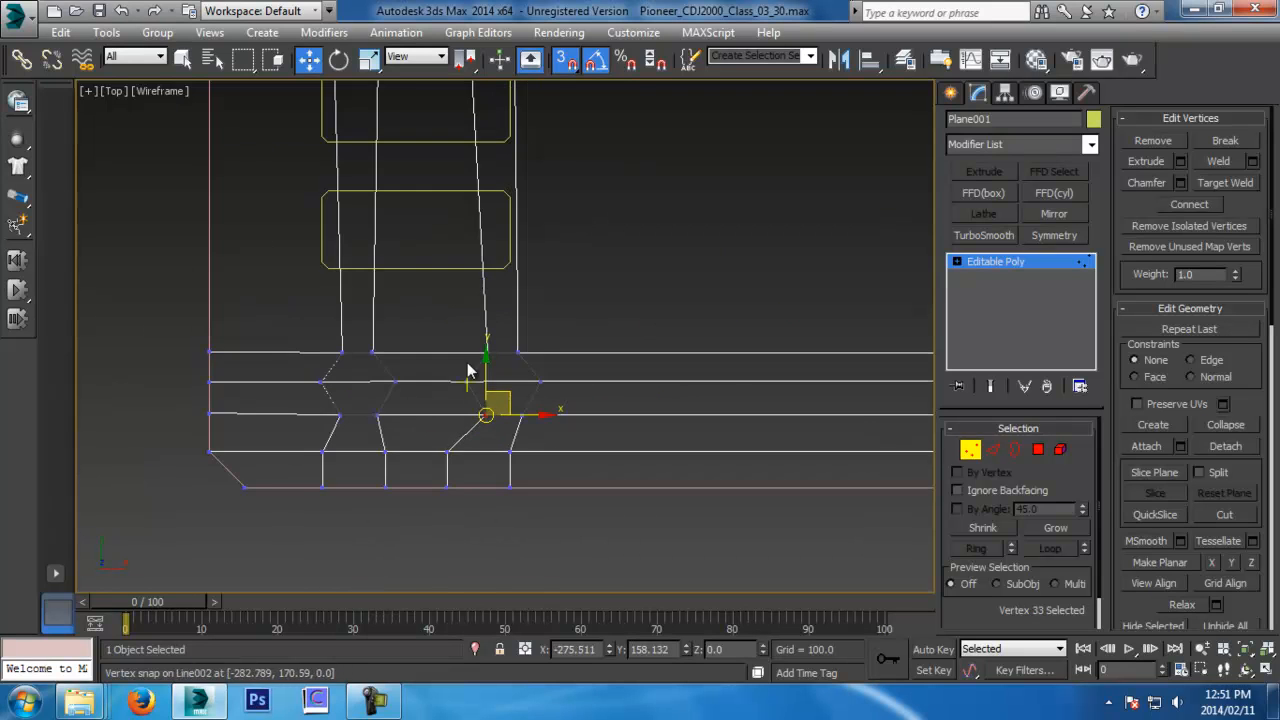
pyautogui.moveTo(517, 357); pyautogui.dragTo(526, 174, button='middle')
pyautogui.scroll(3, 562, 388)
pyautogui.moveTo(485, 326); pyautogui.dragTo(494, 338, button='middle')
pyautogui.press('s')
pyautogui.moveTo(549, 303); pyautogui.dragTo(626, 430)
pyautogui.moveTo(634, 363); pyautogui.dragTo(659, 364)
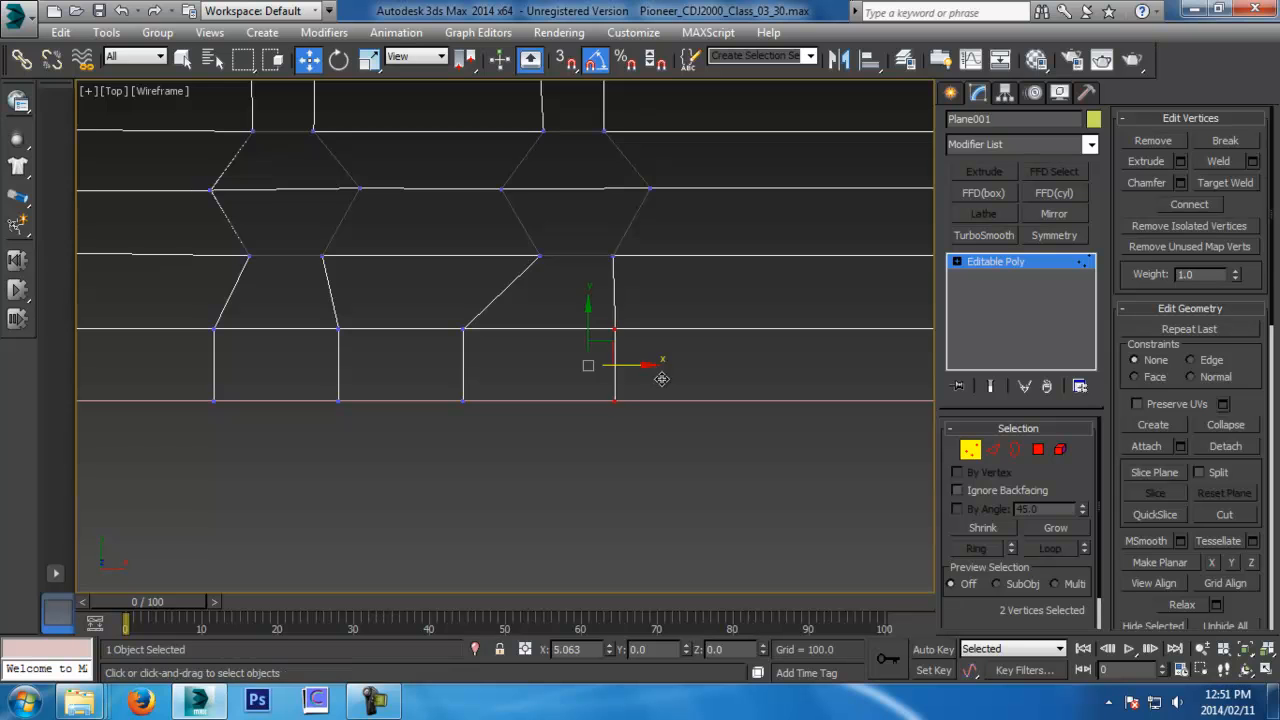
pyautogui.moveTo(442, 307); pyautogui.dragTo(513, 410)
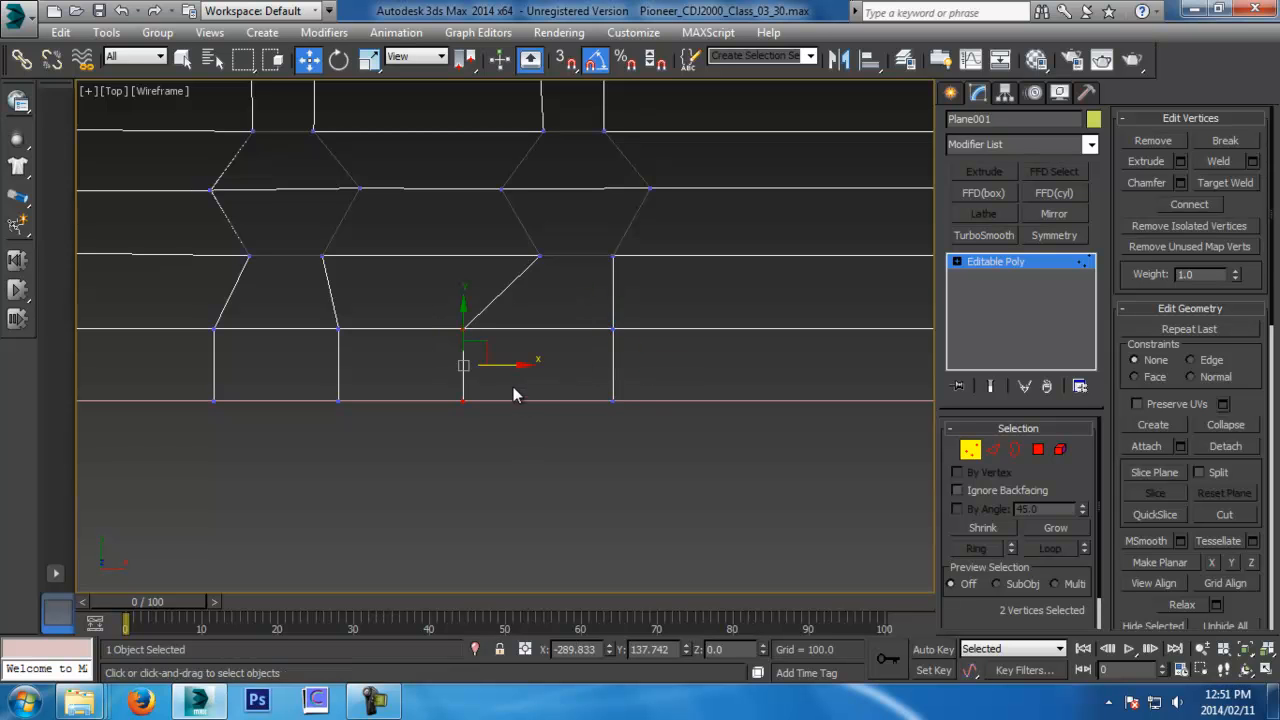
pyautogui.moveTo(505, 363); pyautogui.dragTo(580, 363)
# Move the two vertex pairs below the left hexagon along X until they line up with its lower corners
pyautogui.moveTo(387, 293); pyautogui.dragTo(576, 348, button='middle')
pyautogui.moveTo(457, 337); pyautogui.dragTo(651, 551)
pyautogui.moveTo(582, 420); pyautogui.dragTo(564, 420)
pyautogui.moveTo(392, 368); pyautogui.dragTo(436, 470)
pyautogui.moveTo(446, 421); pyautogui.dragTo(479, 434)
# Adjust the left border's vertices along Y so the edge rows above and below the hexagons run level
pyautogui.moveTo(486, 295); pyautogui.dragTo(484, 377, button='middle')
pyautogui.click(175, 388)
pyautogui.moveTo(175, 340); pyautogui.dragTo(175, 346)
pyautogui.click(175, 266)
pyautogui.moveTo(176, 236); pyautogui.dragTo(174, 226)
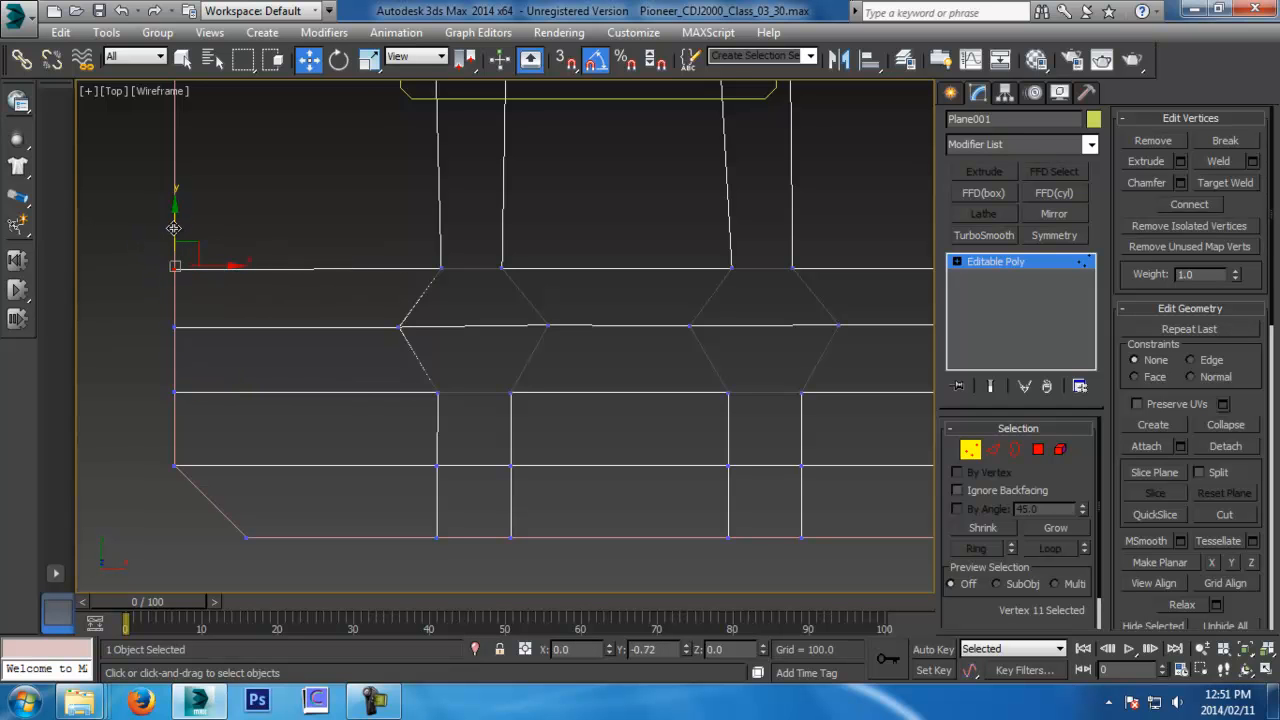
# Select the four polygons that fill the two hexagons and delete them to open two holes
pyautogui.moveTo(502, 355); pyautogui.dragTo(455, 384, button='middle')
pyautogui.click(1038, 450)
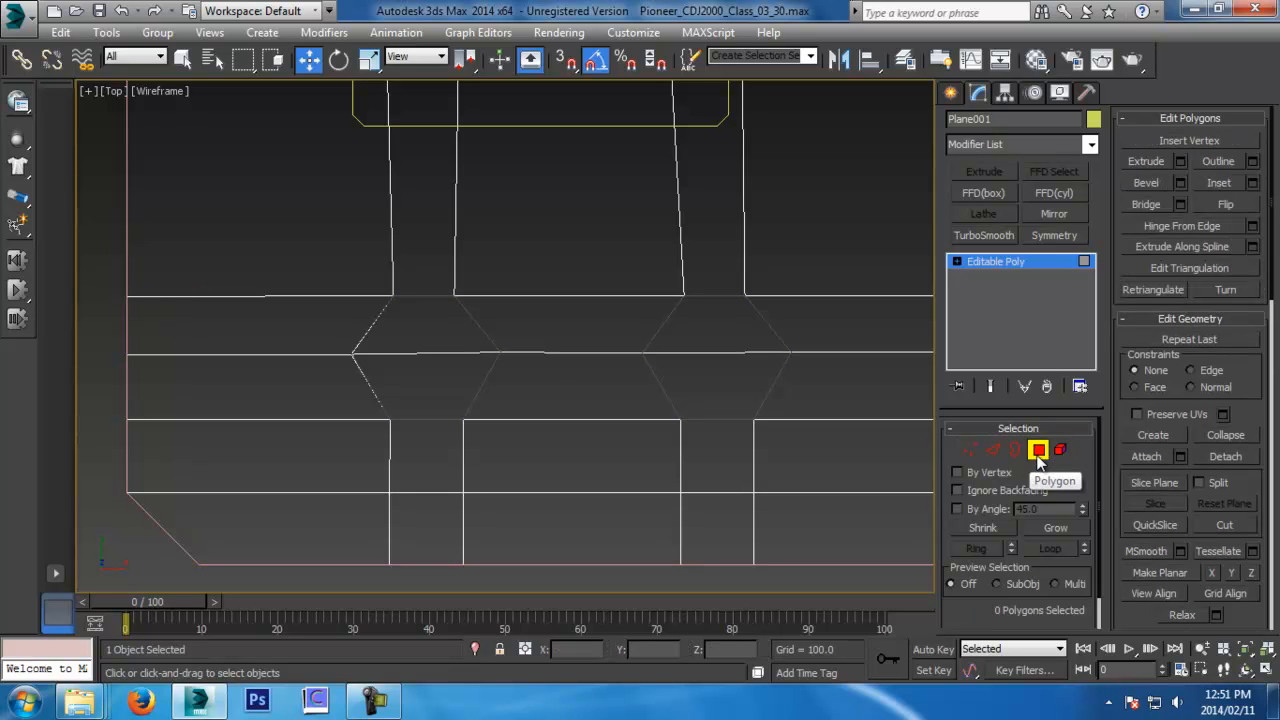
pyautogui.click(694, 329)
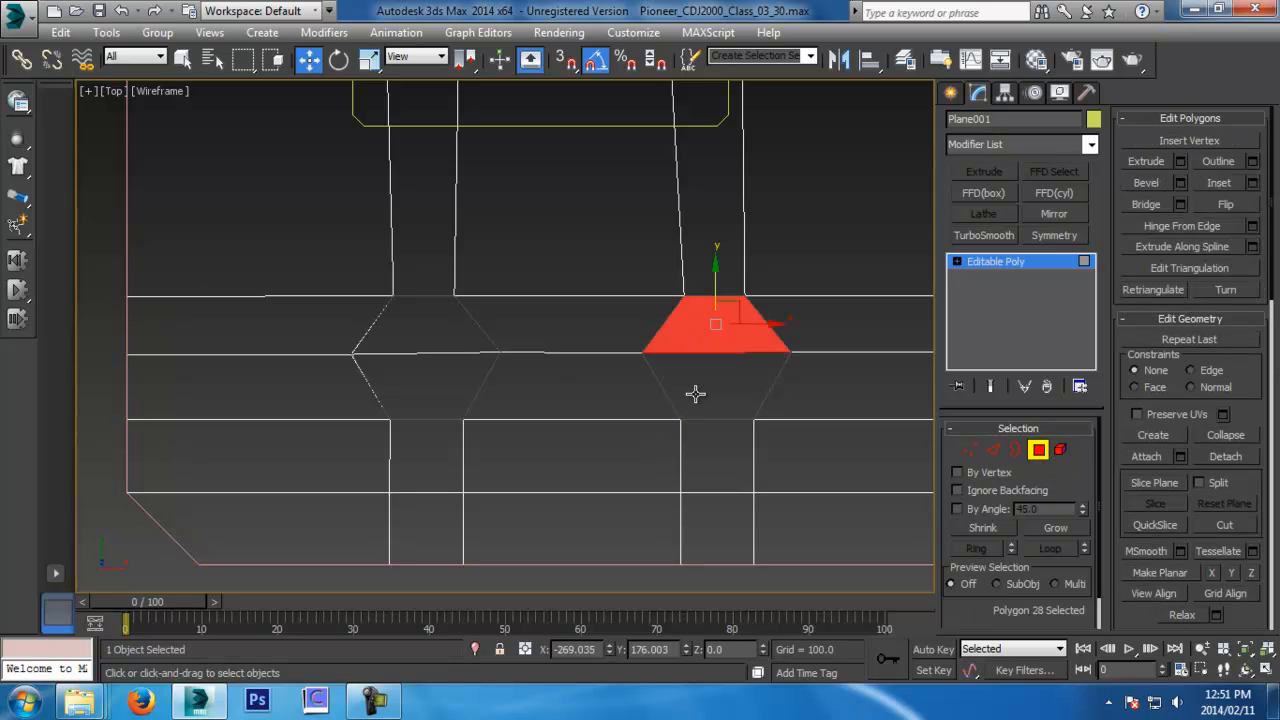
pyautogui.keyDown('ctrl'); pyautogui.click(695, 394); pyautogui.keyUp('ctrl')
pyautogui.keyDown('ctrl'); pyautogui.click(408, 322); pyautogui.keyUp('ctrl')
pyautogui.keyDown('ctrl'); pyautogui.click(409, 390); pyautogui.keyUp('ctrl')
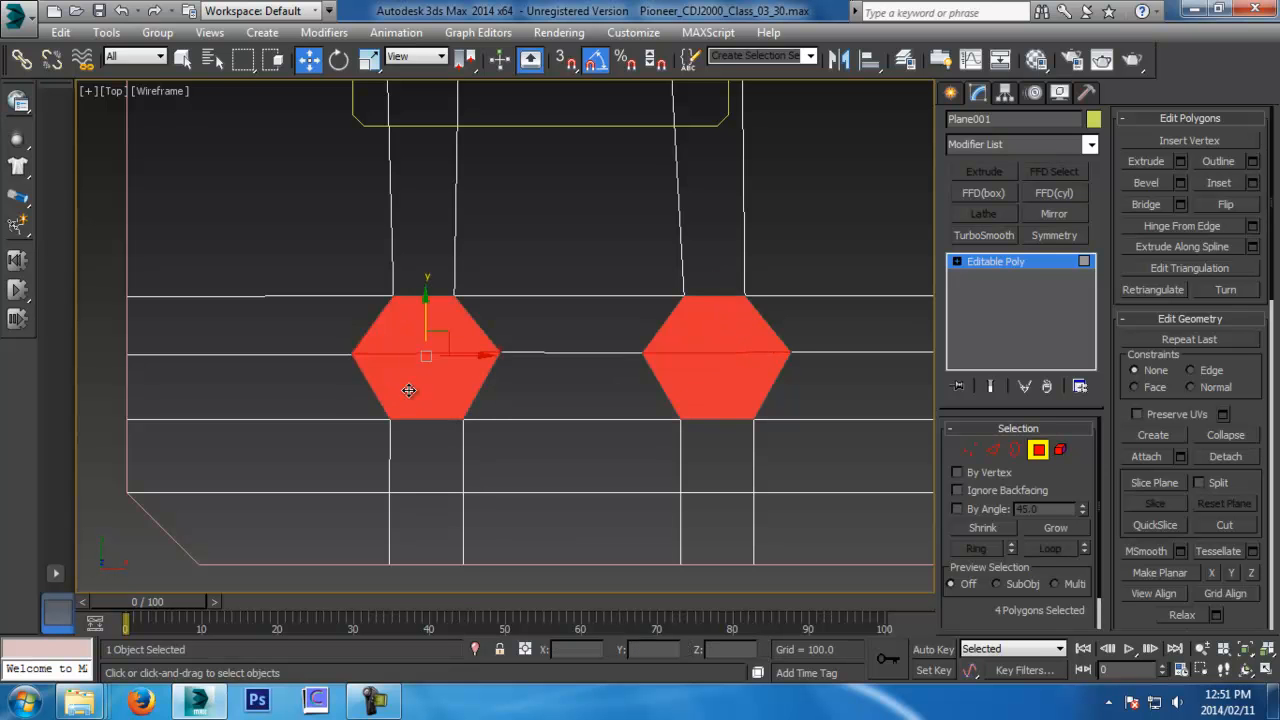
pyautogui.press('Delete')
# Examine the two hexagonal holes up close in a shaded perspective view
pyautogui.press('p')
pyautogui.moveTo(502, 398); pyautogui.dragTo(617, 394, button='middle')
pyautogui.hotkey('alt', 'z')
pyautogui.press('z')
pyautogui.moveTo(617, 394); pyautogui.dragTo(599, 314)
pyautogui.moveTo(547, 408); pyautogui.dragTo(655, 305, button='middle')
pyautogui.moveTo(655, 305)
pyautogui.mouseDown()
pyautogui.moveTo(594, 357)
pyautogui.moveTo(589, 425)
pyautogui.mouseUp()
pyautogui.press('F3')
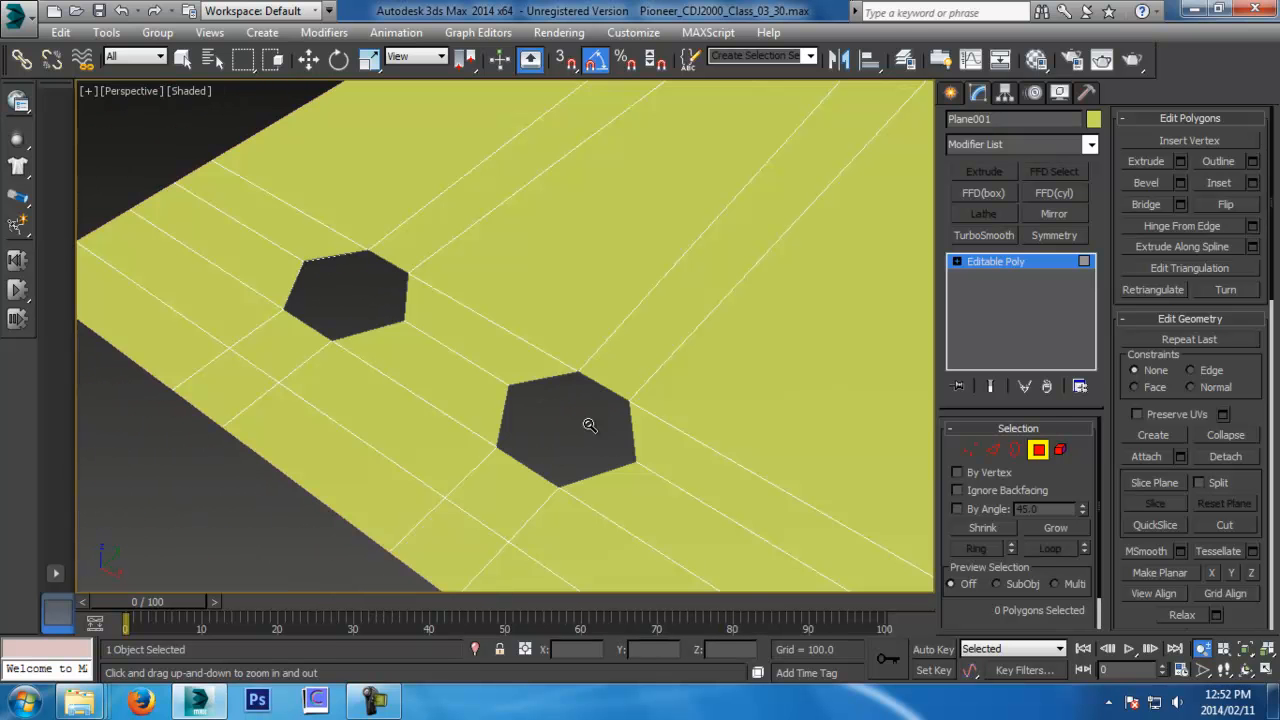
# Apply TurboSmooth with 2 iterations to the whole plane and check the rounded holes in shaded and wireframe display
pyautogui.click(1037, 451)
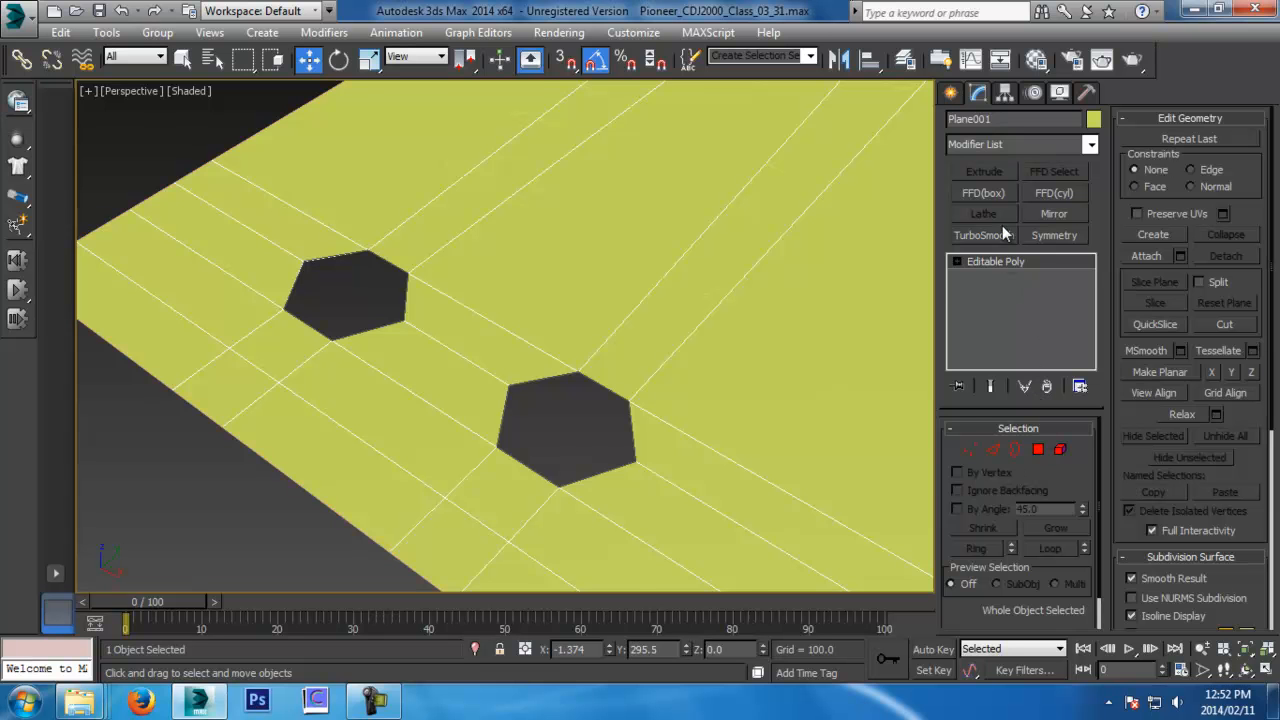
pyautogui.click(982, 235)
pyautogui.click(1078, 455)
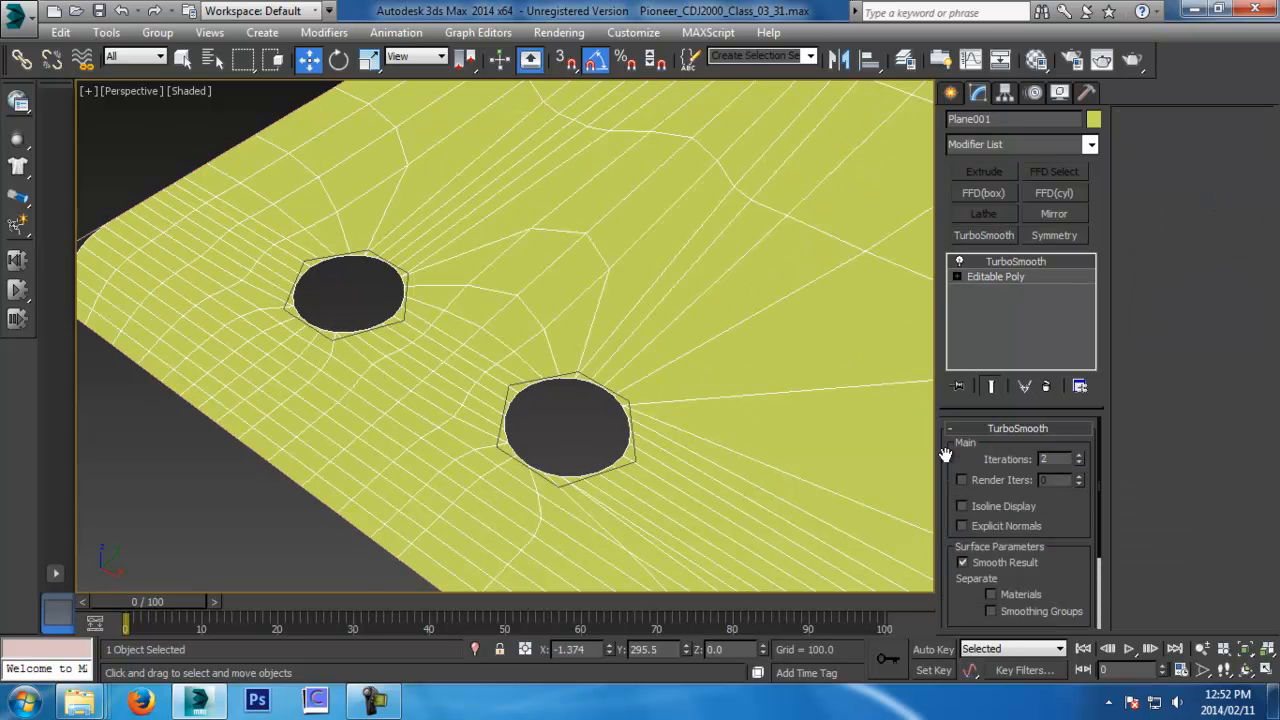
pyautogui.scroll(-3, 629, 443)
pyautogui.keyDown('alt'); pyautogui.moveTo(486, 435); pyautogui.dragTo(586, 362, button='middle'); pyautogui.keyUp('alt')
pyautogui.keyDown('alt'); pyautogui.moveTo(586, 362); pyautogui.dragTo(611, 131, button='middle'); pyautogui.keyUp('alt')
pyautogui.scroll(3, 597, 443)
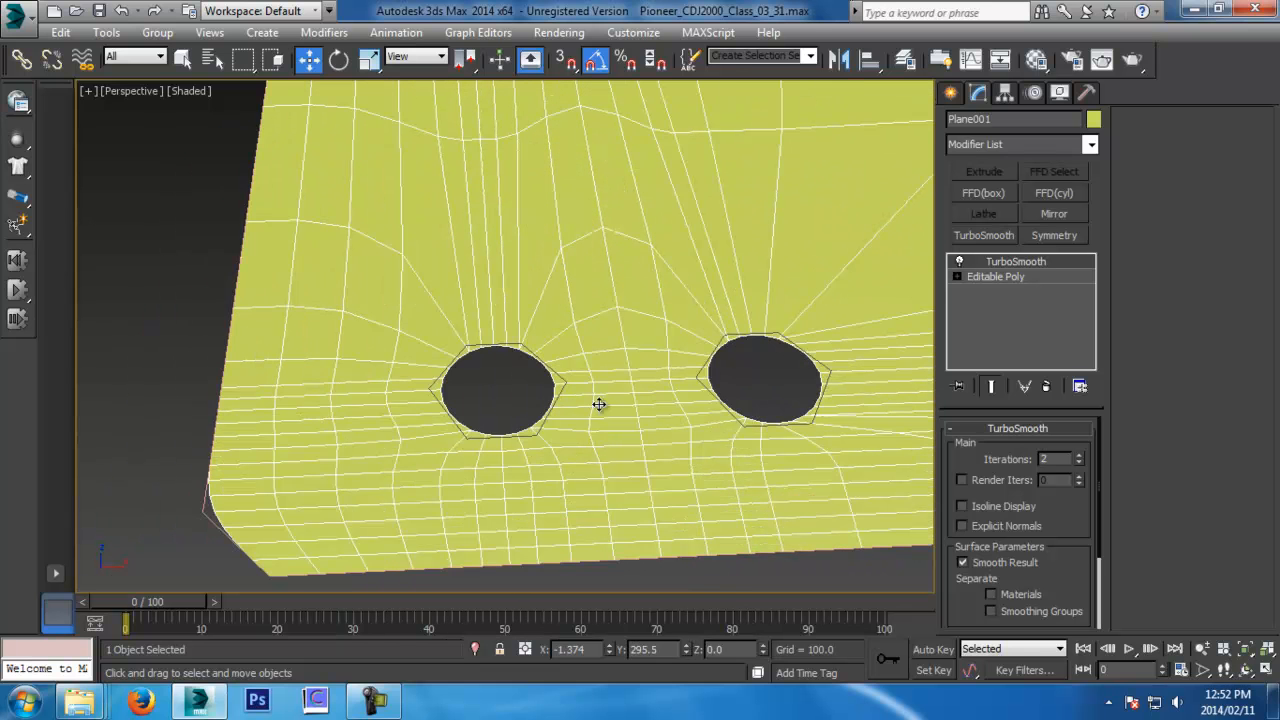
pyautogui.click(1020, 278)
pyautogui.moveTo(845, 299); pyautogui.dragTo(550, 382, button='middle')
pyautogui.press('F3')
pyautogui.scroll(-6, 736, 345)
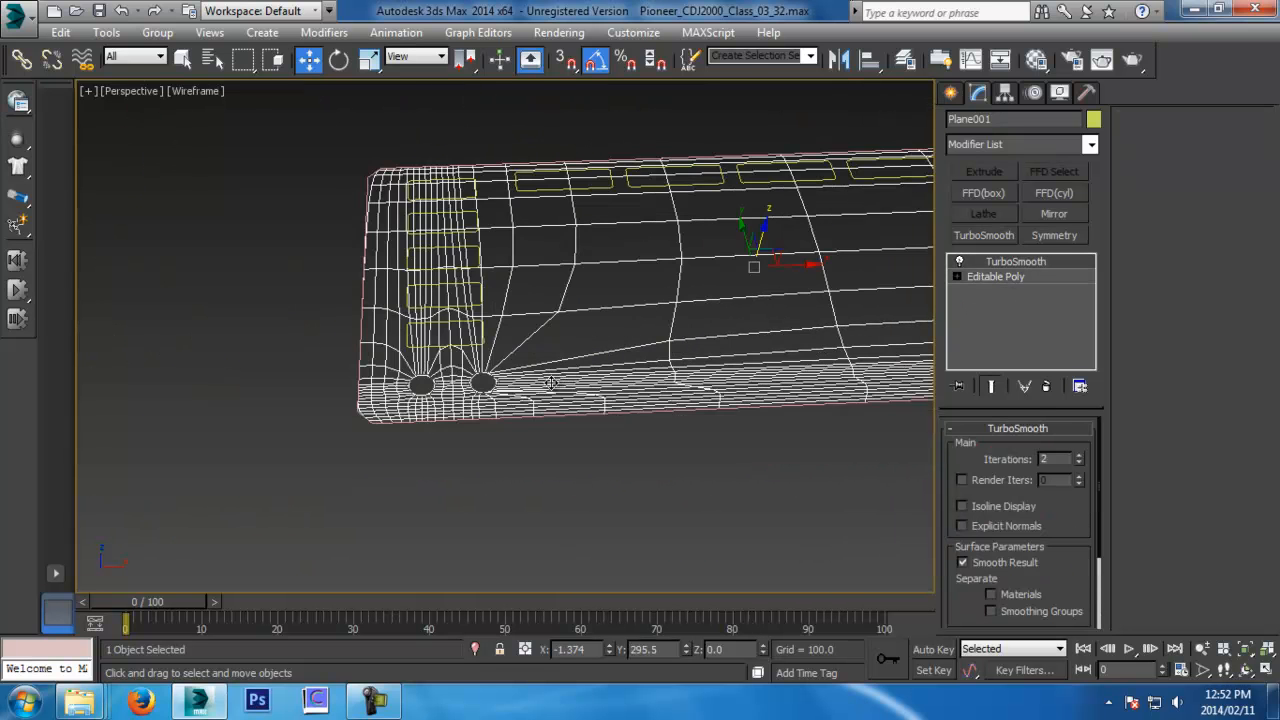
# At the Editable Poly level, chamfer the three horizontal edges meeting the hexagonal holes' side corners by 0.17 with 1 segment
pyautogui.click(1023, 278)
pyautogui.press('t')
pyautogui.press('z')
pyautogui.moveTo(512, 433); pyautogui.dragTo(532, 435, button='middle')
pyautogui.moveTo(151, 440); pyautogui.dragTo(472, 294, button='middle')
pyautogui.scroll(5, 472, 294)
pyautogui.moveTo(608, 302); pyautogui.dragTo(340, 280, button='middle')
pyautogui.scroll(4, 400, 300)
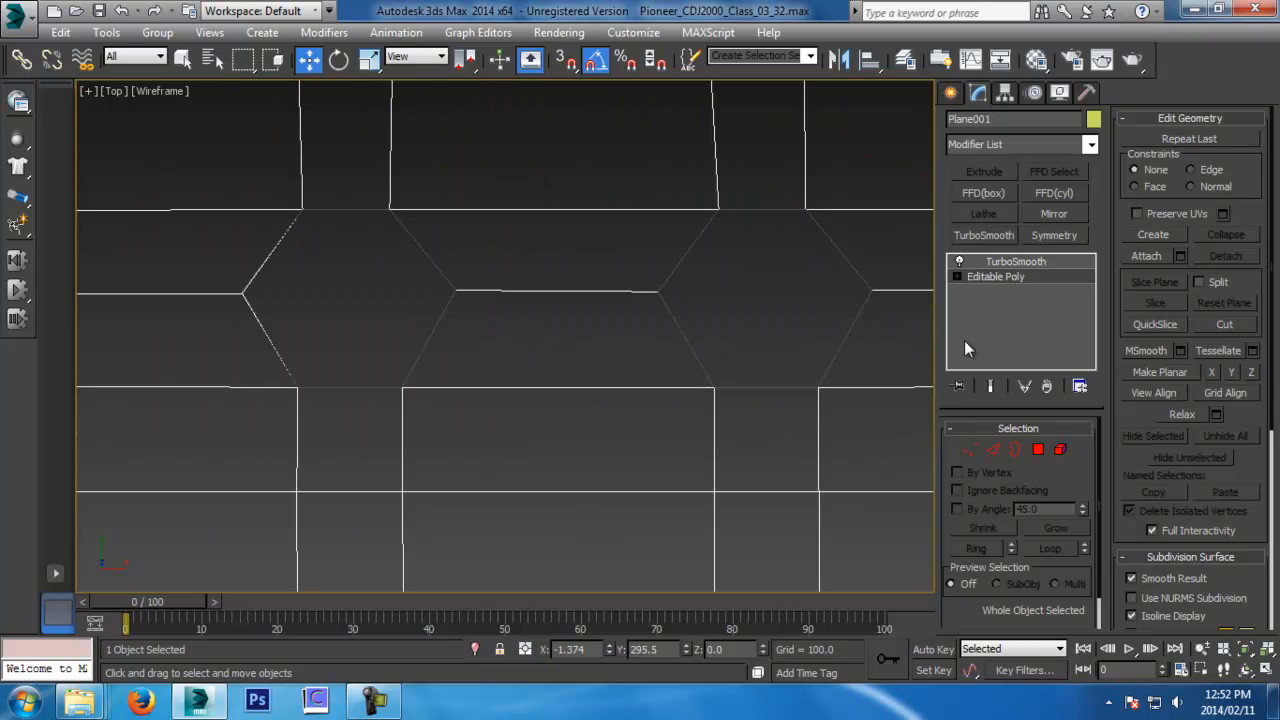
pyautogui.click(990, 451)
pyautogui.click(902, 290)
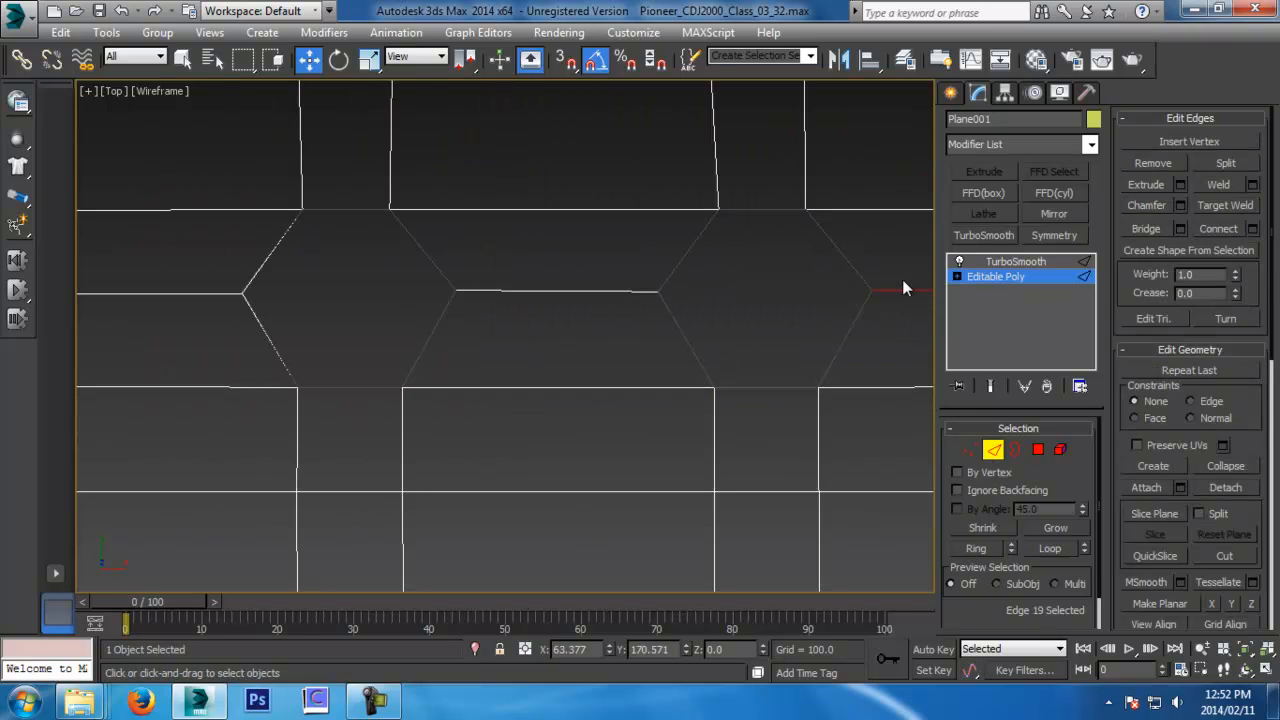
pyautogui.keyDown('ctrl'); pyautogui.click(622, 292); pyautogui.keyUp('ctrl')
pyautogui.keyDown('ctrl'); pyautogui.click(189, 293); pyautogui.keyUp('ctrl')
pyautogui.scroll(-2, 345, 338)
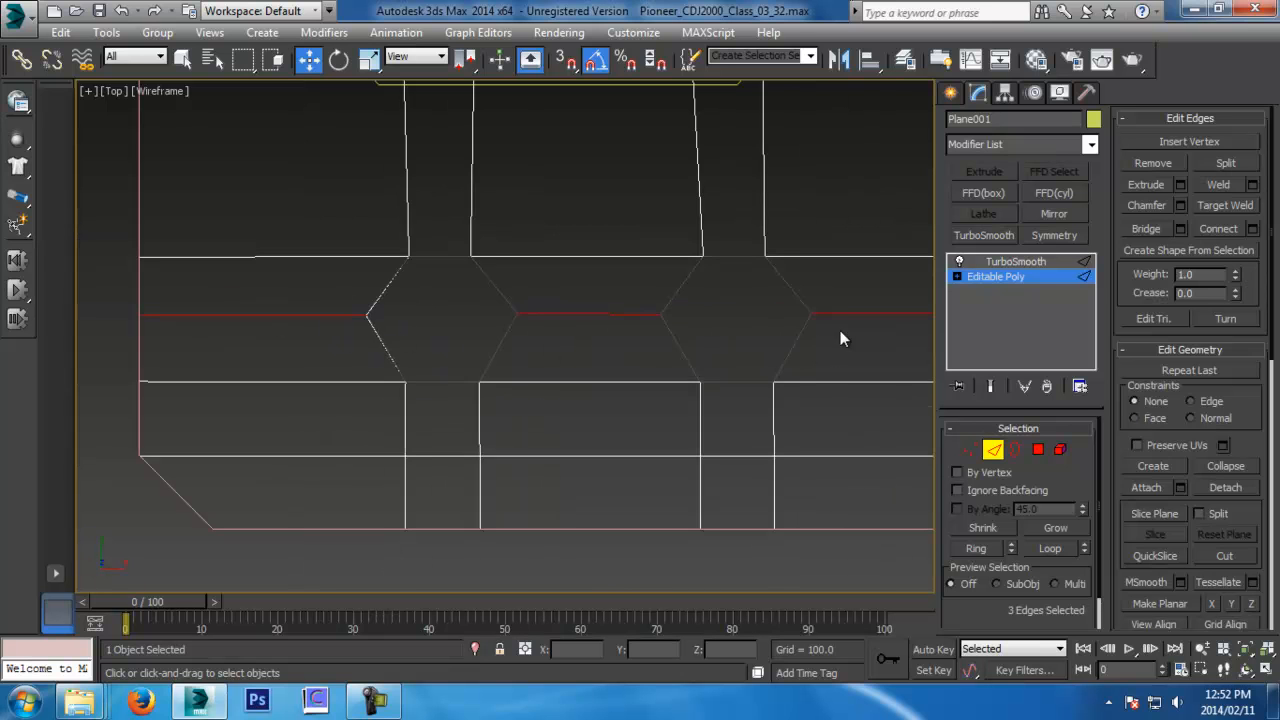
pyautogui.moveTo(583, 365); pyautogui.dragTo(600, 376, button='middle')
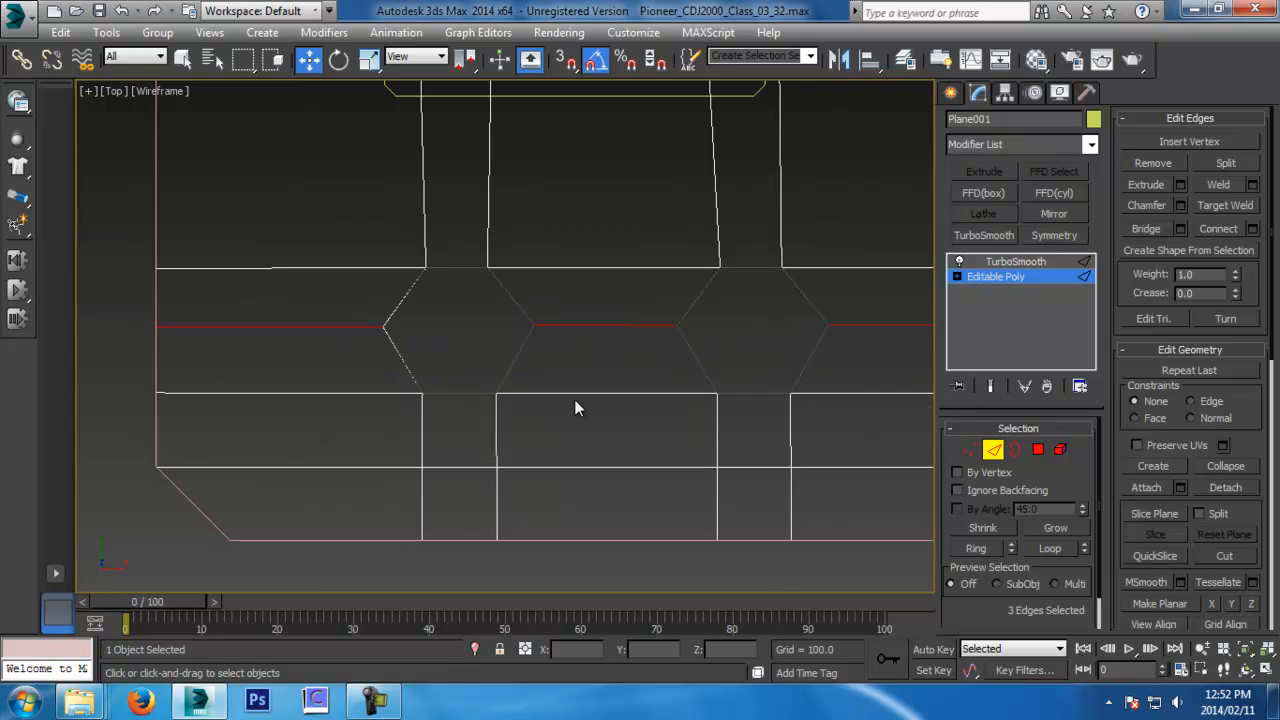
pyautogui.click(1180, 207)
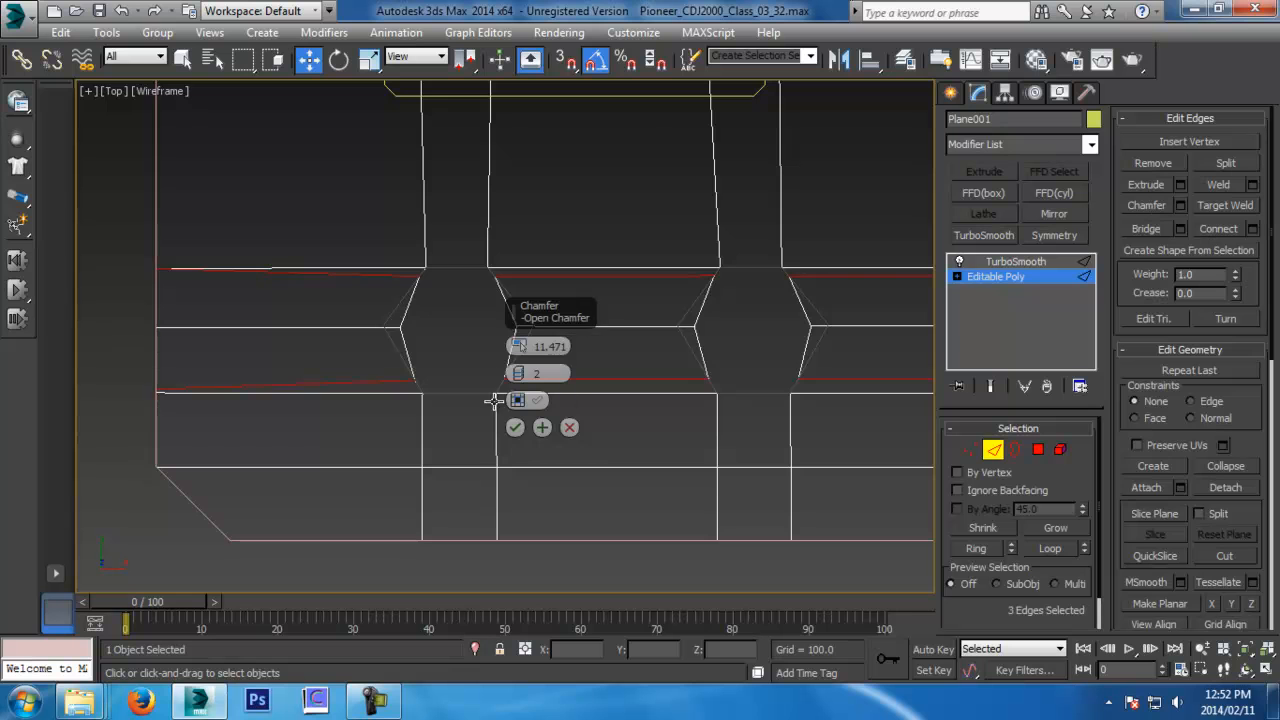
pyautogui.click(519, 379)
pyautogui.rightClick(520, 346)
pyautogui.moveTo(399, 361); pyautogui.dragTo(444, 386, button='middle')
pyautogui.scroll(5, 412, 382)
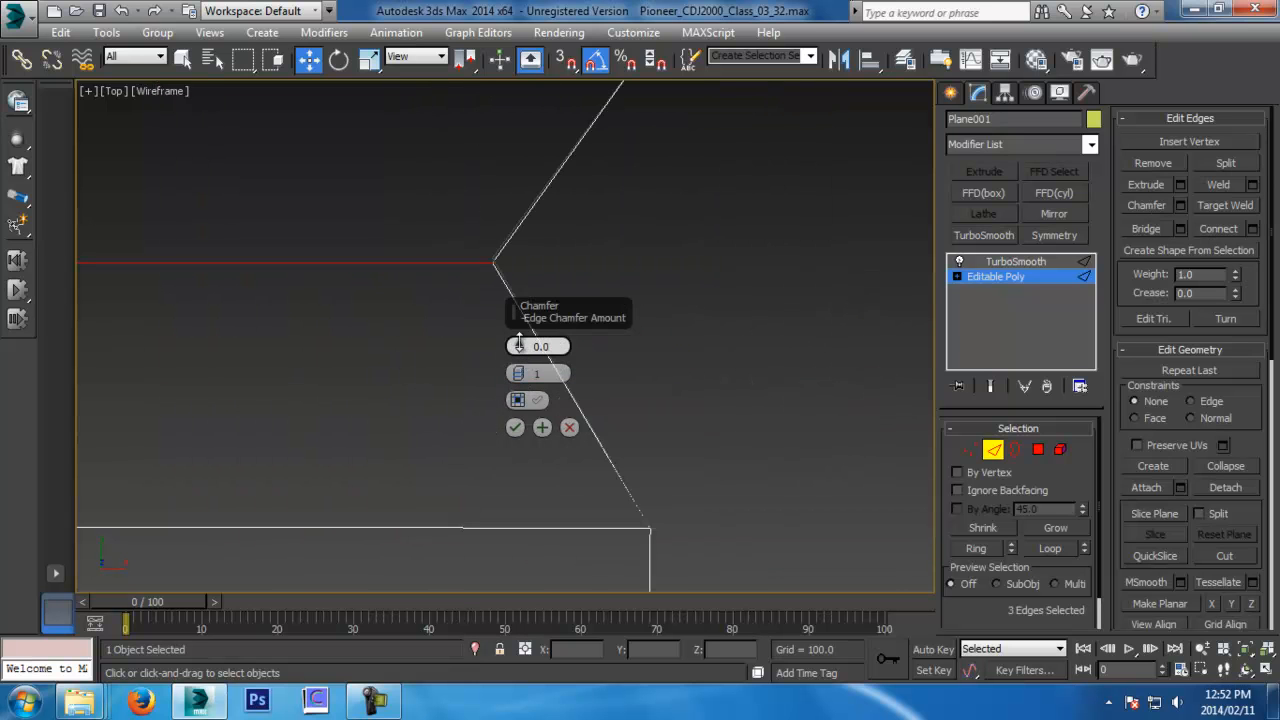
pyautogui.moveTo(519, 346); pyautogui.dragTo(518, 343)
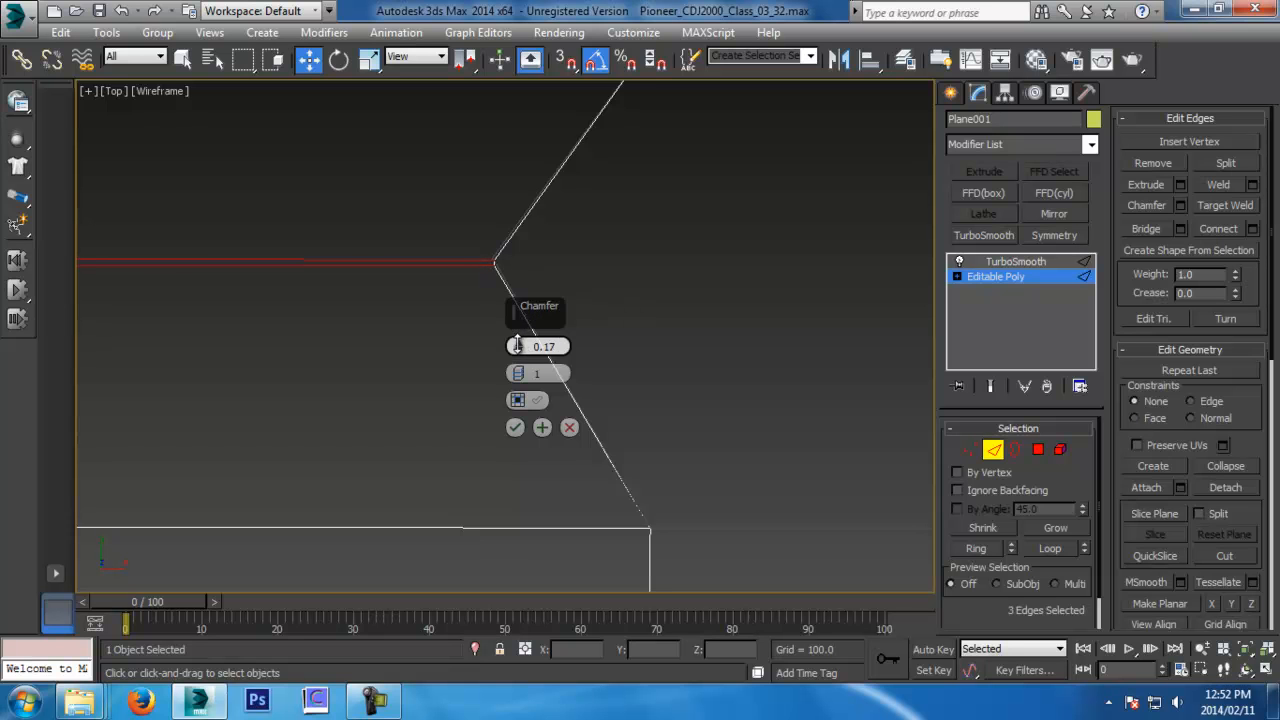
pyautogui.click(515, 427)
pyautogui.scroll(-3, 477, 428)
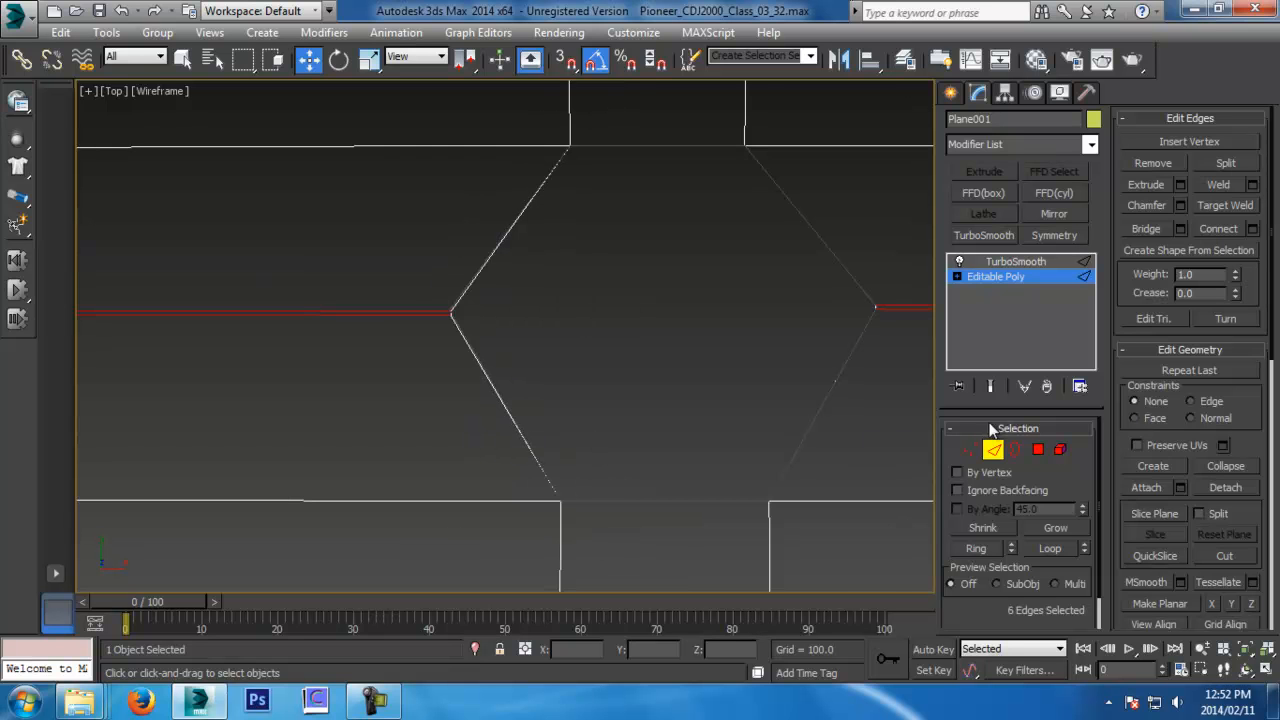
# Show the plane's TurboSmooth result and examine the left hole's smoothed outline
pyautogui.click(991, 450)
pyautogui.click(489, 255)
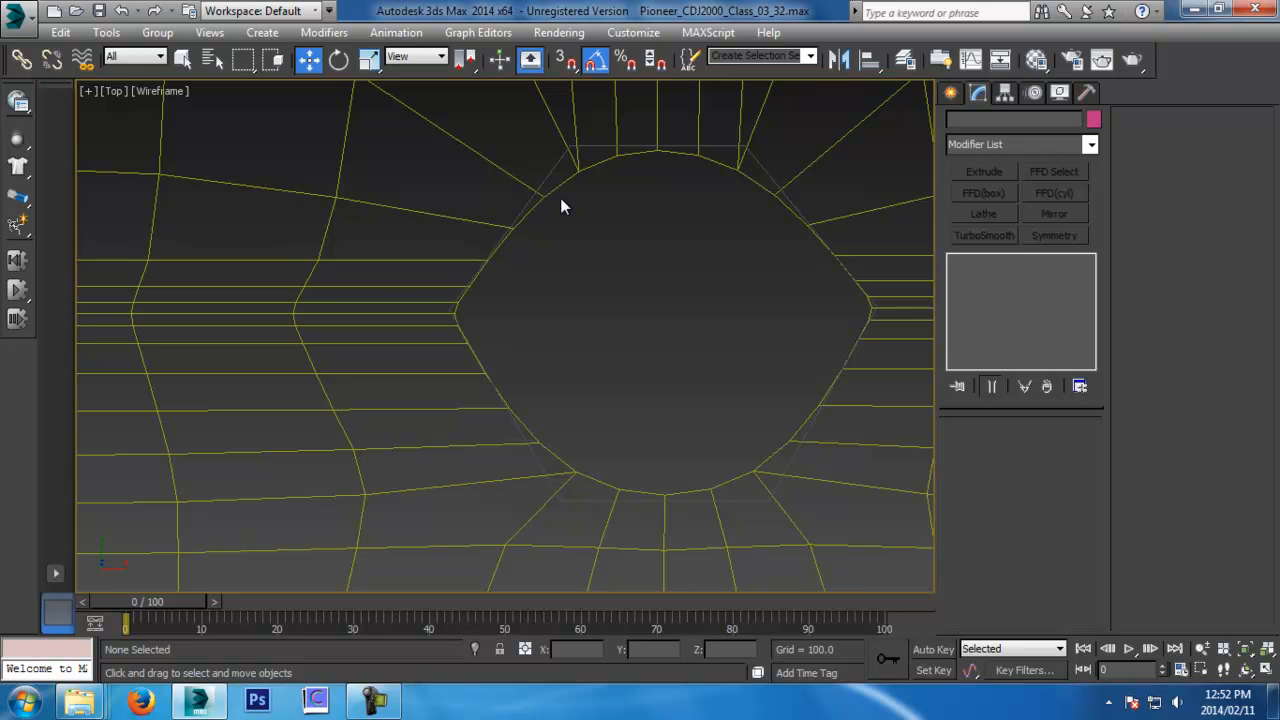
pyautogui.click(611, 160)
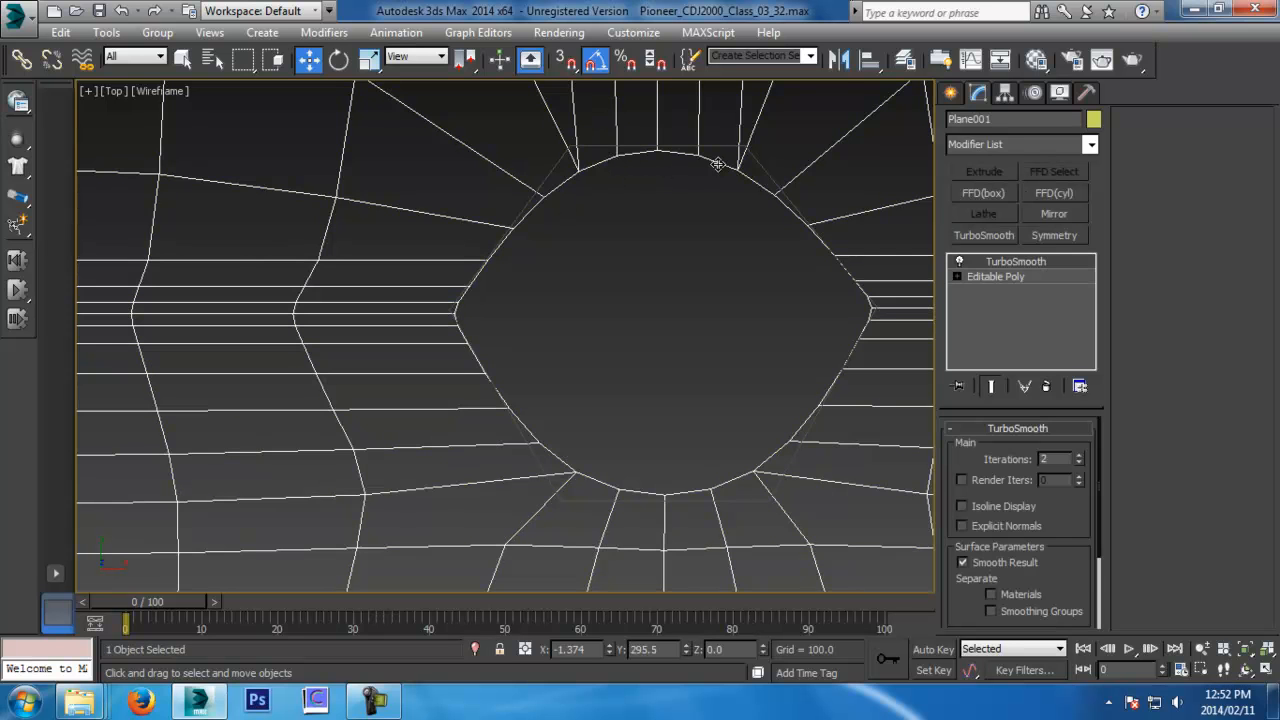
# Connect the ring of vertical edges directly below the hexagonal holes with 2 segments and a pinch of 95
pyautogui.click(1025, 278)
pyautogui.click(1012, 450)
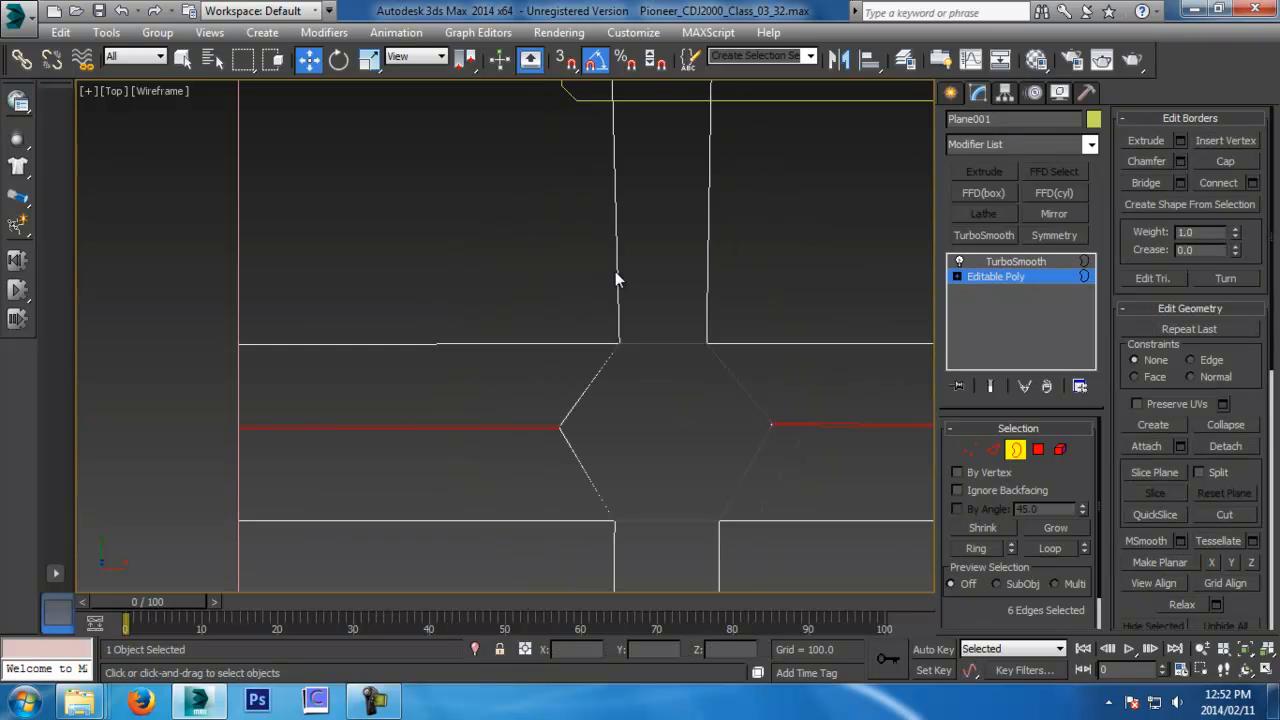
pyautogui.moveTo(584, 521); pyautogui.dragTo(584, 381, button='middle')
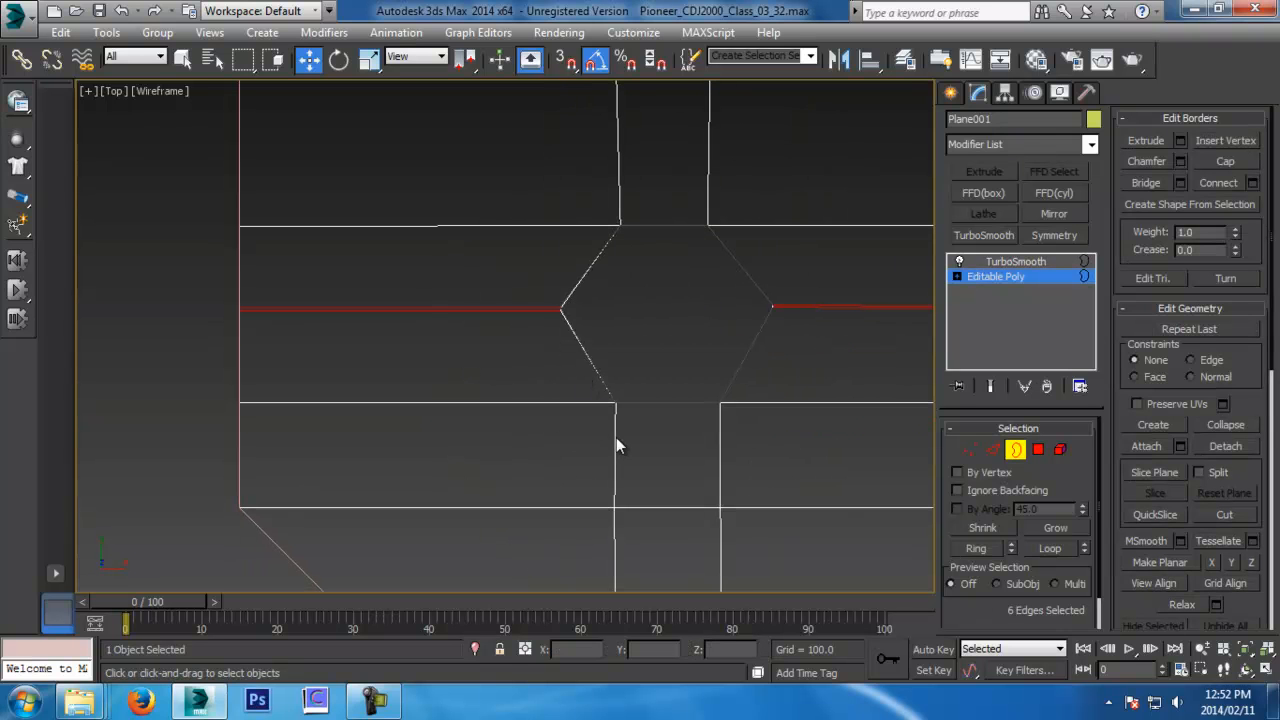
pyautogui.press('2')
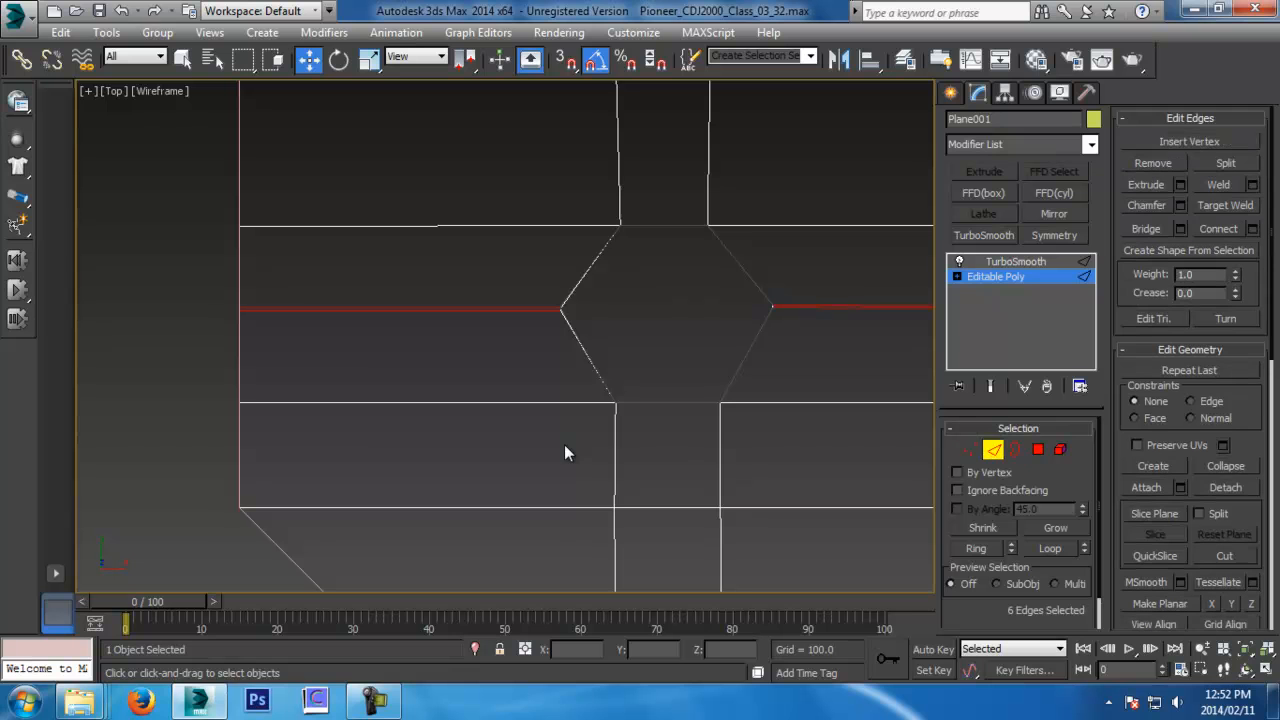
pyautogui.keyDown('ctrl'); pyautogui.click(720, 480); pyautogui.keyUp('ctrl')
pyautogui.moveTo(781, 401); pyautogui.dragTo(686, 322, button='middle')
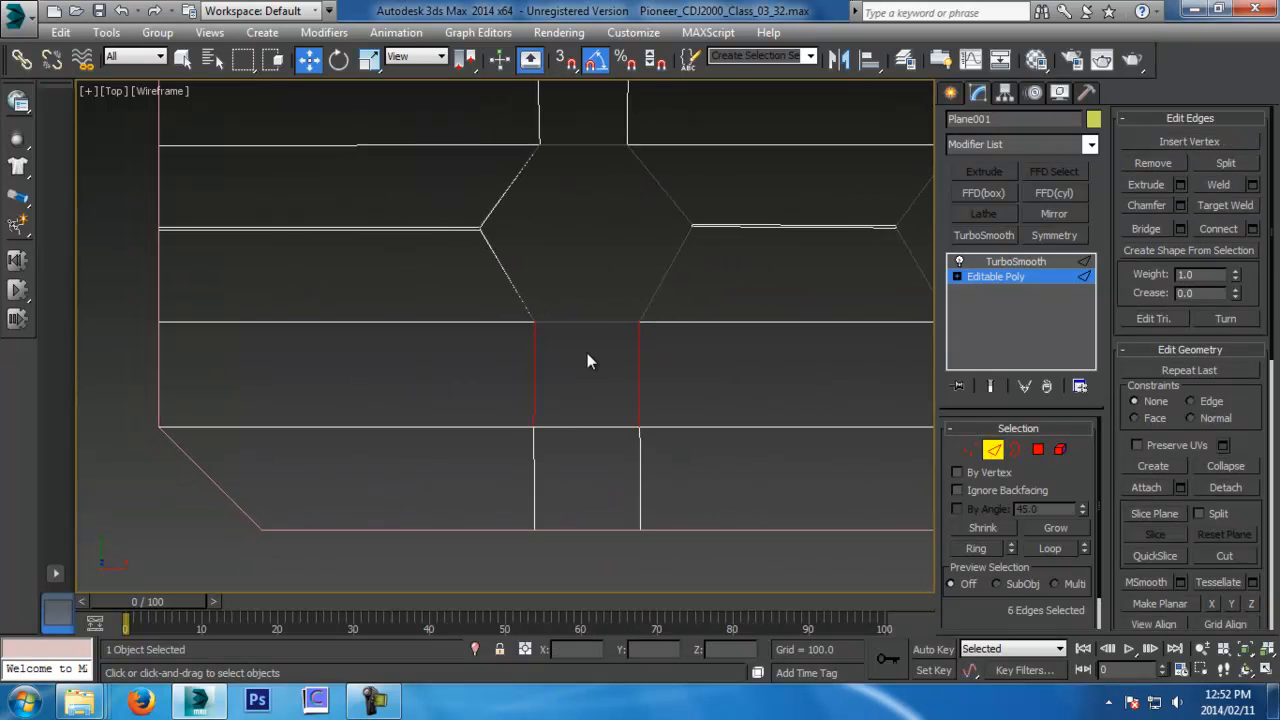
pyautogui.click(1252, 228)
pyautogui.moveTo(786, 383); pyautogui.dragTo(814, 387, button='middle')
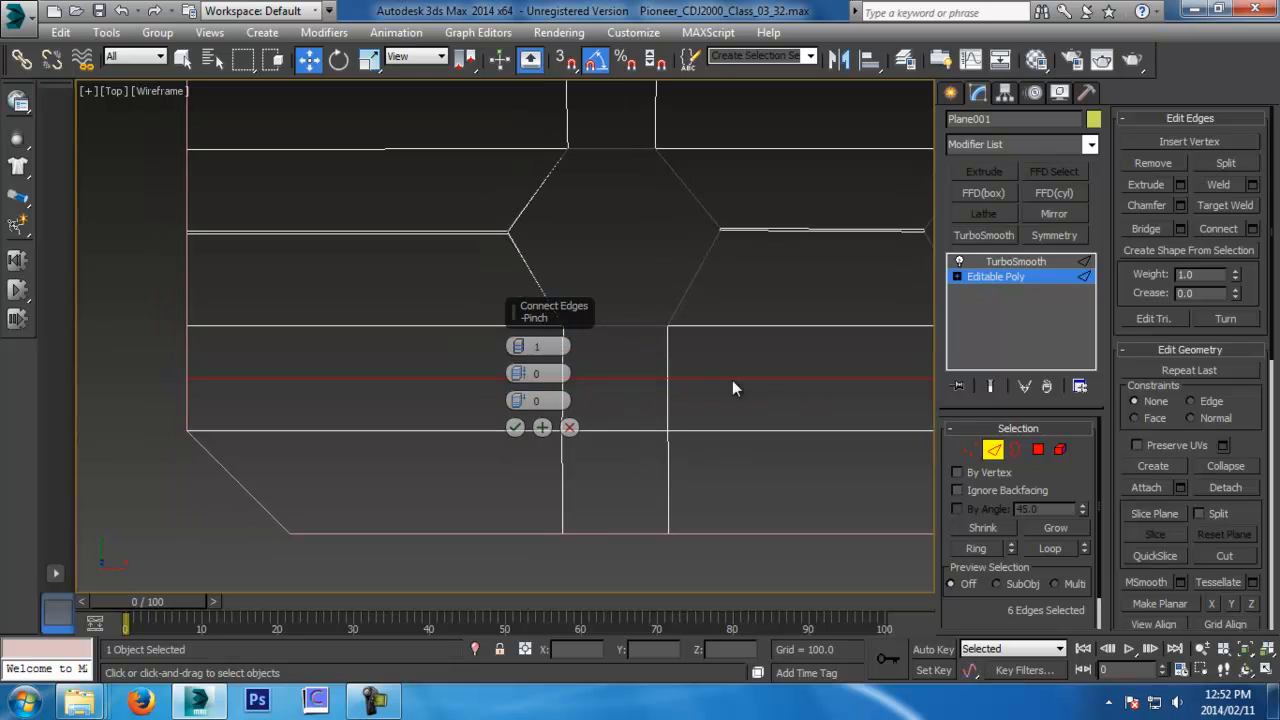
pyautogui.scroll(4, 640, 388)
pyautogui.moveTo(516, 346); pyautogui.dragTo(514, 340)
pyautogui.scroll(-2, 461, 376)
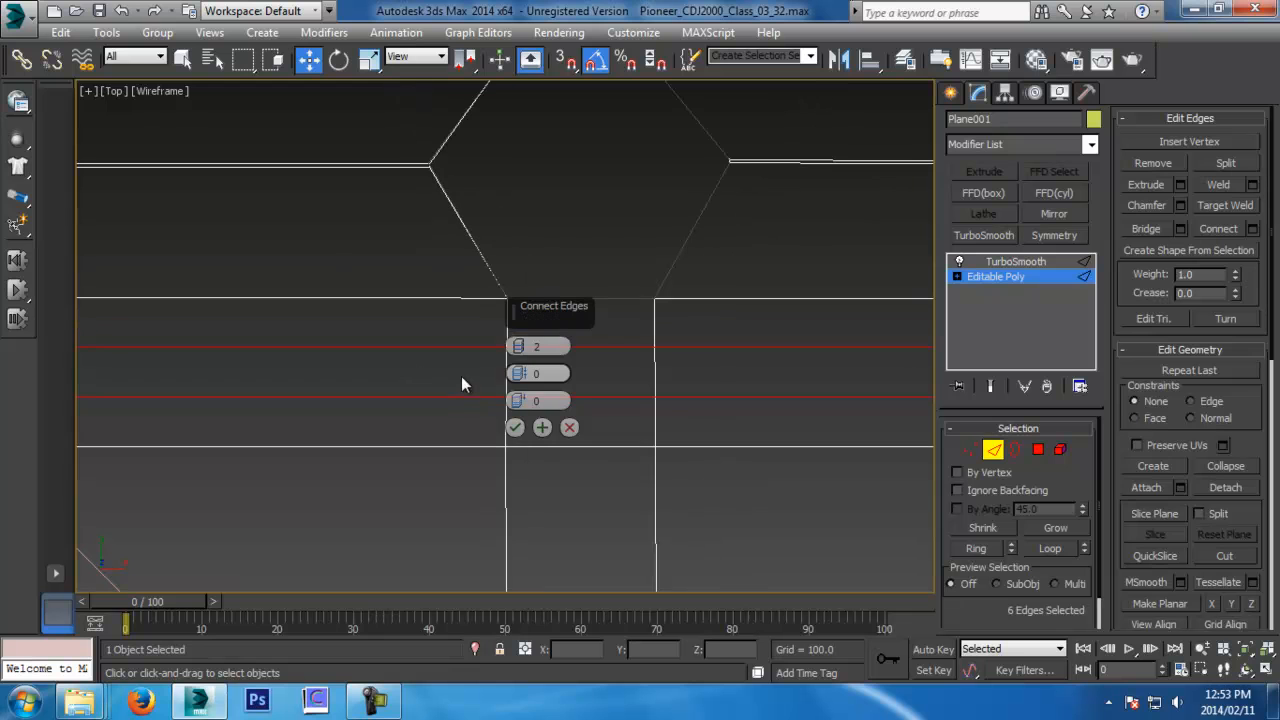
pyautogui.moveTo(518, 373); pyautogui.dragTo(537, 52)
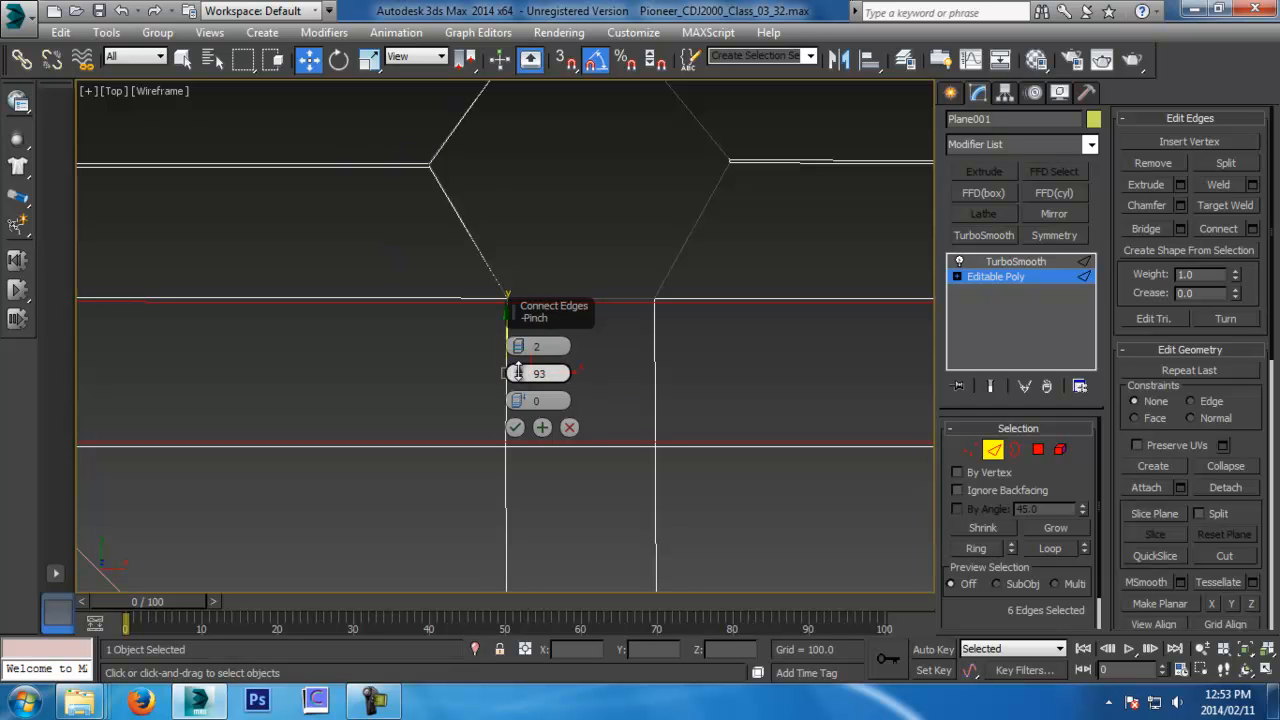
pyautogui.click(514, 427)
pyautogui.scroll(-3, 500, 400)
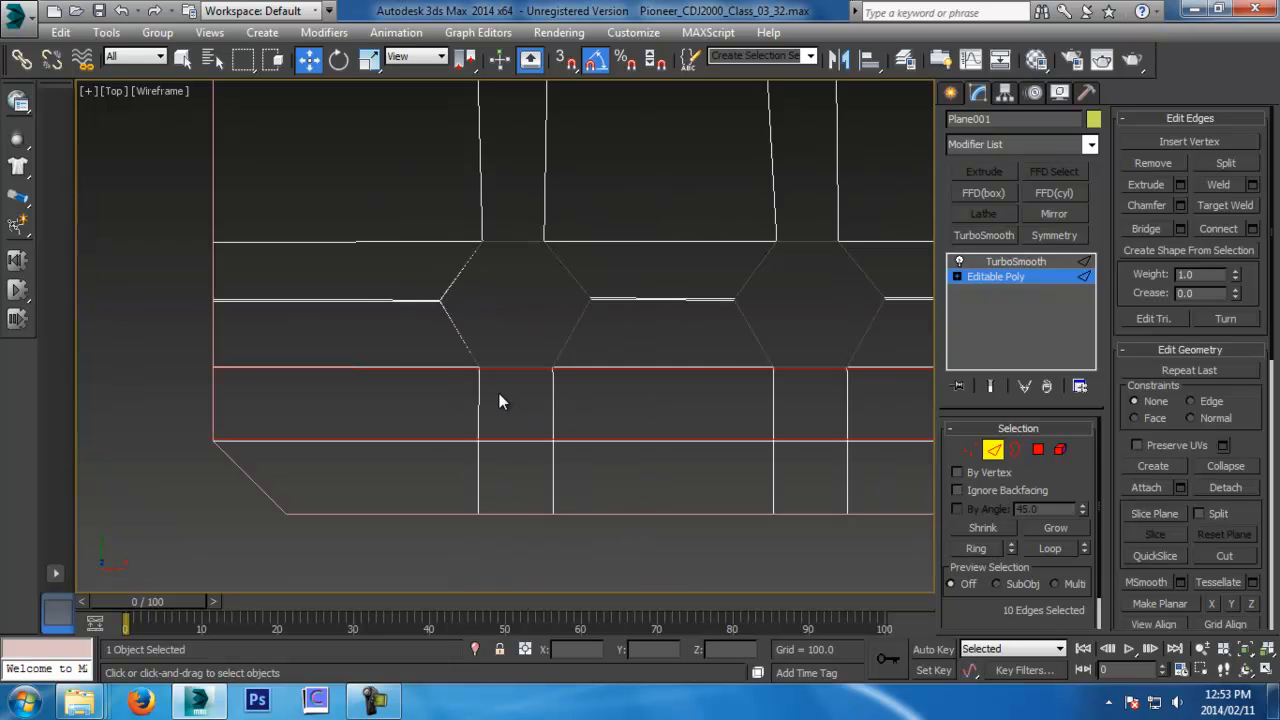
# Connect the ring of vertical edges above the hexagonal holes with 1 segment
pyautogui.moveTo(483, 296); pyautogui.dragTo(493, 363, button='middle')
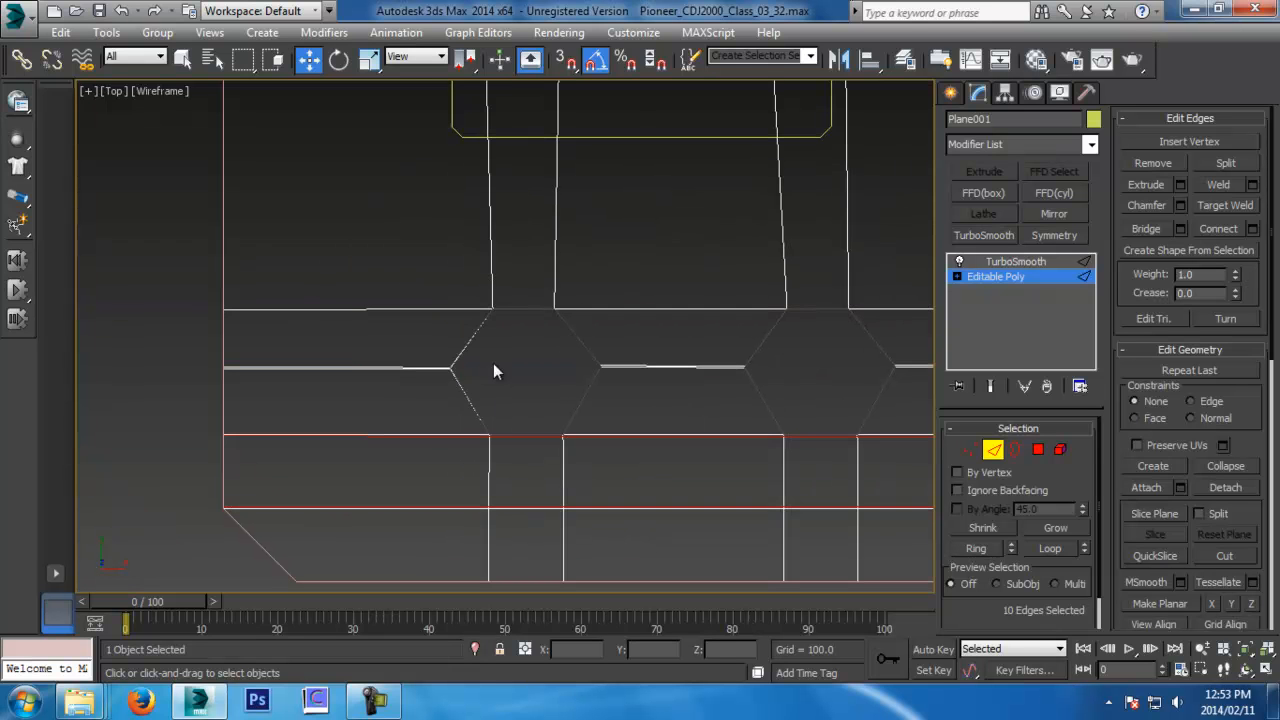
pyautogui.click(493, 289)
pyautogui.click(976, 549)
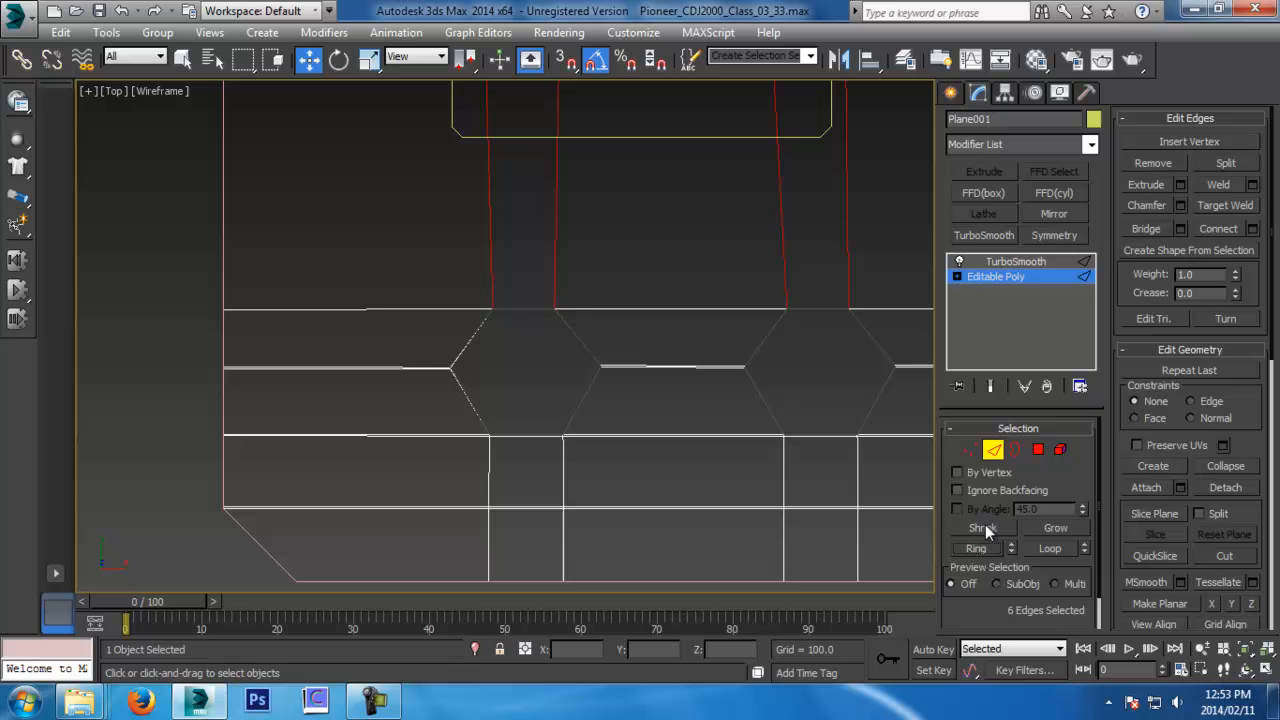
pyautogui.click(1254, 229)
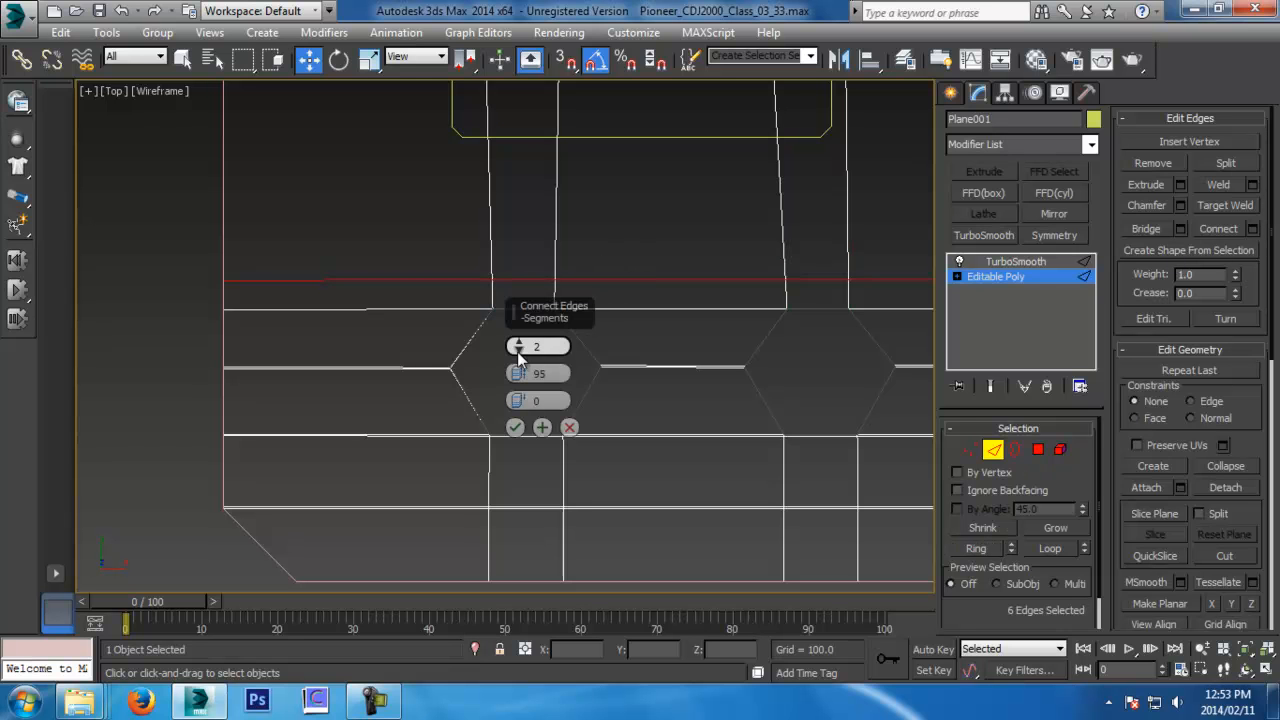
pyautogui.moveTo(518, 374); pyautogui.dragTo(521, 379)
pyautogui.click(515, 427)
# Try to move the new horizontal edge line down along Y to just above the hexagonal holes
pyautogui.scroll(-6, 500, 374)
pyautogui.moveTo(500, 374); pyautogui.dragTo(550, 341, button='middle')
pyautogui.scroll(5, 550, 341)
pyautogui.moveTo(471, 391); pyautogui.dragTo(706, 357, button='middle')
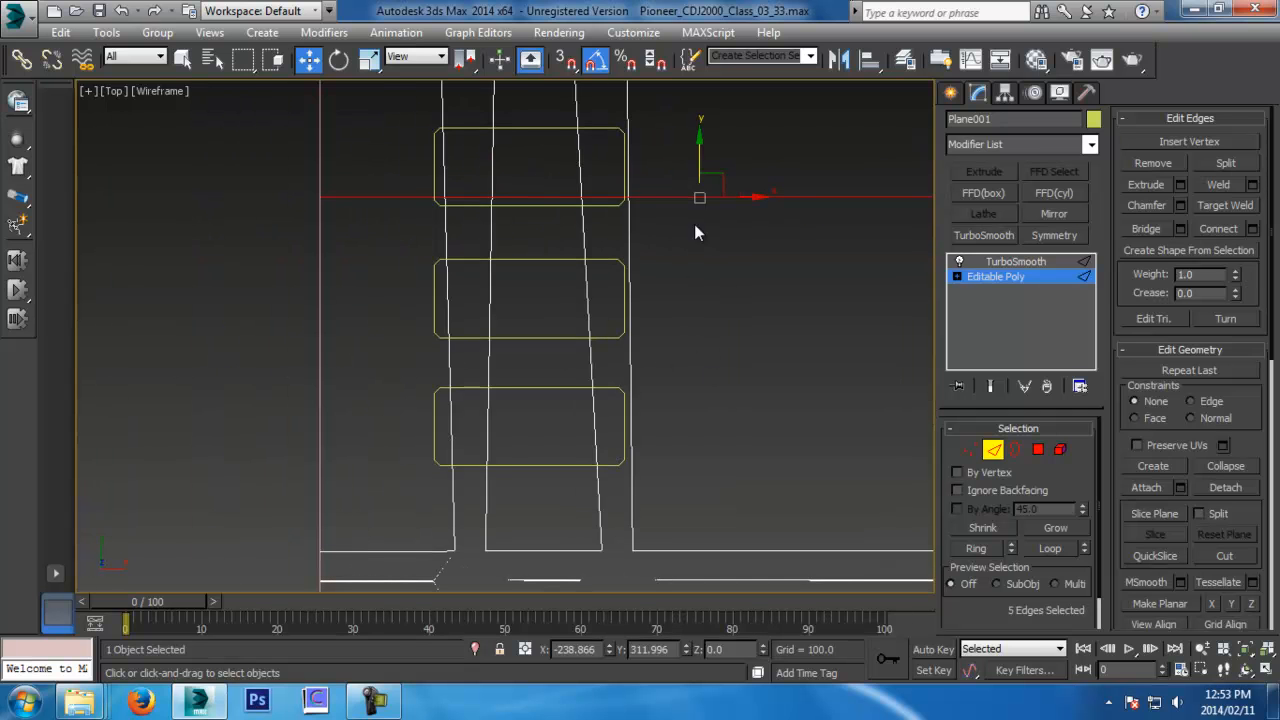
pyautogui.moveTo(700, 153); pyautogui.dragTo(701, 498)
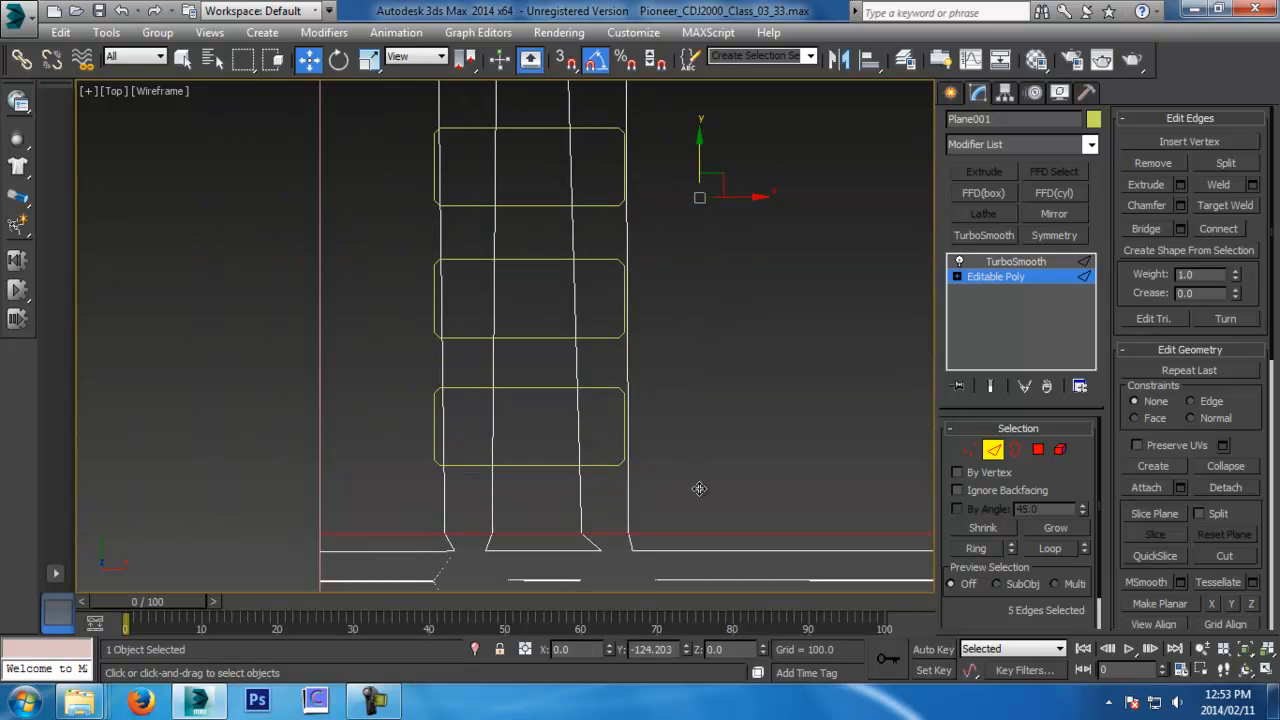
pyautogui.moveTo(702, 500); pyautogui.dragTo(649, 291, button='middle')
pyautogui.scroll(3, 678, 333)
pyautogui.moveTo(731, 353); pyautogui.dragTo(724, 357)
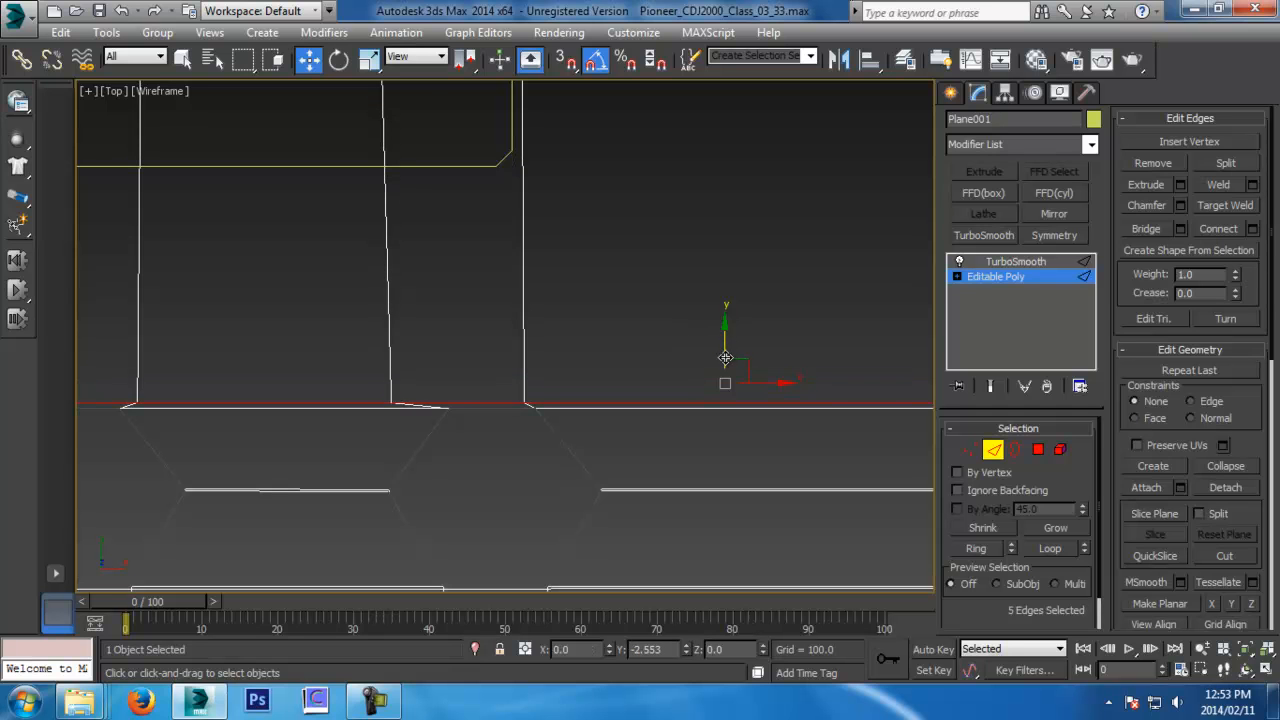
pyautogui.scroll(-5, 725, 357)
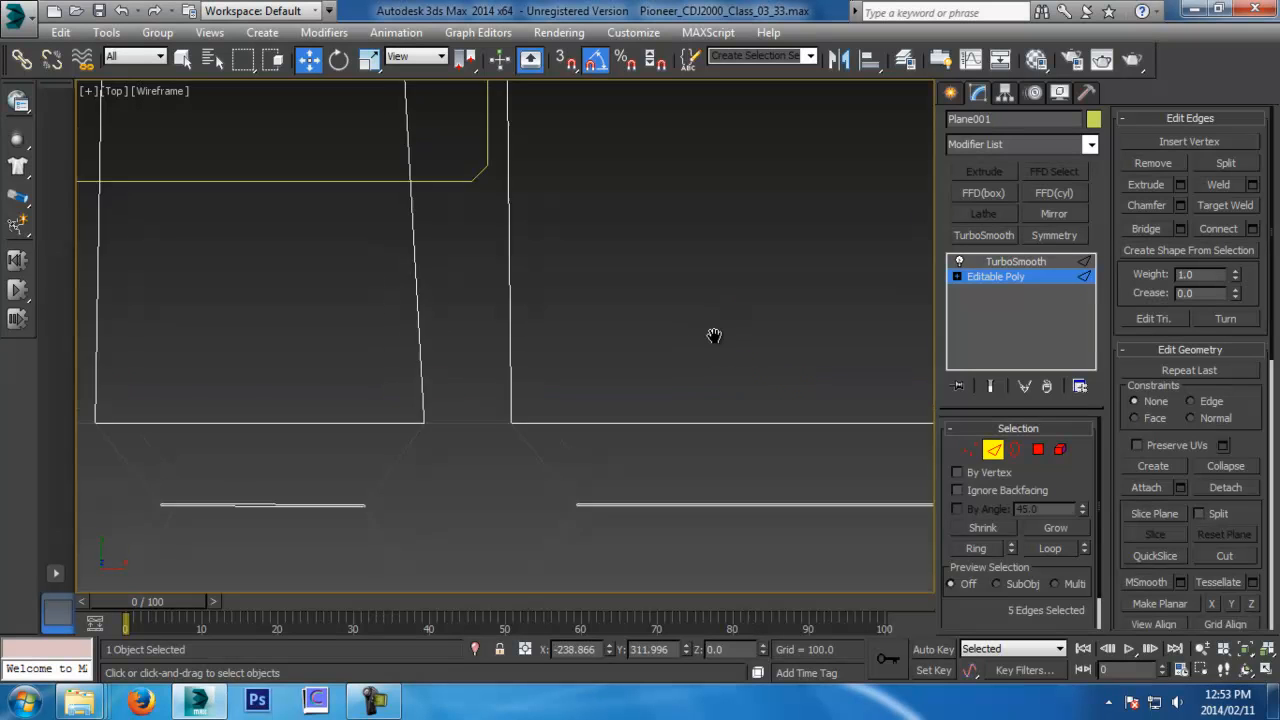
# Connect the ring of vertical edges above the two holes with one segment at slide 99
pyautogui.click(648, 309)
pyautogui.moveTo(648, 309); pyautogui.dragTo(523, 318)
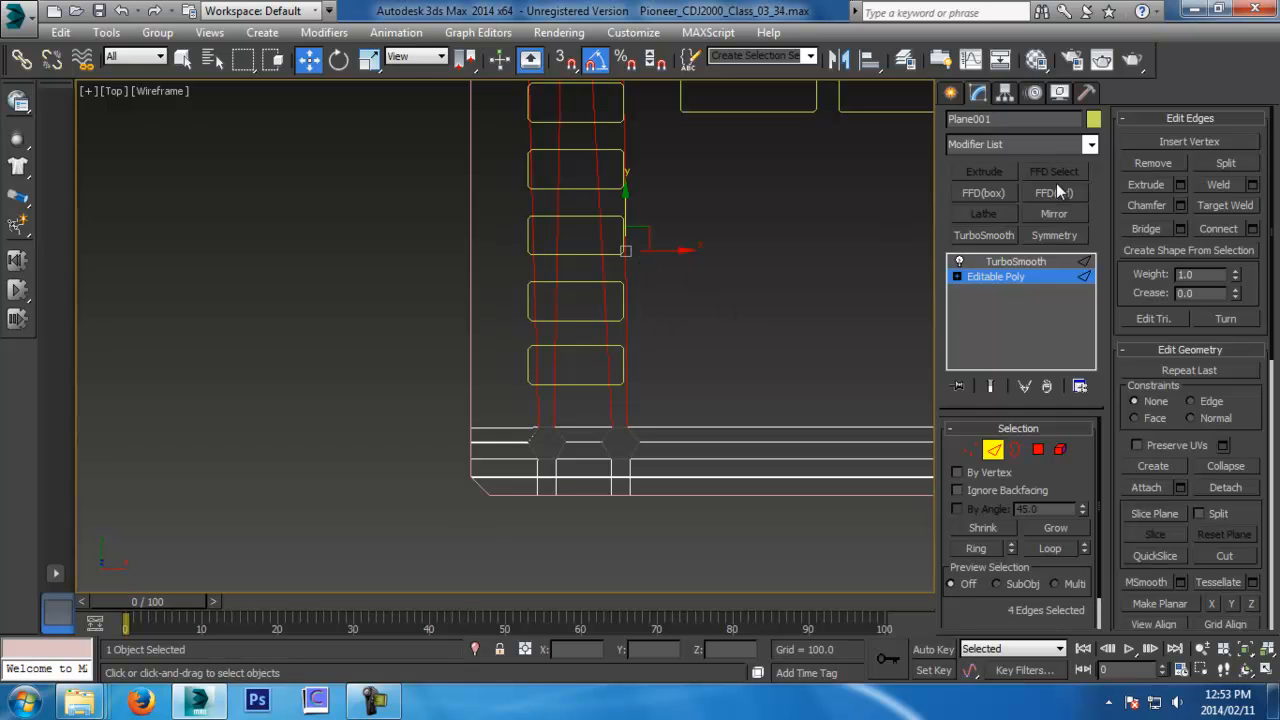
pyautogui.click(978, 548)
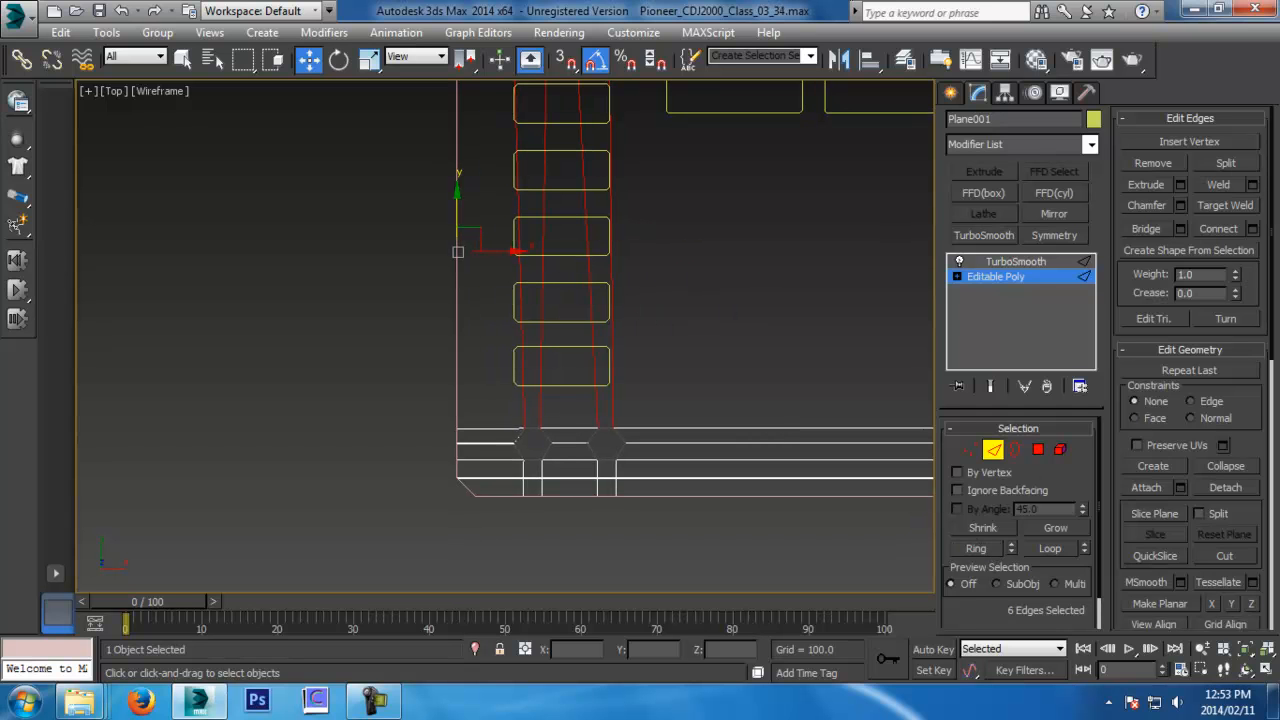
pyautogui.click(1253, 230)
pyautogui.moveTo(517, 402); pyautogui.dragTo(517, 285)
pyautogui.moveTo(687, 371); pyautogui.dragTo(716, 296, button='middle')
pyautogui.scroll(5, 716, 296)
pyautogui.moveTo(519, 400); pyautogui.dragTo(514, 230)
pyautogui.scroll(3, 645, 332)
pyautogui.moveTo(645, 325); pyautogui.dragTo(693, 301, button='middle')
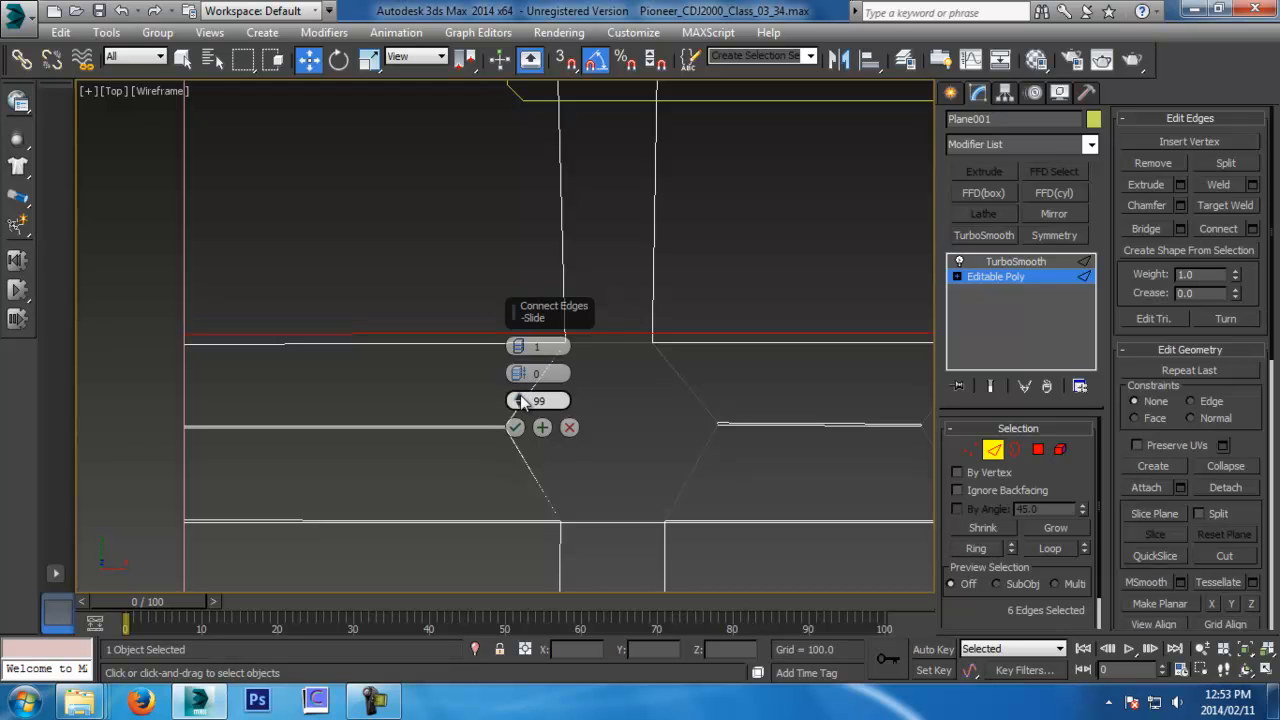
pyautogui.click(515, 428)
# Nudge the new horizontal edge loop down, closer to the upper edge of the two holes
pyautogui.moveTo(607, 374); pyautogui.dragTo(628, 335, button='middle')
pyautogui.scroll(-6, 560, 332)
pyautogui.moveTo(705, 337); pyautogui.dragTo(673, 336, button='middle')
pyautogui.scroll(9, 530, 345)
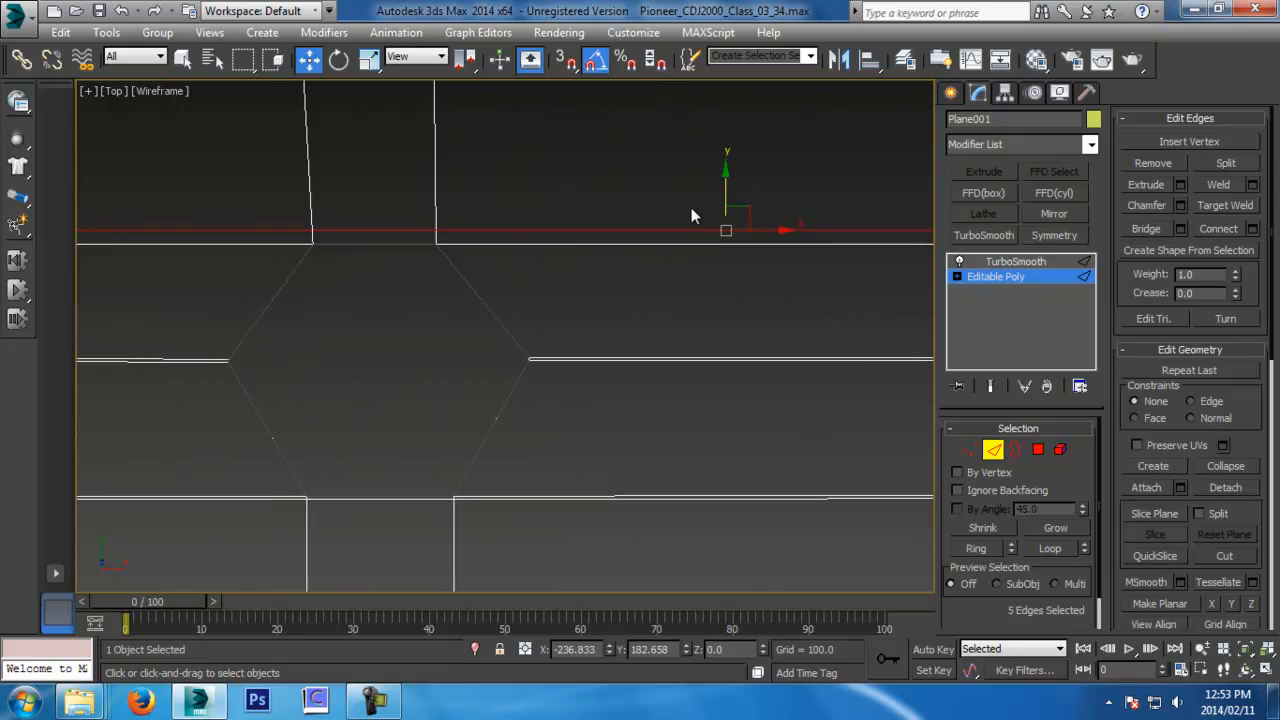
pyautogui.moveTo(724, 184); pyautogui.dragTo(724, 195)
# Check the TurboSmooth result around the two holes, and go back to the Editable Poly level
pyautogui.scroll(-5, 720, 205)
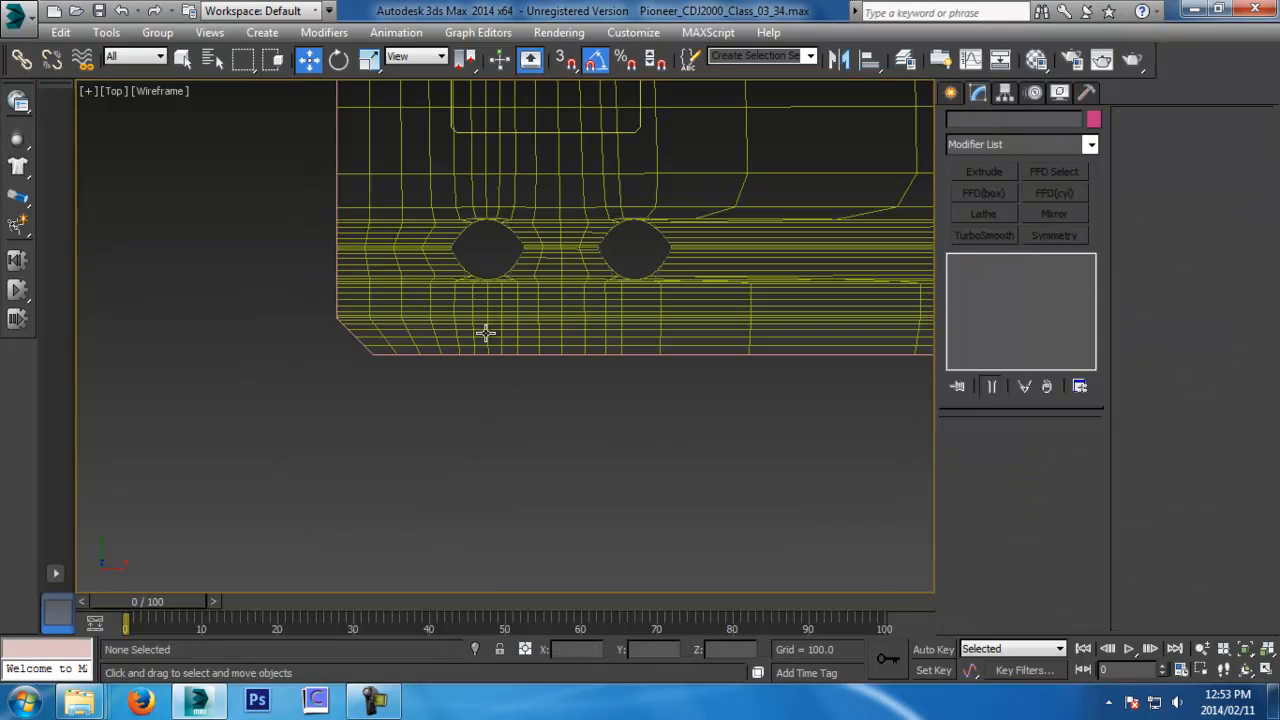
pyautogui.scroll(5, 531, 417)
pyautogui.moveTo(581, 294); pyautogui.dragTo(594, 362, button='middle')
pyautogui.scroll(-2, 624, 390)
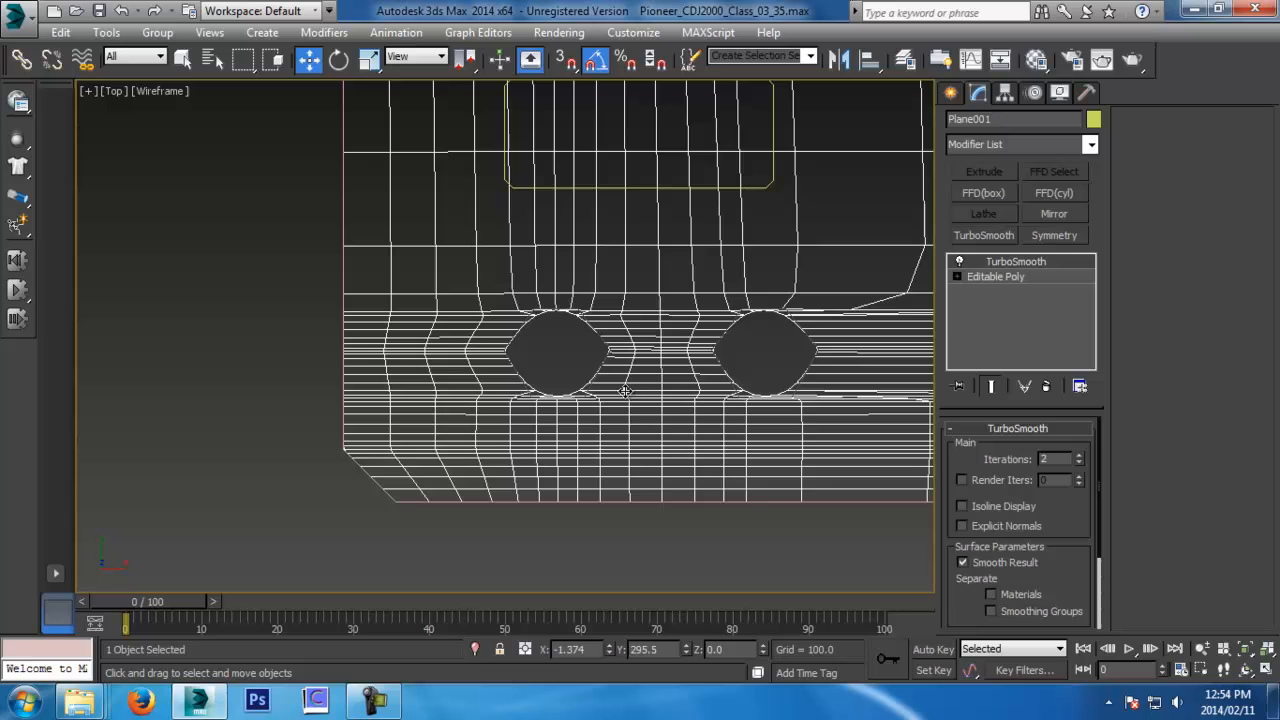
pyautogui.click(1004, 278)
pyautogui.scroll(8, 660, 350)
pyautogui.scroll(-5, 567, 340)
pyautogui.scroll(1, 571, 414)
pyautogui.scroll(-2, 591, 414)
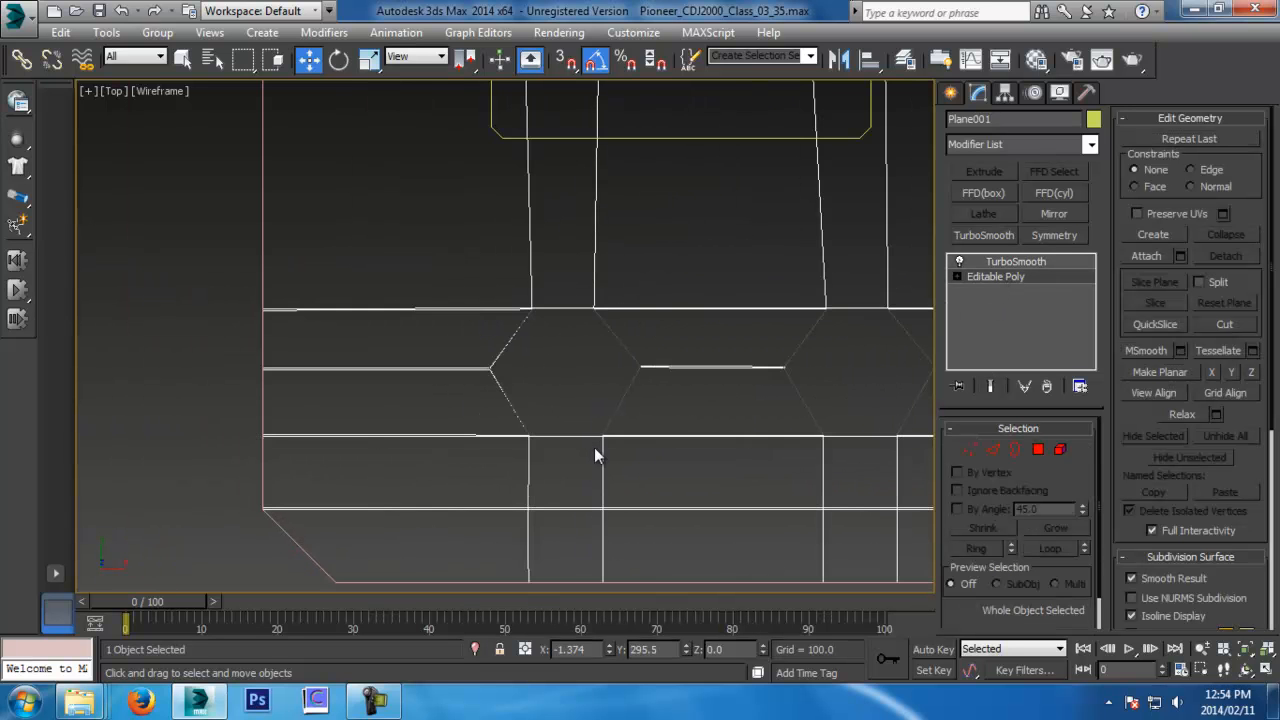
# Connect the short horizontal edges in the narrow strips below both holes with two segments at pinch 95
pyautogui.moveTo(594, 455); pyautogui.dragTo(374, 265, button='middle')
pyautogui.click(993, 449)
pyautogui.moveTo(604, 225); pyautogui.dragTo(604, 260, button='middle')
pyautogui.moveTo(622, 254); pyautogui.dragTo(668, 554)
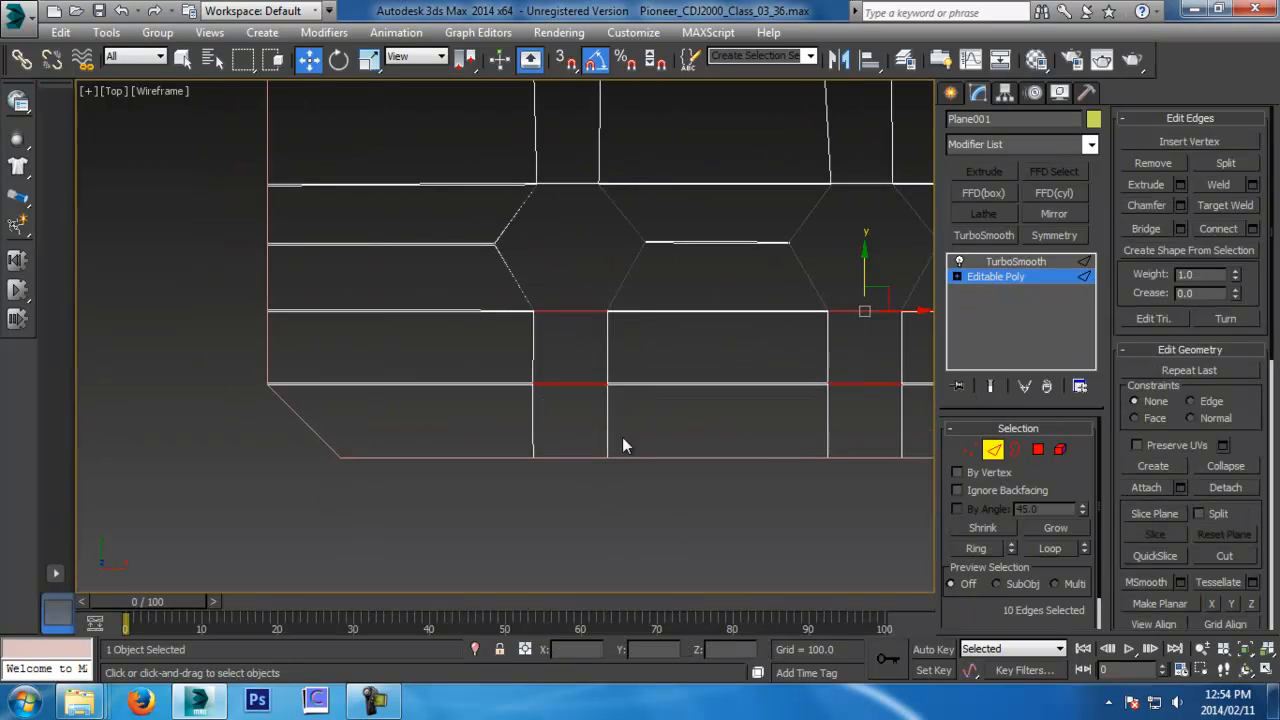
pyautogui.click(1252, 229)
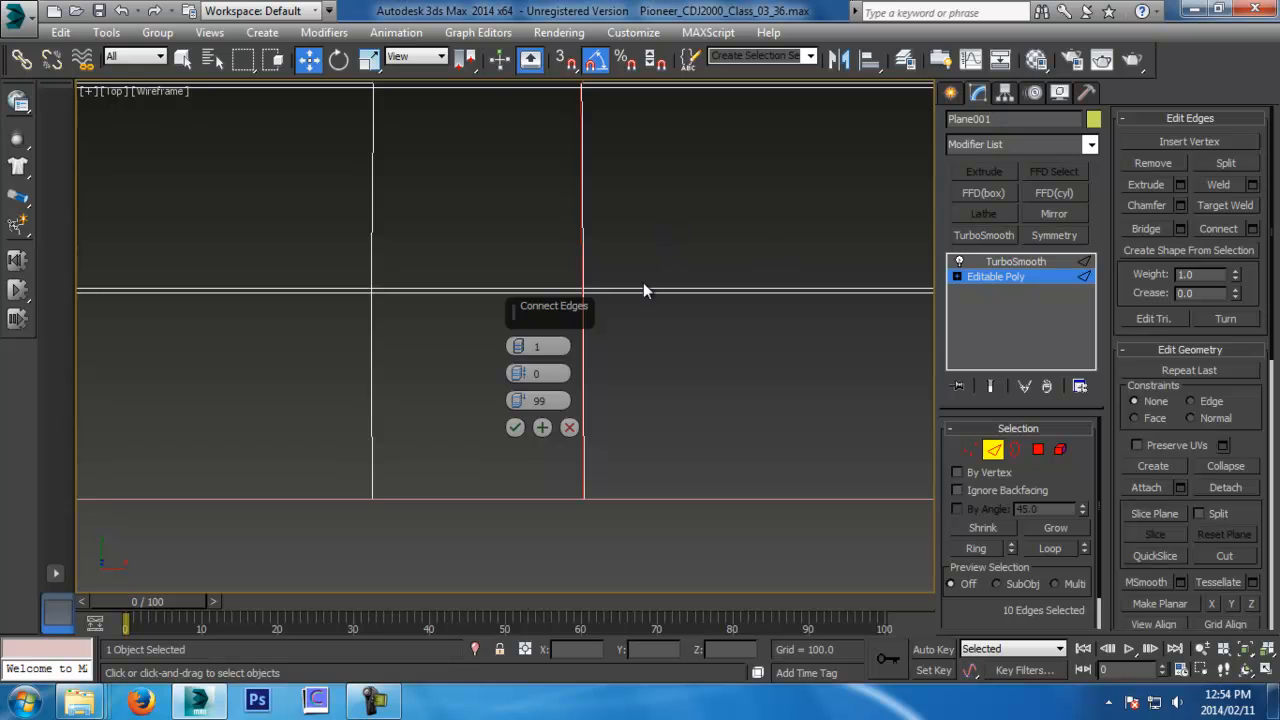
pyautogui.rightClick(517, 400)
pyautogui.click(521, 342)
pyautogui.moveTo(521, 377); pyautogui.dragTo(520, 78)
pyautogui.scroll(3, 602, 254)
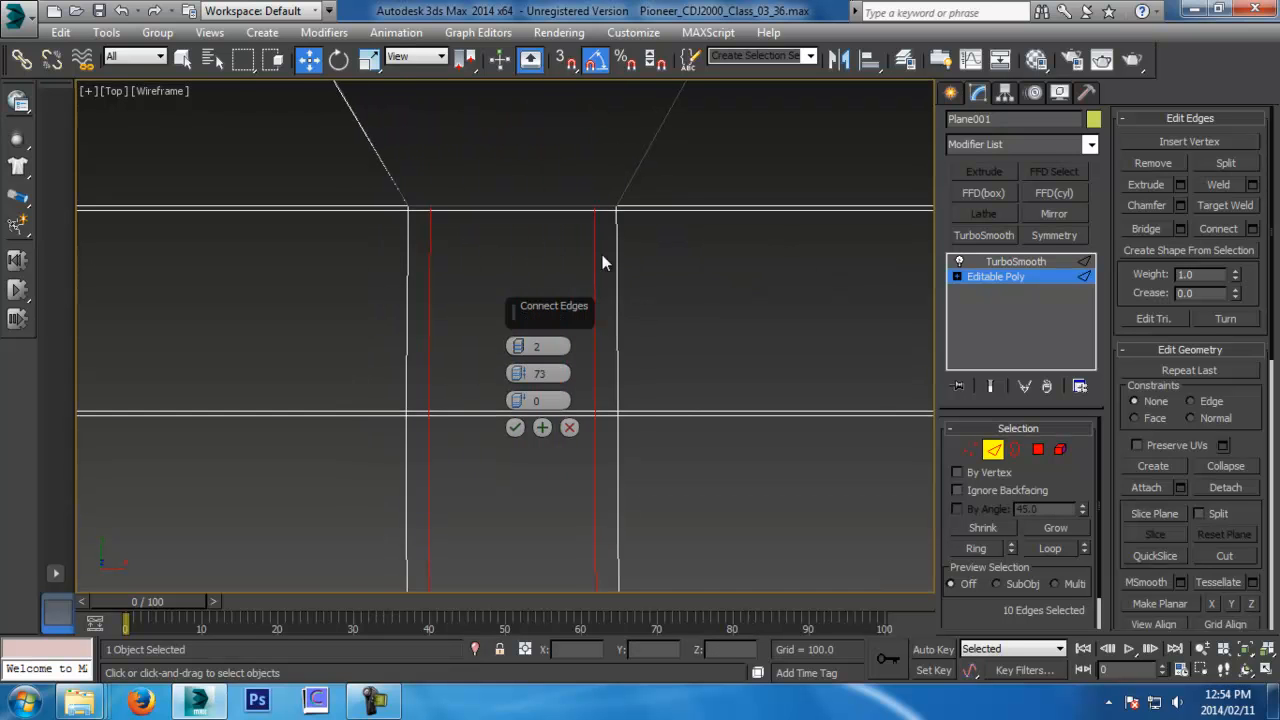
pyautogui.moveTo(518, 373); pyautogui.dragTo(511, 302)
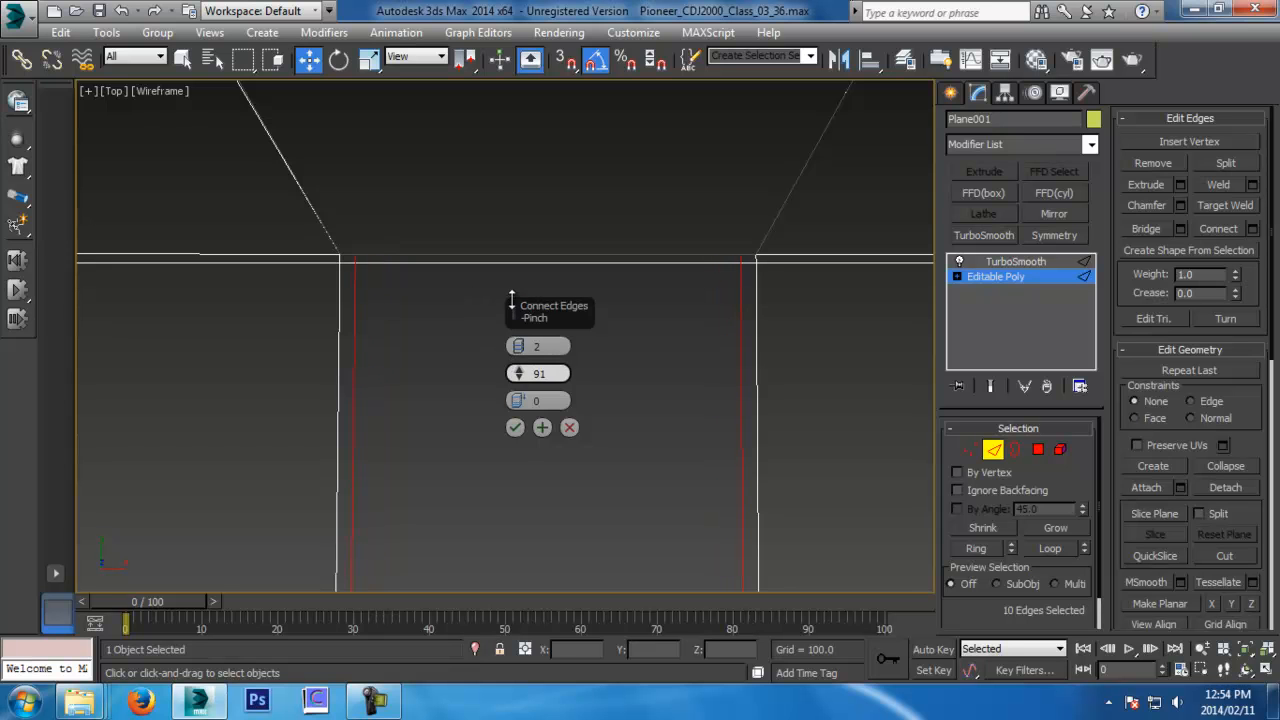
pyautogui.click(515, 427)
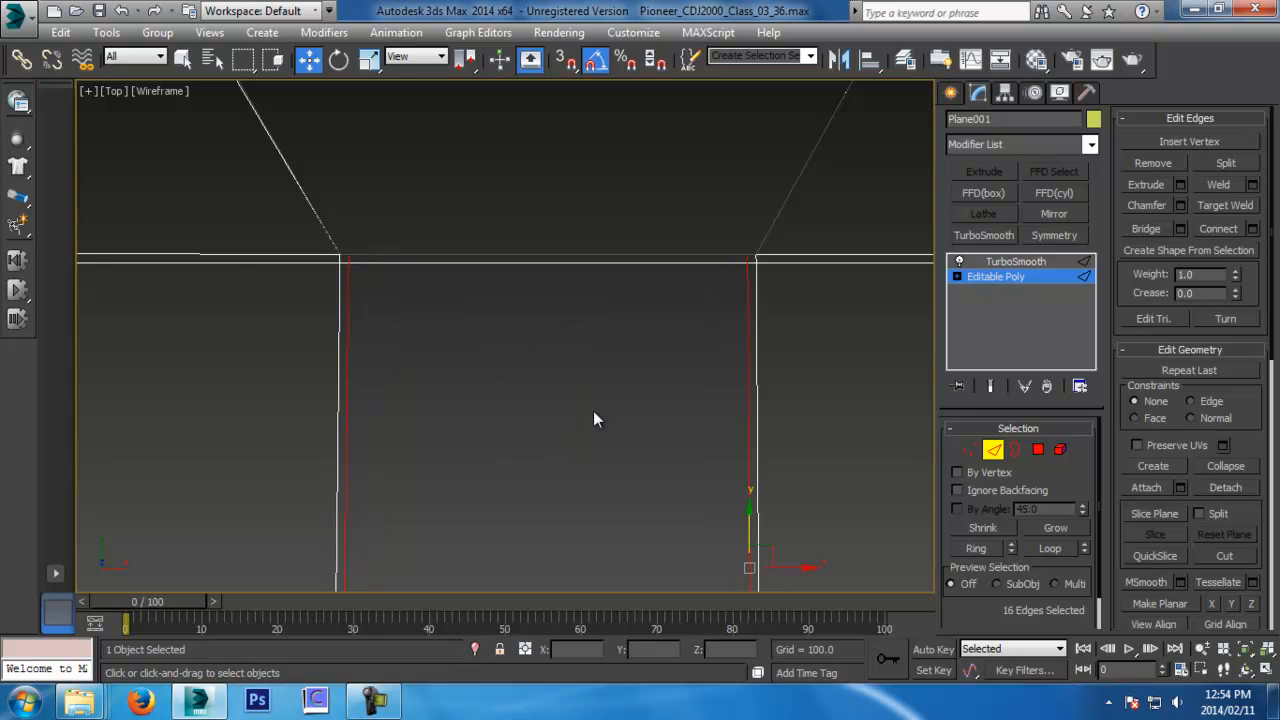
pyautogui.scroll(-3, 593, 411)
pyautogui.click(678, 489)
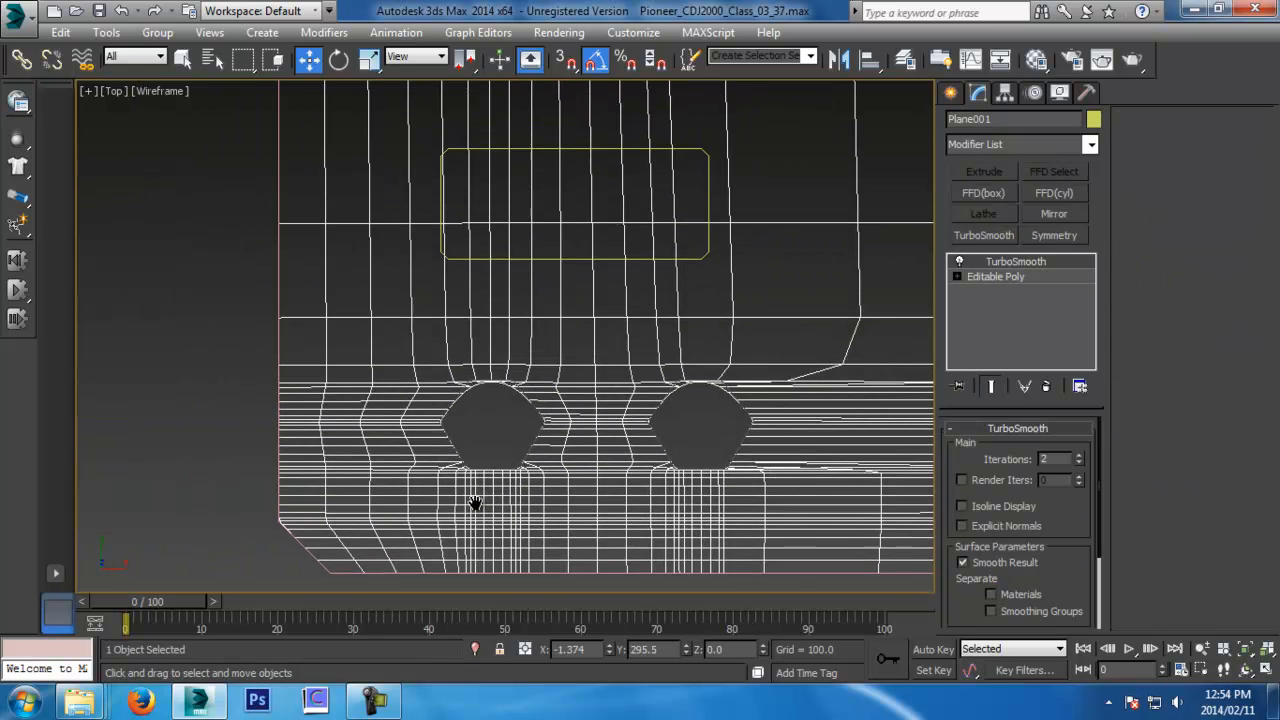
# Connect the ring of slanted upper edges of the hexagonal holes with two segments at pinch 93
pyautogui.click(1025, 273)
pyautogui.scroll(5, 659, 385)
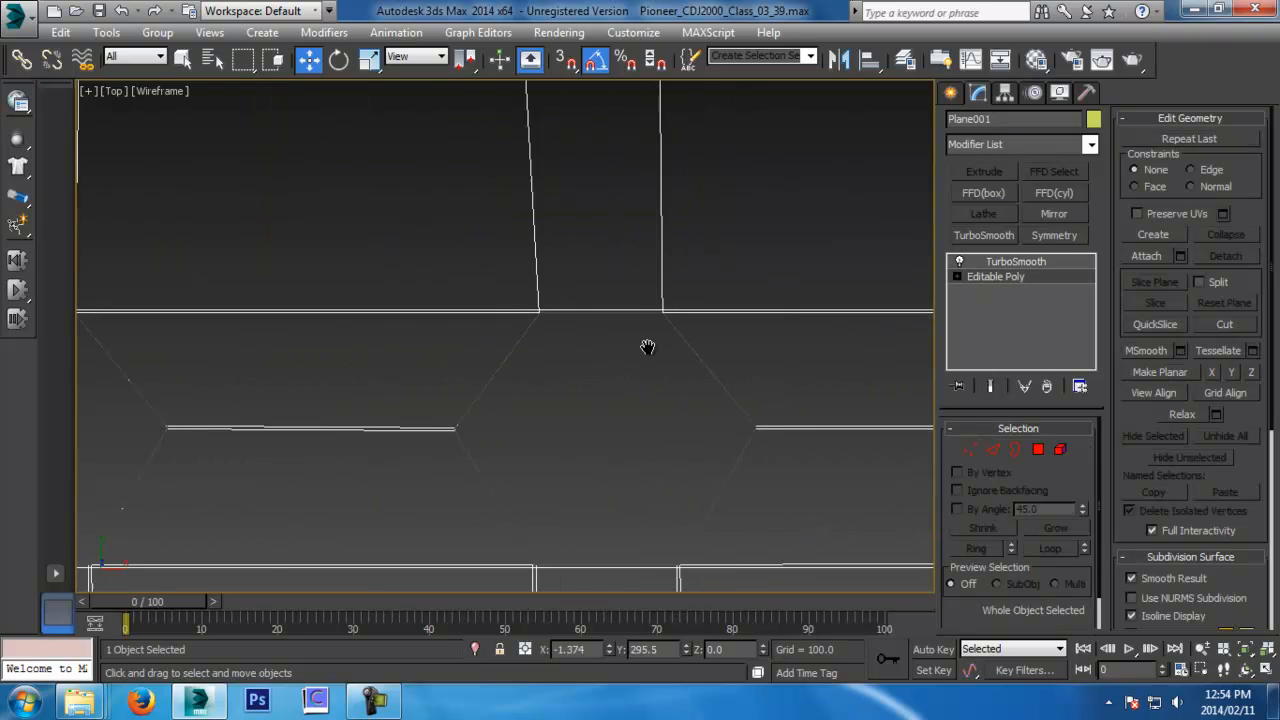
pyautogui.click(992, 449)
pyautogui.click(700, 368)
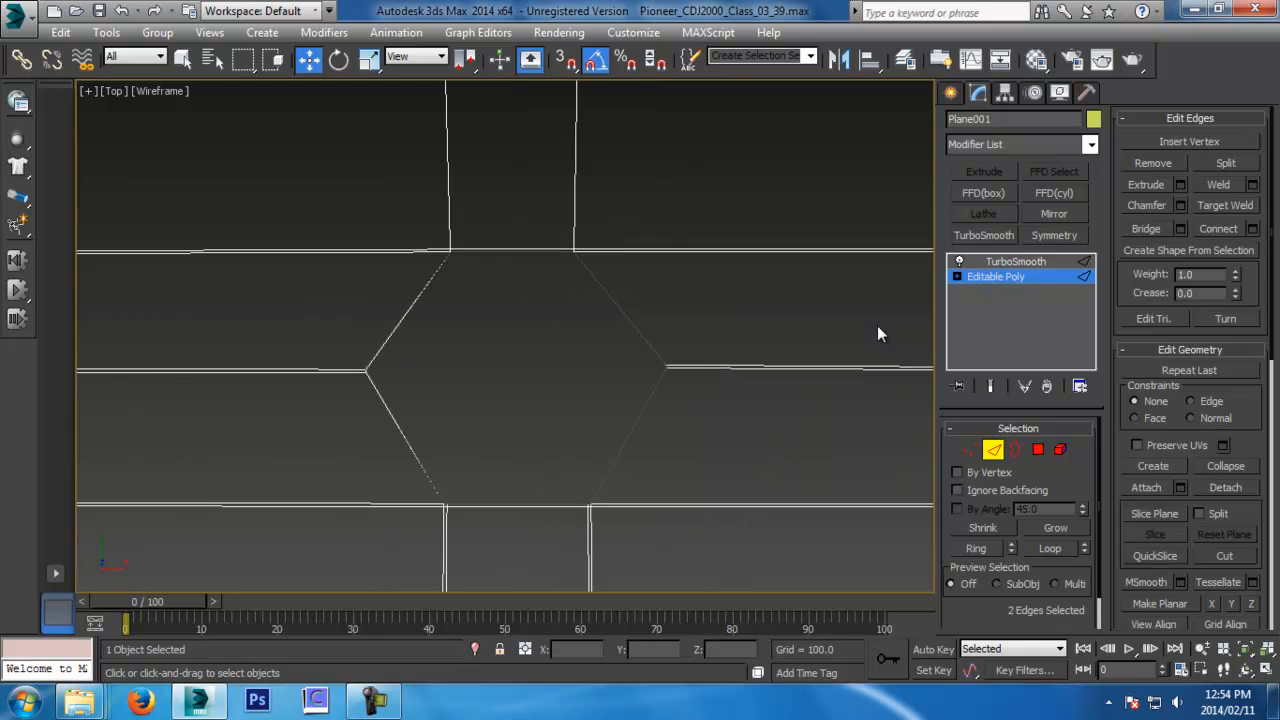
pyautogui.keyDown('ctrl'); pyautogui.click(388, 338); pyautogui.keyUp('ctrl')
pyautogui.click(975, 550)
pyautogui.click(1252, 229)
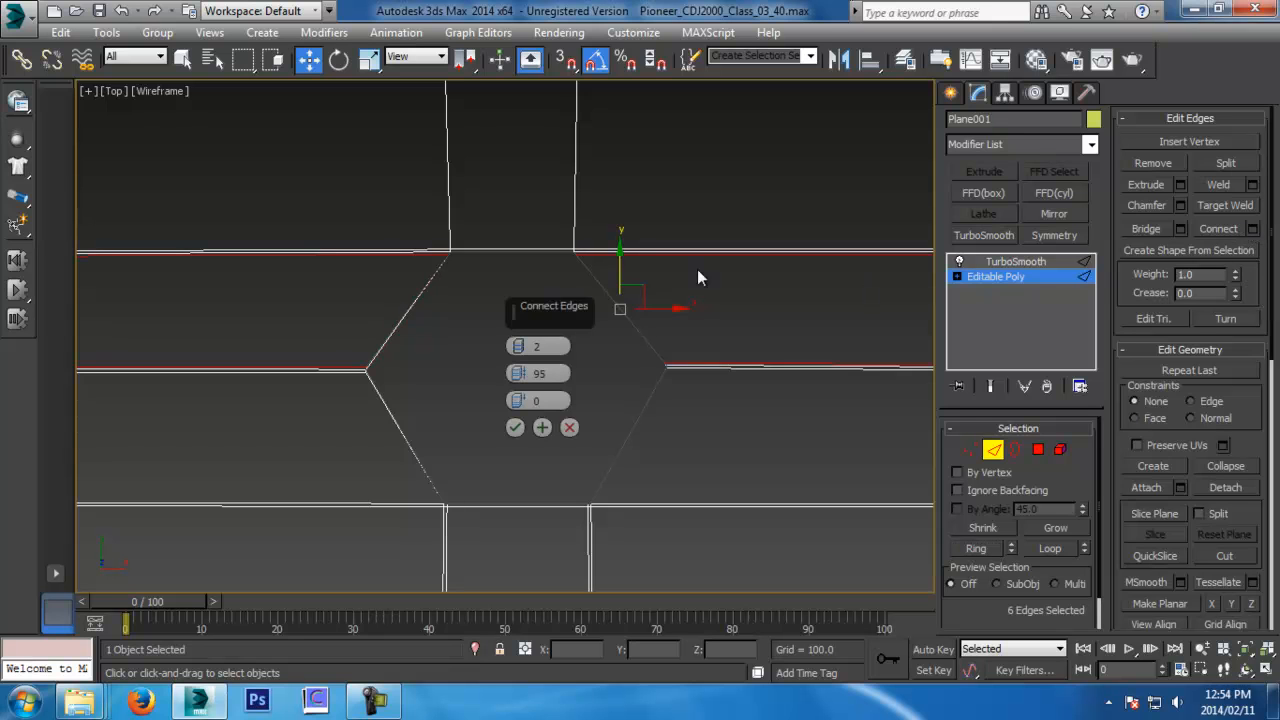
pyautogui.moveTo(651, 306); pyautogui.dragTo(694, 335, button='middle')
pyautogui.scroll(3, 577, 354)
pyautogui.moveTo(518, 374); pyautogui.dragTo(519, 376)
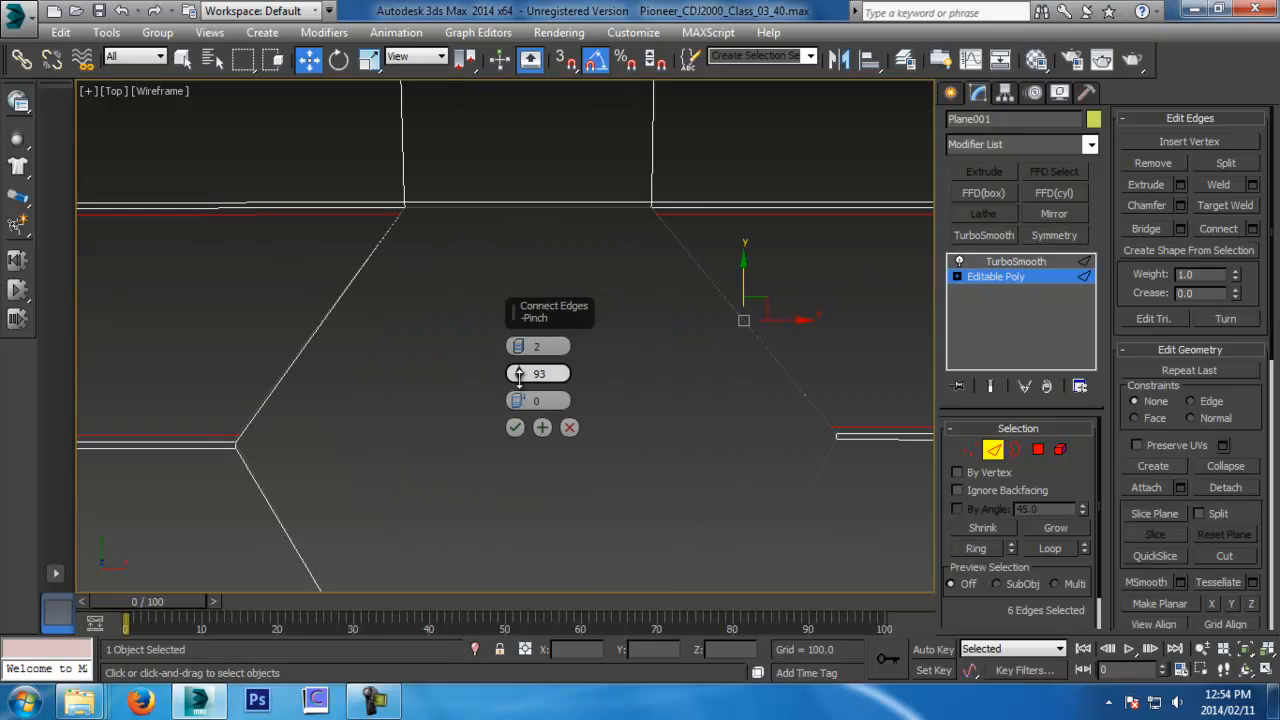
pyautogui.click(515, 427)
# Examine the smoothed shape of the two holes, and review the base mesh against the column of button outlines
pyautogui.click(993, 450)
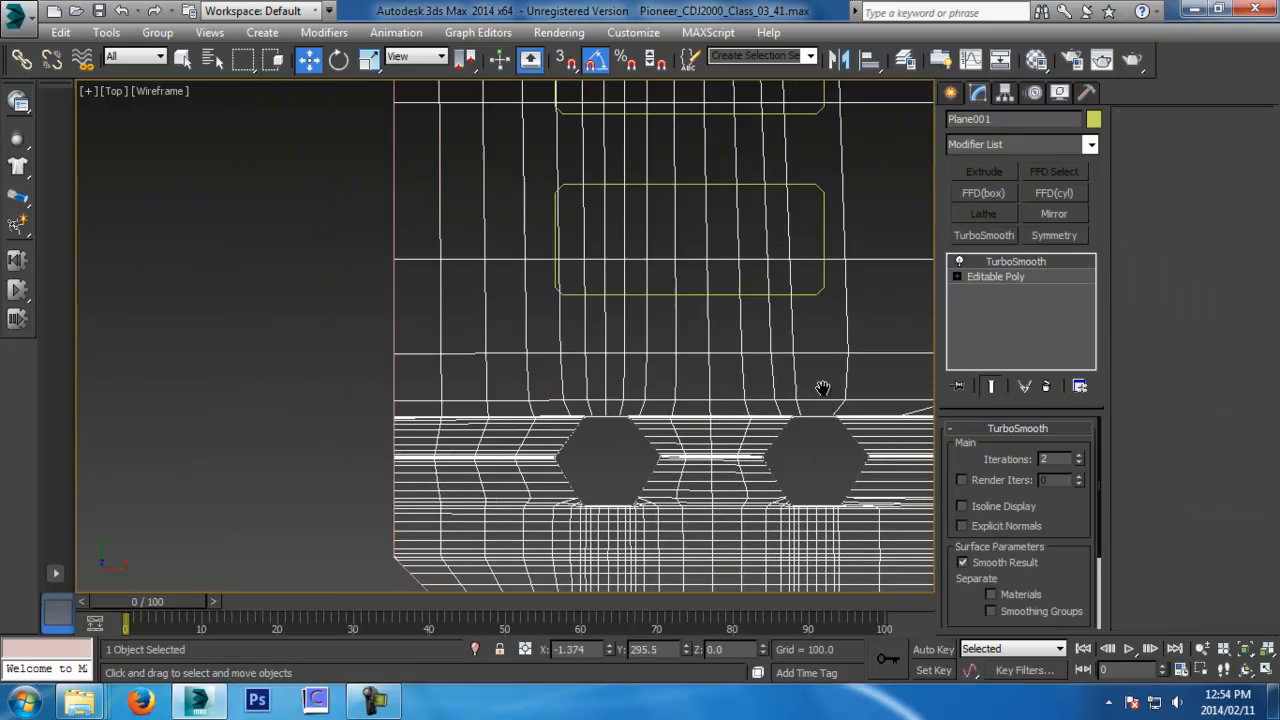
pyautogui.moveTo(822, 388); pyautogui.dragTo(805, 489, button='middle')
pyautogui.scroll(5, 587, 547)
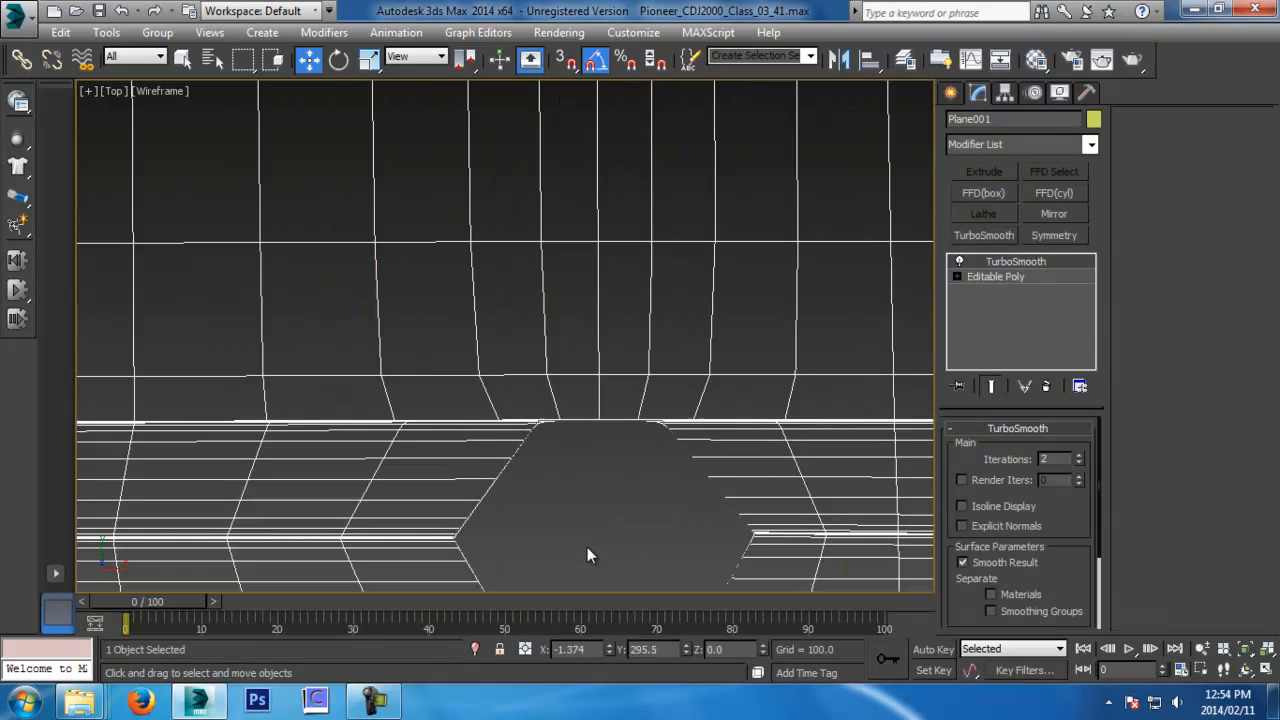
pyautogui.moveTo(665, 302); pyautogui.dragTo(637, 411, button='middle')
pyautogui.scroll(-5, 654, 412)
pyautogui.moveTo(655, 361); pyautogui.dragTo(544, 440, button='middle')
pyautogui.click(997, 277)
pyautogui.scroll(-4, 753, 422)
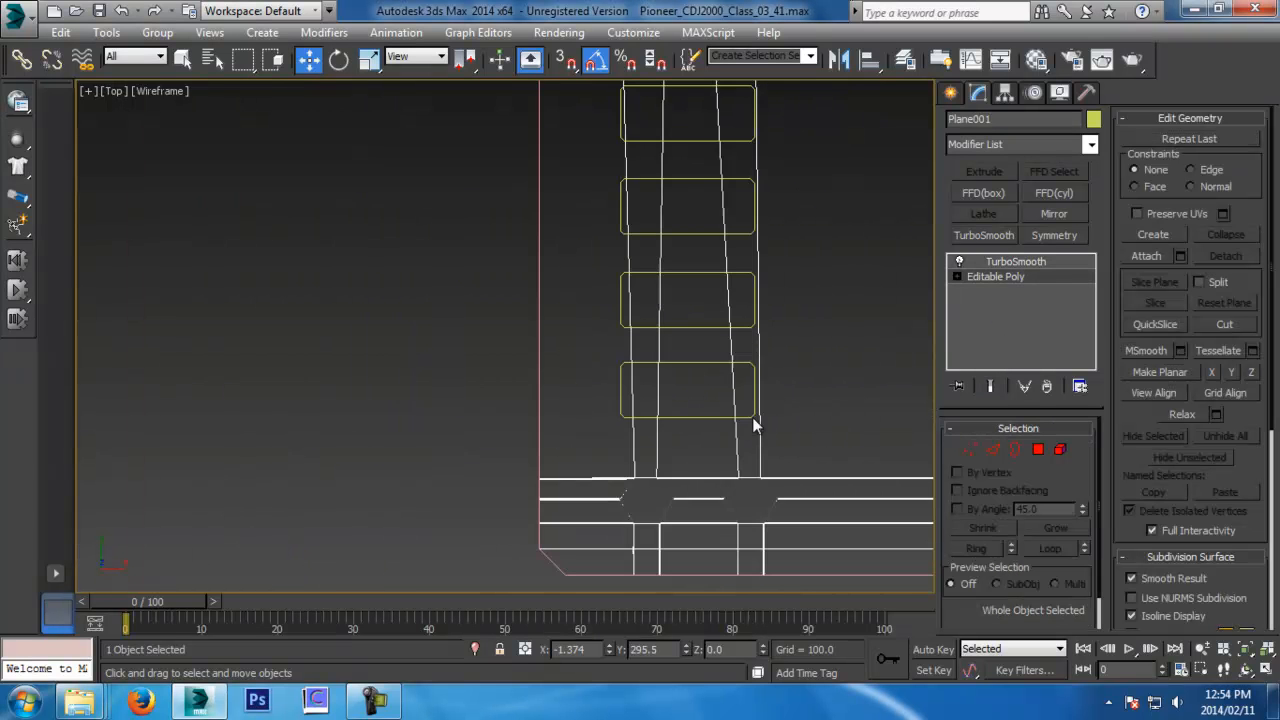
pyautogui.scroll(5, 726, 494)
pyautogui.moveTo(772, 316); pyautogui.dragTo(764, 446, button='middle')
pyautogui.moveTo(827, 333); pyautogui.dragTo(817, 419, button='middle')
pyautogui.scroll(-5, 816, 418)
pyautogui.moveTo(786, 337); pyautogui.dragTo(722, 511, button='middle')
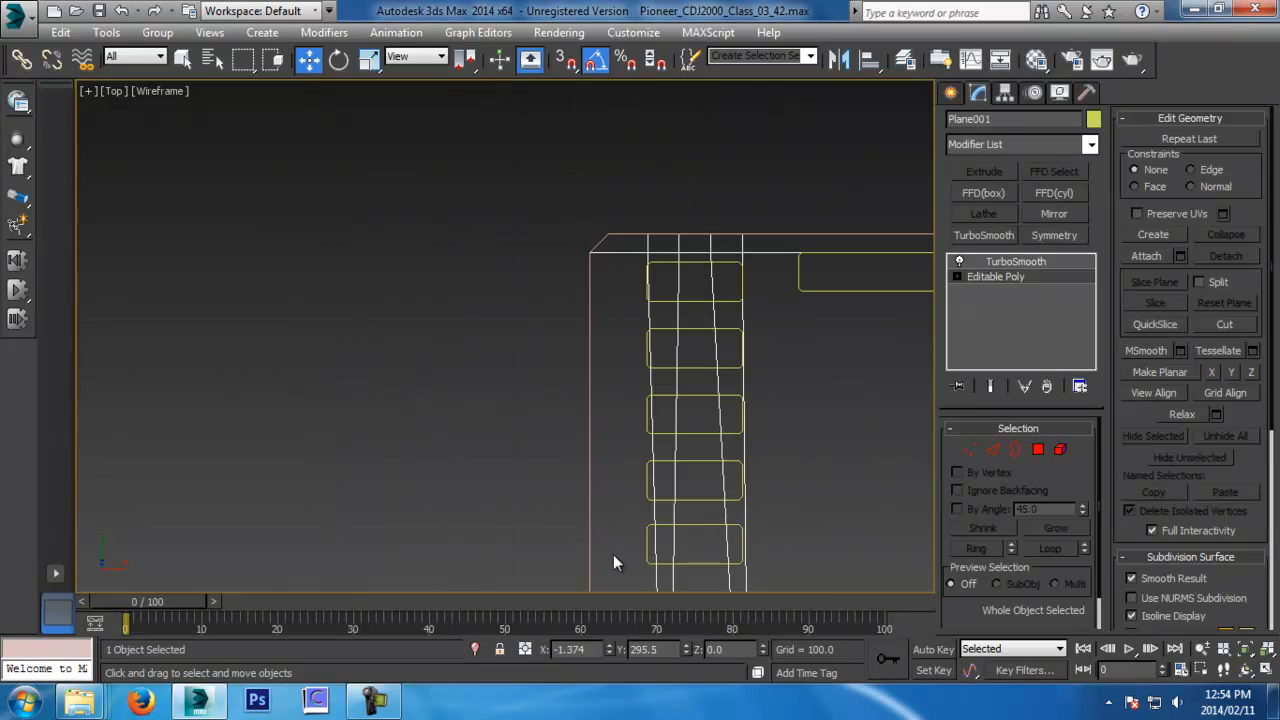
pyautogui.moveTo(614, 455); pyautogui.dragTo(538, 337, button='middle')
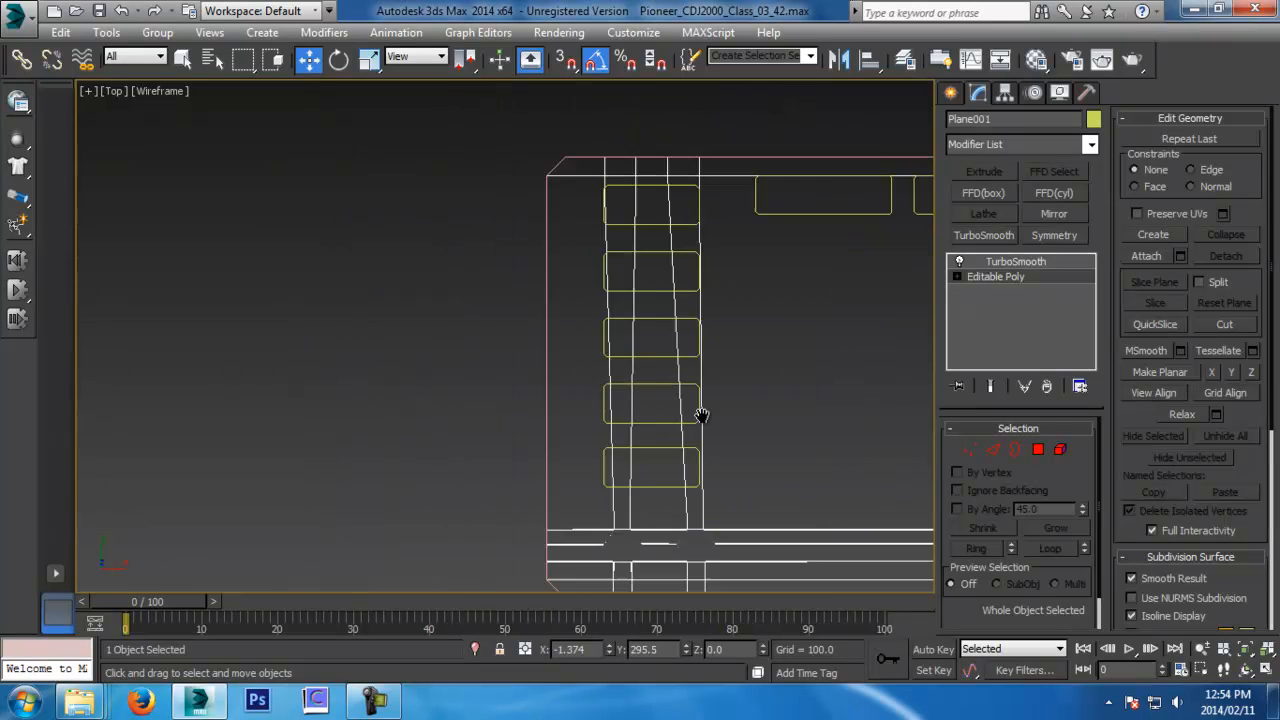
# Connect the ring of long vertical edges along the button column with one segment, resetting the pinch to 0
pyautogui.click(995, 450)
pyautogui.doubleClick(660, 330)
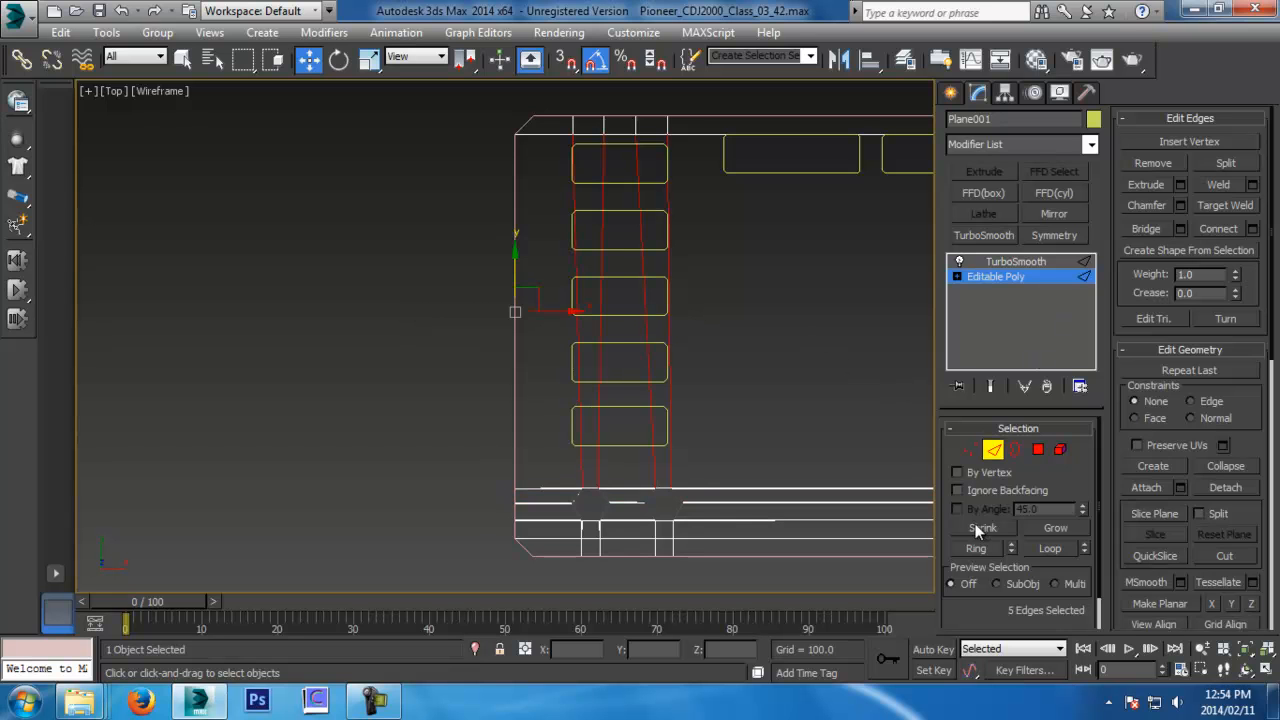
pyautogui.click(1219, 229)
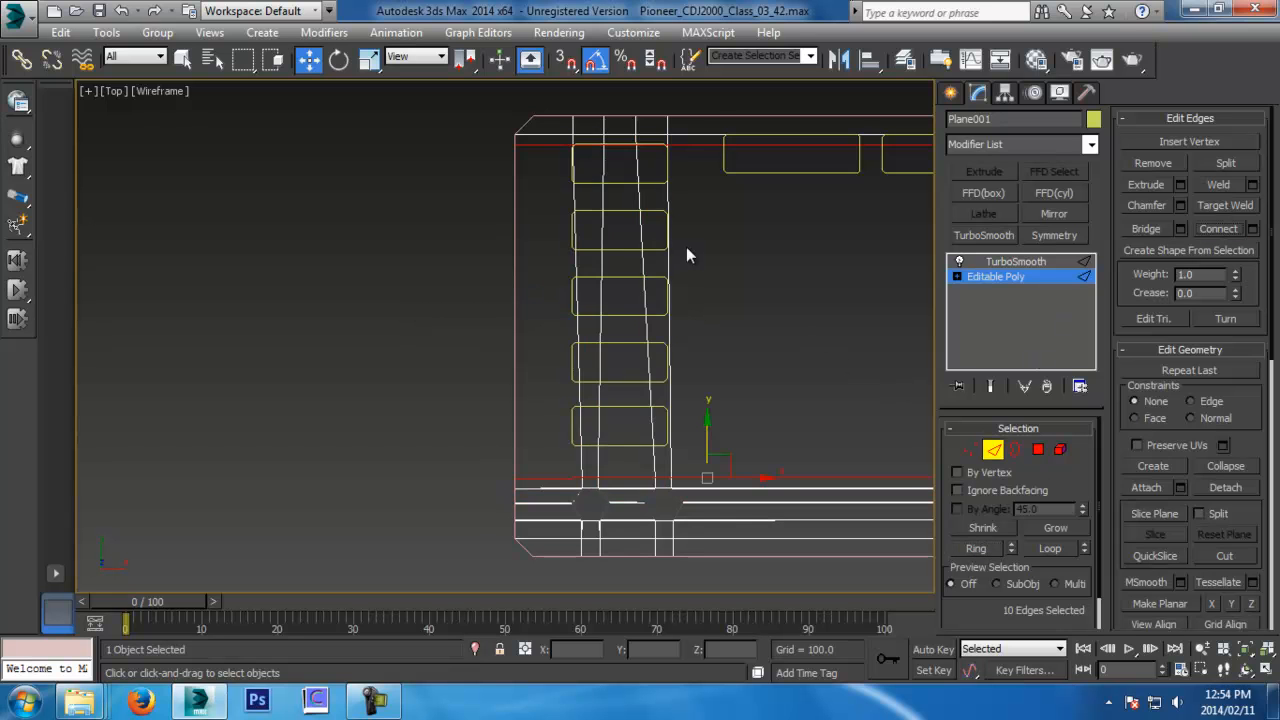
pyautogui.hotkey('ctrl', 'z')
pyautogui.click(1252, 228)
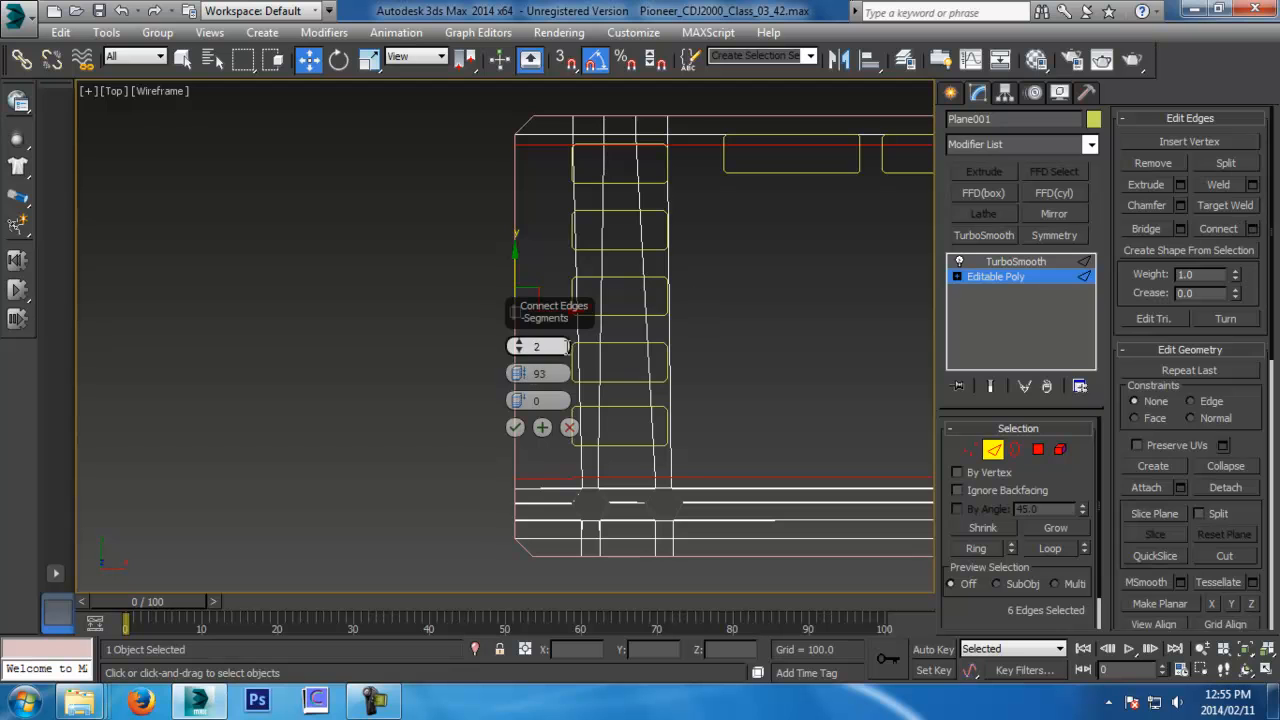
pyautogui.rightClick(523, 345)
pyautogui.rightClick(520, 373)
pyautogui.click(516, 428)
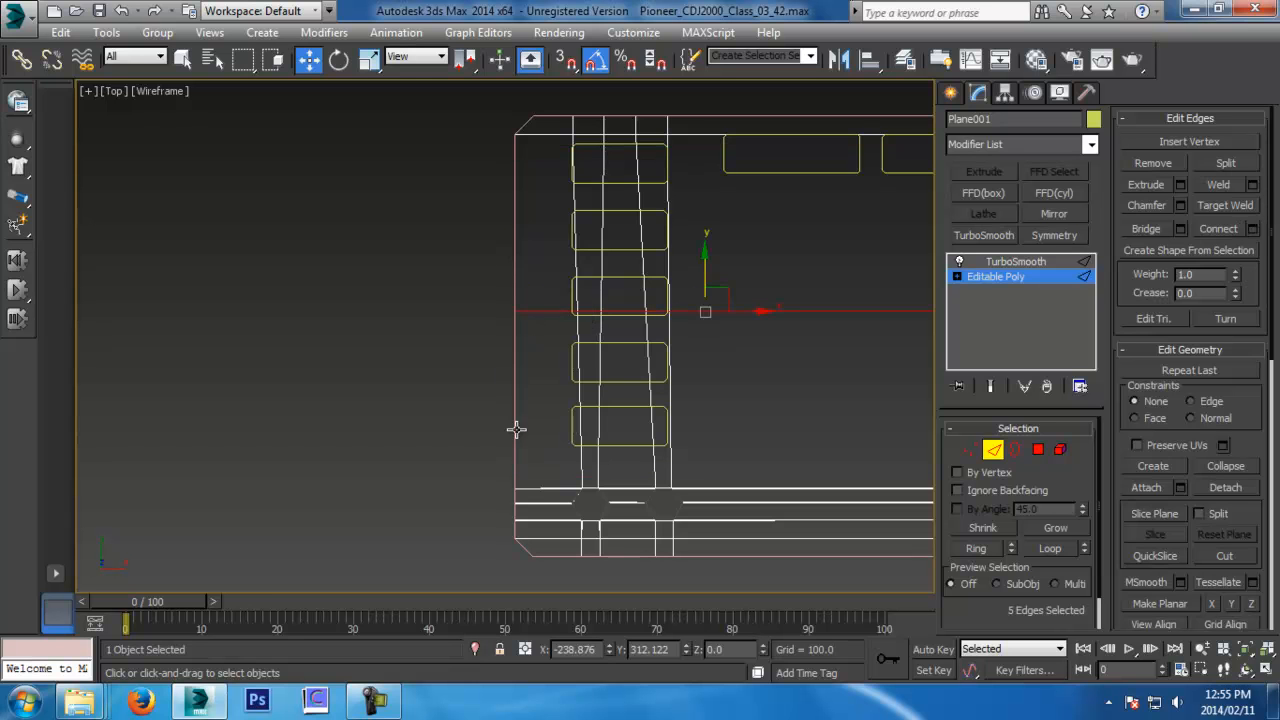
# Move the new horizontal edge loop down to line up with the lower edge of the lowest button outline
pyautogui.moveTo(815, 397); pyautogui.dragTo(546, 397, button='middle')
pyautogui.scroll(-2, 546, 397)
pyautogui.scroll(-2, 546, 399)
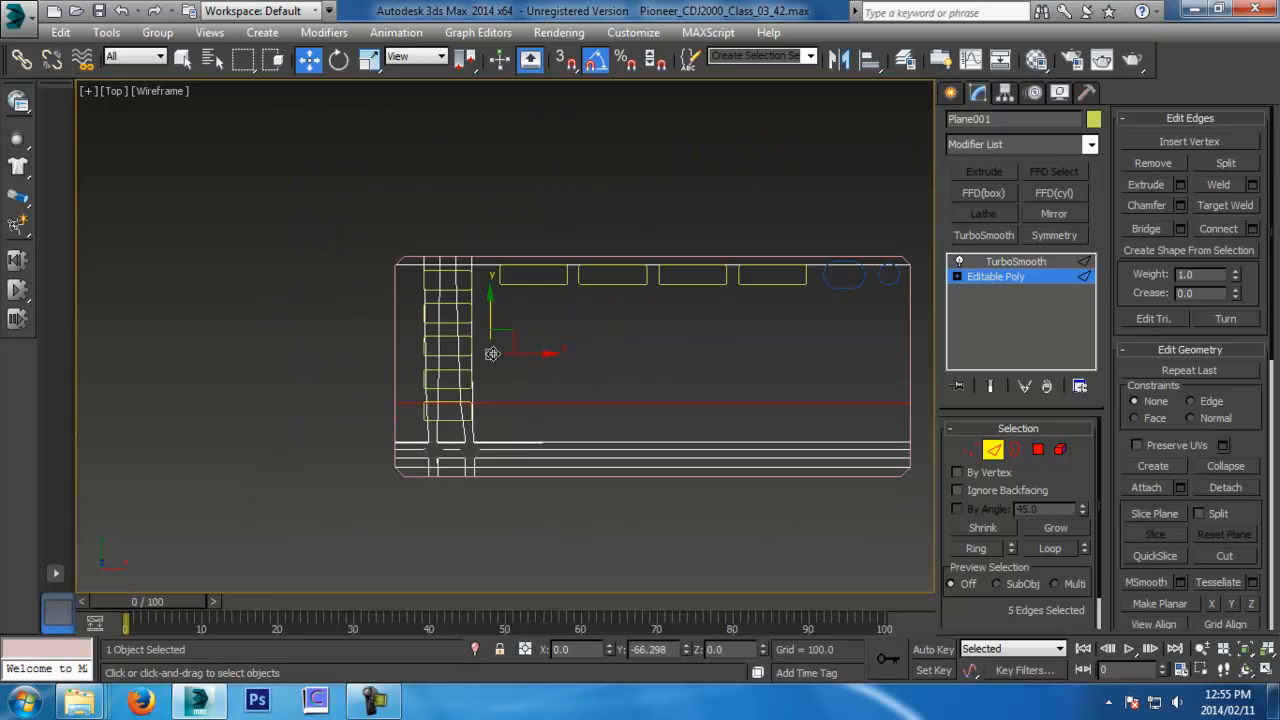
pyautogui.press('r')
pyautogui.moveTo(563, 436); pyautogui.dragTo(711, 406, button='middle')
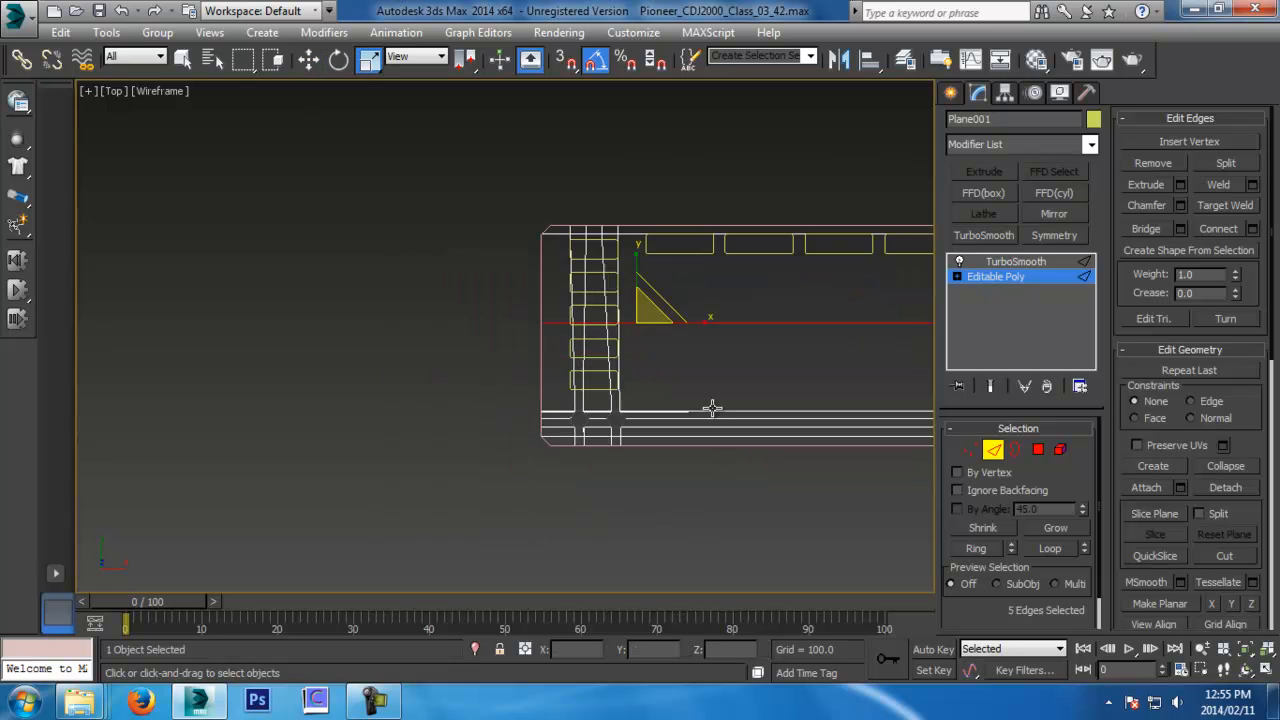
pyautogui.scroll(5, 711, 406)
pyautogui.press('w')
pyautogui.moveTo(504, 122); pyautogui.dragTo(488, 346)
pyautogui.scroll(4, 482, 345)
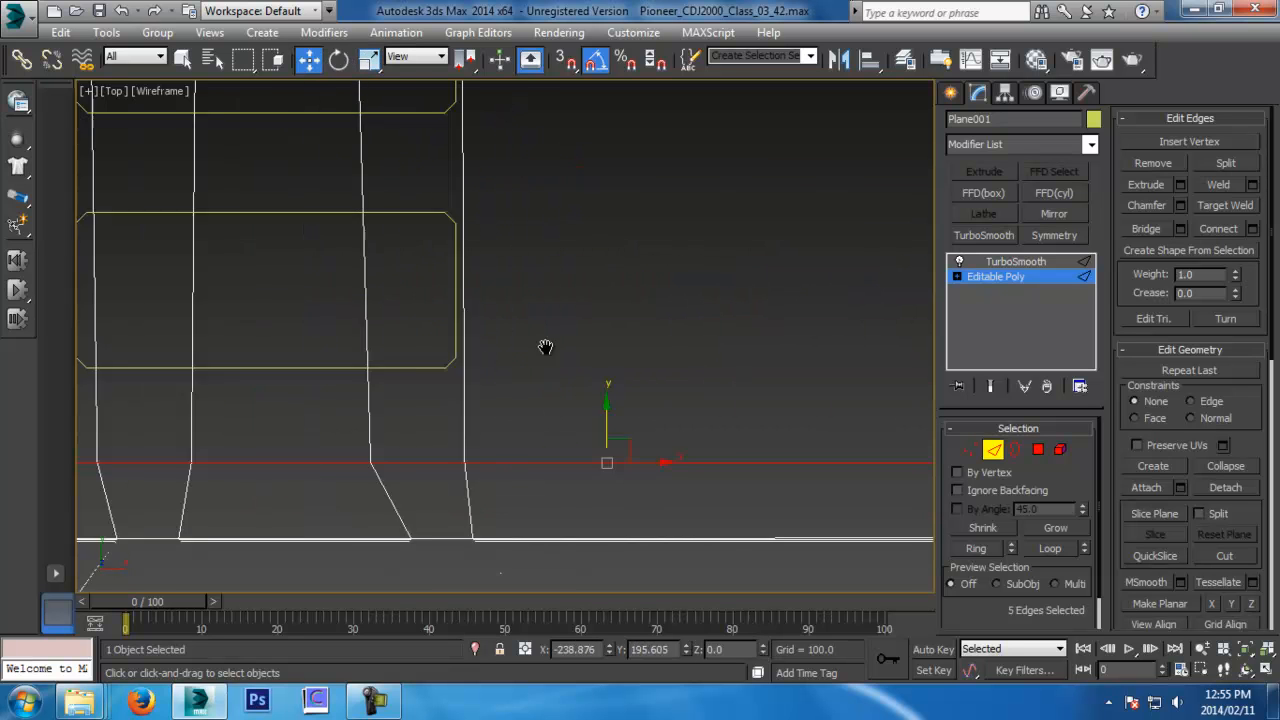
pyautogui.moveTo(680, 417); pyautogui.dragTo(683, 324)
# Connect the ring of vertical edges above the moved loop with one segment
pyautogui.scroll(-6, 682, 341)
pyautogui.moveTo(636, 303); pyautogui.dragTo(511, 320, button='middle')
pyautogui.moveTo(390, 286); pyautogui.dragTo(494, 294)
pyautogui.click(976, 548)
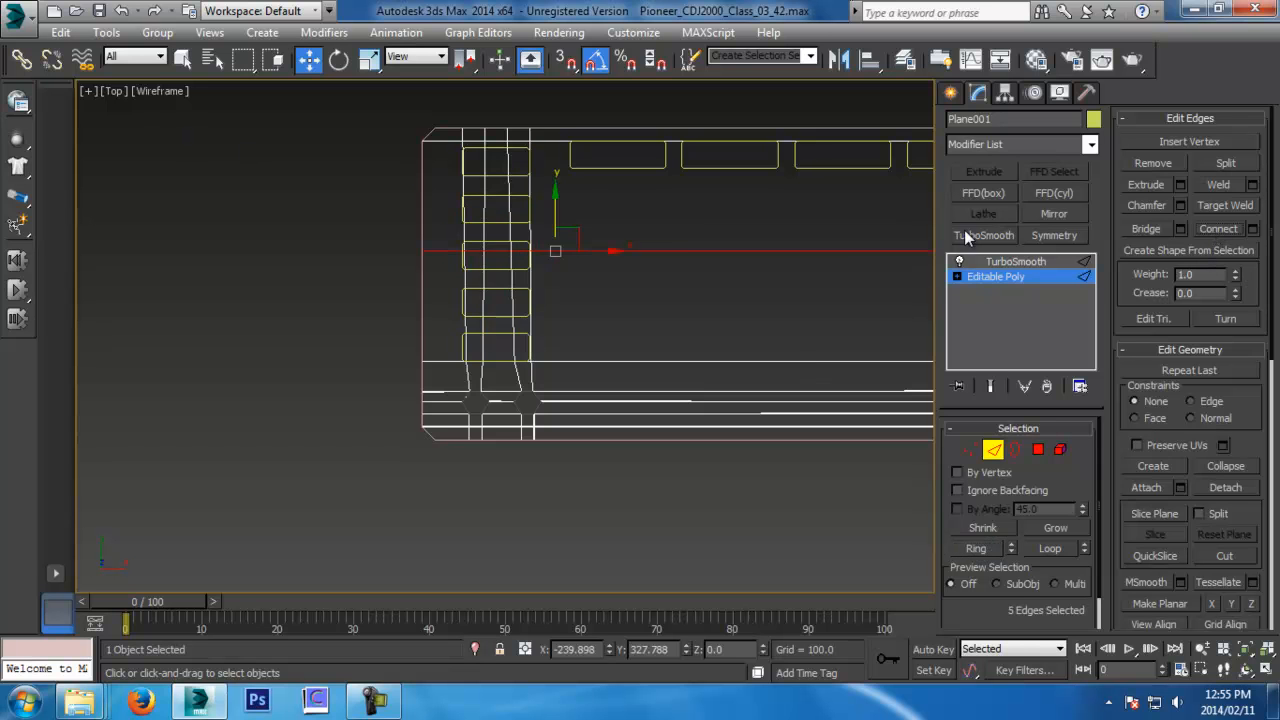
# Move the second horizontal edge loop down onto the upper edge of the lowest button outline
pyautogui.scroll(5, 604, 264)
pyautogui.moveTo(528, 250); pyautogui.dragTo(522, 418)
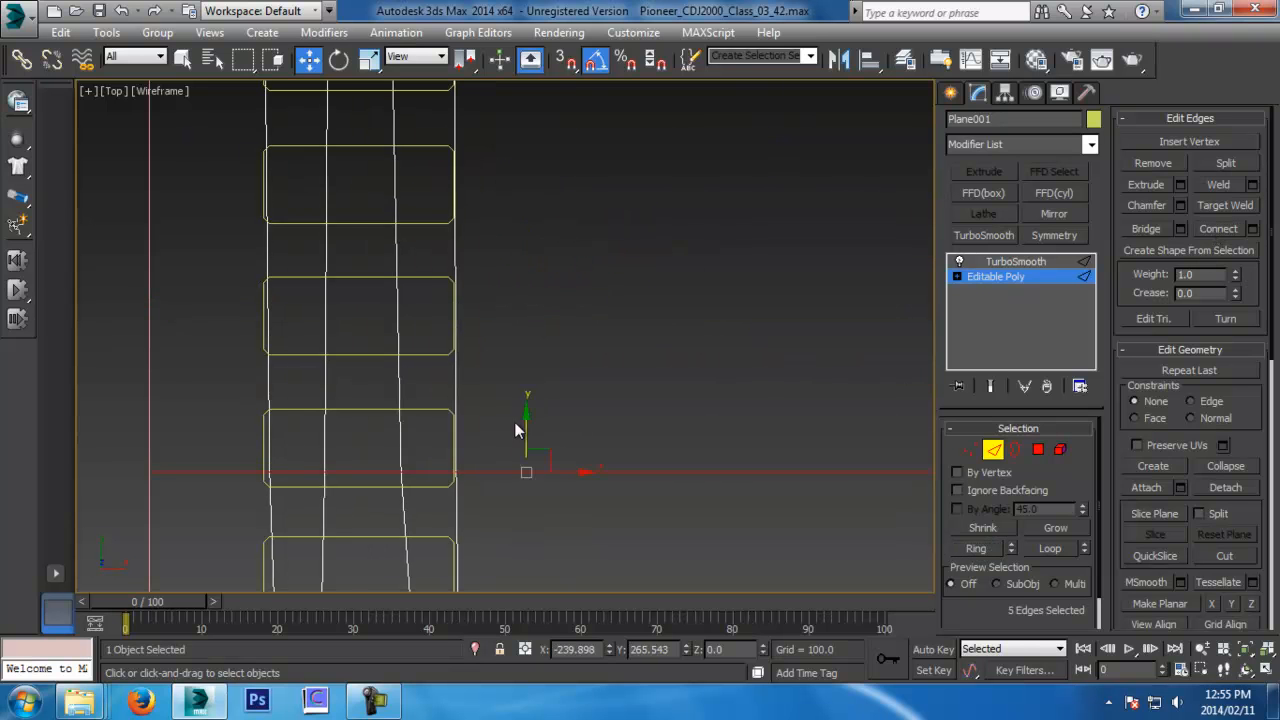
pyautogui.moveTo(532, 445); pyautogui.dragTo(669, 206, button='middle')
pyautogui.scroll(6, 669, 206)
pyautogui.moveTo(641, 234); pyautogui.dragTo(637, 417)
pyautogui.scroll(-5, 636, 416)
pyautogui.scroll(-4, 632, 427)
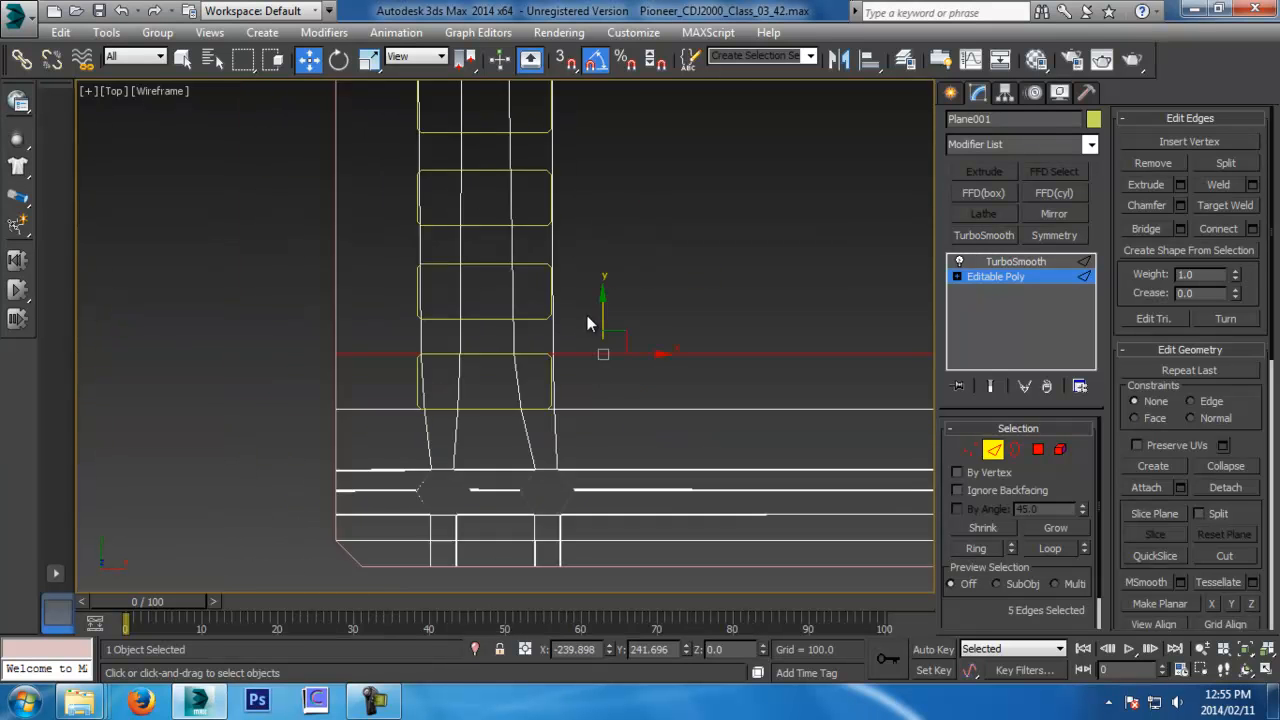
# Connect the ring of vertical edges across the lowest button outline with two segments and a pinch of 79
pyautogui.moveTo(391, 366); pyautogui.dragTo(582, 370)
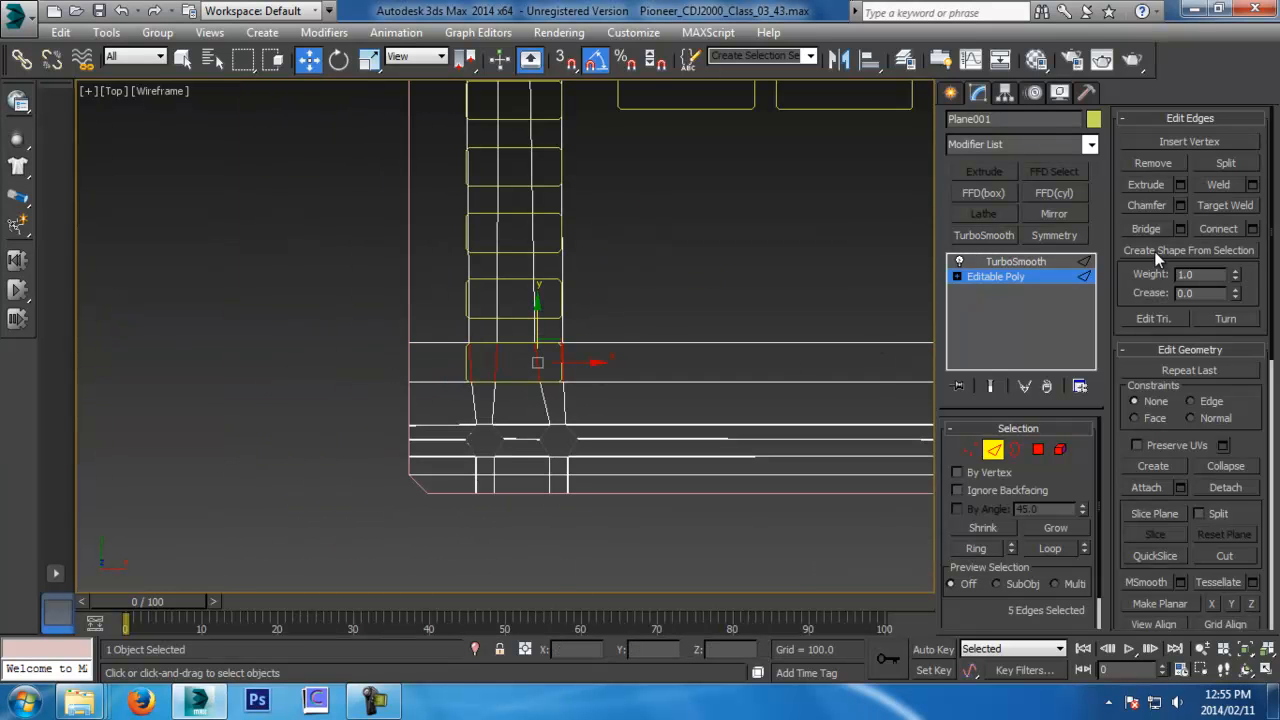
pyautogui.click(976, 552)
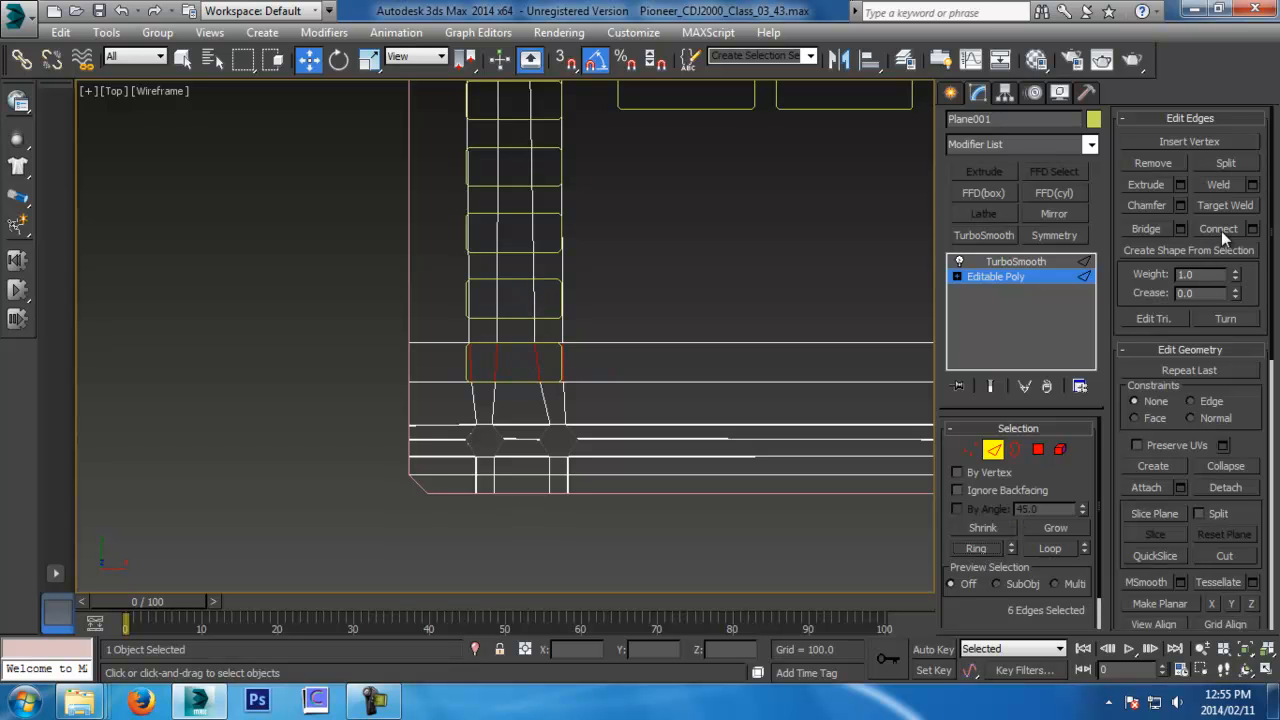
pyautogui.scroll(10, 372, 410)
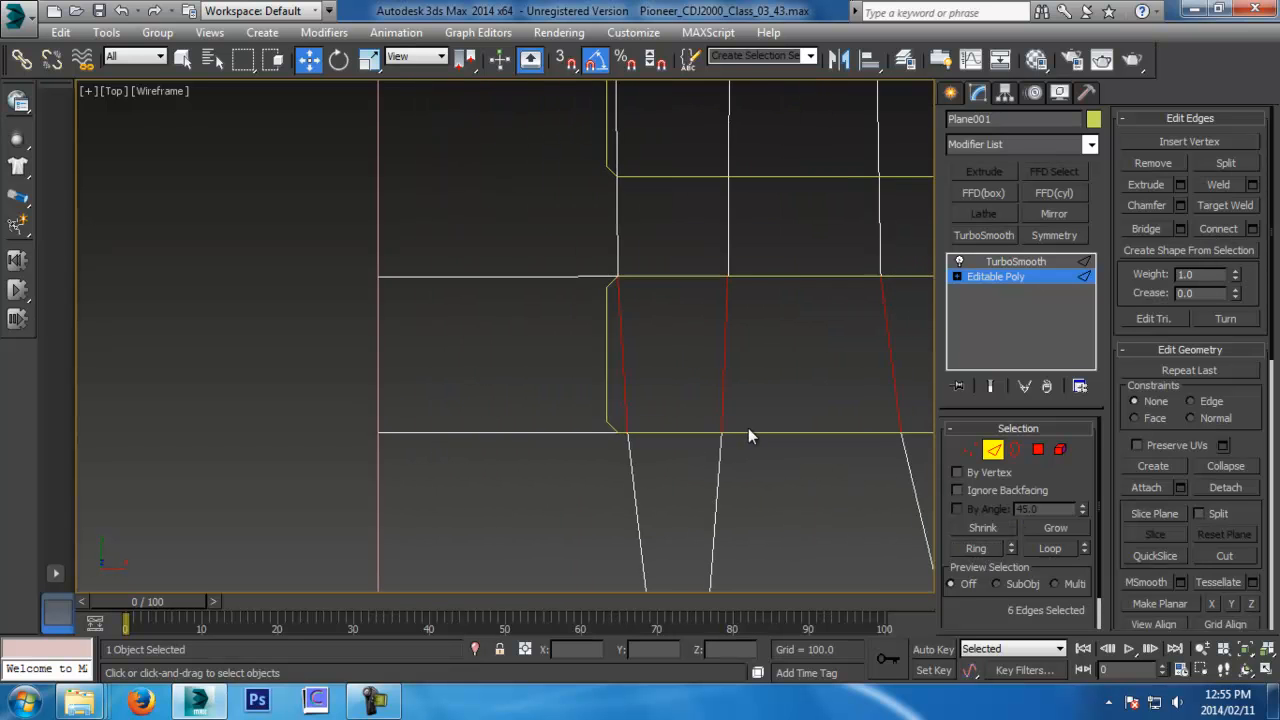
pyautogui.click(435, 368)
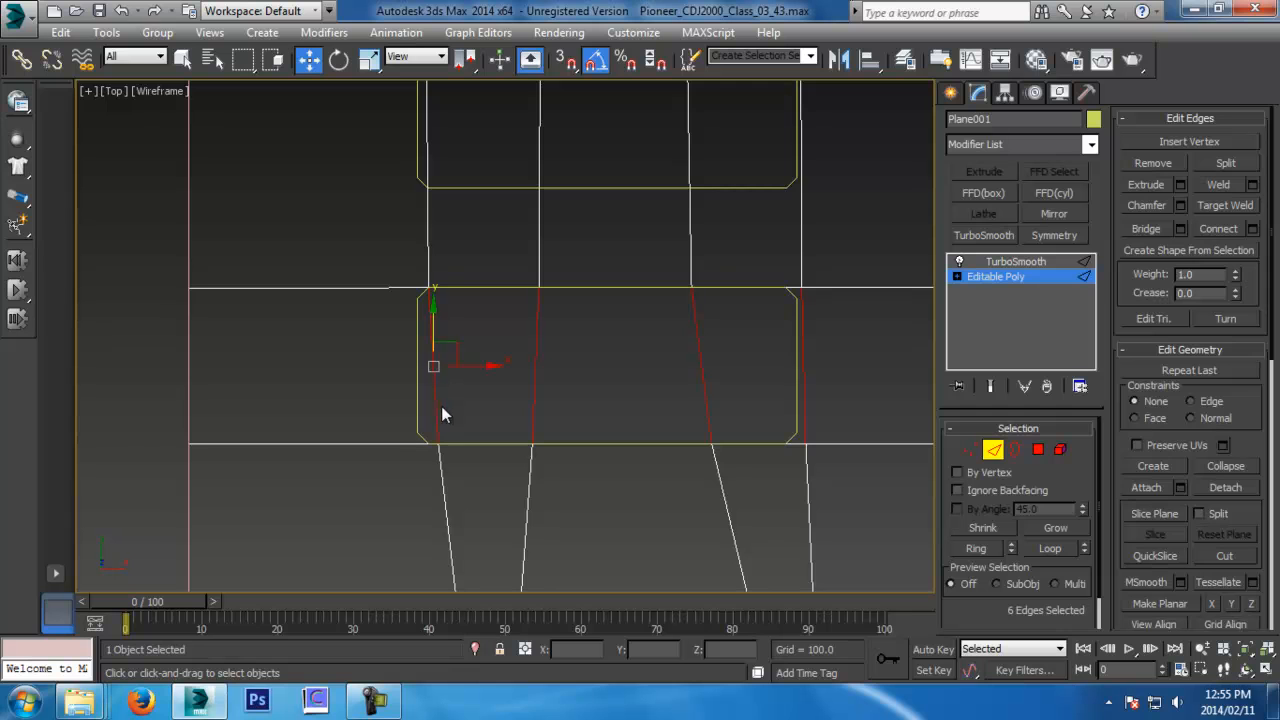
pyautogui.click(1253, 228)
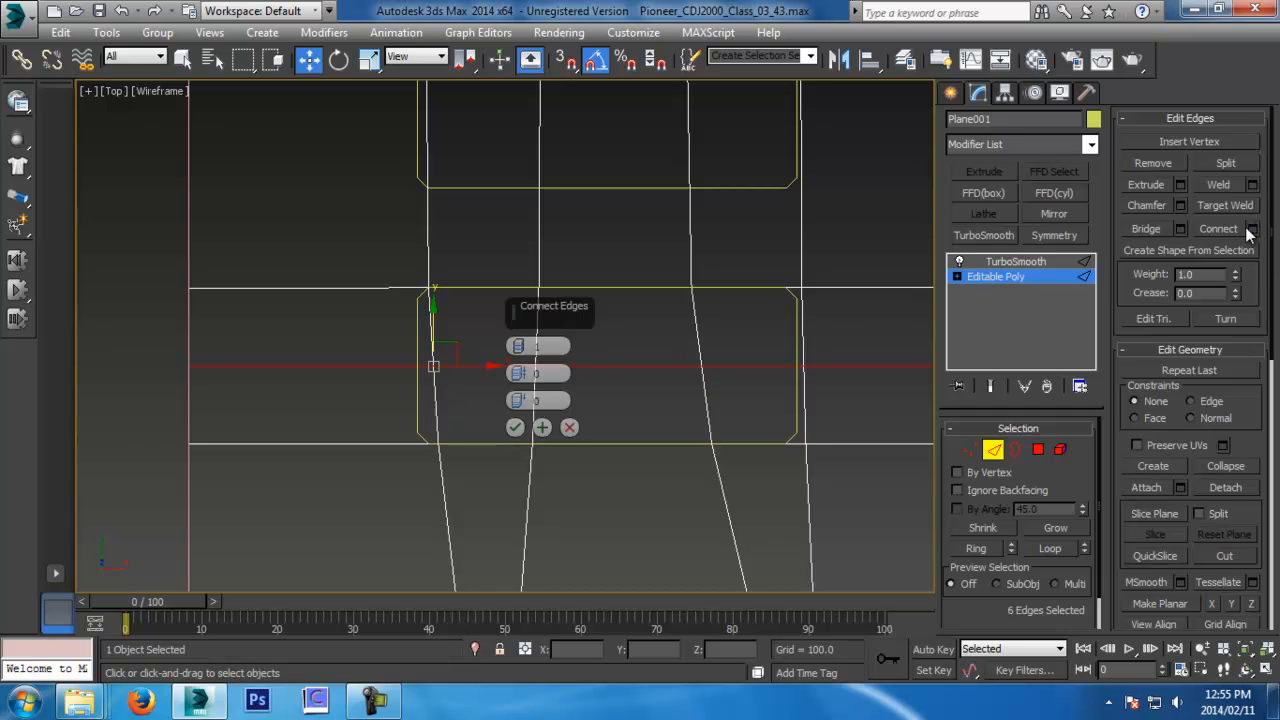
pyautogui.click(518, 341)
pyautogui.moveTo(518, 373); pyautogui.dragTo(479, 80)
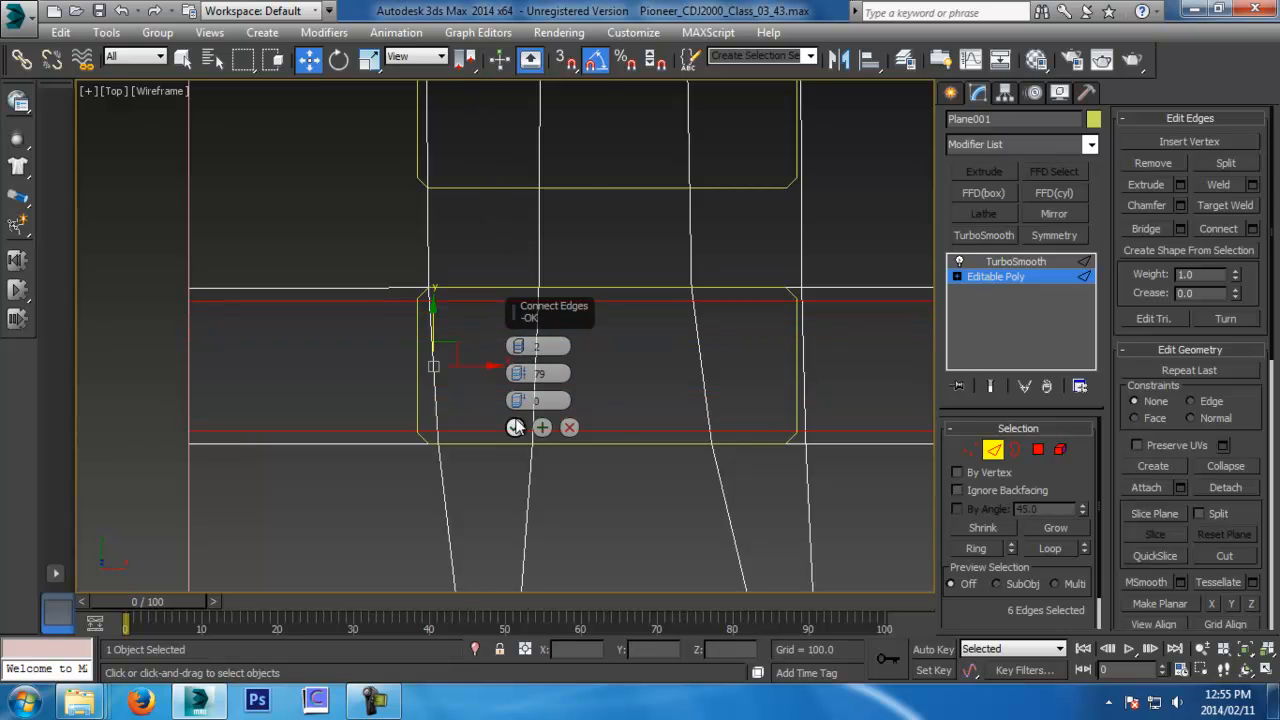
pyautogui.click(515, 427)
# With vertex snapping on, snap the mesh vertices at the lowest outline's two left corners onto the outline's corner points
pyautogui.moveTo(487, 413); pyautogui.dragTo(585, 428, button='middle')
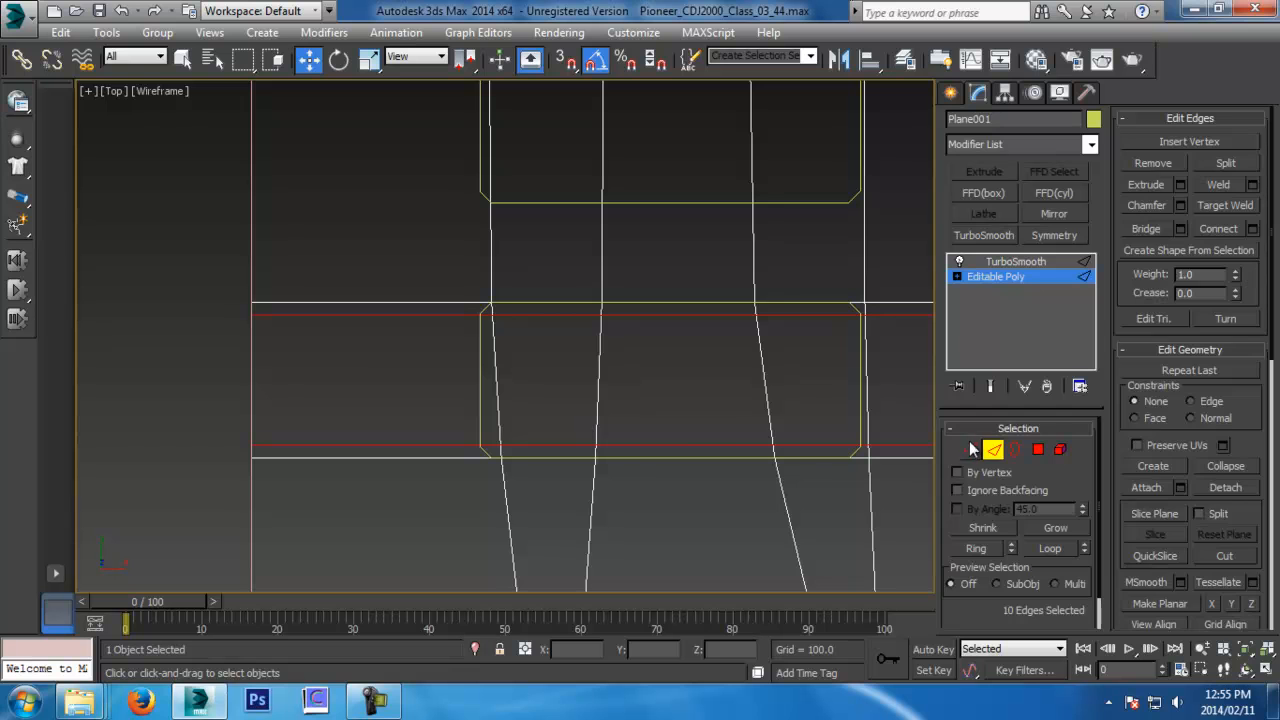
pyautogui.click(970, 449)
pyautogui.press('s')
pyautogui.scroll(-1, 551, 507)
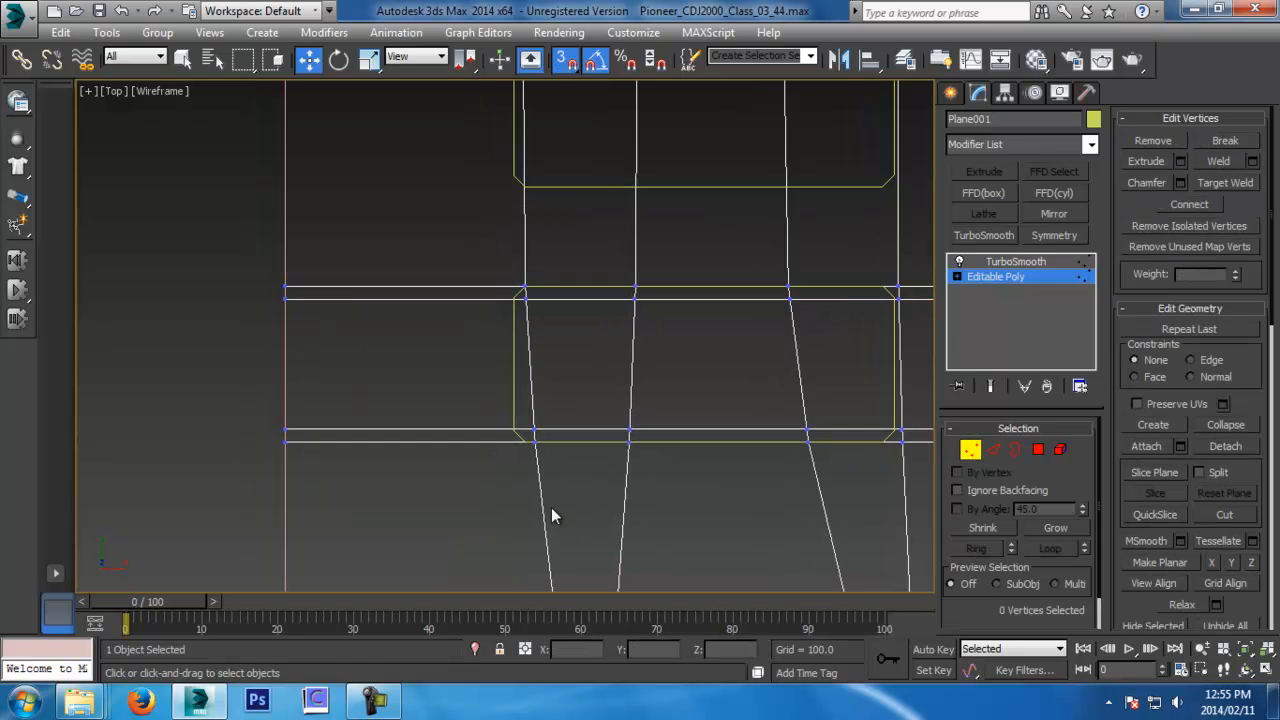
pyautogui.moveTo(563, 534); pyautogui.dragTo(567, 518, button='middle')
pyautogui.scroll(3, 605, 462)
pyautogui.click(545, 406)
pyautogui.moveTo(544, 405); pyautogui.dragTo(503, 383)
pyautogui.click(610, 373)
pyautogui.moveTo(598, 157); pyautogui.dragTo(599, 354, button='middle')
pyautogui.click(600, 354)
pyautogui.click(528, 314)
pyautogui.moveTo(528, 314)
pyautogui.mouseDown()
pyautogui.moveTo(503, 314)
pyautogui.moveTo(543, 266)
pyautogui.moveTo(527, 290)
pyautogui.mouseUp()
pyautogui.click(557, 371)
# Snap the mesh vertices at the lowest outline's two right corners onto the outline's corner points
pyautogui.moveTo(824, 323); pyautogui.dragTo(134, 331, button='middle')
pyautogui.moveTo(759, 337); pyautogui.dragTo(722, 322, button='middle')
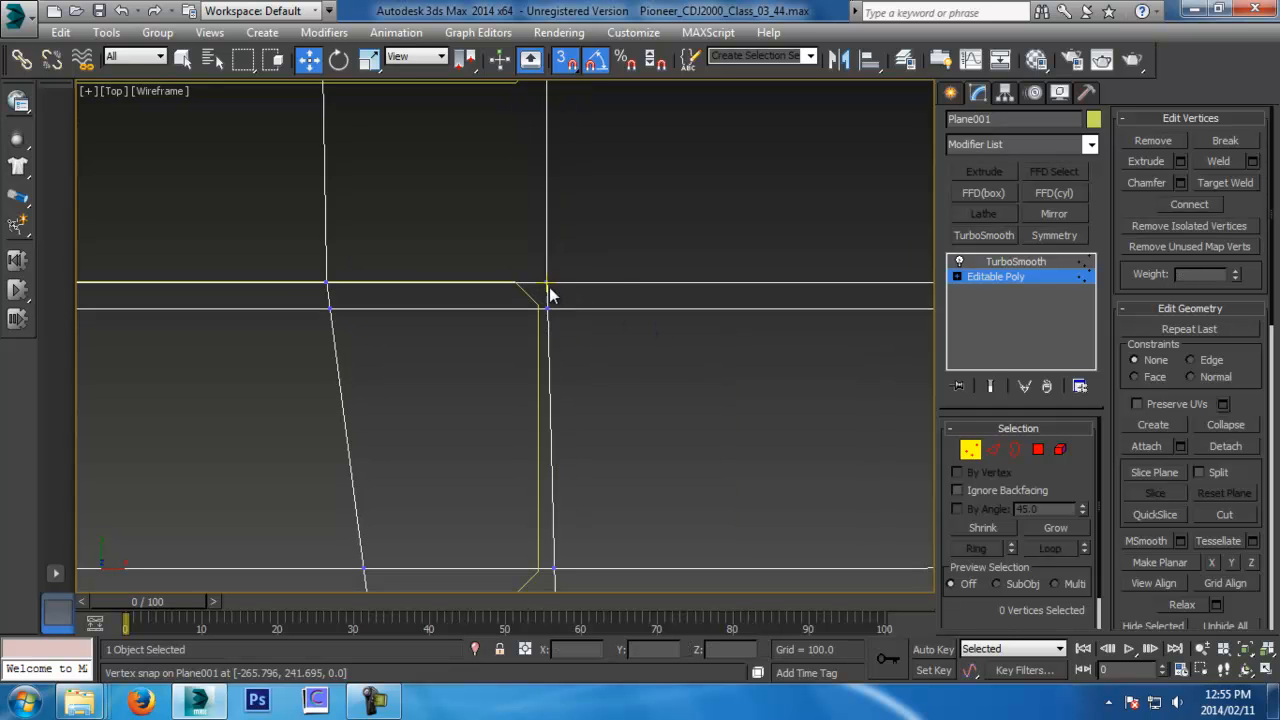
pyautogui.click(547, 283)
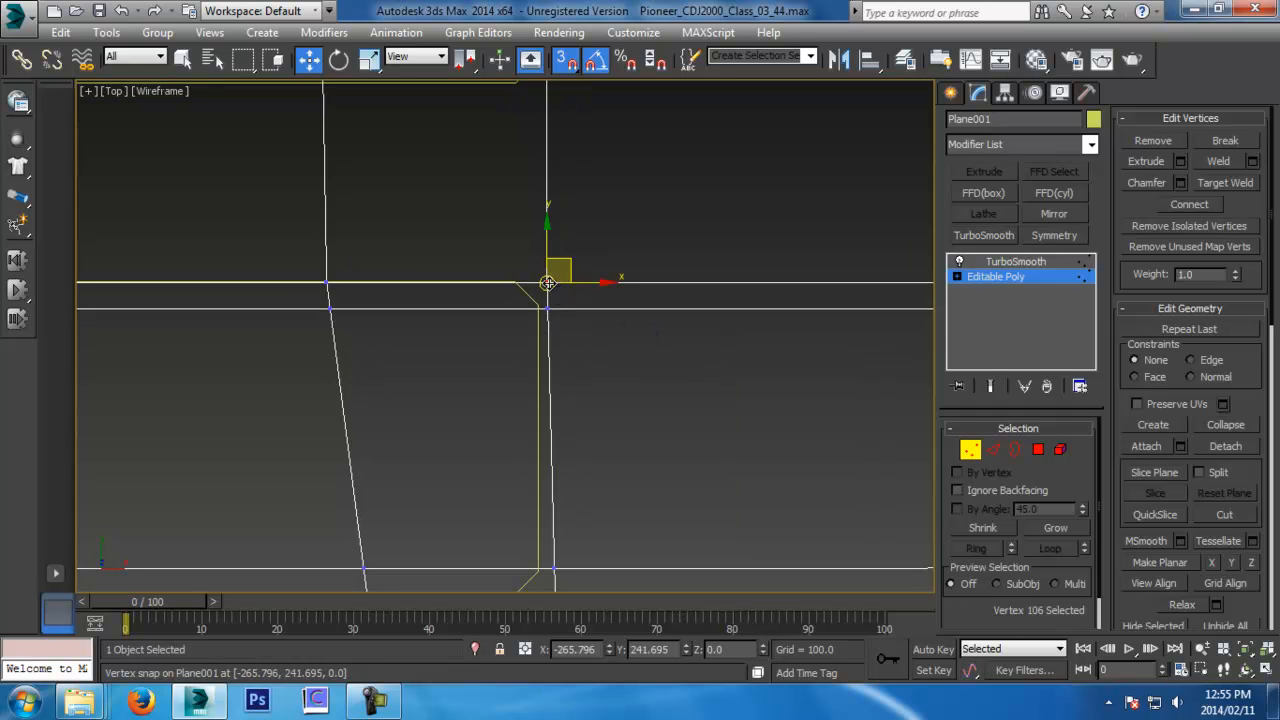
pyautogui.moveTo(553, 274); pyautogui.dragTo(517, 283)
pyautogui.click(586, 322)
pyautogui.click(550, 308)
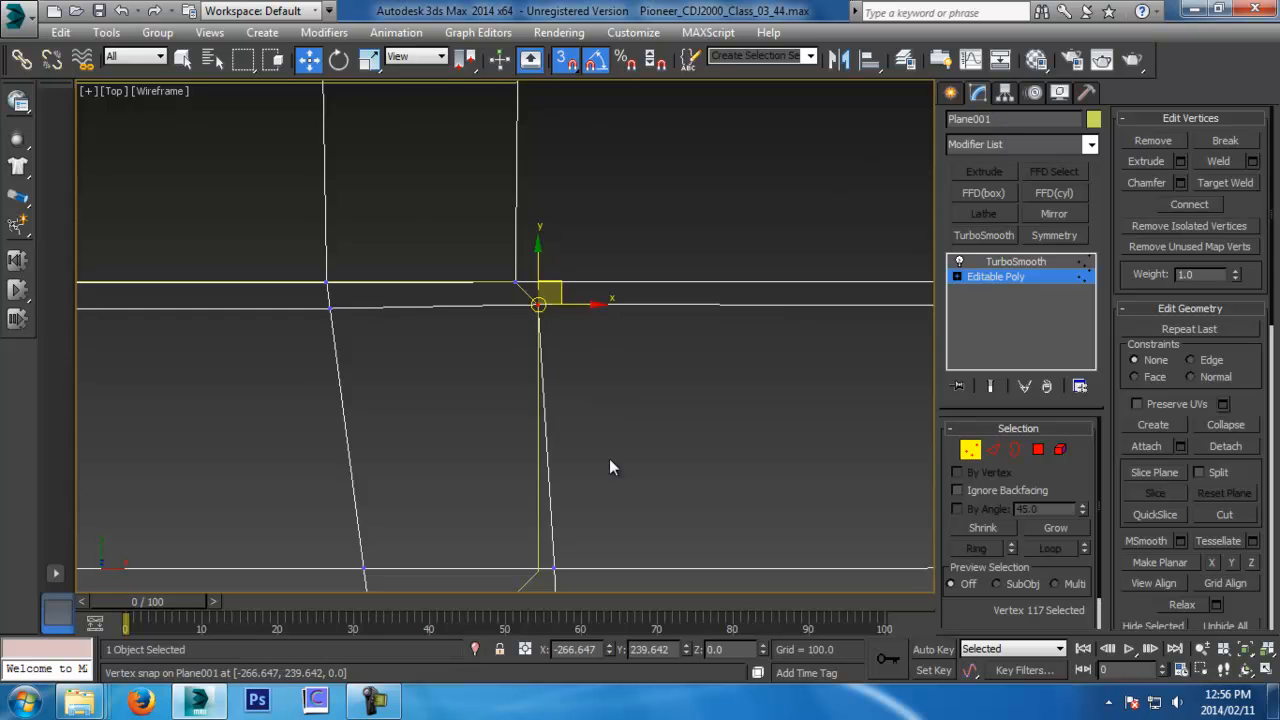
pyautogui.moveTo(609, 458); pyautogui.dragTo(773, 132, button='middle')
pyautogui.moveTo(708, 224); pyautogui.dragTo(693, 232)
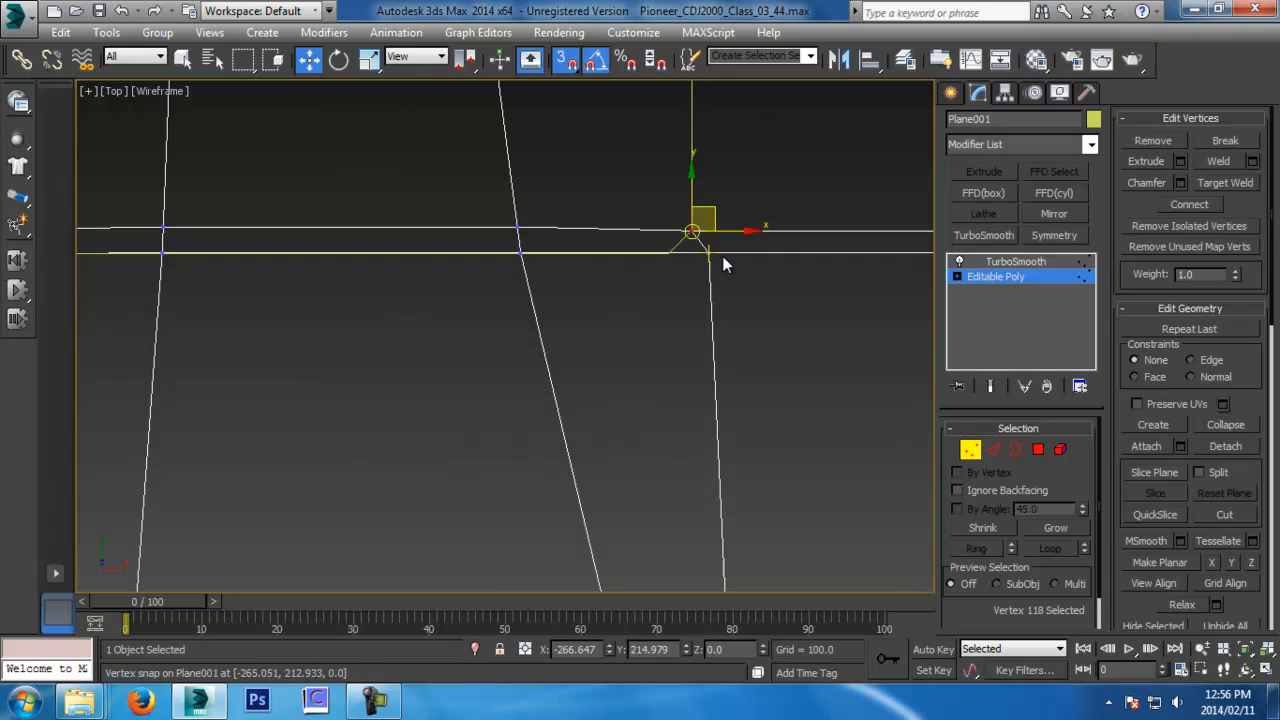
pyautogui.click(708, 252)
pyautogui.moveTo(673, 257); pyautogui.dragTo(657, 392, button='middle')
# Select the nine polygons inside the lowest button outline and delete them to open the hole
pyautogui.click(1038, 449)
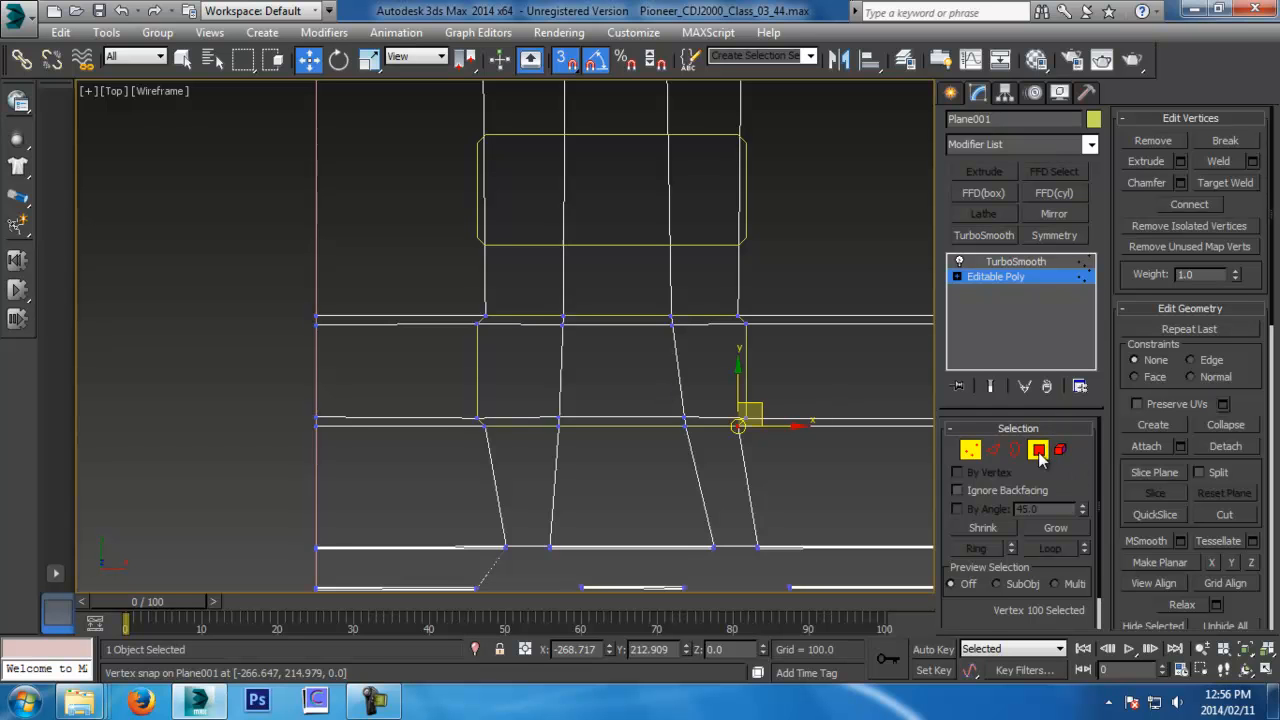
pyautogui.click(712, 320)
pyautogui.keyDown('ctrl'); pyautogui.click(714, 395); pyautogui.keyUp('ctrl')
pyautogui.keyDown('ctrl'); pyautogui.click(712, 421); pyautogui.keyUp('ctrl')
pyautogui.keyDown('ctrl'); pyautogui.click(620, 421); pyautogui.keyUp('ctrl')
pyautogui.keyDown('ctrl'); pyautogui.click(515, 421); pyautogui.keyUp('ctrl')
pyautogui.keyDown('ctrl'); pyautogui.click(525, 372); pyautogui.keyUp('ctrl')
pyautogui.keyDown('ctrl'); pyautogui.click(570, 322); pyautogui.keyUp('ctrl')
pyautogui.keyDown('ctrl'); pyautogui.click(587, 350); pyautogui.keyUp('ctrl')
pyautogui.keyDown('ctrl'); pyautogui.click(598, 322); pyautogui.keyUp('ctrl')
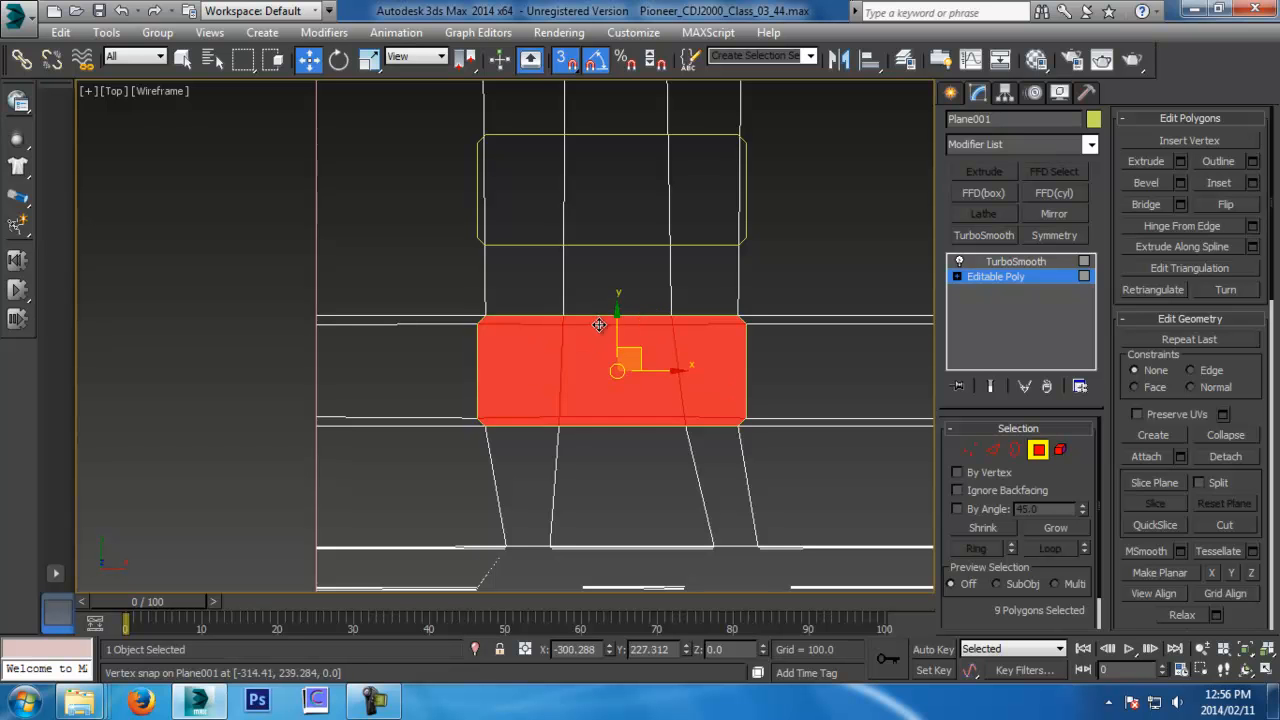
pyautogui.press('Delete')
# Examine the TurboSmooth result around the new rectangular hole, the round holes below and the button outlines above
pyautogui.press('End')
pyautogui.click(1038, 450)
pyautogui.click(1015, 261)
pyautogui.moveTo(837, 347); pyautogui.dragTo(768, 362, button='middle')
pyautogui.scroll(5, 687, 331)
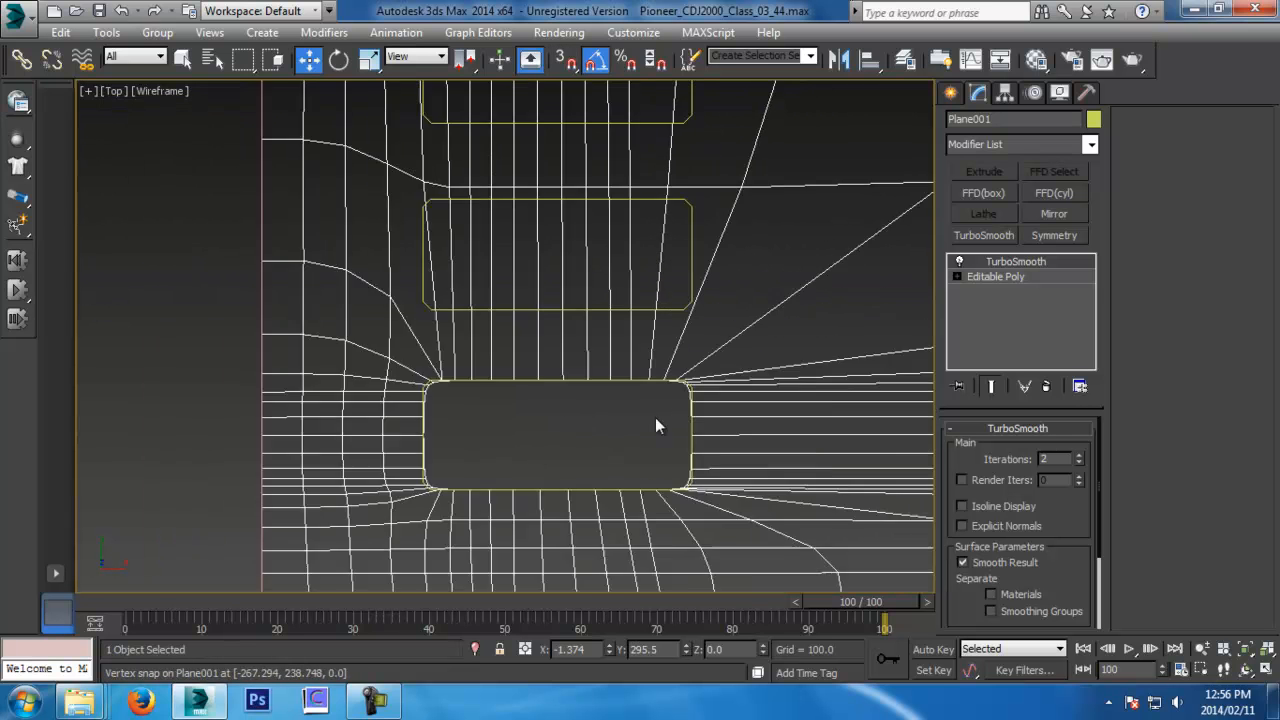
pyautogui.scroll(6, 655, 417)
pyautogui.moveTo(734, 323); pyautogui.dragTo(737, 446, button='middle')
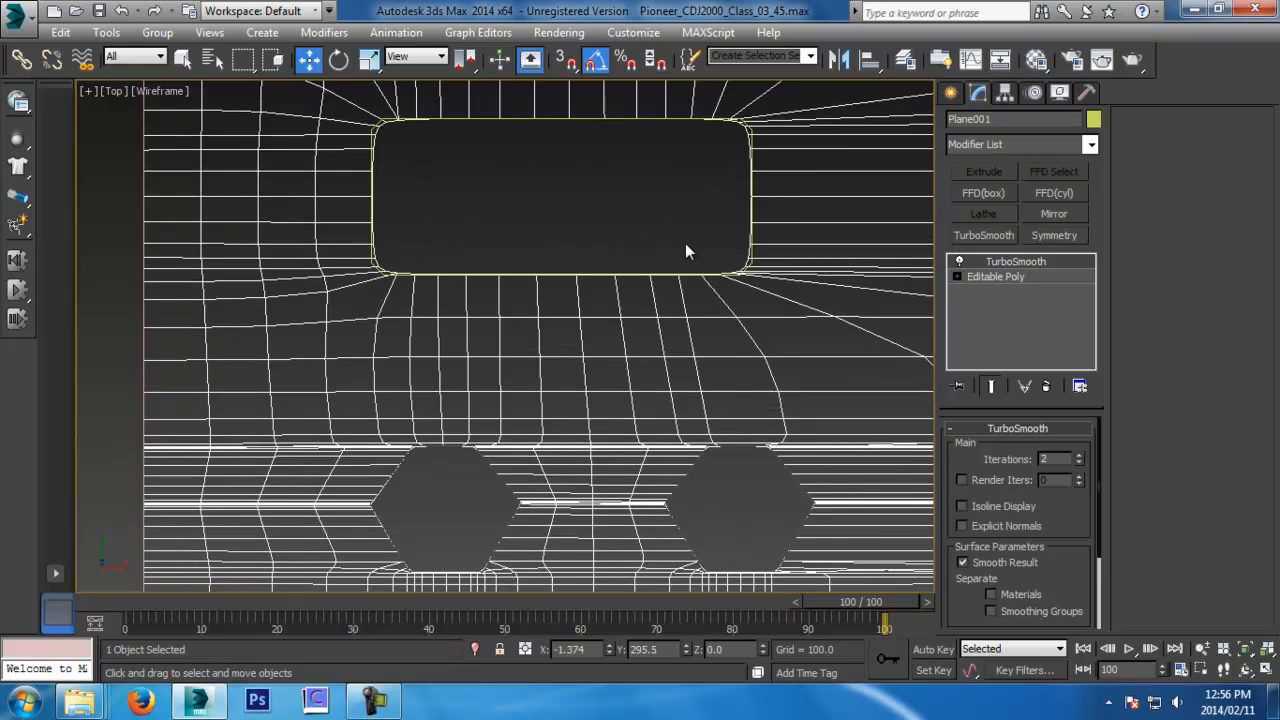
pyautogui.moveTo(725, 369); pyautogui.dragTo(706, 360, button='middle')
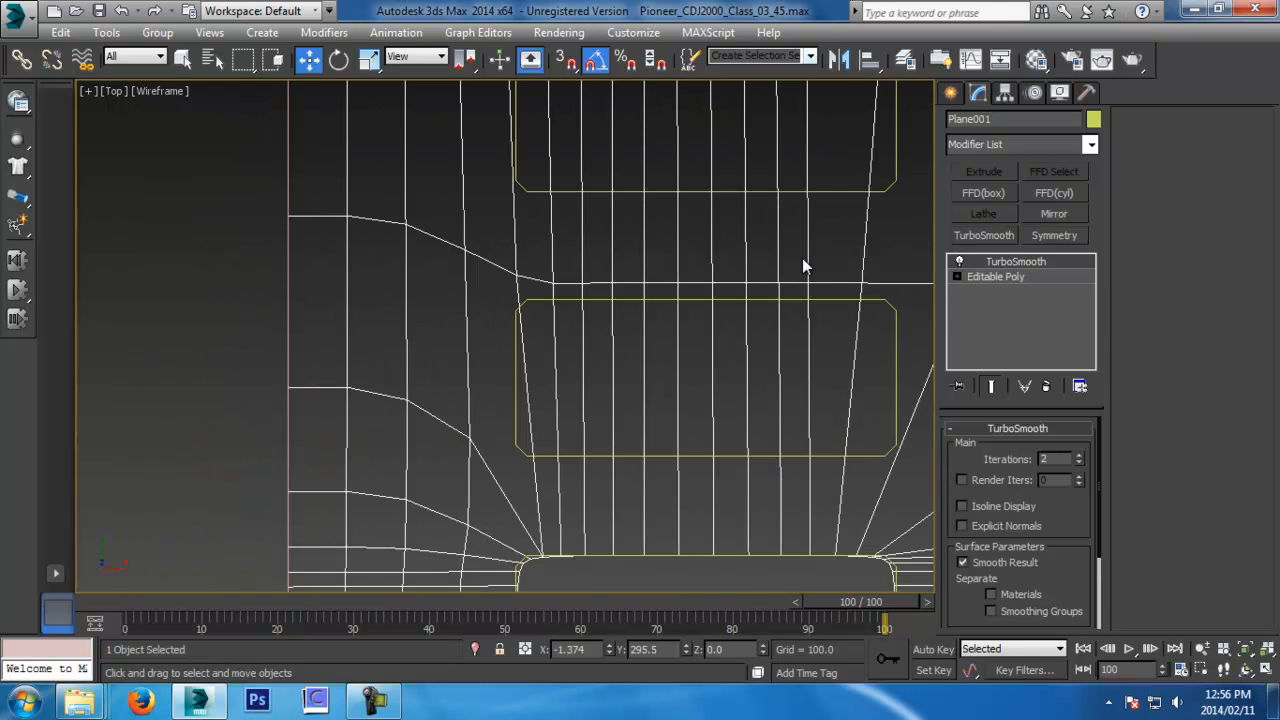
pyautogui.scroll(-5, 805, 266)
pyautogui.moveTo(780, 125); pyautogui.dragTo(787, 417, button='middle')
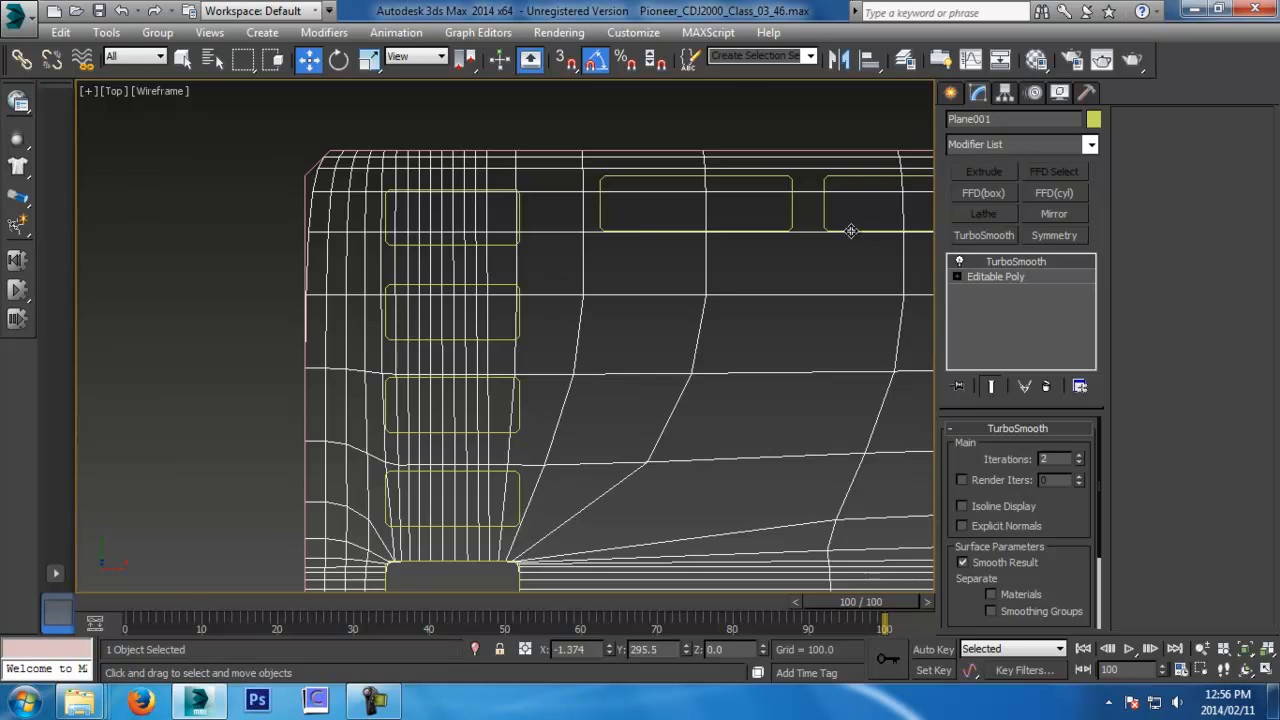
pyautogui.moveTo(843, 231)
pyautogui.mouseDown(button='middle')
pyautogui.moveTo(351, 260)
pyautogui.moveTo(843, 220)
pyautogui.mouseUp(button='middle')
pyautogui.moveTo(648, 330); pyautogui.dragTo(809, 151, button='middle')
pyautogui.scroll(3, 667, 315)
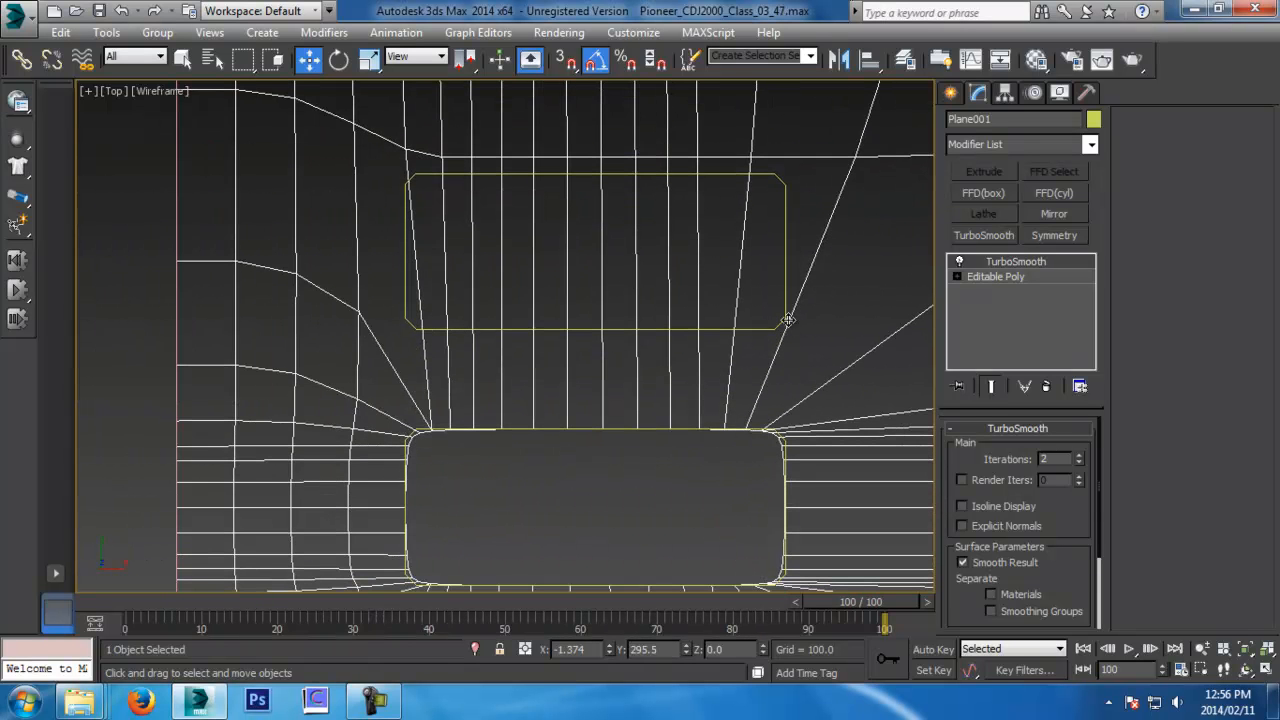
# Connect the ring of vertical edges above the rectangular hole with seven segments and a pinch of 0
pyautogui.click(1009, 277)
pyautogui.click(992, 449)
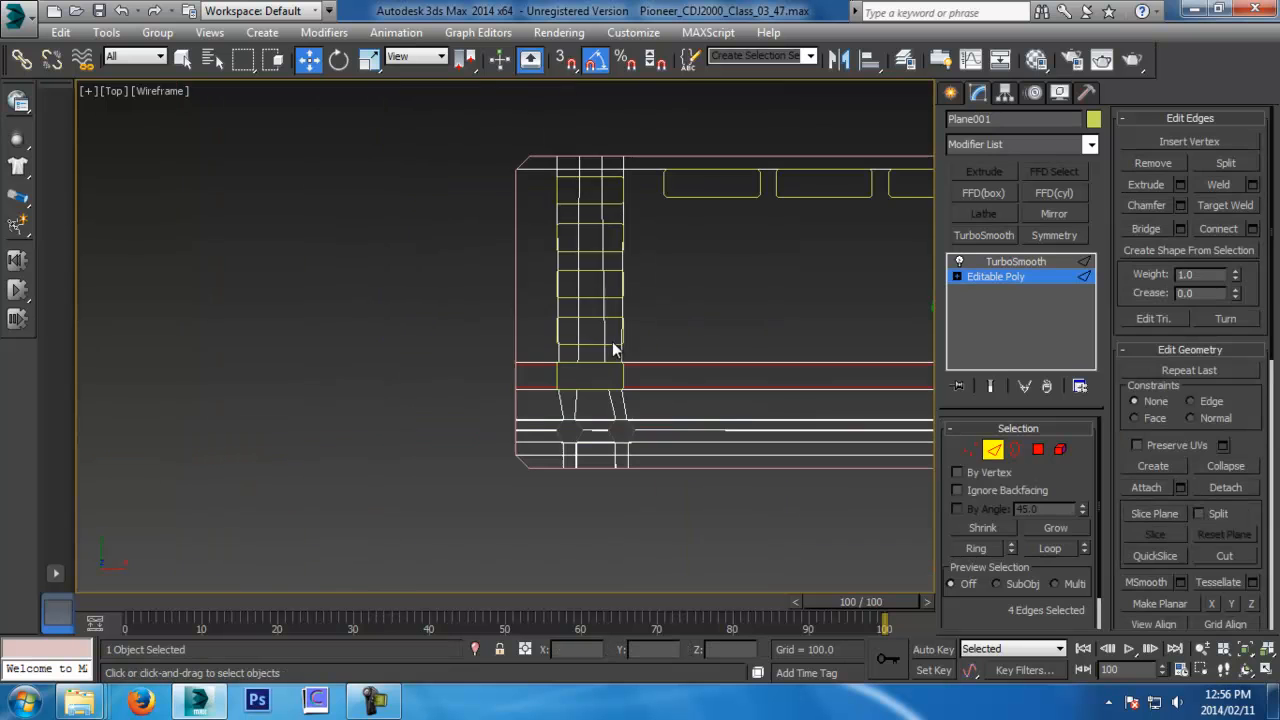
pyautogui.moveTo(429, 285); pyautogui.dragTo(943, 332)
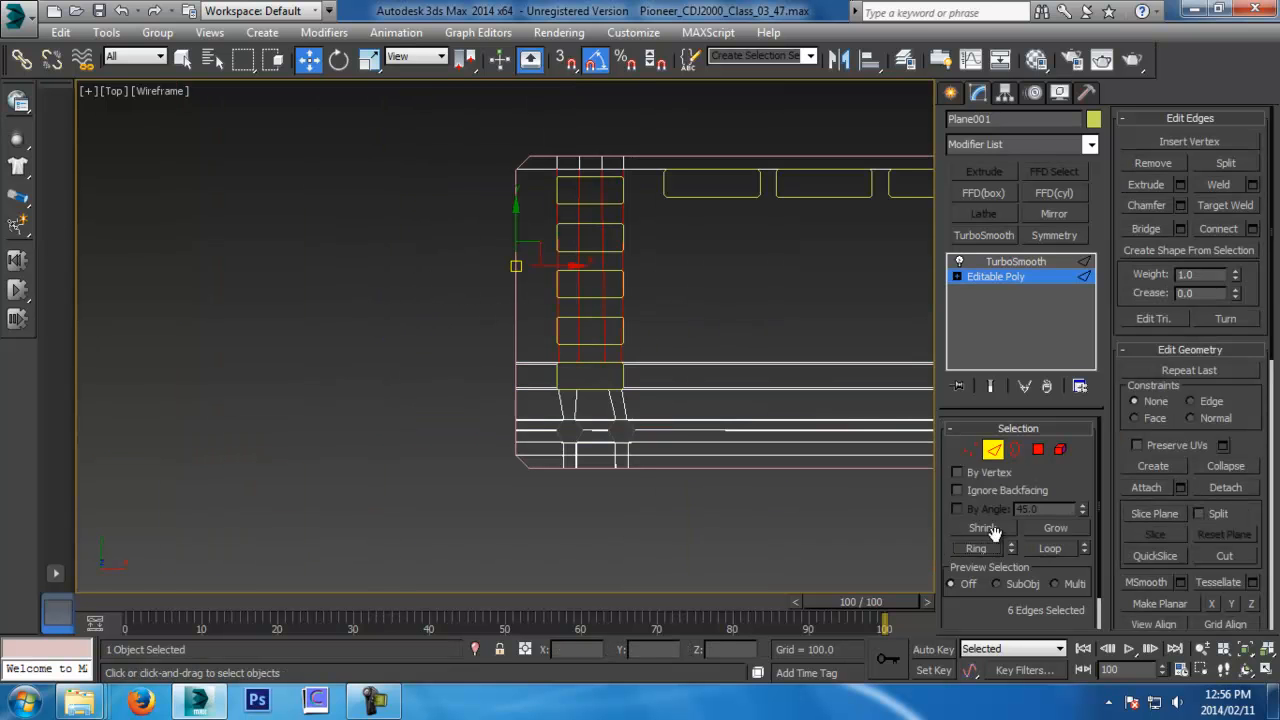
pyautogui.click(1251, 229)
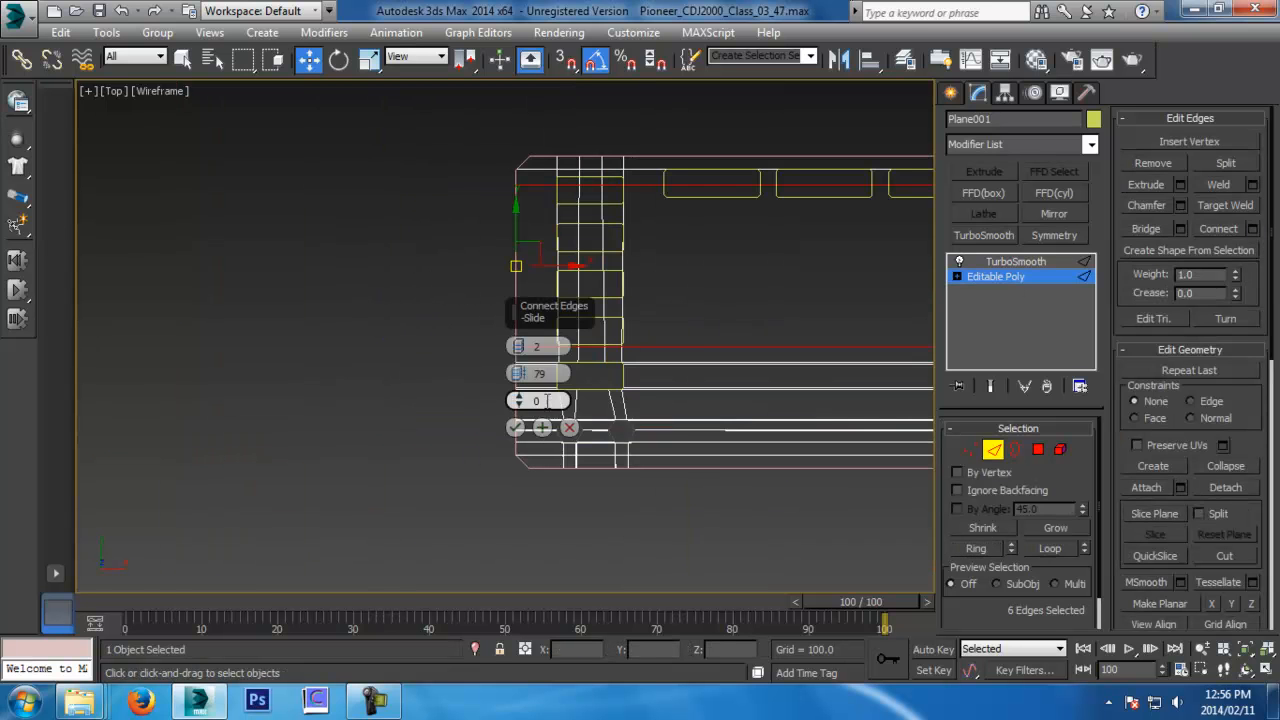
pyautogui.scroll(4, 697, 322)
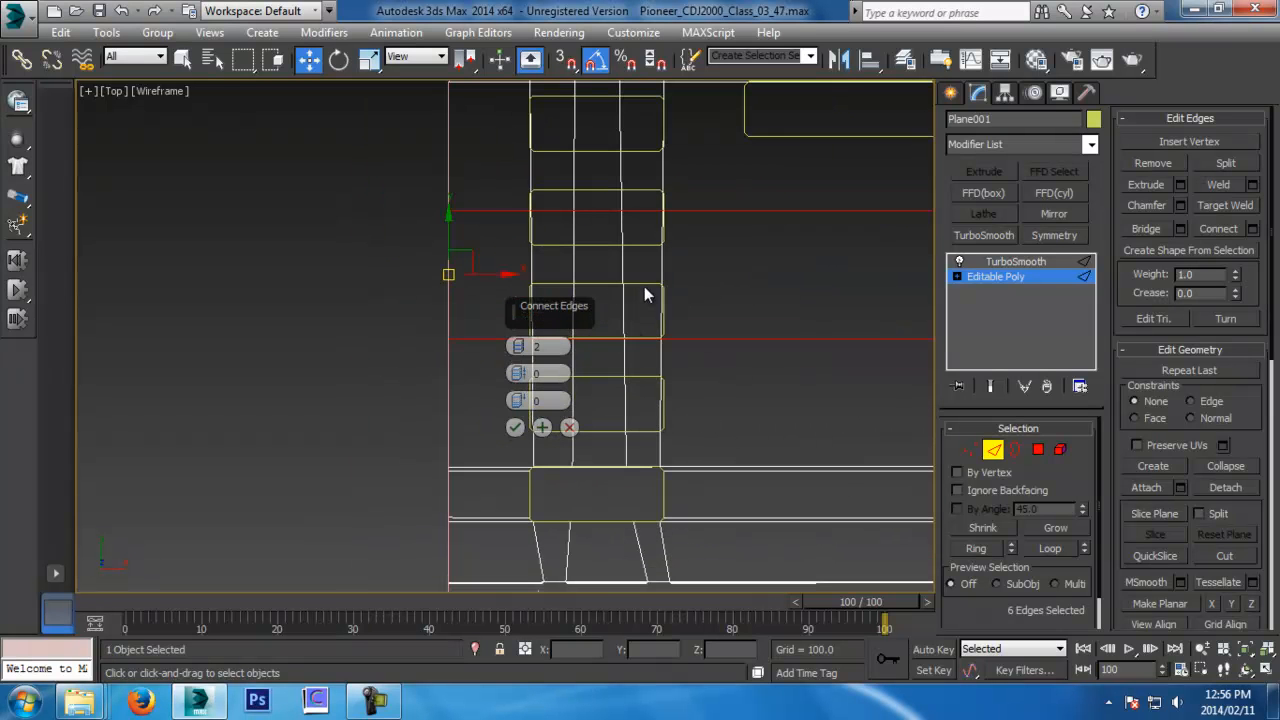
pyautogui.moveTo(652, 150); pyautogui.dragTo(652, 193, button='middle')
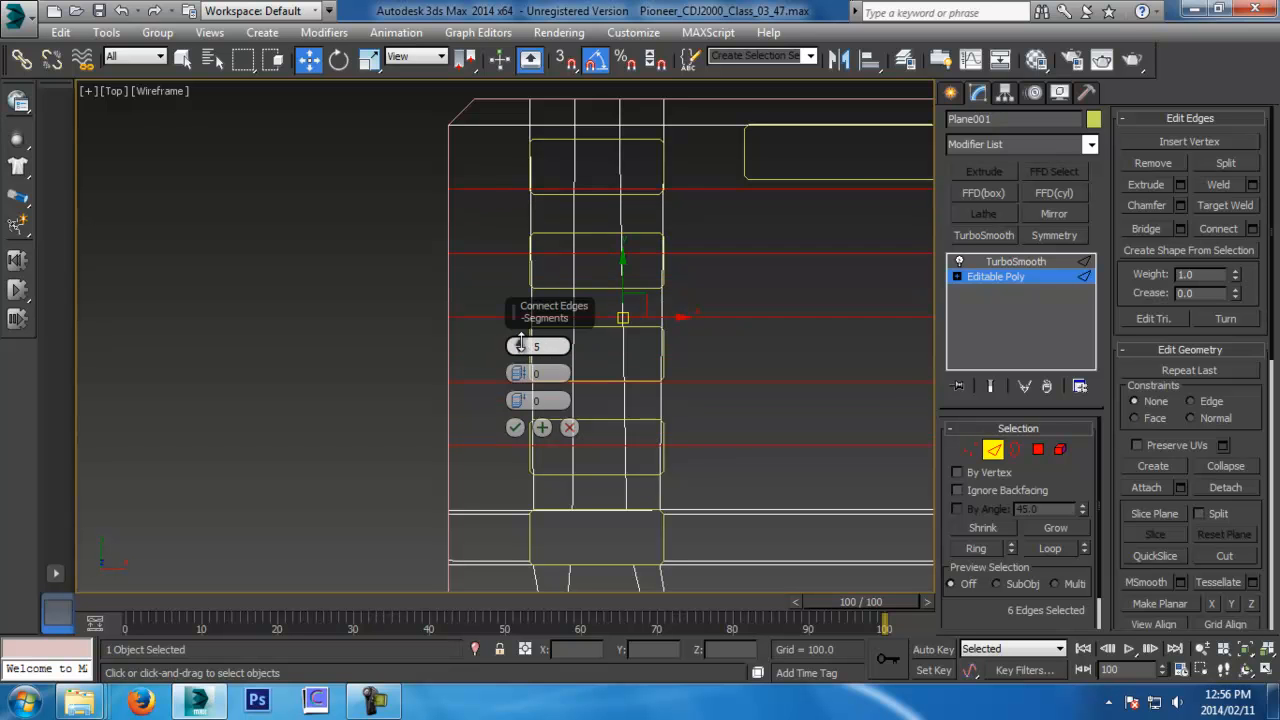
pyautogui.click(514, 427)
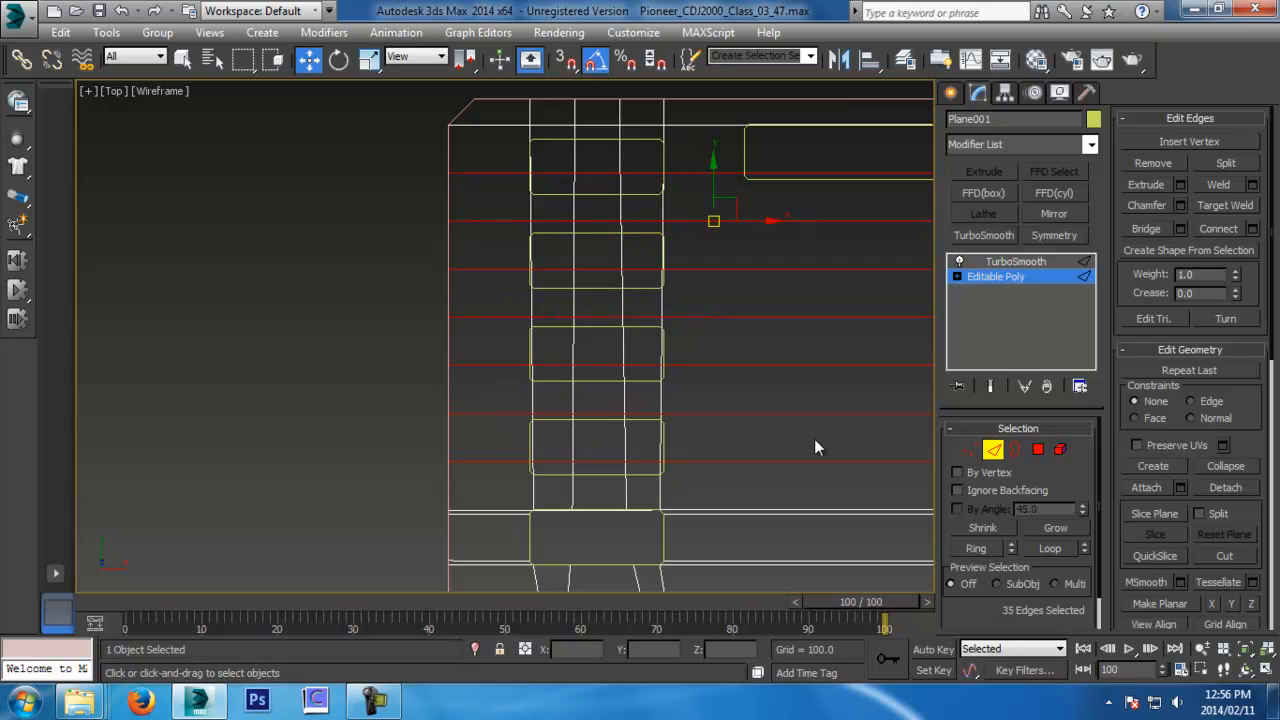
# Move the two lowest new edge loops onto the lower and upper edges of the outline just above the hole
pyautogui.moveTo(812, 442); pyautogui.dragTo(707, 378, button='middle')
pyautogui.doubleClick(674, 398)
pyautogui.scroll(3, 650, 395)
pyautogui.moveTo(612, 410); pyautogui.dragTo(770, 370, button='middle')
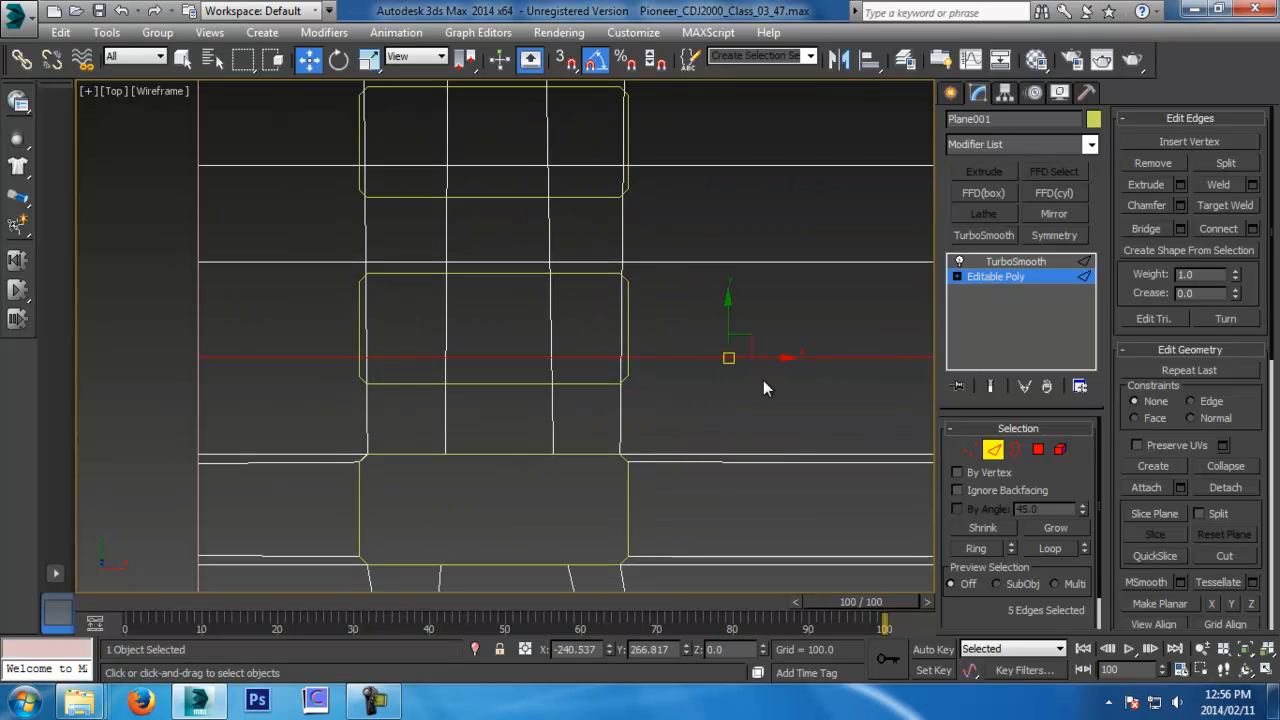
pyautogui.scroll(3, 640, 320)
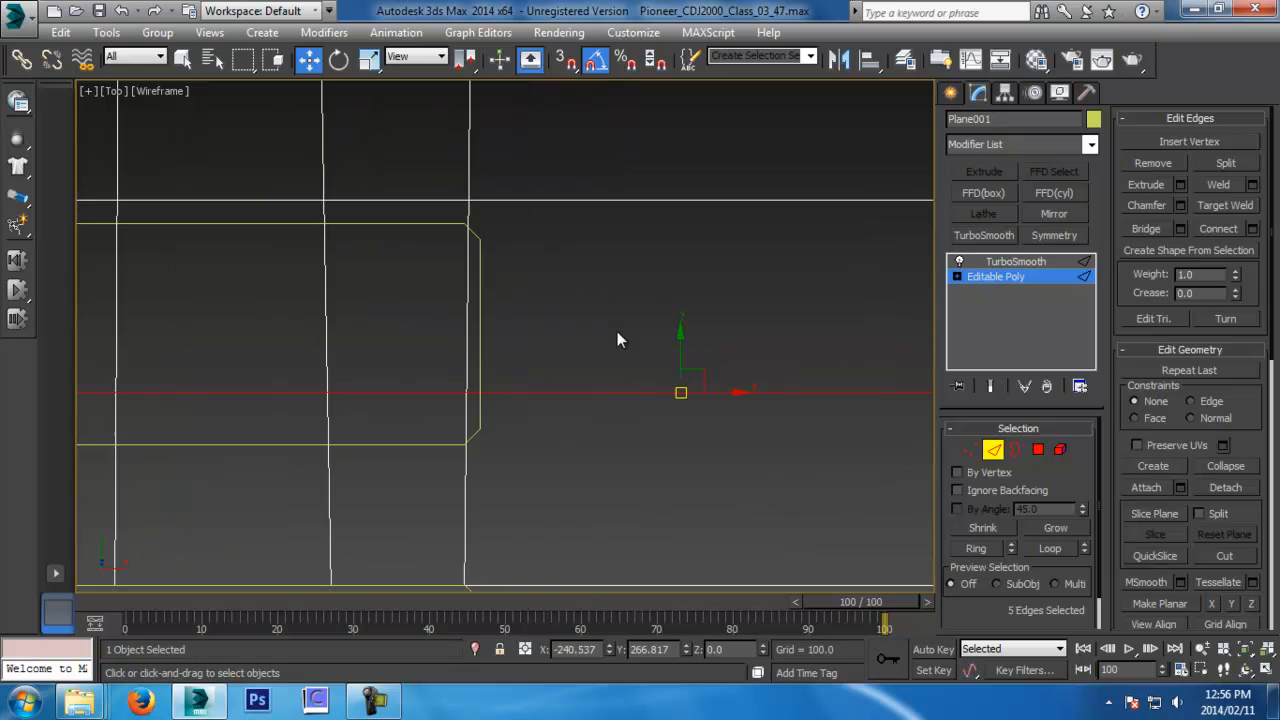
pyautogui.moveTo(688, 354); pyautogui.dragTo(677, 198)
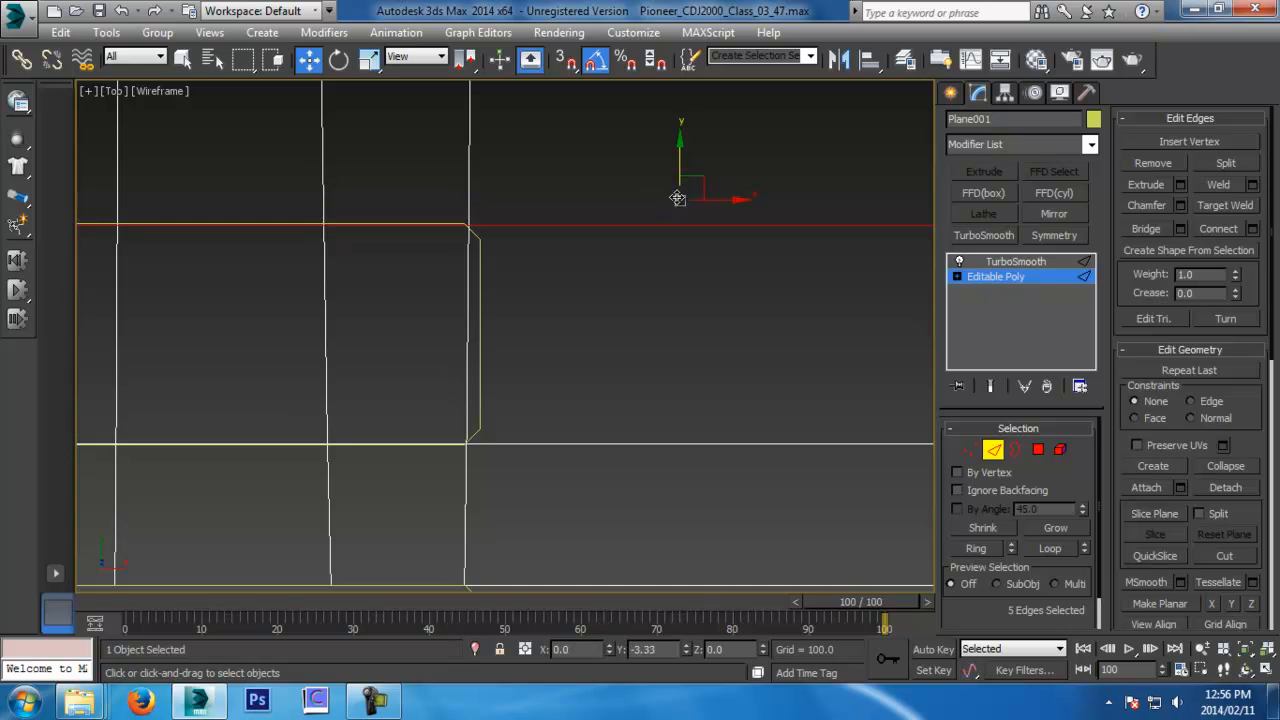
# Move the third and fourth new loops onto the lower and upper edges of the middle button outline
pyautogui.moveTo(678, 197); pyautogui.dragTo(767, 421, button='middle')
pyautogui.doubleClick(700, 259)
pyautogui.moveTo(808, 221); pyautogui.dragTo(786, 266)
pyautogui.moveTo(786, 266); pyautogui.dragTo(770, 456, button='middle')
pyautogui.doubleClick(673, 253)
pyautogui.moveTo(794, 206); pyautogui.dragTo(793, 245)
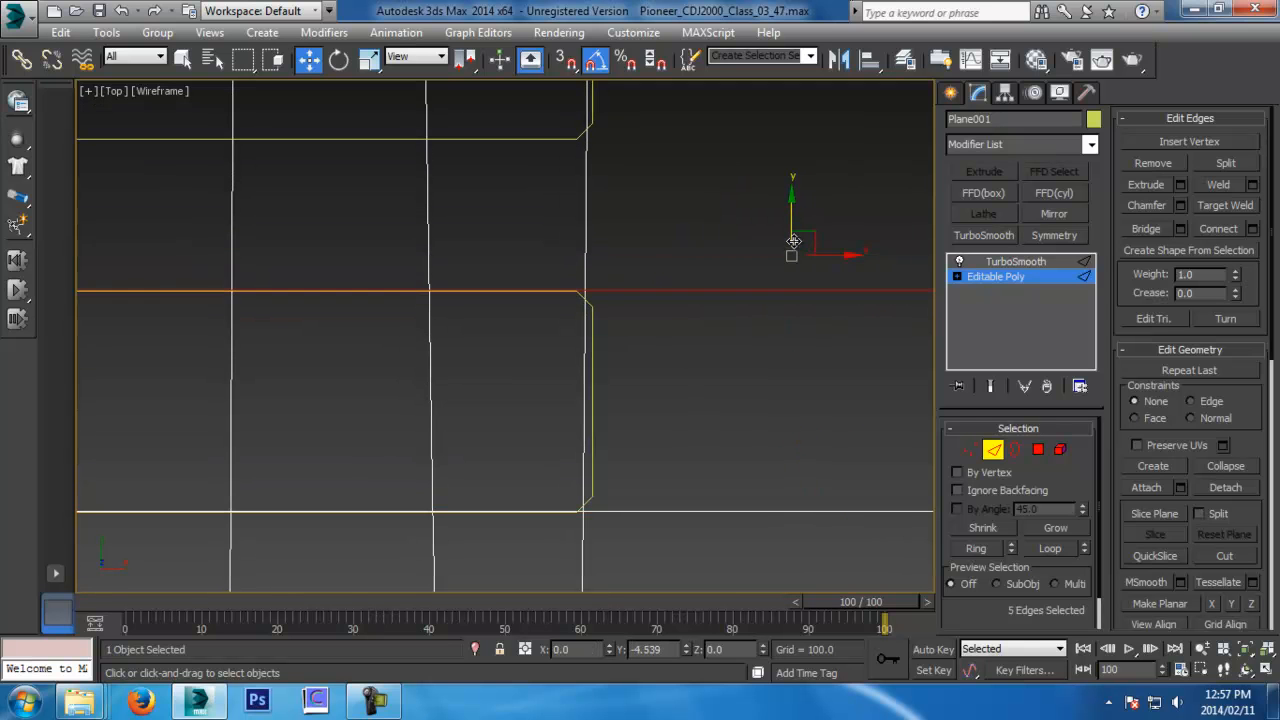
# Move the fifth and sixth new loops onto the lower and upper edges of the second button outline from the top
pyautogui.moveTo(793, 241); pyautogui.dragTo(723, 380, button='middle')
pyautogui.doubleClick(683, 226)
pyautogui.moveTo(729, 264); pyautogui.dragTo(729, 311, button='middle')
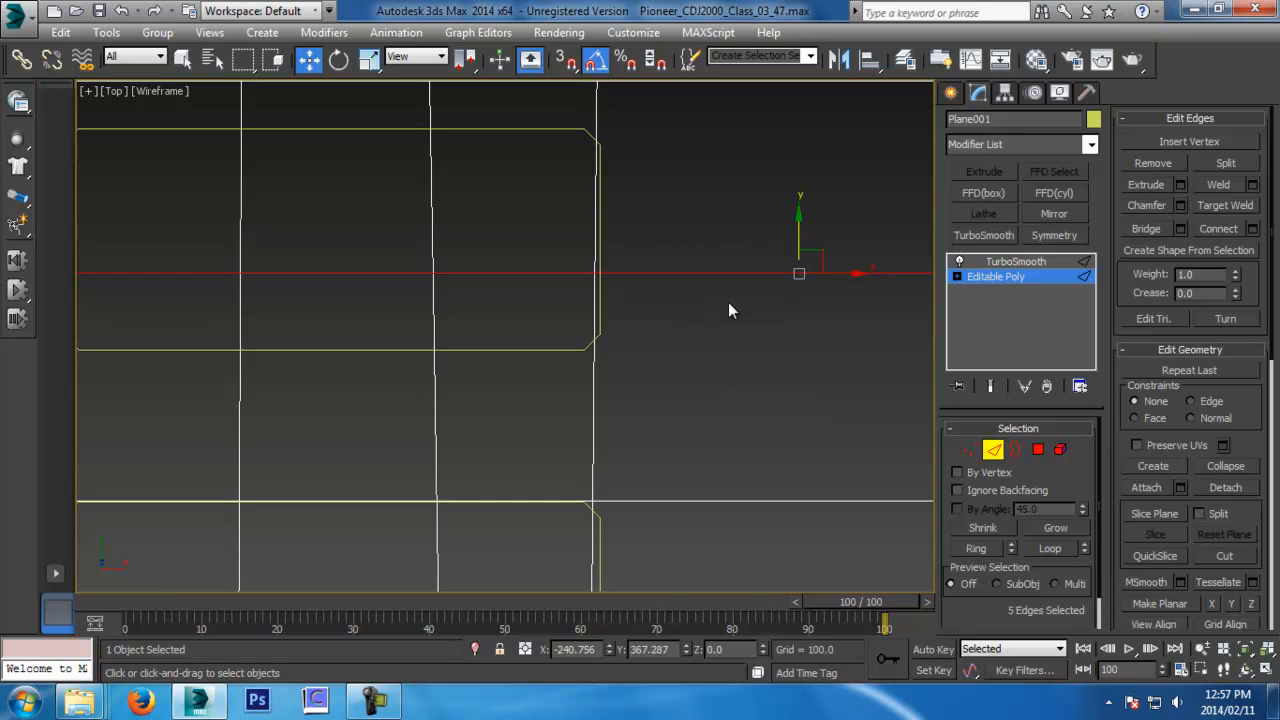
pyautogui.moveTo(797, 228); pyautogui.dragTo(797, 302)
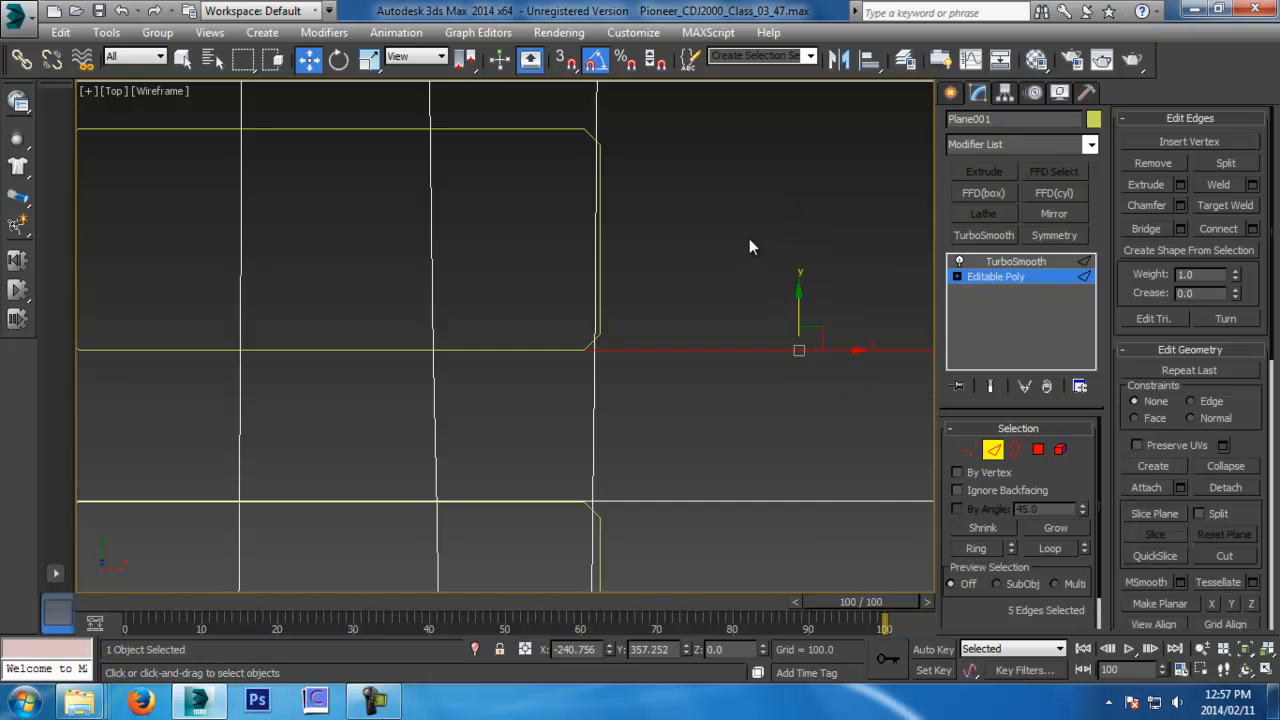
pyautogui.moveTo(750, 207); pyautogui.dragTo(741, 366, button='middle')
pyautogui.doubleClick(723, 241)
pyautogui.moveTo(791, 197); pyautogui.dragTo(794, 243)
# Move the seventh new loop onto the lower edge of the topmost button outline
pyautogui.scroll(-4, 789, 248)
pyautogui.moveTo(787, 239); pyautogui.dragTo(712, 358, button='middle')
pyautogui.scroll(2, 698, 363)
pyautogui.doubleClick(716, 265)
pyautogui.moveTo(735, 240); pyautogui.dragTo(737, 278)
pyautogui.scroll(3, 737, 278)
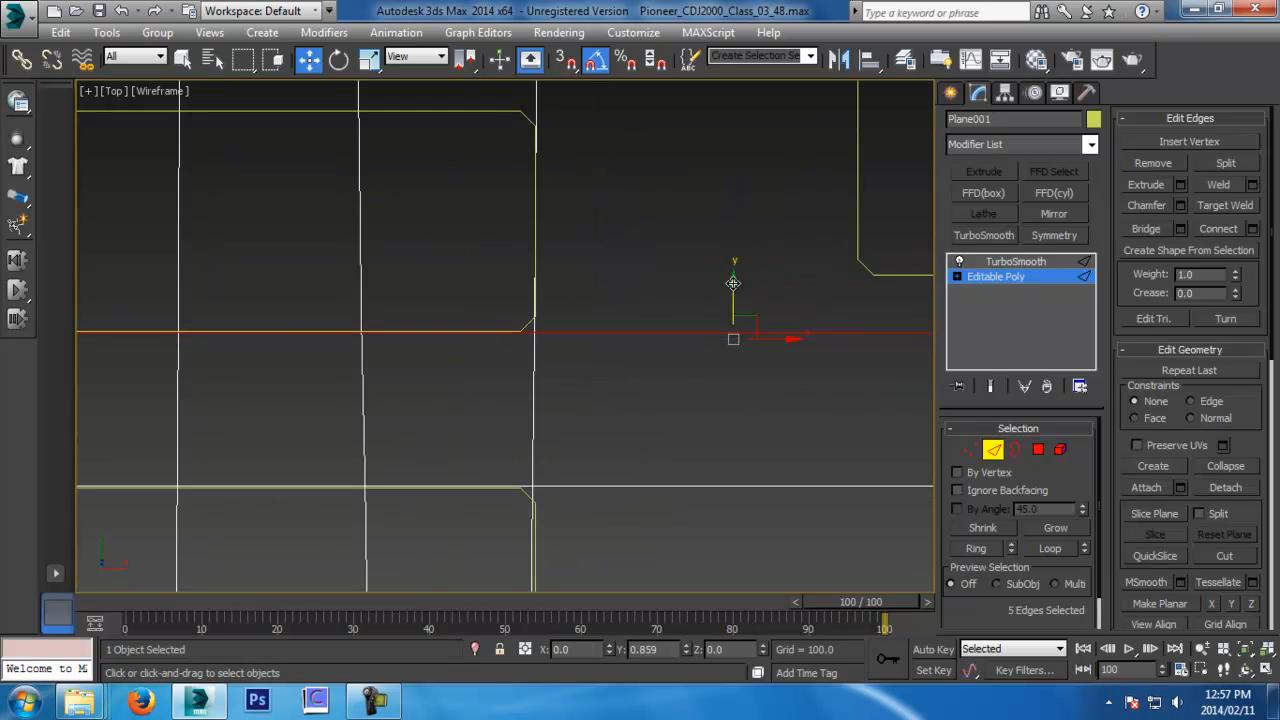
pyautogui.scroll(-3, 733, 283)
pyautogui.moveTo(723, 312); pyautogui.dragTo(686, 414, button='middle')
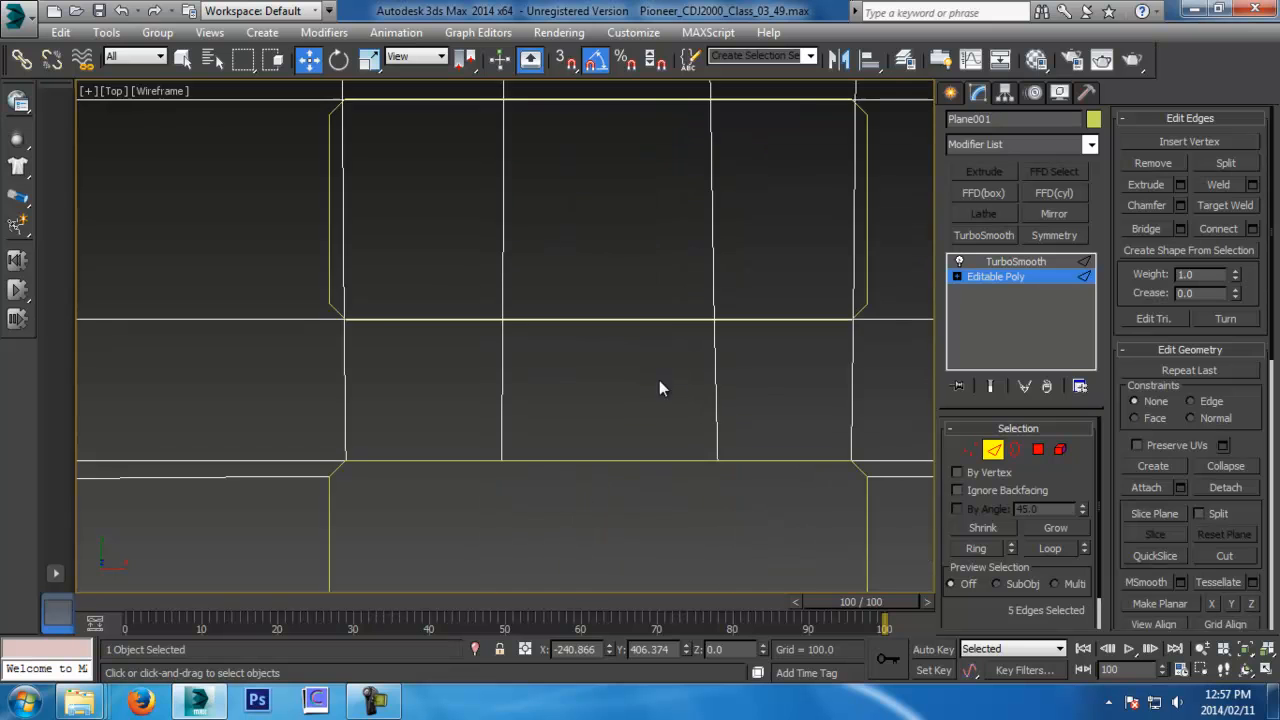
pyautogui.moveTo(708, 339); pyautogui.dragTo(710, 436, button='middle')
pyautogui.scroll(-2, 710, 436)
pyautogui.click(442, 345)
pyautogui.moveTo(422, 278); pyautogui.dragTo(439, 344, button='middle')
pyautogui.keyDown('ctrl'); pyautogui.click(457, 170); pyautogui.keyUp('ctrl')
pyautogui.moveTo(458, 103); pyautogui.dragTo(525, 383, button='middle')
pyautogui.keyDown('ctrl'); pyautogui.moveTo(572, 190); pyautogui.dragTo(280, 175); pyautogui.keyUp('ctrl')
pyautogui.moveTo(458, 162); pyautogui.dragTo(481, 495, button='middle')
pyautogui.keyDown('ctrl'); pyautogui.moveTo(603, 226); pyautogui.dragTo(394, 226); pyautogui.keyUp('ctrl')
pyautogui.moveTo(470, 190); pyautogui.dragTo(473, 376, button='middle')
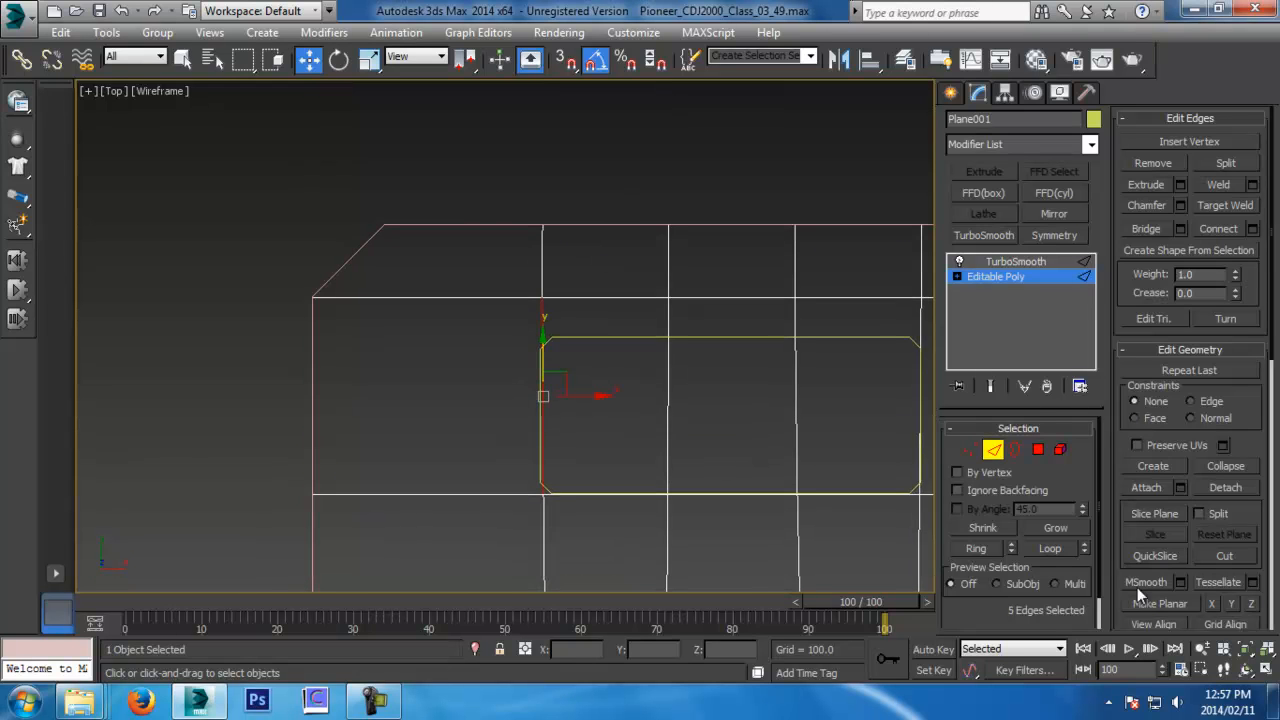
pyautogui.click(970, 550)
# Select the rings of vertical edges that cross the four button outlines above the existing hole
pyautogui.click(543, 408)
pyautogui.moveTo(595, 487); pyautogui.dragTo(708, 185, button='middle')
pyautogui.keyDown('ctrl'); pyautogui.click(658, 395); pyautogui.keyUp('ctrl')
pyautogui.moveTo(666, 435); pyautogui.dragTo(668, 198, button='middle')
pyautogui.keyDown('ctrl'); pyautogui.click(659, 405); pyautogui.keyUp('ctrl')
pyautogui.moveTo(731, 437); pyautogui.dragTo(706, 98, button='middle')
pyautogui.click(989, 549)
# Connect the selected edge rings with 2 segments and a pinch of 81, and save the scene
pyautogui.click(1253, 228)
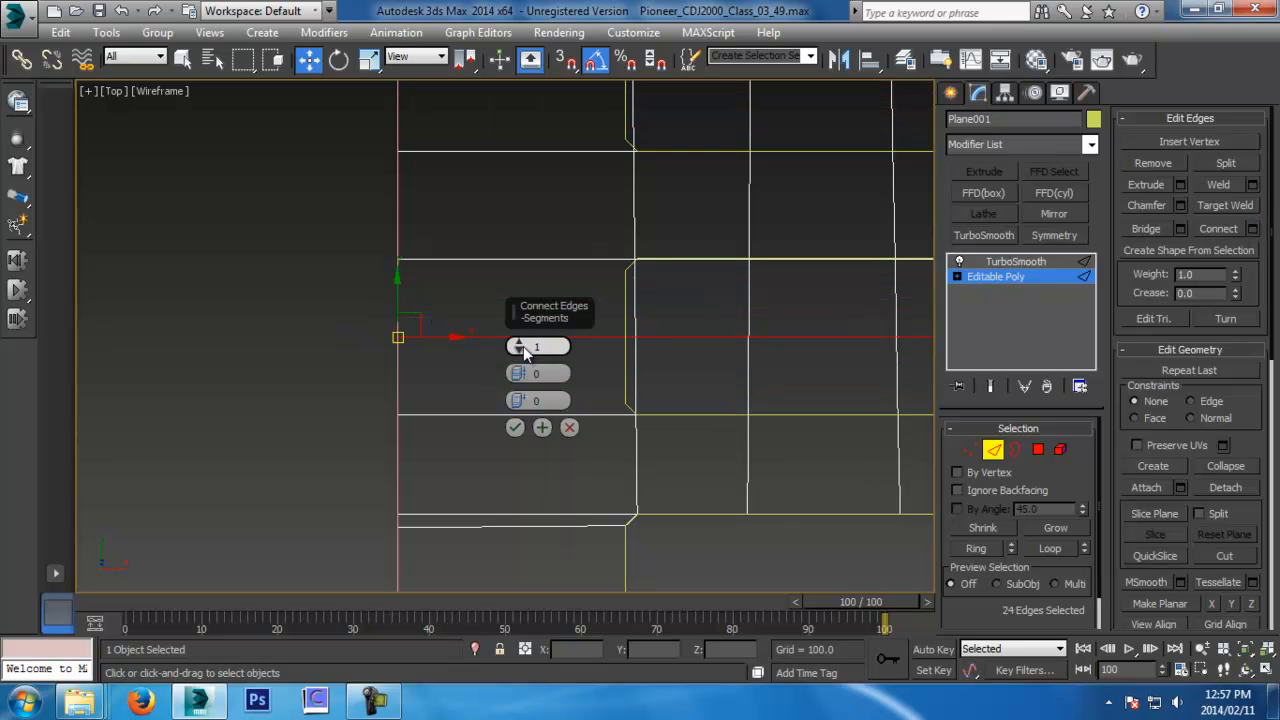
pyautogui.click(519, 344)
pyautogui.click(518, 370)
pyautogui.moveTo(518, 372); pyautogui.dragTo(555, 139)
pyautogui.moveTo(567, 90); pyautogui.dragTo(571, 73)
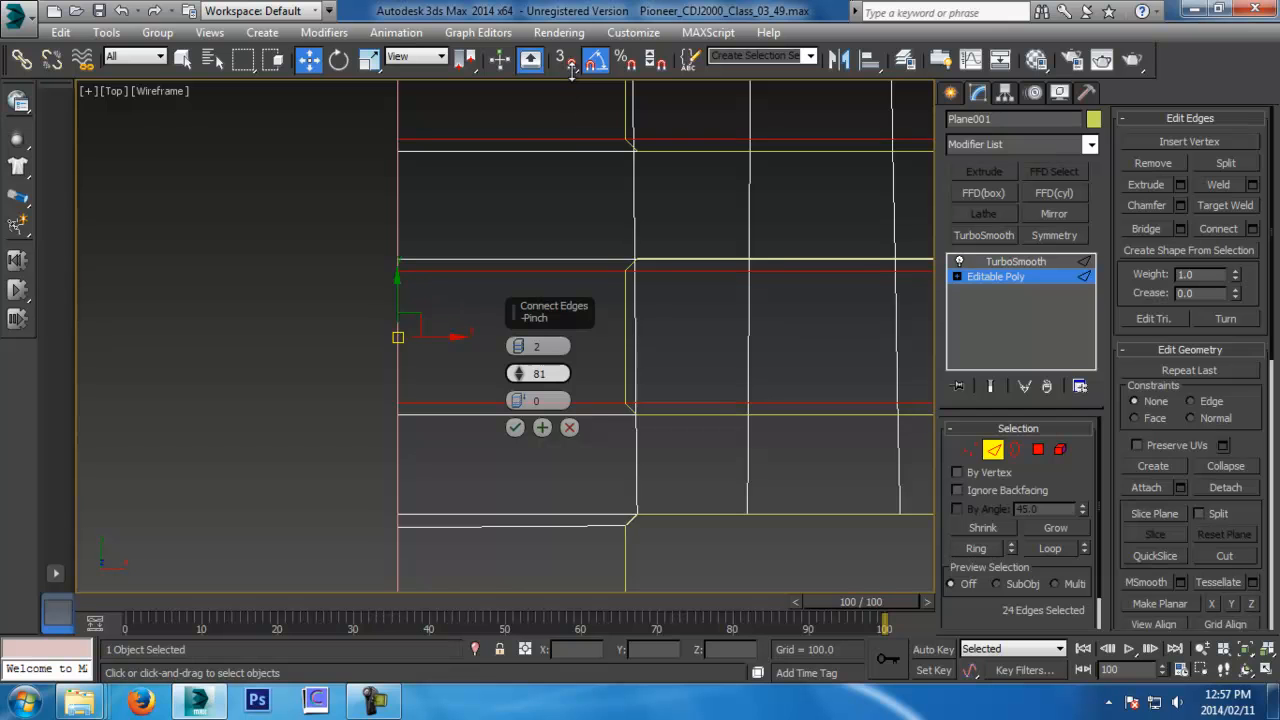
pyautogui.scroll(5, 643, 260)
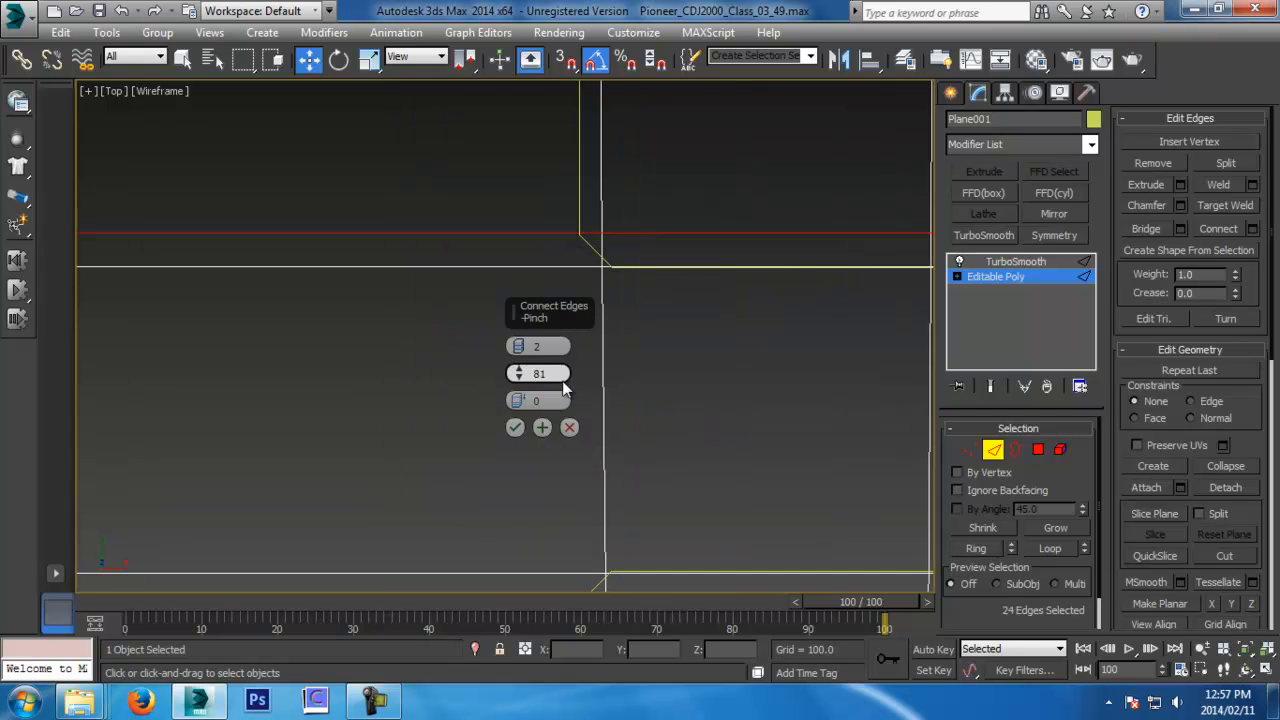
pyautogui.click(514, 431)
pyautogui.moveTo(630, 400); pyautogui.dragTo(521, 402, button='middle')
pyautogui.scroll(-3, 571, 398)
pyautogui.hotkey('ctrl', 's')
# Turn on snapping and move the plate's vertices onto the left chamfered corners of the outline just above the hole
pyautogui.moveTo(692, 490); pyautogui.dragTo(746, 310, button='middle')
pyautogui.scroll(2, 617, 358)
pyautogui.scroll(2, 617, 365)
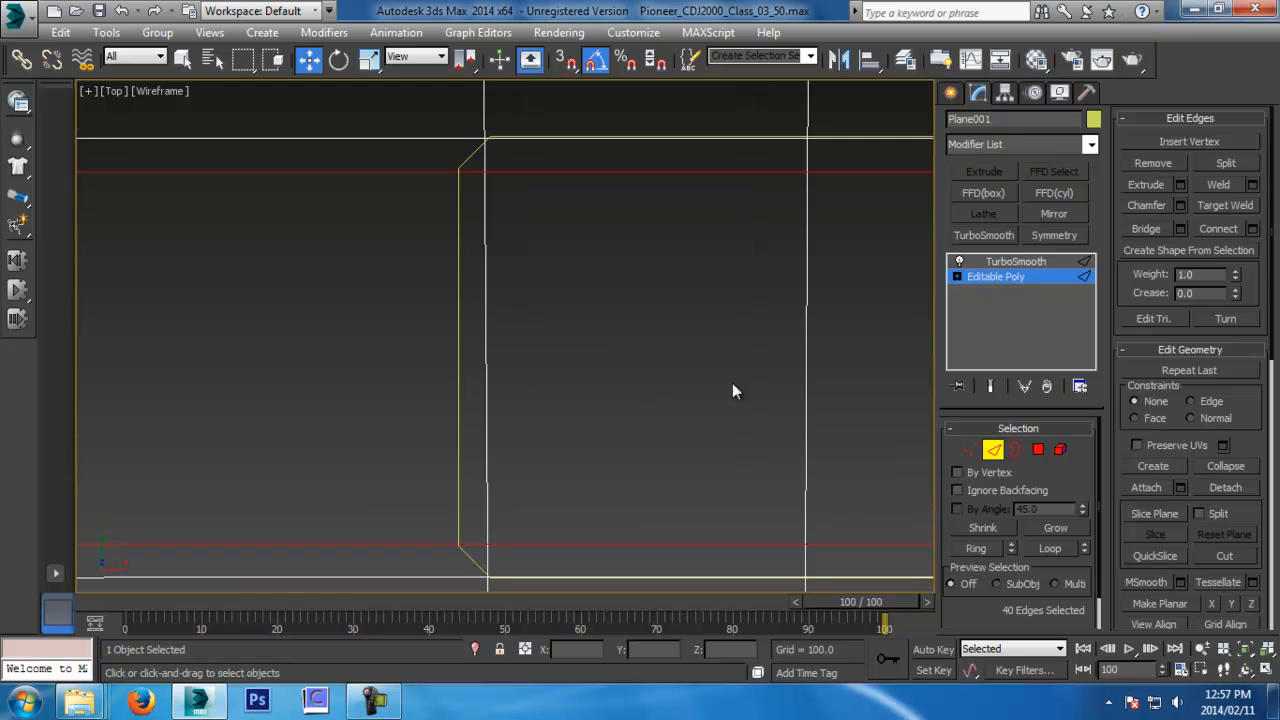
pyautogui.click(970, 451)
pyautogui.click(566, 59)
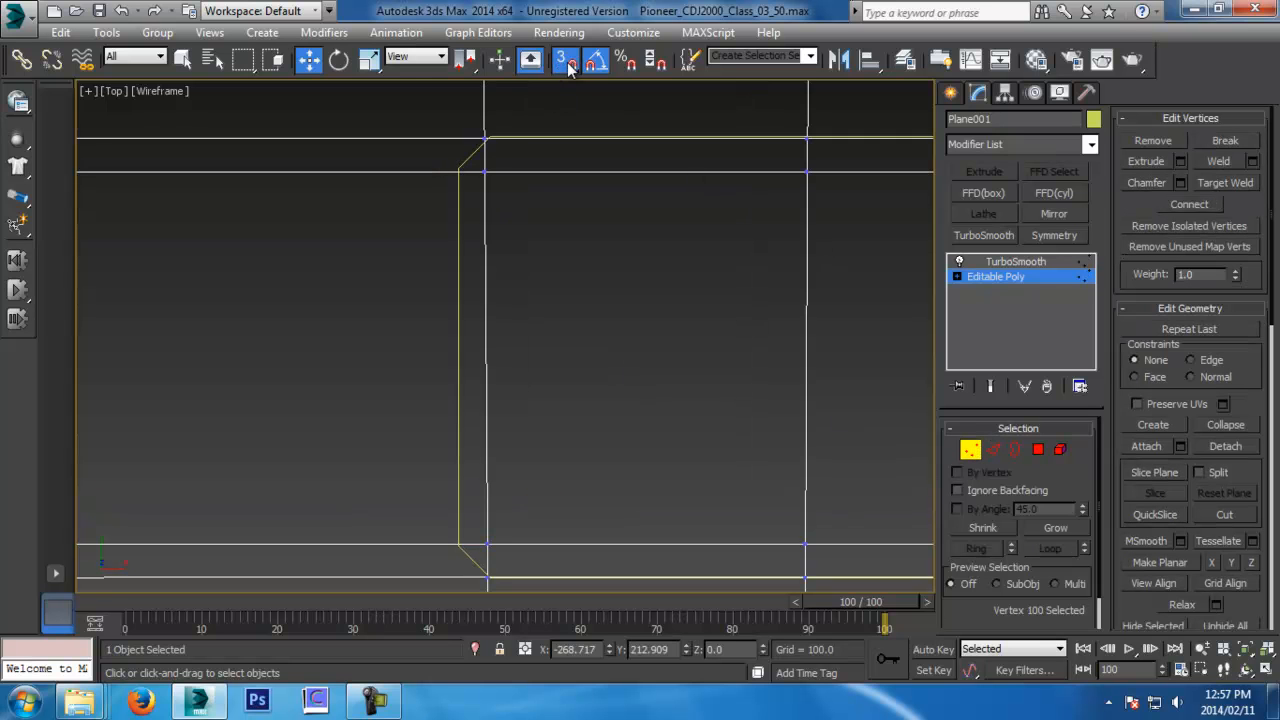
pyautogui.click(485, 172)
pyautogui.moveTo(485, 172); pyautogui.dragTo(524, 180)
pyautogui.moveTo(524, 179); pyautogui.dragTo(576, 286, button='middle')
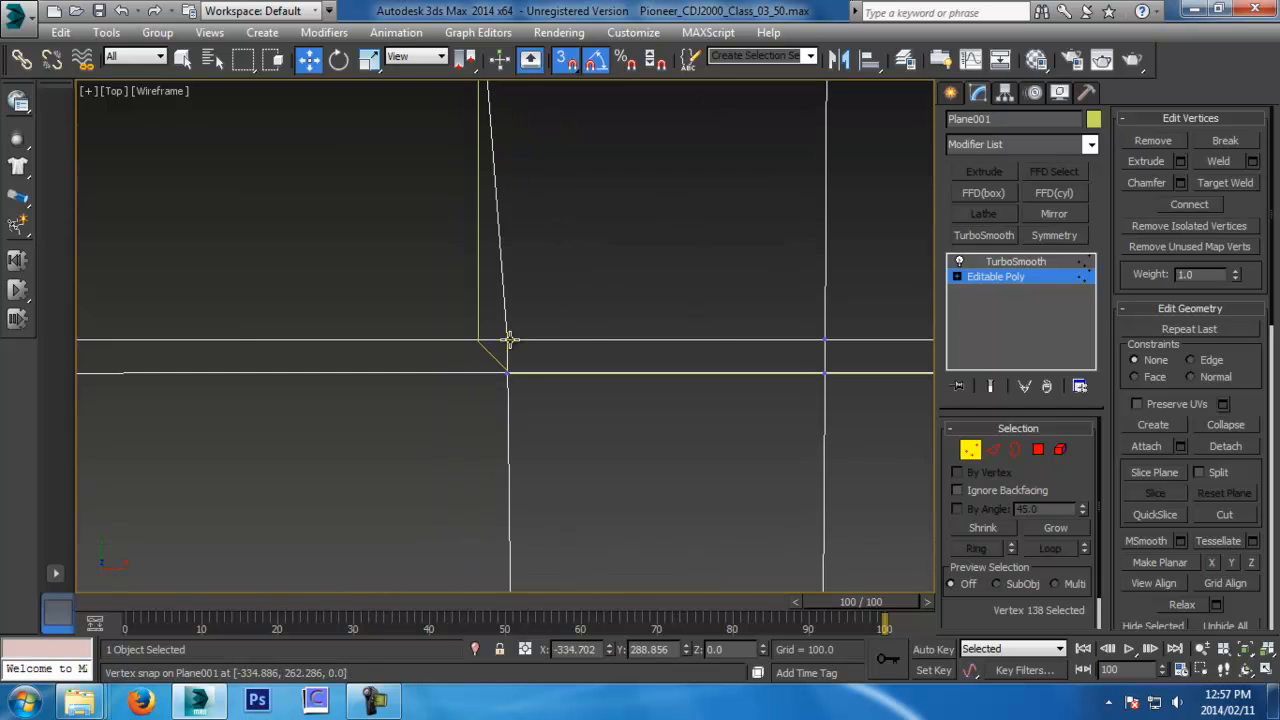
pyautogui.moveTo(509, 340); pyautogui.dragTo(509, 370)
pyautogui.moveTo(509, 370); pyautogui.dragTo(526, 337, button='middle')
# Snap the plate's vertices onto the right chamfered corners of the outline just above the hole
pyautogui.moveTo(526, 337); pyautogui.dragTo(527, 368)
pyautogui.moveTo(527, 368); pyautogui.dragTo(640, 307, button='middle')
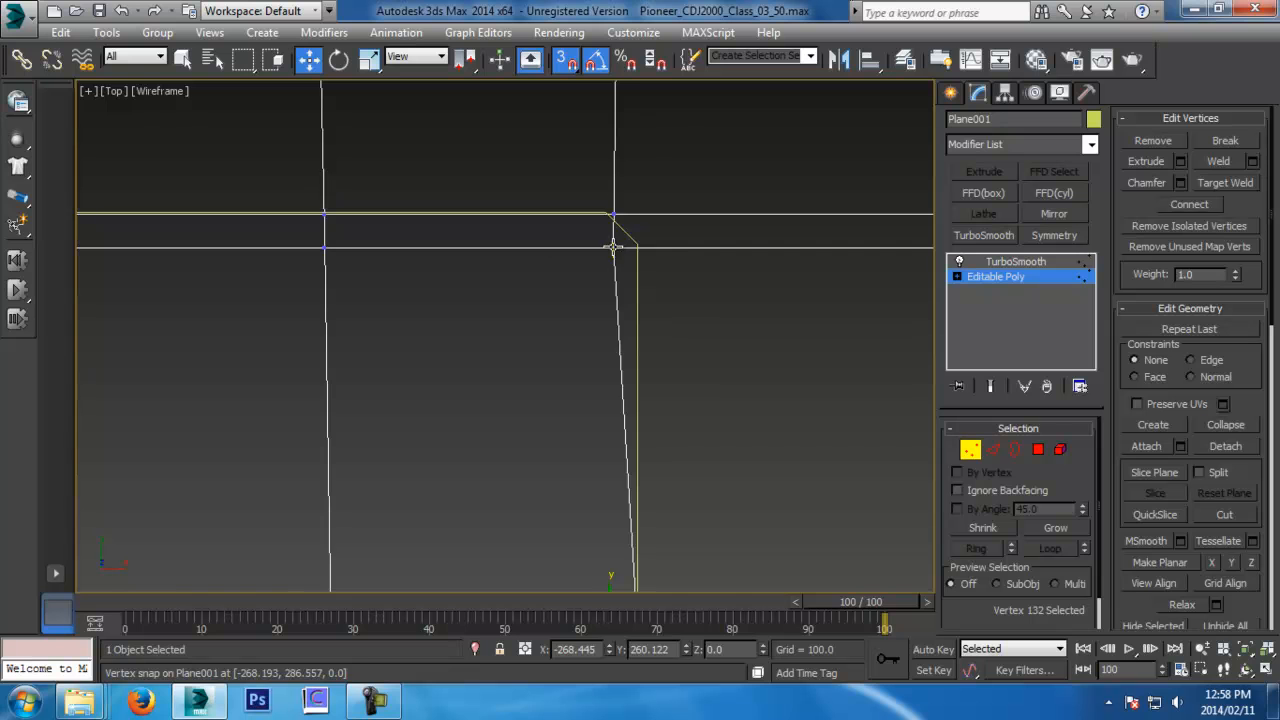
pyautogui.hotkey('ctrl', 'z')
pyautogui.click(615, 214)
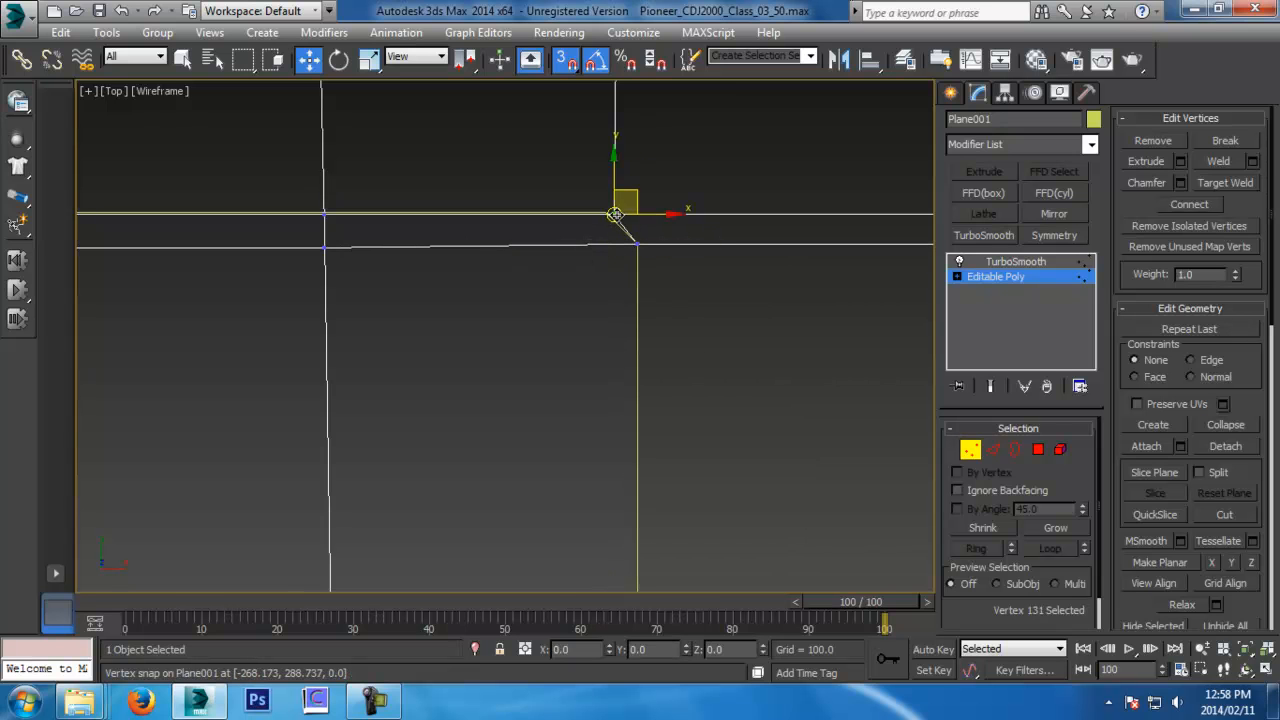
# Snap the plate's vertices onto the right chamfered corners of the middle button outline
pyautogui.moveTo(615, 214); pyautogui.dragTo(617, 500, button='middle')
pyautogui.moveTo(617, 500); pyautogui.dragTo(636, 466)
pyautogui.click(684, 508)
pyautogui.moveTo(682, 329); pyautogui.dragTo(703, 581, button='middle')
pyautogui.moveTo(633, 344); pyautogui.dragTo(617, 312)
pyautogui.click(641, 323)
# Snap the plate's vertices onto the right chamfered corners of the second button outline from the top
pyautogui.moveTo(617, 312); pyautogui.dragTo(689, 409, button='middle')
pyautogui.click(690, 390)
pyautogui.moveTo(690, 390); pyautogui.dragTo(667, 390)
pyautogui.click(734, 357)
pyautogui.click(690, 357)
pyautogui.moveTo(723, 257); pyautogui.dragTo(680, 274, button='middle')
pyautogui.click(693, 253)
pyautogui.click(687, 220)
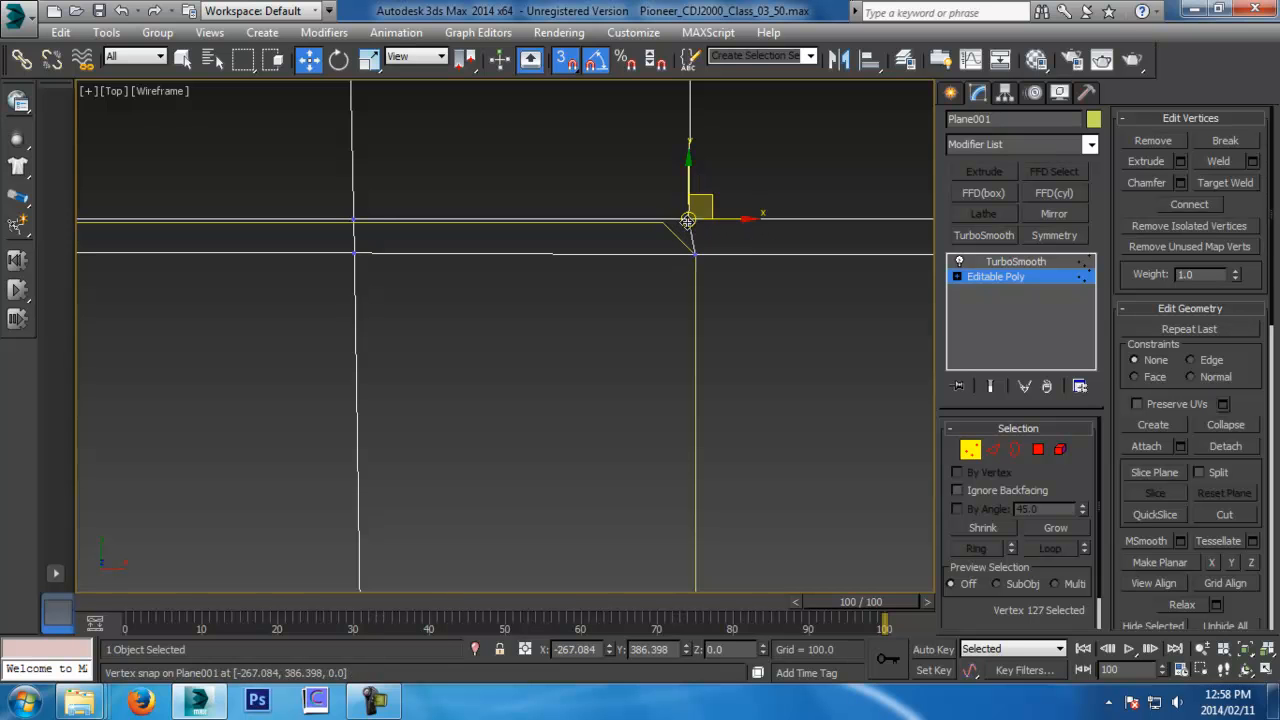
pyautogui.moveTo(688, 220); pyautogui.dragTo(664, 222)
# Snap the plate's vertices onto the lower right chamfered corner of the topmost button outline
pyautogui.moveTo(707, 181); pyautogui.dragTo(714, 493, button='middle')
pyautogui.click(671, 222)
pyautogui.moveTo(705, 190); pyautogui.dragTo(714, 271, button='middle')
pyautogui.click(699, 268)
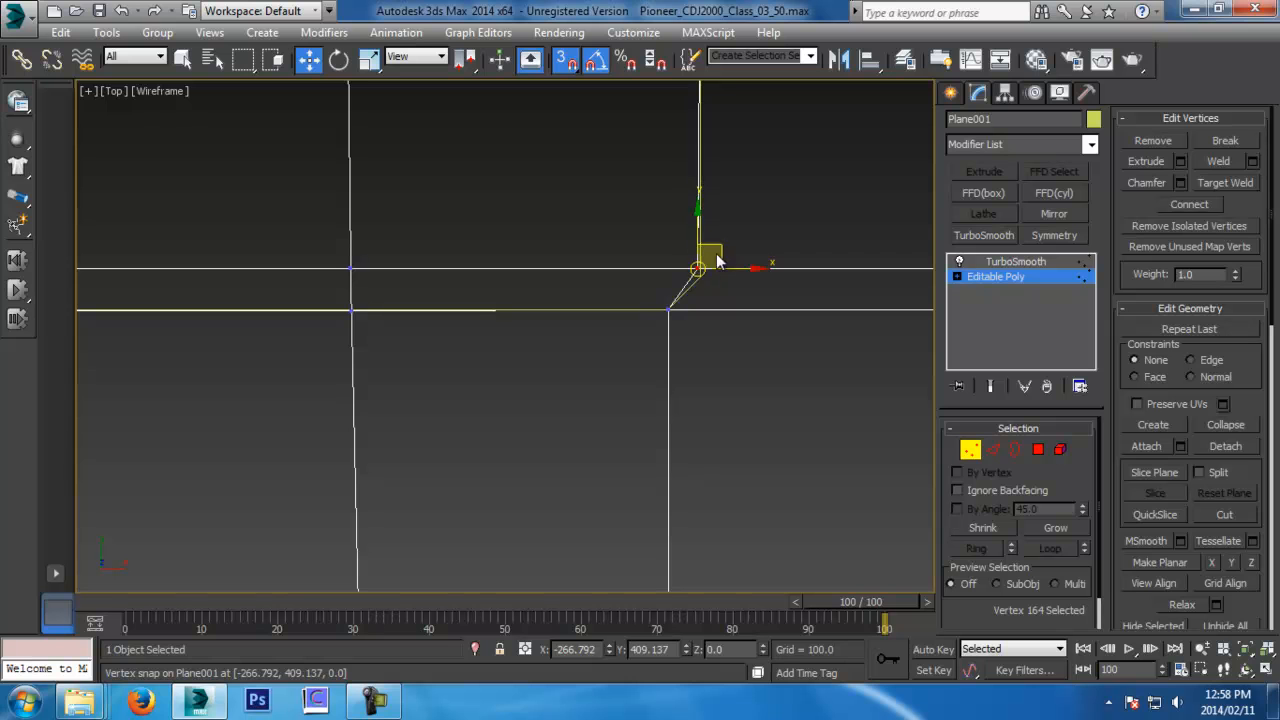
pyautogui.moveTo(730, 212); pyautogui.dragTo(736, 327, button='middle')
pyautogui.scroll(-8, 715, 280)
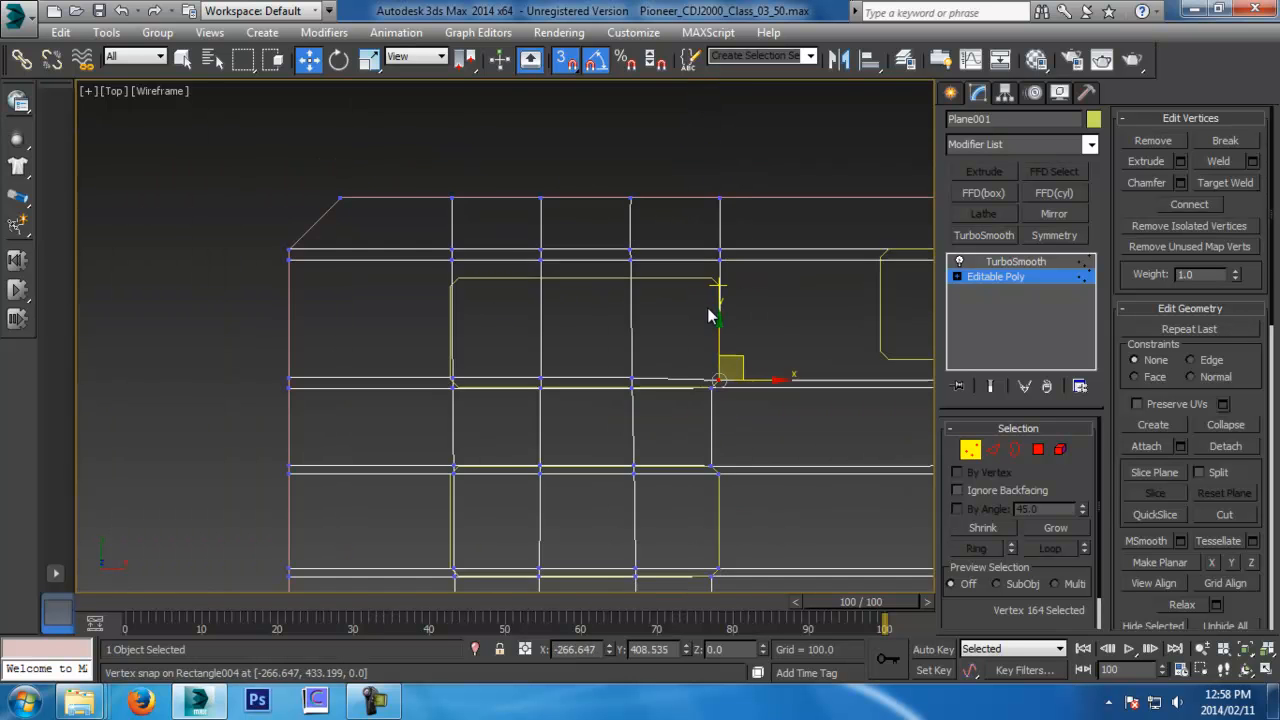
pyautogui.scroll(6, 747, 268)
pyautogui.moveTo(665, 244); pyautogui.dragTo(665, 315)
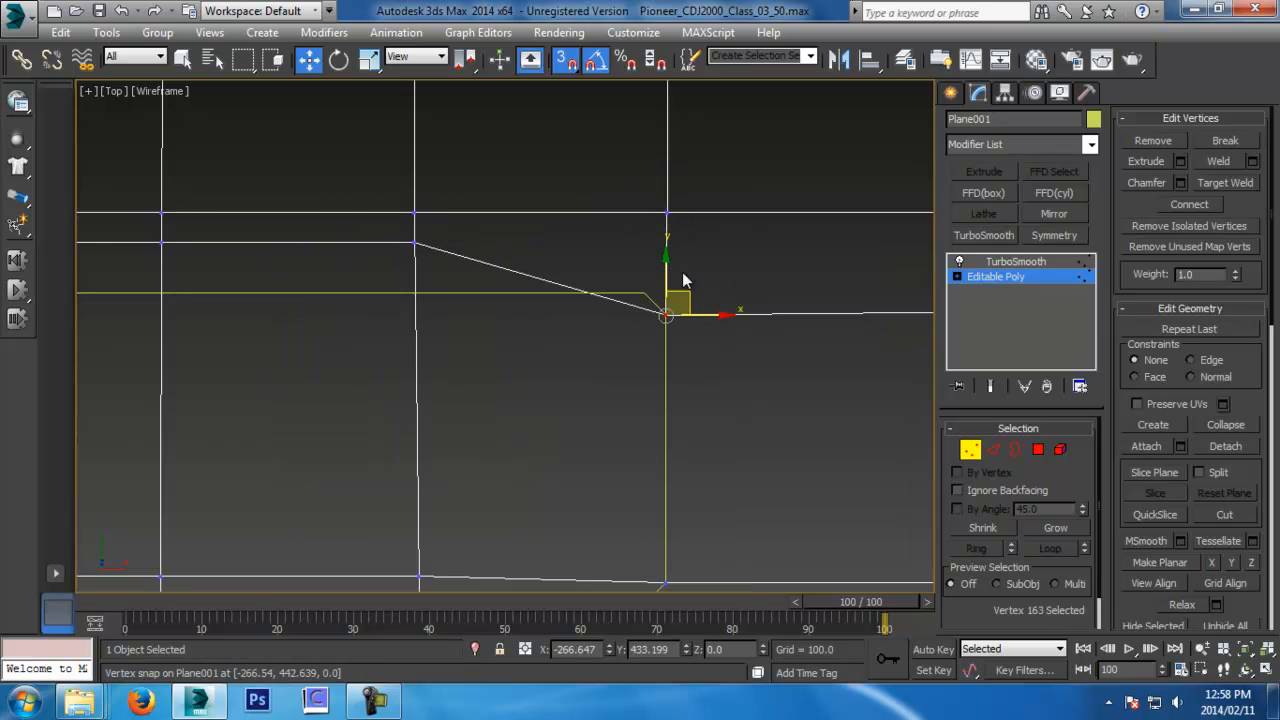
pyautogui.scroll(-4, 683, 280)
pyautogui.moveTo(680, 340); pyautogui.dragTo(695, 250, button='middle')
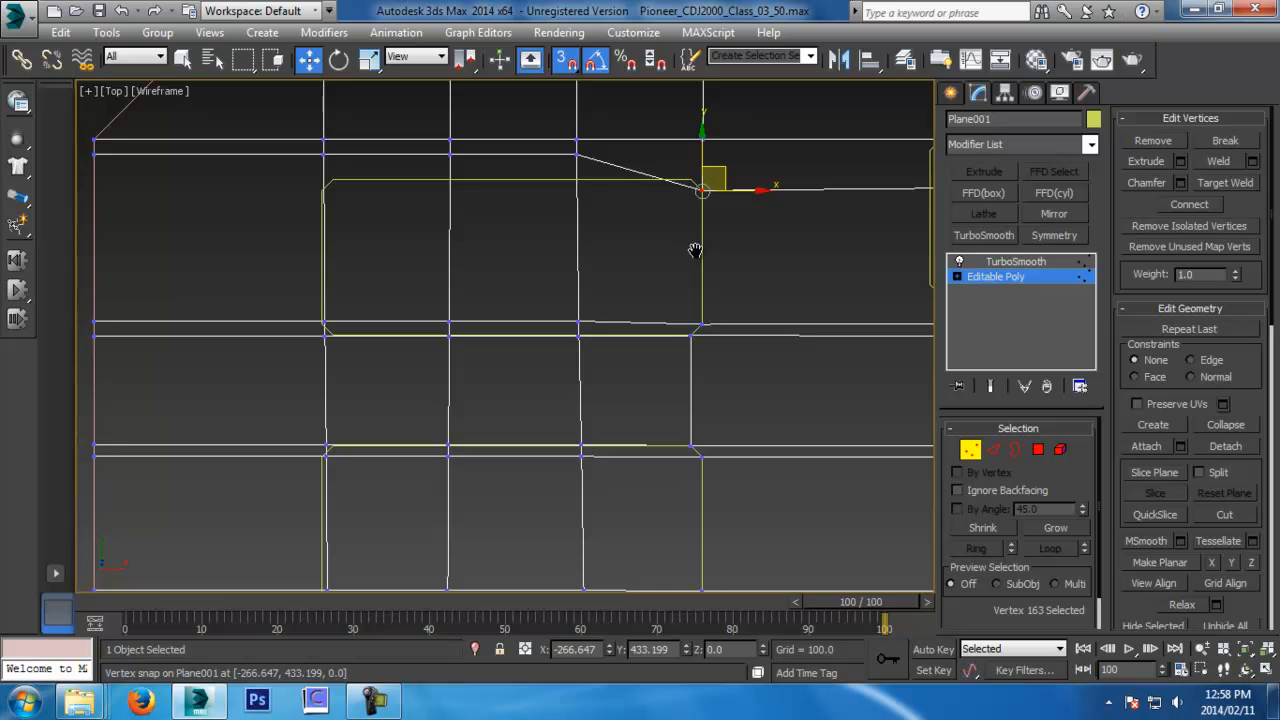
pyautogui.scroll(-2, 695, 250)
pyautogui.scroll(3, 695, 250)
pyautogui.moveTo(709, 226); pyautogui.dragTo(708, 295, button='middle')
pyautogui.hotkey('ctrl', 'z')
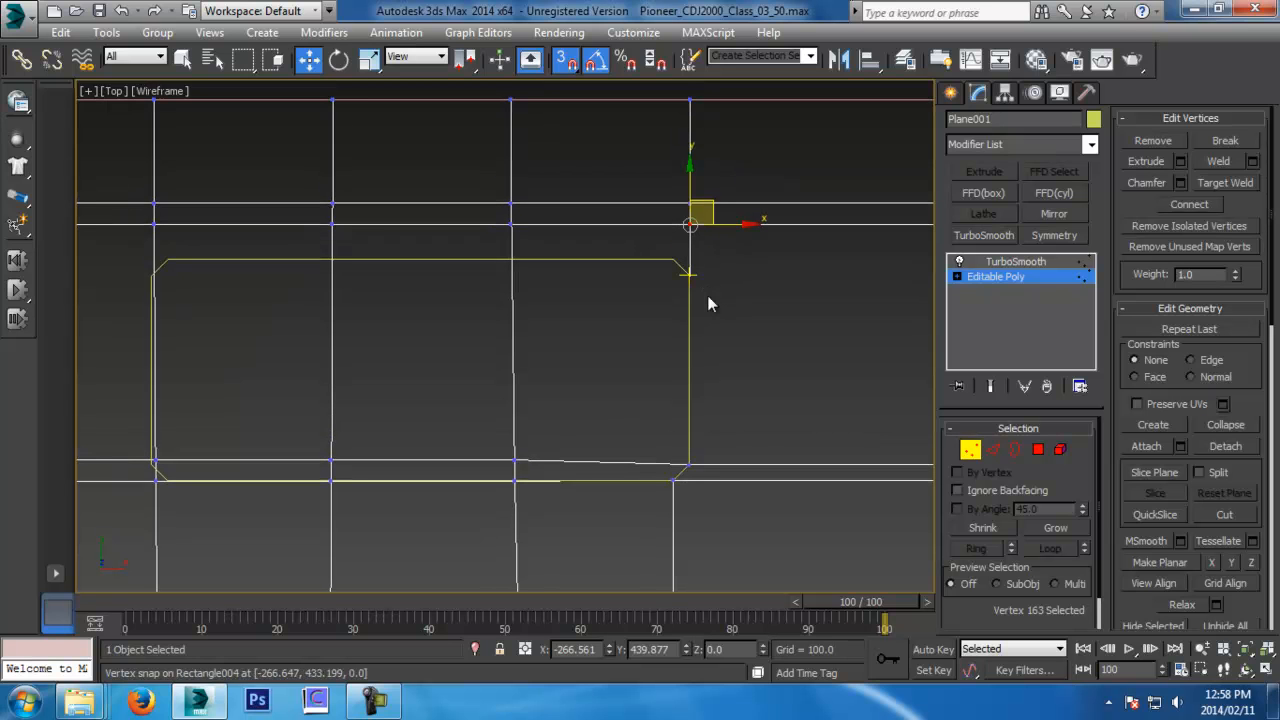
# Snap the loop vertices above the topmost button outline onto its upper right and upper left chamfered corners
pyautogui.moveTo(691, 222); pyautogui.dragTo(689, 272)
pyautogui.click(690, 203)
pyautogui.moveTo(690, 203); pyautogui.dragTo(675, 260)
pyautogui.moveTo(326, 210); pyautogui.dragTo(516, 209, button='middle')
pyautogui.moveTo(344, 222); pyautogui.dragTo(343, 272)
pyautogui.click(344, 202)
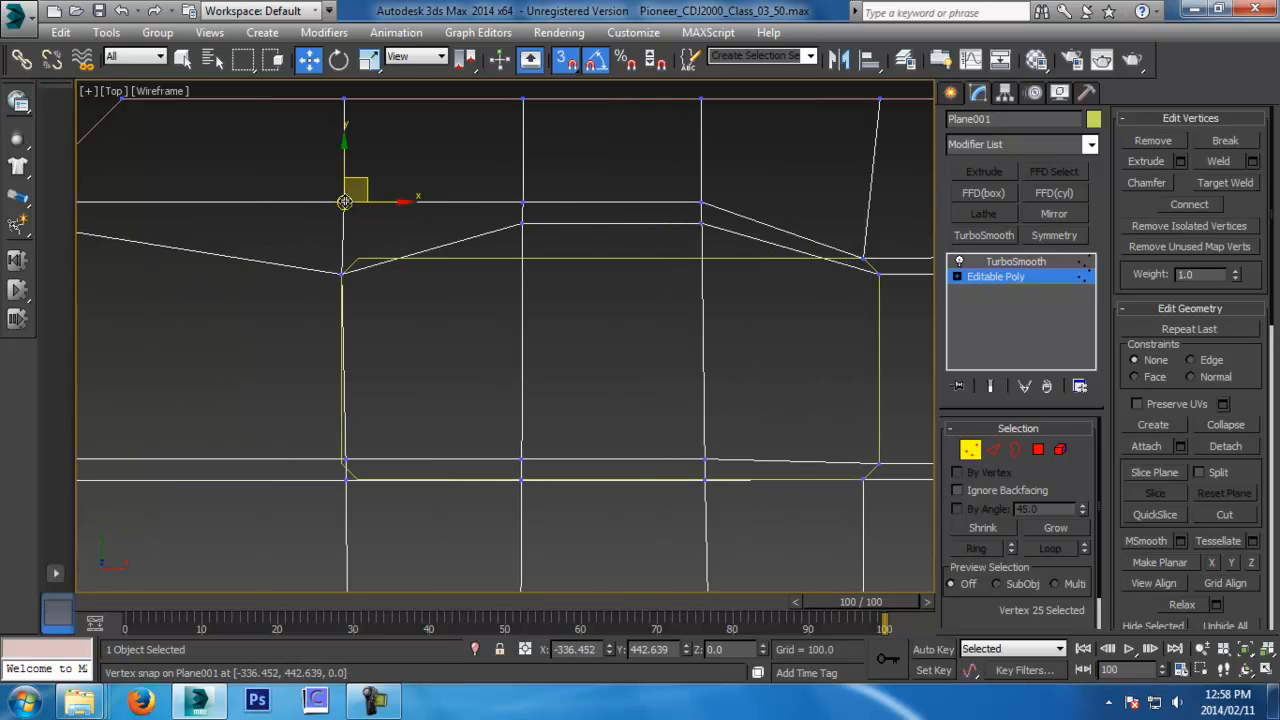
pyautogui.moveTo(363, 212); pyautogui.dragTo(359, 258)
# Snap the plate's vertices onto the topmost outline's lower left corner and the second outline's upper left corner
pyautogui.moveTo(482, 354); pyautogui.dragTo(743, 151, button='middle')
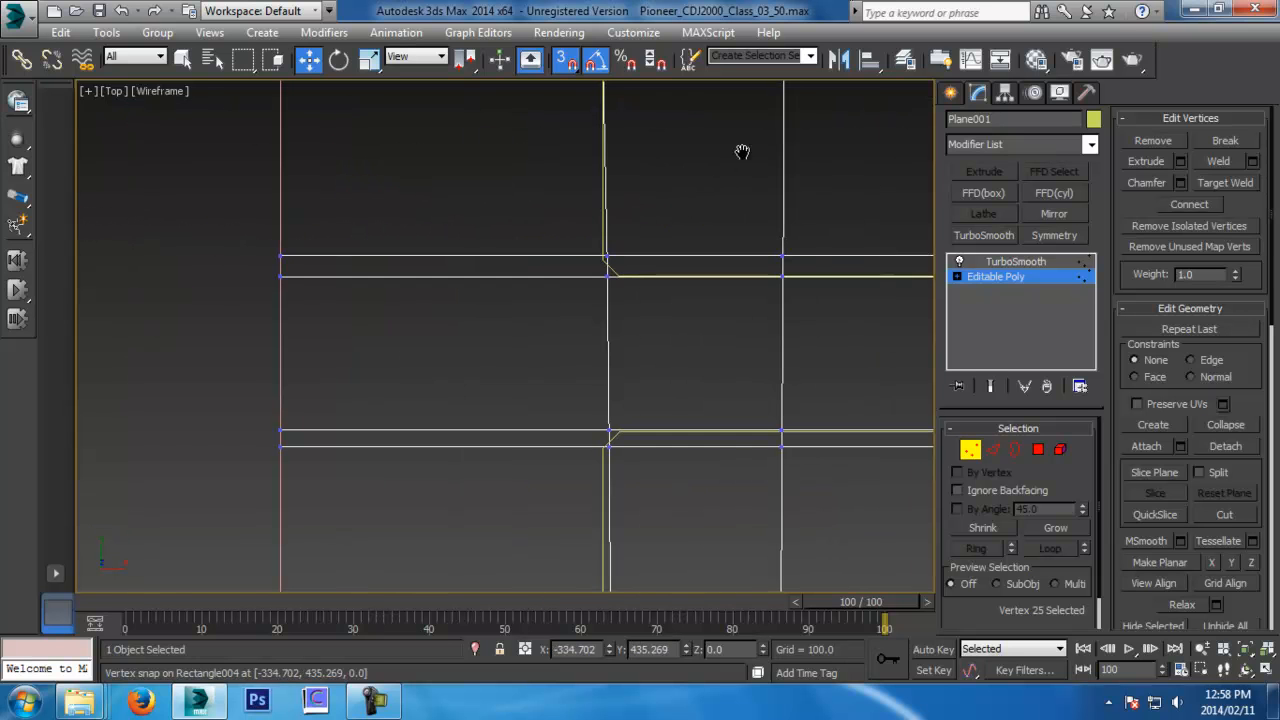
pyautogui.moveTo(608, 273); pyautogui.dragTo(604, 259)
pyautogui.moveTo(612, 370); pyautogui.dragTo(567, 270, button='middle')
pyautogui.scroll(2, 577, 336)
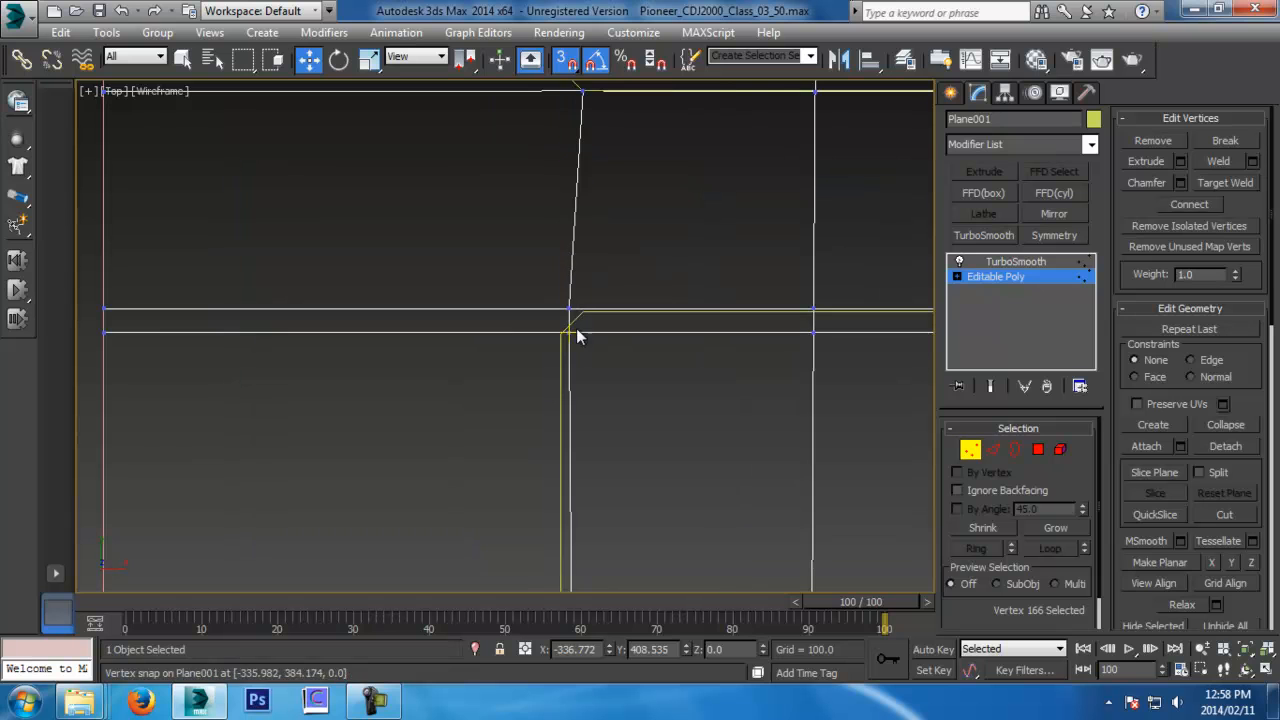
pyautogui.moveTo(570, 335); pyautogui.dragTo(583, 311)
pyautogui.click(634, 303)
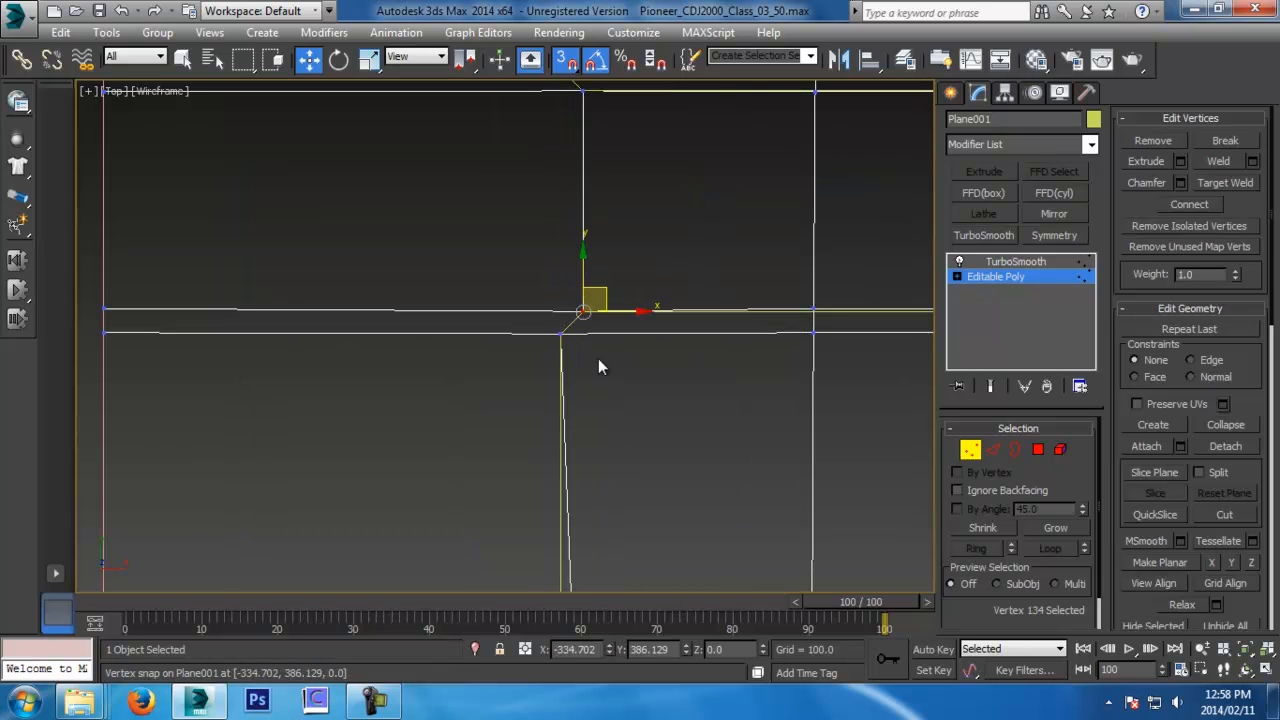
# Snap the plate's vertices onto the second outline's lower left corner and the middle outline's upper left corner
pyautogui.moveTo(598, 358); pyautogui.dragTo(616, 250, button='middle')
pyautogui.scroll(-3, 640, 300)
pyautogui.scroll(5, 600, 318)
pyautogui.moveTo(571, 285); pyautogui.dragTo(588, 318)
pyautogui.scroll(-5, 590, 318)
pyautogui.scroll(5, 621, 379)
pyautogui.moveTo(591, 380); pyautogui.dragTo(657, 340, button='middle')
pyautogui.click(627, 329)
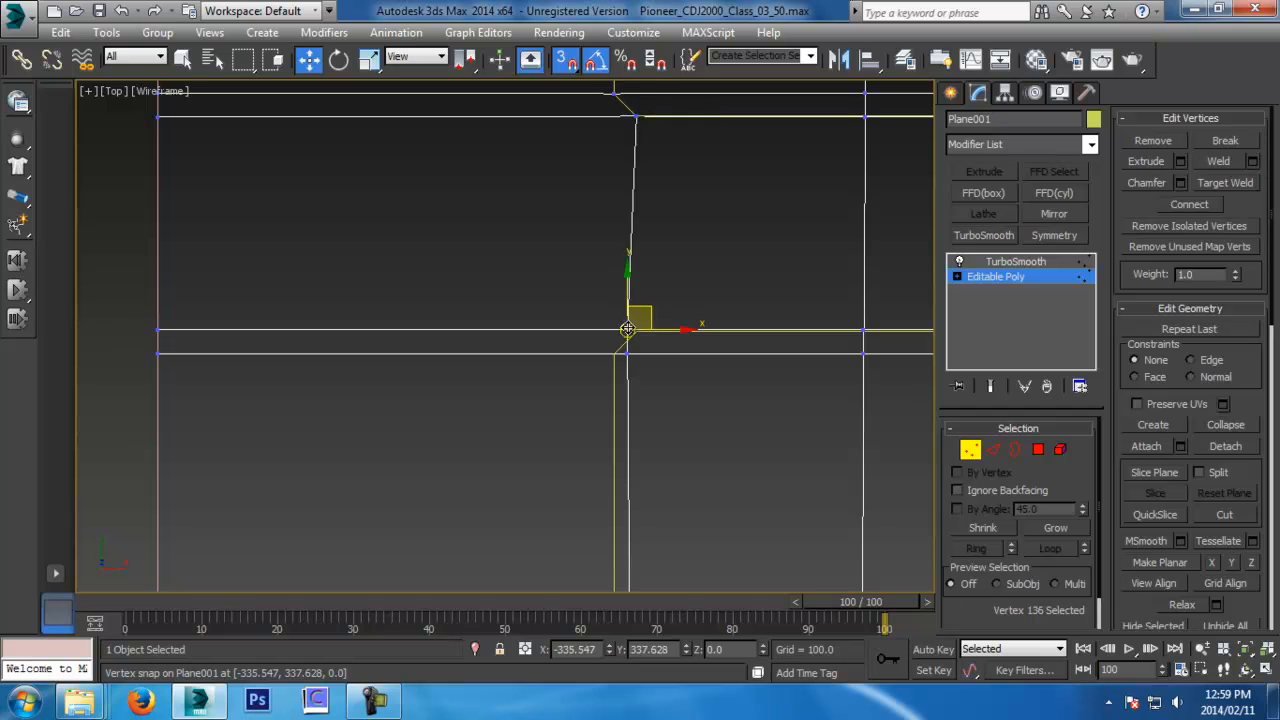
pyautogui.moveTo(627, 329); pyautogui.dragTo(615, 355)
pyautogui.click(643, 374)
# Snap the plate's vertices onto the lower left chamfered corner of the middle button outline
pyautogui.scroll(-3, 638, 520)
pyautogui.moveTo(638, 520); pyautogui.dragTo(631, 334, button='middle')
pyautogui.scroll(6, 626, 380)
pyautogui.moveTo(626, 380); pyautogui.dragTo(653, 340, button='middle')
pyautogui.click(651, 313)
pyautogui.moveTo(651, 313); pyautogui.dragTo(620, 315)
pyautogui.click(655, 377)
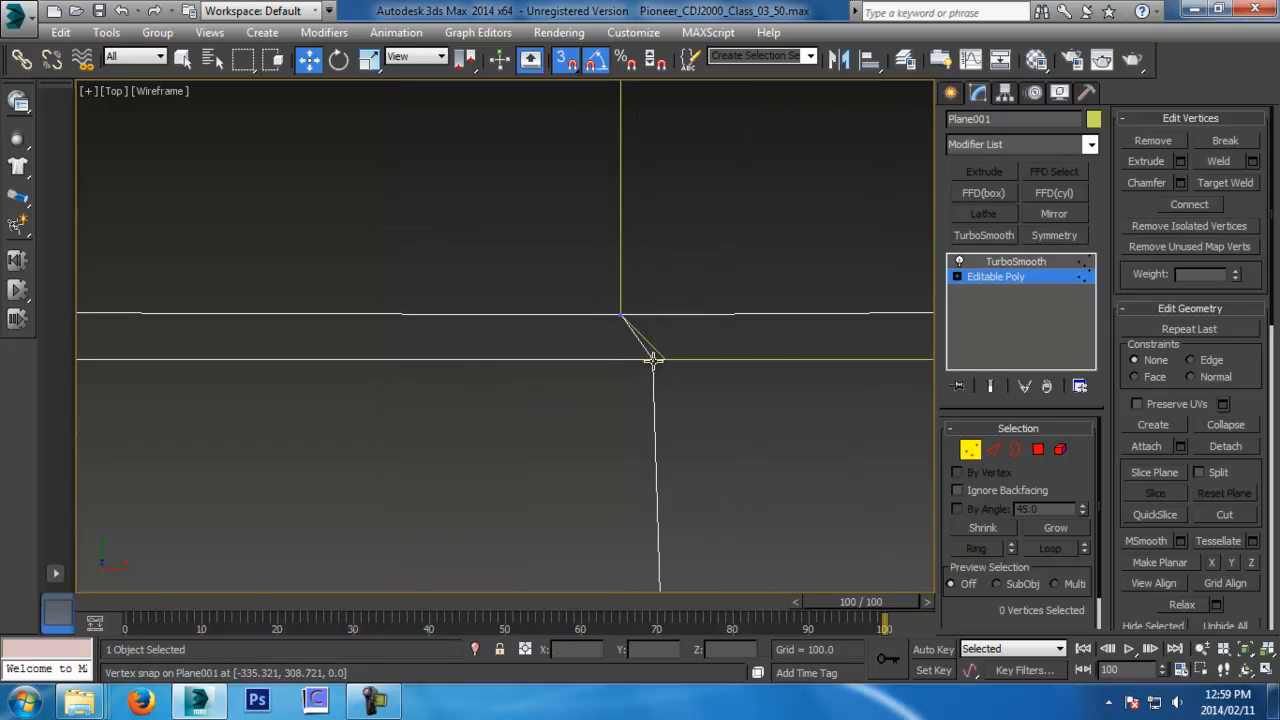
pyautogui.click(653, 358)
# Switch off Vertex snapping in the snap settings, with Edge/Segment and Midpoint as the active snap targets
pyautogui.scroll(-4, 730, 380)
pyautogui.moveTo(638, 328); pyautogui.dragTo(663, 447, button='middle')
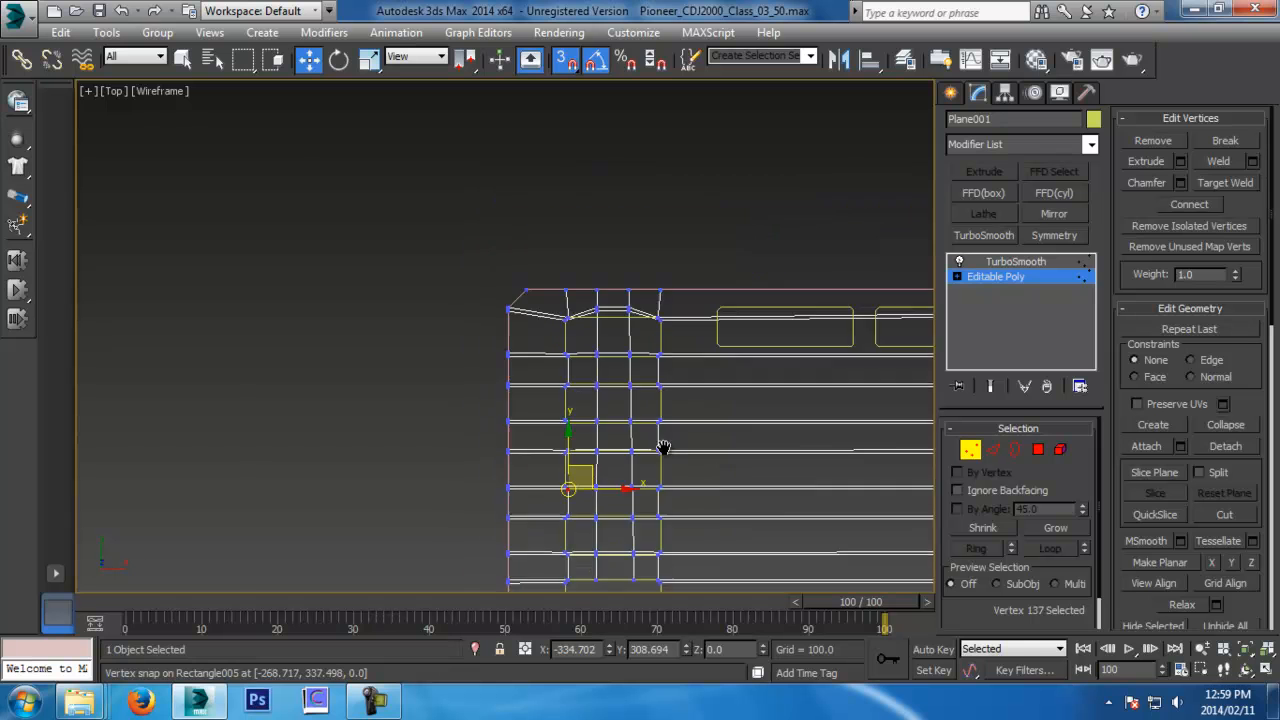
pyautogui.scroll(5, 594, 357)
pyautogui.moveTo(585, 185); pyautogui.dragTo(842, 252)
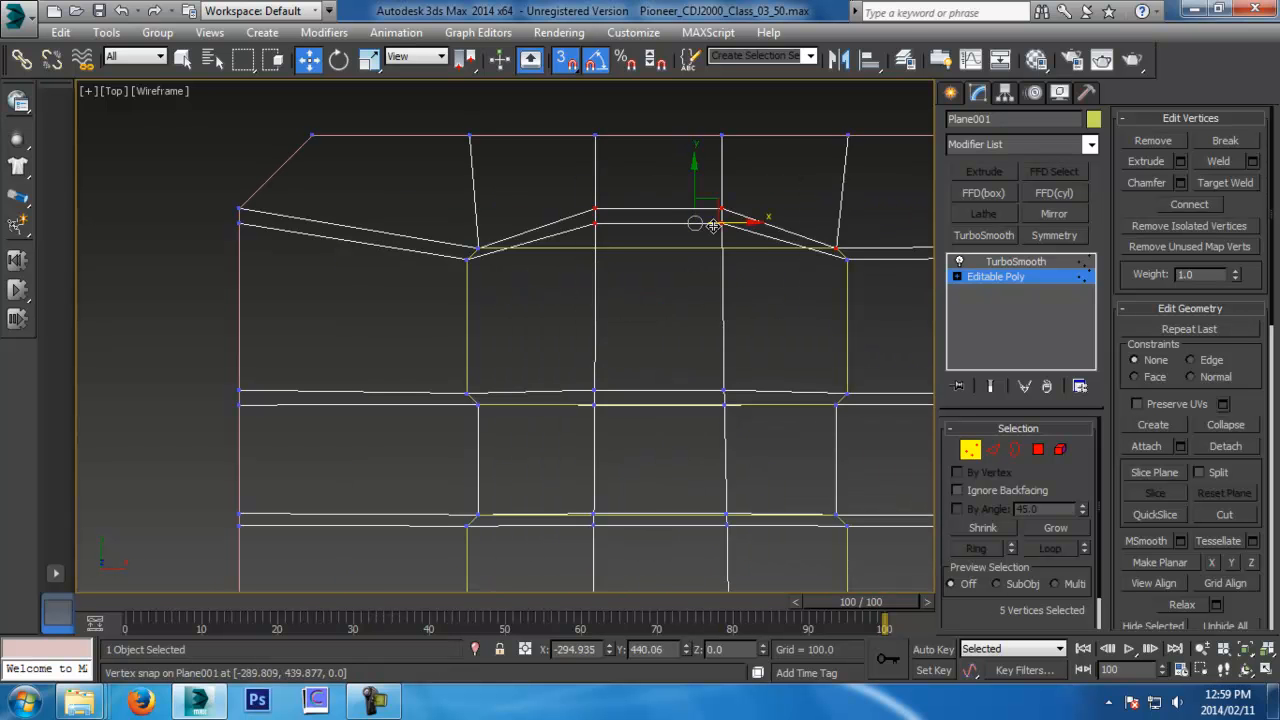
pyautogui.scroll(2, 713, 225)
pyautogui.moveTo(709, 250); pyautogui.dragTo(680, 320, button='middle')
pyautogui.rightClick(563, 62)
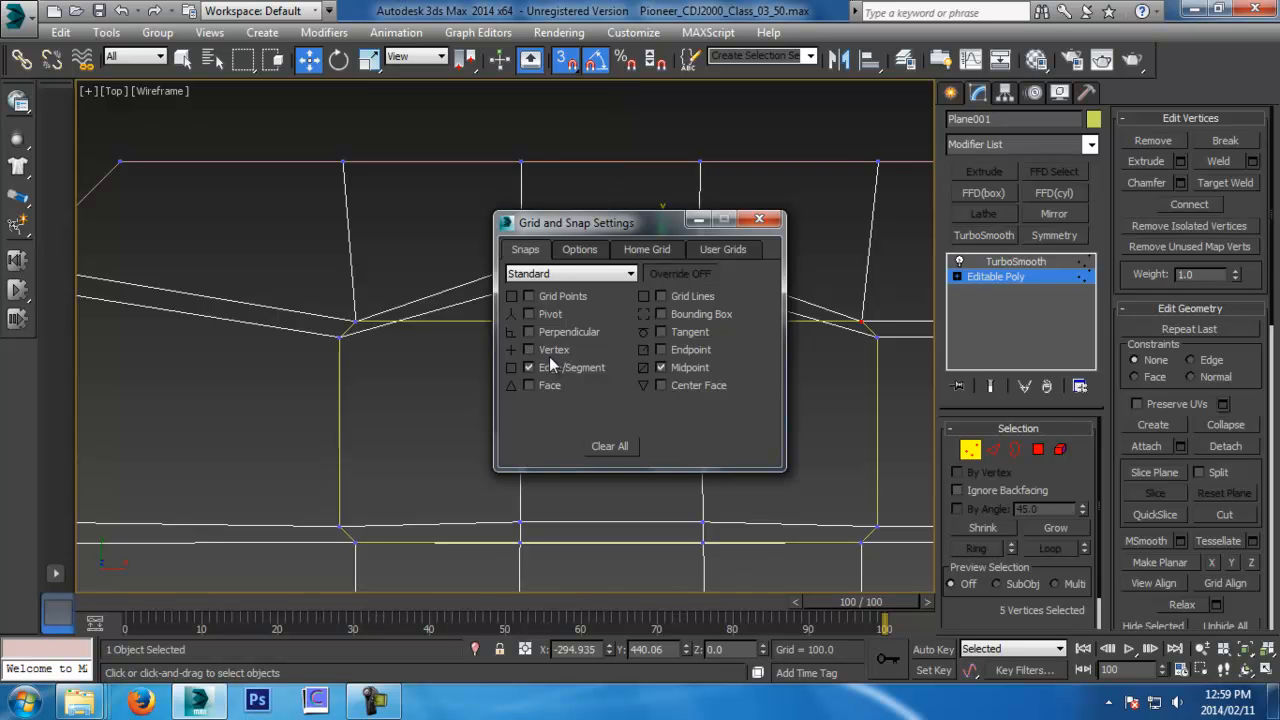
pyautogui.click(759, 219)
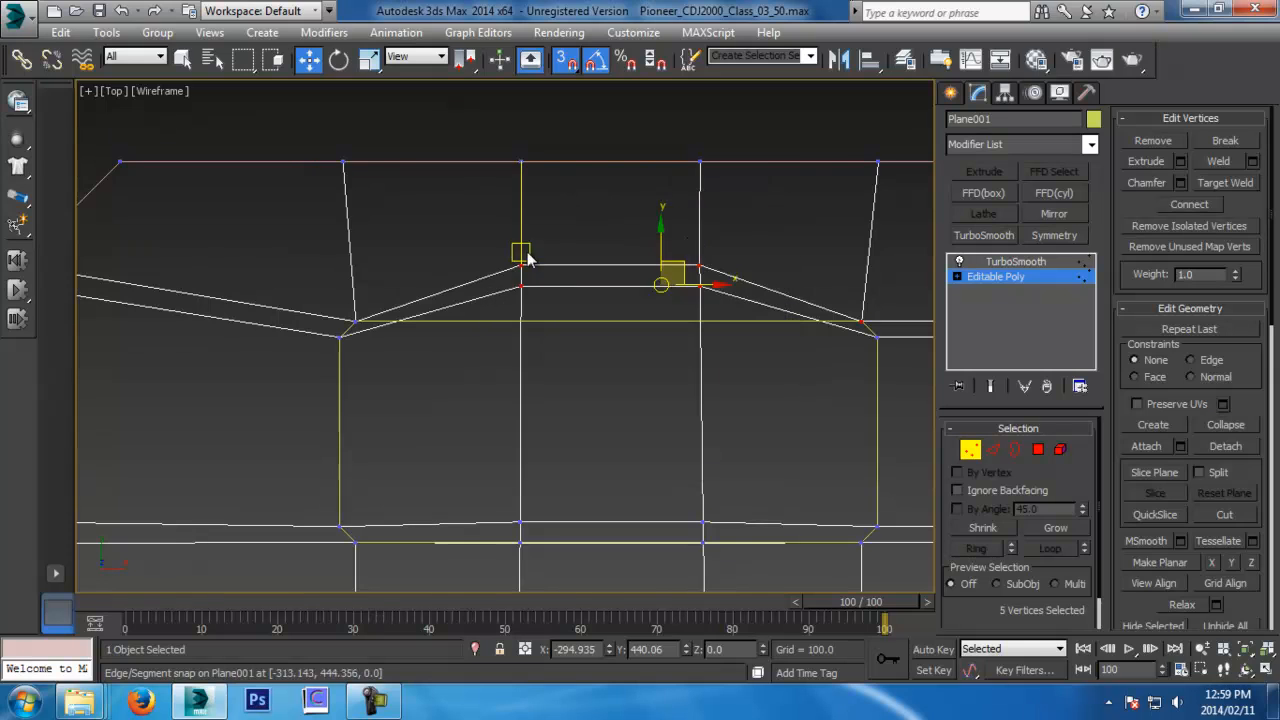
pyautogui.moveTo(521, 284); pyautogui.dragTo(526, 340)
pyautogui.rightClick(526, 340)
pyautogui.click(566, 260)
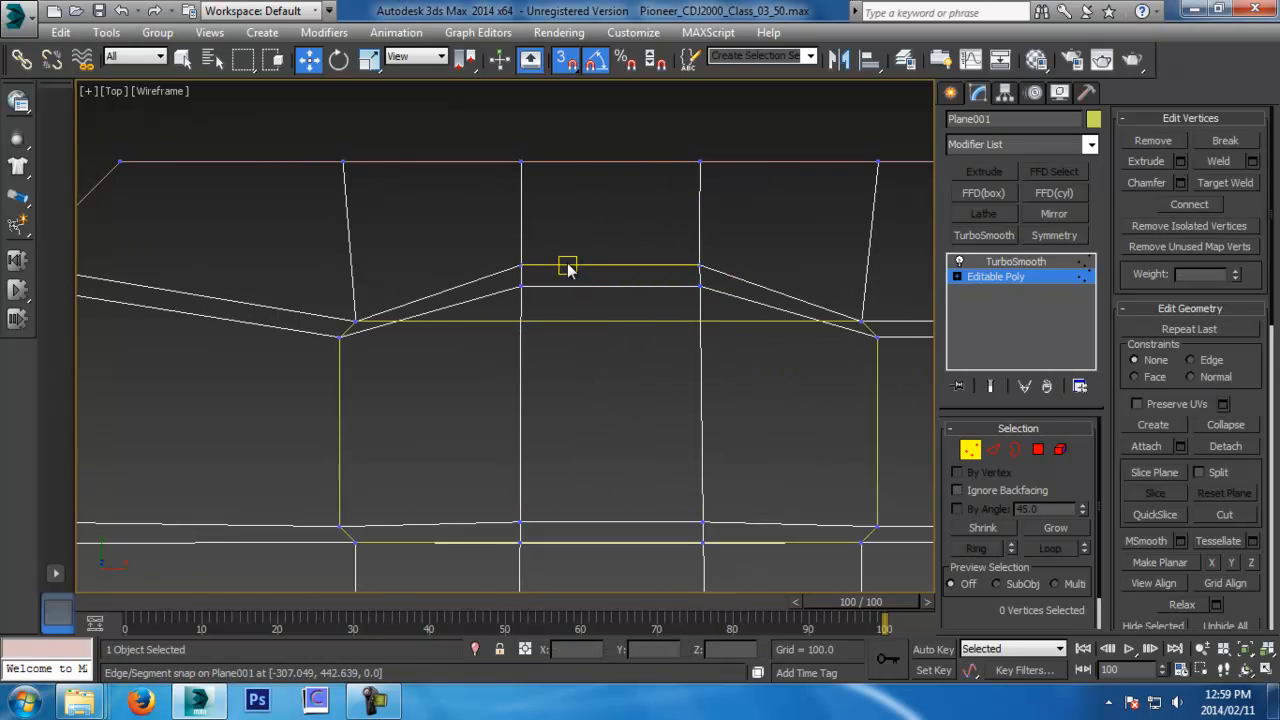
# Move the two central horizontal edges above the topmost button outline down onto its upper edge
pyautogui.click(993, 449)
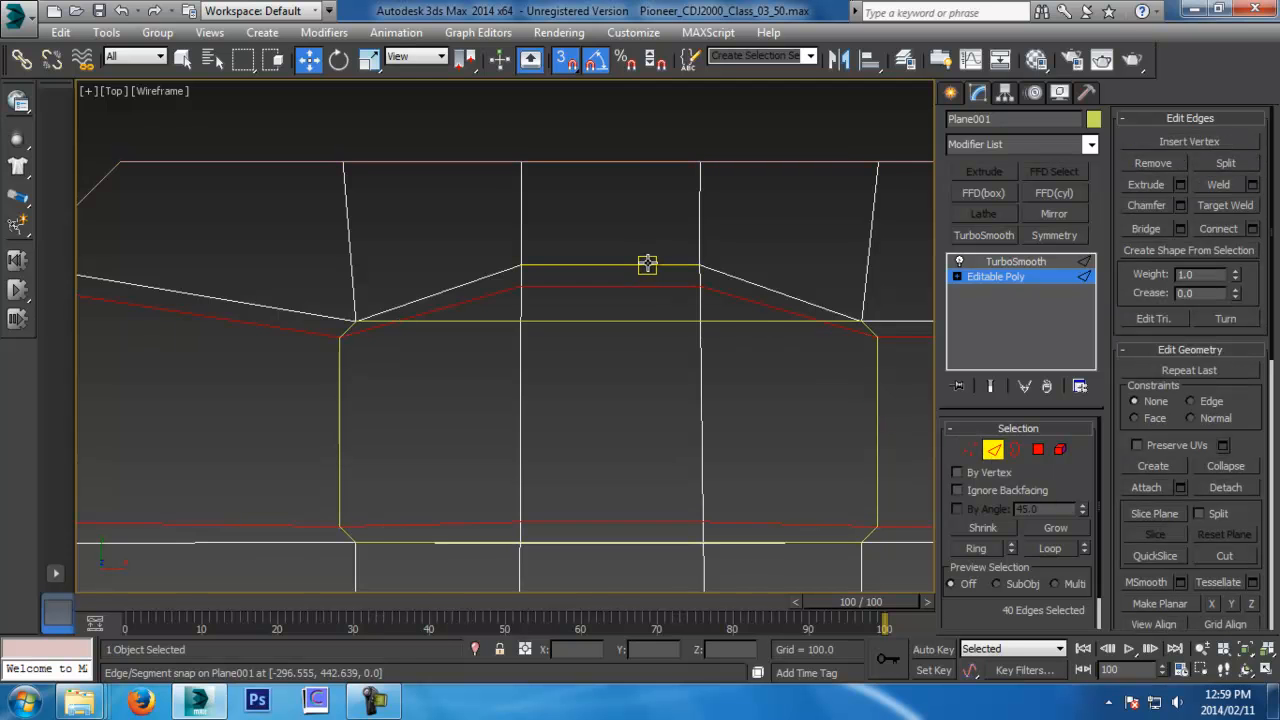
pyautogui.click(646, 265)
pyautogui.keyDown('ctrl'); pyautogui.click(644, 287); pyautogui.keyUp('ctrl')
pyautogui.moveTo(618, 256); pyautogui.dragTo(612, 331)
# Delete the nine polygons inside the topmost button outline to open its hole
pyautogui.moveTo(686, 434); pyautogui.dragTo(774, 187, button='middle')
pyautogui.scroll(-5, 752, 237)
pyautogui.moveTo(763, 420); pyautogui.dragTo(716, 201, button='middle')
pyautogui.moveTo(740, 314); pyautogui.dragTo(718, 518, button='middle')
pyautogui.moveTo(646, 250); pyautogui.dragTo(641, 383, button='middle')
pyautogui.scroll(5, 733, 431)
pyautogui.click(1038, 450)
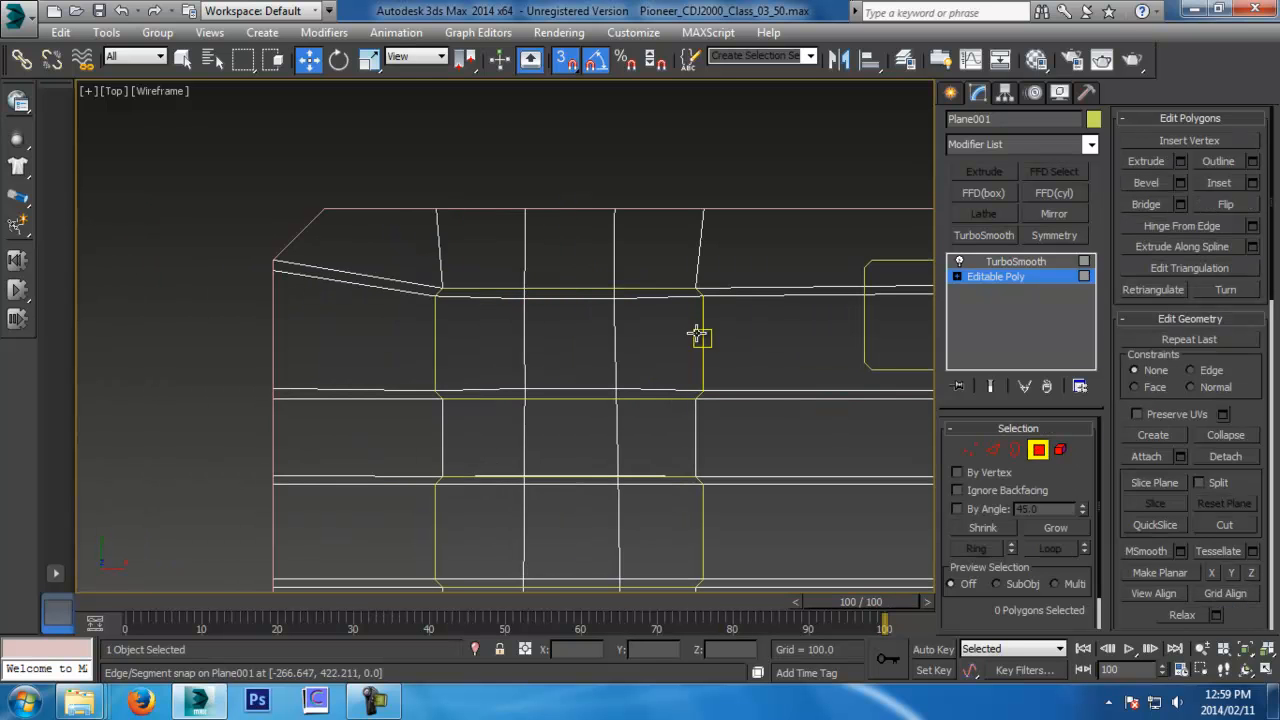
pyautogui.click(666, 287)
pyautogui.click(661, 309)
pyautogui.keyDown('ctrl'); pyautogui.click(653, 295); pyautogui.keyUp('ctrl')
pyautogui.keyDown('ctrl'); pyautogui.click(527, 297); pyautogui.keyUp('ctrl')
pyautogui.keyDown('ctrl'); pyautogui.click(510, 296); pyautogui.keyUp('ctrl')
pyautogui.keyDown('ctrl'); pyautogui.click(507, 354); pyautogui.keyUp('ctrl')
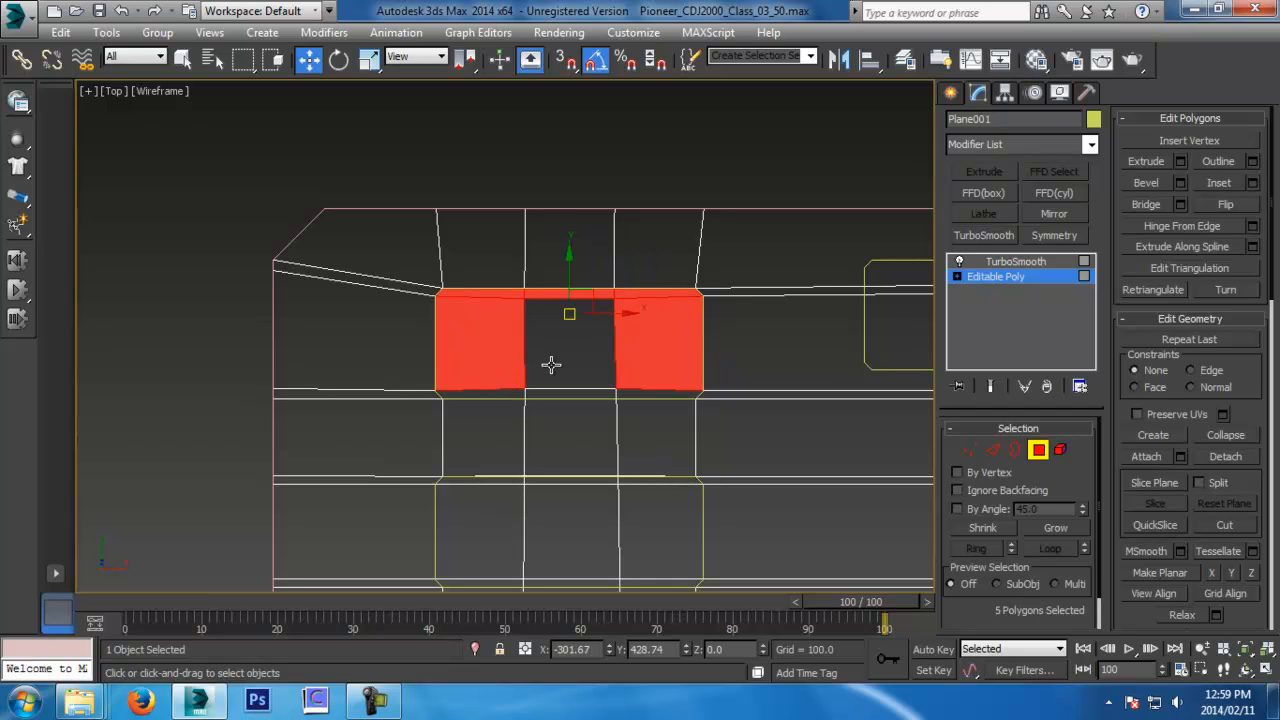
pyautogui.keyDown('ctrl'); pyautogui.click(551, 365); pyautogui.keyUp('ctrl')
pyautogui.keyDown('ctrl'); pyautogui.click(540, 393); pyautogui.keyUp('ctrl')
pyautogui.keyDown('ctrl'); pyautogui.click(510, 392); pyautogui.keyUp('ctrl')
pyautogui.keyDown('ctrl'); pyautogui.click(636, 400); pyautogui.keyUp('ctrl')
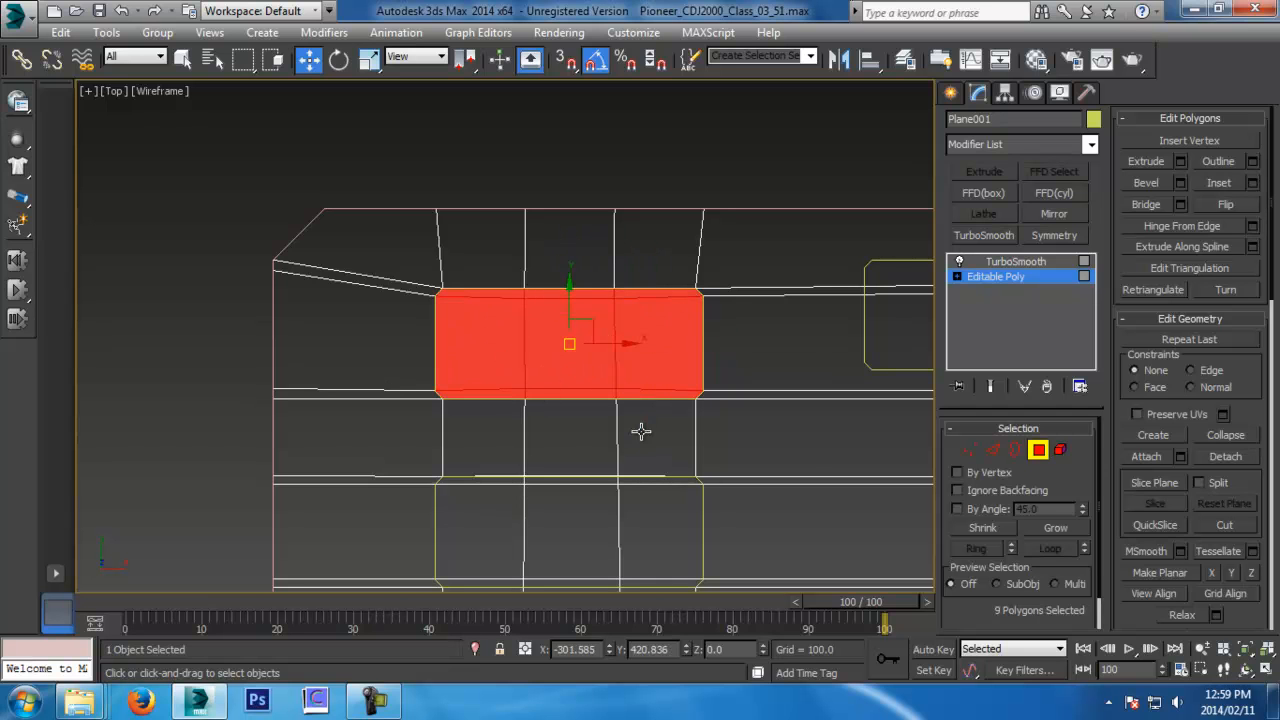
pyautogui.press('Delete')
# Delete all polygons inside the second button outline from the top
pyautogui.moveTo(641, 410); pyautogui.dragTo(683, 277, button='middle')
pyautogui.click(696, 385)
pyautogui.press('Delete')
pyautogui.click(667, 357)
pyautogui.click(608, 358)
pyautogui.click(518, 360)
pyautogui.click(521, 416)
pyautogui.press('Delete')
pyautogui.click(598, 420)
pyautogui.press('Delete')
pyautogui.moveTo(543, 465); pyautogui.dragTo(546, 465)
pyautogui.press('Delete')
pyautogui.hotkey('ctrl', 'z')
pyautogui.press('Delete')
pyautogui.click(620, 464)
pyautogui.press('Delete')
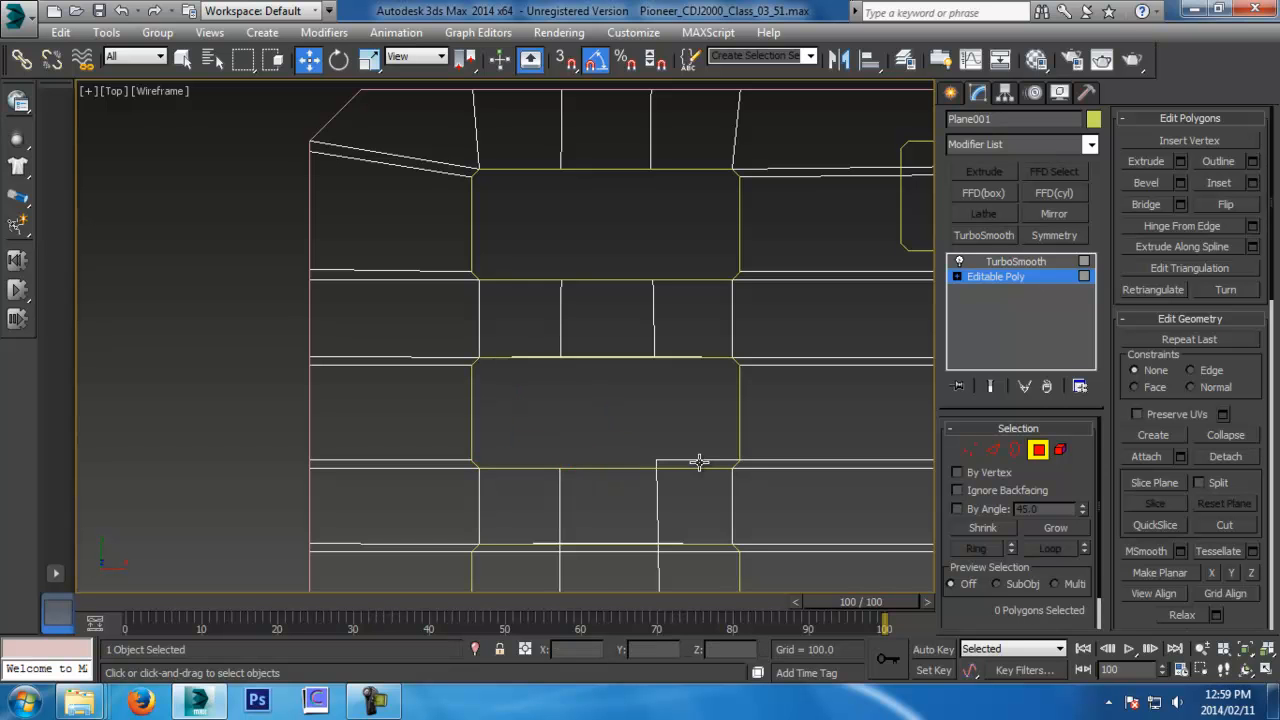
# Delete all polygons inside the middle button outline and the outline just above the existing hole
pyautogui.moveTo(699, 461); pyautogui.dragTo(736, 373, button='middle')
pyautogui.click(646, 331)
pyautogui.keyDown('ctrl'); pyautogui.click(555, 320); pyautogui.keyUp('ctrl')
pyautogui.keyDown('ctrl'); pyautogui.click(754, 306); pyautogui.keyUp('ctrl')
pyautogui.keyDown('ctrl'); pyautogui.click(731, 274); pyautogui.keyUp('ctrl')
pyautogui.keyDown('ctrl'); pyautogui.click(606, 274); pyautogui.keyUp('ctrl')
pyautogui.keyDown('ctrl'); pyautogui.click(565, 276); pyautogui.keyUp('ctrl')
pyautogui.keyDown('ctrl'); pyautogui.click(577, 373); pyautogui.keyUp('ctrl')
pyautogui.keyDown('ctrl'); pyautogui.click(645, 374); pyautogui.keyUp('ctrl')
pyautogui.keyDown('ctrl'); pyautogui.click(749, 373); pyautogui.keyUp('ctrl')
pyautogui.moveTo(749, 409); pyautogui.dragTo(723, 272, button='middle')
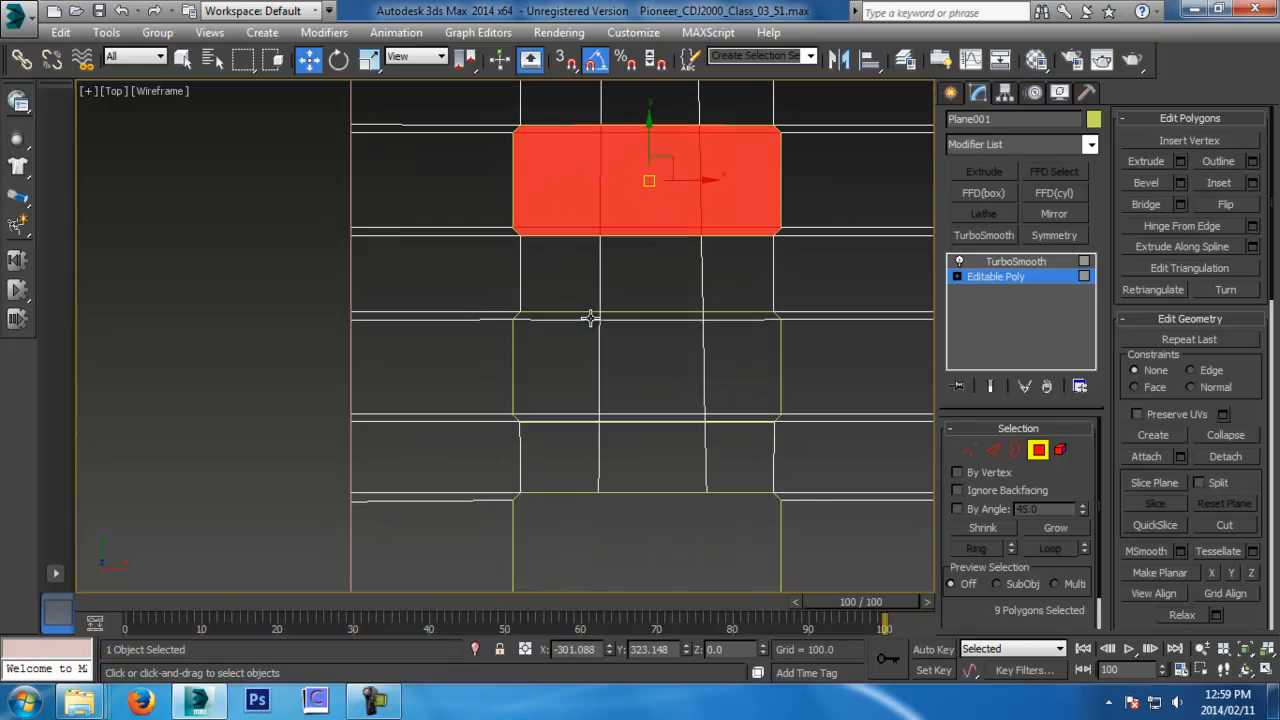
pyautogui.keyDown('ctrl'); pyautogui.click(589, 316); pyautogui.keyUp('ctrl')
pyautogui.keyDown('ctrl'); pyautogui.click(580, 390); pyautogui.keyUp('ctrl')
pyautogui.keyDown('ctrl'); pyautogui.click(649, 419); pyautogui.keyUp('ctrl')
pyautogui.keyDown('ctrl'); pyautogui.click(660, 387); pyautogui.keyUp('ctrl')
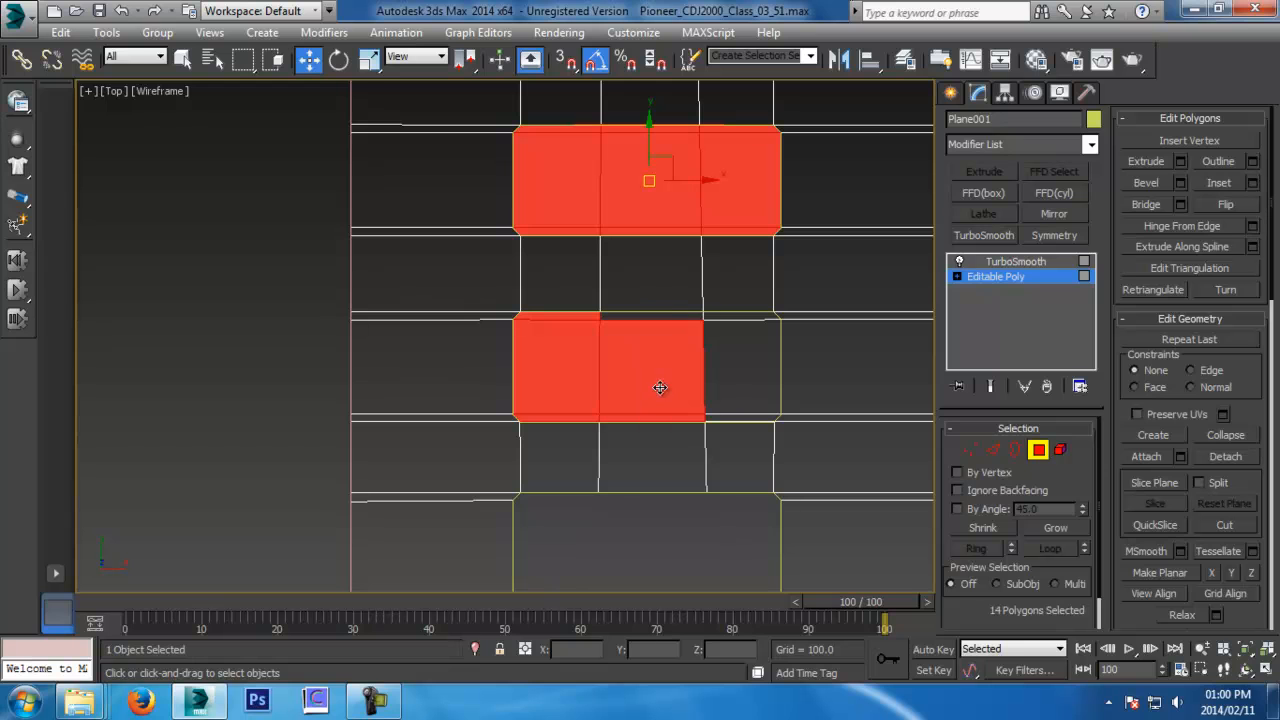
pyautogui.keyDown('ctrl'); pyautogui.click(727, 357); pyautogui.keyUp('ctrl')
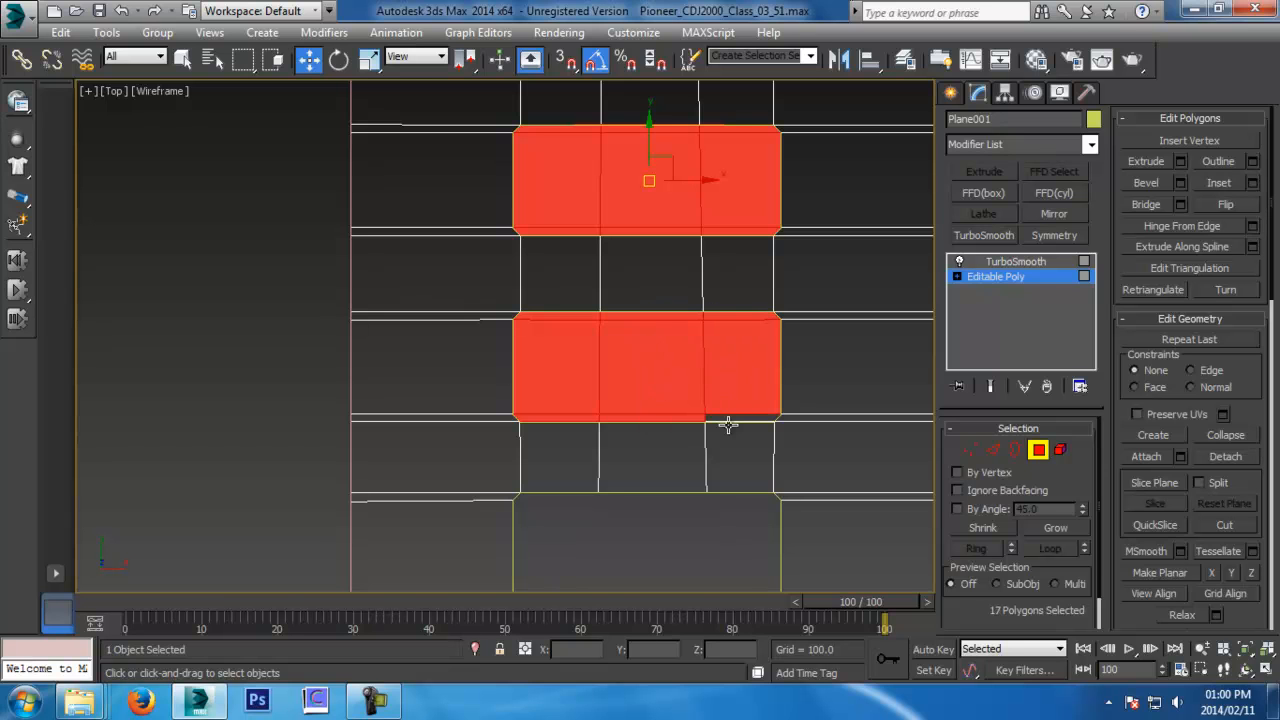
pyautogui.press('Delete')
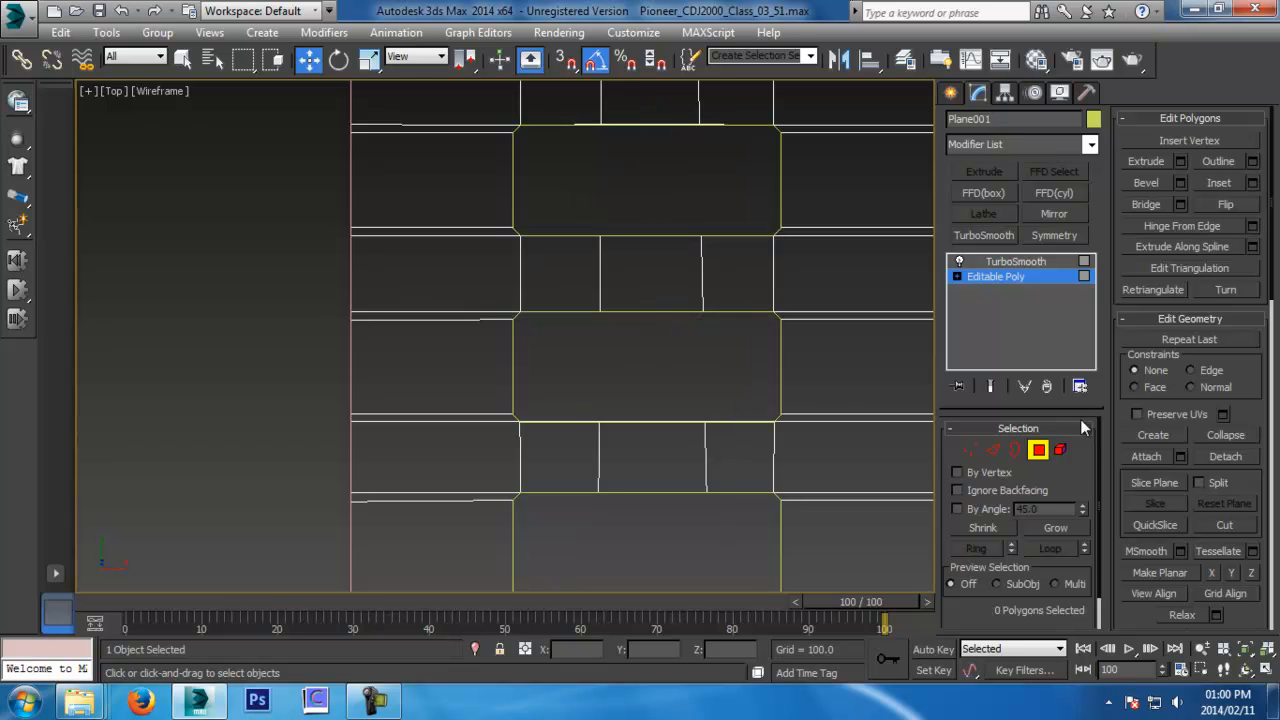
# Finish polygon editing and examine the smoothed top plate around the five button holes and the upper row of outlines
pyautogui.click(1038, 450)
pyautogui.click(206, 377)
pyautogui.scroll(-10, 449, 374)
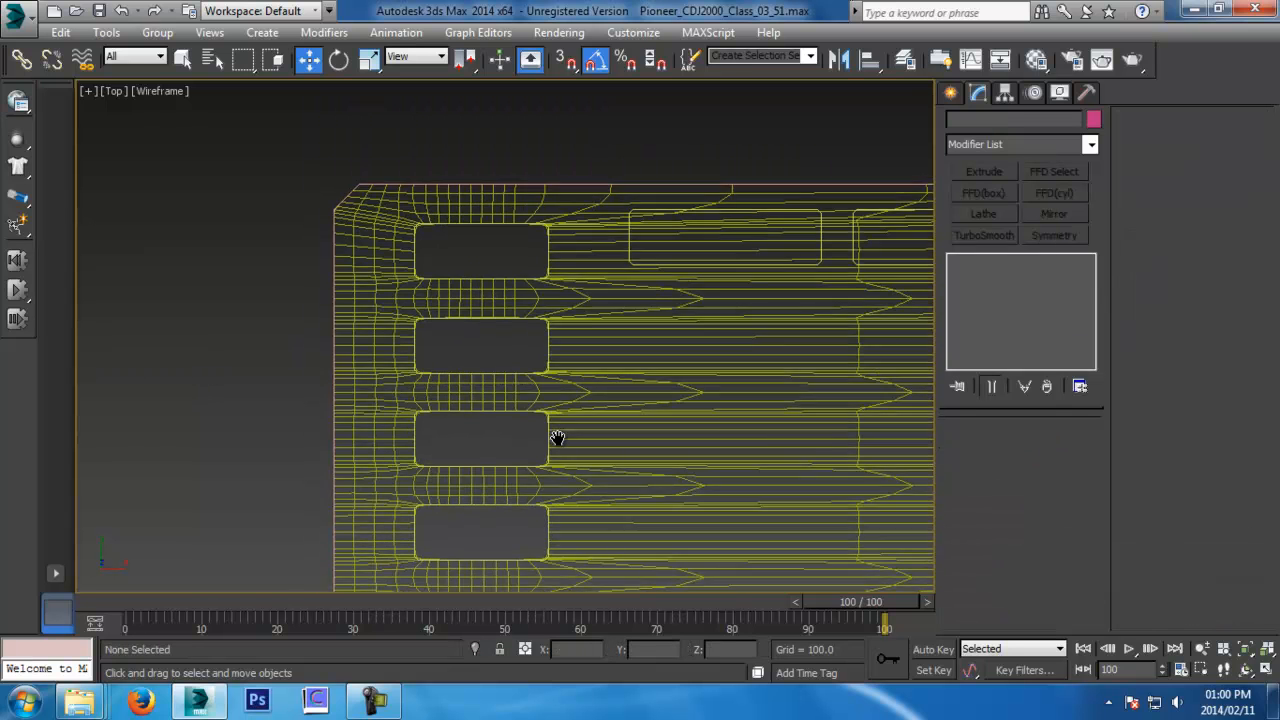
pyautogui.click(590, 270)
pyautogui.moveTo(590, 276); pyautogui.dragTo(591, 226, button='middle')
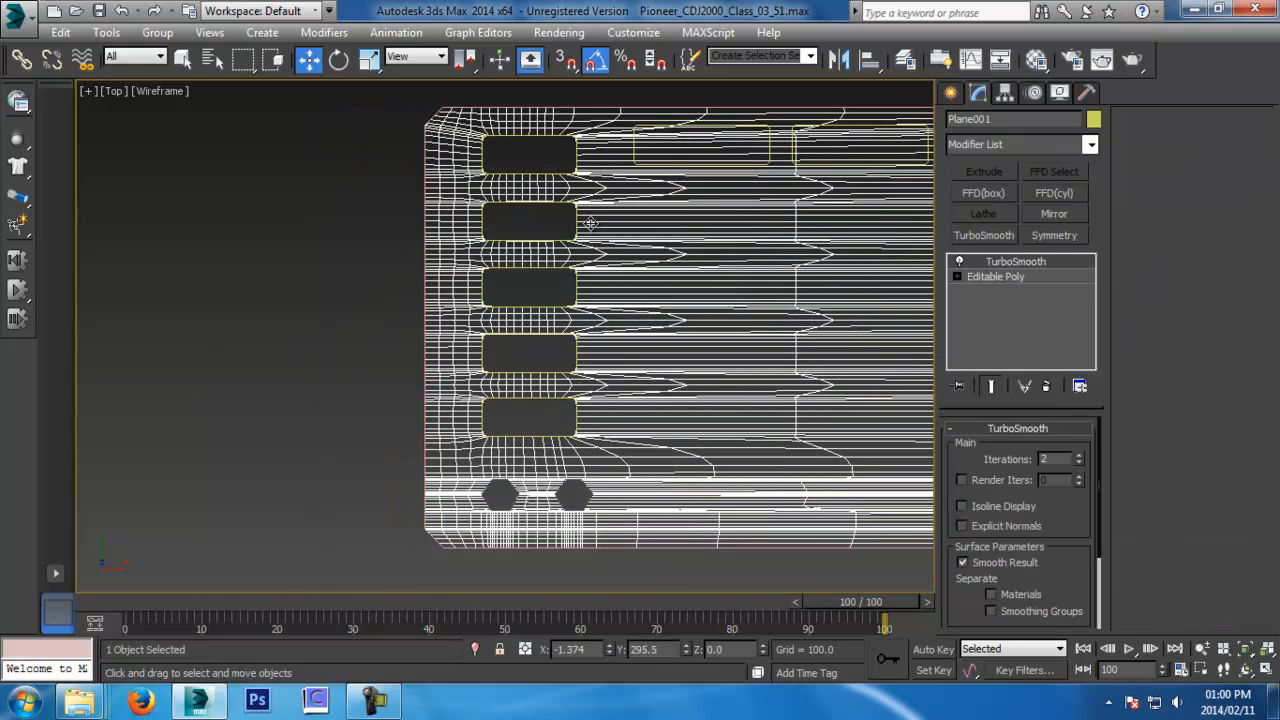
pyautogui.moveTo(581, 400); pyautogui.dragTo(624, 295, button='middle')
pyautogui.moveTo(565, 353); pyautogui.dragTo(567, 546, button='middle')
pyautogui.scroll(4, 577, 245)
pyautogui.moveTo(742, 326); pyautogui.dragTo(358, 354, button='middle')
pyautogui.scroll(2, 357, 354)
pyautogui.scroll(-4, 475, 297)
pyautogui.click(650, 194)
pyautogui.click(645, 217)
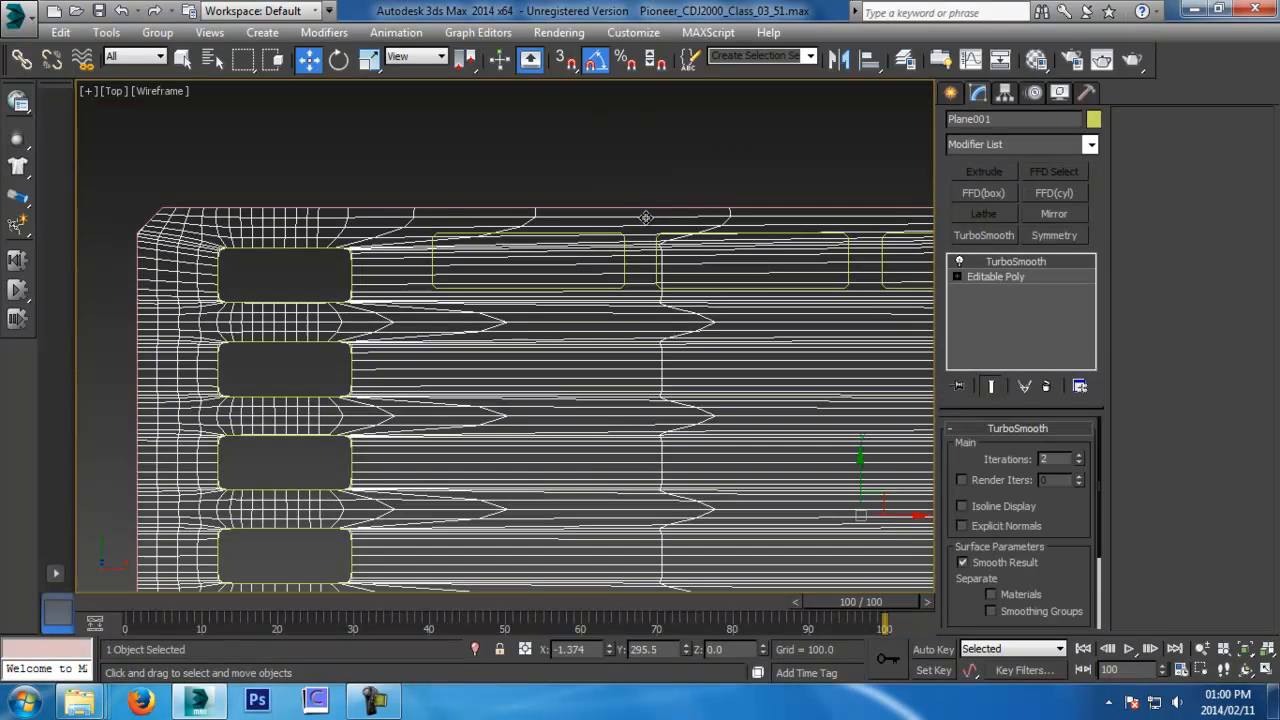
# Unhide all objects and display the Top view shaded so the reference image shows behind the plate
pyautogui.click(1016, 277)
pyautogui.scroll(-6, 591, 286)
pyautogui.rightClick(710, 369)
pyautogui.click(761, 285)
pyautogui.press('F3')
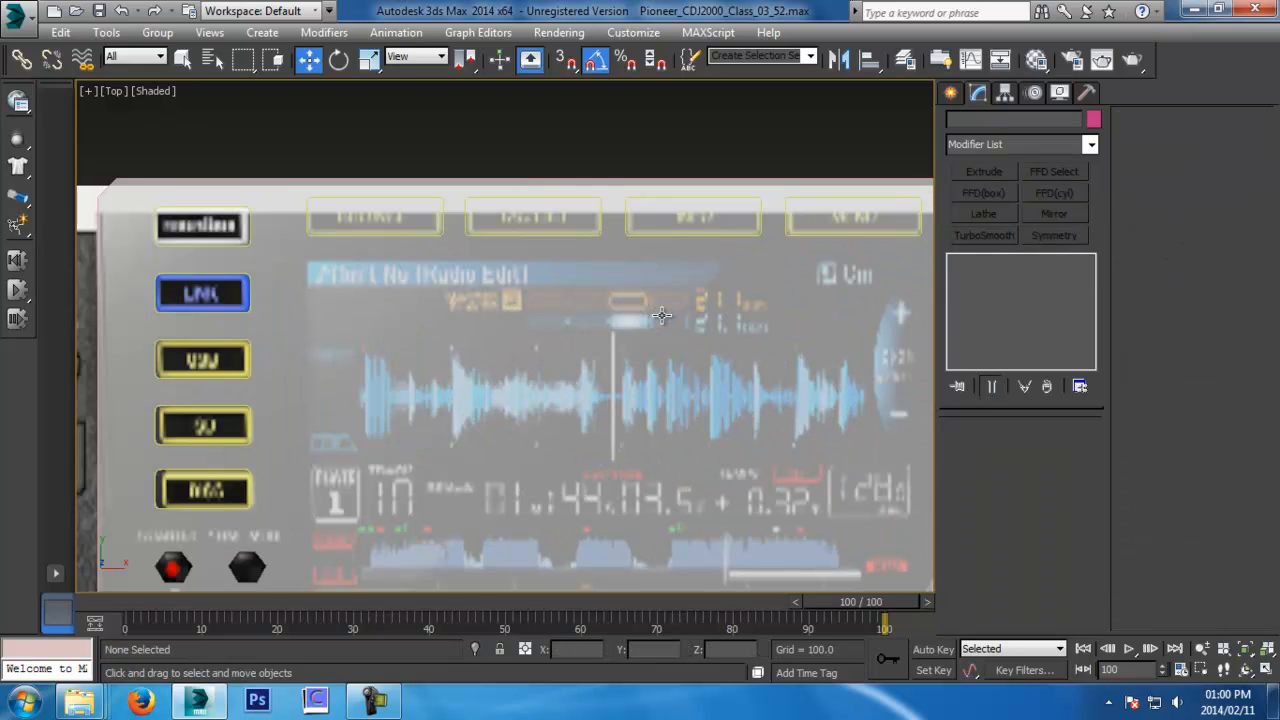
# Temporarily move the top plate down to examine the reference image beneath it and undo the move
pyautogui.click(643, 314)
pyautogui.moveTo(643, 314); pyautogui.dragTo(557, 609)
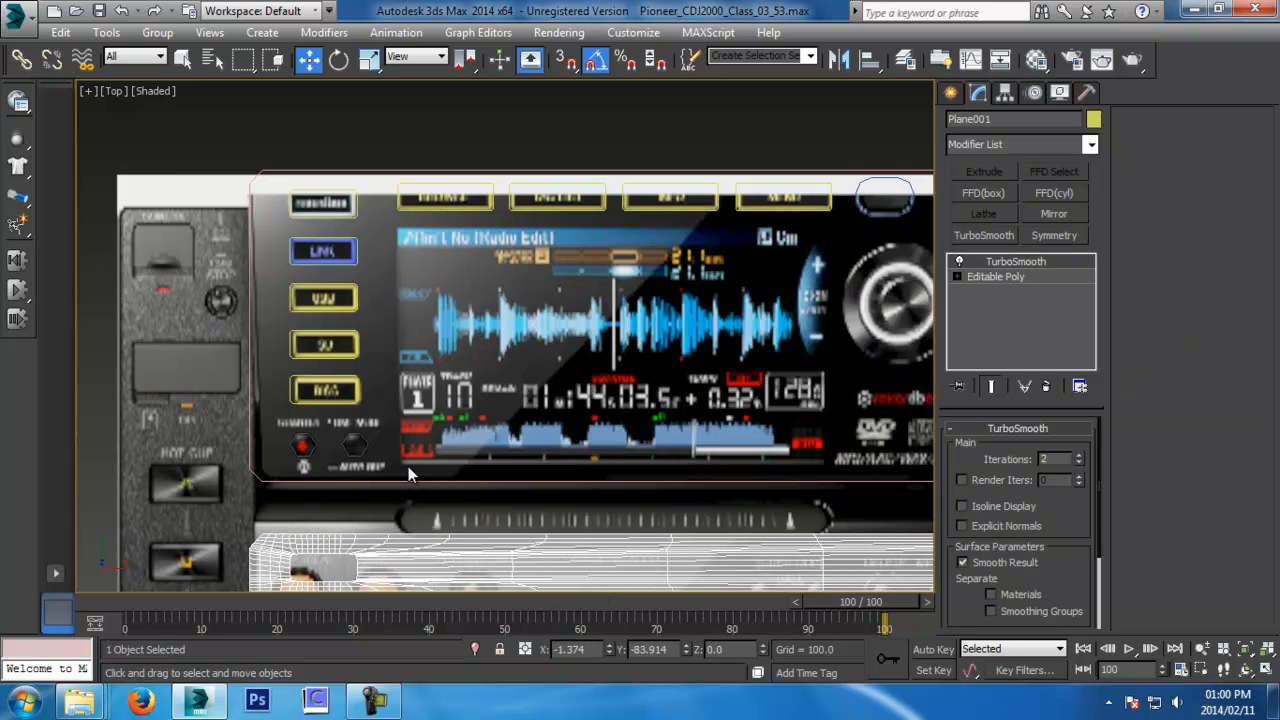
pyautogui.moveTo(505, 448); pyautogui.dragTo(392, 444, button='middle')
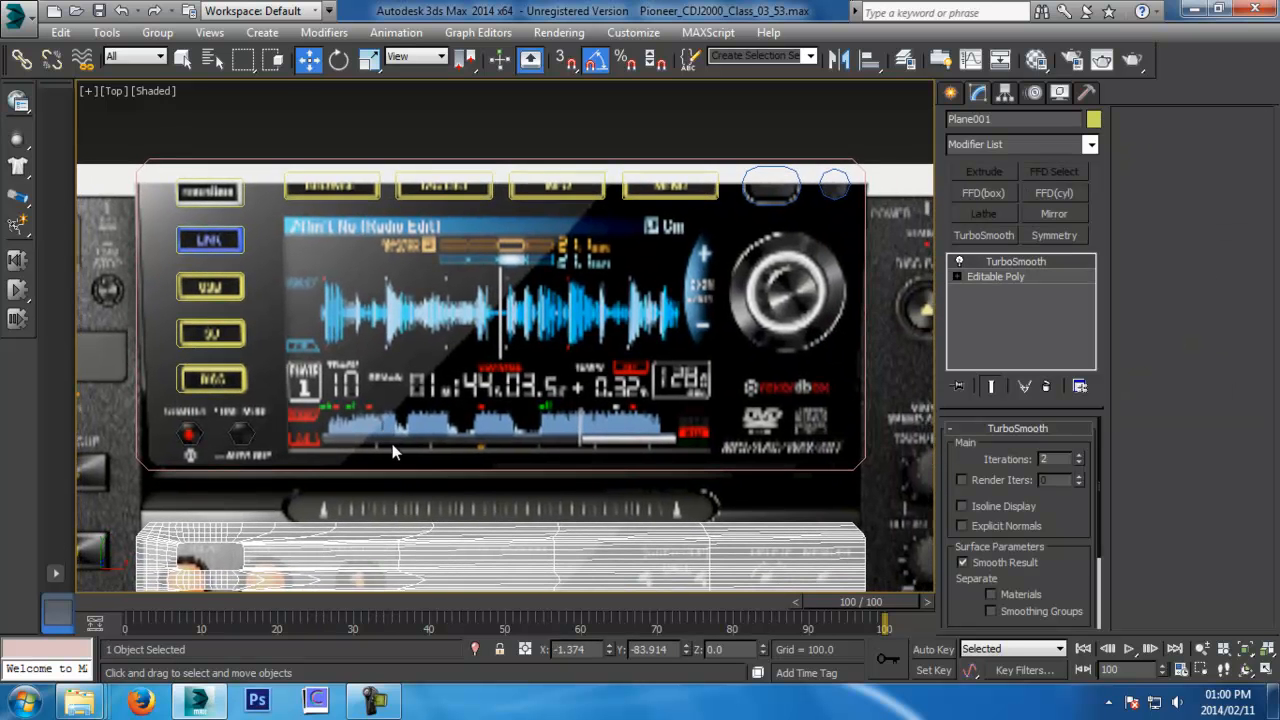
pyautogui.hotkey('ctrl', 'z')
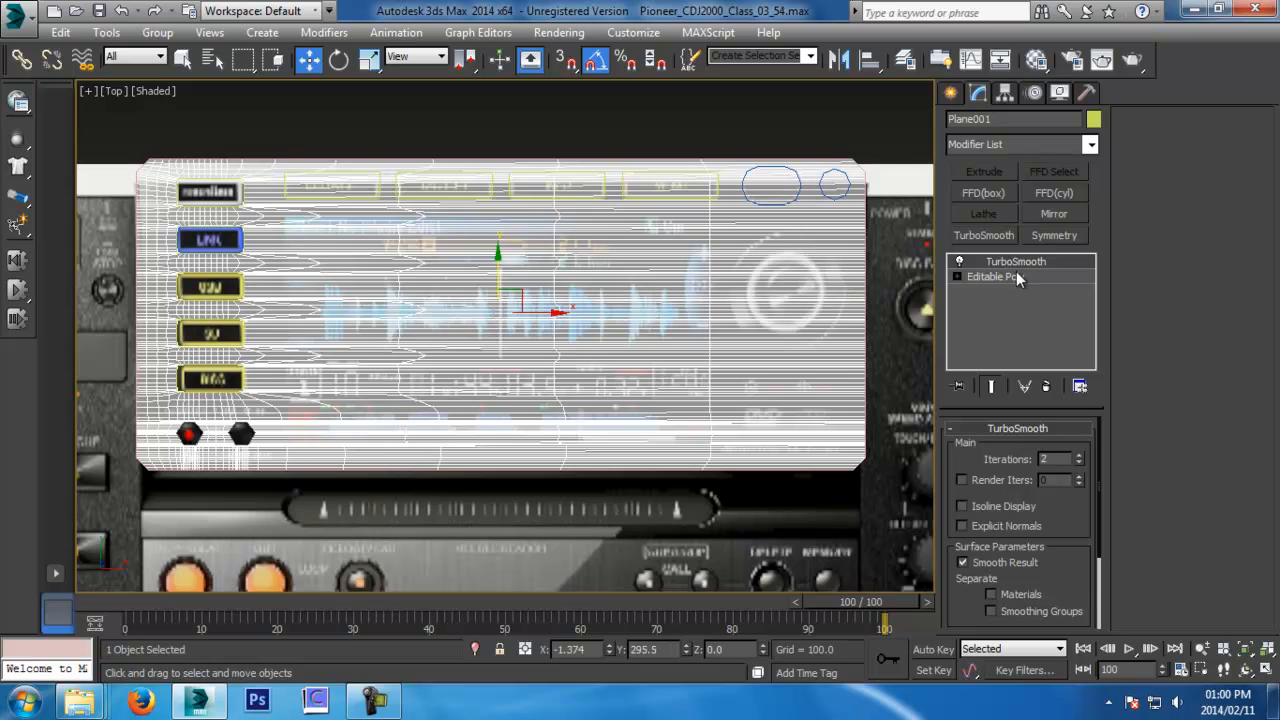
# Connect the long horizontal edges beside the button holes with one vertical edge loop and scale it straight along X
pyautogui.click(1010, 277)
pyautogui.moveTo(586, 277); pyautogui.dragTo(634, 281, button='middle')
pyautogui.click(993, 449)
pyautogui.moveTo(667, 120); pyautogui.dragTo(660, 180)
pyautogui.moveTo(476, 98); pyautogui.dragTo(605, 385)
pyautogui.click(1255, 230)
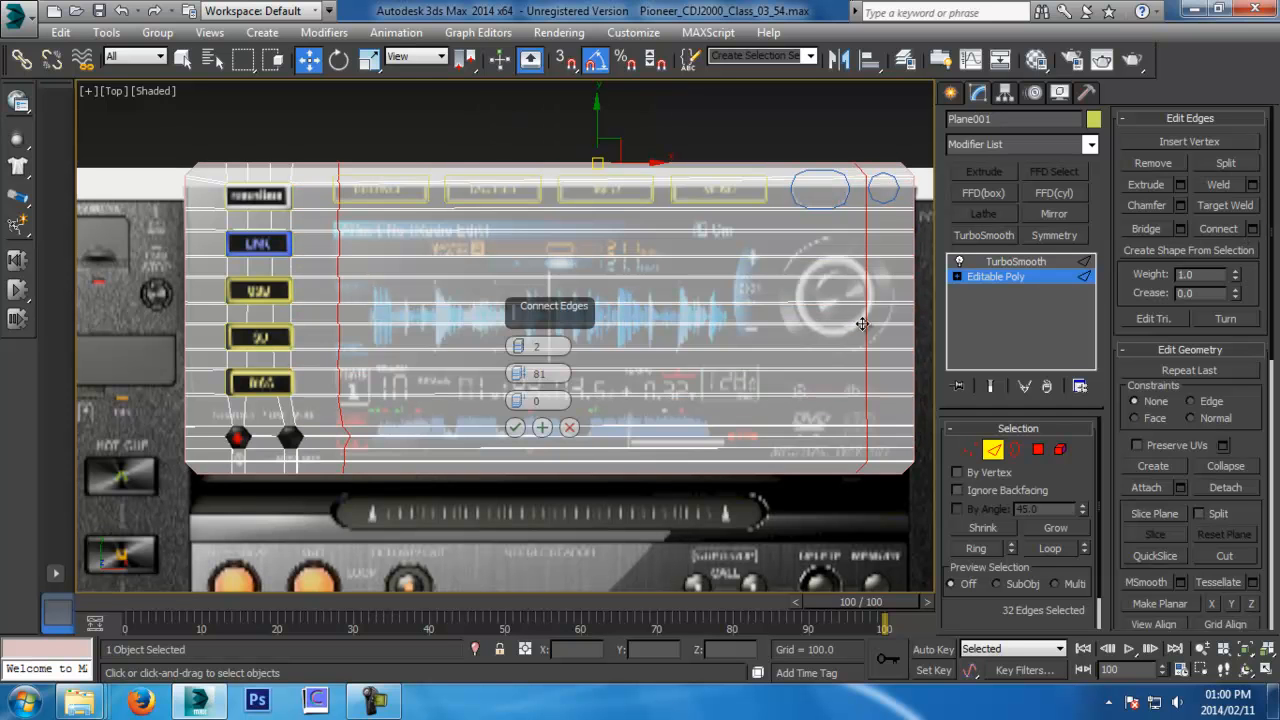
pyautogui.click(514, 427)
pyautogui.moveTo(665, 341); pyautogui.dragTo(483, 354)
pyautogui.press('r')
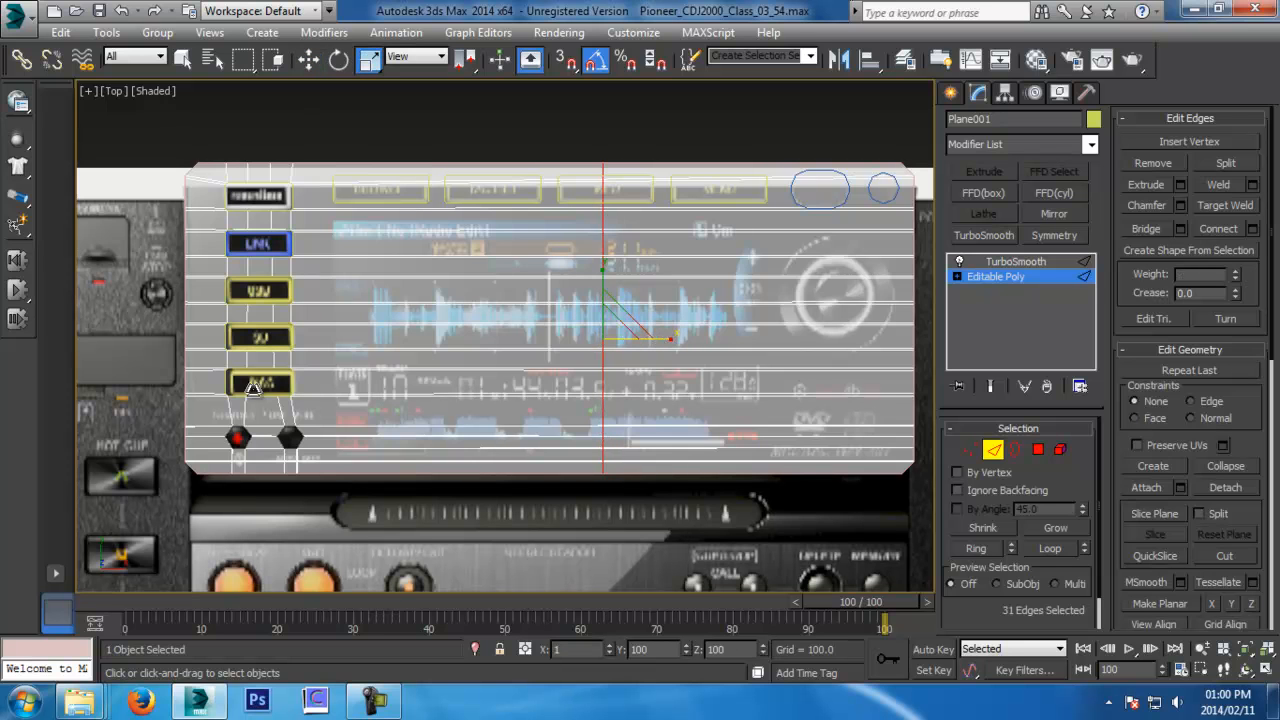
# Move the new vertical loop to X about -224, onto the left side of the first upper-row button outline
pyautogui.moveTo(670, 369); pyautogui.dragTo(716, 395, button='middle')
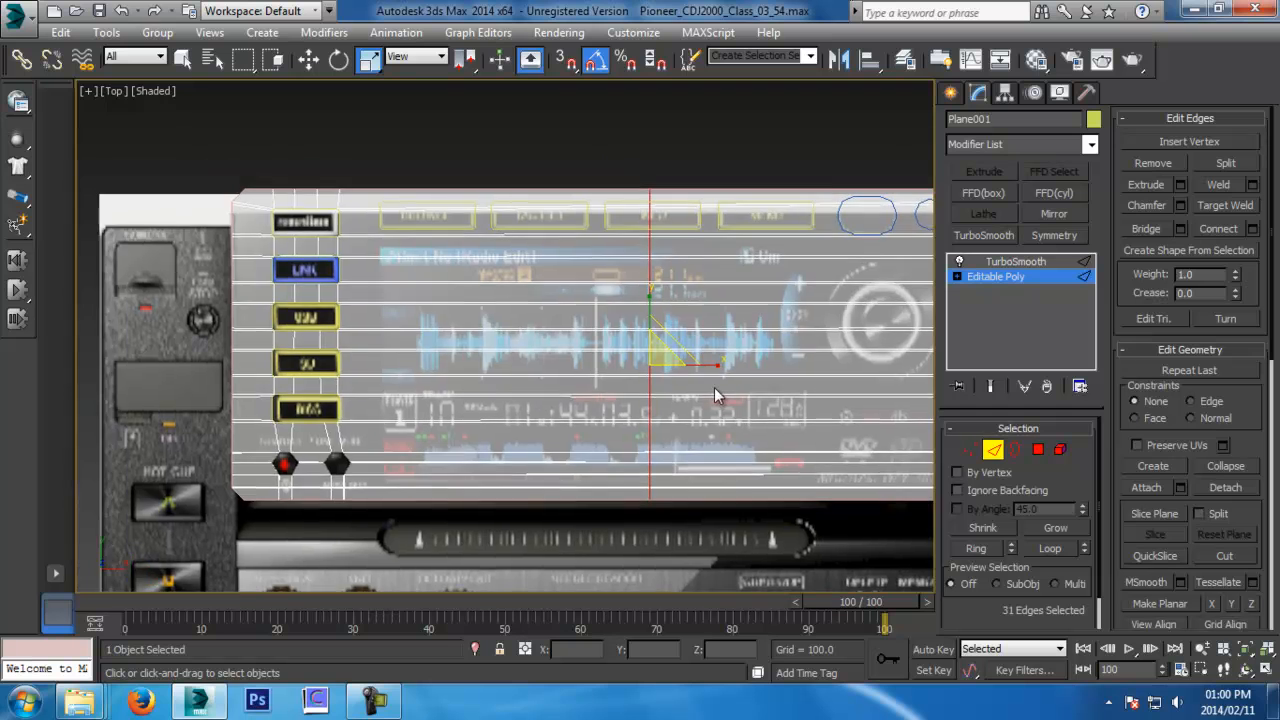
pyautogui.scroll(4, 716, 395)
pyautogui.press('w')
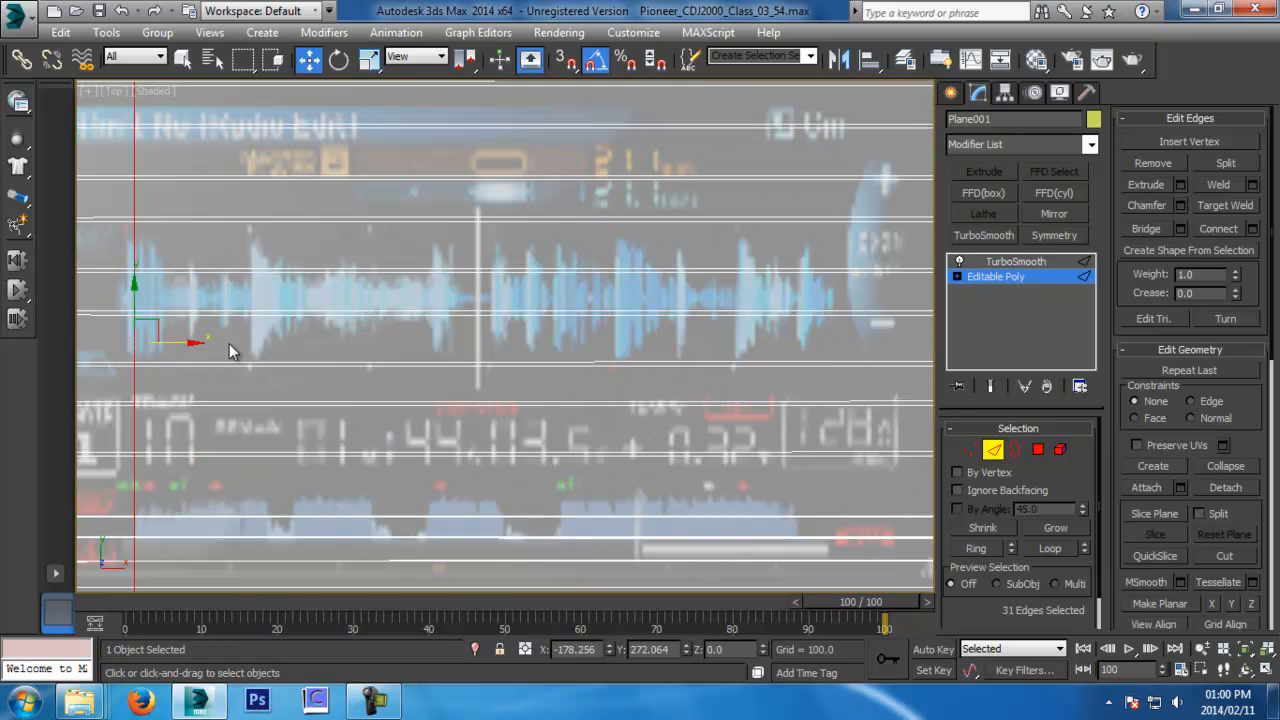
pyautogui.moveTo(229, 349); pyautogui.dragTo(659, 383, button='middle')
pyautogui.moveTo(575, 365); pyautogui.dragTo(486, 366)
# Connect the horizontal edges between that loop and the plate's right side with a second vertical loop, straightened along X
pyautogui.scroll(-6, 486, 366)
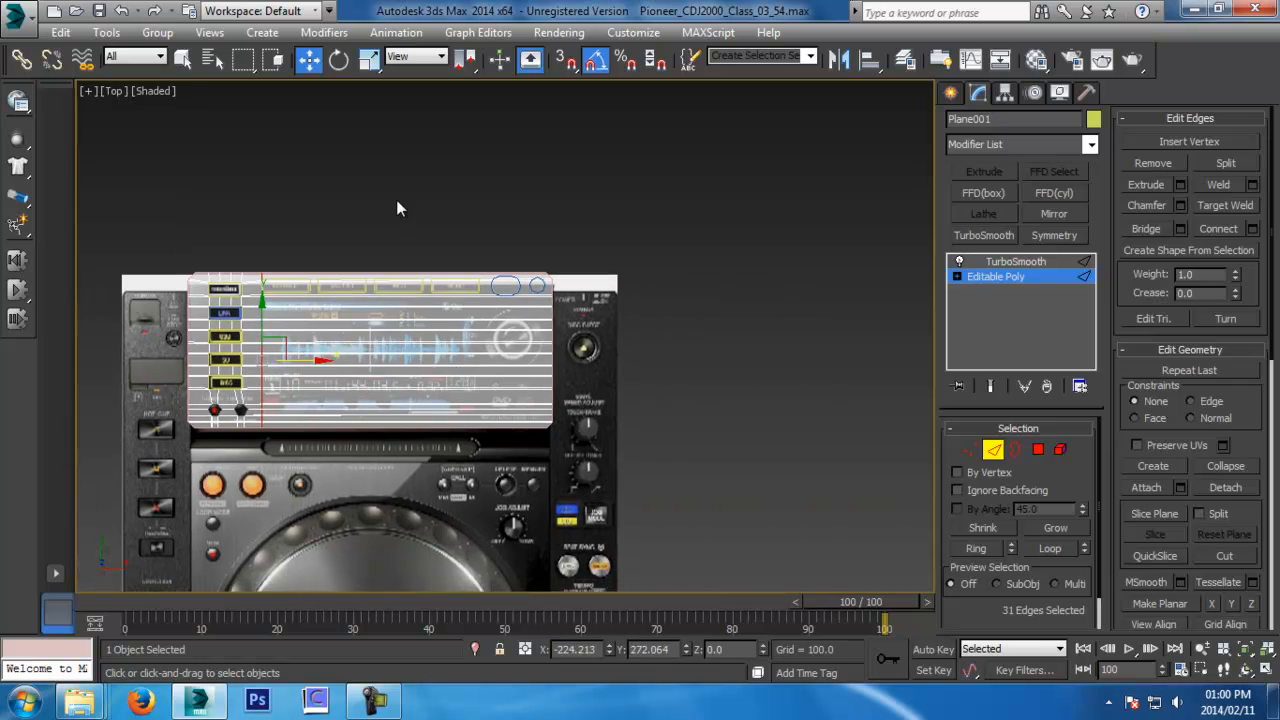
pyautogui.moveTo(397, 201); pyautogui.dragTo(425, 501)
pyautogui.click(1209, 227)
pyautogui.scroll(8, 383, 333)
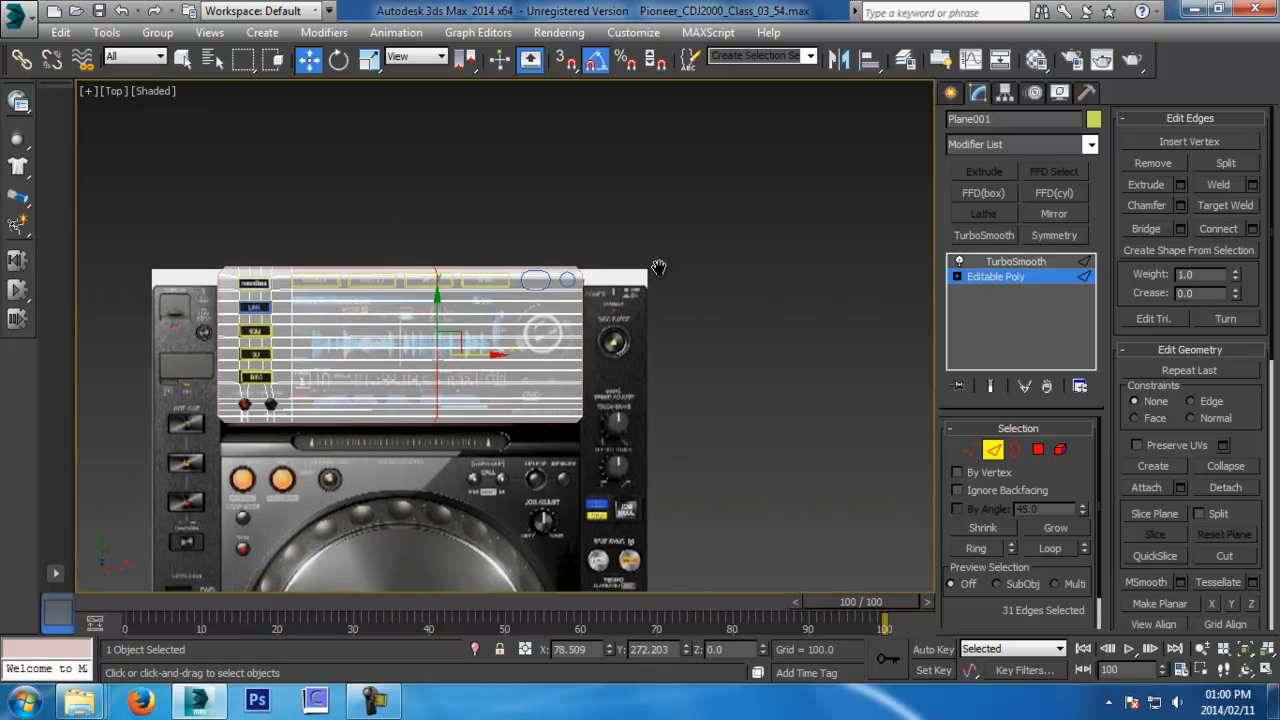
pyautogui.press('r')
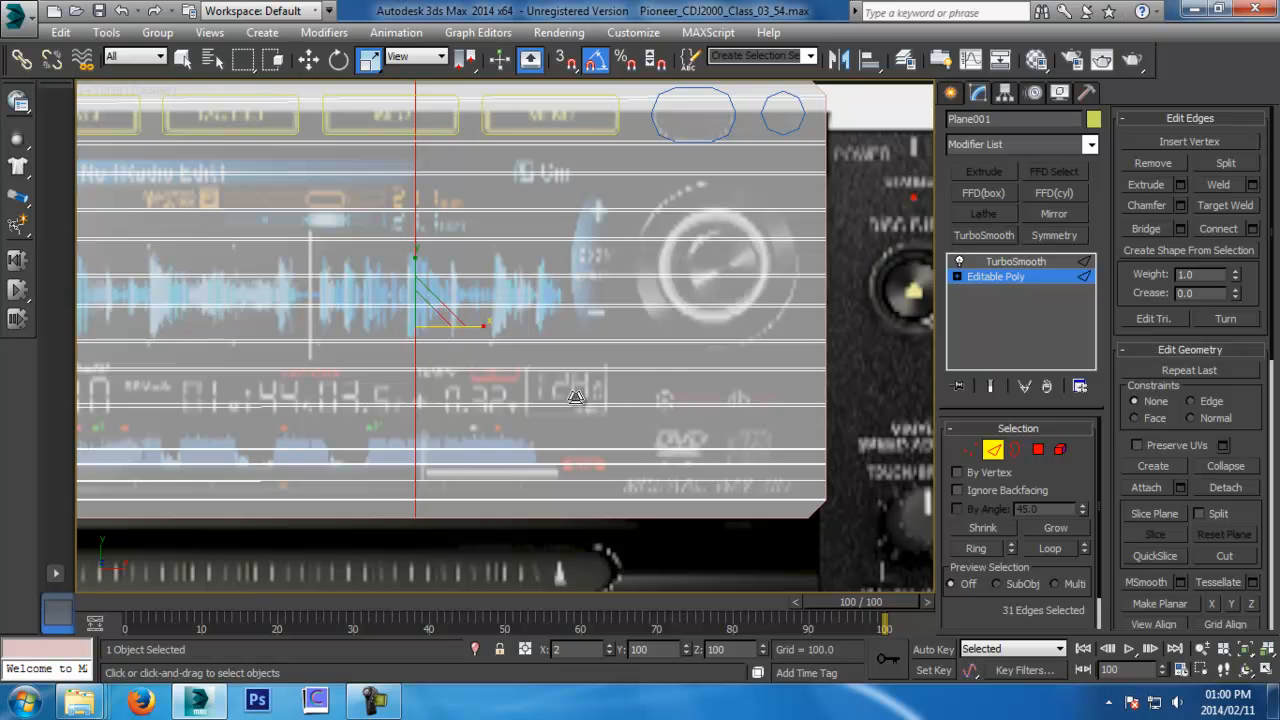
# Move the second vertical loop to X about 224, near the right side of the MENU button outline
pyautogui.scroll(2, 456, 290)
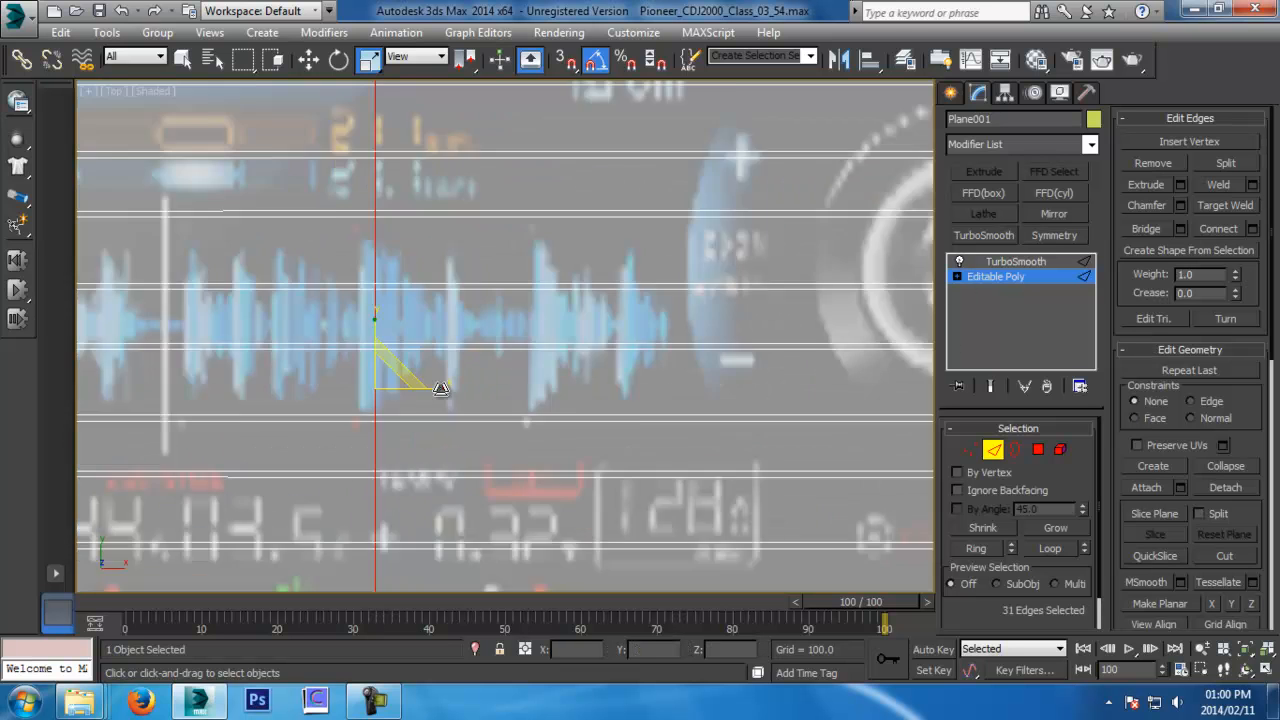
pyautogui.scroll(-1, 442, 388)
pyautogui.press('w')
pyautogui.moveTo(454, 388); pyautogui.dragTo(737, 391)
pyautogui.scroll(-1, 735, 391)
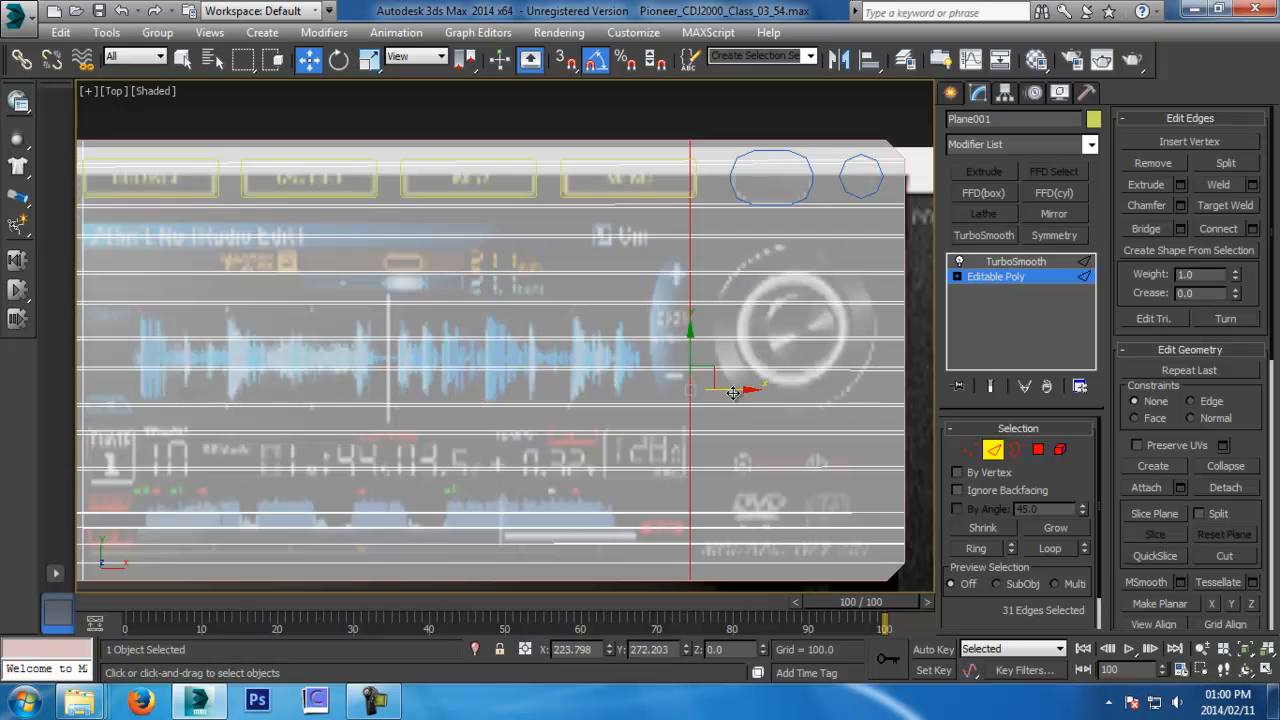
# Shift the whole plate down to compare the vertical loops with the reference image, and undo the shift
pyautogui.click(990, 446)
pyautogui.scroll(-1, 568, 358)
pyautogui.moveTo(504, 297); pyautogui.dragTo(498, 492)
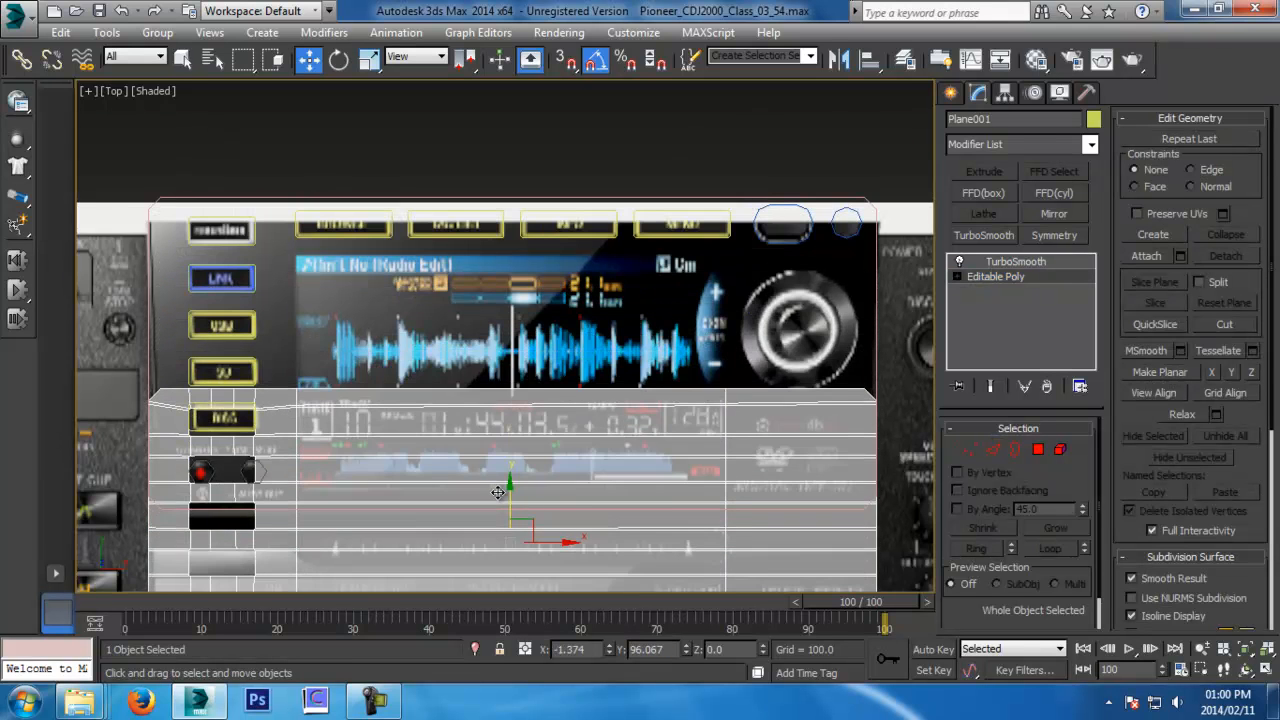
pyautogui.hotkey('ctrl', 'z')
# Move the right vertical loop to X about 229.6, just past the MENU button outline, and save the scene
pyautogui.moveTo(692, 311); pyautogui.dragTo(670, 311, button='middle')
pyautogui.click(997, 452)
pyautogui.scroll(5, 634, 380)
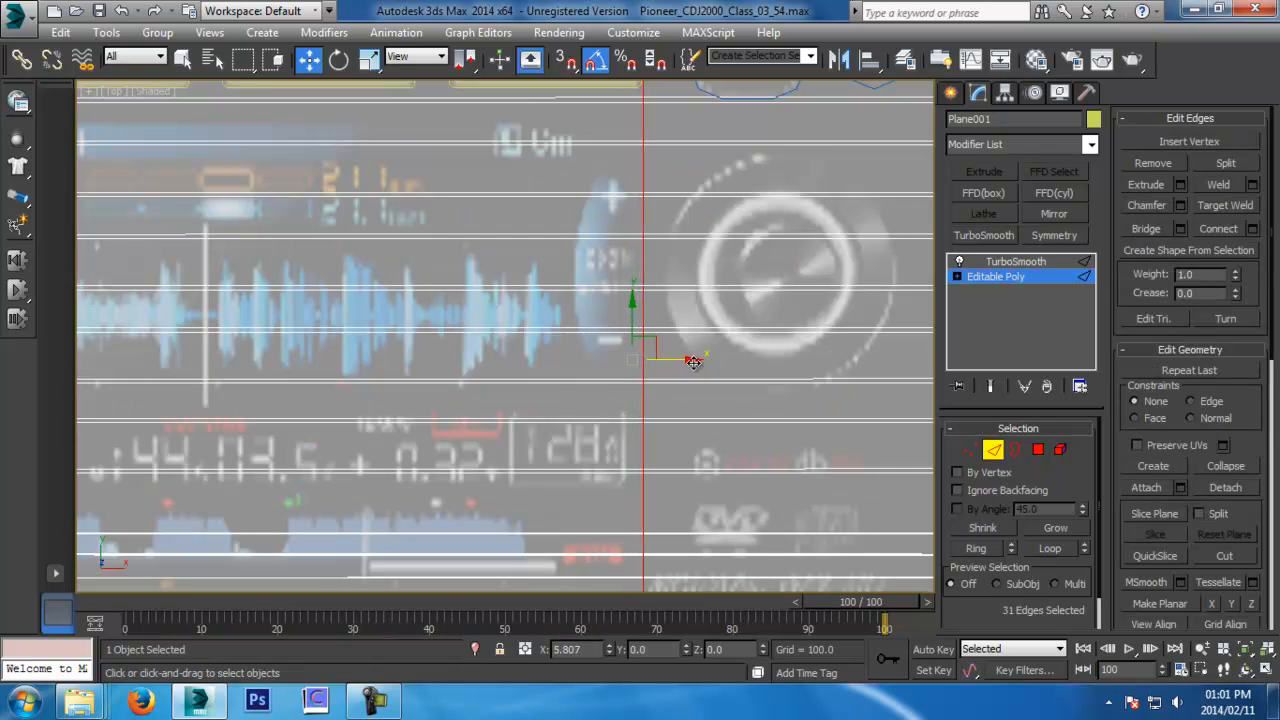
pyautogui.scroll(-3, 691, 362)
pyautogui.scroll(4, 513, 345)
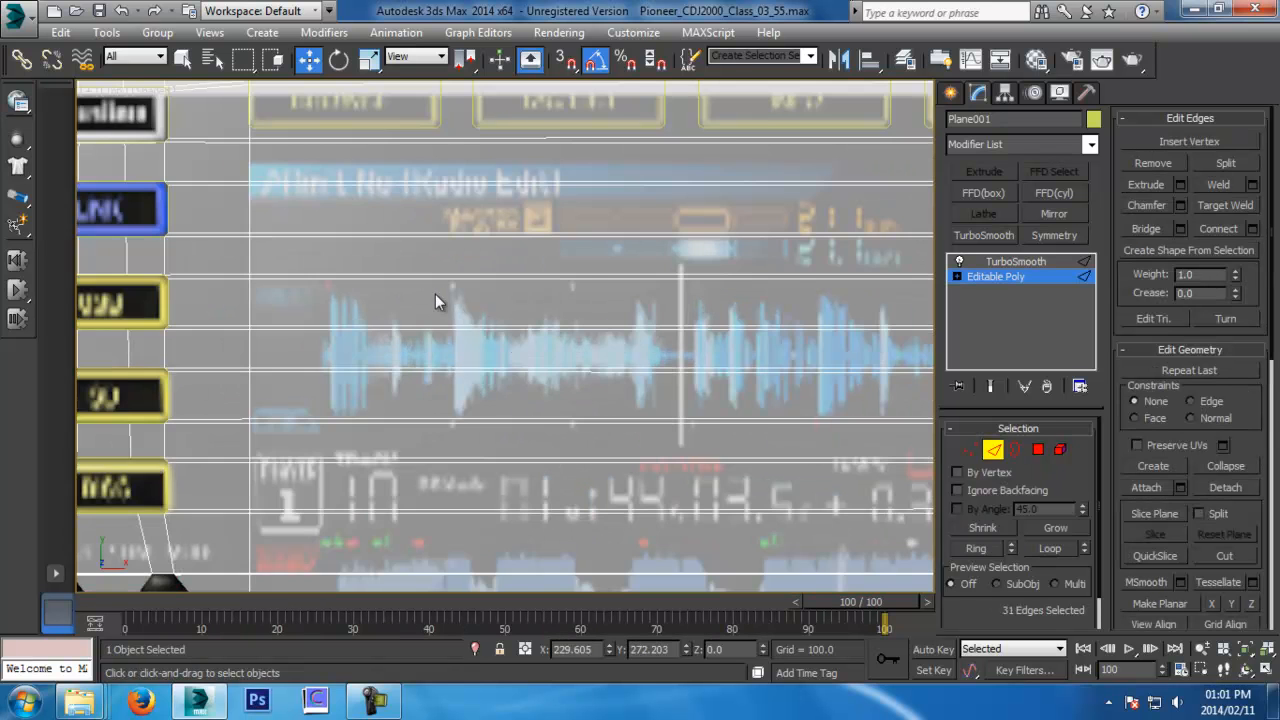
pyautogui.moveTo(435, 294); pyautogui.dragTo(384, 320, button='middle')
pyautogui.moveTo(192, 195); pyautogui.dragTo(265, 290, button='middle')
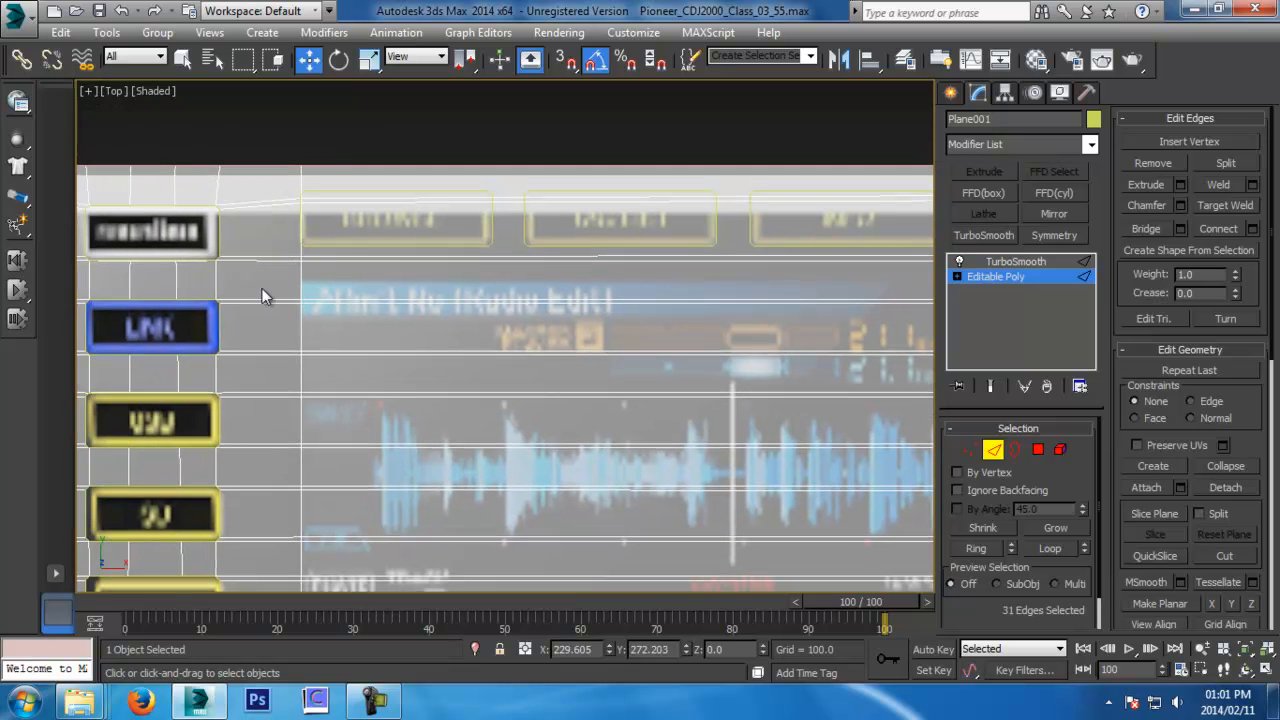
pyautogui.hotkey('ctrl', 's')
# Connect the ring of vertical edges just below the hexagonal holes with one horizontal loop and shift it slightly down
pyautogui.moveTo(516, 348); pyautogui.dragTo(466, 252, button='middle')
pyautogui.scroll(-2, 466, 252)
pyautogui.moveTo(552, 328); pyautogui.dragTo(532, 297, button='middle')
pyautogui.moveTo(284, 551); pyautogui.dragTo(389, 386, button='middle')
pyautogui.scroll(3, 389, 386)
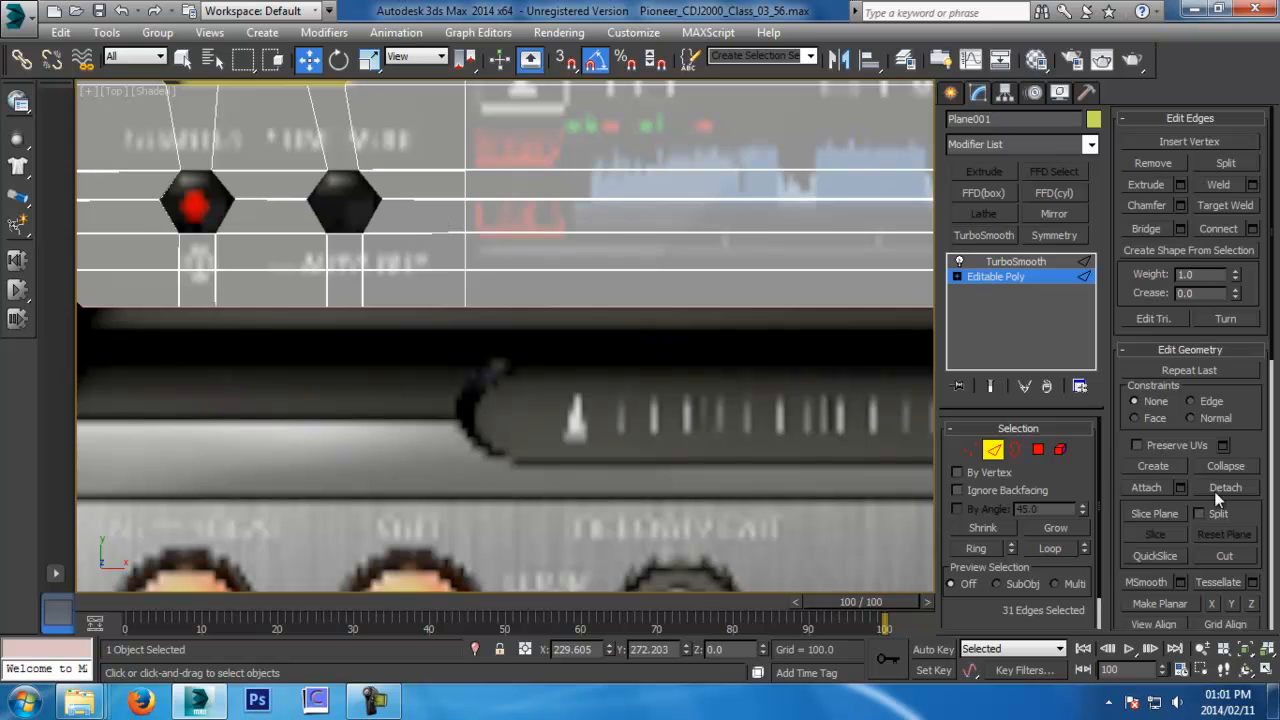
pyautogui.click(463, 251)
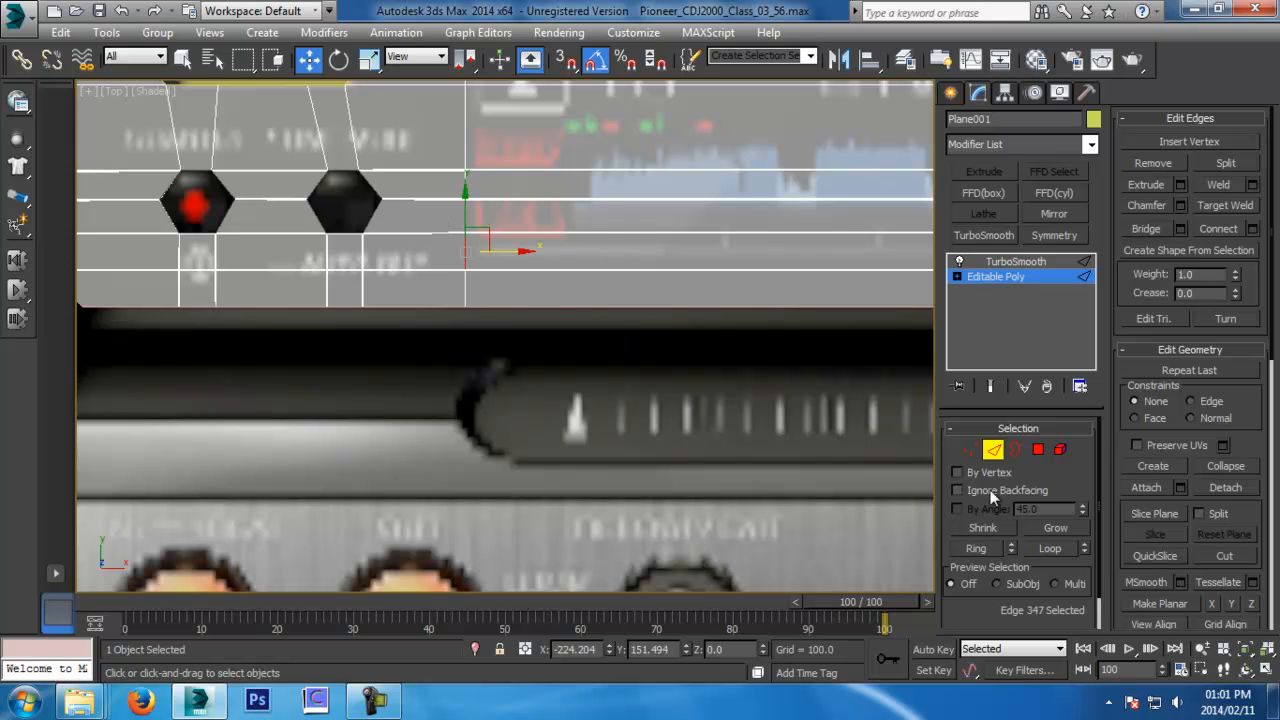
pyautogui.click(982, 549)
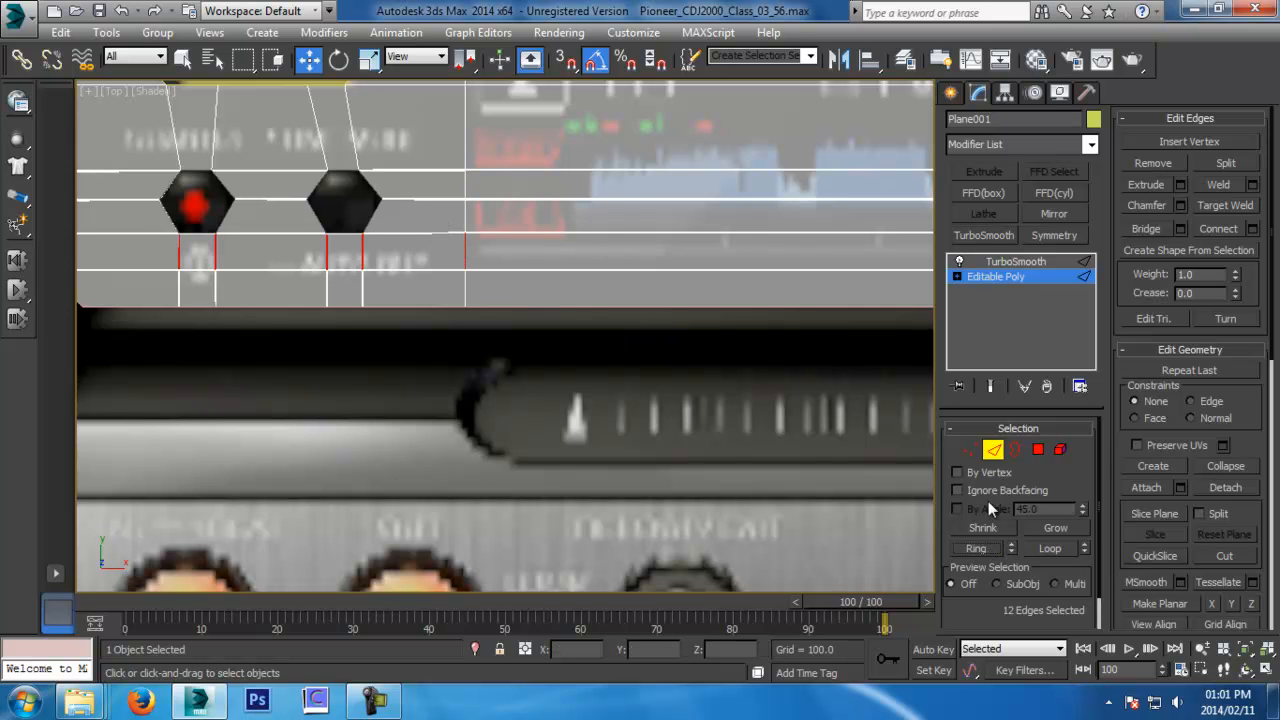
pyautogui.click(1251, 229)
pyautogui.click(515, 427)
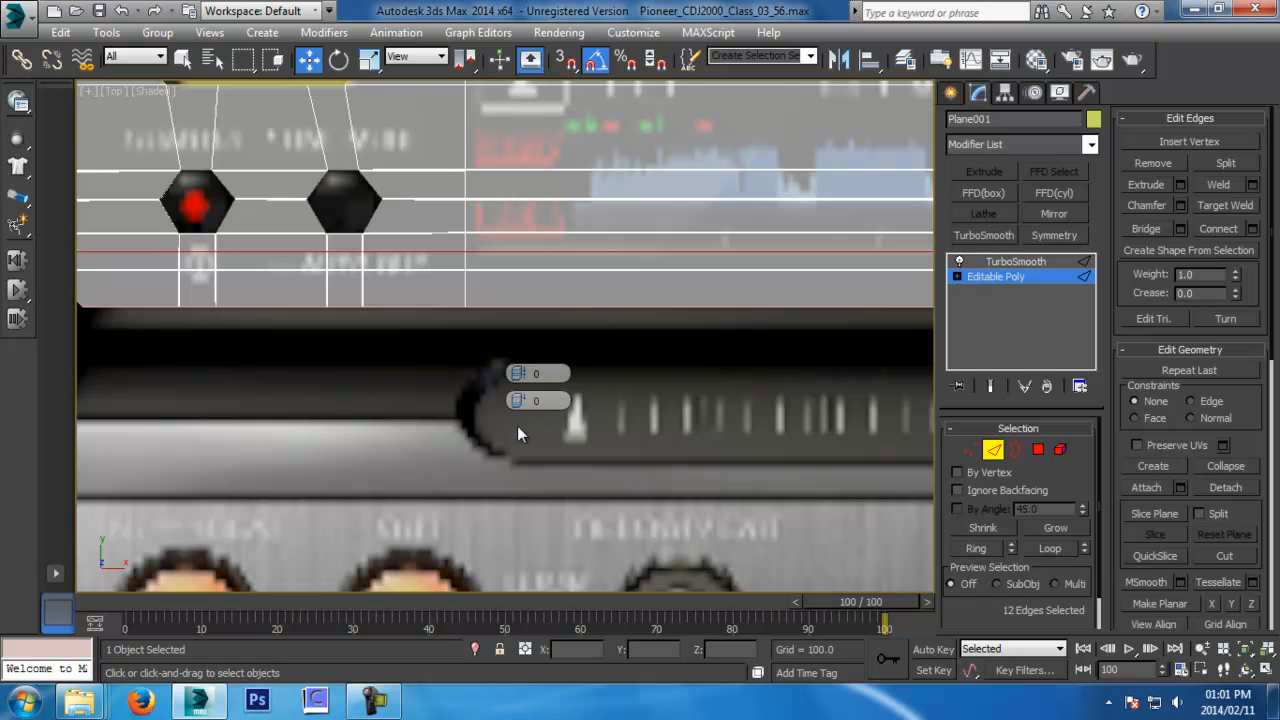
pyautogui.scroll(5, 510, 286)
pyautogui.moveTo(509, 300)
pyautogui.mouseDown()
pyautogui.moveTo(509, 280)
pyautogui.moveTo(505, 311)
pyautogui.mouseUp()
# Connect the ring of vertical edges between the topmost and second button holes with a horizontal edge loop
pyautogui.scroll(-5, 505, 311)
pyautogui.moveTo(625, 219); pyautogui.dragTo(581, 416, button='middle')
pyautogui.click(553, 332)
pyautogui.click(962, 549)
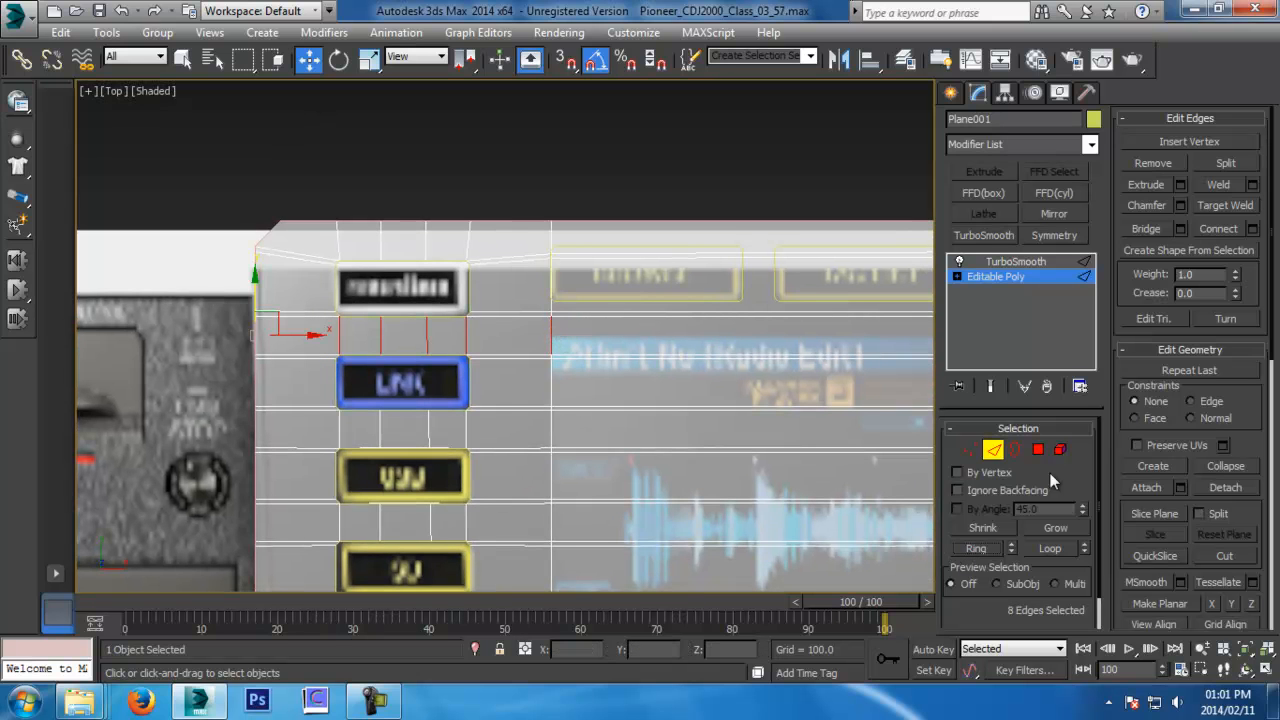
pyautogui.click(1216, 229)
pyautogui.scroll(4, 605, 271)
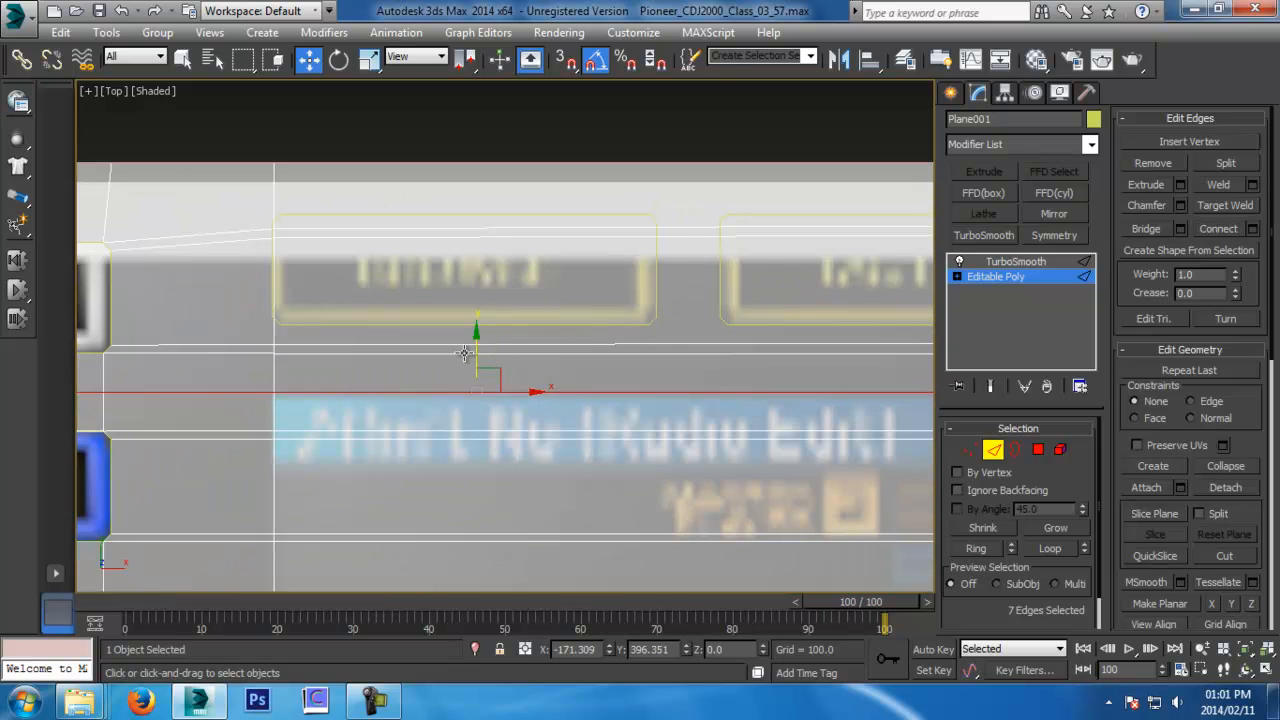
pyautogui.scroll(-4, 464, 353)
pyautogui.moveTo(376, 547); pyautogui.dragTo(329, 457, button='middle')
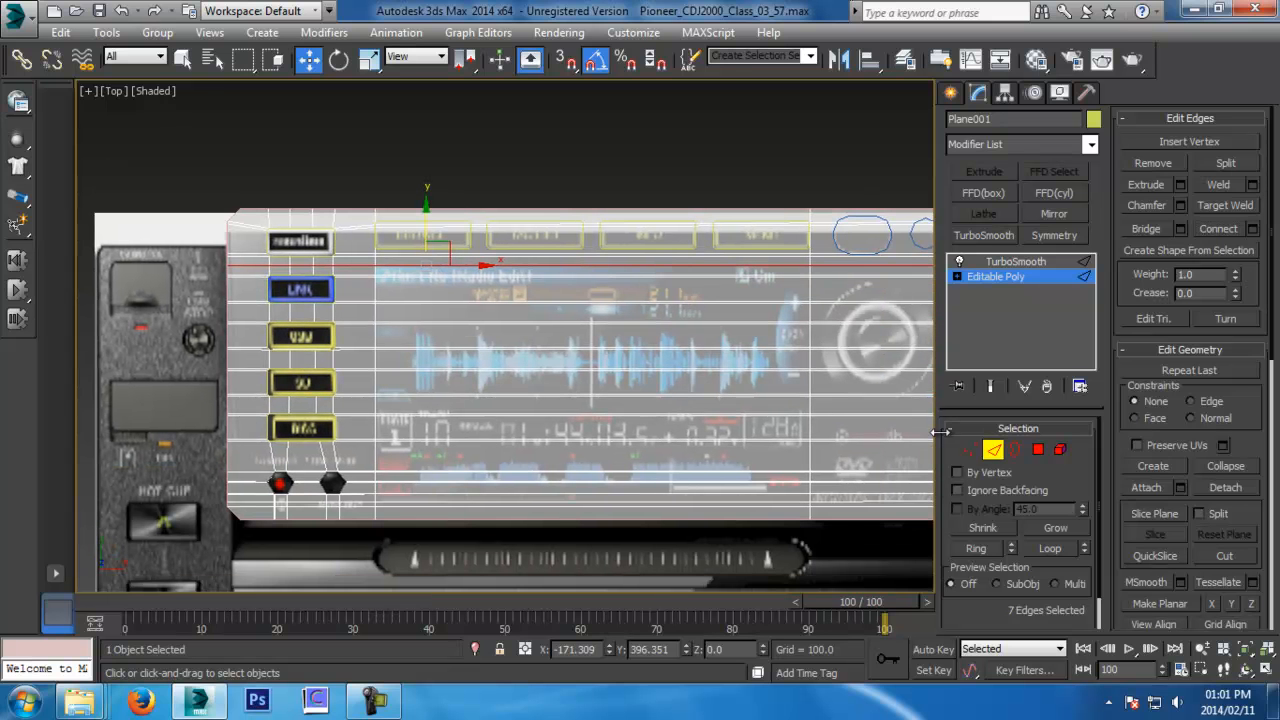
# Connect the horizontal edges between the right vertical loop and the plate's right side with a vertical loop crossing the oval outline
pyautogui.click(992, 450)
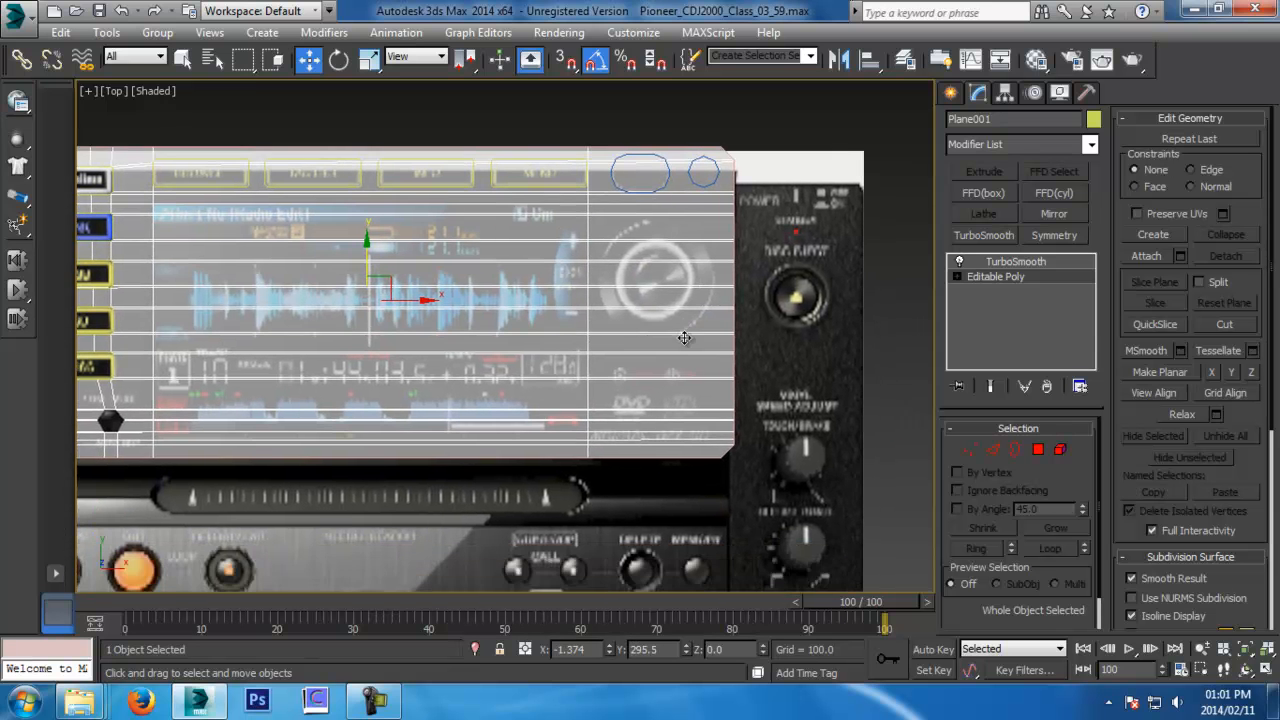
pyautogui.scroll(2, 684, 338)
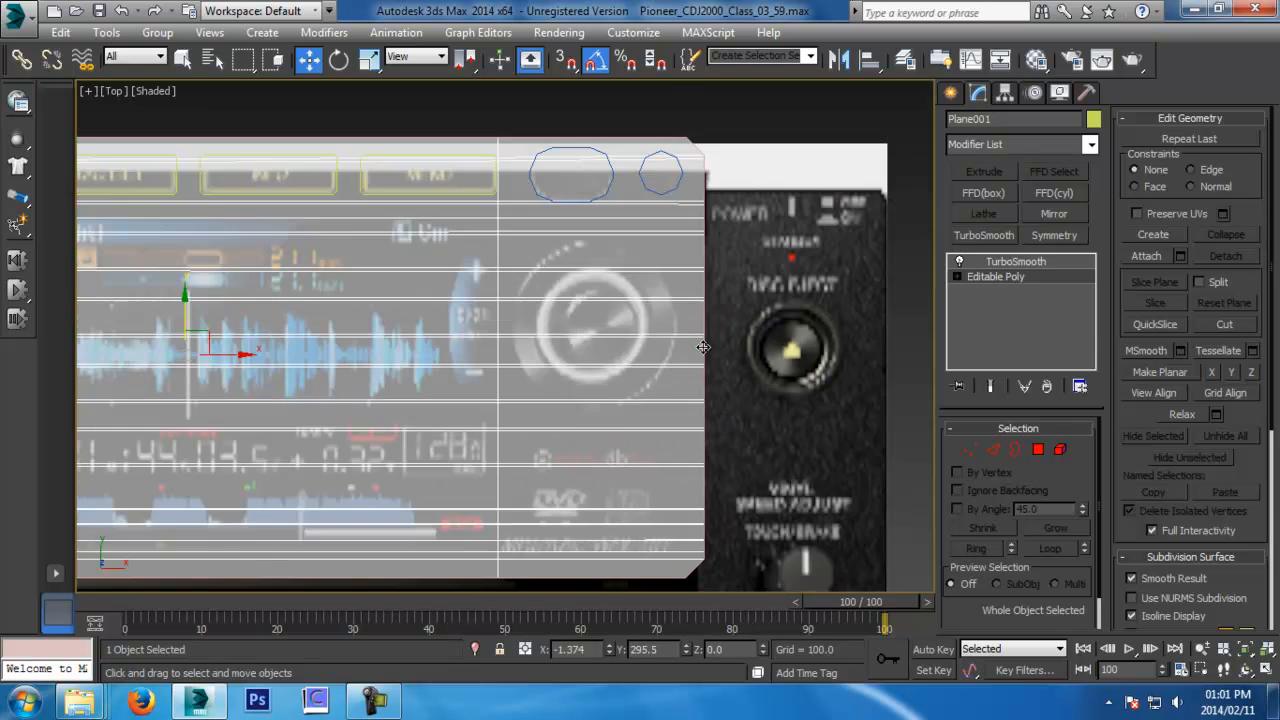
pyautogui.scroll(4, 704, 347)
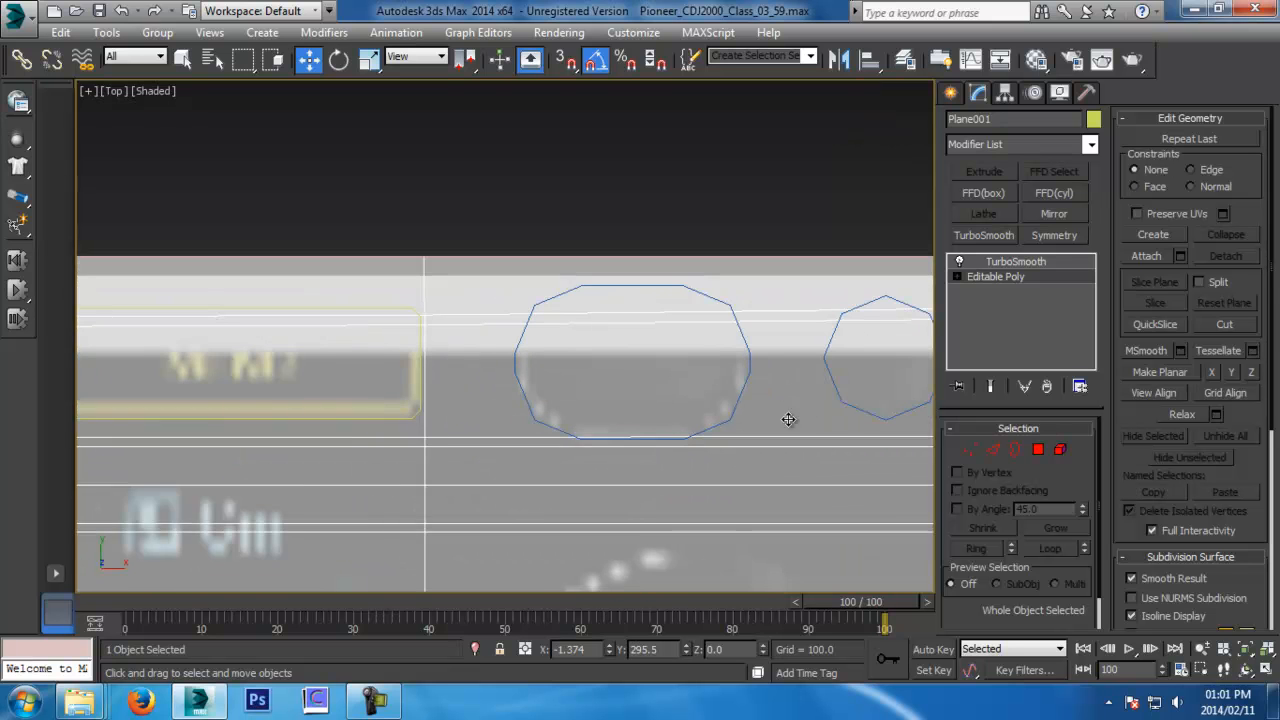
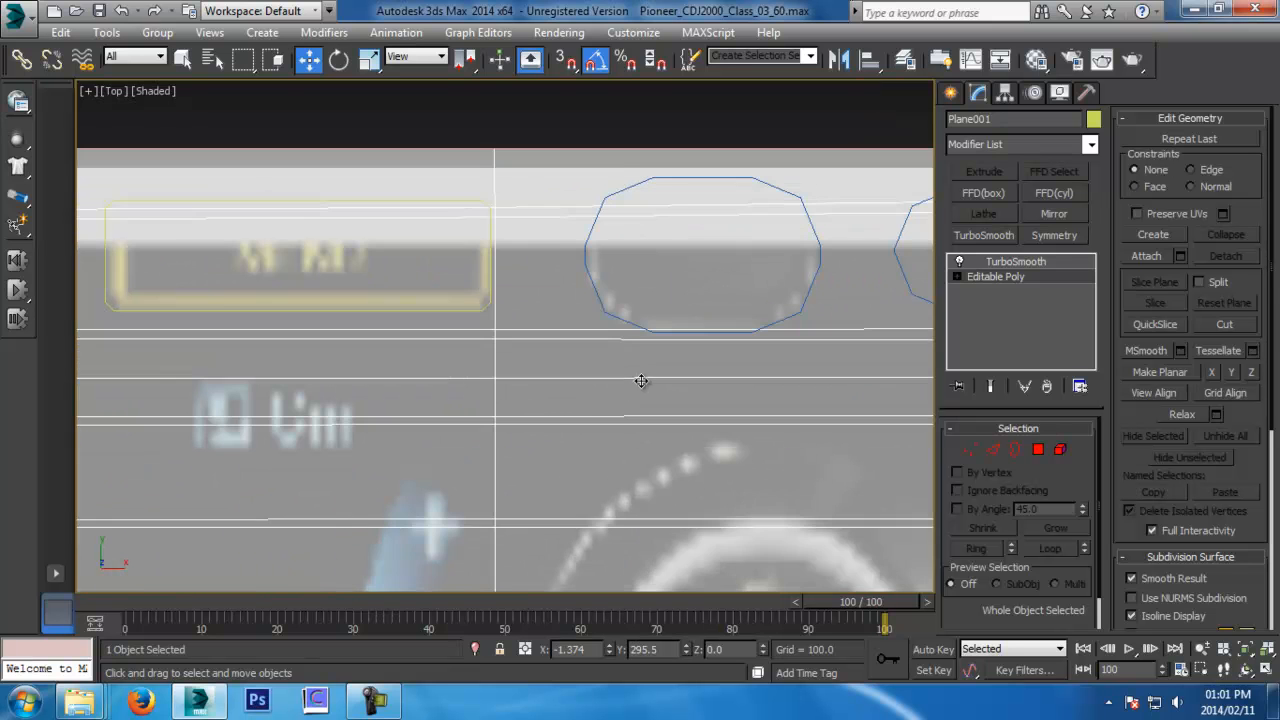
pyautogui.moveTo(641, 381); pyautogui.dragTo(605, 406, button='middle')
pyautogui.moveTo(664, 293); pyautogui.dragTo(620, 332, button='middle')
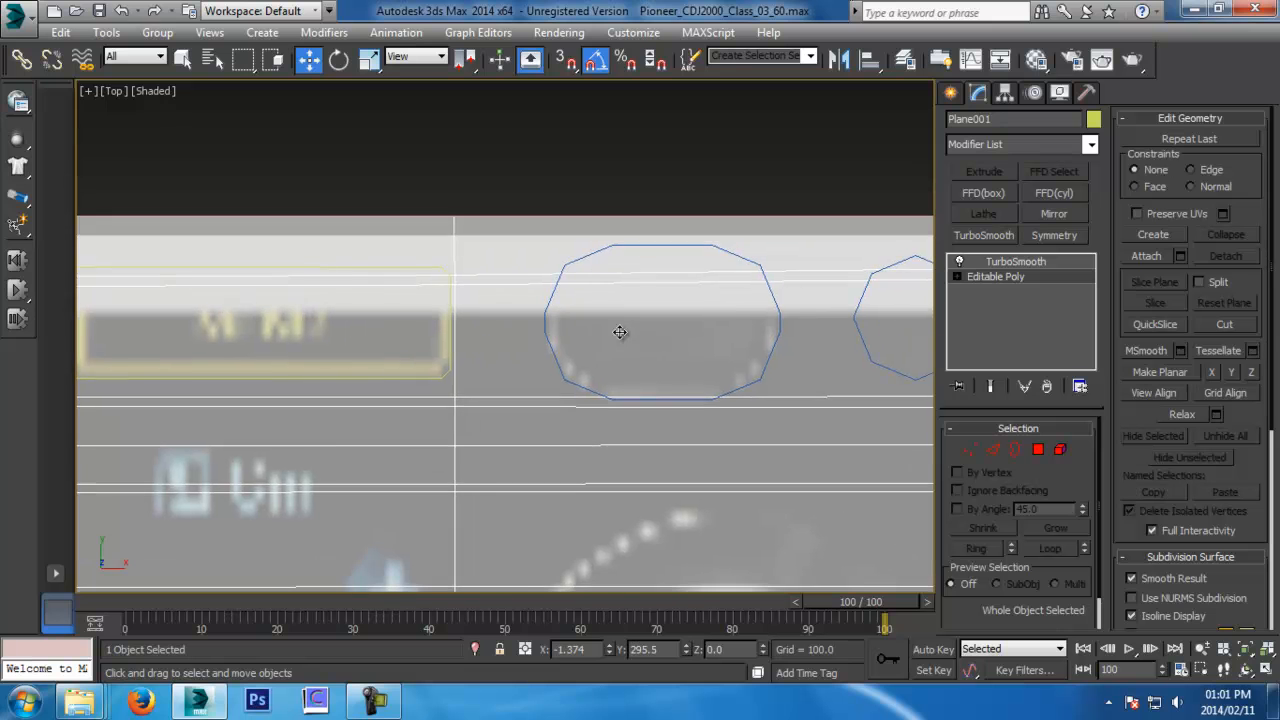
pyautogui.scroll(-4, 680, 309)
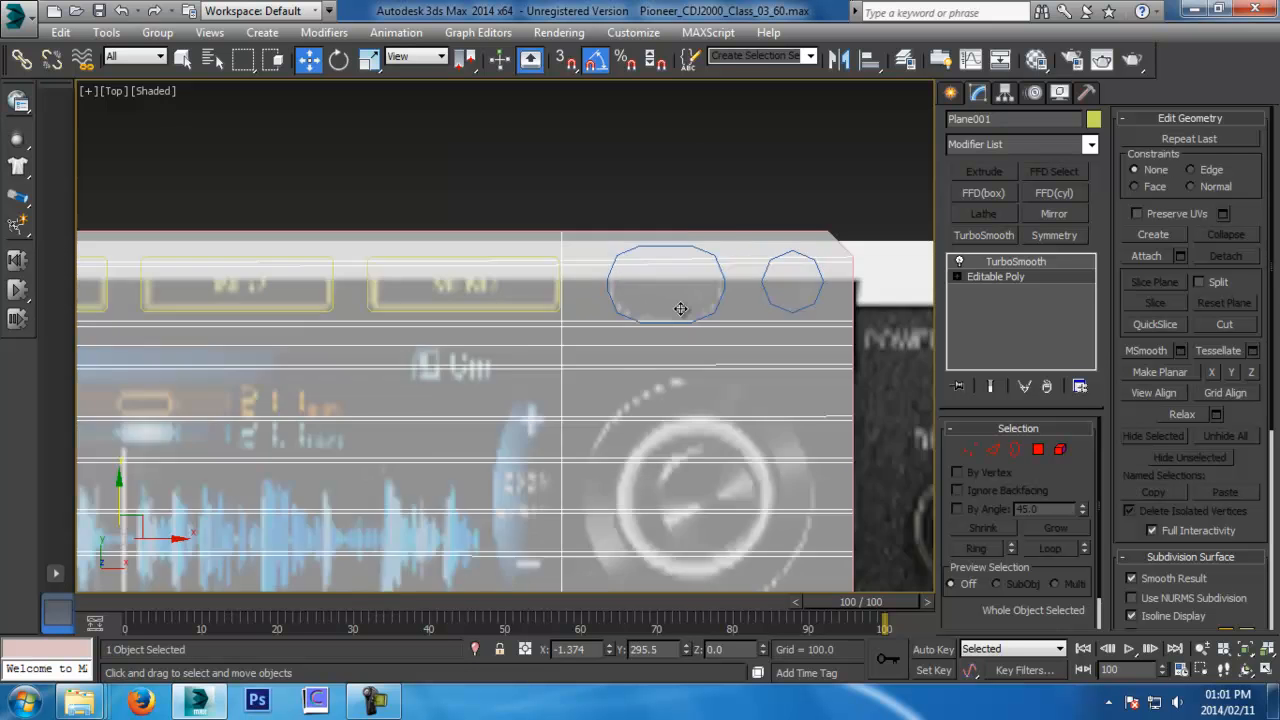
pyautogui.click(993, 450)
pyautogui.scroll(-2, 815, 205)
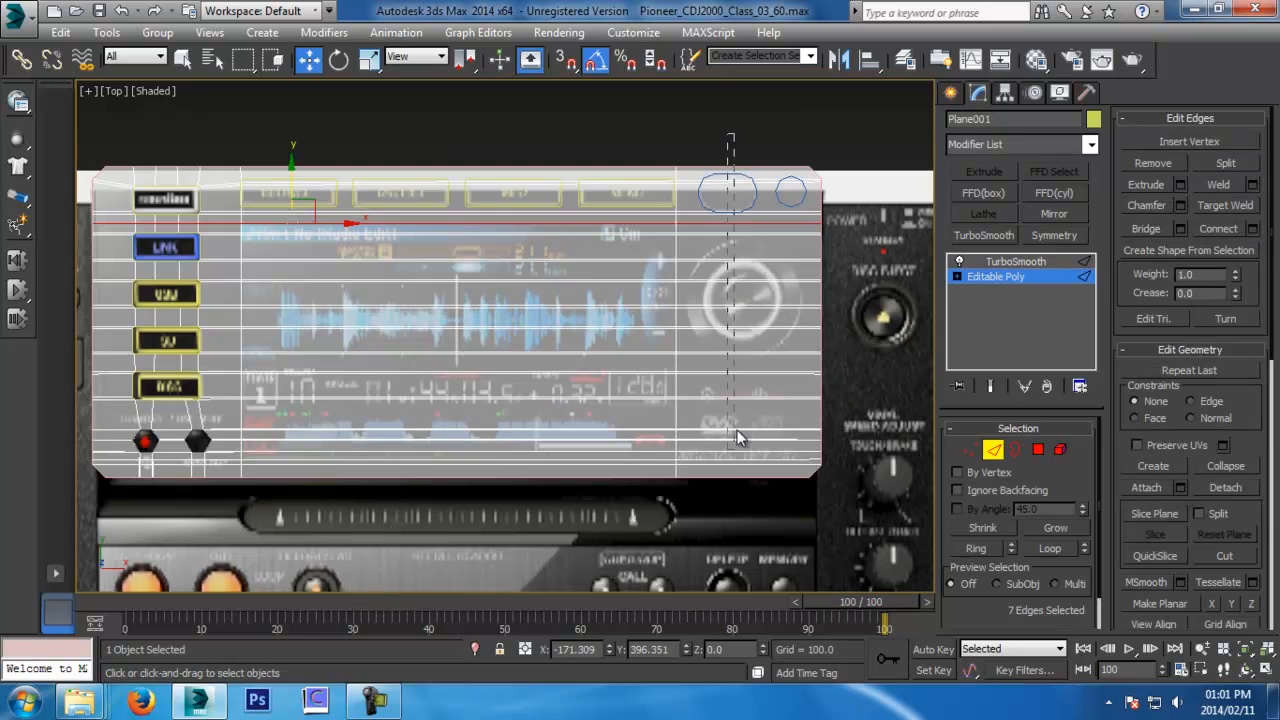
pyautogui.moveTo(737, 431); pyautogui.dragTo(726, 562)
pyautogui.click(1219, 229)
pyautogui.moveTo(868, 297); pyautogui.dragTo(785, 305, button='middle')
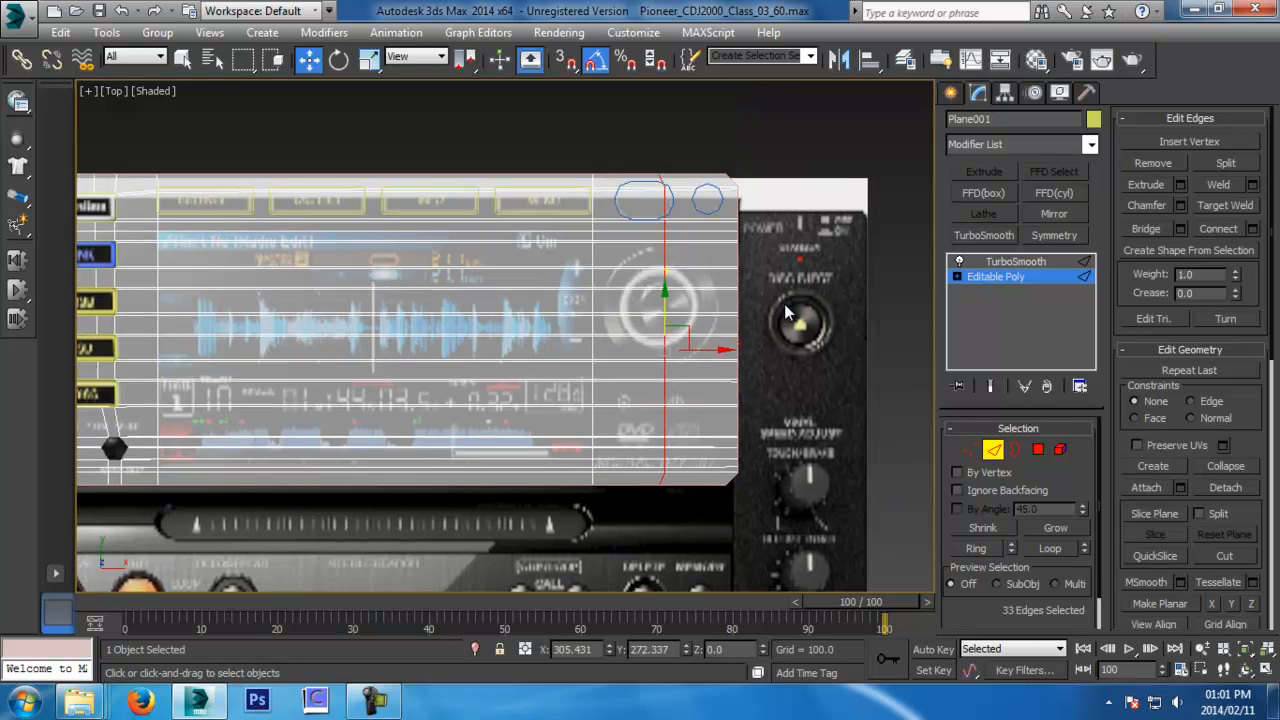
# Move the new vertical loop to X about 350.3, through the centre of the small circle outline, and save the scene
pyautogui.scroll(2, 785, 313)
pyautogui.press('r')
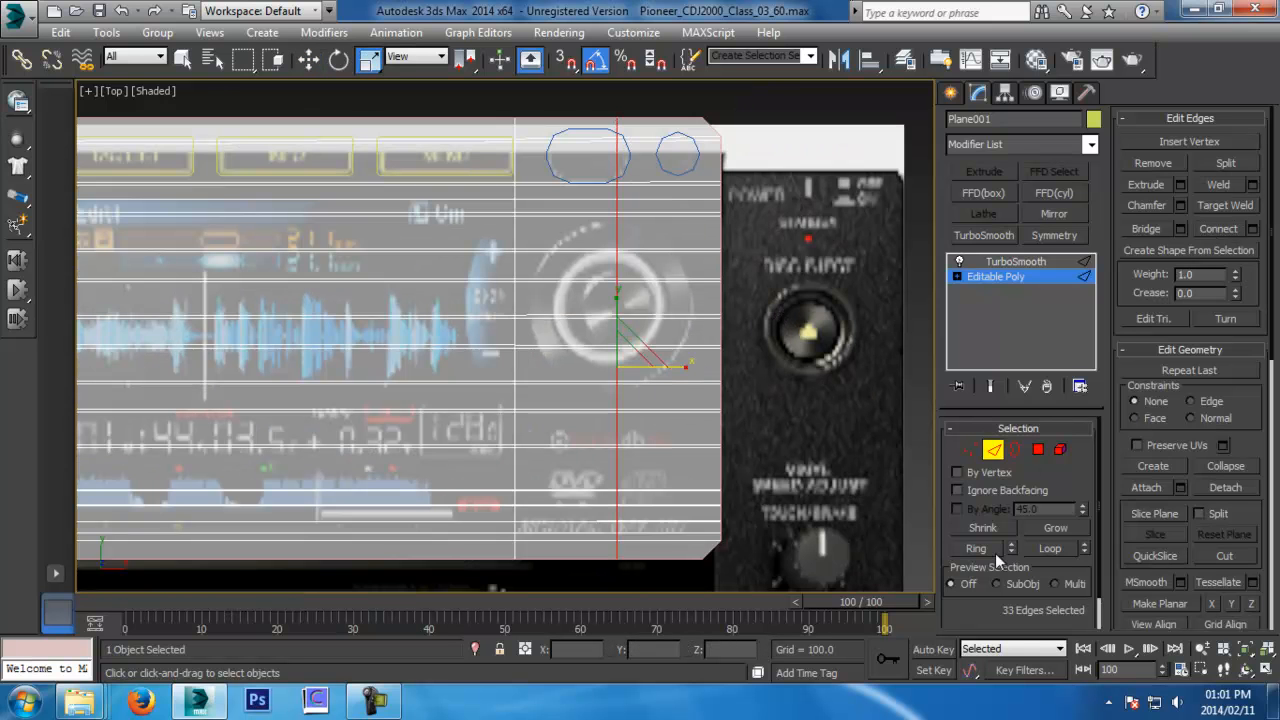
pyautogui.press('w')
pyautogui.moveTo(670, 369); pyautogui.dragTo(717, 373)
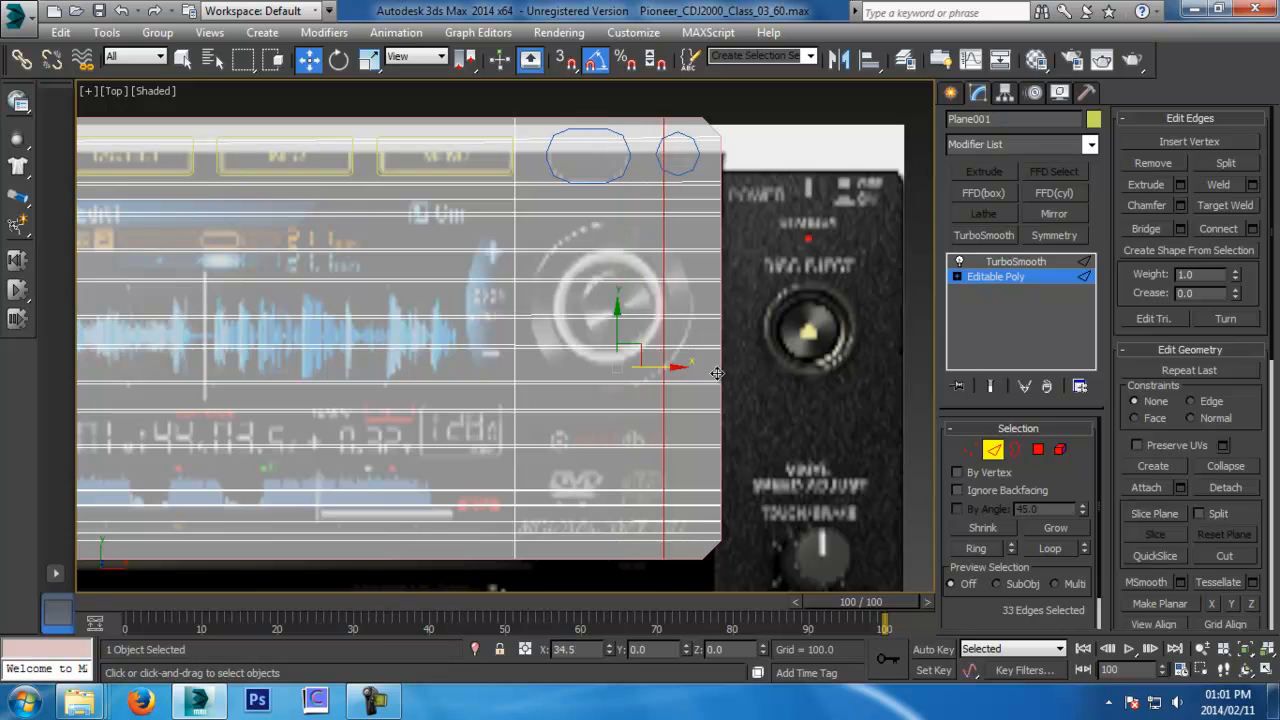
pyautogui.moveTo(720, 376); pyautogui.dragTo(731, 508, button='middle')
pyautogui.scroll(3, 690, 468)
pyautogui.hotkey('ctrl', 's')
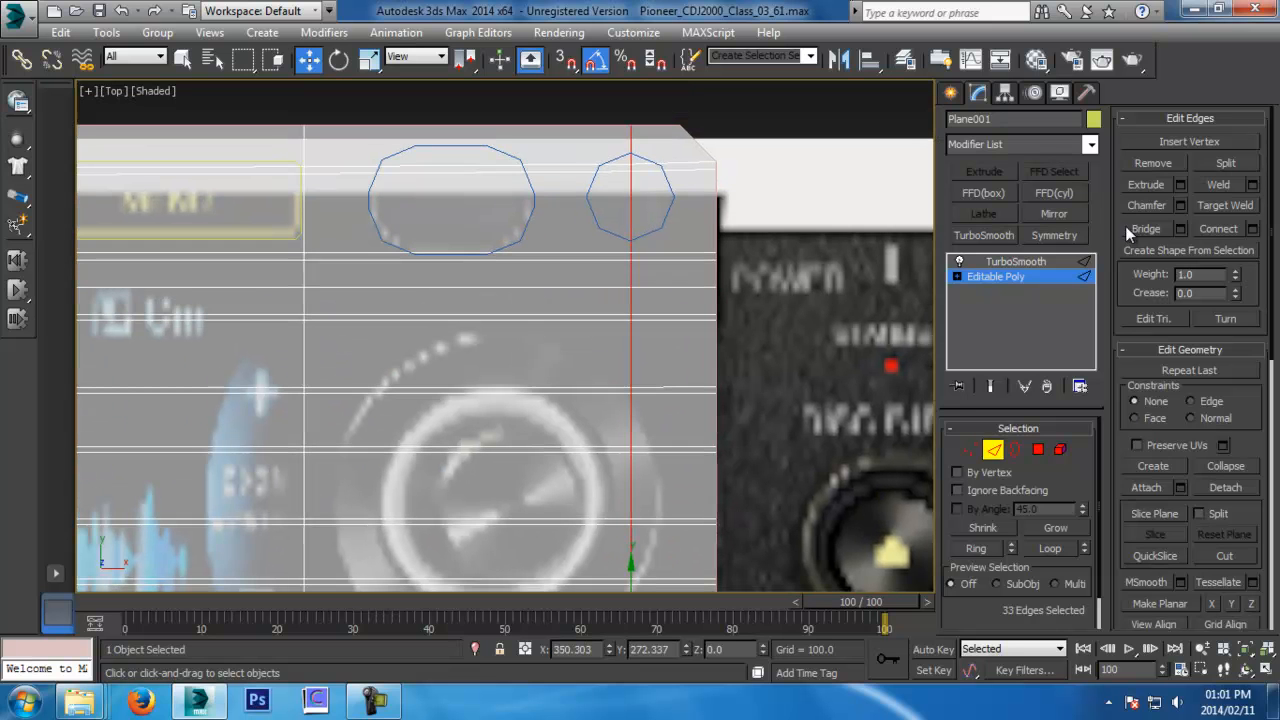
# Chamfer the vertical loop through the small circle by about 12.6, splitting it towards both sides of the circle
pyautogui.click(1181, 205)
pyautogui.moveTo(518, 349); pyautogui.dragTo(521, 312)
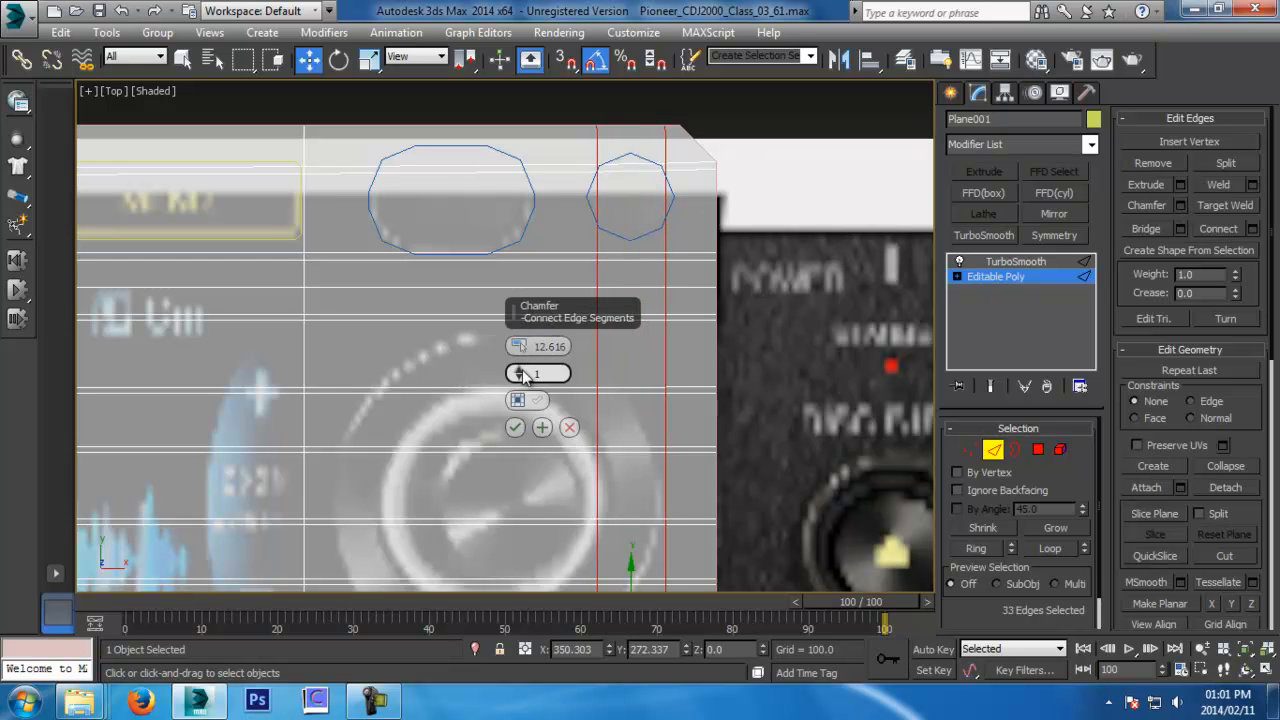
pyautogui.click(514, 427)
# Connect the horizontal edges across the oval outline with a vertical loop and chamfer that loop by about 14
pyautogui.click(475, 205)
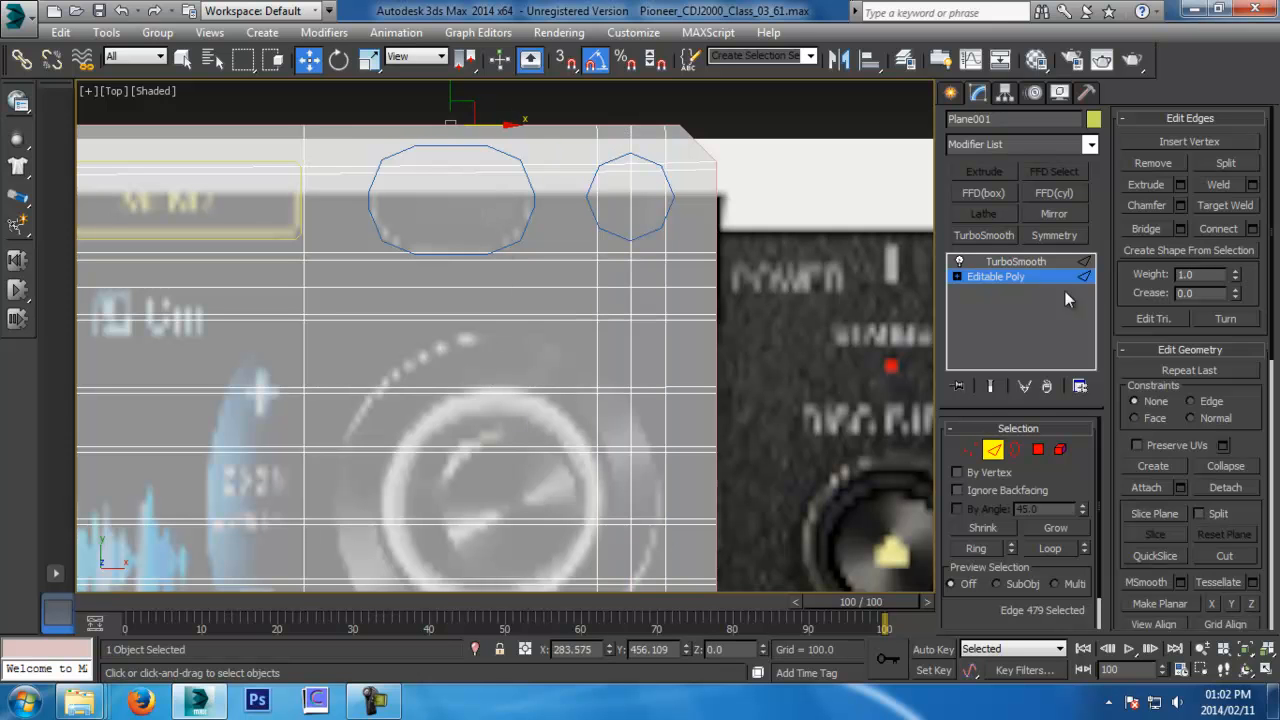
pyautogui.click(975, 548)
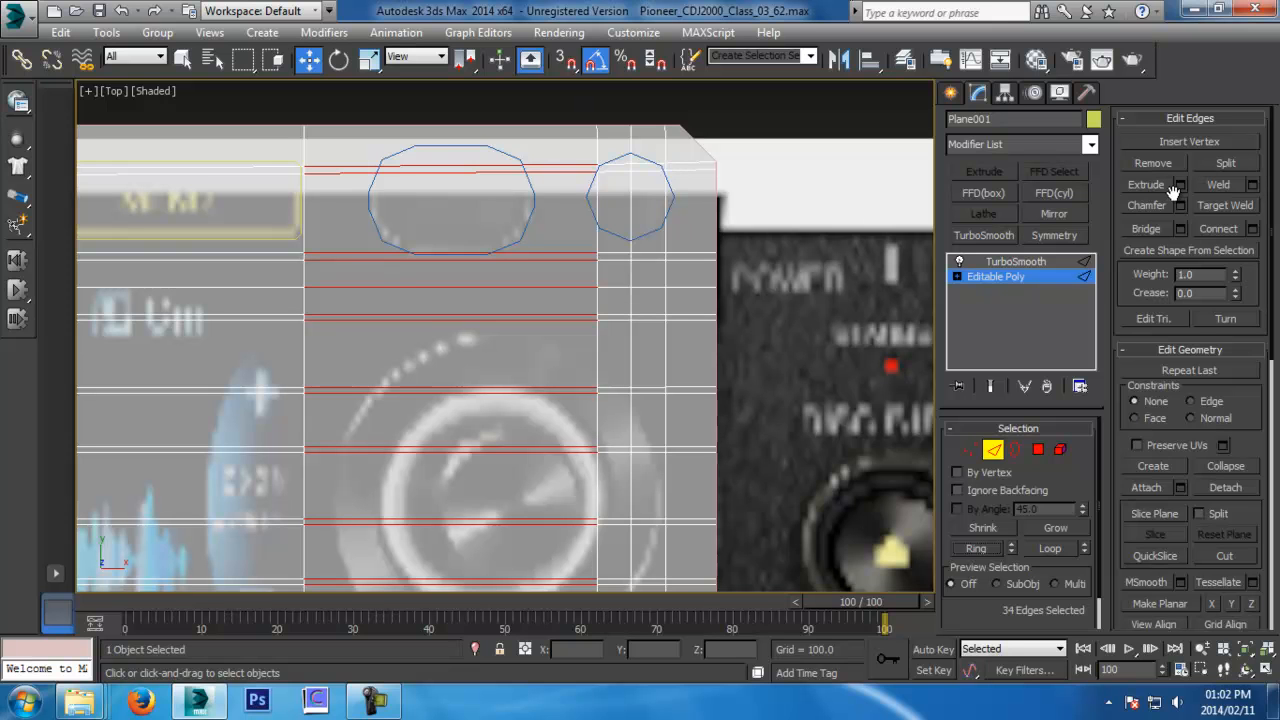
pyautogui.click(1228, 232)
pyautogui.moveTo(568, 277); pyautogui.dragTo(603, 297, button='middle')
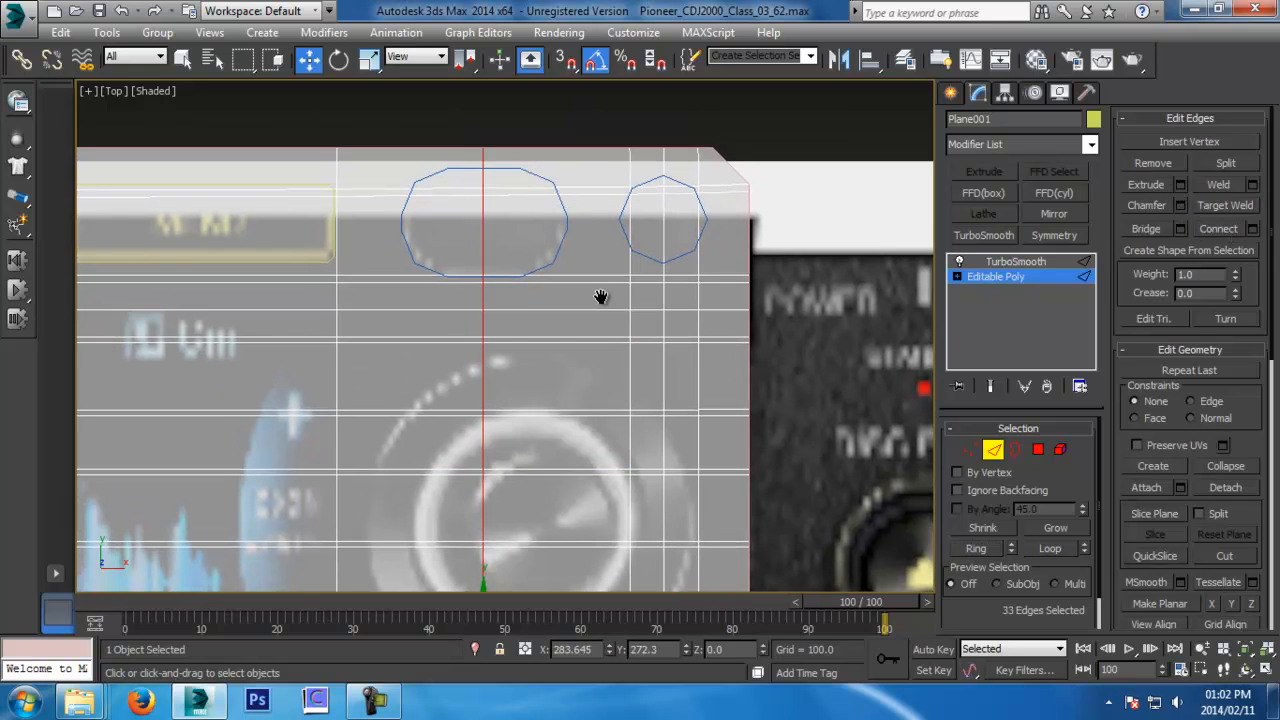
pyautogui.click(1180, 205)
pyautogui.moveTo(518, 346)
pyautogui.mouseDown()
pyautogui.moveTo(519, 362)
pyautogui.moveTo(519, 346)
pyautogui.mouseUp()
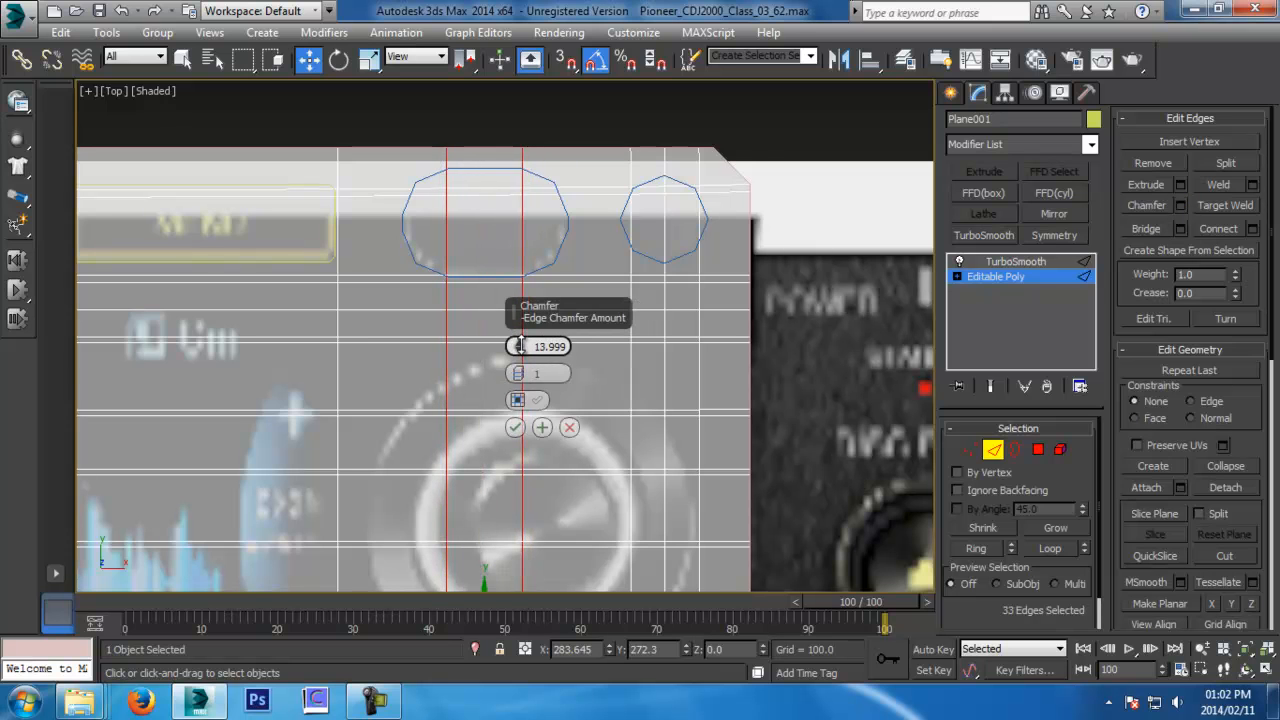
pyautogui.click(514, 427)
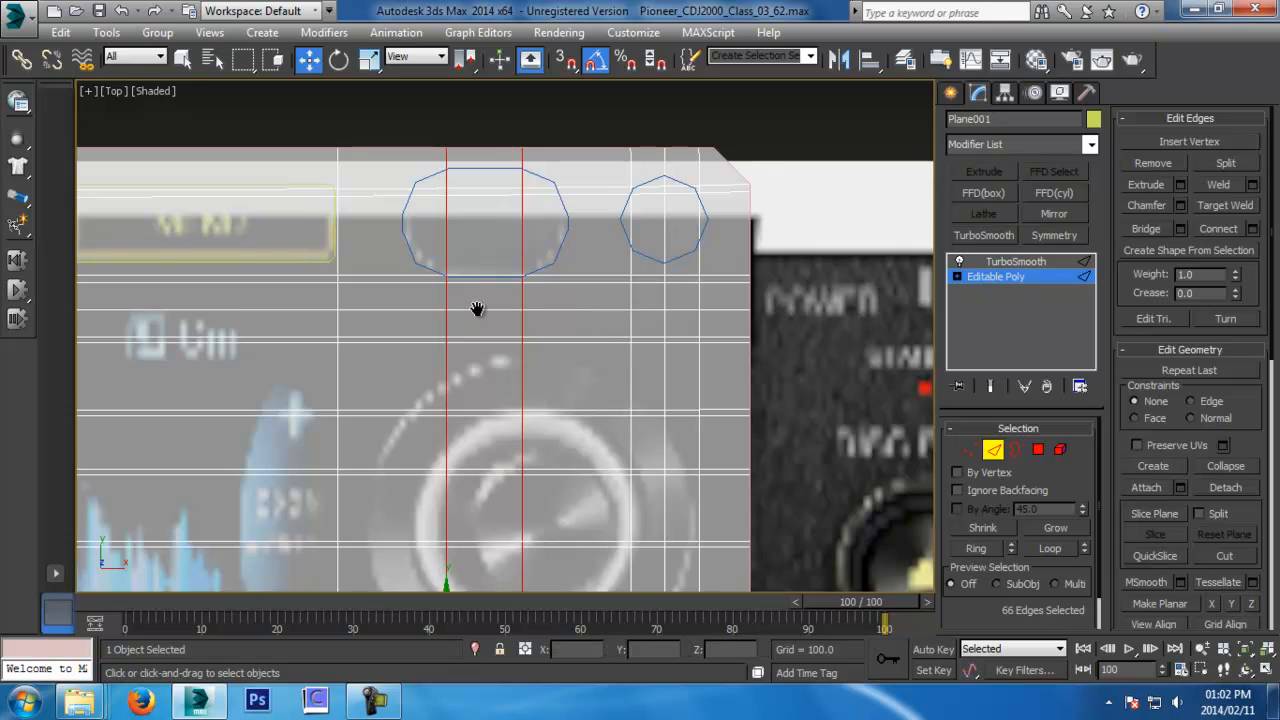
pyautogui.moveTo(477, 309); pyautogui.dragTo(537, 361, button='middle')
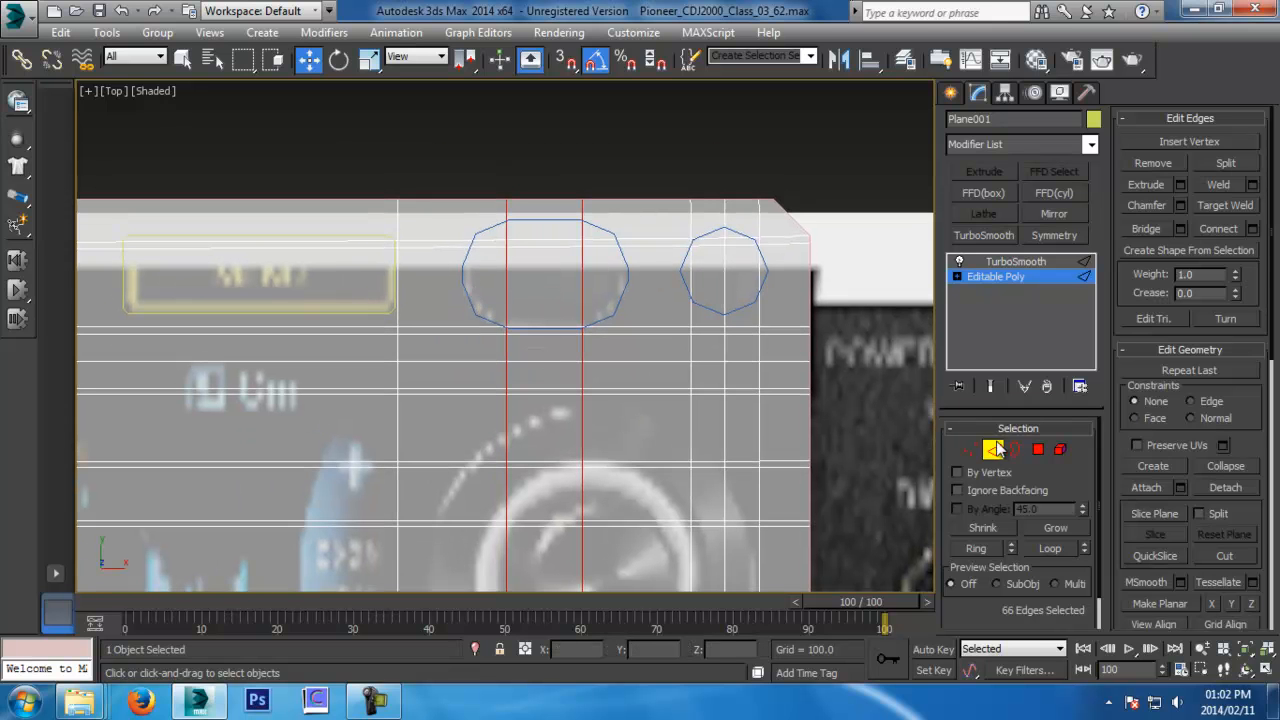
# Convert the oval rectangle outline to an Editable Spline and enable editing of its vertices
pyautogui.click(993, 449)
pyautogui.scroll(2, 636, 285)
pyautogui.press('F3')
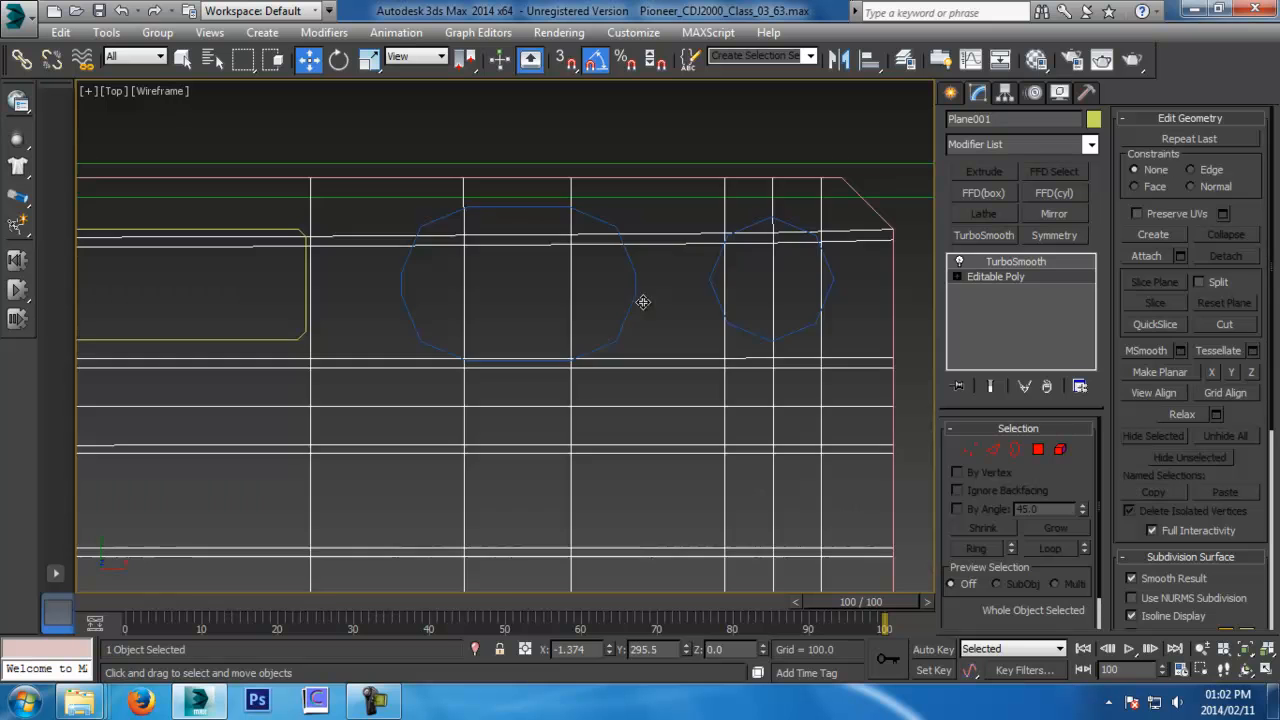
pyautogui.click(632, 293)
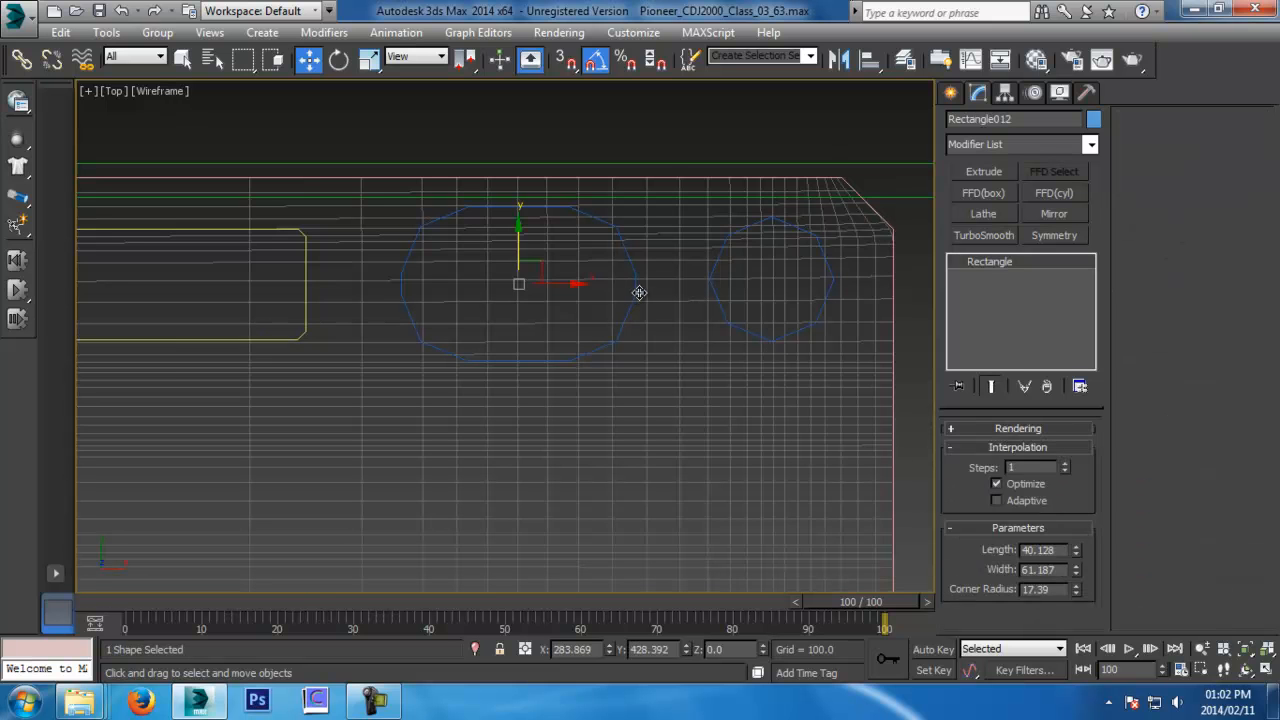
pyautogui.click(656, 166)
pyautogui.click(624, 250)
pyautogui.click(624, 252)
pyautogui.rightClick(930, 325)
pyautogui.moveTo(900, 500)
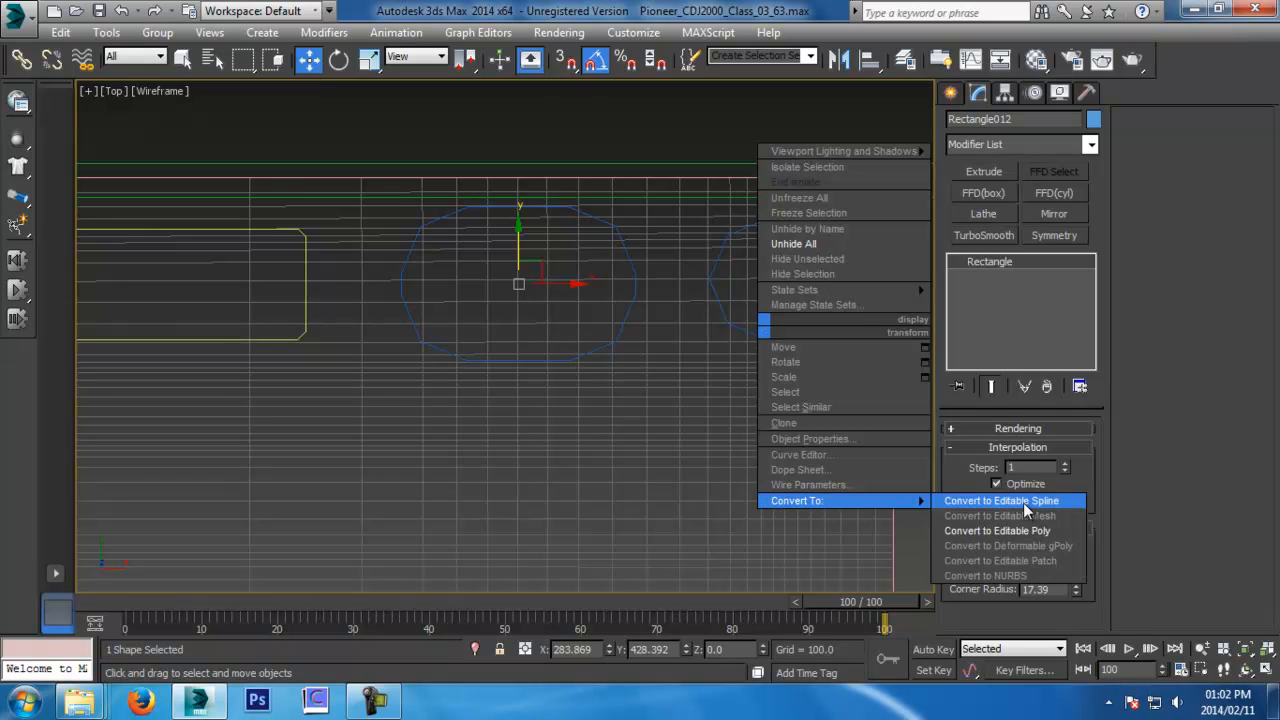
pyautogui.click(1023, 502)
pyautogui.click(1167, 144)
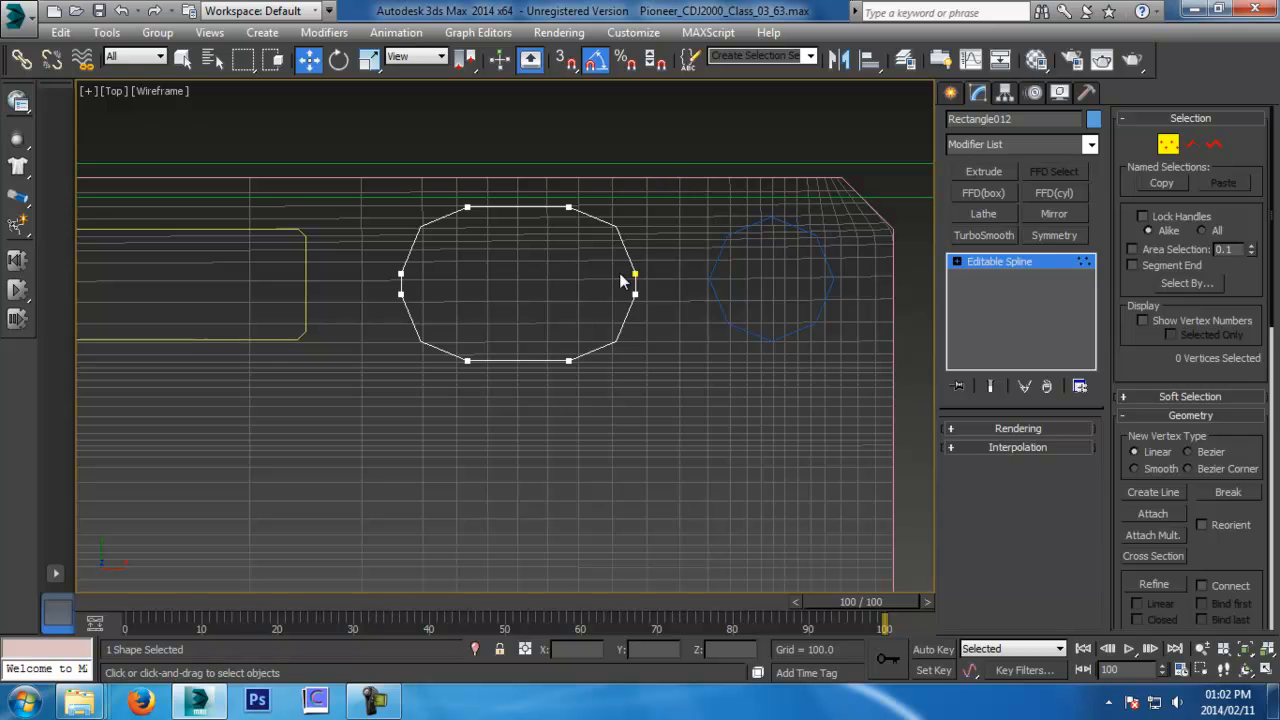
# Weld the vertex pair at each of the oval's left and right ends into a single vertex
pyautogui.scroll(4, 634, 282)
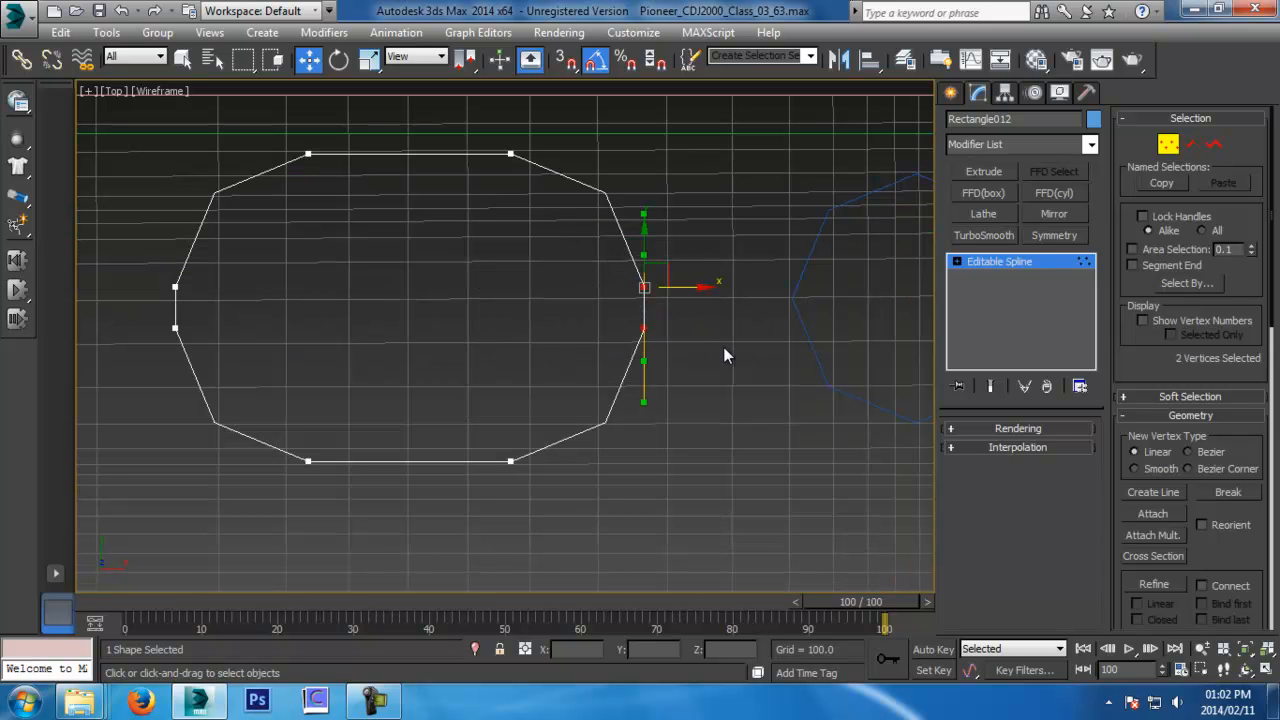
pyautogui.moveTo(1235, 565); pyautogui.dragTo(1196, 242)
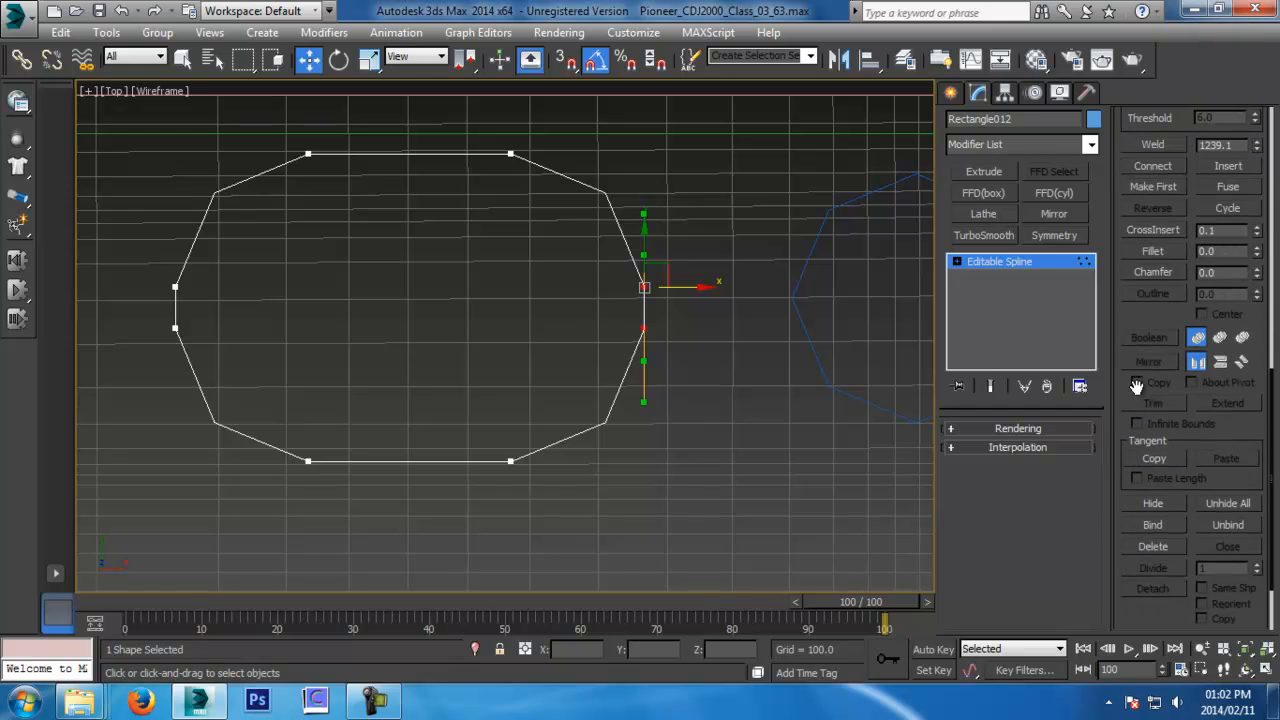
pyautogui.click(1155, 144)
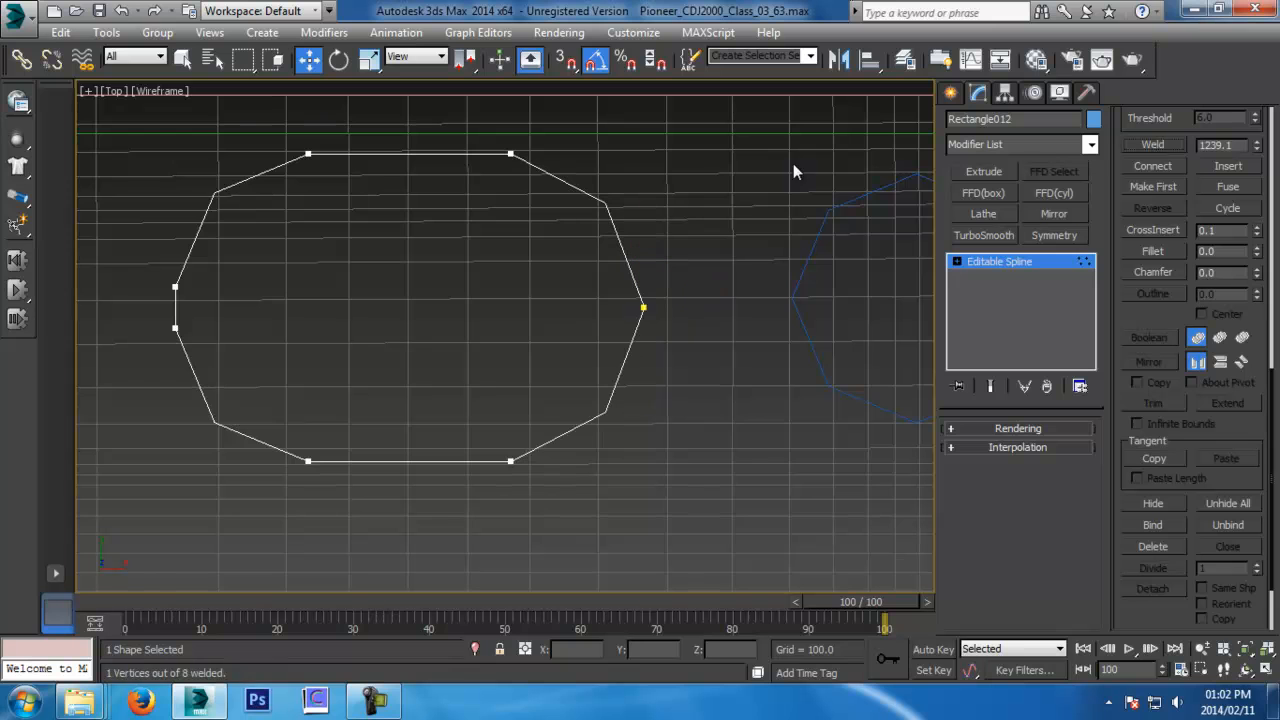
pyautogui.click(175, 287)
pyautogui.click(1173, 145)
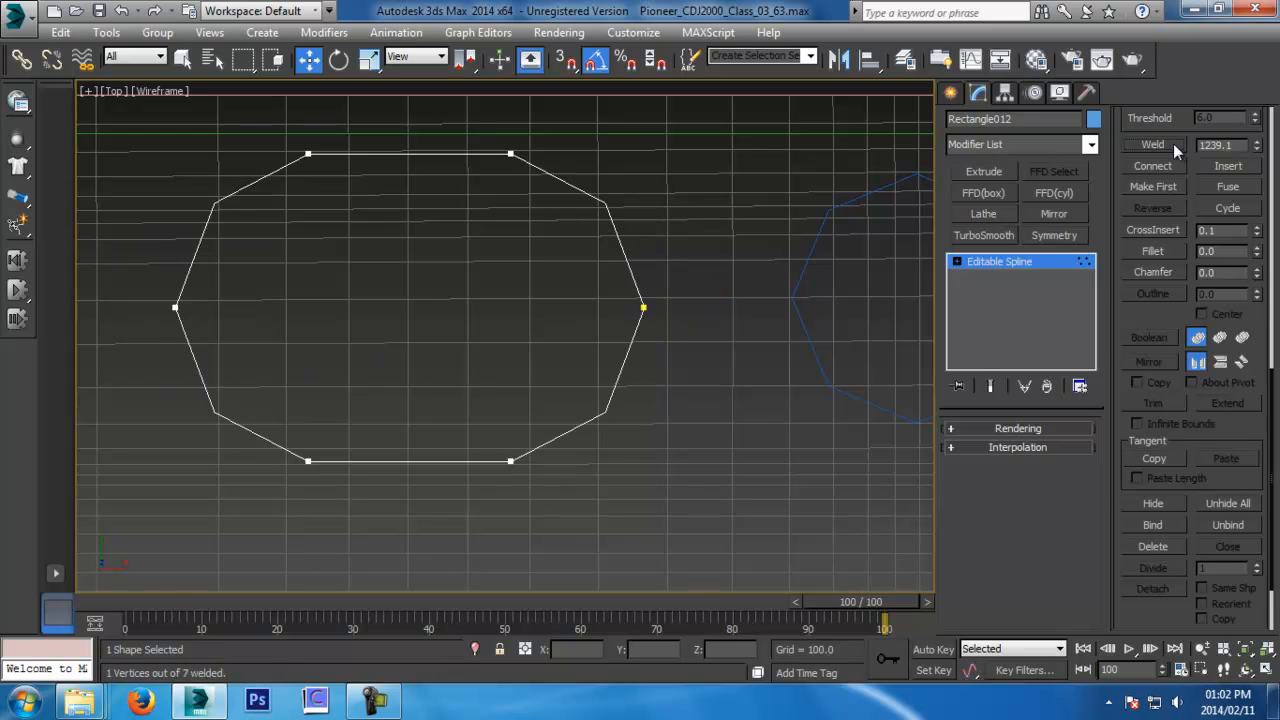
pyautogui.click(1073, 262)
pyautogui.moveTo(652, 321); pyautogui.dragTo(668, 321, button='middle')
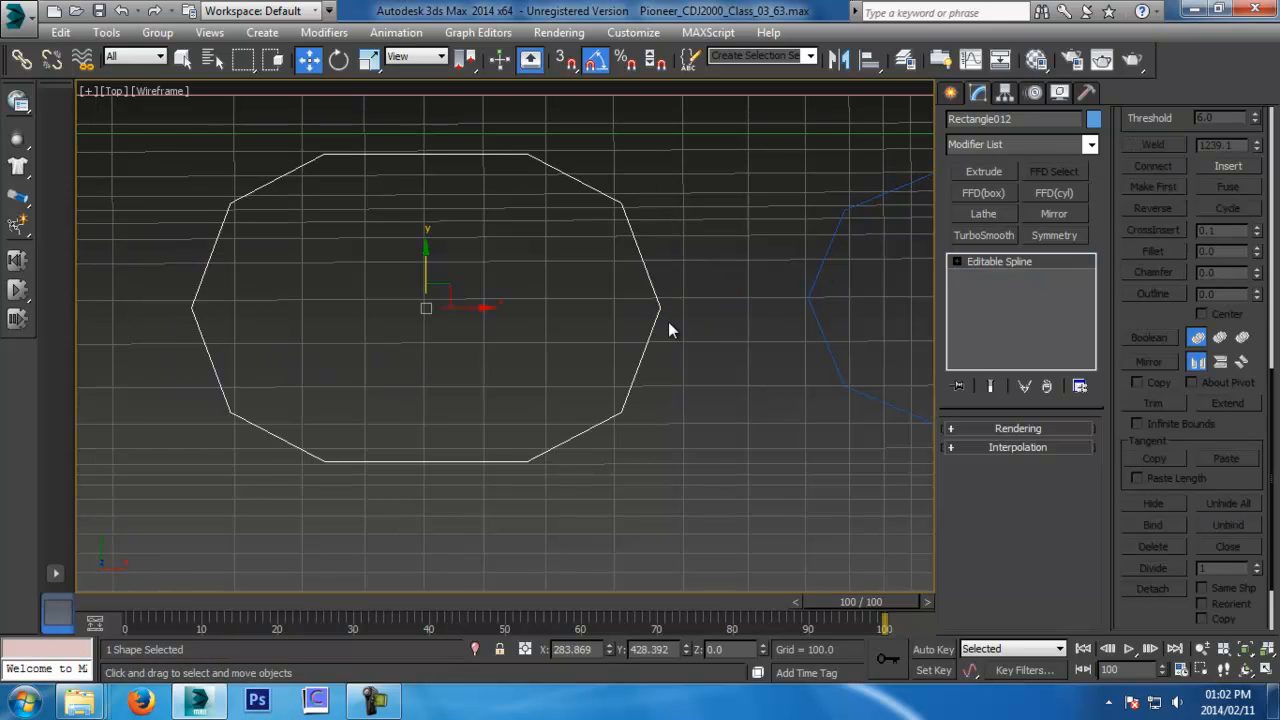
# Select the top plate again in shaded display and open its Editable Poly base for vertex editing
pyautogui.press('F3')
pyautogui.rightClick(712, 355)
pyautogui.click(745, 271)
pyautogui.click(739, 302)
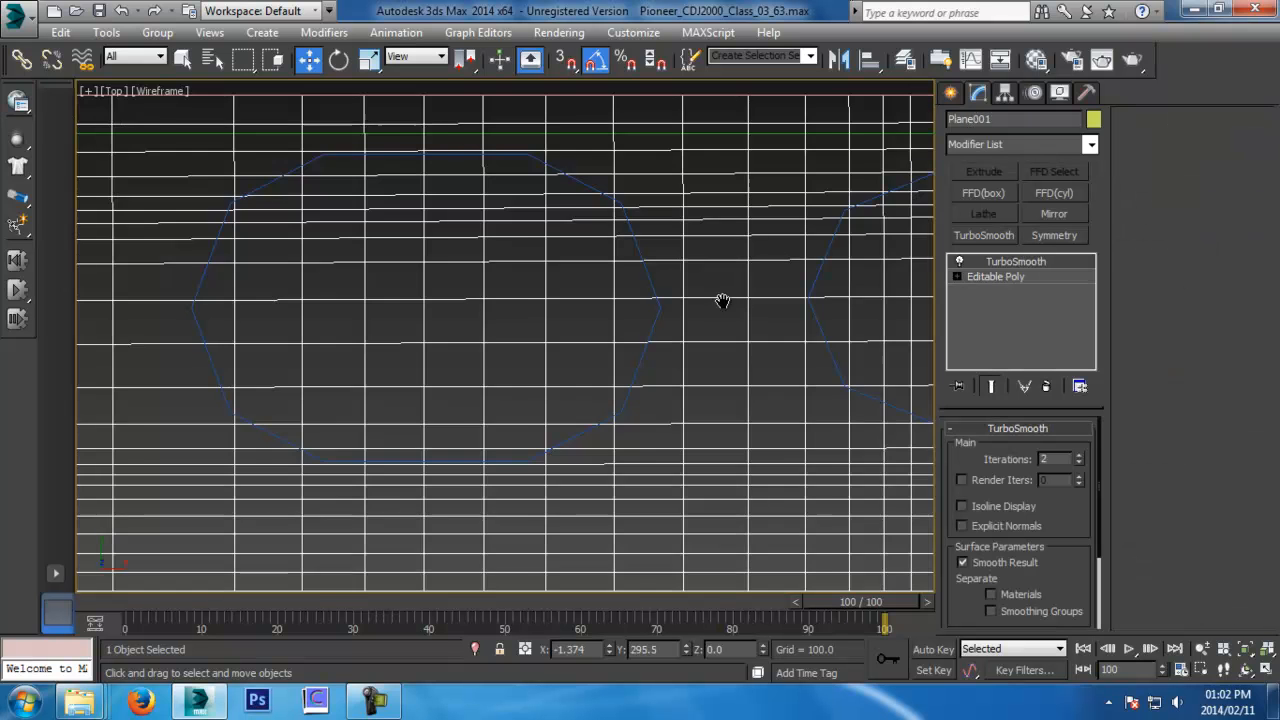
pyautogui.click(1000, 276)
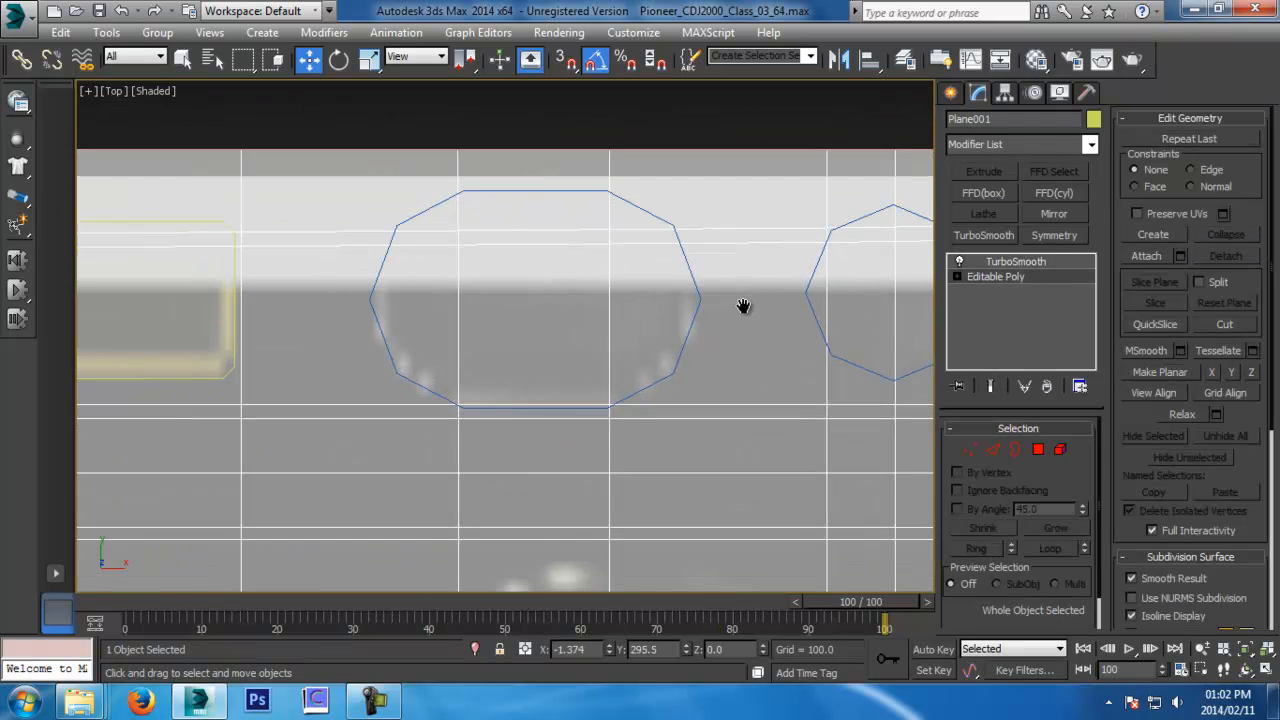
pyautogui.scroll(-2, 743, 309)
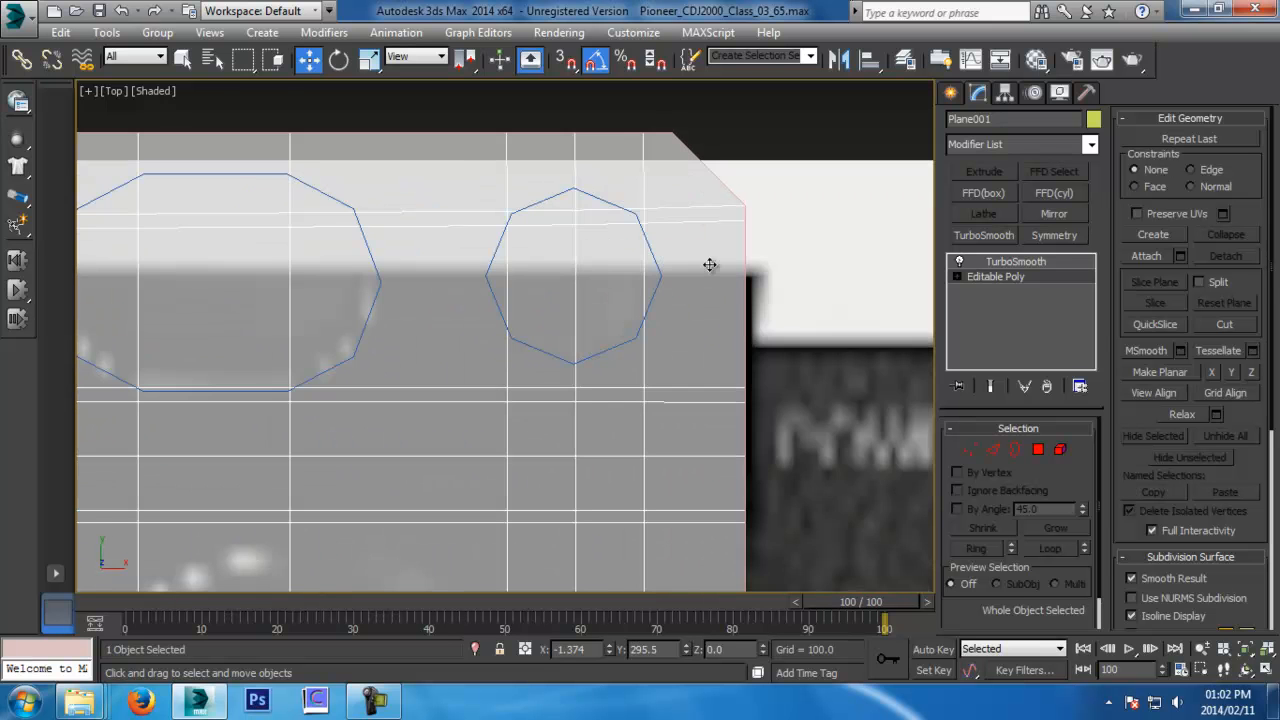
pyautogui.moveTo(709, 264); pyautogui.dragTo(474, 347, button='middle')
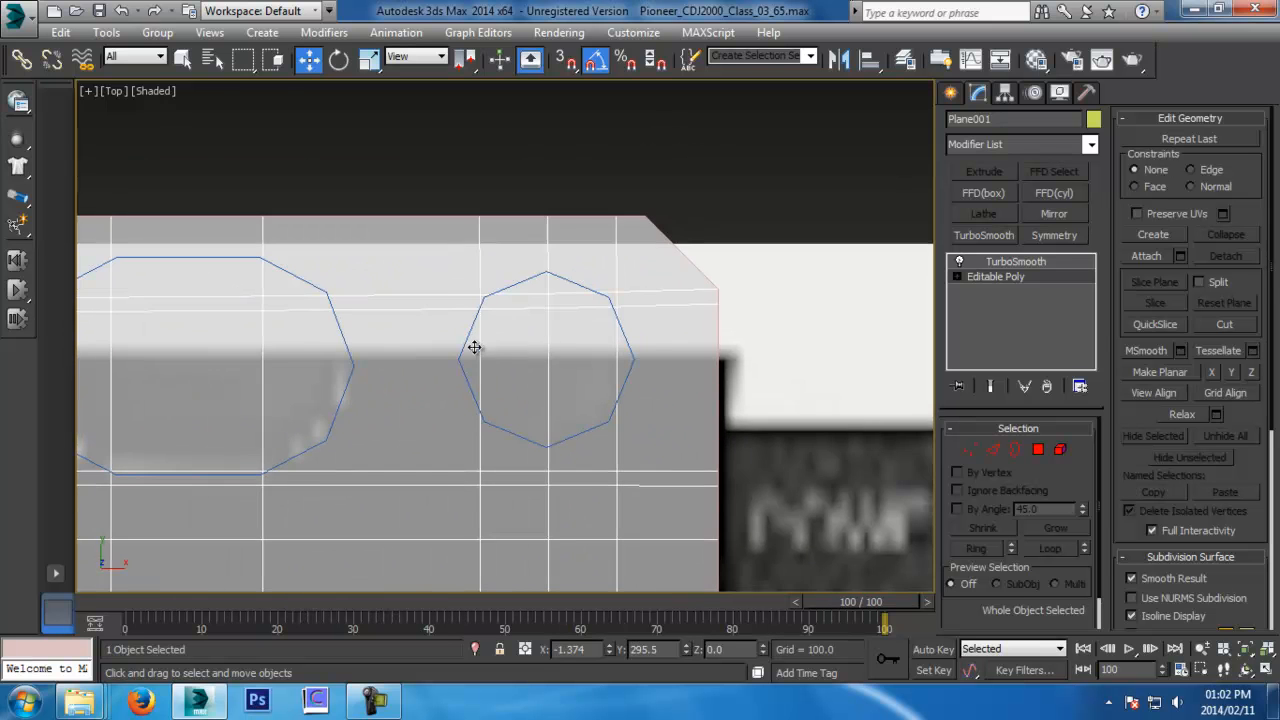
pyautogui.click(971, 449)
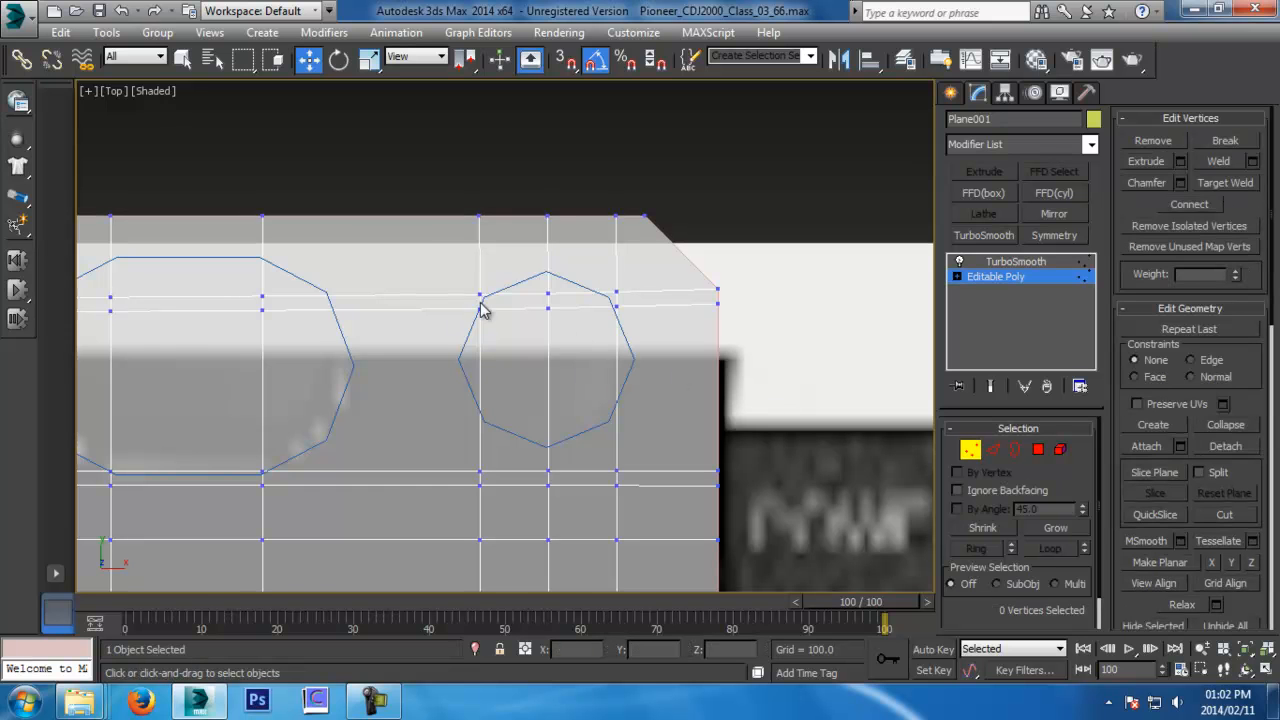
pyautogui.scroll(-3, 292, 364)
pyautogui.moveTo(150, 372); pyautogui.dragTo(590, 396, button='middle')
pyautogui.moveTo(448, 411); pyautogui.dragTo(1257, 374, button='middle')
pyautogui.scroll(3, 571, 374)
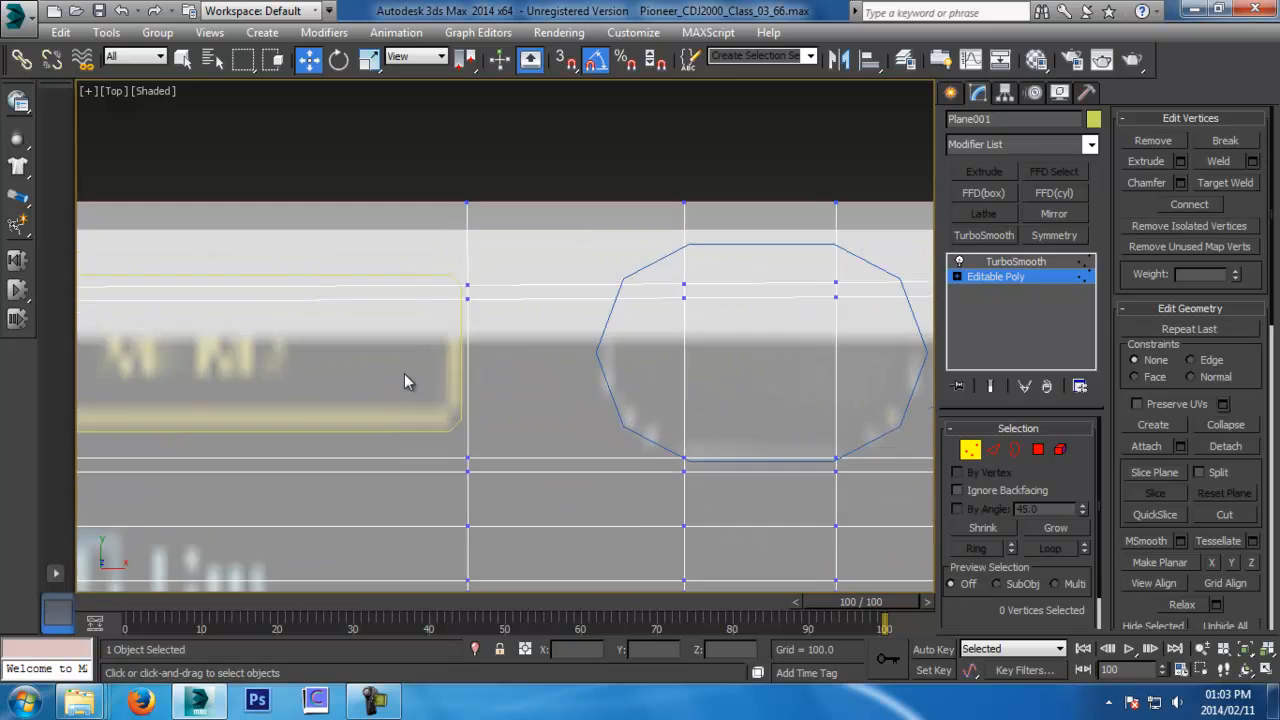
pyautogui.moveTo(502, 333); pyautogui.dragTo(528, 348, button='middle')
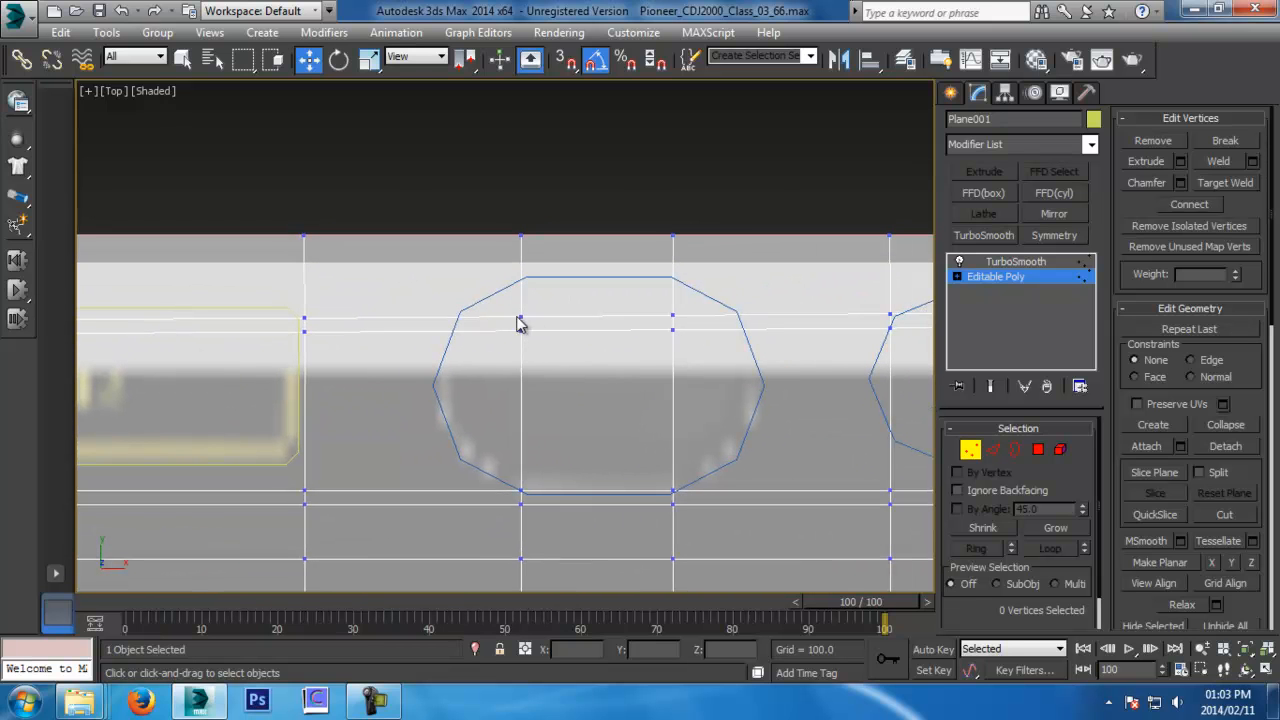
# Turn on 3D snapping and move the four plate vertices inside the oval's upper half onto its upper corners
pyautogui.click(519, 323)
pyautogui.press('s')
pyautogui.moveTo(519, 320); pyautogui.dragTo(463, 312)
pyautogui.click(673, 316)
pyautogui.moveTo(673, 316); pyautogui.dragTo(668, 278)
pyautogui.scroll(2, 686, 279)
pyautogui.moveTo(669, 350); pyautogui.dragTo(766, 324)
# Set snapping to Vertex and snap the plate's upper vertices exactly onto the oval's upper corners in wireframe
pyautogui.rightClick(566, 59)
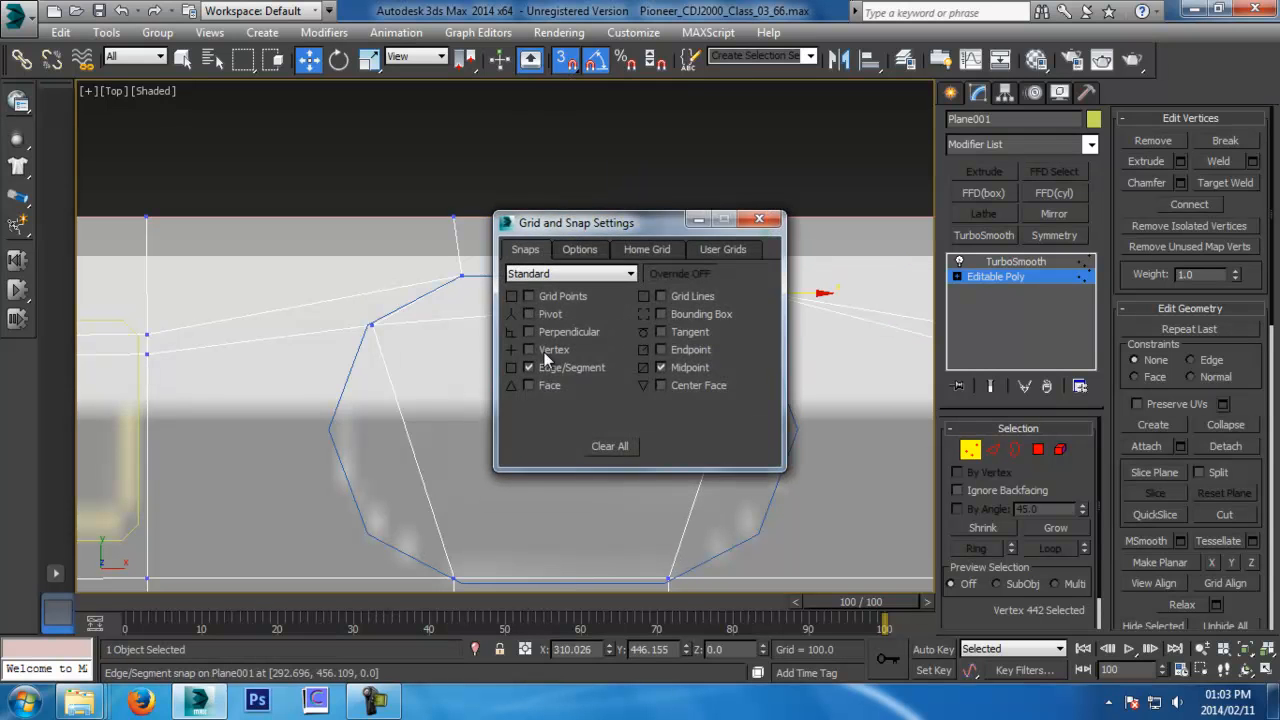
pyautogui.click(760, 219)
pyautogui.click(760, 296)
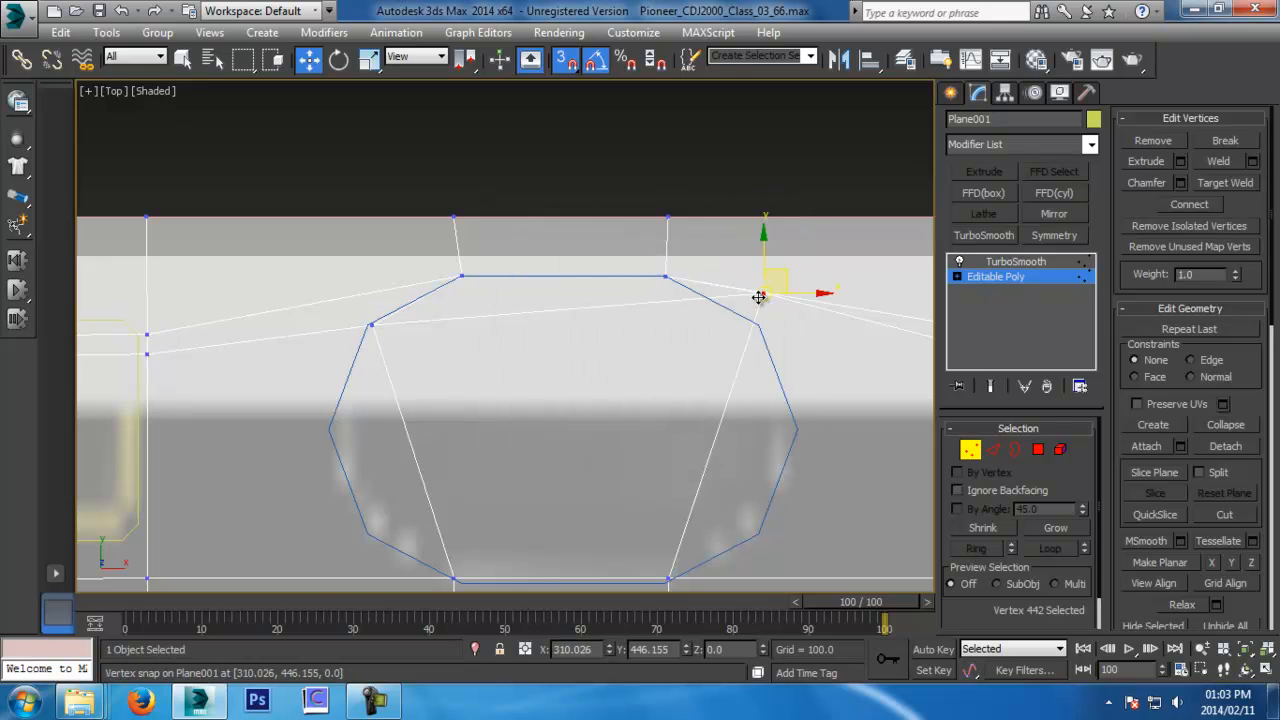
pyautogui.press('F3')
pyautogui.moveTo(760, 296); pyautogui.dragTo(759, 325)
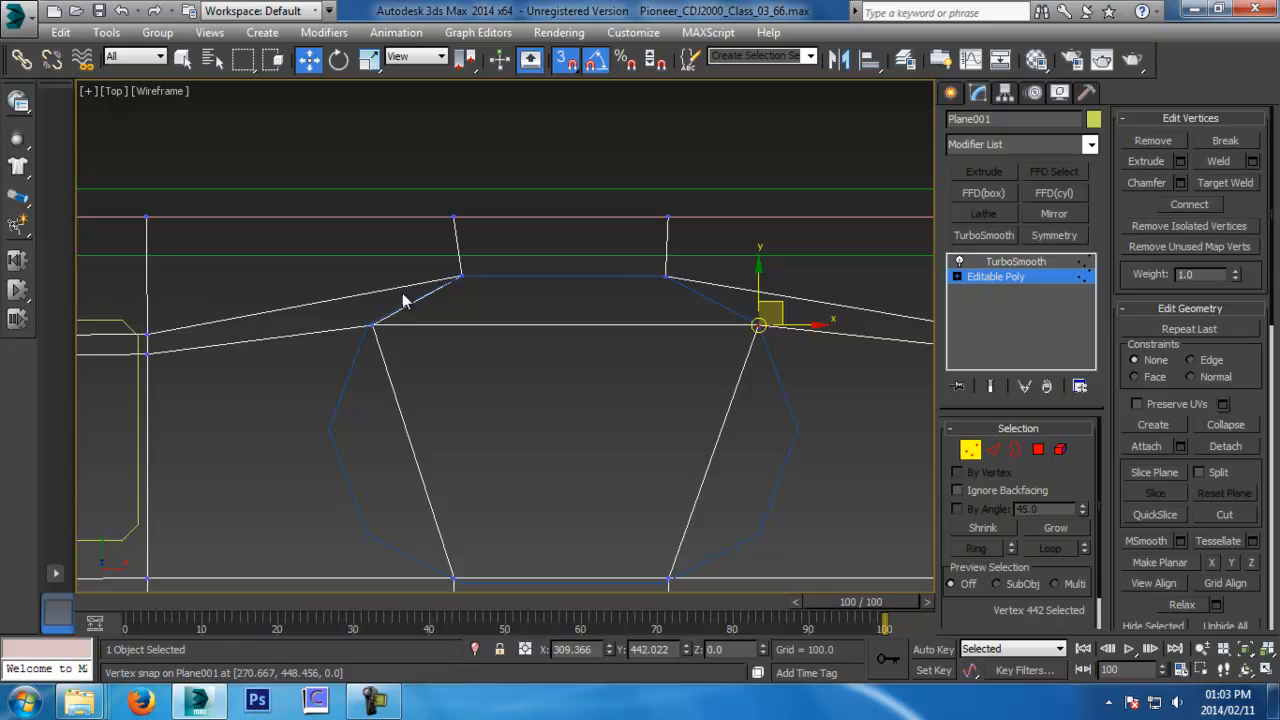
pyautogui.click(463, 275)
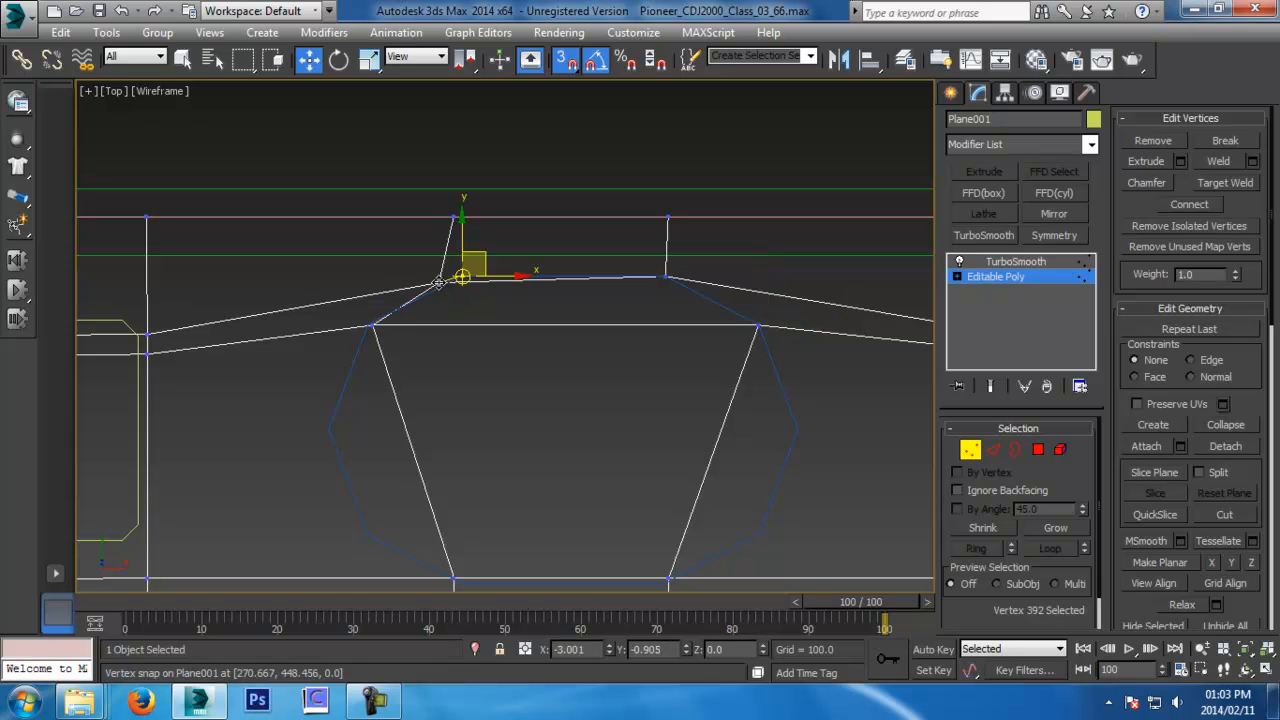
pyautogui.click(370, 325)
pyautogui.moveTo(367, 325); pyautogui.dragTo(361, 326)
# Snap the four plate vertices below the oval onto its lower corners
pyautogui.moveTo(574, 457); pyautogui.dragTo(645, 355, button='middle')
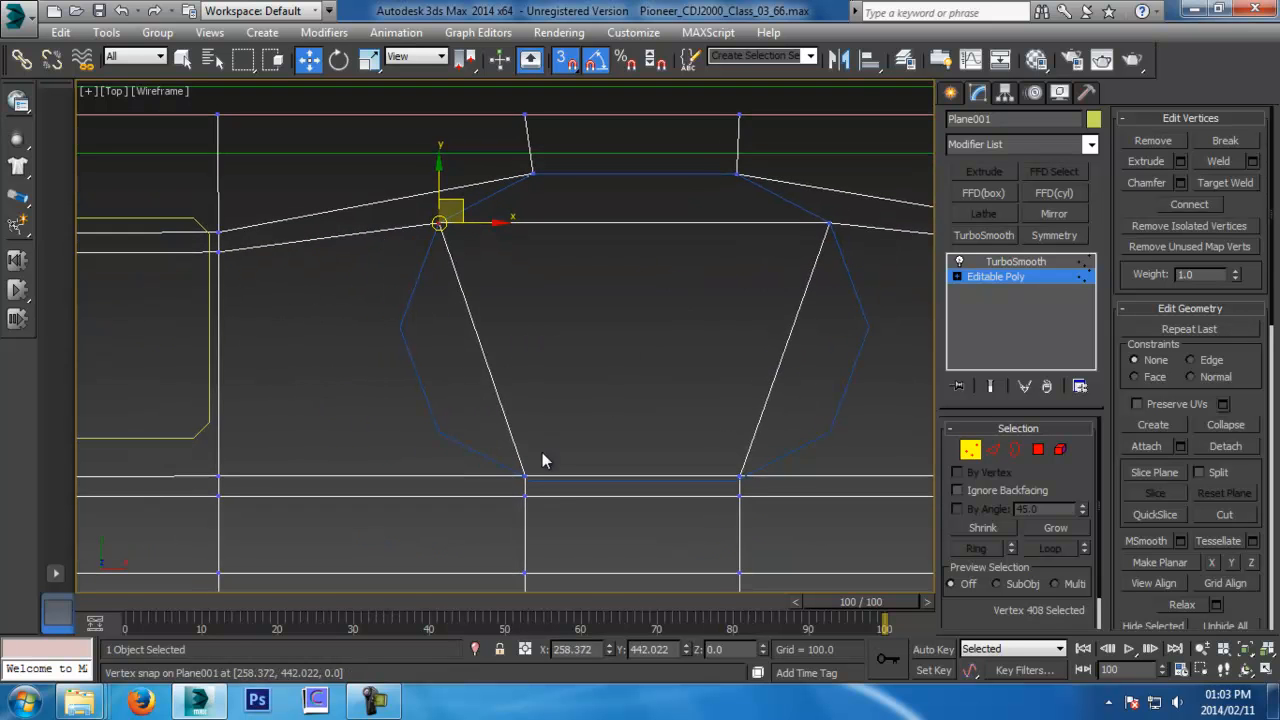
pyautogui.moveTo(525, 473); pyautogui.dragTo(533, 470, button='middle')
pyautogui.moveTo(533, 473); pyautogui.dragTo(447, 429)
pyautogui.click(534, 491)
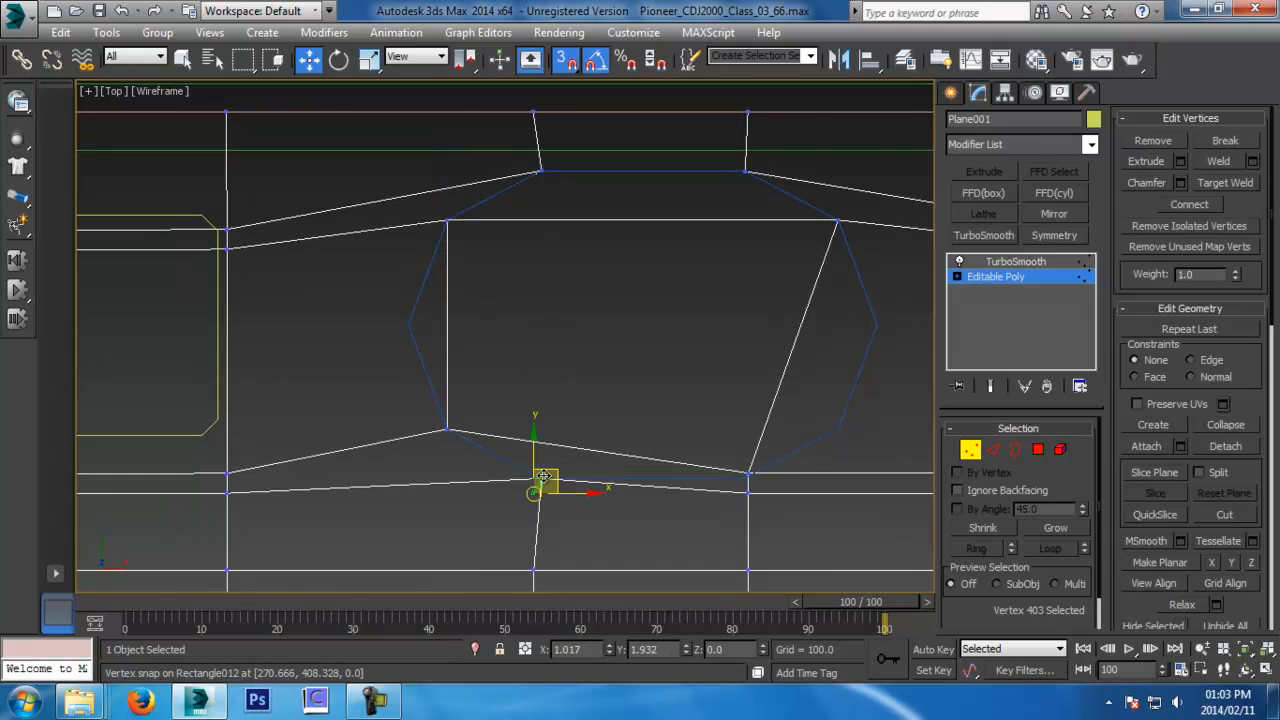
pyautogui.moveTo(594, 470); pyautogui.dragTo(520, 470, button='middle')
pyautogui.moveTo(674, 474); pyautogui.dragTo(763, 428)
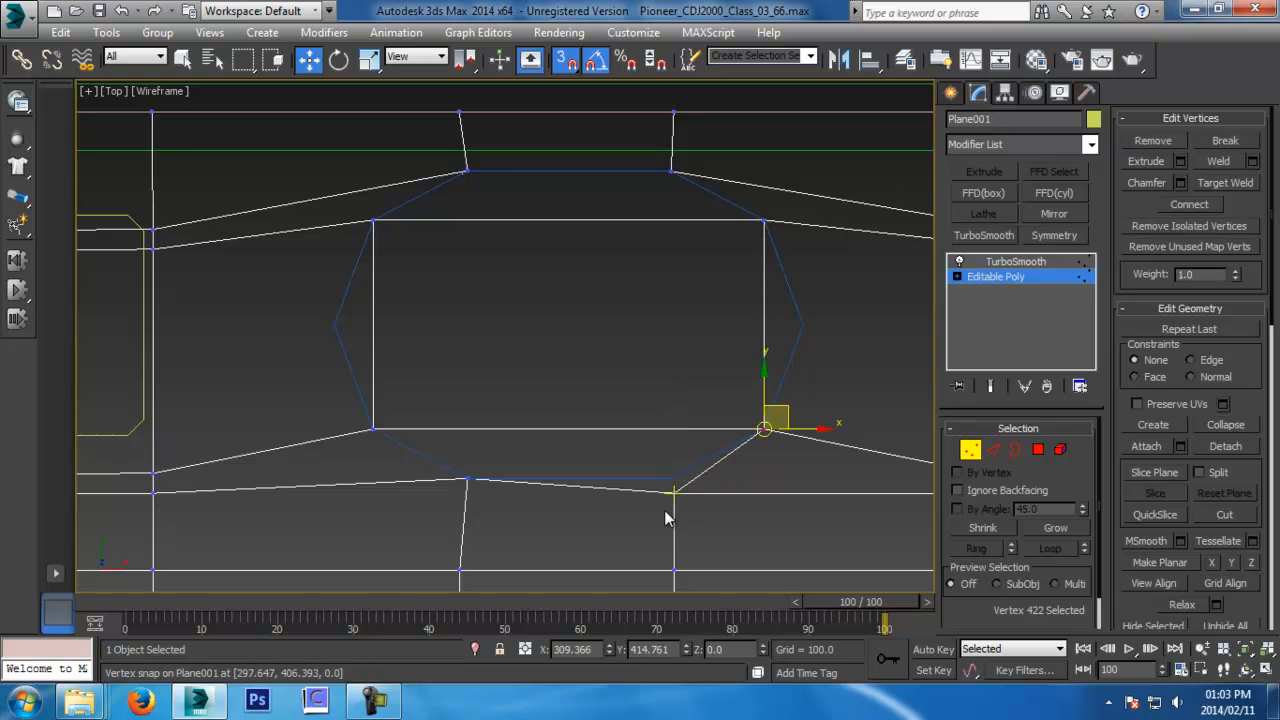
pyautogui.click(677, 493)
# Snap the three plate vertices below the small circle onto the circle's lower corner points
pyautogui.moveTo(900, 470); pyautogui.dragTo(616, 456, button='middle')
pyautogui.moveTo(580, 474); pyautogui.dragTo(586, 404)
pyautogui.moveTo(675, 473); pyautogui.dragTo(675, 440)
pyautogui.moveTo(586, 404)
pyautogui.mouseDown()
pyautogui.moveTo(542, 316)
pyautogui.moveTo(586, 404)
pyautogui.mouseUp()
pyautogui.click(773, 472)
pyautogui.moveTo(774, 473); pyautogui.dragTo(763, 404)
# Snap the plate vertices around the small circle onto its topmost, leftmost, rightmost and upper-right corner points
pyautogui.moveTo(871, 430); pyautogui.dragTo(825, 501, button='middle')
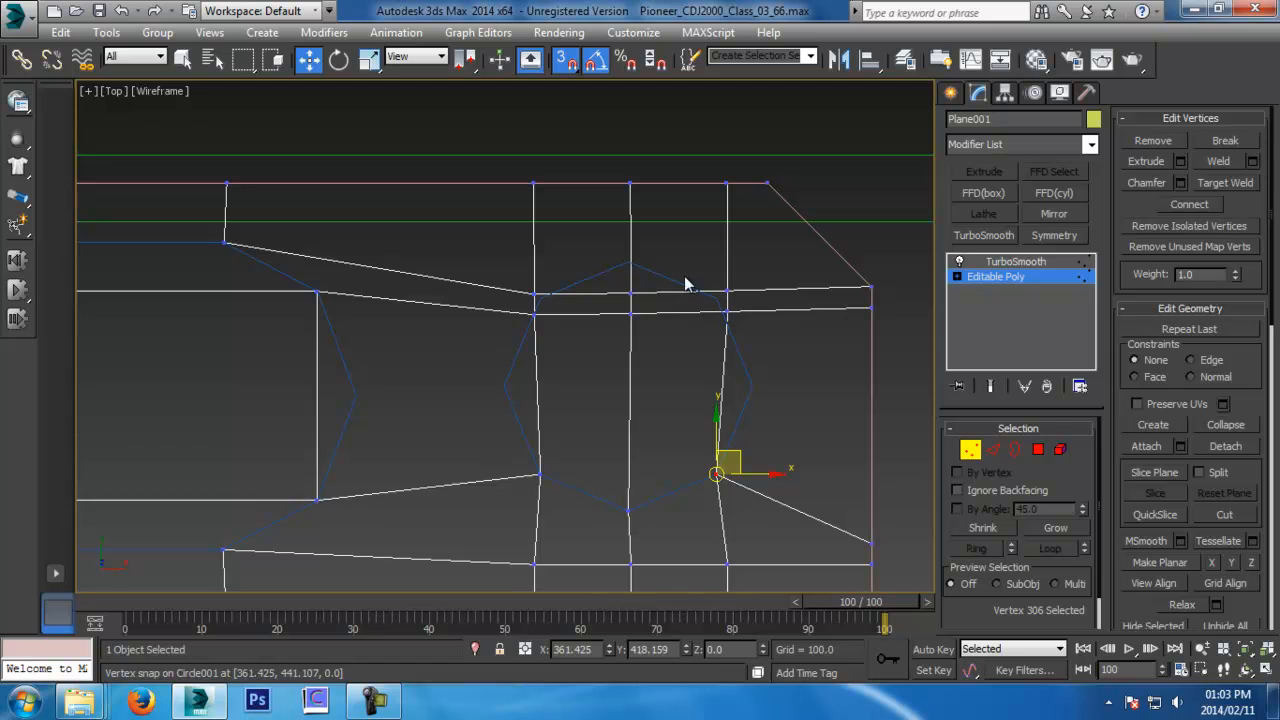
pyautogui.moveTo(630, 294); pyautogui.dragTo(628, 262)
pyautogui.moveTo(540, 320); pyautogui.dragTo(504, 386)
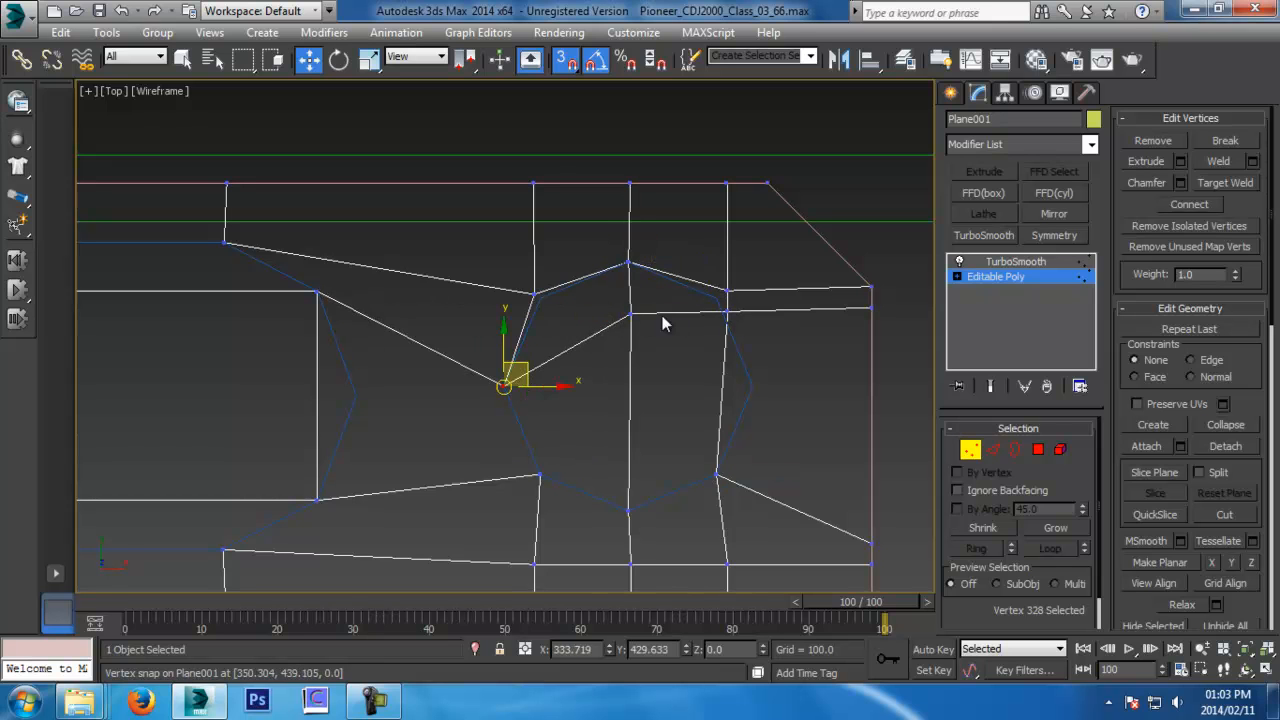
pyautogui.moveTo(730, 313); pyautogui.dragTo(752, 386)
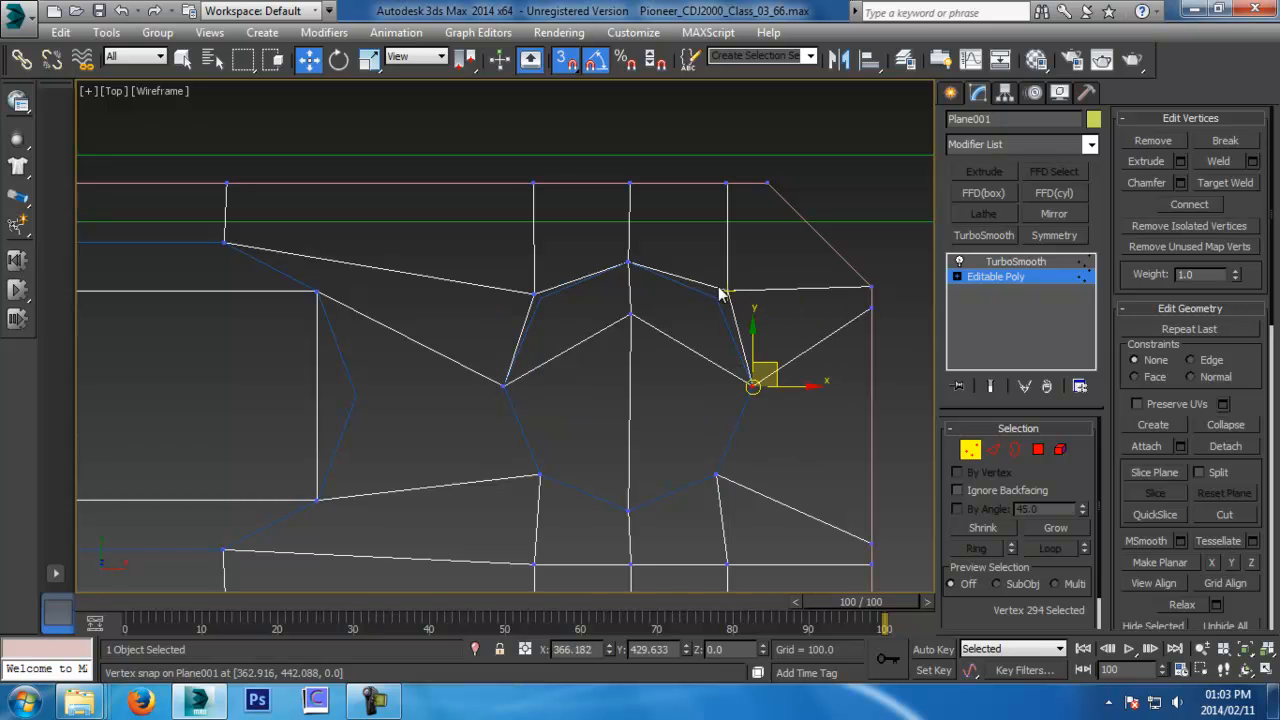
pyautogui.click(728, 291)
pyautogui.moveTo(728, 291); pyautogui.dragTo(718, 298)
# Without snapping, move two vertices on the plate's right border down, leveling their edges with the circle's rightmost and lower-right corners
pyautogui.moveTo(748, 406); pyautogui.dragTo(744, 318, button='middle')
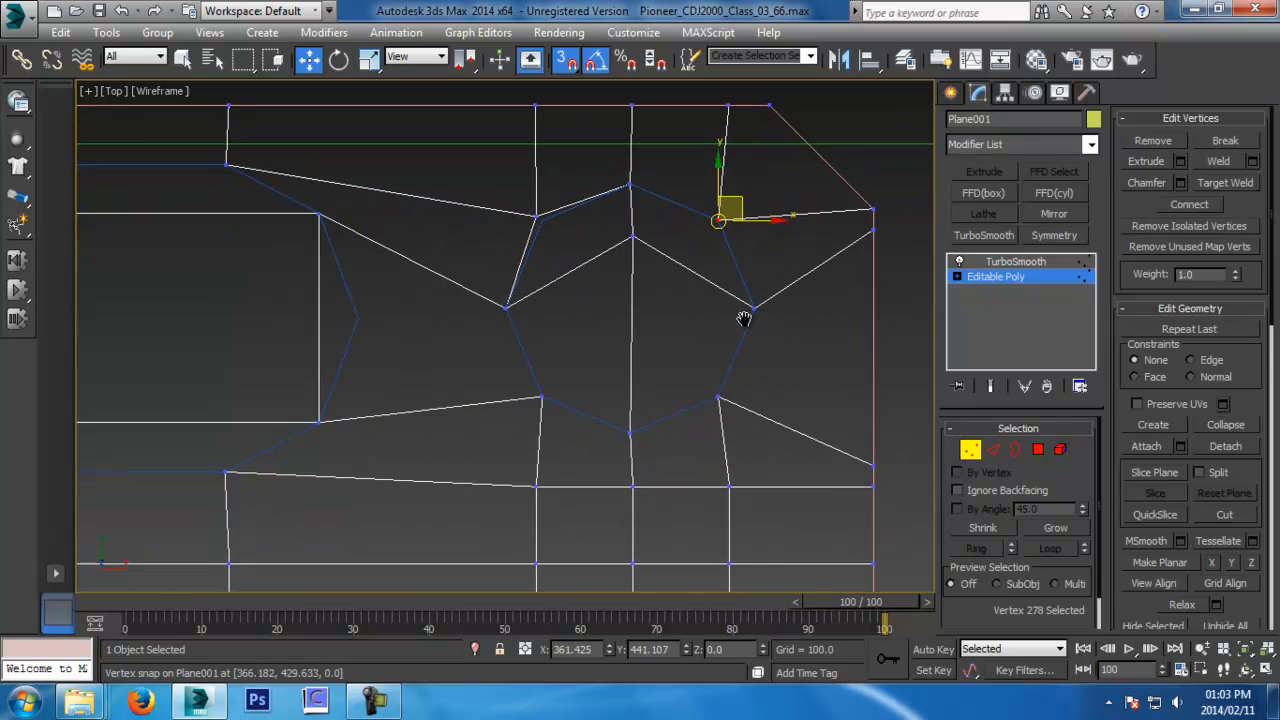
pyautogui.moveTo(873, 462); pyautogui.dragTo(871, 346)
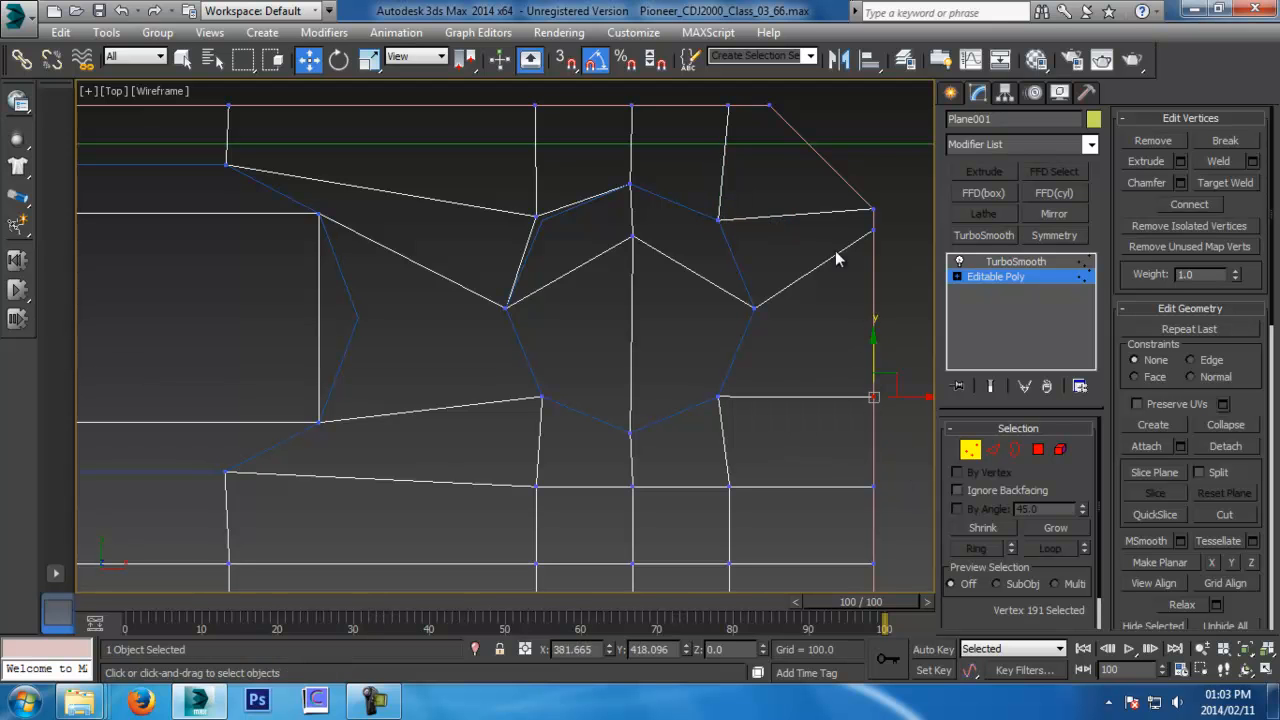
pyautogui.moveTo(907, 272); pyautogui.dragTo(908, 273)
pyautogui.moveTo(873, 192); pyautogui.dragTo(874, 270)
pyautogui.press('s')
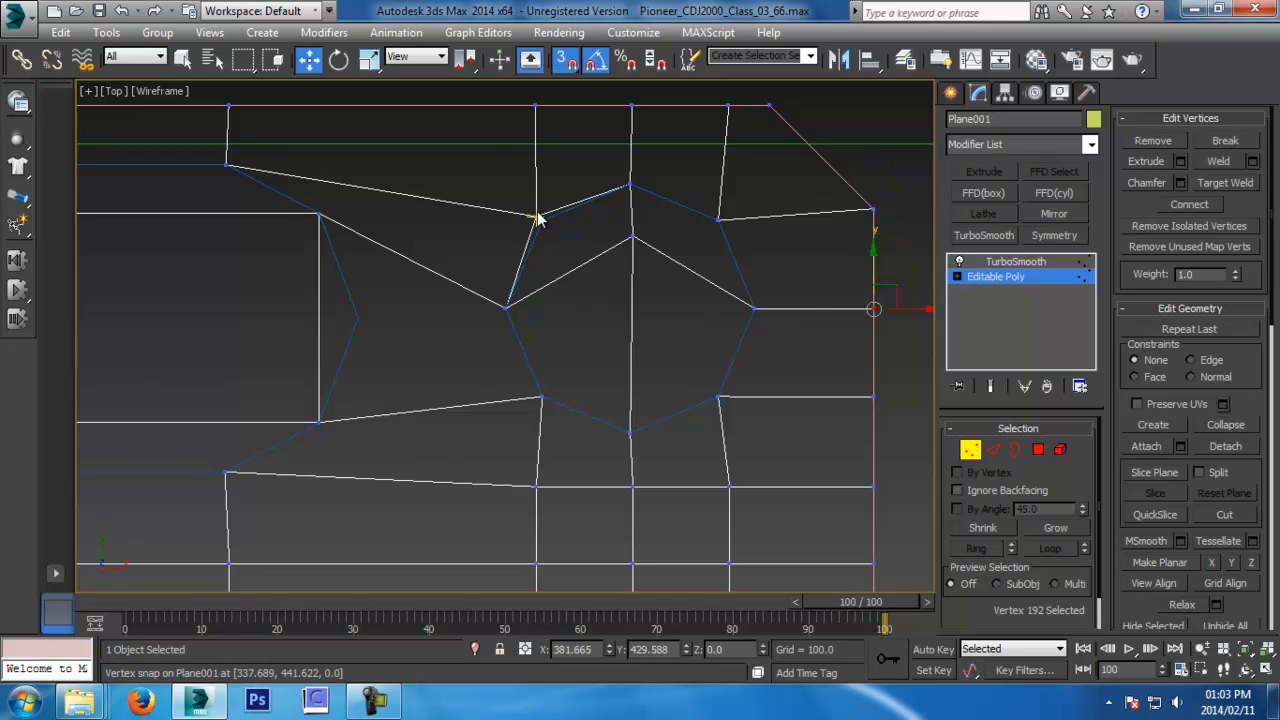
# Snap the remaining plate vertex onto the small circle's upper-left corner point
pyautogui.click(536, 215)
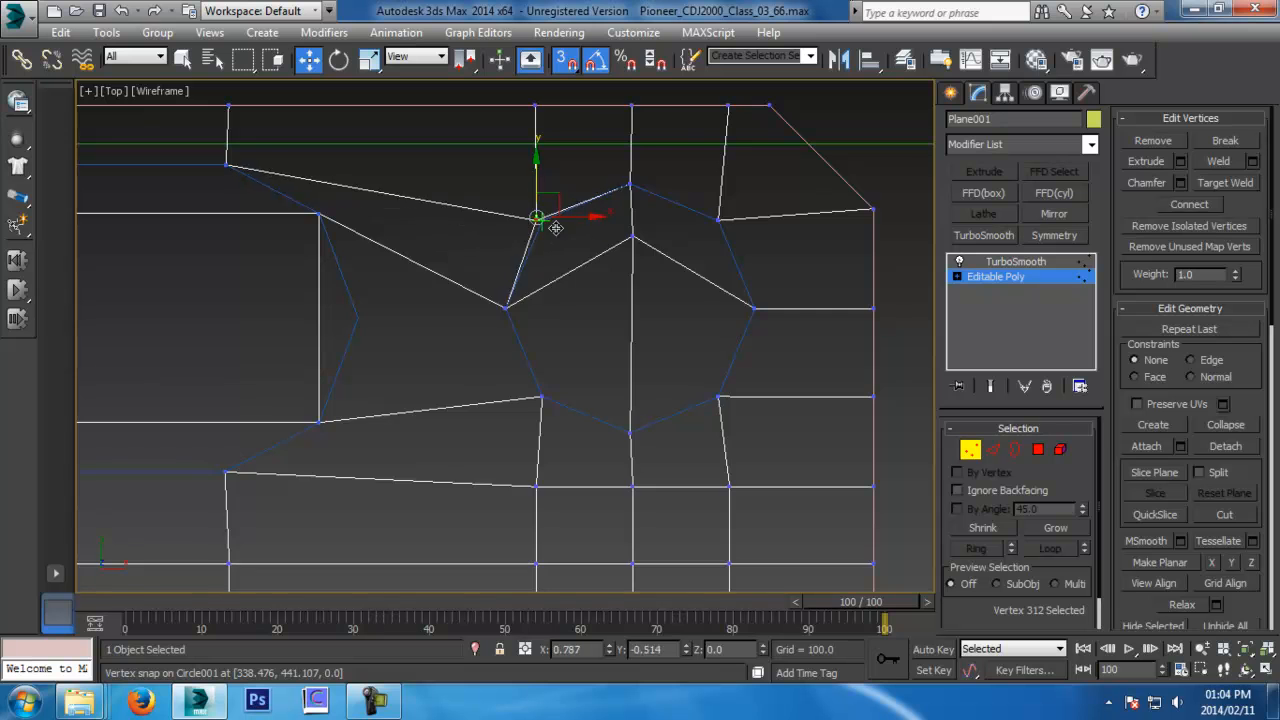
pyautogui.moveTo(564, 284); pyautogui.dragTo(677, 482, button='middle')
pyautogui.scroll(3, 677, 483)
pyautogui.click(628, 385)
pyautogui.moveTo(598, 290)
pyautogui.mouseDown()
pyautogui.moveTo(652, 288)
pyautogui.moveTo(616, 290)
pyautogui.mouseUp()
pyautogui.scroll(-5, 618, 306)
pyautogui.moveTo(702, 404); pyautogui.dragTo(706, 396, button='middle')
pyautogui.scroll(4, 706, 398)
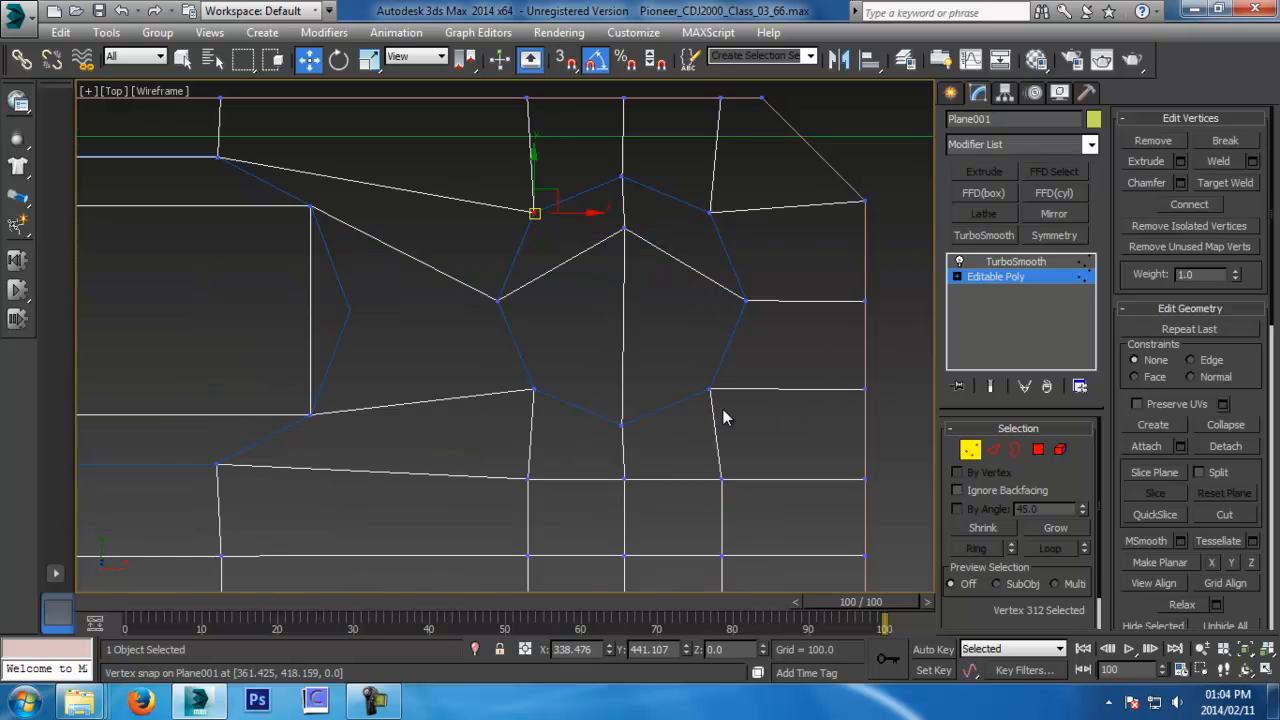
# Delete the four polygons inside the small circle to open its hole
pyautogui.click(1038, 449)
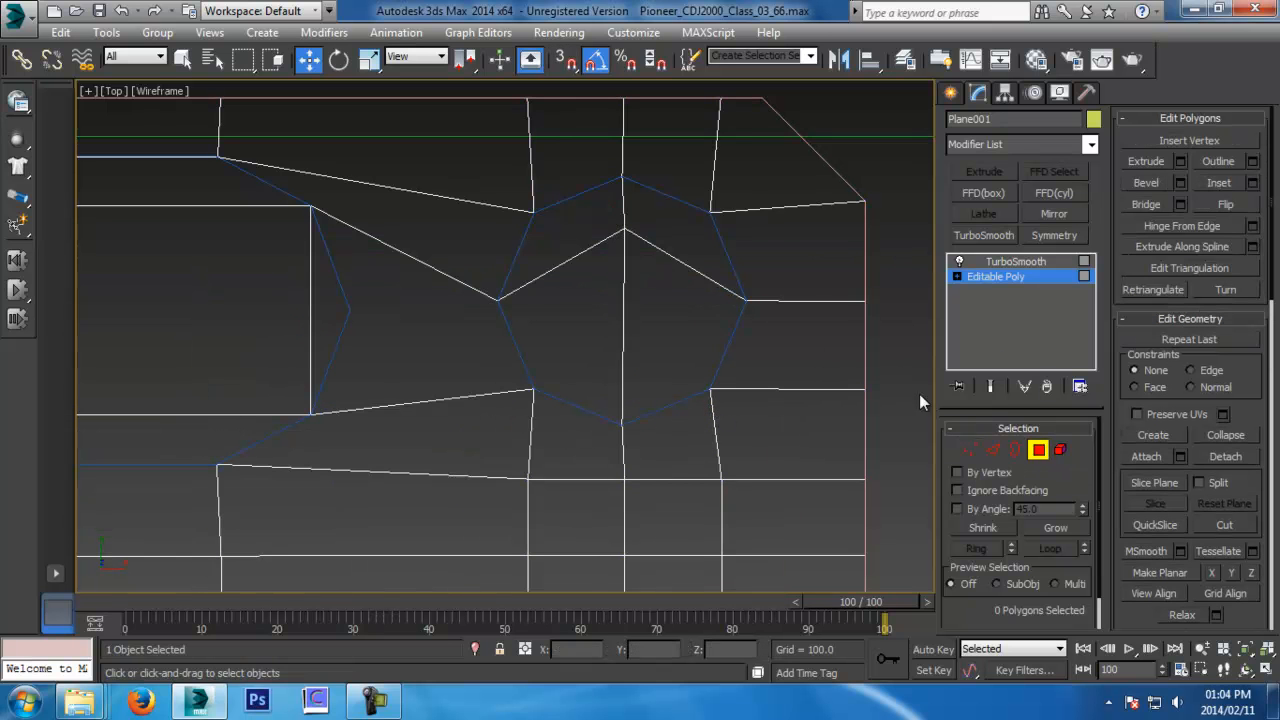
pyautogui.click(676, 260)
pyautogui.keyDown('ctrl'); pyautogui.click(670, 330); pyautogui.keyUp('ctrl')
pyautogui.keyDown('ctrl'); pyautogui.click(569, 323); pyautogui.keyUp('ctrl')
pyautogui.keyDown('ctrl'); pyautogui.click(566, 254); pyautogui.keyUp('ctrl')
pyautogui.press('Delete')
# Select the edge ring running through the oval's left vertical edge and connect it with one horizontal edge line
pyautogui.scroll(3, 803, 380)
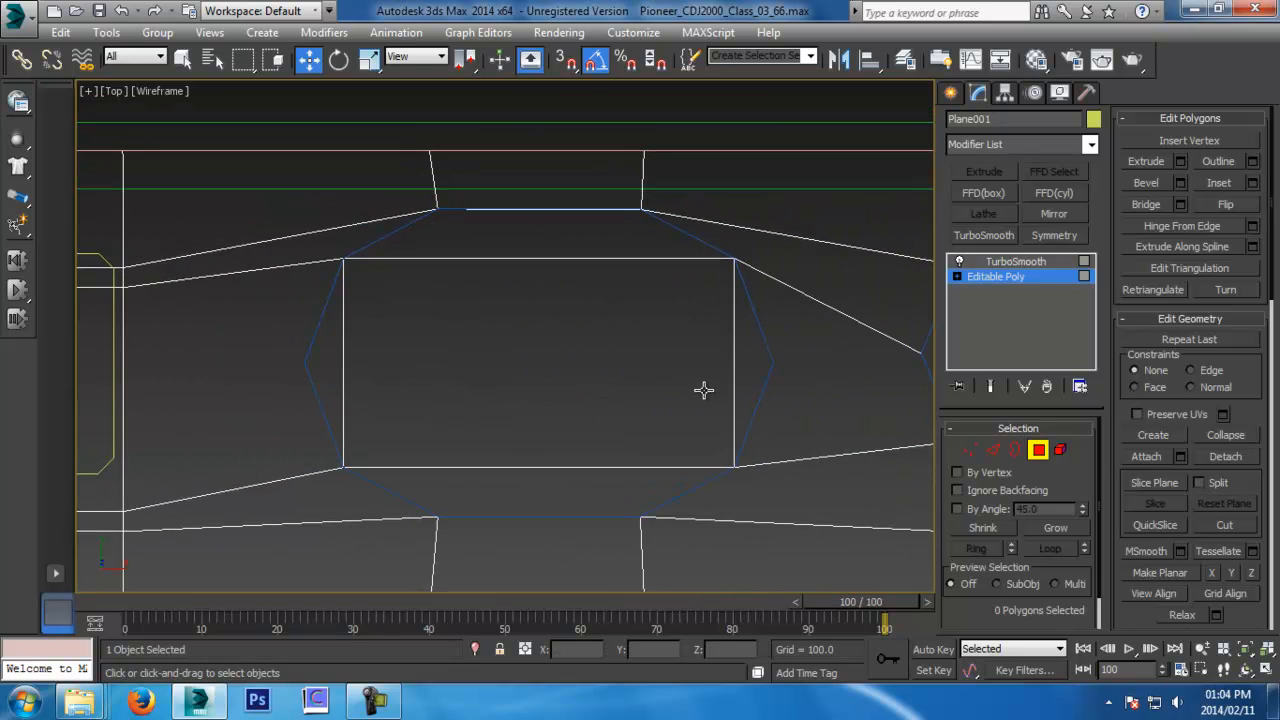
pyautogui.moveTo(392, 344); pyautogui.dragTo(547, 385, button='middle')
pyautogui.scroll(-2, 547, 385)
pyautogui.scroll(2, 475, 407)
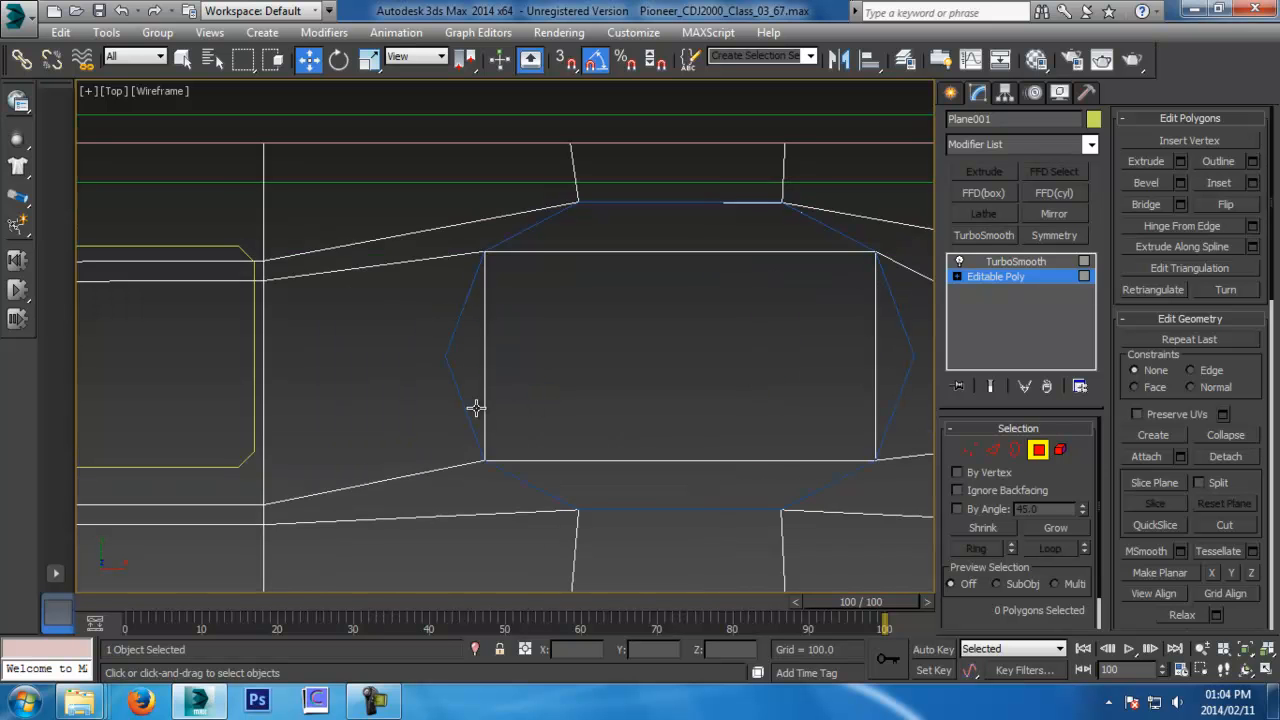
pyautogui.click(993, 450)
pyautogui.click(484, 332)
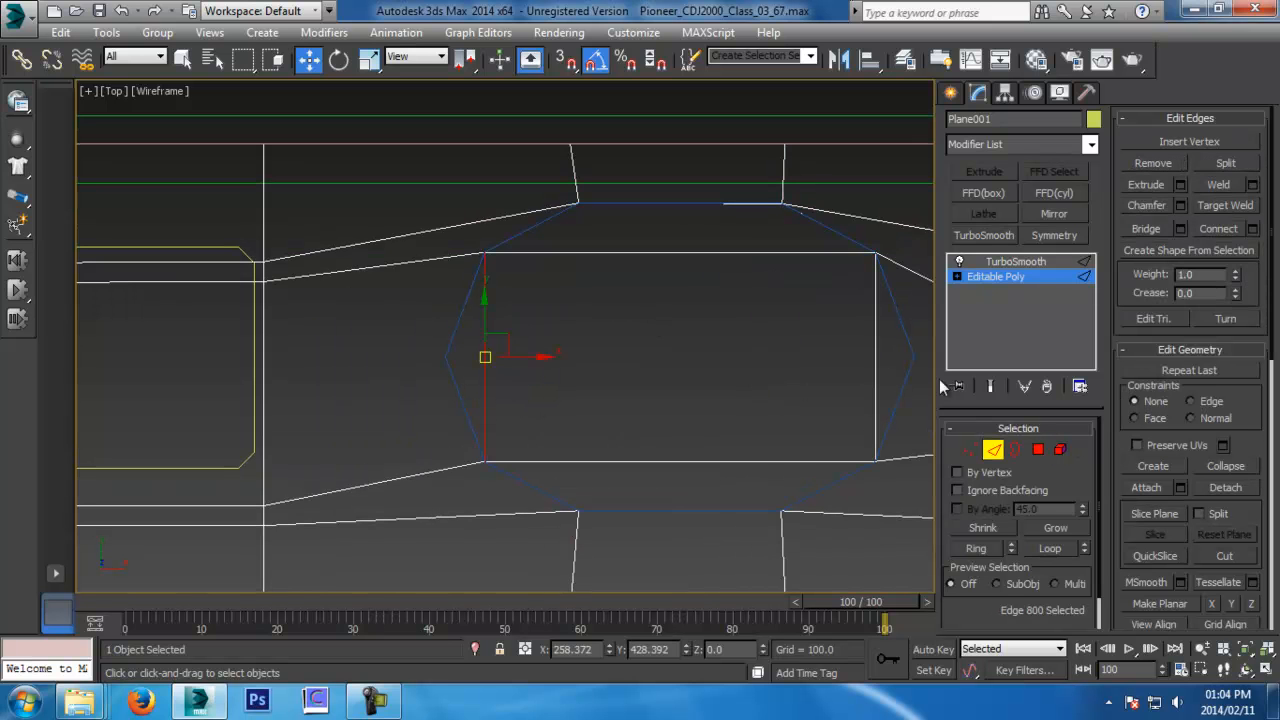
pyautogui.click(976, 549)
pyautogui.moveTo(339, 395); pyautogui.dragTo(860, 396, button='middle')
pyautogui.moveTo(352, 393); pyautogui.dragTo(870, 384, button='middle')
pyautogui.moveTo(235, 382); pyautogui.dragTo(670, 378, button='middle')
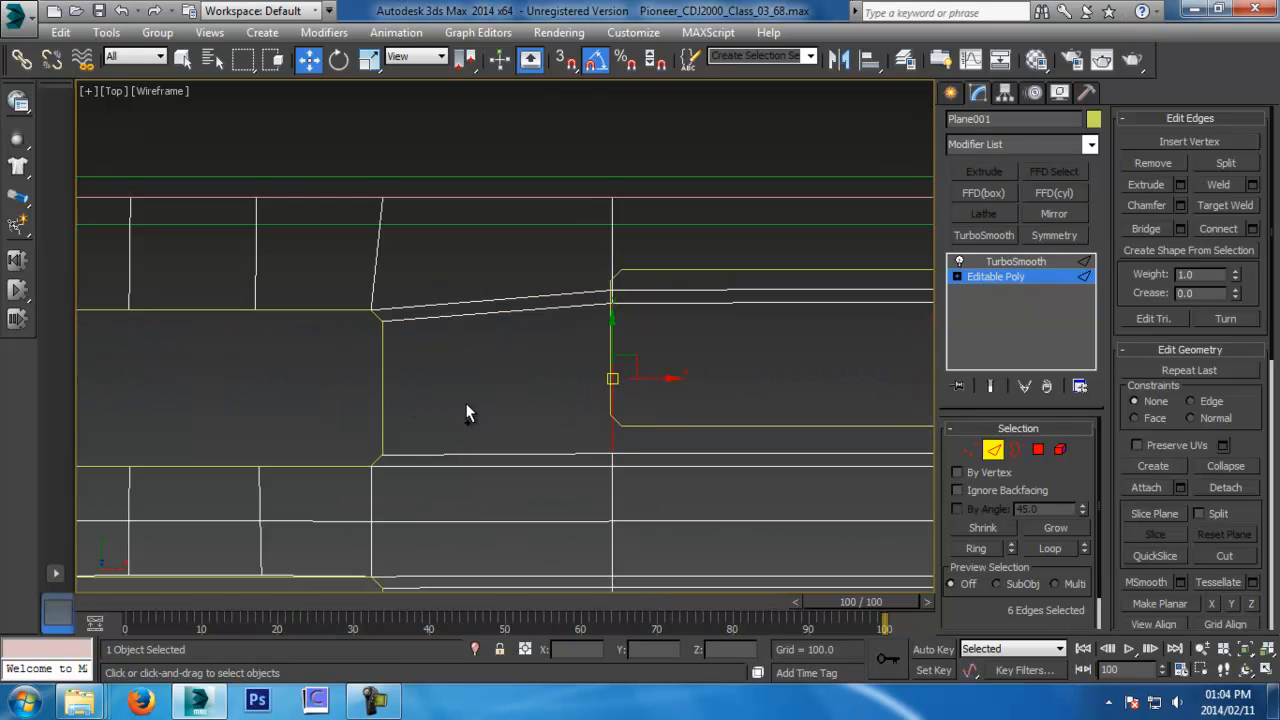
pyautogui.scroll(-2, 767, 420)
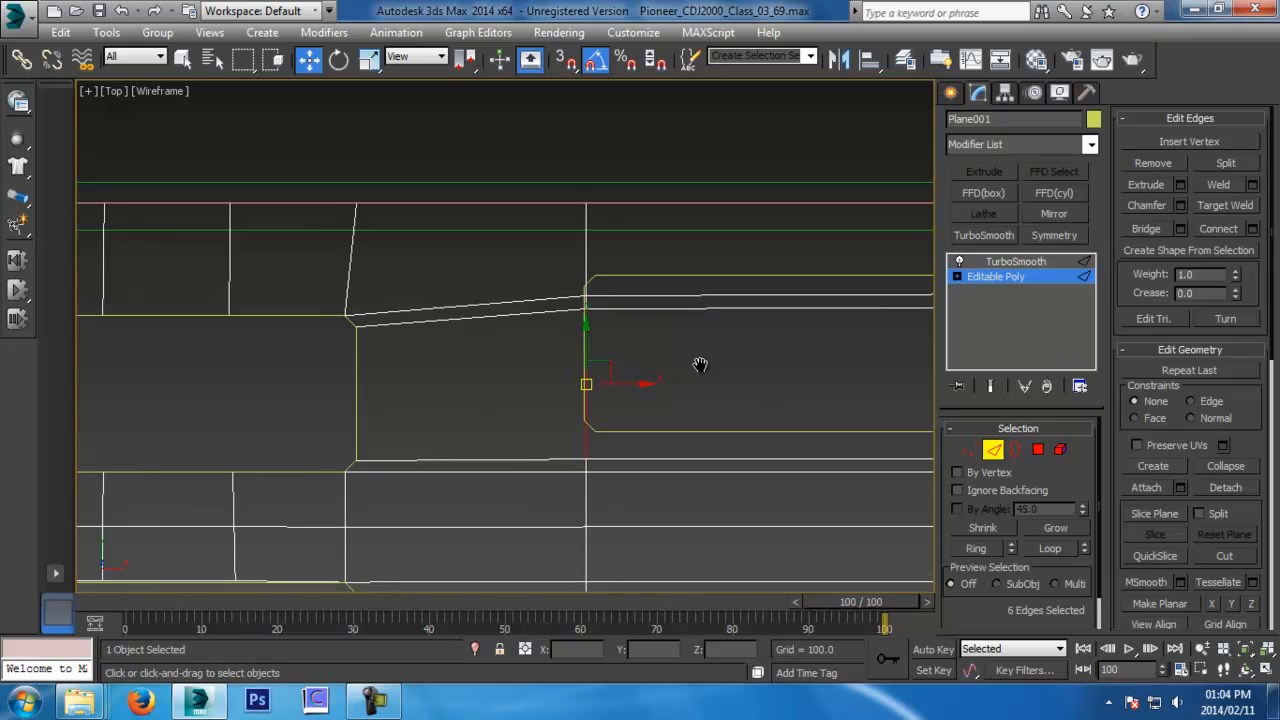
pyautogui.click(1254, 229)
pyautogui.click(514, 427)
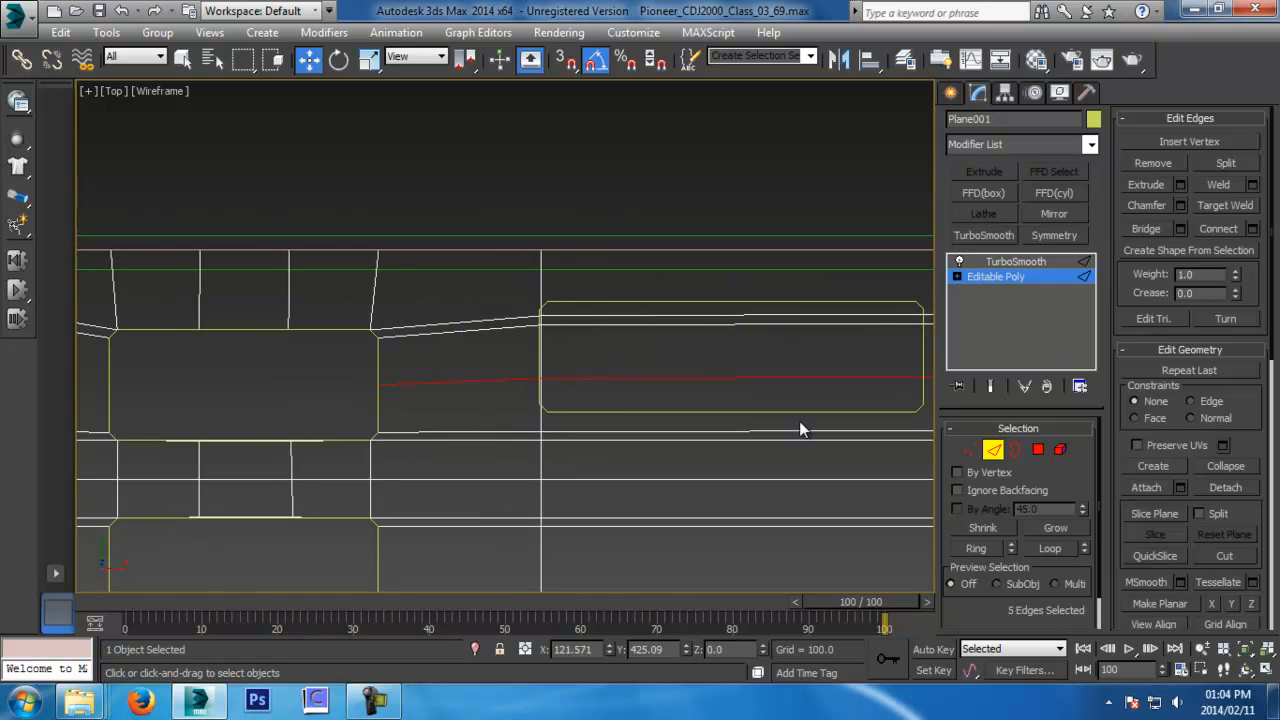
# Scale the new horizontal edge line flat along the Y axis
pyautogui.scroll(-3, 799, 421)
pyautogui.scroll(3, 485, 364)
pyautogui.press('r')
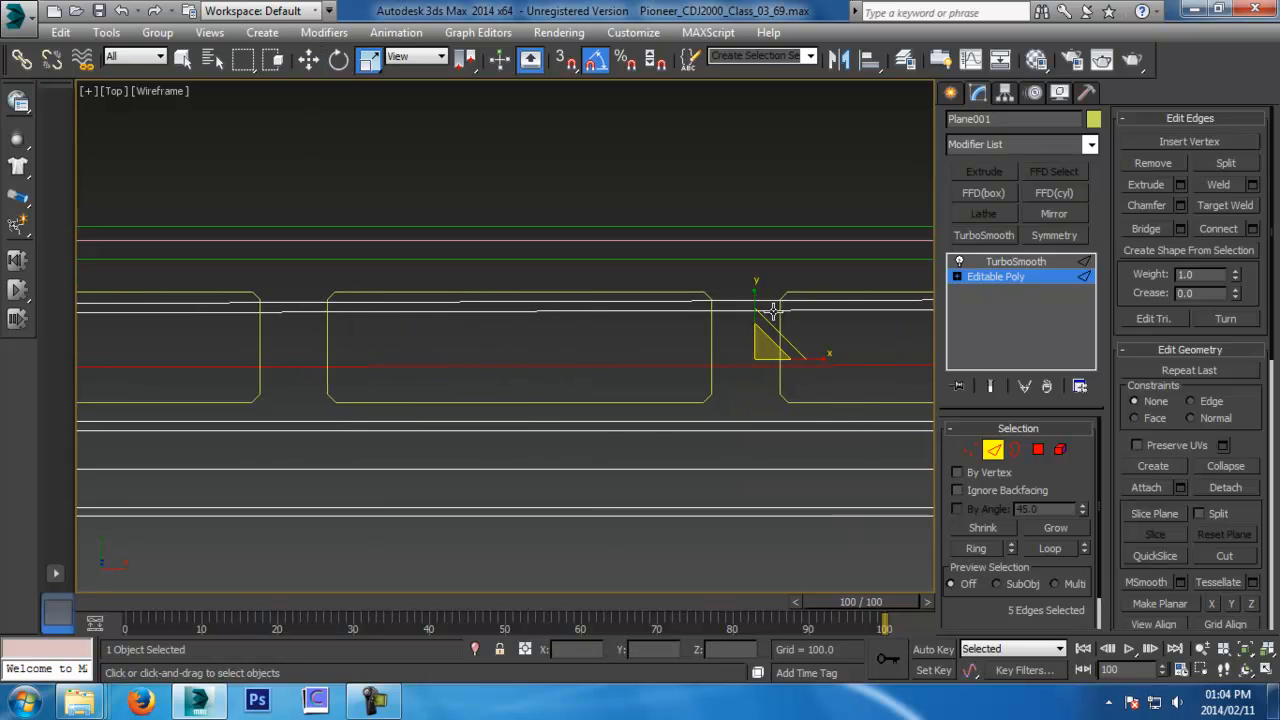
pyautogui.moveTo(762, 300); pyautogui.dragTo(766, 523)
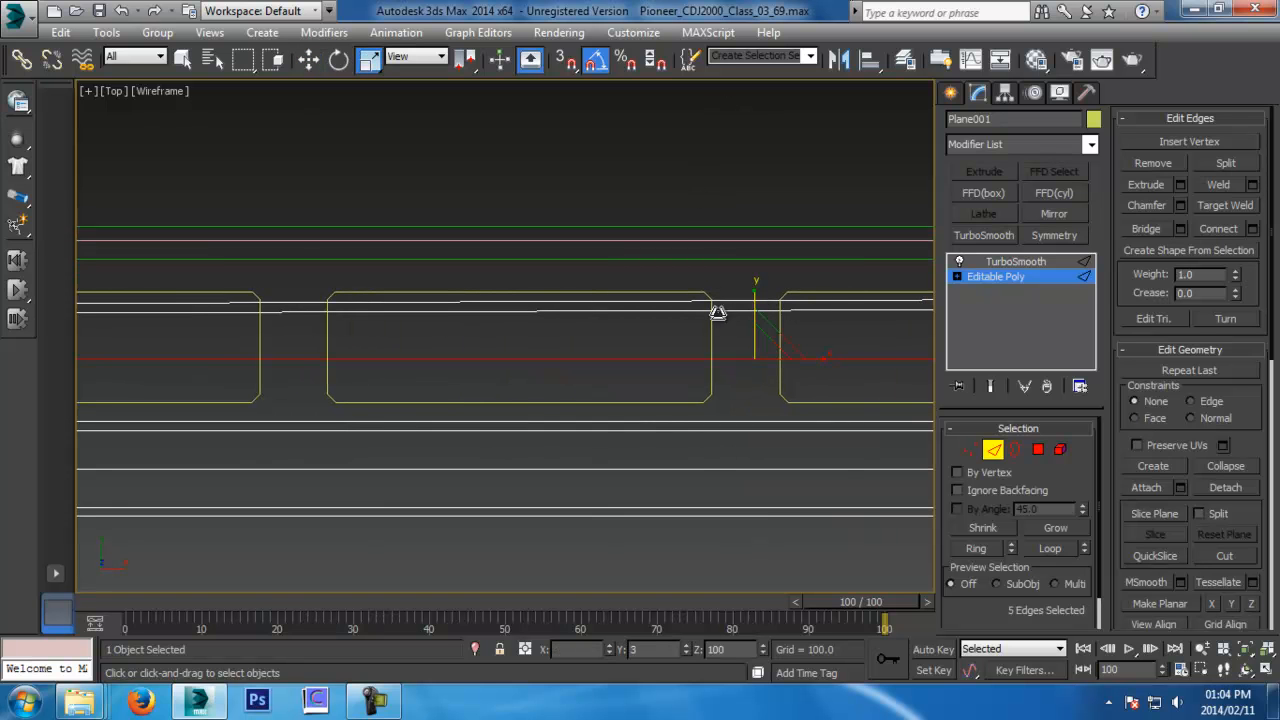
# Snap the new edge line's two vertices onto the oval's leftmost and rightmost corner points
pyautogui.scroll(-3, 842, 466)
pyautogui.moveTo(840, 466); pyautogui.dragTo(428, 473, button='middle')
pyautogui.scroll(4, 582, 410)
pyautogui.moveTo(586, 429); pyautogui.dragTo(613, 316, button='middle')
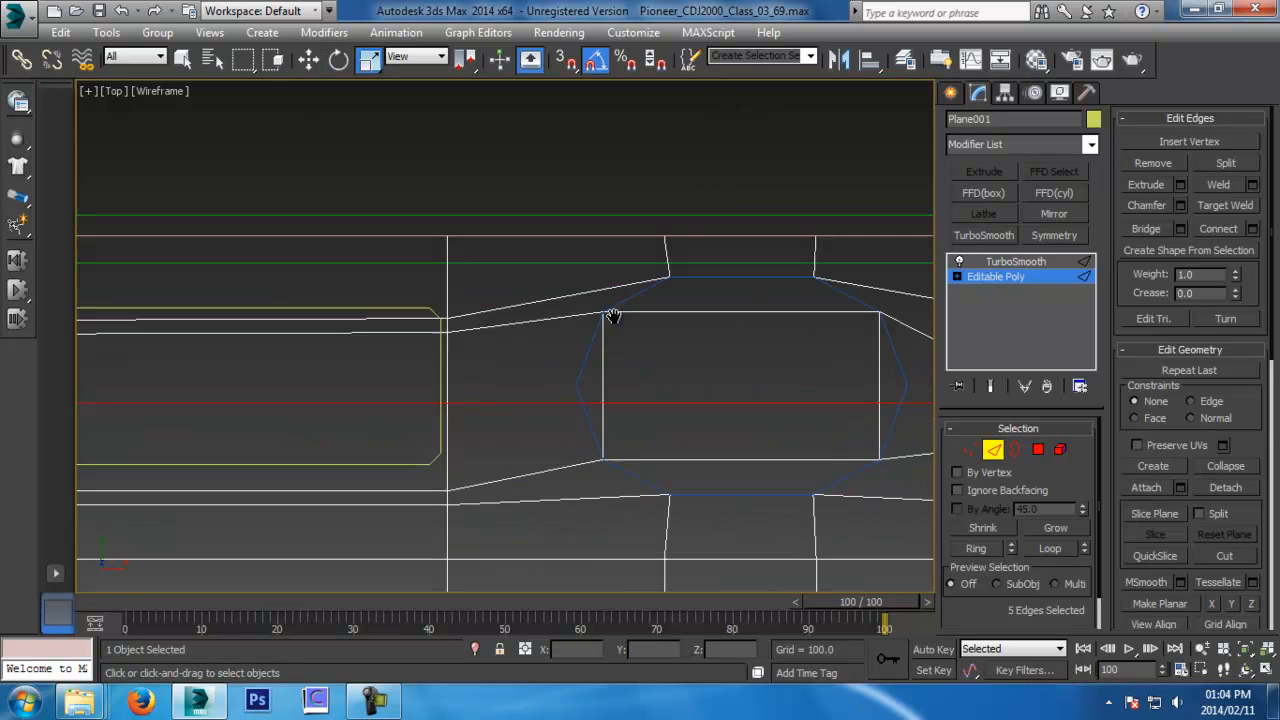
pyautogui.press('w')
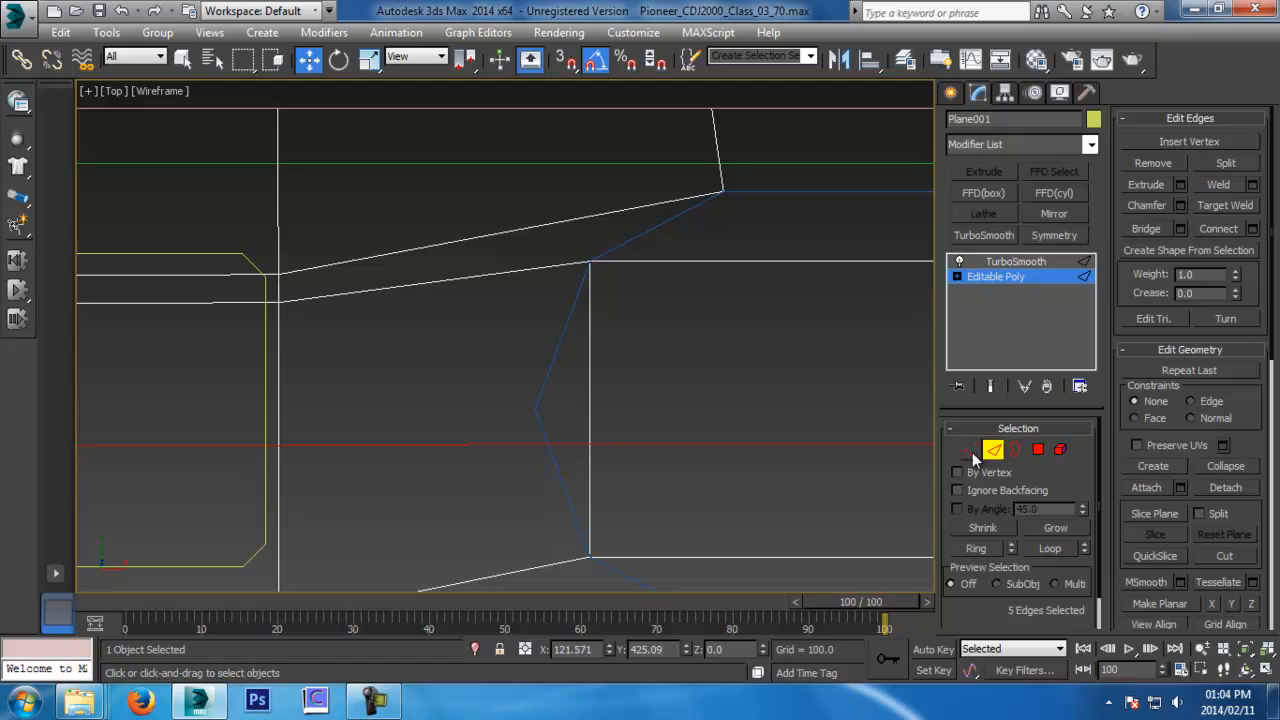
pyautogui.press('1')
pyautogui.press('s')
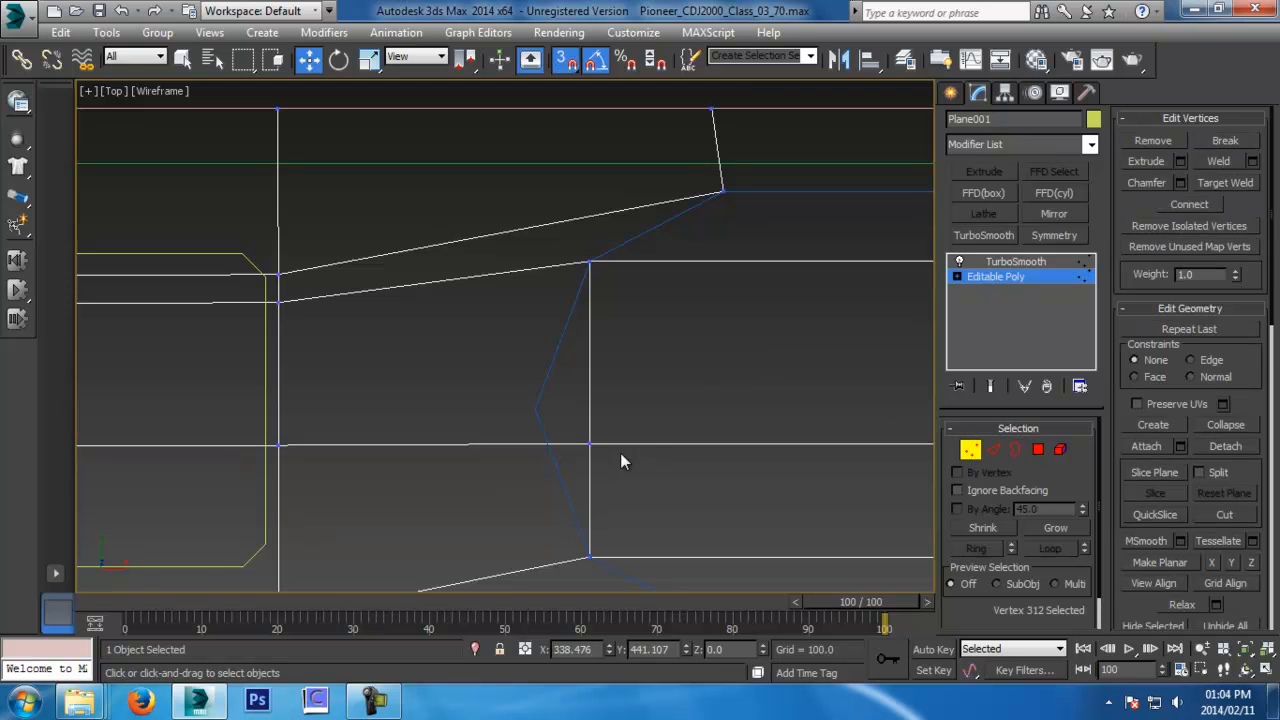
pyautogui.click(626, 452)
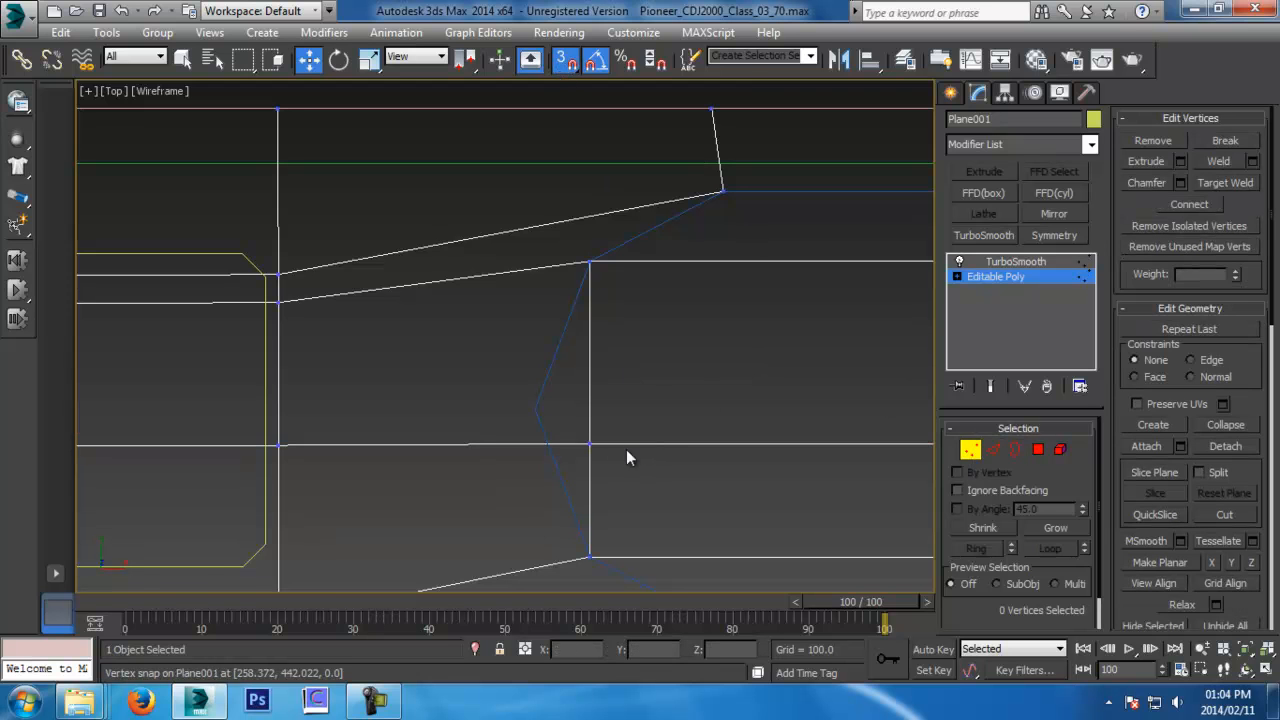
pyautogui.click(591, 443)
pyautogui.moveTo(591, 443); pyautogui.dragTo(537, 408)
pyautogui.moveTo(772, 402); pyautogui.dragTo(613, 391, button='middle')
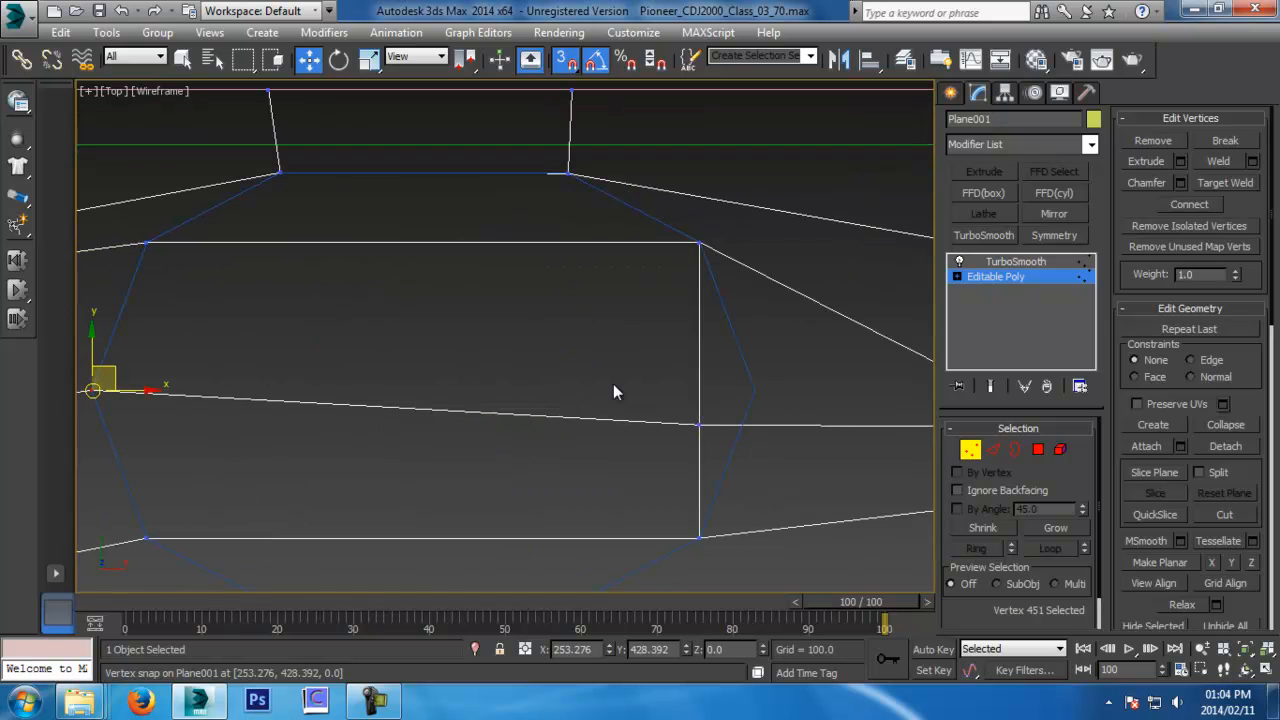
pyautogui.moveTo(700, 424); pyautogui.dragTo(756, 390)
pyautogui.scroll(-2, 820, 300)
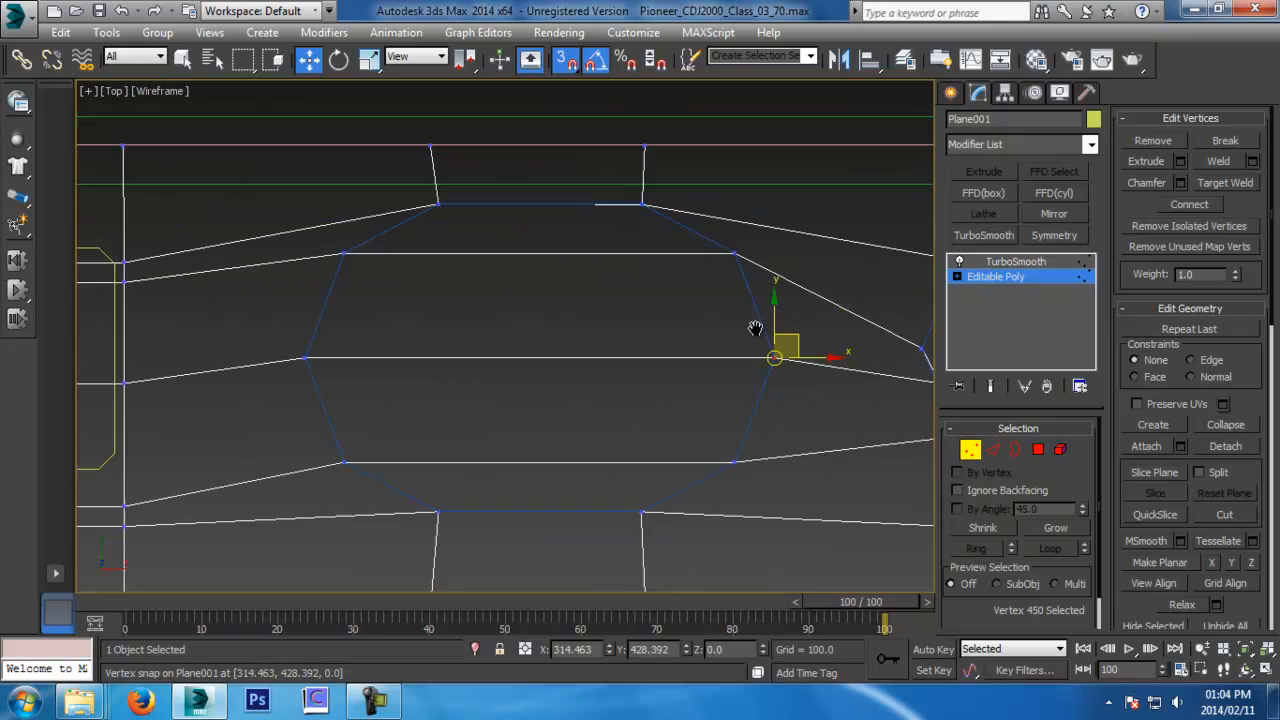
# Delete the four polygons inside the oval to open its hole
pyautogui.click(1038, 449)
pyautogui.click(560, 480)
pyautogui.keyDown('ctrl'); pyautogui.click(600, 400); pyautogui.keyUp('ctrl')
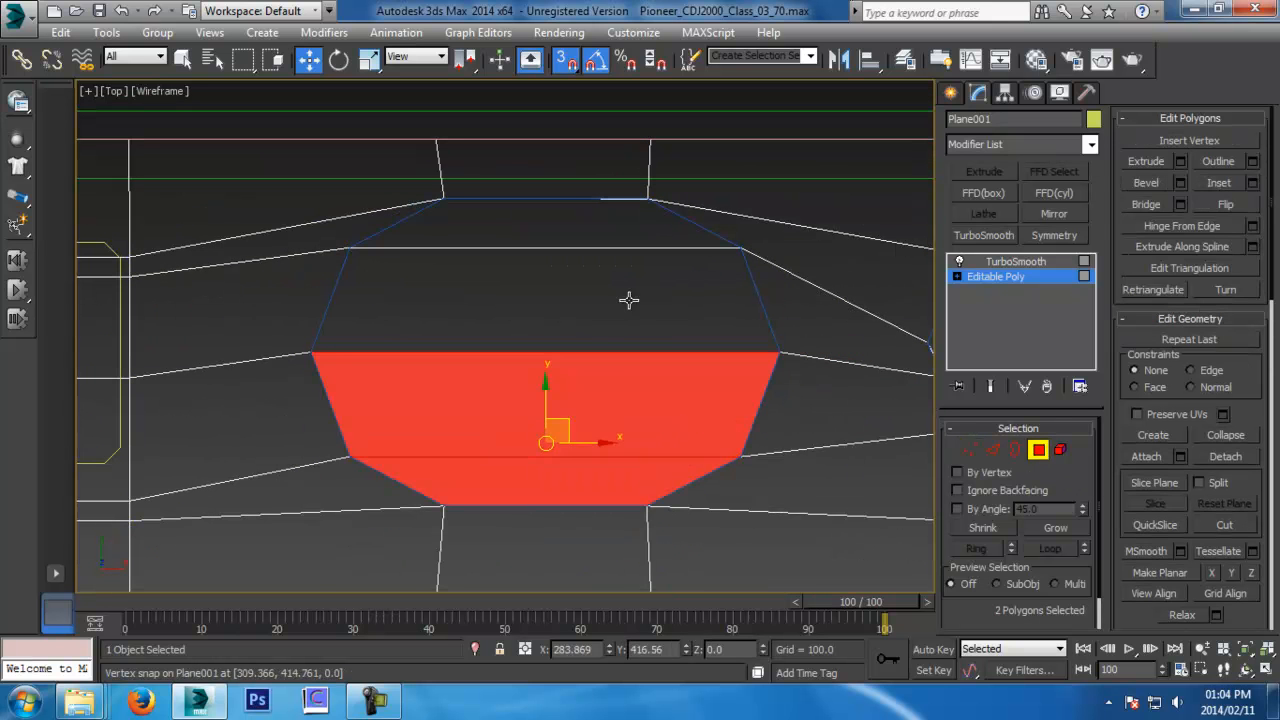
pyautogui.keyDown('ctrl'); pyautogui.click(626, 297); pyautogui.keyUp('ctrl')
pyautogui.keyDown('ctrl'); pyautogui.click(588, 237); pyautogui.keyUp('ctrl')
pyautogui.press('Delete')
# Snap the plate vertices beside the rightmost rounded rectangle onto its upper-right and lower-right chamfered corner points
pyautogui.scroll(-3, 600, 265)
pyautogui.moveTo(608, 289); pyautogui.dragTo(640, 428, button='middle')
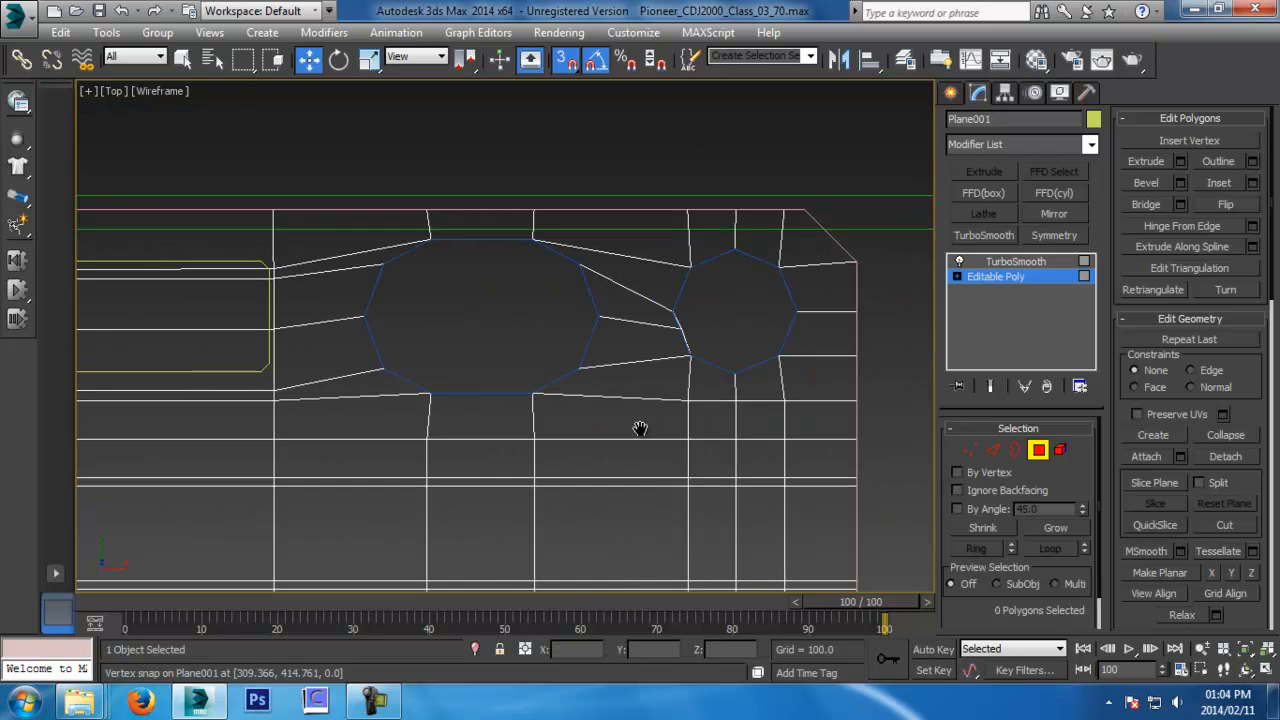
pyautogui.scroll(5, 574, 289)
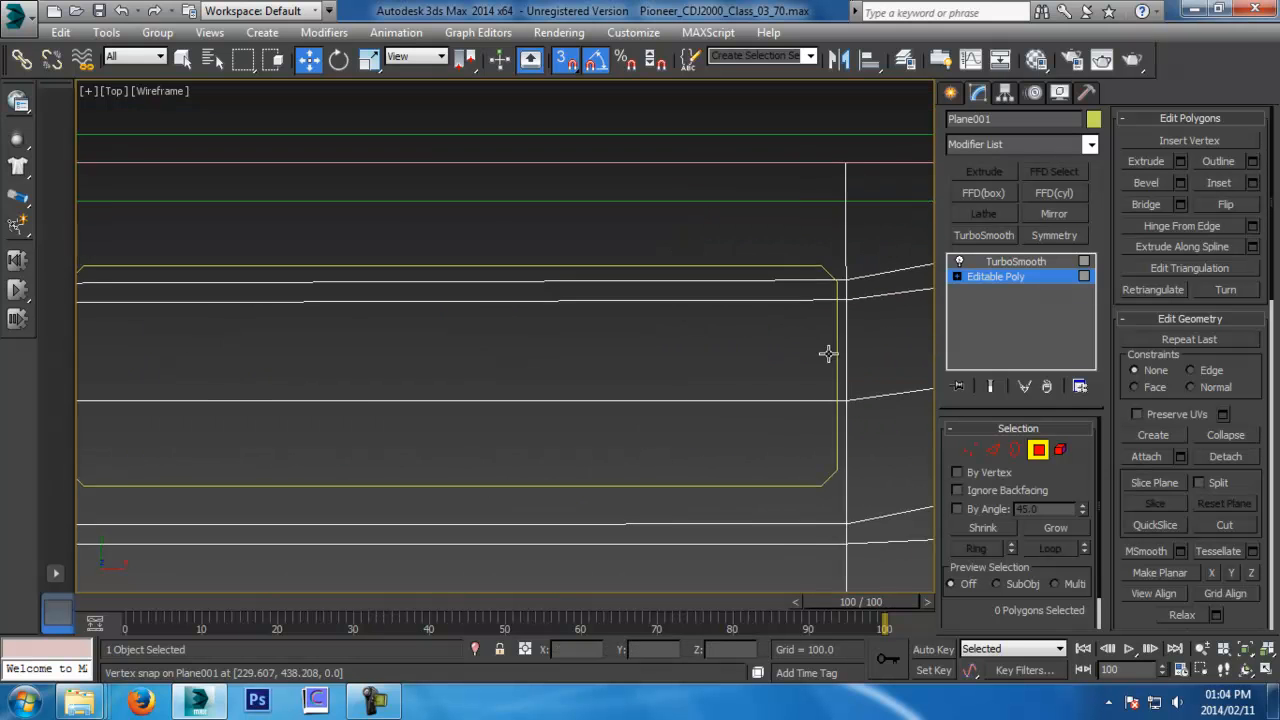
pyautogui.scroll(2, 793, 314)
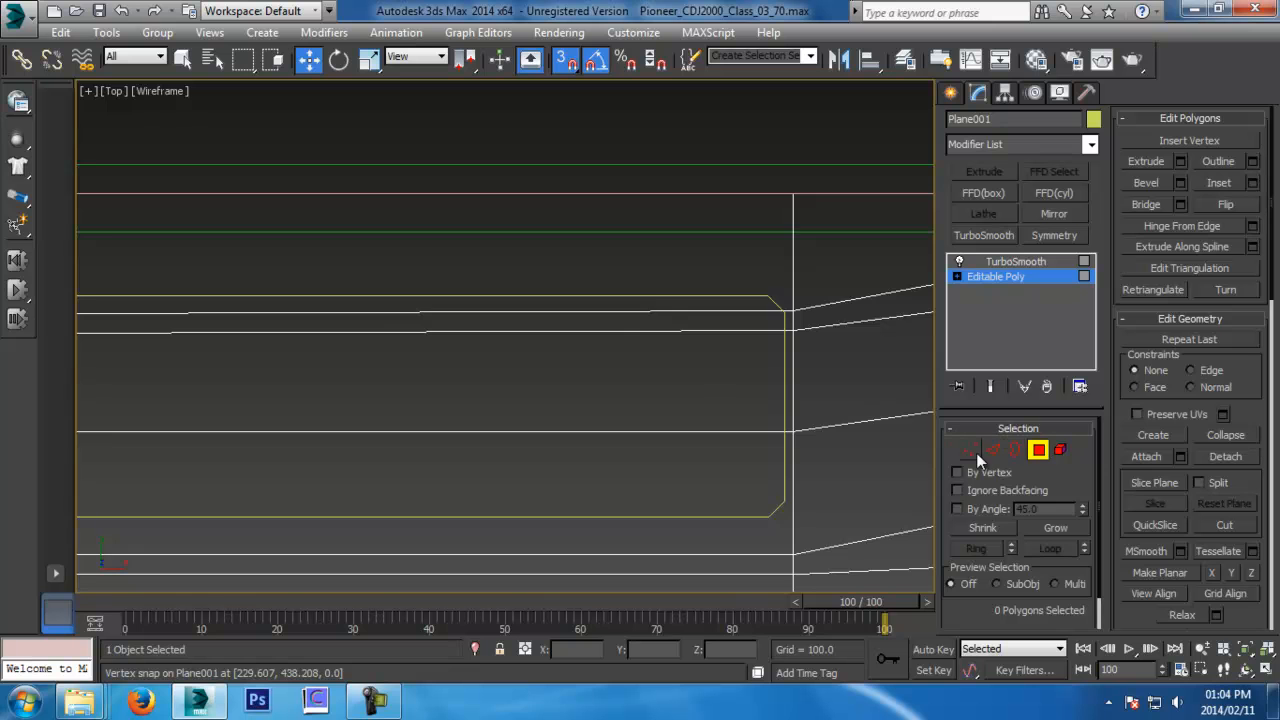
pyautogui.scroll(-3, 717, 415)
pyautogui.scroll(3, 884, 449)
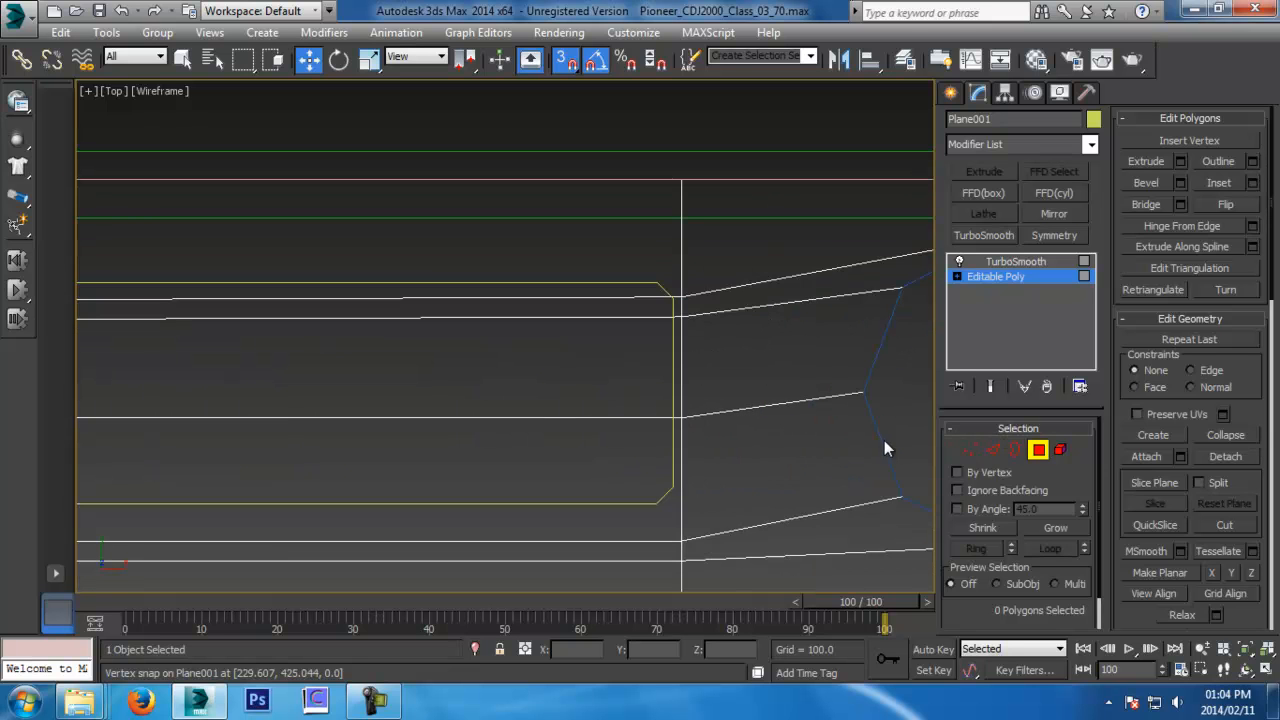
pyautogui.click(970, 451)
pyautogui.moveTo(677, 295); pyautogui.dragTo(684, 430)
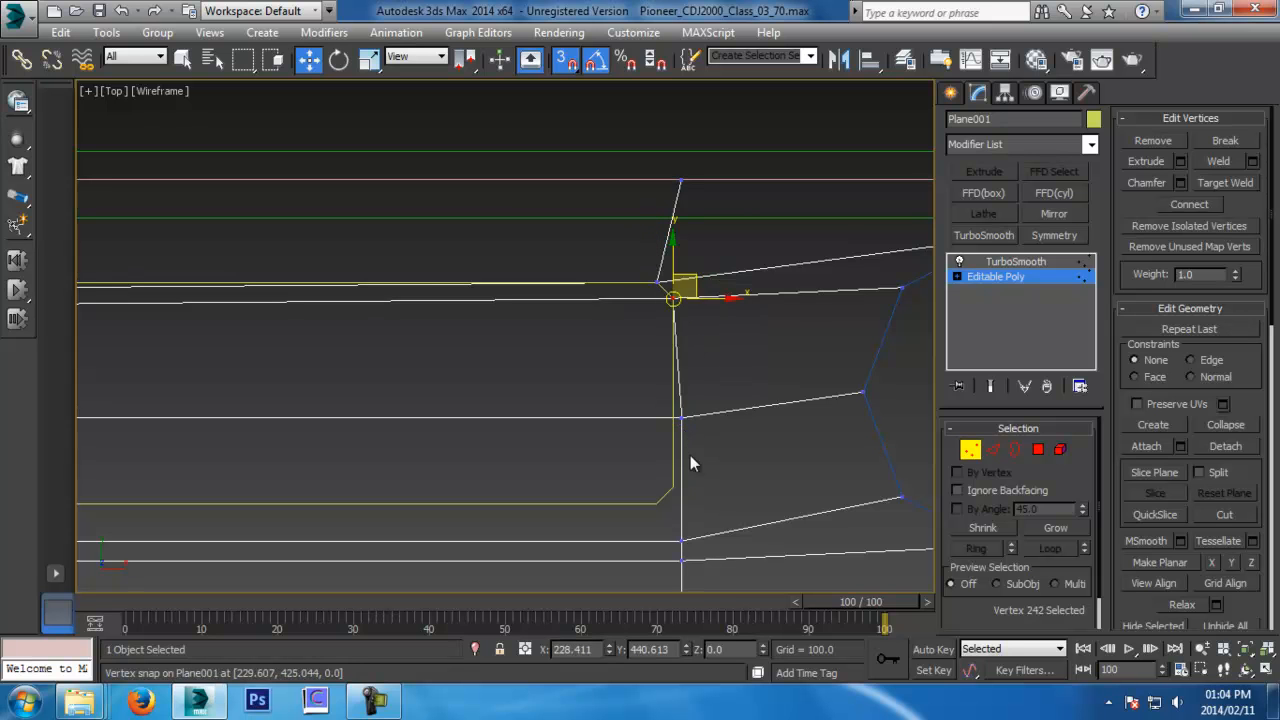
pyautogui.moveTo(680, 542); pyautogui.dragTo(657, 504)
# Connect the horizontal edges spanning the plate between the leftmost and rightmost rounded rectangles with one vertical edge loop
pyautogui.moveTo(619, 505); pyautogui.dragTo(875, 485, button='middle')
pyautogui.scroll(-4, 423, 421)
pyautogui.moveTo(414, 424); pyautogui.dragTo(848, 406, button='middle')
pyautogui.scroll(-2, 786, 411)
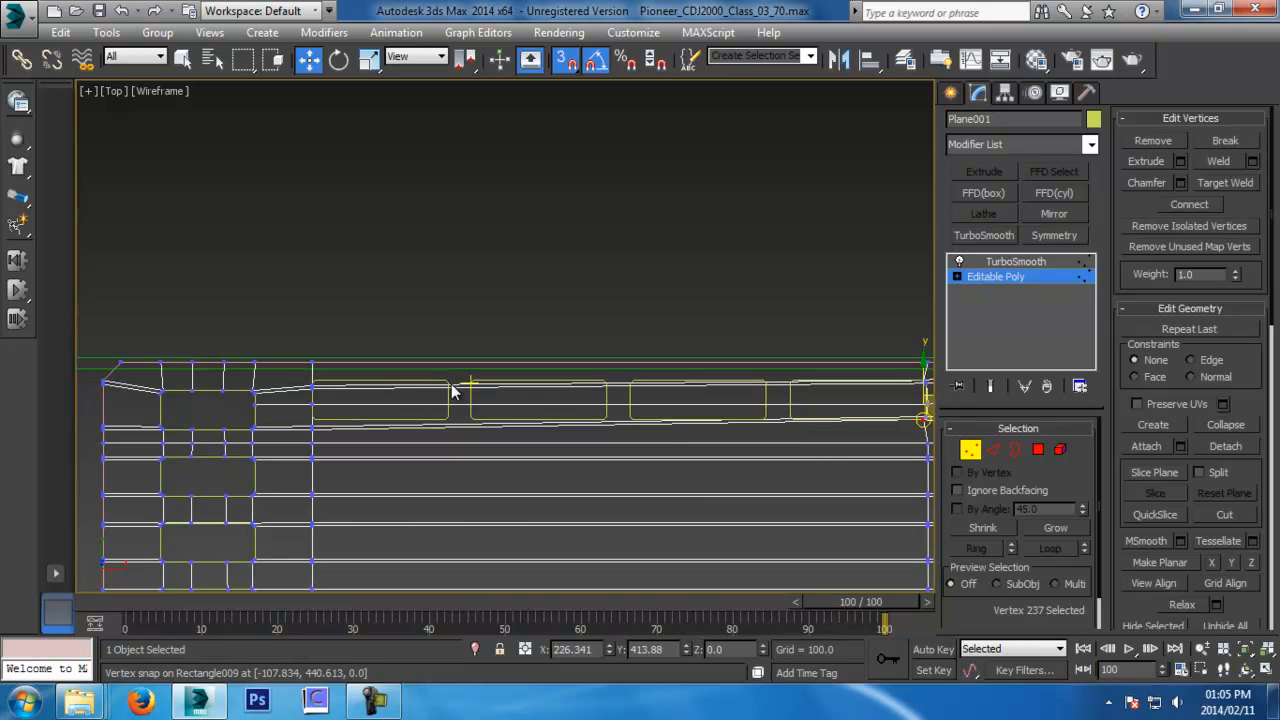
pyautogui.scroll(3, 447, 421)
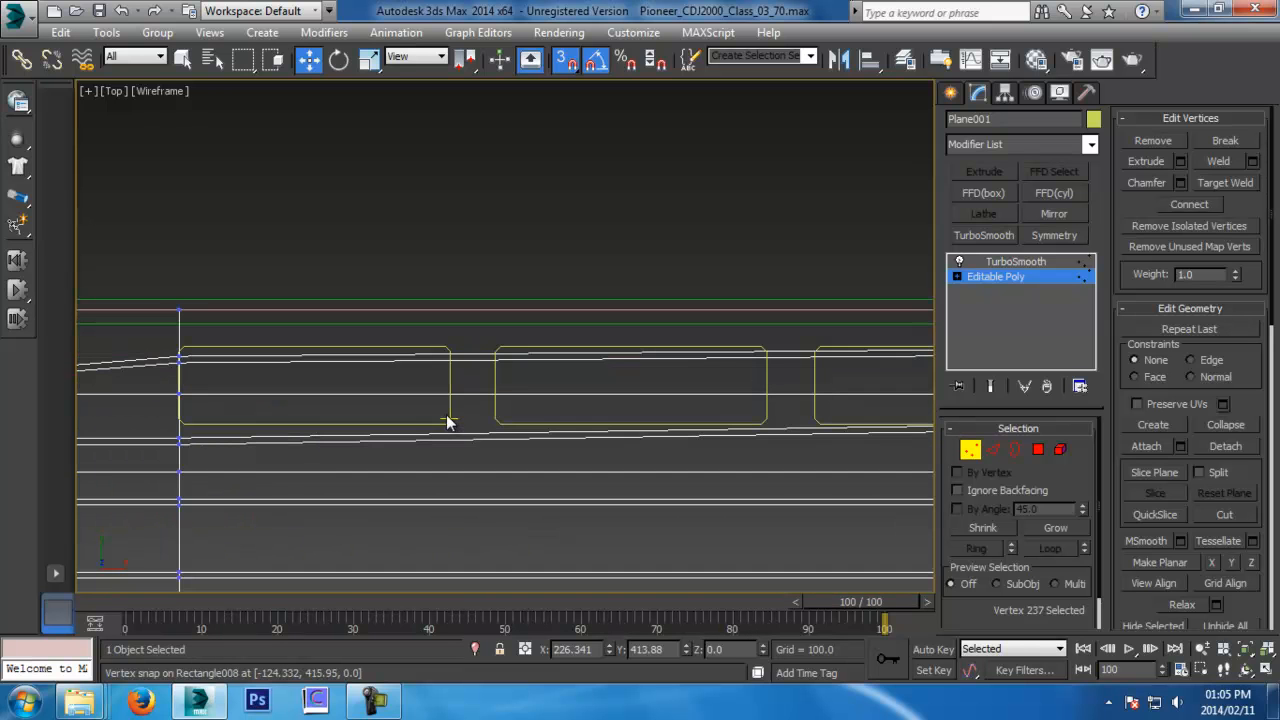
pyautogui.moveTo(665, 450); pyautogui.dragTo(573, 330, button='middle')
pyautogui.moveTo(737, 440); pyautogui.dragTo(432, 444, button='middle')
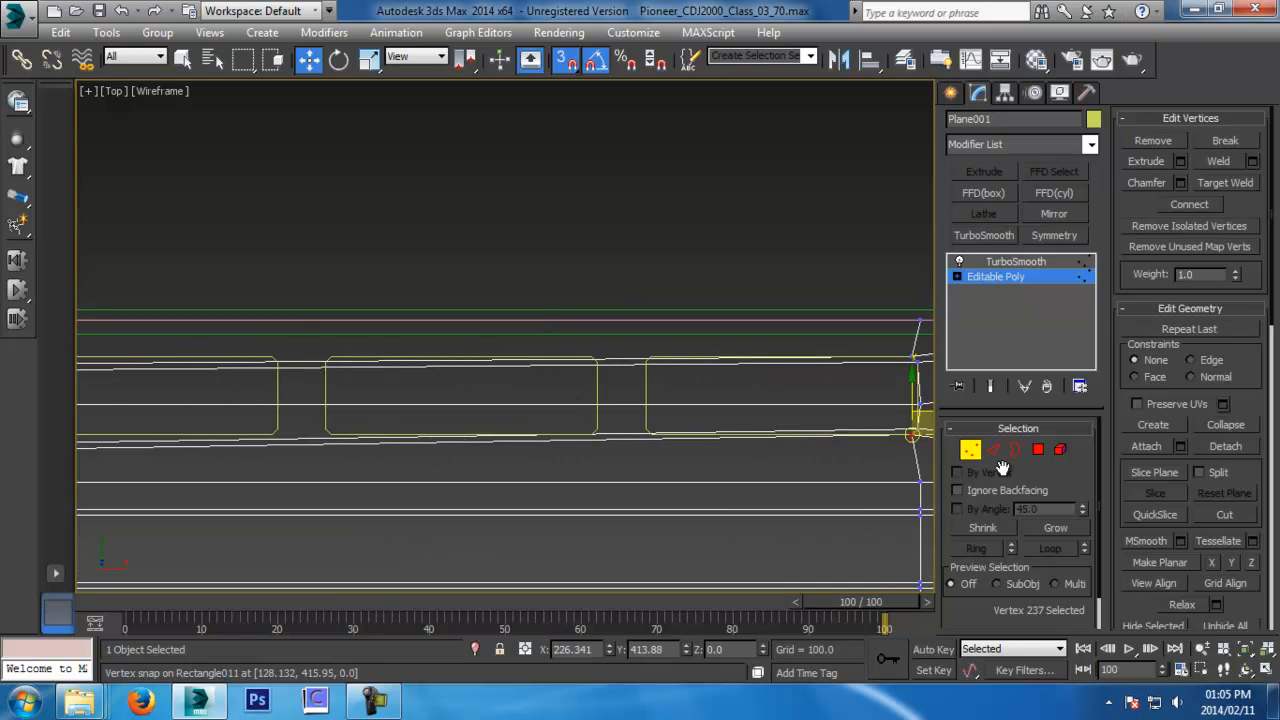
pyautogui.click(993, 450)
pyautogui.moveTo(738, 362); pyautogui.dragTo(740, 365)
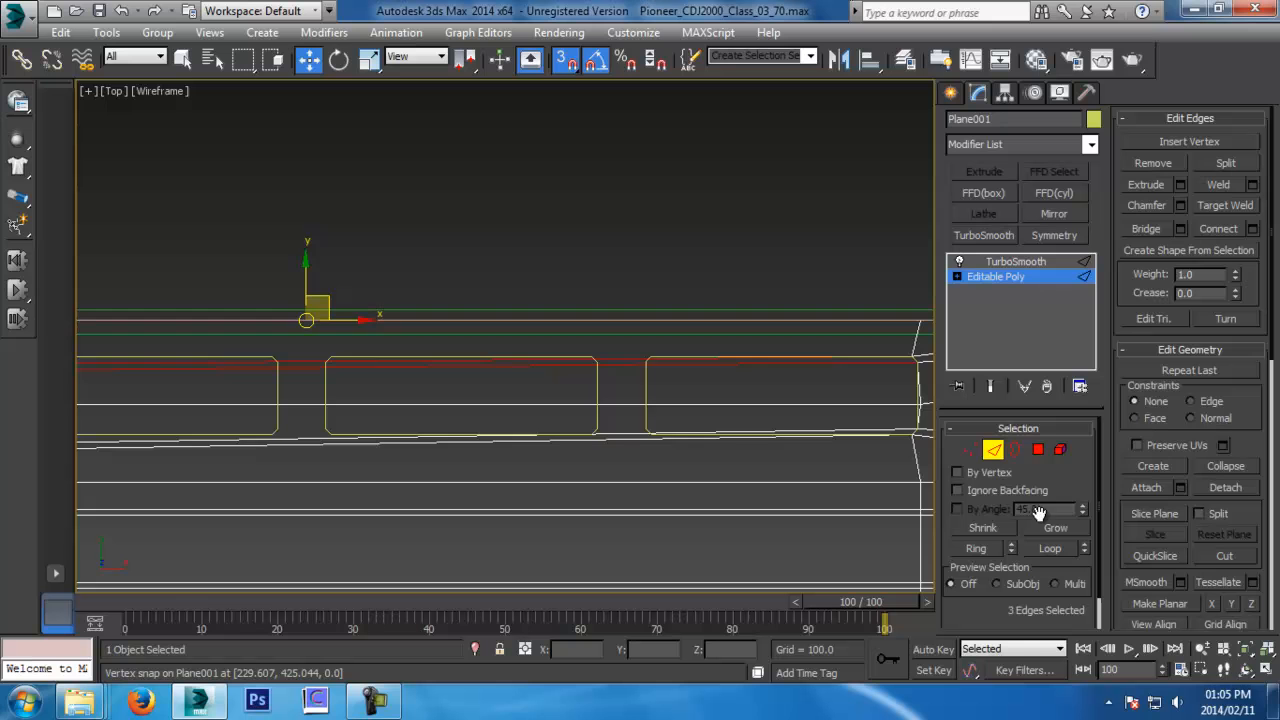
pyautogui.click(975, 548)
pyautogui.scroll(-5, 680, 403)
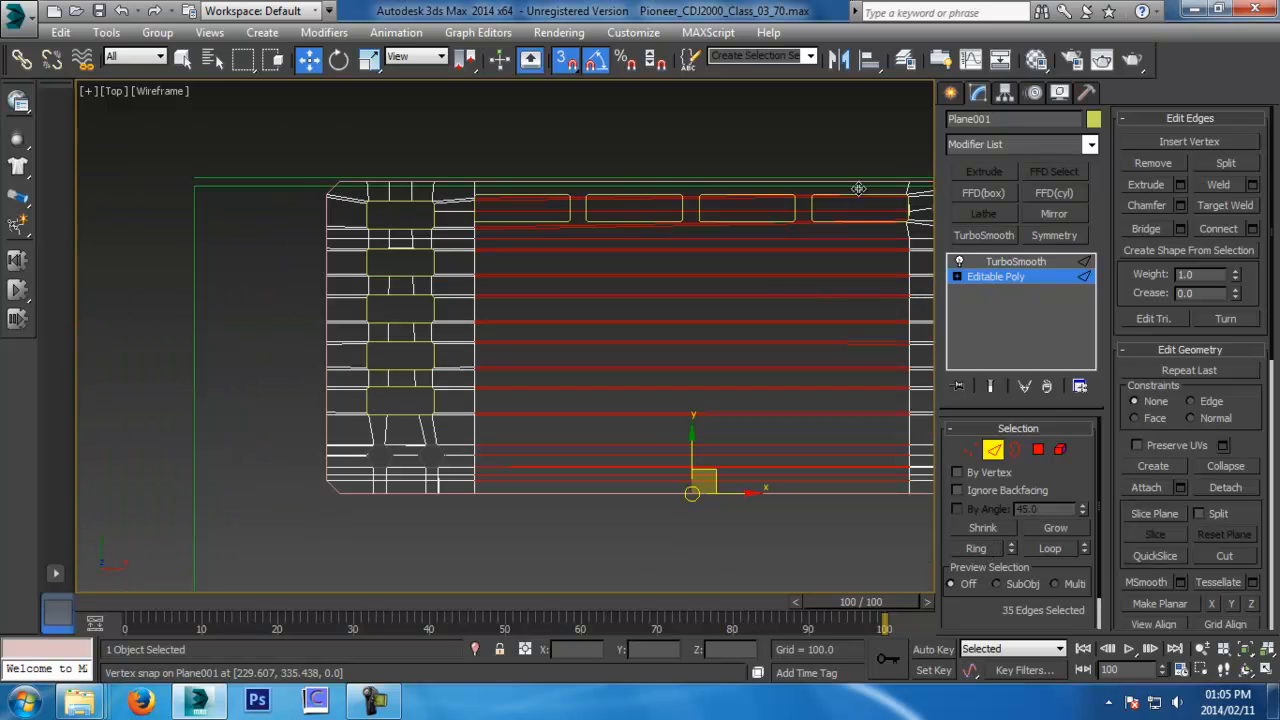
pyautogui.click(1247, 228)
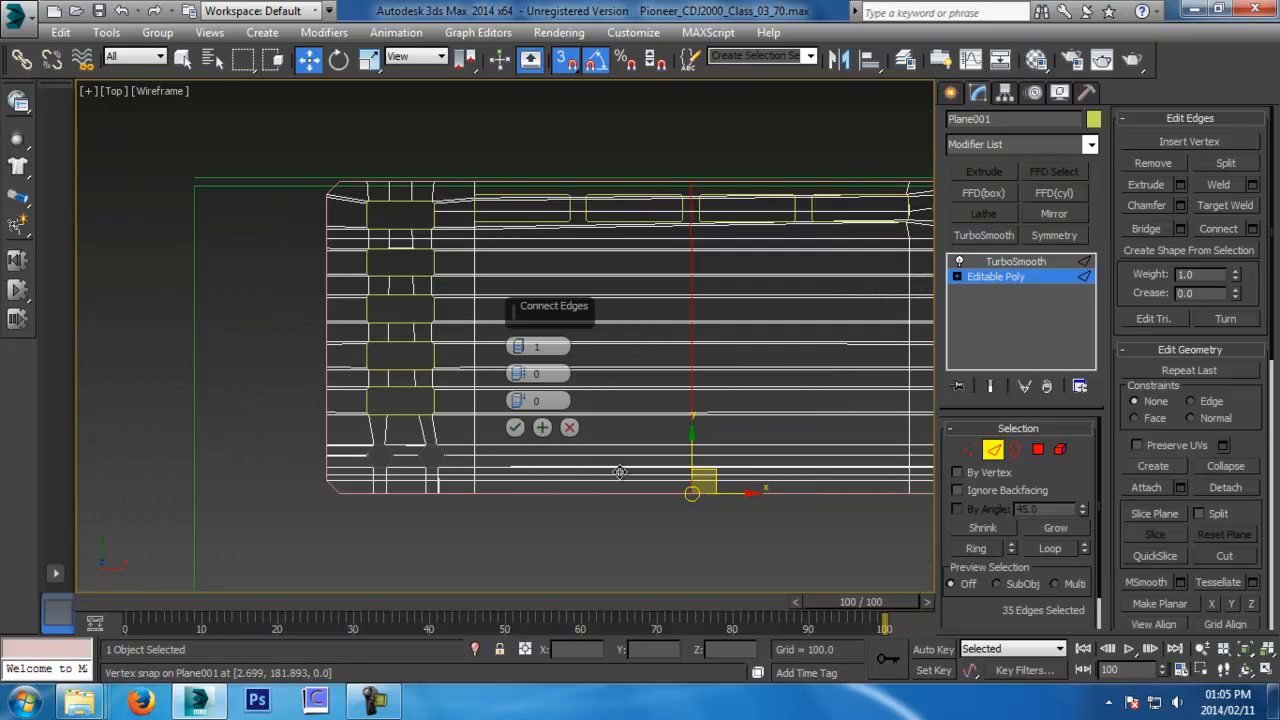
pyautogui.click(516, 427)
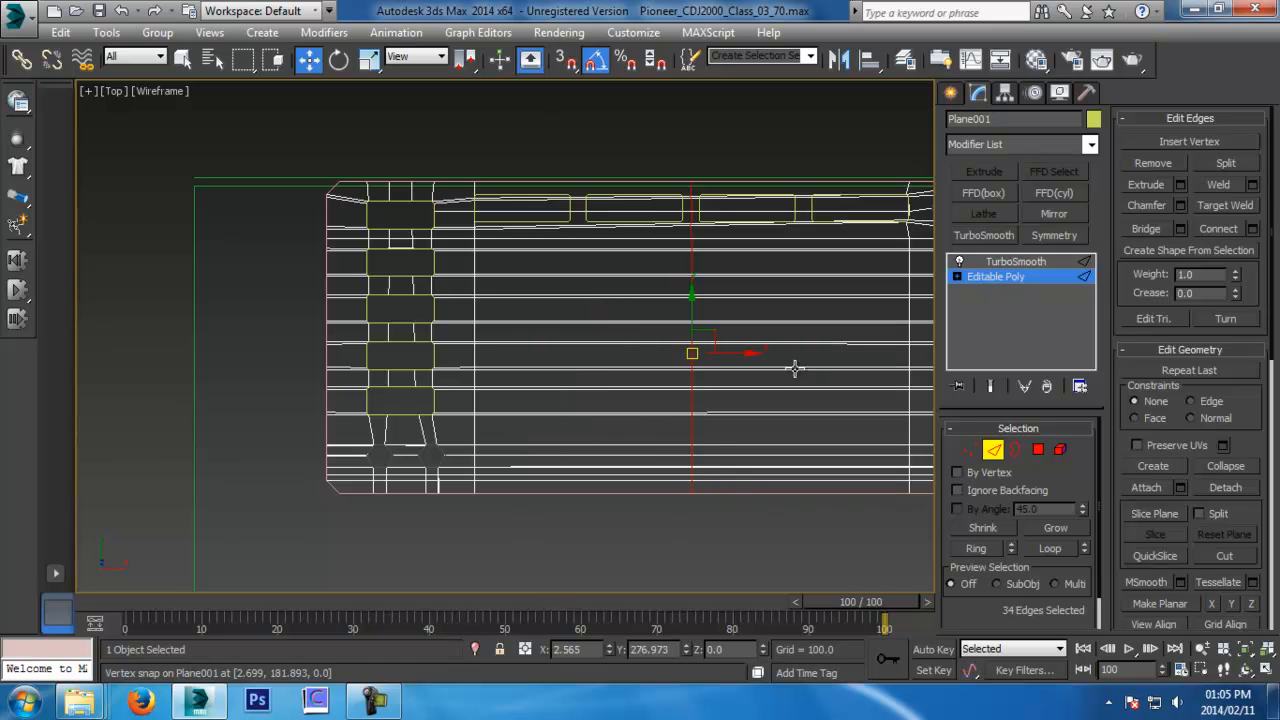
# Scale the new vertical edge loop flat along the X axis and move it to the leftmost rounded rectangle's right end
pyautogui.press('r')
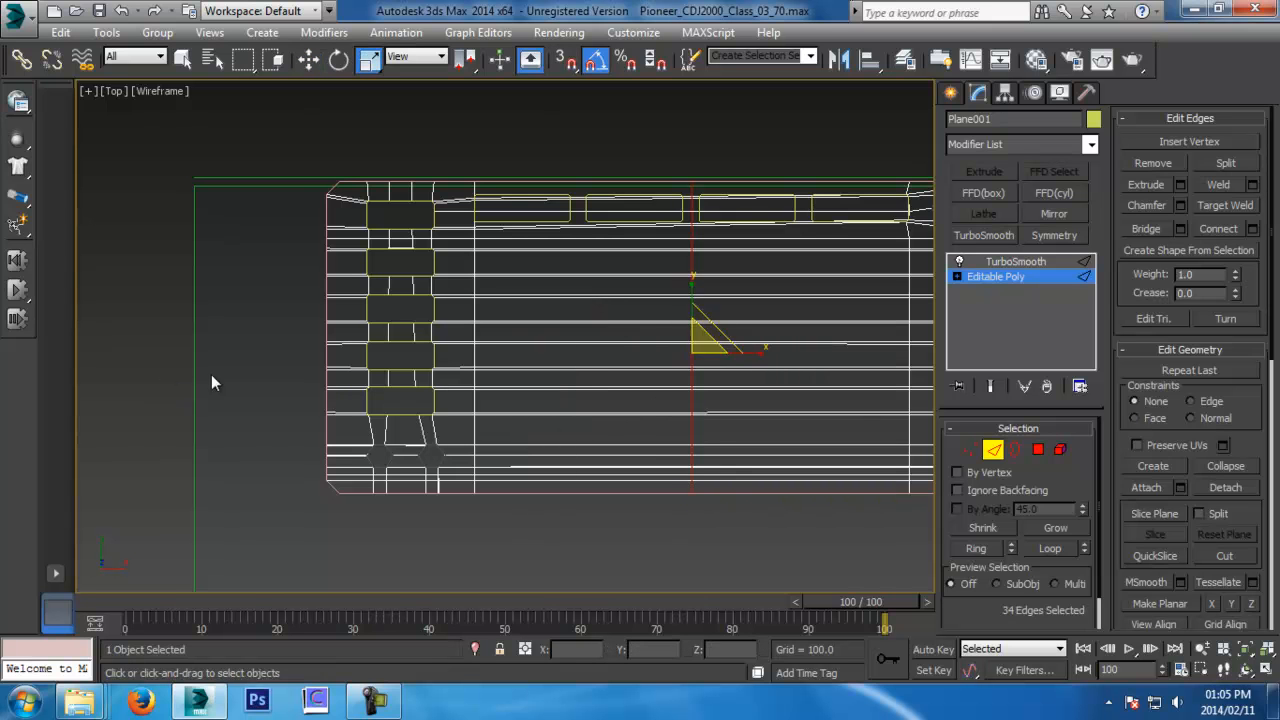
pyautogui.press('w')
pyautogui.scroll(5, 738, 470)
pyautogui.moveTo(588, 378); pyautogui.dragTo(353, 369)
pyautogui.moveTo(353, 369); pyautogui.dragTo(707, 565, button='middle')
pyautogui.scroll(2, 707, 565)
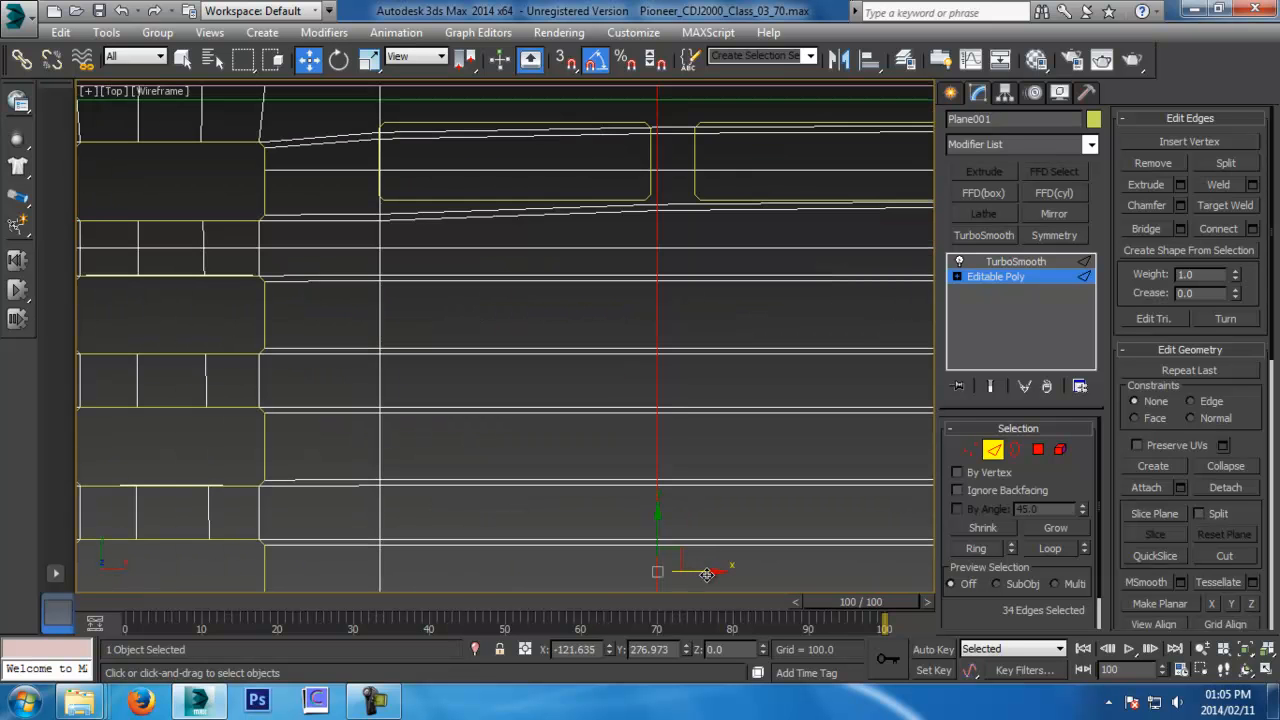
# Connect the ring of horizontal edges beyond the leftmost rounded rectangle with one more vertical edge loop
pyautogui.scroll(-6, 697, 577)
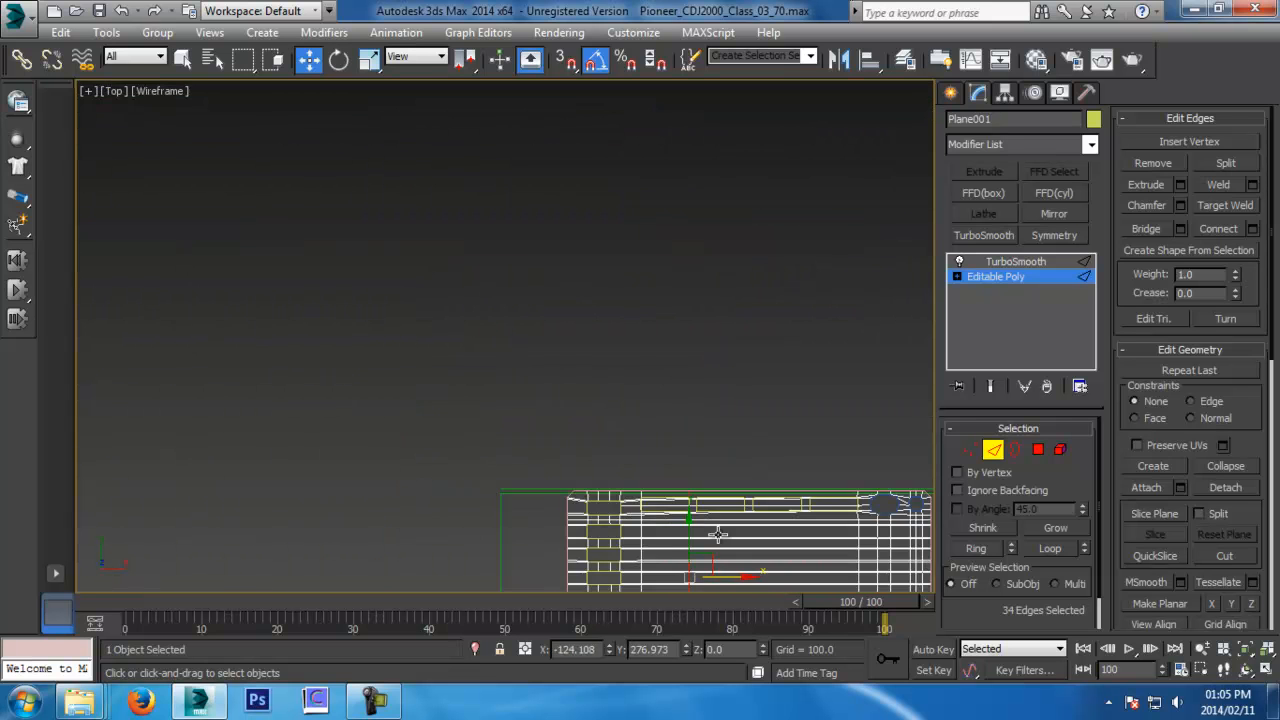
pyautogui.moveTo(717, 534); pyautogui.dragTo(654, 360, button='middle')
pyautogui.moveTo(659, 270); pyautogui.dragTo(705, 515)
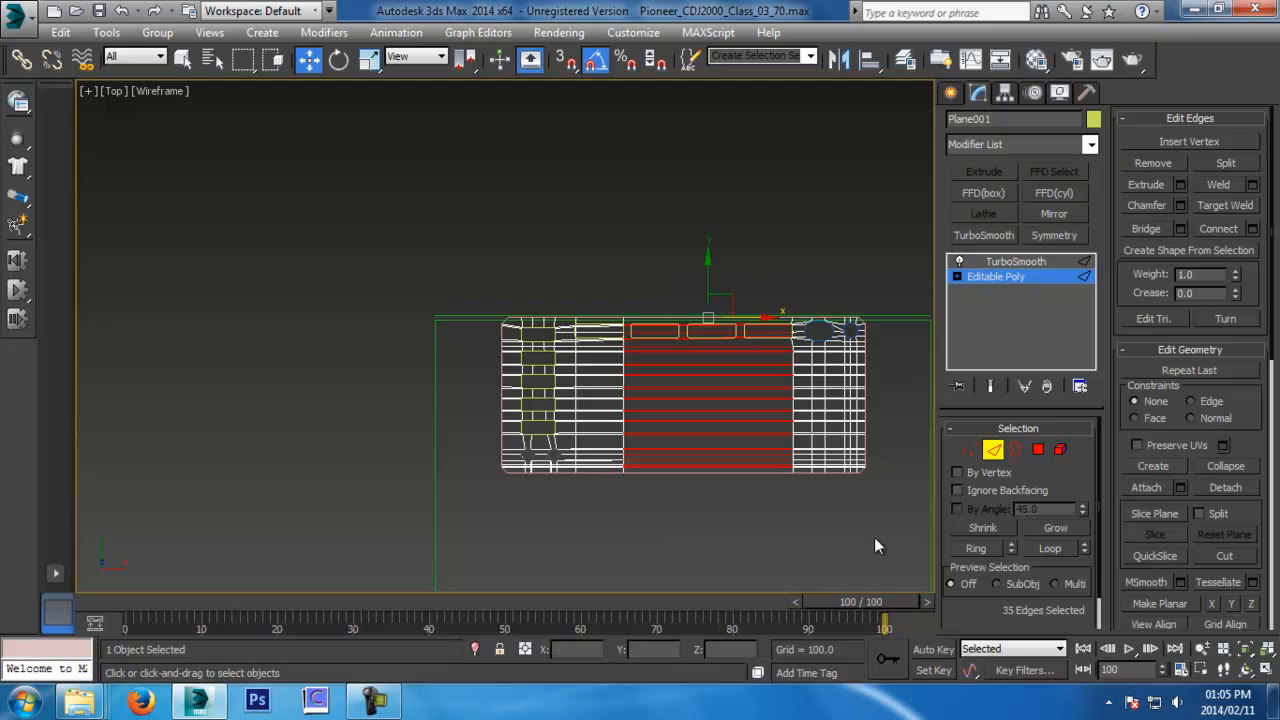
pyautogui.click(1253, 229)
pyautogui.click(514, 428)
pyautogui.scroll(4, 586, 434)
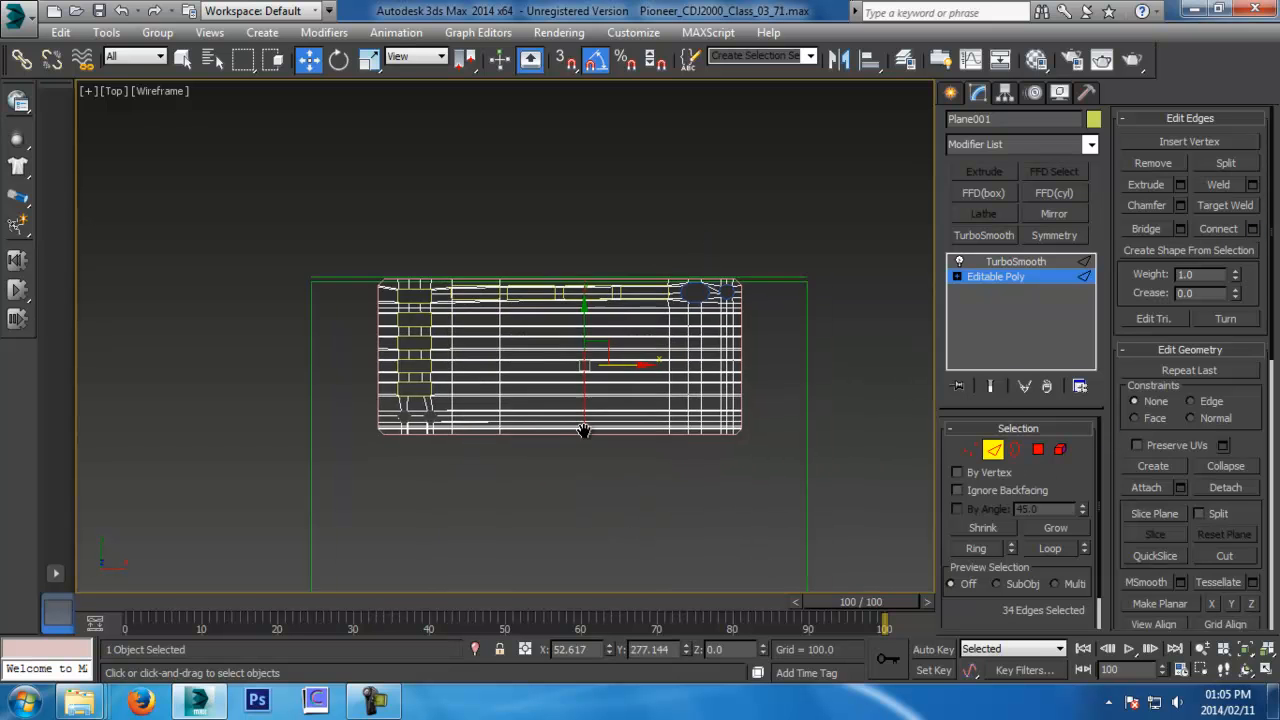
# Flatten this second vertical loop along the X axis and move it to the left end of the rightmost rounded rectangle
pyautogui.press('r')
pyautogui.moveTo(639, 303); pyautogui.dragTo(431, 385)
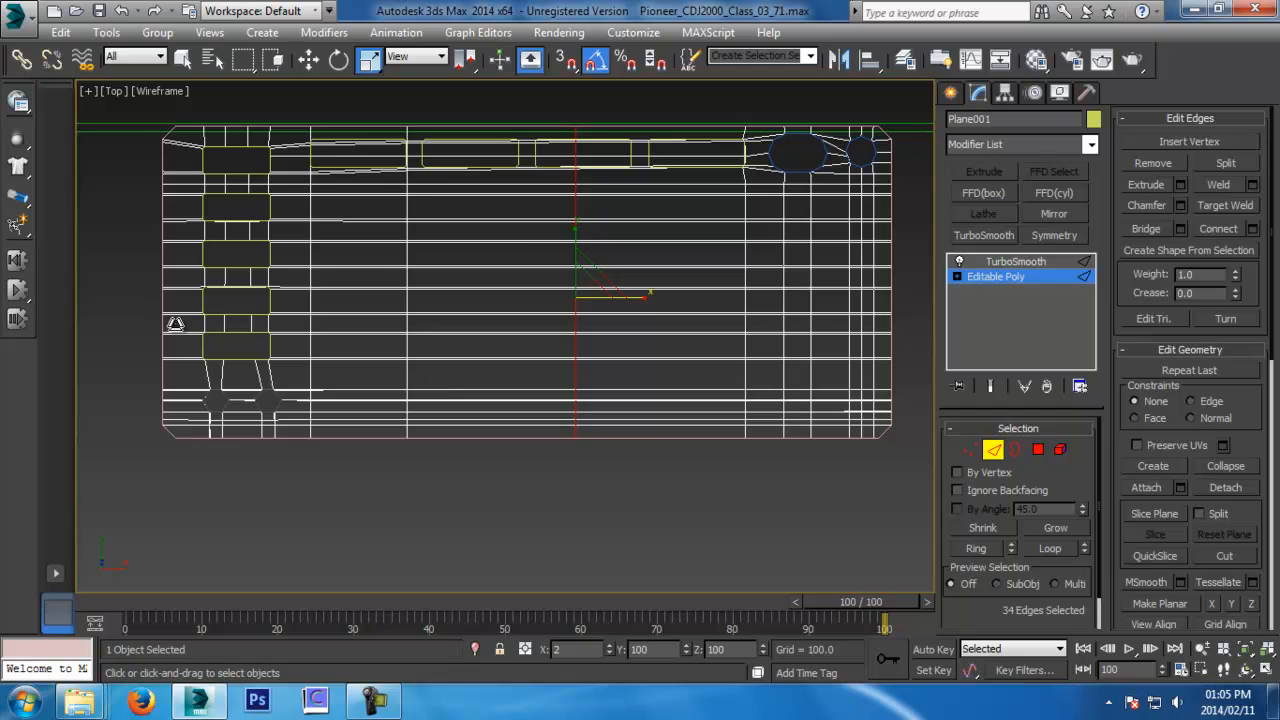
pyautogui.scroll(4, 560, 330)
pyautogui.press('w')
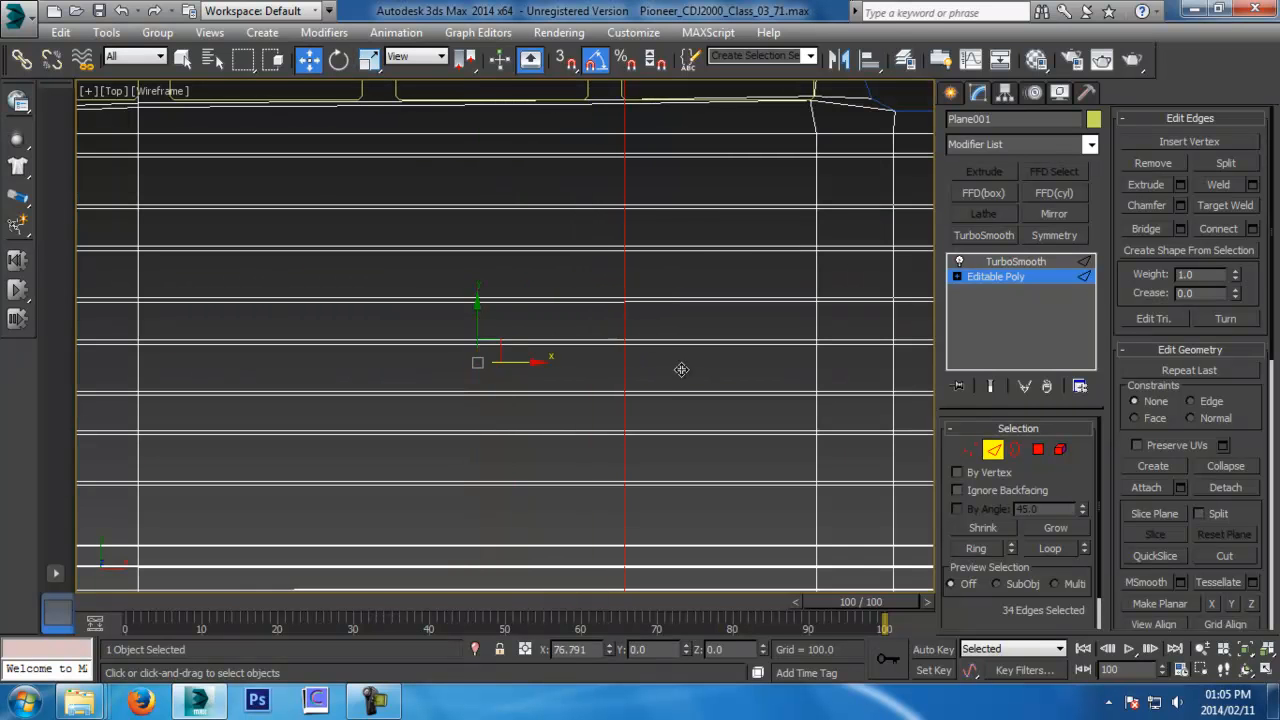
pyautogui.moveTo(697, 316); pyautogui.dragTo(709, 586, button='middle')
pyautogui.scroll(4, 656, 475)
pyautogui.moveTo(578, 241); pyautogui.dragTo(607, 462, button='middle')
pyautogui.moveTo(609, 410); pyautogui.dragTo(601, 400)
# Connect the horizontal edges between the two positioned loops with four vertical edge loops and save the scene
pyautogui.scroll(-6, 543, 403)
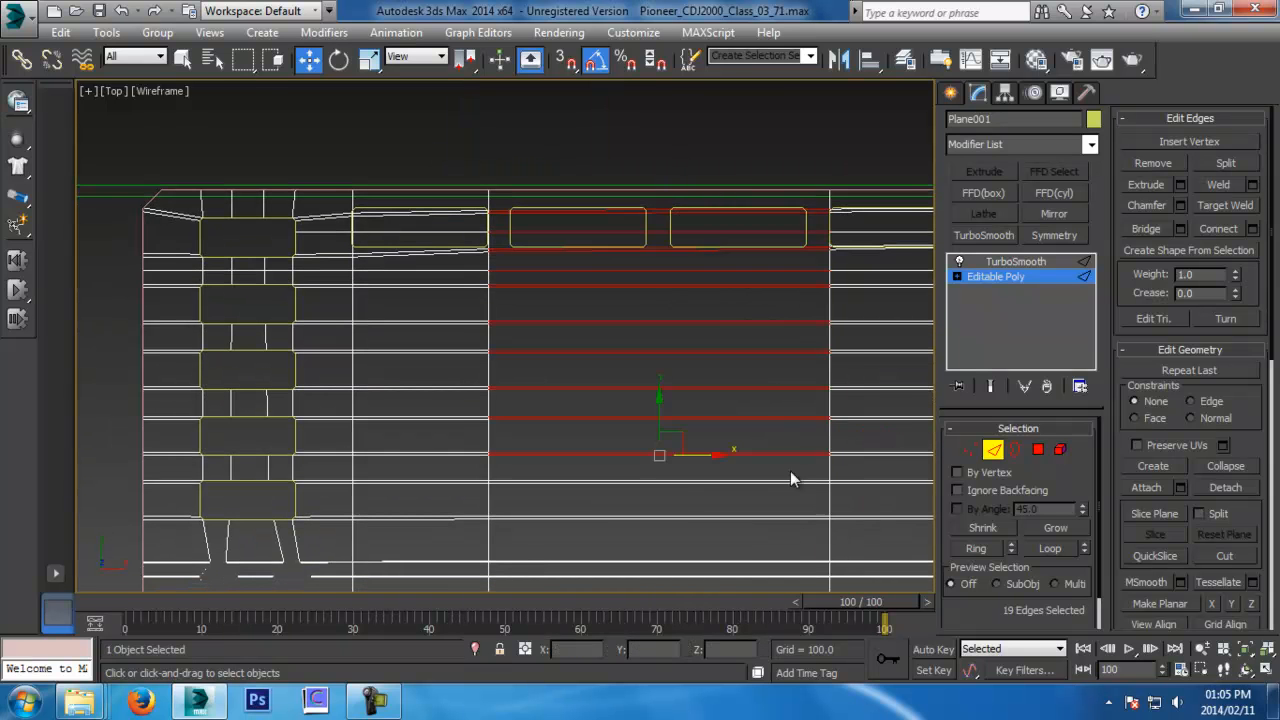
pyautogui.moveTo(734, 451); pyautogui.dragTo(649, 246, button='middle')
pyautogui.keyDown('ctrl'); pyautogui.moveTo(574, 551); pyautogui.dragTo(690, 385); pyautogui.keyUp('ctrl')
pyautogui.click(1252, 229)
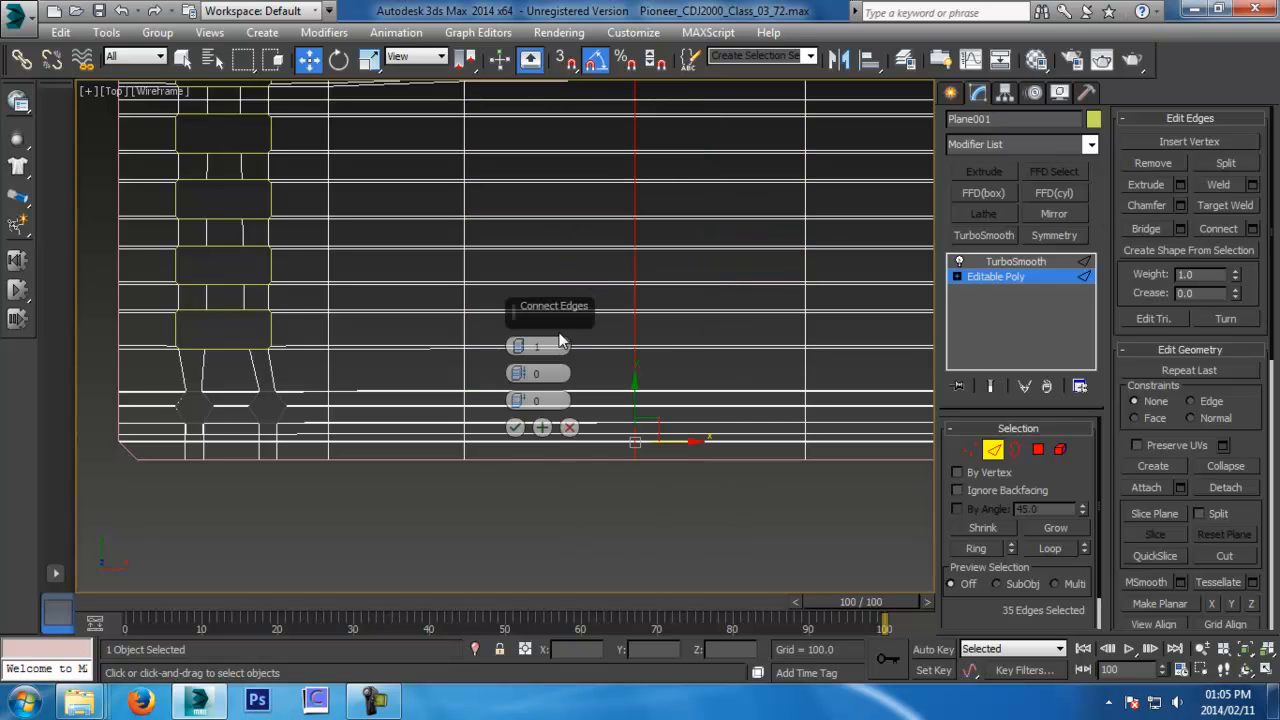
pyautogui.click(516, 428)
pyautogui.moveTo(527, 267); pyautogui.dragTo(686, 560, button='middle')
pyautogui.scroll(4, 596, 438)
pyautogui.scroll(3, 561, 405)
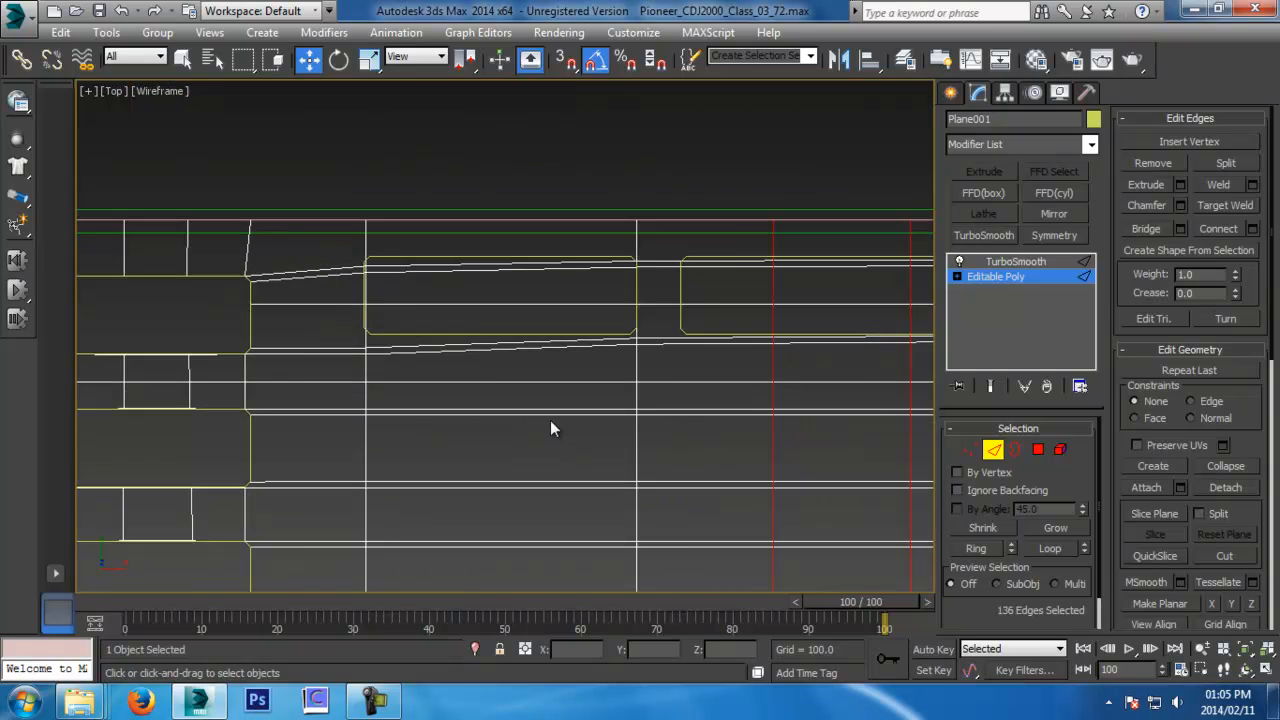
pyautogui.hotkey('ctrl', 's')
# Flatten the first two of the four new loops along X and move them to the second rounded rectangle's left and right ends
pyautogui.scroll(-3, 805, 382)
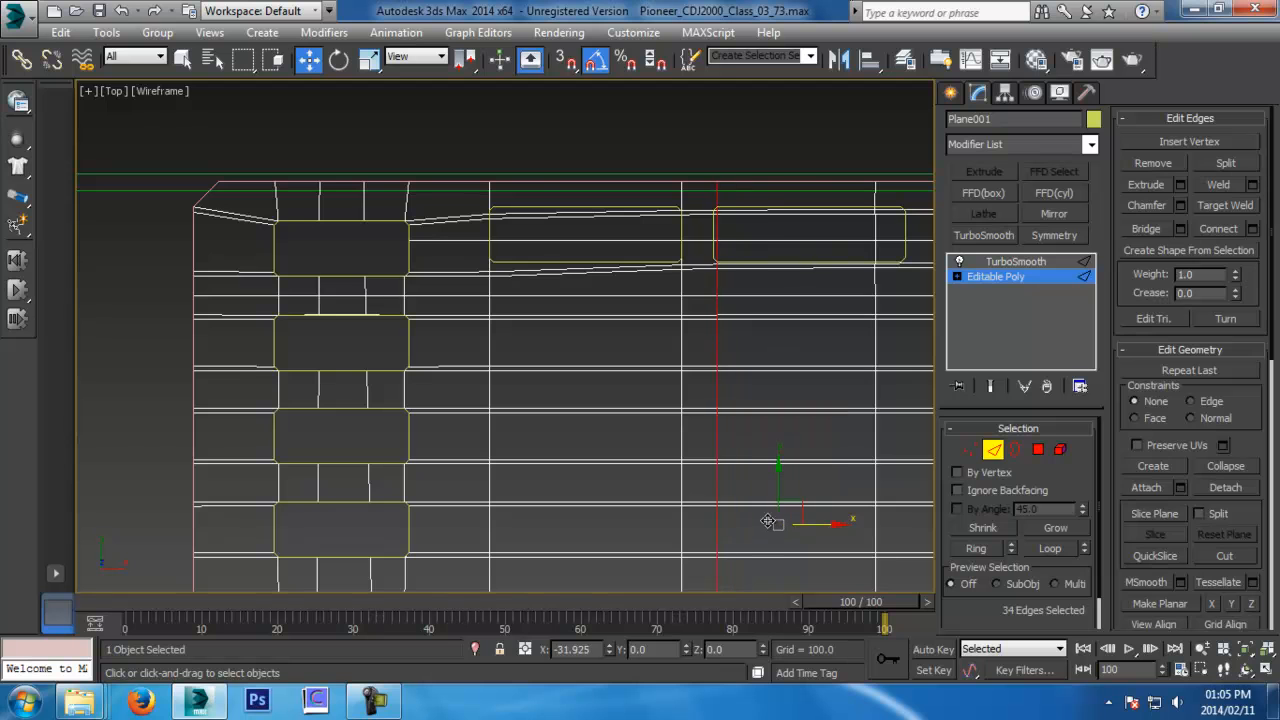
pyautogui.moveTo(897, 405); pyautogui.dragTo(693, 408, button='middle')
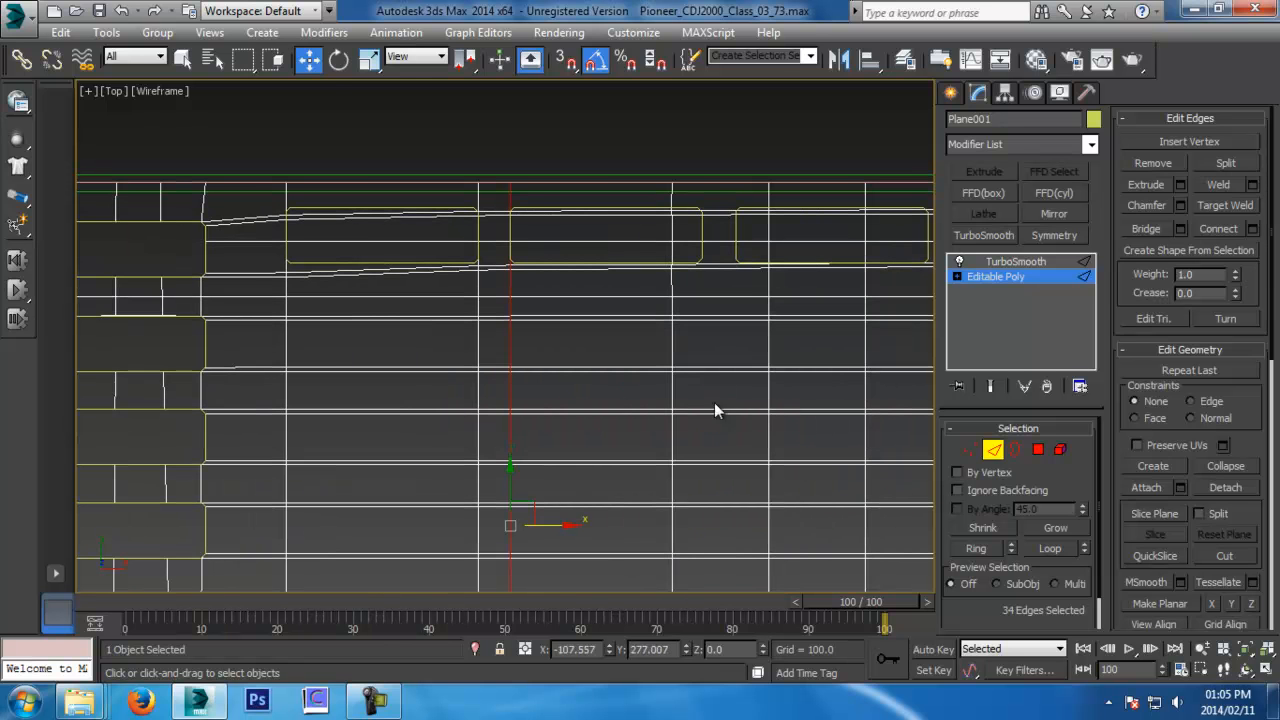
pyautogui.doubleClick(670, 398)
pyautogui.press('r')
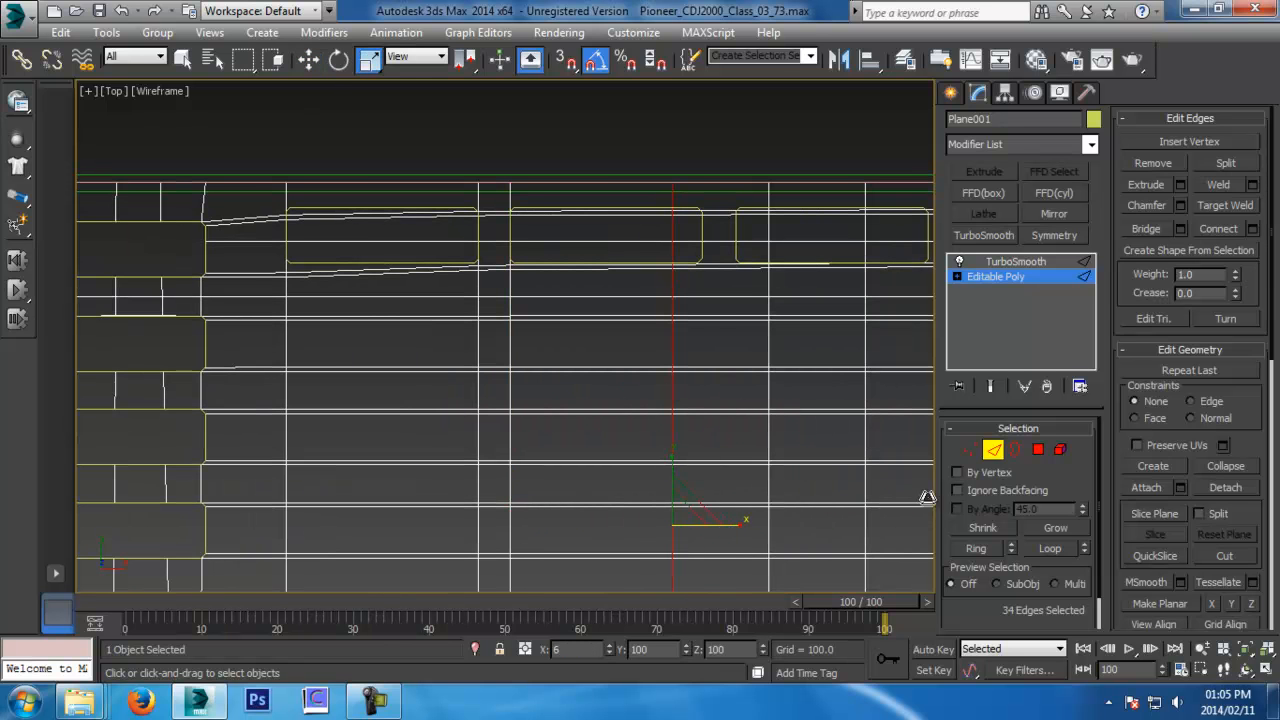
pyautogui.press('w')
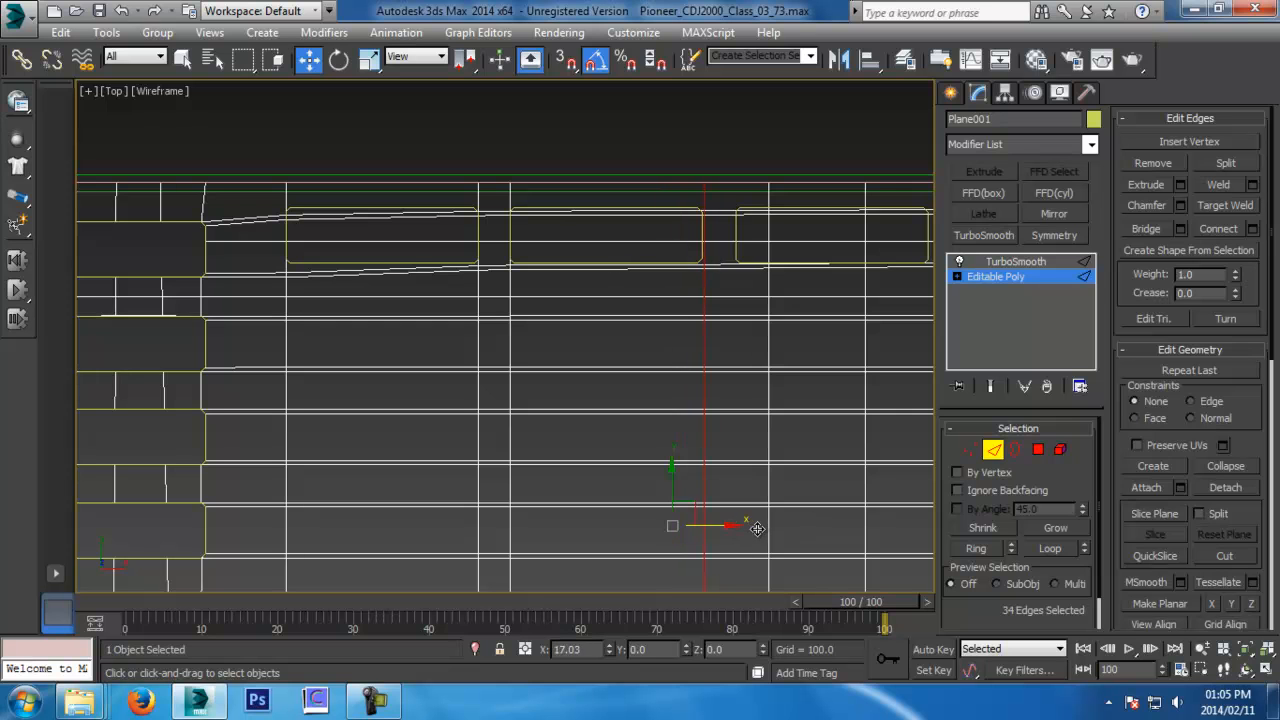
# Flatten the remaining two new loops along X and move them to the third rounded rectangle's left and right ends
pyautogui.doubleClick(769, 449)
pyautogui.press('r')
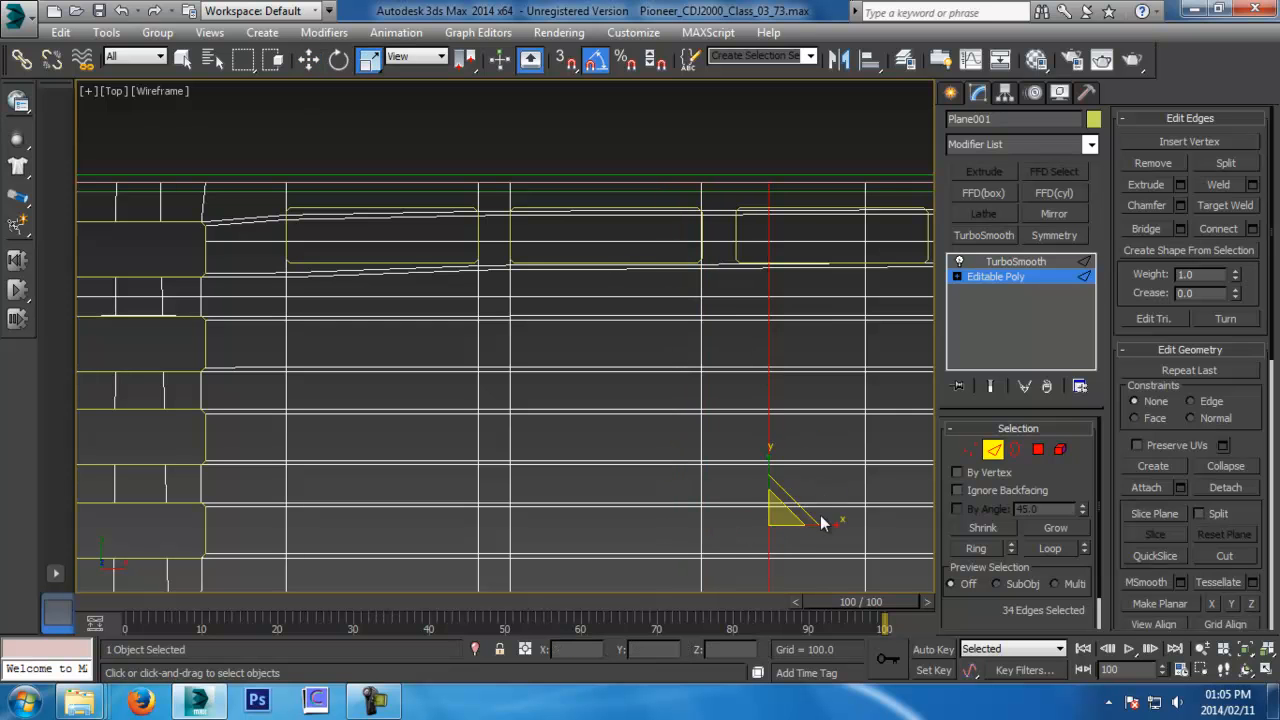
pyautogui.press('w')
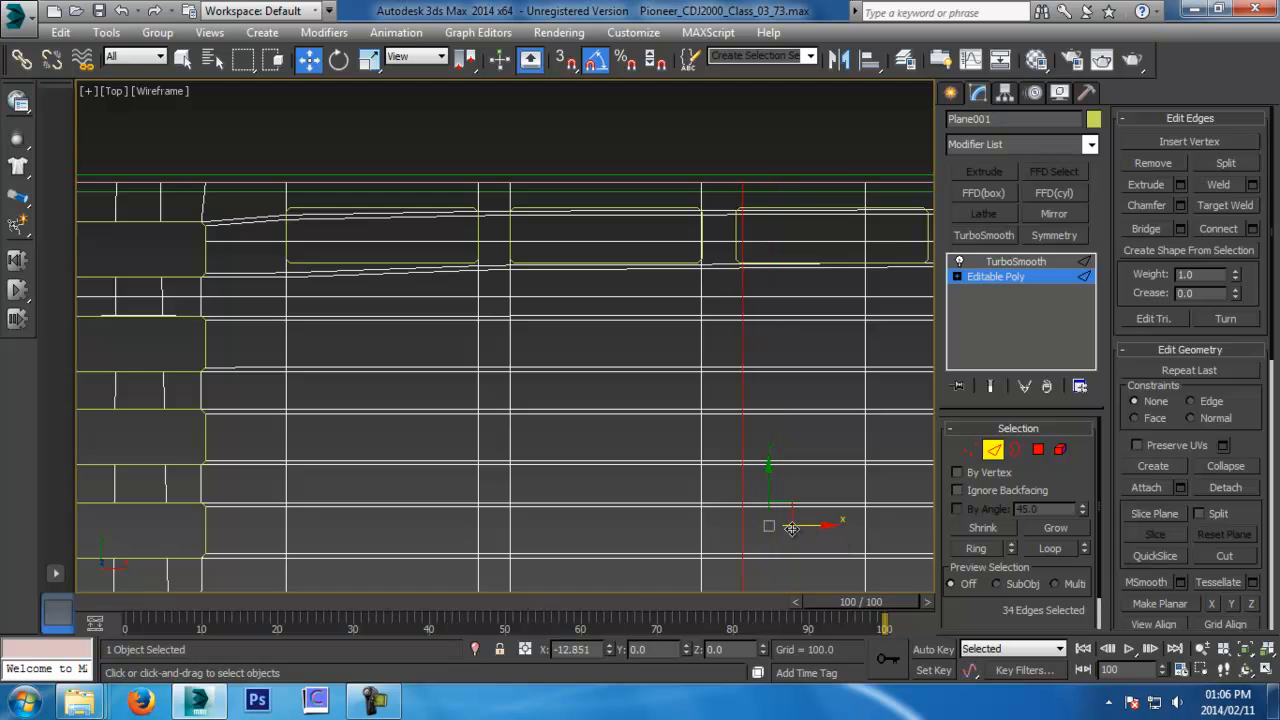
pyautogui.moveTo(786, 527); pyautogui.dragTo(492, 488, button='middle')
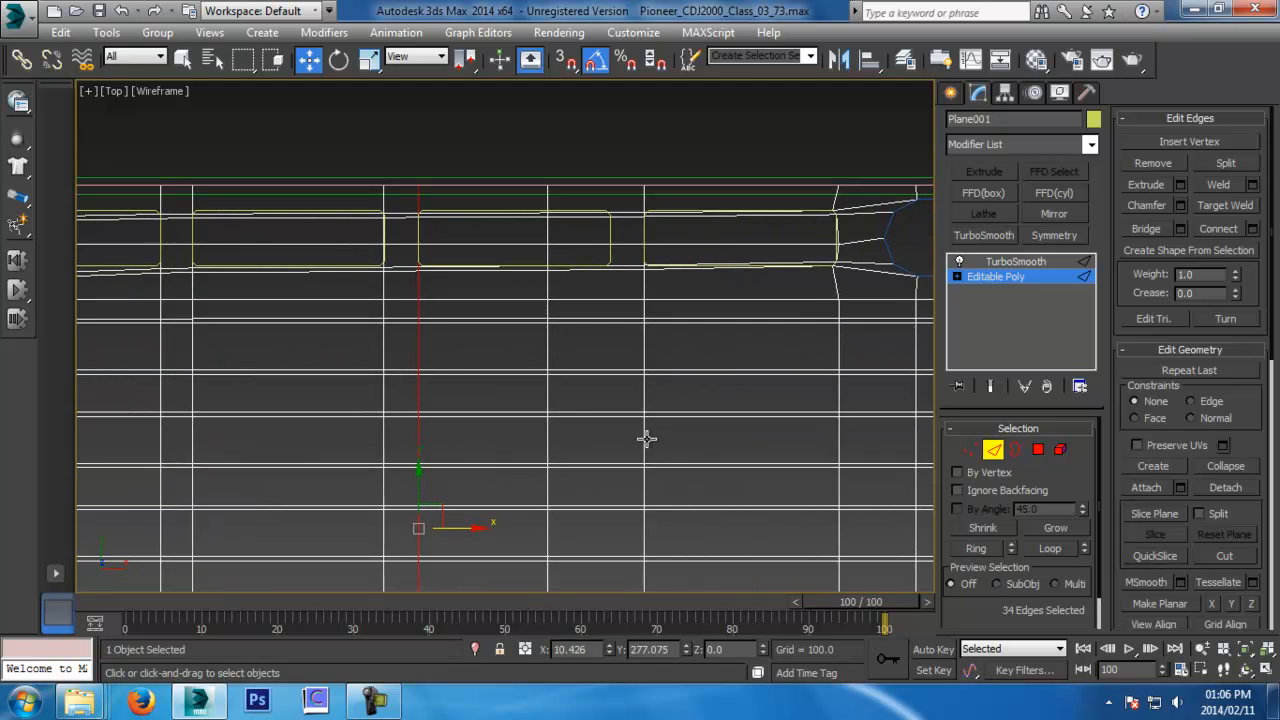
pyautogui.doubleClick(545, 427)
pyautogui.press('r')
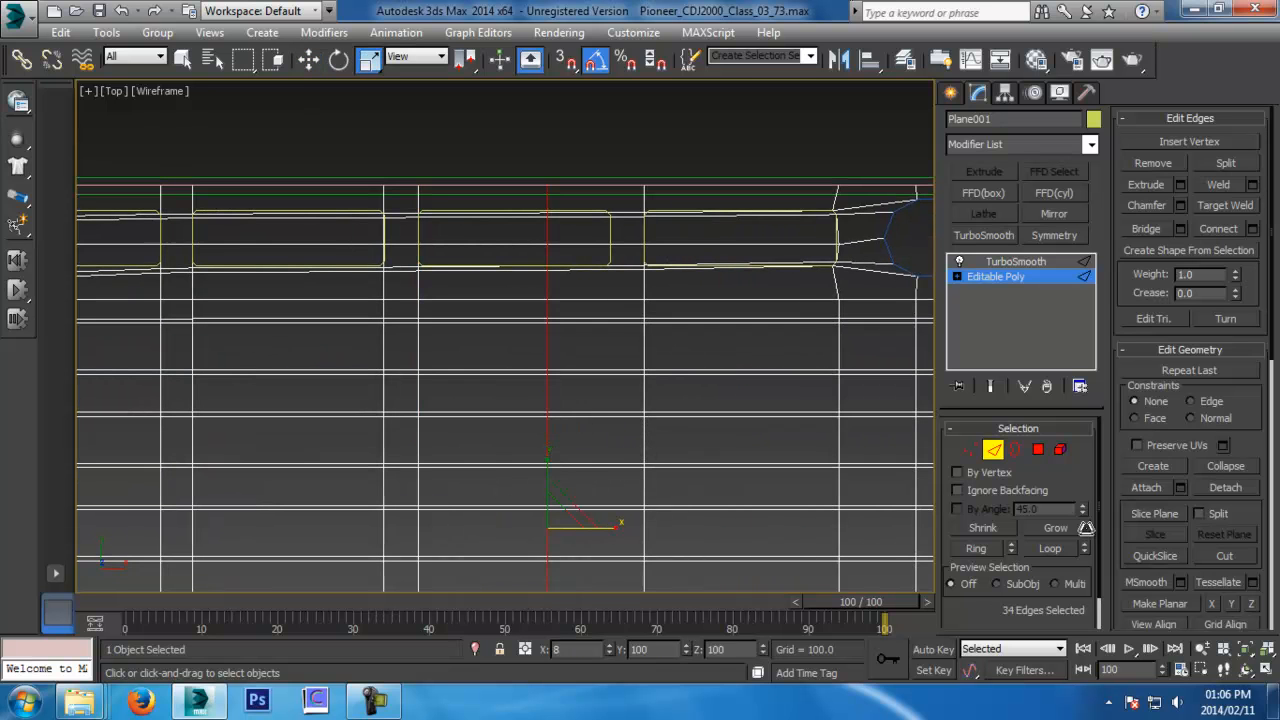
pyautogui.press('w')
# Snap the two plate vertices at the leftmost rounded rectangle's upper-left corner onto its chamfered corner points
pyautogui.moveTo(101, 283); pyautogui.dragTo(639, 403, button='middle')
pyautogui.scroll(3, 594, 413)
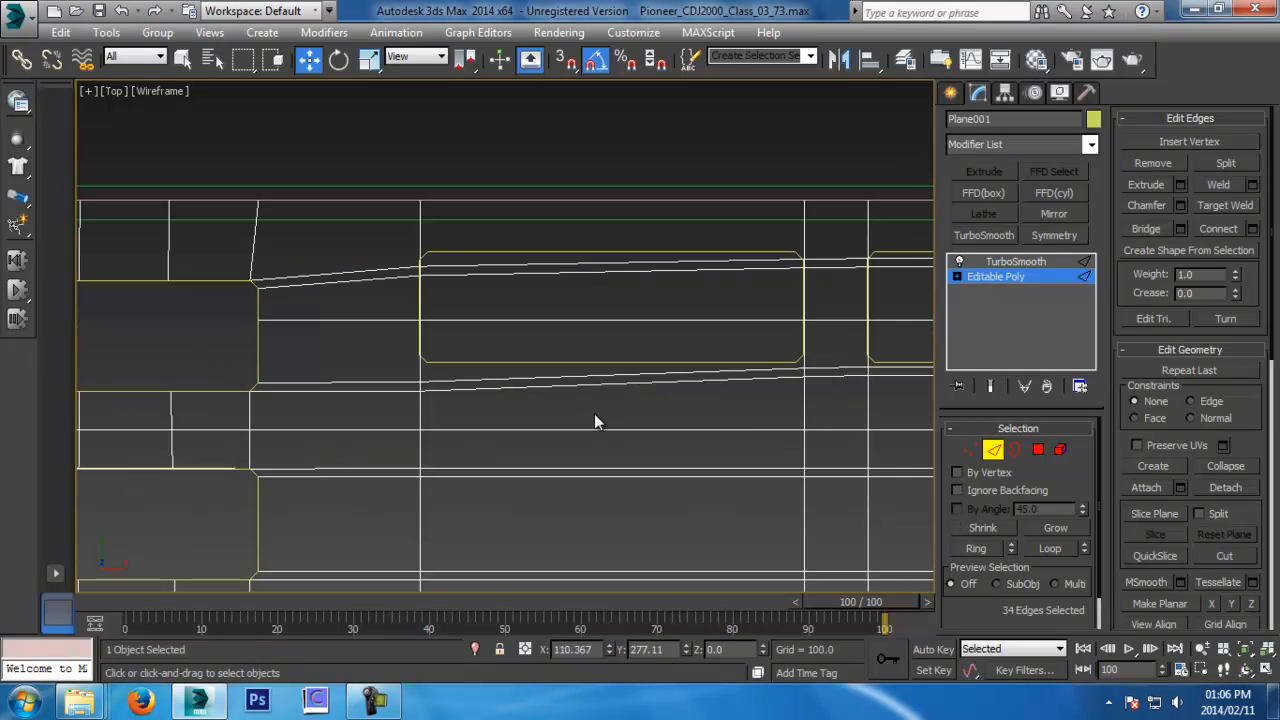
pyautogui.click(970, 450)
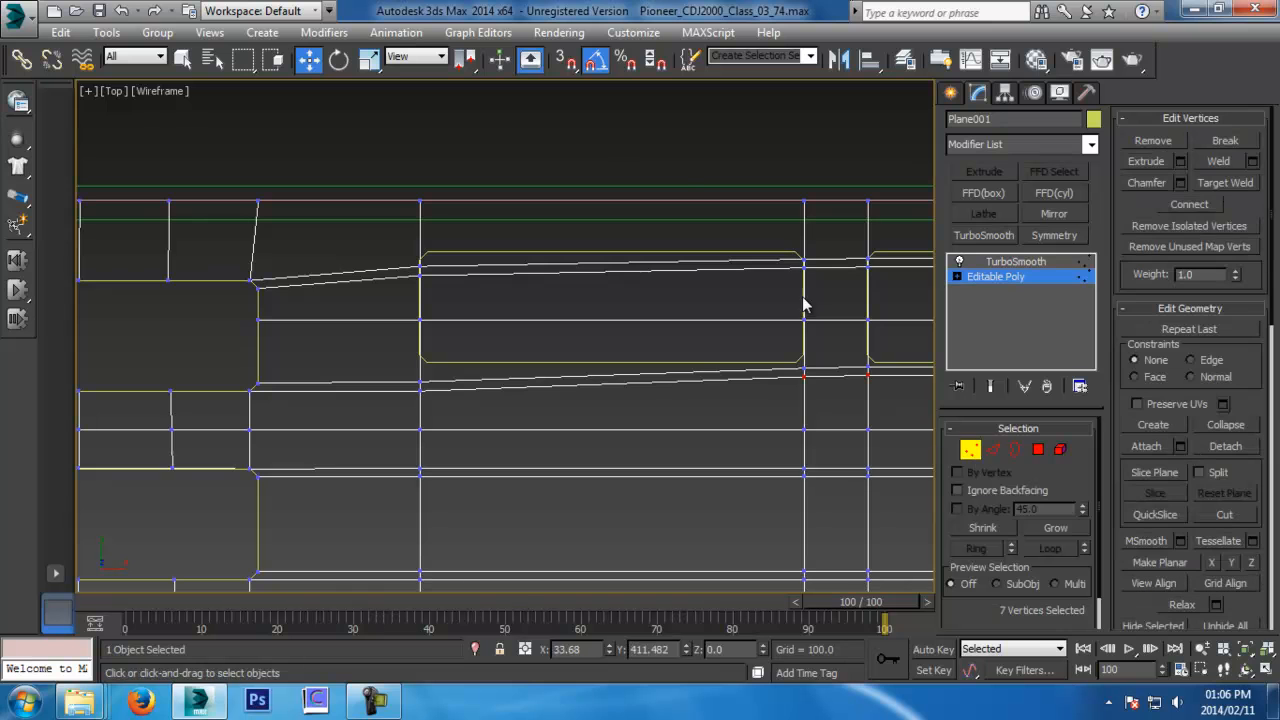
pyautogui.click(577, 63)
pyautogui.moveTo(372, 288); pyautogui.dragTo(449, 300, button='middle')
pyautogui.click(504, 270)
pyautogui.scroll(3, 509, 249)
pyautogui.moveTo(512, 216); pyautogui.dragTo(521, 181)
pyautogui.moveTo(500, 248); pyautogui.dragTo(495, 205)
# Snap the two plate vertices below the leftmost rounded rectangle onto its lower-left chamfered corner points
pyautogui.moveTo(506, 401); pyautogui.dragTo(513, 318, button='middle')
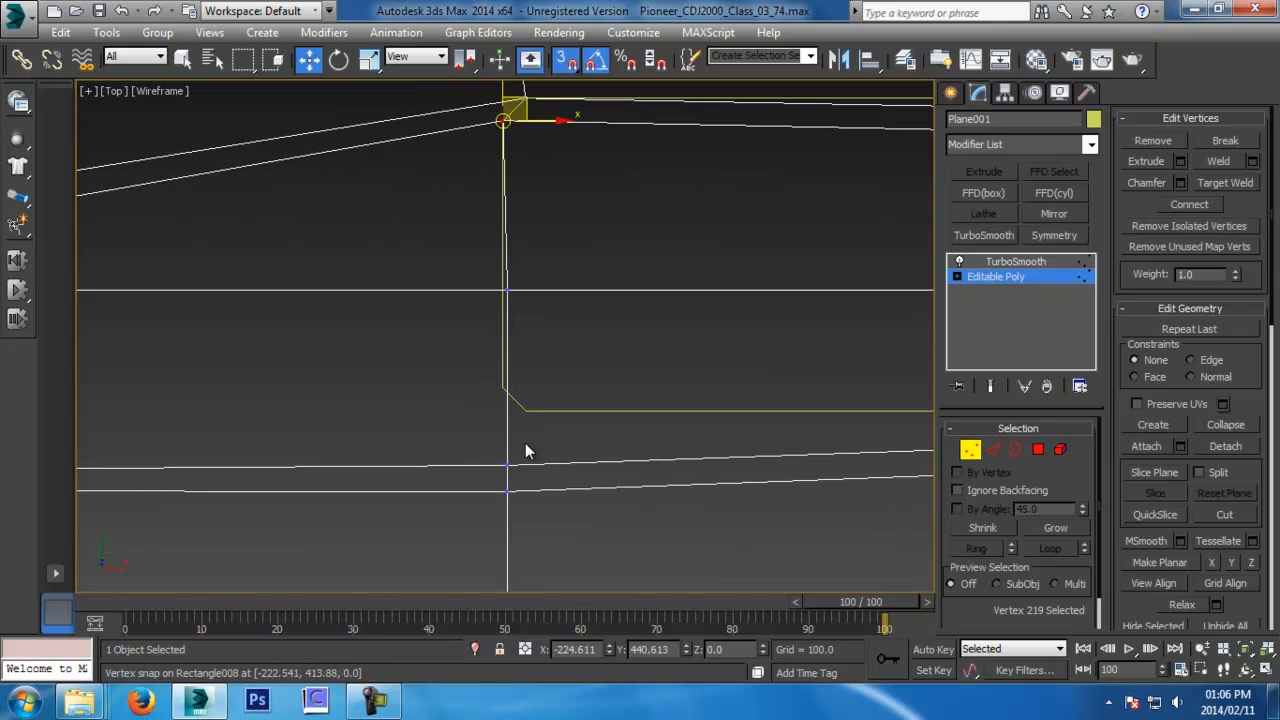
pyautogui.moveTo(507, 466); pyautogui.dragTo(506, 387)
pyautogui.moveTo(506, 490); pyautogui.dragTo(525, 409)
pyautogui.moveTo(525, 409); pyautogui.dragTo(514, 457, button='middle')
# Enable Edge/Segment and Midpoint snapping and move the middle vertex onto the leftmost rounded rectangle's left side
pyautogui.click(567, 59)
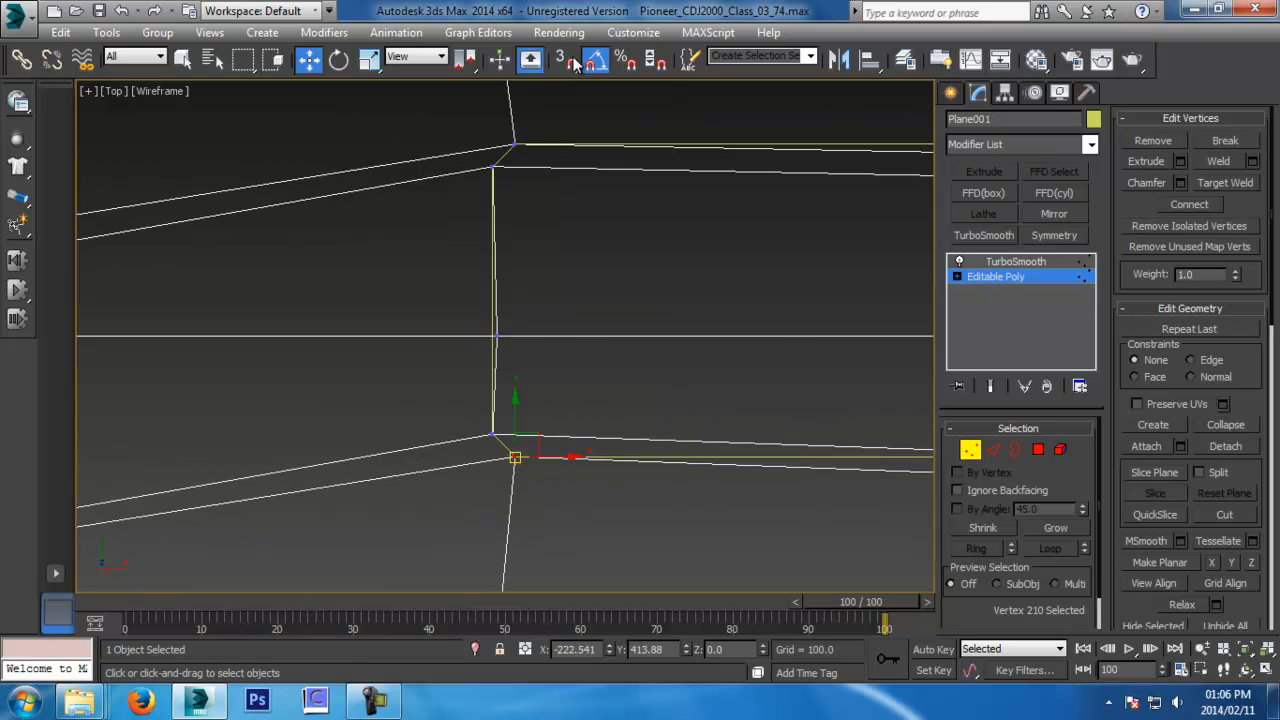
pyautogui.rightClick(567, 59)
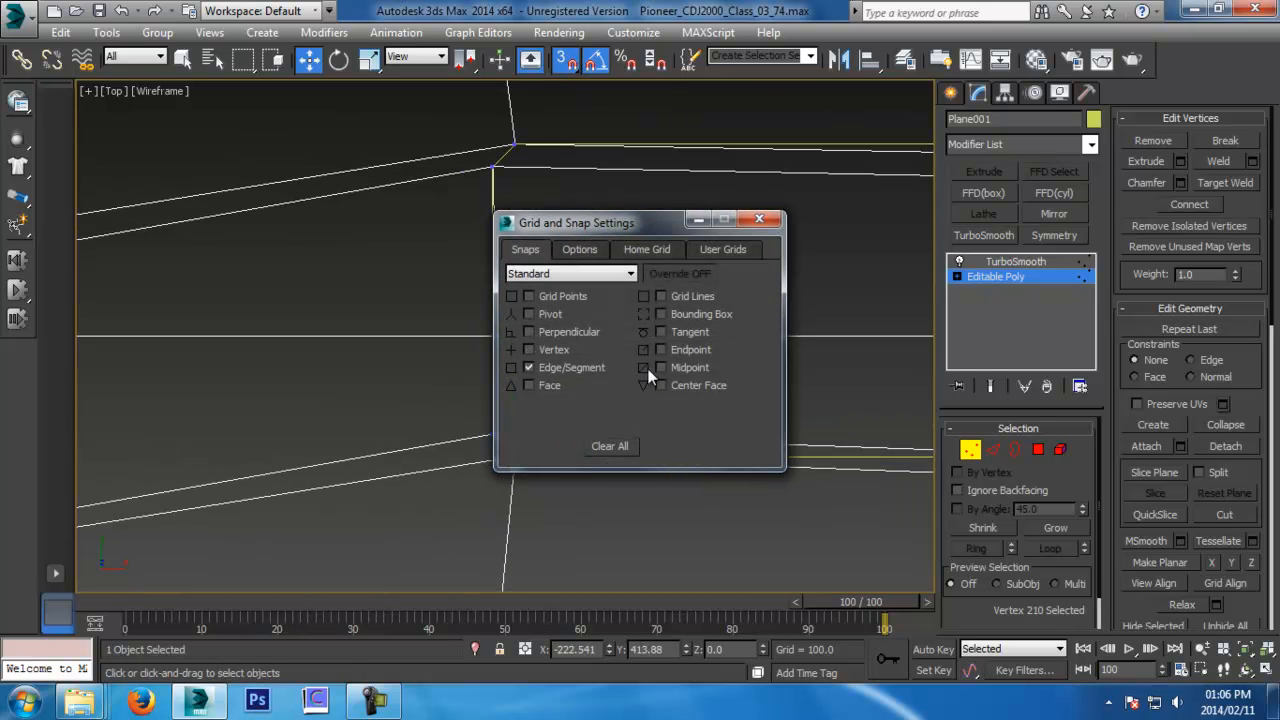
pyautogui.click(759, 219)
pyautogui.click(497, 333)
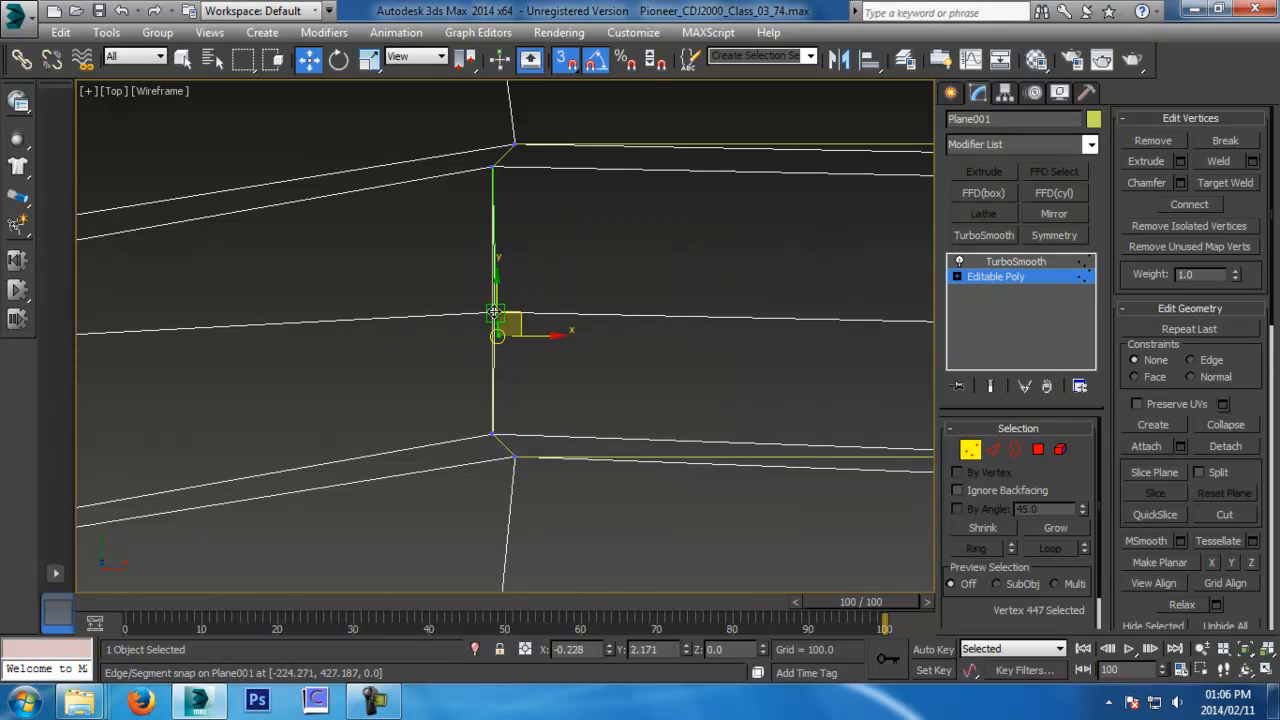
pyautogui.moveTo(493, 312); pyautogui.dragTo(492, 312)
# Set snapping back to Vertex only, turning off Edge/Segment and Midpoint
pyautogui.scroll(-3, 493, 312)
pyautogui.moveTo(642, 339); pyautogui.dragTo(305, 338, button='middle')
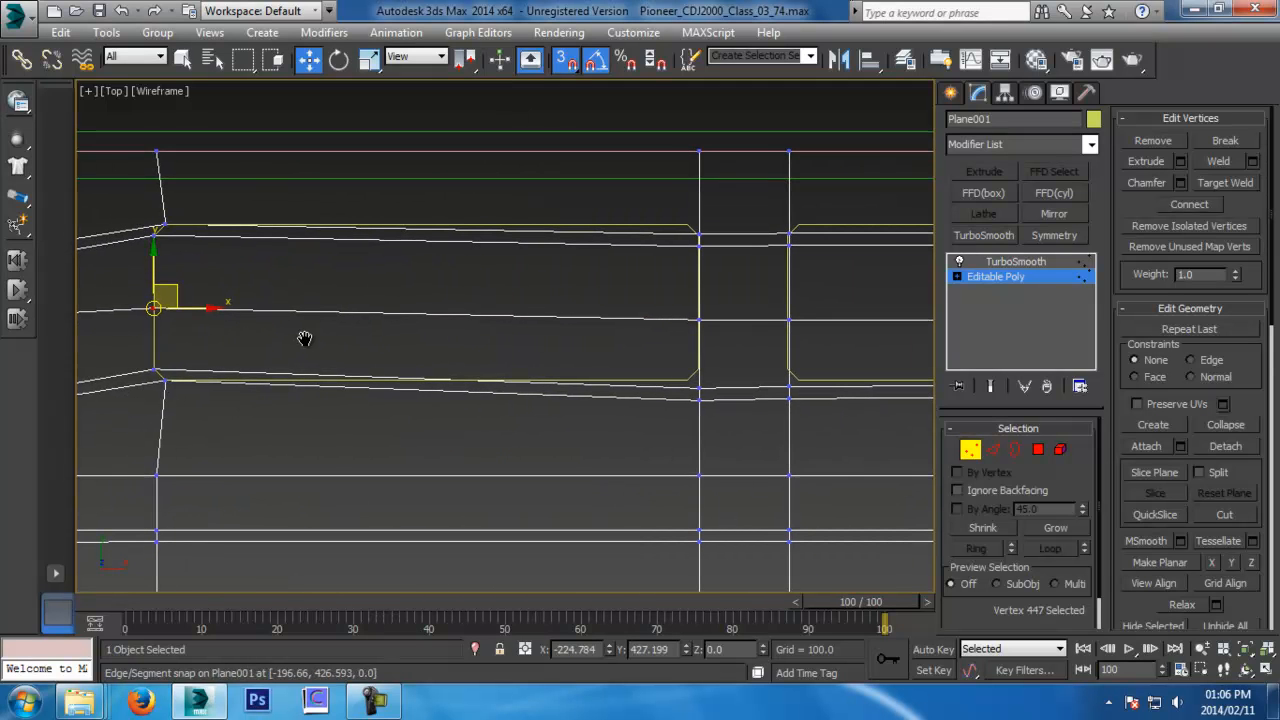
pyautogui.scroll(5, 695, 328)
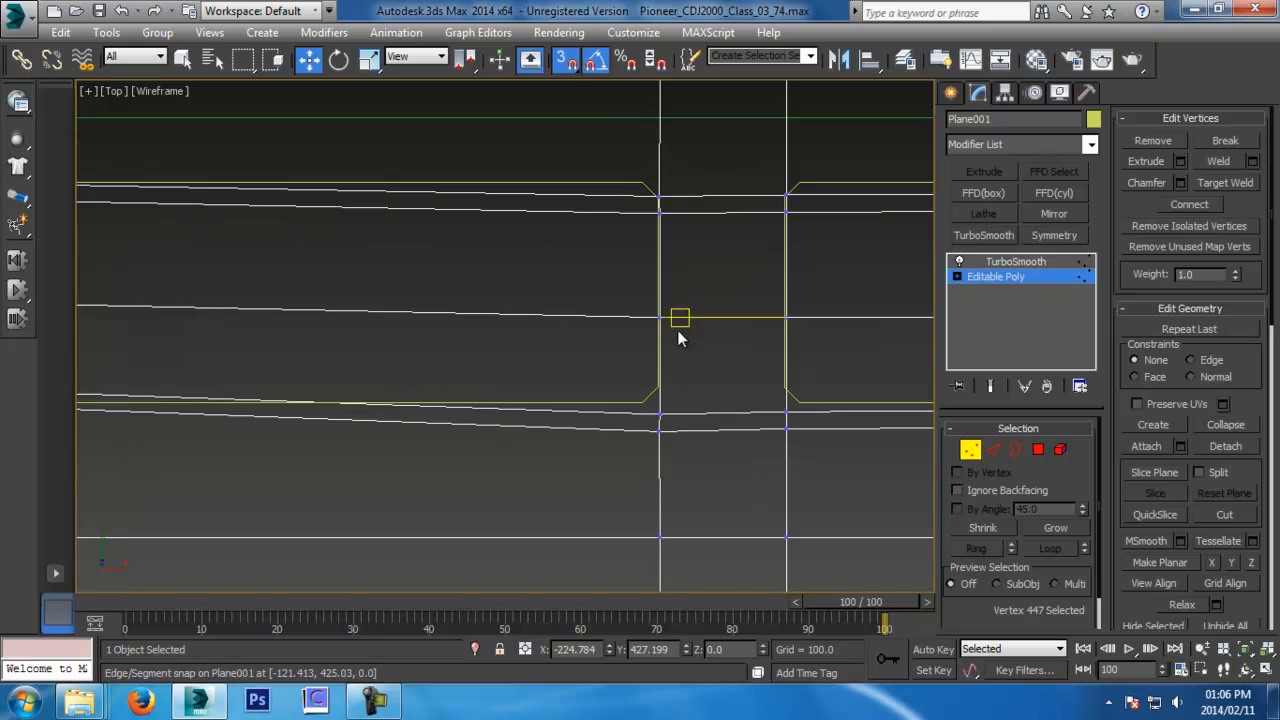
pyautogui.rightClick(569, 66)
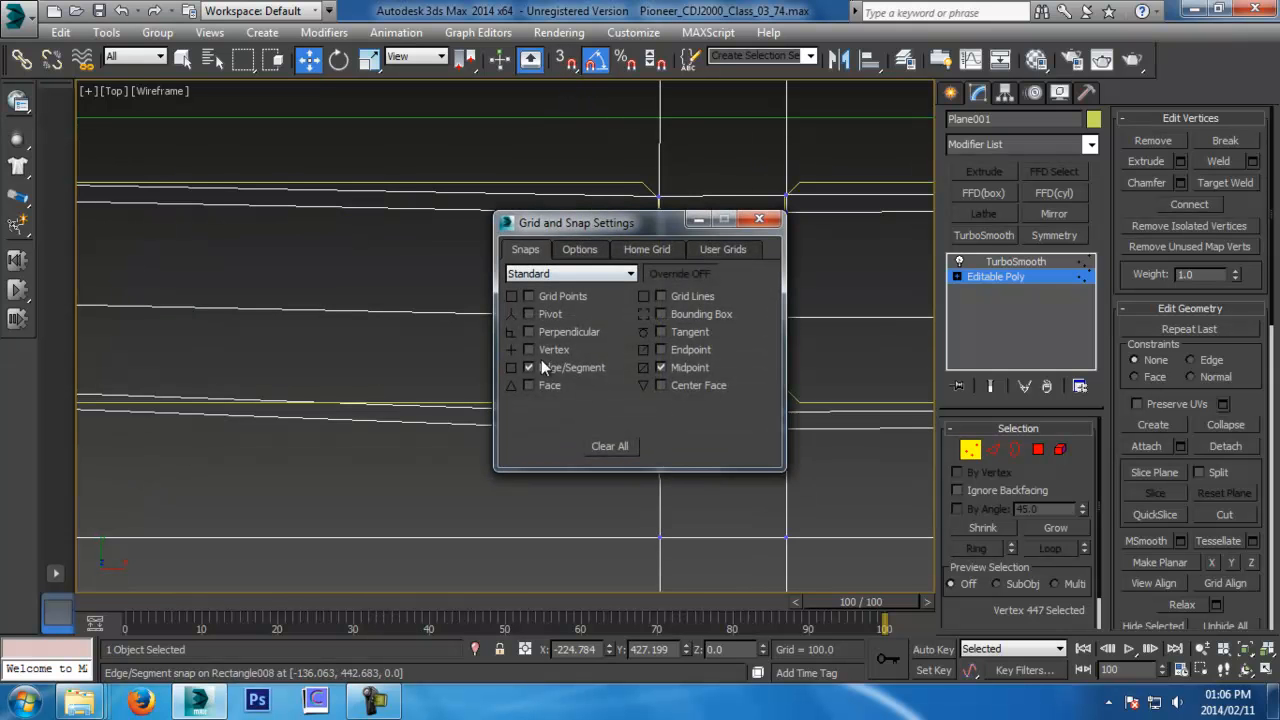
pyautogui.click(759, 219)
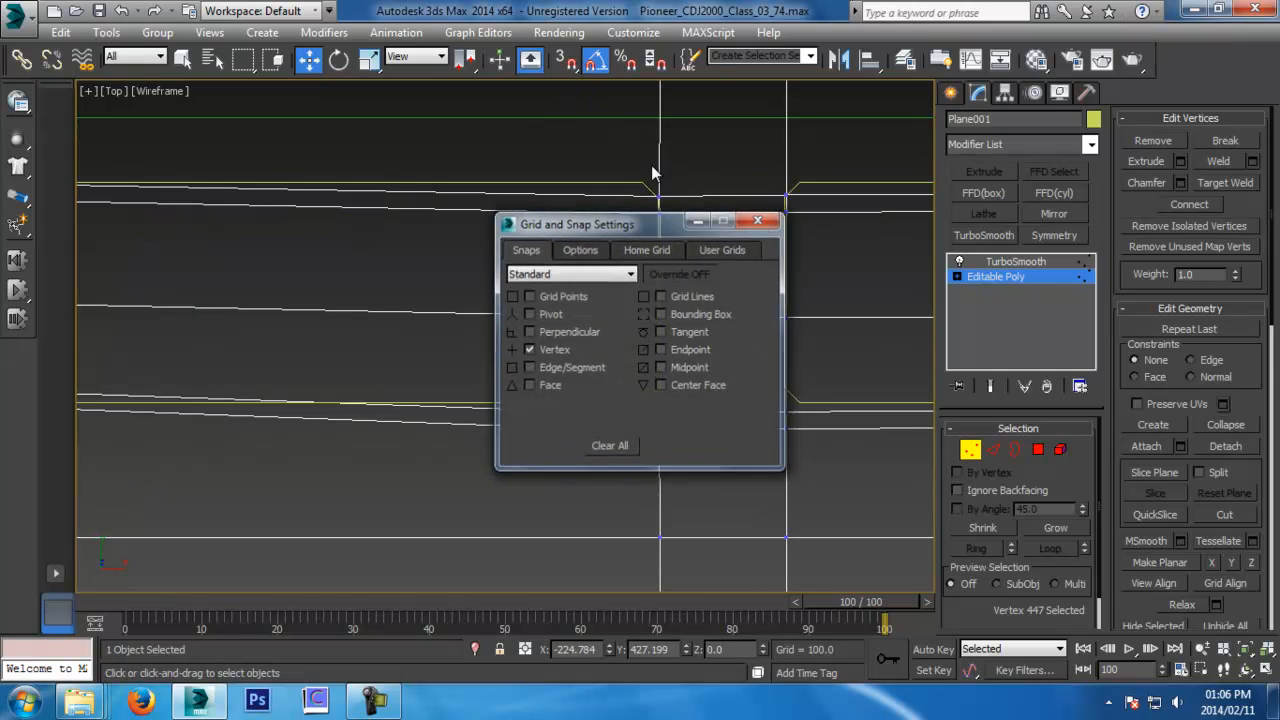
# Snap the plate vertices at the leftmost rounded rectangle's upper-right and lower-right corners onto its chamfered corner points
pyautogui.moveTo(612, 210); pyautogui.dragTo(590, 252, button='middle')
pyautogui.scroll(2, 590, 252)
pyautogui.click(657, 232)
pyautogui.moveTo(657, 232); pyautogui.dragTo(633, 212)
pyautogui.moveTo(658, 257); pyautogui.dragTo(655, 235)
pyautogui.moveTo(691, 393); pyautogui.dragTo(671, 248, button='middle')
pyautogui.moveTo(638, 395); pyautogui.dragTo(630, 341)
pyautogui.click(638, 417)
pyautogui.moveTo(638, 417); pyautogui.dragTo(613, 380)
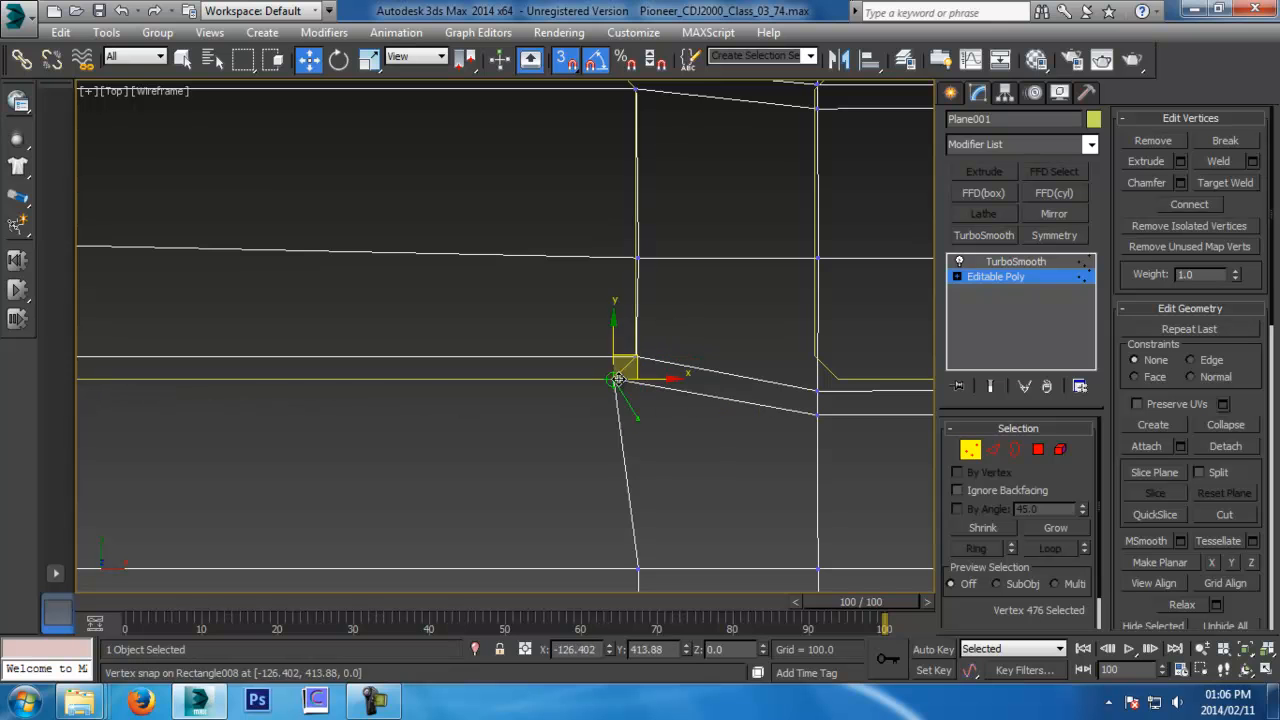
# Snap the plate vertices at the second rounded rectangle's two left corners and upper-right corner onto its chamfered corner points
pyautogui.moveTo(816, 392); pyautogui.dragTo(810, 356)
pyautogui.moveTo(818, 415); pyautogui.dragTo(834, 377)
pyautogui.moveTo(893, 227); pyautogui.dragTo(663, 419, button='middle')
pyautogui.moveTo(586, 298)
pyautogui.mouseDown()
pyautogui.moveTo(592, 285)
pyautogui.moveTo(579, 291)
pyautogui.mouseUp()
pyautogui.moveTo(730, 320); pyautogui.dragTo(335, 312, button='middle')
pyautogui.moveTo(820, 314); pyautogui.dragTo(200, 312, button='middle')
pyautogui.moveTo(630, 274)
pyautogui.mouseDown()
pyautogui.moveTo(613, 260)
pyautogui.moveTo(631, 281)
pyautogui.mouseUp()
pyautogui.click(630, 297)
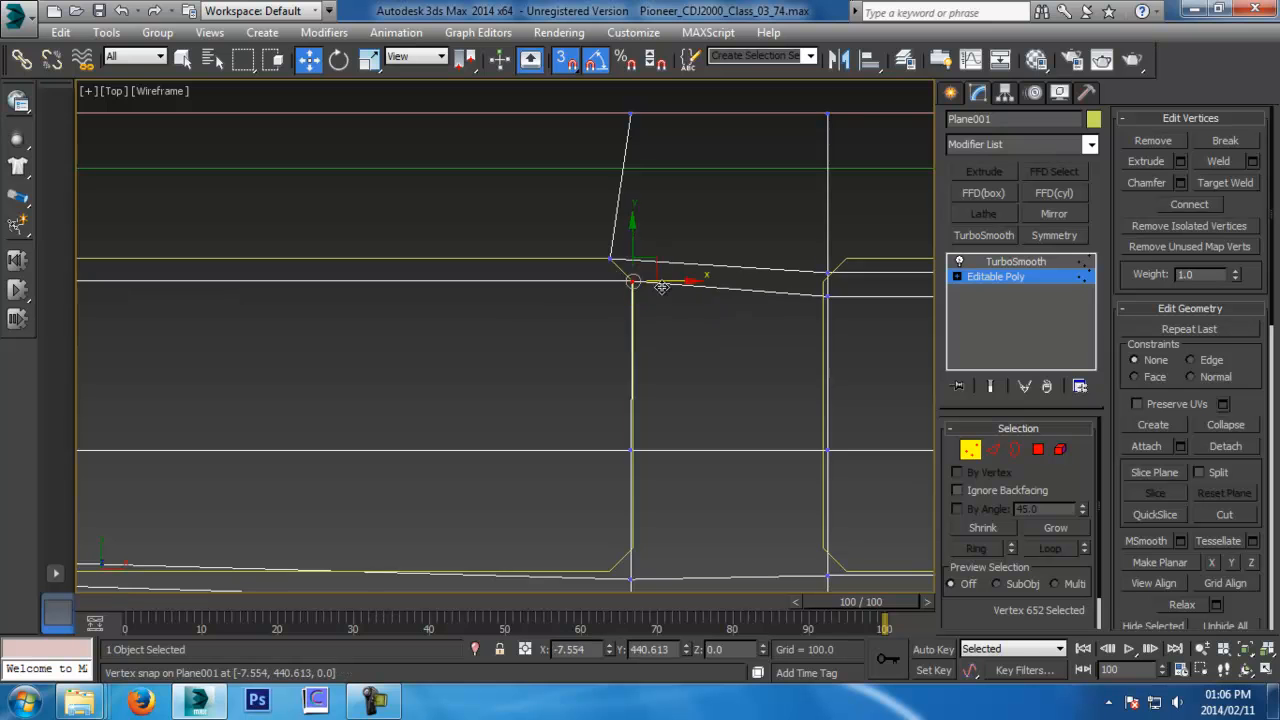
# Snap the plate vertices at the third rounded rectangle's upper corners and the fourth's upper-left corner onto their chamfered points
pyautogui.moveTo(631, 281); pyautogui.dragTo(301, 281, button='middle')
pyautogui.moveTo(497, 272)
pyautogui.mouseDown()
pyautogui.moveTo(513, 257)
pyautogui.moveTo(496, 293)
pyautogui.moveTo(493, 280)
pyautogui.mouseUp()
pyautogui.moveTo(780, 308); pyautogui.dragTo(437, 308, button='middle')
pyautogui.moveTo(634, 313); pyautogui.dragTo(434, 300, button='middle')
pyautogui.moveTo(597, 265)
pyautogui.mouseDown()
pyautogui.moveTo(577, 254)
pyautogui.moveTo(597, 276)
pyautogui.mouseUp()
pyautogui.moveTo(749, 292); pyautogui.dragTo(396, 302, button='middle')
pyautogui.moveTo(435, 271)
pyautogui.mouseDown()
pyautogui.moveTo(459, 261)
pyautogui.moveTo(437, 283)
pyautogui.mouseUp()
pyautogui.moveTo(632, 302); pyautogui.dragTo(668, 343, button='middle')
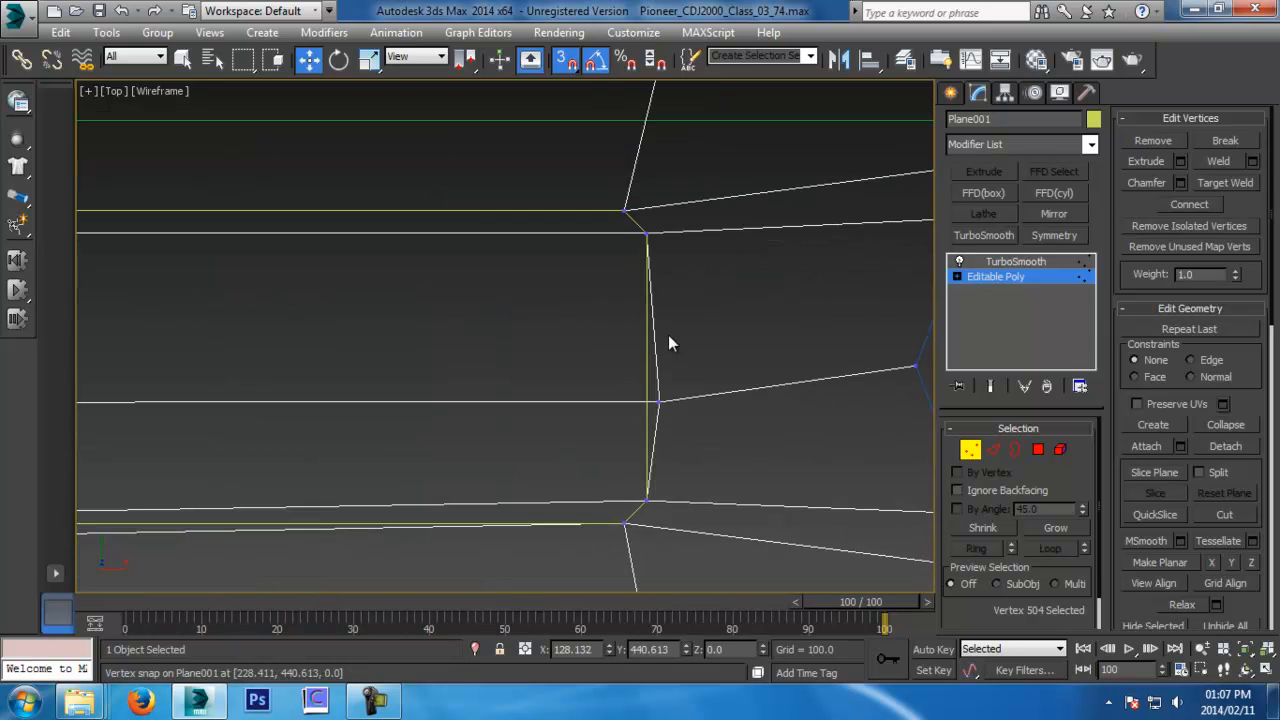
# Switch snapping from Vertex to Edge/Segment and Midpoint, and move the middle vertex onto the fourth rounded rectangle's right side
pyautogui.rightClick(563, 64)
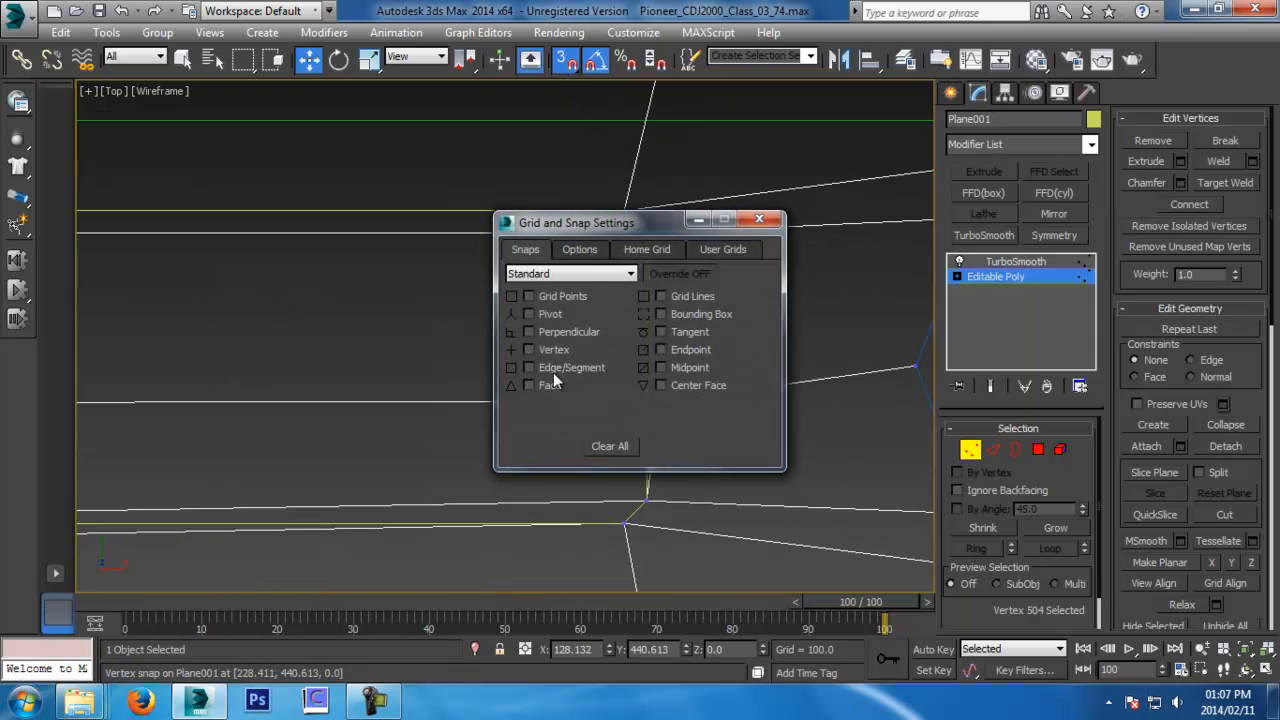
pyautogui.click(759, 219)
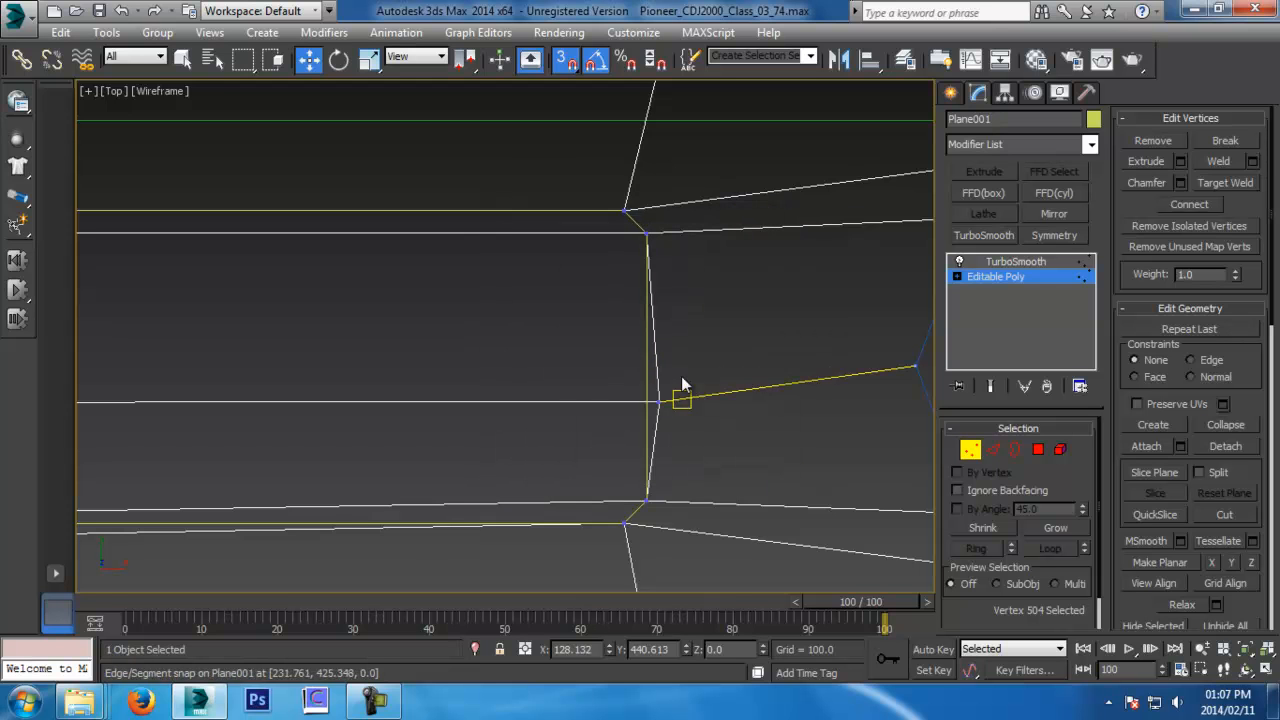
pyautogui.moveTo(661, 401); pyautogui.dragTo(650, 374)
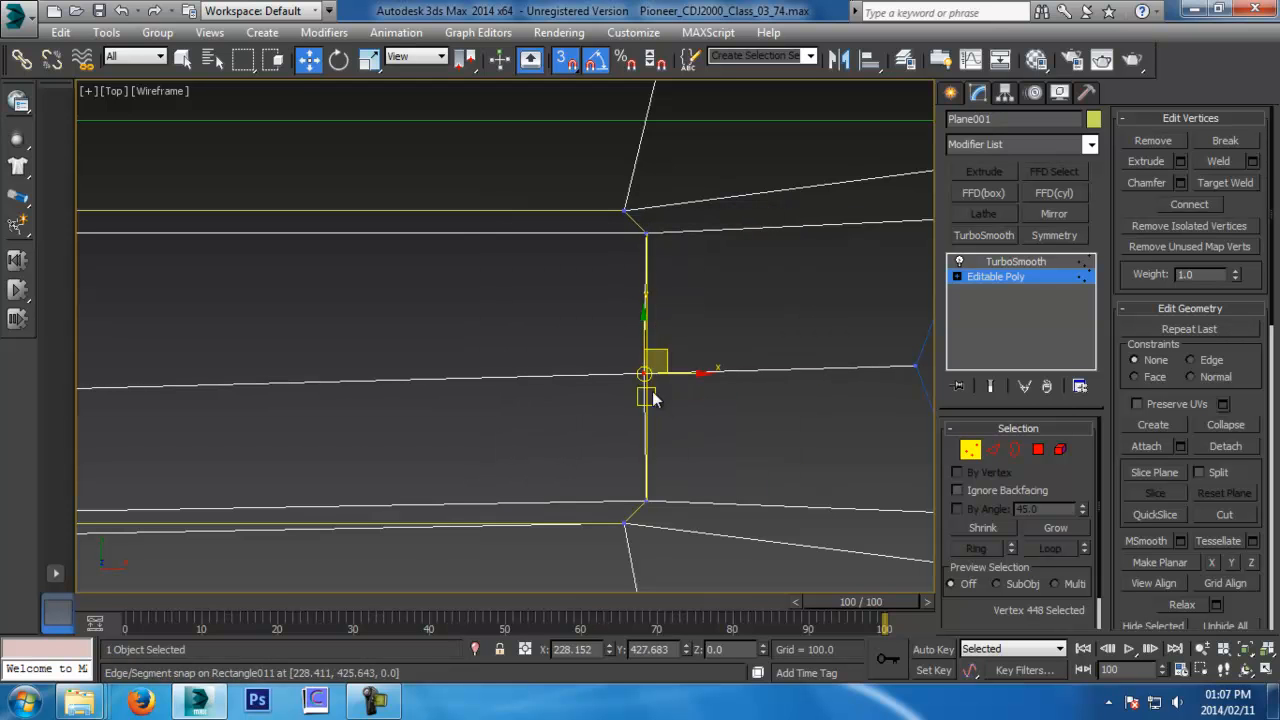
pyautogui.scroll(2, 697, 400)
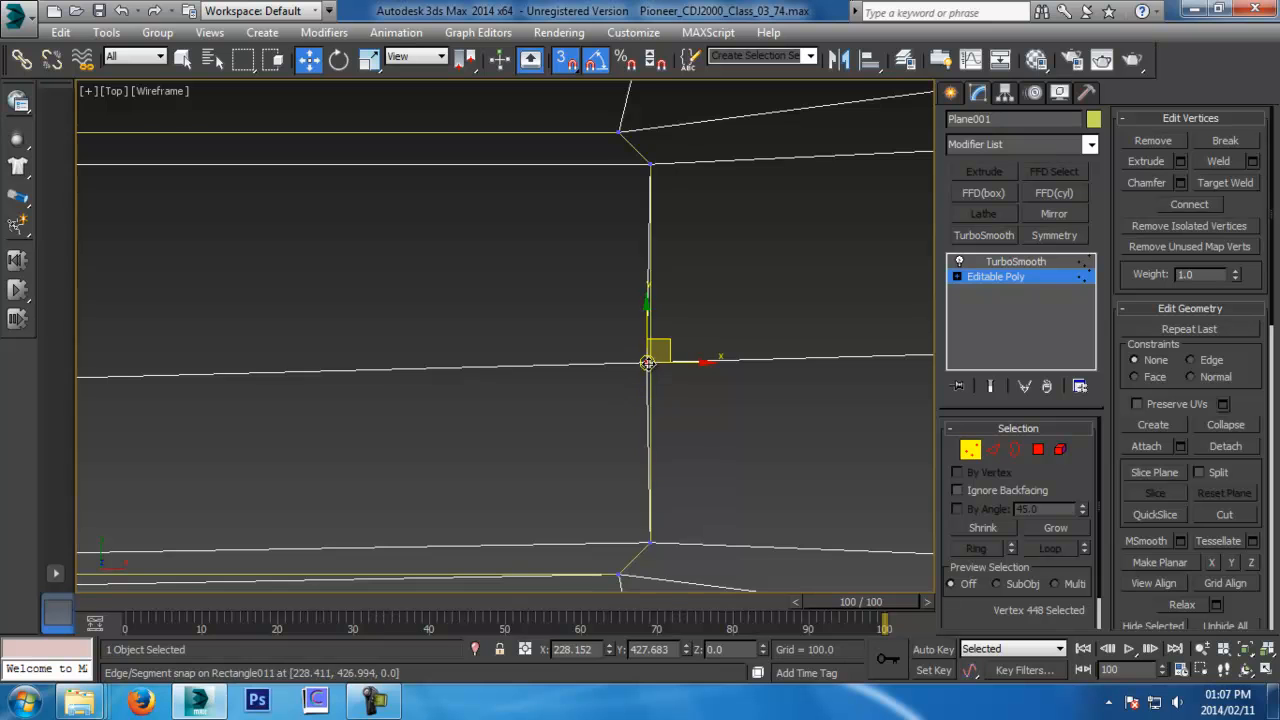
pyautogui.scroll(-3, 630, 372)
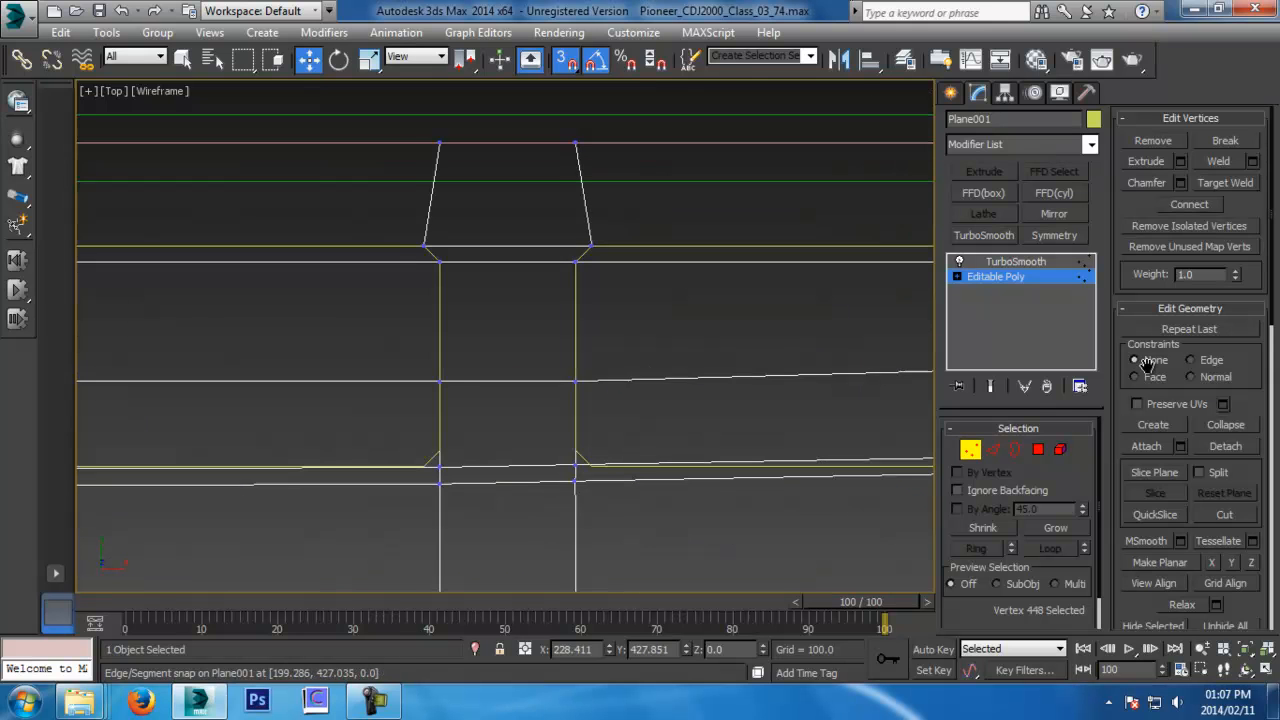
pyautogui.moveTo(437, 372); pyautogui.dragTo(99, 372, button='middle')
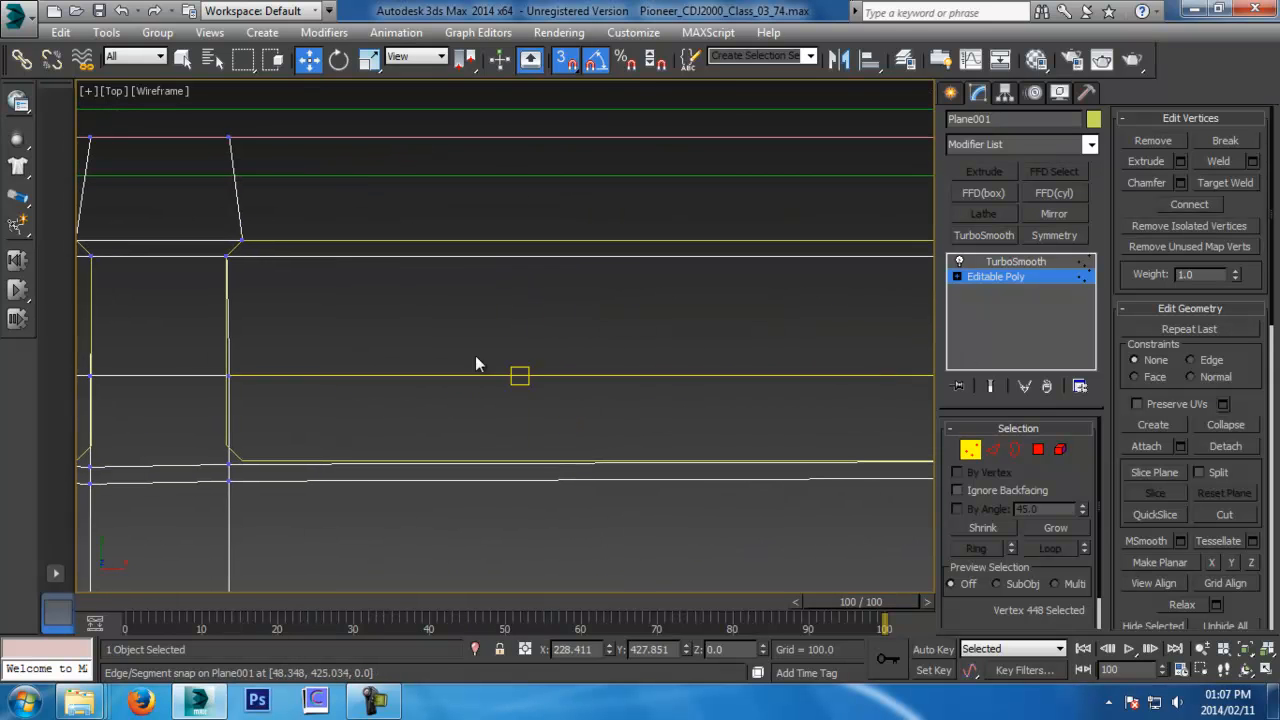
# Move the middle vertices between the second and third rounded rectangles onto the third's left side and the second's right side
pyautogui.click(227, 376)
pyautogui.moveTo(225, 375); pyautogui.dragTo(265, 374)
pyautogui.moveTo(252, 375); pyautogui.dragTo(731, 409, button='middle')
pyautogui.scroll(3, 731, 409)
pyautogui.moveTo(757, 408); pyautogui.dragTo(681, 386)
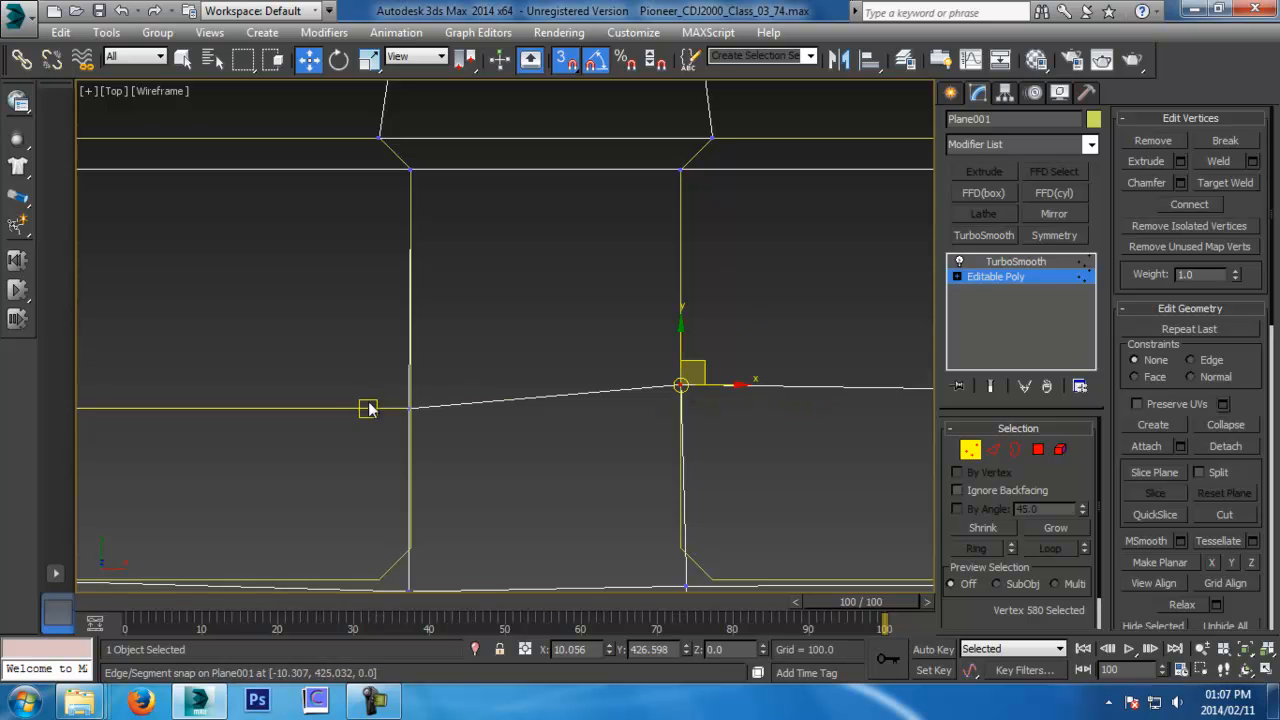
pyautogui.click(410, 407)
pyautogui.moveTo(408, 409); pyautogui.dragTo(412, 390)
# Move the middle vertices between the first and second rounded rectangles onto the second's left side and the first's right side
pyautogui.moveTo(412, 391); pyautogui.dragTo(1046, 390, button='middle')
pyautogui.scroll(-2, 430, 394)
pyautogui.moveTo(491, 381); pyautogui.dragTo(676, 375, button='middle')
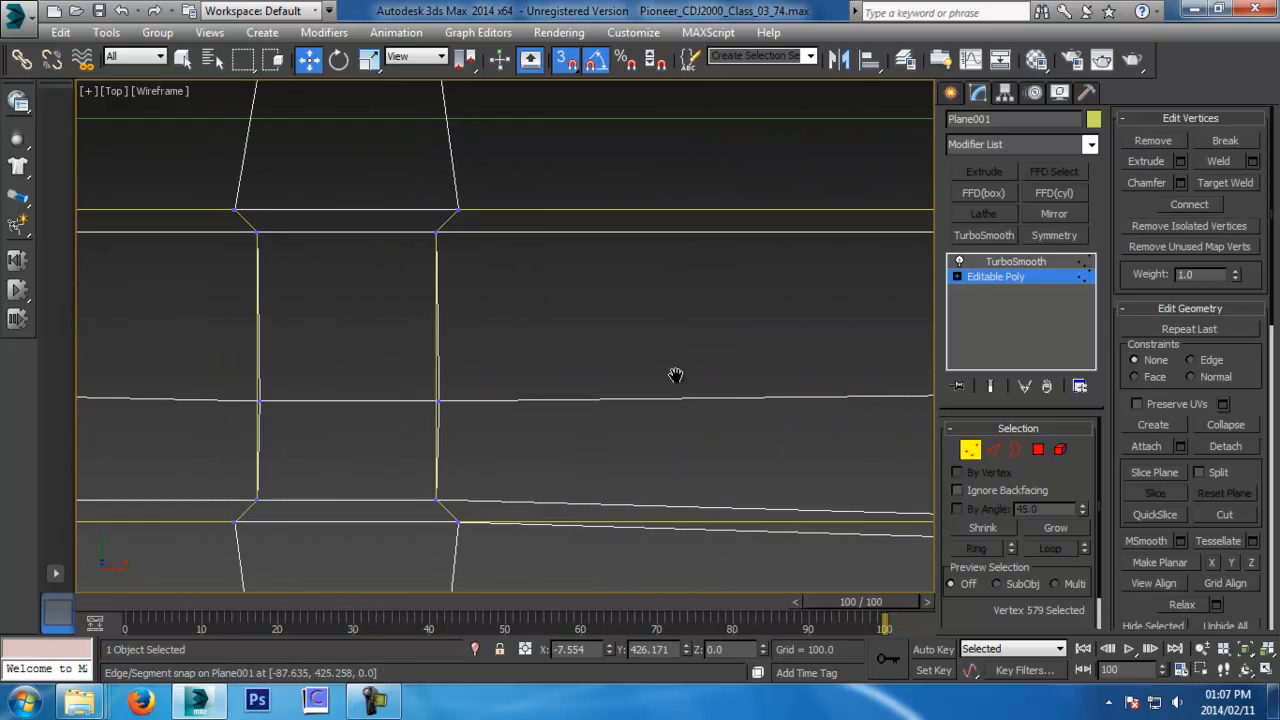
pyautogui.scroll(4, 341, 404)
pyautogui.moveTo(537, 400); pyautogui.dragTo(527, 375)
pyautogui.scroll(-4, 469, 383)
pyautogui.moveTo(306, 376); pyautogui.dragTo(541, 381, button='middle')
pyautogui.click(556, 390)
pyautogui.scroll(2, 555, 425)
pyautogui.moveTo(561, 383); pyautogui.dragTo(558, 349)
# Adjust the middle vertex on the leftmost rounded rectangle's left side so it lies on the outline
pyautogui.scroll(-4, 560, 354)
pyautogui.moveTo(611, 366); pyautogui.dragTo(886, 368, button='middle')
pyautogui.moveTo(462, 370); pyautogui.dragTo(757, 367, button='middle')
pyautogui.scroll(4, 445, 382)
pyautogui.click(630, 332)
pyautogui.moveTo(629, 335); pyautogui.dragTo(636, 332)
pyautogui.scroll(-5, 636, 334)
pyautogui.moveTo(752, 347); pyautogui.dragTo(531, 353, button='middle')
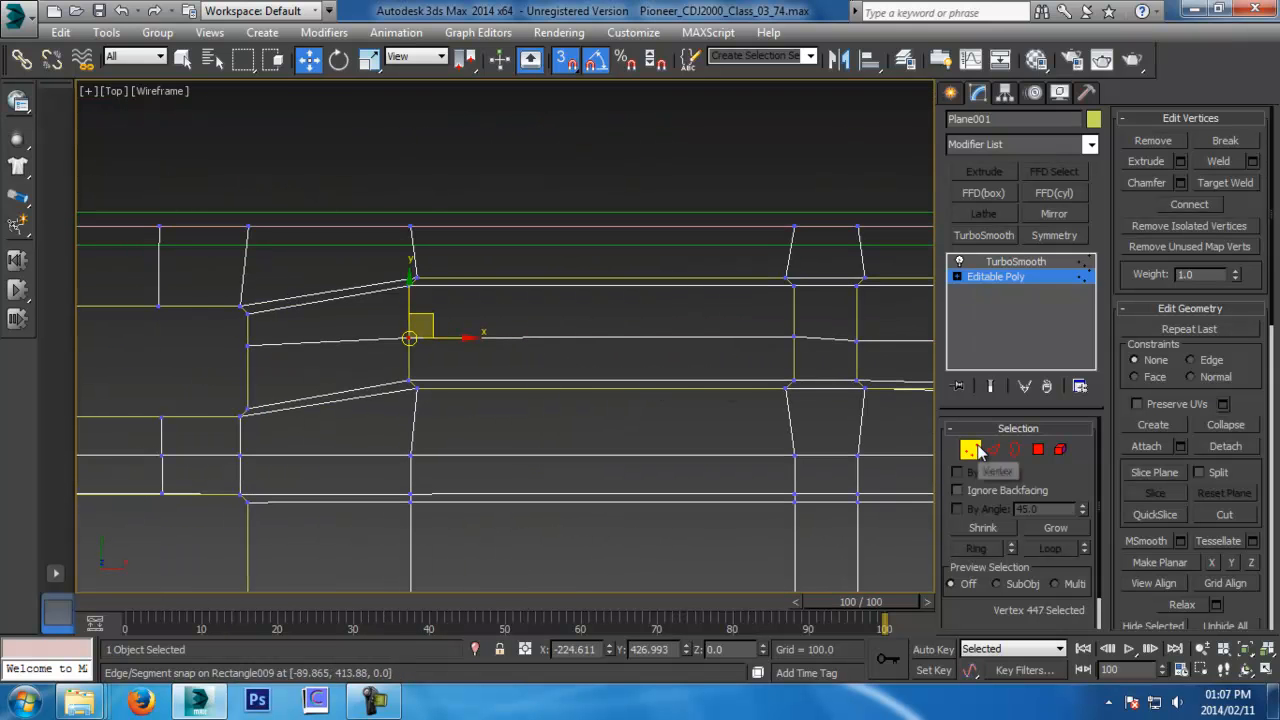
# Set snapping back to Vertex only and snap the two vertices at the second rounded rectangle's lower-right corner onto its chamfered points
pyautogui.rightClick(567, 59)
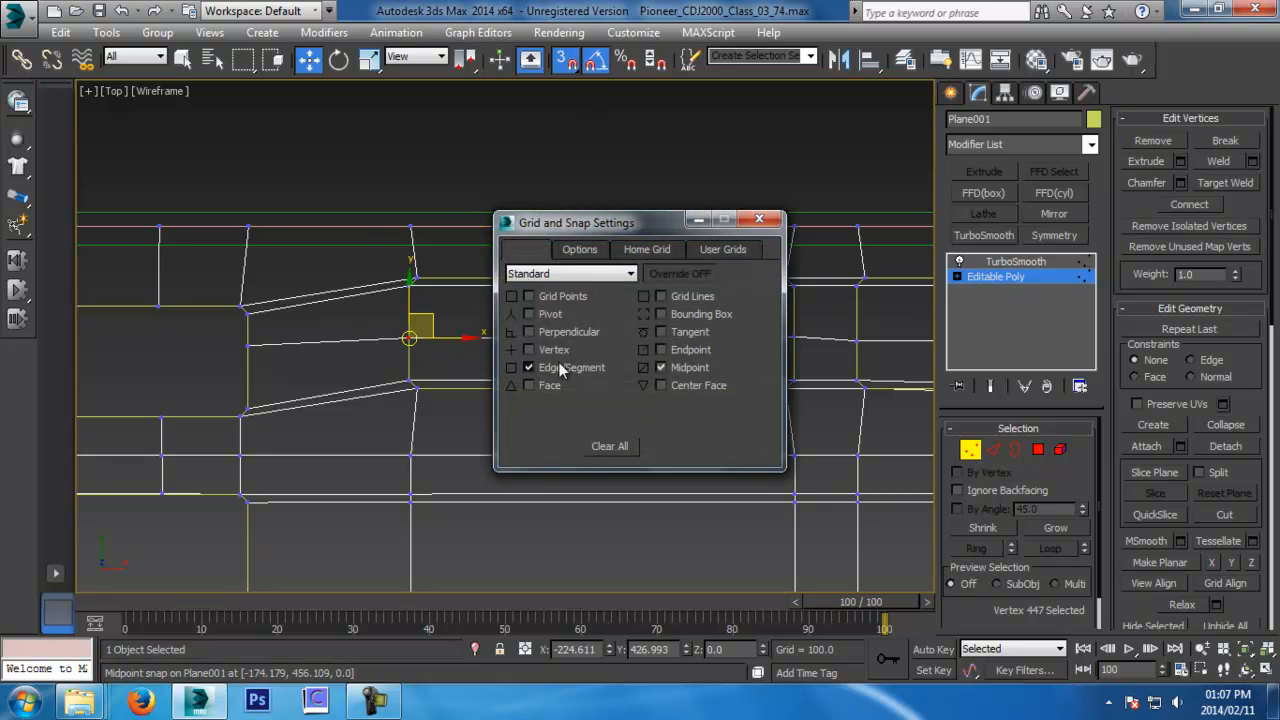
pyautogui.click(760, 222)
pyautogui.scroll(2, 394, 283)
pyautogui.moveTo(394, 283); pyautogui.dragTo(295, 320, button='middle')
pyautogui.moveTo(691, 410); pyautogui.dragTo(691, 381)
pyautogui.click(691, 433)
pyautogui.moveTo(691, 434); pyautogui.dragTo(672, 402)
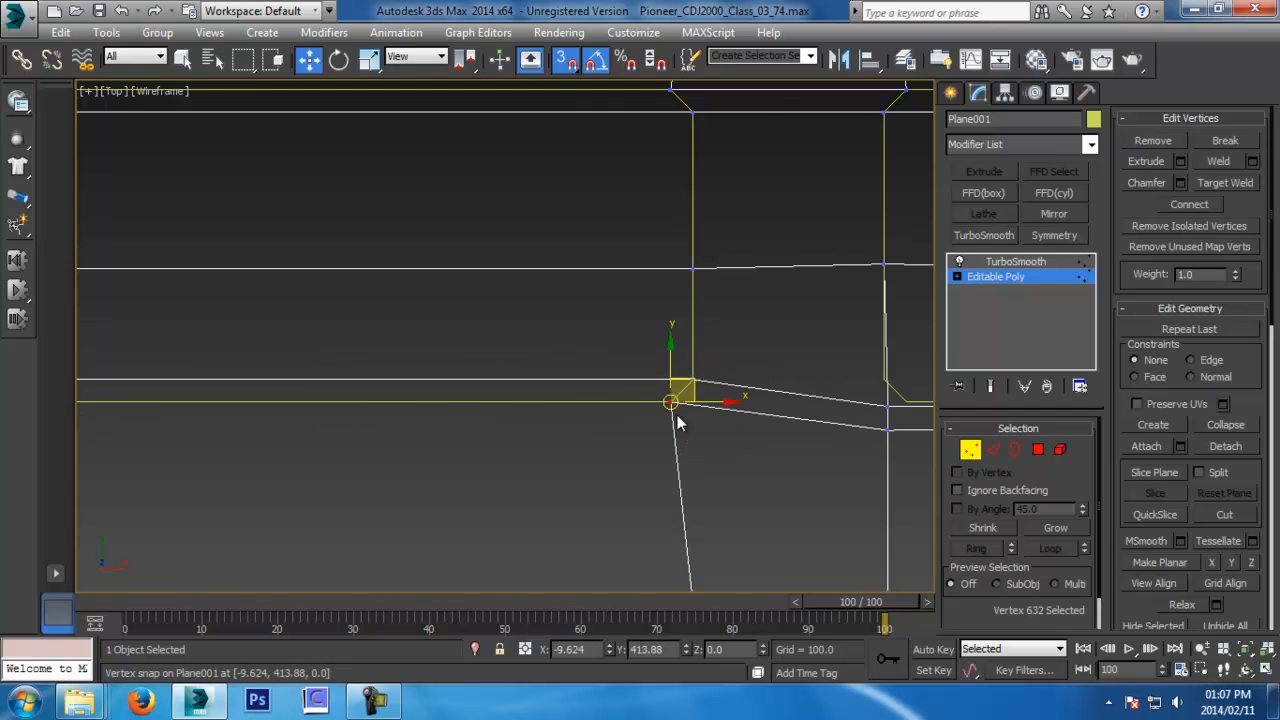
# Snap the plate vertices at the third rounded rectangle's lower corners and the fourth's lower-left corner onto their chamfered points
pyautogui.moveTo(677, 420); pyautogui.dragTo(442, 420, button='middle')
pyautogui.moveTo(652, 406); pyautogui.dragTo(637, 368)
pyautogui.moveTo(653, 432); pyautogui.dragTo(672, 392)
pyautogui.moveTo(688, 406); pyautogui.dragTo(88, 403, button='middle')
pyautogui.moveTo(785, 408); pyautogui.dragTo(223, 390, button='middle')
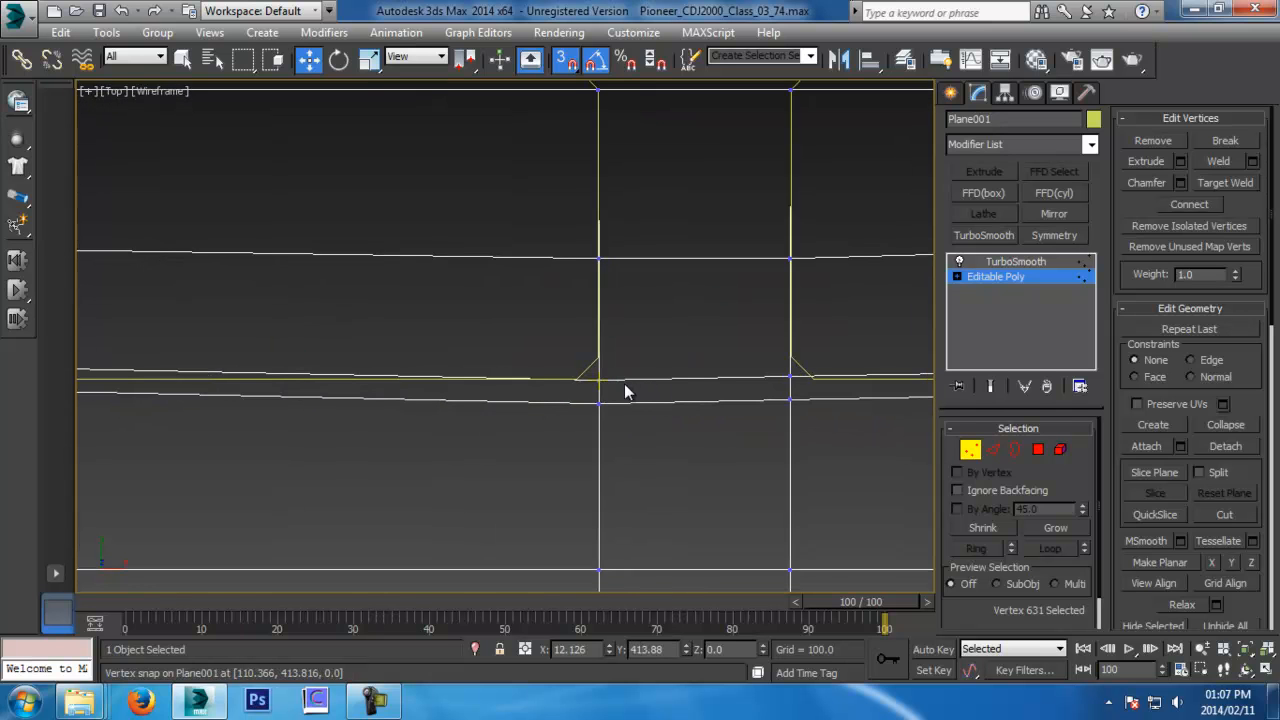
pyautogui.moveTo(600, 378); pyautogui.dragTo(599, 357)
pyautogui.moveTo(599, 404); pyautogui.dragTo(576, 380)
pyautogui.moveTo(691, 401); pyautogui.dragTo(511, 399, button='middle')
pyautogui.moveTo(611, 378); pyautogui.dragTo(611, 356)
pyautogui.click(634, 378)
pyautogui.moveTo(791, 376); pyautogui.dragTo(586, 398, button='middle')
# Delete the plate polygons inside the fourth and third rounded rectangles to open their button holes
pyautogui.press('4')
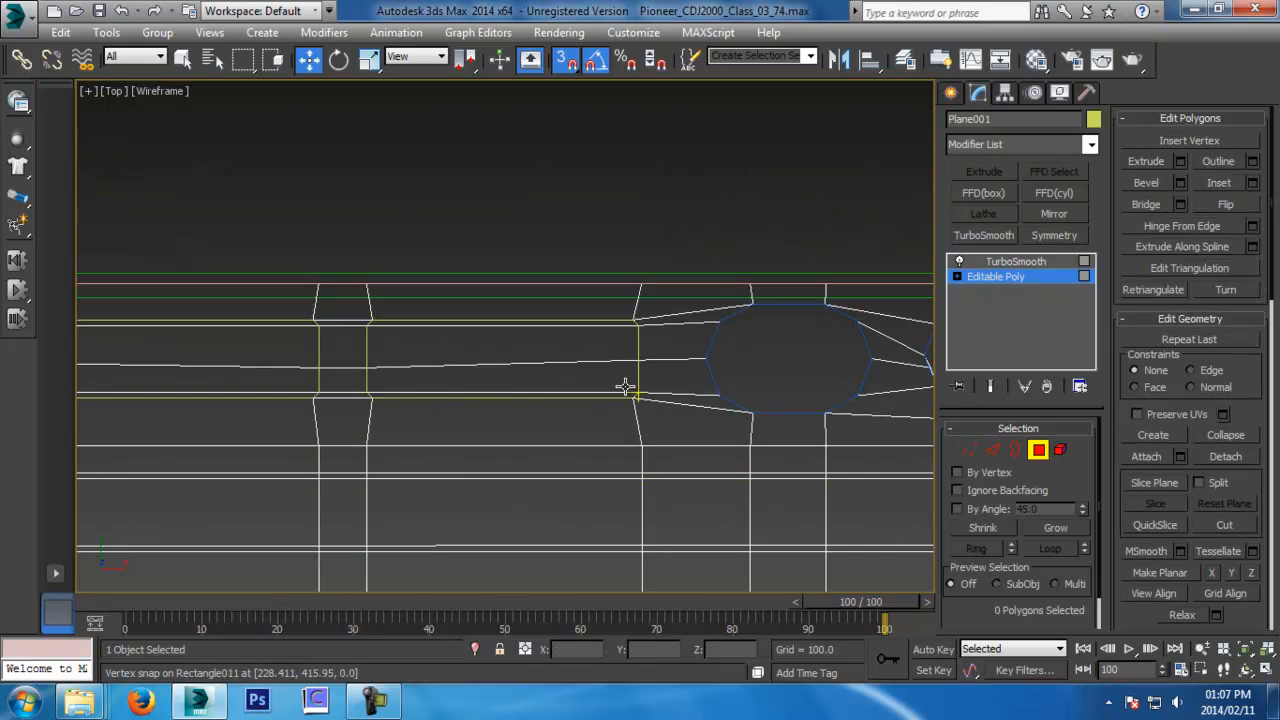
pyautogui.click(608, 403)
pyautogui.click(608, 394)
pyautogui.keyDown('ctrl'); pyautogui.click(608, 378); pyautogui.keyUp('ctrl')
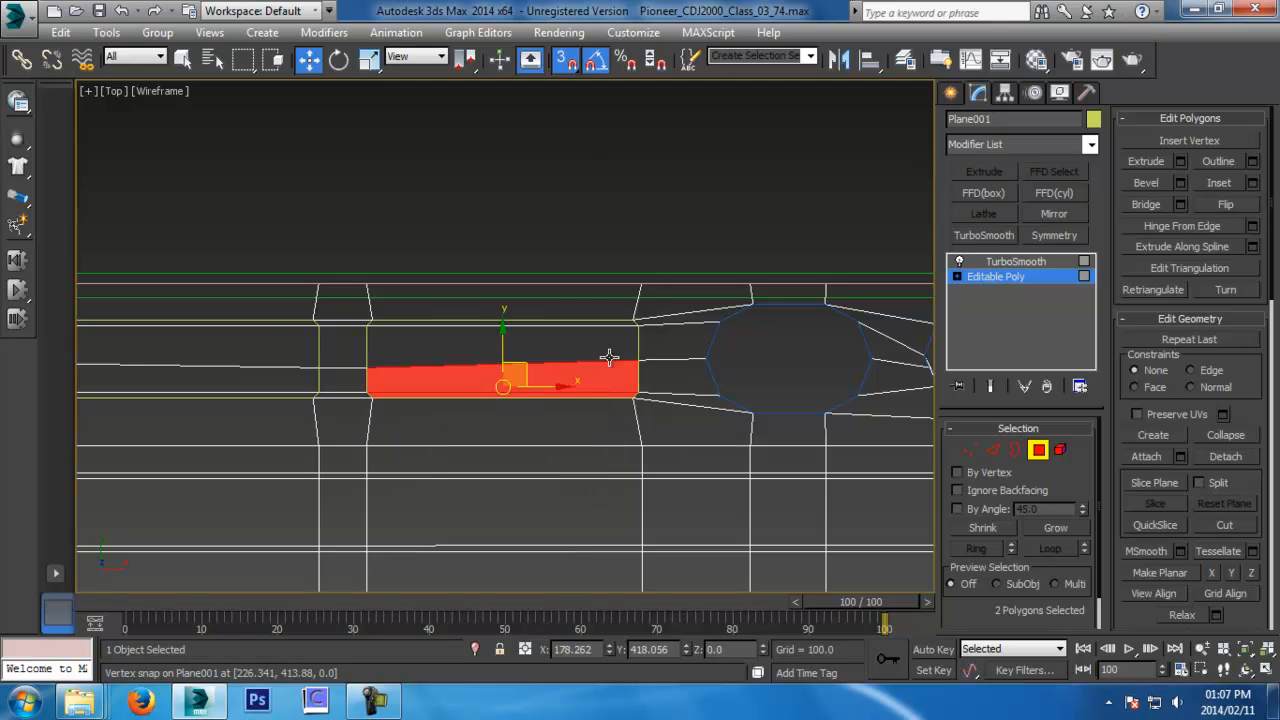
pyautogui.keyDown('ctrl'); pyautogui.click(608, 340); pyautogui.keyUp('ctrl')
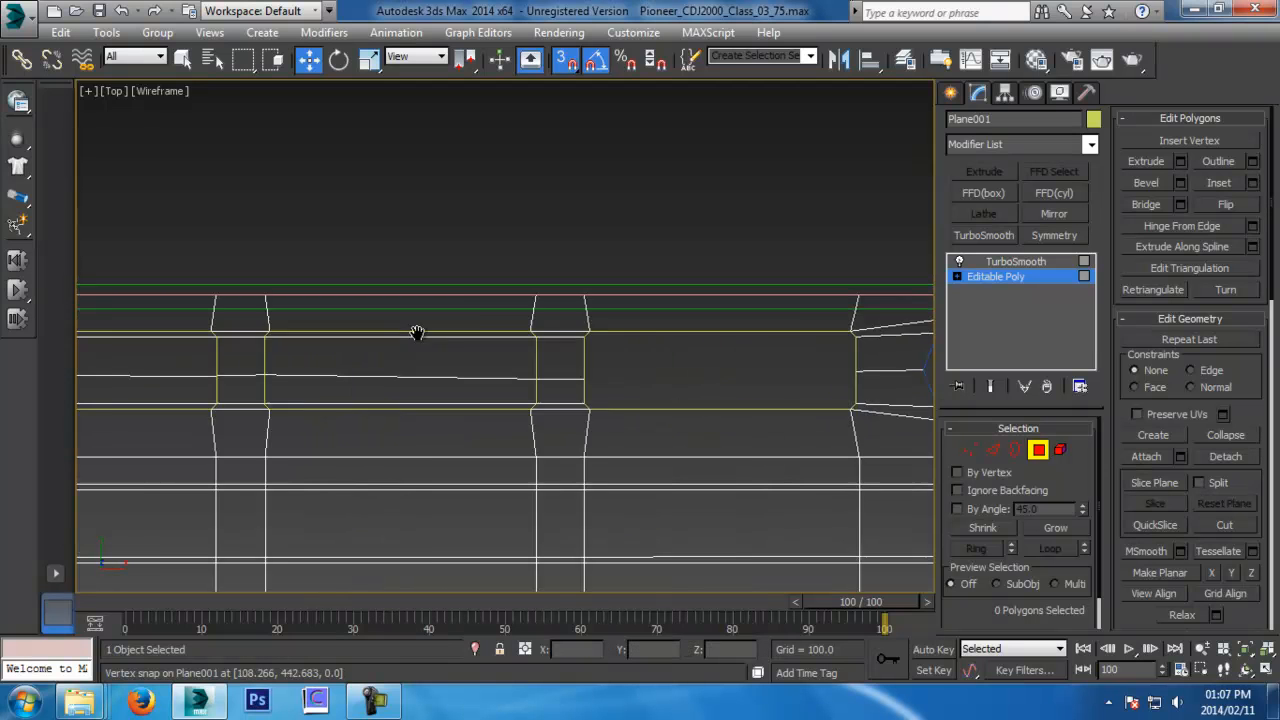
pyautogui.click(614, 390)
pyautogui.keyDown('ctrl'); pyautogui.click(620, 360); pyautogui.keyUp('ctrl')
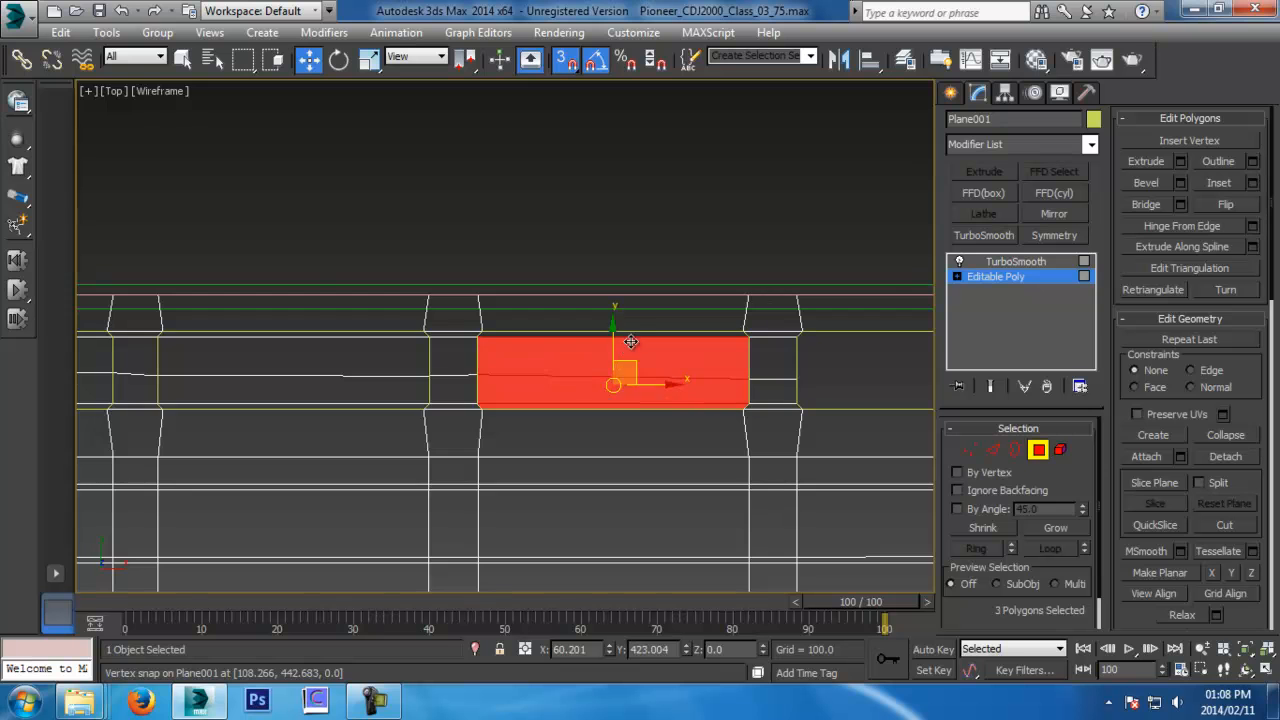
pyautogui.press('Delete')
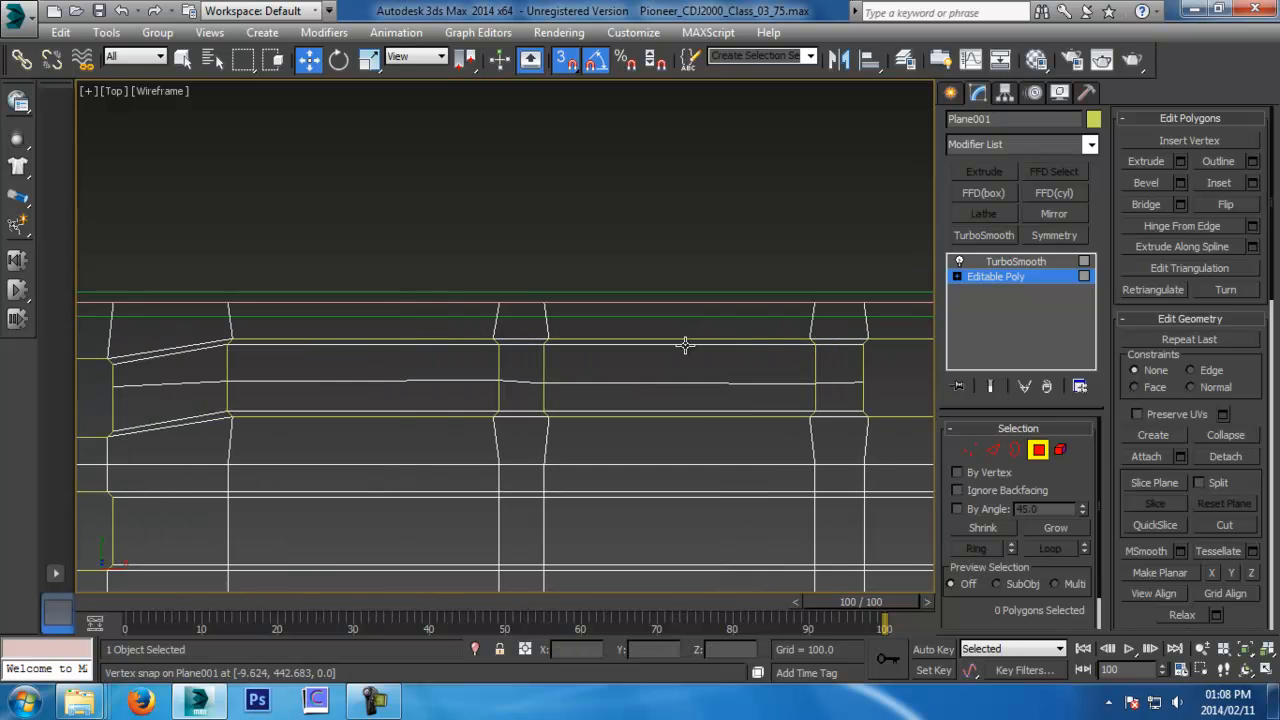
# Delete the plate polygons inside the second and first rounded rectangles to open their button holes
pyautogui.click(686, 340)
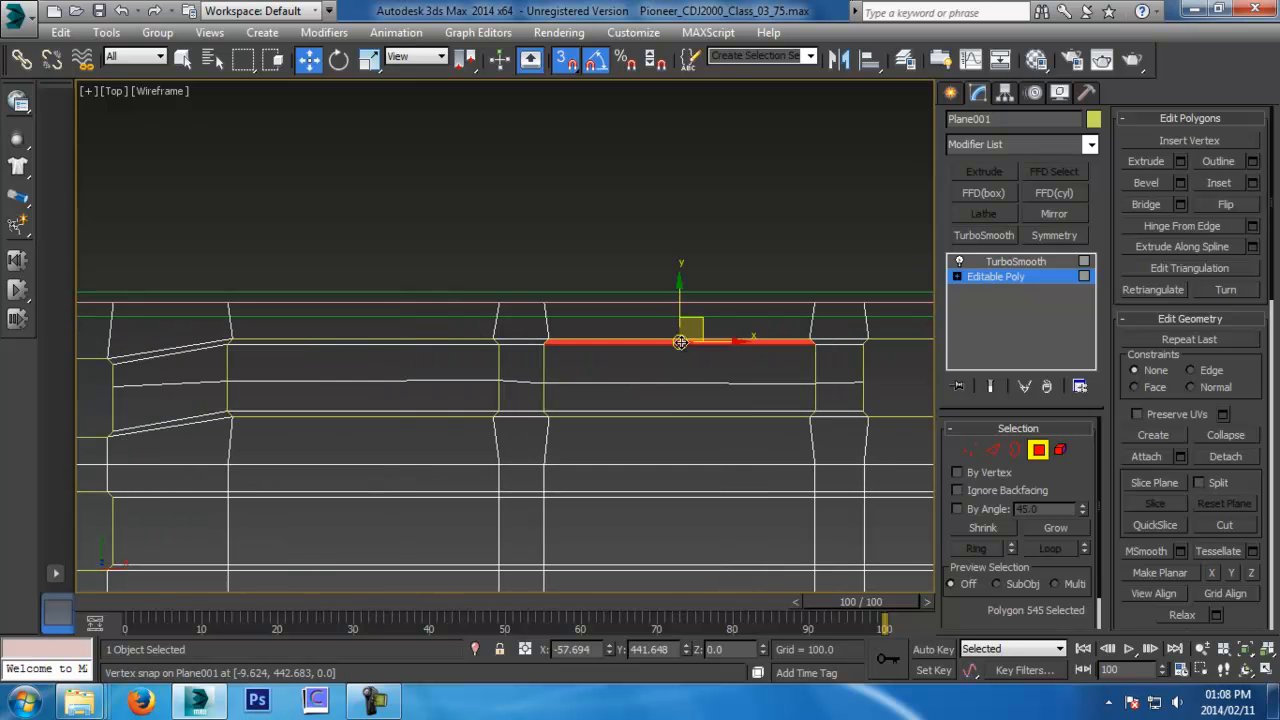
pyautogui.keyDown('ctrl'); pyautogui.click(670, 368); pyautogui.keyUp('ctrl')
pyautogui.keyDown('ctrl'); pyautogui.click(665, 398); pyautogui.keyUp('ctrl')
pyautogui.keyDown('ctrl'); pyautogui.click(665, 414); pyautogui.keyUp('ctrl')
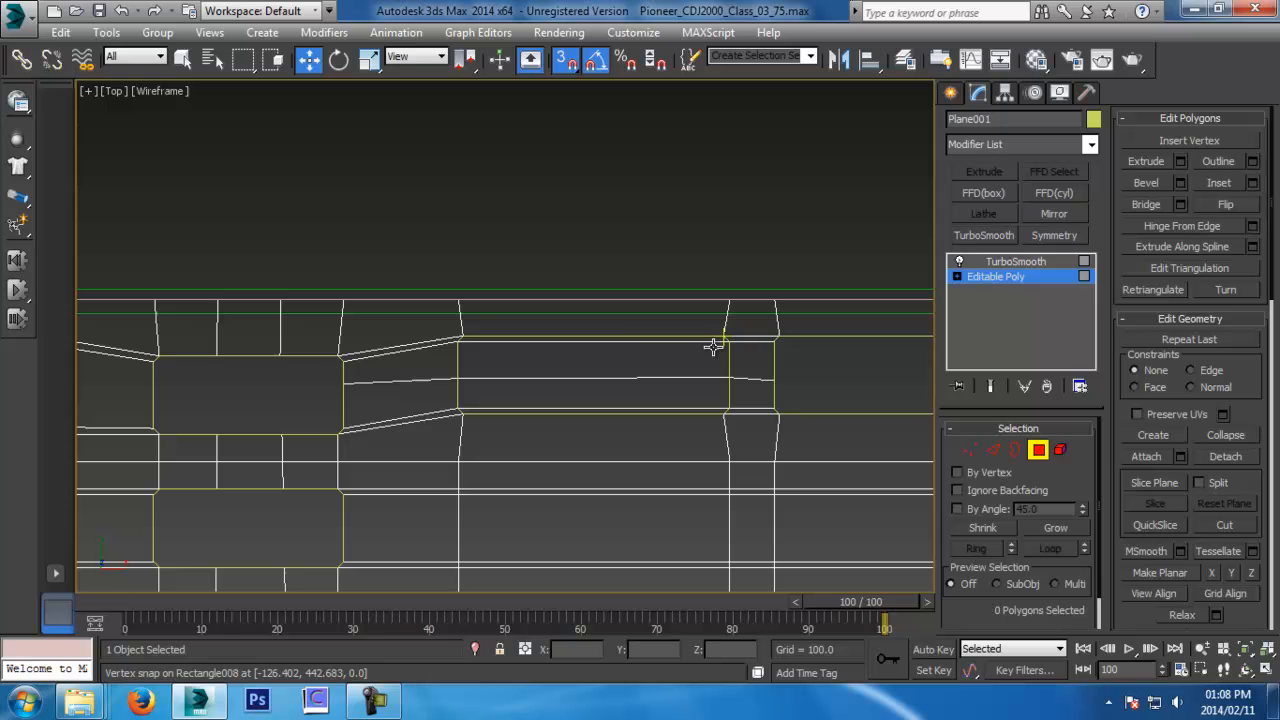
pyautogui.click(708, 342)
pyautogui.keyDown('ctrl'); pyautogui.click(703, 368); pyautogui.keyUp('ctrl')
pyautogui.keyDown('ctrl'); pyautogui.click(706, 398); pyautogui.keyUp('ctrl')
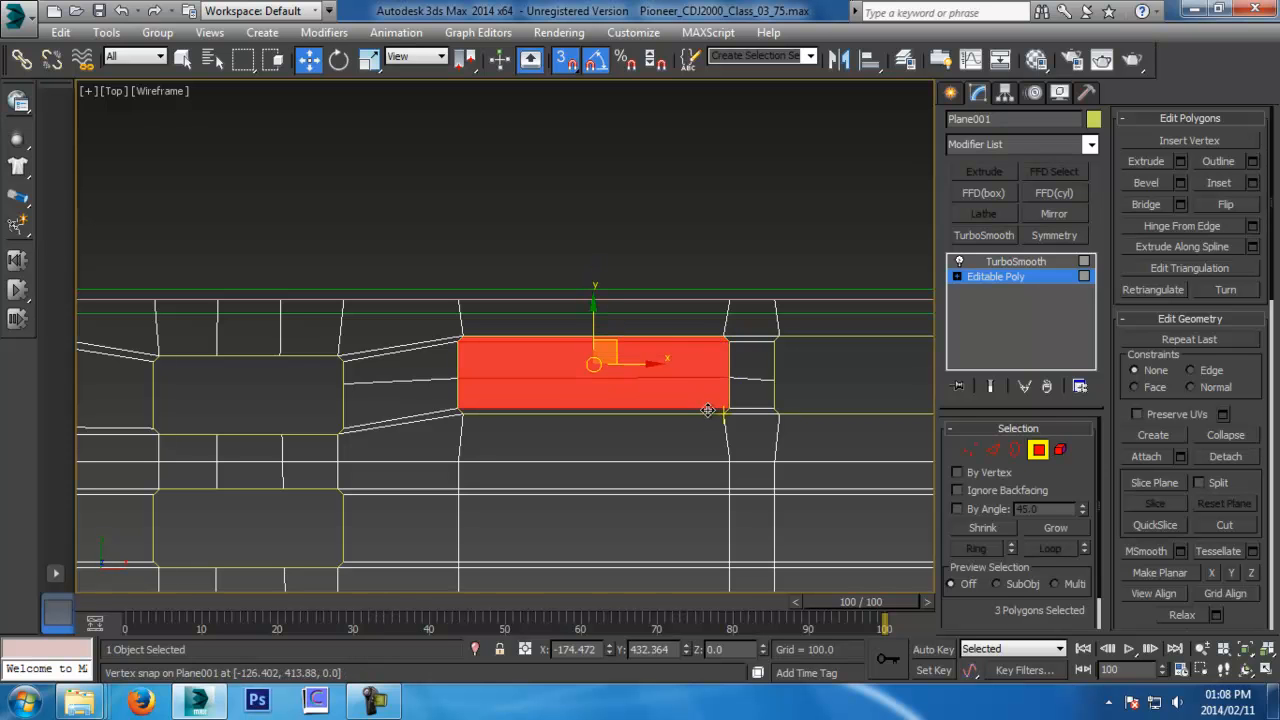
pyautogui.keyDown('ctrl'); pyautogui.click(706, 414); pyautogui.keyUp('ctrl')
pyautogui.press('Delete')
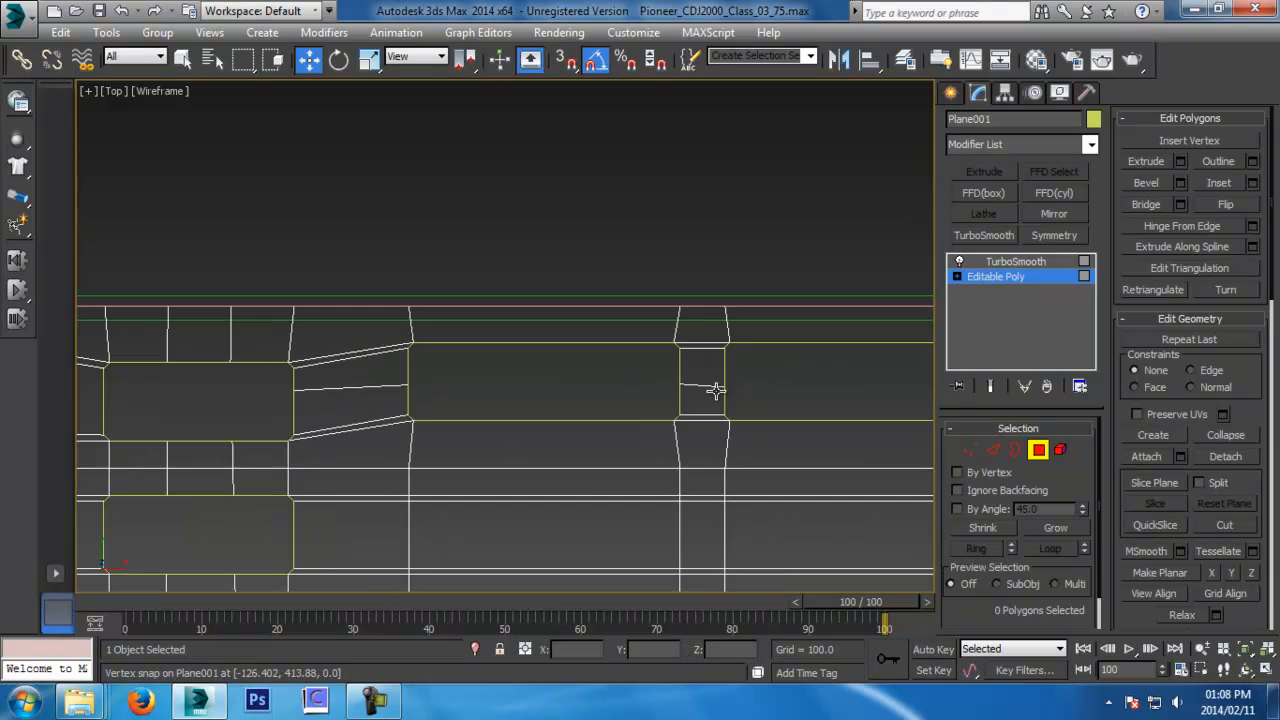
# Examine the TurboSmoothed plate and its new button holes in a shaded perspective view
pyautogui.press('p')
pyautogui.scroll(-6, 715, 394)
pyautogui.press('F3')
pyautogui.moveTo(712, 398)
pyautogui.keyDown('alt'); pyautogui.mouseDown(button='middle')
pyautogui.moveTo(782, 308)
pyautogui.moveTo(798, 310)
pyautogui.moveTo(652, 354)
pyautogui.mouseUp(button='middle'); pyautogui.keyUp('alt')
pyautogui.click(1029, 454)
pyautogui.hotkey('alt', 'x')
pyautogui.click(830, 257)
pyautogui.hotkey('alt', 'z')
pyautogui.moveTo(652, 354); pyautogui.dragTo(652, 326)
pyautogui.press('w')
pyautogui.keyDown('alt'); pyautogui.moveTo(652, 326); pyautogui.dragTo(765, 362, button='middle'); pyautogui.keyUp('alt')
pyautogui.click(694, 338)
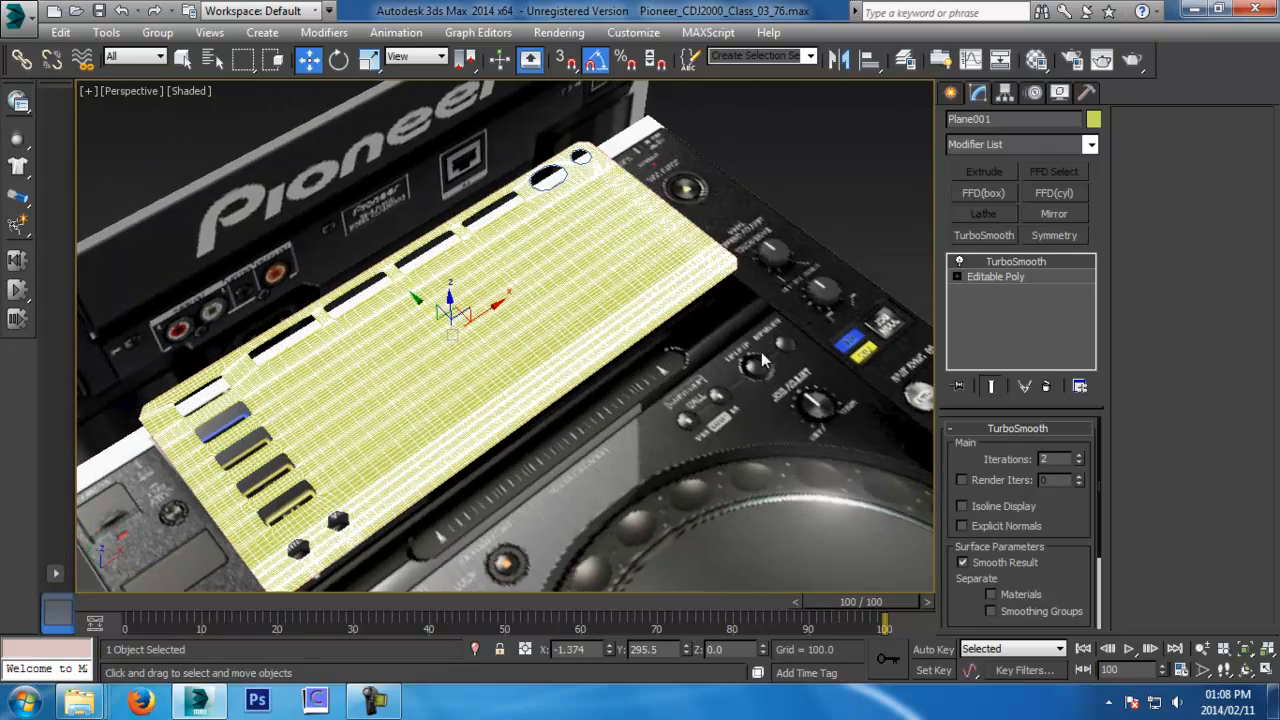
# In a shaded, see-through top view, select the Editable Poly polygons covering the plate's central display area down to its lower edge
pyautogui.press('t')
pyautogui.press('F3')
pyautogui.scroll(4, 726, 394)
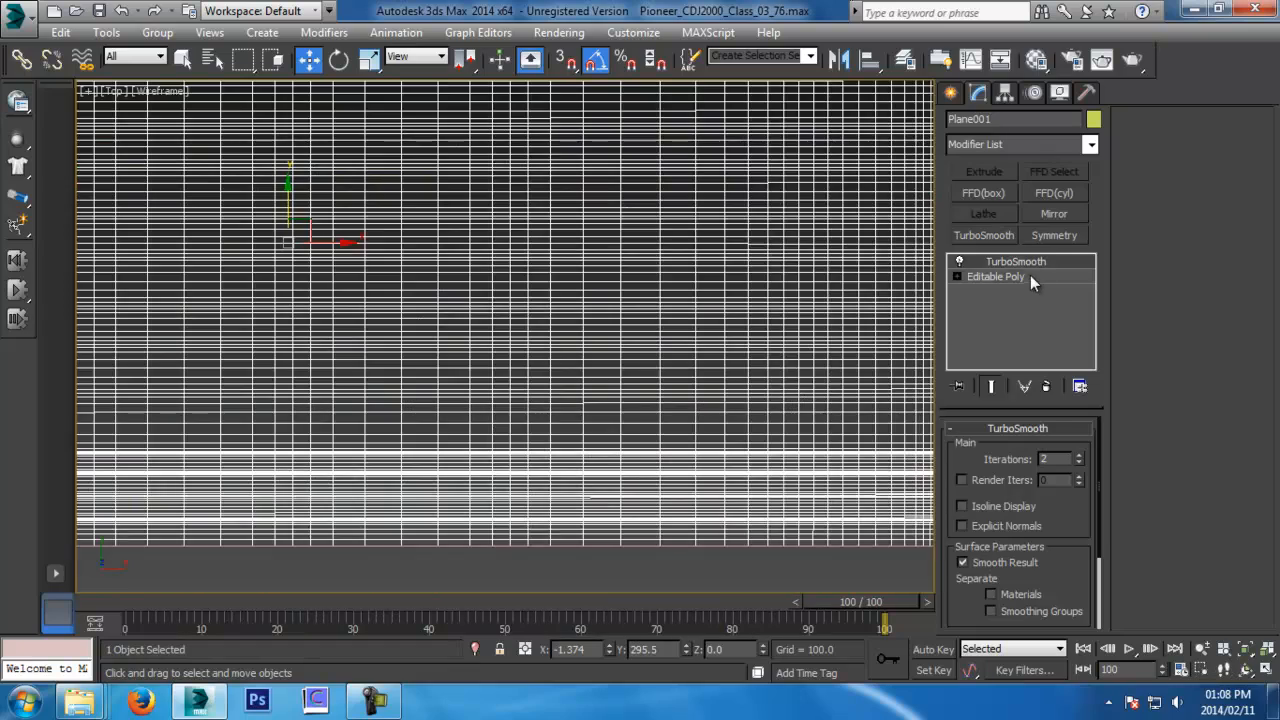
pyautogui.click(1000, 276)
pyautogui.click(1038, 450)
pyautogui.scroll(-3, 566, 451)
pyautogui.press('F3')
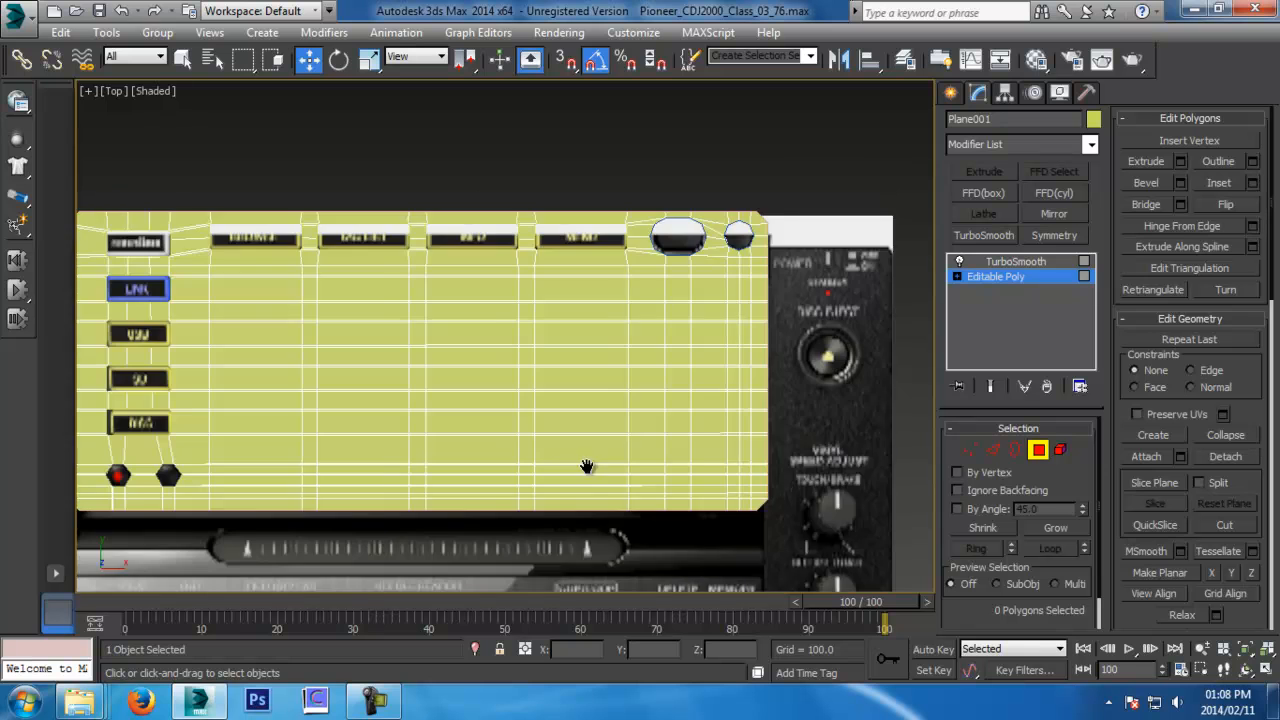
pyautogui.moveTo(587, 467); pyautogui.dragTo(688, 423, button='middle')
pyautogui.hotkey('alt', 'x')
pyautogui.moveTo(340, 488); pyautogui.dragTo(519, 420)
pyautogui.moveTo(726, 278); pyautogui.dragTo(714, 234)
pyautogui.scroll(4, 700, 391)
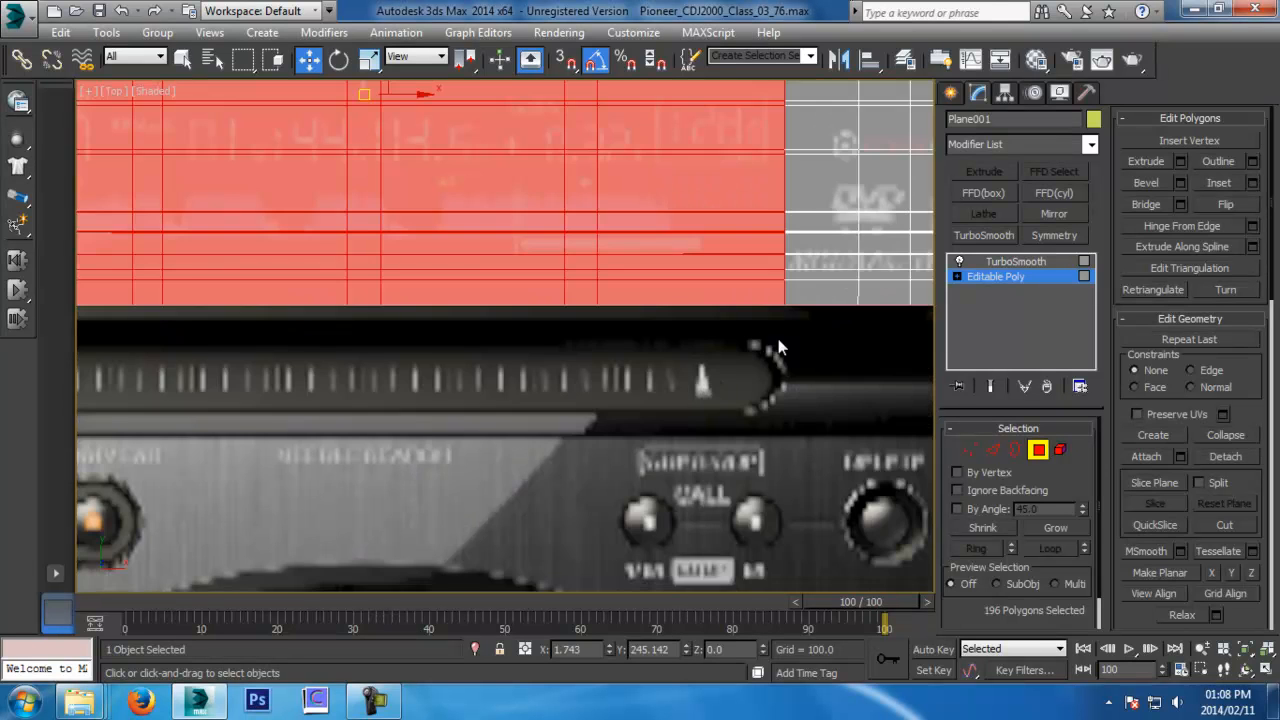
pyautogui.moveTo(686, 374); pyautogui.dragTo(678, 391, button='middle')
pyautogui.keyDown('alt'); pyautogui.moveTo(747, 337); pyautogui.dragTo(800, 286); pyautogui.keyUp('alt')
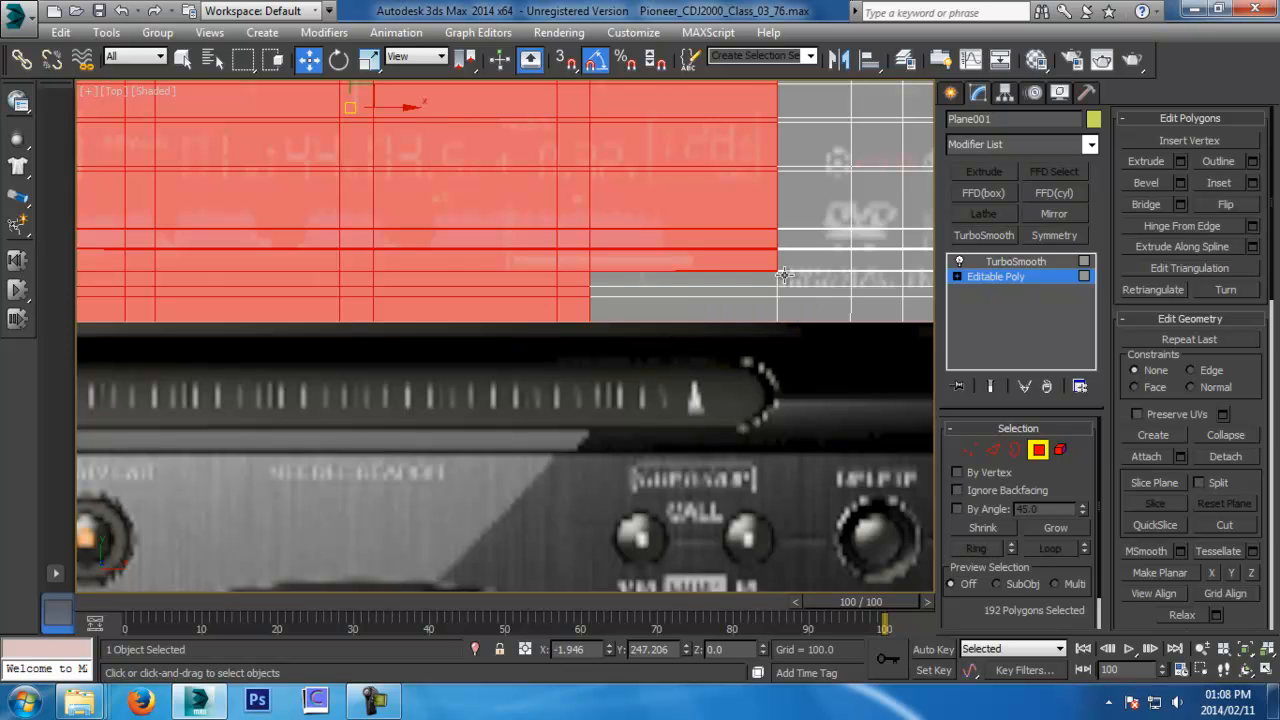
pyautogui.moveTo(408, 369); pyautogui.dragTo(675, 427, button='middle')
pyautogui.keyDown('alt'); pyautogui.moveTo(868, 318); pyautogui.dragTo(873, 317); pyautogui.keyUp('alt')
pyautogui.moveTo(483, 415); pyautogui.dragTo(507, 399, button='middle')
pyautogui.keyDown('alt'); pyautogui.moveTo(530, 434); pyautogui.dragTo(717, 324); pyautogui.keyUp('alt')
pyautogui.moveTo(253, 388); pyautogui.dragTo(324, 390, button='middle')
pyautogui.keyDown('alt'); pyautogui.moveTo(528, 333); pyautogui.dragTo(527, 334); pyautogui.keyUp('alt')
pyautogui.hotkey('ctrl', 'z')
pyautogui.hotkey('ctrl', 'z')
pyautogui.hotkey('ctrl', 'z')
pyautogui.hotkey('ctrl', 'z')
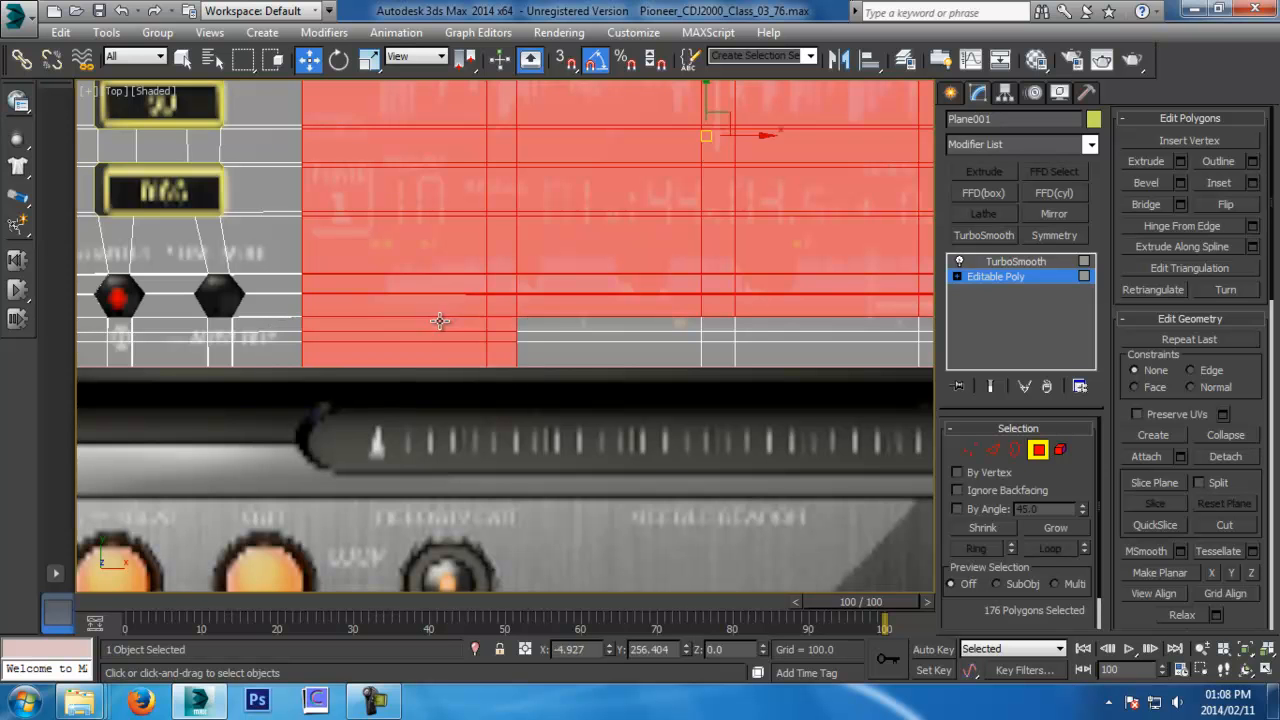
# Deselect the two lowest polygon rows along the plate's lower edge from the display-area selection
pyautogui.moveTo(839, 379); pyautogui.dragTo(414, 387, button='middle')
pyautogui.keyDown('alt'); pyautogui.moveTo(695, 408); pyautogui.dragTo(749, 363); pyautogui.keyUp('alt')
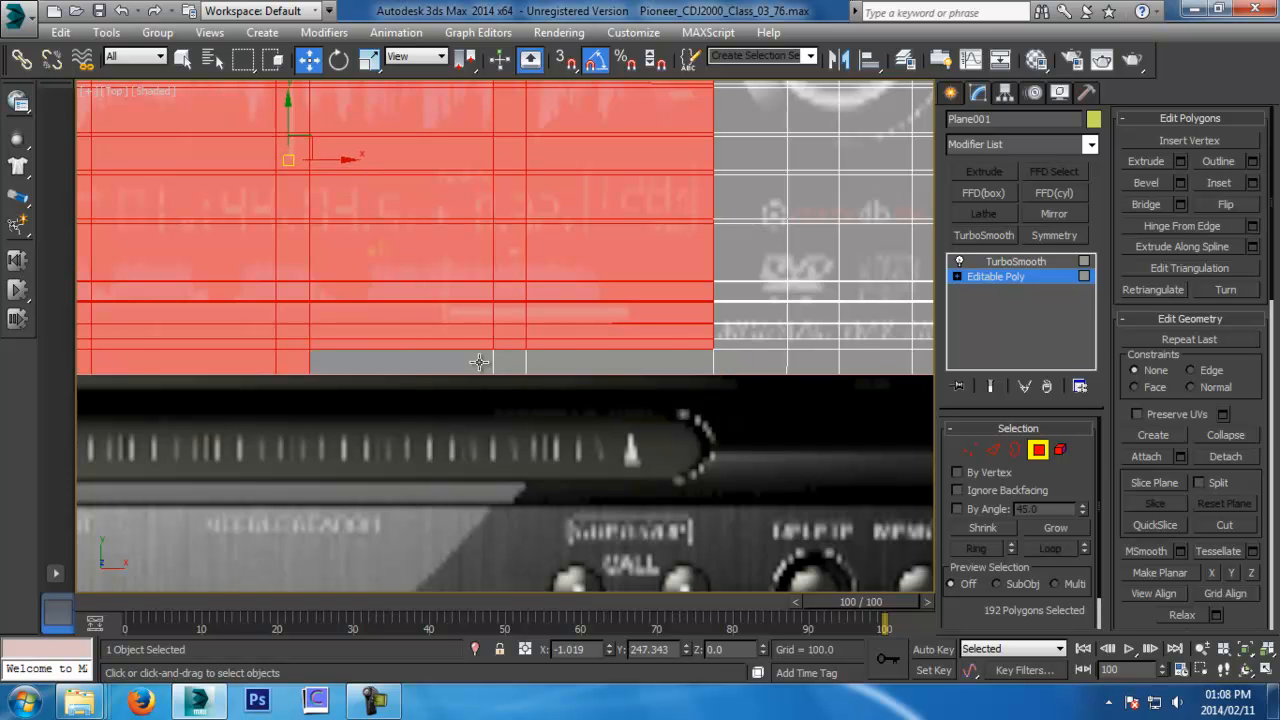
pyautogui.moveTo(479, 362); pyautogui.dragTo(920, 366, button='middle')
pyautogui.keyDown('alt'); pyautogui.moveTo(270, 435); pyautogui.dragTo(761, 347); pyautogui.keyUp('alt')
pyautogui.moveTo(824, 370); pyautogui.dragTo(416, 377, button='middle')
pyautogui.keyDown('alt'); pyautogui.moveTo(486, 421); pyautogui.dragTo(546, 427); pyautogui.keyUp('alt')
pyautogui.keyDown('alt'); pyautogui.moveTo(753, 350); pyautogui.dragTo(756, 348); pyautogui.keyUp('alt')
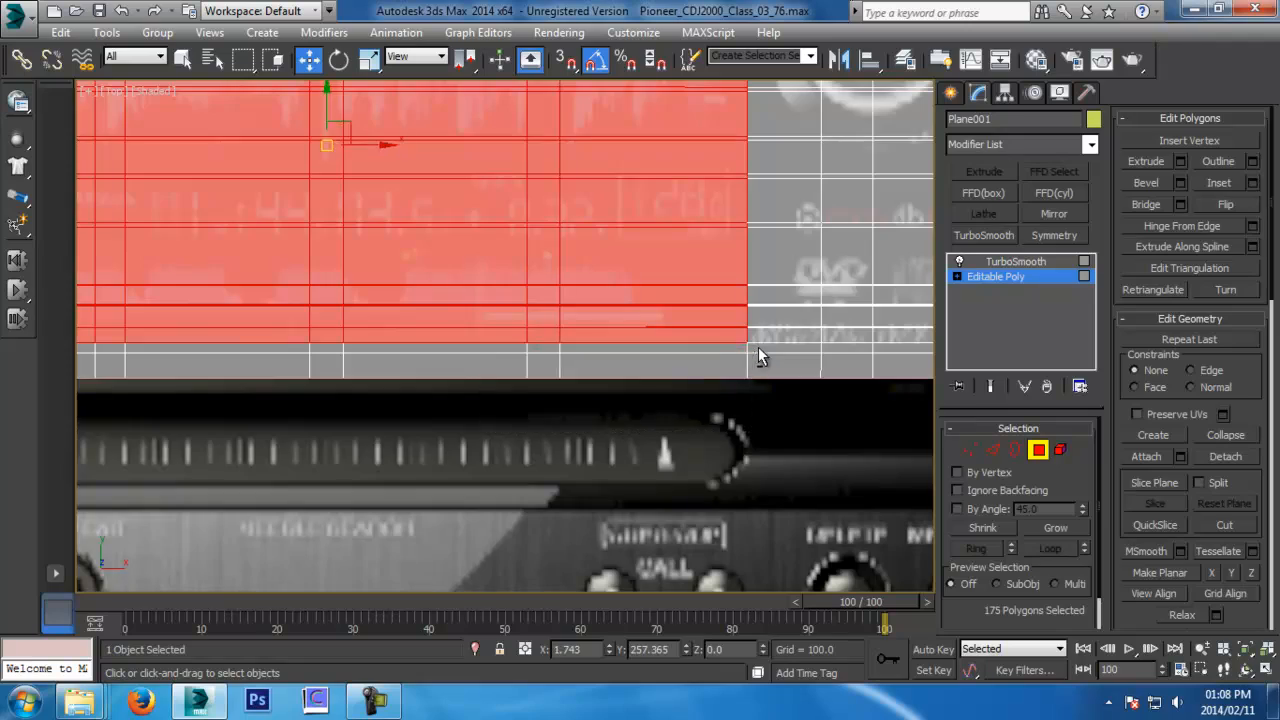
# Examine the selected display-area polygons up close in perspective view
pyautogui.scroll(-6, 695, 384)
pyautogui.press('p')
pyautogui.scroll(2, 695, 384)
pyautogui.moveTo(618, 386); pyautogui.dragTo(657, 299, button='middle')
pyautogui.hotkey('alt', 'z')
pyautogui.moveTo(640, 430); pyautogui.dragTo(593, 400)
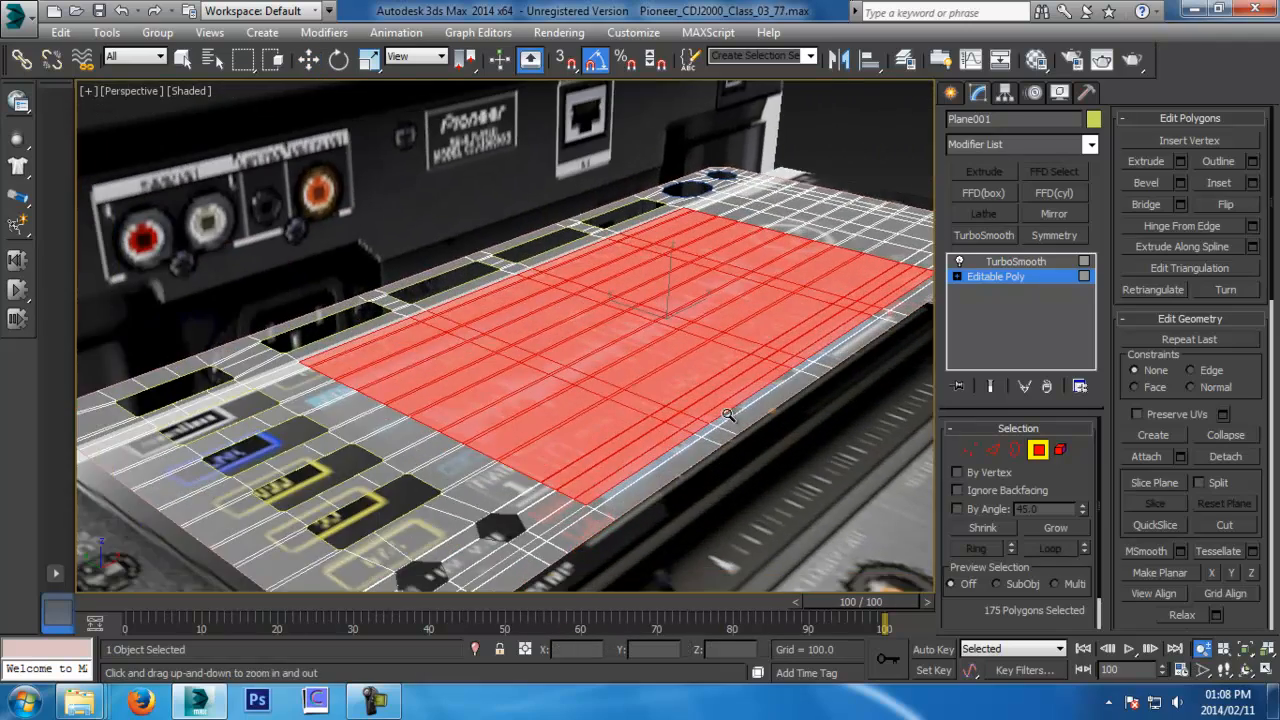
pyautogui.moveTo(719, 400)
pyautogui.mouseDown(button='middle')
pyautogui.moveTo(700, 420)
pyautogui.moveTo(706, 349)
pyautogui.moveTo(707, 393)
pyautogui.mouseUp(button='middle')
pyautogui.scroll(2, 689, 377)
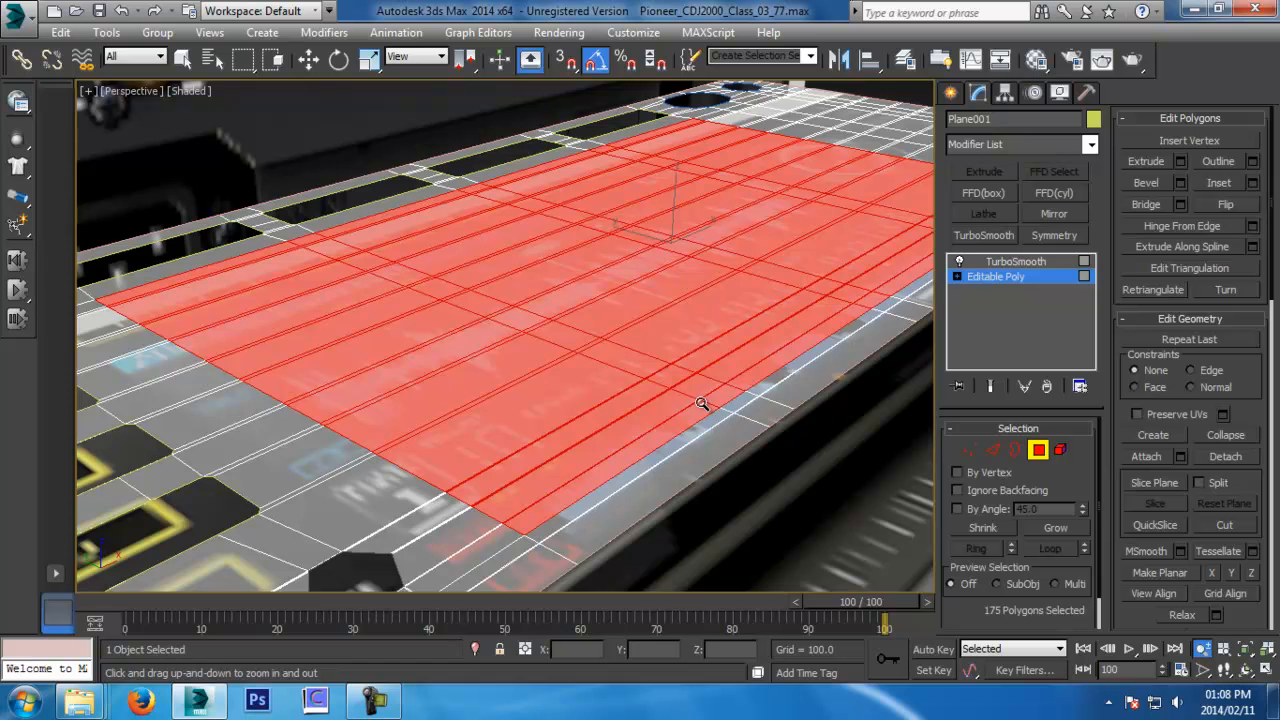
pyautogui.press('w')
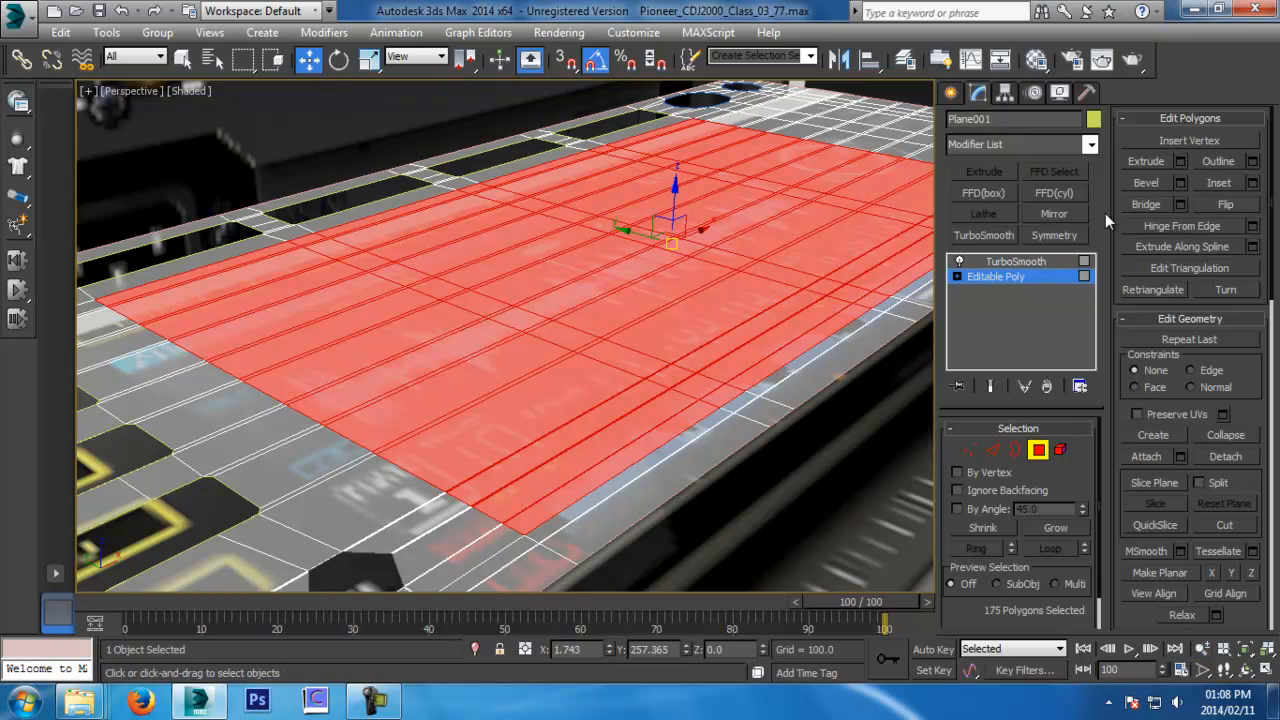
# Extrude the selected display-area polygons about 3.2 units downward to recess them into the plate
pyautogui.click(1182, 161)
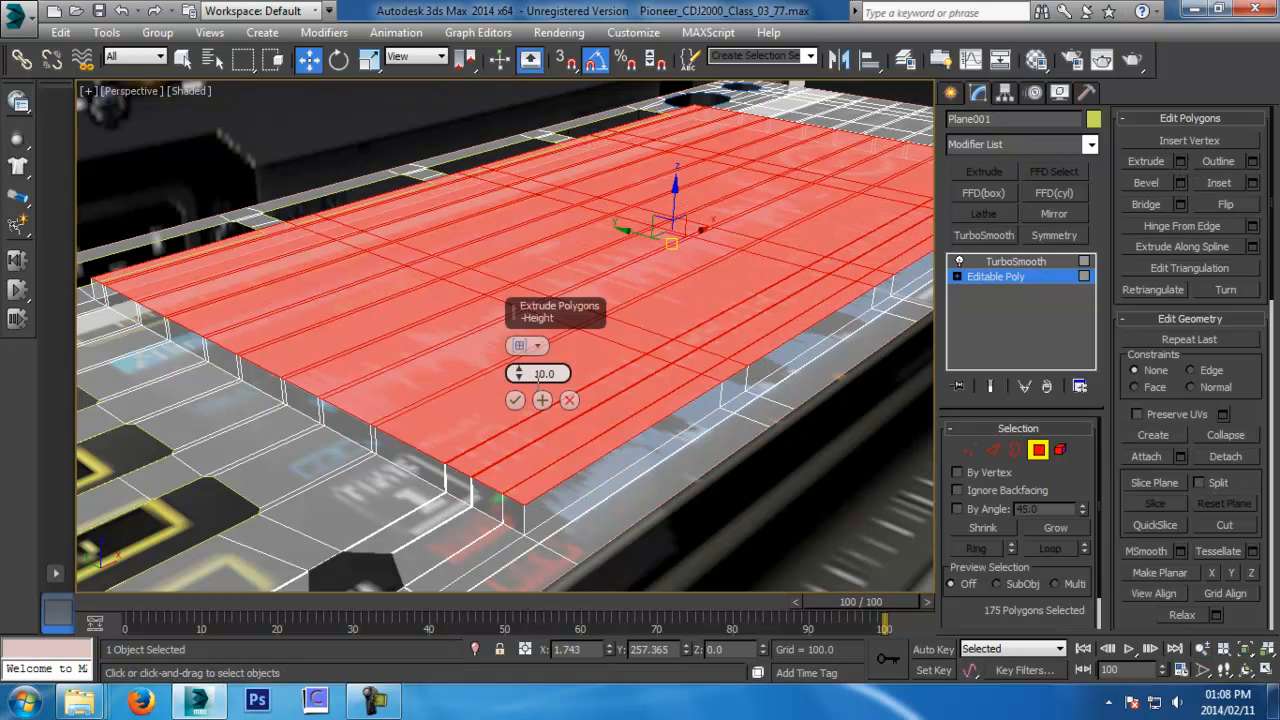
pyautogui.moveTo(519, 376); pyautogui.dragTo(544, 443)
pyautogui.keyDown('alt'); pyautogui.moveTo(322, 449); pyautogui.dragTo(394, 438, button='middle'); pyautogui.keyUp('alt')
pyautogui.click(514, 400)
pyautogui.keyDown('alt'); pyautogui.moveTo(514, 400); pyautogui.dragTo(530, 385, button='middle'); pyautogui.keyUp('alt')
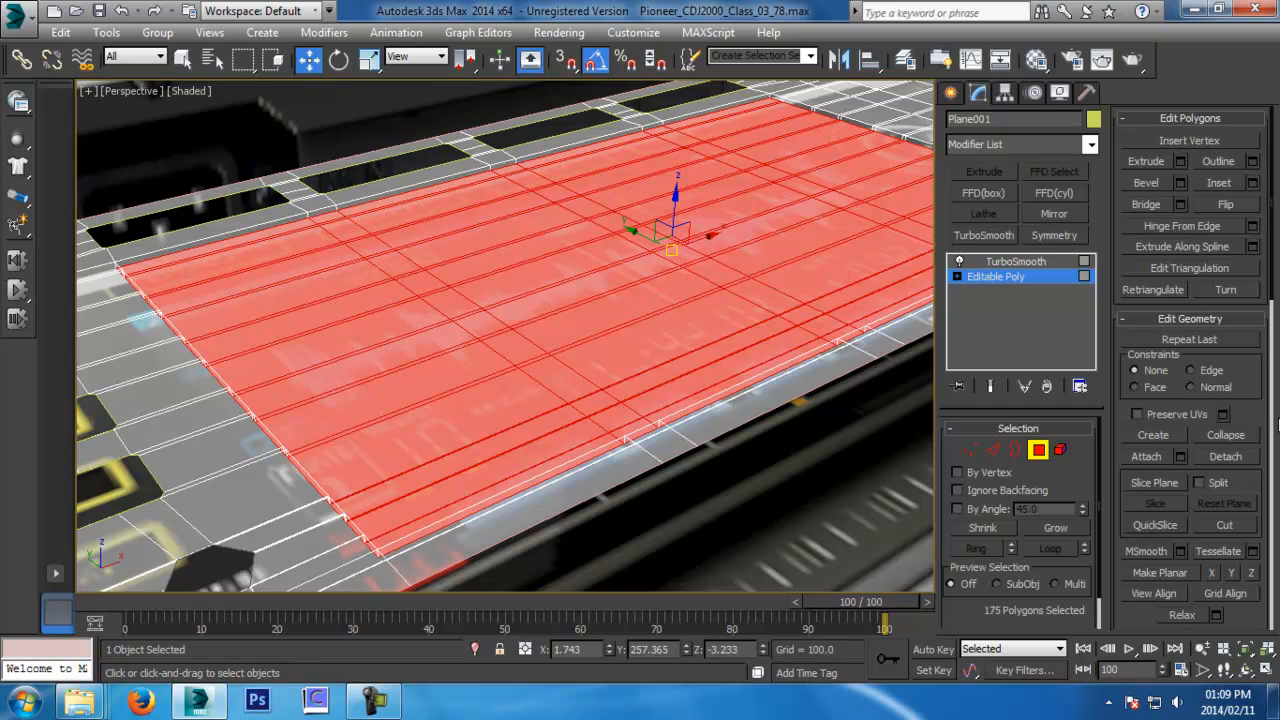
# Detach the recessed display polygons from the plate as a separate object named Screen
pyautogui.click(1218, 456)
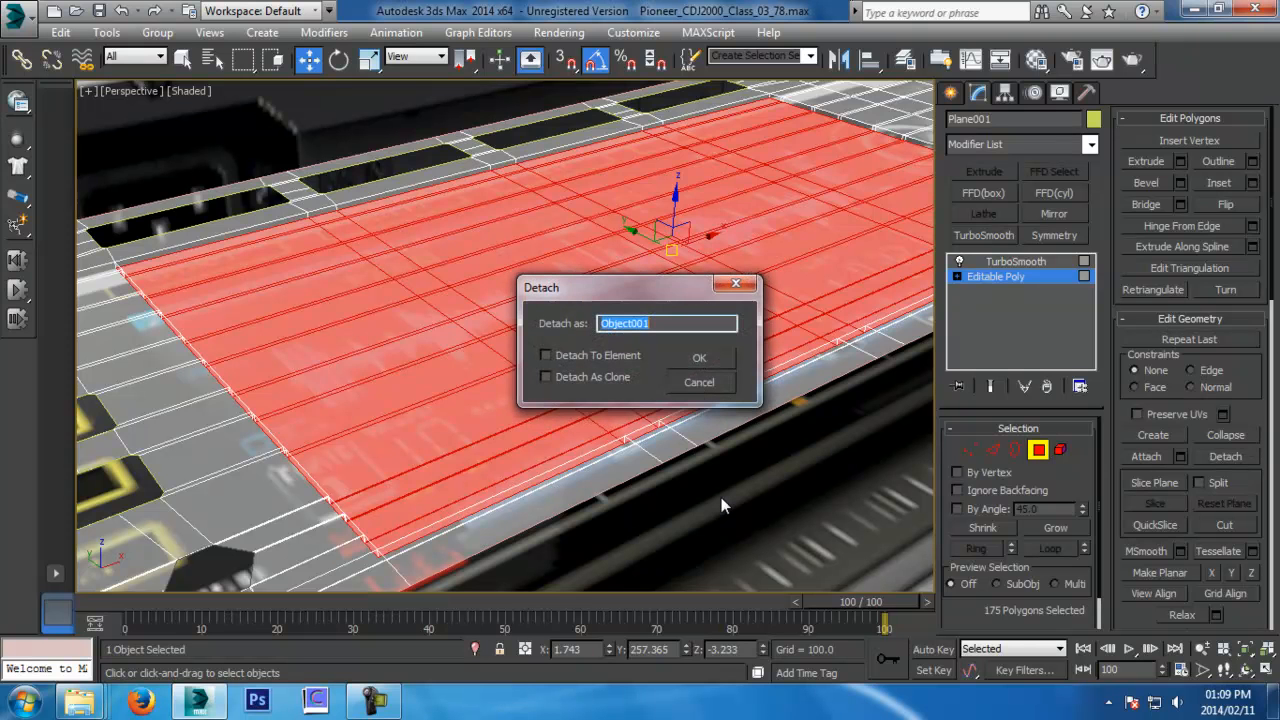
pyautogui.write('Screen')
pyautogui.press('Return')
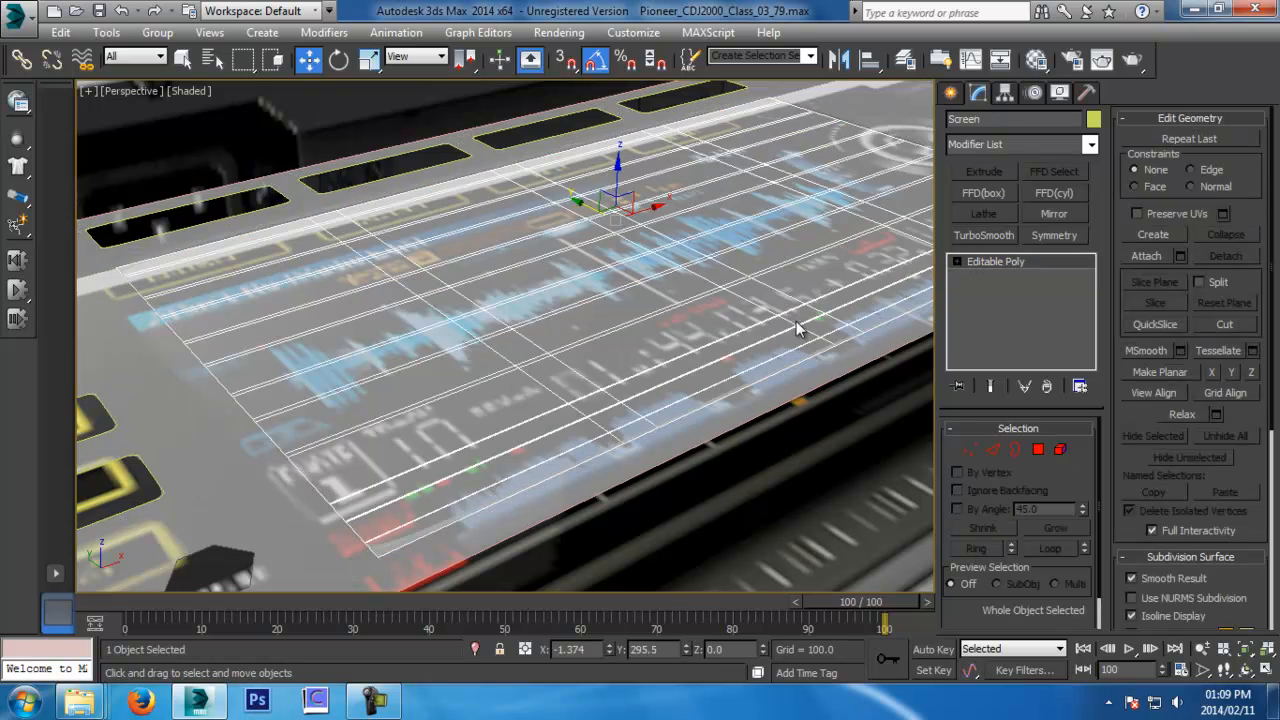
pyautogui.scroll(-5, 694, 259)
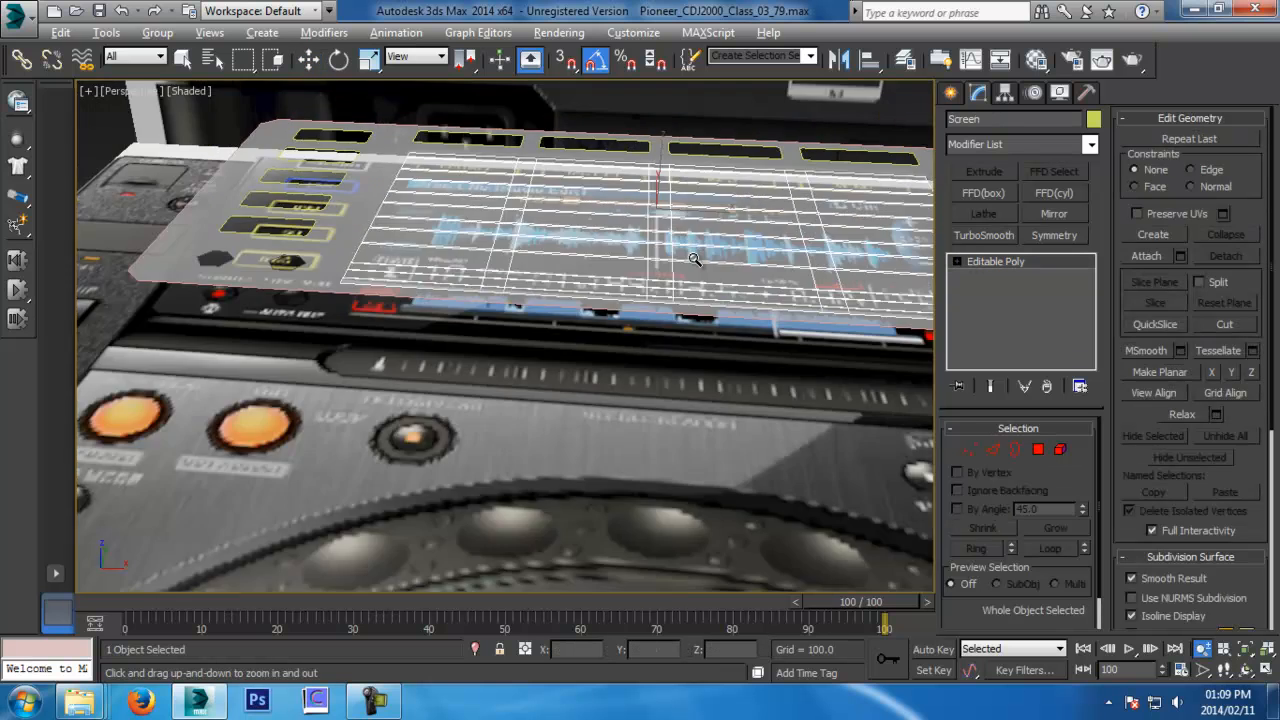
pyautogui.keyDown('alt'); pyautogui.moveTo(694, 259); pyautogui.dragTo(706, 320, button='middle'); pyautogui.keyUp('alt')
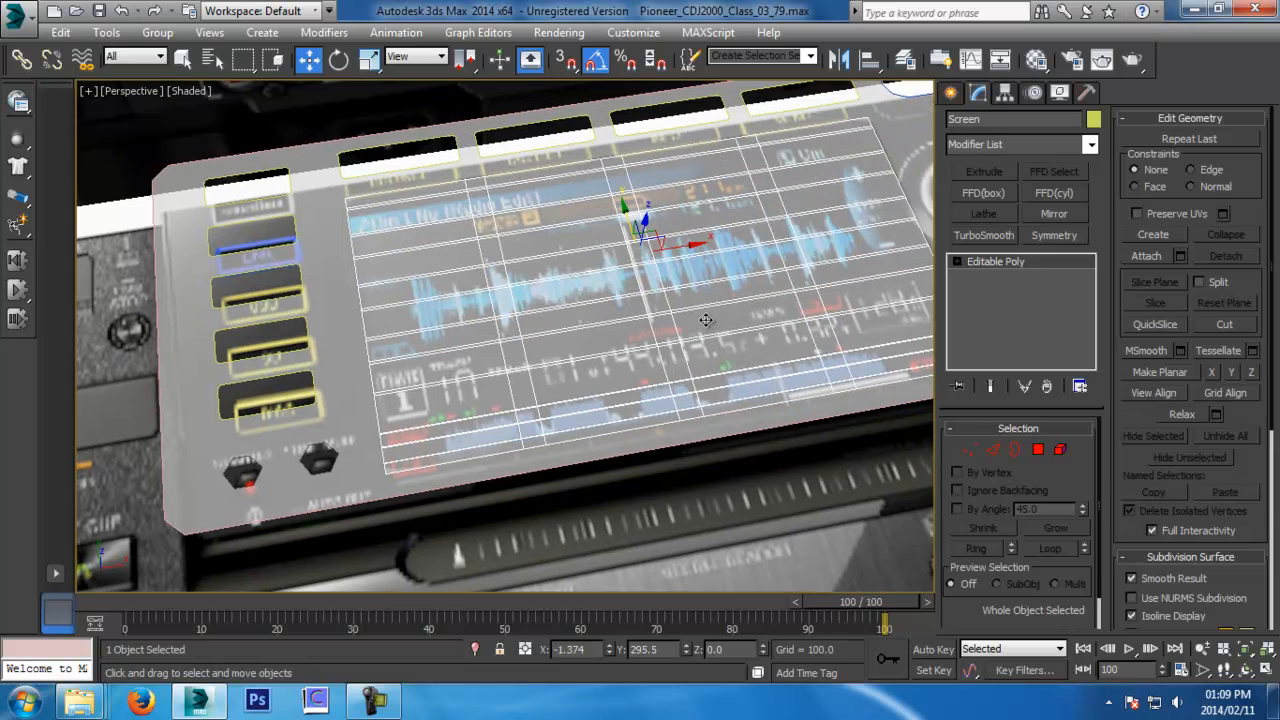
# Remove all interior edges of the Screen object together with their vertices, keeping only its rectangular outline
pyautogui.click(992, 450)
pyautogui.click(450, 224)
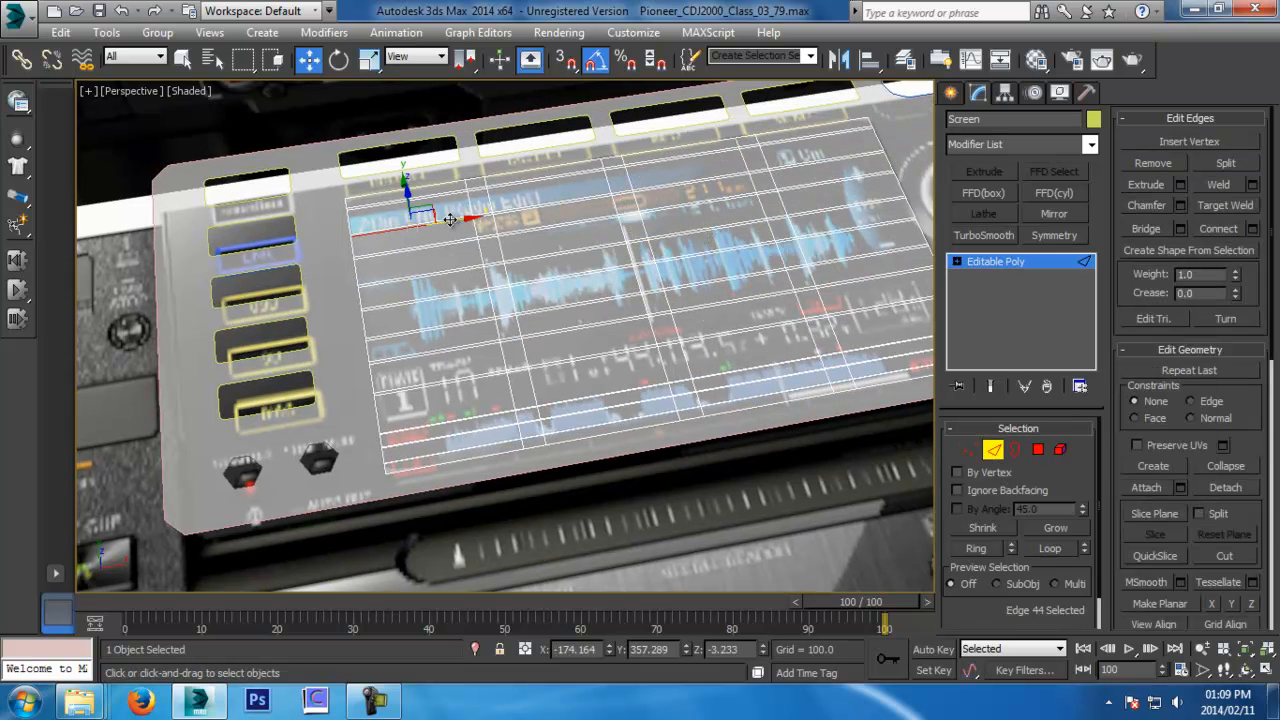
pyautogui.keyDown('alt'); pyautogui.moveTo(450, 219); pyautogui.dragTo(457, 247, button='middle'); pyautogui.keyUp('alt')
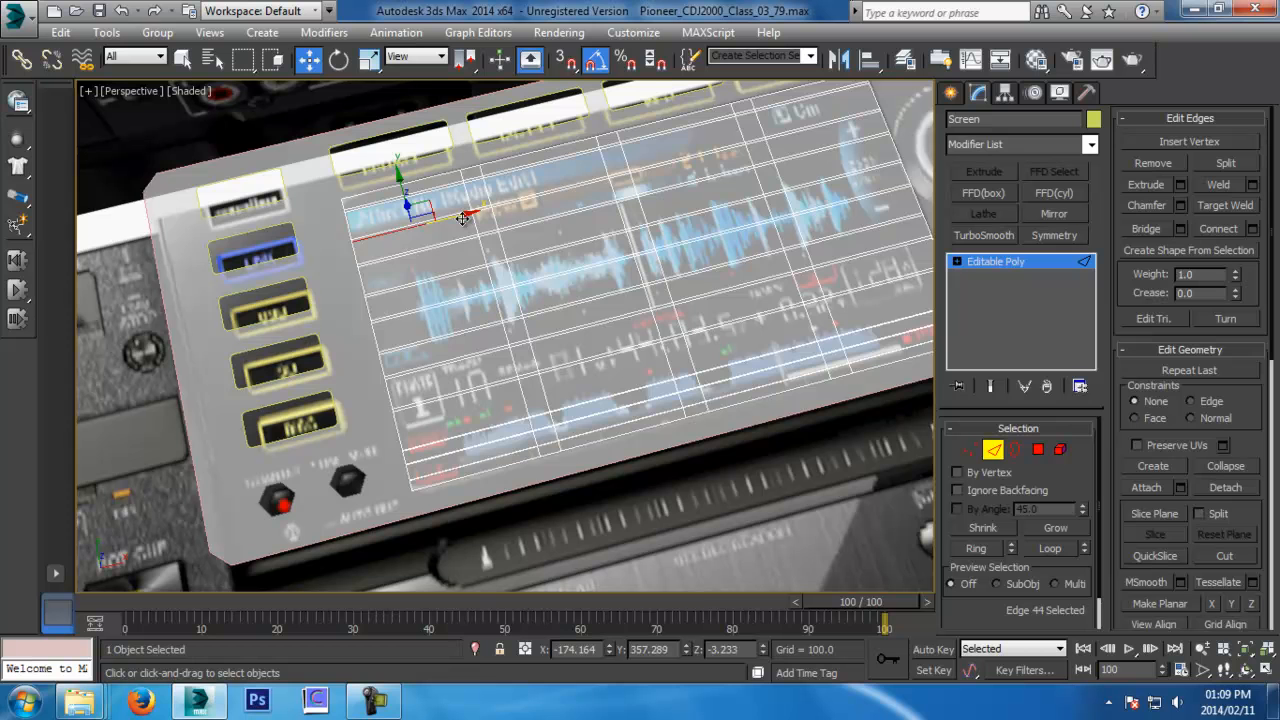
pyautogui.hotkey('ctrl', 'a')
pyautogui.press('t')
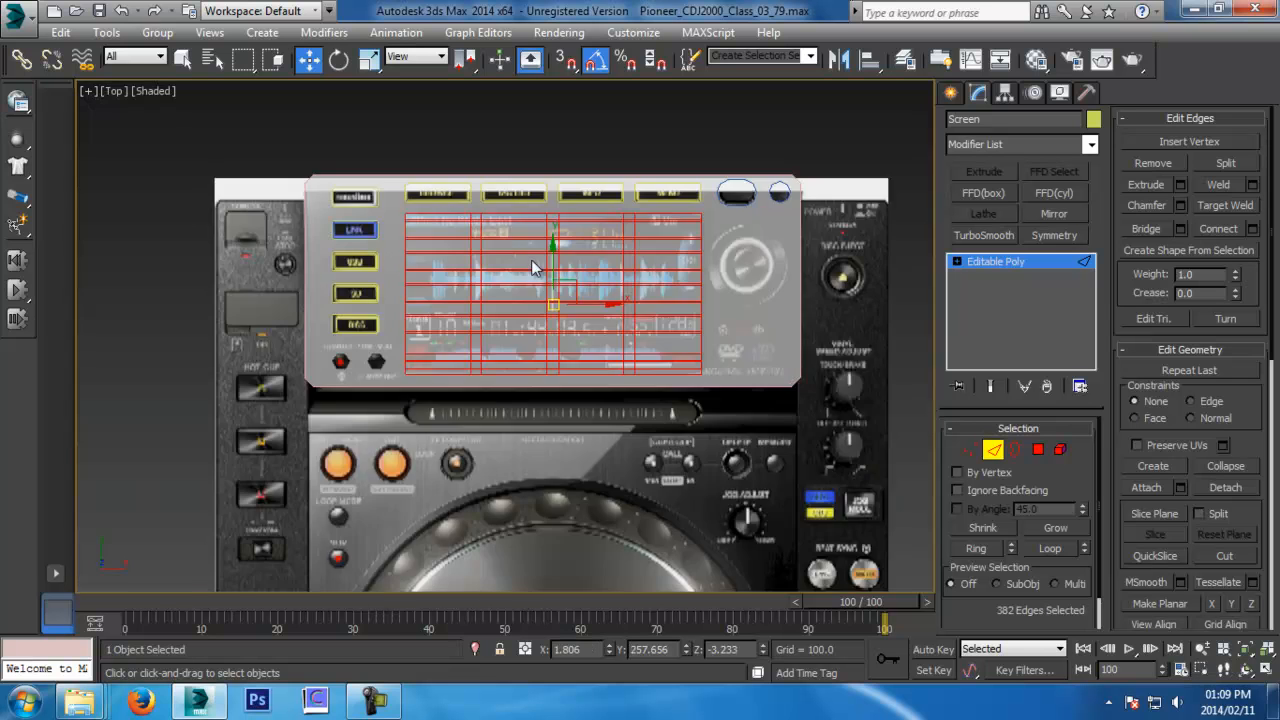
pyautogui.press('z')
pyautogui.moveTo(284, 170)
pyautogui.keyDown('alt'); pyautogui.mouseDown()
pyautogui.moveTo(820, 477)
pyautogui.moveTo(824, 508)
pyautogui.mouseUp(); pyautogui.keyUp('alt')
pyautogui.hotkey('ctrl', 'i')
pyautogui.hotkey('ctrl', 'BackSpace')
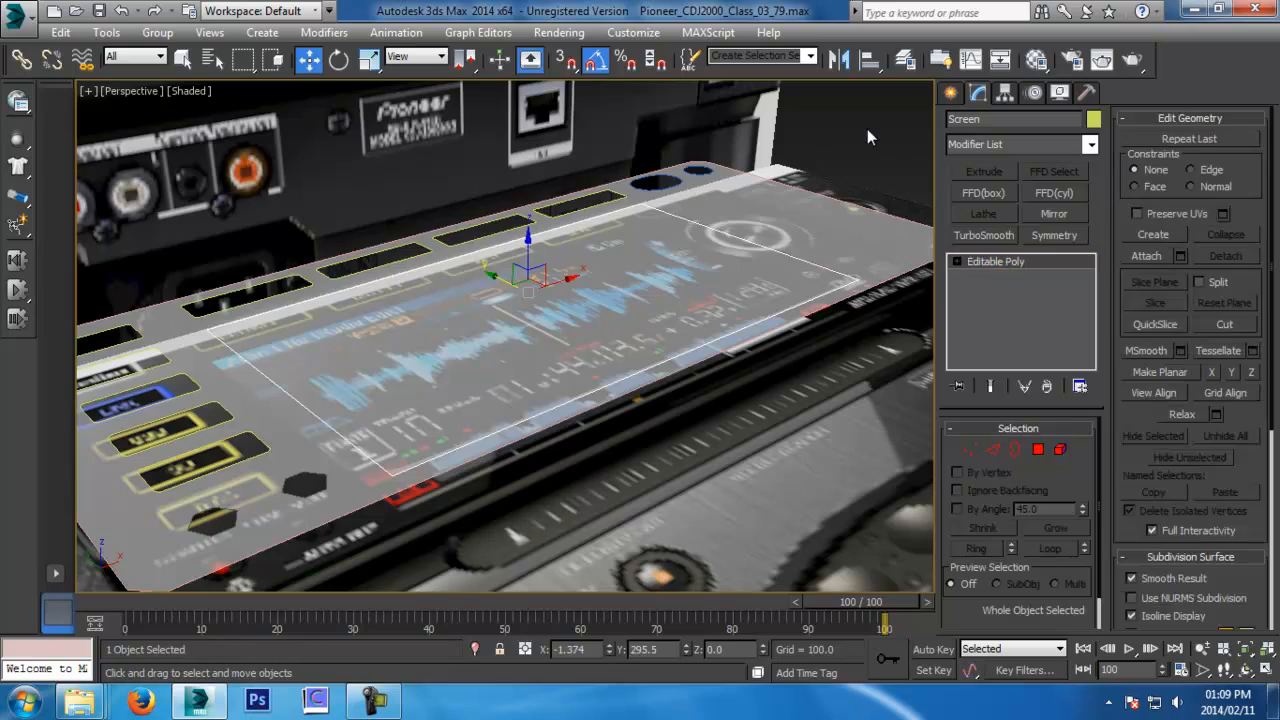
# Turn off the plate's see-through display and examine the smoothed corner of the display recess up close
pyautogui.click(815, 243)
pyautogui.moveTo(815, 243)
pyautogui.keyDown('alt'); pyautogui.mouseDown(button='middle')
pyautogui.moveTo(862, 274)
pyautogui.moveTo(803, 222)
pyautogui.mouseUp(button='middle'); pyautogui.keyUp('alt')
pyautogui.click(845, 242)
pyautogui.hotkey('alt', 'z')
pyautogui.moveTo(825, 225); pyautogui.dragTo(845, 150)
pyautogui.moveTo(845, 150); pyautogui.dragTo(1092, 190, button='middle')
pyautogui.moveTo(406, 361); pyautogui.dragTo(409, 329)
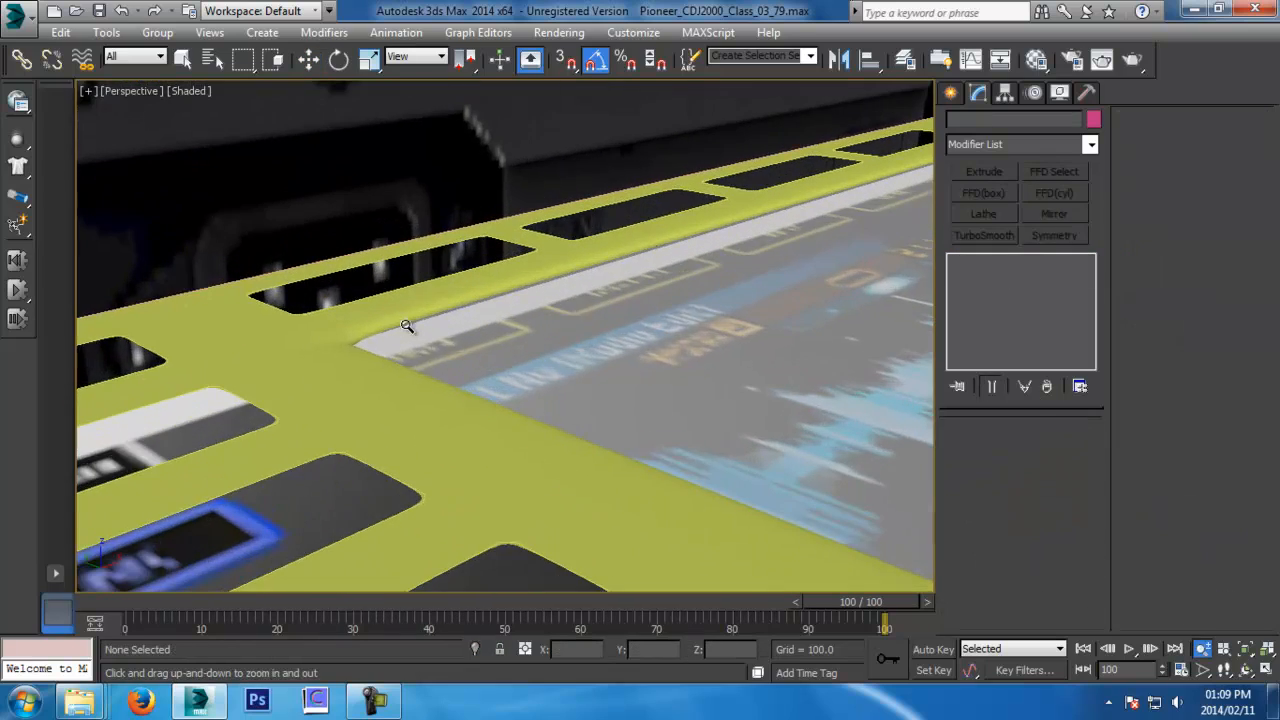
pyautogui.press('w')
# Connect the ring of short vertical edges around the plate's display recess with two segments, pinched outward toward the wall's borders
pyautogui.click(400, 318)
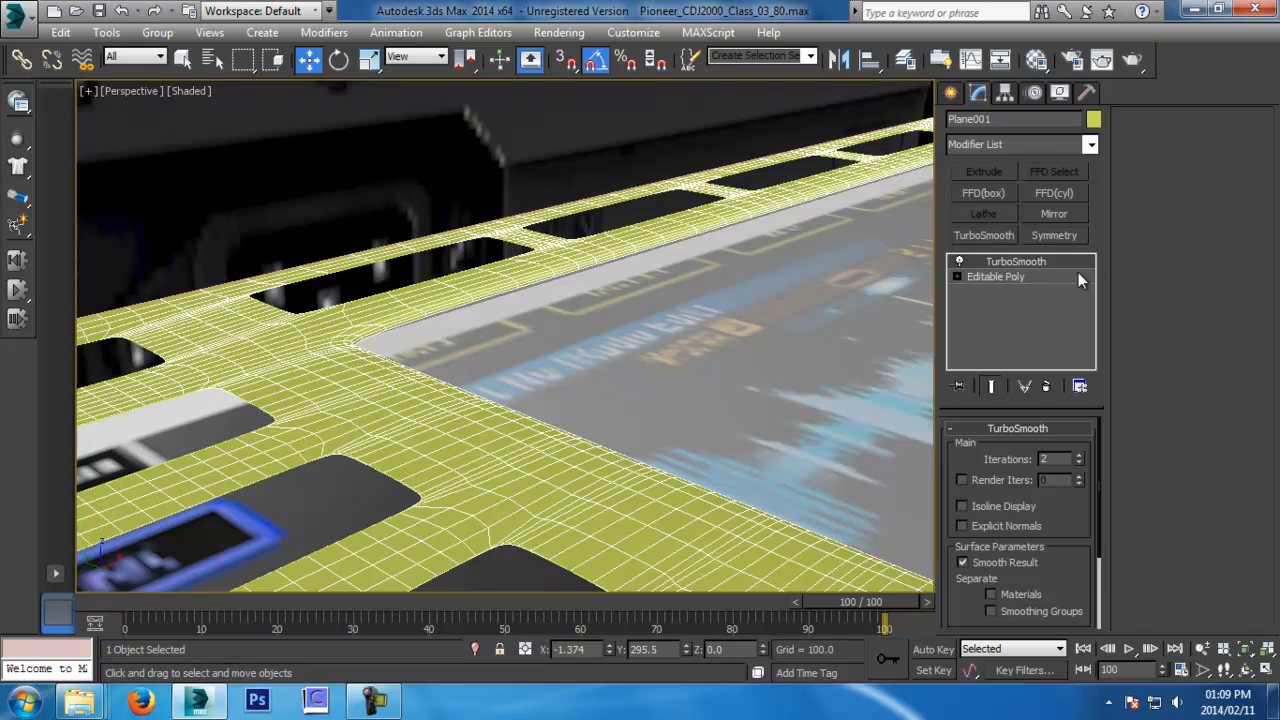
pyautogui.click(1078, 278)
pyautogui.click(995, 448)
pyautogui.moveTo(455, 328); pyautogui.dragTo(500, 383, button='middle')
pyautogui.scroll(3, 552, 355)
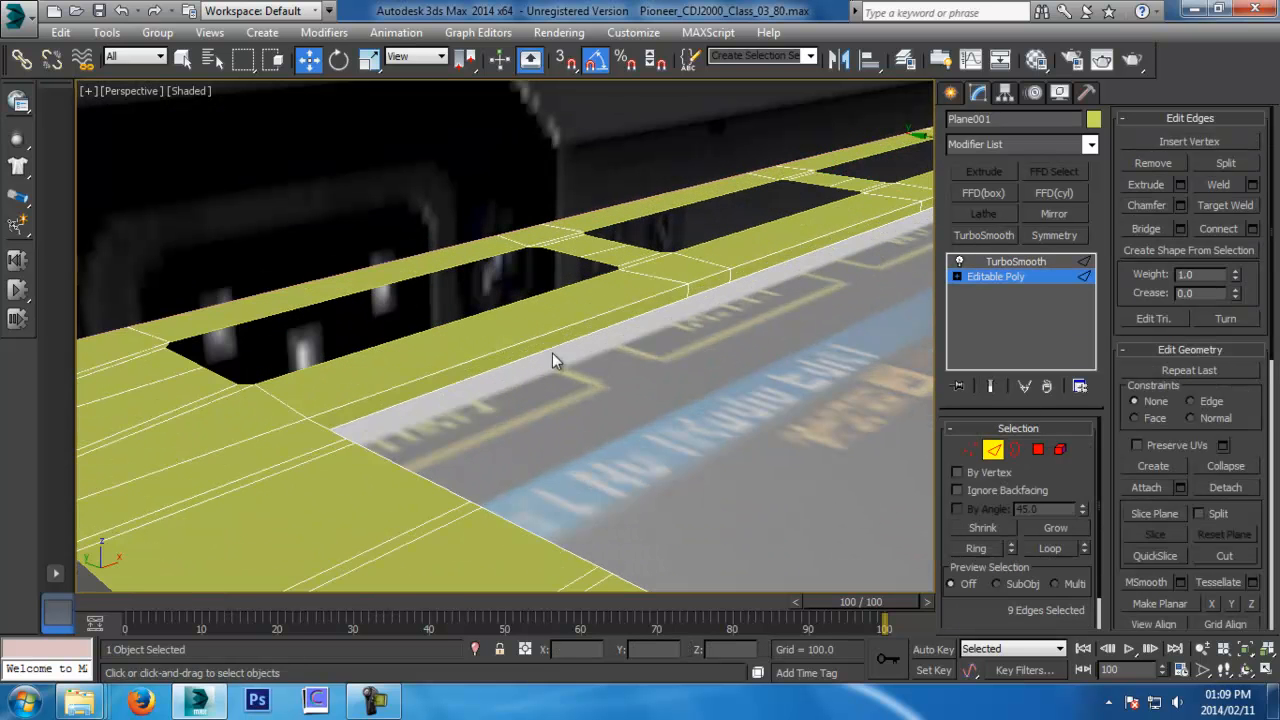
pyautogui.click(690, 283)
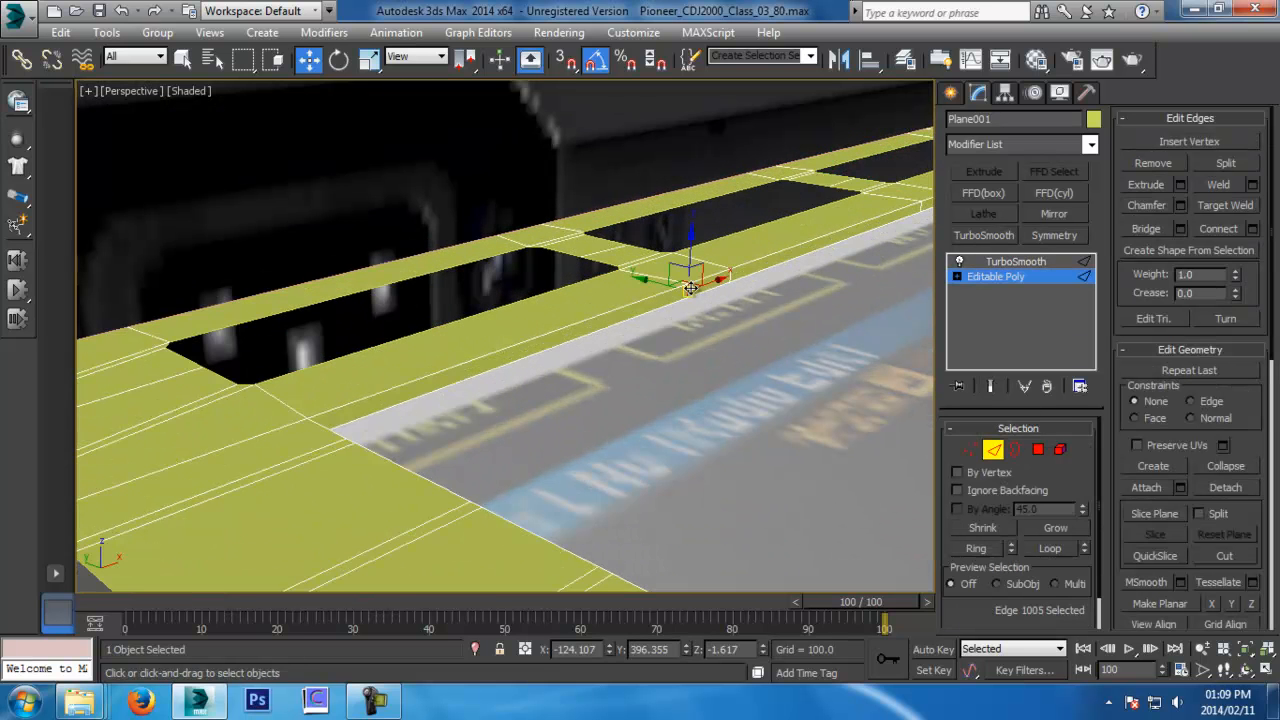
pyautogui.click(972, 547)
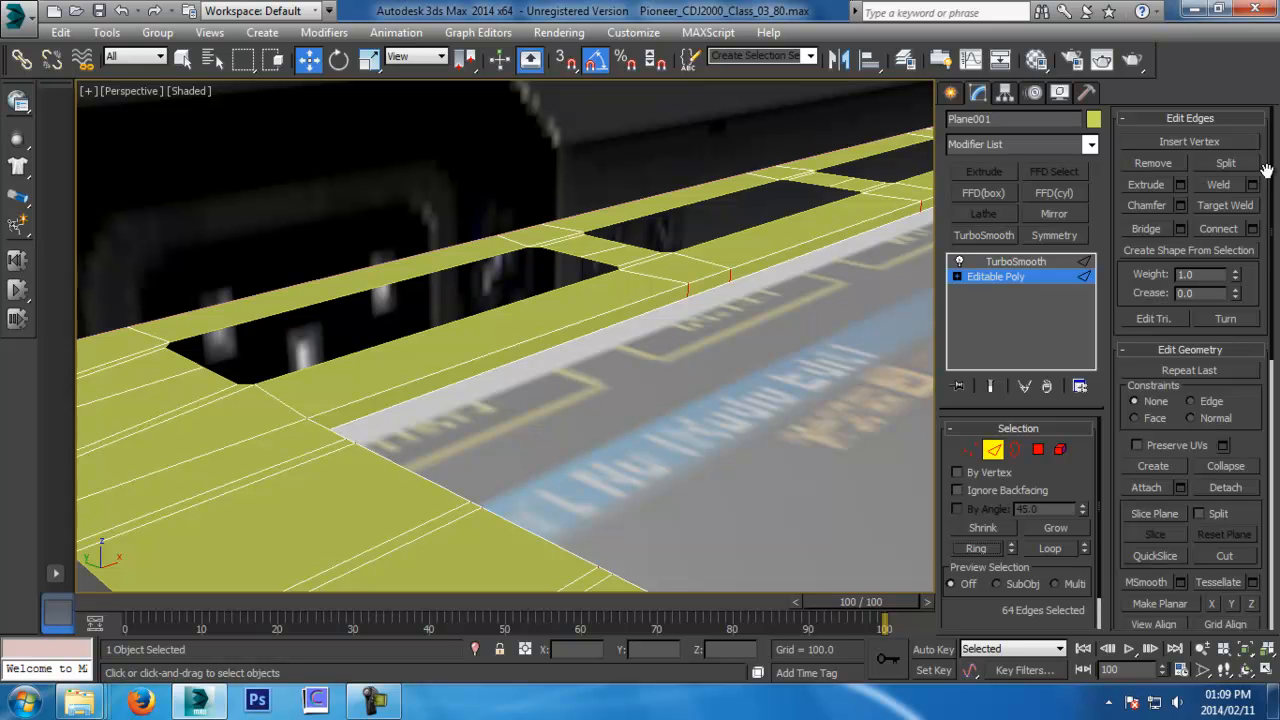
pyautogui.click(1252, 228)
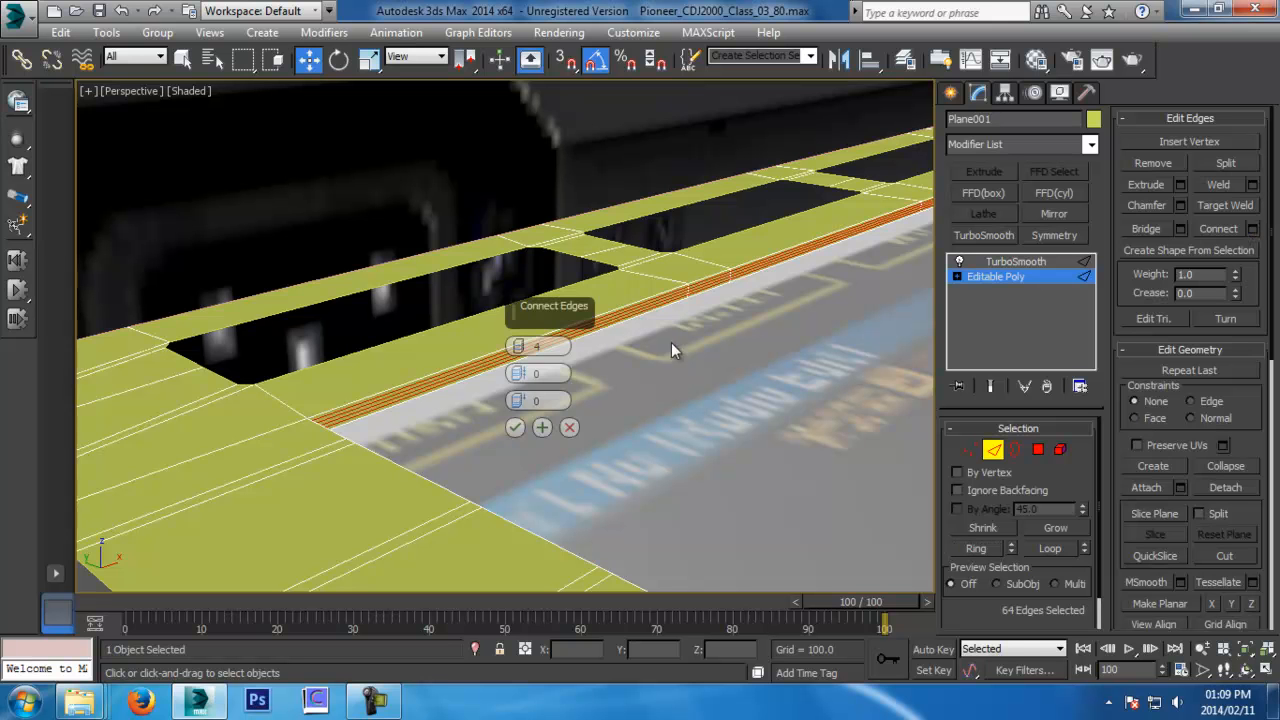
pyautogui.click(518, 347)
pyautogui.scroll(4, 457, 371)
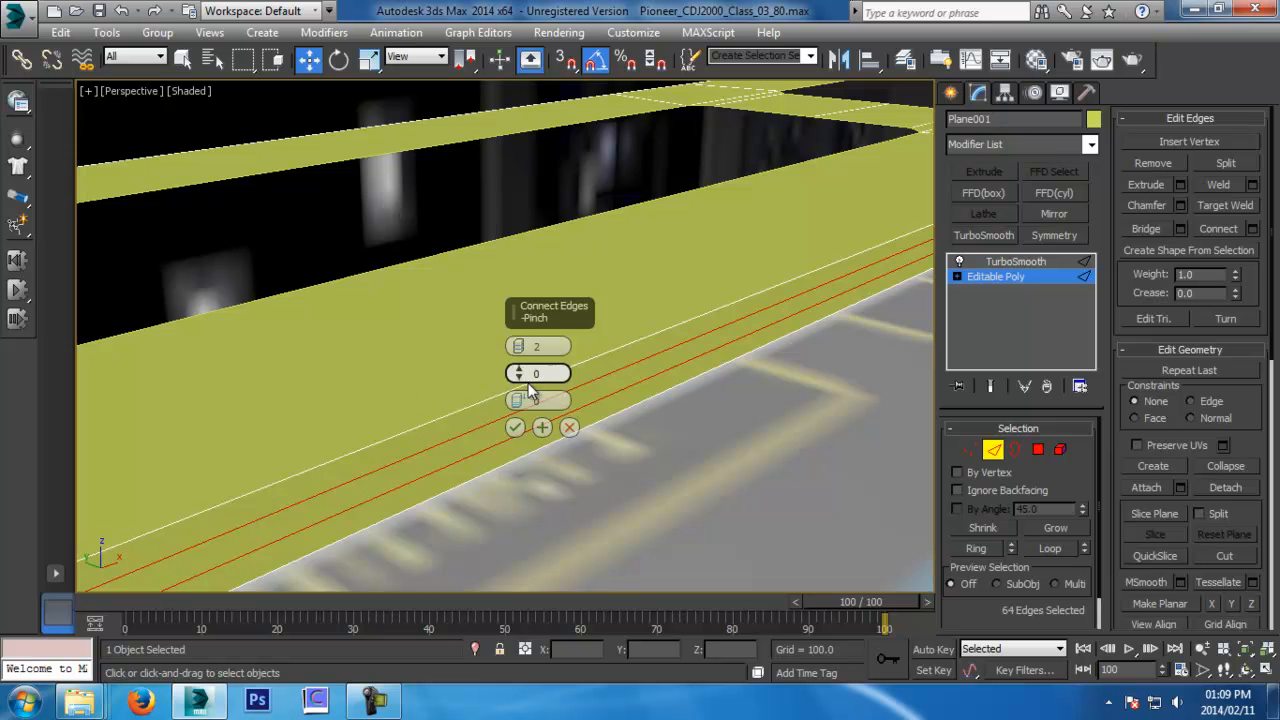
pyautogui.moveTo(518, 372); pyautogui.dragTo(512, 381)
pyautogui.click(514, 427)
pyautogui.click(992, 449)
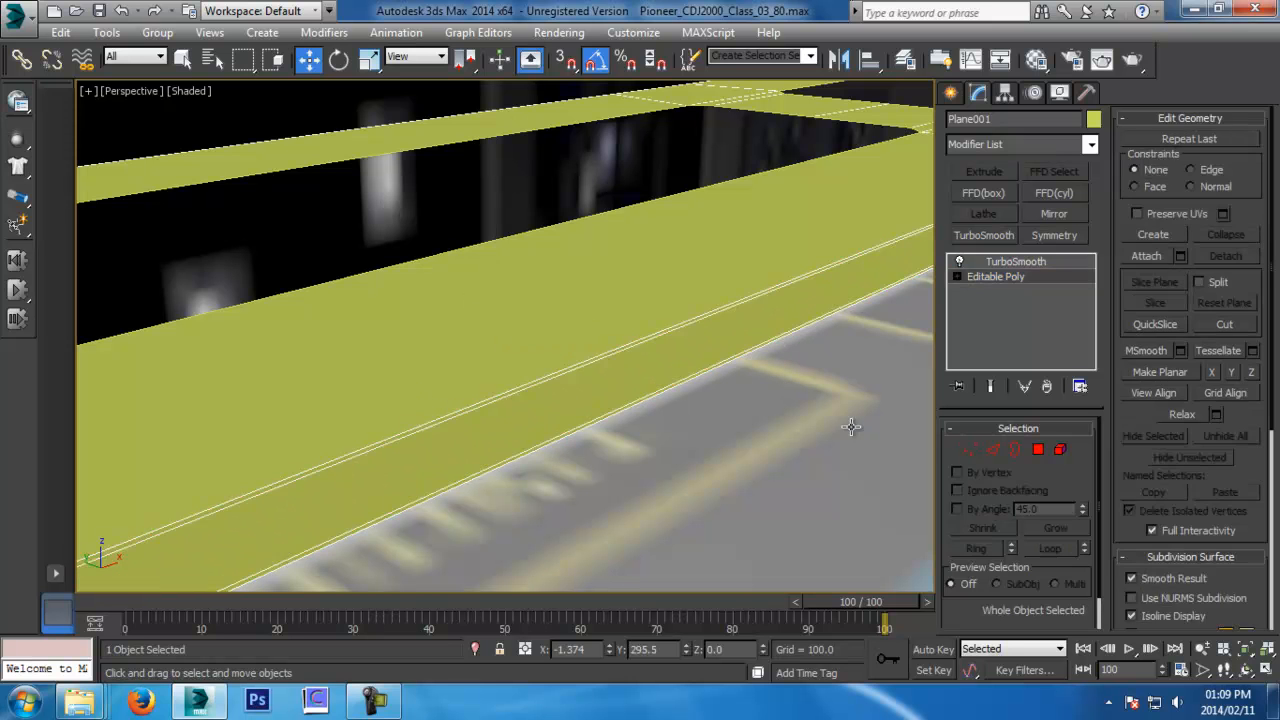
# In top view, connect the ring of lengthwise plate edges at the display opening's left end with two segments at pinch 95
pyautogui.click(851, 423)
pyautogui.scroll(-4, 828, 421)
pyautogui.scroll(2, 777, 423)
pyautogui.keyDown('alt'); pyautogui.moveTo(729, 385); pyautogui.dragTo(723, 354, button='middle'); pyautogui.keyUp('alt')
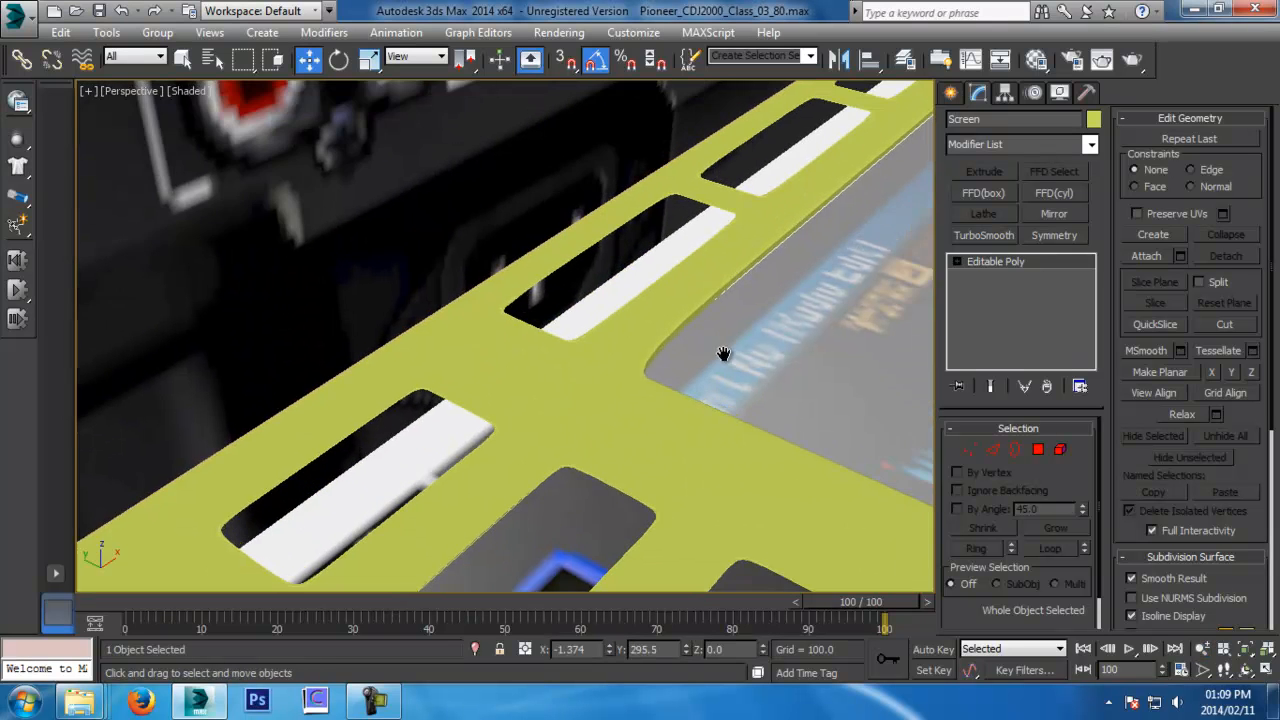
pyautogui.press('t')
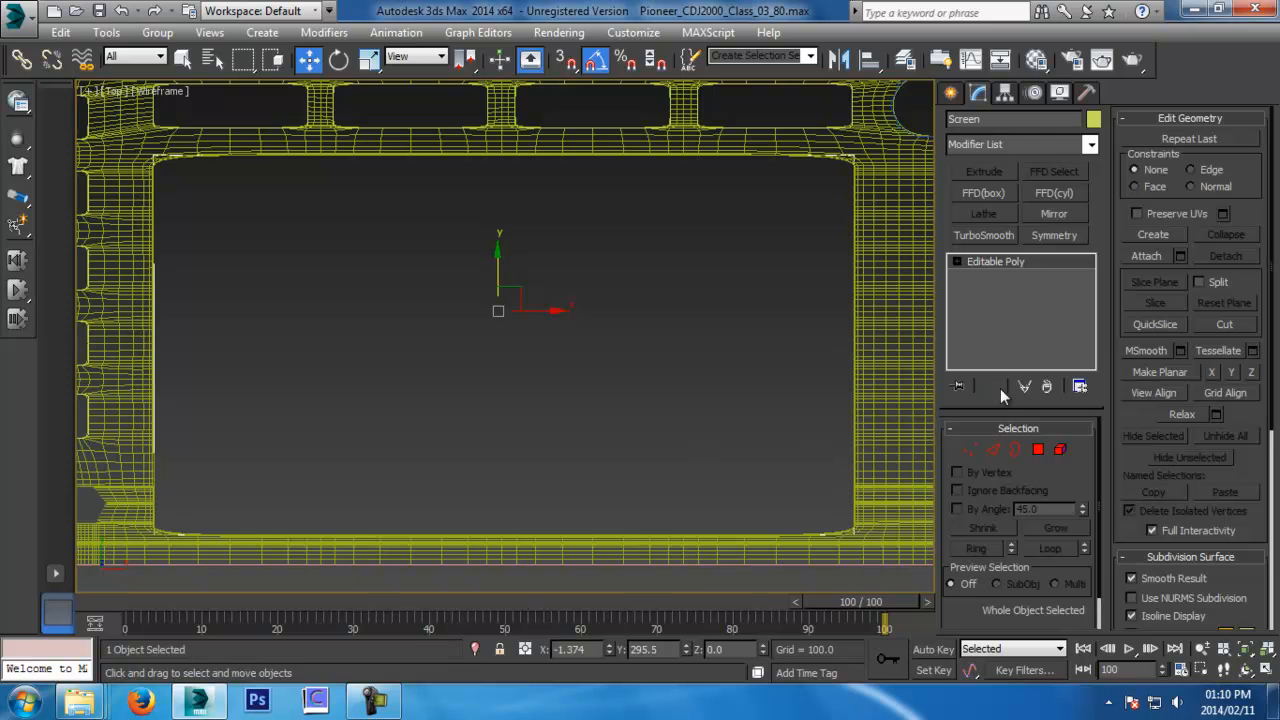
pyautogui.click(904, 464)
pyautogui.scroll(-2, 752, 475)
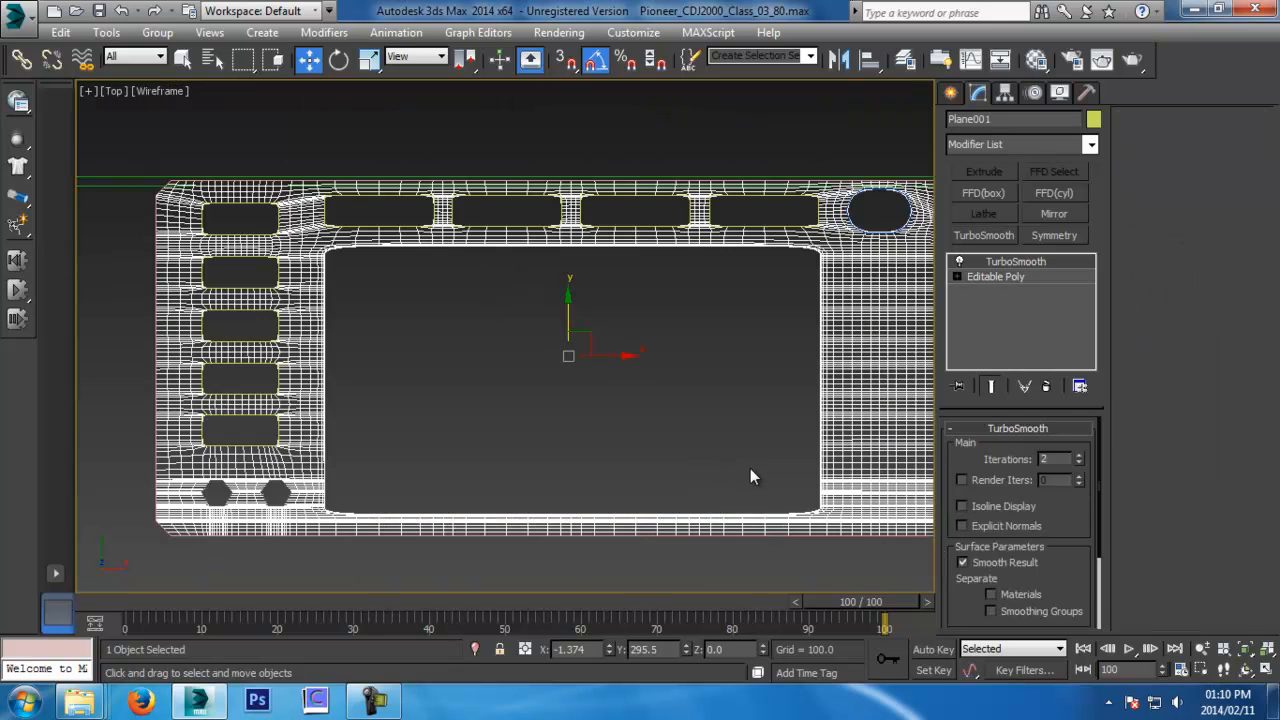
pyautogui.click(1003, 278)
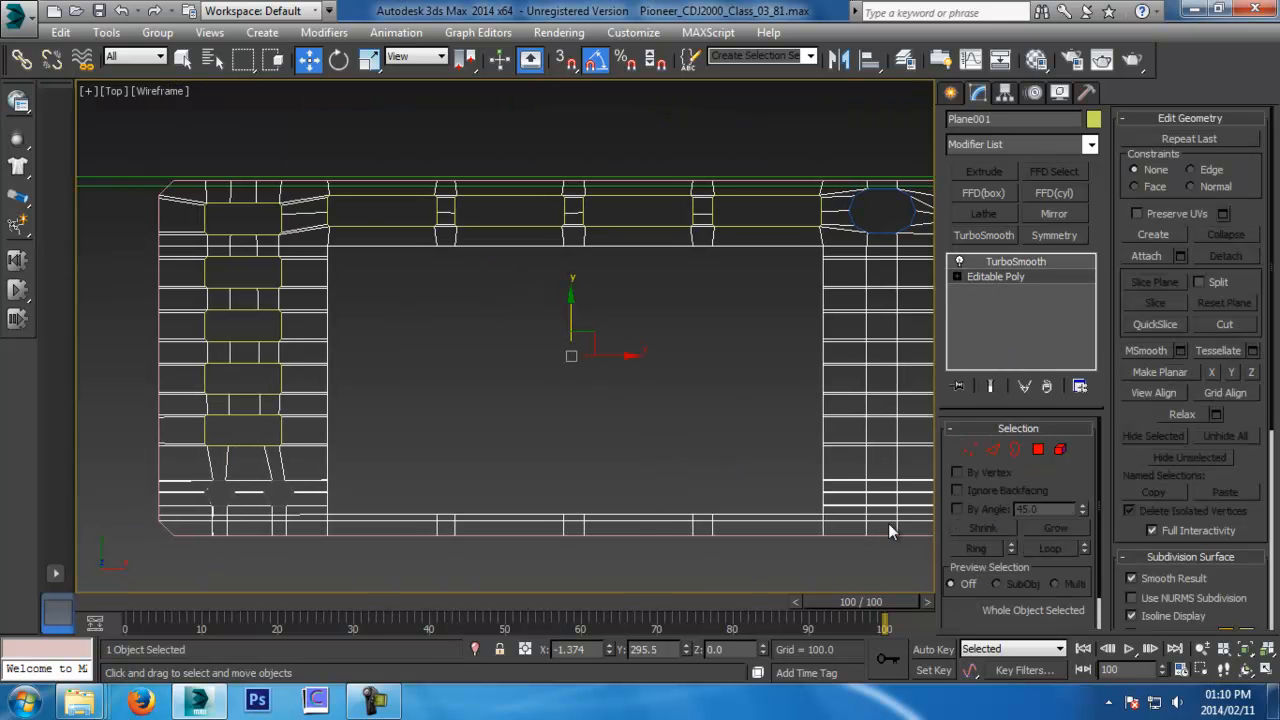
pyautogui.click(993, 449)
pyautogui.moveTo(394, 250); pyautogui.dragTo(395, 276)
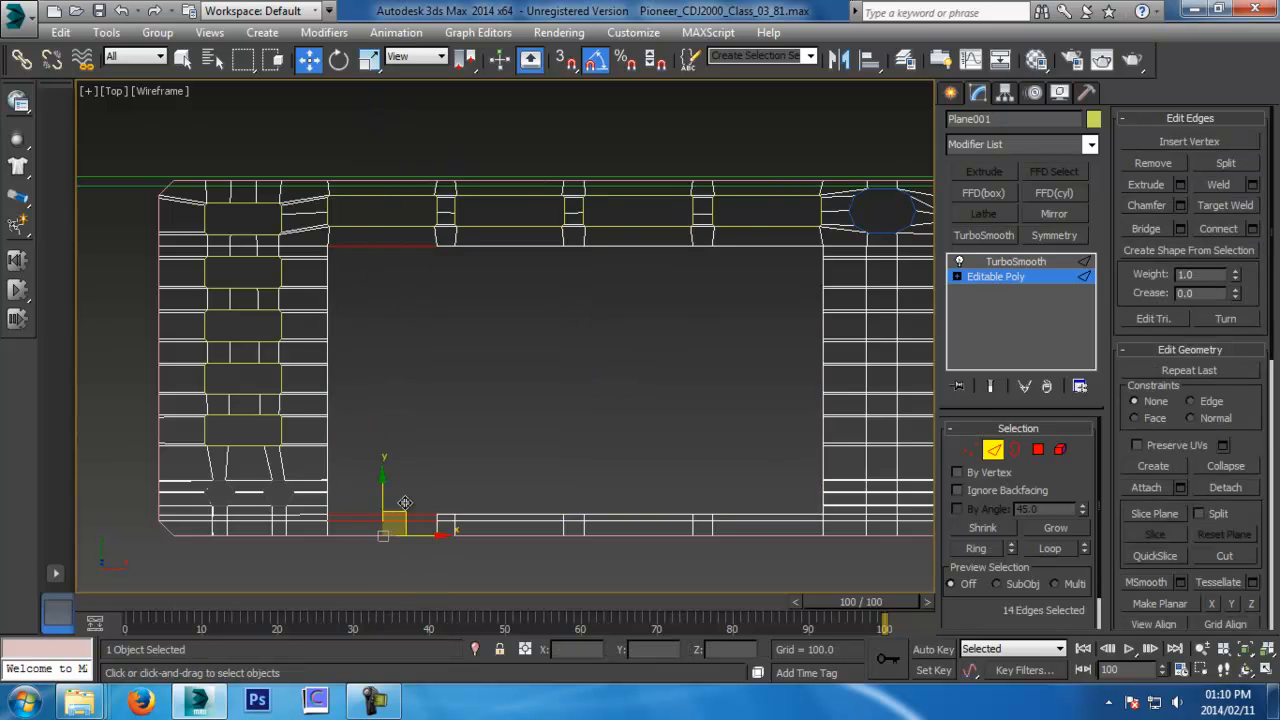
pyautogui.scroll(3, 586, 491)
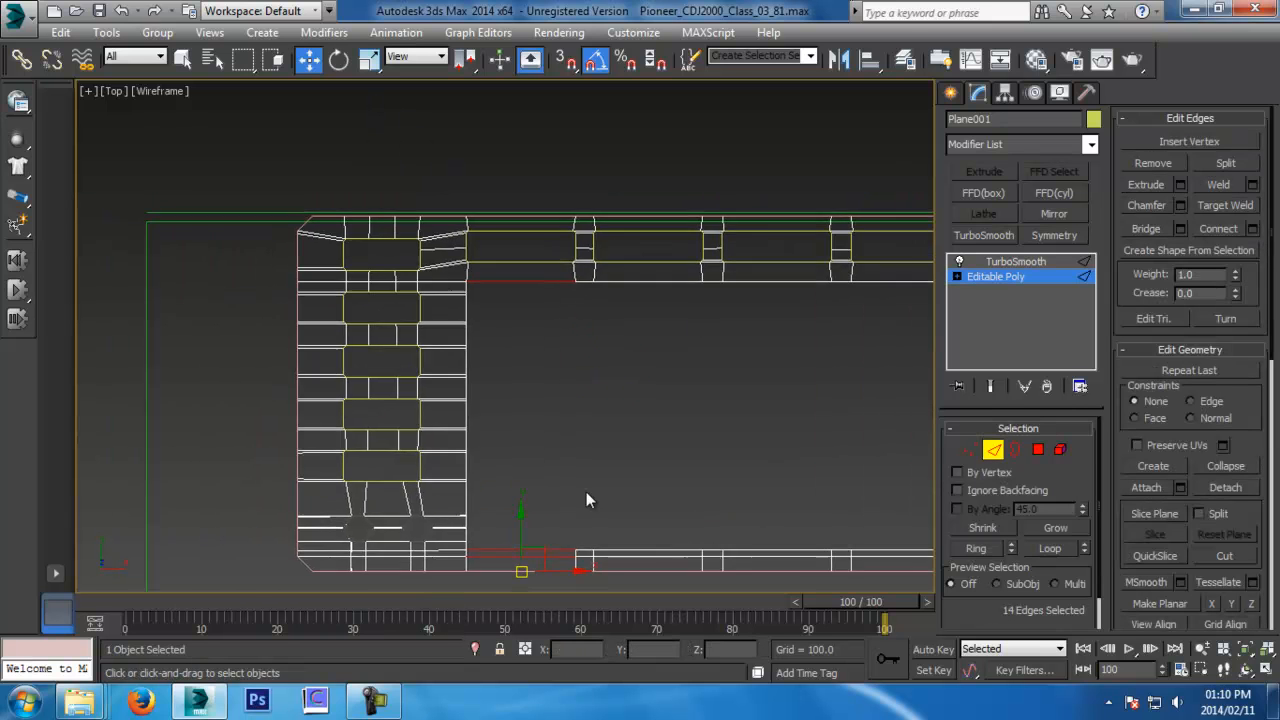
pyautogui.click(1253, 229)
pyautogui.moveTo(531, 392); pyautogui.dragTo(533, 381)
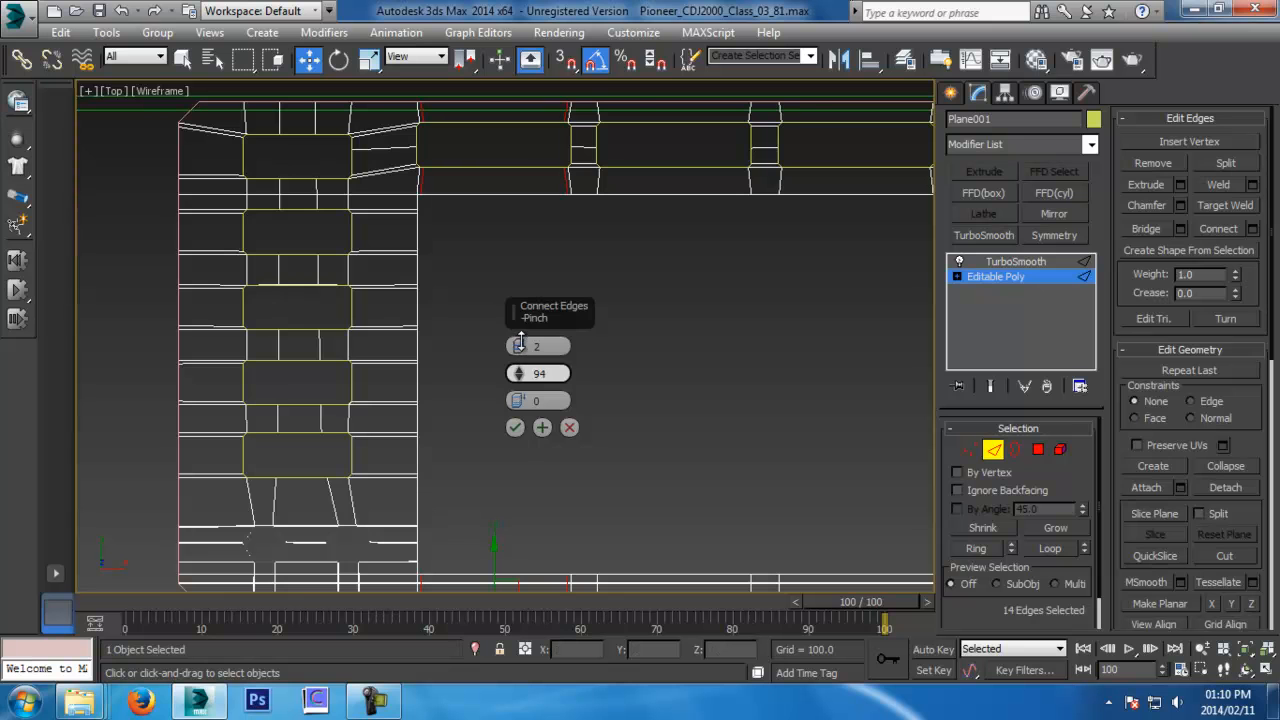
pyautogui.click(515, 428)
pyautogui.click(996, 447)
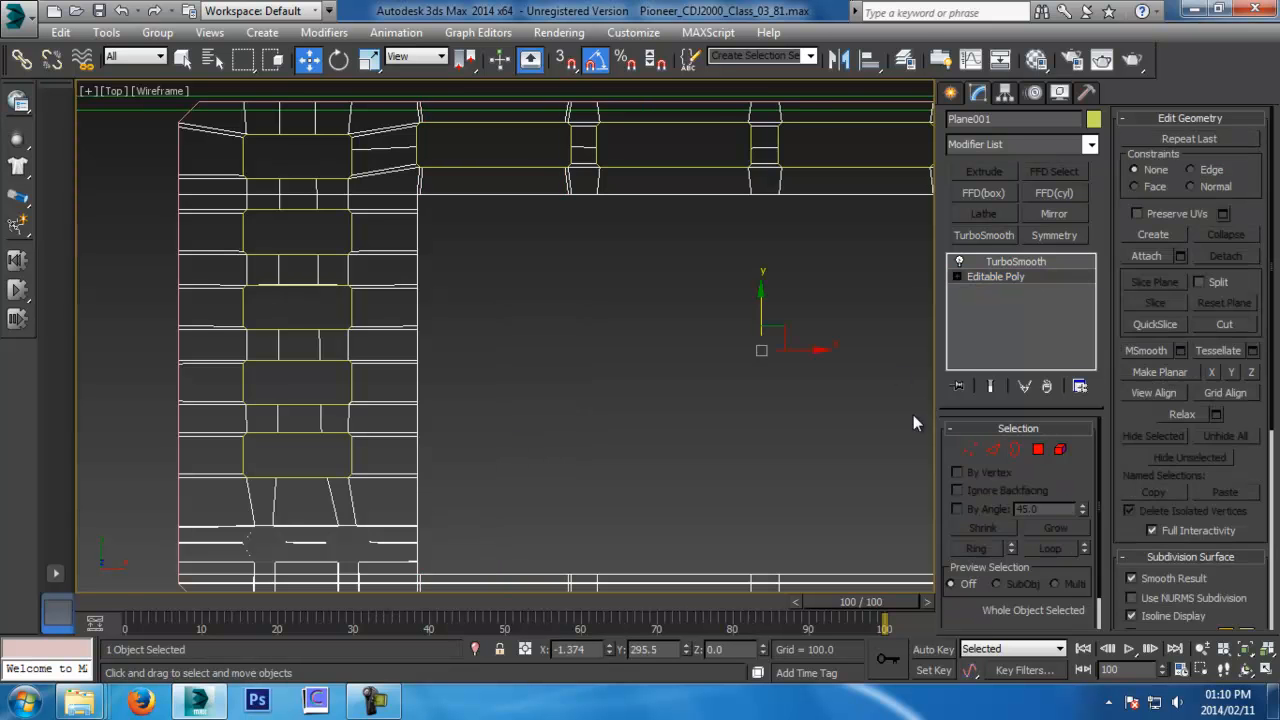
# Connect the ring of lengthwise plate edges at the display opening's right end with two segments at pinch 95
pyautogui.moveTo(620, 311); pyautogui.dragTo(631, 394, button='middle')
pyautogui.click(631, 394)
pyautogui.scroll(4, 441, 316)
pyautogui.moveTo(810, 351); pyautogui.dragTo(672, 234, button='middle')
pyautogui.moveTo(733, 371); pyautogui.dragTo(752, 303, button='middle')
pyautogui.scroll(-3, 752, 303)
pyautogui.click(791, 326)
pyautogui.click(1015, 276)
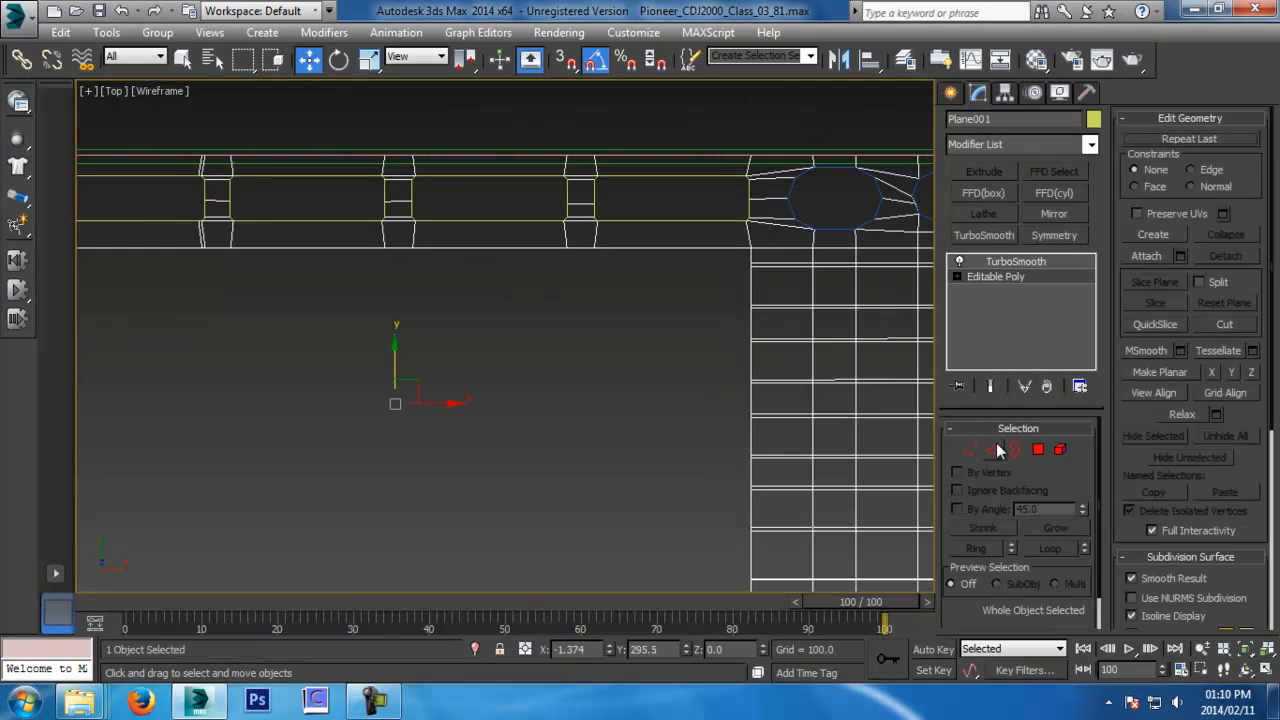
pyautogui.click(993, 449)
pyautogui.scroll(-3, 710, 220)
pyautogui.moveTo(731, 488); pyautogui.dragTo(740, 480)
pyautogui.scroll(3, 752, 471)
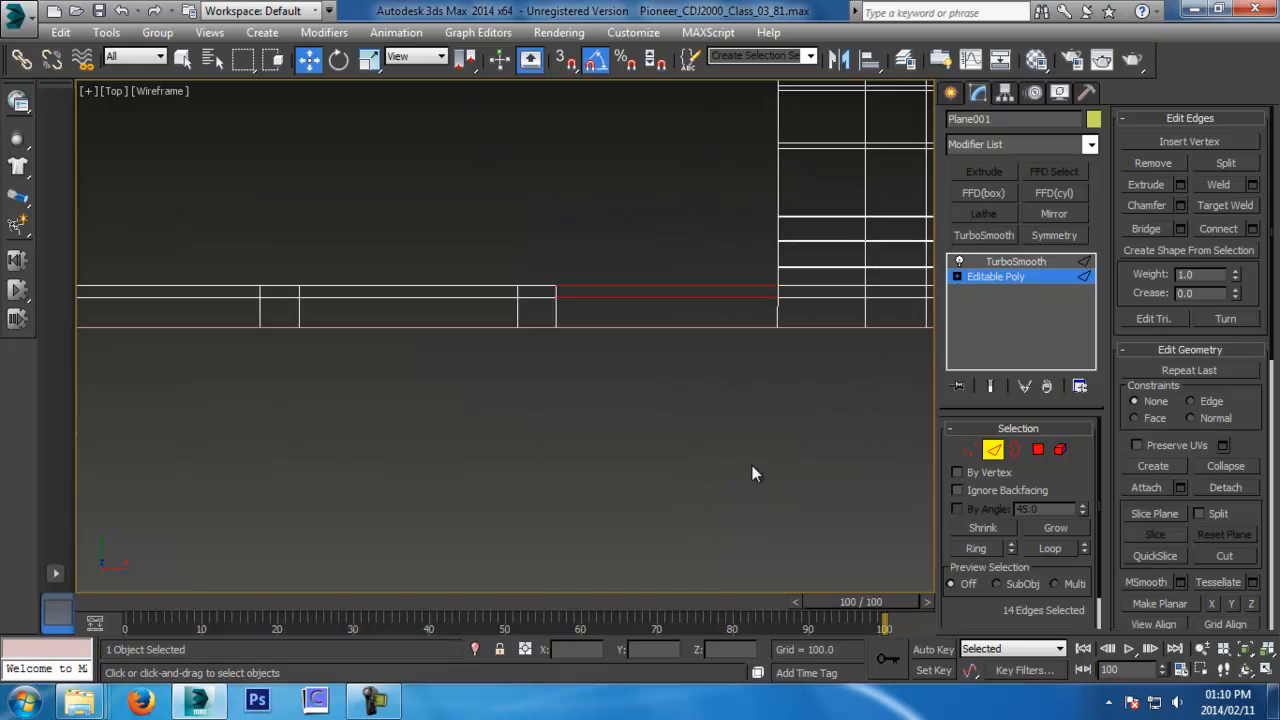
pyautogui.click(1250, 229)
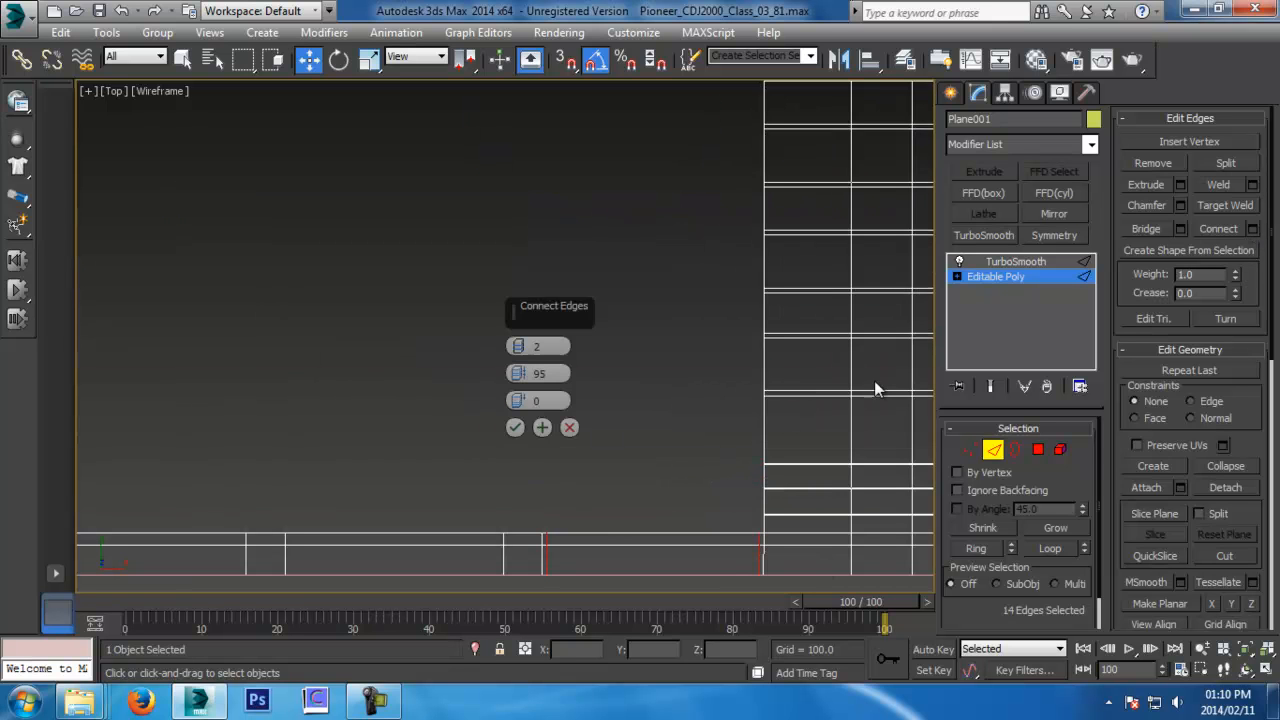
pyautogui.click(515, 427)
pyautogui.click(999, 455)
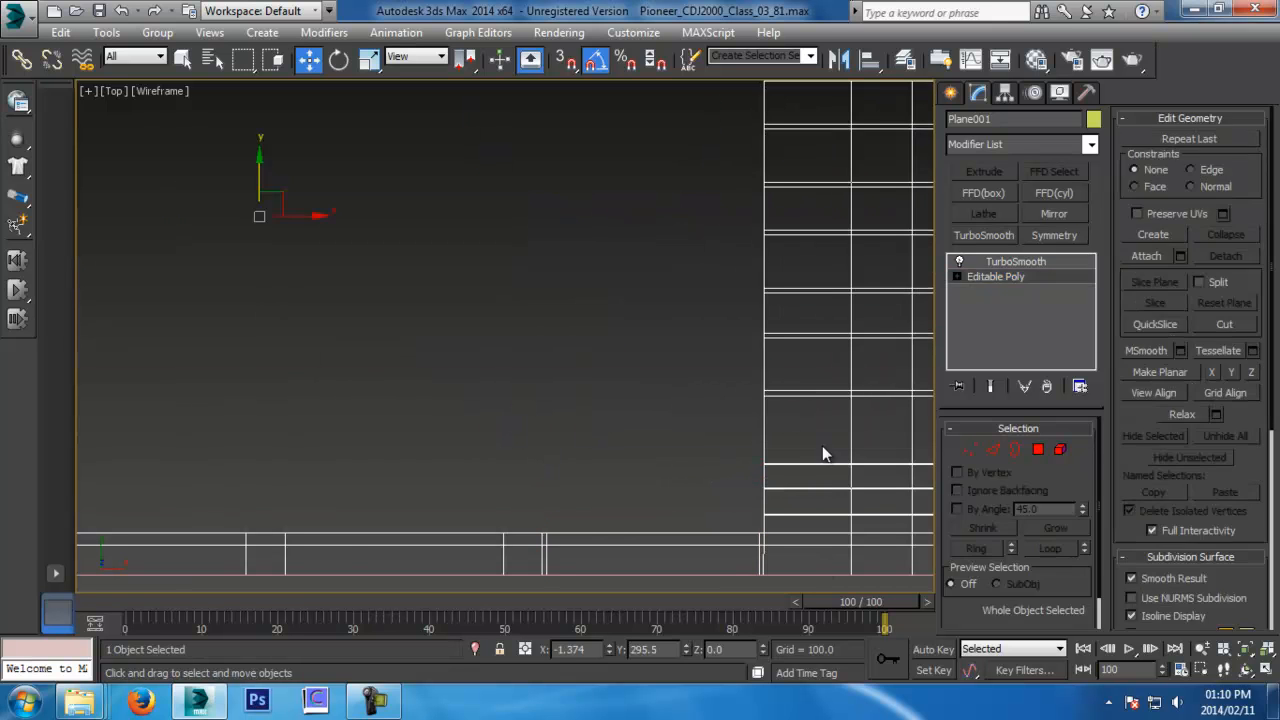
# Save the scene and show the whole model in a shaded perspective view
pyautogui.click(709, 431)
pyautogui.hotkey('ctrl', 's')
pyautogui.press('p')
pyautogui.press('z')
pyautogui.press('F3')
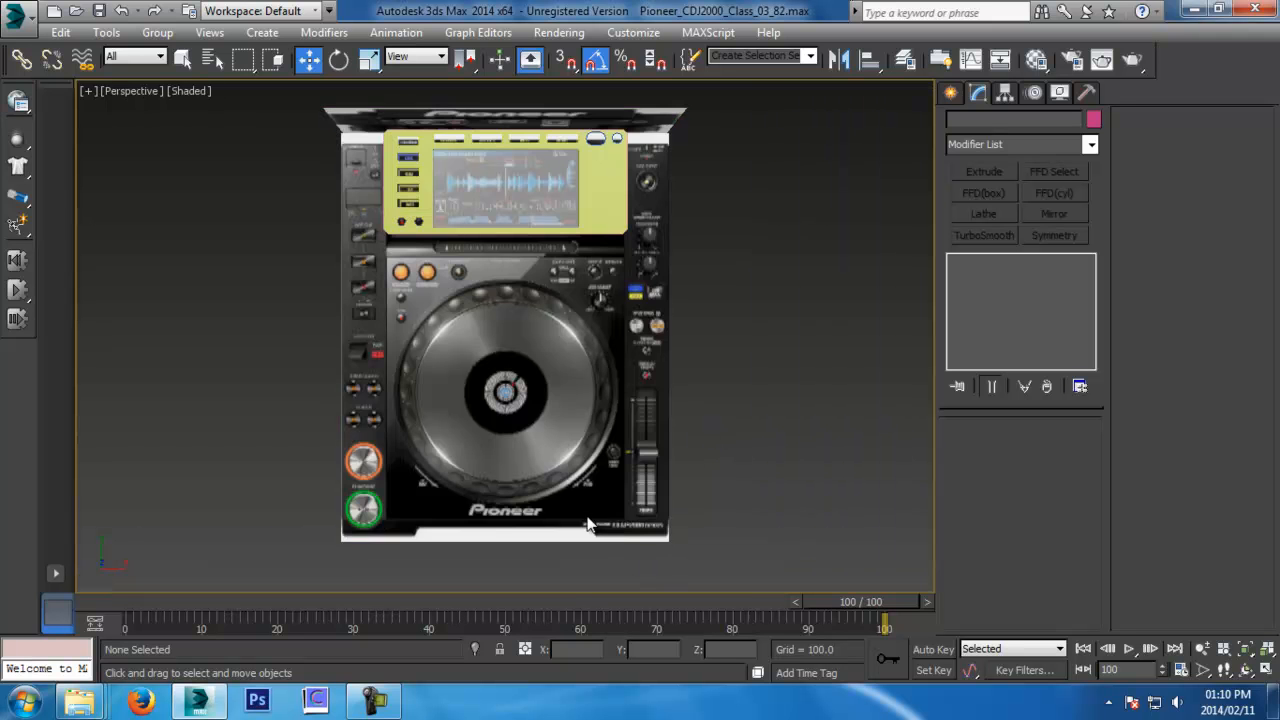
# Make the smoothed plate see-through again, frame it in perspective and save the scene
pyautogui.keyDown('alt'); pyautogui.moveTo(587, 519); pyautogui.dragTo(551, 230, button='middle'); pyautogui.keyUp('alt')
pyautogui.click(528, 257)
pyautogui.click(697, 270)
pyautogui.click(545, 265)
pyautogui.press('z')
pyautogui.keyDown('alt'); pyautogui.moveTo(655, 390); pyautogui.dragTo(675, 330, button='middle'); pyautogui.keyUp('alt')
pyautogui.scroll(4, 658, 313)
pyautogui.press('z')
pyautogui.hotkey('ctrl', 's')
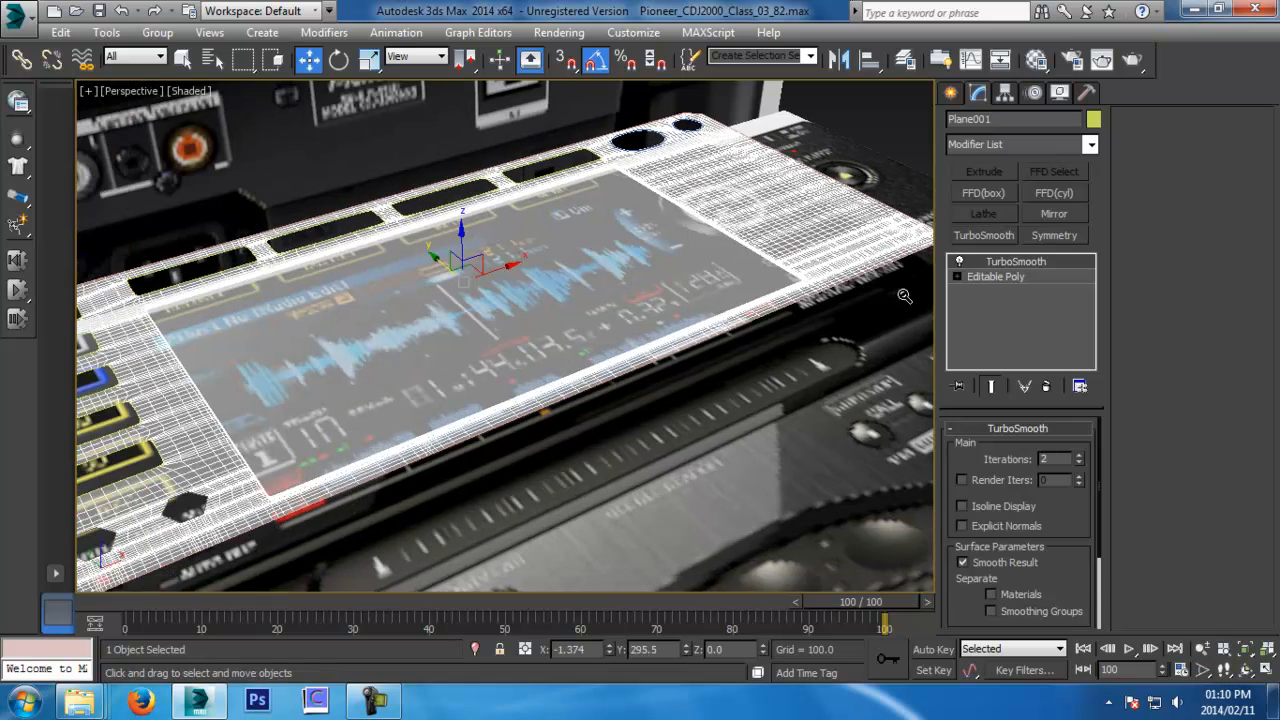
# Examine the plate's round holes, button holes and display opening in perspective, in both wireframe and shaded display
pyautogui.click(920, 163)
pyautogui.moveTo(628, 206); pyautogui.dragTo(568, 412, button='middle')
pyautogui.scroll(4, 575, 412)
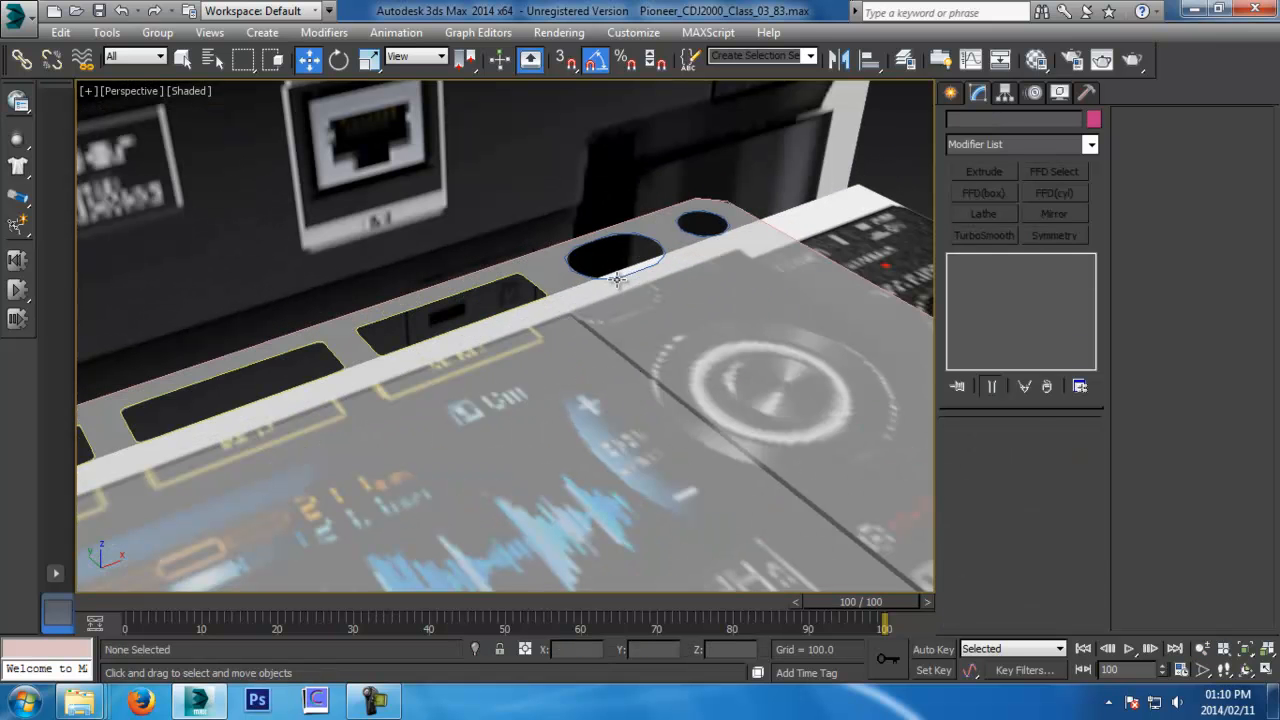
pyautogui.click(618, 278)
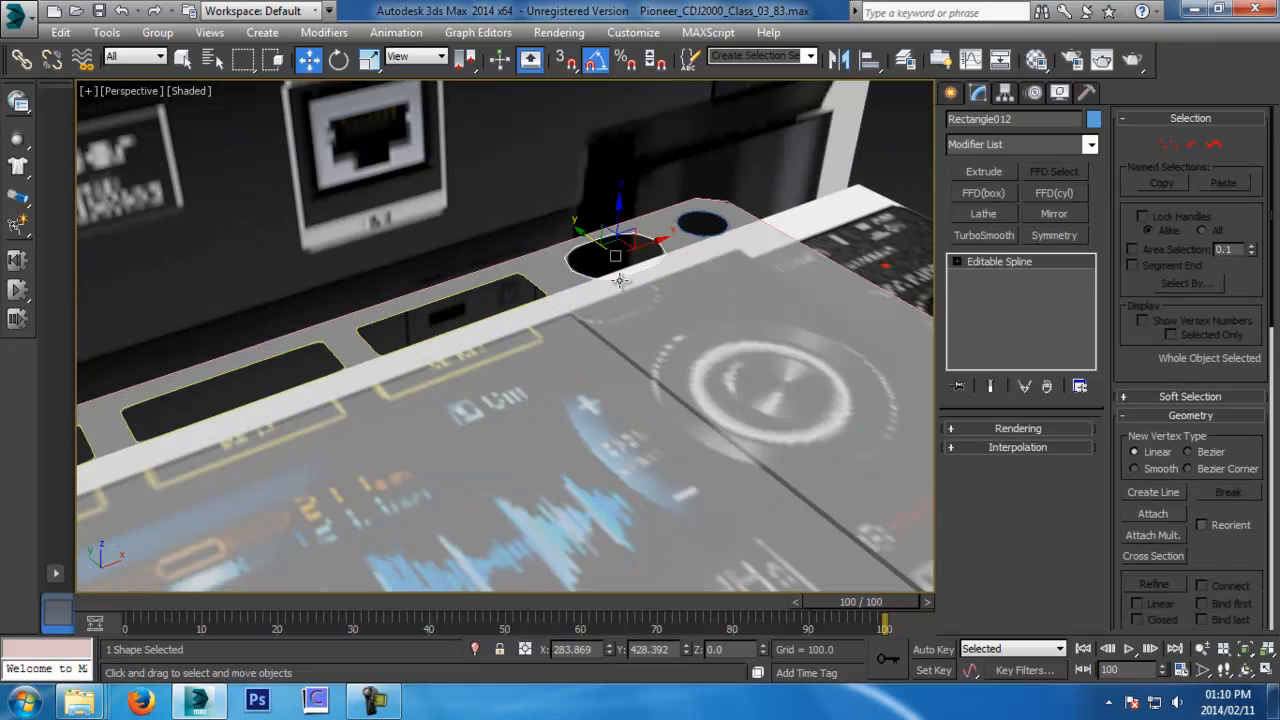
pyautogui.keyDown('alt'); pyautogui.moveTo(592, 293); pyautogui.dragTo(848, 222, button='middle'); pyautogui.keyUp('alt')
pyautogui.keyDown('alt'); pyautogui.moveTo(671, 317); pyautogui.dragTo(698, 264, button='middle'); pyautogui.keyUp('alt')
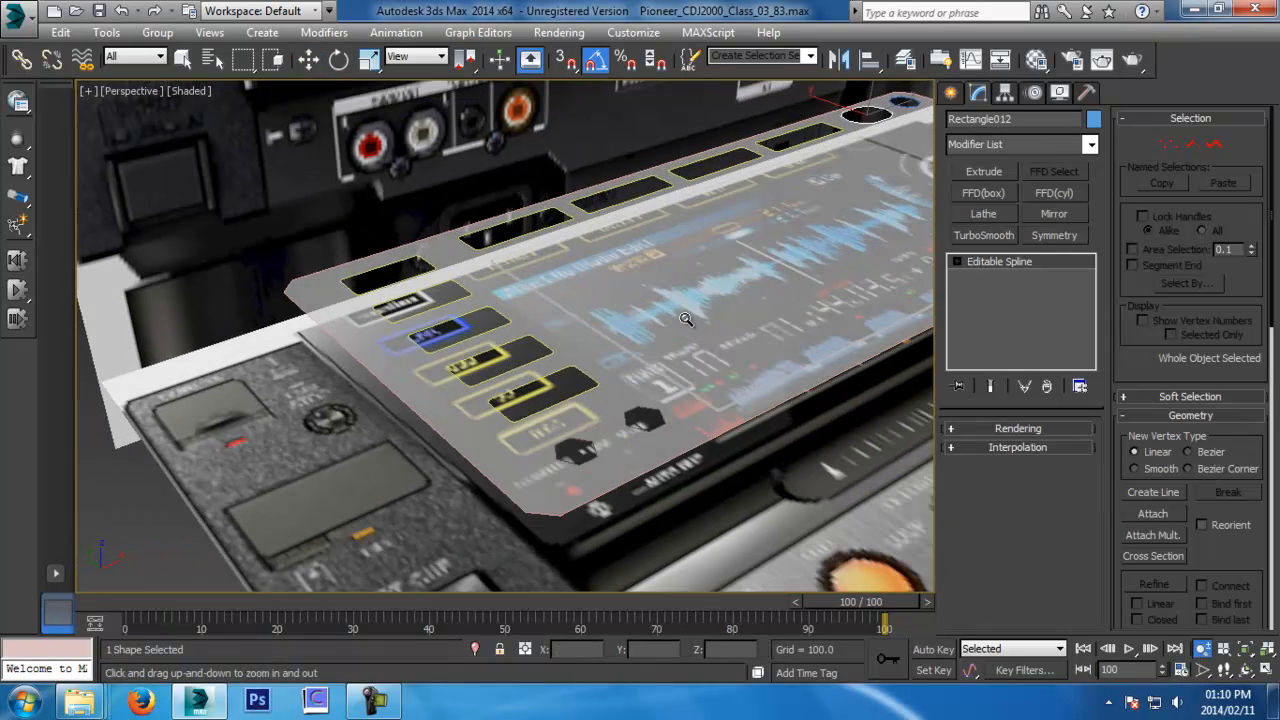
pyautogui.press('w')
pyautogui.click(846, 286)
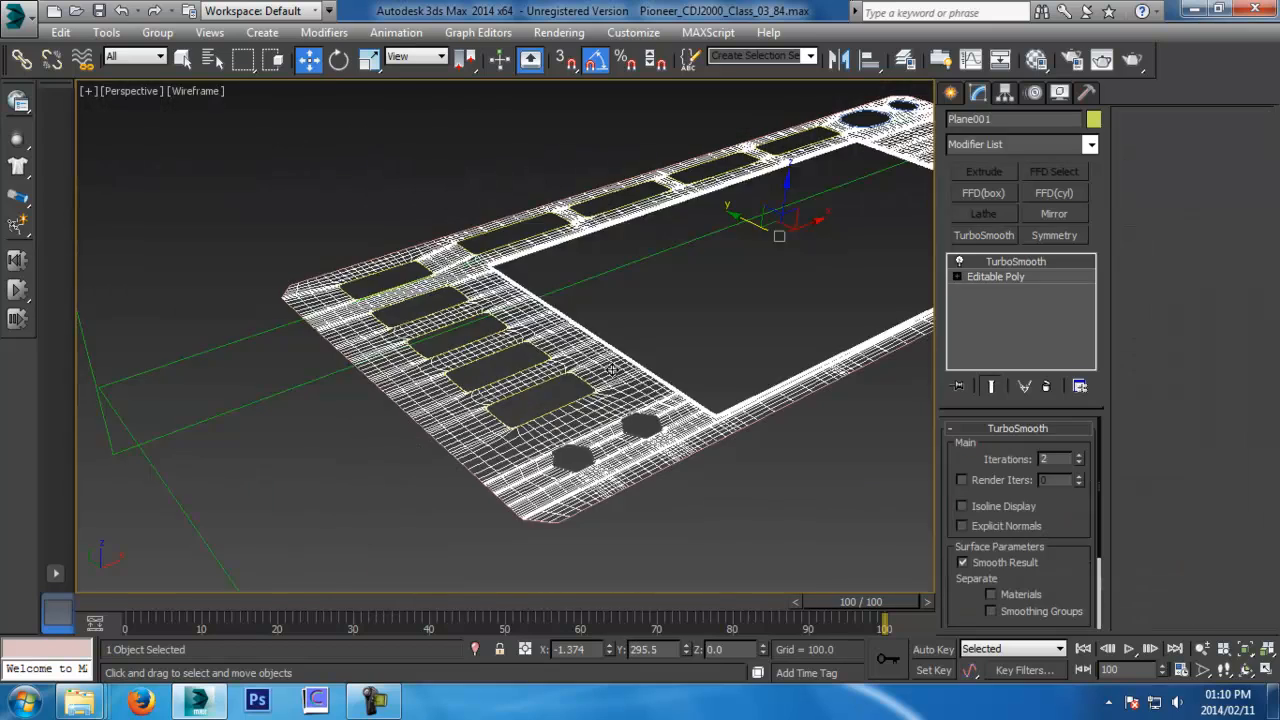
pyautogui.press('F3')
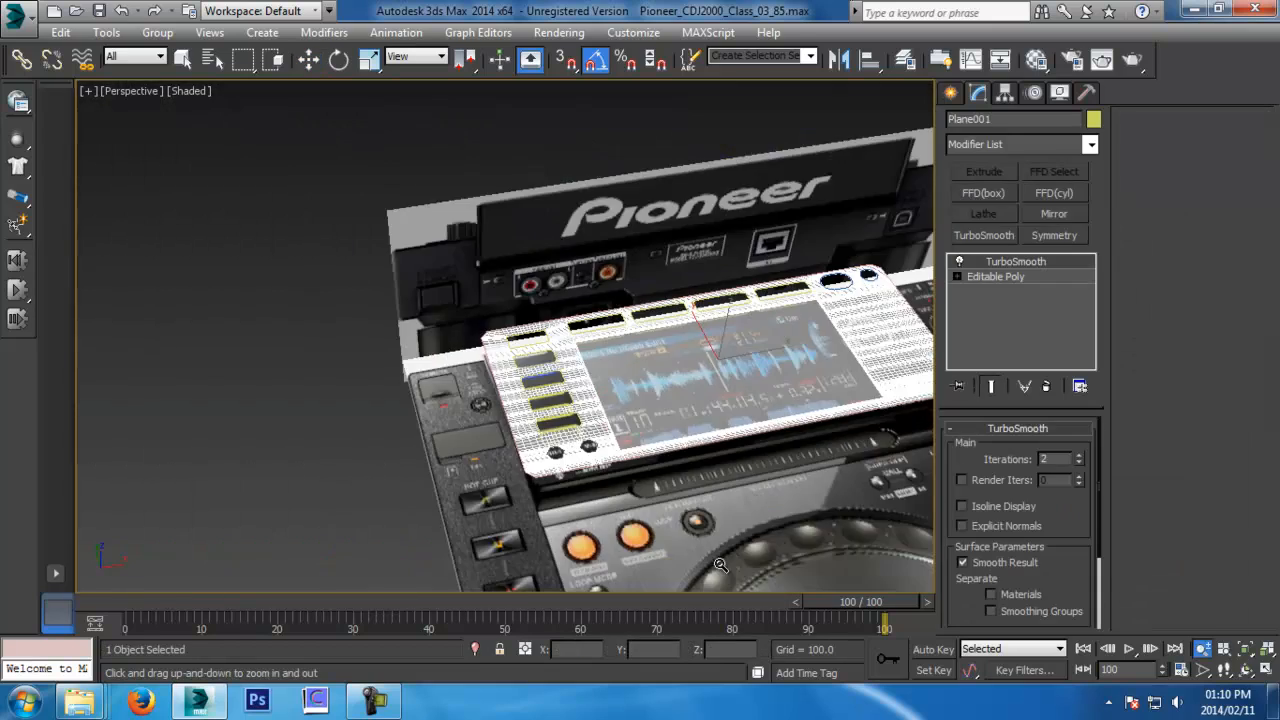
pyautogui.moveTo(782, 473); pyautogui.dragTo(736, 478)
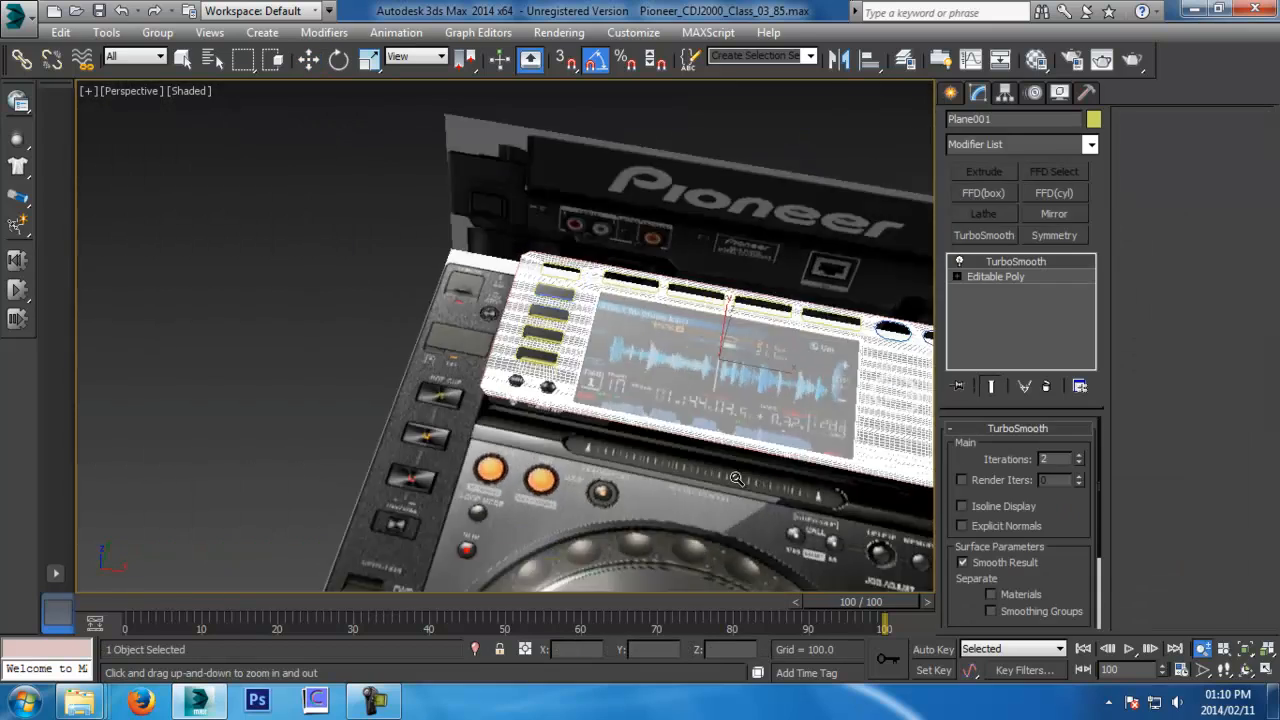